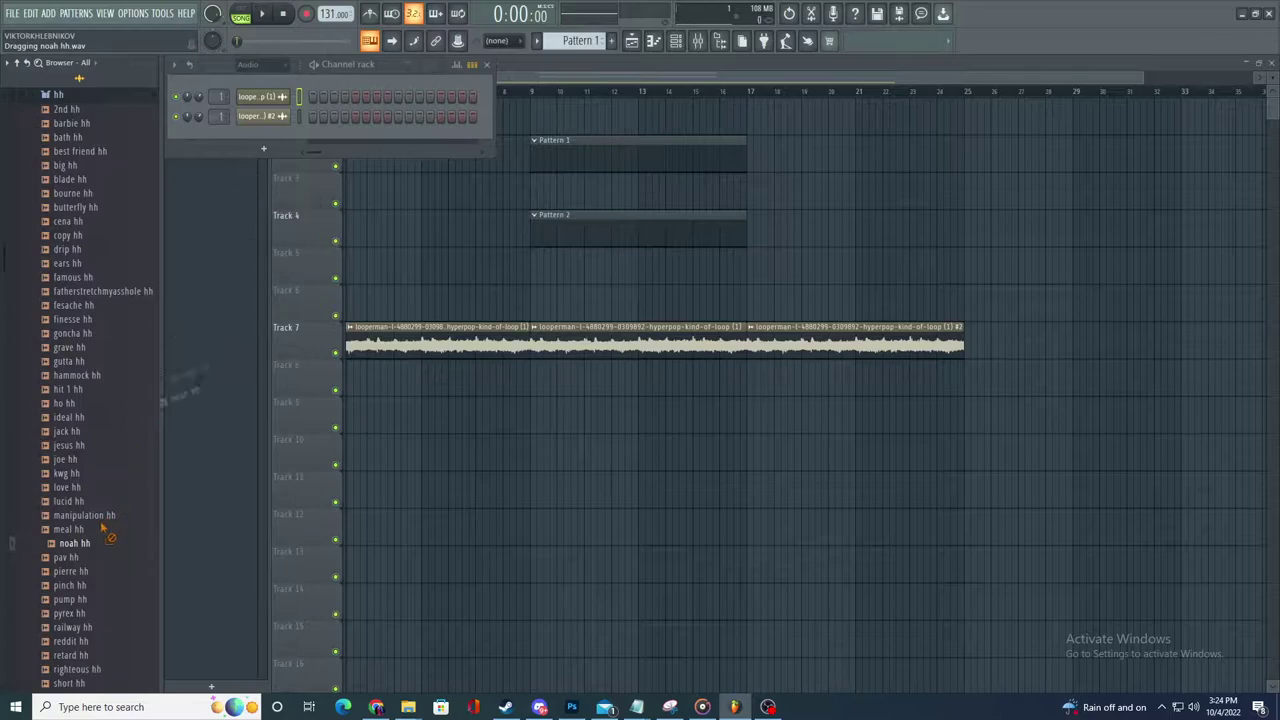
# - Add the pinch hh sample to the channel rack and delete the 808 Kick, Clap, HiHat and Snare channels
pyautogui.moveTo(338, 150); pyautogui.dragTo(278, 137)
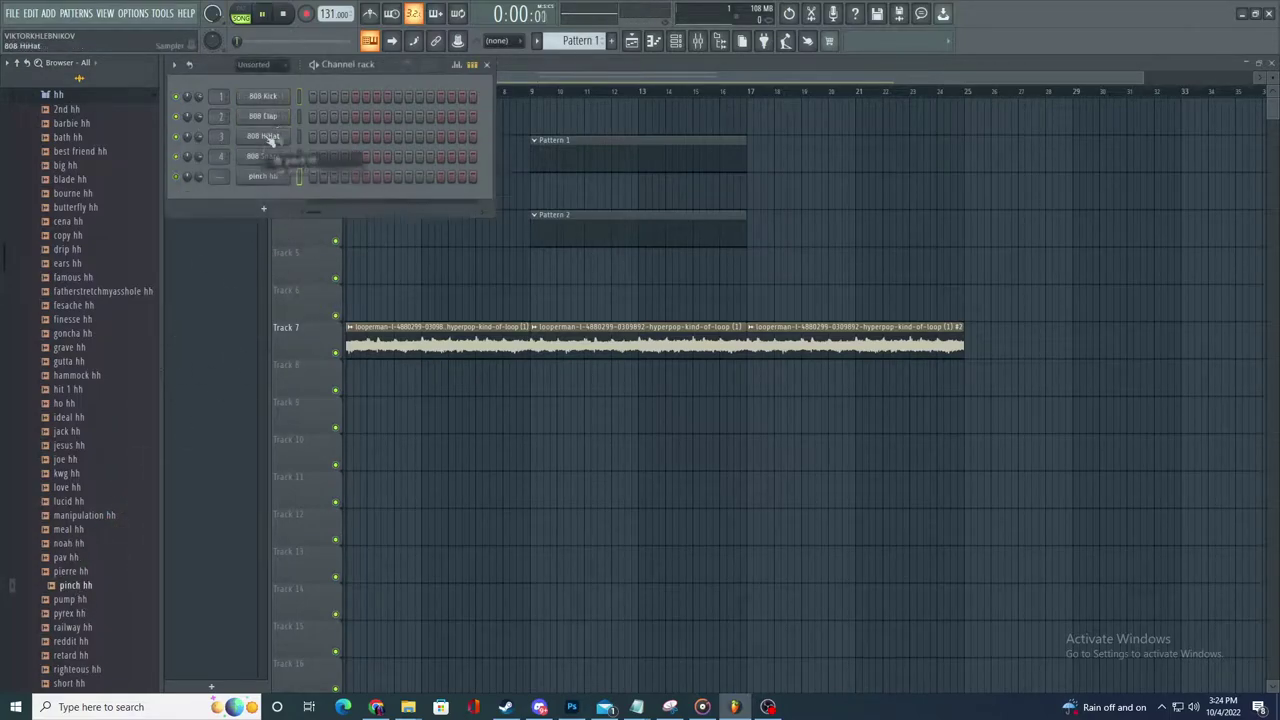
pyautogui.rightClick(253, 156)
pyautogui.click(314, 297)
pyautogui.rightClick(268, 96)
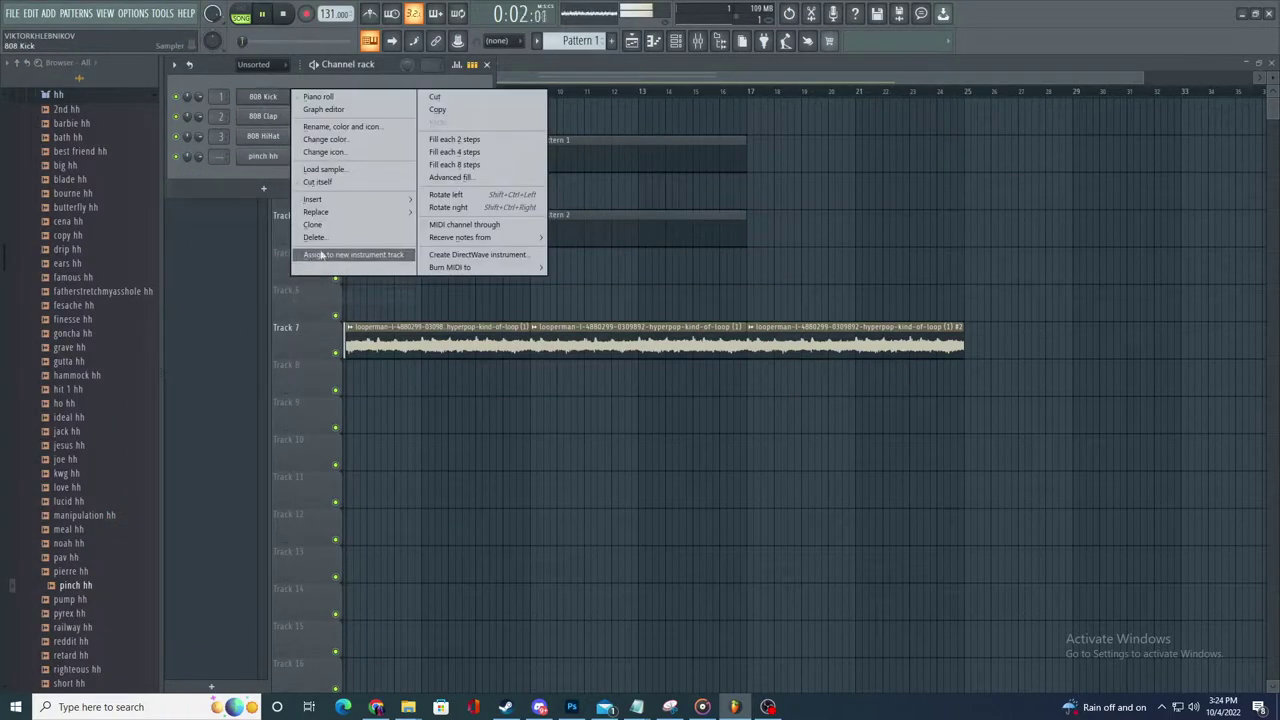
pyautogui.click(314, 237)
pyautogui.rightClick(279, 101)
pyautogui.click(314, 237)
pyautogui.rightClick(275, 105)
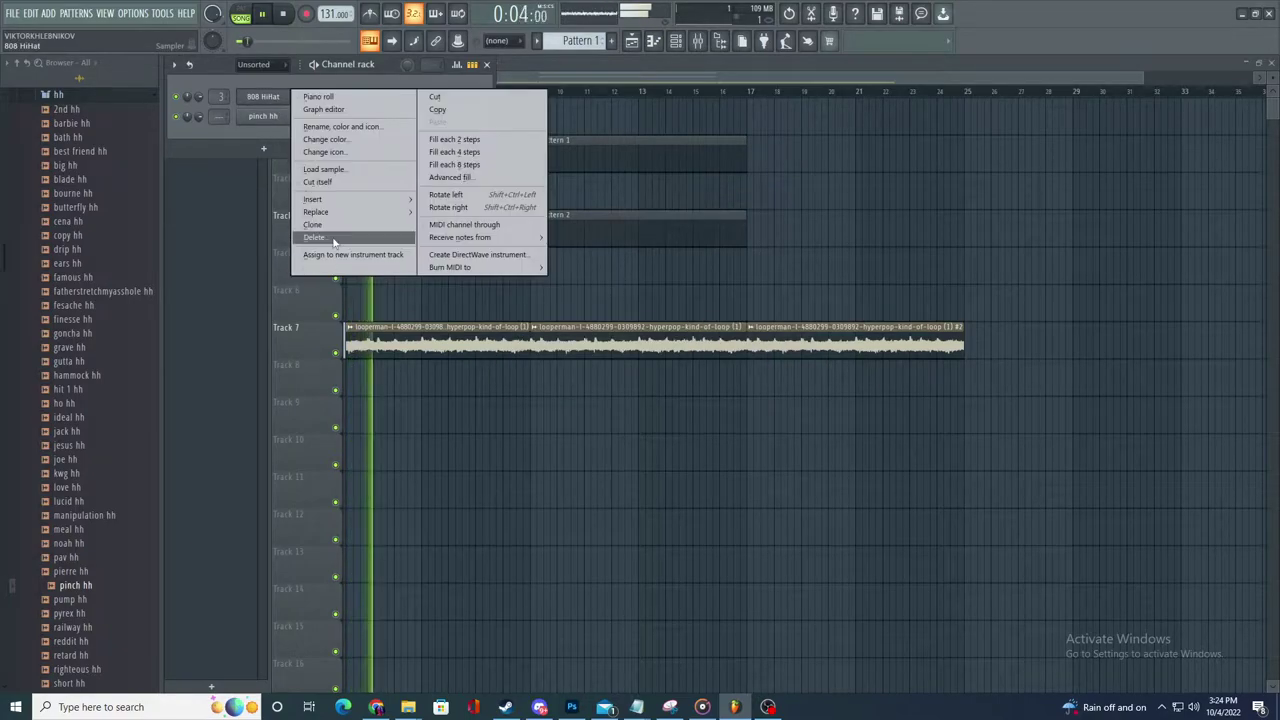
pyautogui.click(334, 238)
# - Route the pinch hh channel to mixer track 2 and turn on its volume envelope
pyautogui.click(271, 62)
pyautogui.click(267, 77)
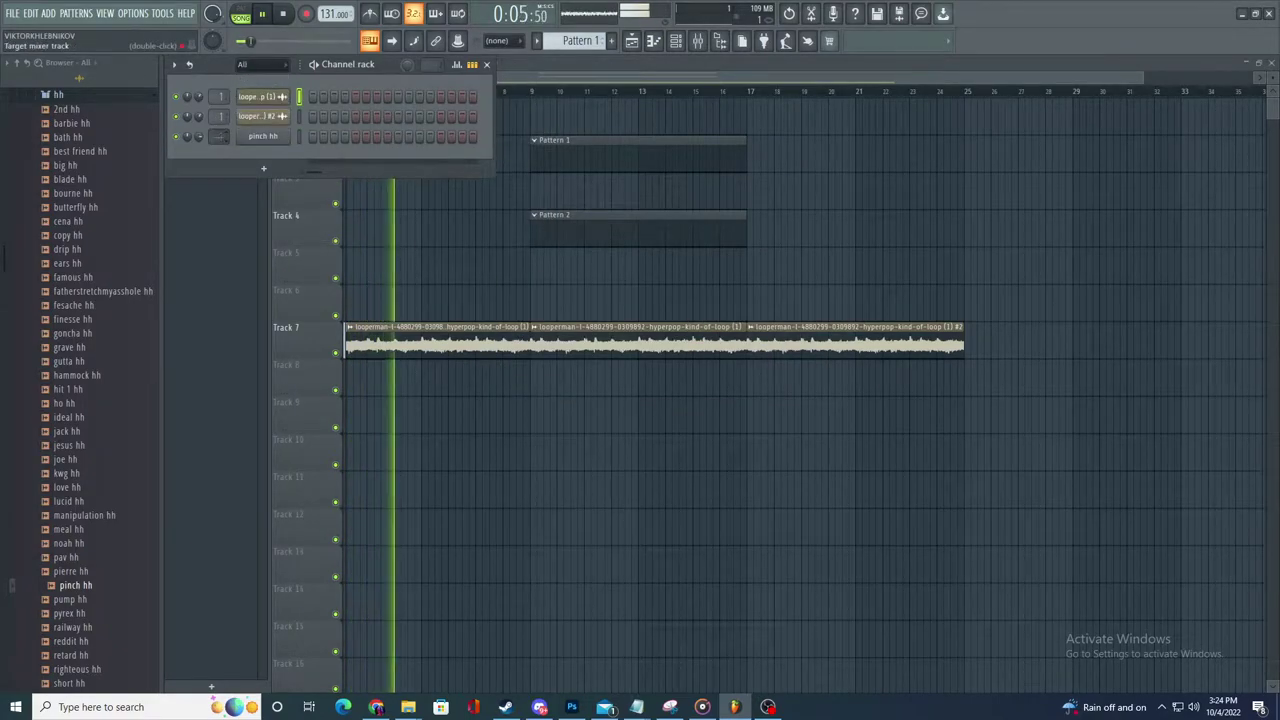
pyautogui.click(263, 136)
pyautogui.click(338, 269)
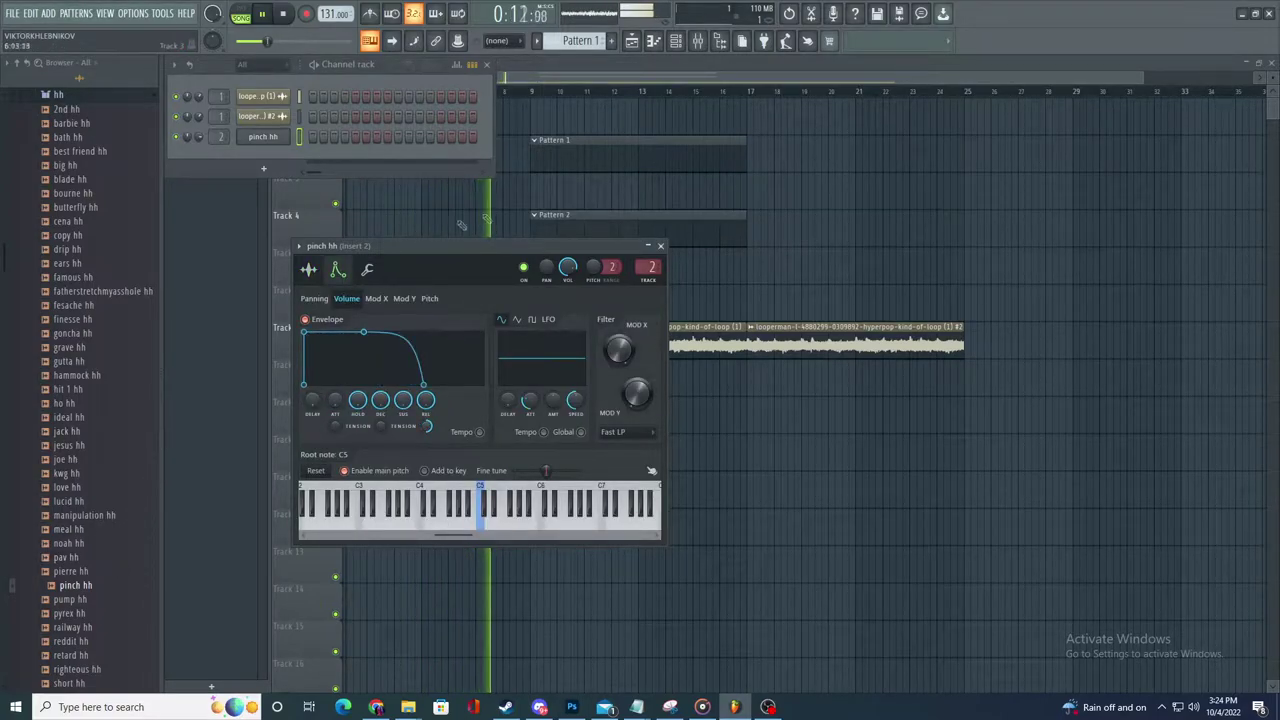
# - Restart the song playback and open the snare sample folder in the browser
pyautogui.click(589, 146)
pyautogui.scroll(3, 587, 146)
pyautogui.press('space')
pyautogui.press('space')
pyautogui.scroll(-4, 584, 147)
pyautogui.scroll(3, 403, 254)
pyautogui.scroll(-10, 82, 205)
pyautogui.scroll(10, 83, 205)
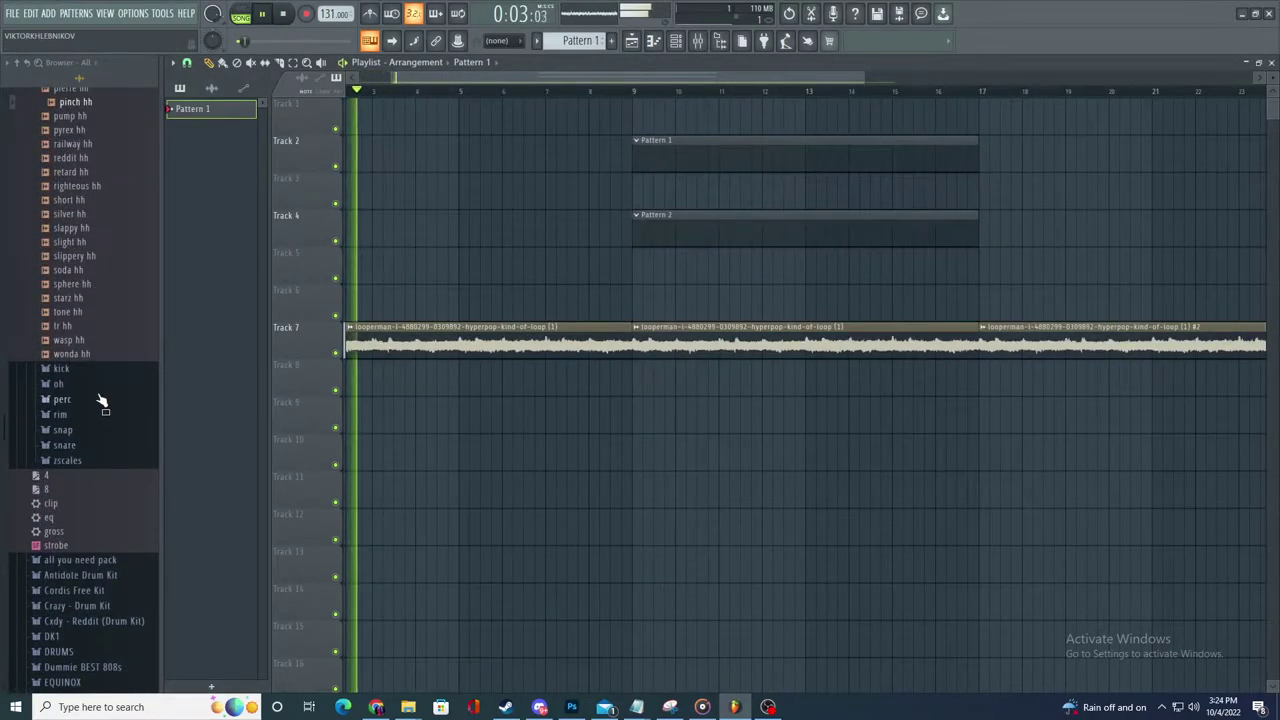
pyautogui.click(90, 447)
# - Place the no lie snare sample on Track 10 midway through bar 12 and open its clip settings
pyautogui.moveTo(89, 460)
pyautogui.mouseDown()
pyautogui.moveTo(675, 457)
pyautogui.moveTo(657, 476)
pyautogui.moveTo(623, 462)
pyautogui.mouseUp()
pyautogui.rightClick(624, 460)
pyautogui.click(788, 461)
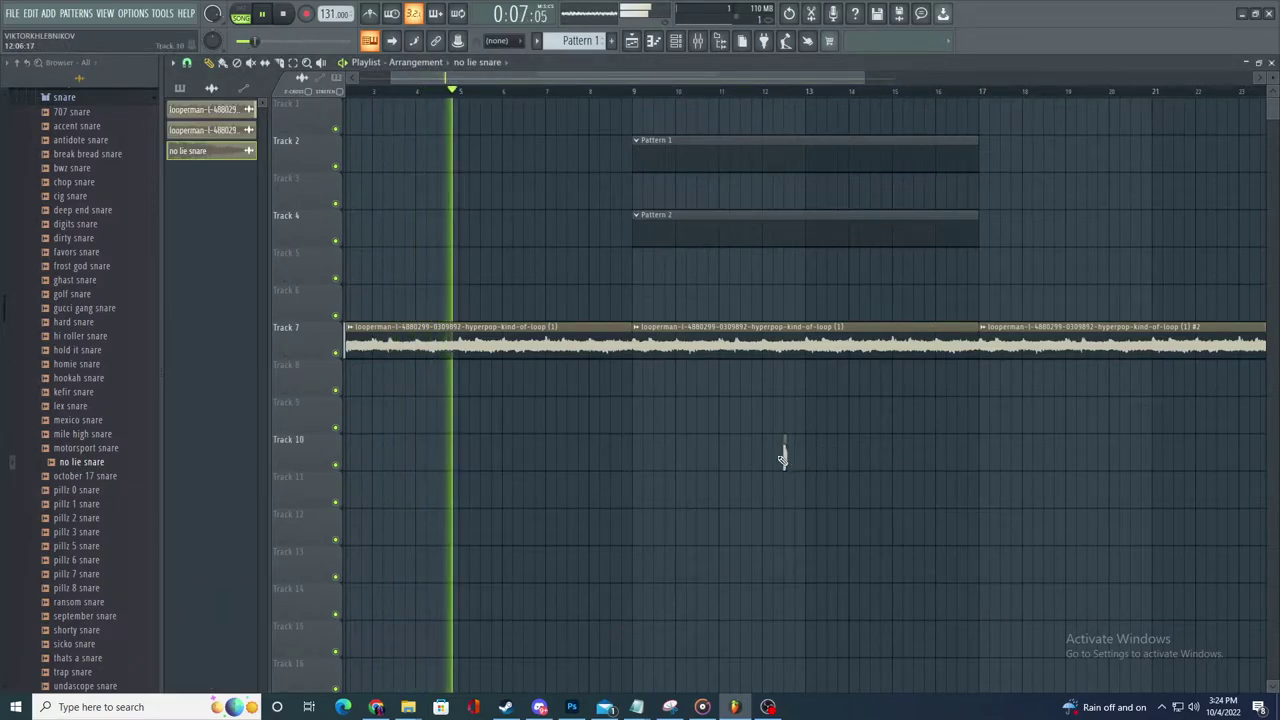
pyautogui.doubleClick(786, 453)
pyautogui.click(785, 454)
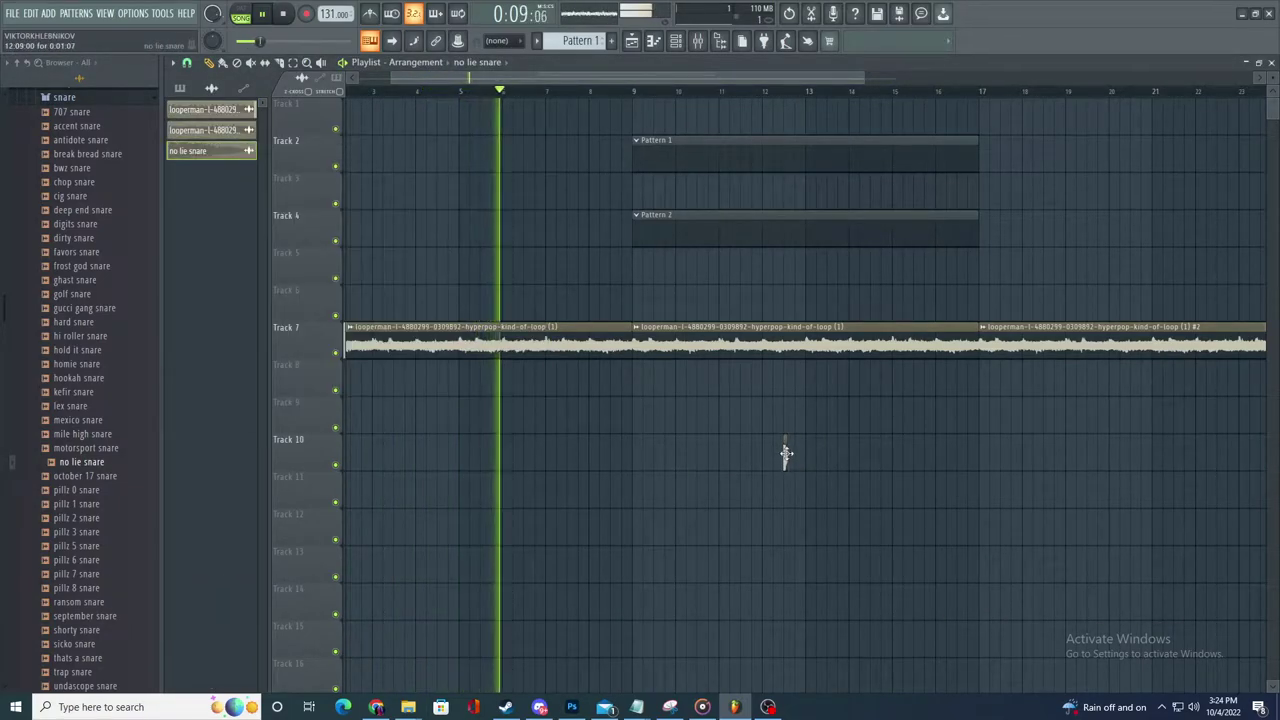
pyautogui.doubleClick(786, 453)
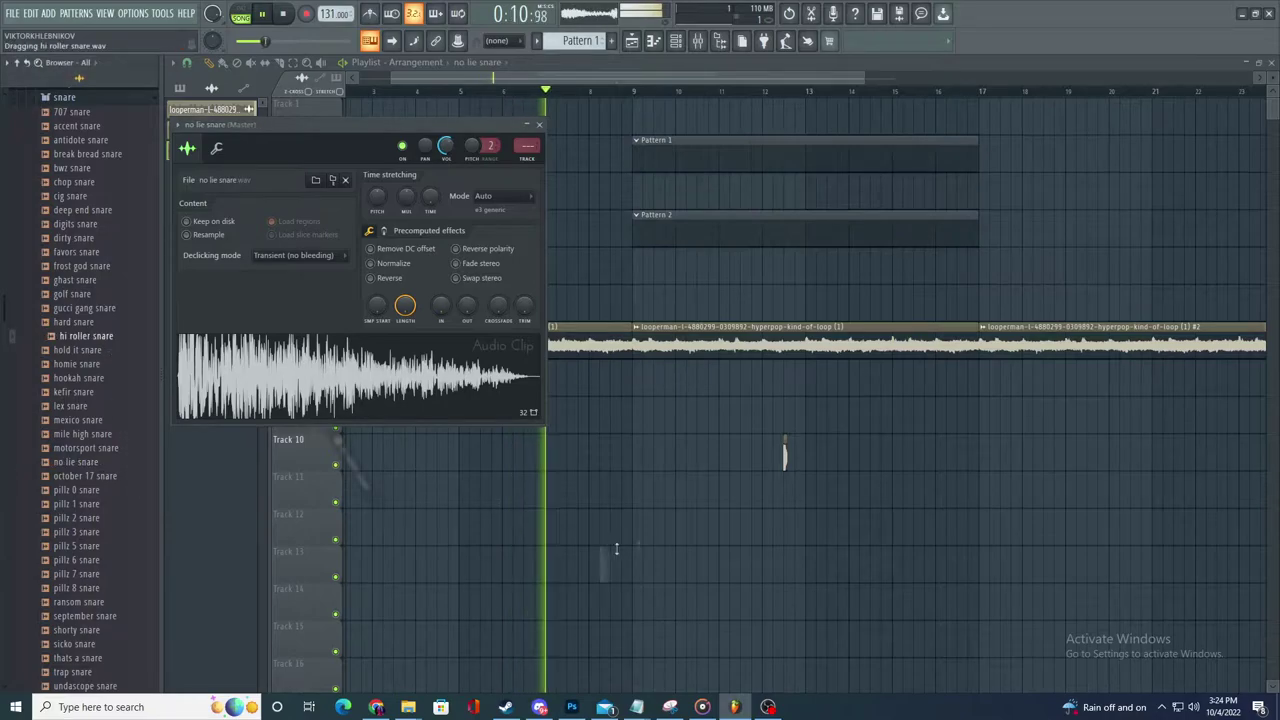
# - Place the hi roller snare sample on Track 10 midway through bar 9
pyautogui.moveTo(617, 549); pyautogui.dragTo(610, 562)
pyautogui.rightClick(606, 564)
pyautogui.scroll(3, 750, 546)
pyautogui.moveTo(590, 448); pyautogui.dragTo(575, 445)
# - Open Pattern 1's piano roll for pinch hh and enter evenly spaced short C5 notes from the start of bar 1
pyautogui.click(592, 158)
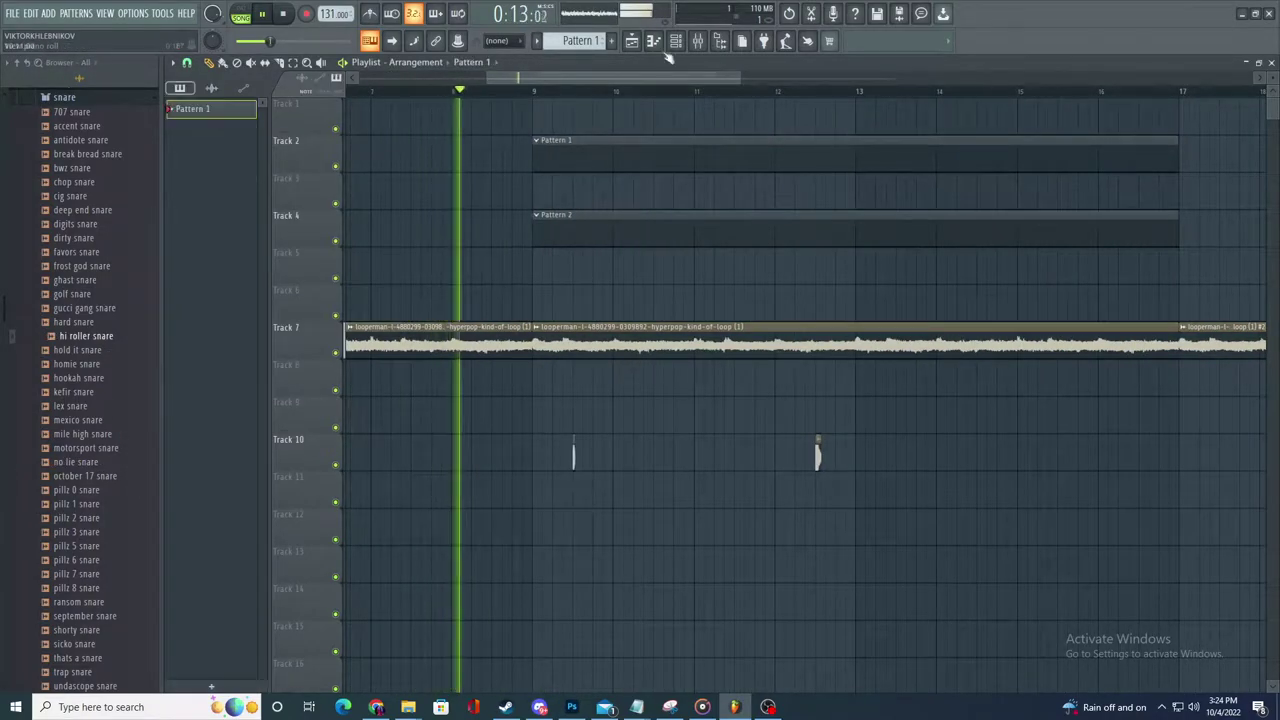
pyautogui.click(653, 40)
pyautogui.click(515, 58)
pyautogui.click(485, 150)
pyautogui.press('space')
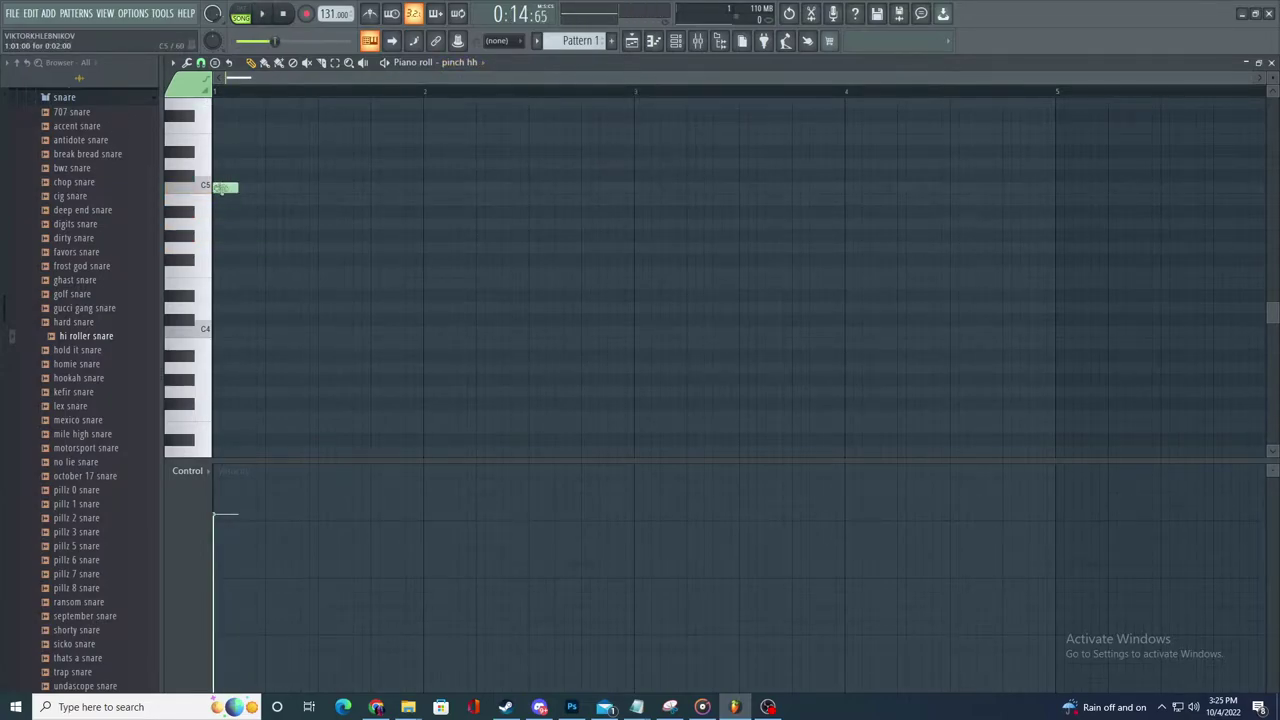
pyautogui.scroll(2, 213, 195)
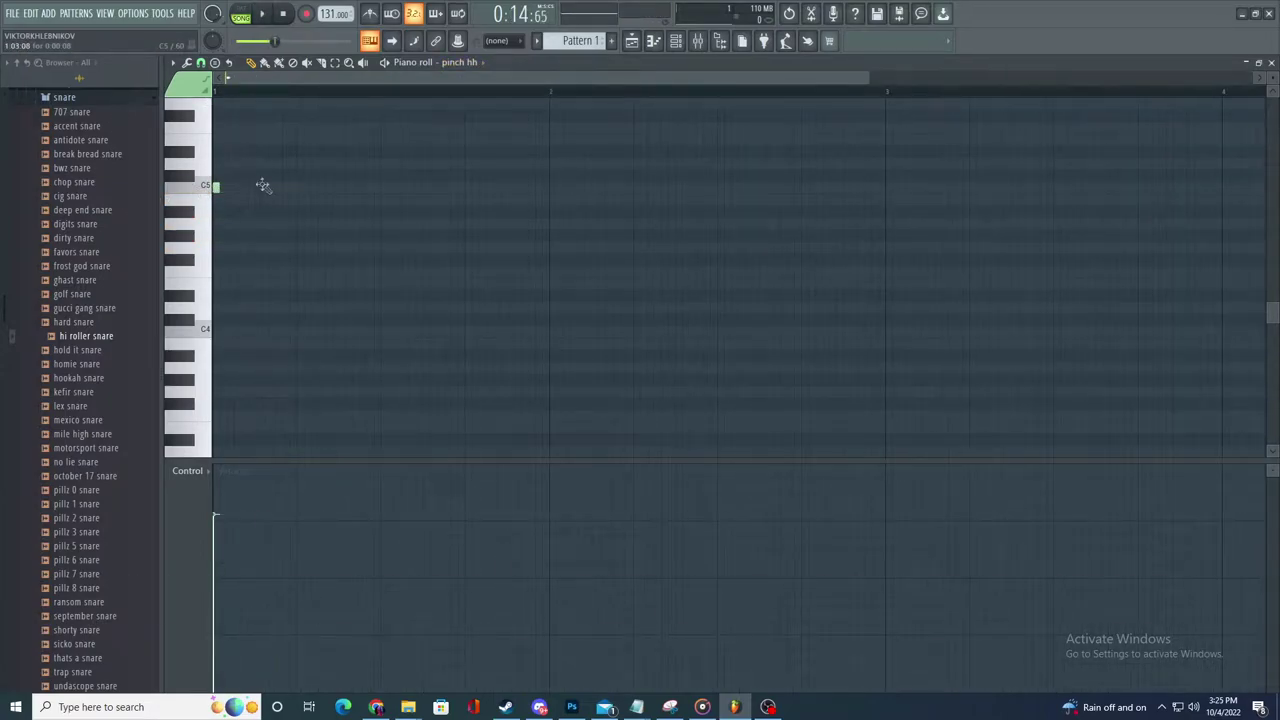
pyautogui.click(264, 189)
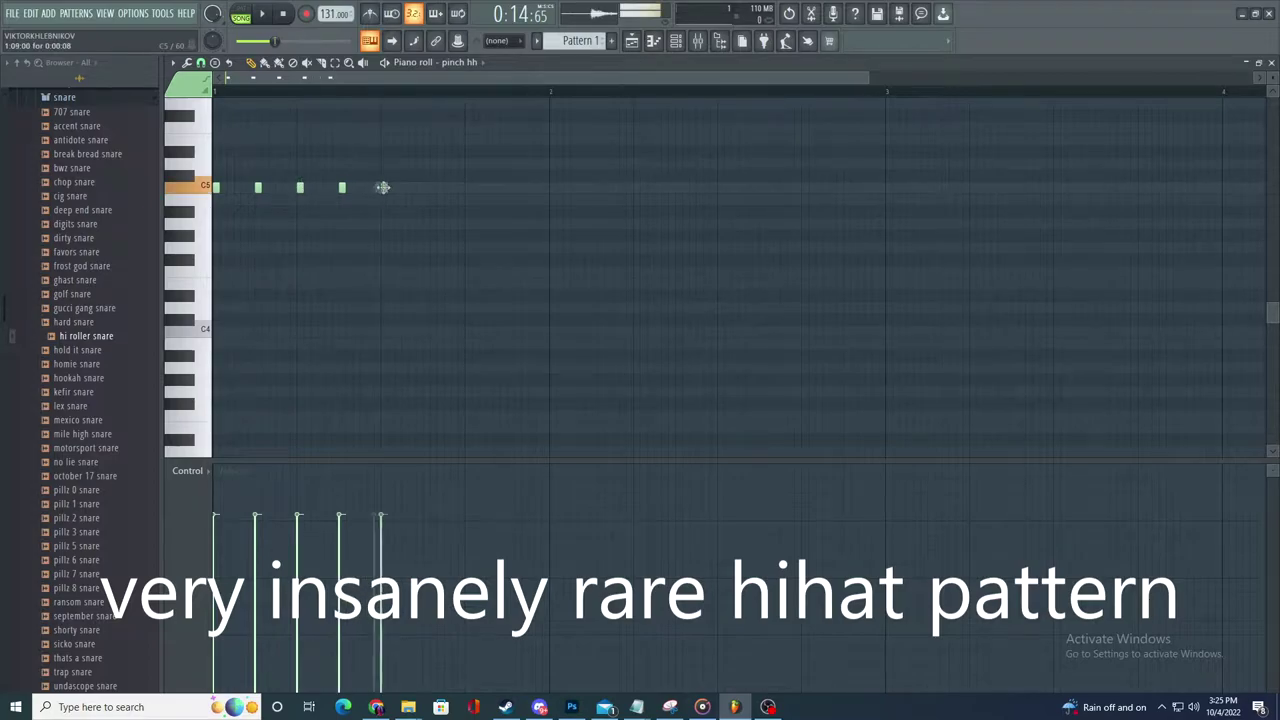
# - Duplicate the C5 hi-hat notes to fill bars 1 to 4 and delete the surplus copies beyond them
pyautogui.moveTo(443, 123); pyautogui.dragTo(210, 215)
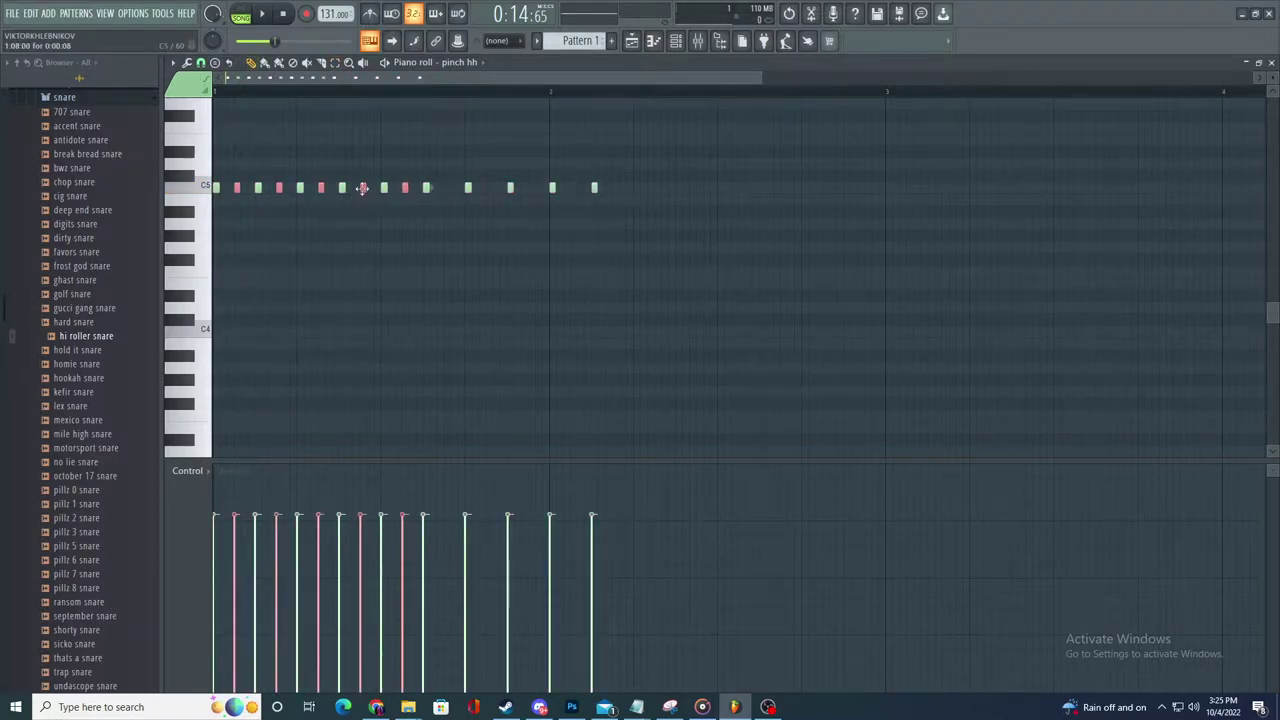
pyautogui.moveTo(281, 189); pyautogui.dragTo(886, 190)
pyautogui.scroll(-2, 689, 266)
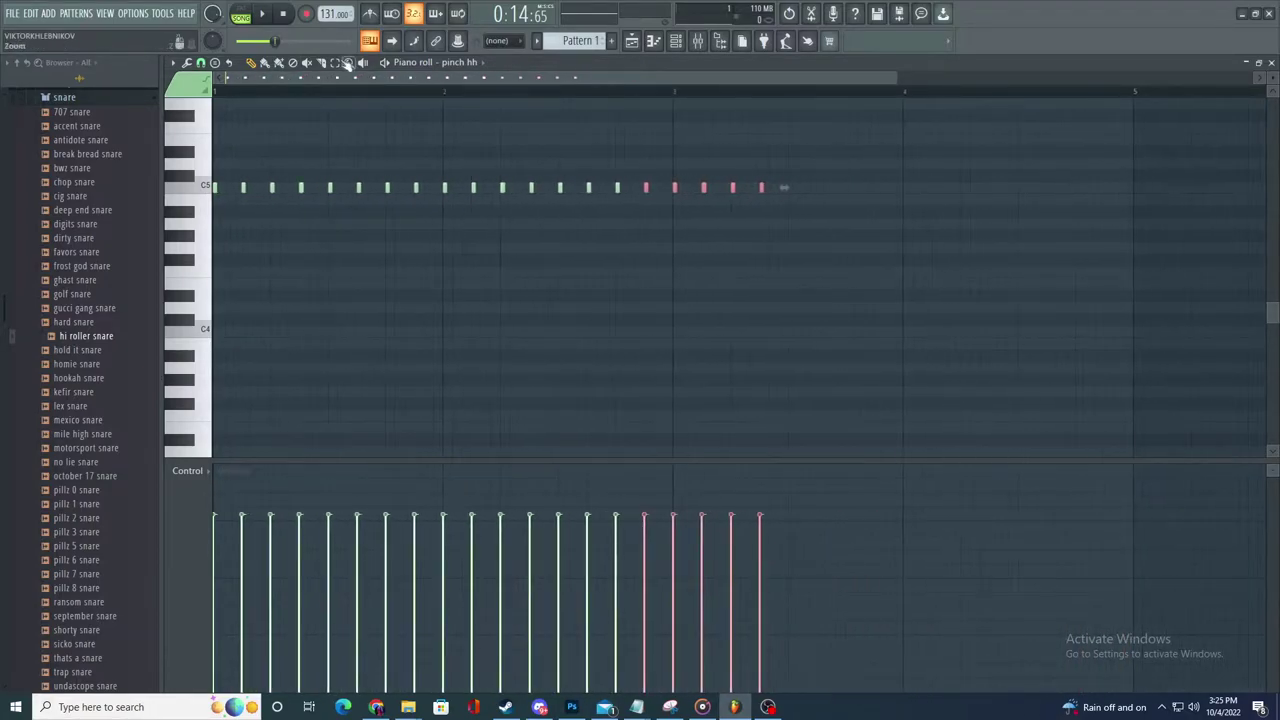
pyautogui.hotkey('ctrl', 'a')
pyautogui.moveTo(302, 189); pyautogui.dragTo(851, 197)
pyautogui.scroll(-1, 832, 218)
pyautogui.keyDown('ctrl'); pyautogui.click(837, 254); pyautogui.keyUp('ctrl')
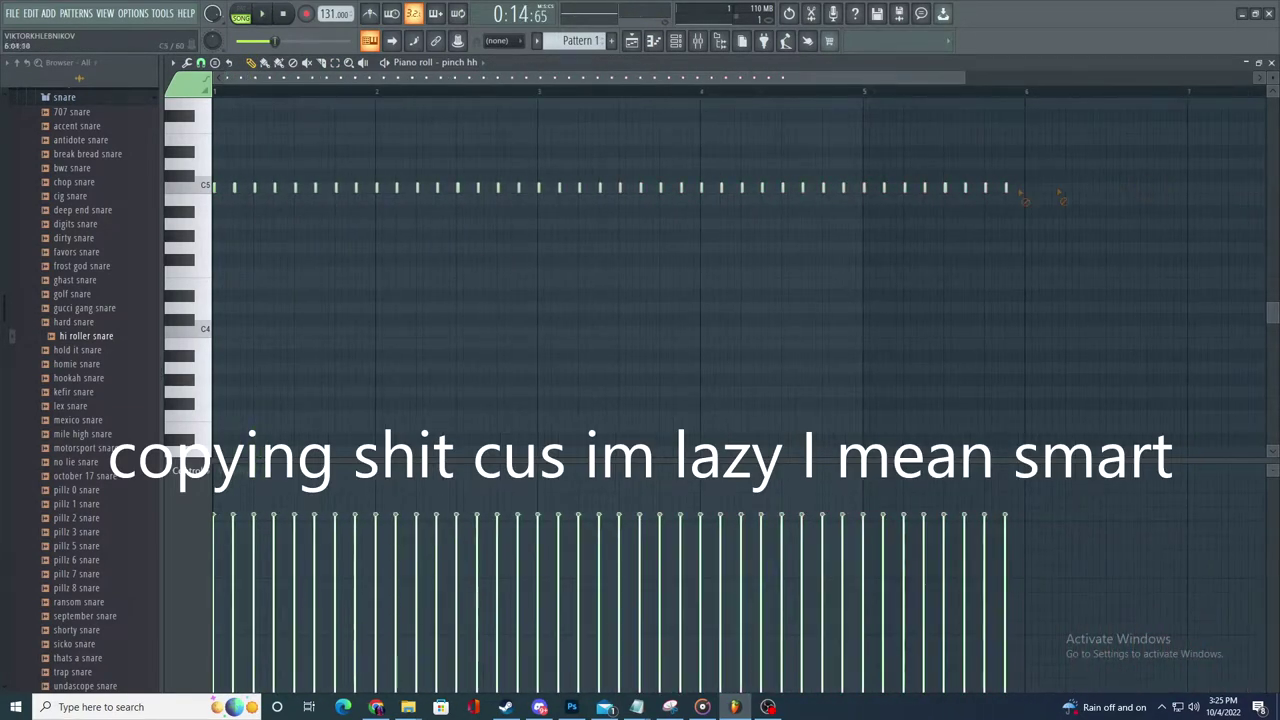
pyautogui.rightClick(1006, 190)
# - Raise the hi-hat note at step 5 of bar 1 to E5 and audition the pattern
pyautogui.scroll(2, 349, 157)
pyautogui.press('space')
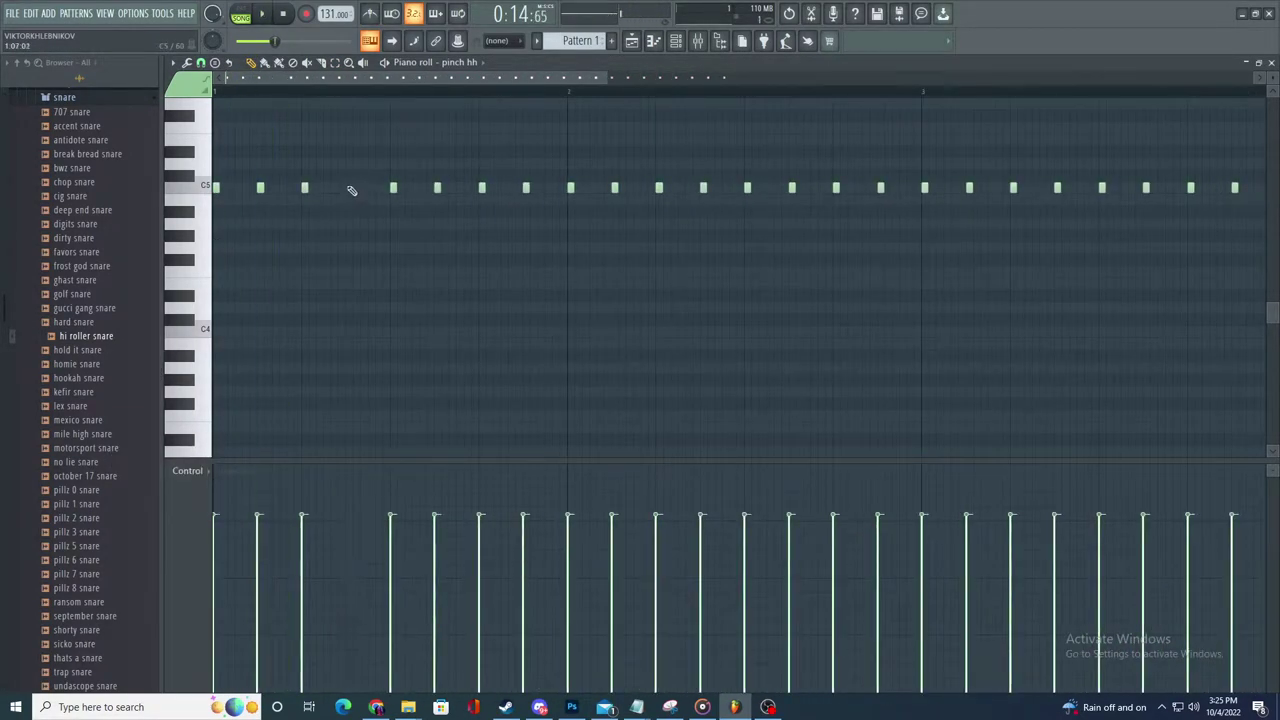
pyautogui.press('space')
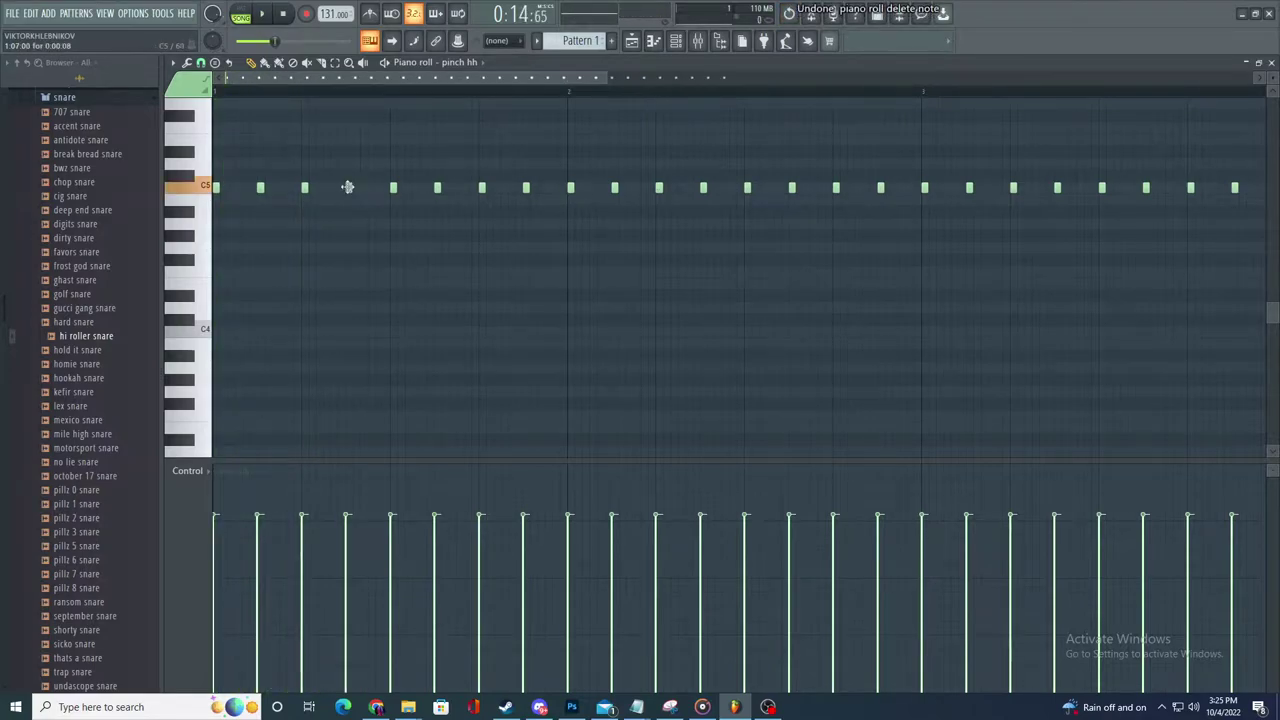
pyautogui.press('space')
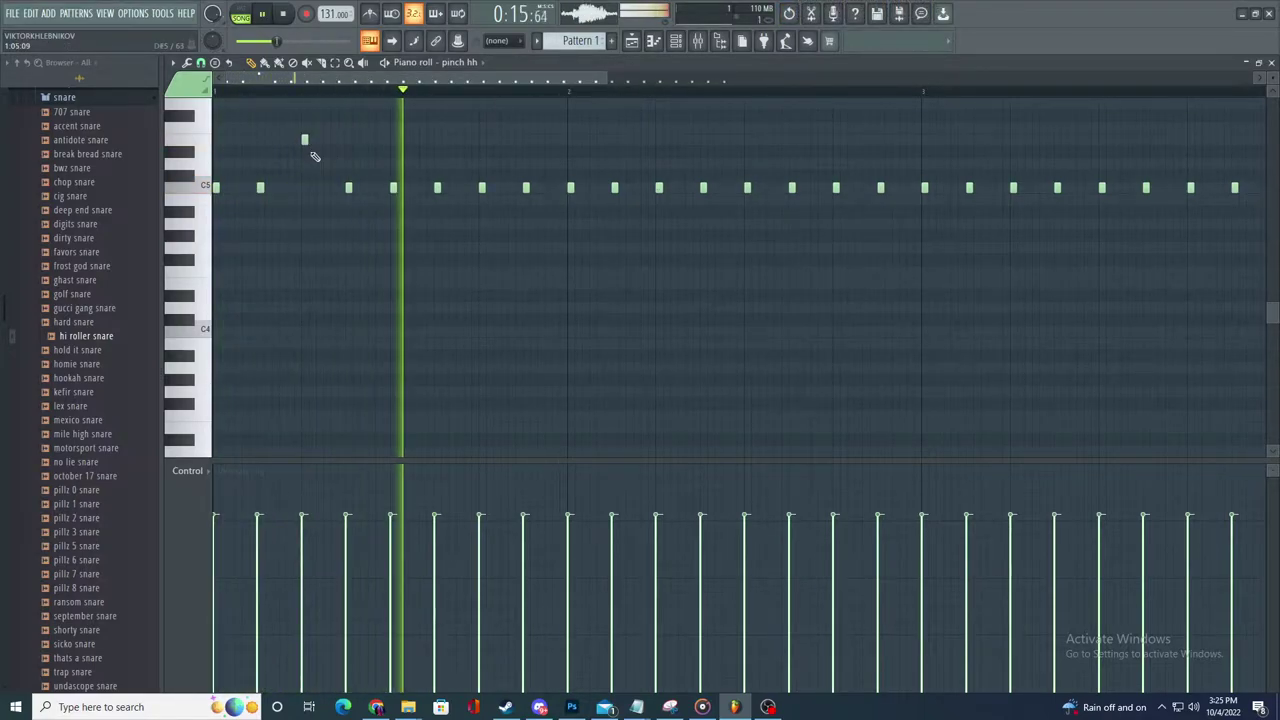
pyautogui.press('space')
pyautogui.press('space')
pyautogui.scroll(-2, 321, 187)
pyautogui.press('space')
# - Show all channels in the channel rack and check the pinch hh sampler settings
pyautogui.click(696, 47)
pyautogui.click(689, 44)
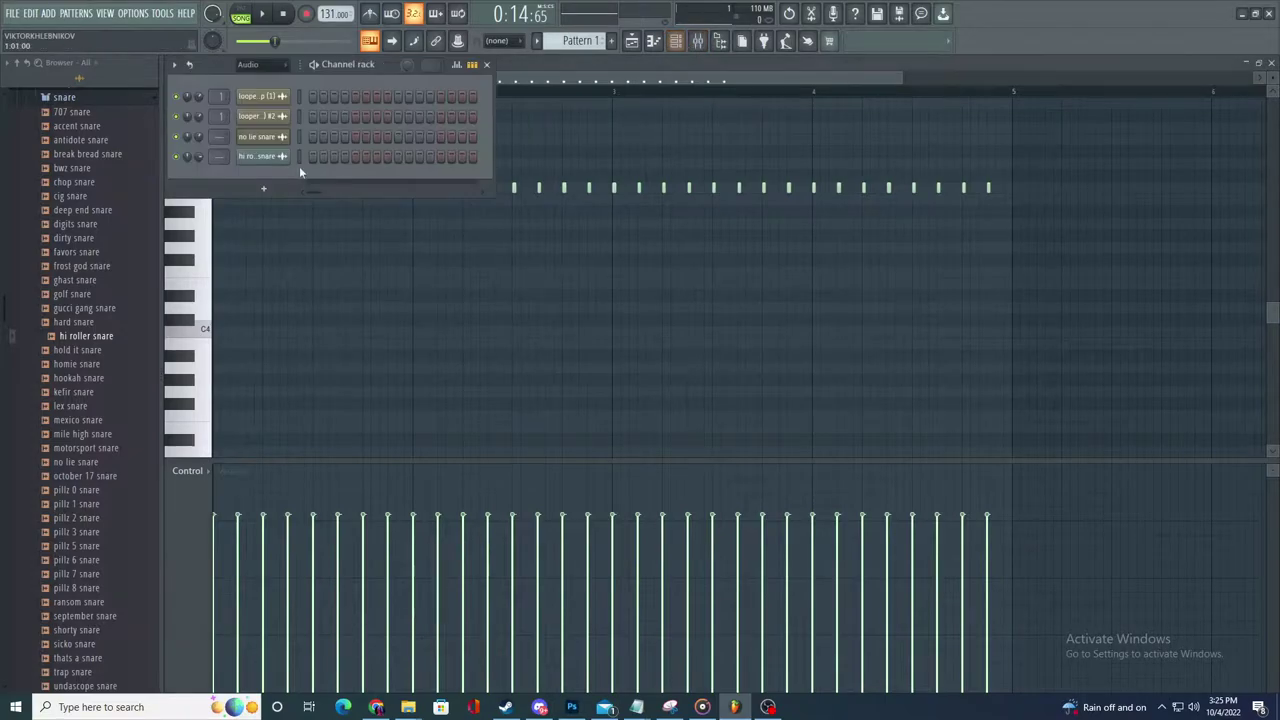
pyautogui.click(259, 66)
pyautogui.click(263, 79)
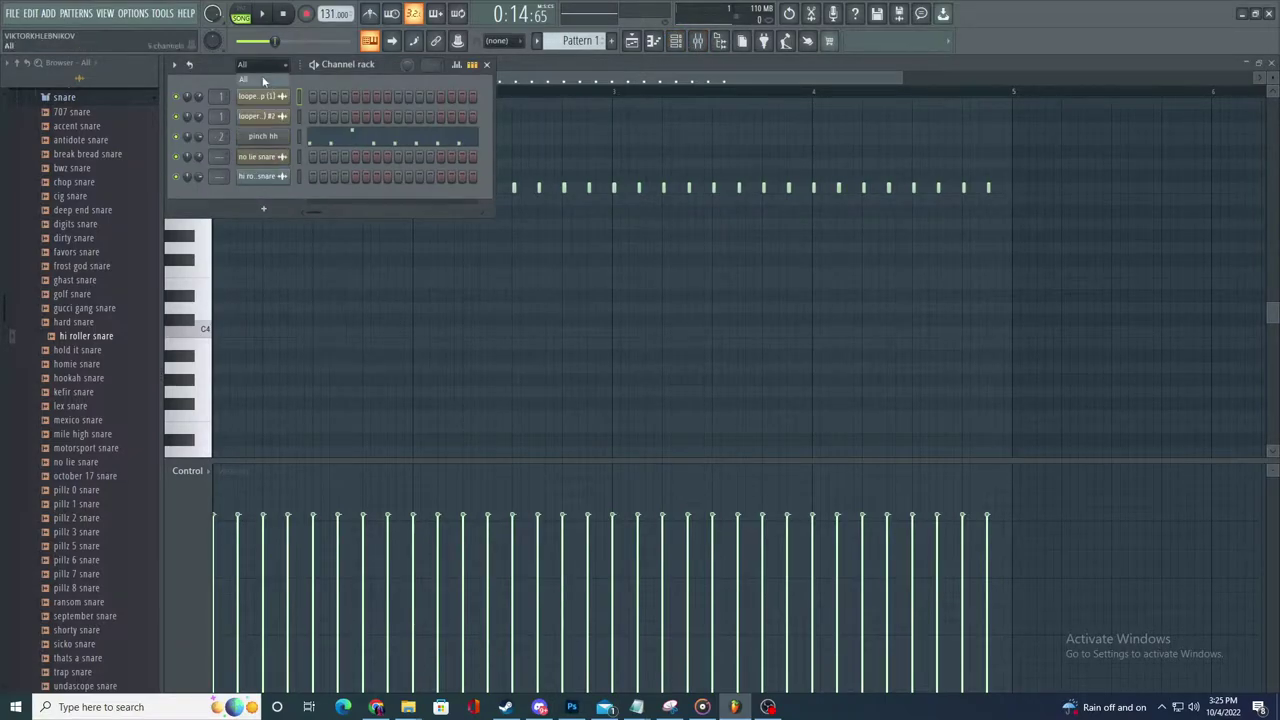
pyautogui.click(278, 140)
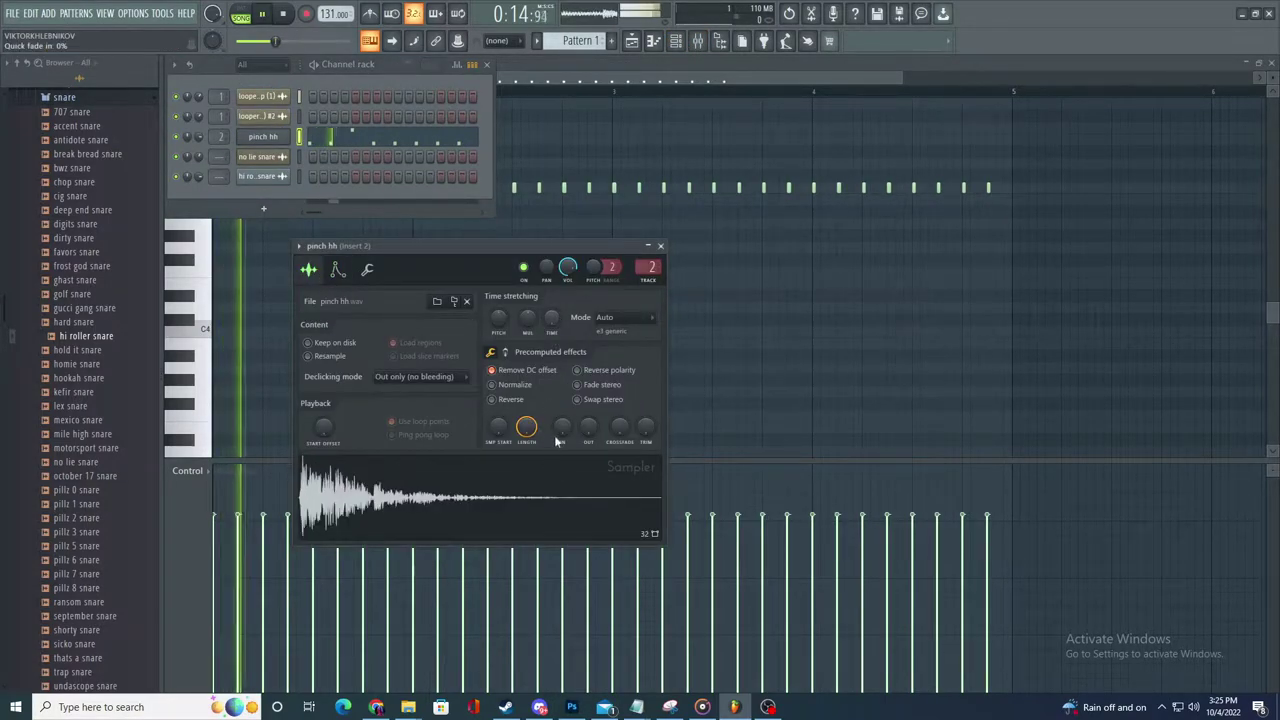
pyautogui.rightClick(702, 391)
# - Raise the hi-hat notes at step 13 of bar 1 and step 5 of bar 2 to E5
pyautogui.scroll(3, 350, 233)
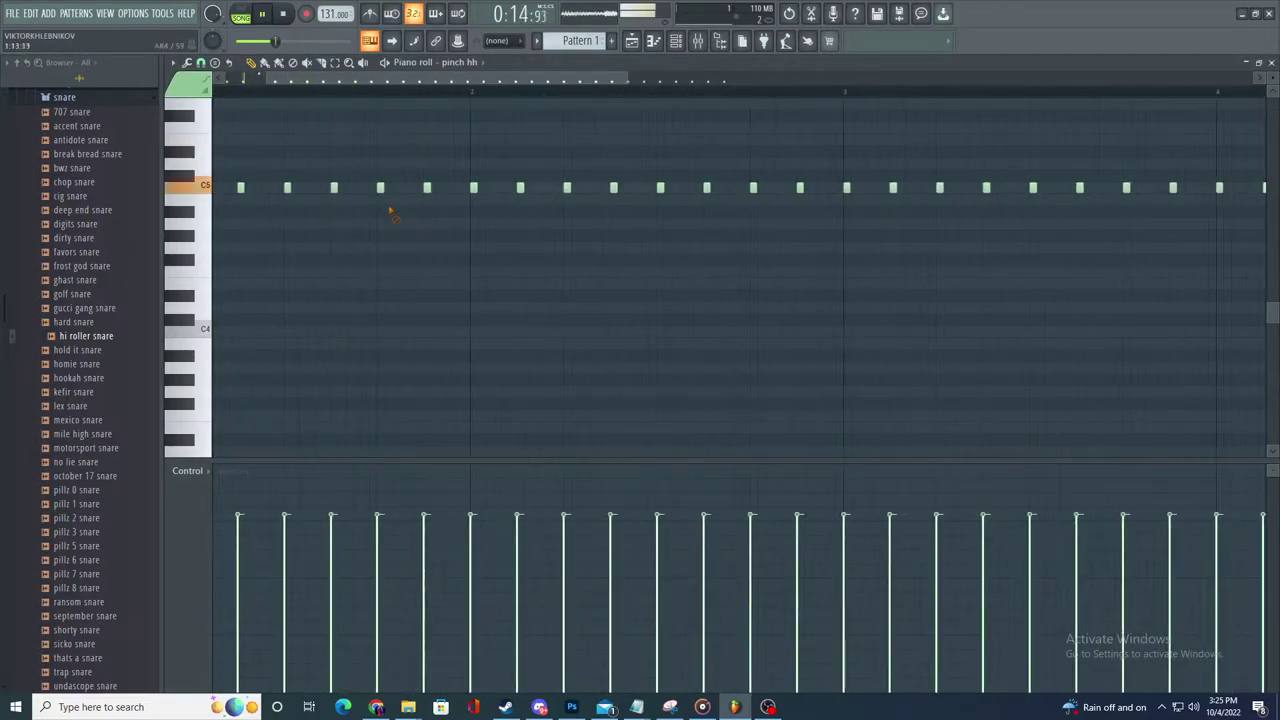
pyautogui.moveTo(376, 129); pyautogui.dragTo(380, 139)
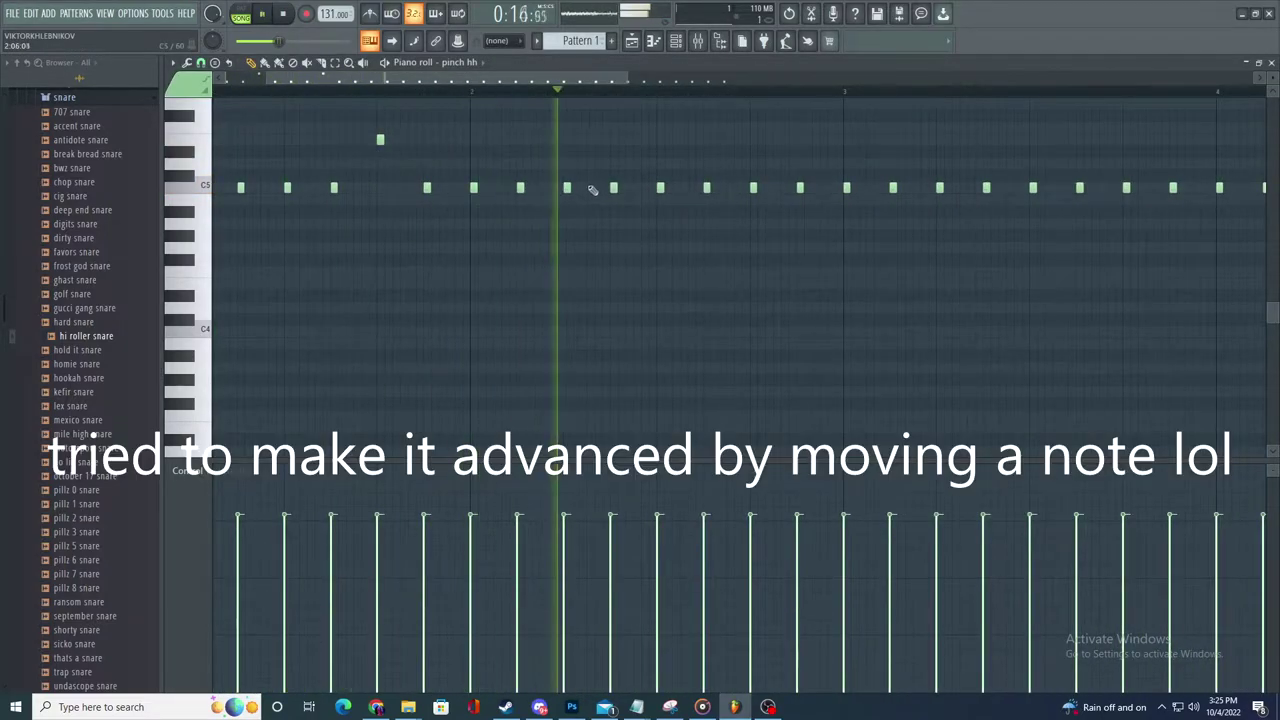
pyautogui.moveTo(571, 145); pyautogui.dragTo(564, 146)
pyautogui.scroll(-3, 516, 220)
pyautogui.scroll(3, 514, 230)
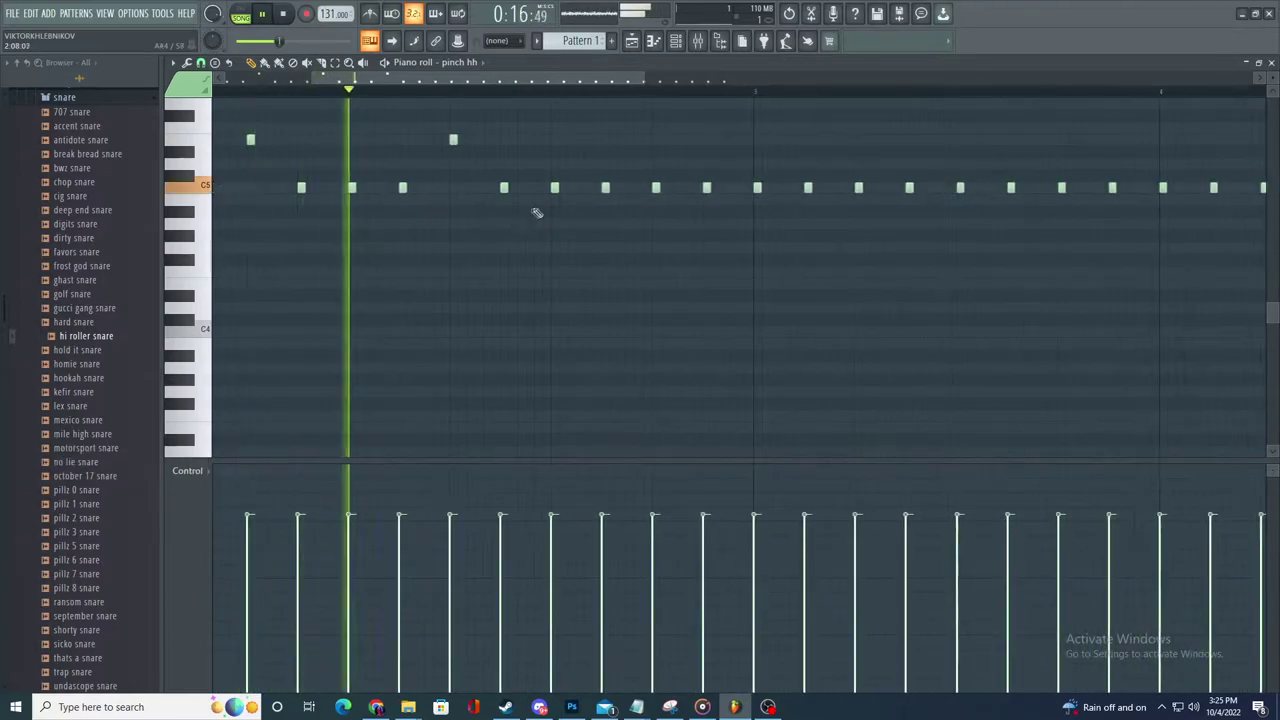
# - Move the bar 2 hi-hat note at step 11 to D#5 and the one at step 15 to D5
pyautogui.rightClick(708, 187)
pyautogui.click(706, 140)
pyautogui.rightClick(605, 140)
pyautogui.click(605, 152)
pyautogui.rightClick(706, 140)
pyautogui.click(707, 163)
pyautogui.scroll(-2, 694, 189)
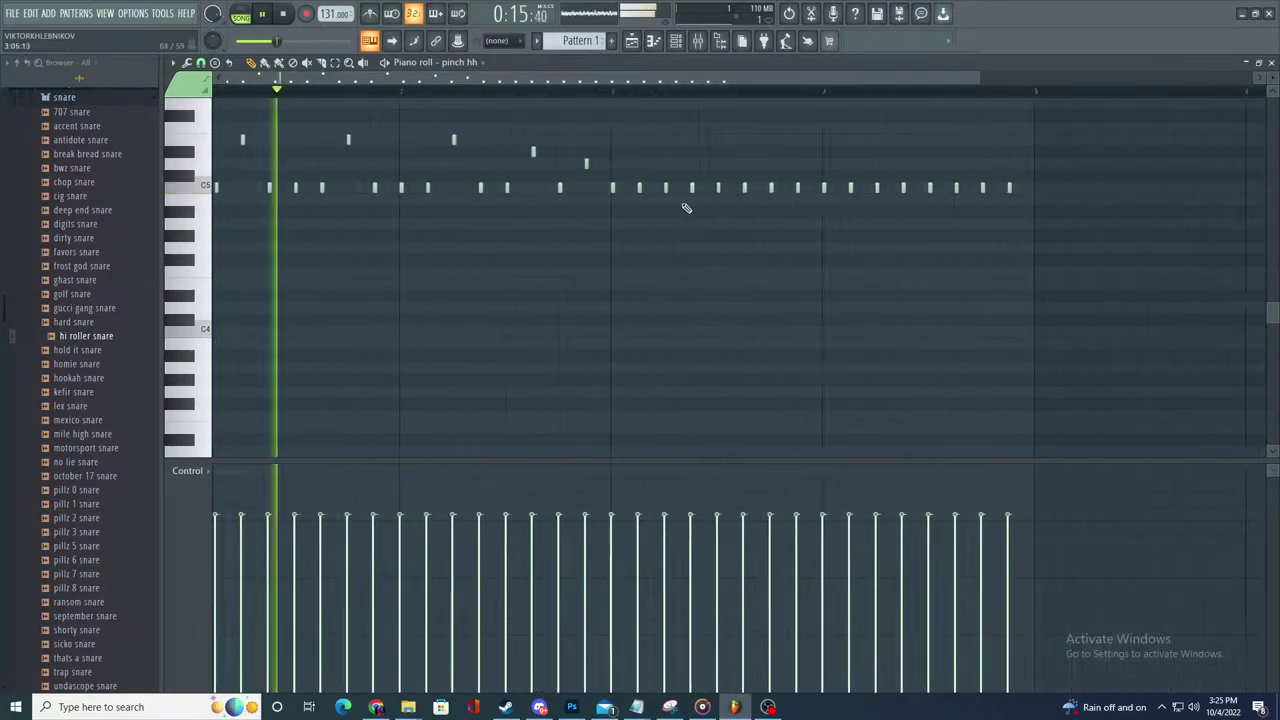
# - Raise the hi-hat notes at steps 5 and 13 of bar 3 and steps 3, 5, 9 and 13 of bar 4 to E5
pyautogui.scroll(2, 600, 166)
pyautogui.scroll(-2, 550, 284)
pyautogui.scroll(3, 570, 283)
pyautogui.rightClick(650, 188)
pyautogui.press('space')
pyautogui.click(776, 140)
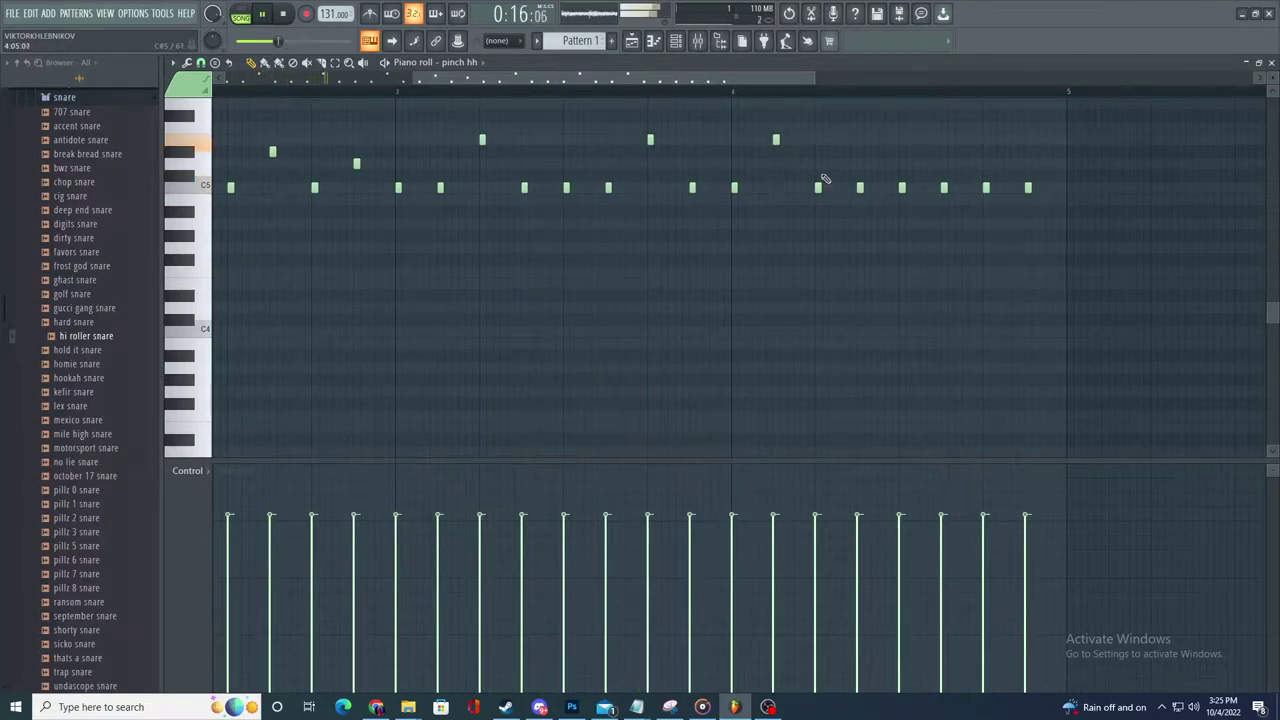
pyautogui.moveTo(905, 189); pyautogui.dragTo(903, 140)
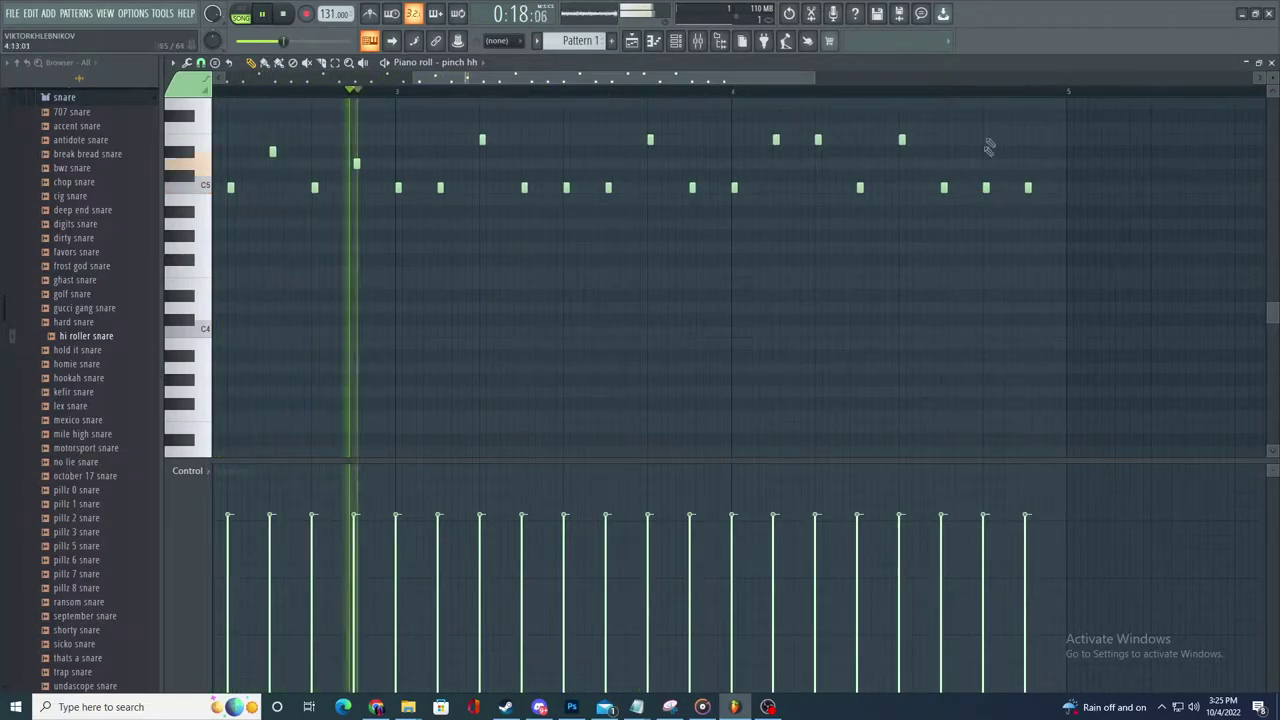
pyautogui.moveTo(983, 194); pyautogui.dragTo(985, 138)
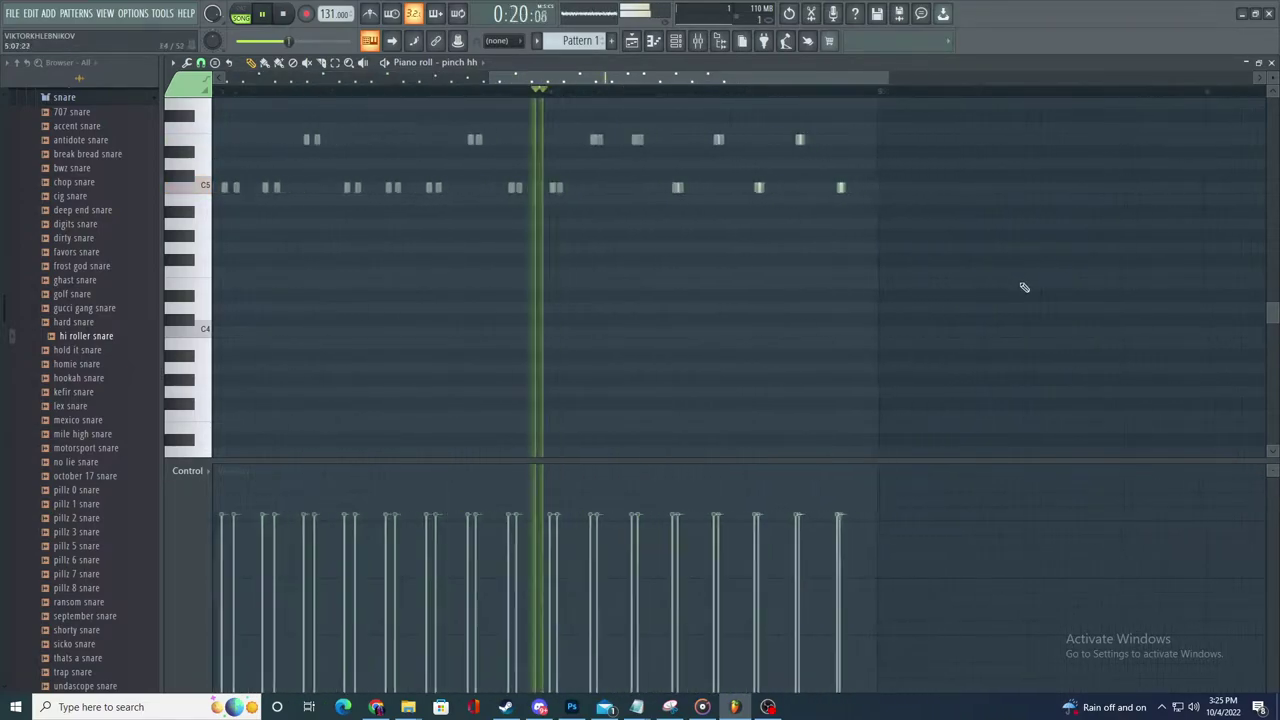
# - Select the whole four-bar hi-hat pattern and duplicate it at the same pitch into bars 5 to 8
pyautogui.scroll(-3, 1024, 288)
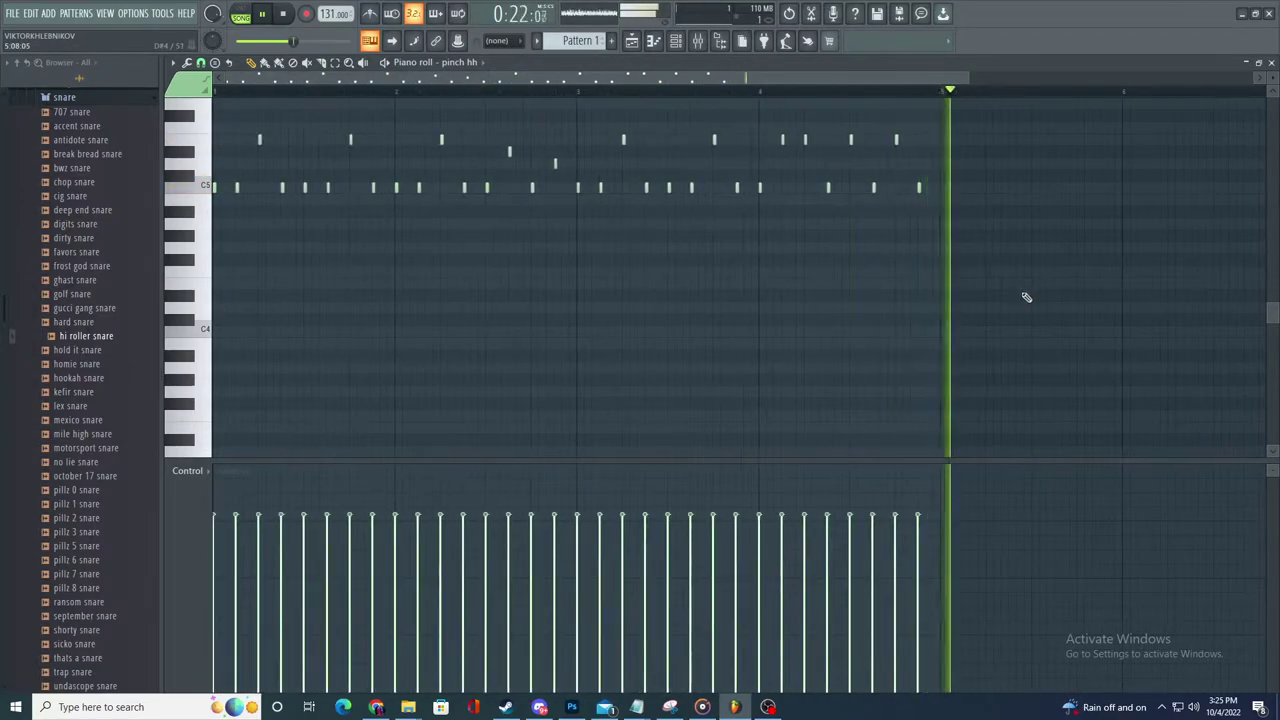
pyautogui.click(335, 65)
pyautogui.moveTo(892, 307); pyautogui.dragTo(213, 110)
pyautogui.press('space')
pyautogui.click(254, 63)
pyautogui.moveTo(230, 188); pyautogui.dragTo(239, 190)
pyautogui.scroll(1, 246, 238)
pyautogui.press('space')
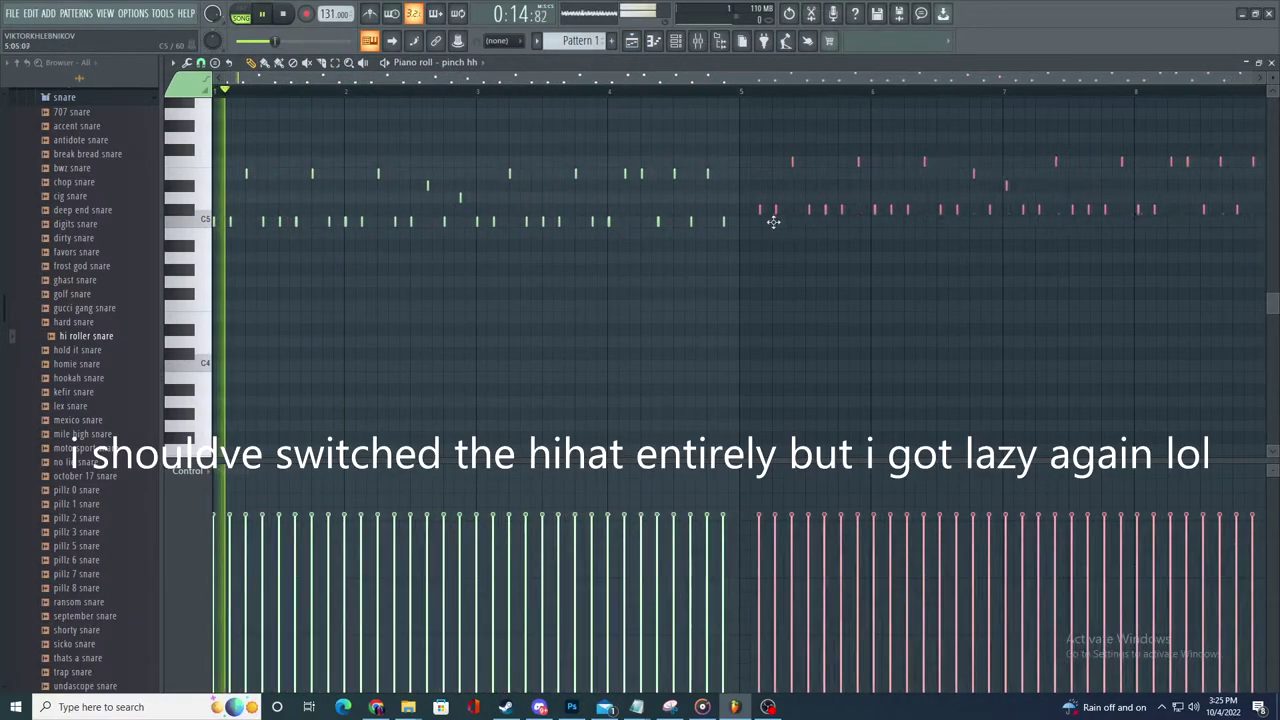
pyautogui.scroll(2, 753, 221)
pyautogui.moveTo(753, 221); pyautogui.dragTo(765, 221)
# - Add two lower-velocity C5 notes after each hit at steps 3 and 9 of bar 5 to form triple rolls
pyautogui.click(767, 258)
pyautogui.rightClick(767, 258)
pyautogui.scroll(3, 769, 243)
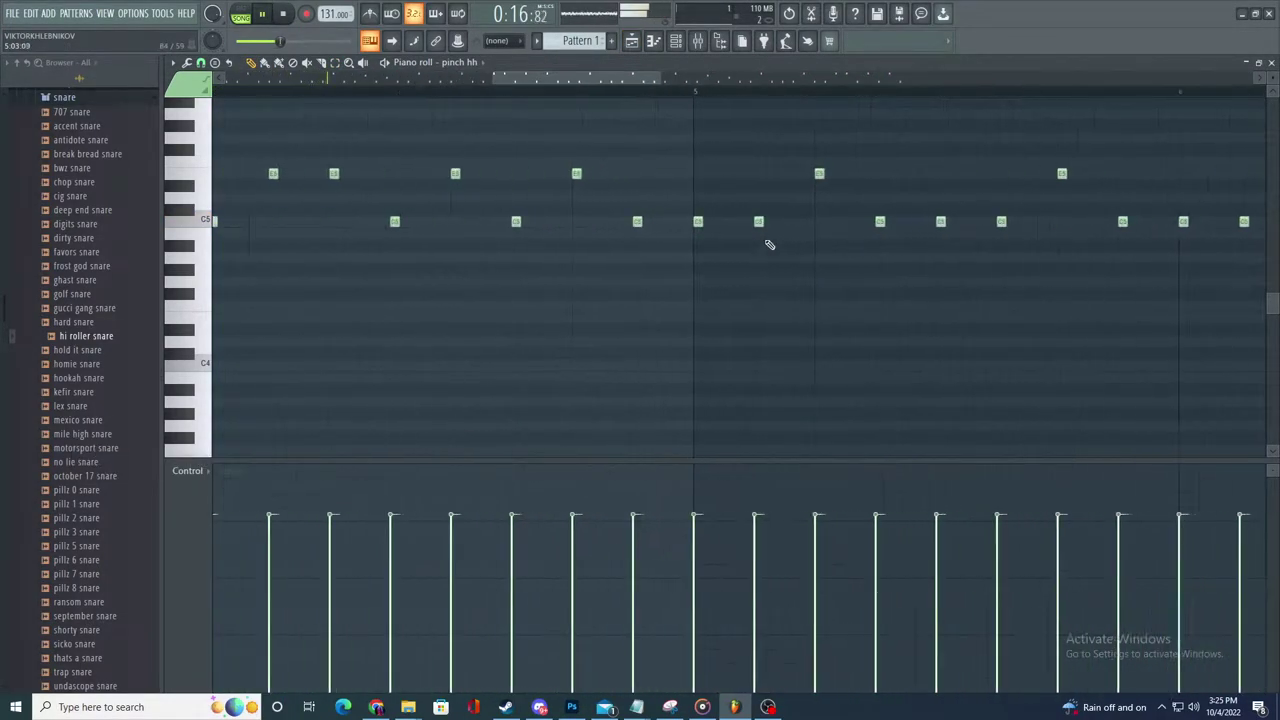
pyautogui.click(764, 221)
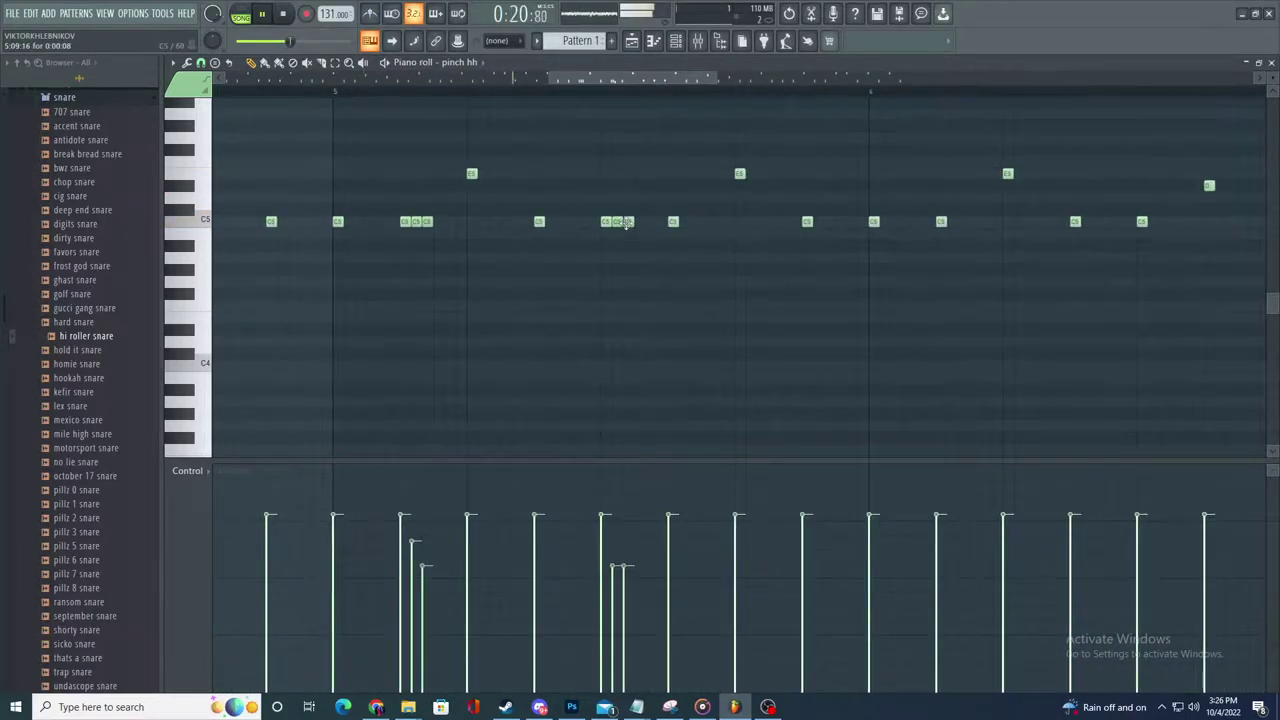
# - Build triple rolls in bar 6, on C5 at step 9 and D#5 at step 11, lowering the added notes' velocities
pyautogui.scroll(-2, 863, 343)
pyautogui.scroll(2, 860, 344)
pyautogui.scroll(-2, 864, 342)
pyautogui.scroll(3, 865, 341)
pyautogui.press('space')
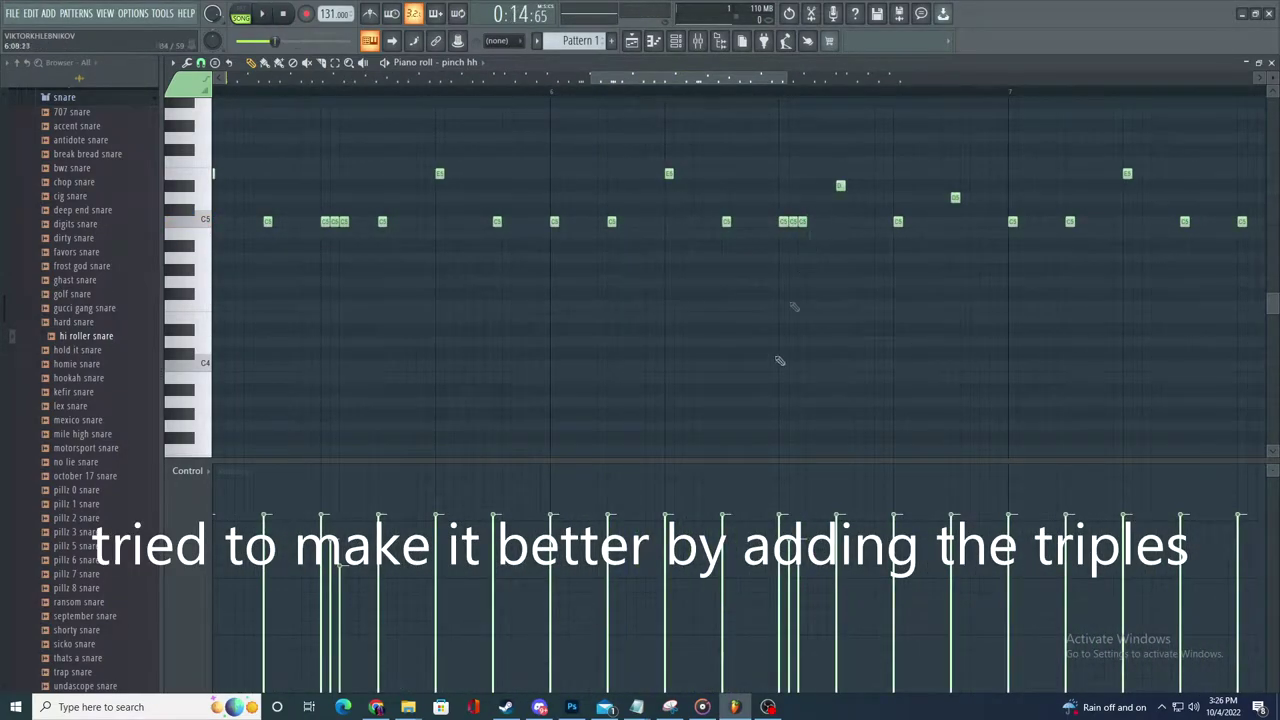
pyautogui.moveTo(789, 546); pyautogui.dragTo(803, 560)
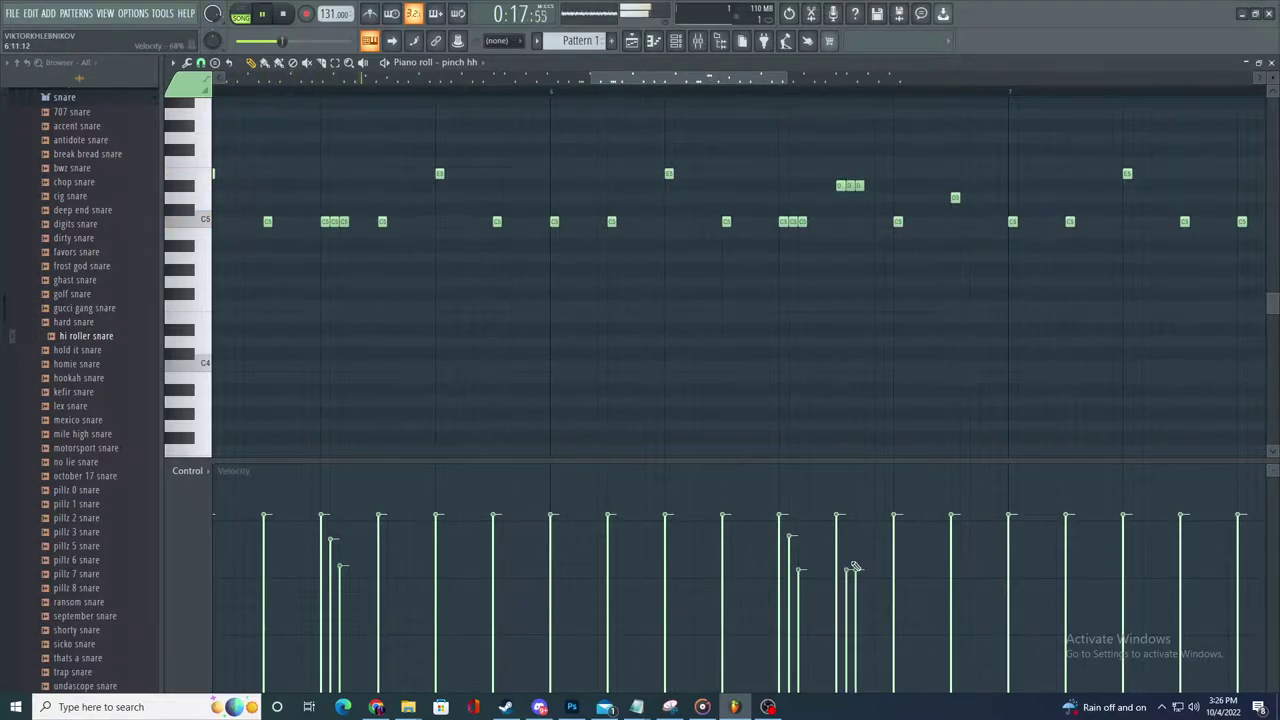
# - Place a hi roller snare in bar 10 on track 10, and turn on Remove DC offset while trimming the sample's delayed start
pyautogui.click(631, 42)
pyautogui.scroll(2, 583, 336)
pyautogui.moveTo(559, 455); pyautogui.dragTo(690, 458)
pyautogui.press('space')
pyautogui.press('space')
pyautogui.doubleClick(690, 458)
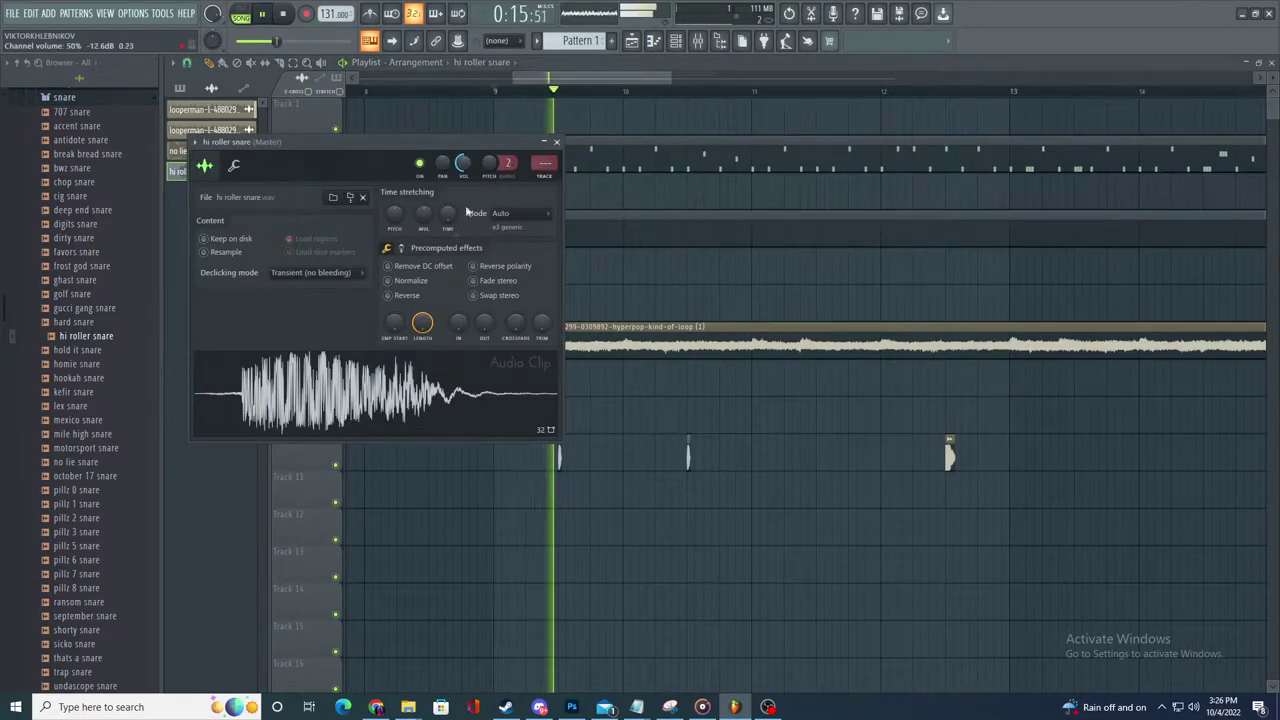
pyautogui.click(389, 266)
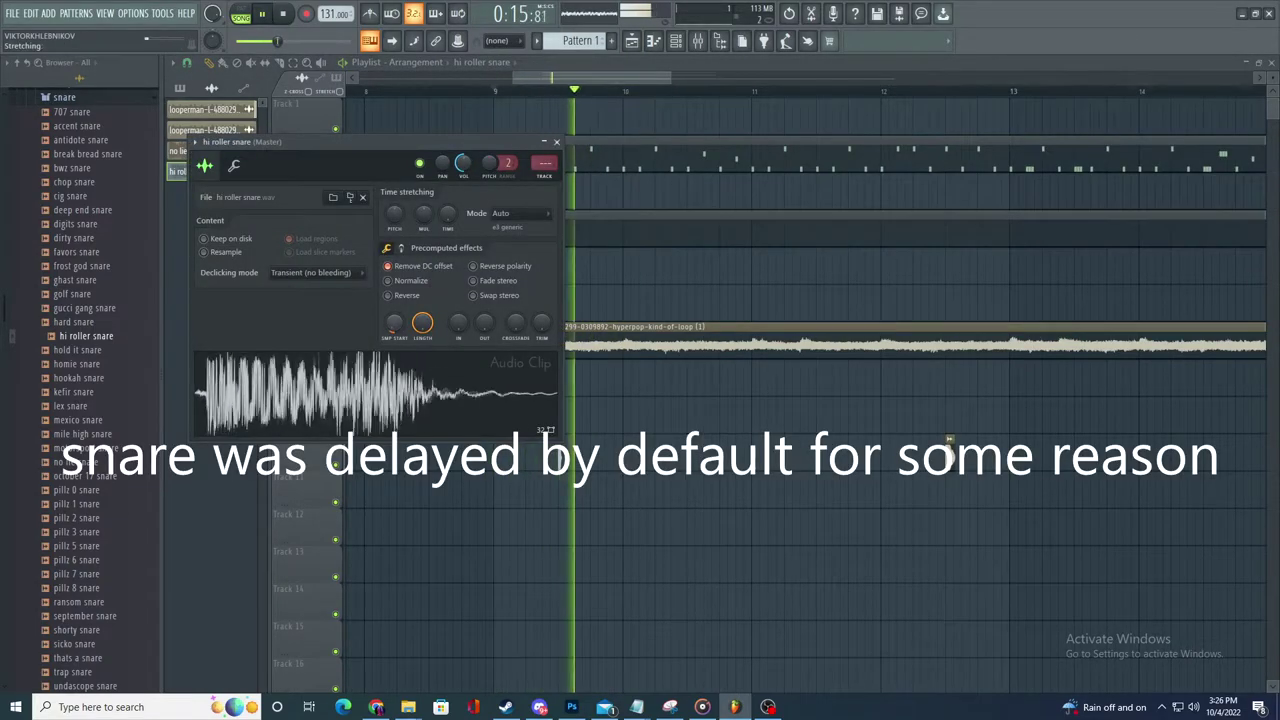
# - Arrange hi roller snares in the middle of bars 11, 12 and 13, with no lie snares late in bar 12 and mid-bar 14
pyautogui.click(819, 460)
pyautogui.scroll(-3, 920, 490)
pyautogui.scroll(3, 1020, 520)
pyautogui.moveTo(778, 418); pyautogui.dragTo(807, 450)
pyautogui.moveTo(922, 454); pyautogui.dragTo(900, 454)
pyautogui.click(744, 417)
pyautogui.click(903, 418)
pyautogui.scroll(-3, 1143, 432)
pyautogui.scroll(3, 1143, 432)
pyautogui.moveTo(539, 420); pyautogui.dragTo(529, 420)
pyautogui.click(535, 457)
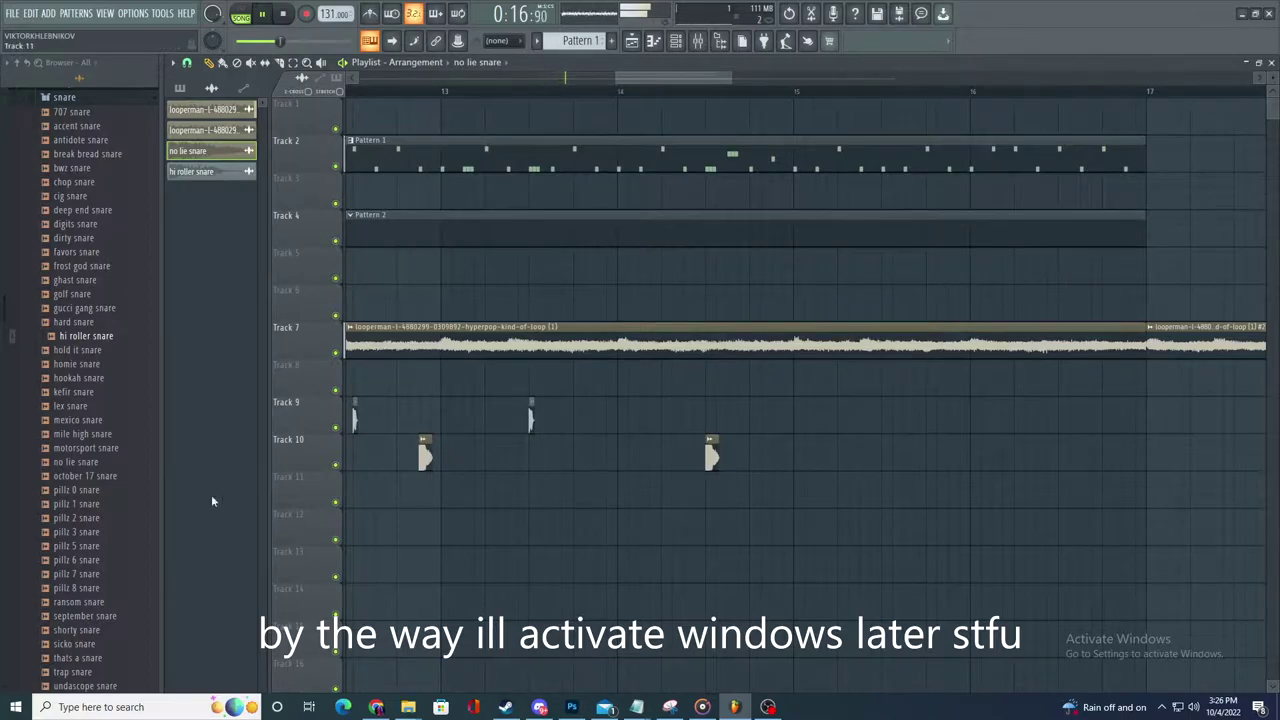
# - Audition claps from the drum kit's clap folder and place the luger slap clap on track 8 in the middle of bar 13
pyautogui.scroll(8, 100, 378)
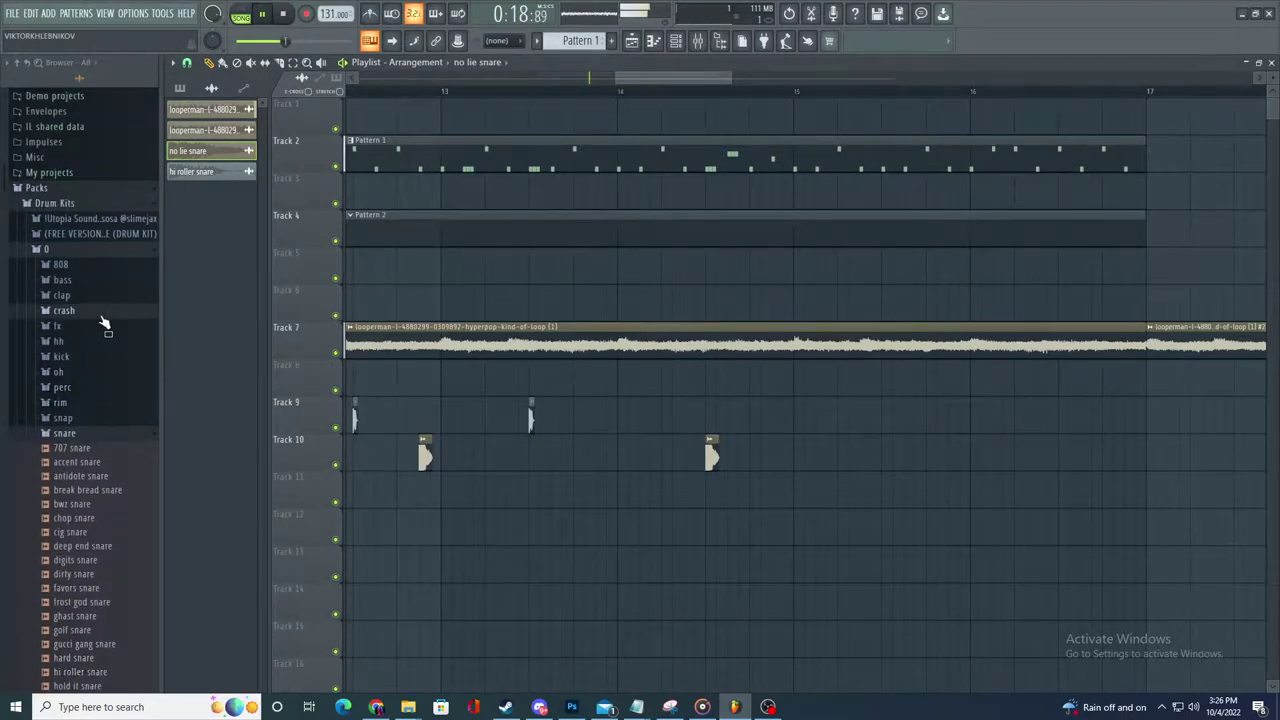
pyautogui.click(101, 316)
pyautogui.click(94, 298)
pyautogui.press('space')
pyautogui.click(92, 336)
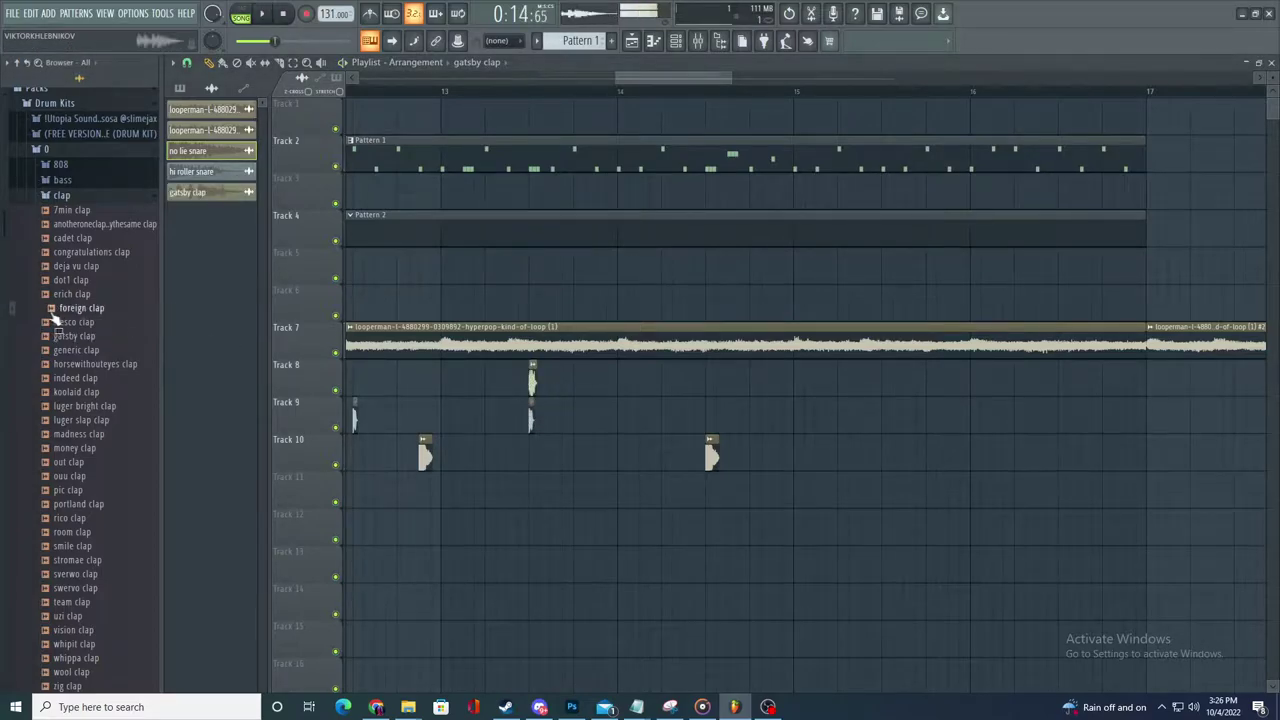
pyautogui.moveTo(416, 382); pyautogui.dragTo(100, 395)
pyautogui.click(84, 420)
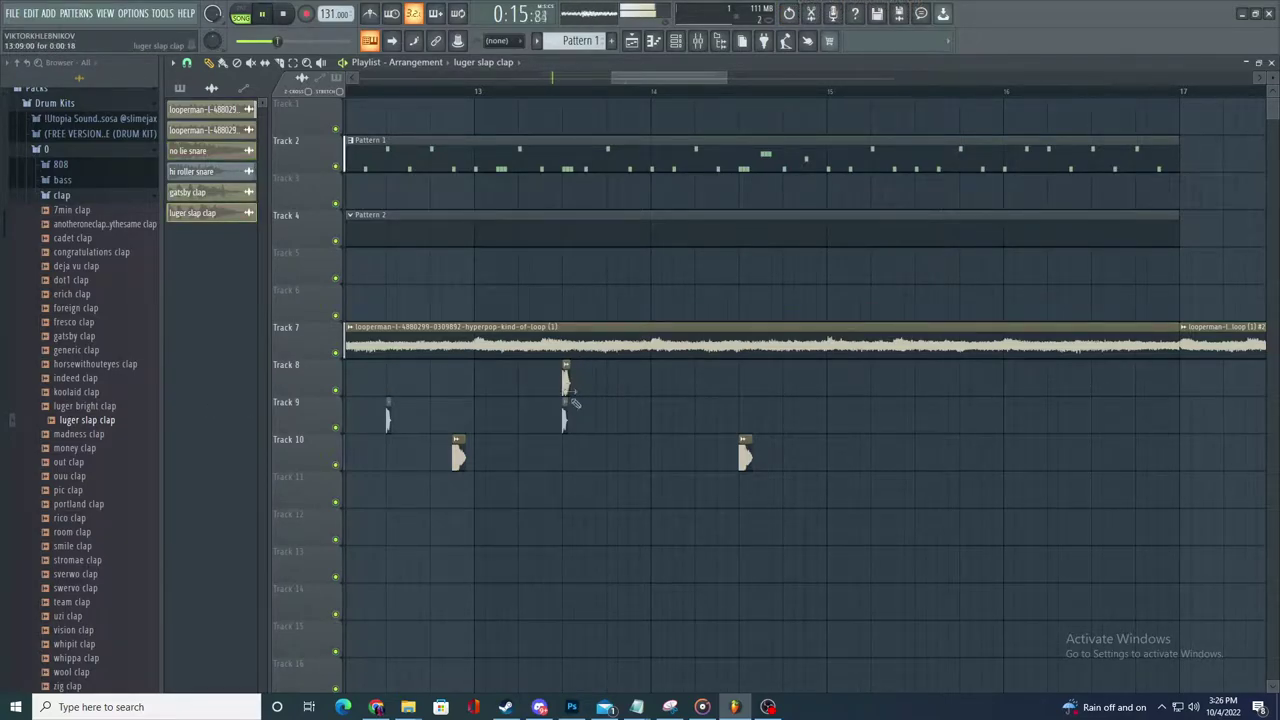
# - Add luger slap claps on track 8 around the middle of bars 14 and 15
pyautogui.scroll(-2, 567, 390)
pyautogui.moveTo(709, 371); pyautogui.dragTo(804, 377)
pyautogui.scroll(-9, 648, 603)
pyautogui.scroll(8, 657, 583)
pyautogui.click(746, 378)
pyautogui.press('space')
# - Load Fruity Reeverb 2 on mixer insert 12 for the no lie snare and lower its dry level
pyautogui.doubleClick(475, 458)
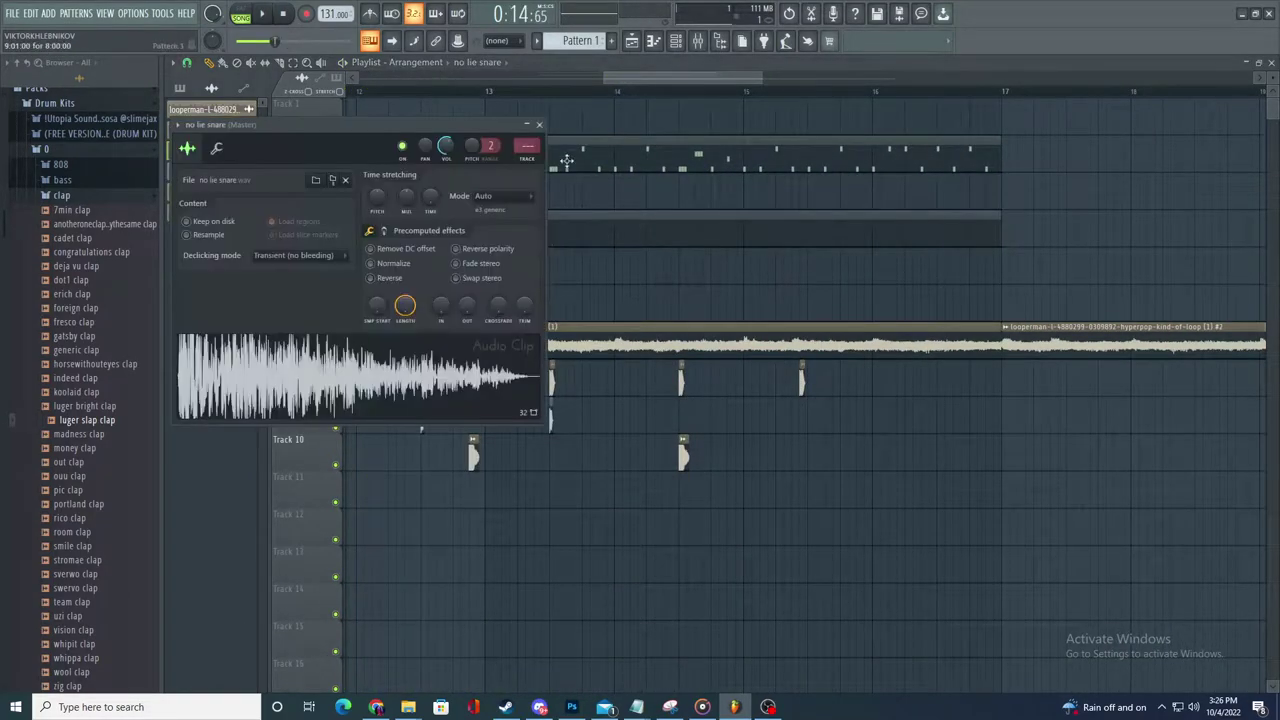
pyautogui.press('F9')
pyautogui.click(1180, 103)
pyautogui.click(960, 172)
pyautogui.press('space')
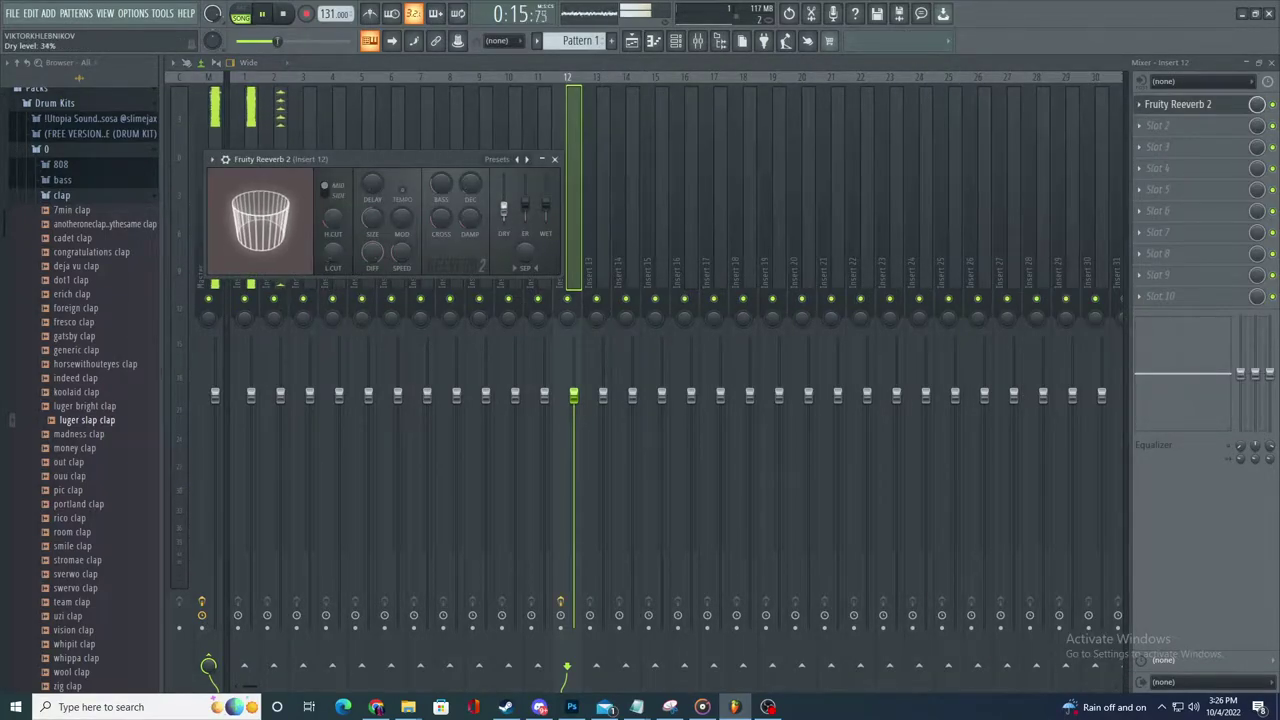
# - Add Fruity Parametric EQ 2 to slot 2 of insert 12 and pull the low-shelf band down to -18 dB around 2 kHz
pyautogui.click(1179, 128)
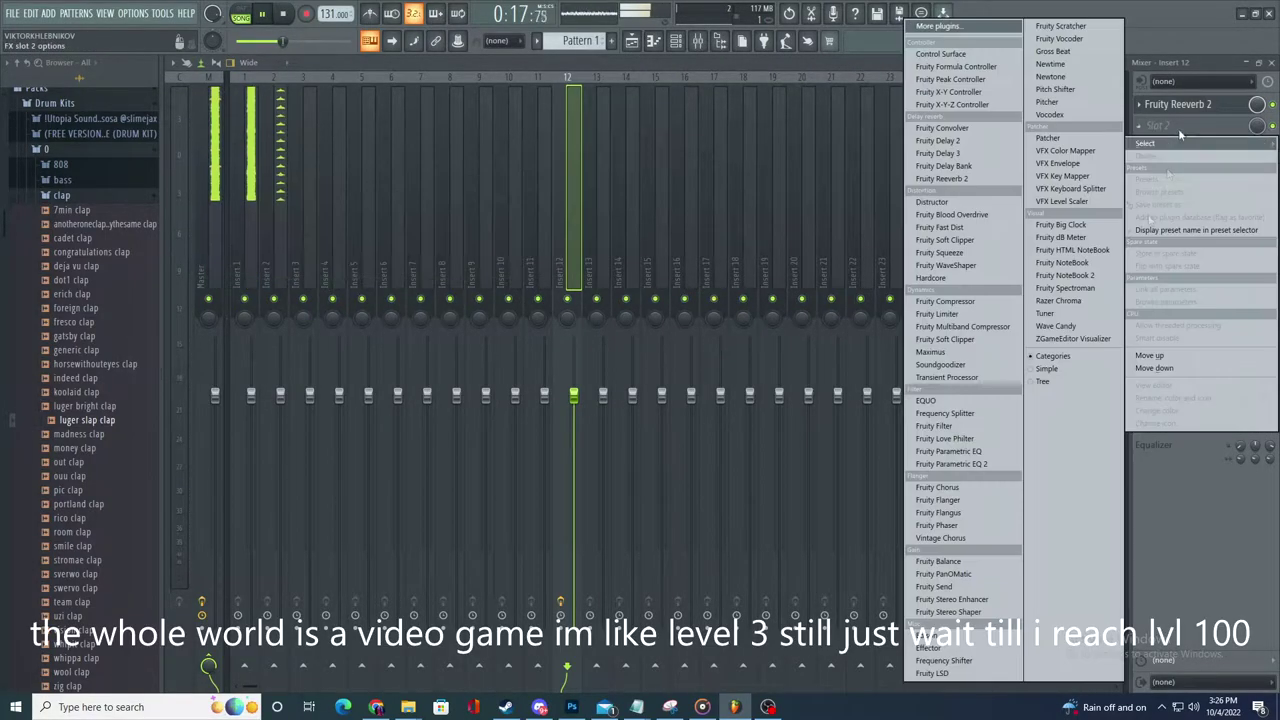
pyautogui.click(950, 464)
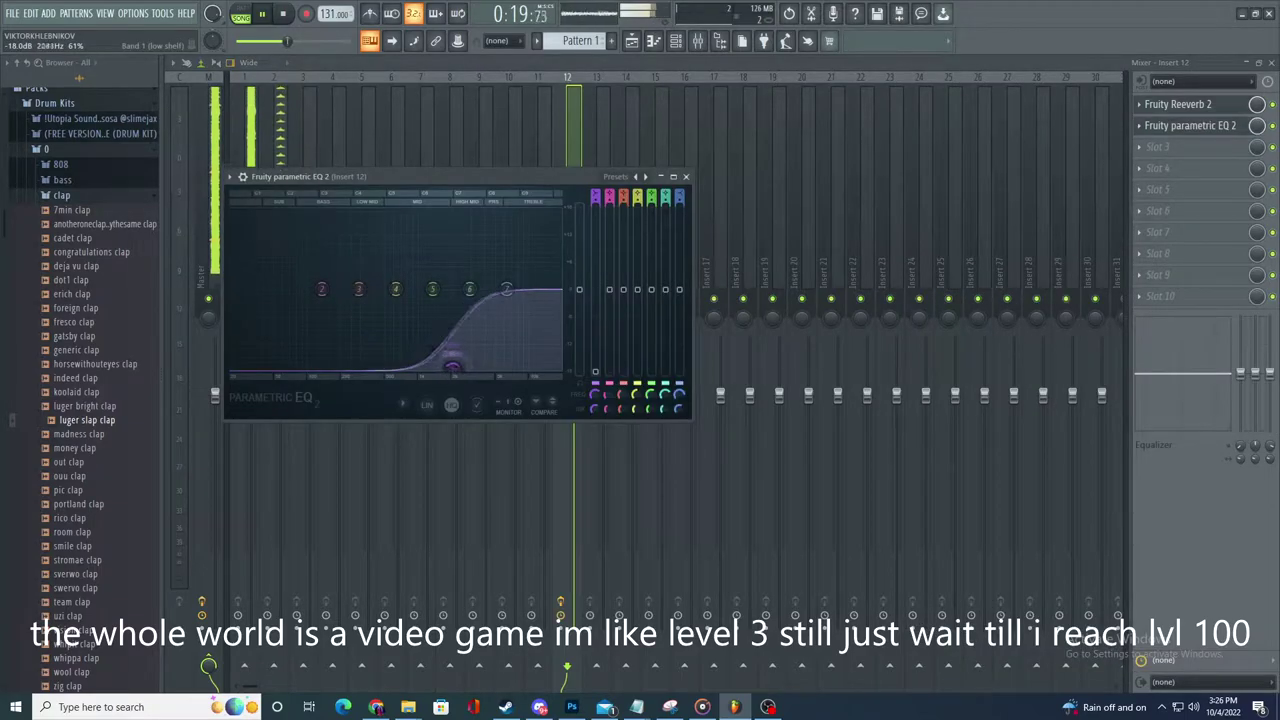
pyautogui.moveTo(453, 367); pyautogui.dragTo(457, 369)
pyautogui.click(633, 41)
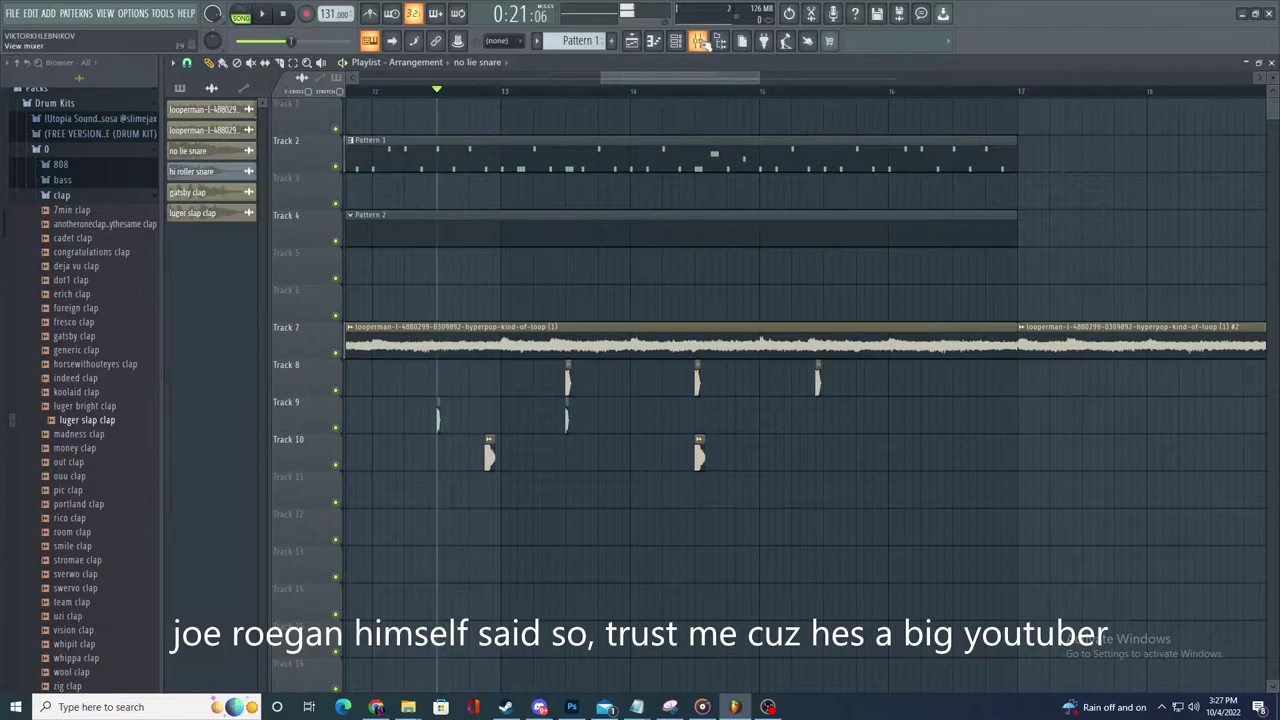
# - Readjust the bands of insert 12's parametric EQ, check its reverb settings and resume playback of the arrangement
pyautogui.click(700, 41)
pyautogui.click(1180, 125)
pyautogui.moveTo(397, 376)
pyautogui.mouseDown()
pyautogui.moveTo(426, 282)
pyautogui.moveTo(410, 232)
pyautogui.moveTo(418, 369)
pyautogui.mouseUp()
pyautogui.moveTo(402, 250)
pyautogui.mouseDown()
pyautogui.moveTo(409, 219)
pyautogui.moveTo(410, 232)
pyautogui.mouseUp()
pyautogui.press('space')
pyautogui.click(1196, 105)
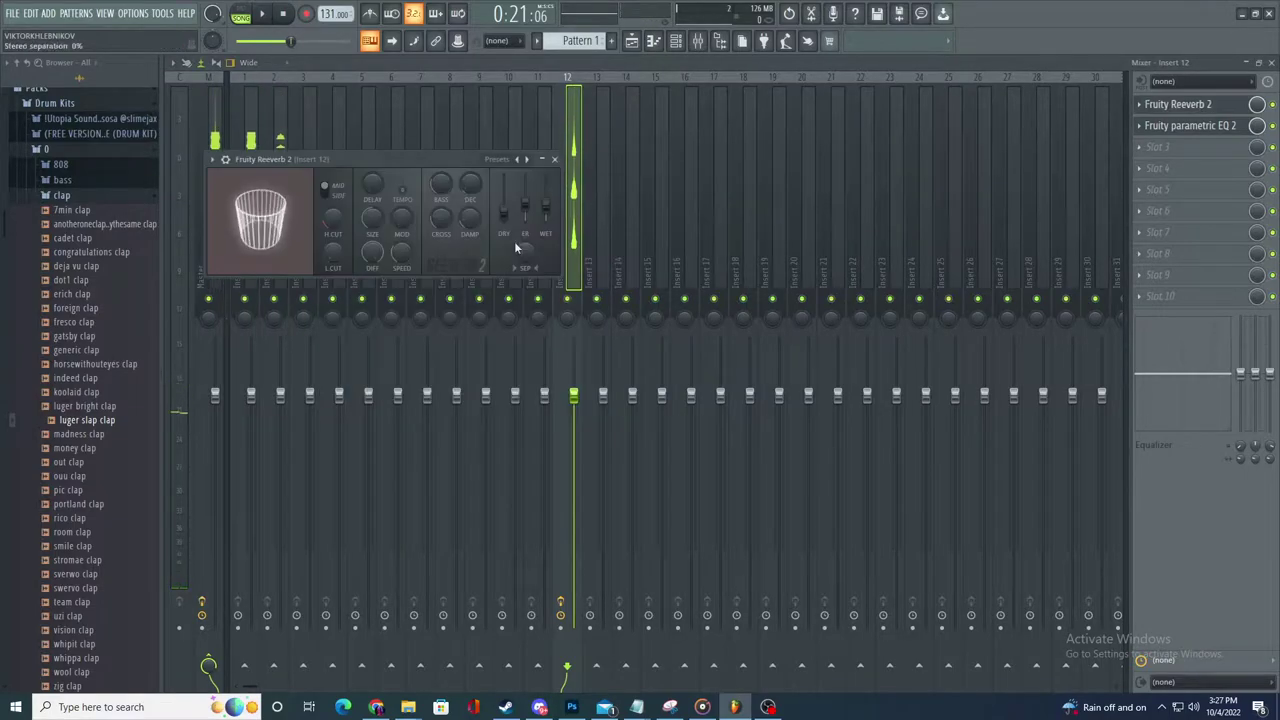
pyautogui.press('F5')
pyautogui.press('space')
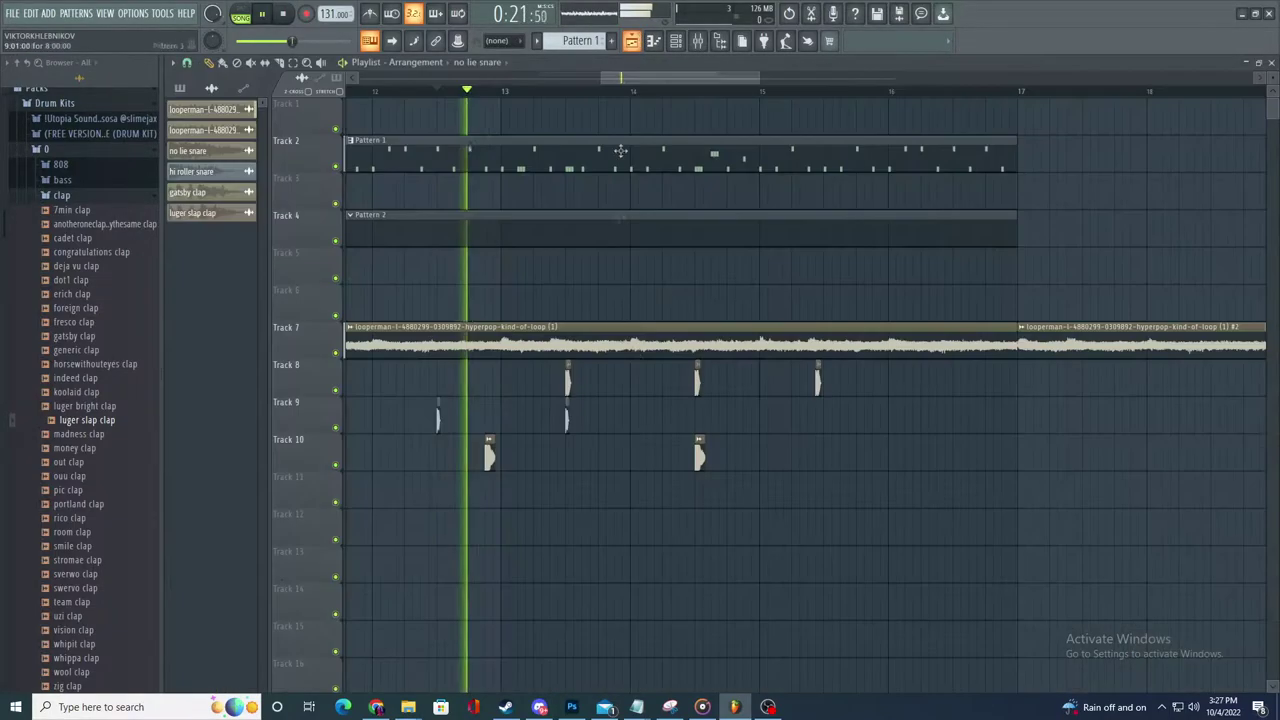
# - Arrange two no lie snares on track 10 in bar 14, one just after the bar's start and one near its end
pyautogui.click(608, 455)
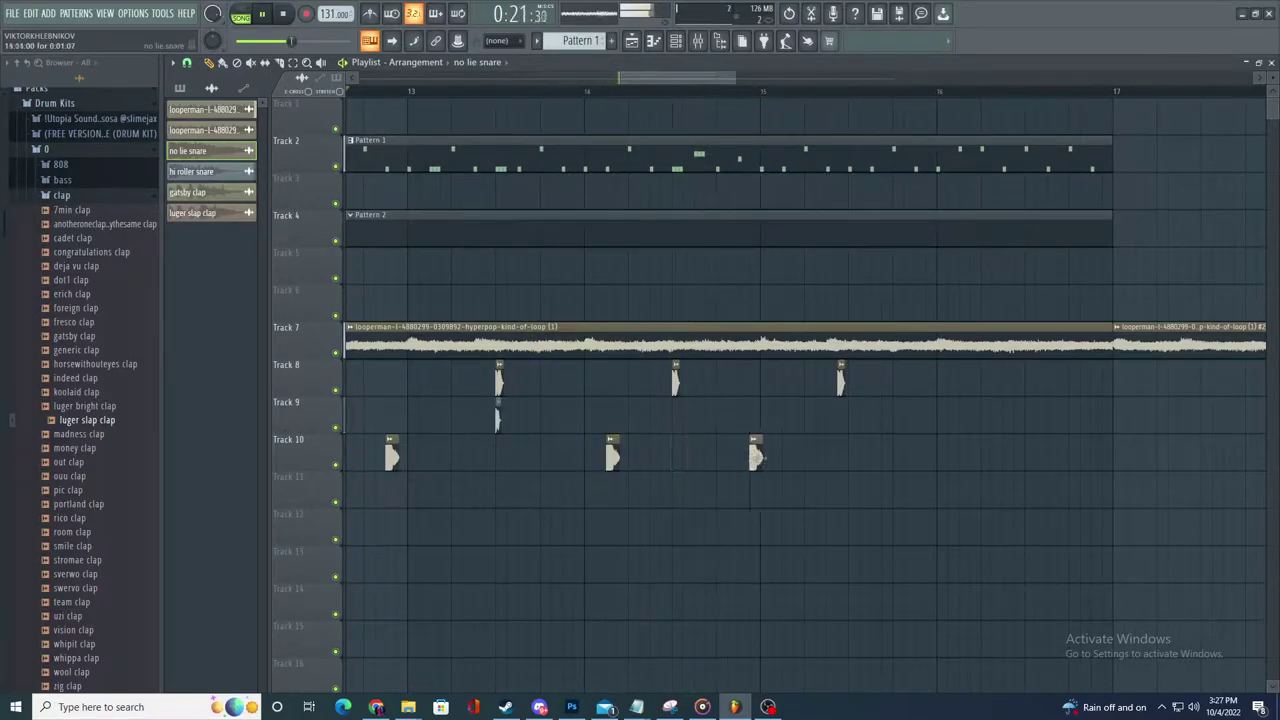
pyautogui.moveTo(757, 458); pyautogui.dragTo(746, 458)
pyautogui.scroll(-3, 820, 457)
pyautogui.scroll(3, 950, 460)
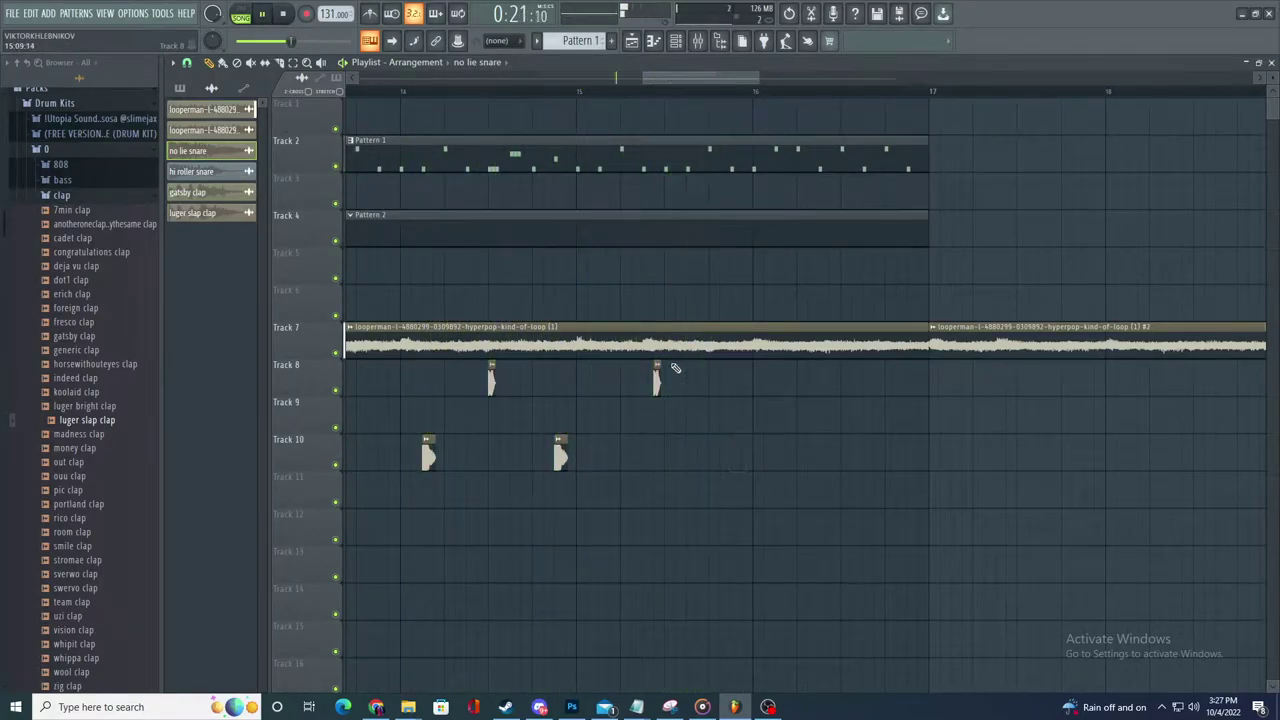
# - Move the bar 15 clap on track 8 to the middle of the bar and try extra claps on track 11
pyautogui.scroll(-3, 655, 450)
pyautogui.click(657, 480)
pyautogui.rightClick(656, 486)
pyautogui.scroll(3, 643, 500)
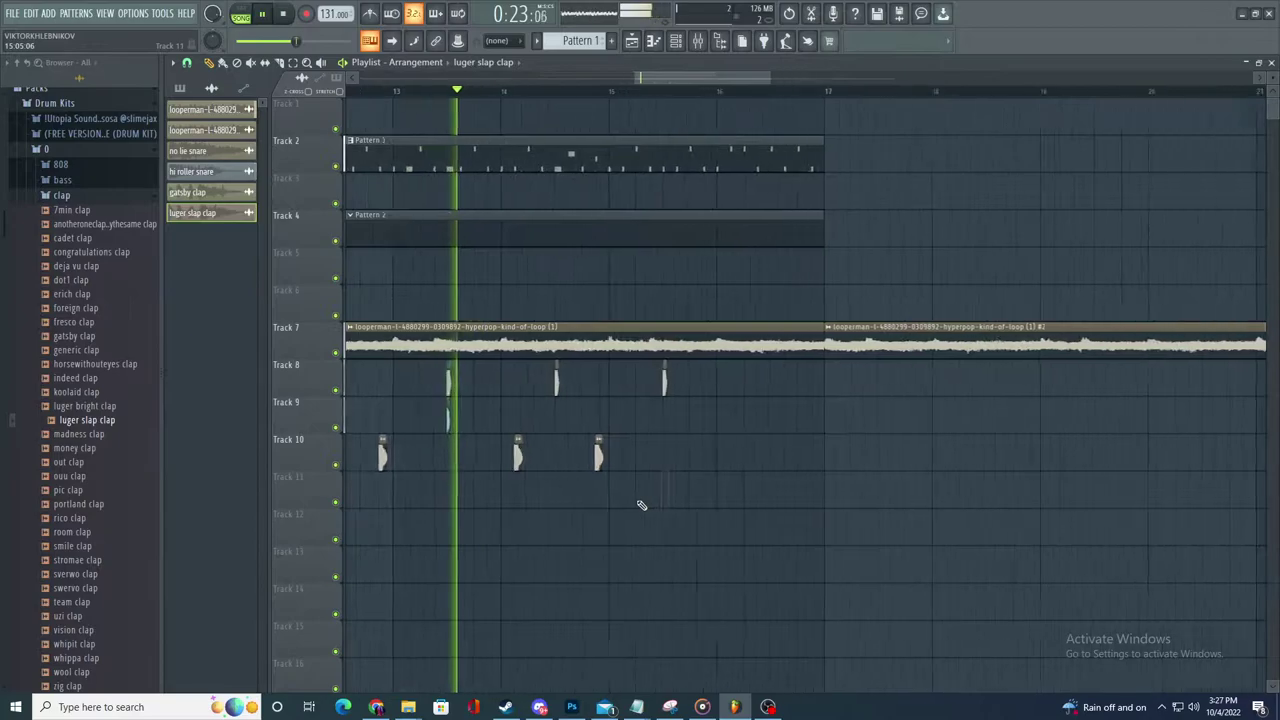
pyautogui.click(640, 498)
pyautogui.rightClick(639, 498)
pyautogui.click(704, 500)
pyautogui.rightClick(707, 496)
# - Trim the last half bar before bar 17 off the pattern 1 and pattern 2 clips
pyautogui.scroll(-3, 714, 480)
pyautogui.scroll(3, 757, 414)
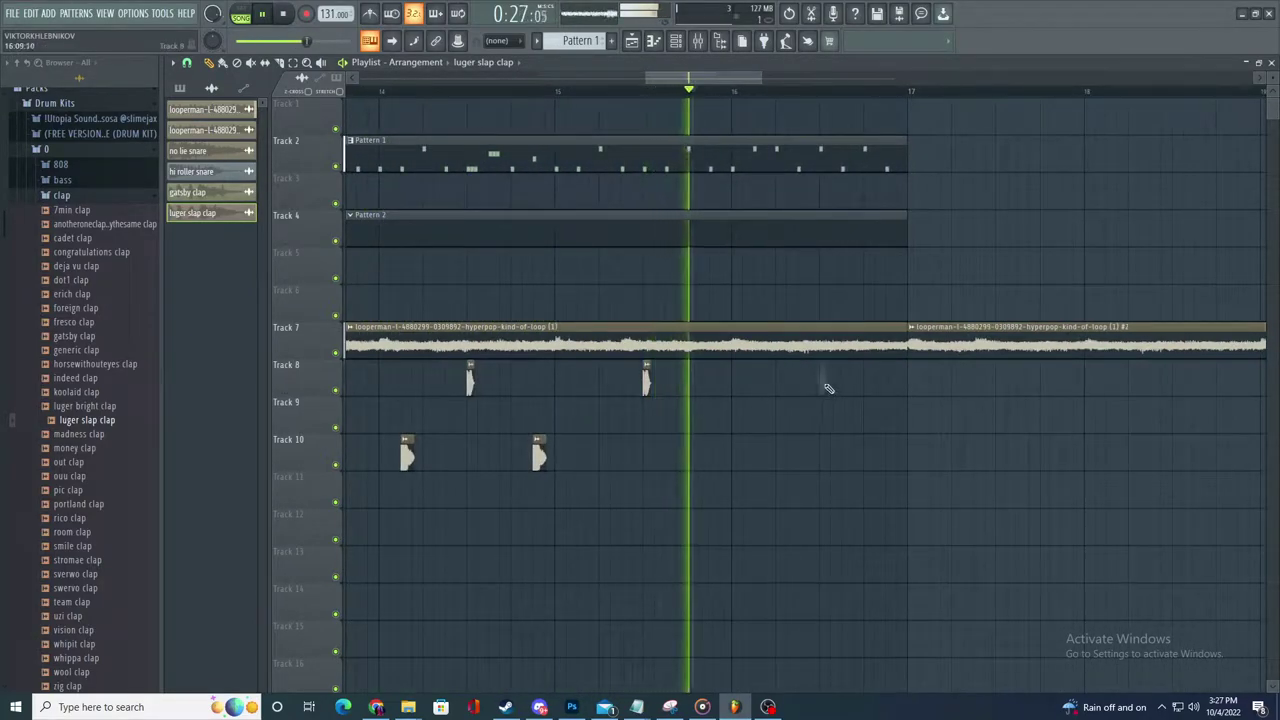
pyautogui.scroll(2, 712, 387)
pyautogui.scroll(-3, 595, 264)
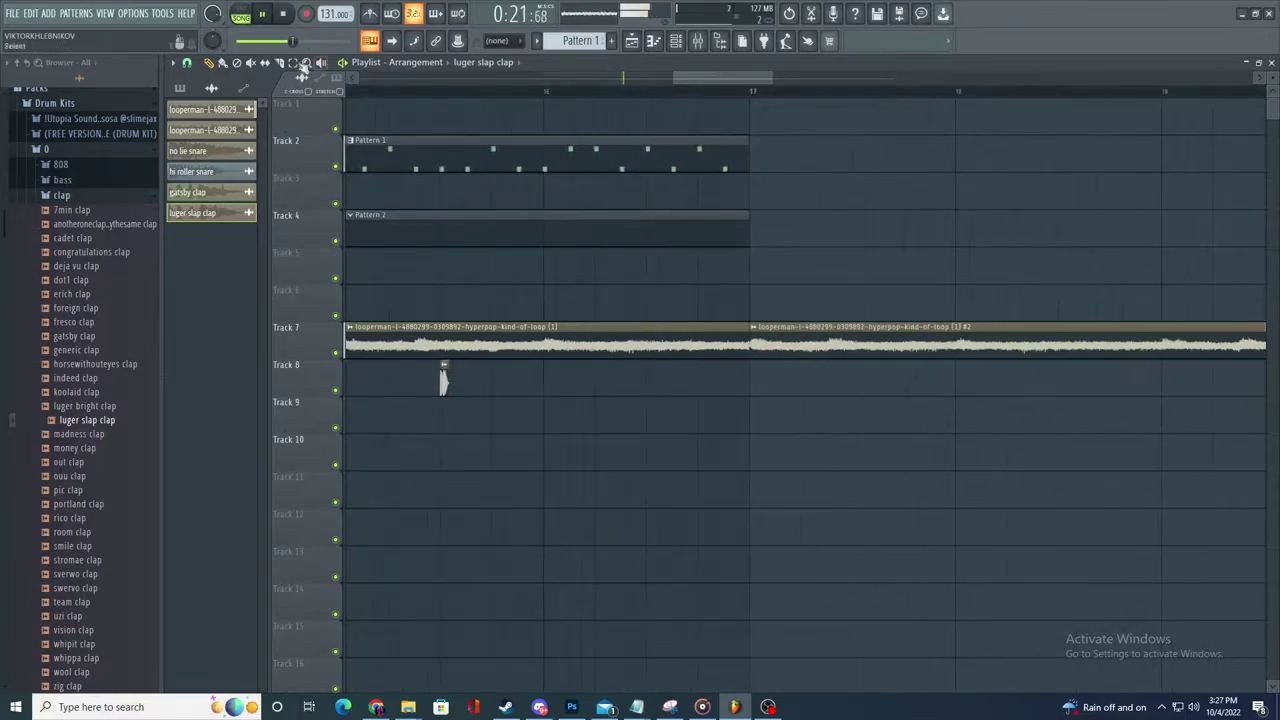
pyautogui.scroll(-3, 648, 302)
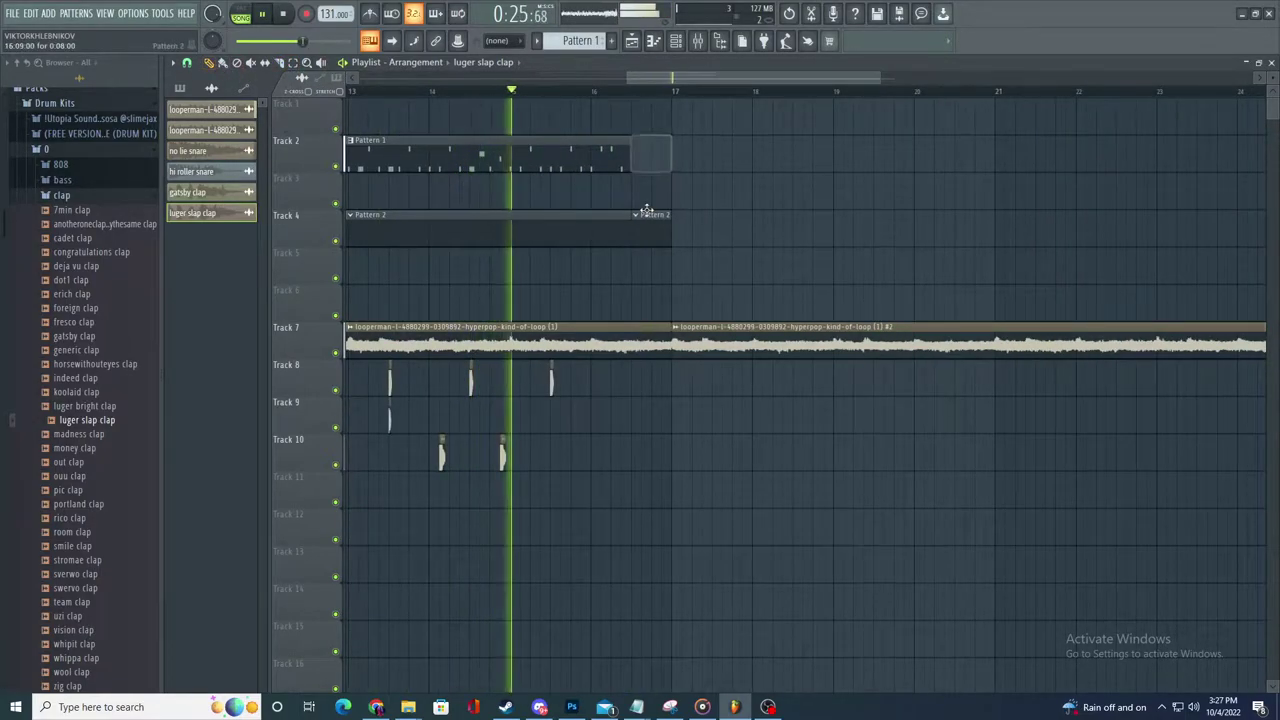
pyautogui.scroll(3, 651, 240)
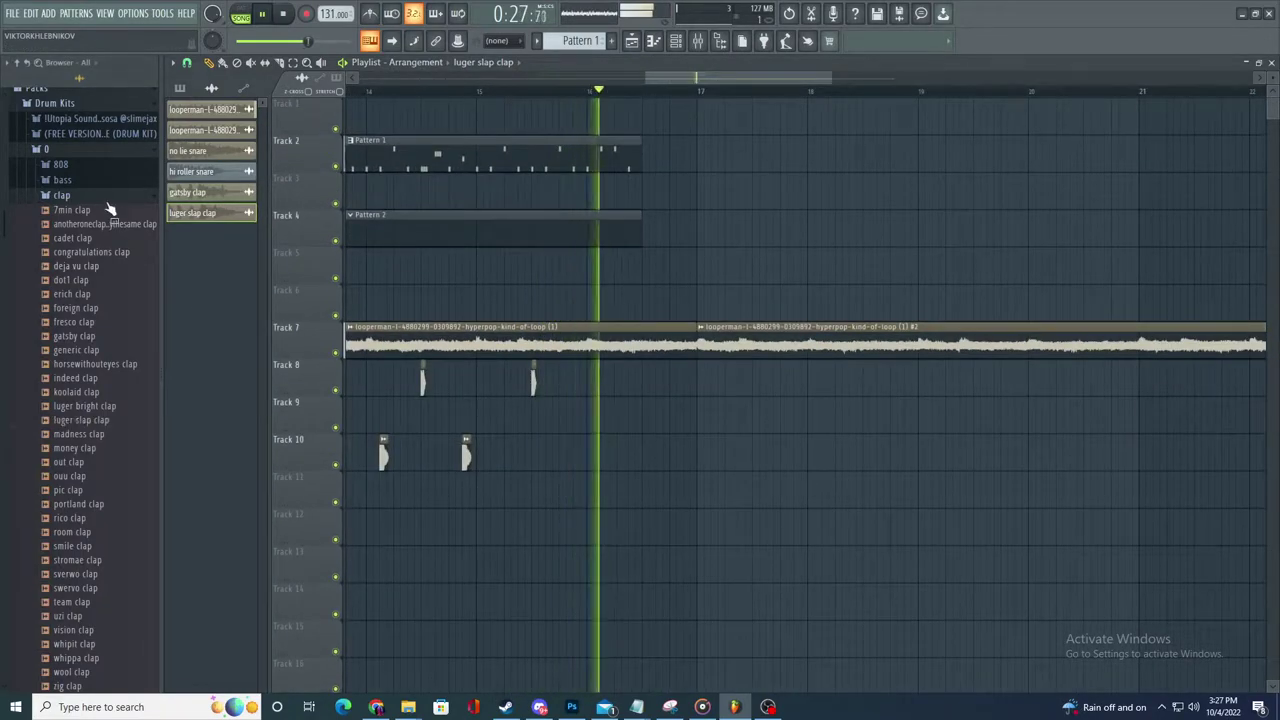
# - Switch from the clap folder to the drum kit's bass folder and preview the daisy bass sample
pyautogui.click(110, 195)
pyautogui.click(112, 180)
pyautogui.press('space')
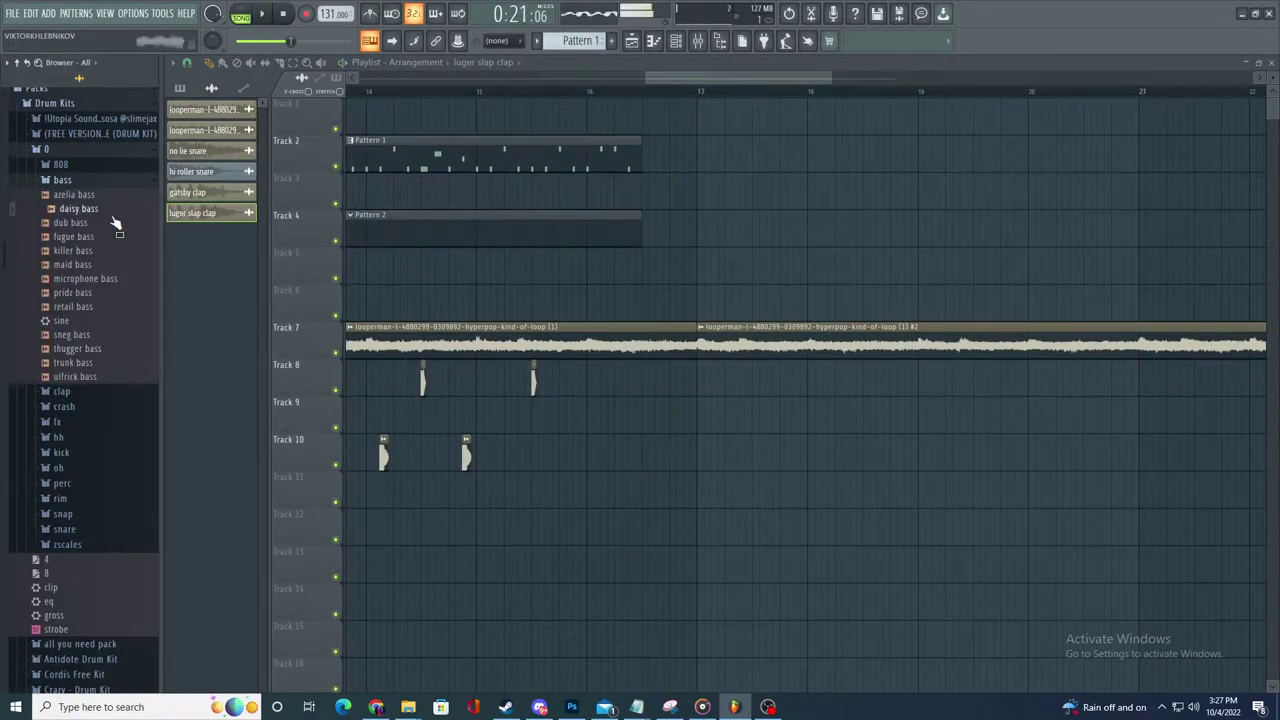
pyautogui.press('space')
# - Create pattern 3 and place it on track 5 from bar 17 to the end of the melody loop
pyautogui.scroll(-3, 745, 312)
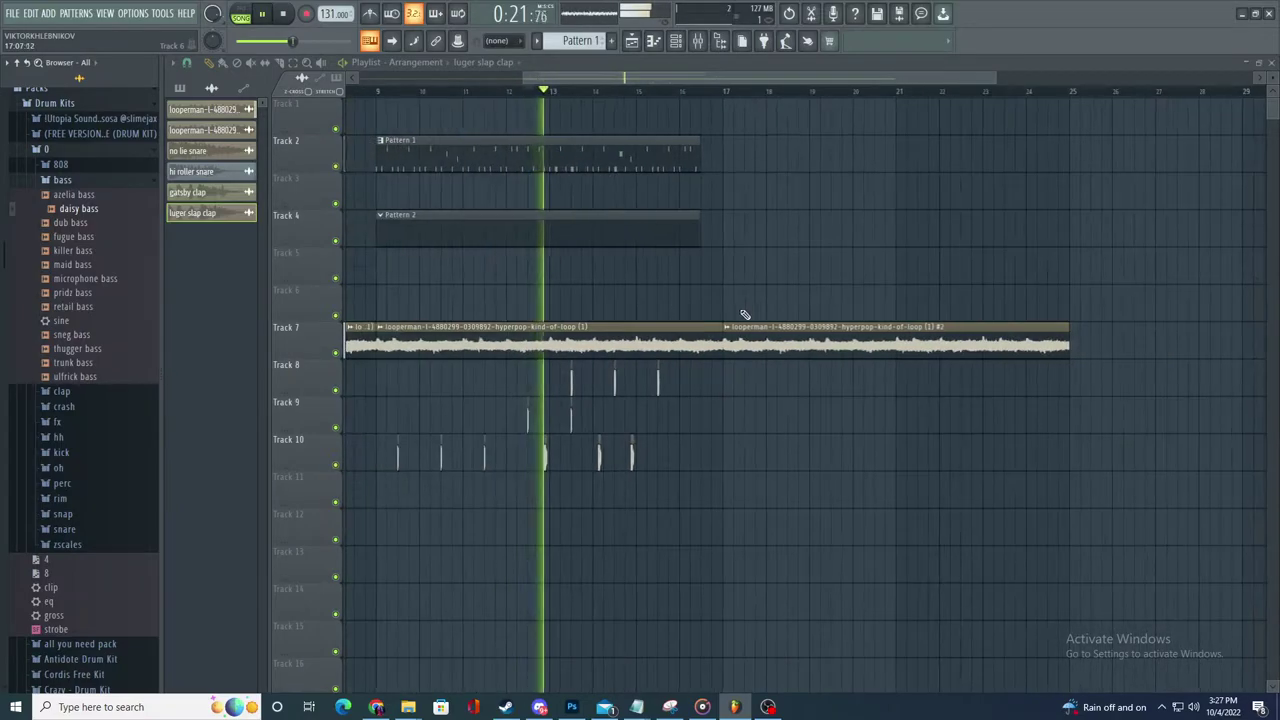
pyautogui.scroll(3, 757, 332)
pyautogui.scroll(-3, 600, 145)
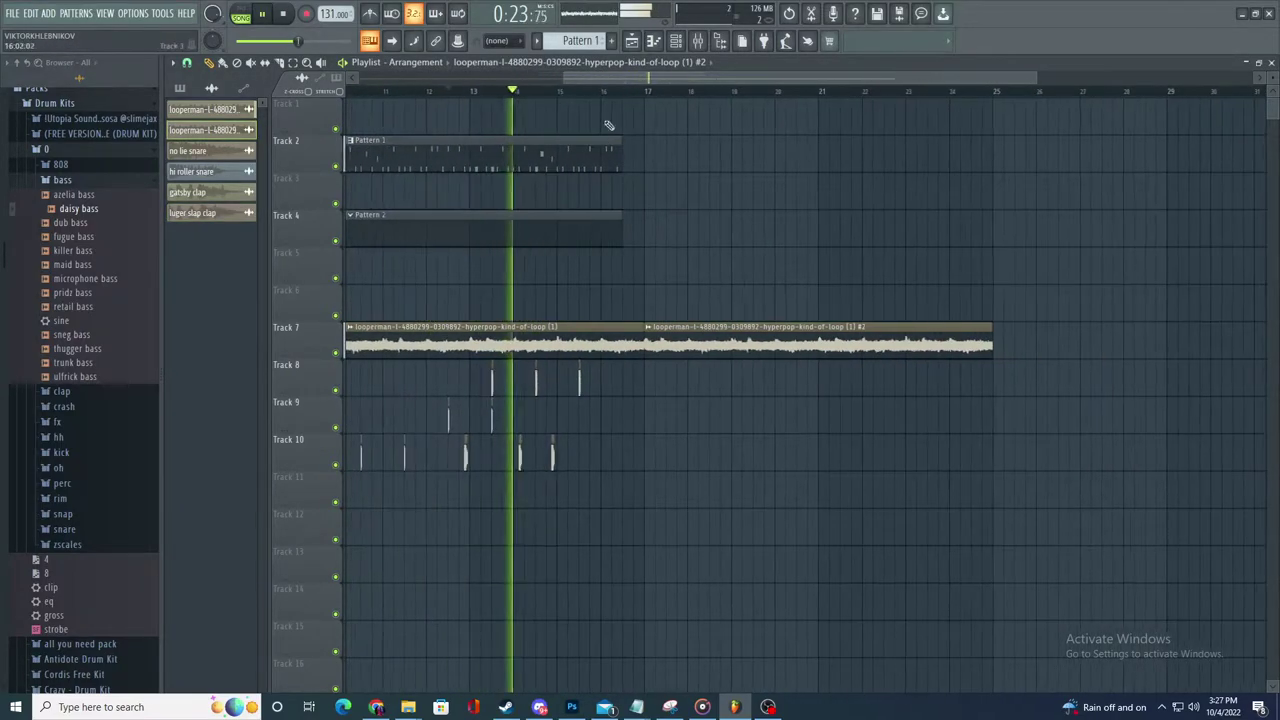
pyautogui.click(615, 41)
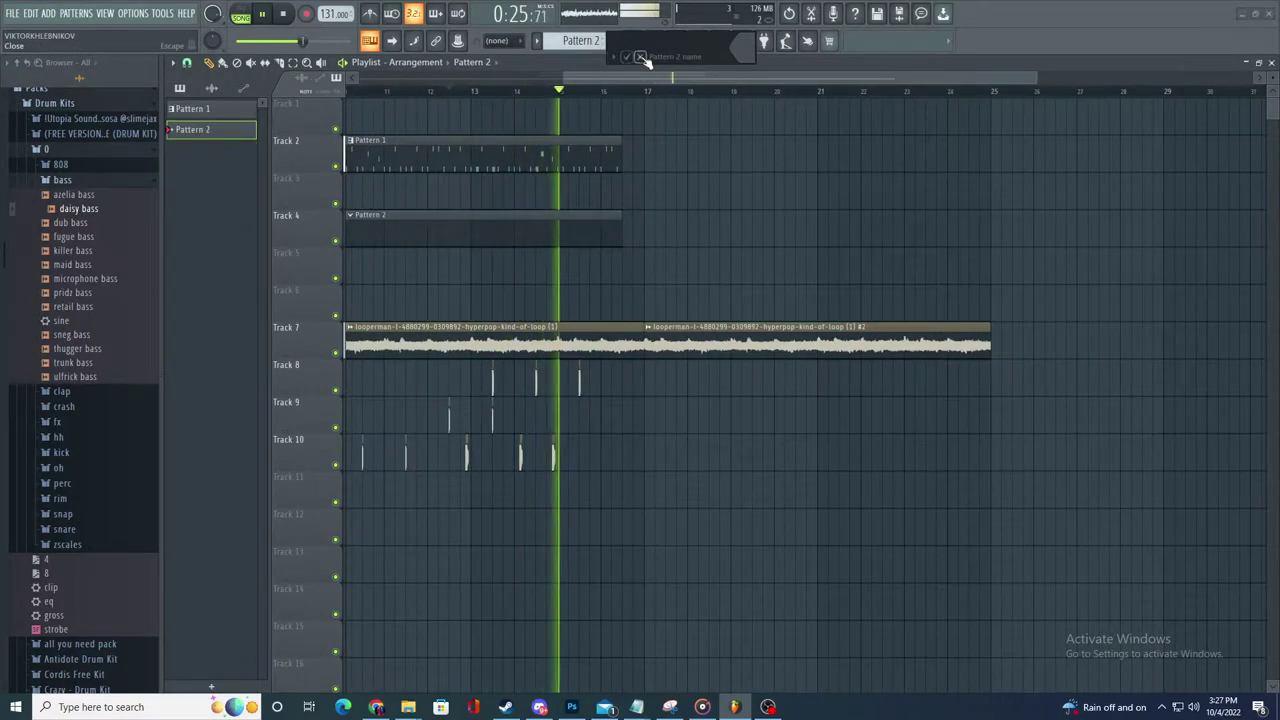
pyautogui.click(641, 57)
pyautogui.moveTo(686, 276); pyautogui.dragTo(943, 276)
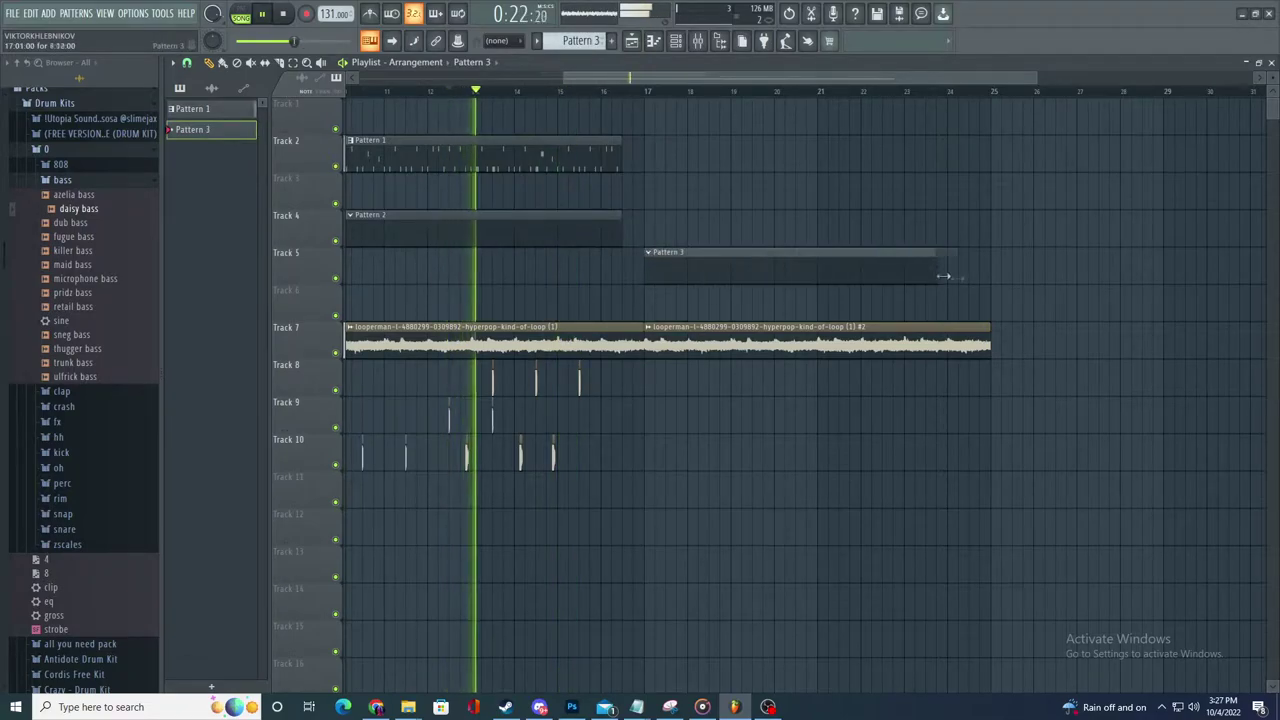
# - Move the pattern 2 clip on track 4 to bar 17 and place another pattern 1 clip at bar 17 on track 2
pyautogui.moveTo(511, 231); pyautogui.dragTo(849, 234)
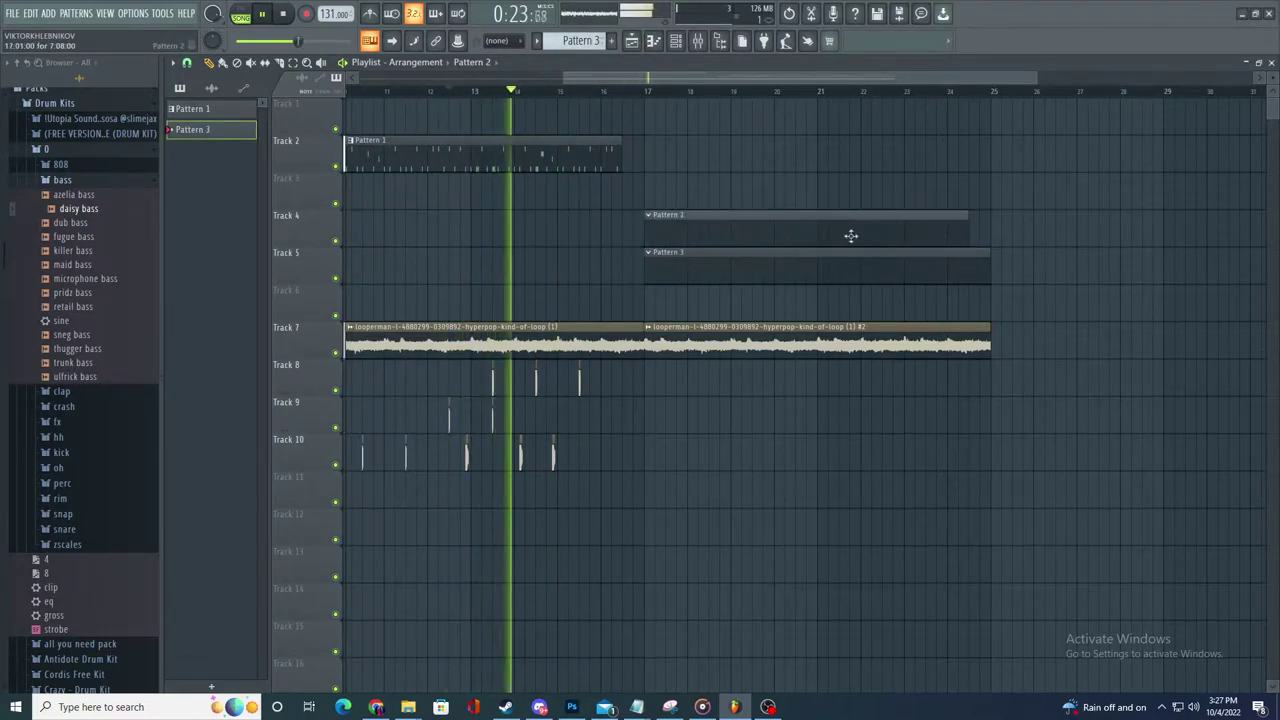
pyautogui.click(586, 140)
pyautogui.click(645, 157)
# - Duplicate all the snare and clap clips on tracks 8 to 10 into the section starting at bar 17
pyautogui.scroll(-3, 600, 272)
pyautogui.click(606, 91)
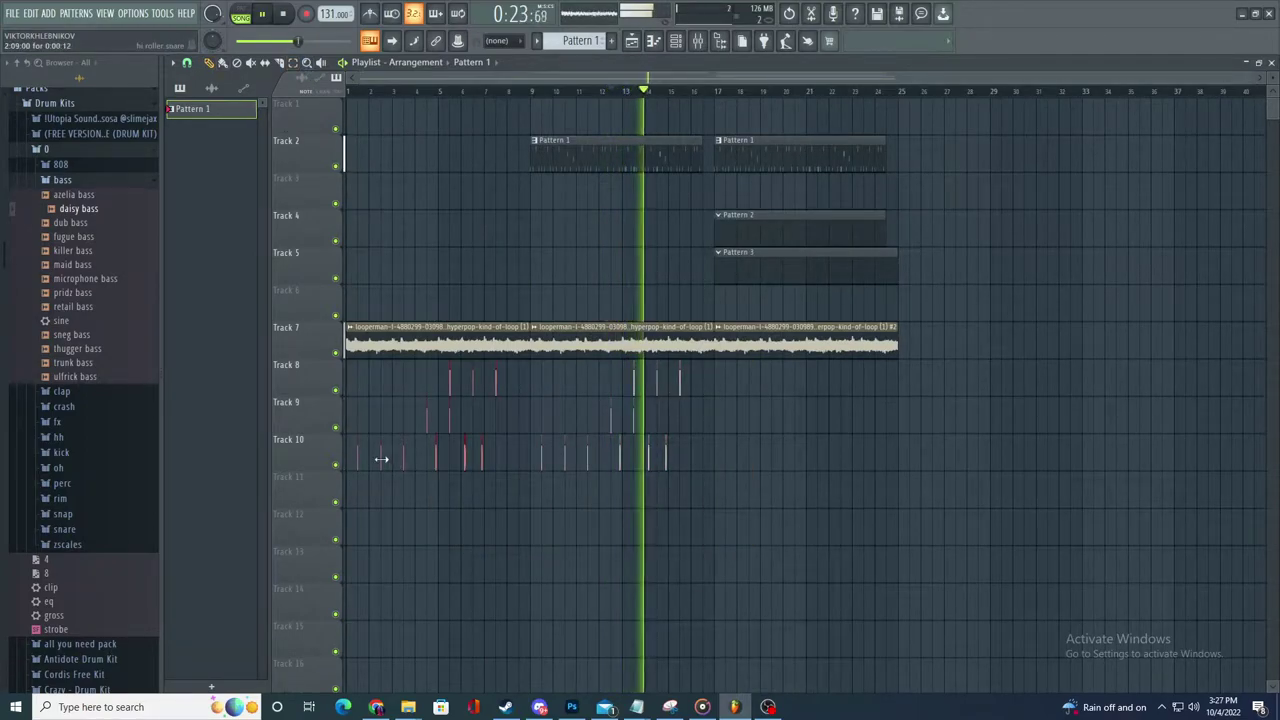
pyautogui.moveTo(381, 459); pyautogui.dragTo(677, 450)
pyautogui.scroll(5, 760, 452)
pyautogui.scroll(3, 734, 528)
# - Add an extra hi roller snare near the end of bar 18 on track 10 and play from bar 17
pyautogui.click(736, 530)
pyautogui.rightClick(742, 536)
pyautogui.press('space')
pyautogui.scroll(2, 779, 480)
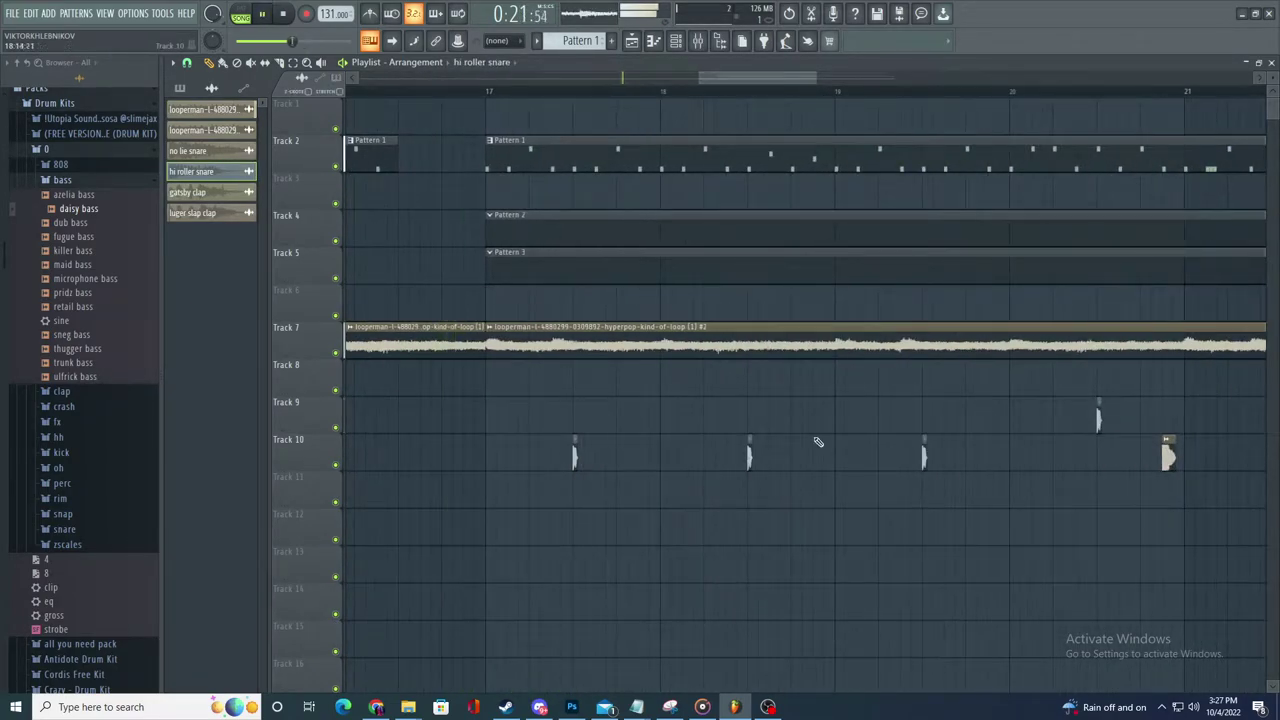
pyautogui.click(529, 91)
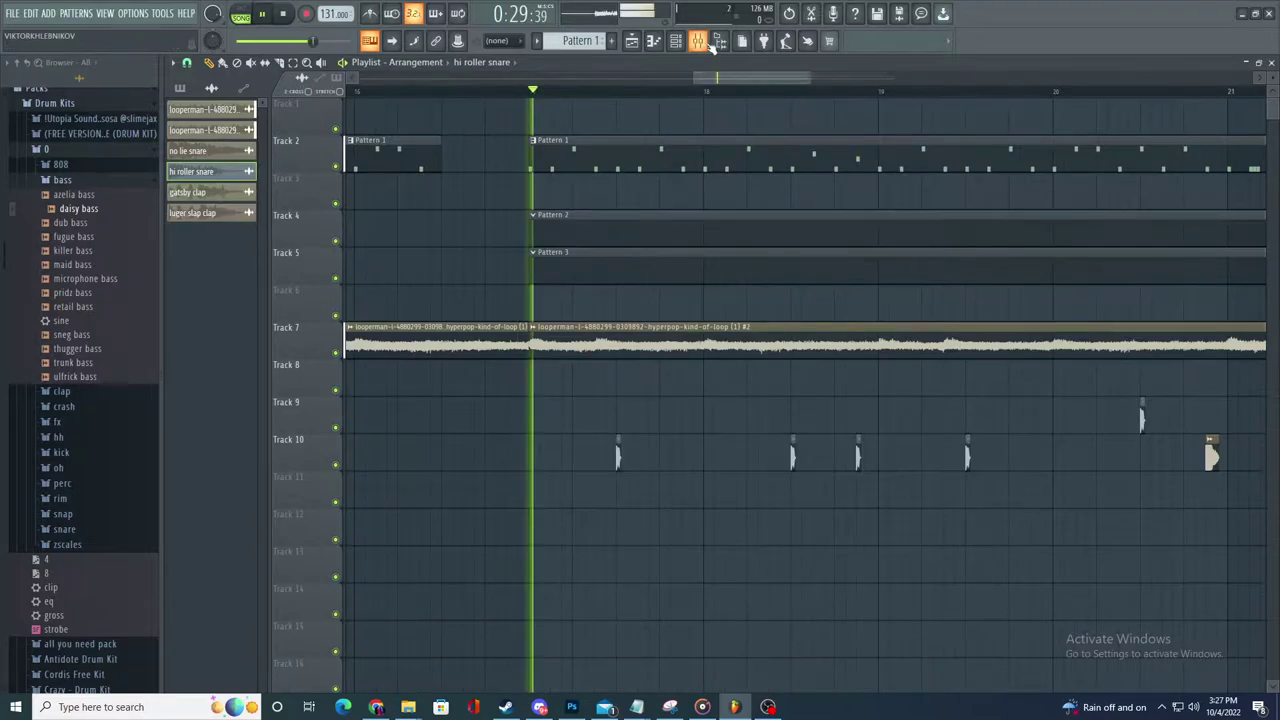
# - Load Fruity Reeverb 2 on mixer insert 2 and create an automation clip for its mix level
pyautogui.press('F9')
pyautogui.click(280, 200)
pyautogui.click(1168, 100)
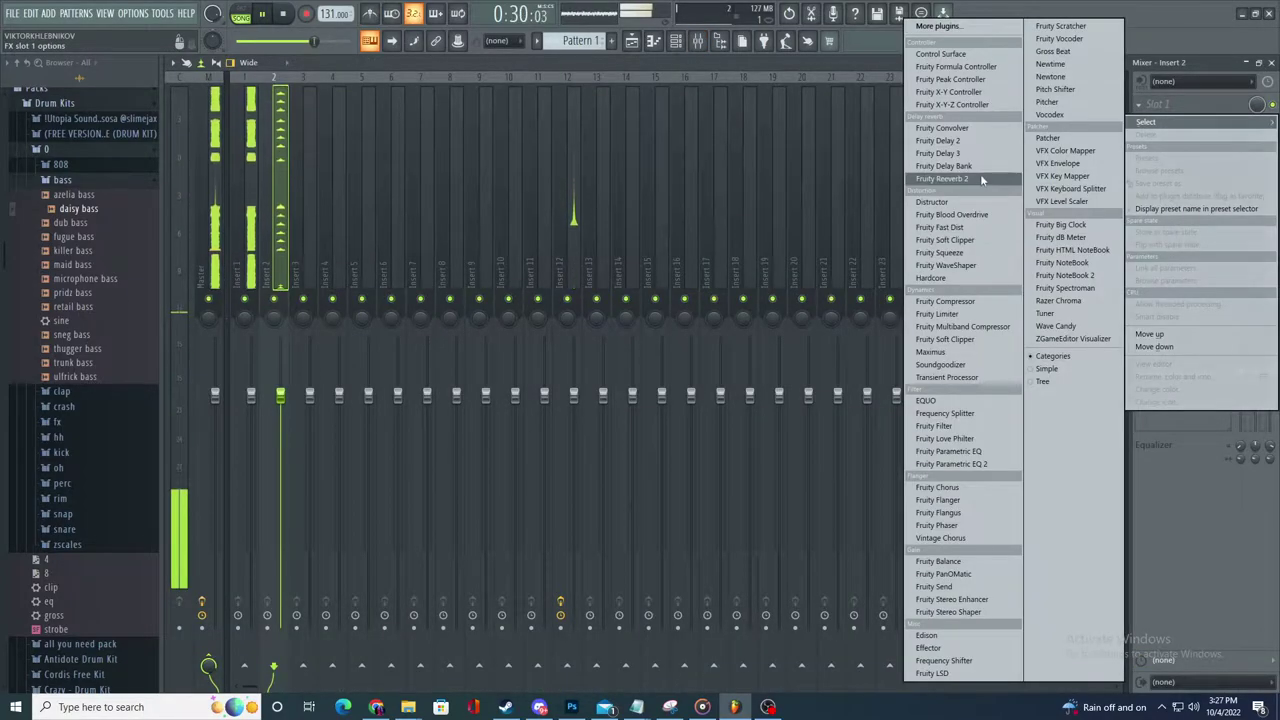
pyautogui.click(945, 179)
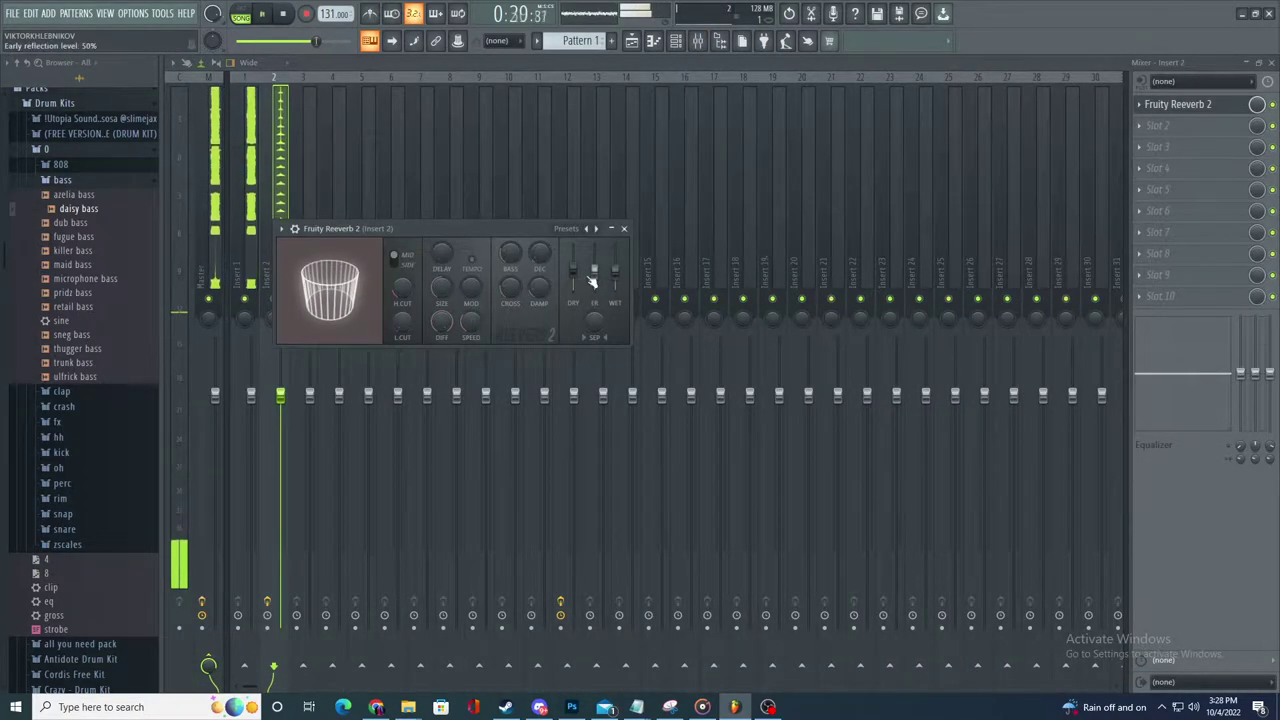
pyautogui.rightClick(1258, 104)
pyautogui.click(1175, 211)
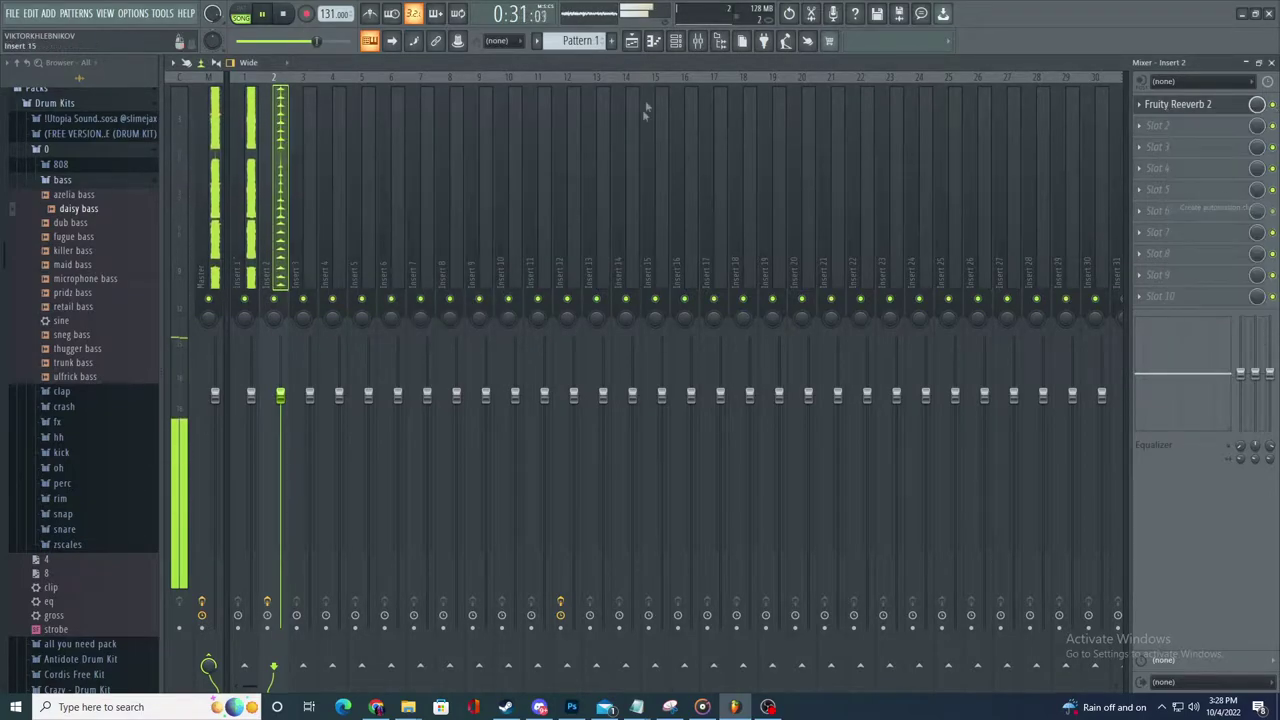
pyautogui.press('space')
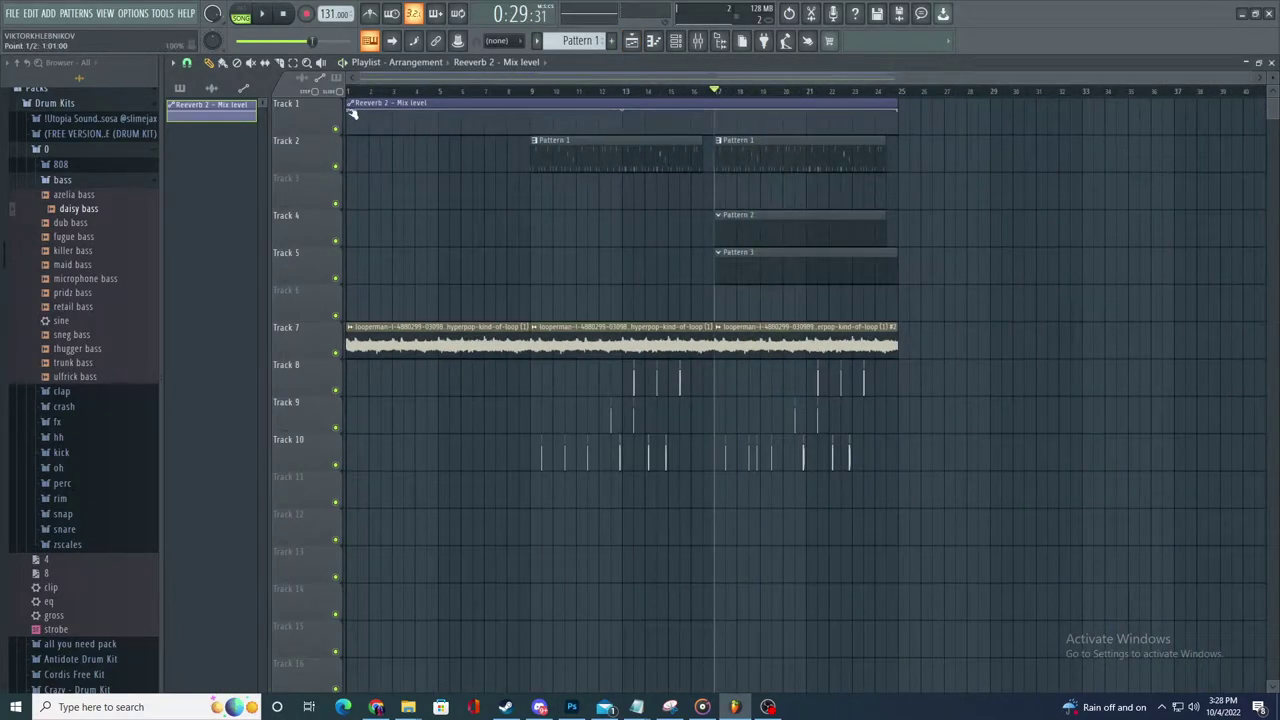
# - Shape the Reeverb 2 mix level automation to start at the minimum and curve up to 100% at bar 17
pyautogui.moveTo(351, 112); pyautogui.dragTo(352, 136)
pyautogui.scroll(3, 632, 160)
pyautogui.rightClick(840, 116)
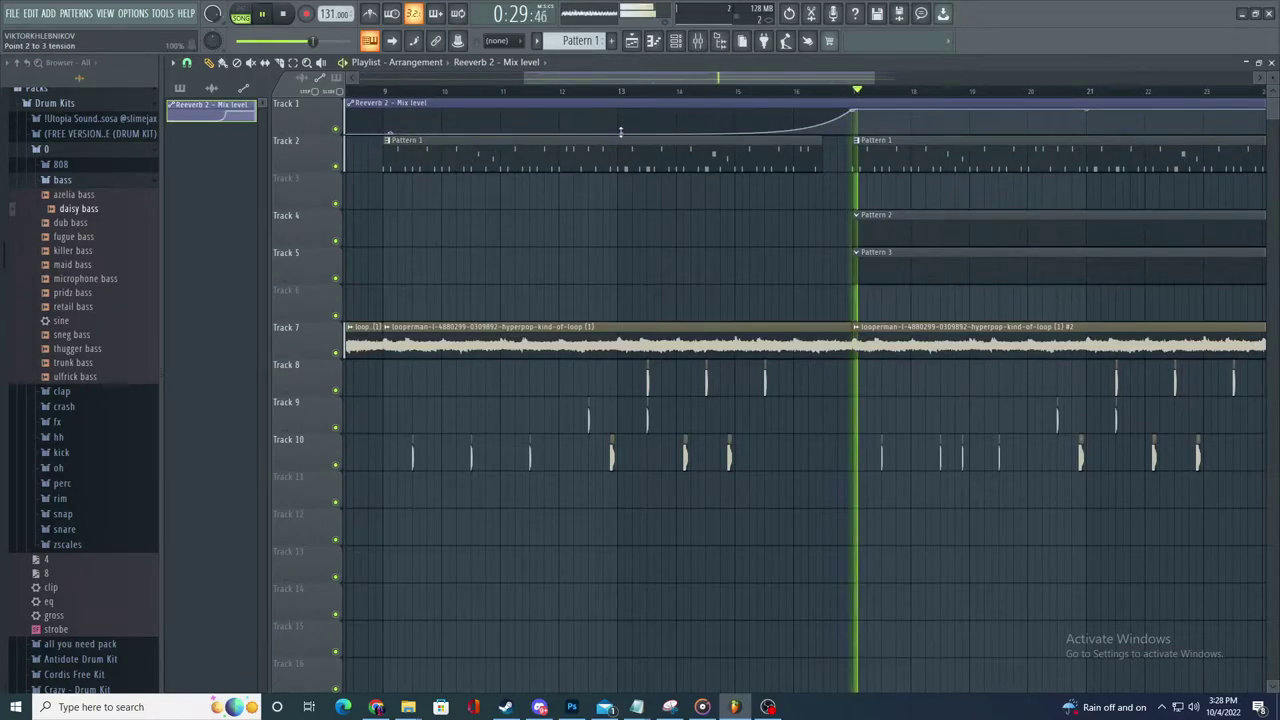
pyautogui.scroll(-3, 929, 143)
pyautogui.scroll(2, 808, 123)
pyautogui.scroll(-2, 880, 208)
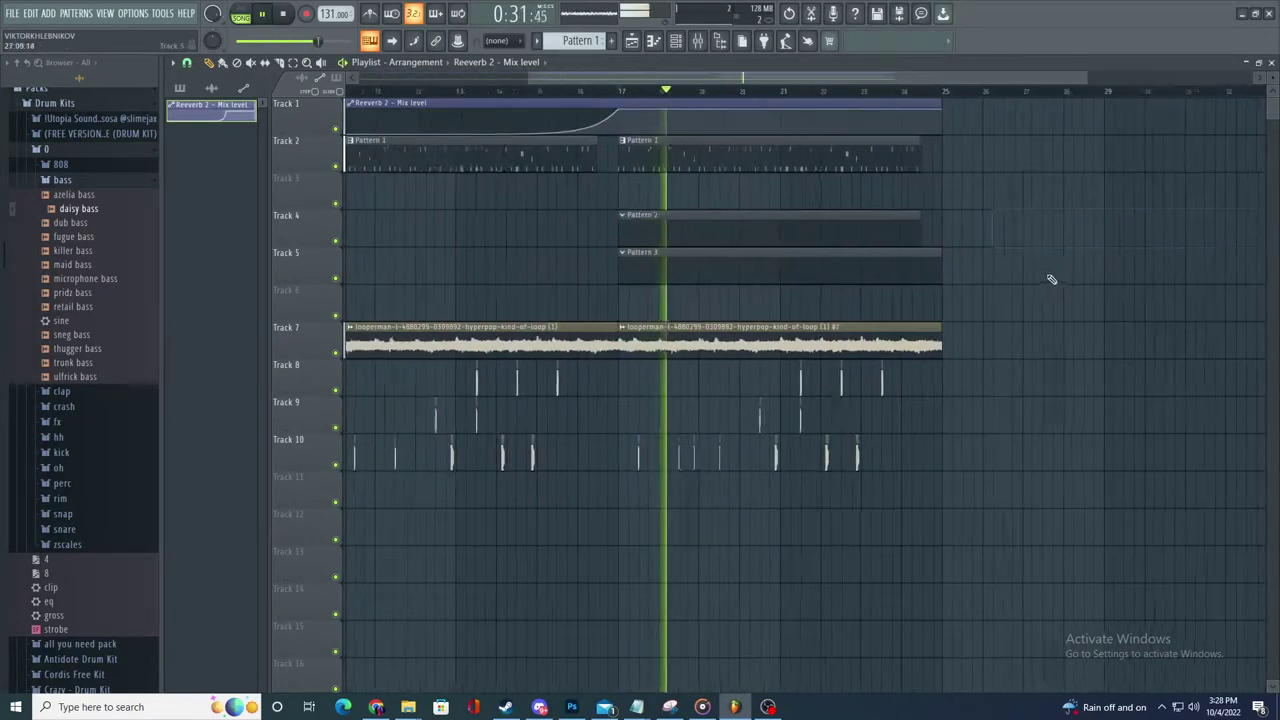
# - Add the cadet clap sample from the drum kit's clap folder midway through bar 19 on track 8
pyautogui.scroll(2, 1046, 280)
pyautogui.click(210, 89)
pyautogui.click(180, 89)
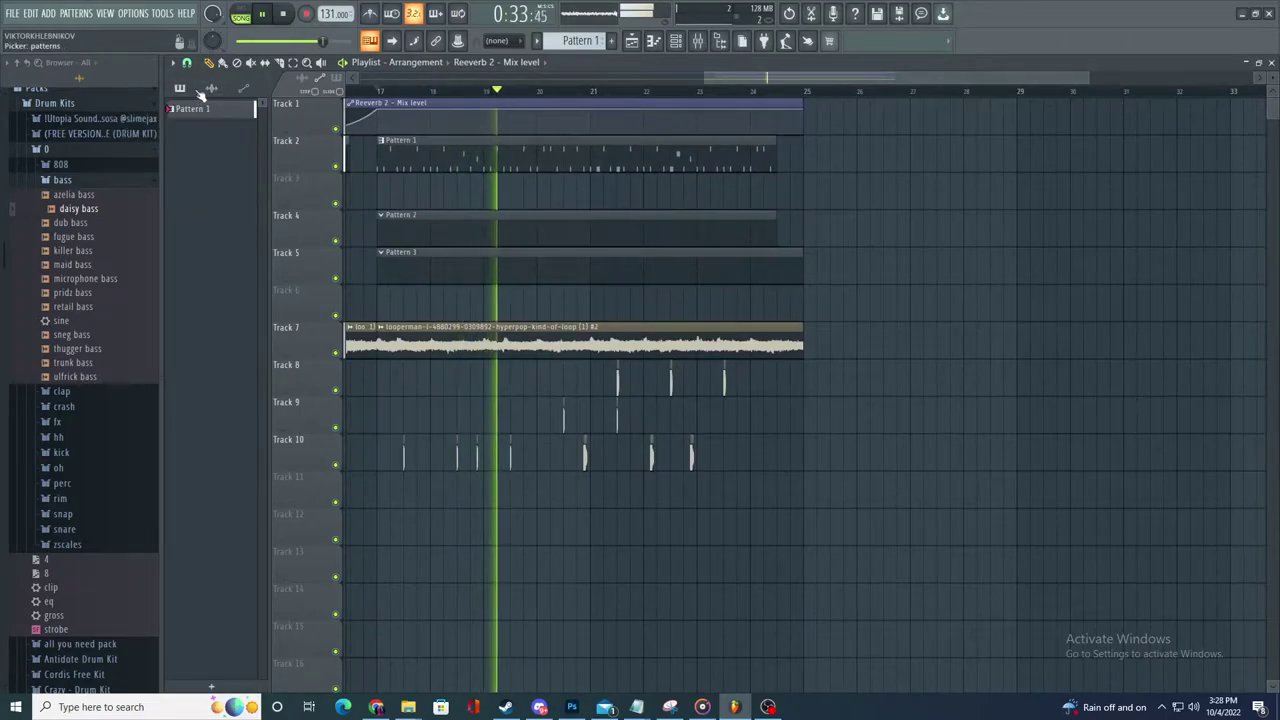
pyautogui.click(97, 180)
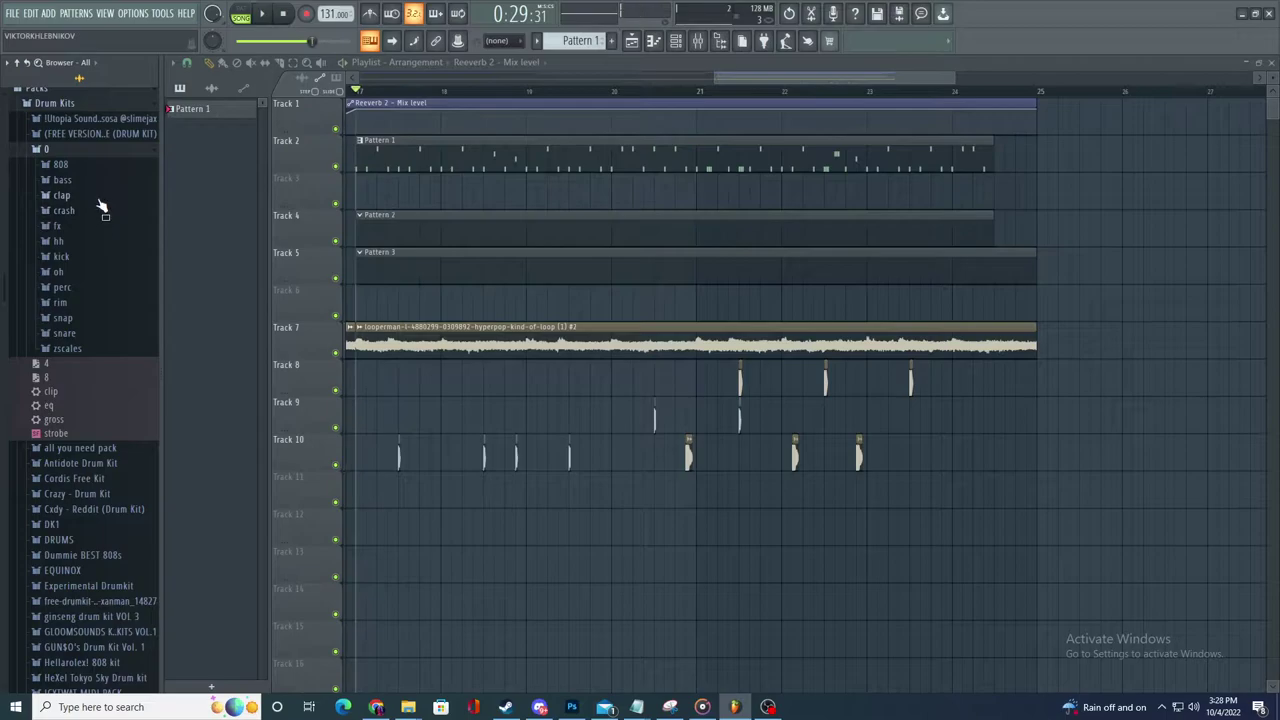
pyautogui.click(98, 198)
pyautogui.moveTo(605, 413); pyautogui.dragTo(590, 414)
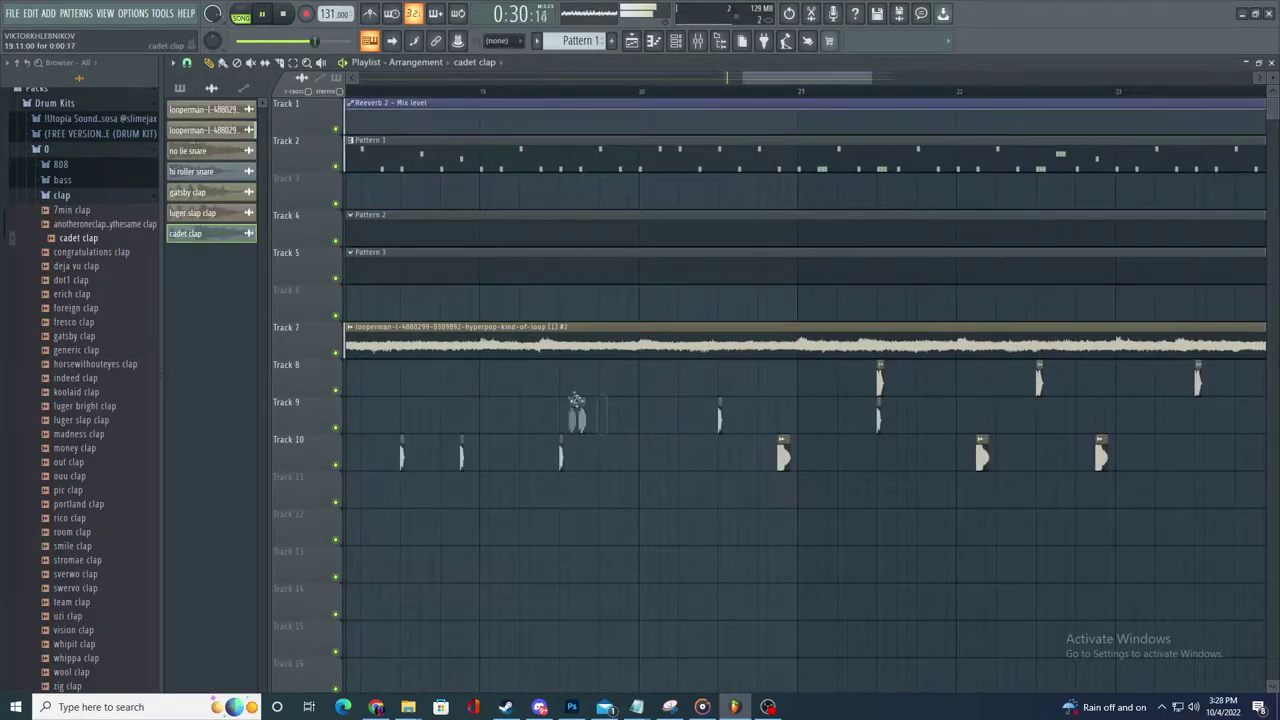
# - Add two more cadet claps on track 8, one midway through bar 20 and one near its end
pyautogui.click(720, 380)
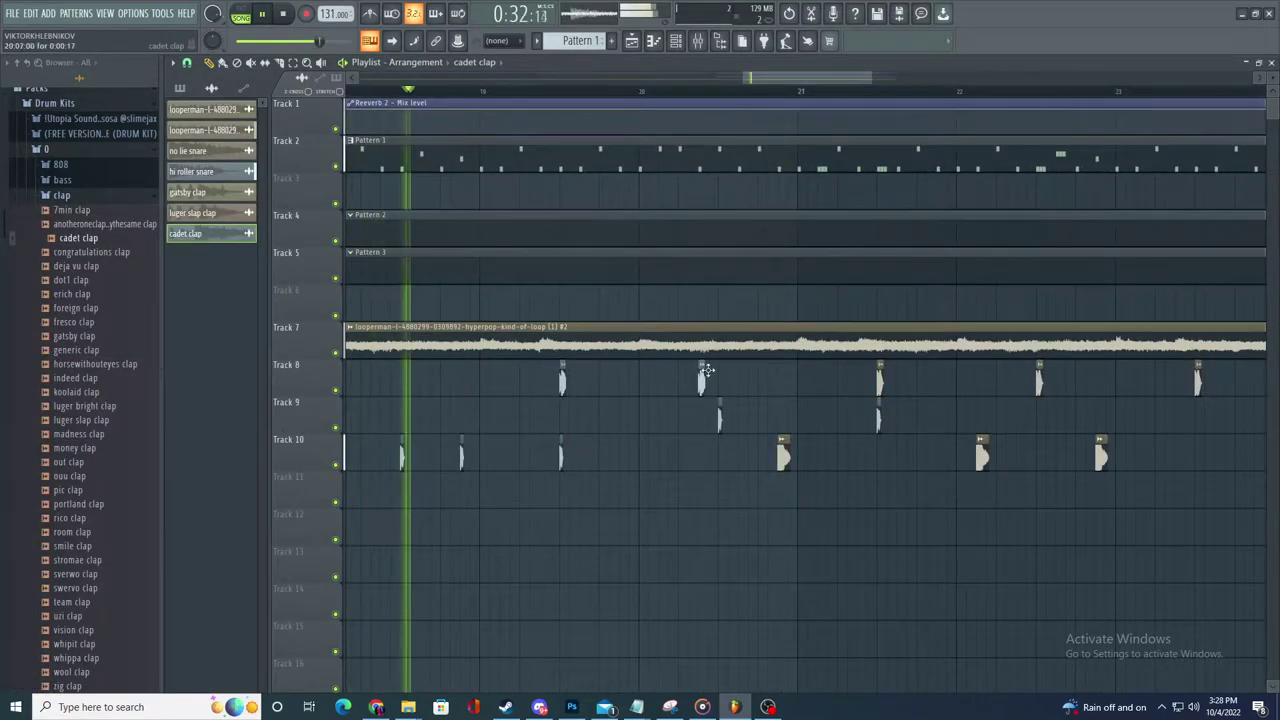
pyautogui.click(790, 380)
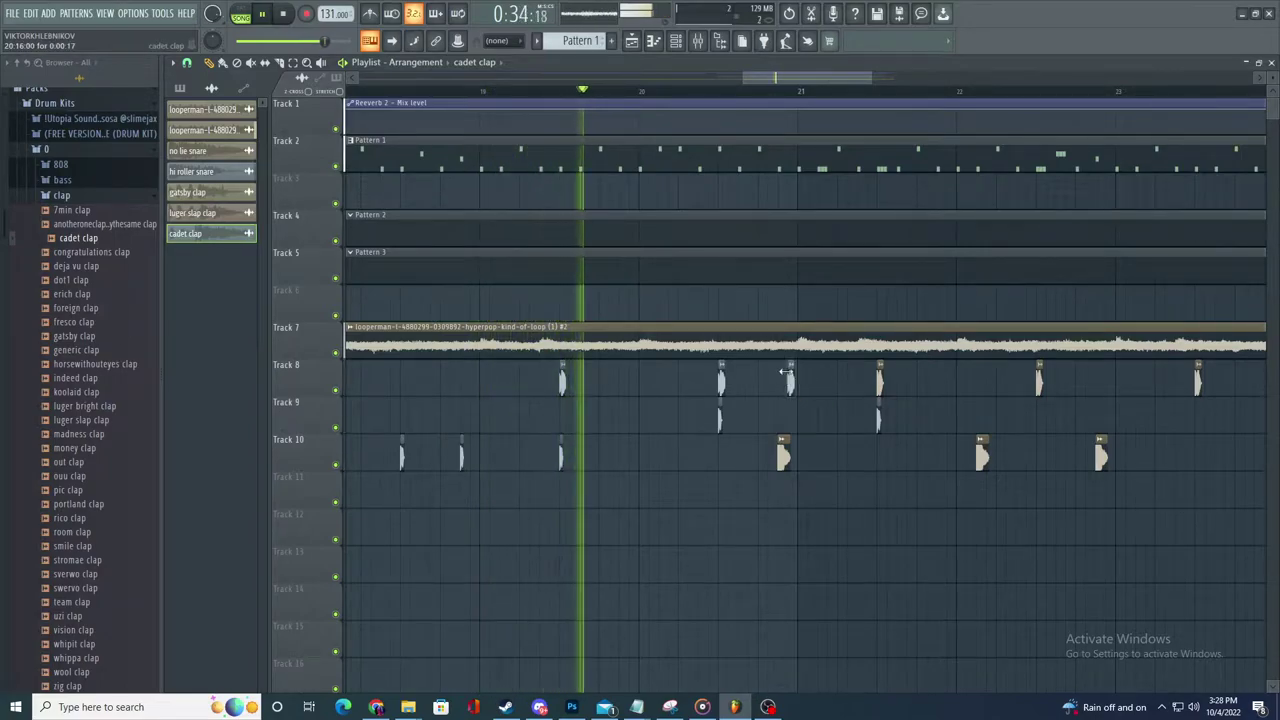
pyautogui.scroll(-4, 800, 392)
pyautogui.scroll(3, 790, 392)
pyautogui.rightClick(769, 385)
pyautogui.click(760, 384)
# - Place a cadet clap midway through bar 21 on track 11
pyautogui.scroll(-1, 853, 388)
pyautogui.scroll(-4, 920, 403)
pyautogui.scroll(4, 940, 415)
pyautogui.click(752, 494)
pyautogui.scroll(-4, 940, 506)
pyautogui.scroll(5, 1072, 514)
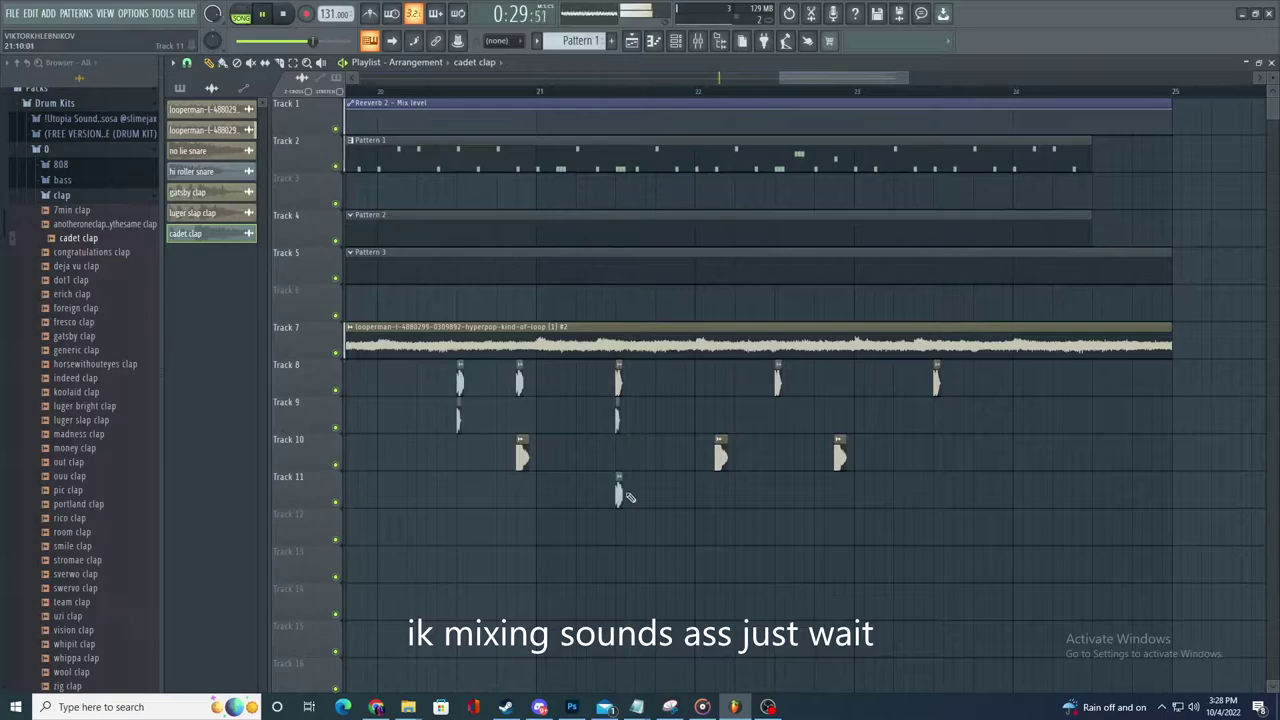
# - Add a fade-out to the cadet clap sample and route it to mixer insert 24
pyautogui.doubleClick(620, 494)
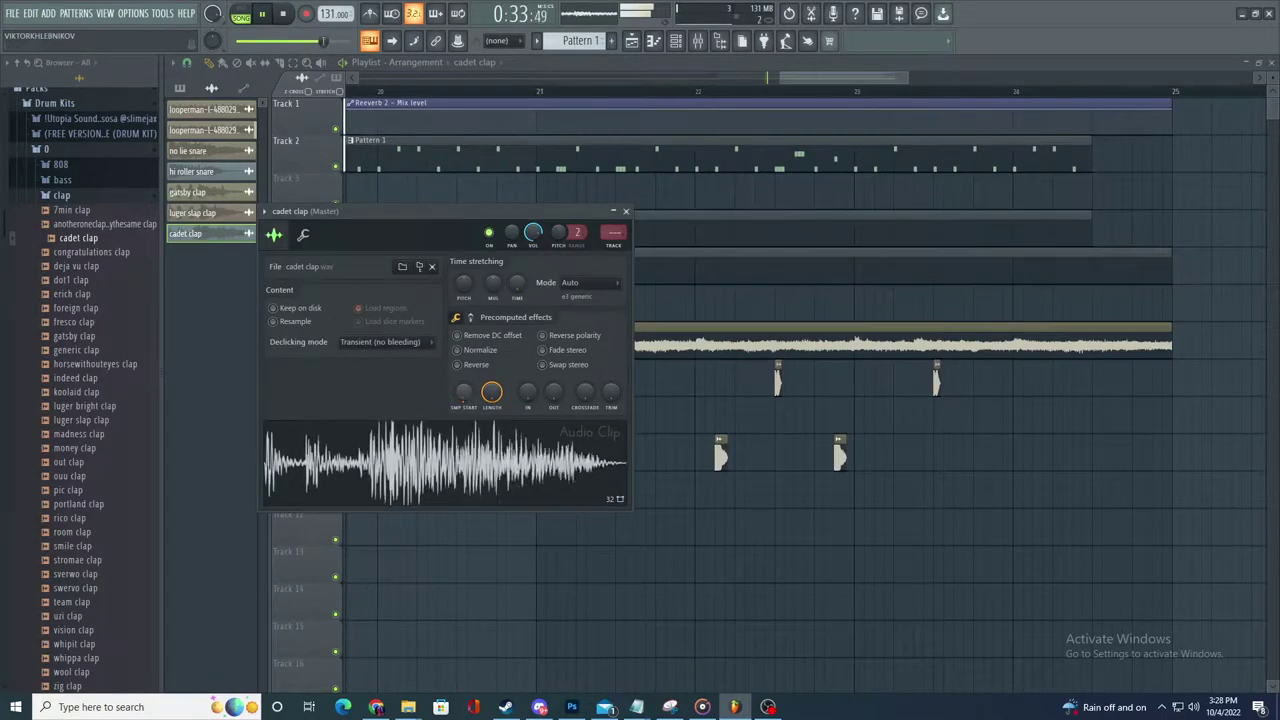
pyautogui.press('space')
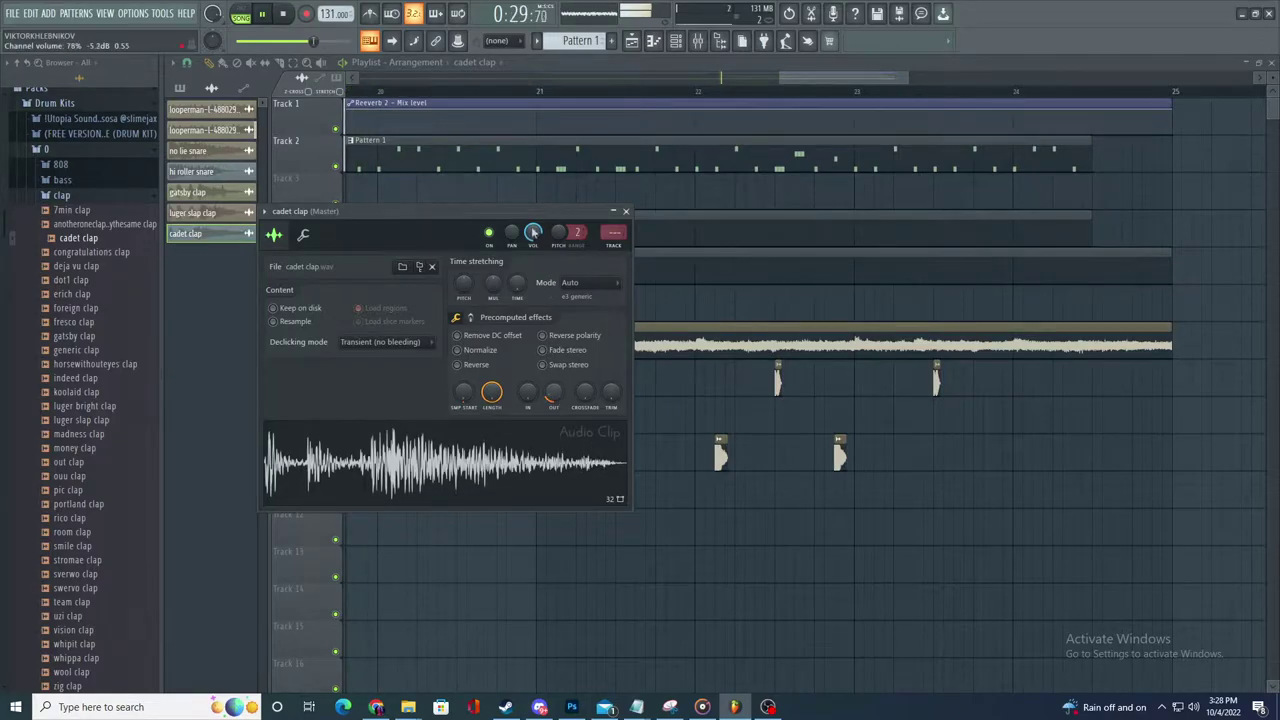
pyautogui.press('F9')
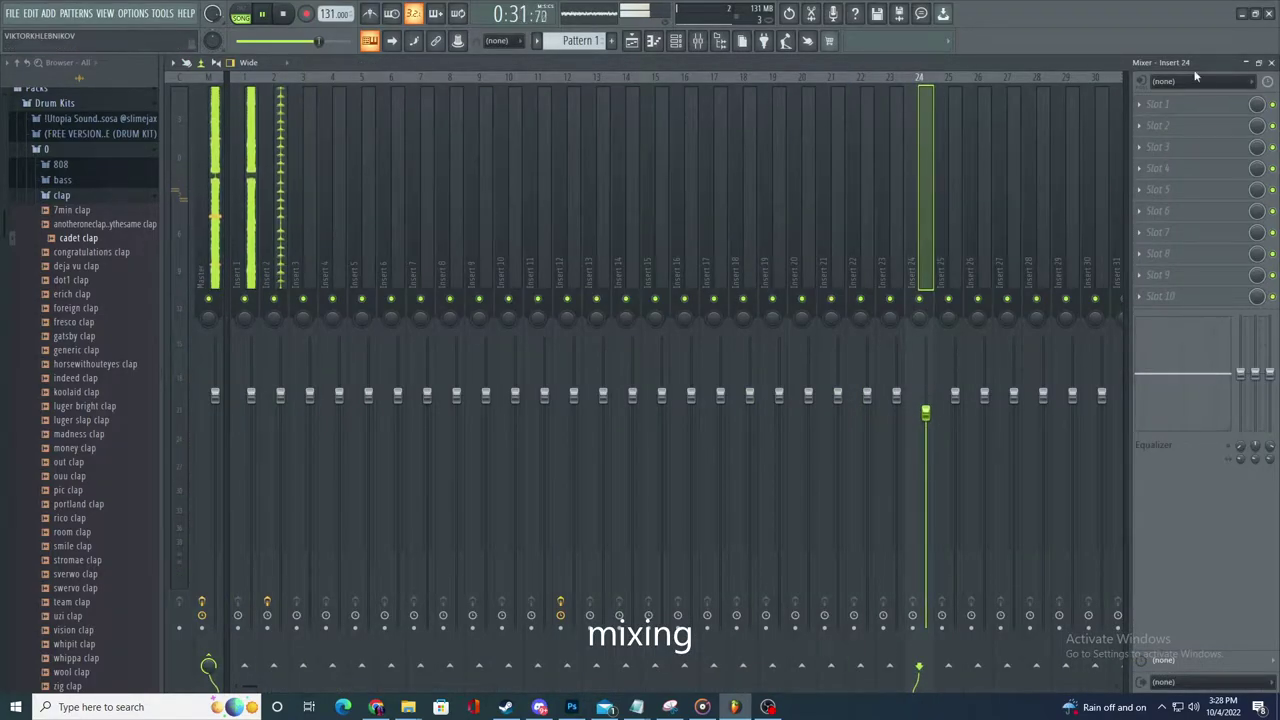
# - Load Fruity Parametric EQ 2 on mixer insert 24 and cut the clap's low and high frequencies
pyautogui.click(1155, 105)
pyautogui.click(975, 467)
pyautogui.moveTo(268, 273); pyautogui.dragTo(362, 327)
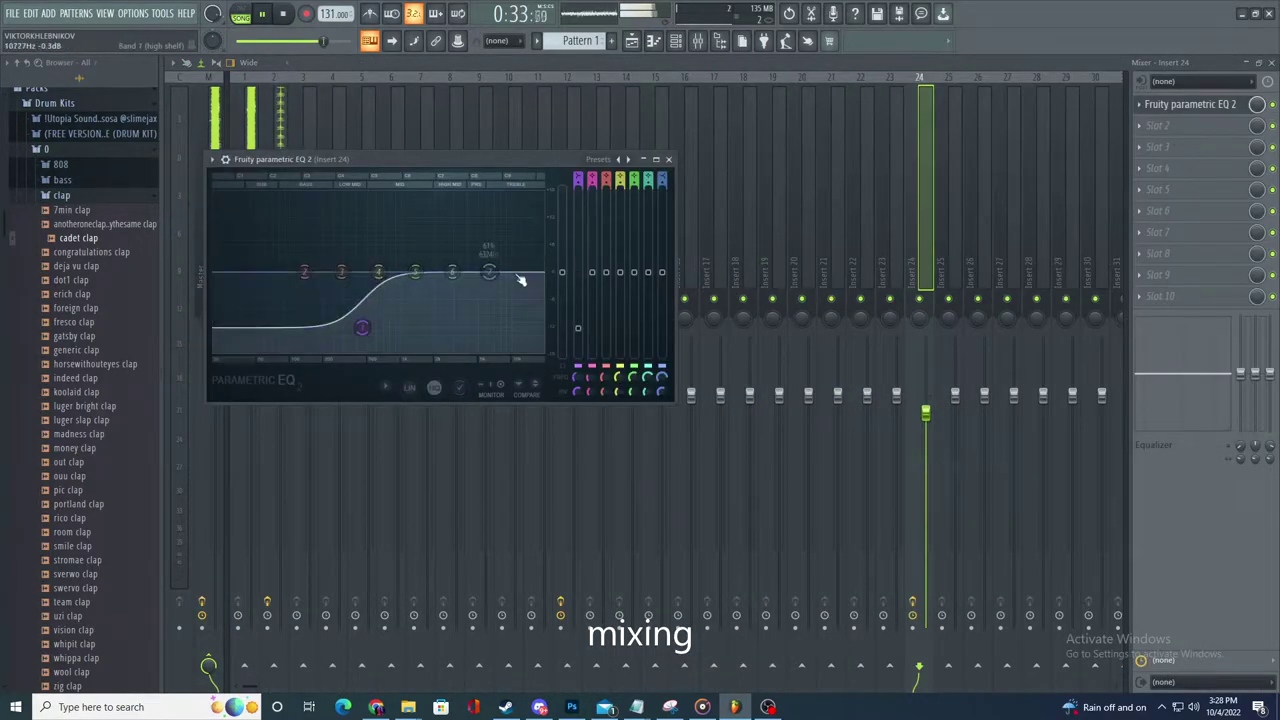
pyautogui.moveTo(490, 273); pyautogui.dragTo(478, 317)
pyautogui.click(631, 41)
# - Add a fade-out to the luger slap clap, enable Remove DC offset for it, and play the result
pyautogui.scroll(-2, 637, 323)
pyautogui.scroll(2, 645, 323)
pyautogui.scroll(-2, 834, 337)
pyautogui.scroll(2, 830, 337)
pyautogui.doubleClick(586, 382)
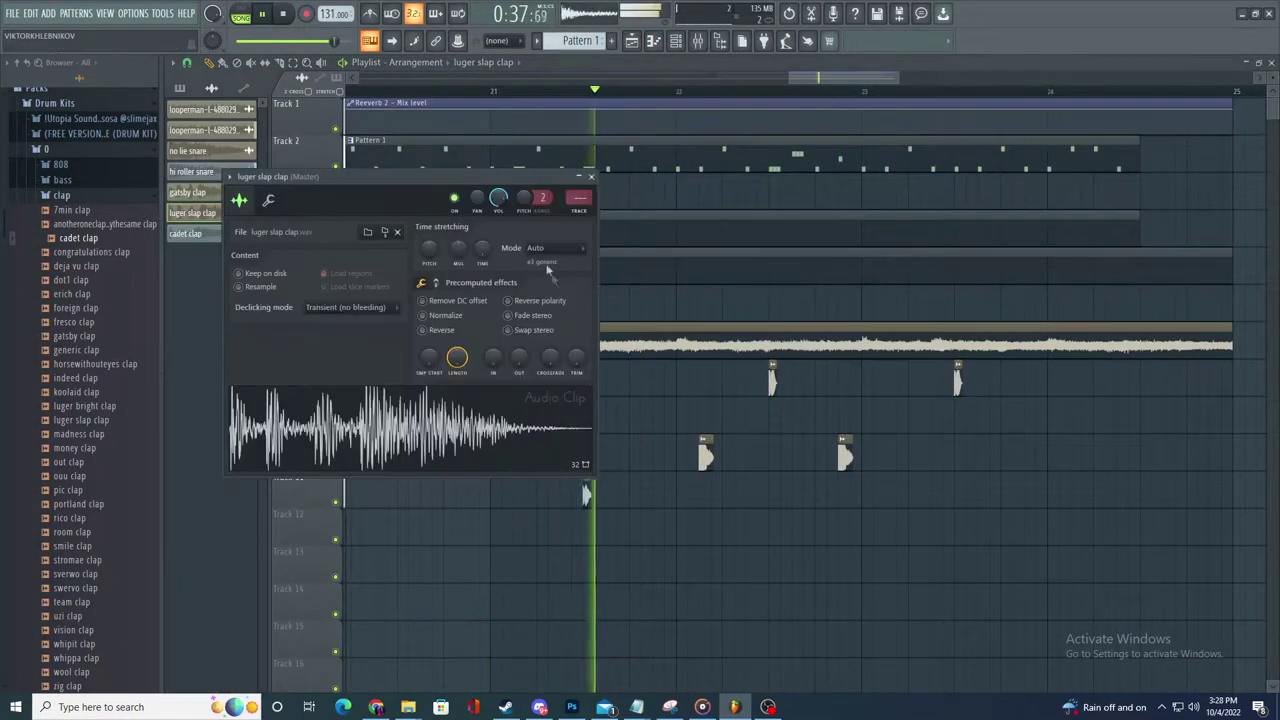
pyautogui.moveTo(519, 357); pyautogui.dragTo(519, 343)
pyautogui.click(466, 303)
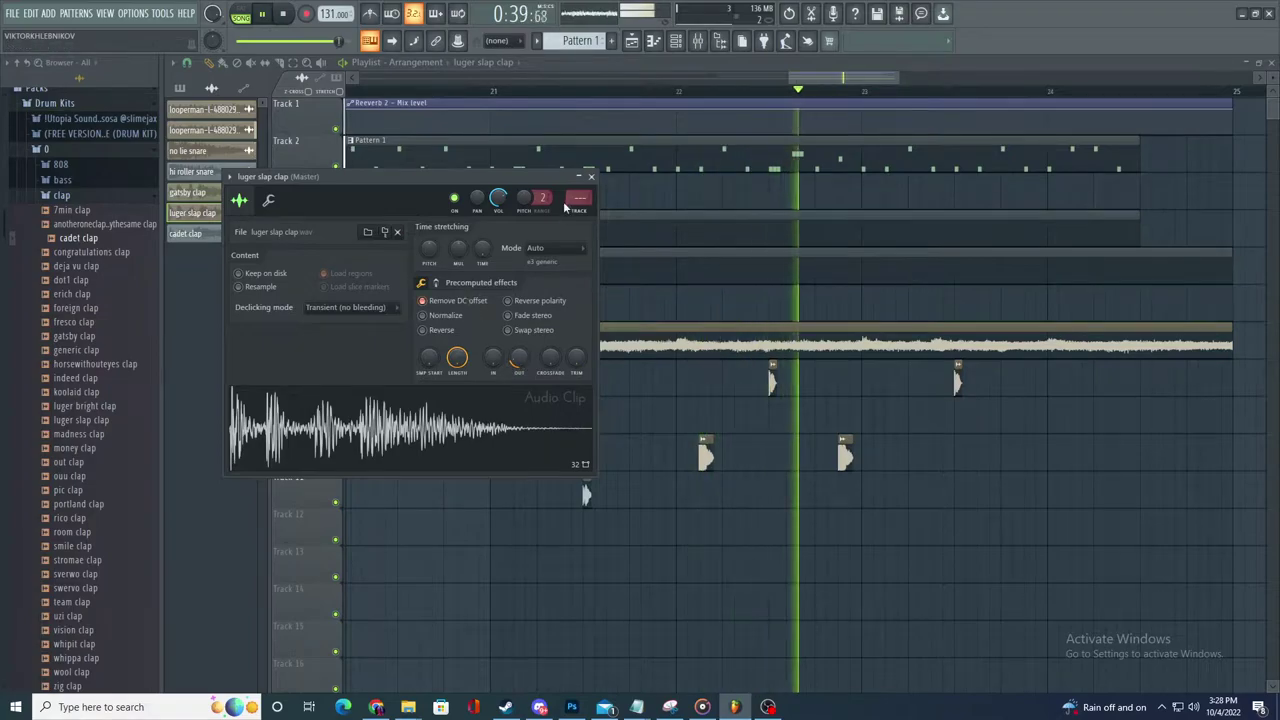
pyautogui.press('space')
pyautogui.press('space')
# - Place a cadet clap on track 11 and a hi roller snare on track 9, both midway through bar 23
pyautogui.click(587, 496)
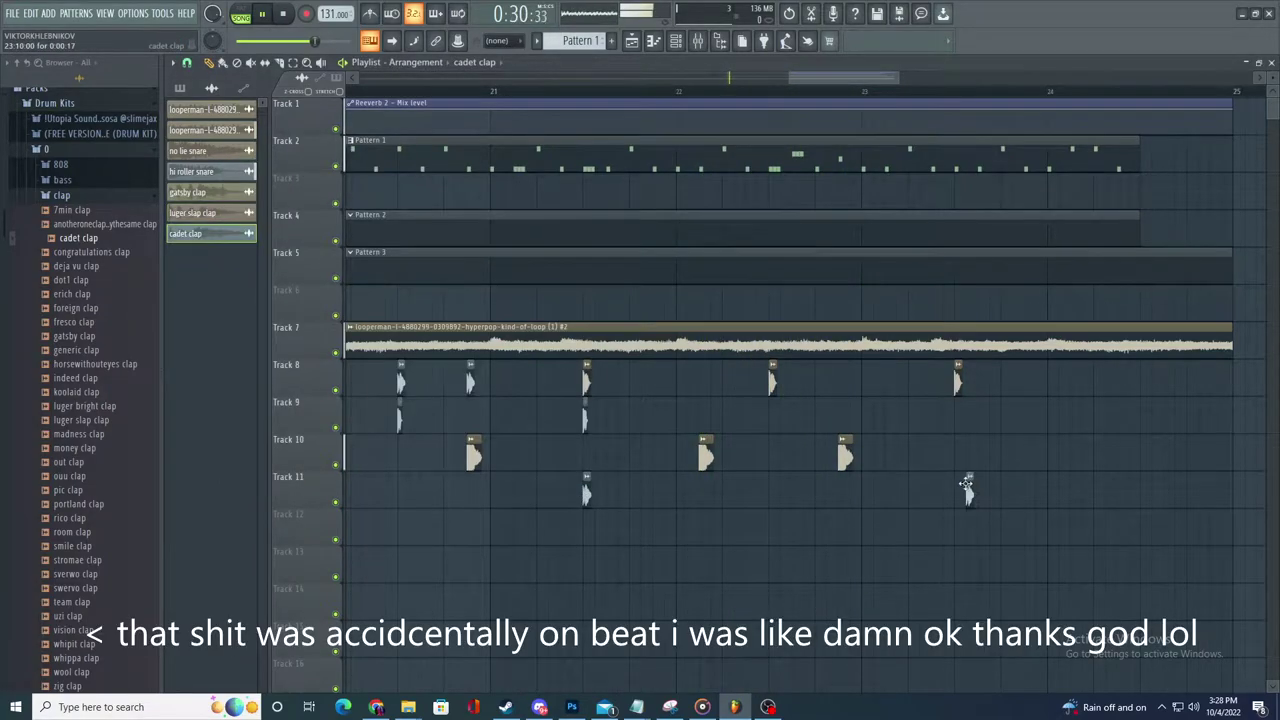
pyautogui.click(588, 415)
pyautogui.moveTo(980, 388); pyautogui.dragTo(982, 417)
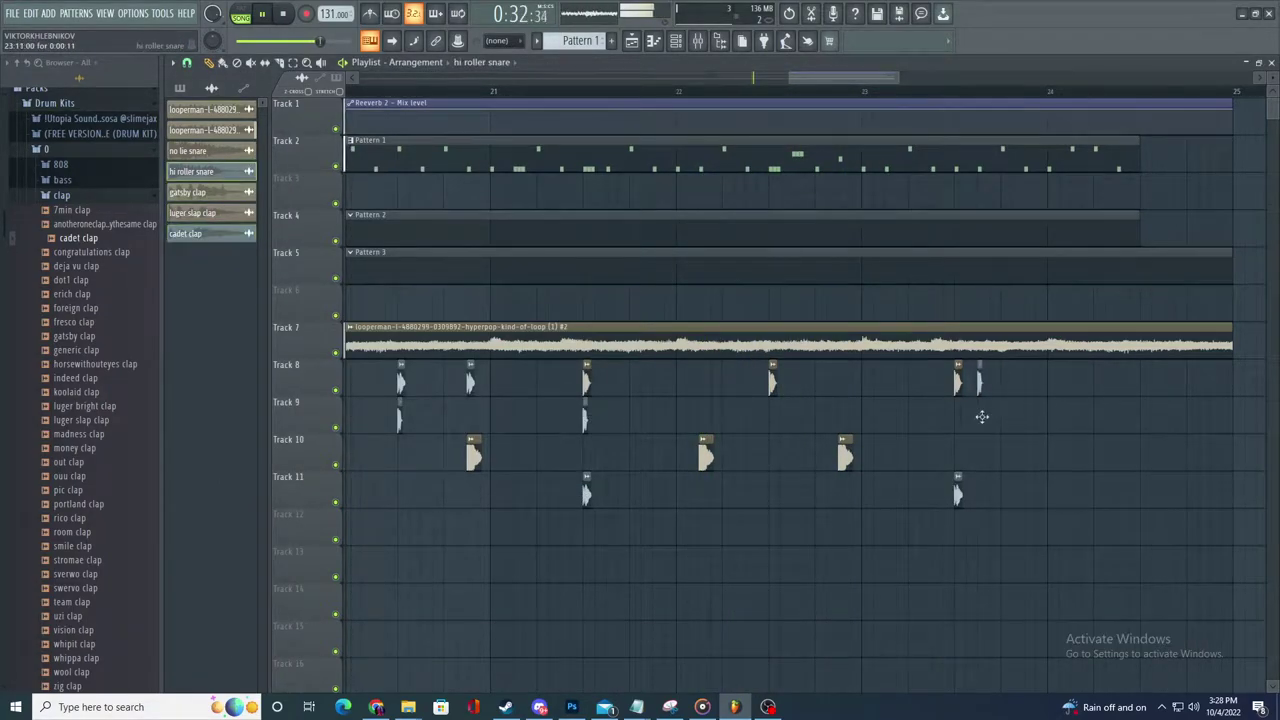
# - Add four hi roller snares in the second half of bar 24 on track 9
pyautogui.scroll(3, 1204, 430)
pyautogui.click(1163, 422)
pyautogui.click(1185, 421)
pyautogui.scroll(-4, 1036, 462)
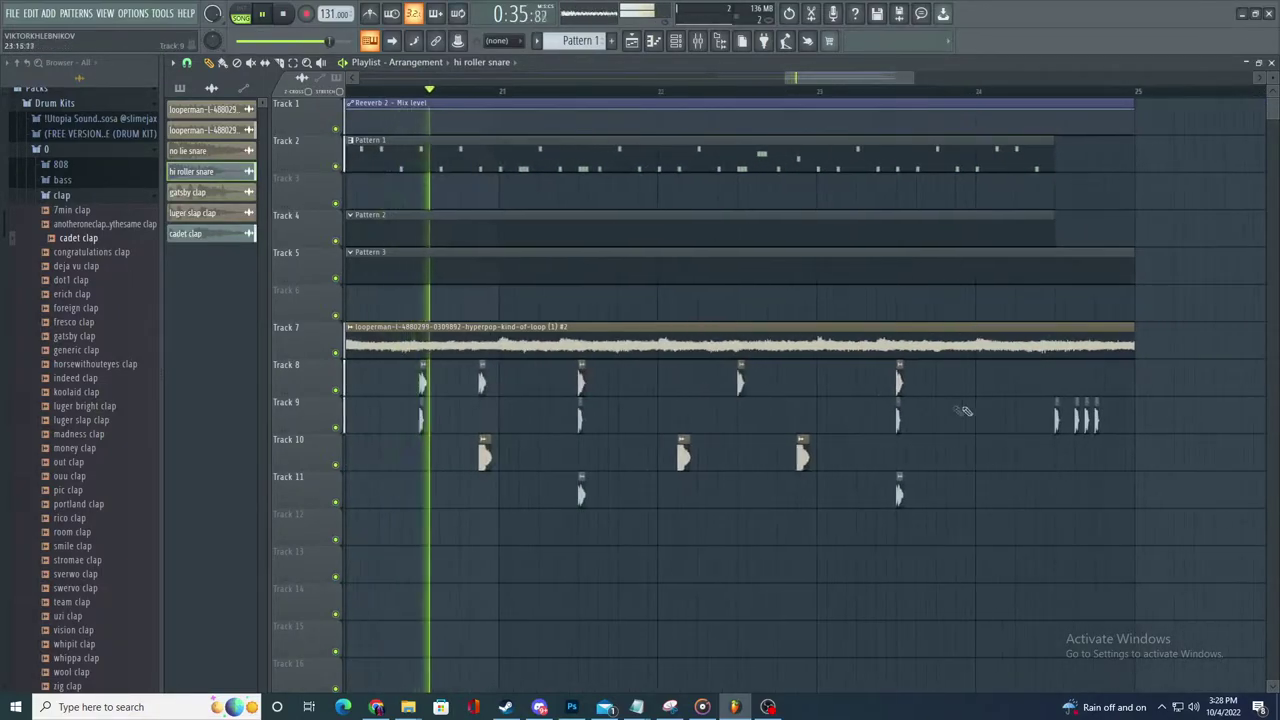
# - Place a luger slap clap on track 8 and a cadet clap on track 11, both midway through bar 24
pyautogui.click(740, 382)
pyautogui.moveTo(1086, 381); pyautogui.dragTo(1061, 384)
pyautogui.click(899, 492)
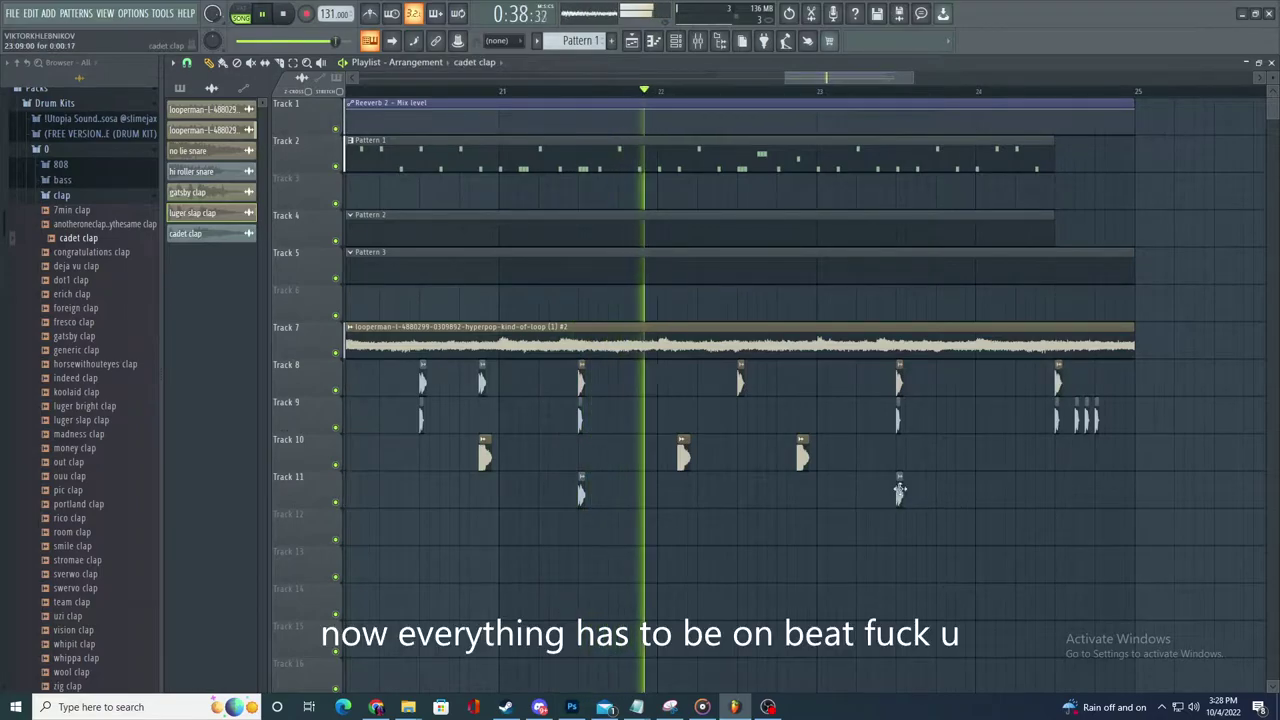
pyautogui.click(1058, 494)
# - Shift the three closing hi roller snares into the last quarter of bar 24 and layer three cadet claps with them on track 11
pyautogui.scroll(3, 1081, 498)
pyautogui.click(1115, 496)
pyautogui.rightClick(1091, 415)
pyautogui.rightClick(1073, 418)
pyautogui.click(1140, 496)
pyautogui.click(1161, 495)
pyautogui.click(1118, 418)
pyautogui.click(1138, 420)
pyautogui.click(1158, 421)
pyautogui.scroll(-3, 1206, 446)
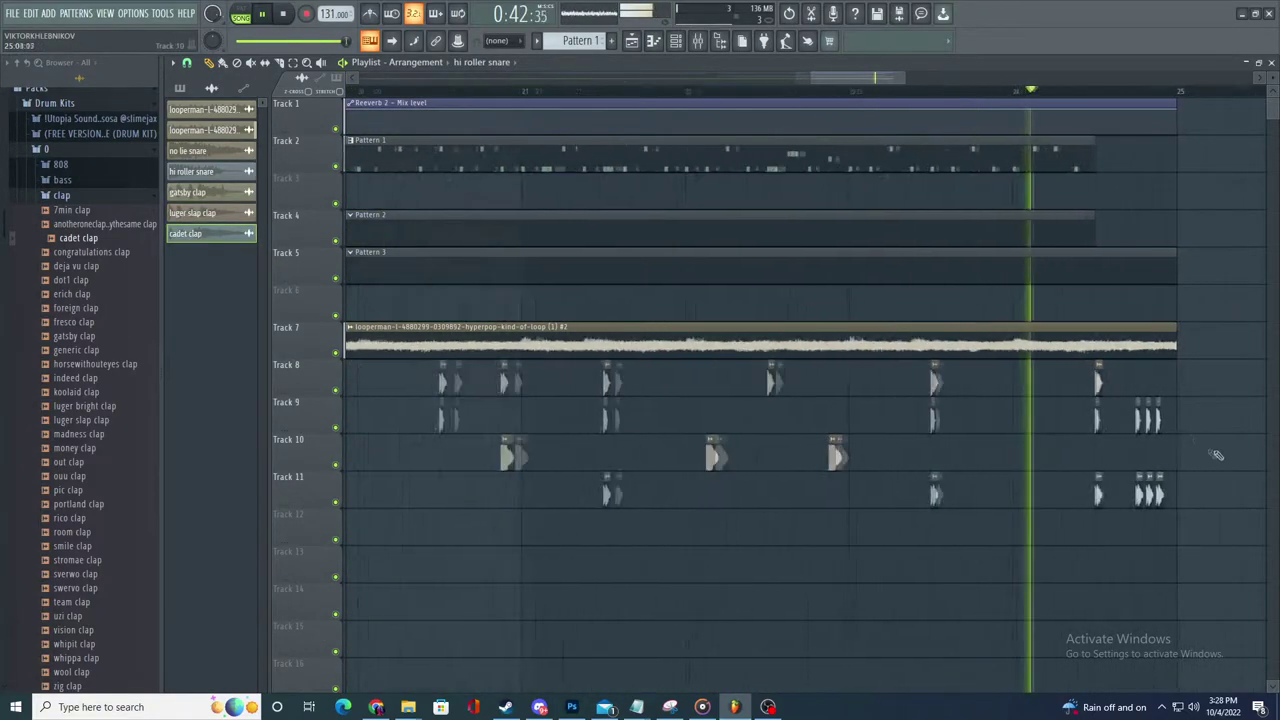
# - Set the playlist snap to 1/4 step and move the second and third snare and clap hits of the closing roll closer together
pyautogui.scroll(5, 1216, 454)
pyautogui.scroll(-4, 1111, 476)
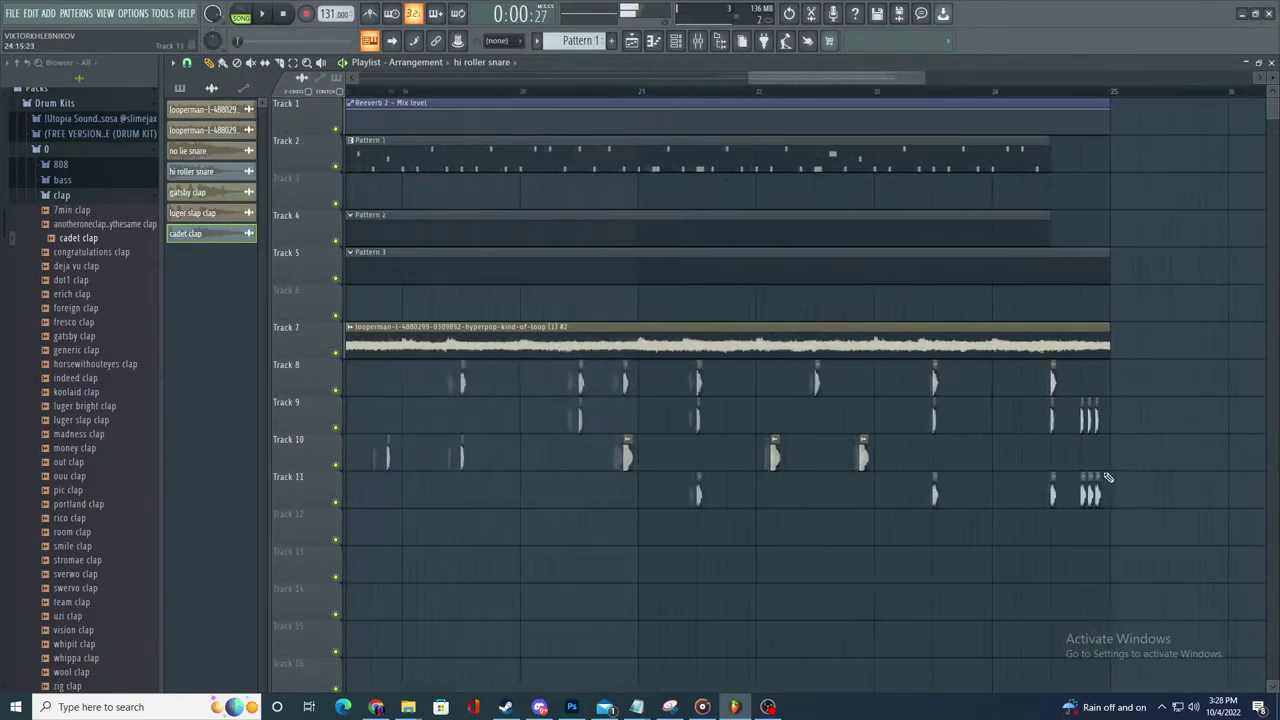
pyautogui.scroll(5, 1157, 474)
pyautogui.hscroll(-1, 748, 149)
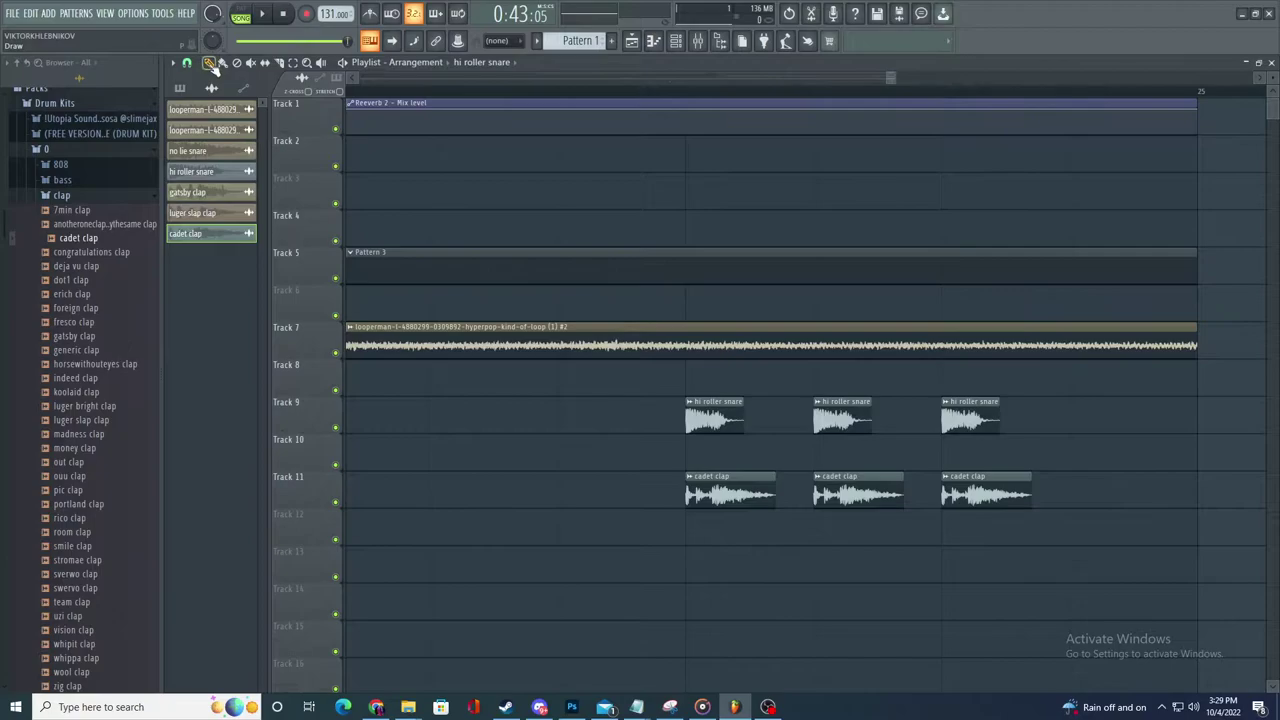
pyautogui.click(188, 63)
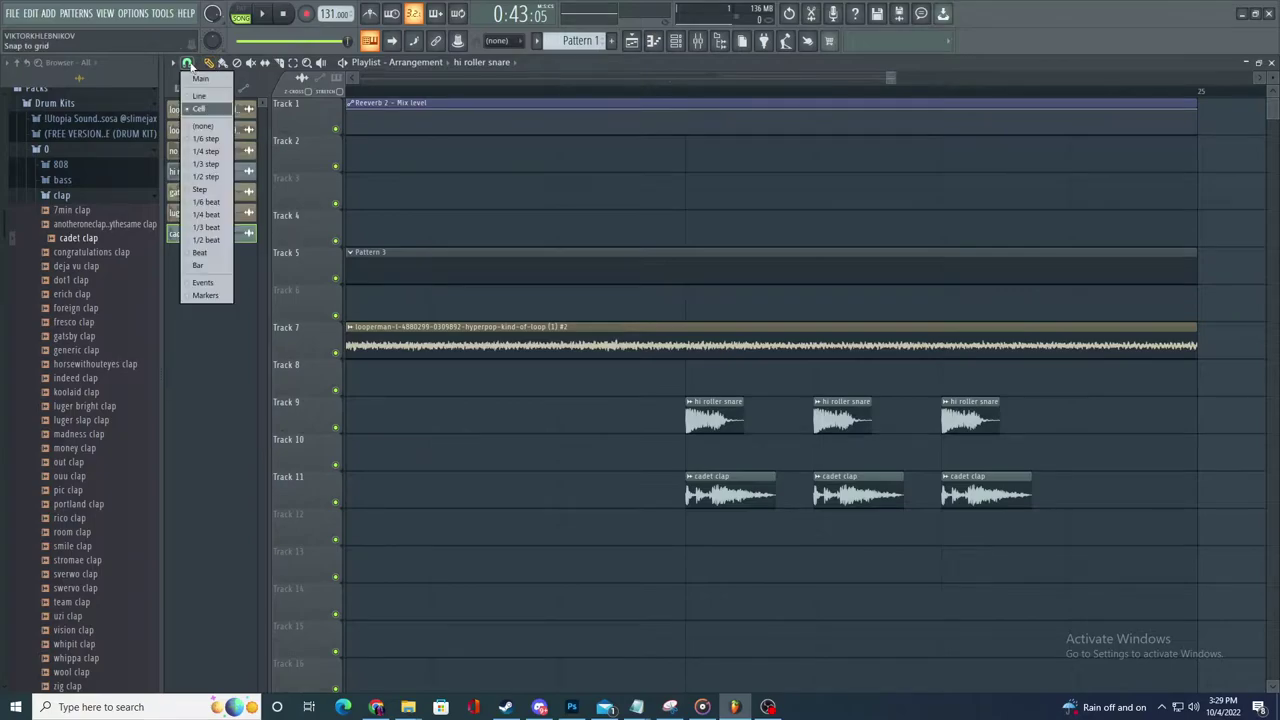
pyautogui.click(208, 152)
pyautogui.click(188, 63)
pyautogui.click(205, 151)
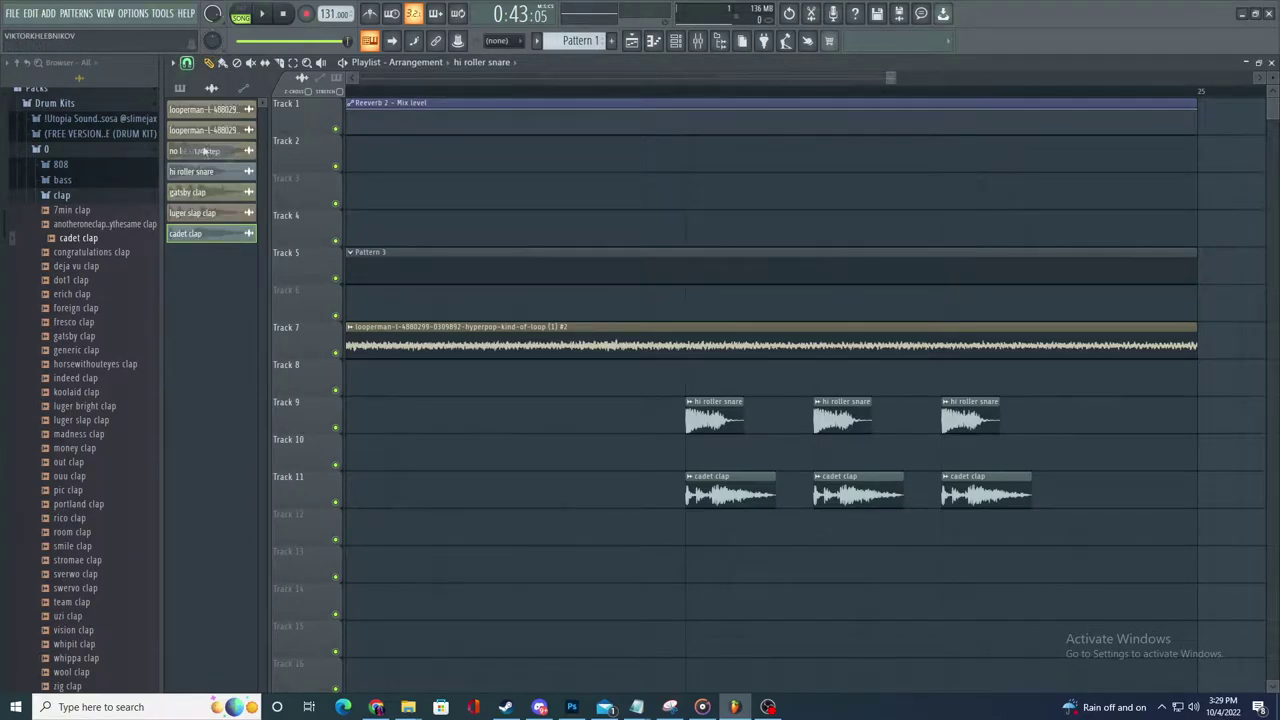
pyautogui.moveTo(842, 490); pyautogui.dragTo(810, 490)
pyautogui.moveTo(975, 430); pyautogui.dragTo(912, 434)
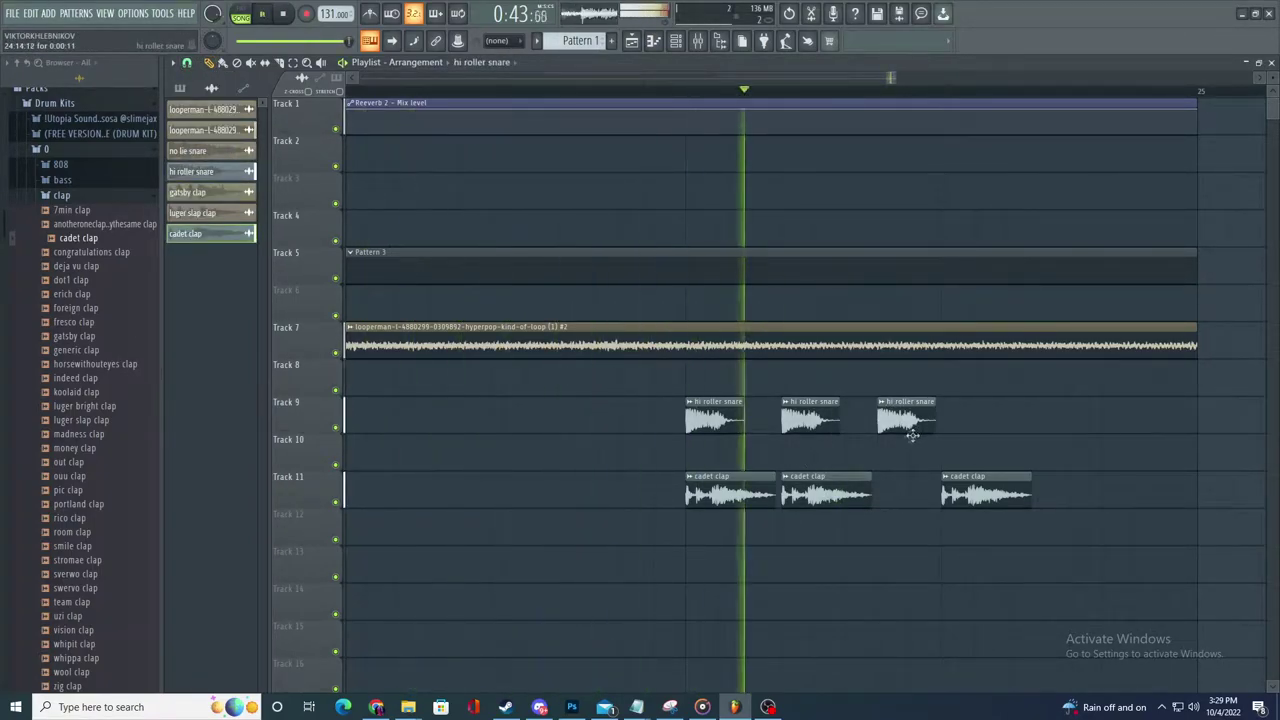
pyautogui.moveTo(963, 490); pyautogui.dragTo(899, 490)
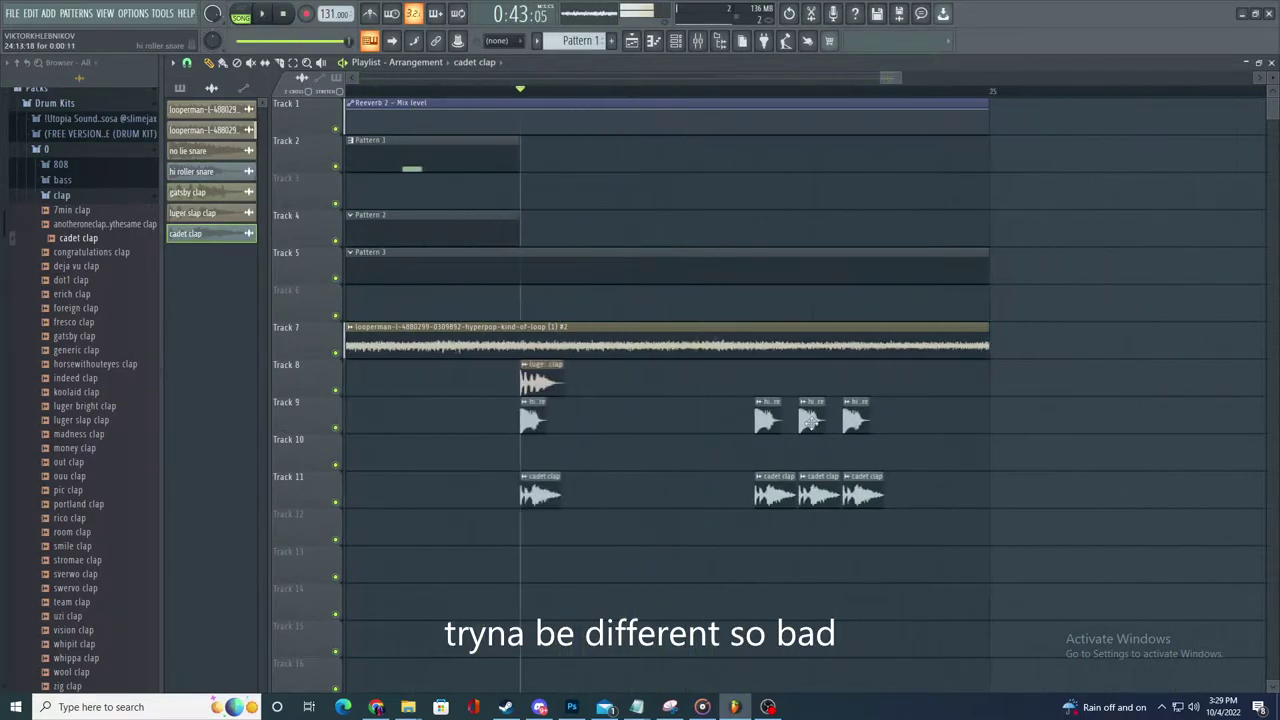
pyautogui.press('space')
pyautogui.press('space')
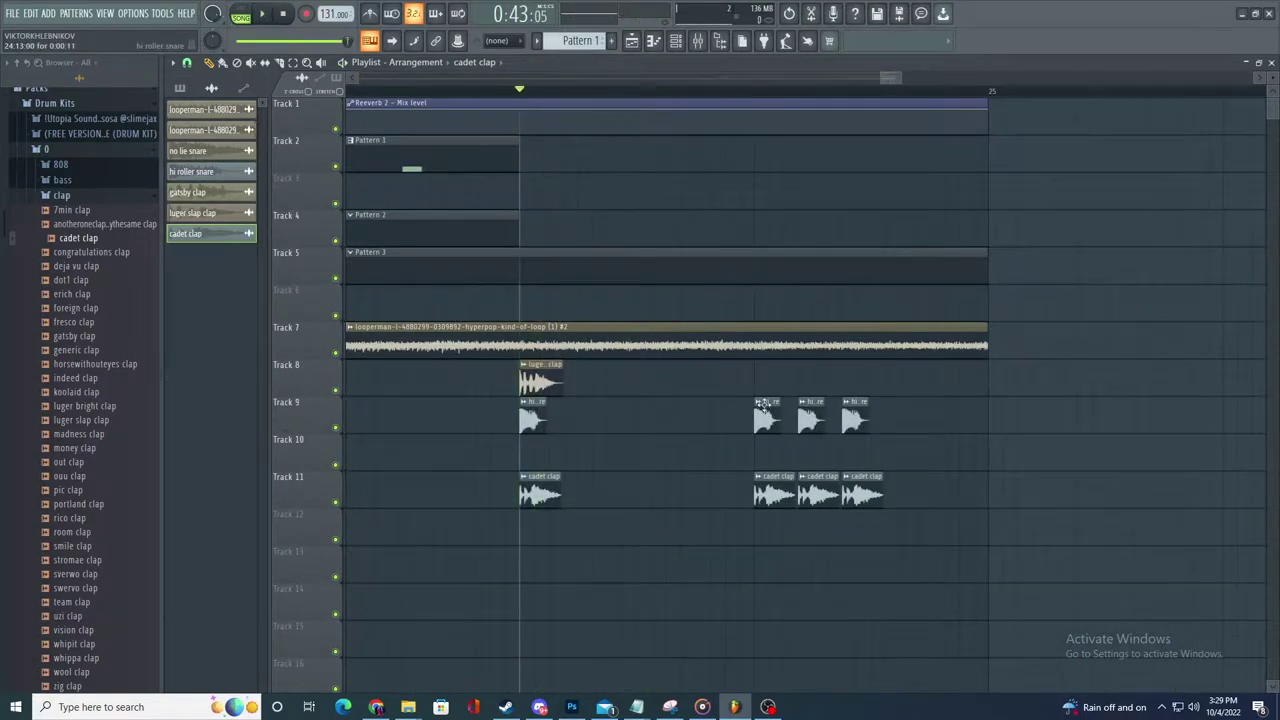
# - Make the three closing hi roller snares in bar 24 a separate channel and change its time-stretching pitch
pyautogui.click(760, 402)
pyautogui.click(771, 503)
pyautogui.press('space')
pyautogui.scroll(3, 769, 480)
pyautogui.rightClick(867, 424)
pyautogui.moveTo(867, 424); pyautogui.dragTo(852, 418)
pyautogui.press('space')
pyautogui.doubleClick(790, 420)
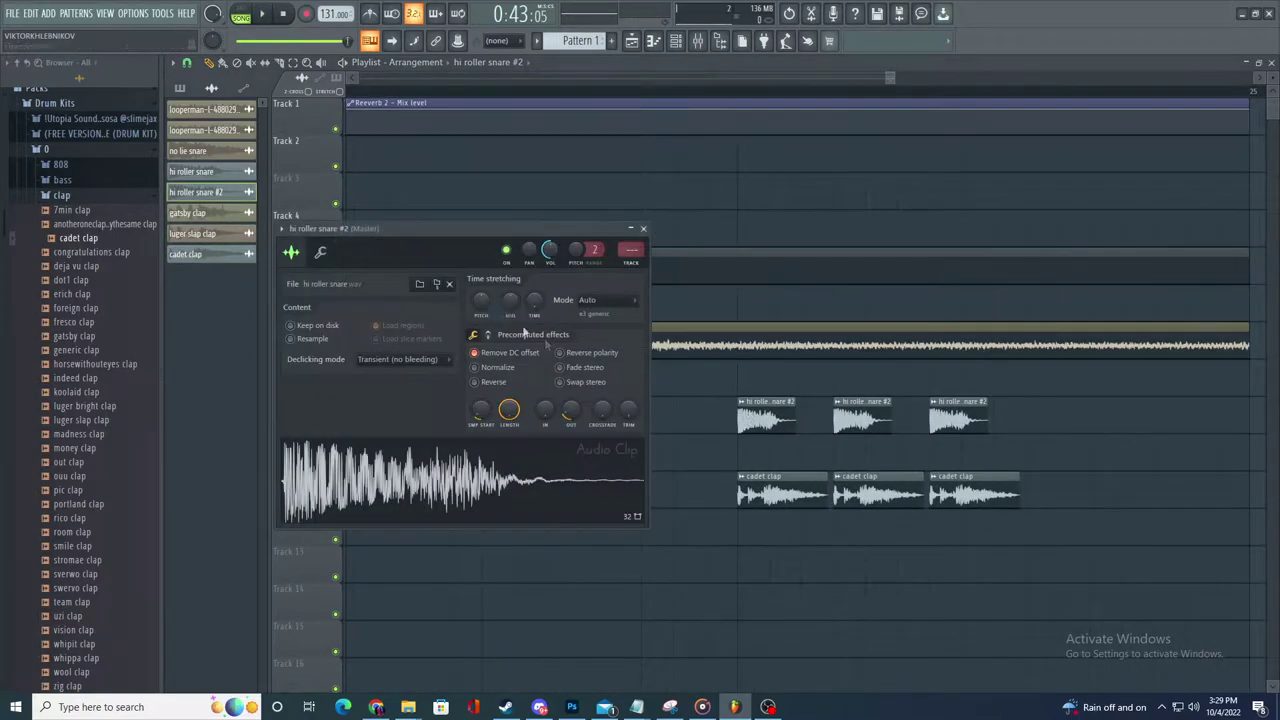
pyautogui.moveTo(480, 299); pyautogui.dragTo(491, 305)
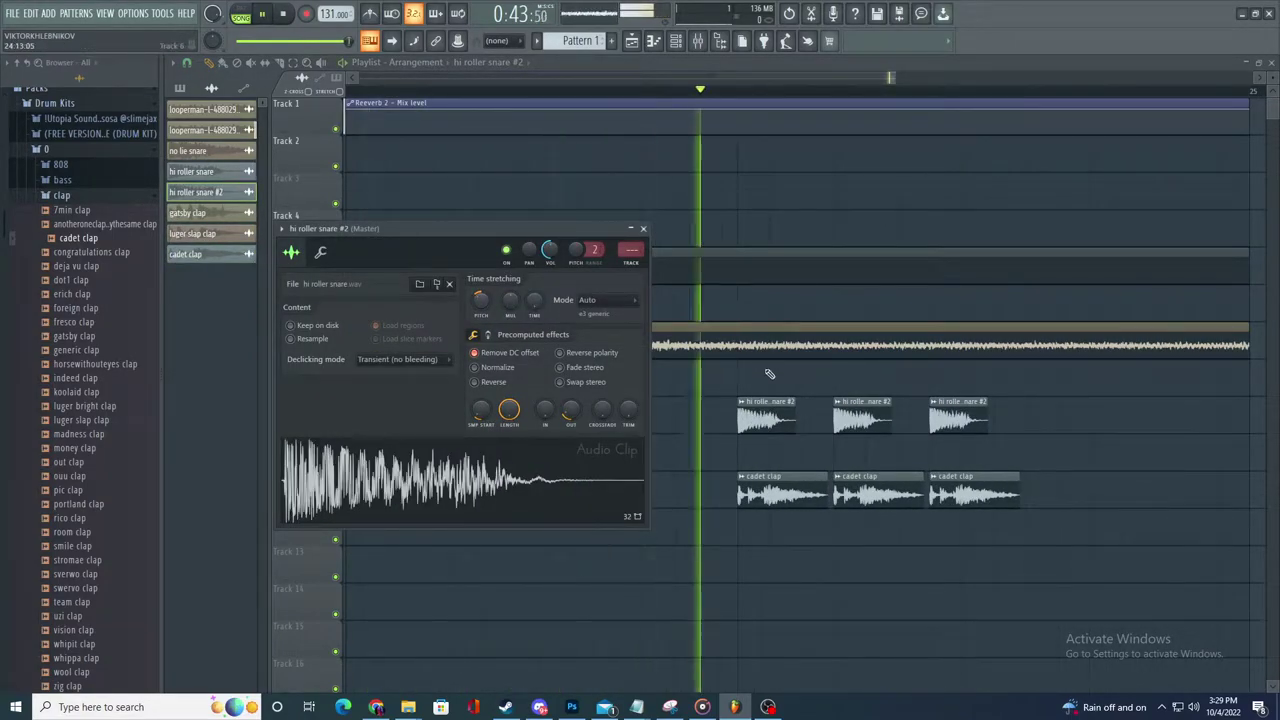
# - Review the cadet clap's channel settings and play the closing roll while checking the mixer
pyautogui.doubleClick(777, 500)
pyautogui.press('space')
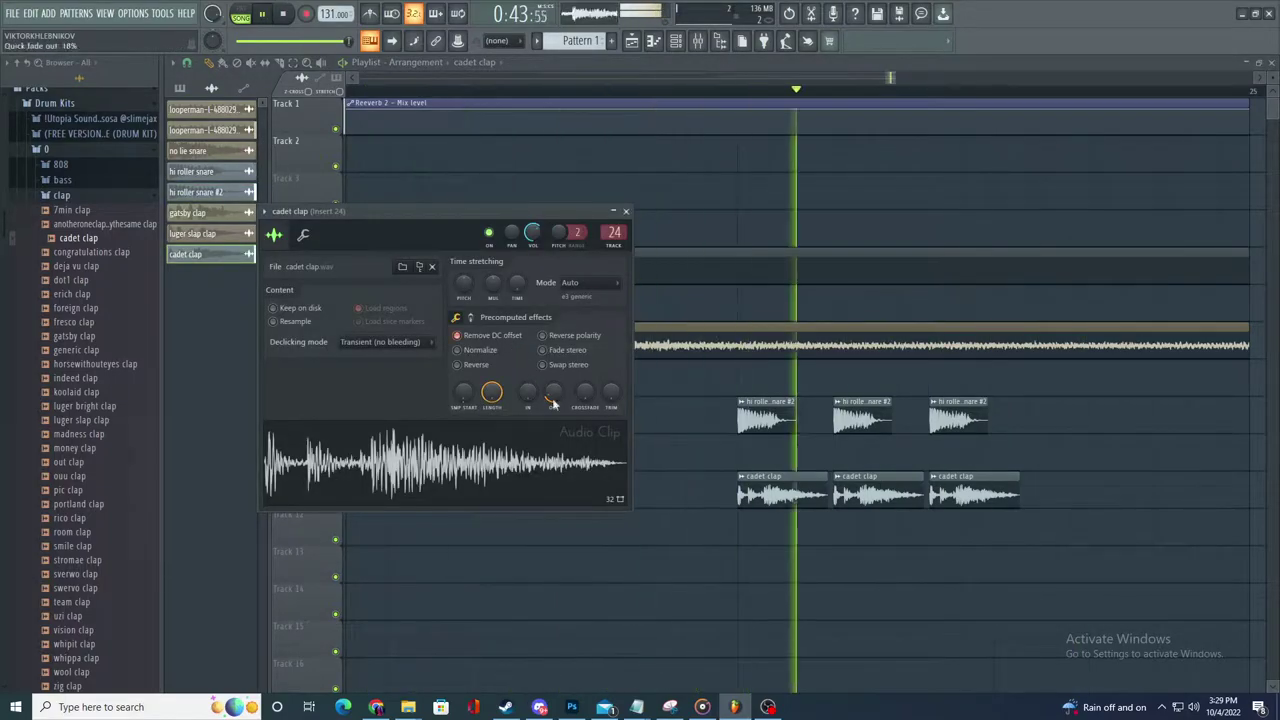
pyautogui.press('Escape')
pyautogui.scroll(-3, 770, 525)
pyautogui.scroll(2, 950, 486)
pyautogui.scroll(-3, 930, 390)
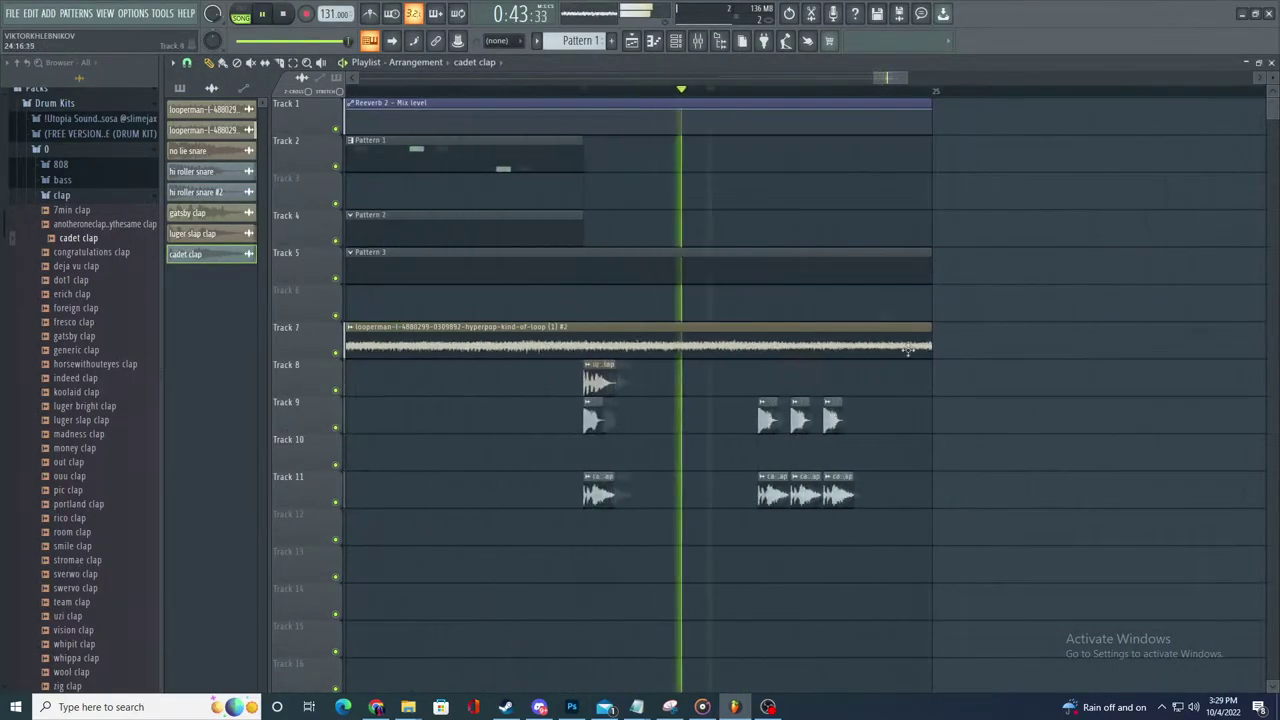
pyautogui.press('space')
pyautogui.click(697, 40)
pyautogui.press('space')
pyautogui.click(697, 40)
pyautogui.press('space')
pyautogui.scroll(-3, 1115, 380)
pyautogui.scroll(3, 1126, 386)
pyautogui.click(1134, 382)
pyautogui.press('space')
pyautogui.rightClick(1146, 380)
# - Play the second half of bar 24 and inspect the effect slots in the mixer
pyautogui.scroll(2, 1154, 400)
pyautogui.press('space')
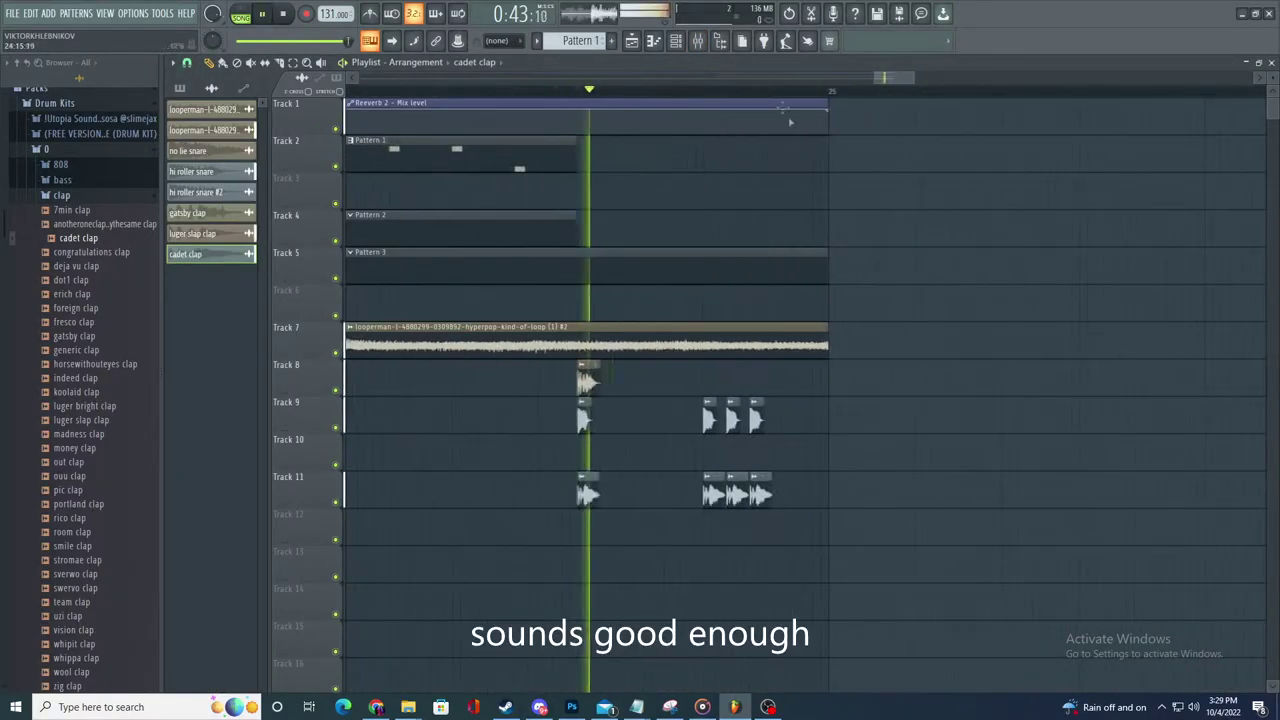
pyautogui.click(697, 40)
pyautogui.press('space')
pyautogui.click(1201, 133)
pyautogui.click(1215, 114)
pyautogui.click(633, 42)
pyautogui.press('space')
# - Replay the snare and clap roll at the end of bar 24 to judge its timing
pyautogui.scroll(-1, 880, 245)
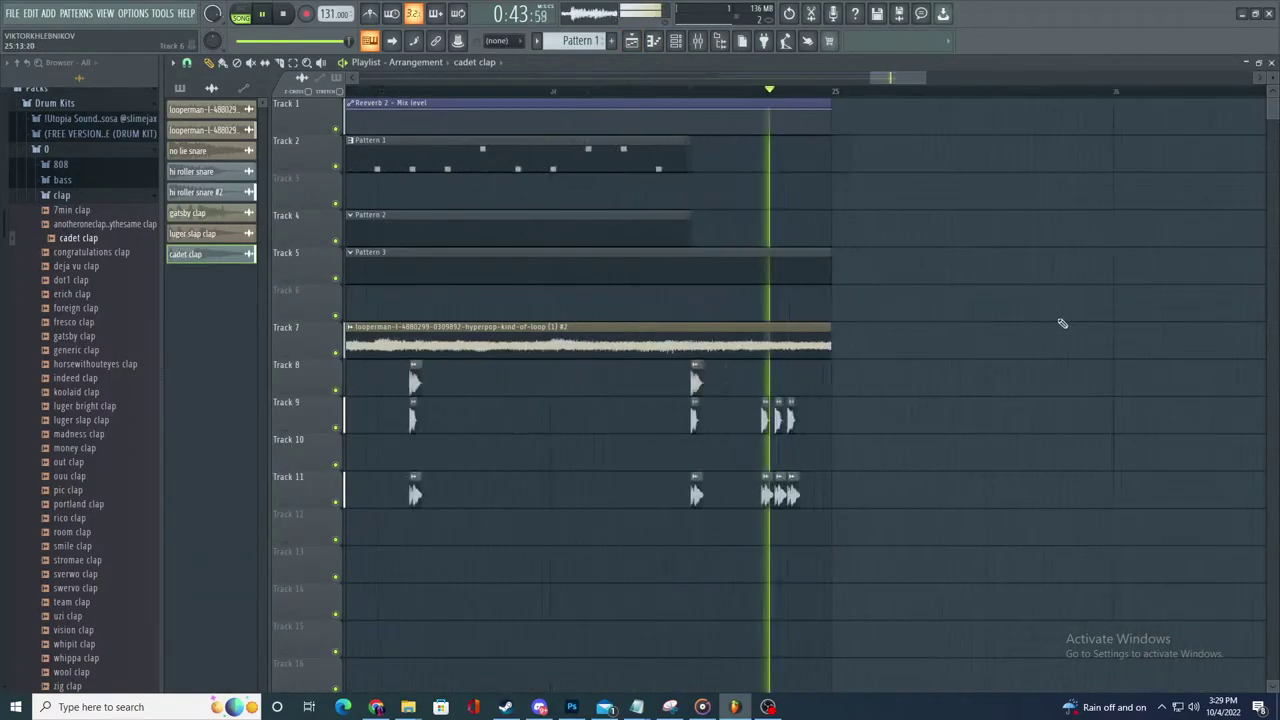
pyautogui.scroll(1, 1060, 321)
pyautogui.press('space')
pyautogui.press('space')
pyautogui.press('space')
pyautogui.press('space')
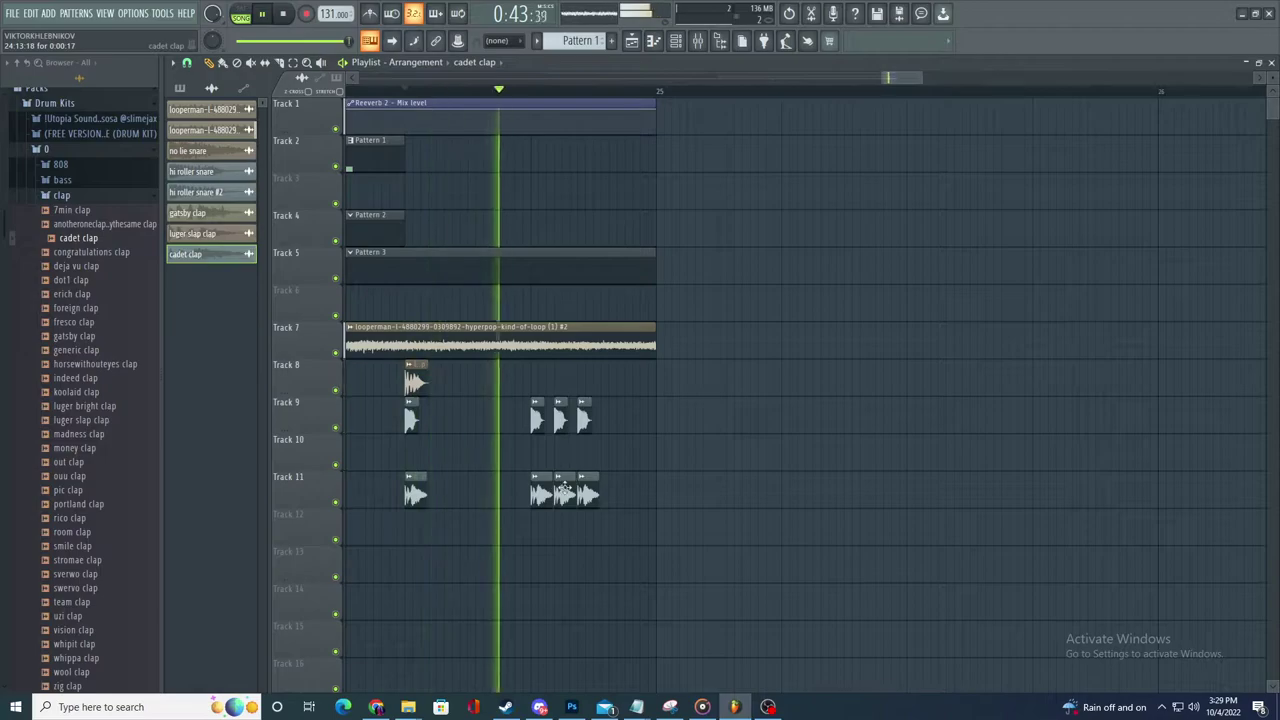
pyautogui.rightClick(564, 492)
pyautogui.press('space')
# - Duplicate the section on tracks 2 to 11 from bar 17 to bar 25, and remove the Pattern 3 clip at bar 17
pyautogui.moveTo(974, 540); pyautogui.dragTo(638, 136)
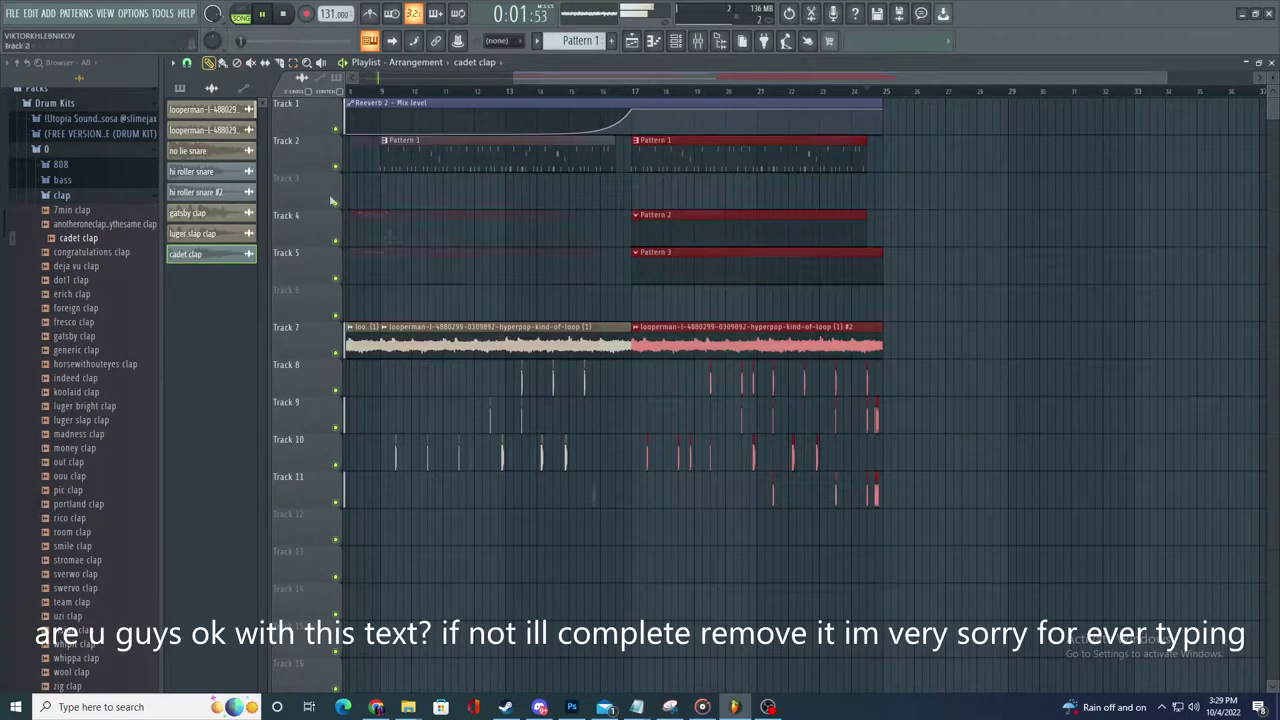
pyautogui.moveTo(734, 334)
pyautogui.mouseDown()
pyautogui.moveTo(1048, 297)
pyautogui.moveTo(937, 394)
pyautogui.moveTo(837, 323)
pyautogui.mouseUp()
pyautogui.scroll(3, 1015, 325)
pyautogui.scroll(3, 825, 330)
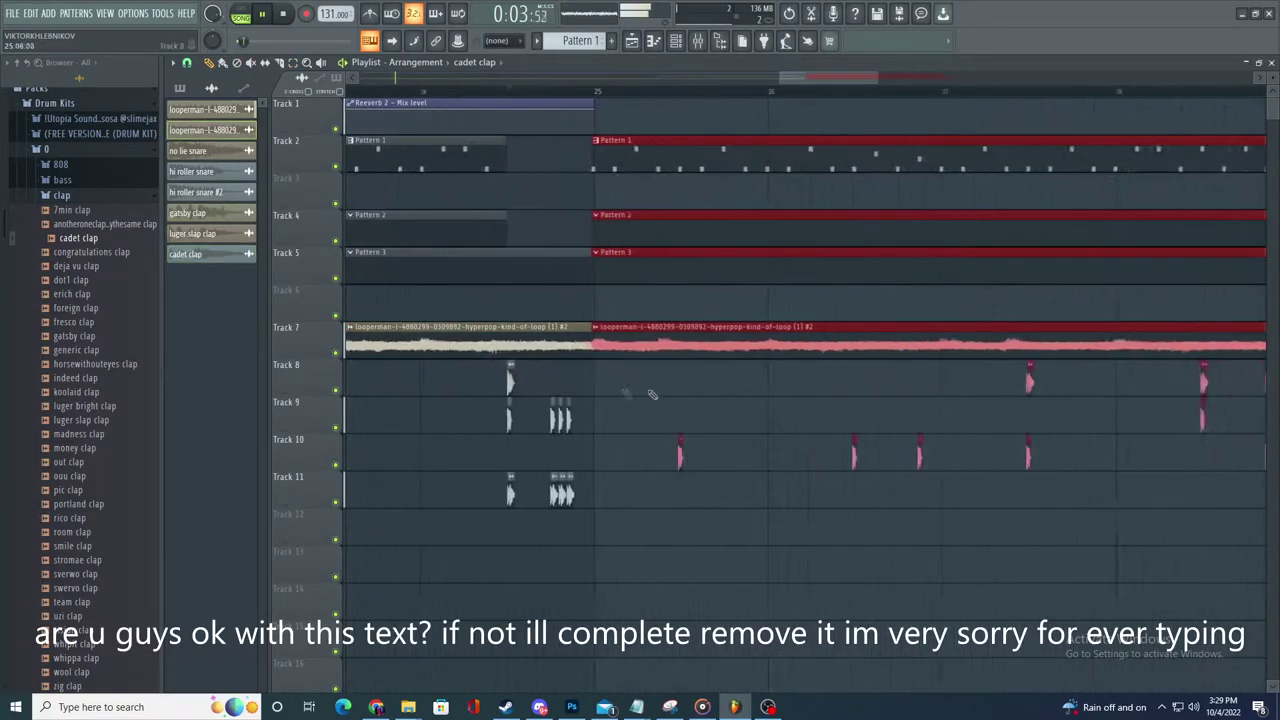
pyautogui.scroll(3, 580, 385)
pyautogui.moveTo(669, 333); pyautogui.dragTo(677, 333)
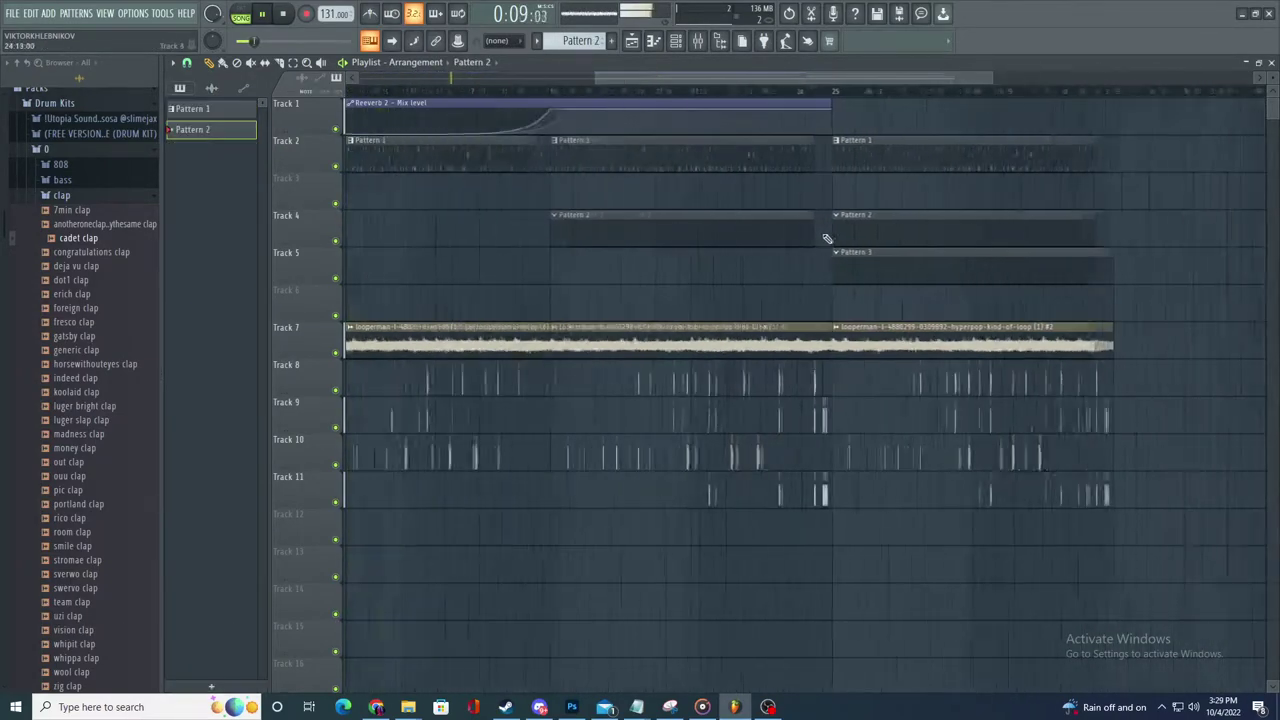
pyautogui.scroll(2, 831, 240)
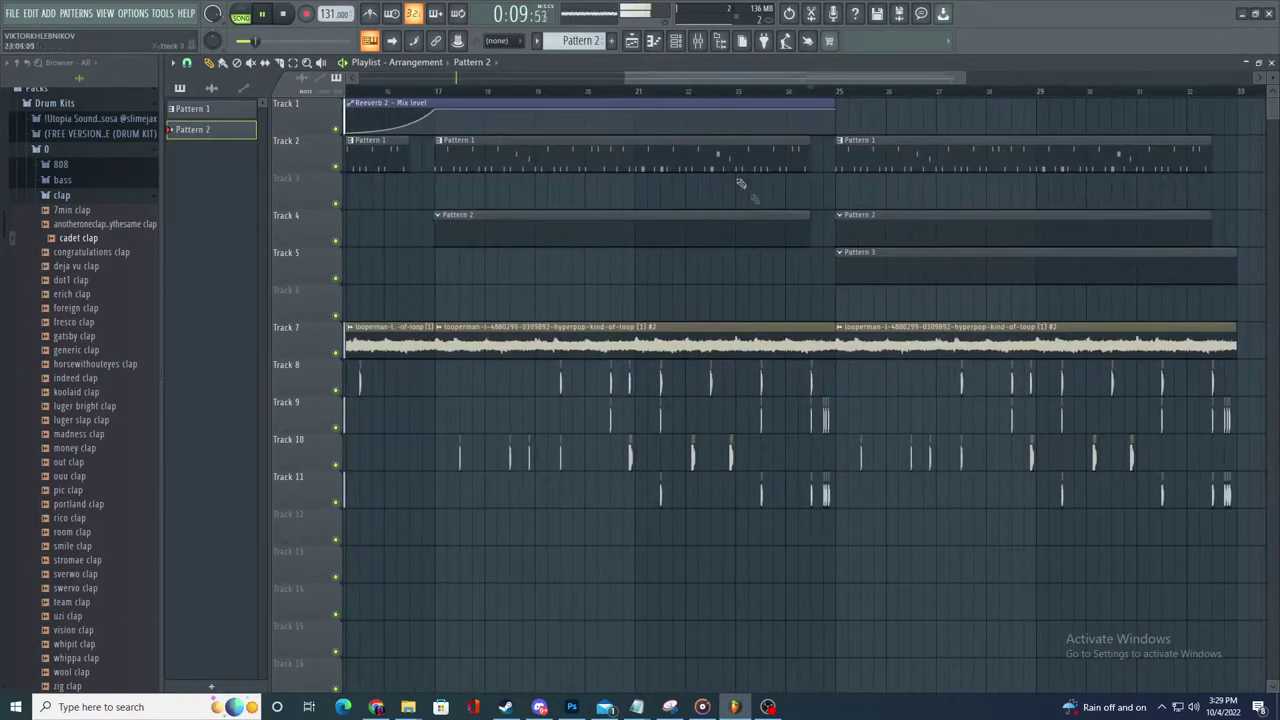
# - Add the jugg clops 808 sample from the 808 folder to the channel rack as a new channel
pyautogui.click(655, 41)
pyautogui.click(61, 164)
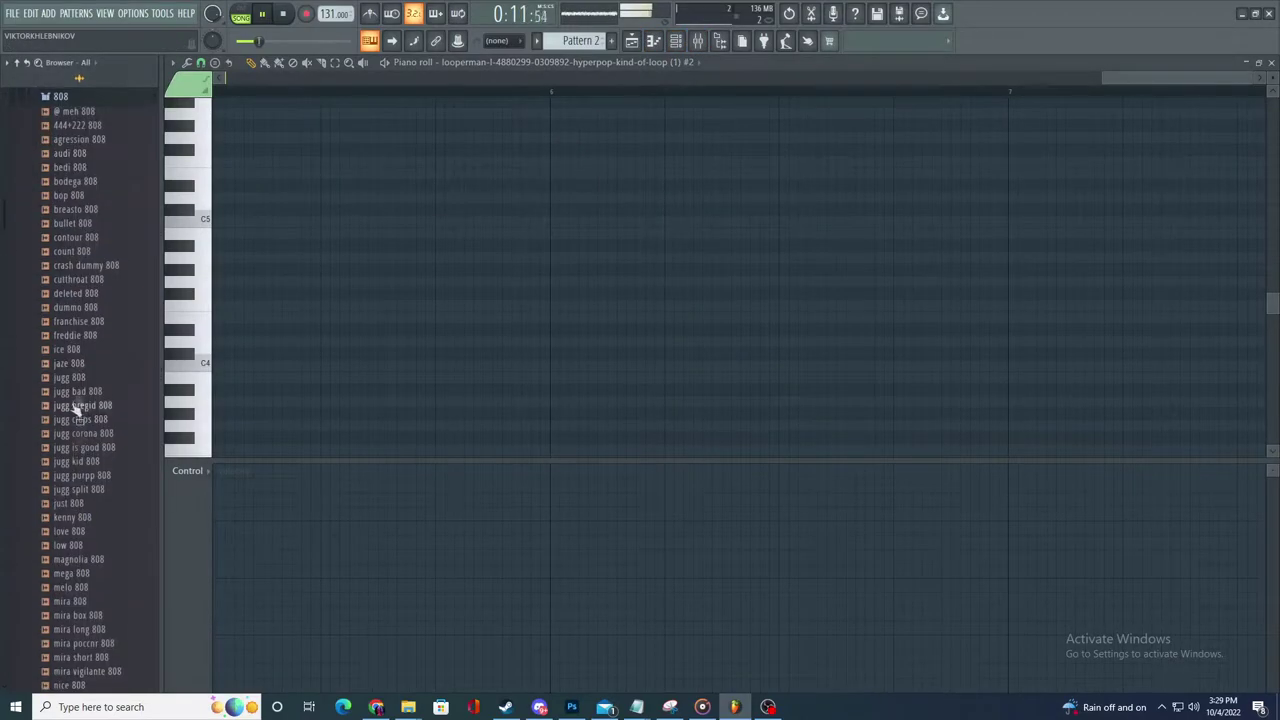
pyautogui.click(678, 42)
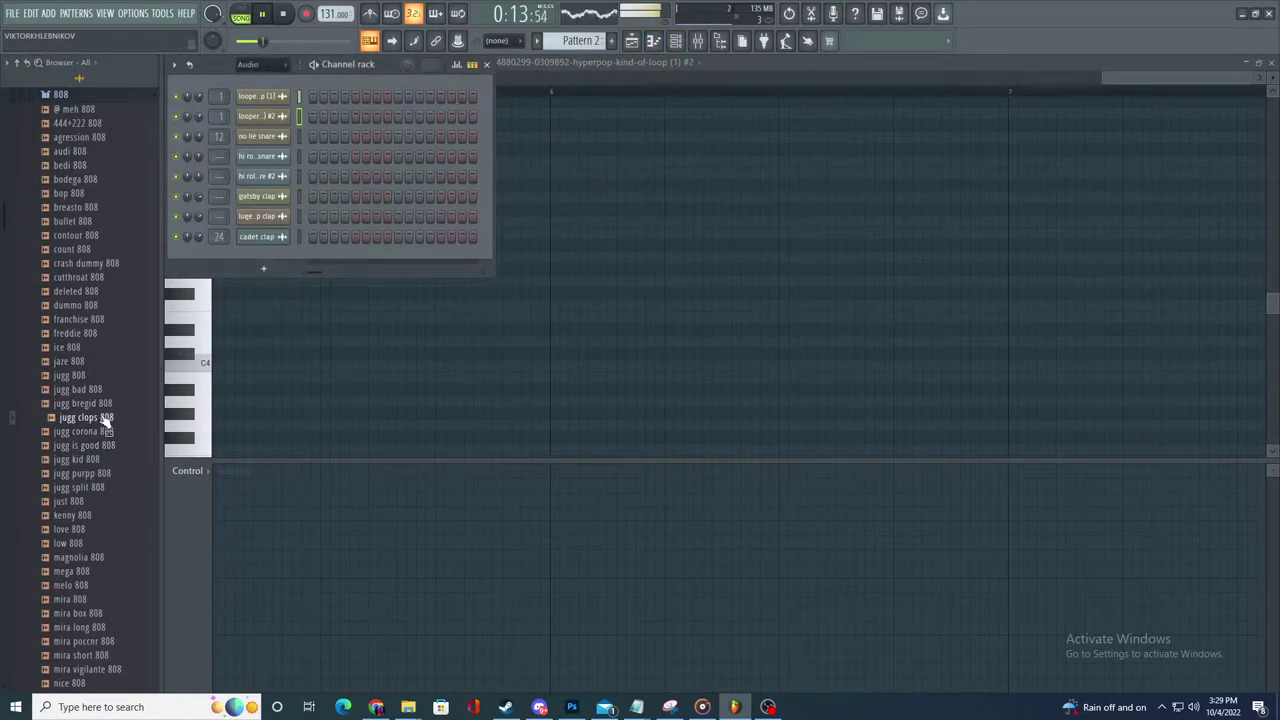
pyautogui.moveTo(155, 355); pyautogui.dragTo(263, 250)
# - Route the jugg clops 808 channel to mixer insert 10 and load Fruity Parametric EQ 2 in its first effect slot
pyautogui.doubleClick(222, 117)
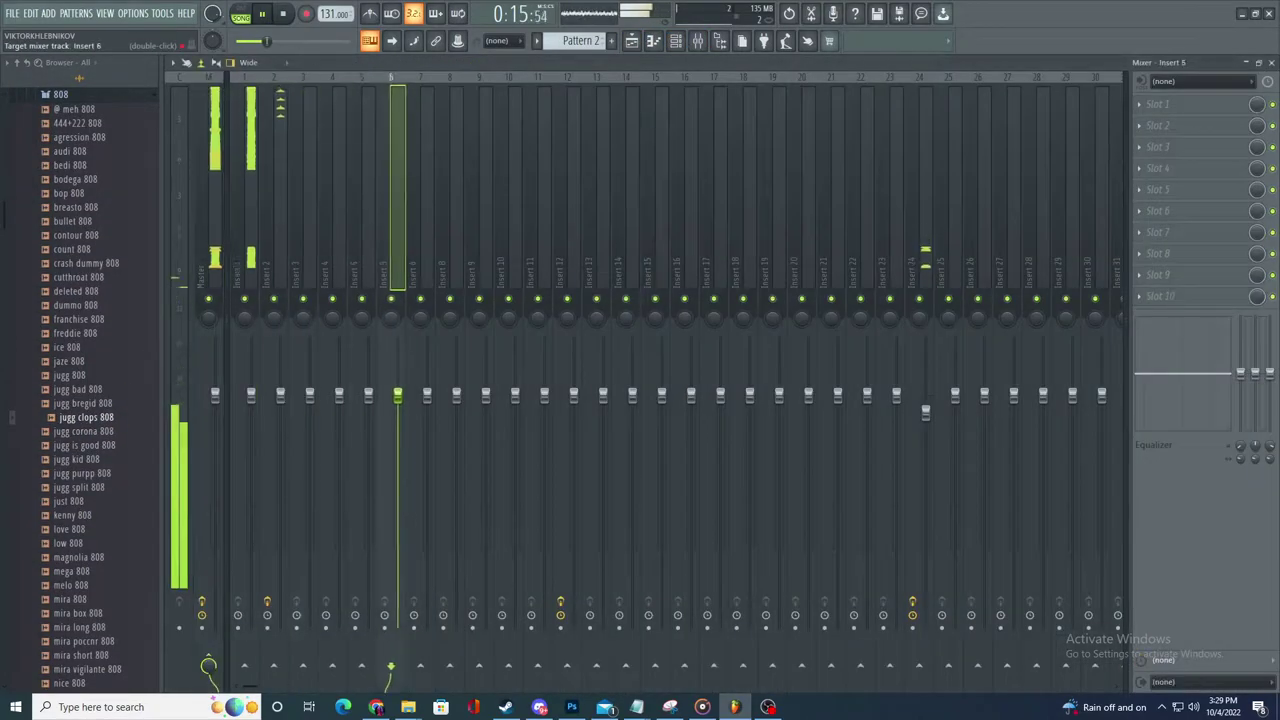
pyautogui.click(1222, 105)
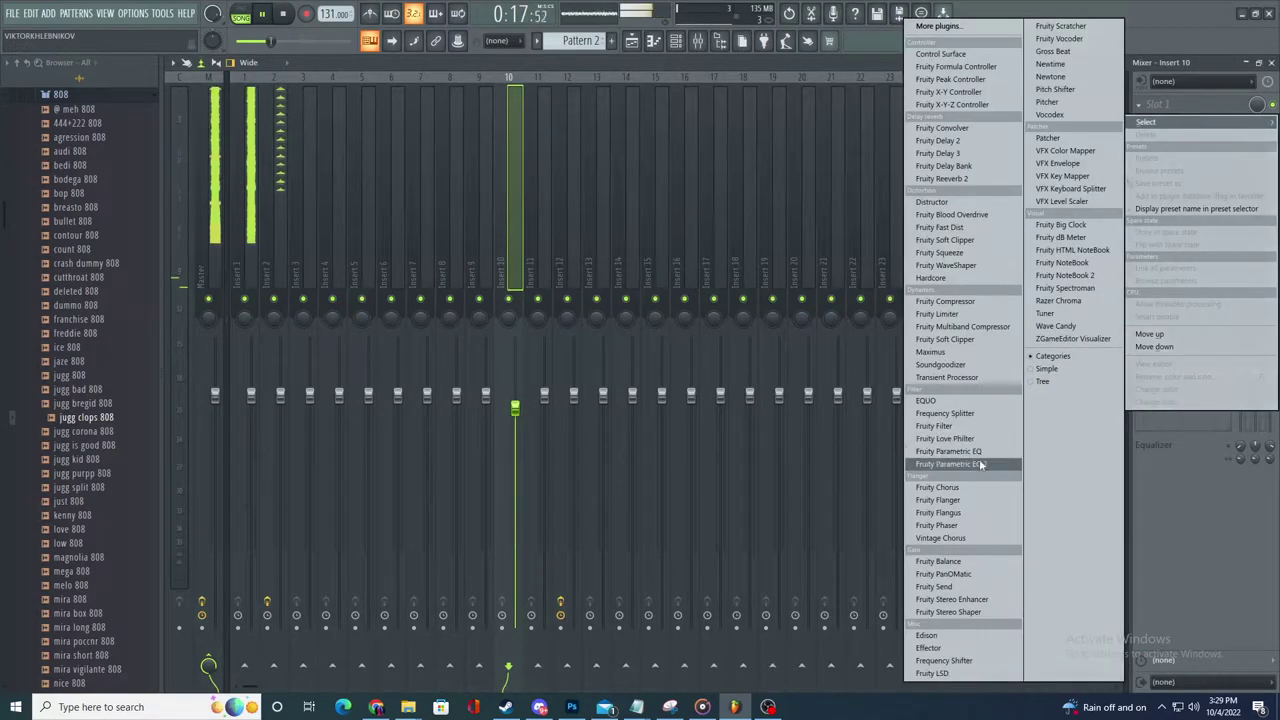
pyautogui.click(960, 464)
pyautogui.click(631, 40)
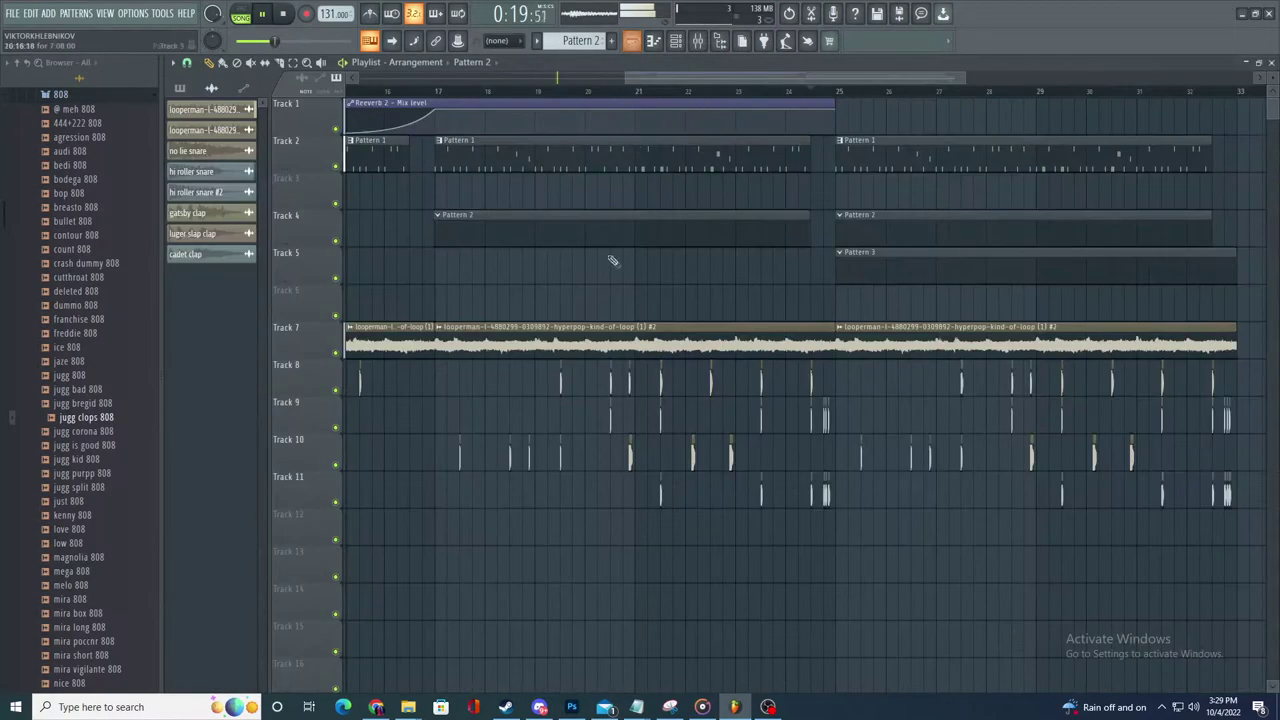
# - Adjust the envelope settings of the jugg clops 808 channel
pyautogui.click(676, 40)
pyautogui.click(280, 122)
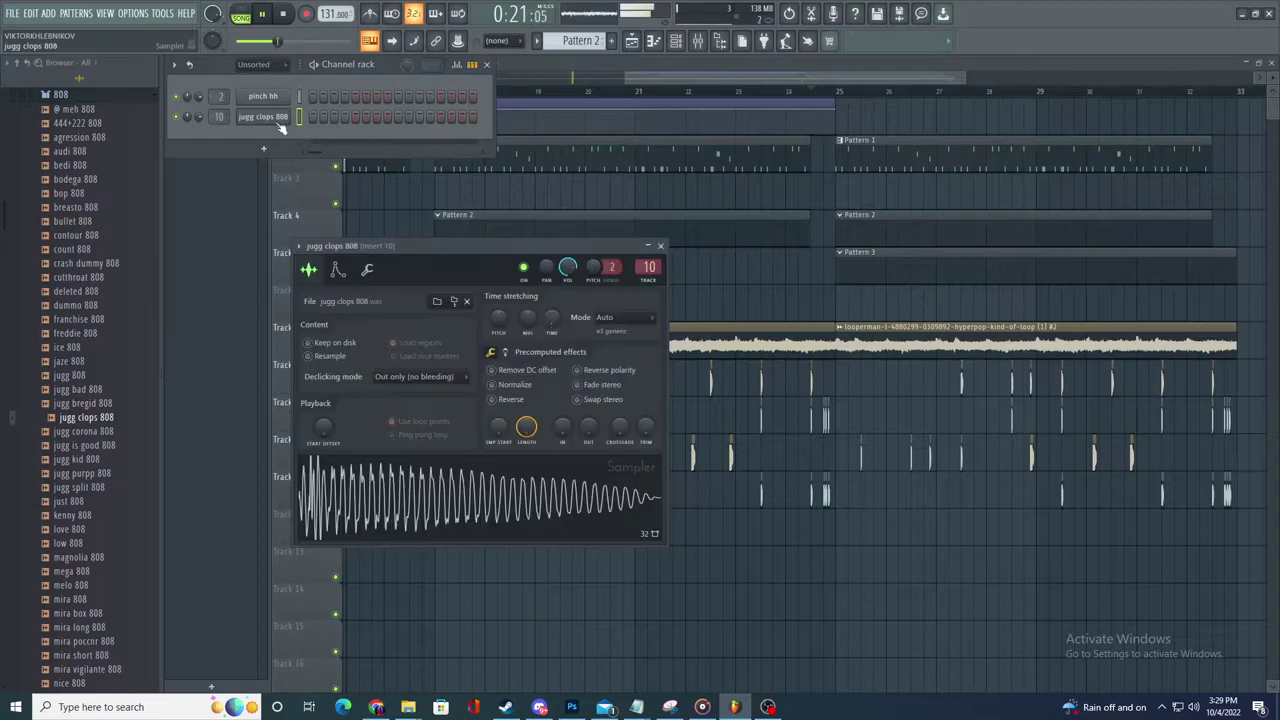
pyautogui.click(339, 271)
pyautogui.moveTo(358, 402); pyautogui.dragTo(358, 392)
pyautogui.click(391, 188)
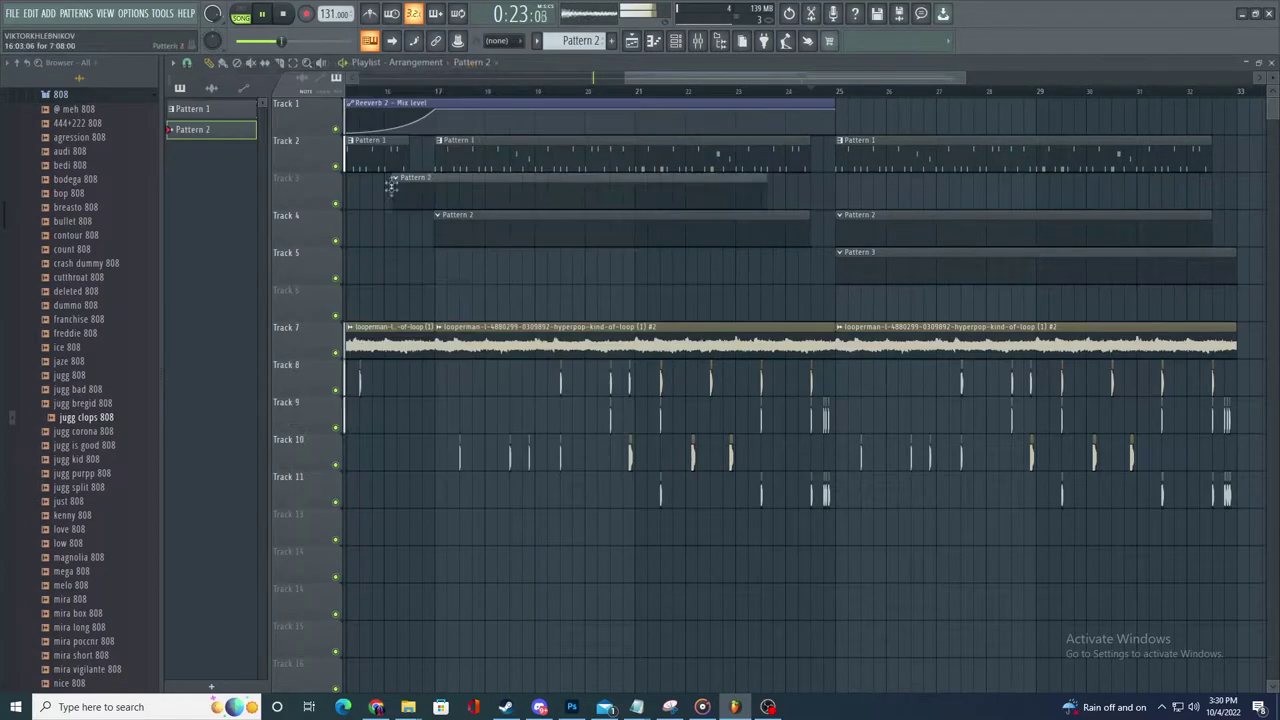
pyautogui.doubleClick(452, 205)
pyautogui.click(638, 42)
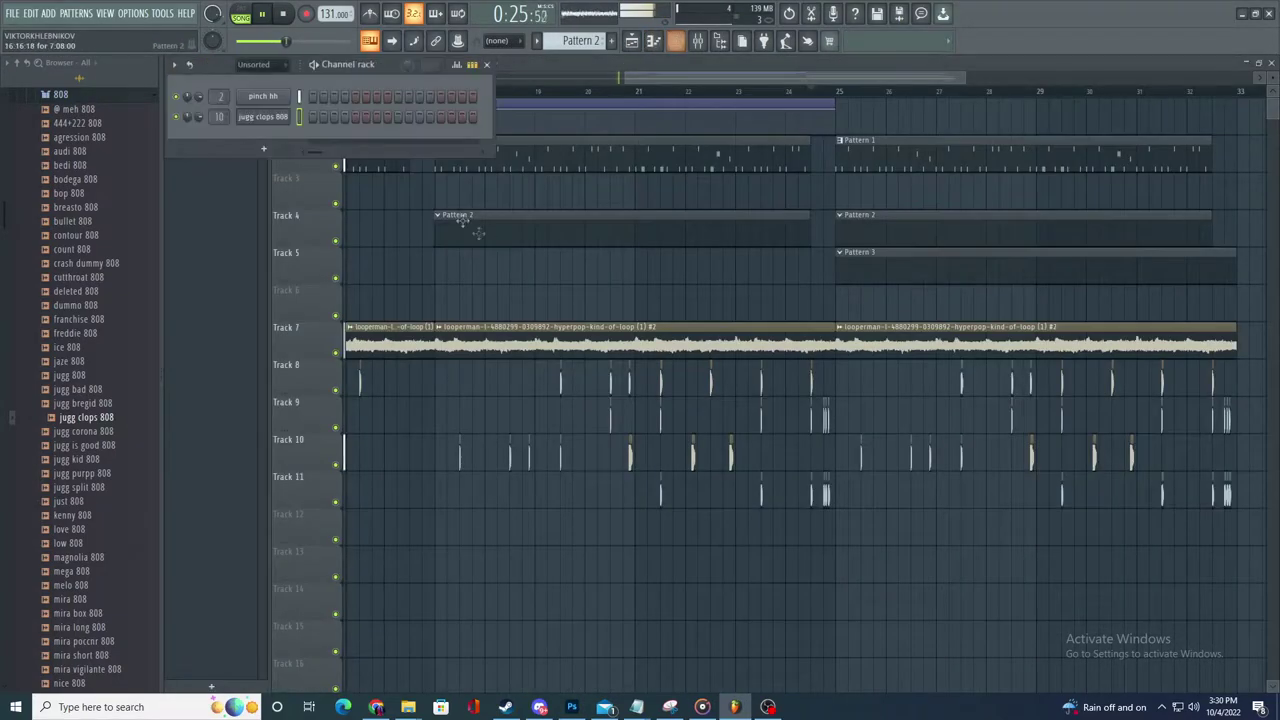
pyautogui.click(264, 117)
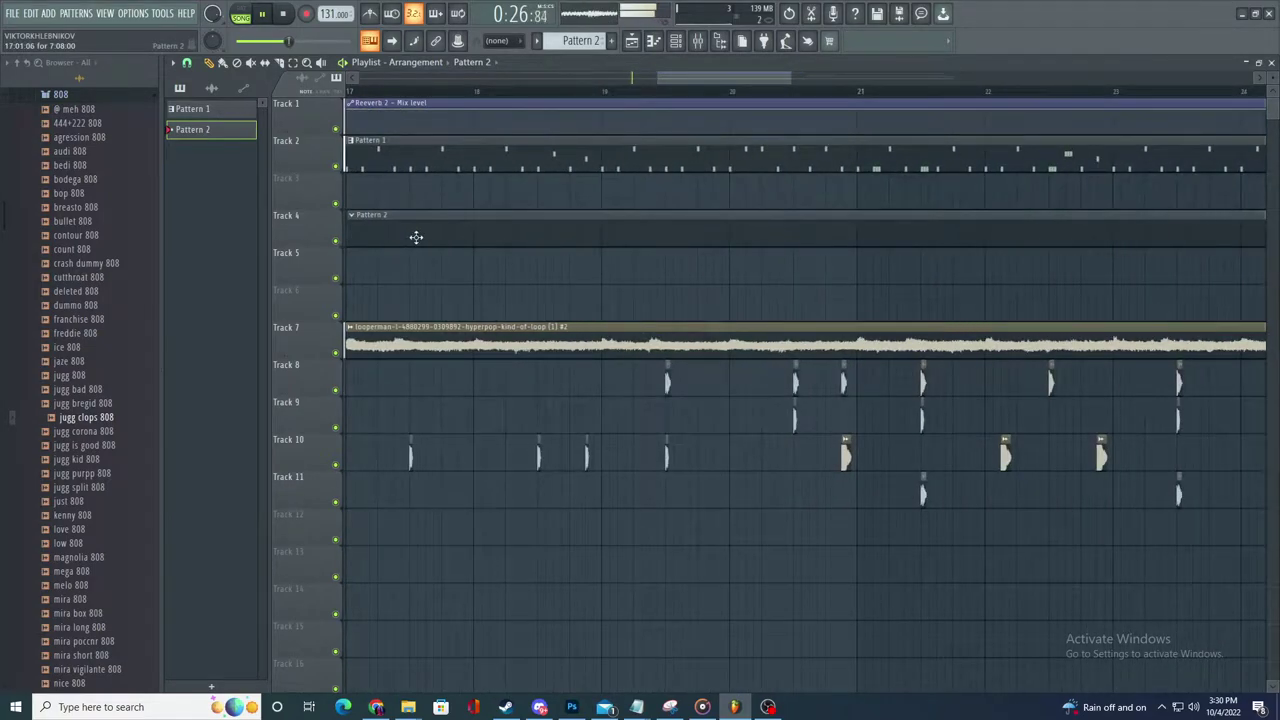
pyautogui.scroll(5, 416, 237)
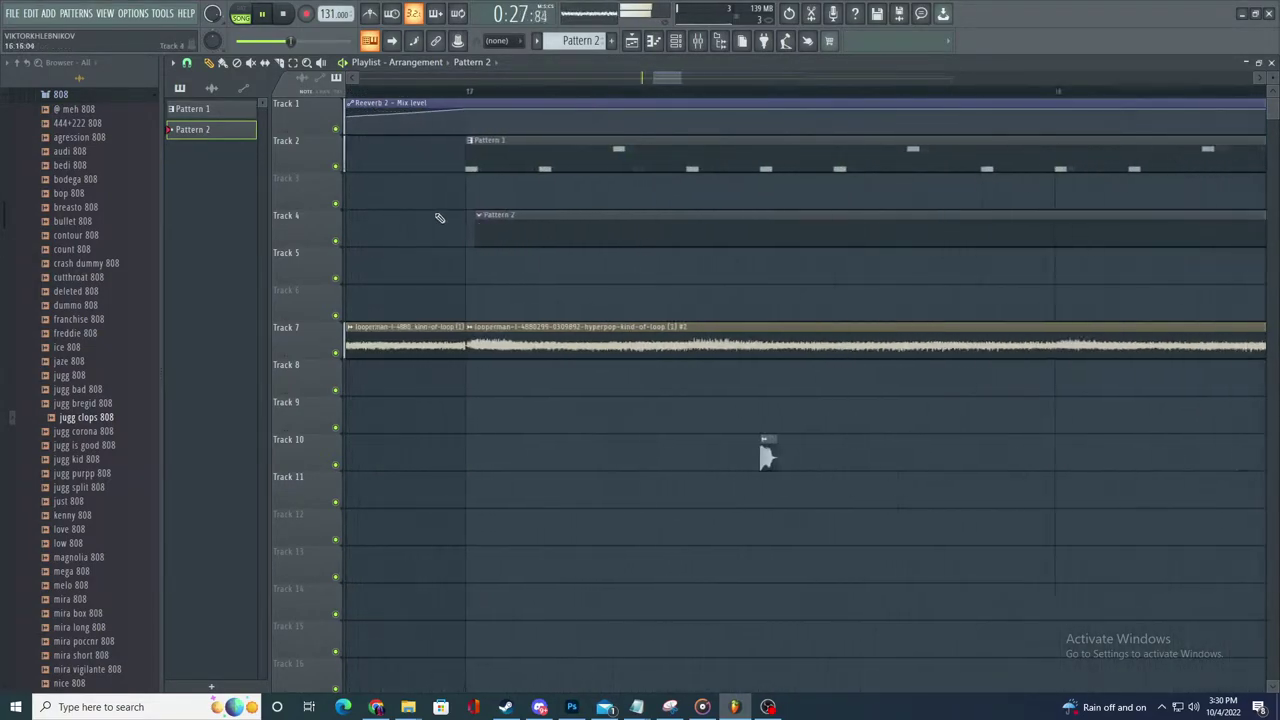
# - Draw C5 notes for the jugg clops 808 at bar 1, a quarter into bar 2 and at bar 3, each three quarters of a bar long
pyautogui.click(672, 42)
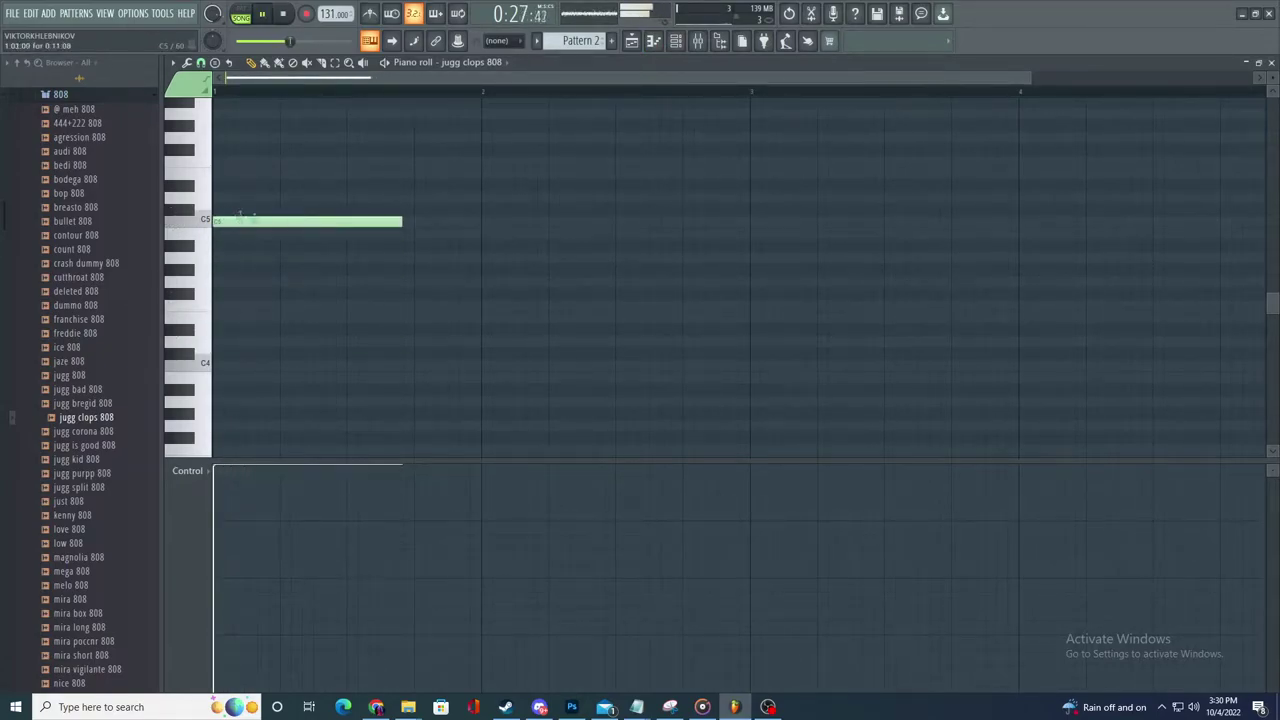
pyautogui.moveTo(404, 221)
pyautogui.mouseDown()
pyautogui.moveTo(605, 221)
pyautogui.moveTo(413, 221)
pyautogui.mouseUp()
pyautogui.click(550, 221)
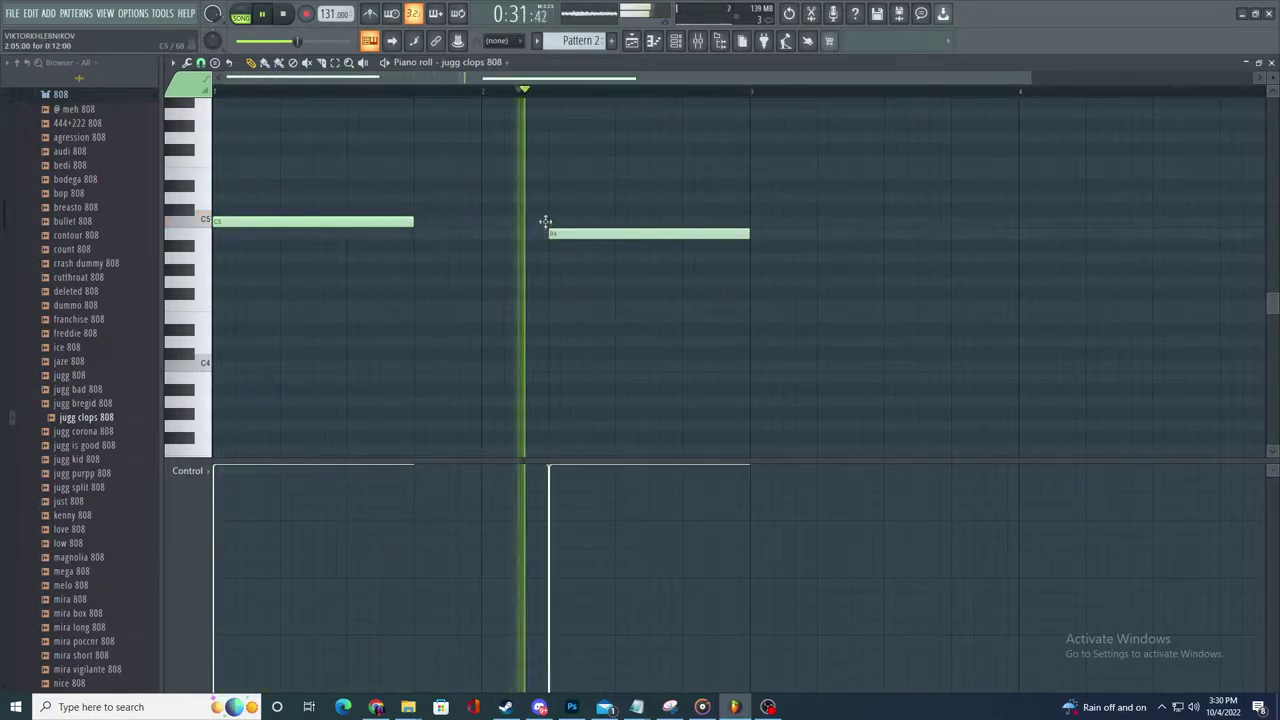
pyautogui.click(763, 252)
pyautogui.moveTo(763, 252); pyautogui.dragTo(750, 220)
# - Add half-bar C5 notes three quarters into bar 3 and three quarters into bar 4 of the 808 pattern
pyautogui.moveTo(957, 257)
pyautogui.mouseDown()
pyautogui.moveTo(957, 217)
pyautogui.moveTo(760, 251)
pyautogui.moveTo(774, 249)
pyautogui.mouseUp()
pyautogui.scroll(2, 948, 250)
pyautogui.scroll(-2, 800, 241)
pyautogui.scroll(2, 922, 250)
pyautogui.moveTo(870, 230); pyautogui.dragTo(876, 205)
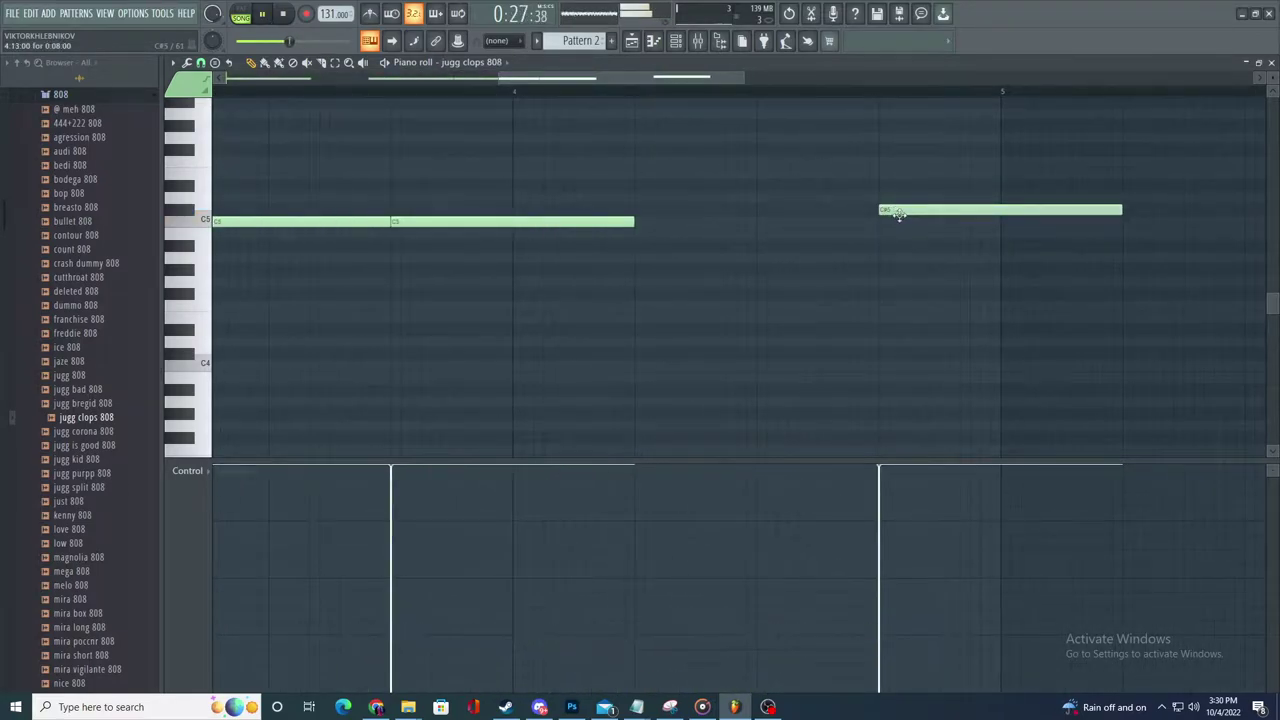
pyautogui.scroll(-3, 916, 218)
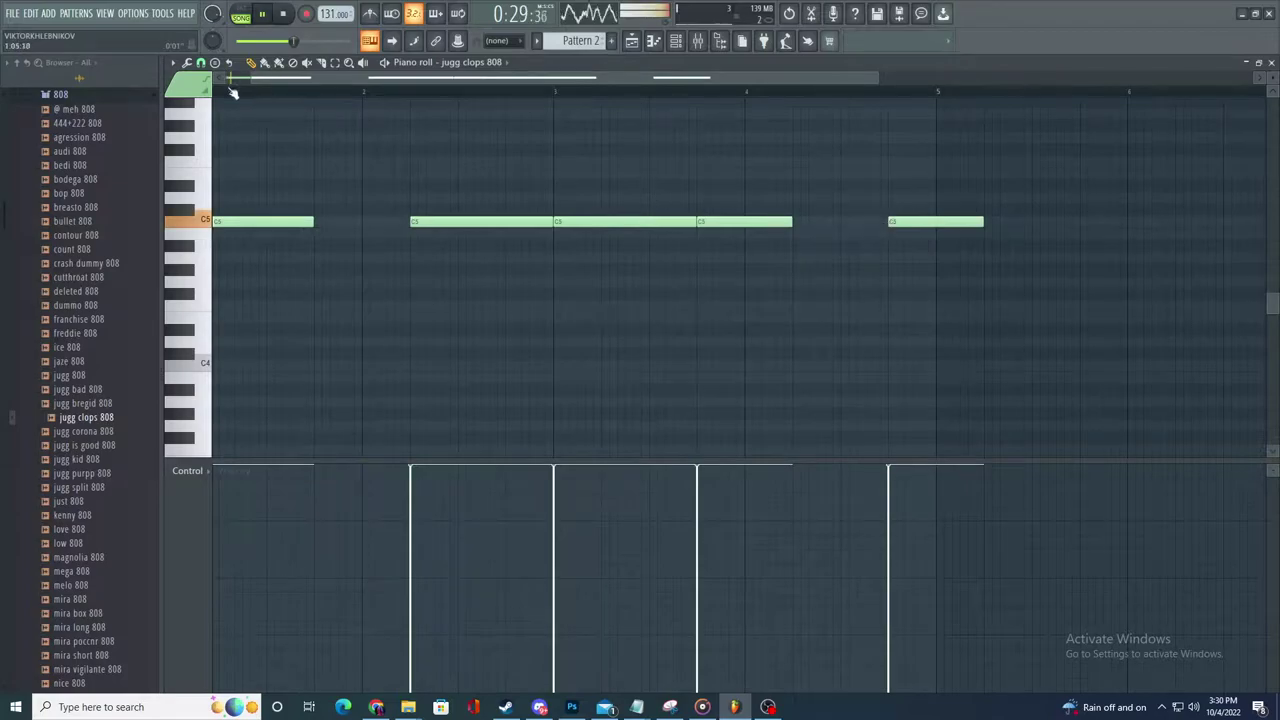
# - Add a C6 slide note above the C5 note that starts three quarters into bar 4
pyautogui.scroll(3, 1008, 220)
pyautogui.scroll(3, 748, 260)
pyautogui.click(748, 234)
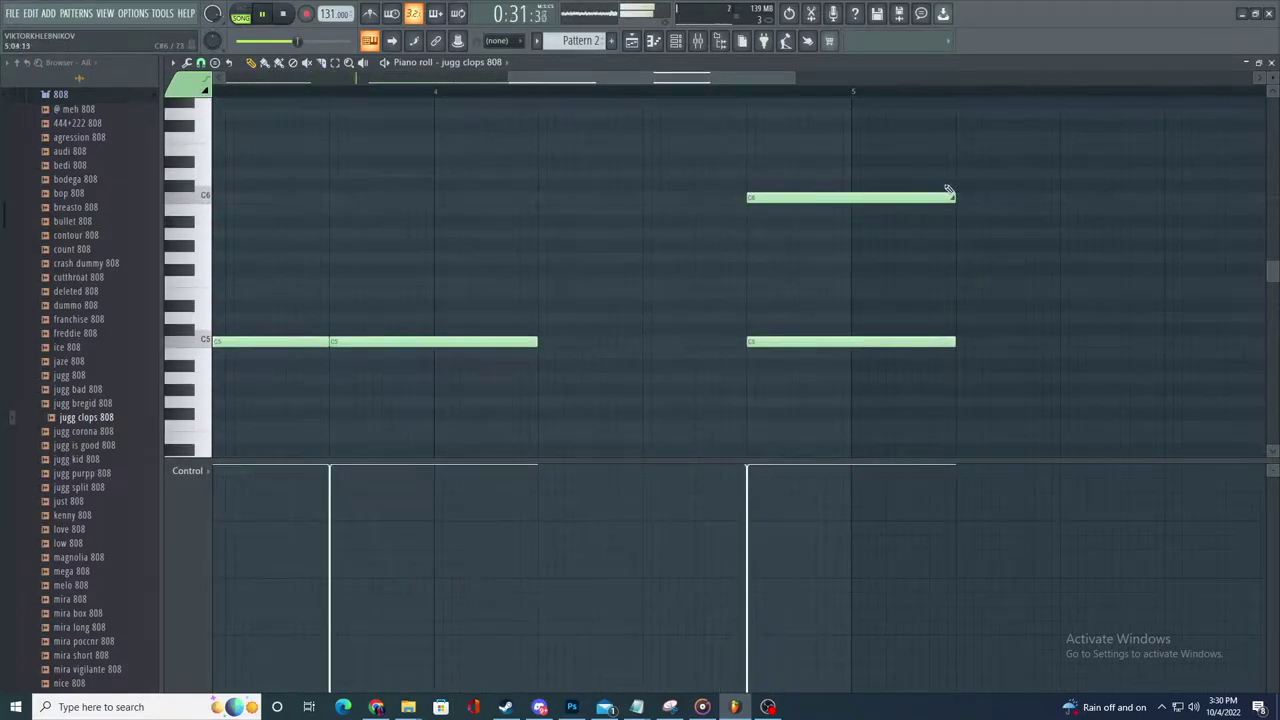
# - Continue the 808 line with C5 notes at bar 5, late in bar 5, a quarter into bar 6 and at bar 7
pyautogui.moveTo(866, 376); pyautogui.dragTo(854, 341)
pyautogui.click(863, 341)
pyautogui.moveTo(1150, 342); pyautogui.dragTo(1166, 343)
pyautogui.scroll(-3, 1144, 384)
pyautogui.scroll(3, 1141, 385)
pyautogui.moveTo(864, 341); pyautogui.dragTo(863, 343)
pyautogui.moveTo(1027, 343); pyautogui.dragTo(987, 377)
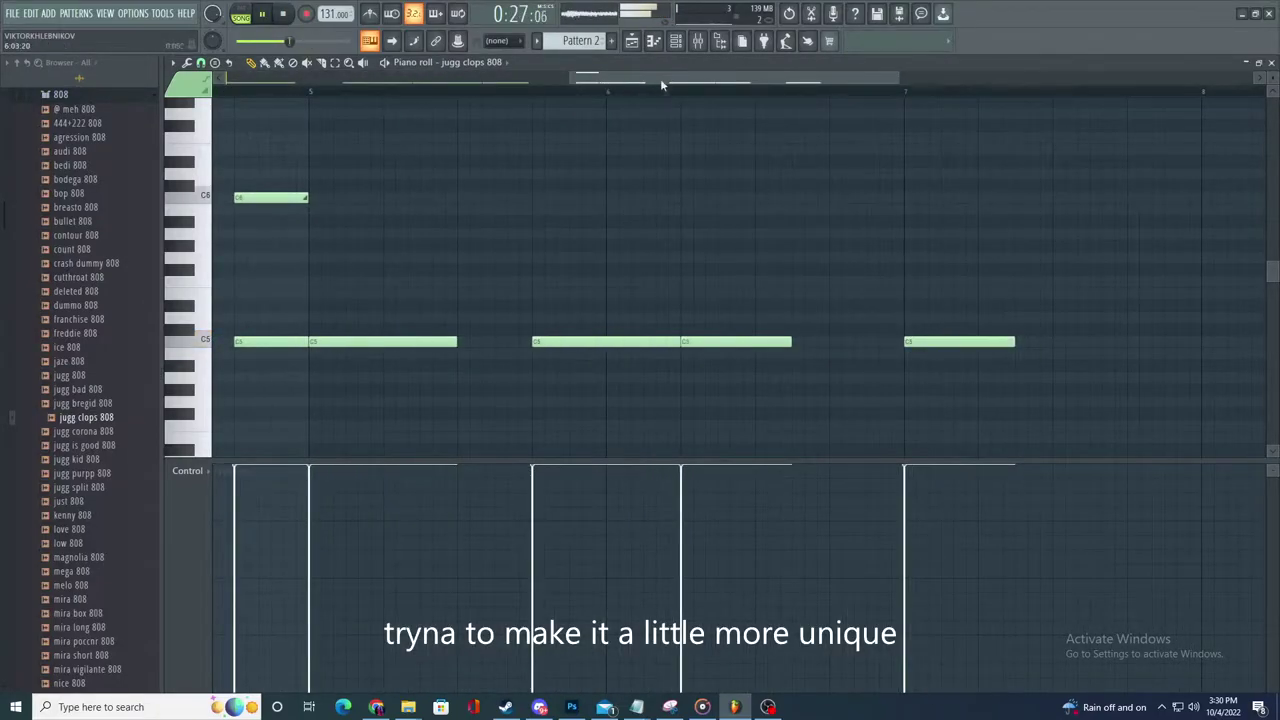
# - Enable Remove DC offset on the jugg clops 808 channel and add a slight fade-out to the sample
pyautogui.click(675, 40)
pyautogui.click(266, 122)
pyautogui.click(309, 270)
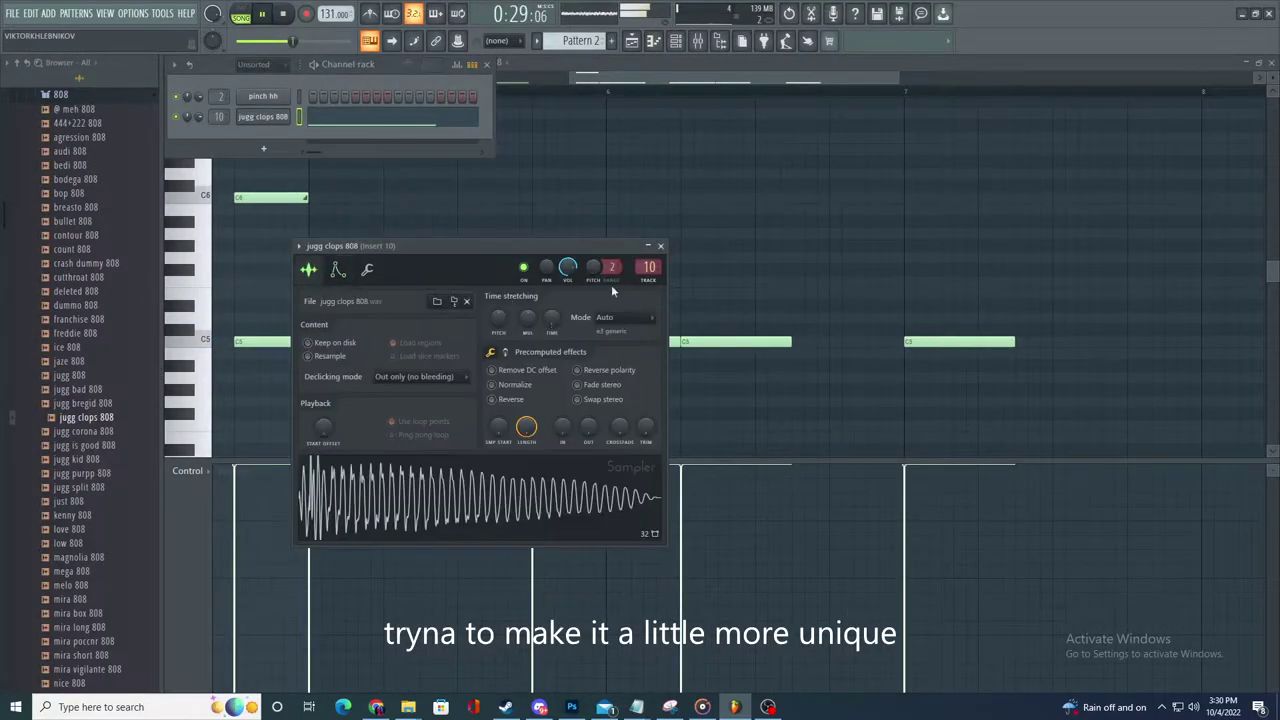
pyautogui.click(541, 371)
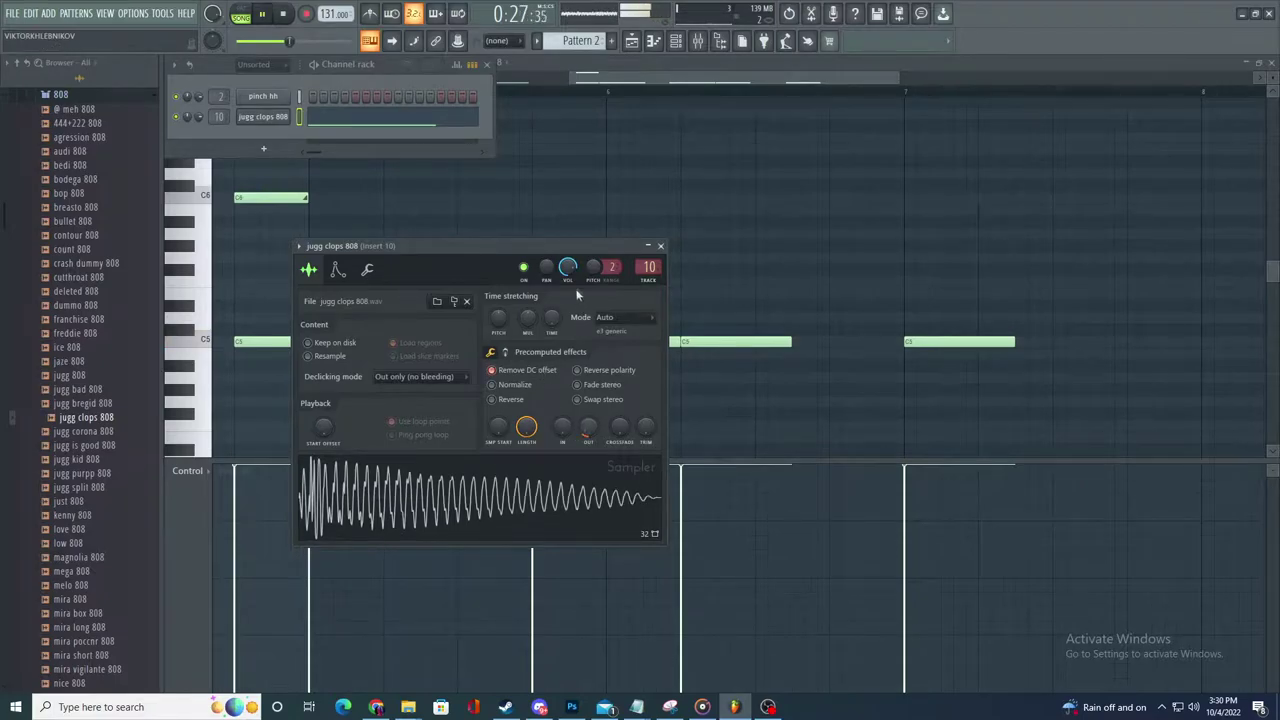
# - Add a short C5 note in mid bar 7 and longer C5 notes late in bar 7 and a quarter into bar 8
pyautogui.click(770, 238)
pyautogui.rightClick(773, 238)
pyautogui.scroll(-4, 828, 292)
pyautogui.scroll(3, 780, 268)
pyautogui.scroll(-4, 737, 251)
pyautogui.scroll(3, 886, 351)
pyautogui.scroll(3, 773, 357)
pyautogui.moveTo(806, 353); pyautogui.dragTo(800, 342)
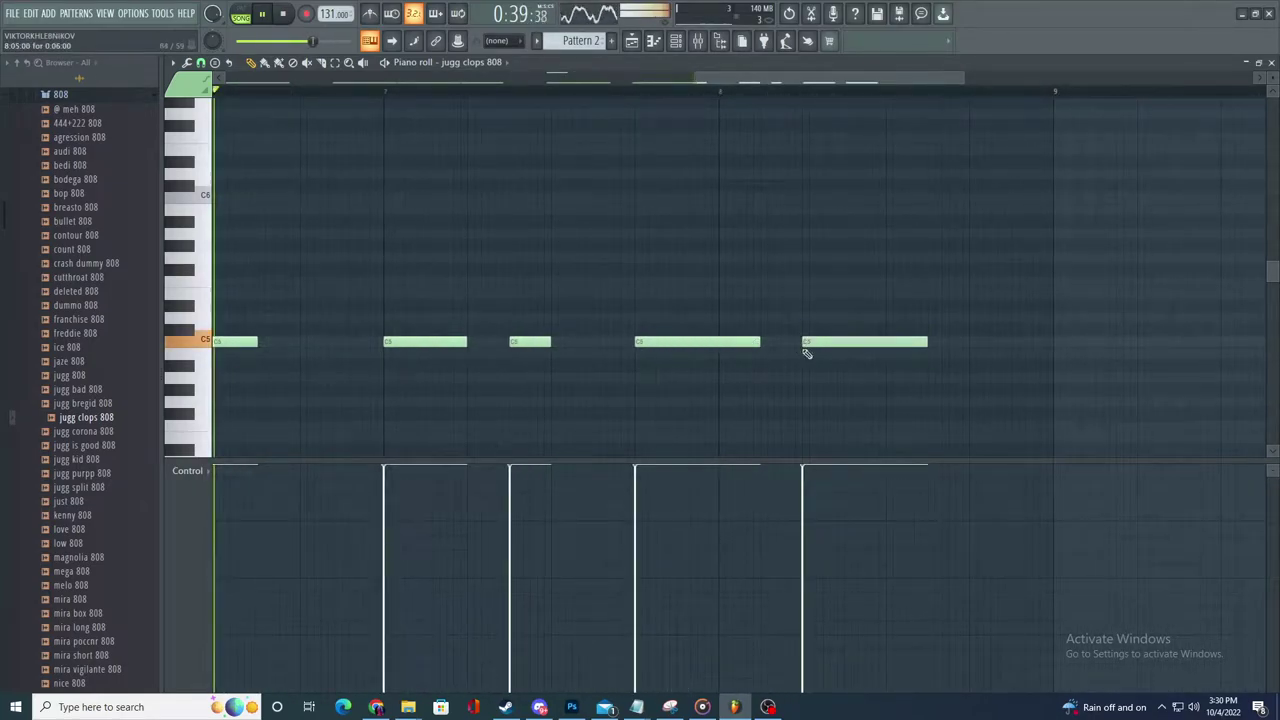
# - Fill the gap between the two longer C5 notes in bar 8 with a short C5 note and return to the playlist
pyautogui.click(531, 340)
pyautogui.moveTo(764, 353); pyautogui.dragTo(763, 342)
pyautogui.scroll(-2, 757, 363)
pyautogui.scroll(2, 908, 384)
pyautogui.scroll(-2, 906, 393)
pyautogui.scroll(2, 906, 398)
pyautogui.moveTo(836, 366); pyautogui.dragTo(828, 340)
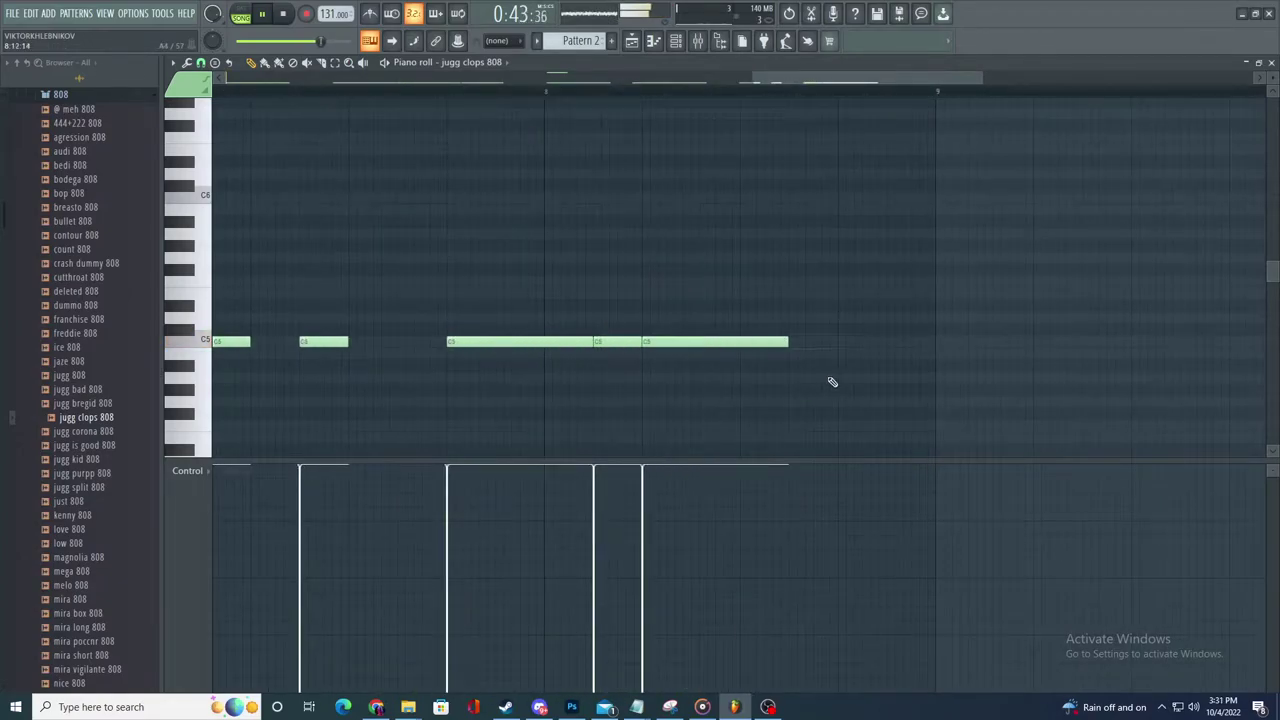
pyautogui.click(645, 45)
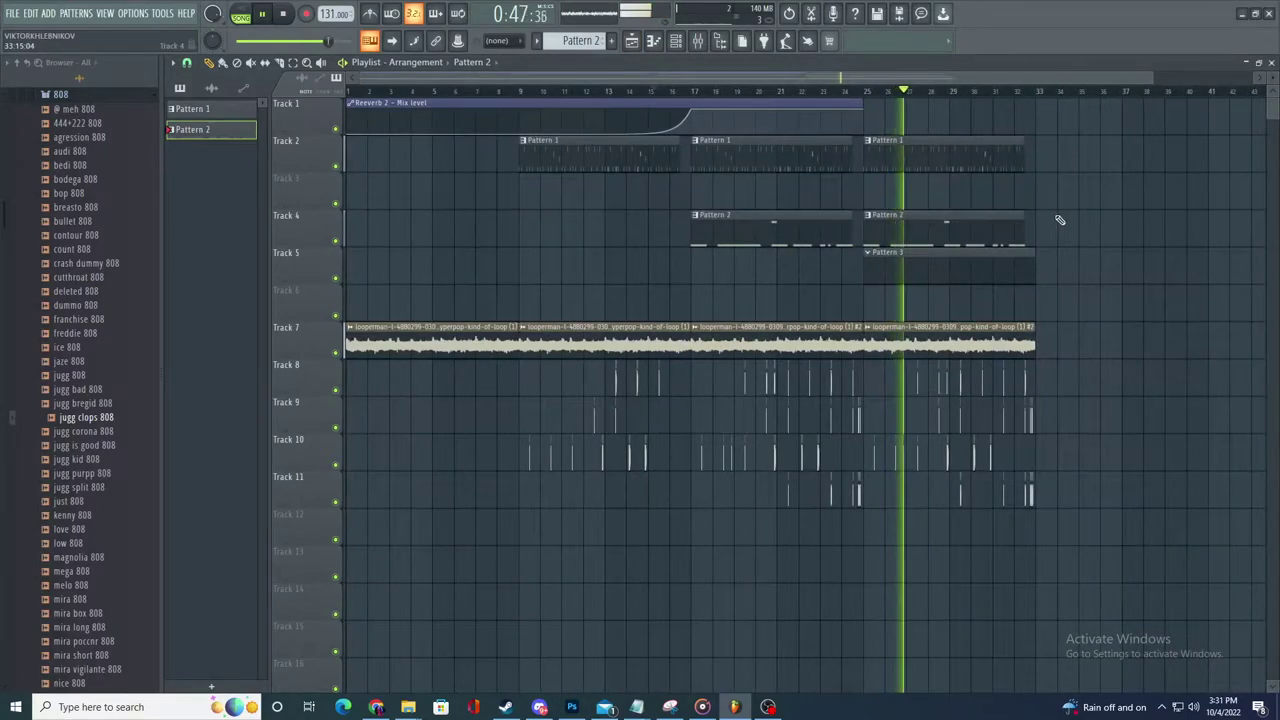
pyautogui.scroll(-3, 901, 310)
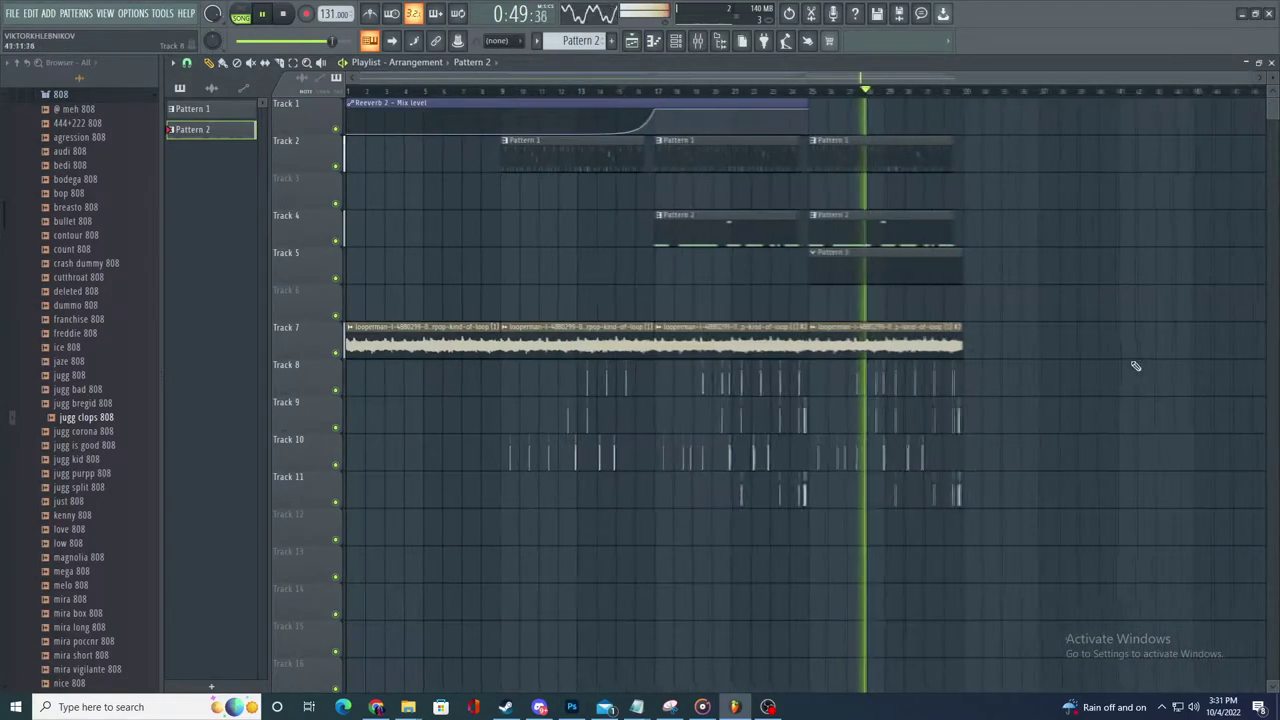
pyautogui.moveTo(1091, 534); pyautogui.dragTo(500, 134)
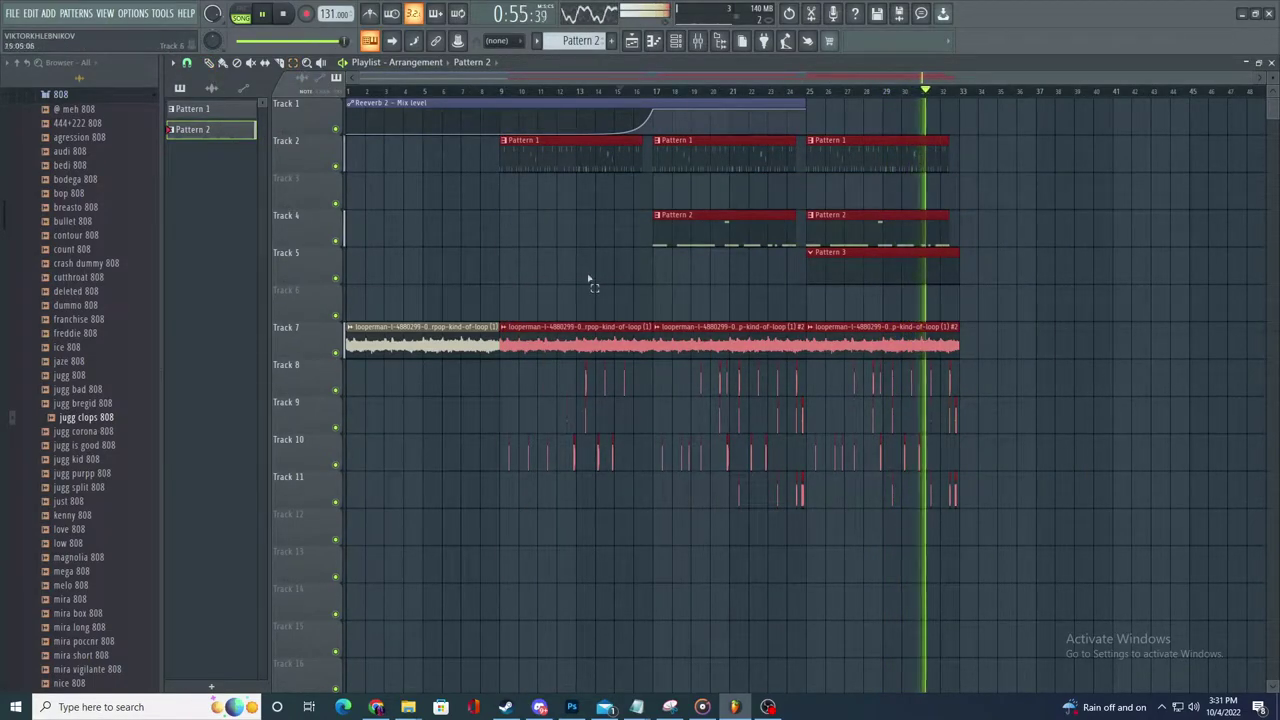
pyautogui.click(1021, 501)
# - Place another hyperpop loop clip at bar 33 on track 7 and make it unique
pyautogui.scroll(3, 1050, 498)
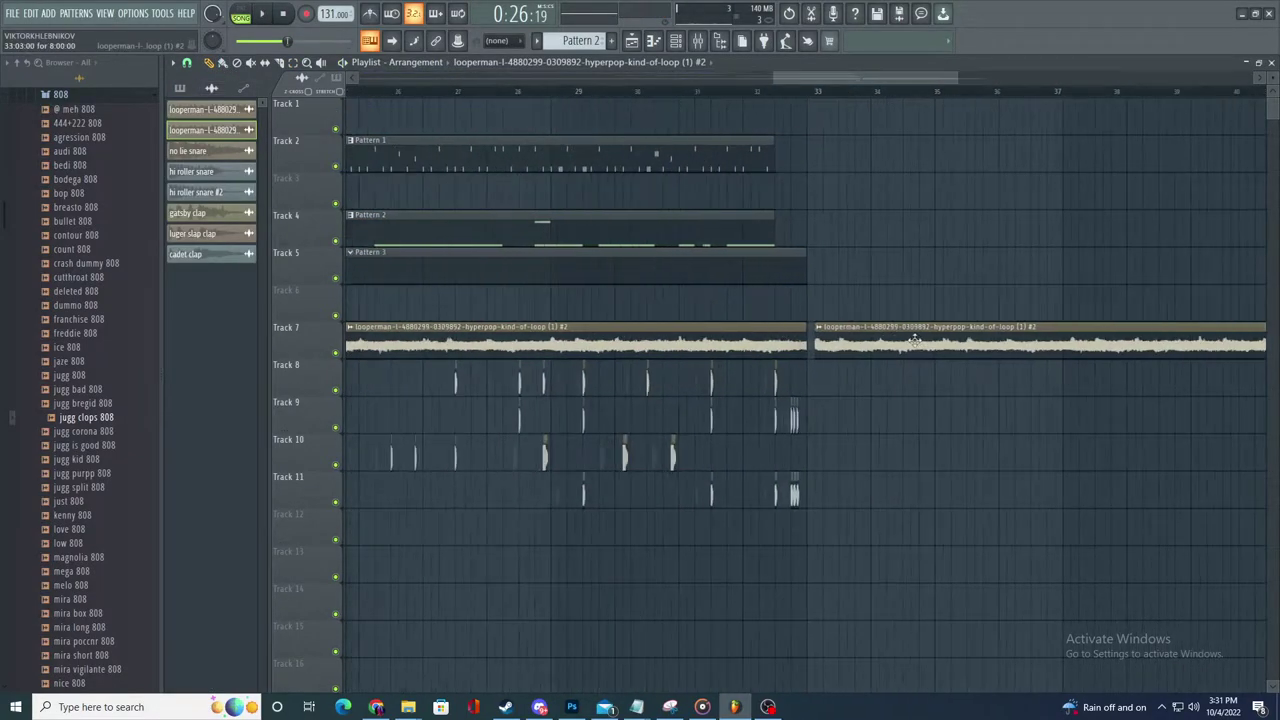
pyautogui.scroll(4, 637, 91)
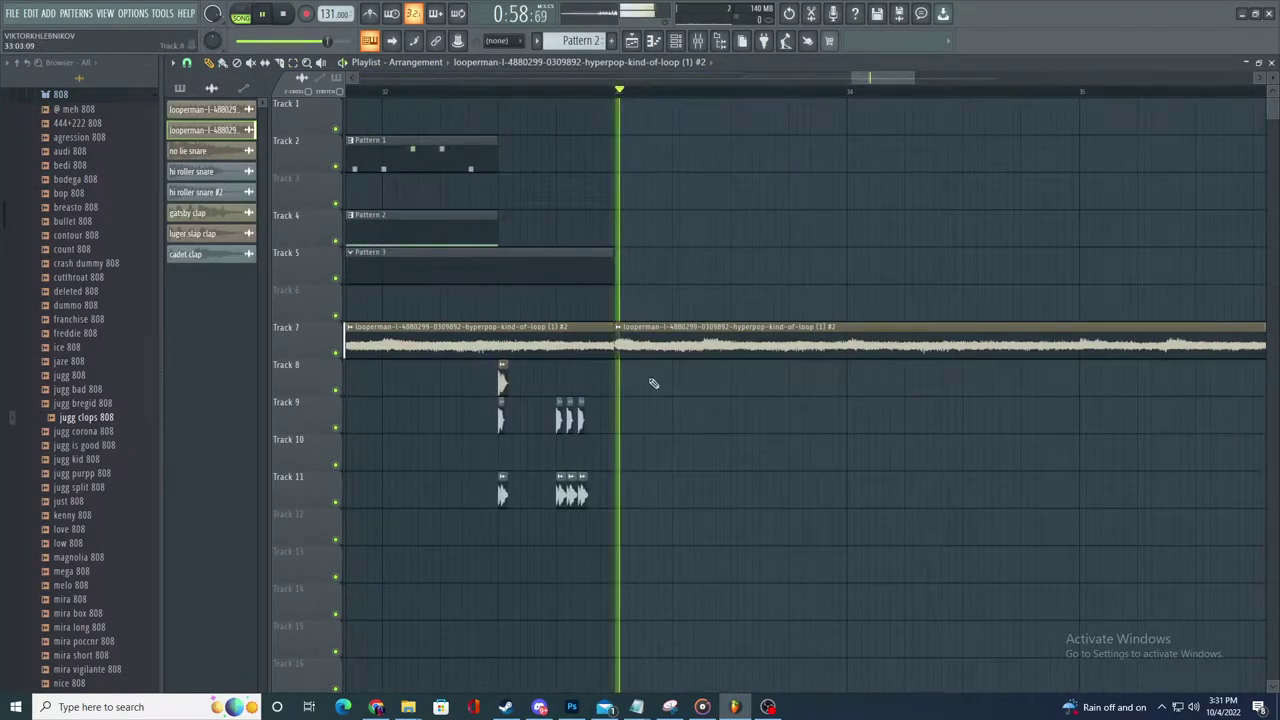
pyautogui.click(619, 327)
pyautogui.click(657, 429)
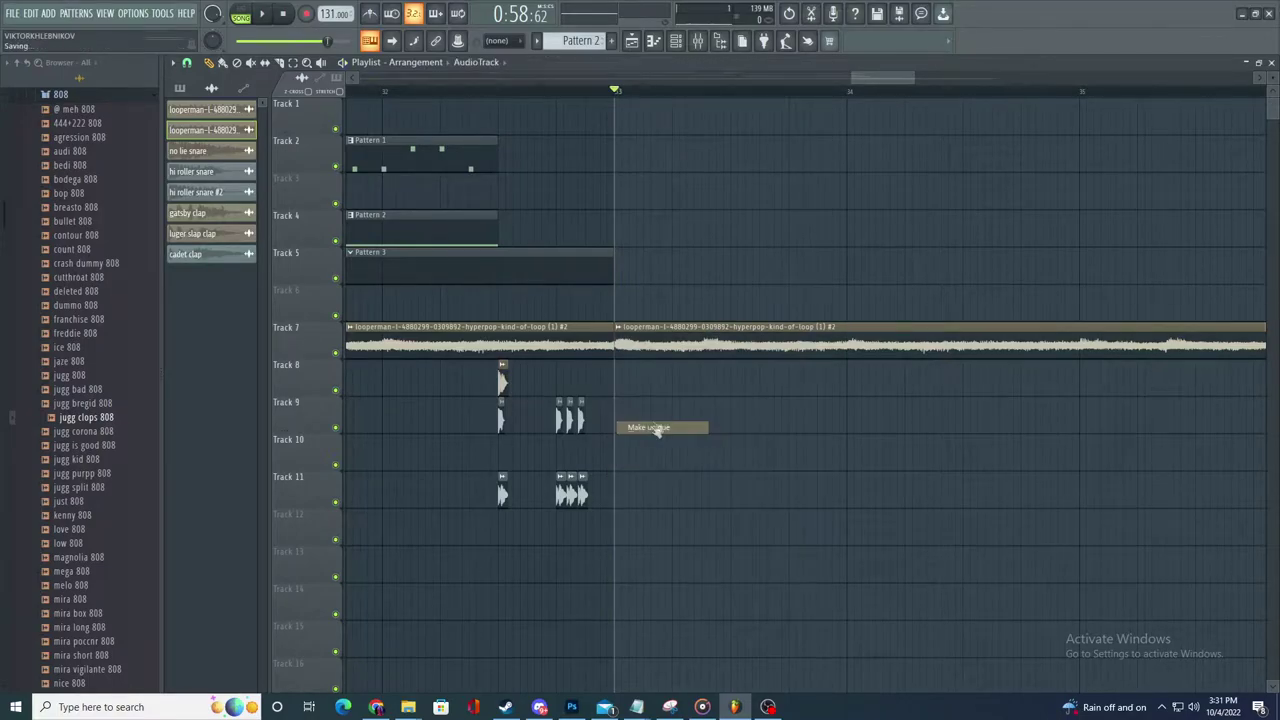
# - Check the unique loop clip's channel settings and play the arrangement from bar 33
pyautogui.doubleClick(655, 345)
pyautogui.press('space')
pyautogui.press('space')
pyautogui.click(539, 124)
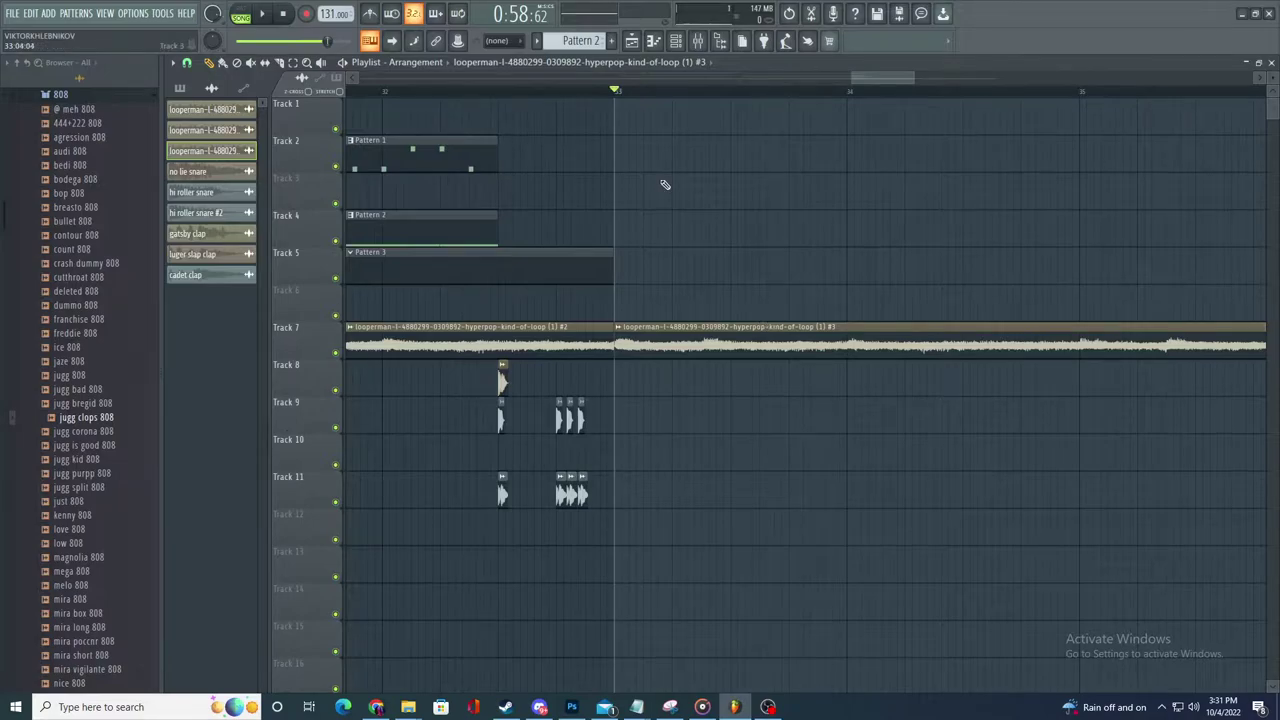
pyautogui.press('space')
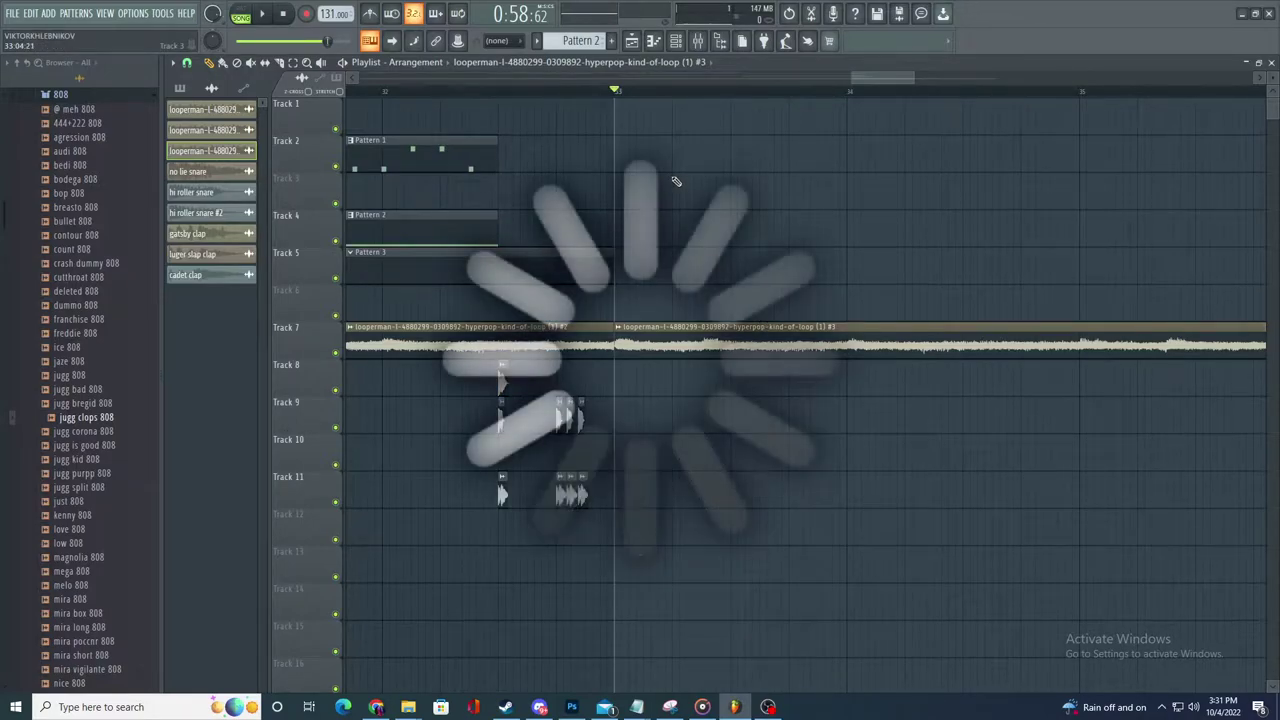
pyautogui.scroll(-4, 840, 296)
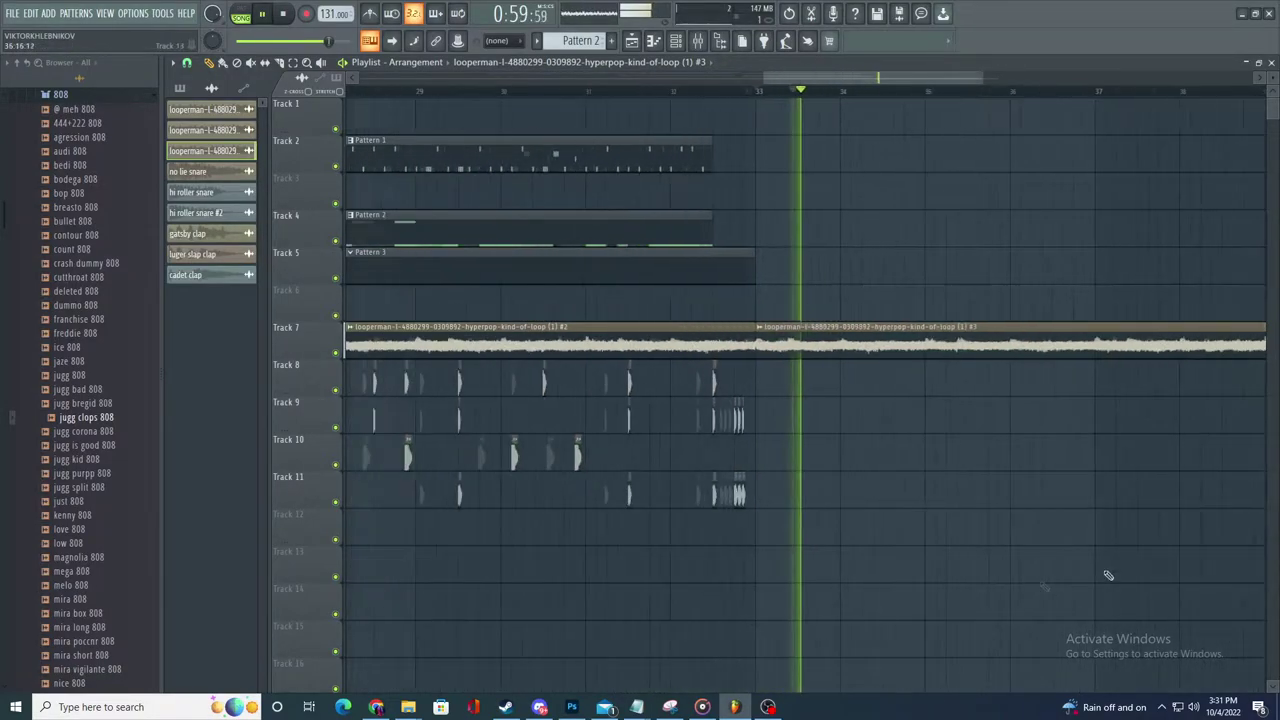
pyautogui.press('space')
pyautogui.scroll(-2, 674, 451)
pyautogui.scroll(1, 661, 311)
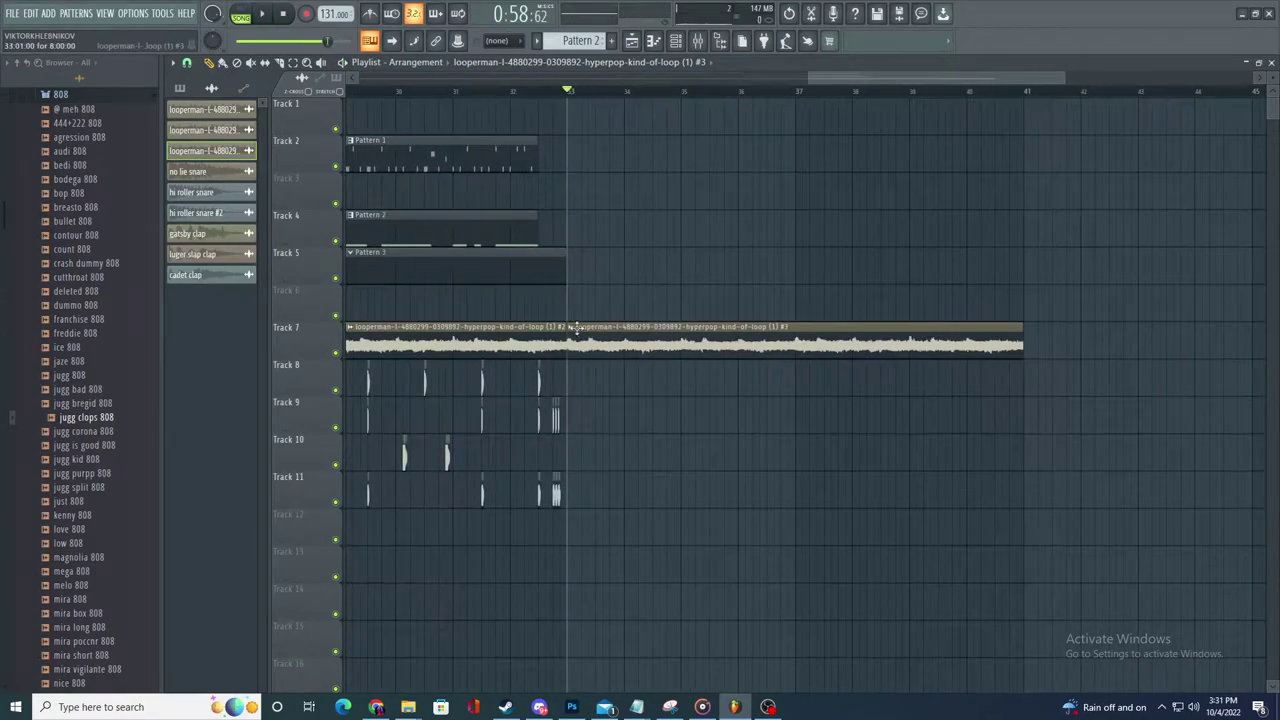
# - Lower the time-stretching pitch of the unique loop clip at bar 33 and play the result
pyautogui.doubleClick(578, 329)
pyautogui.scroll(-3, 388, 204)
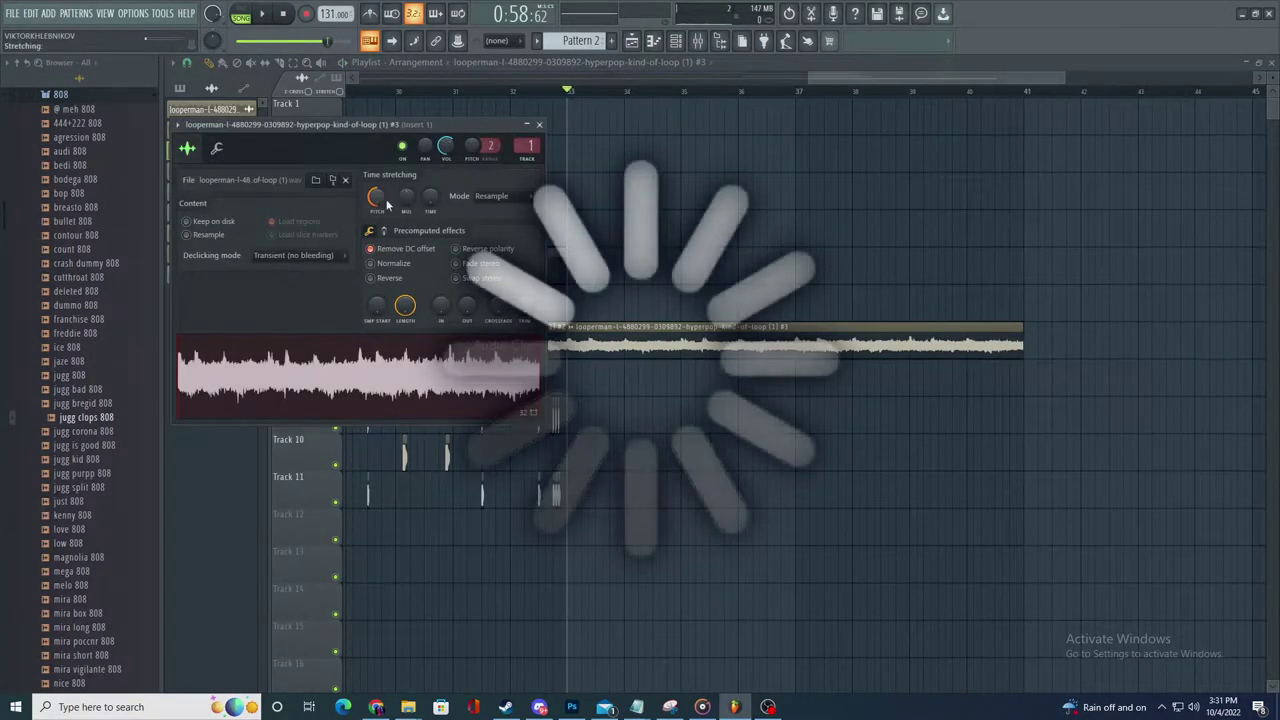
pyautogui.press('space')
pyautogui.click(774, 246)
pyautogui.rightClick(806, 243)
# - Duplicate the clips of bars 17 to 32 on tracks 2 to 11 so the copy starts at bar 33
pyautogui.scroll(-3, 837, 260)
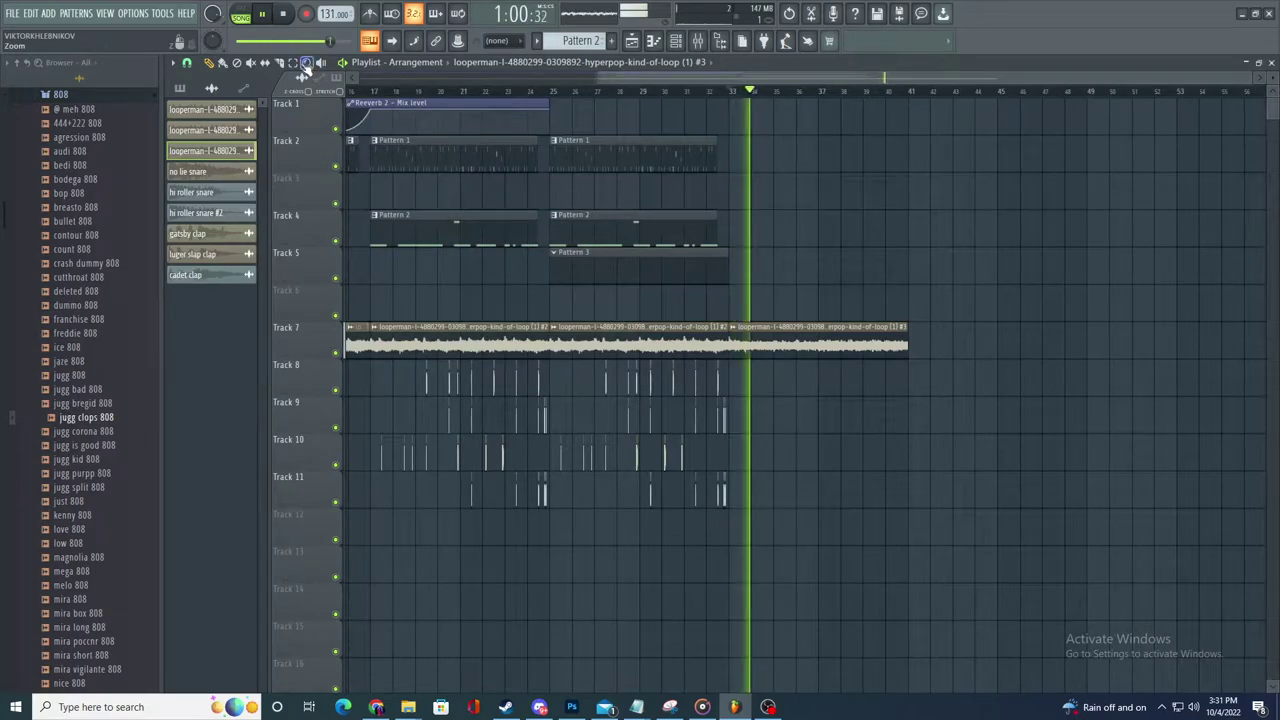
pyautogui.press('space')
pyautogui.moveTo(726, 145); pyautogui.dragTo(383, 577)
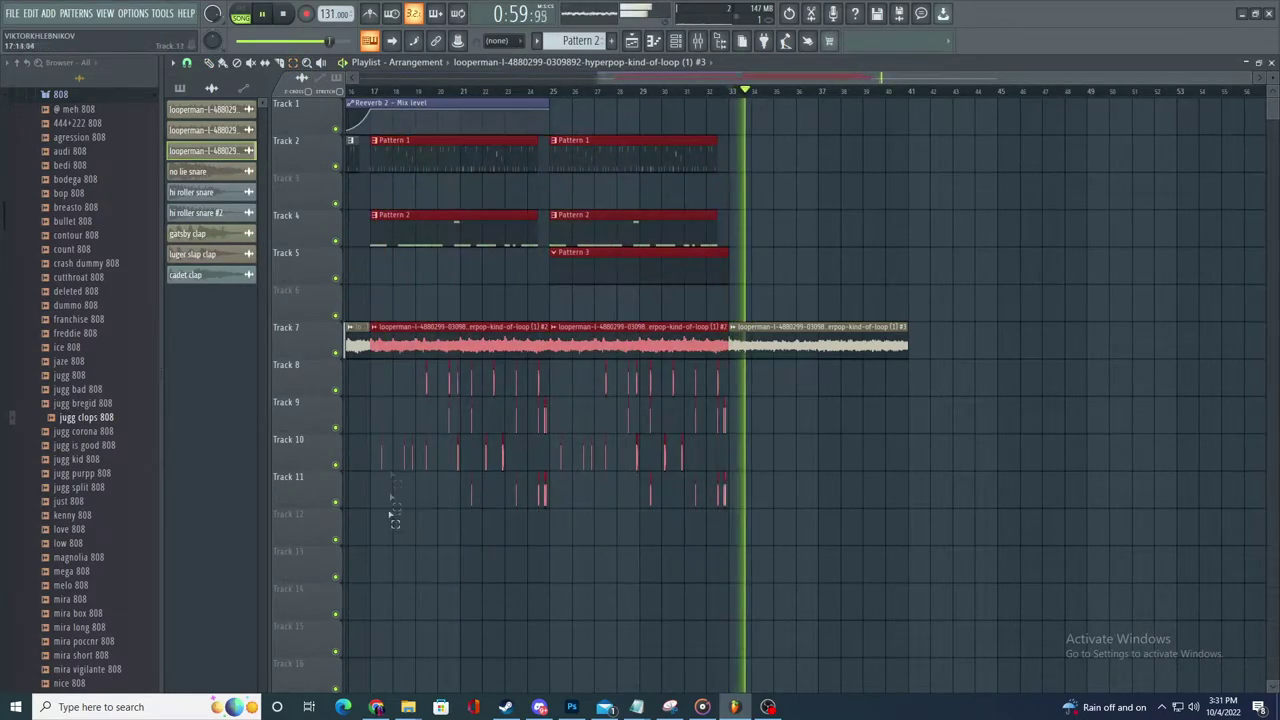
pyautogui.press('space')
pyautogui.moveTo(370, 160); pyautogui.dragTo(730, 540)
pyautogui.moveTo(403, 160)
pyautogui.keyDown('shift'); pyautogui.mouseDown()
pyautogui.moveTo(823, 152)
pyautogui.moveTo(630, 176)
pyautogui.mouseUp(); pyautogui.keyUp('shift')
pyautogui.scroll(4, 832, 152)
pyautogui.scroll(4, 625, 175)
pyautogui.moveTo(554, 166); pyautogui.dragTo(563, 164)
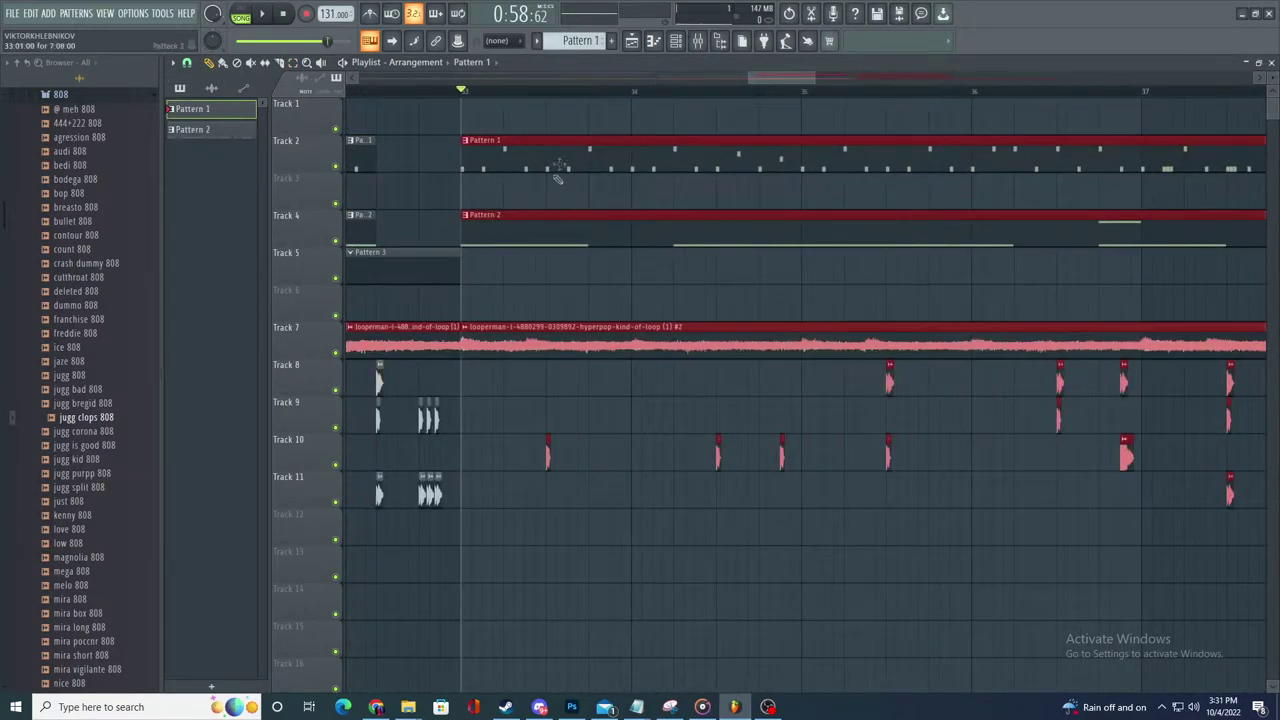
# - Delete the duplicated hyperpop loop clips at bars 33 and 41 on track 7
pyautogui.scroll(-4, 522, 195)
pyautogui.rightClick(540, 330)
pyautogui.scroll(-3, 650, 336)
pyautogui.rightClick(828, 353)
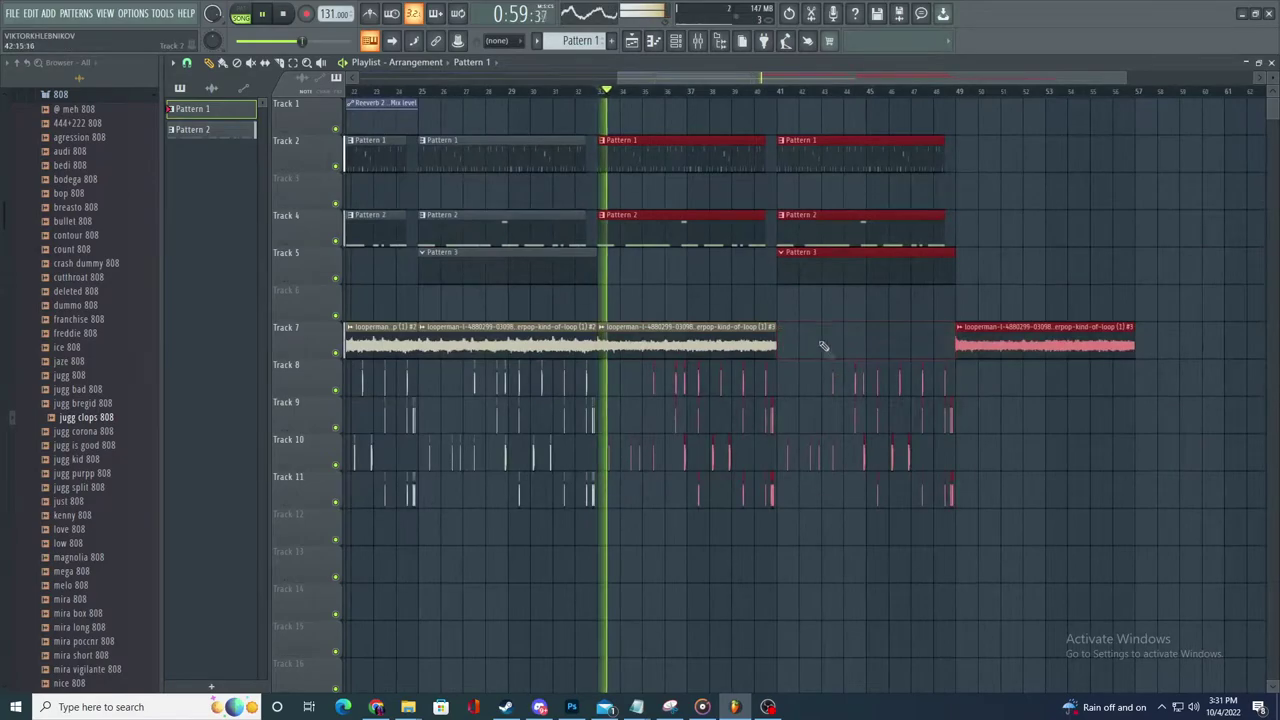
# - Undo the deletion of the hyperpop loop clip at bar 41 on track 7 and play the duplicated section
pyautogui.scroll(2, 810, 345)
pyautogui.hotkey('ctrl', 'z')
pyautogui.click(802, 299)
pyautogui.rightClick(820, 296)
pyautogui.scroll(-3, 722, 304)
pyautogui.scroll(5, 678, 306)
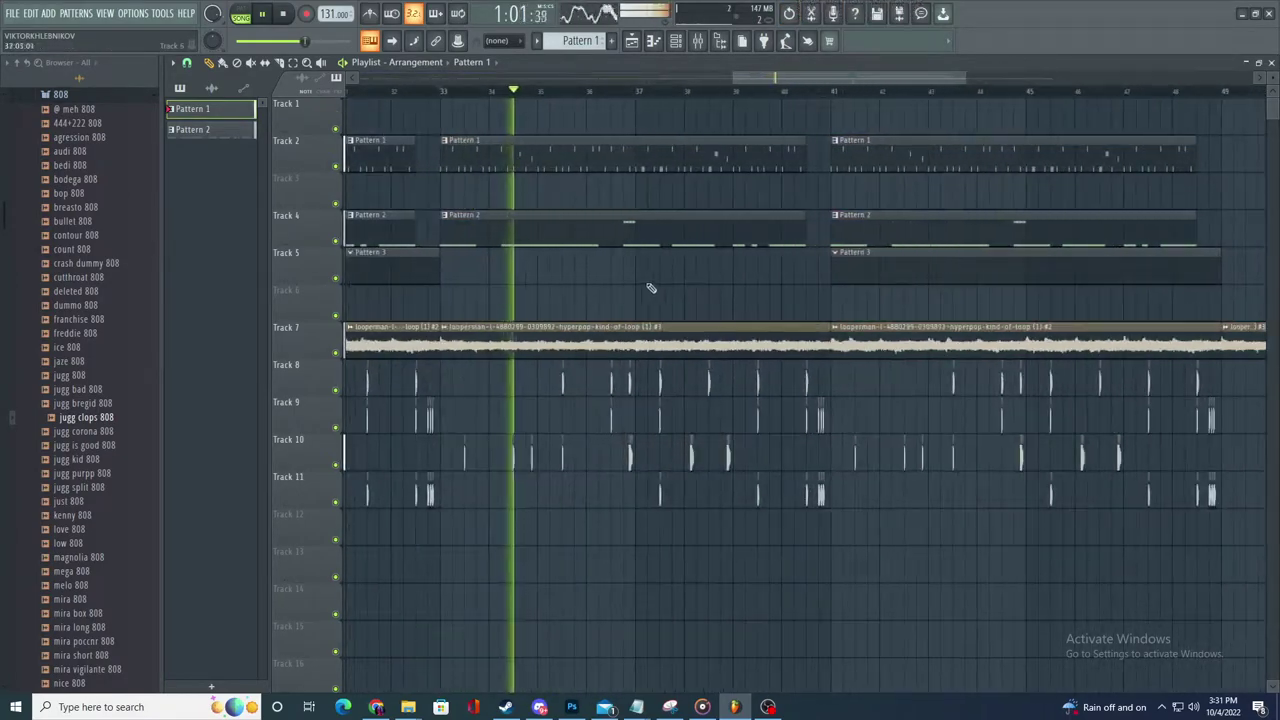
pyautogui.scroll(4, 552, 338)
pyautogui.scroll(-5, 562, 400)
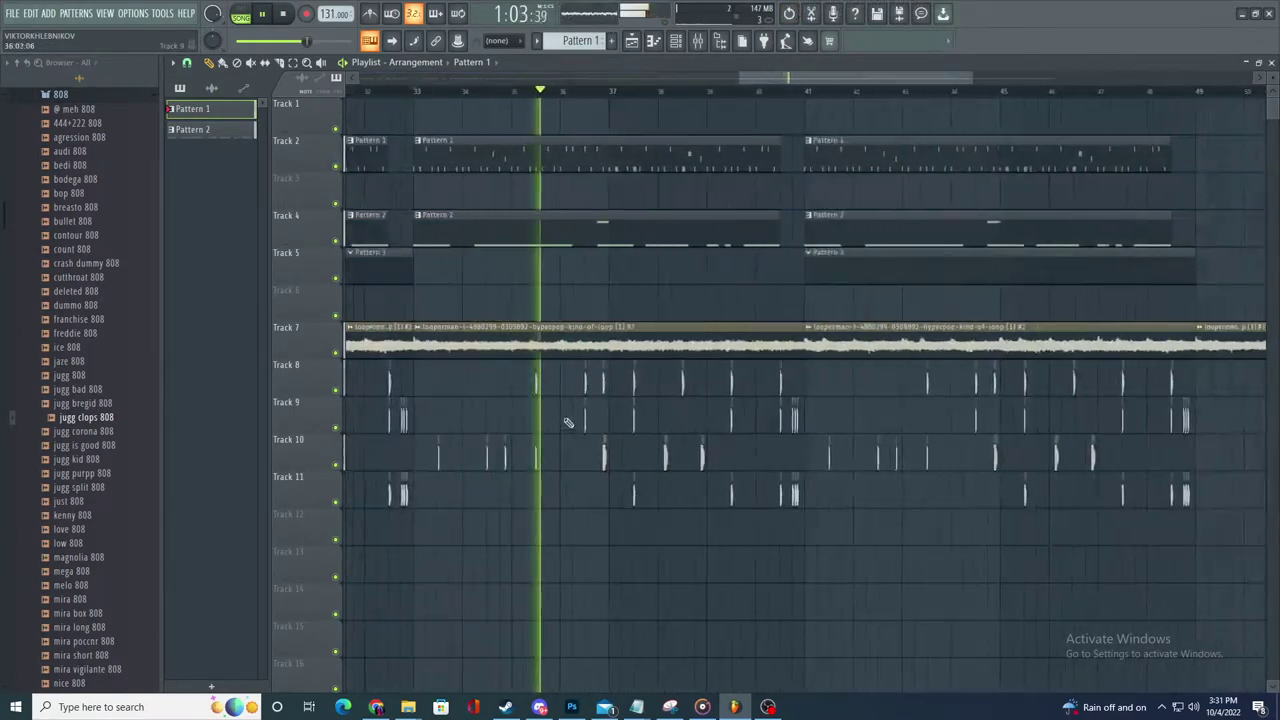
pyautogui.scroll(3, 560, 415)
pyautogui.scroll(4, 117, 262)
pyautogui.scroll(1, 116, 264)
# - Place the kek mira crash sample on track 13, halfway between bars 36 and 37, and start playback
pyautogui.click(76, 423)
pyautogui.press('space')
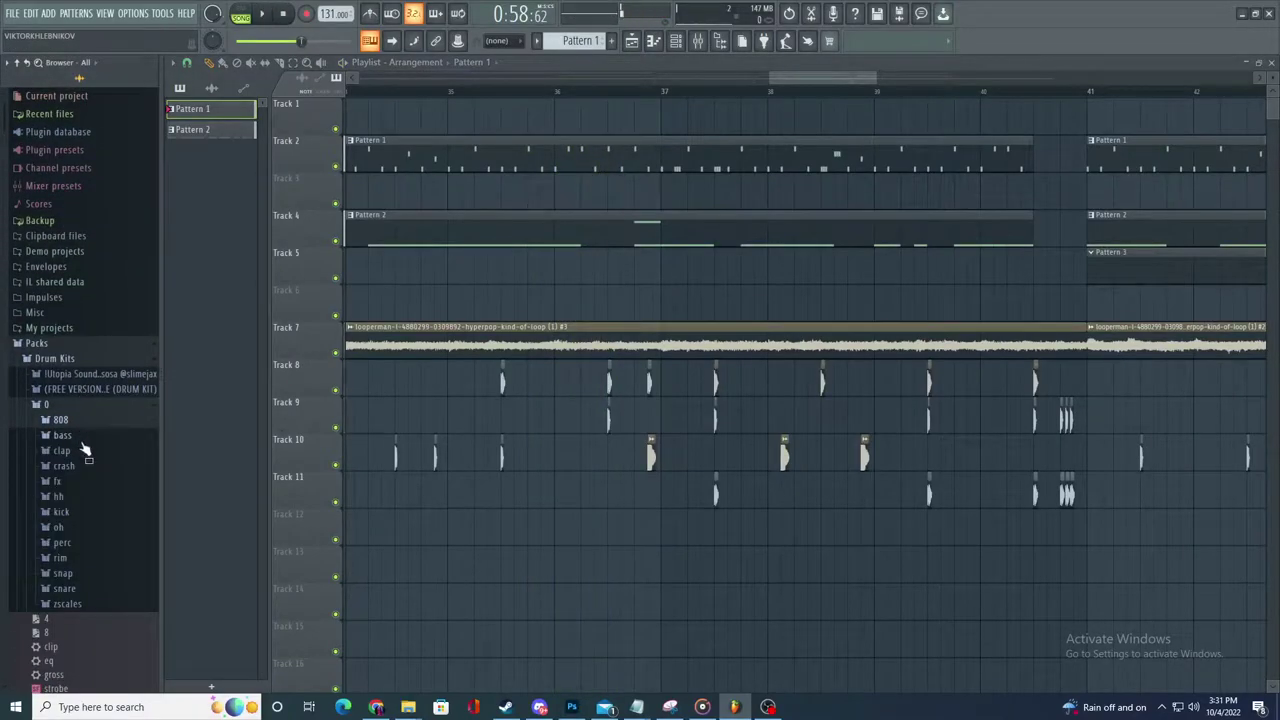
pyautogui.click(64, 466)
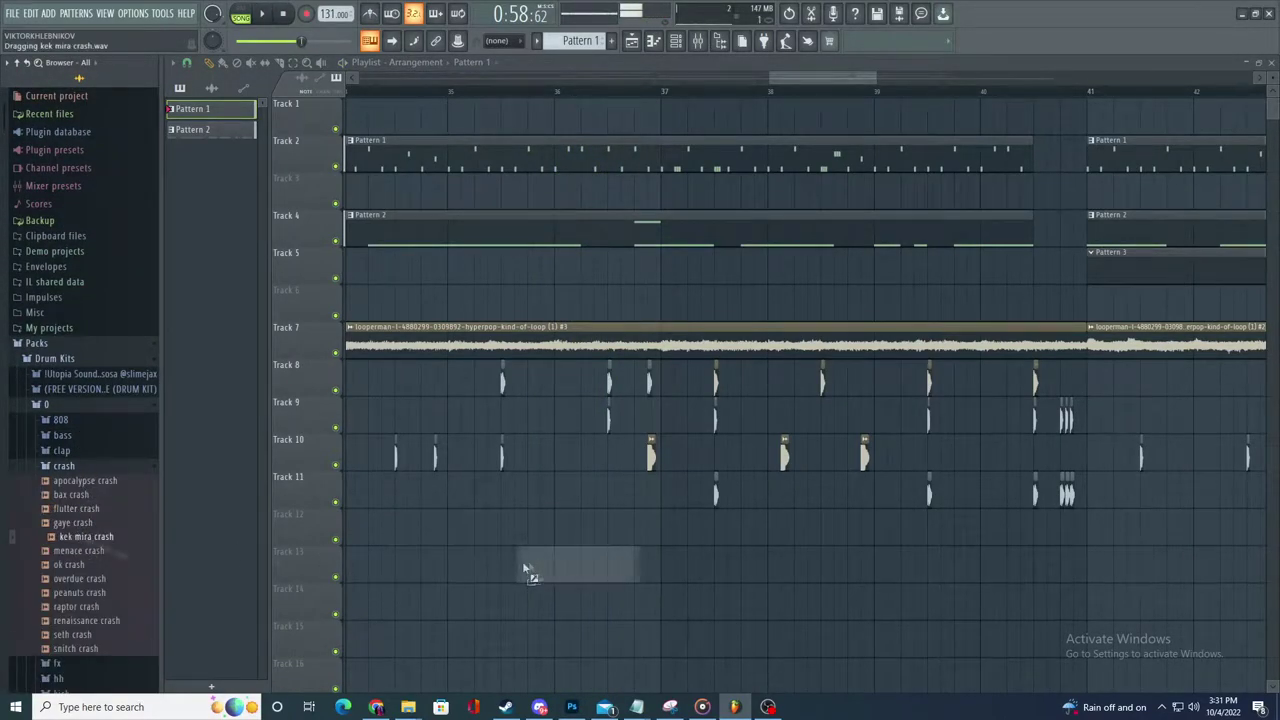
pyautogui.moveTo(522, 568); pyautogui.dragTo(641, 555)
pyautogui.press('space')
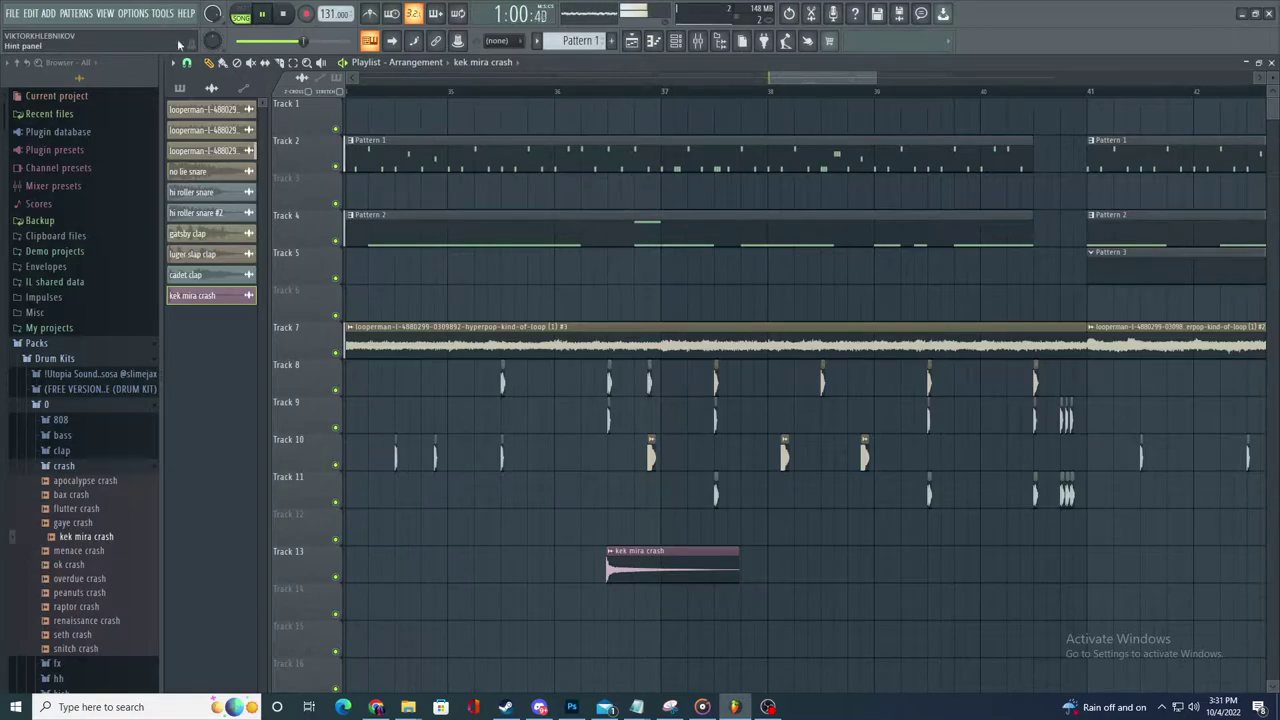
# - Undo the kek mira crash placement on track 13, restore it, and restart playback
pyautogui.click(173, 63)
pyautogui.click(187, 63)
pyautogui.click(200, 109)
pyautogui.click(212, 213)
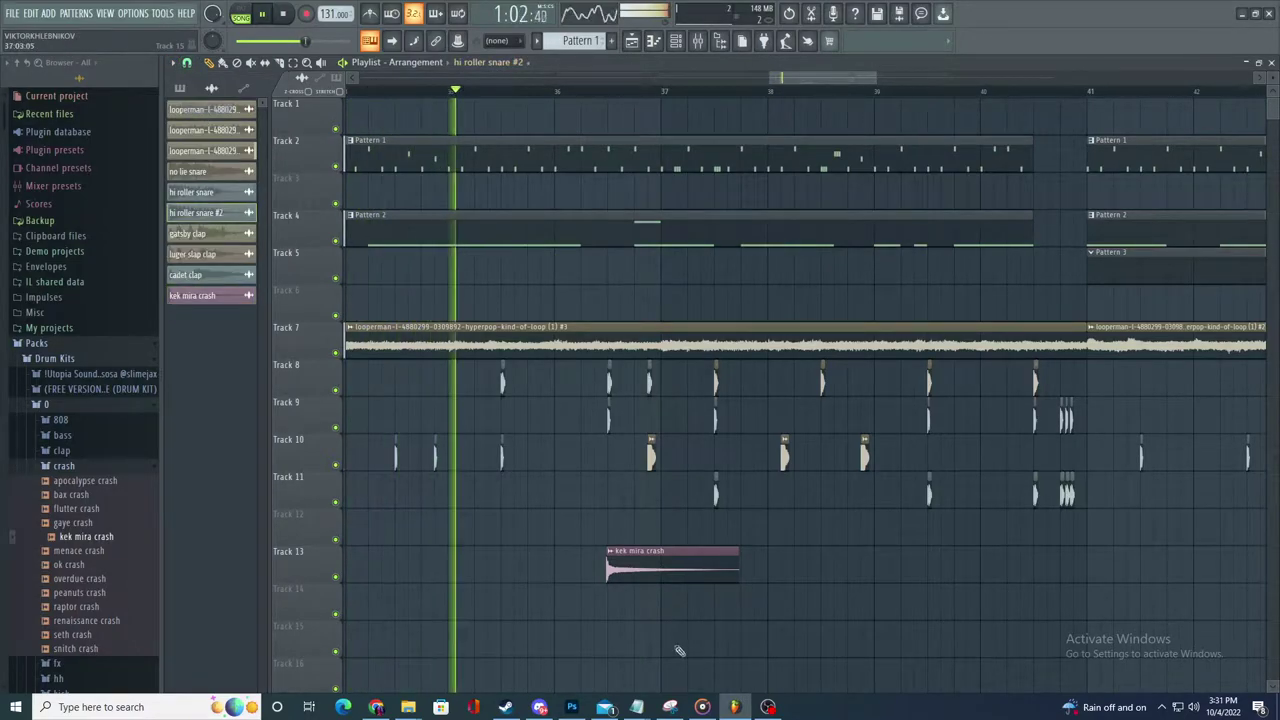
pyautogui.hotkey('ctrl', 'z')
pyautogui.scroll(3, 600, 563)
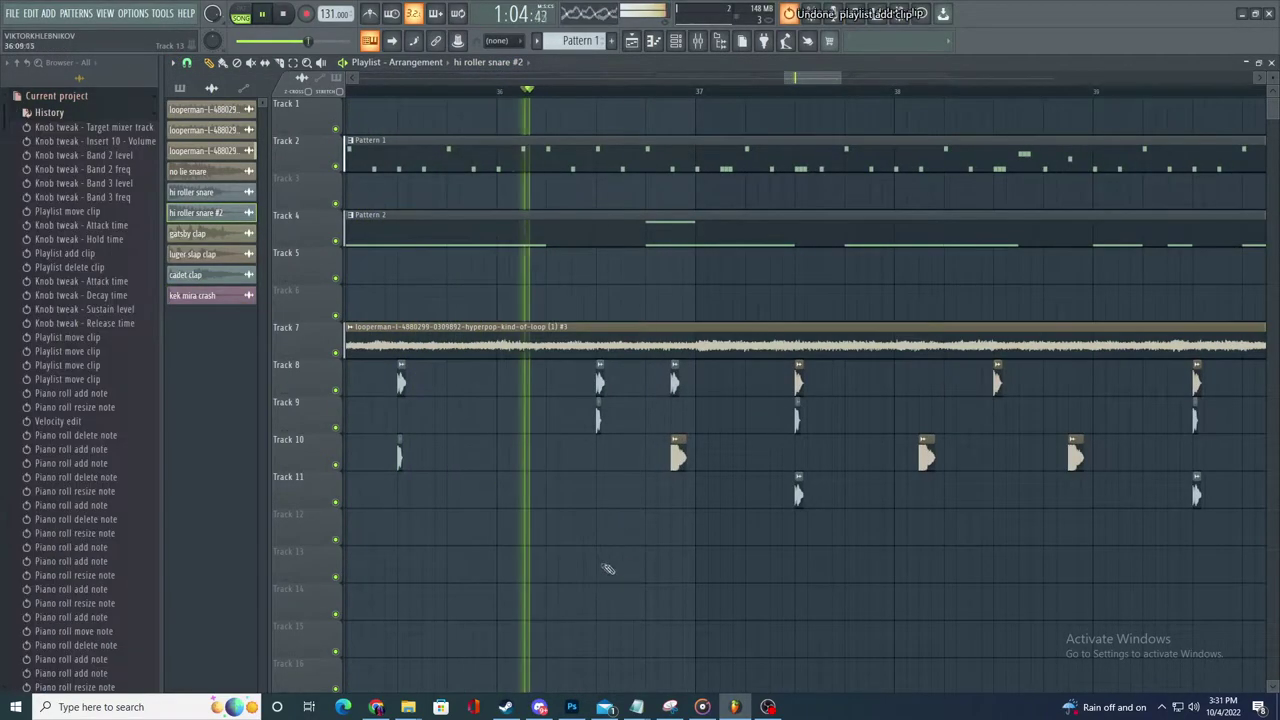
pyautogui.hotkey('ctrl', 'z')
pyautogui.press('space')
pyautogui.press('space')
# - Route the kek mira crash channel to a free mixer track
pyautogui.doubleClick(614, 566)
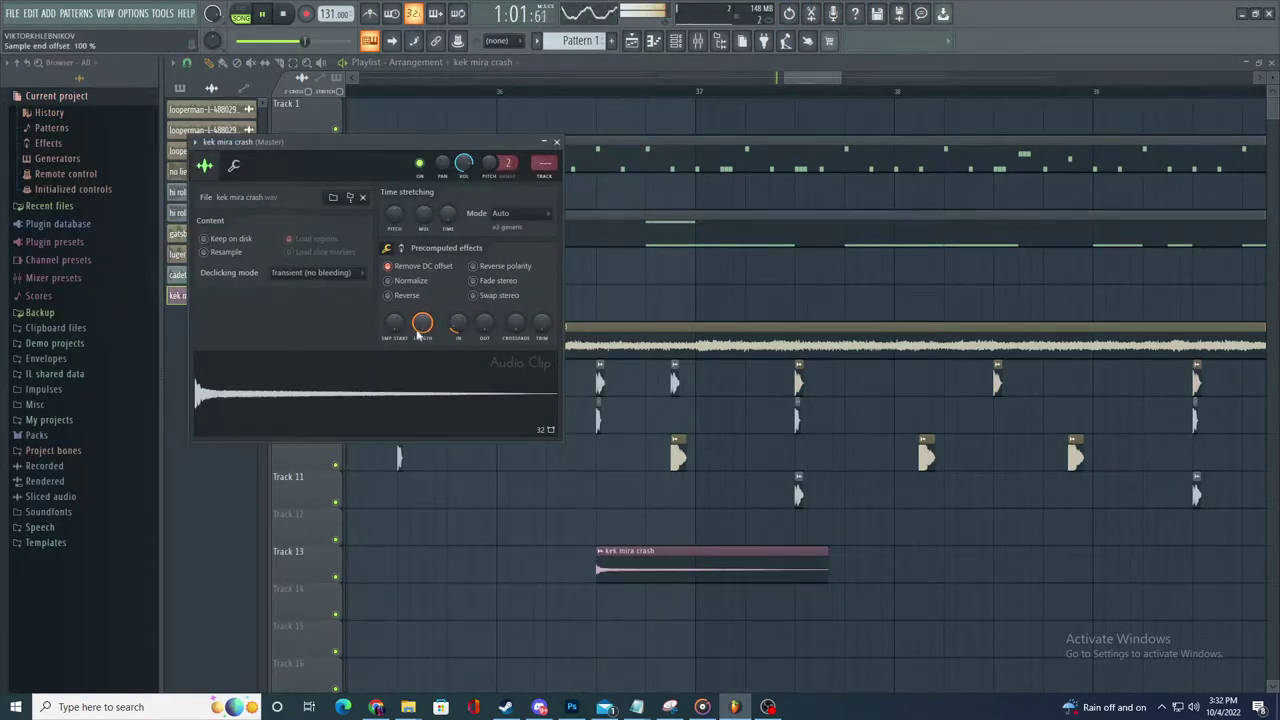
pyautogui.press('F9')
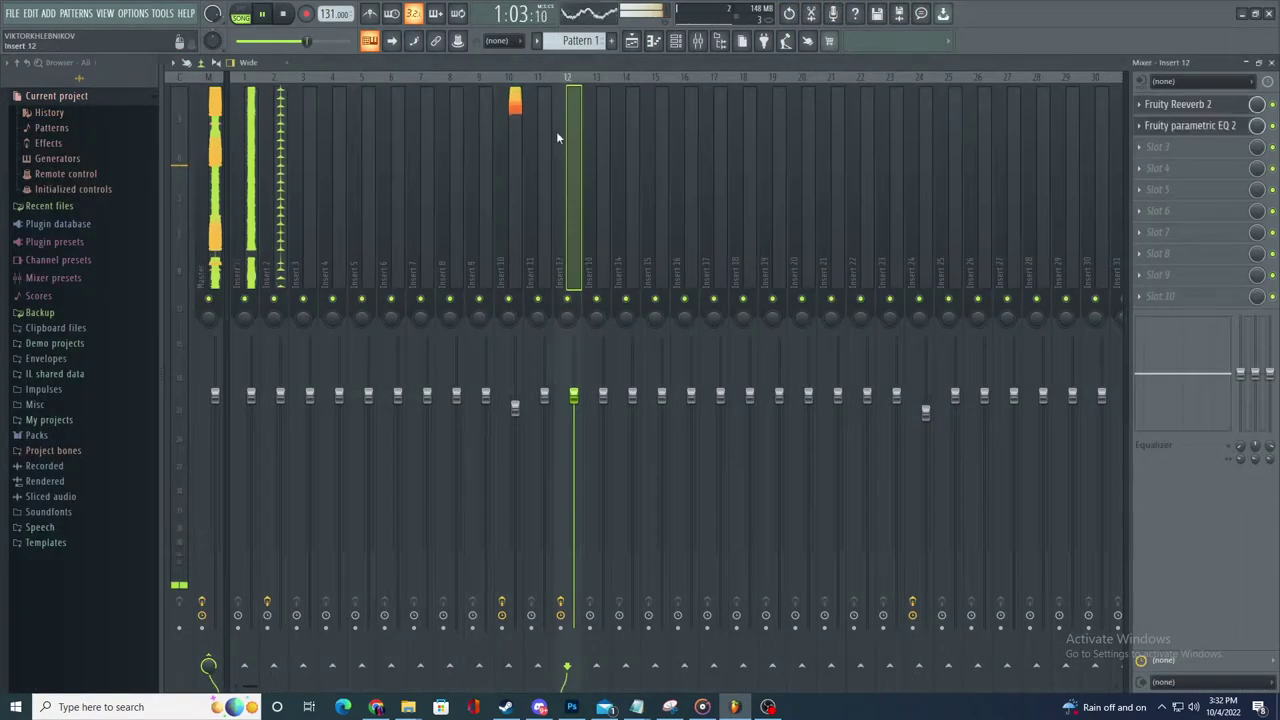
pyautogui.click(719, 41)
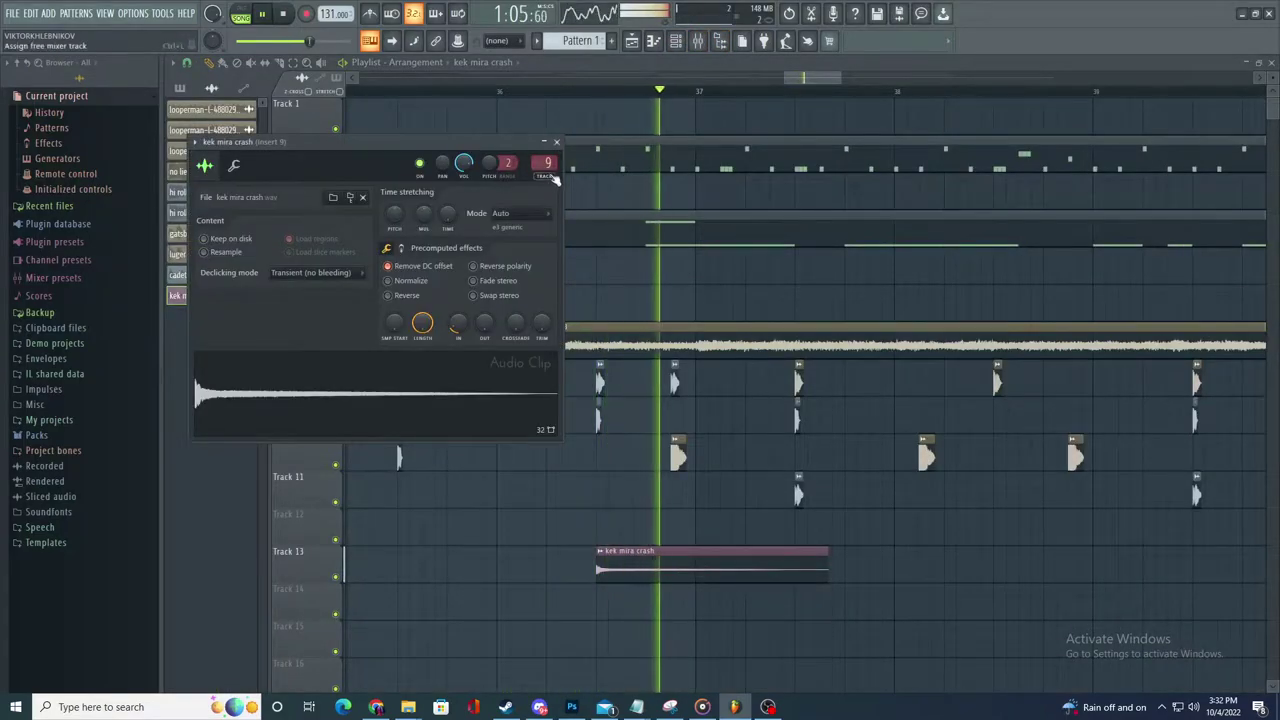
pyautogui.click(556, 177)
# - Add a parametric EQ to the second effect slot of the crash's mixer track and pull down its bands
pyautogui.click(1190, 126)
pyautogui.click(962, 464)
pyautogui.moveTo(250, 254); pyautogui.dragTo(378, 333)
pyautogui.moveTo(398, 254); pyautogui.dragTo(384, 333)
pyautogui.scroll(3, 384, 330)
pyautogui.click(632, 41)
# - Try layering a second kek mira crash clip on track 14 near bar 37 and play the result
pyautogui.scroll(-3, 789, 566)
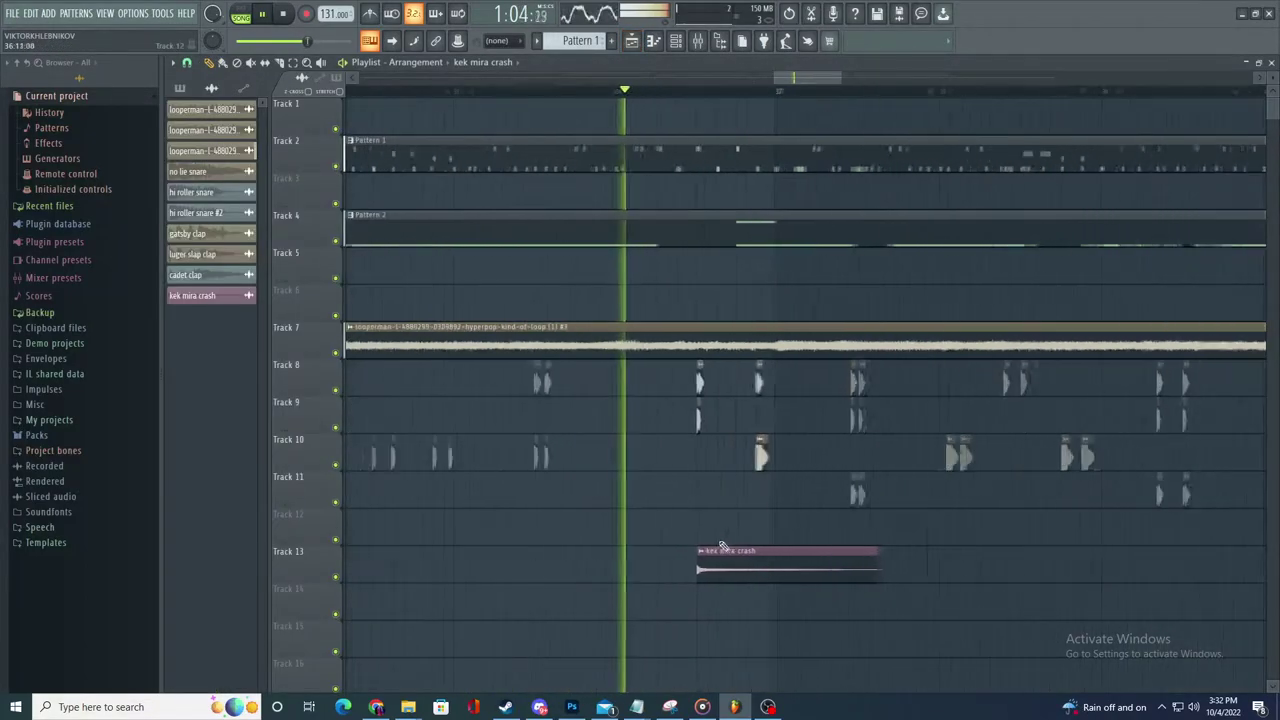
pyautogui.scroll(3, 851, 603)
pyautogui.click(735, 599)
pyautogui.scroll(-2, 740, 599)
pyautogui.scroll(-2, 965, 580)
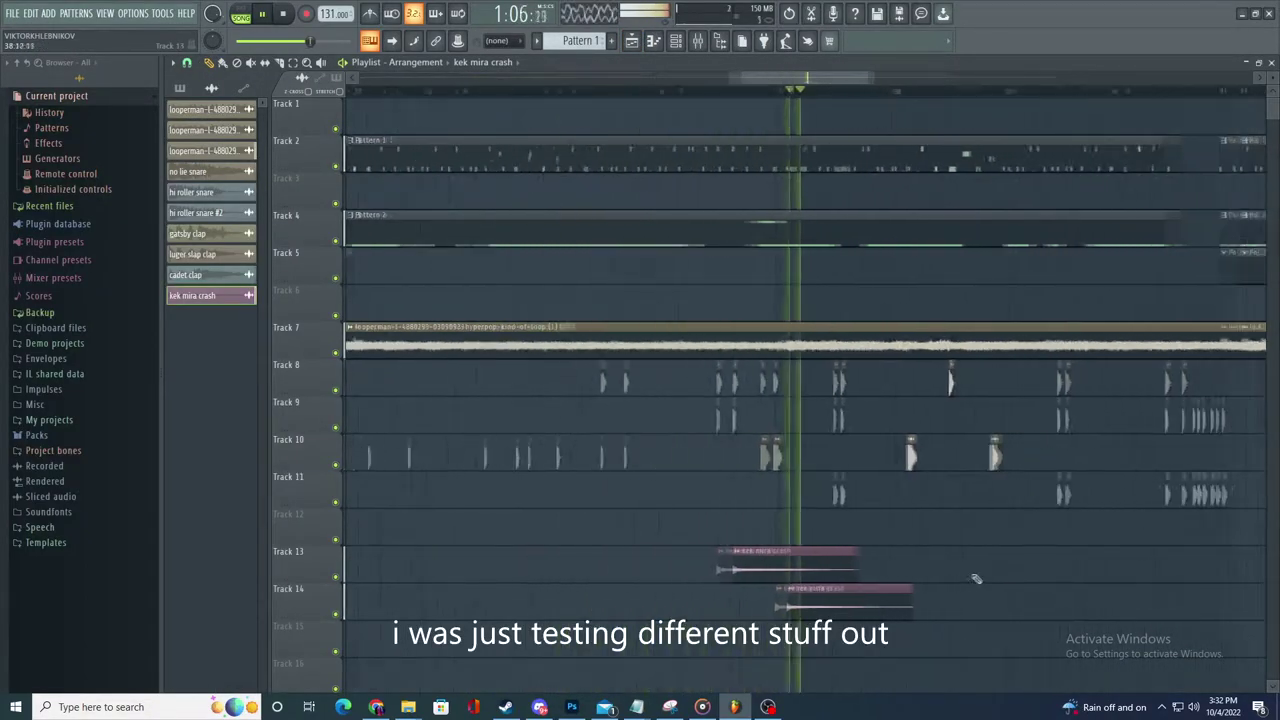
pyautogui.scroll(3, 973, 581)
pyautogui.scroll(-2, 990, 581)
pyautogui.press('space')
pyautogui.press('space')
pyautogui.scroll(4, 914, 590)
pyautogui.rightClick(671, 595)
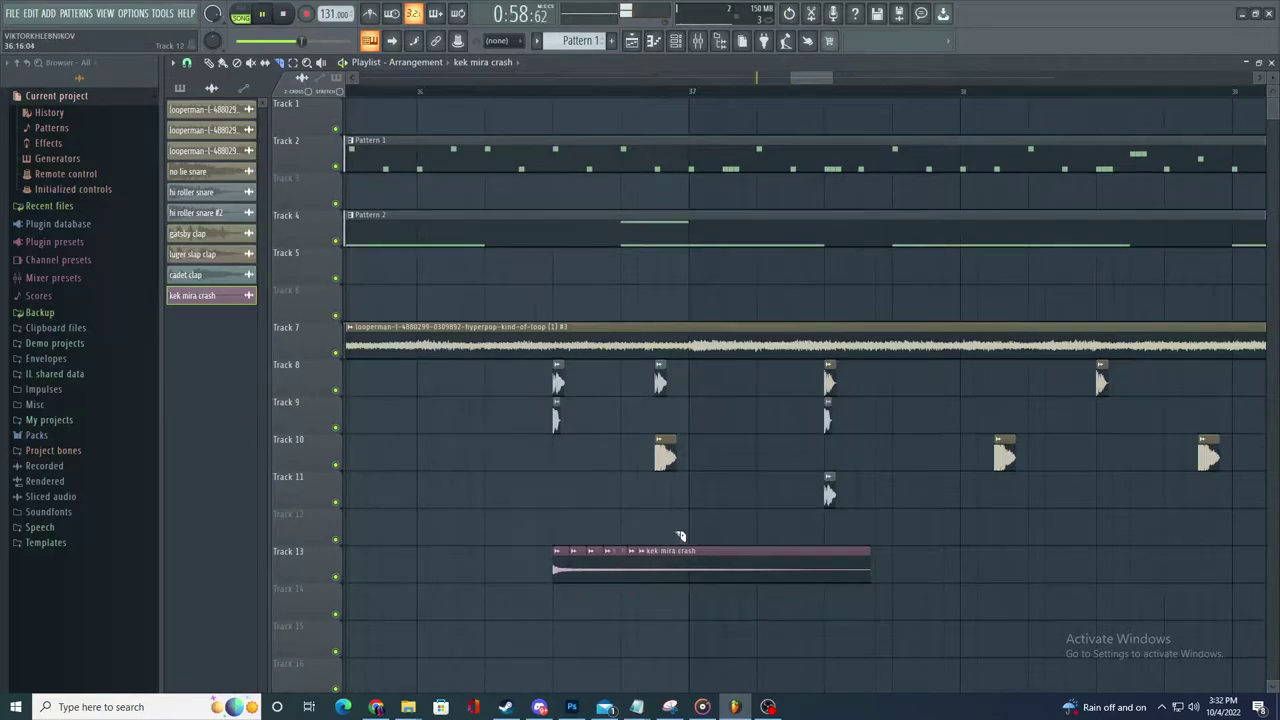
# - Slice the crash clip on track 13 into short pieces before bar 37 and delete every second slice
pyautogui.moveTo(620, 537); pyautogui.dragTo(645, 598)
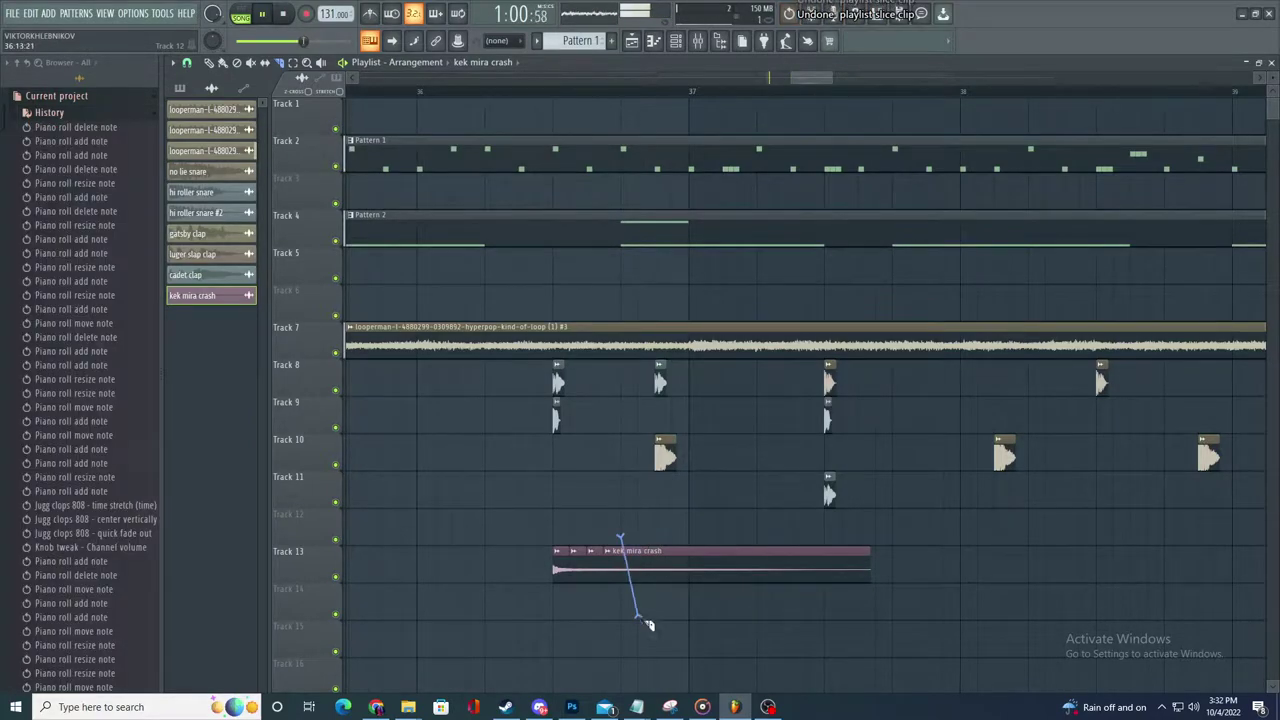
pyautogui.moveTo(659, 543); pyautogui.dragTo(676, 606)
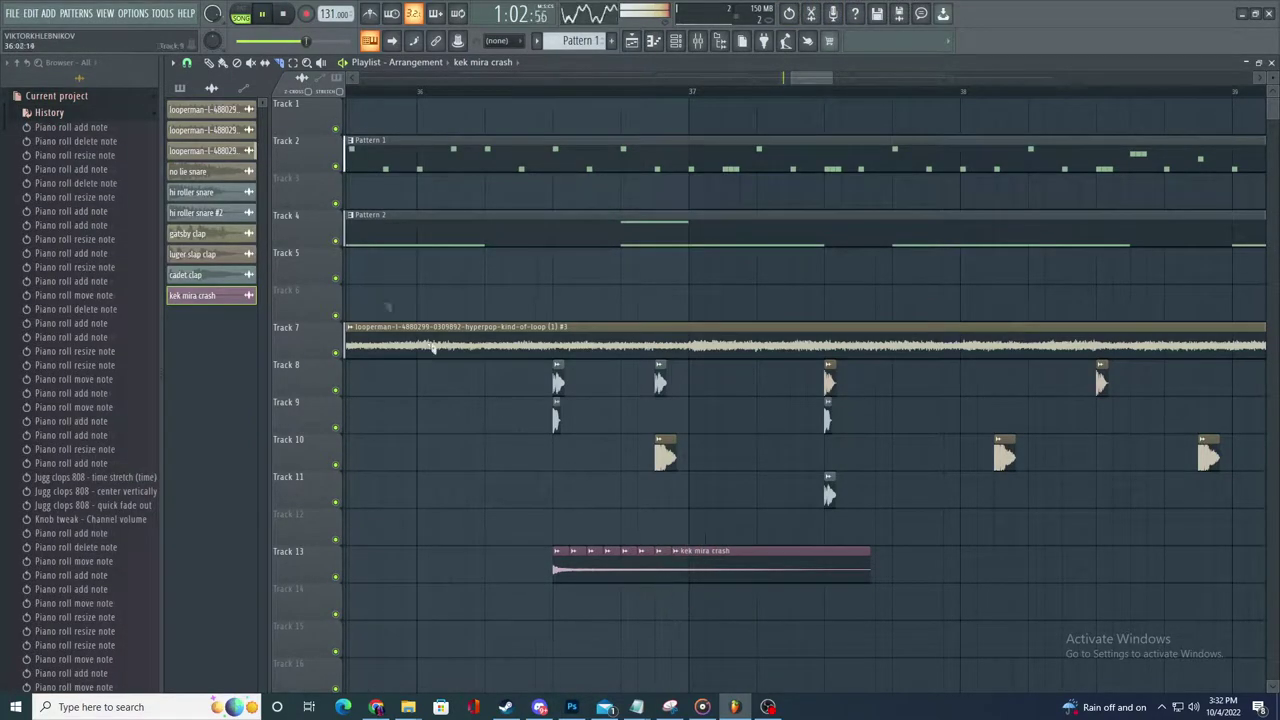
pyautogui.rightClick(582, 569)
pyautogui.rightClick(612, 573)
pyautogui.rightClick(646, 569)
pyautogui.rightClick(678, 568)
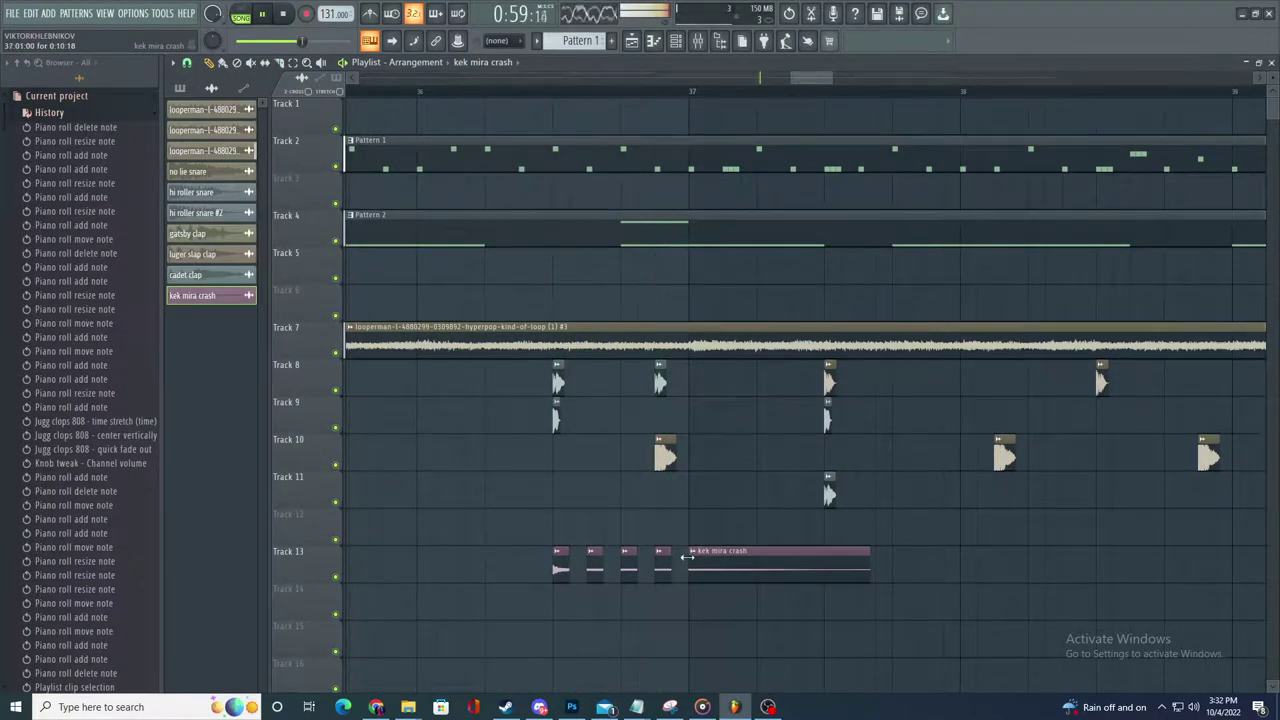
pyautogui.moveTo(688, 557); pyautogui.dragTo(714, 511)
pyautogui.rightClick(776, 530)
pyautogui.scroll(-4, 870, 498)
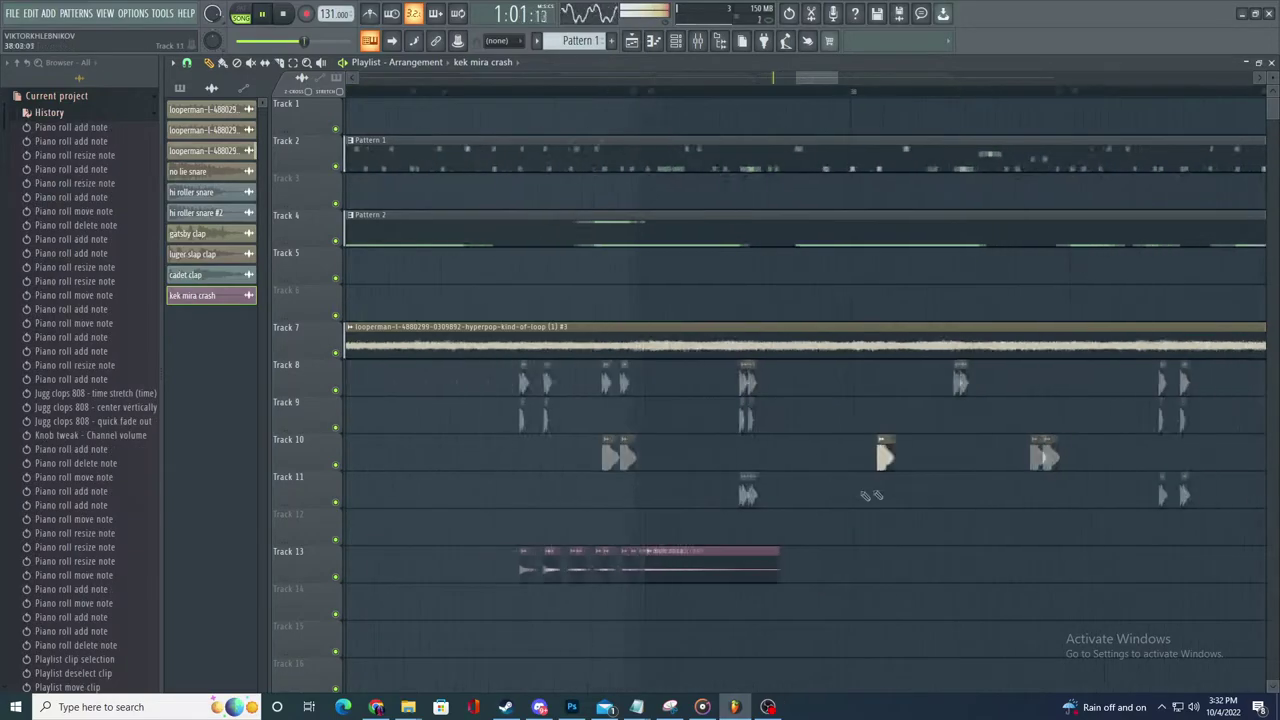
pyautogui.scroll(-2, 700, 445)
pyautogui.scroll(4, 688, 500)
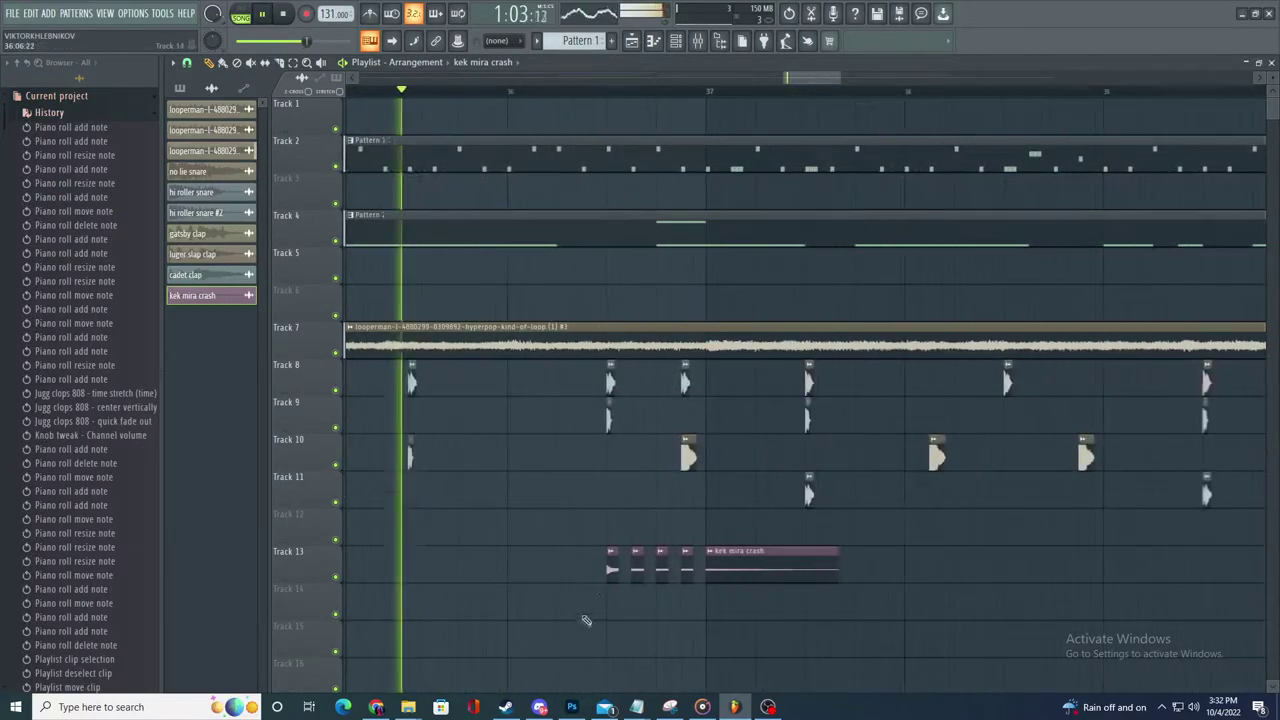
# - Check the channel settings of the kek mira crash during playback
pyautogui.doubleClick(611, 556)
pyautogui.moveTo(478, 167); pyautogui.dragTo(460, 197)
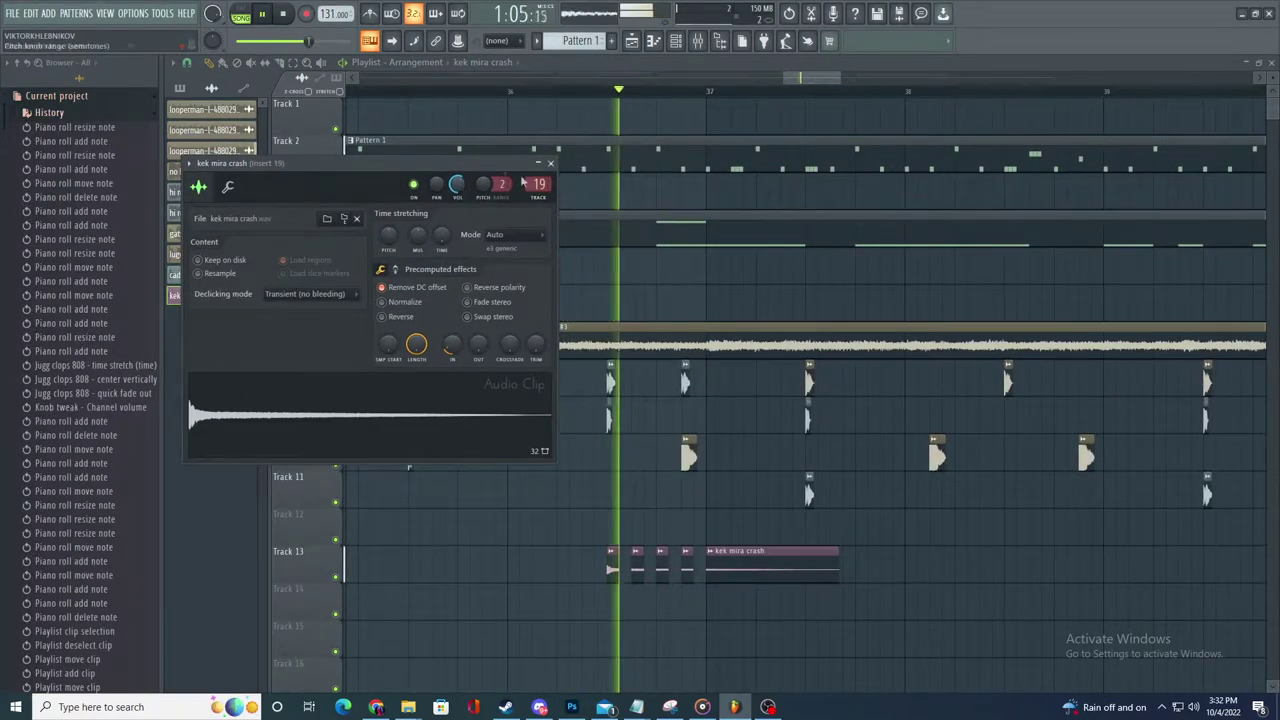
pyautogui.click(551, 161)
# - Place a copy of the bar 33 hyperpop loop clip on track 6 at bar 41
pyautogui.scroll(-4, 940, 470)
pyautogui.scroll(-4, 993, 472)
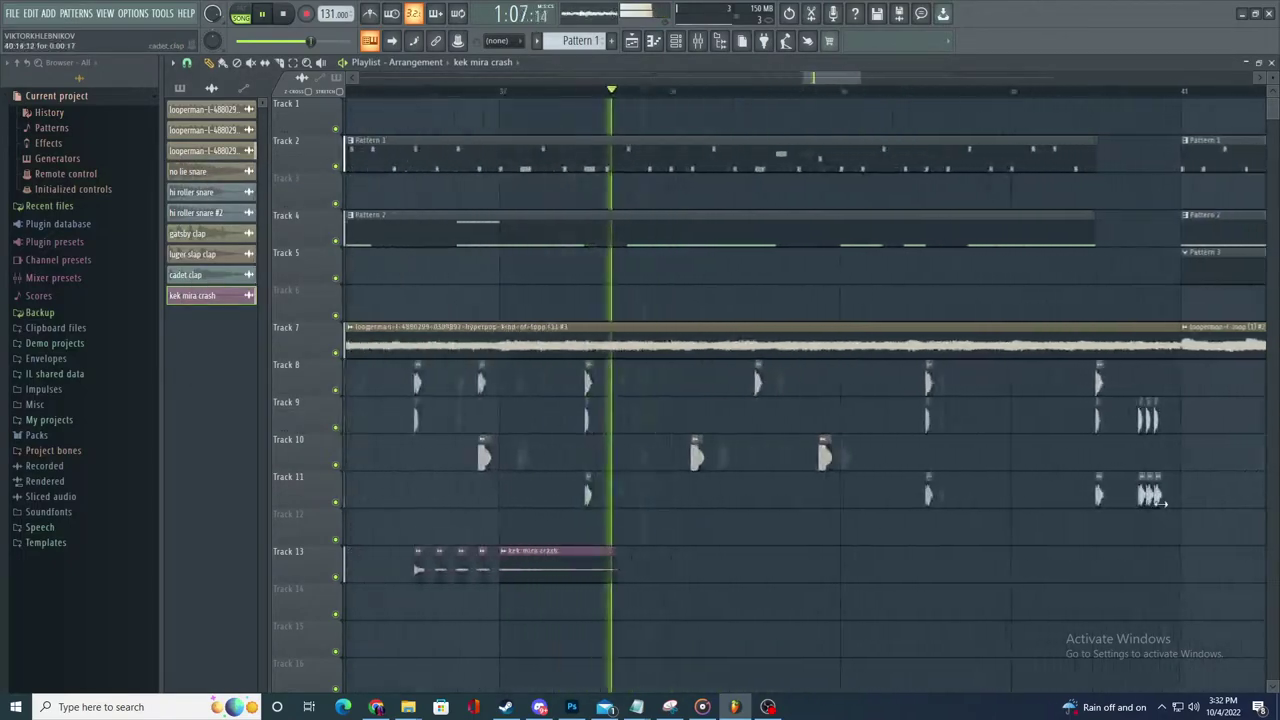
pyautogui.scroll(4, 1037, 571)
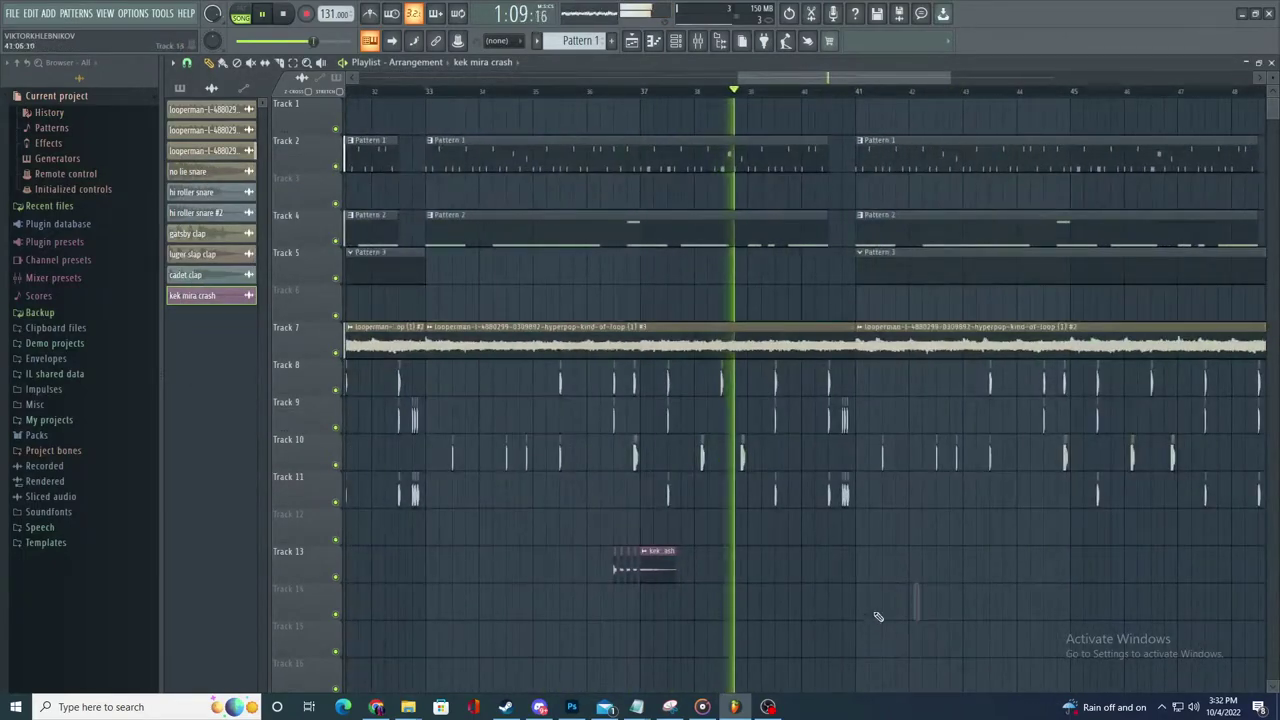
pyautogui.click(645, 334)
pyautogui.click(688, 303)
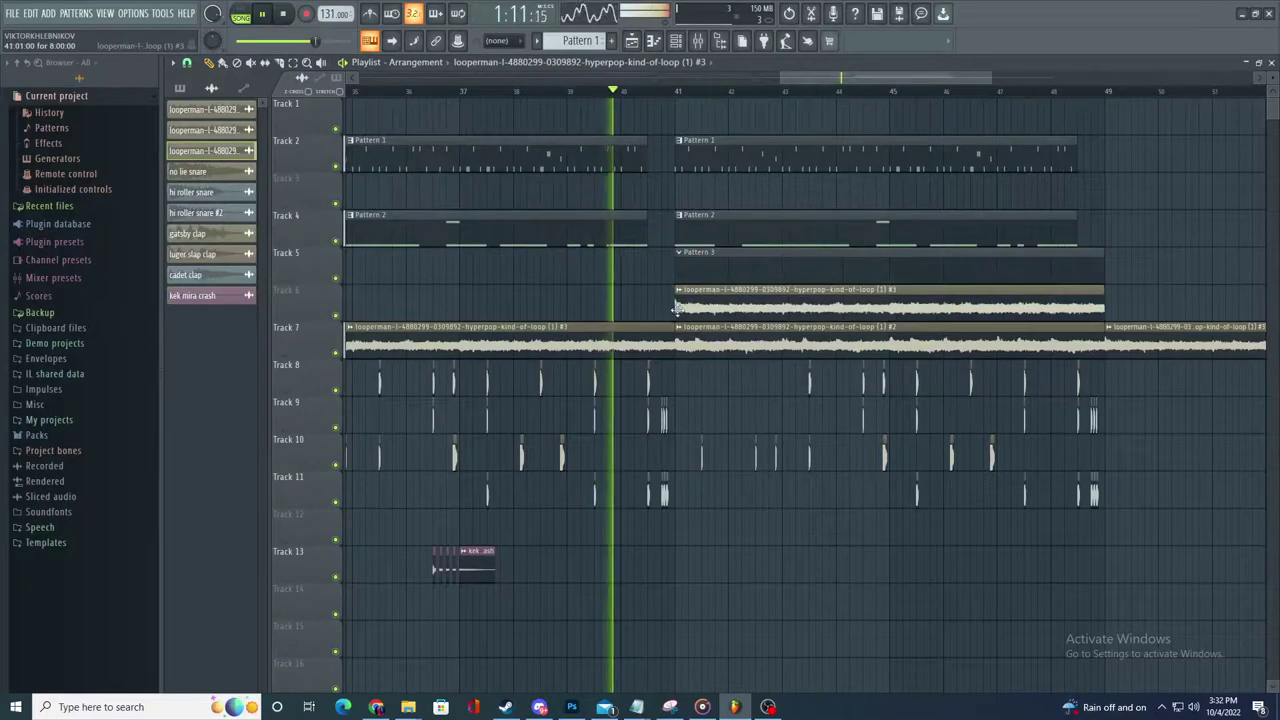
# - Load Fruity parametric EQ 2 on mixer insert 5 for the track 6 loop and reduce its lows and highs
pyautogui.doubleClick(690, 305)
pyautogui.press('space')
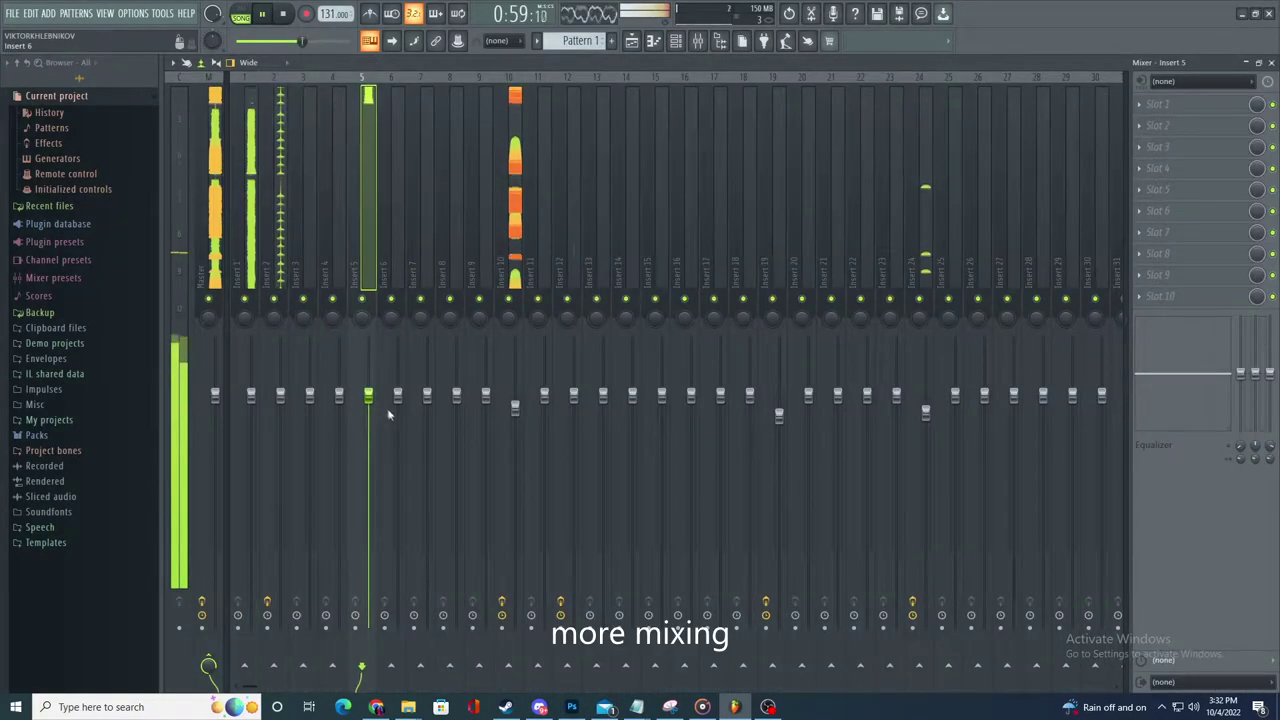
pyautogui.click(1179, 103)
pyautogui.click(953, 464)
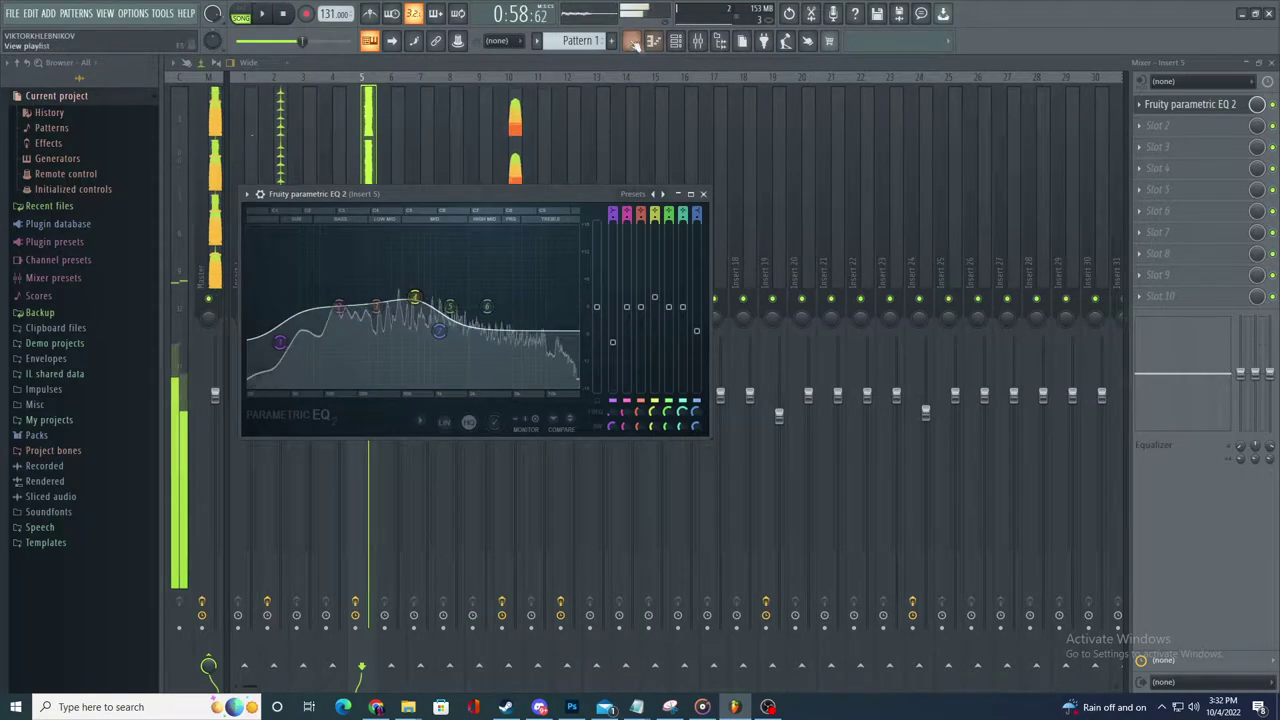
pyautogui.press('F5')
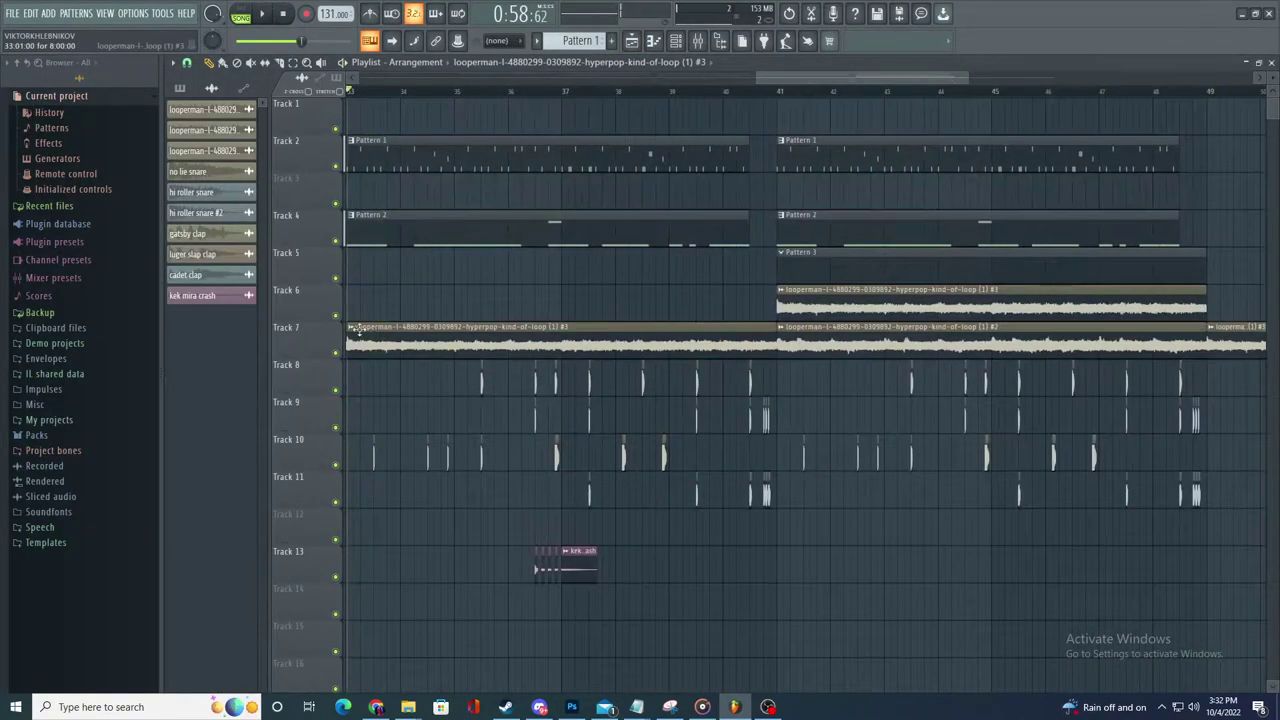
# - Make the hyperpop loop clip at bar 33 on track 7 unique and play the arrangement
pyautogui.click(352, 327)
pyautogui.click(395, 429)
pyautogui.moveTo(566, 179); pyautogui.dragTo(566, 215)
pyautogui.press('space')
pyautogui.click(631, 44)
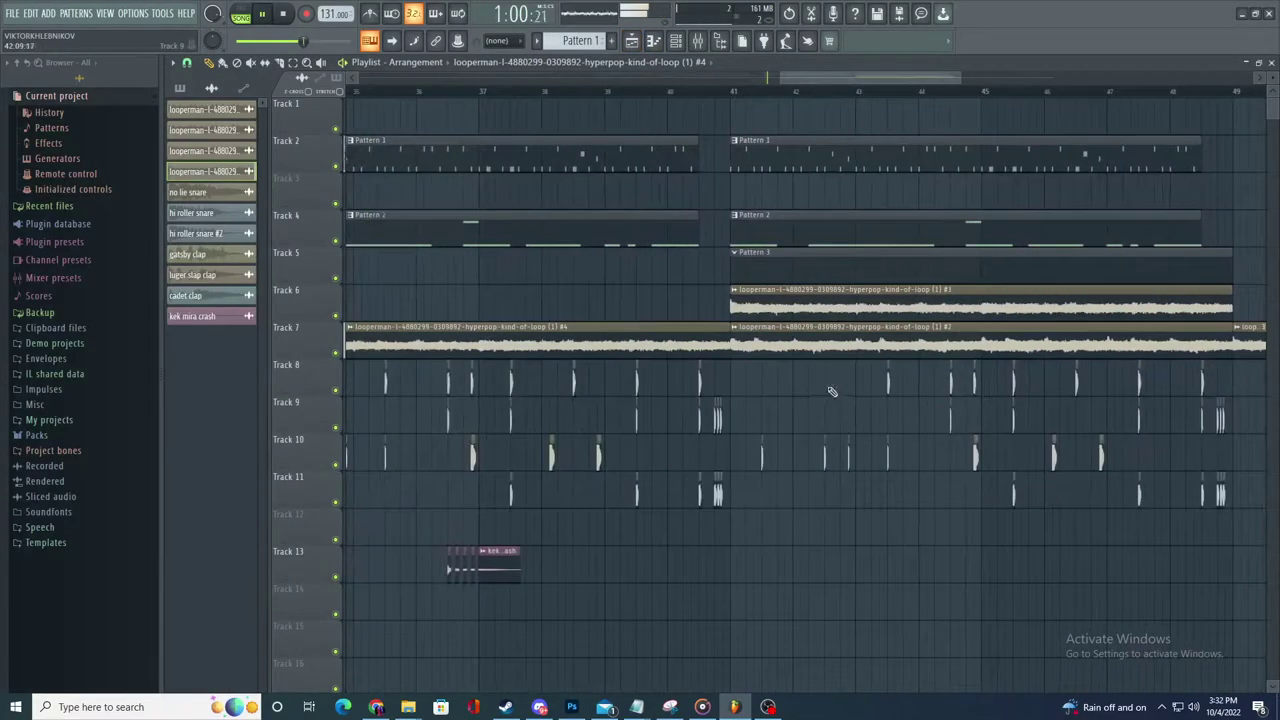
# - Deepen the EQ cuts on insert 5 for the track 6 loop, setting the high shelf to about -7.6 dB at 985 Hz
pyautogui.doubleClick(818, 304)
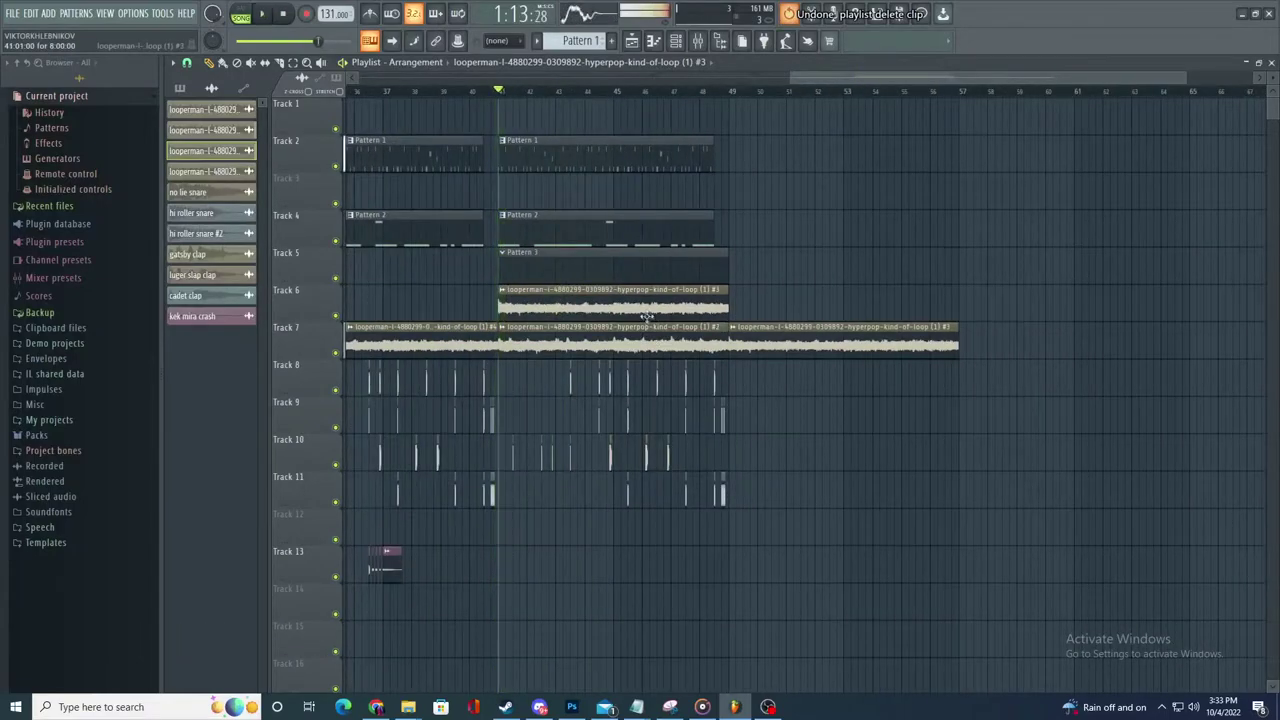
pyautogui.doubleClick(570, 300)
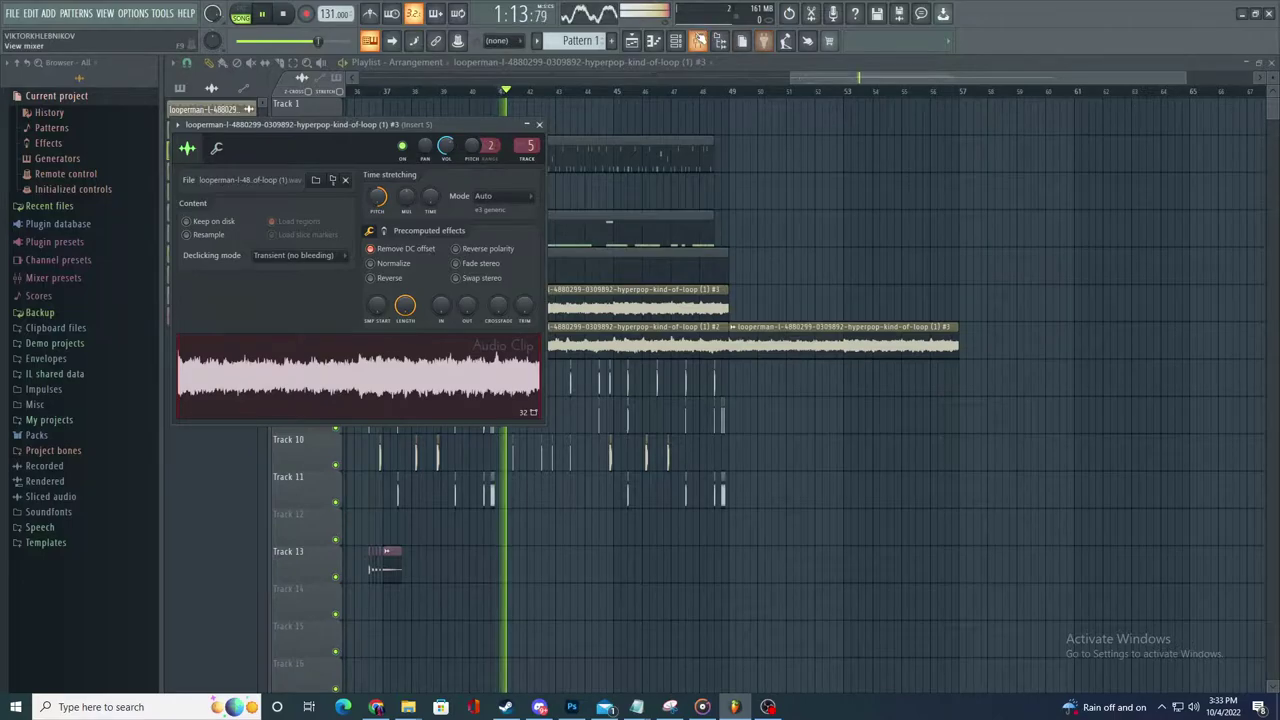
pyautogui.click(698, 40)
pyautogui.click(1150, 108)
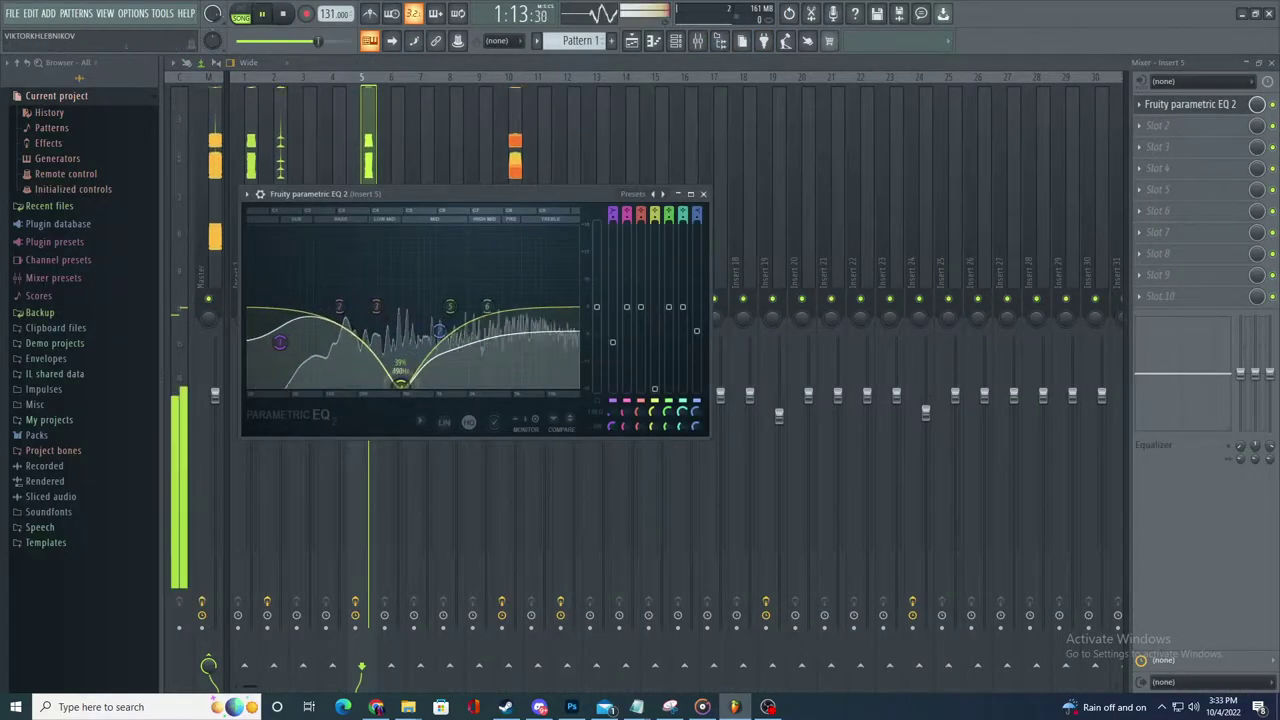
pyautogui.moveTo(520, 384); pyautogui.dragTo(577, 385)
pyautogui.moveTo(439, 330); pyautogui.dragTo(434, 340)
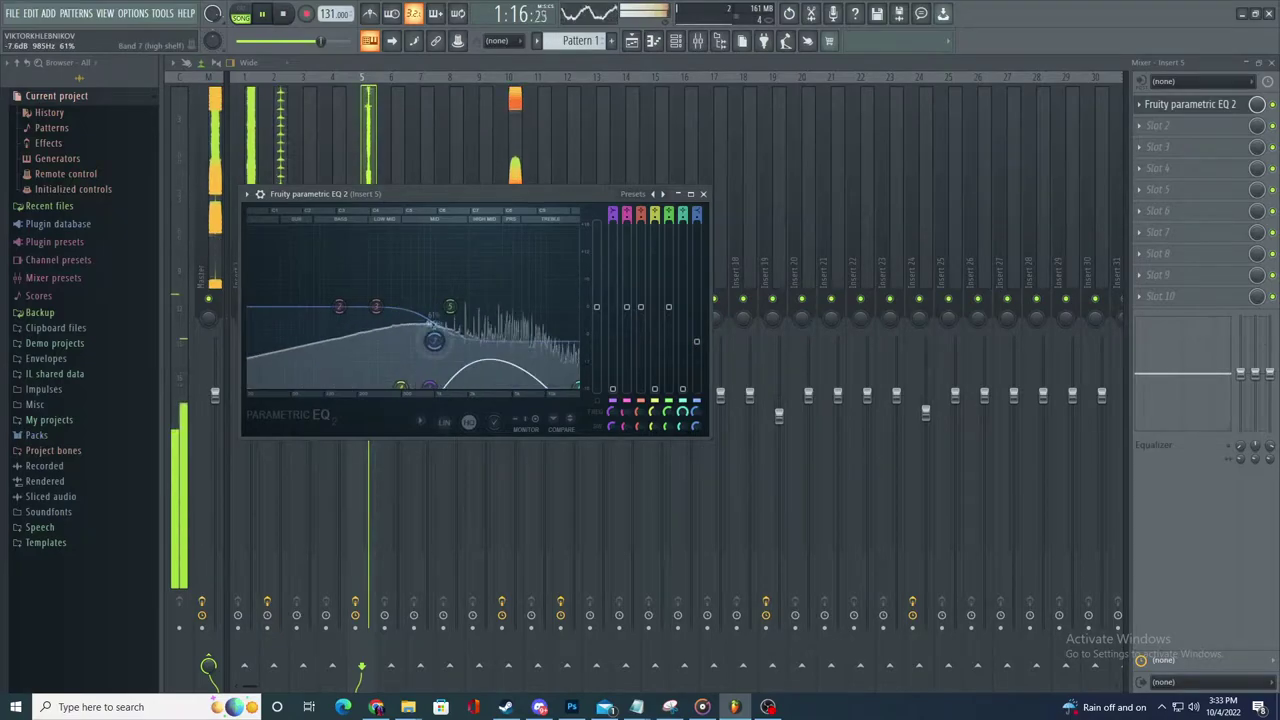
pyautogui.press('F5')
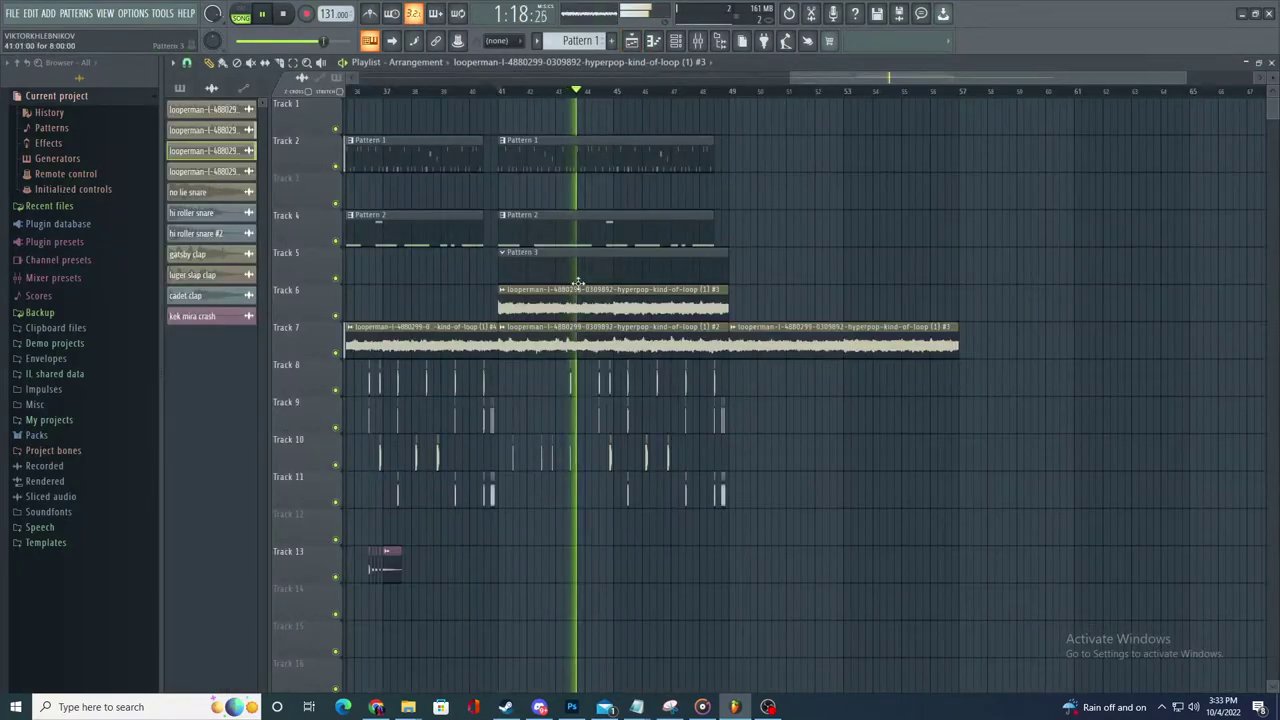
# - Cut a gap about a quarter bar long in the track 7 loop clip at bar 45
pyautogui.scroll(3, 652, 345)
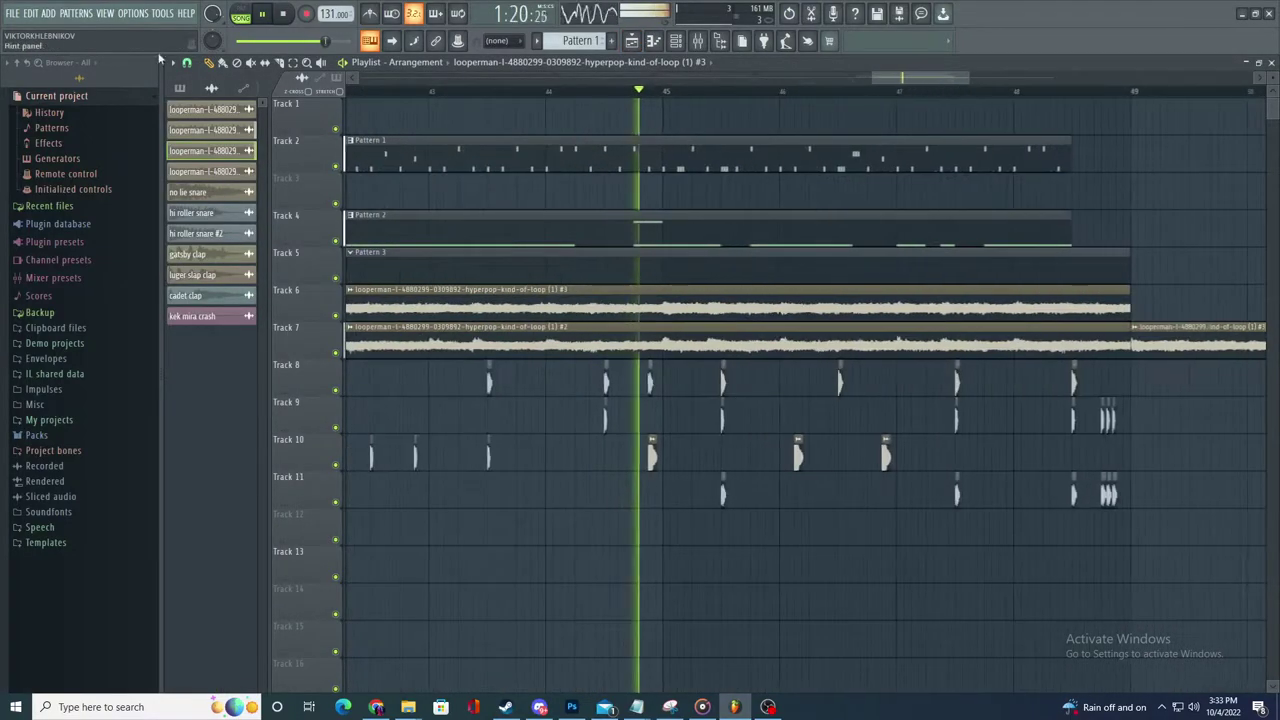
pyautogui.press('space')
pyautogui.press('space')
pyautogui.click(676, 332)
pyautogui.scroll(2, 690, 332)
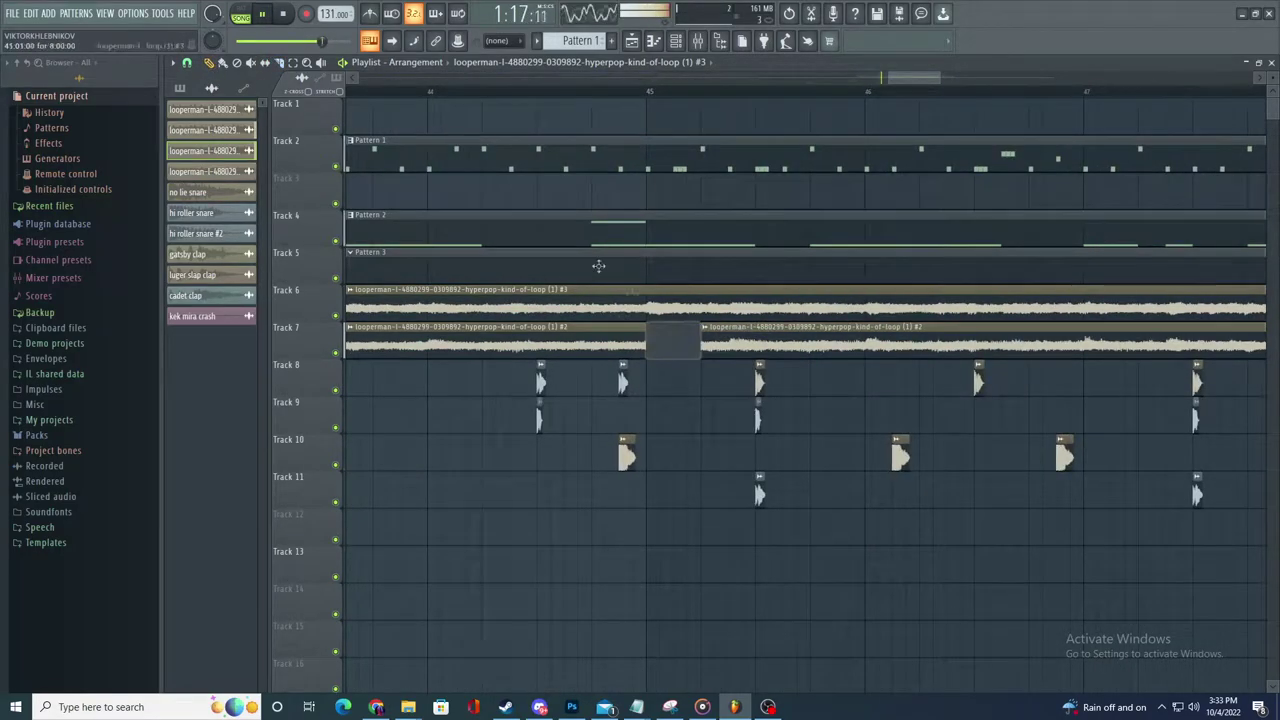
pyautogui.scroll(2, 697, 363)
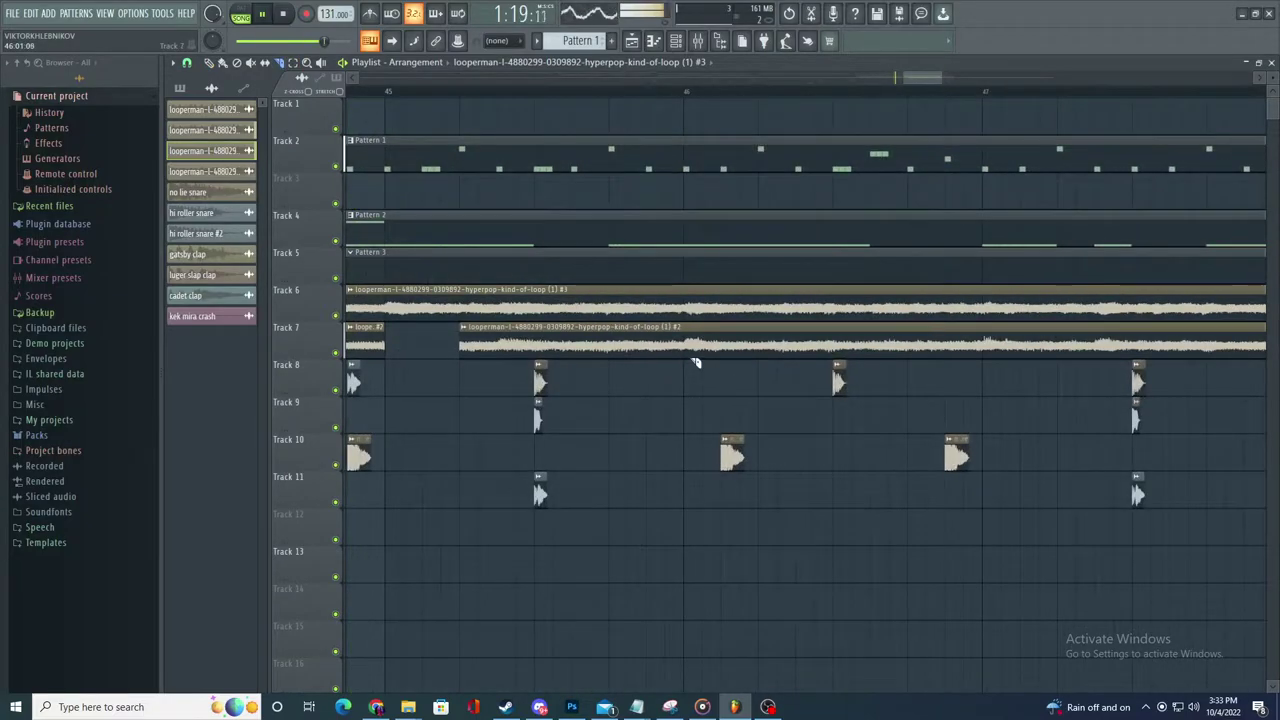
# - Slice the track 7 loop near the end of bar 45 and the track 6 loop at both ends of the bar 45 gap
pyautogui.moveTo(660, 375); pyautogui.dragTo(658, 379)
pyautogui.scroll(-2, 640, 370)
pyautogui.scroll(3, 760, 340)
pyautogui.scroll(-4, 454, 234)
pyautogui.press('space')
pyautogui.press('space')
pyautogui.scroll(4, 381, 229)
pyautogui.scroll(-1, 380, 229)
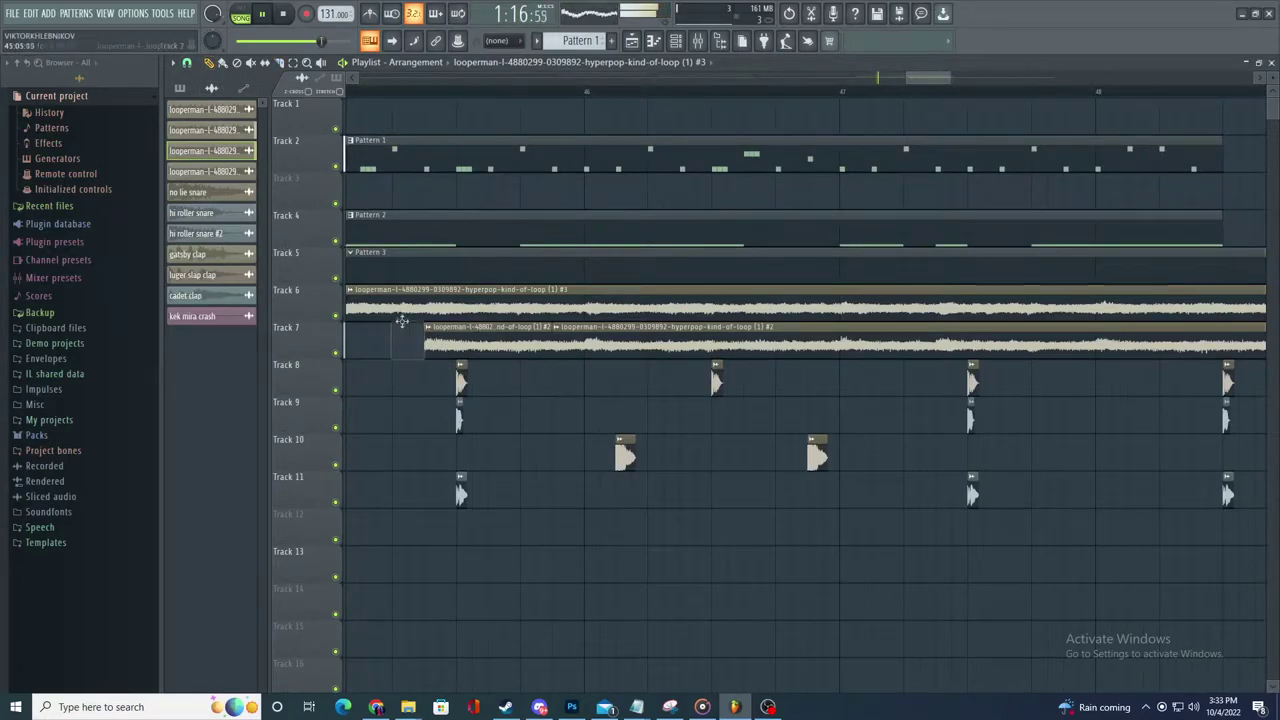
pyautogui.scroll(-2, 406, 312)
pyautogui.scroll(3, 365, 240)
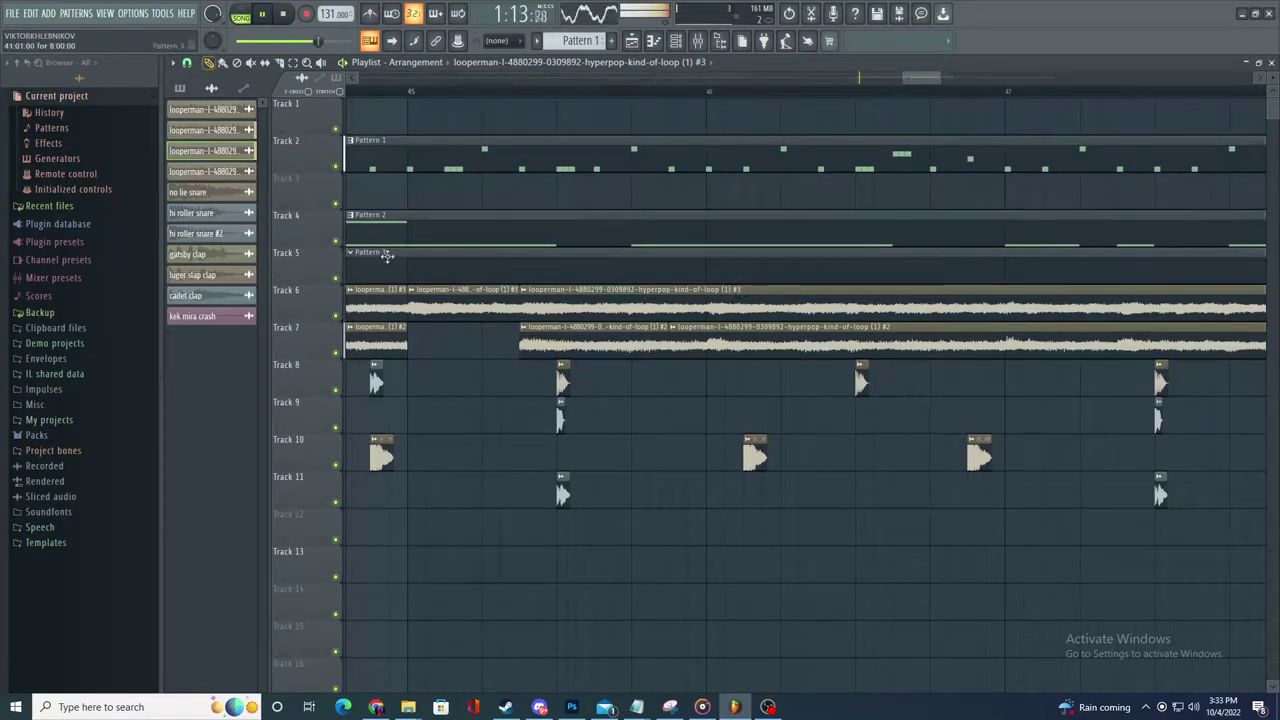
# - Make the sliced track 6 loop piece at the start of bar 45 unique
pyautogui.rightClick(411, 289)
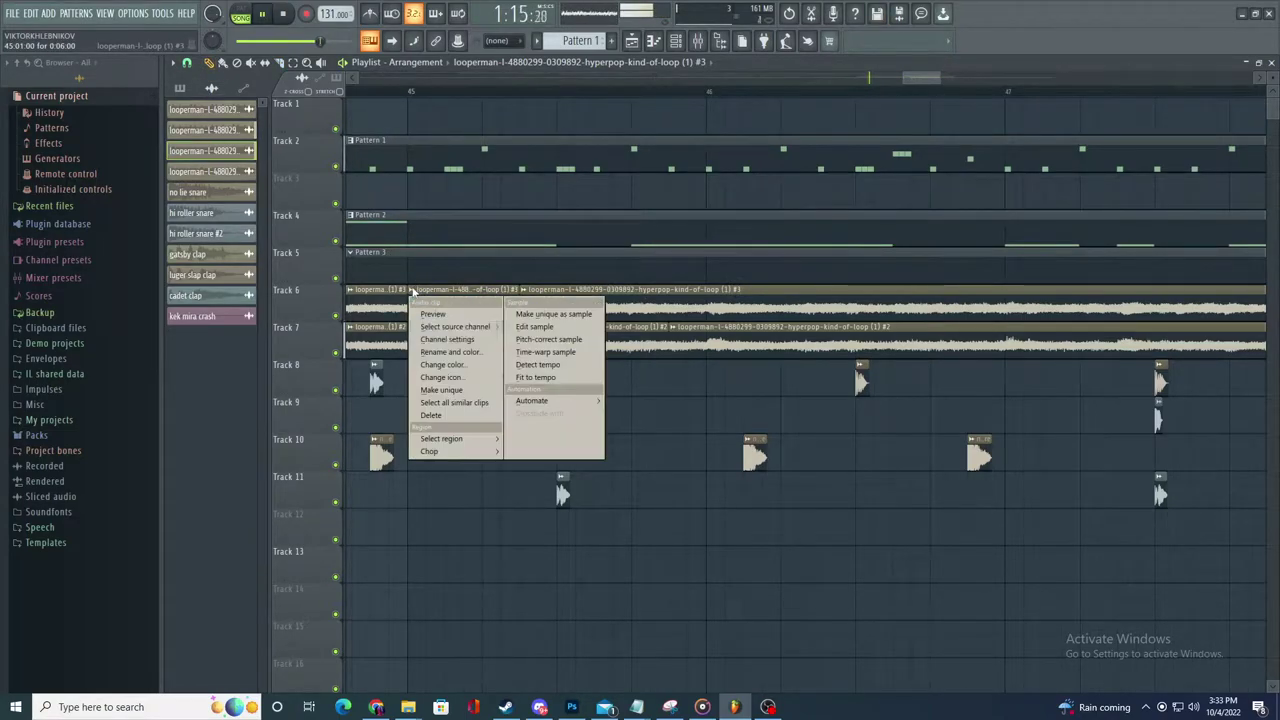
pyautogui.click(452, 390)
pyautogui.click(671, 343)
pyautogui.scroll(-3, 671, 343)
pyautogui.scroll(2, 694, 354)
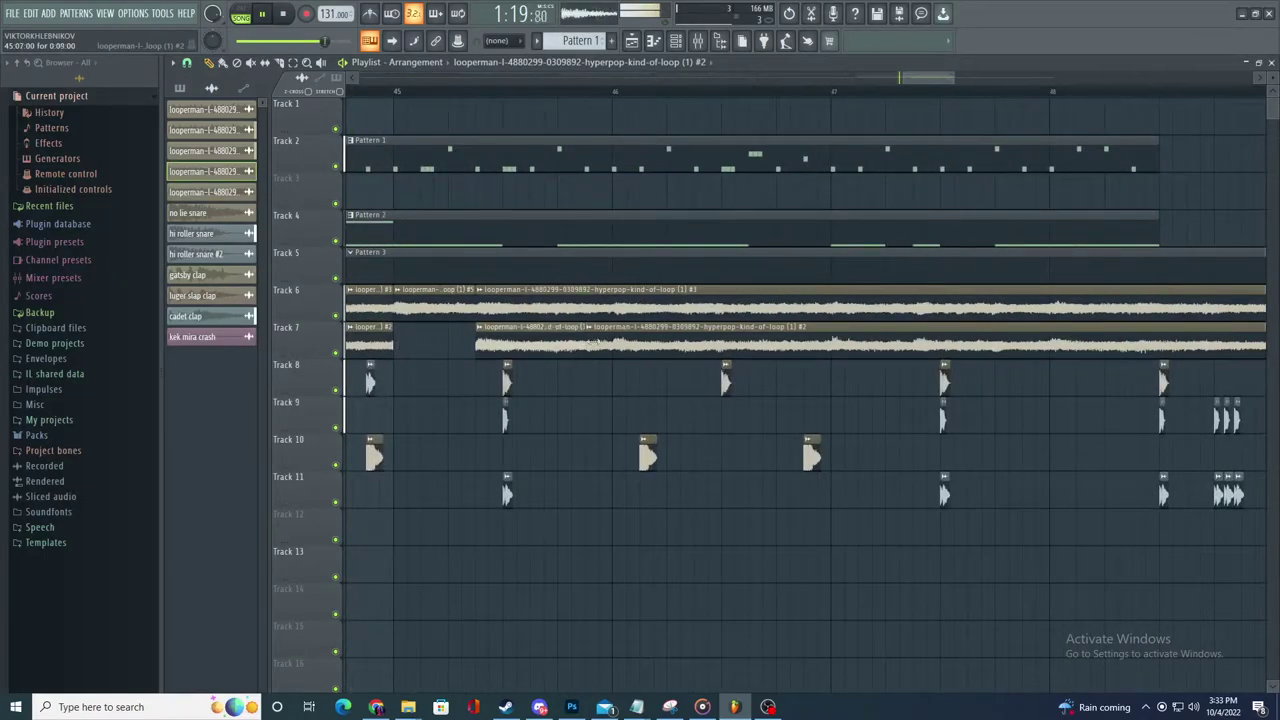
# - Trim the track 7 loop pieces to leave a six-step gap starting at bar 46
pyautogui.moveTo(587, 351); pyautogui.dragTo(612, 346)
pyautogui.scroll(-3, 706, 357)
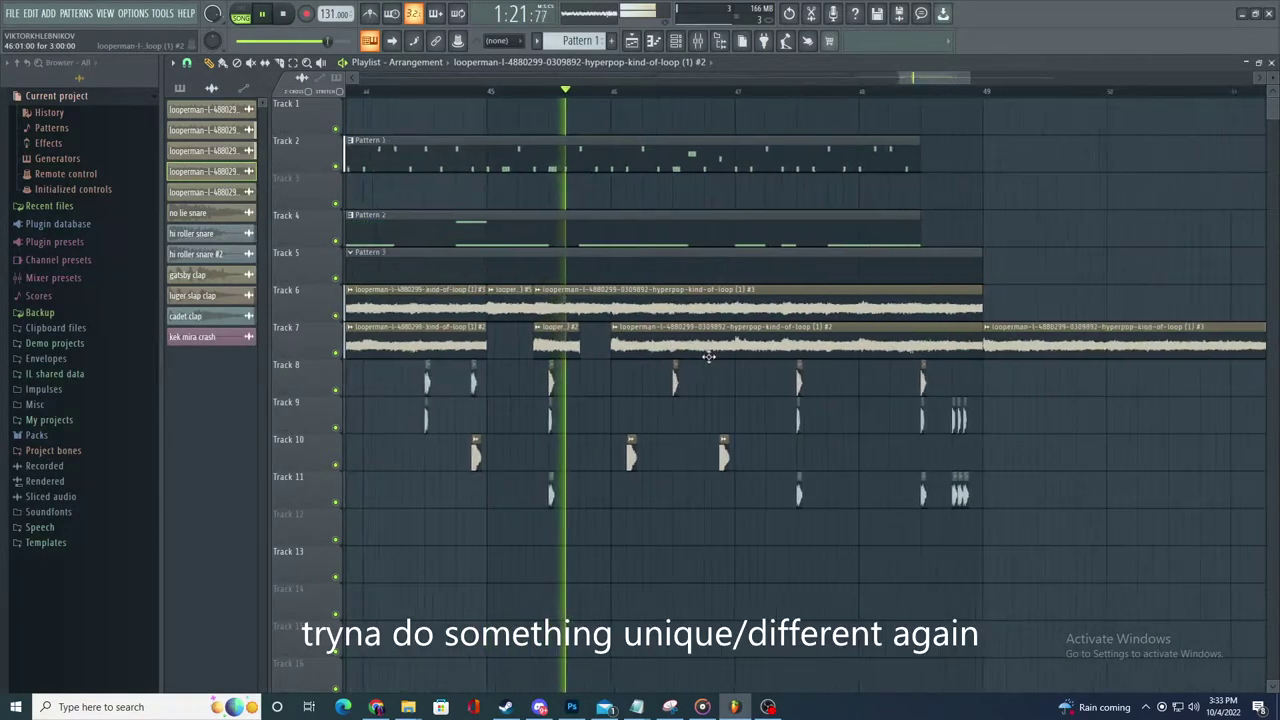
pyautogui.scroll(4, 707, 357)
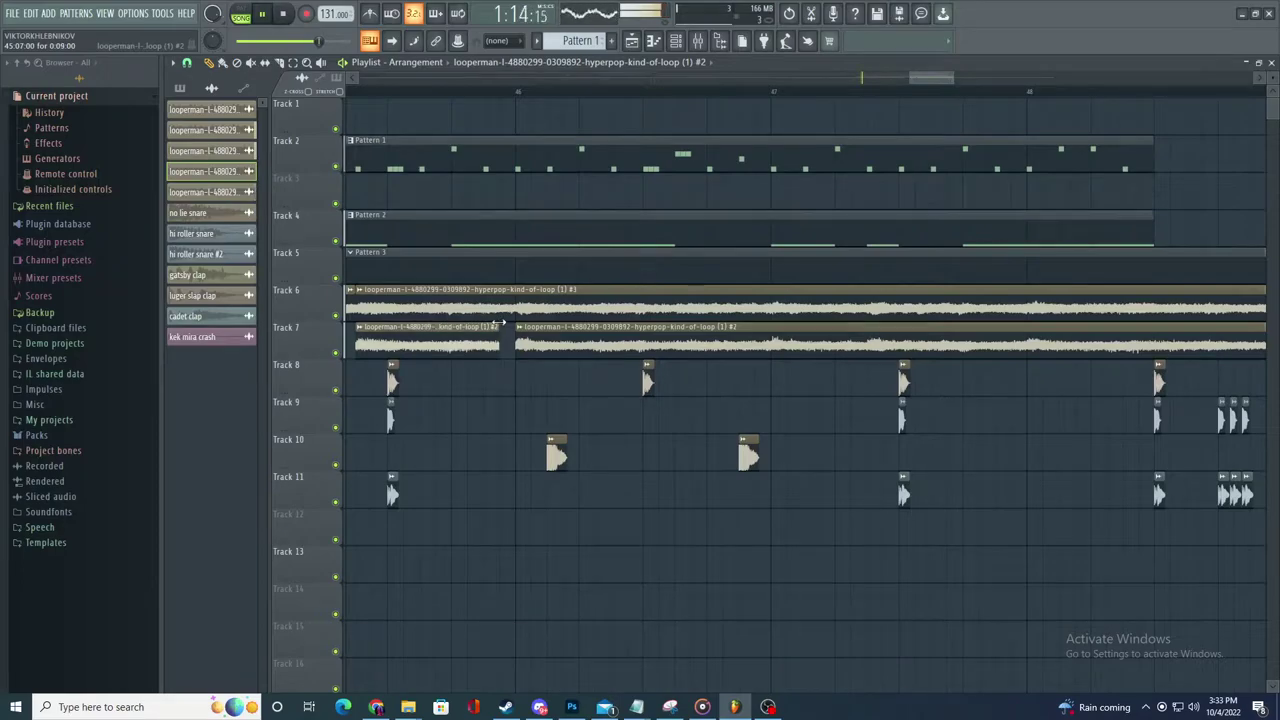
pyautogui.moveTo(595, 325); pyautogui.dragTo(613, 327)
pyautogui.scroll(-3, 580, 361)
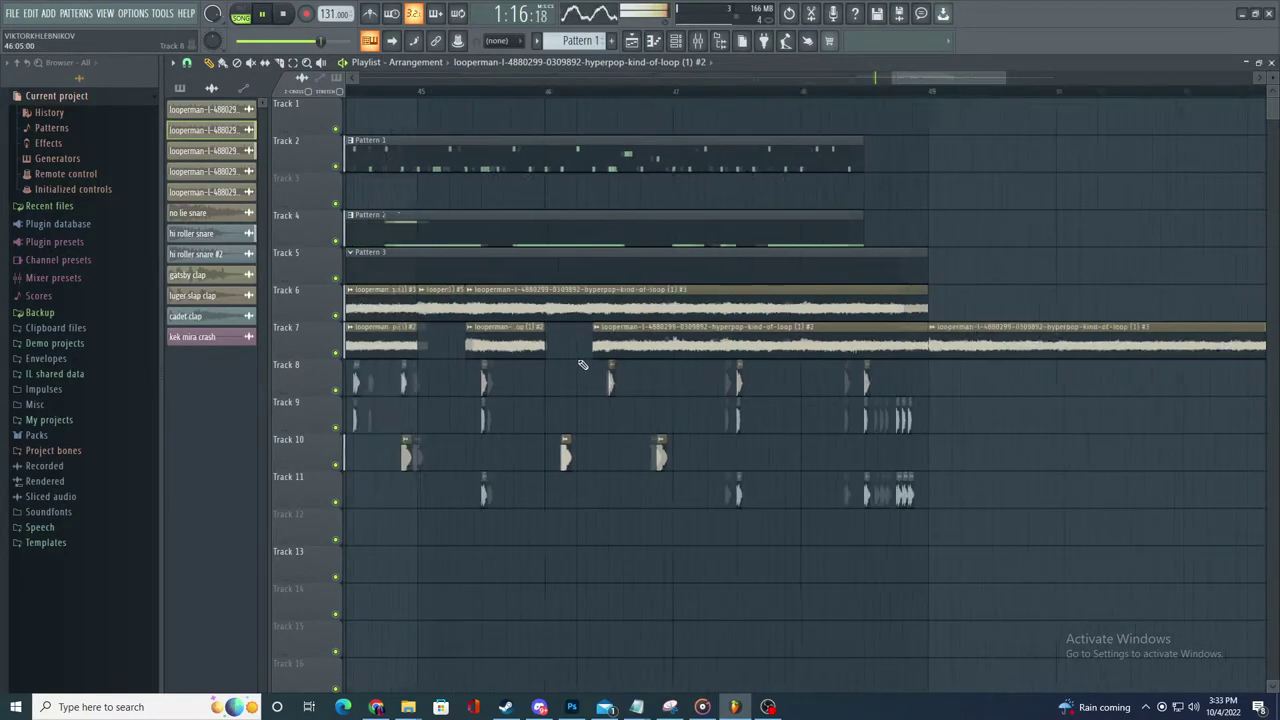
# - Copy the unique loop piece to track 8, extend it through the bar 46 gap and trim its start to bar 46
pyautogui.scroll(2, 490, 302)
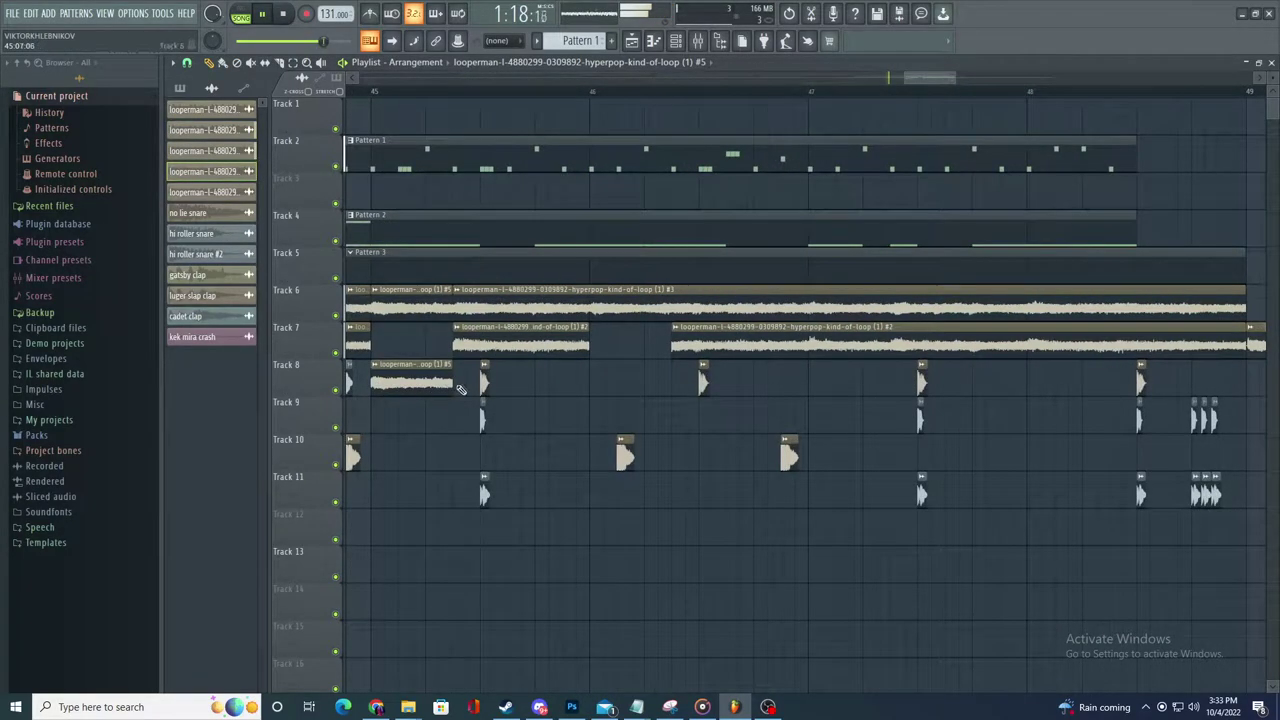
pyautogui.moveTo(461, 389); pyautogui.dragTo(753, 389)
pyautogui.moveTo(368, 379); pyautogui.dragTo(603, 378)
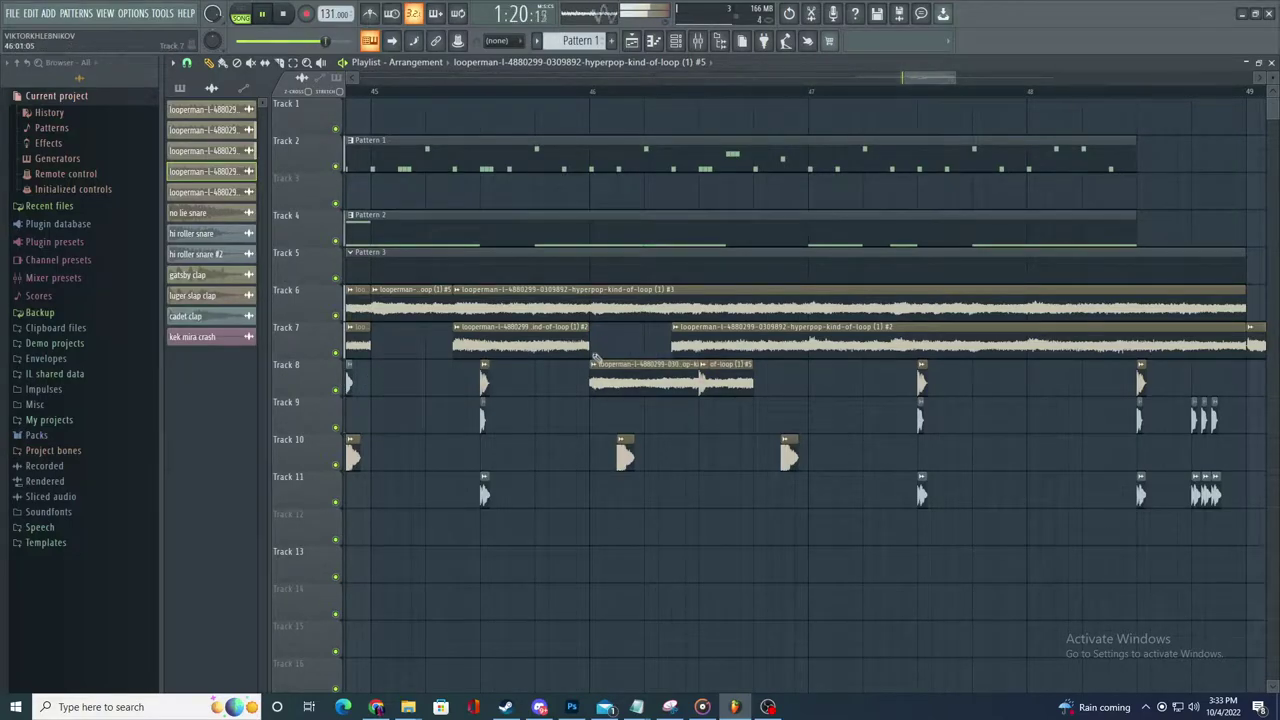
pyautogui.press('space')
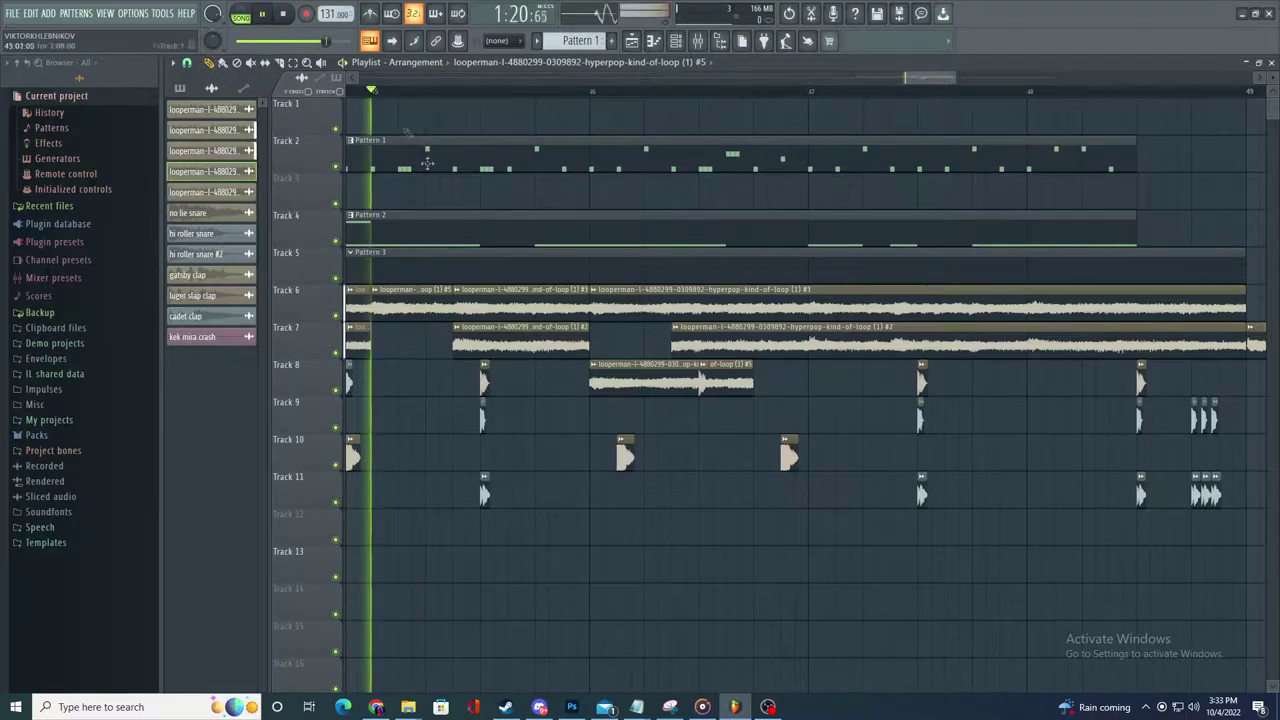
# - Open a matching six-step gap in the track 6 loop at bar 46 and trim the track 8 piece to fit it
pyautogui.moveTo(591, 297); pyautogui.dragTo(673, 300)
pyautogui.press('space')
pyautogui.press('space')
pyautogui.moveTo(752, 383); pyautogui.dragTo(674, 416)
# - Play the section and shorten the bar 46 gap on tracks 6 and 7 and the track 8 piece to four steps
pyautogui.scroll(-3, 825, 421)
pyautogui.scroll(3, 1010, 423)
pyautogui.press('space')
pyautogui.press('space')
pyautogui.scroll(-3, 577, 380)
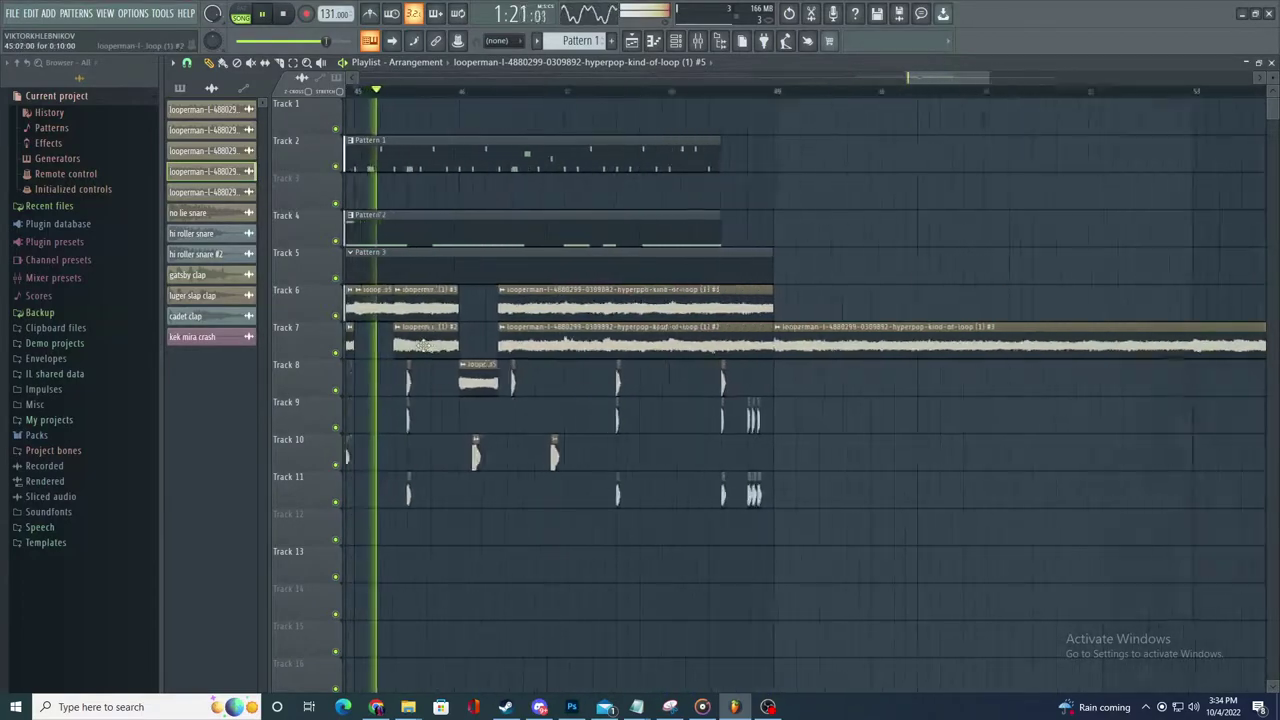
pyautogui.scroll(3, 424, 345)
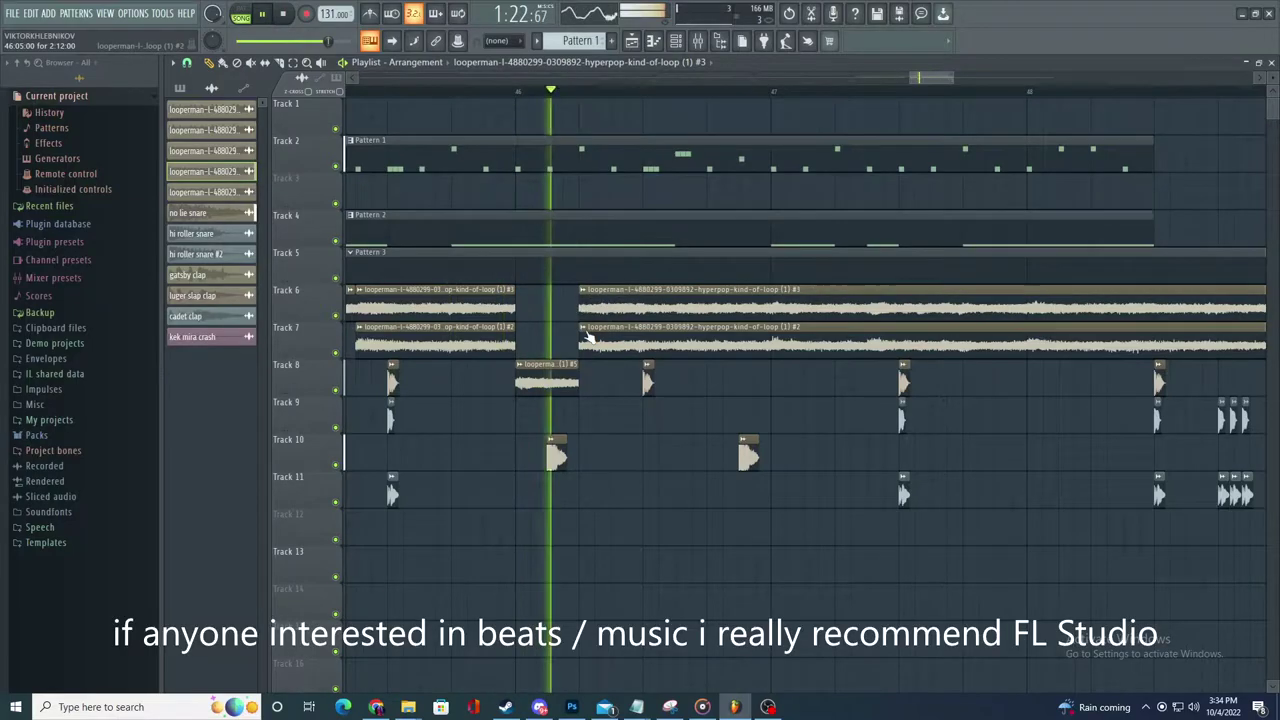
# - Slice the loops in the second half of bar 46, leaving two-step gaps at step 11 on track 6 and step 13 on track 7
pyautogui.scroll(-3, 686, 345)
pyautogui.scroll(3, 686, 345)
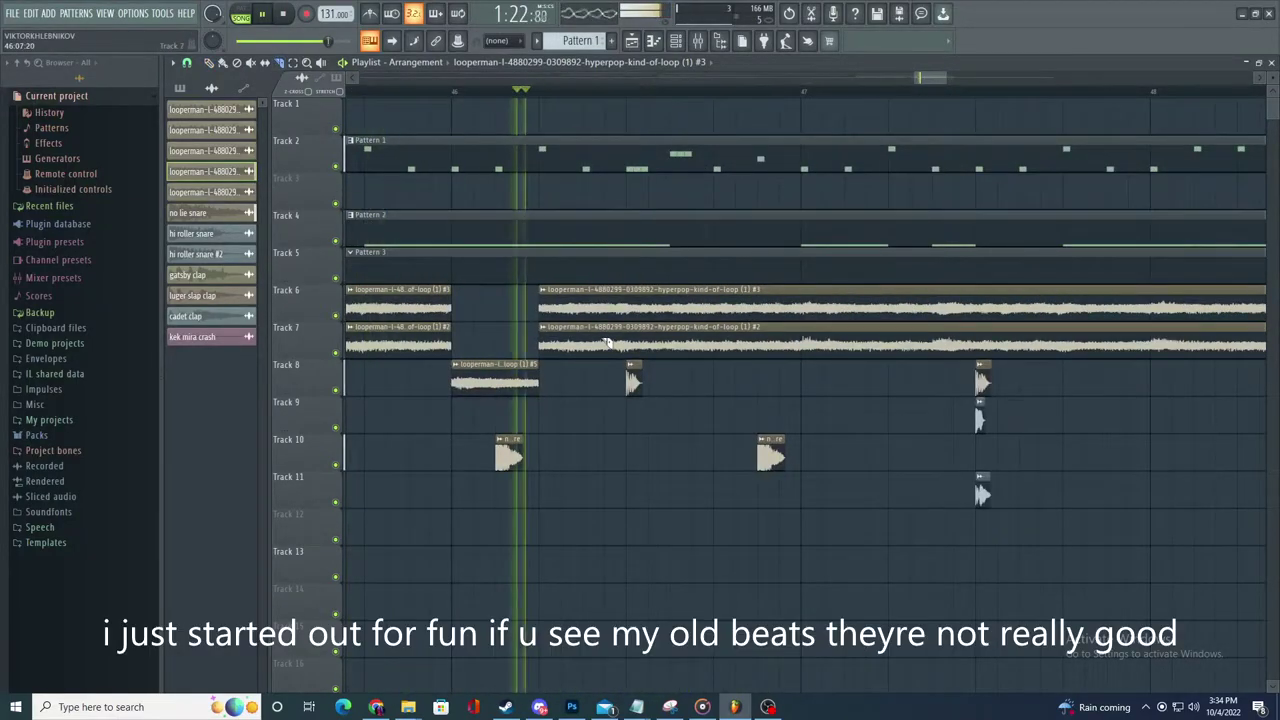
pyautogui.press('space')
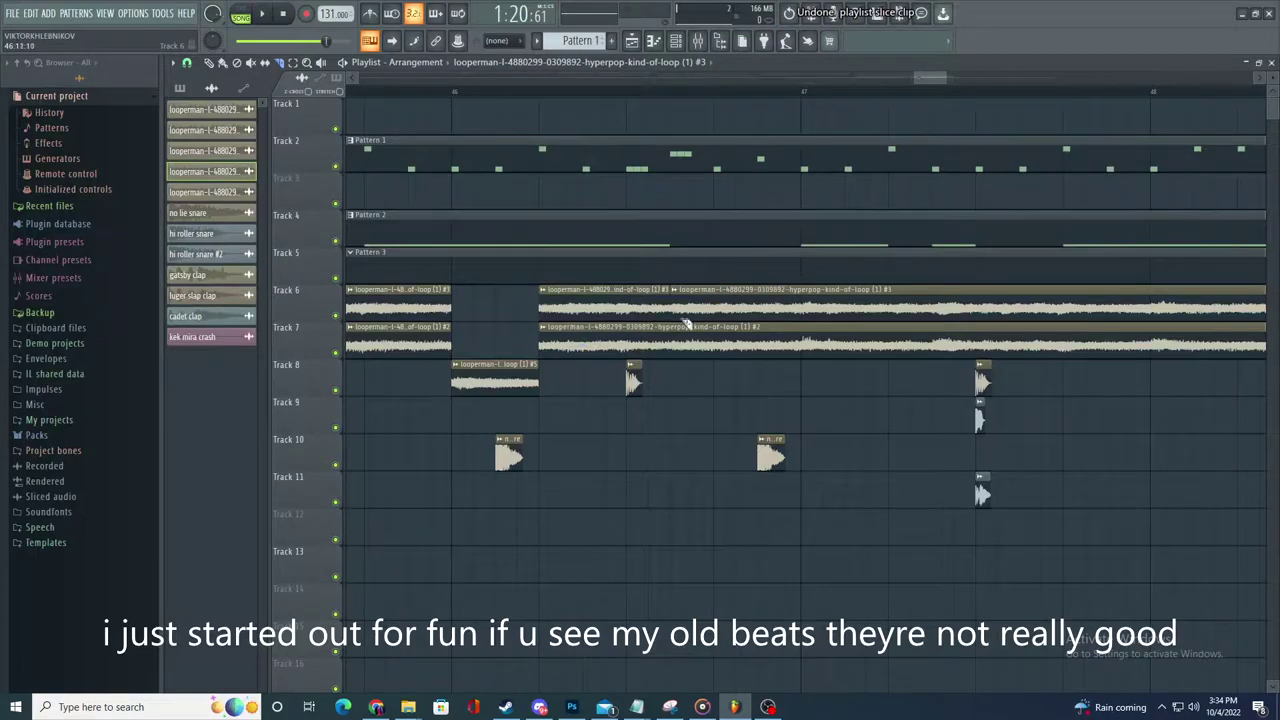
pyautogui.click(711, 337)
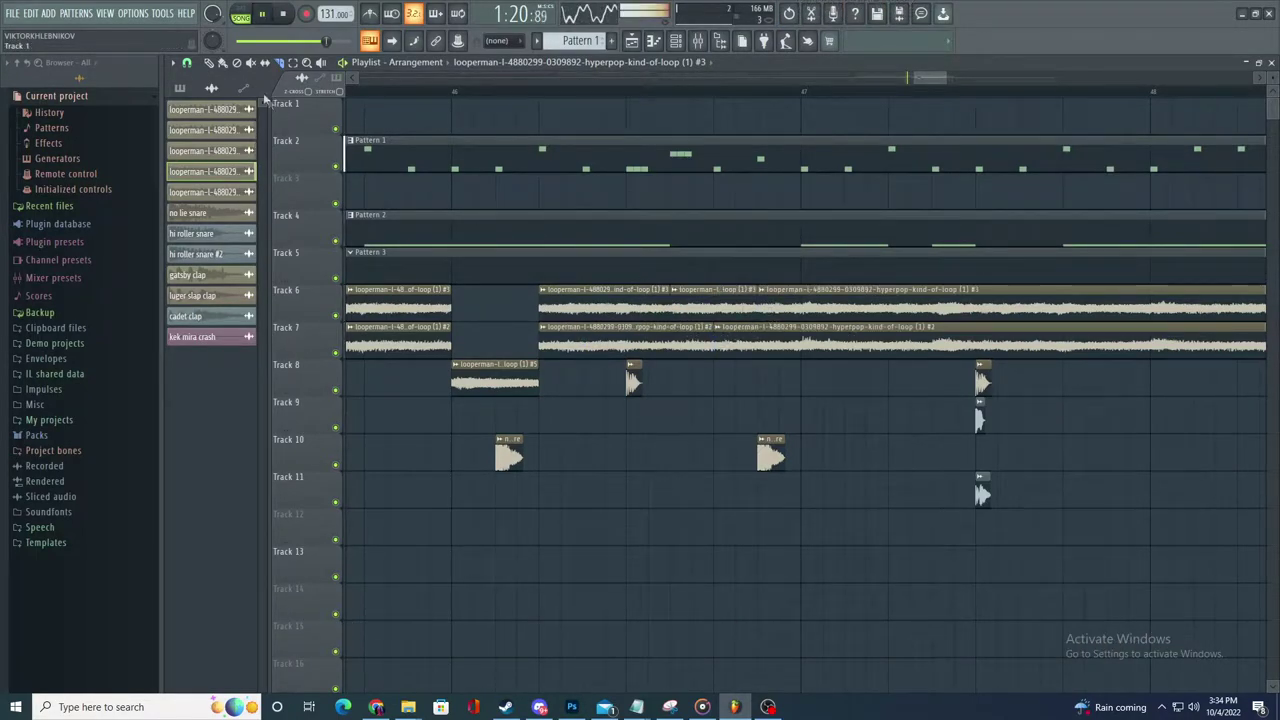
pyautogui.moveTo(673, 309); pyautogui.dragTo(713, 312)
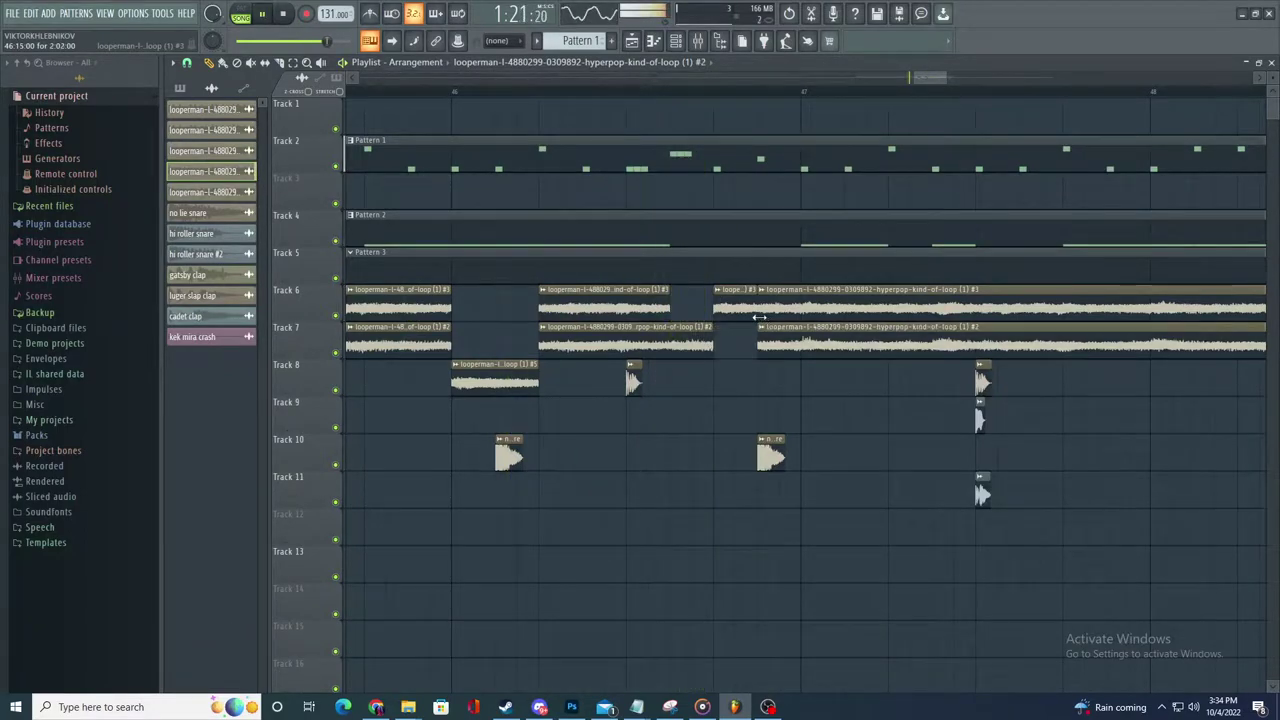
pyautogui.scroll(-3, 768, 325)
pyautogui.scroll(4, 796, 346)
# - Copy the track 8 loop piece to track 9 and trim it to two steps starting at step 11 of bar 46
pyautogui.click(446, 386)
pyautogui.press('space')
pyautogui.click(401, 426)
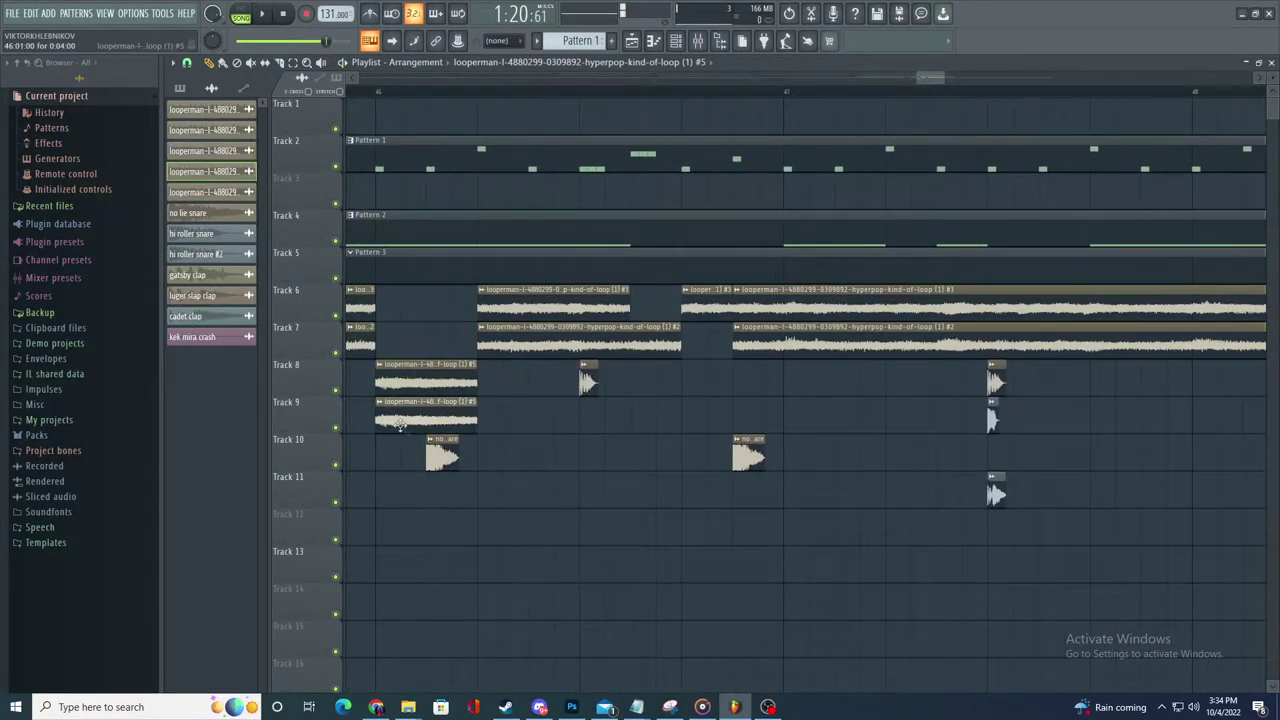
pyautogui.moveTo(481, 421); pyautogui.dragTo(677, 417)
pyautogui.moveTo(372, 418); pyautogui.dragTo(630, 418)
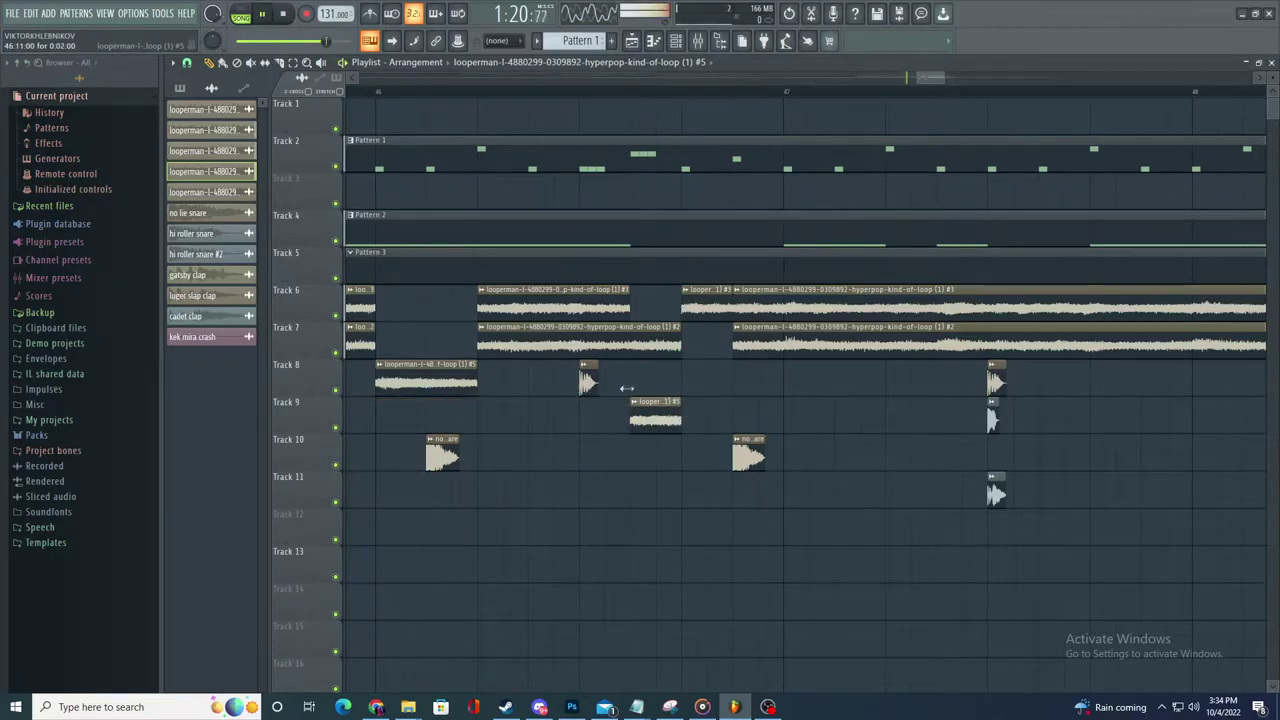
# - Place a two-step loop piece on track 8 at step 15 of bar 46 and trim the track 6 and 7 loops to resume at bar 47
pyautogui.press('space')
pyautogui.press('space')
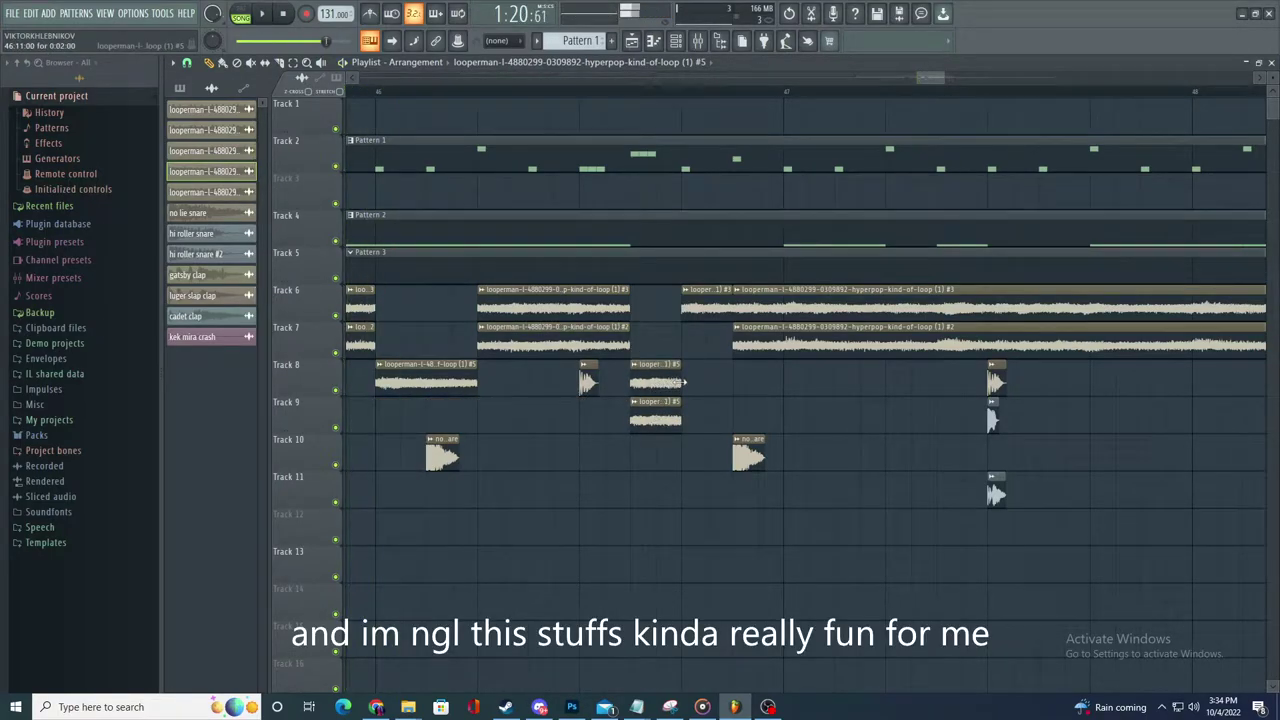
pyautogui.moveTo(631, 382); pyautogui.dragTo(761, 387)
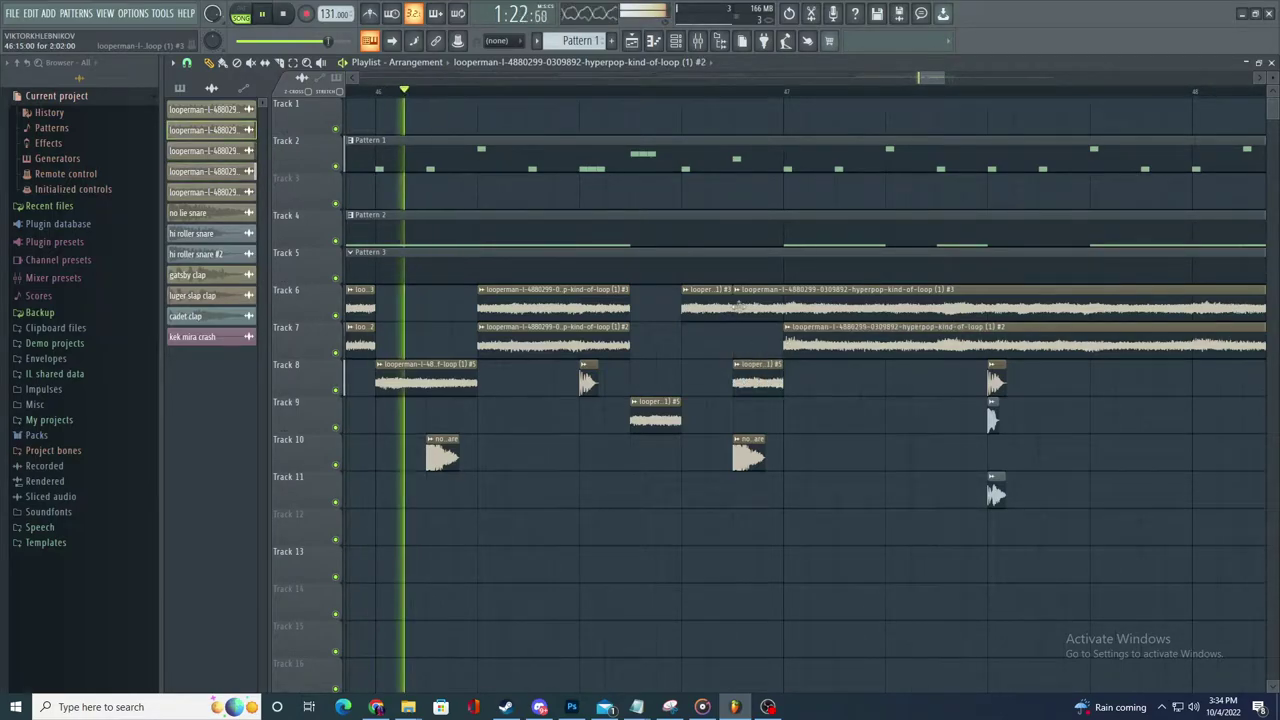
pyautogui.moveTo(735, 307); pyautogui.dragTo(781, 304)
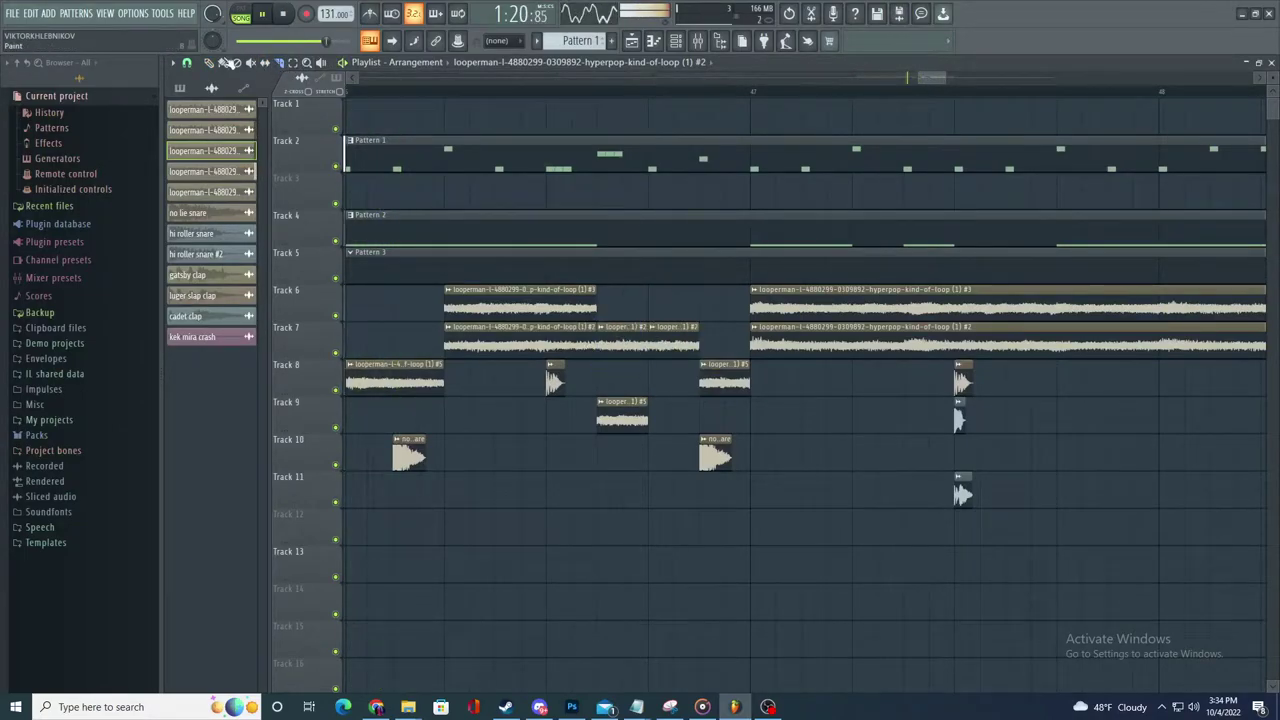
# - Make the two-step track 7 loop piece at step 13 of bar 46 unique and set its channel volume to about 65%
pyautogui.click(653, 329)
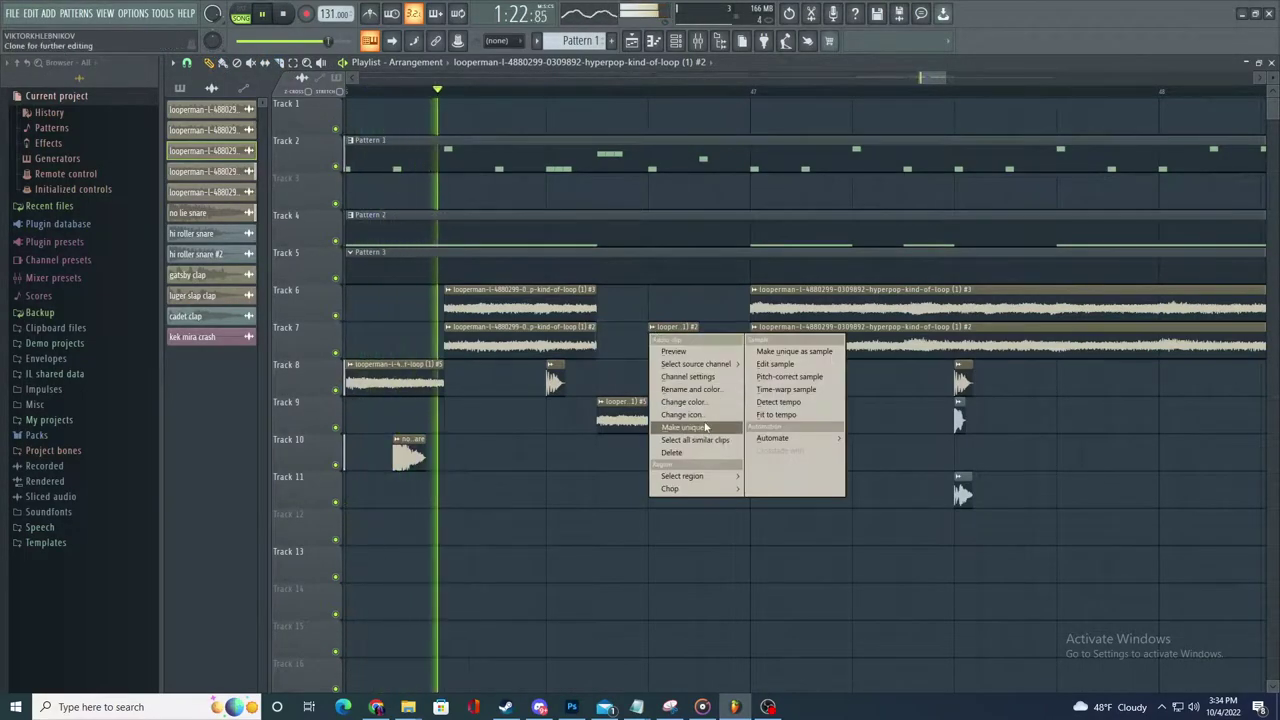
pyautogui.click(700, 426)
pyautogui.doubleClick(687, 350)
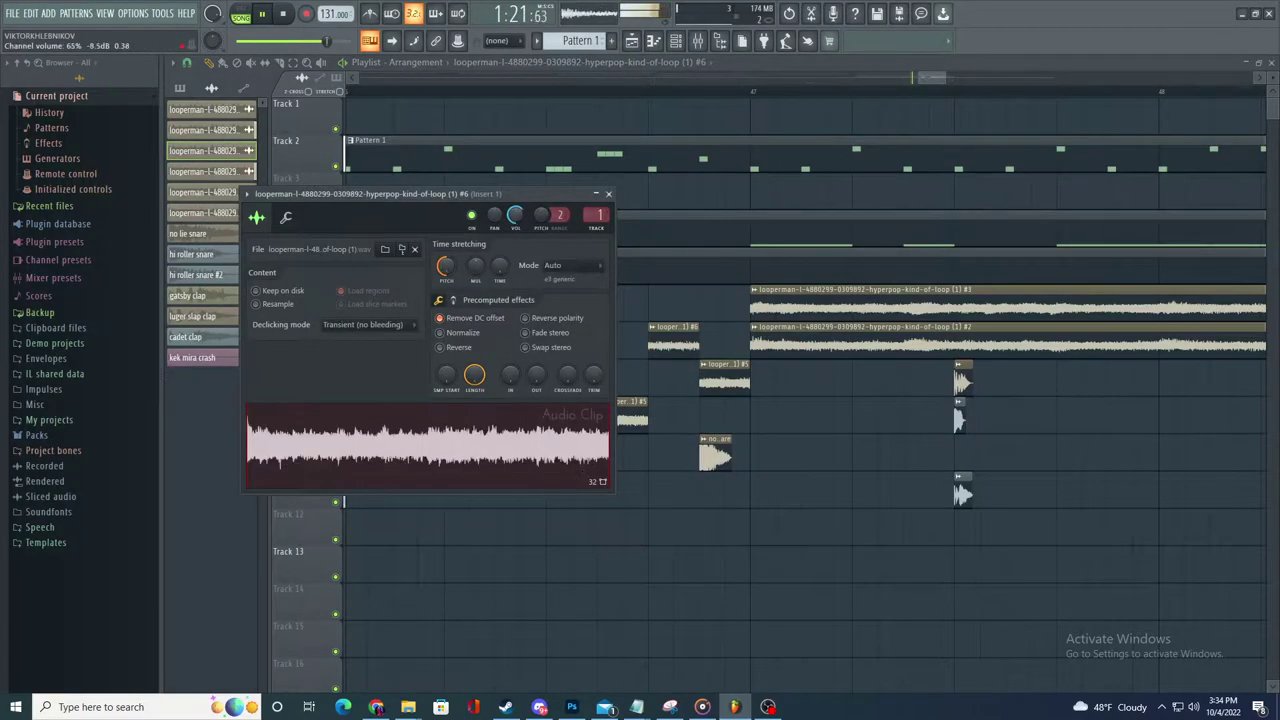
pyautogui.click(629, 252)
# - Place the original hyperpop loop on track 7 from bar 49 to bar 57 to close the arrangement
pyautogui.scroll(-3, 629, 252)
pyautogui.scroll(4, 720, 298)
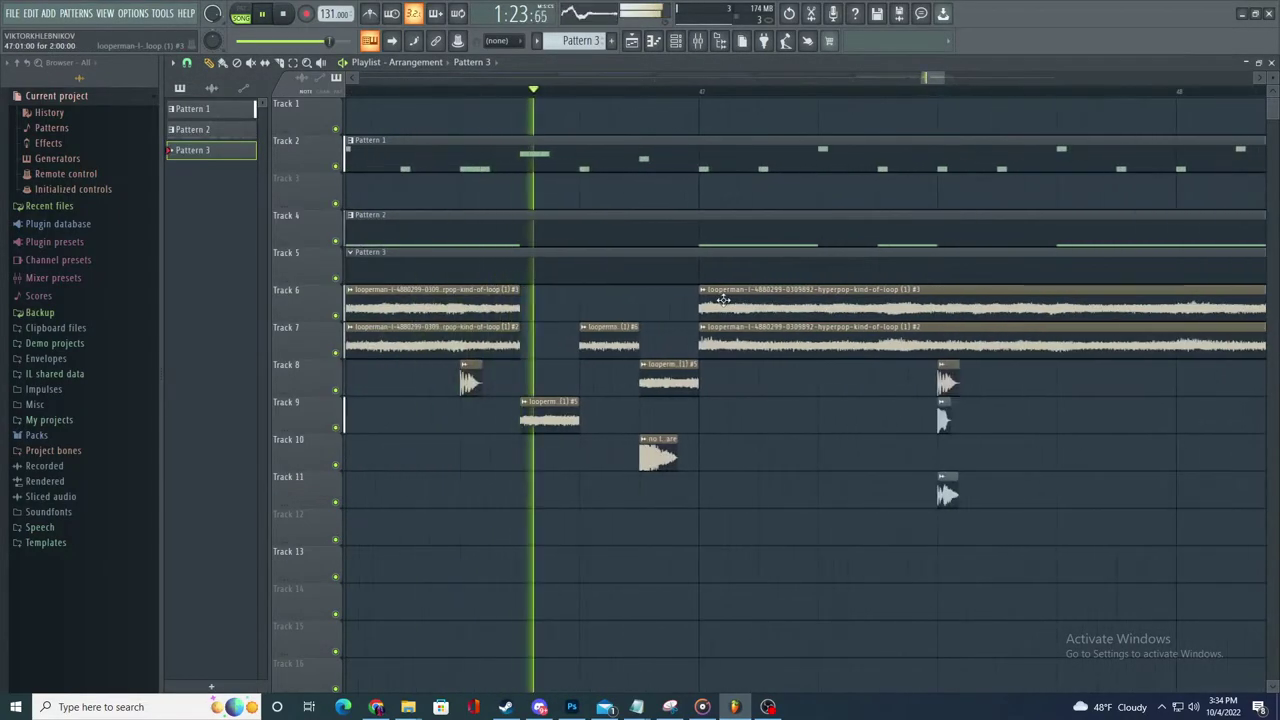
pyautogui.scroll(-8, 723, 300)
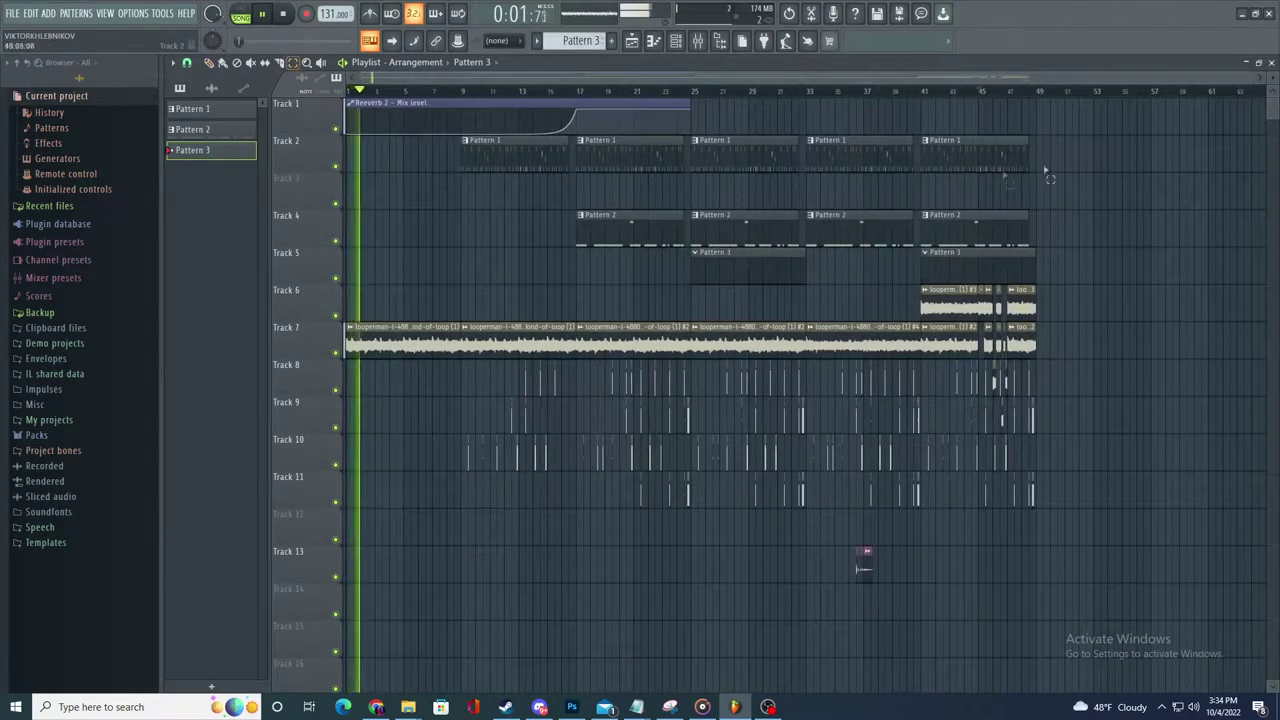
pyautogui.moveTo(1084, 158); pyautogui.dragTo(268, 632)
pyautogui.click(318, 238)
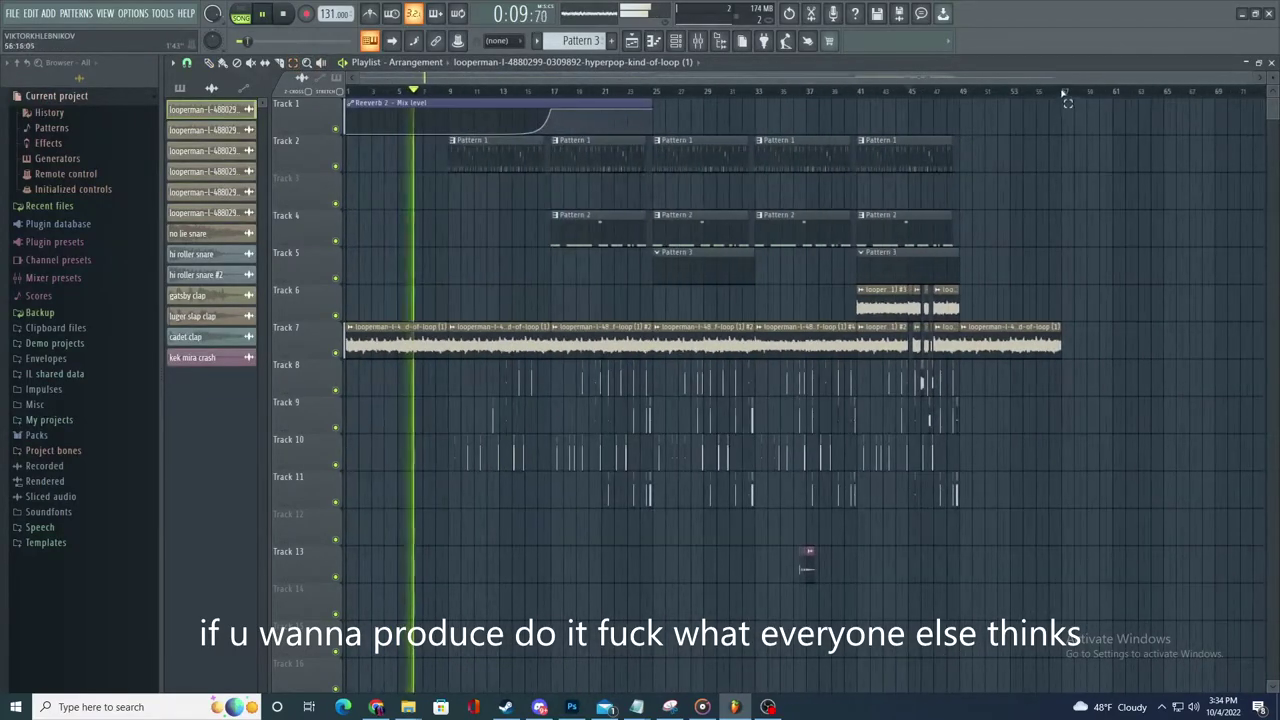
# - Select every clip in the playlist and start a wave file export
pyautogui.hotkey('ctrl', 'a')
pyautogui.click(13, 13)
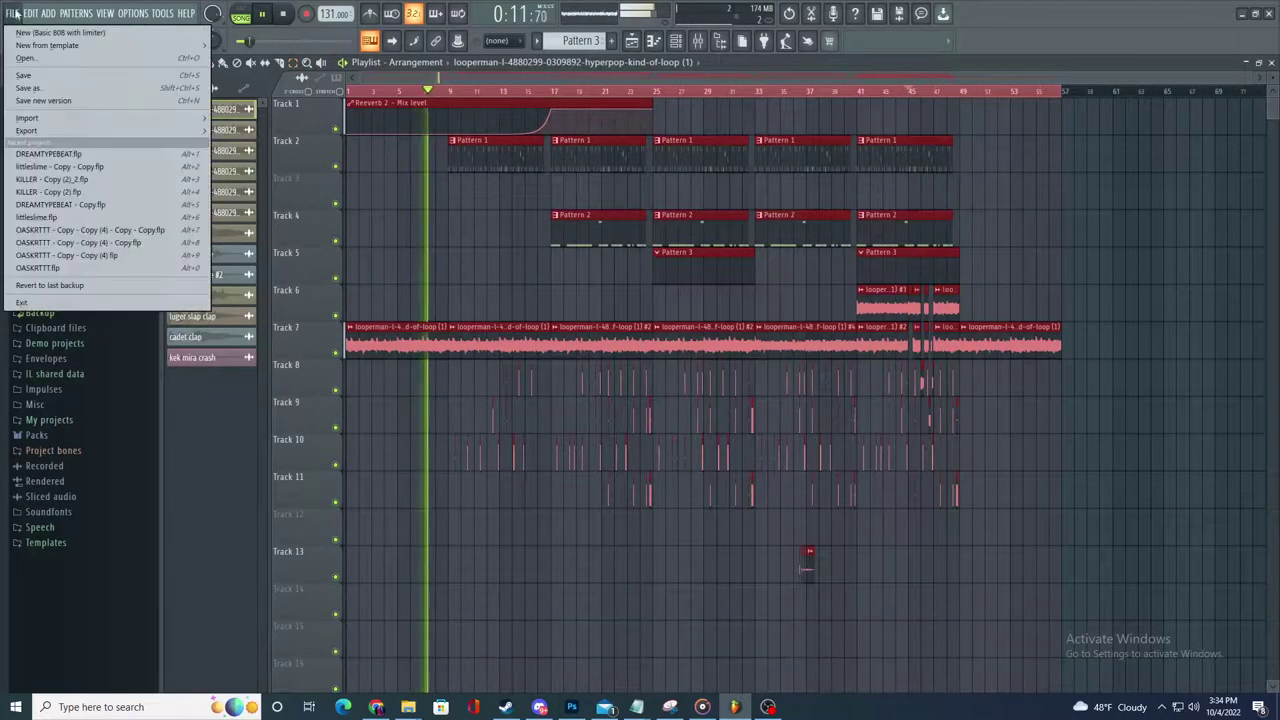
pyautogui.moveTo(60, 134)
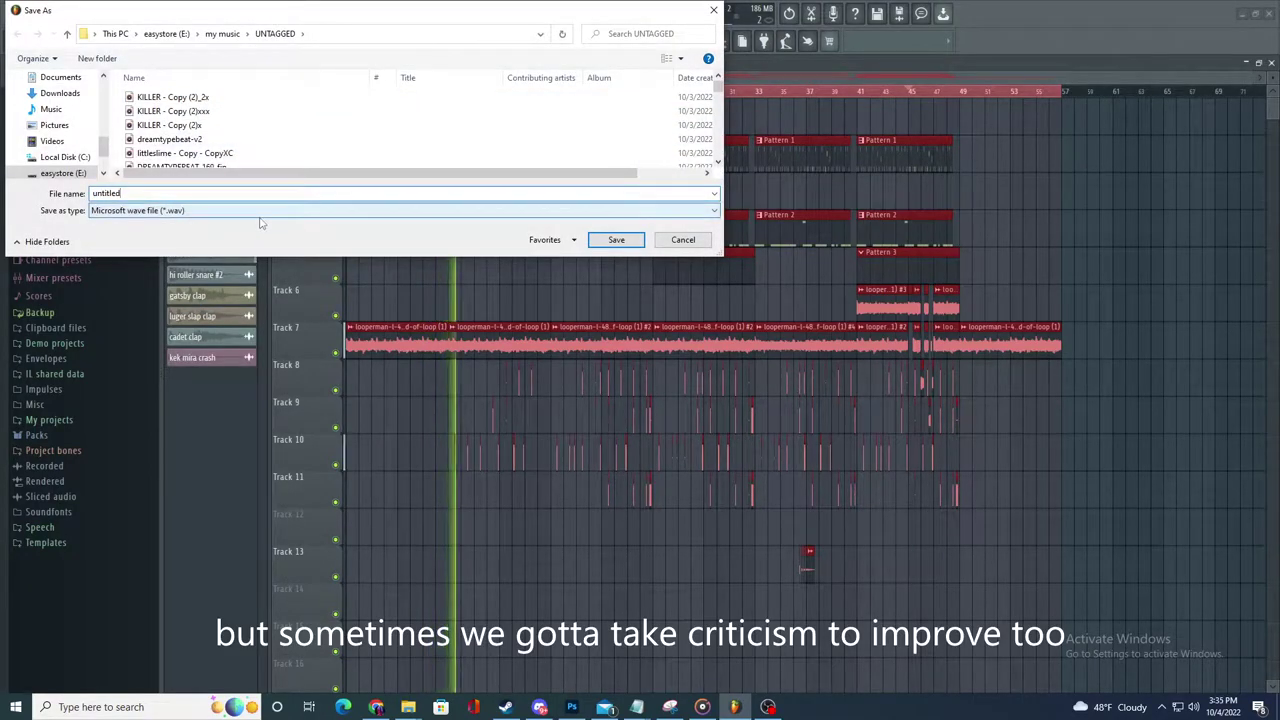
# - Name the export 2FAST-131 in the UNTAGGED folder and render the song selection to WAV and MP3
pyautogui.press('BackSpace')
pyautogui.press('BackSpace')
pyautogui.press('BackSpace')
pyautogui.press('BackSpace')
pyautogui.press('BackSpace')
pyautogui.press('BackSpace')
pyautogui.press('BackSpace')
pyautogui.press('BackSpace')
pyautogui.write('2FAST-')
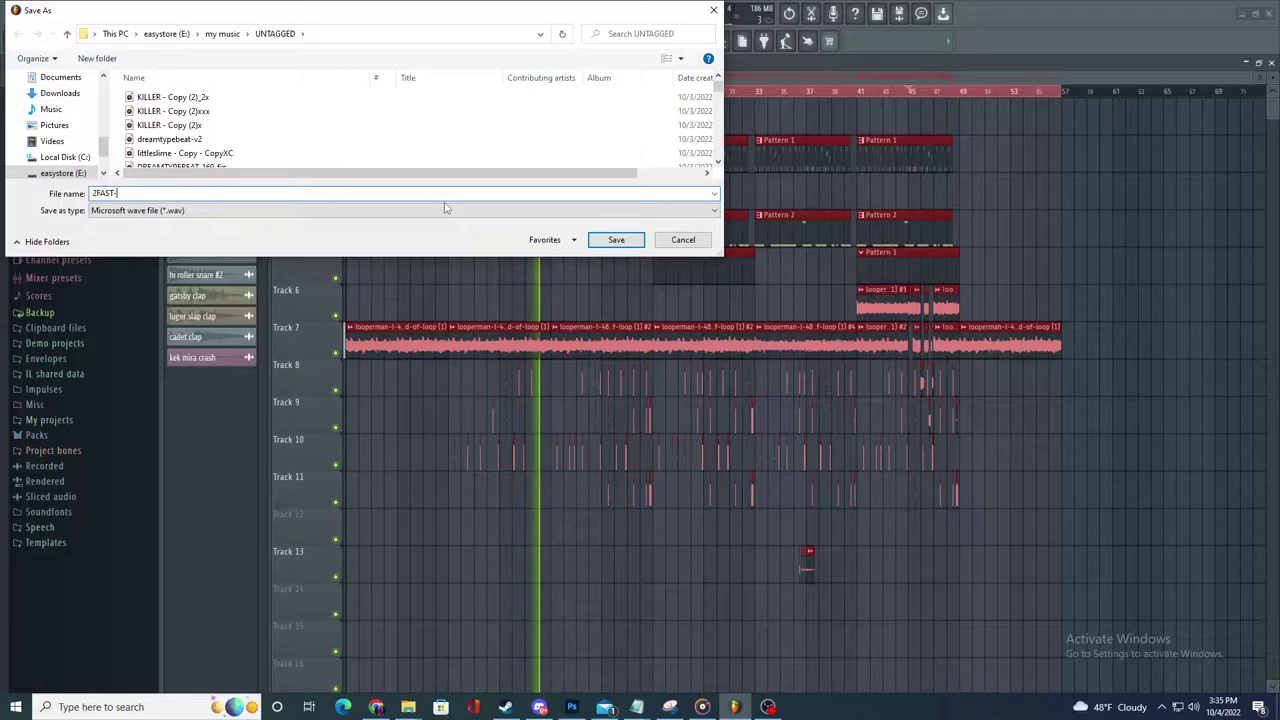
pyautogui.moveTo(290, 12); pyautogui.dragTo(385, 257)
pyautogui.click(722, 491)
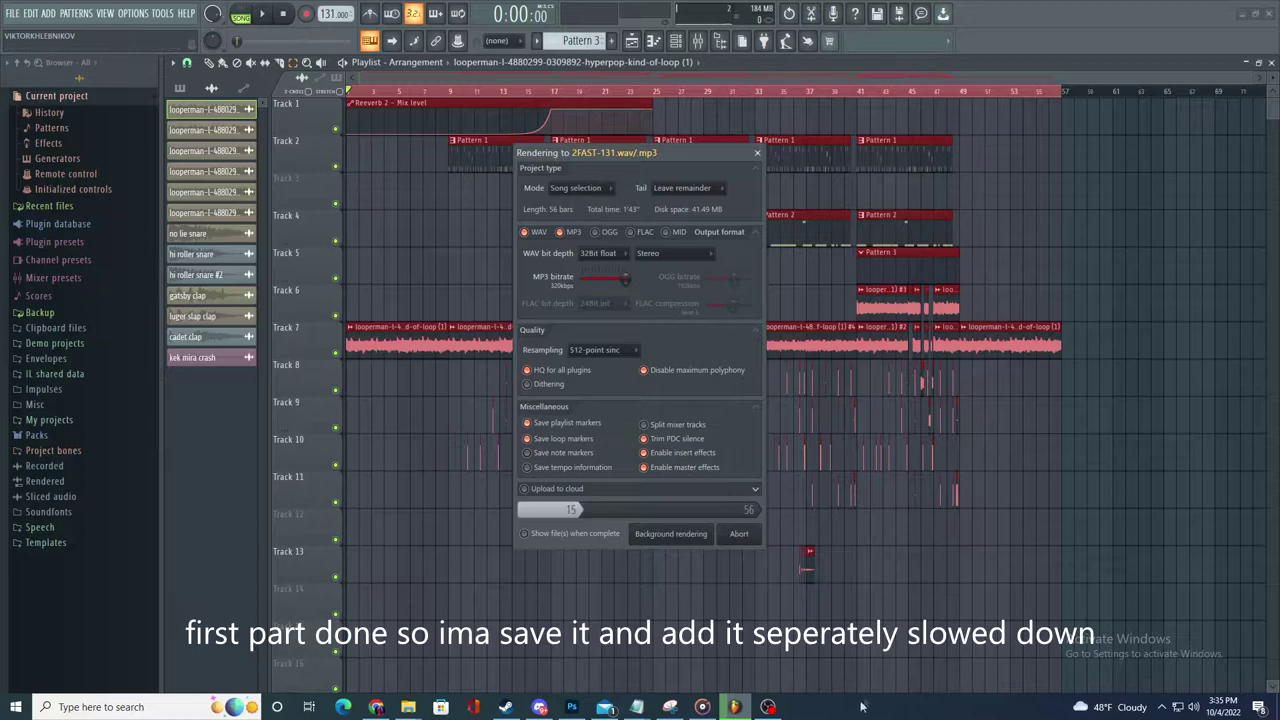
# - Switch to File Explorer, bring the 2FAST-131 WAV file from the UNTAGGED folder onto track 15 of the playlist and clear the time selection
pyautogui.click(770, 708)
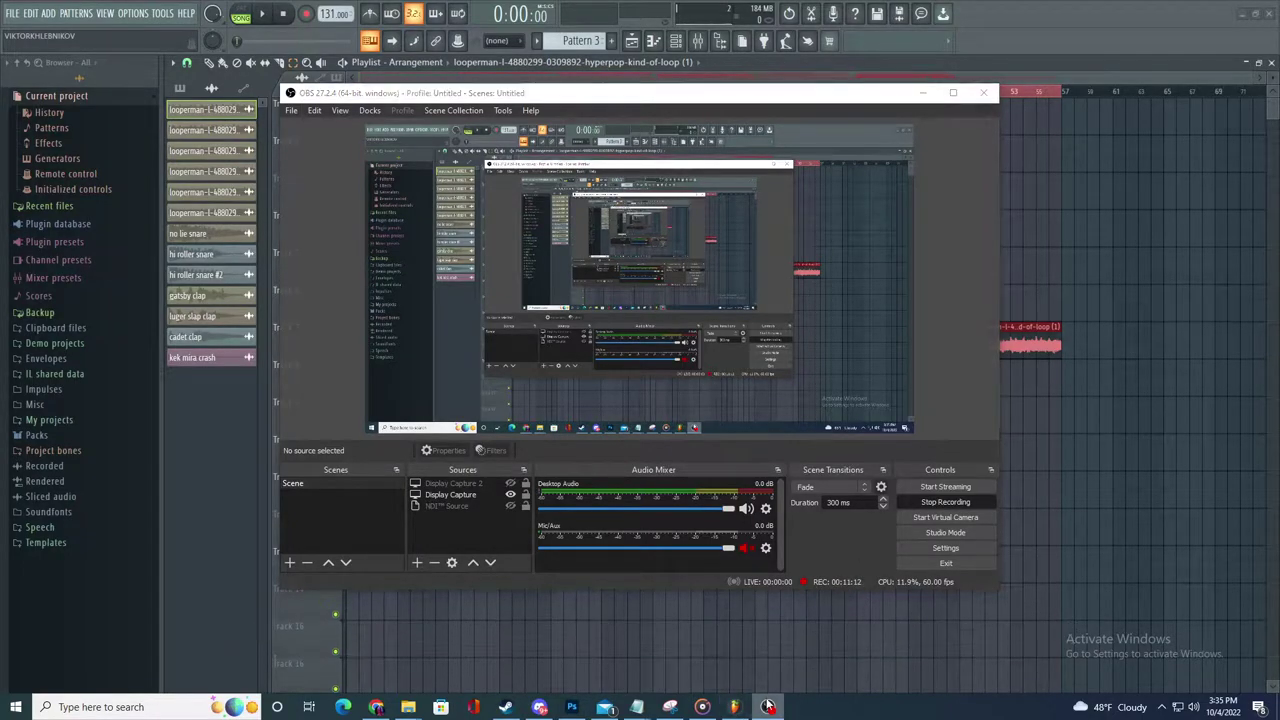
pyautogui.click(735, 707)
pyautogui.click(408, 707)
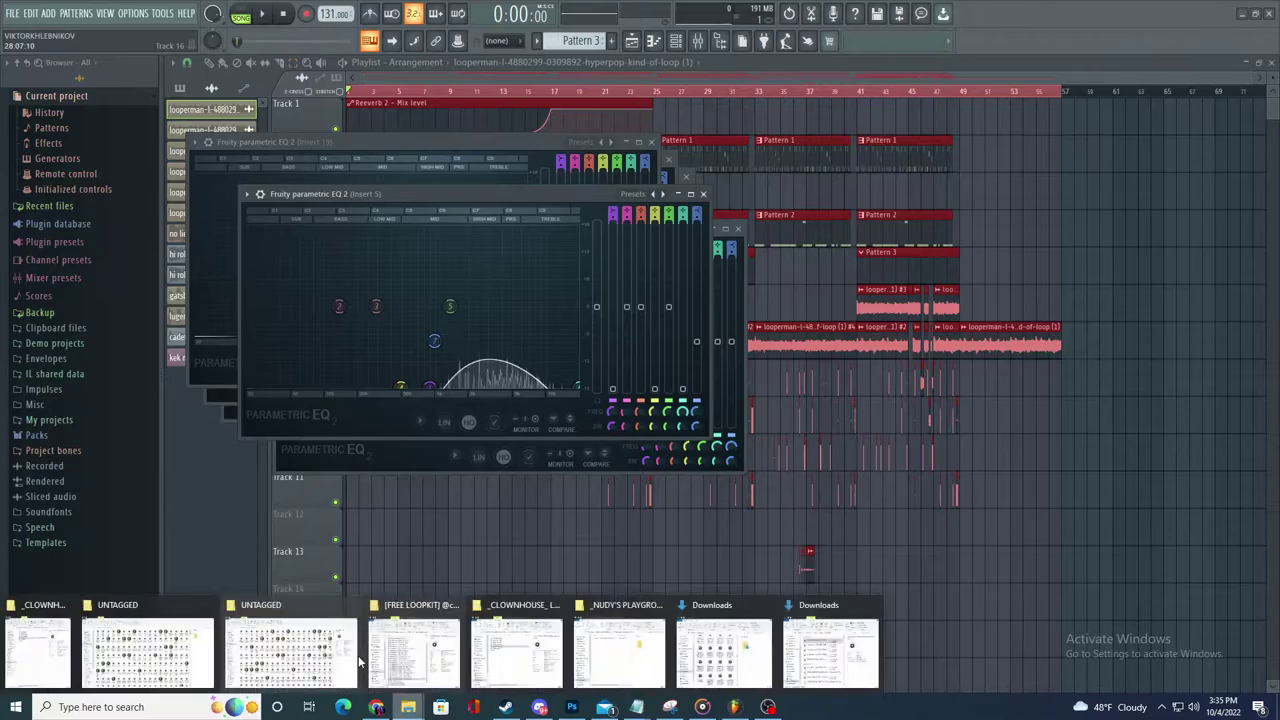
pyautogui.click(296, 650)
pyautogui.click(1235, 9)
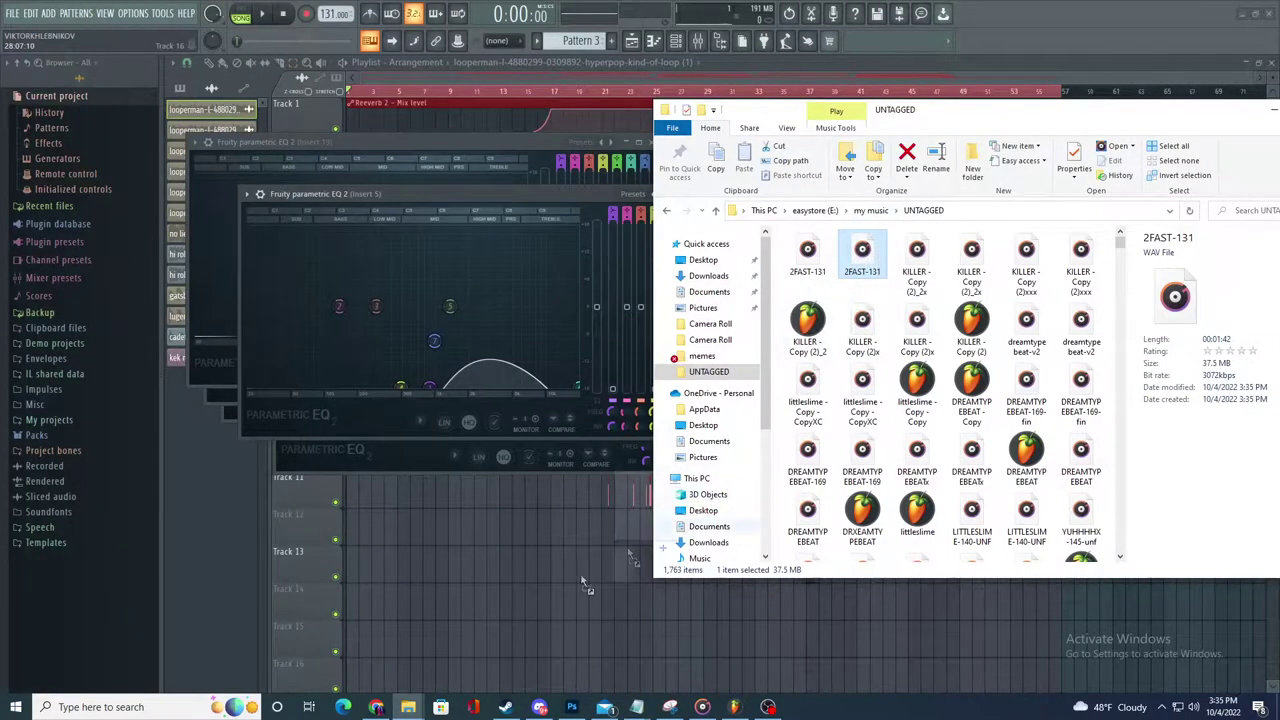
pyautogui.moveTo(627, 547); pyautogui.dragTo(437, 640)
pyautogui.click(369, 98)
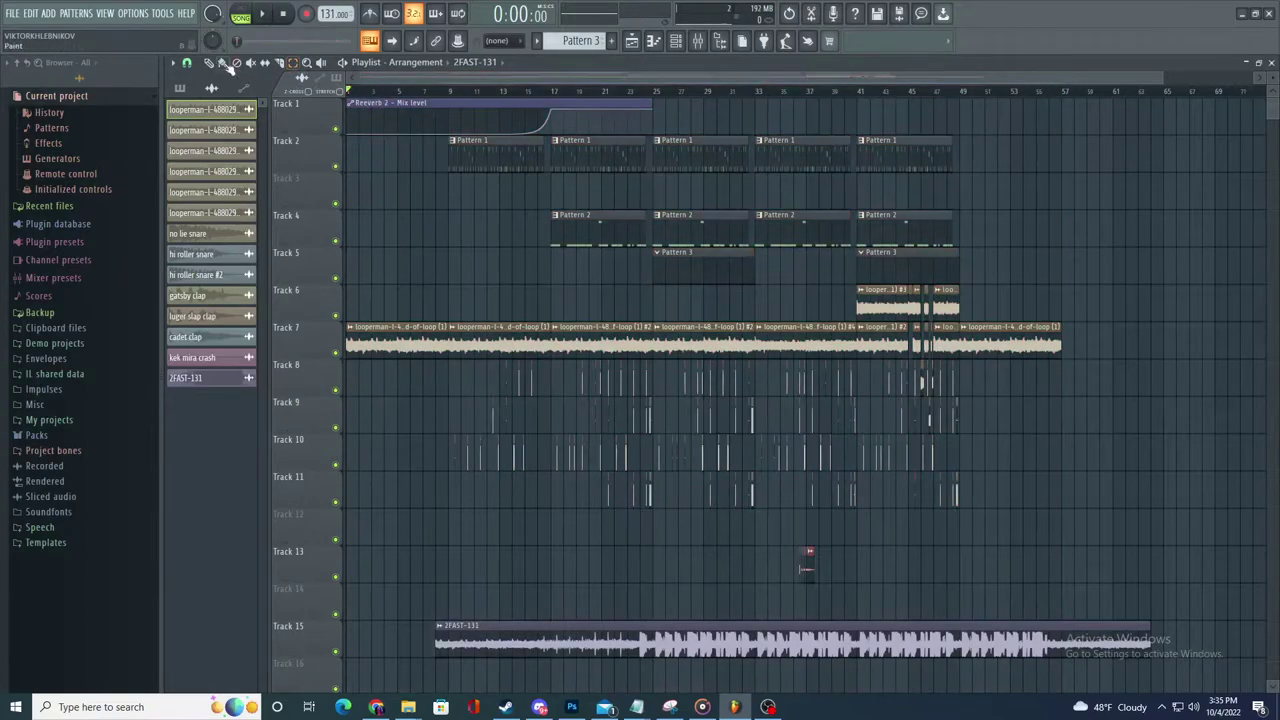
# - Shift the whole arrangement to start at bar 11 and align the 2FAST-131 clip on track 15 with it
pyautogui.scroll(-2, 255, 190)
pyautogui.moveTo(990, 620); pyautogui.dragTo(420, 120)
pyautogui.moveTo(401, 330); pyautogui.dragTo(487, 344)
pyautogui.click(435, 434)
pyautogui.rightClick(435, 438)
pyautogui.scroll(2, 436, 460)
pyautogui.moveTo(508, 622); pyautogui.dragTo(563, 626)
# - Add a time marker named dstrt to the playlist timeline
pyautogui.click(187, 63)
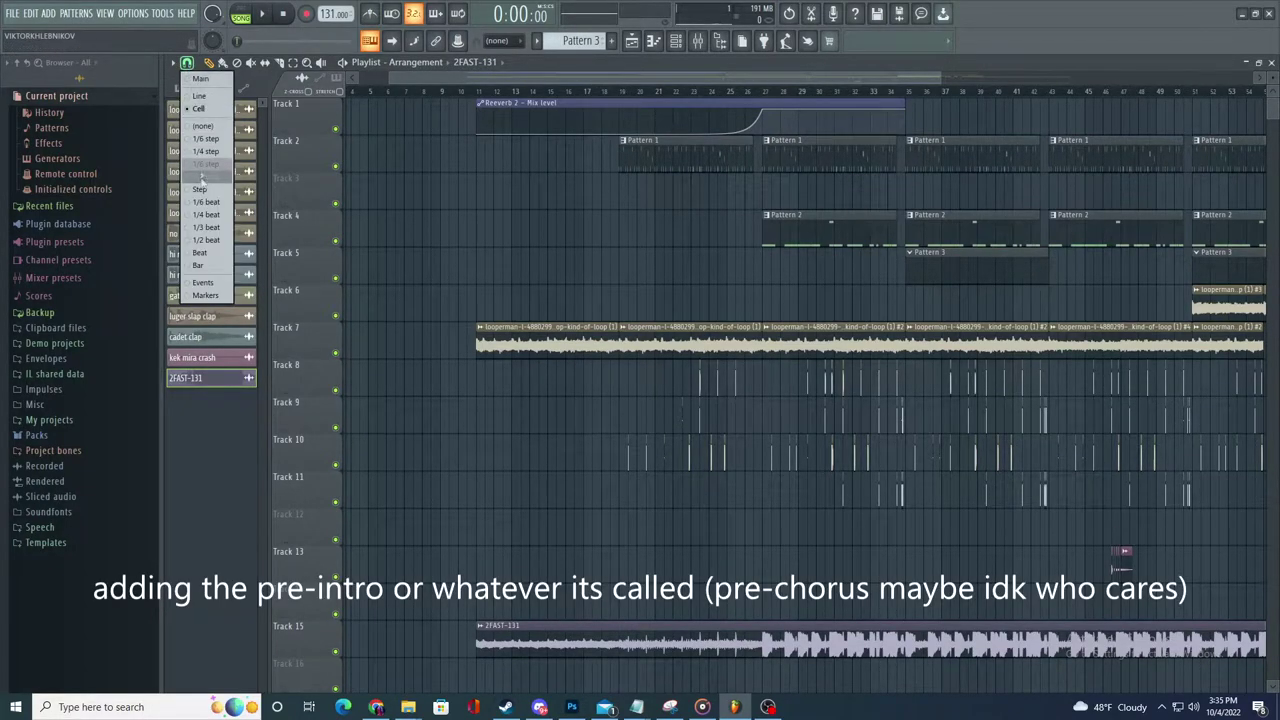
pyautogui.click(177, 63)
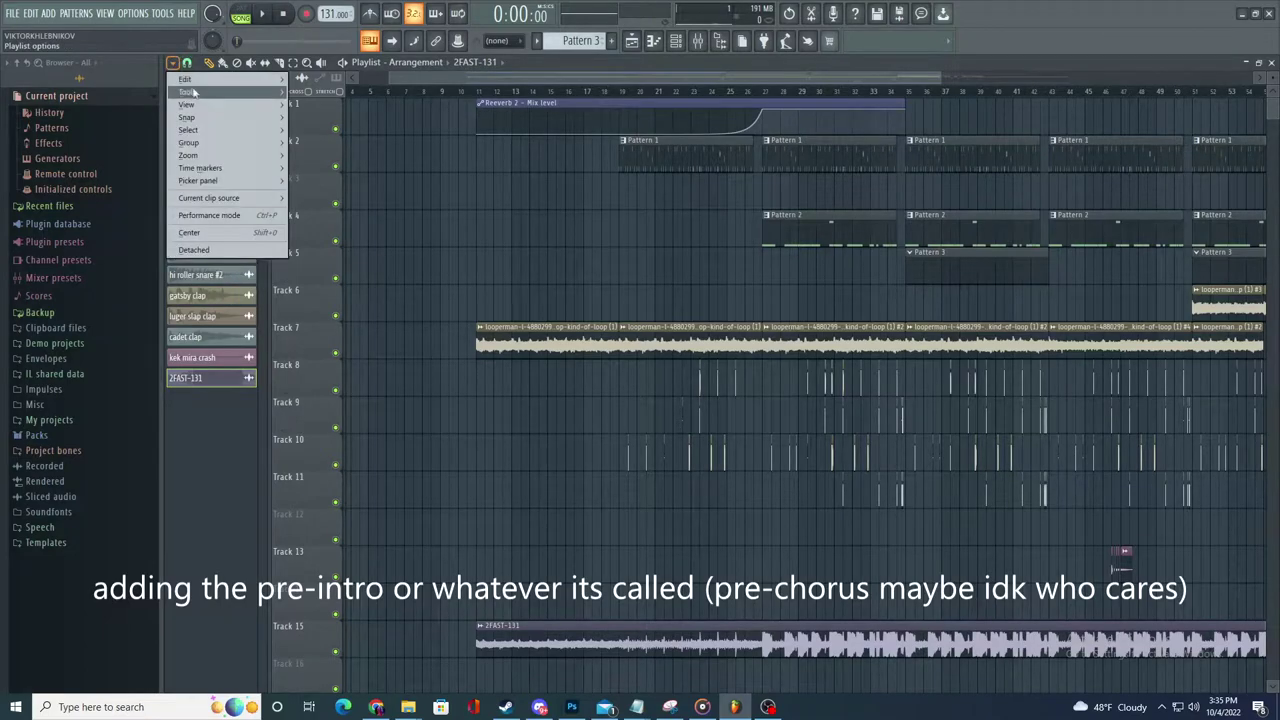
pyautogui.moveTo(221, 172)
pyautogui.click(308, 169)
pyautogui.write('dstrt')
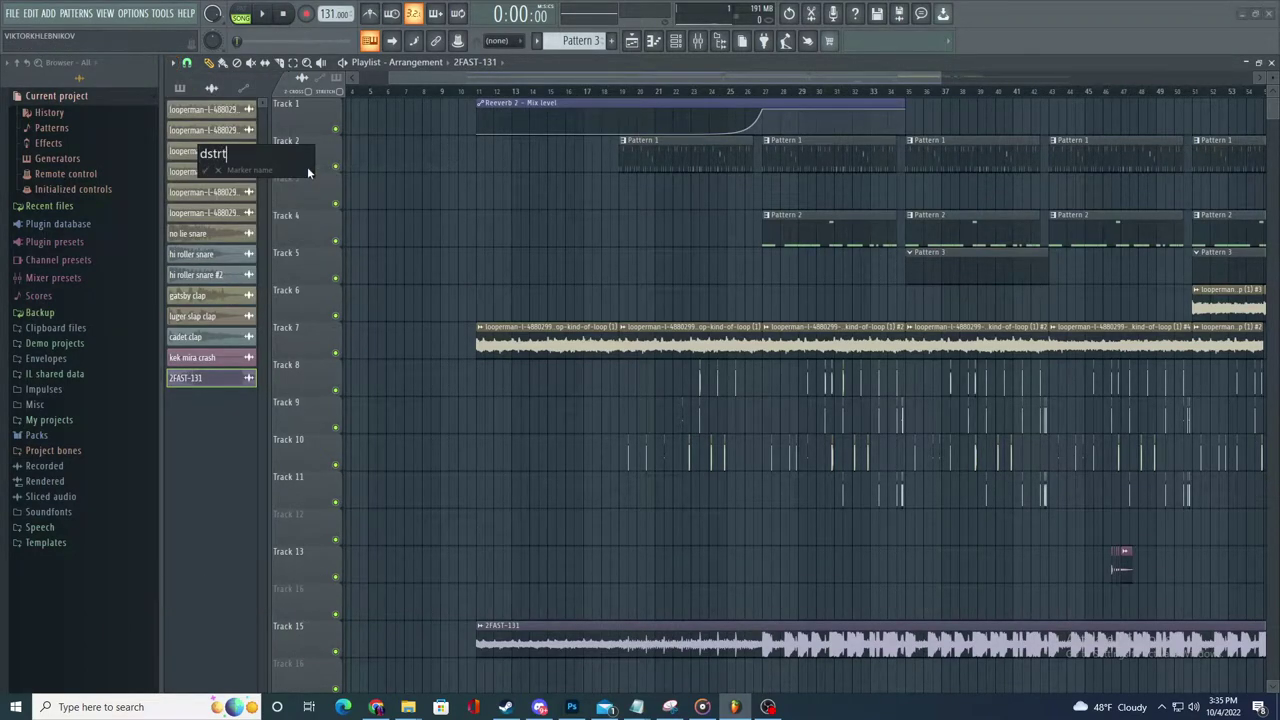
pyautogui.press('Return')
# - Make the dstrt marker the song start and move it to the first bar of the shifted arrangement
pyautogui.rightClick(357, 104)
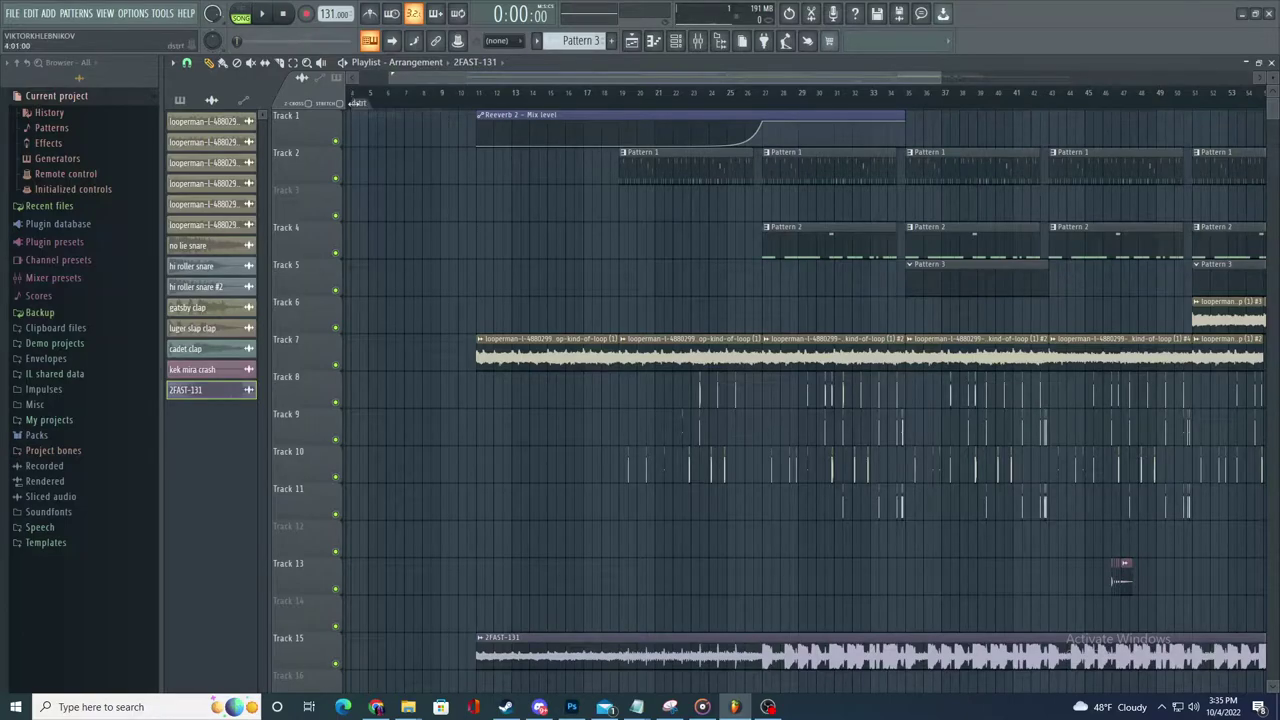
pyautogui.rightClick(357, 104)
pyautogui.click(411, 241)
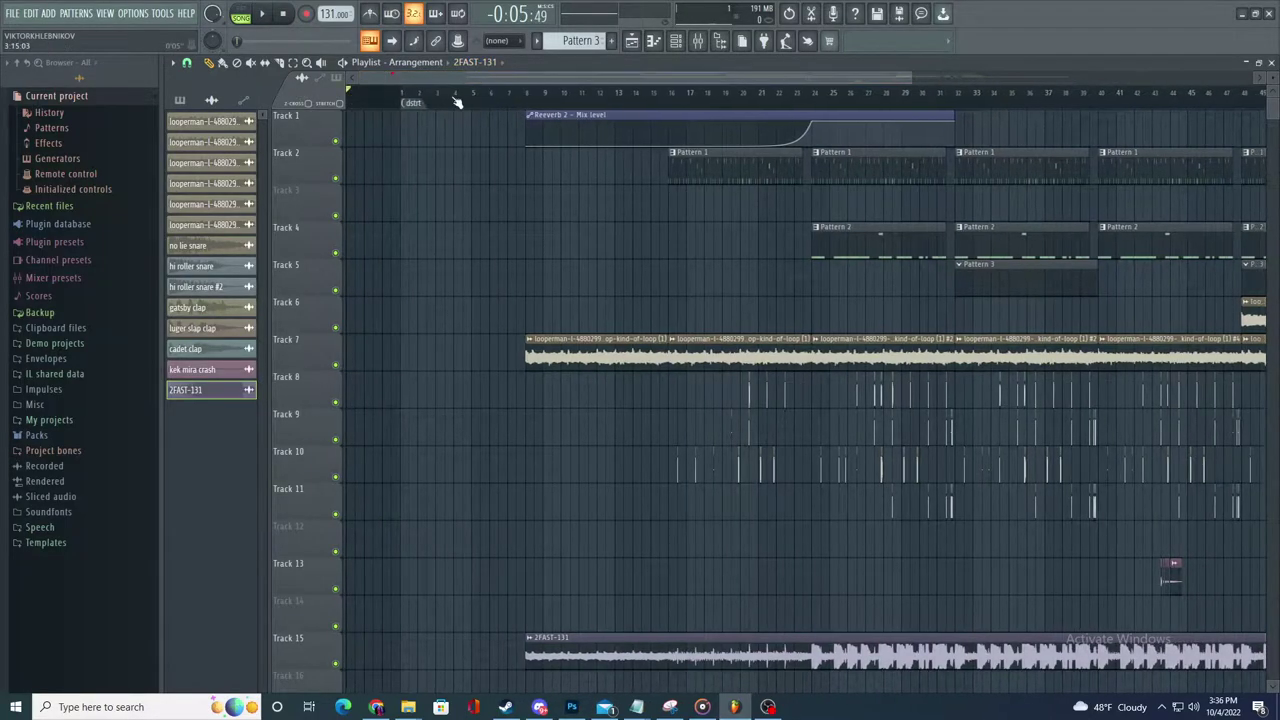
pyautogui.moveTo(400, 103); pyautogui.dragTo(528, 103)
pyautogui.scroll(-2, 471, 260)
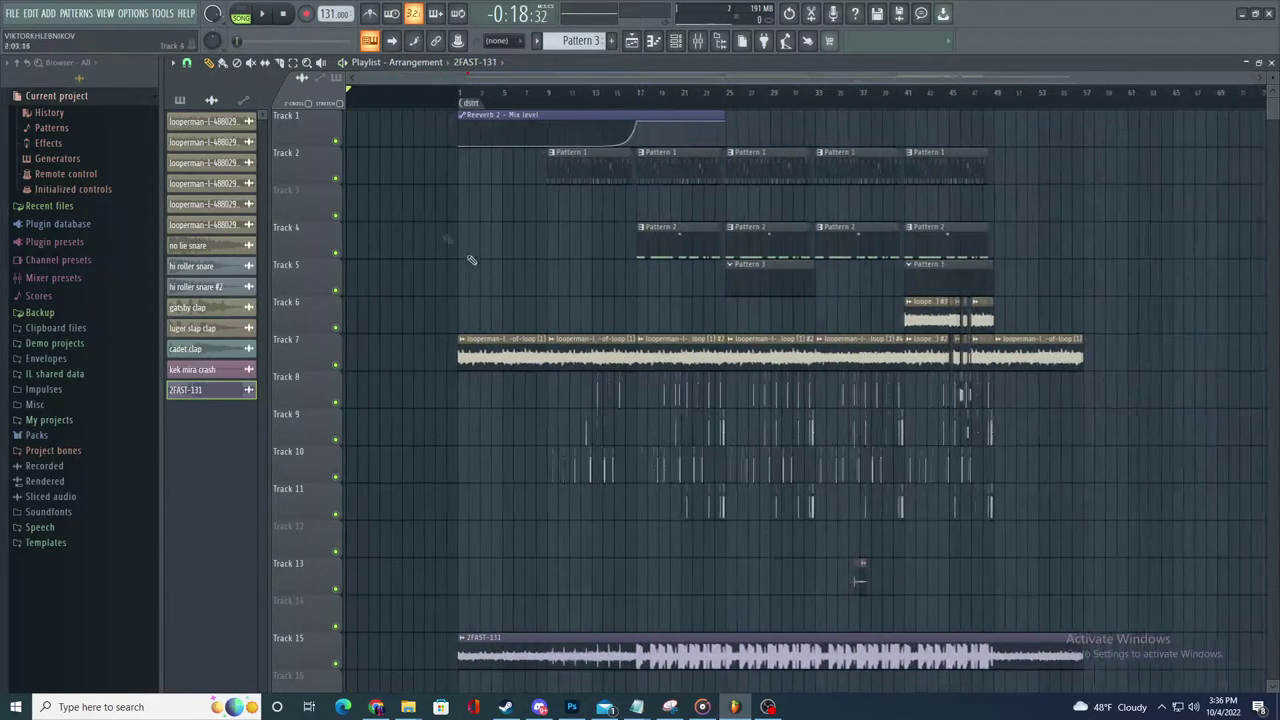
pyautogui.moveTo(1132, 185); pyautogui.dragTo(580, 675)
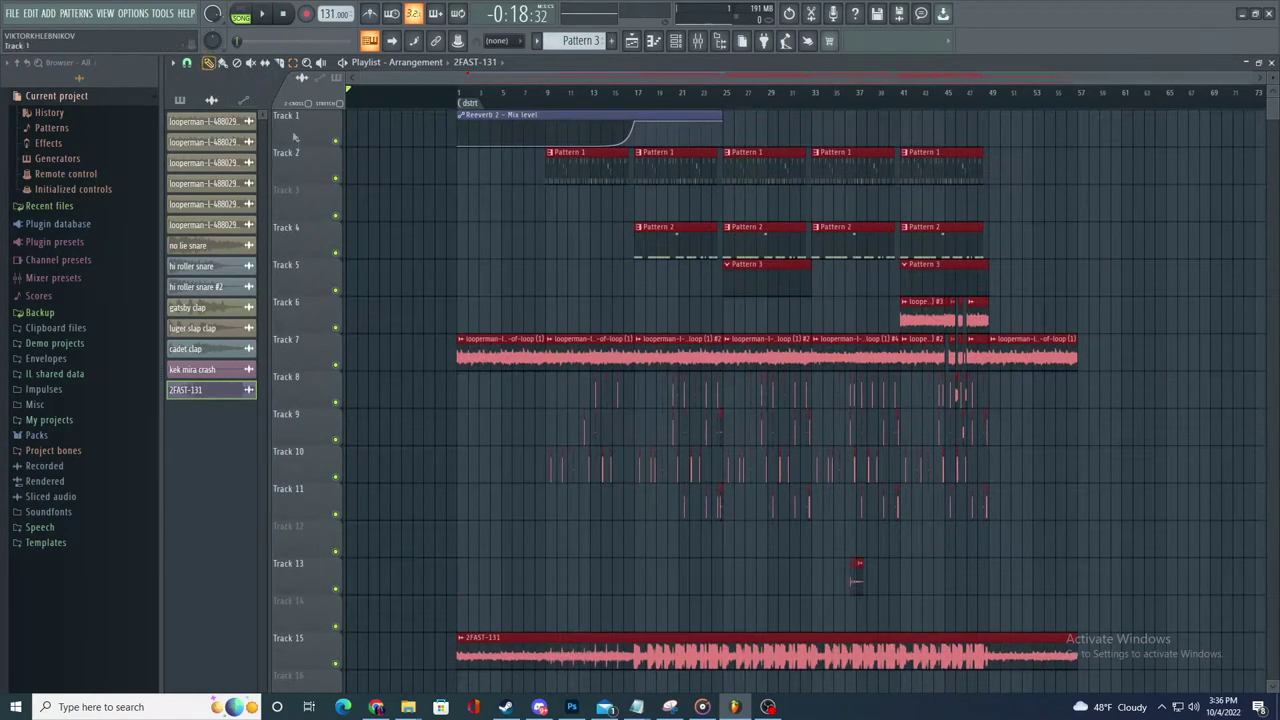
pyautogui.scroll(4, 440, 237)
pyautogui.scroll(-3, 500, 280)
pyautogui.keyDown('ctrl'); pyautogui.click(500, 280); pyautogui.keyUp('ctrl')
# - Trim the start of the 2FAST-131 clip on track 15 up to the drop and move it to the beginning of the timeline
pyautogui.scroll(-4, 520, 583)
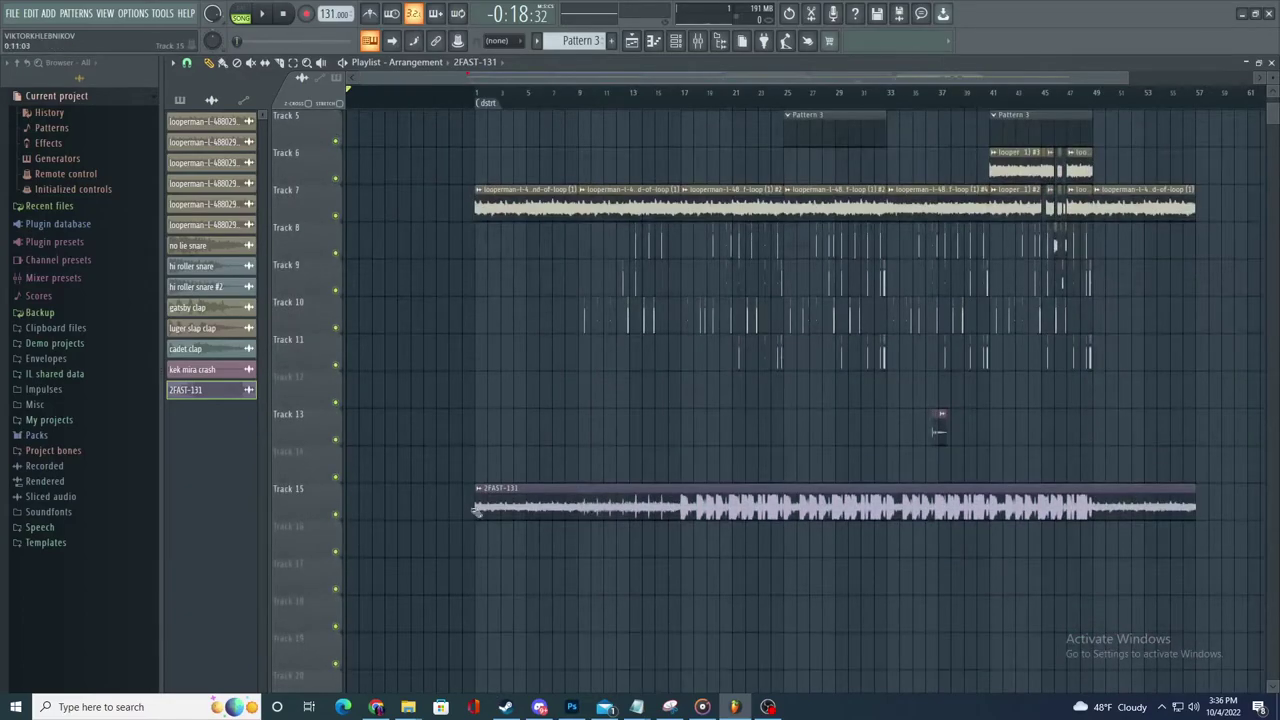
pyautogui.moveTo(476, 511); pyautogui.dragTo(605, 482)
pyautogui.moveTo(702, 491); pyautogui.dragTo(366, 491)
pyautogui.press('space')
pyautogui.scroll(4, 311, 345)
# - Slice the 2FAST-131 clip about 8 bars from its start and delete the remainder
pyautogui.click(280, 63)
pyautogui.press('space')
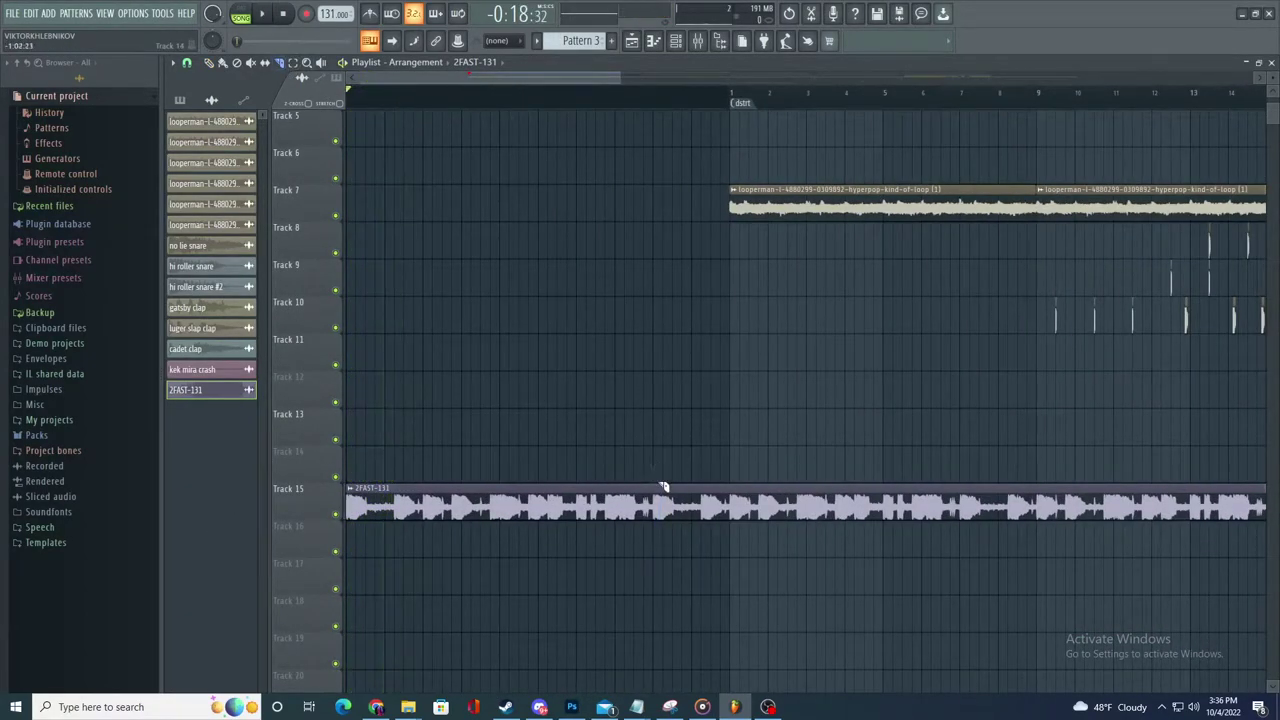
pyautogui.click(210, 63)
pyautogui.rightClick(720, 506)
pyautogui.click(572, 534)
pyautogui.rightClick(574, 536)
# - Route the 2FAST-131 audio clip to mixer insert 16 and slightly lower that insert's fader
pyautogui.doubleClick(572, 505)
pyautogui.press('F9')
pyautogui.click(691, 364)
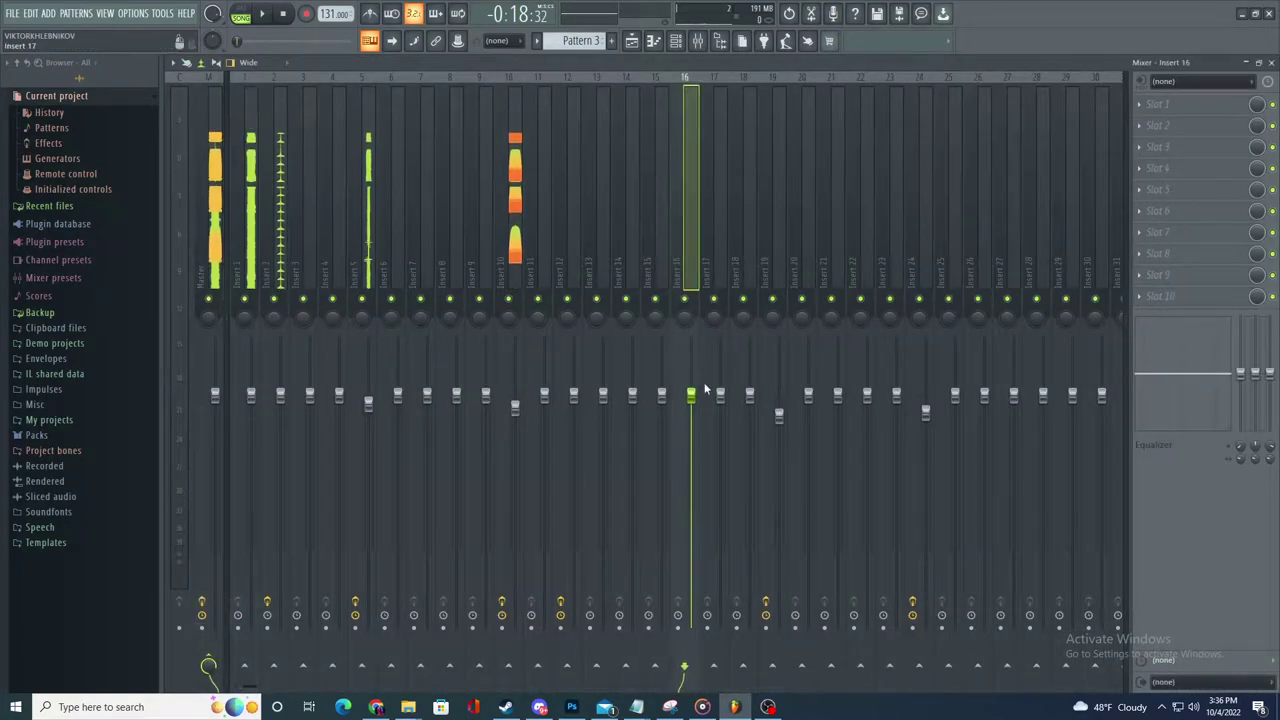
pyautogui.click(632, 40)
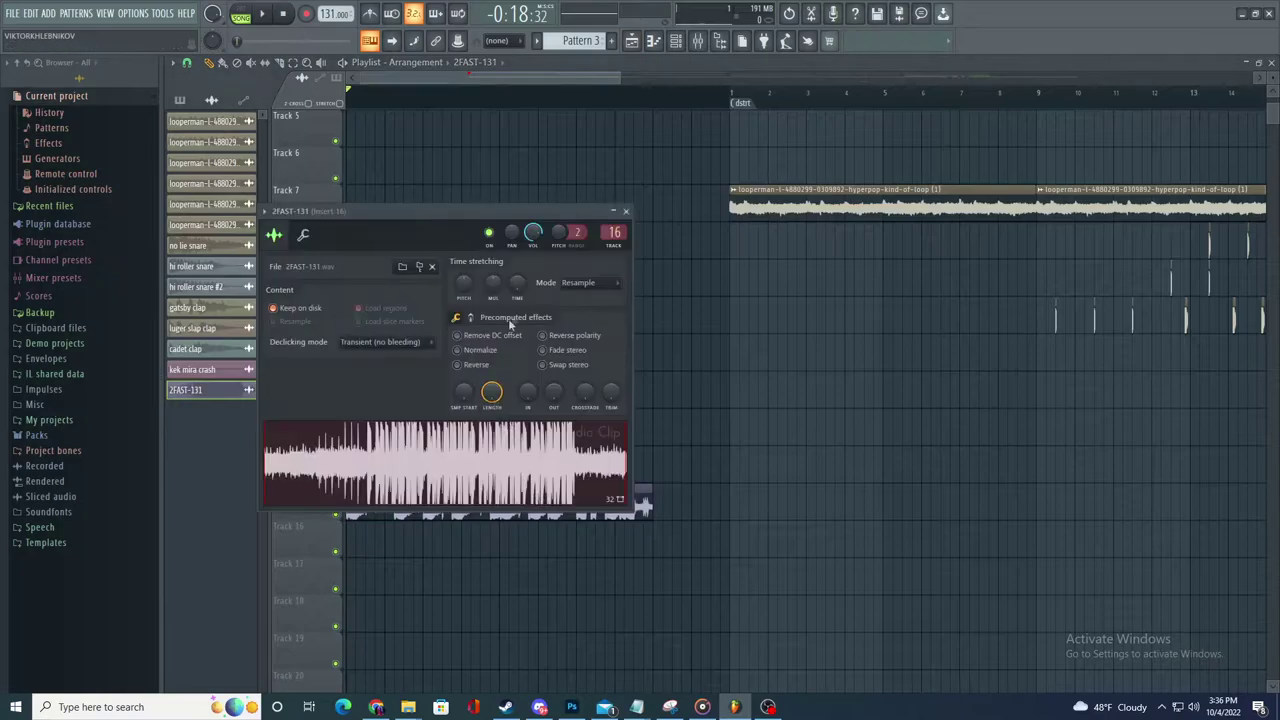
pyautogui.click(746, 407)
pyautogui.rightClick(746, 407)
# - Time-stretch the 2FAST-131 clip on track 15 to end at the dstrt marker and play it back
pyautogui.press('space')
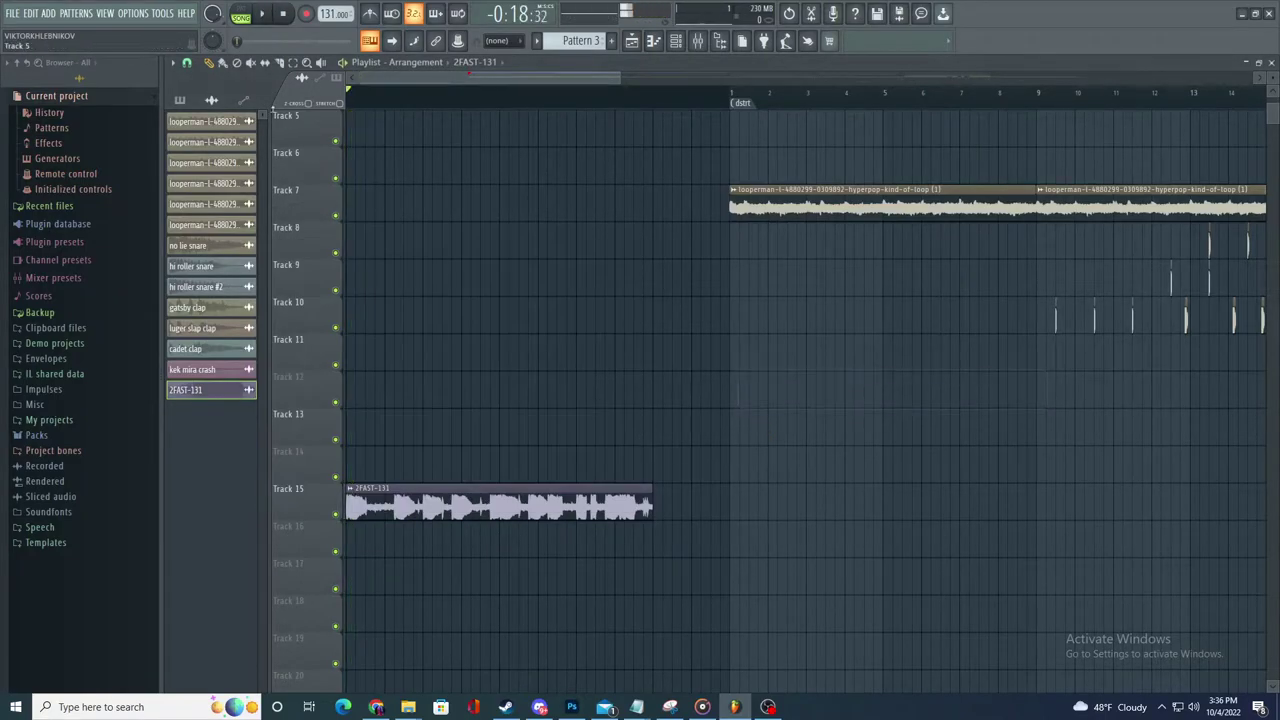
pyautogui.moveTo(650, 500); pyautogui.dragTo(729, 488)
pyautogui.press('space')
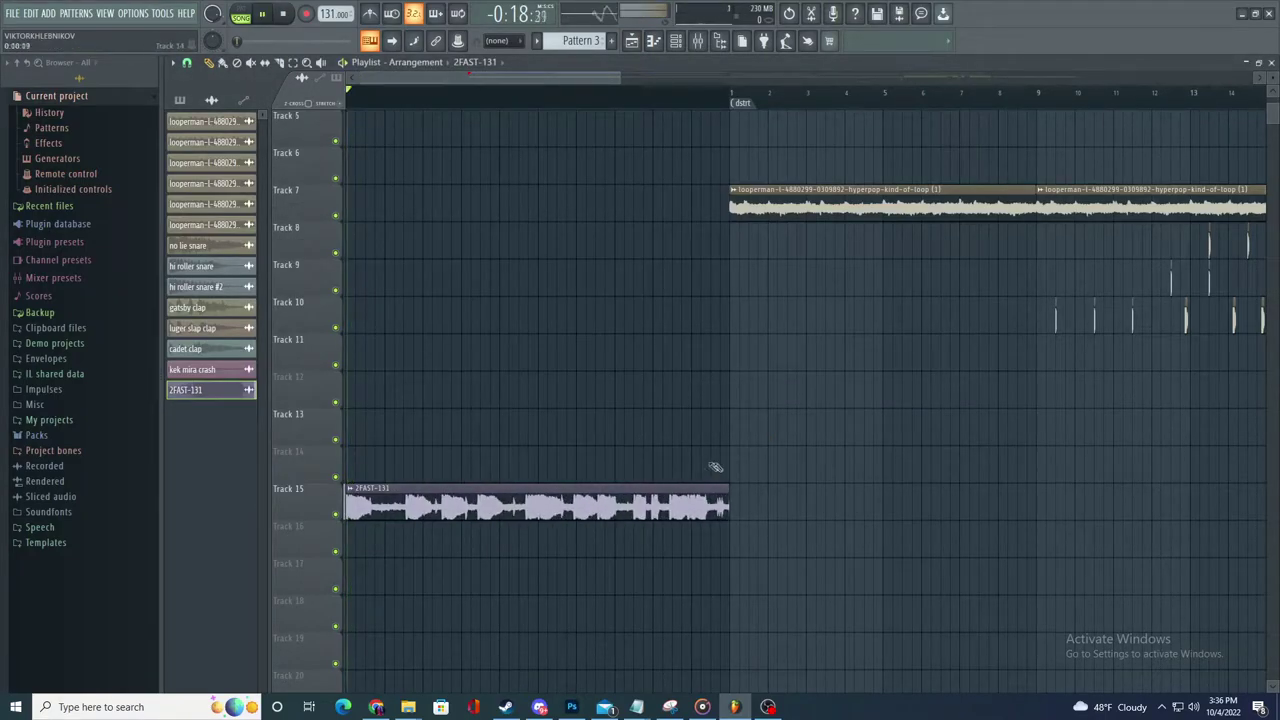
pyautogui.scroll(-2, 573, 384)
pyautogui.scroll(3, 560, 384)
pyautogui.click(540, 386)
pyautogui.rightClick(541, 387)
pyautogui.scroll(-3, 541, 392)
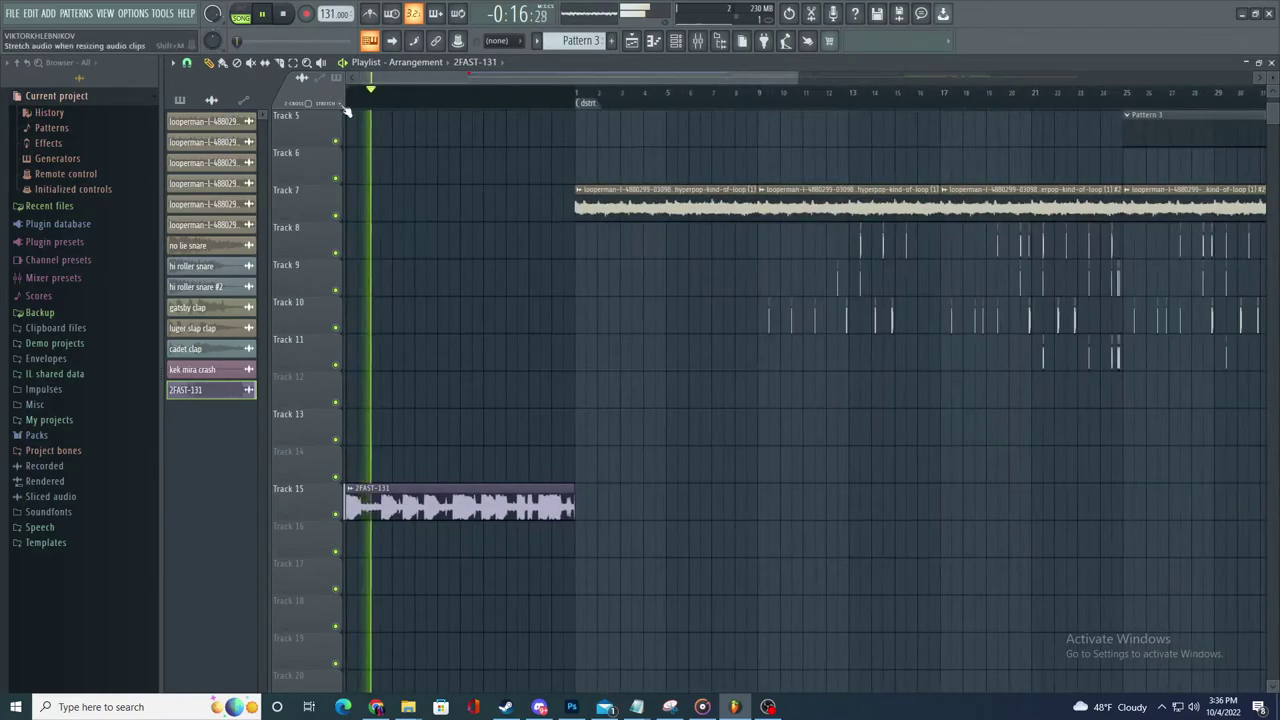
pyautogui.scroll(-3, 429, 383)
pyautogui.scroll(4, 415, 385)
# - Add Fruity Reeverb 2 to the first effect slot of insert 16 and create an automation clip for its mix level
pyautogui.click(711, 45)
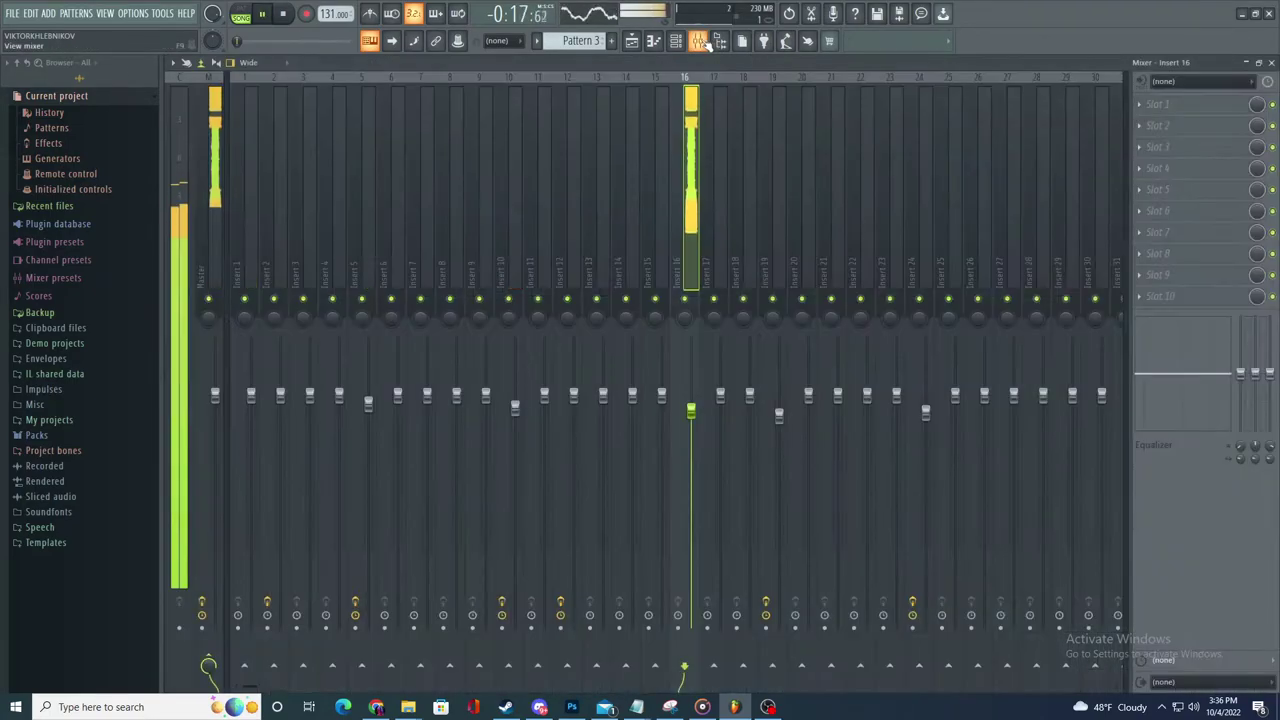
pyautogui.click(1177, 105)
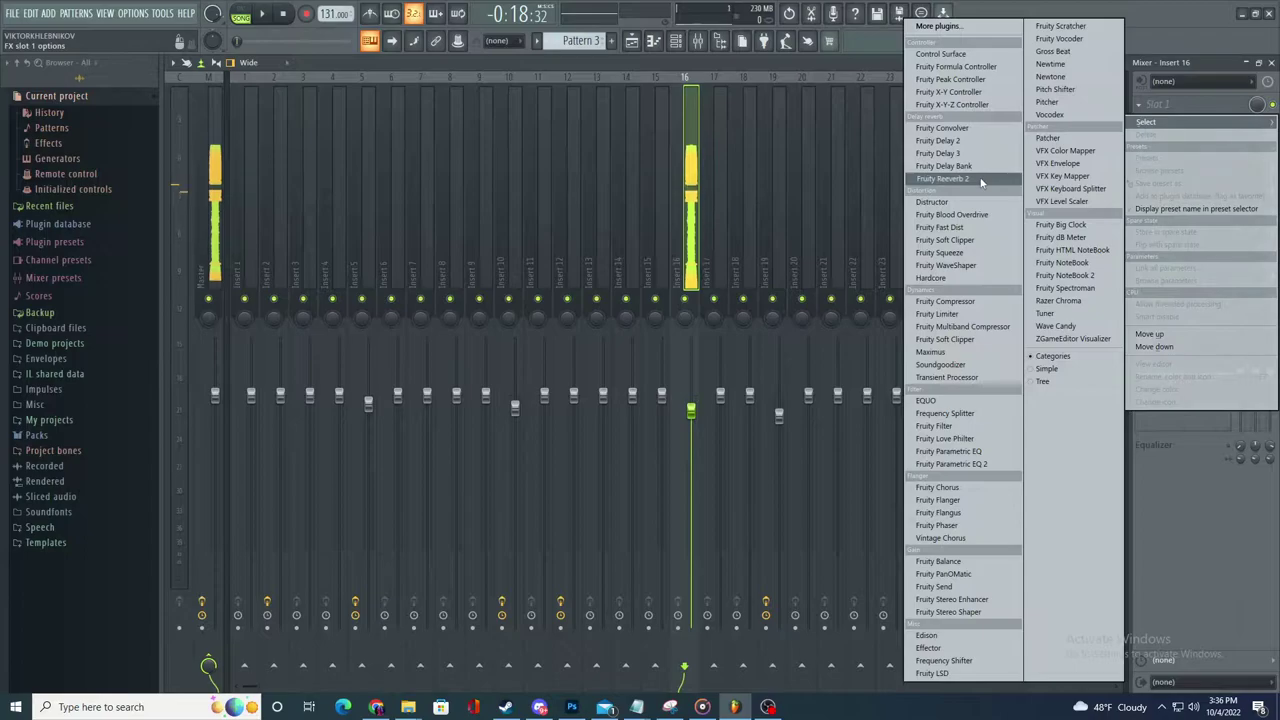
pyautogui.click(945, 178)
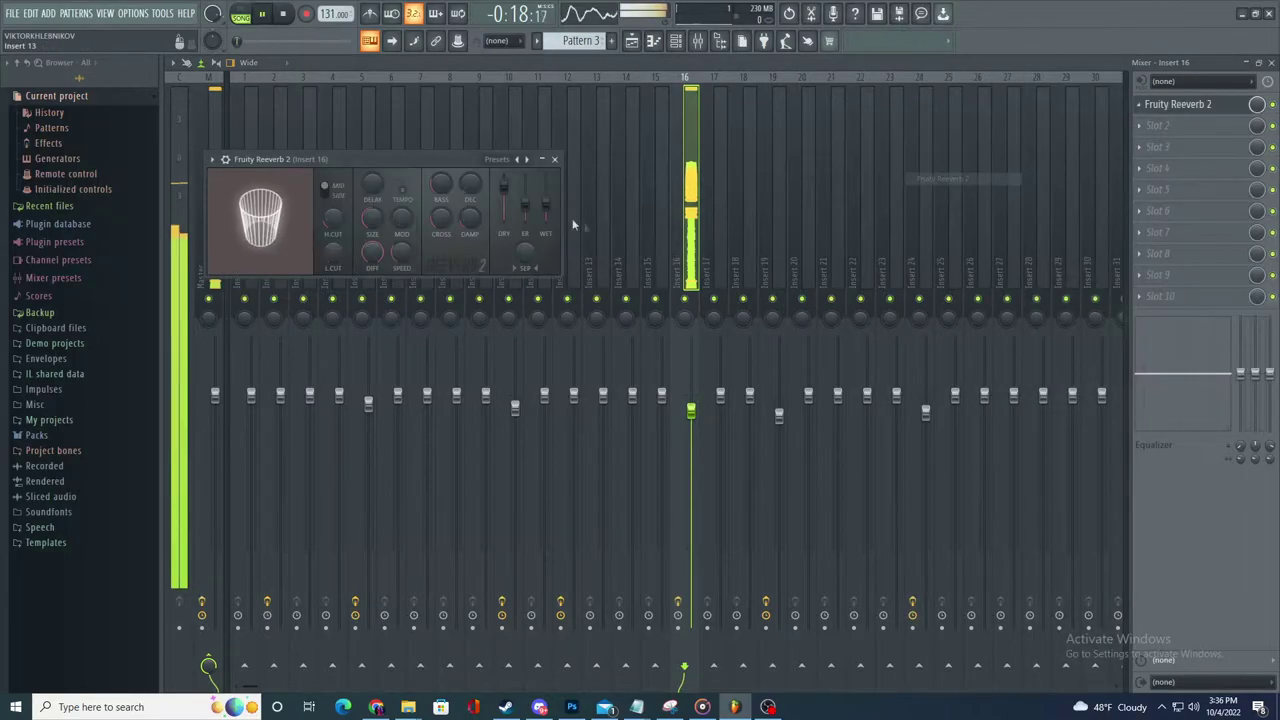
pyautogui.rightClick(1259, 105)
pyautogui.click(1246, 204)
# - Move the Reeverb 2 - Mix level #2 automation clip to the start of the timeline on track 13
pyautogui.click(631, 42)
pyautogui.scroll(-3, 463, 467)
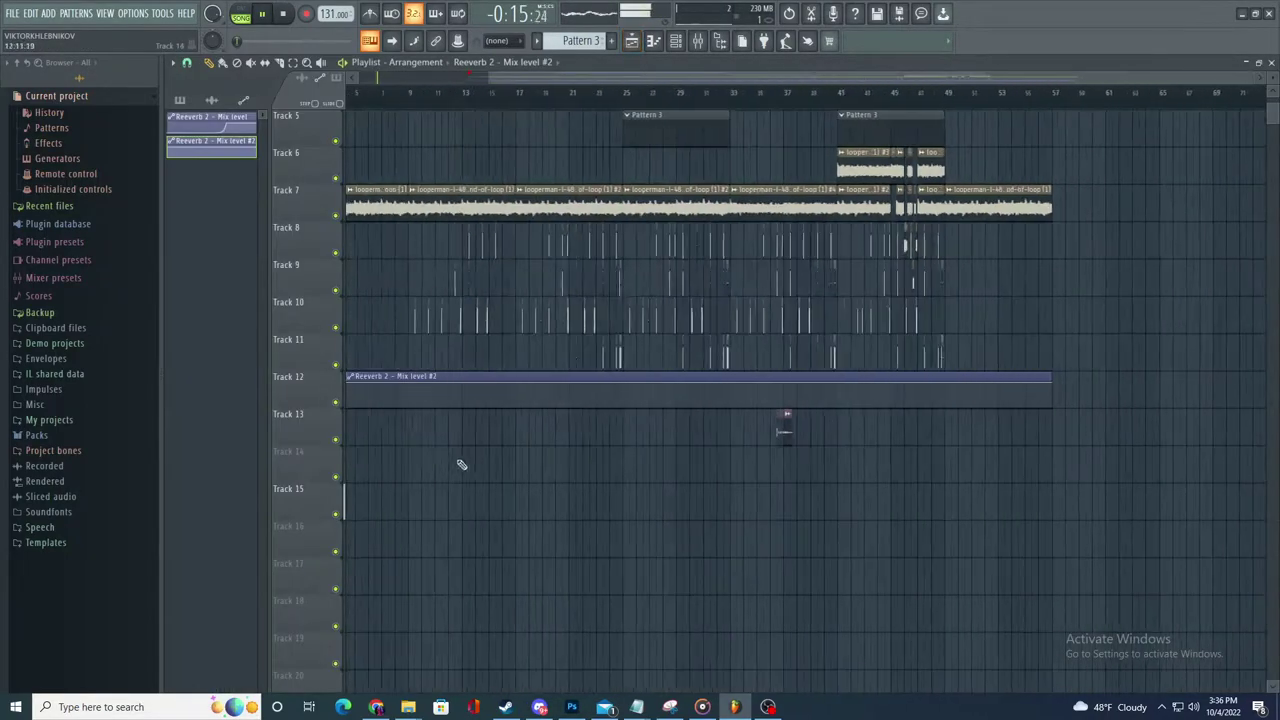
pyautogui.scroll(-3, 463, 467)
pyautogui.scroll(5, 426, 468)
pyautogui.press('space')
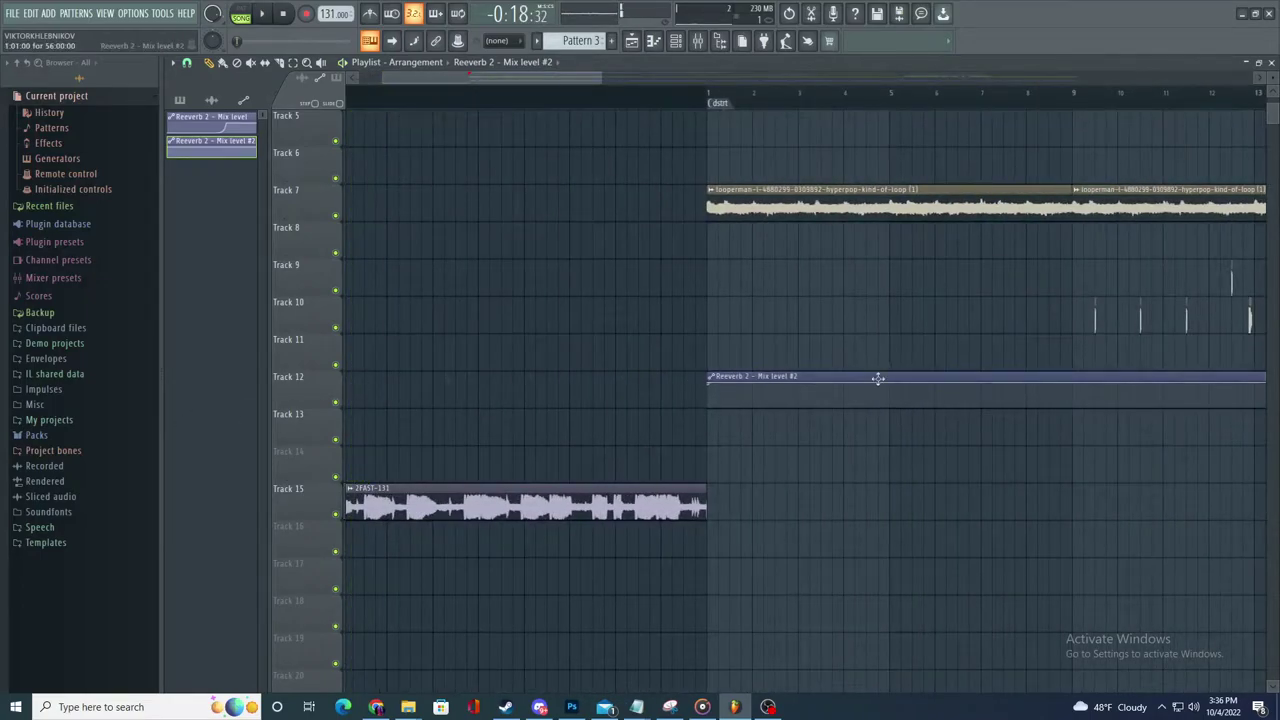
pyautogui.moveTo(877, 378); pyautogui.dragTo(654, 406)
# - Shape the reverb mix automation to fall gradually to its minimum at the dstrt marker and play it back
pyautogui.moveTo(728, 437); pyautogui.dragTo(748, 458)
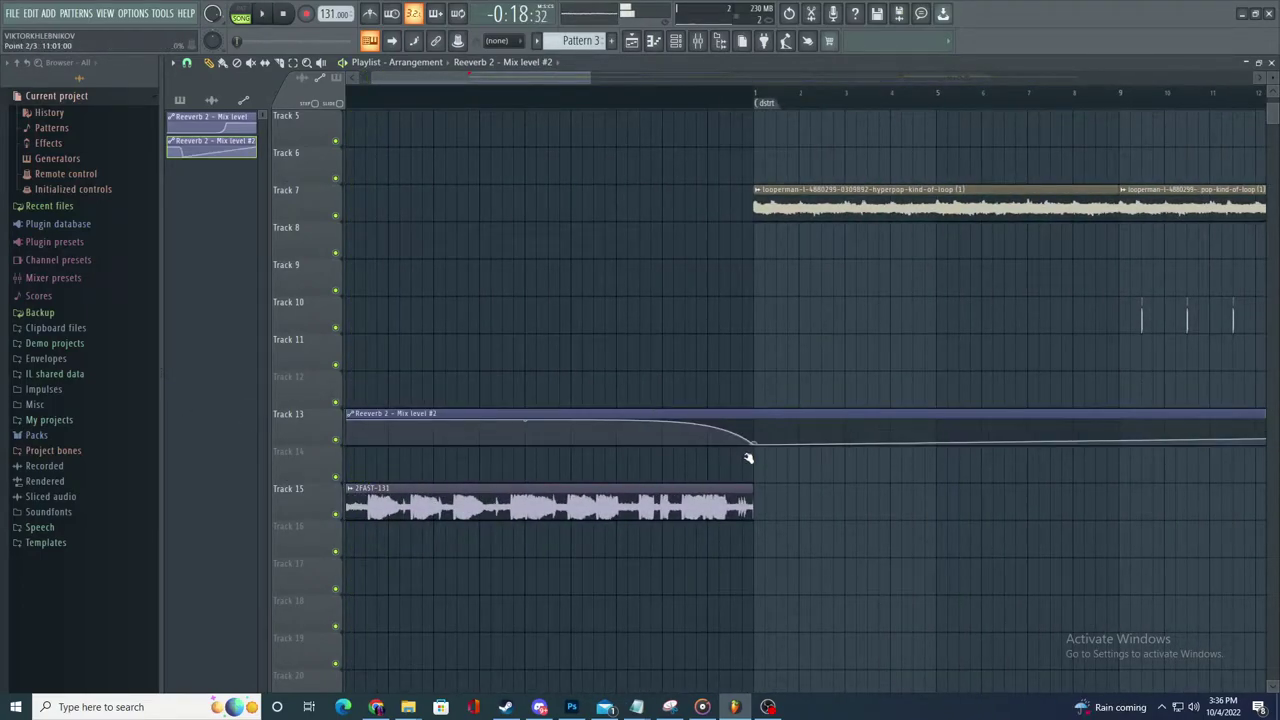
pyautogui.moveTo(524, 420); pyautogui.dragTo(524, 436)
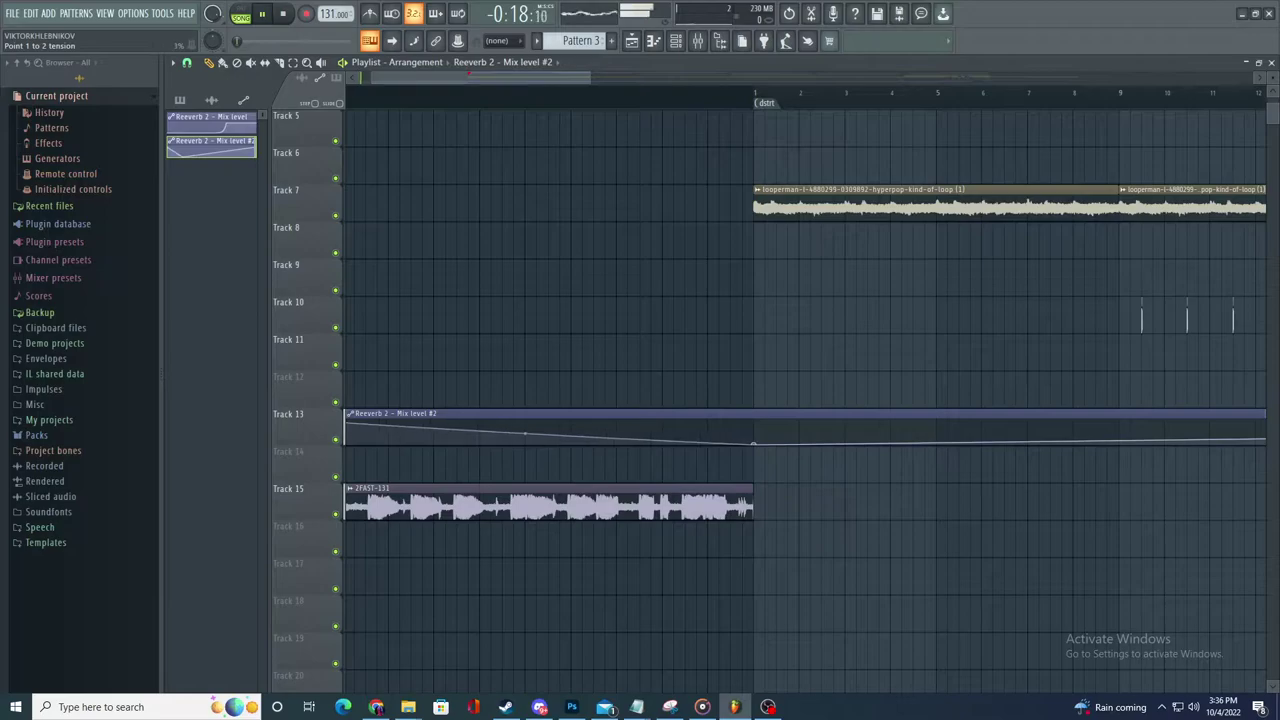
pyautogui.scroll(-3, 514, 363)
pyautogui.scroll(3, 380, 363)
pyautogui.scroll(-4, 398, 363)
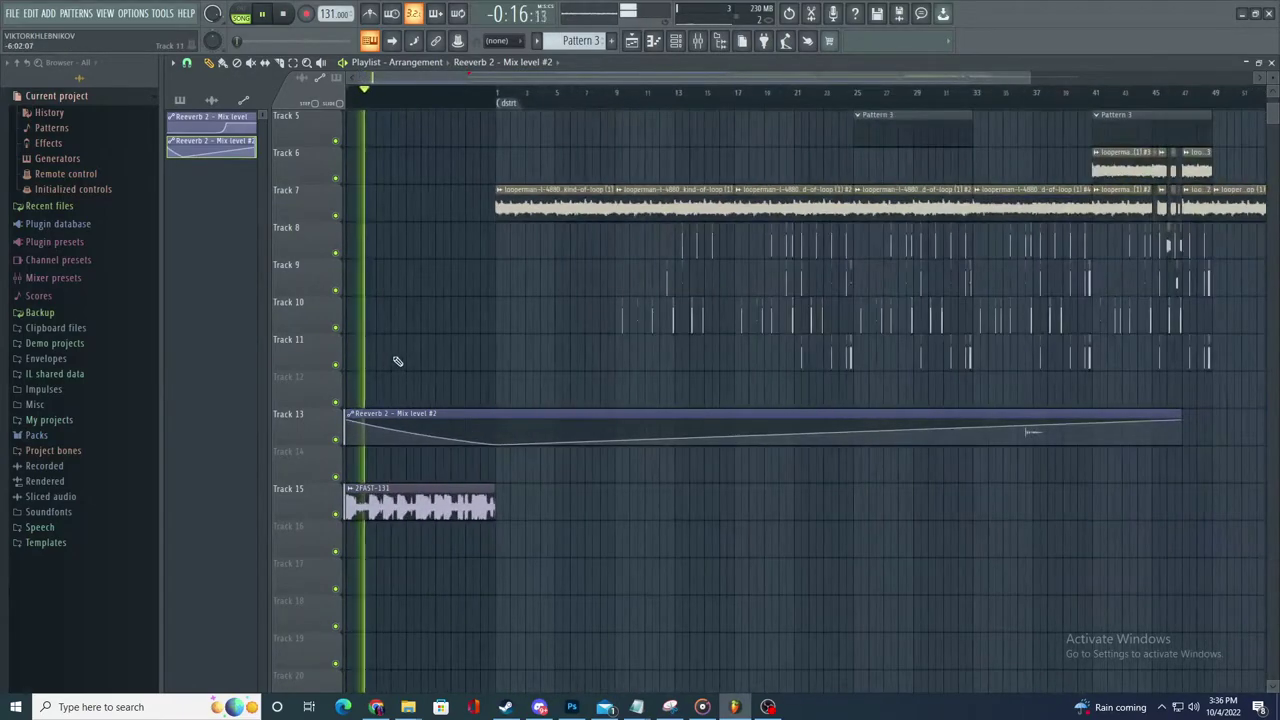
pyautogui.scroll(2, 397, 361)
# - Add Fruity Love Philter to the second slot of insert 16 and create an automation clip for Filter 1's cutoff frequency
pyautogui.click(697, 40)
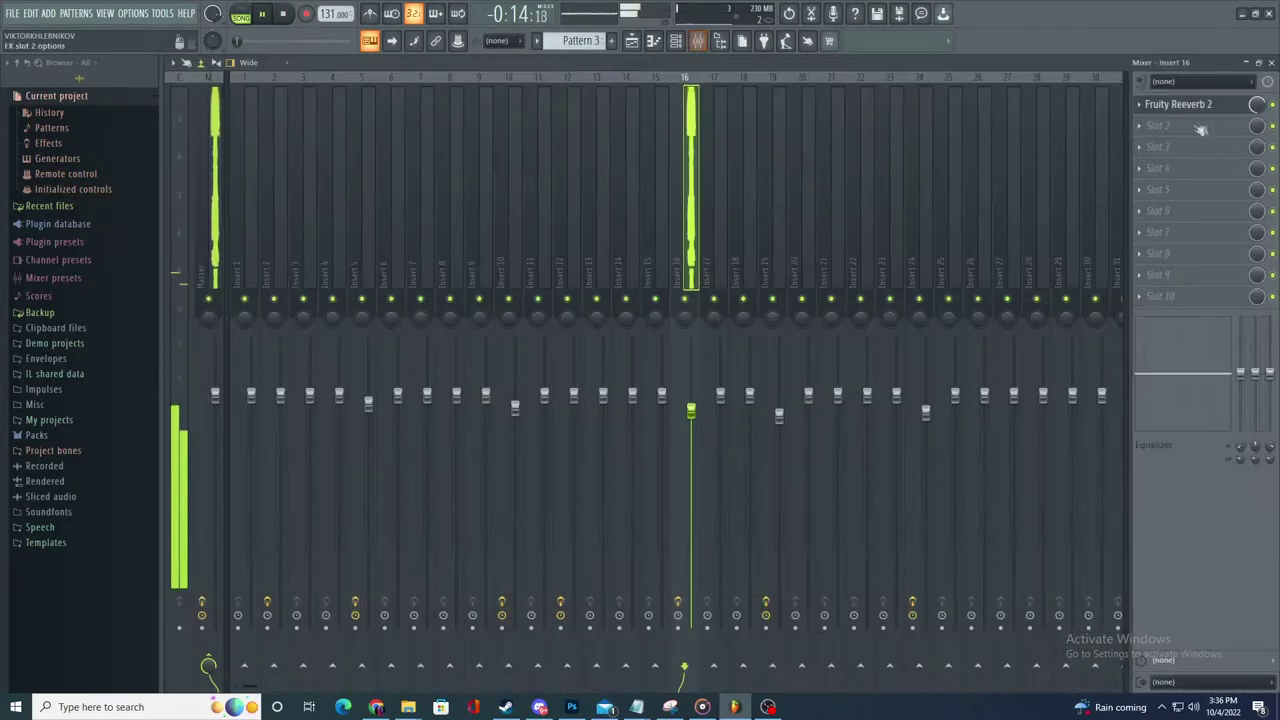
pyautogui.click(1180, 125)
pyautogui.moveTo(1145, 143)
pyautogui.click(965, 438)
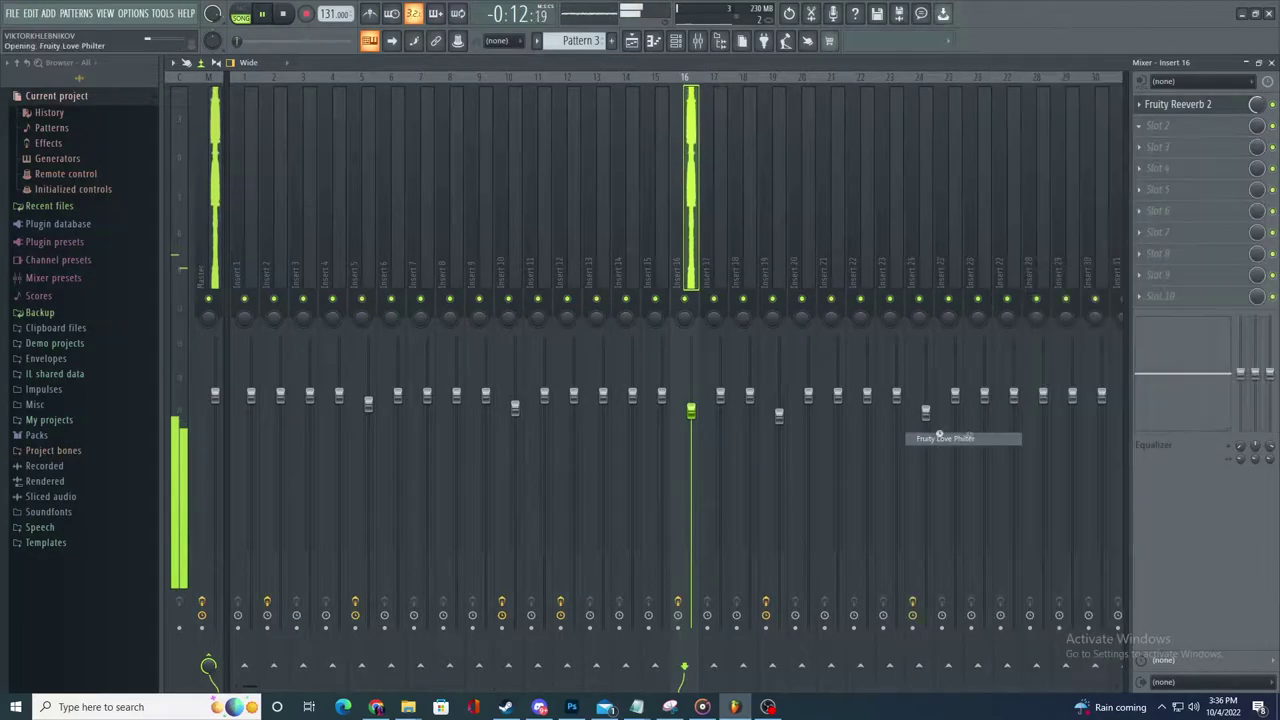
pyautogui.rightClick(313, 284)
pyautogui.click(370, 380)
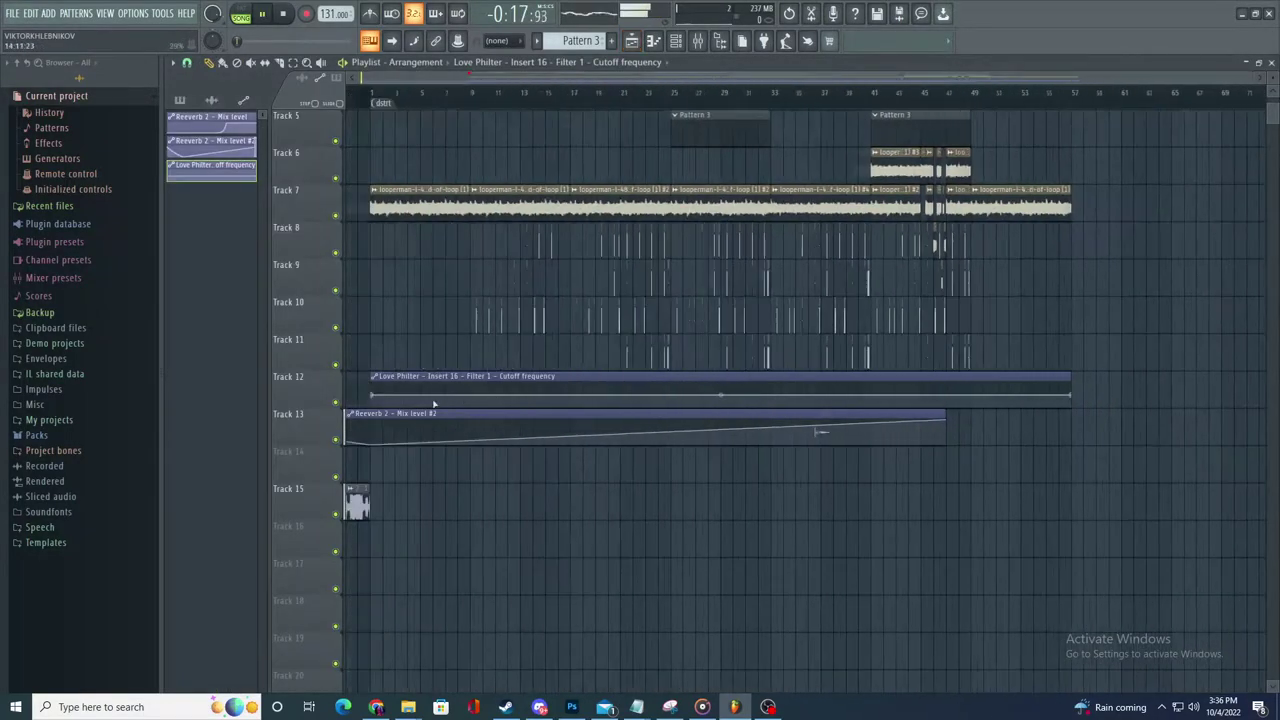
# - Move the Love Philter cutoff automation clip on track 12 to the start of the timeline
pyautogui.scroll(-2, 434, 404)
pyautogui.scroll(5, 303, 347)
pyautogui.moveTo(628, 376); pyautogui.dragTo(347, 405)
pyautogui.scroll(4, 301, 392)
pyautogui.press('space')
pyautogui.press('space')
# - Shape the cutoff automation to rise steeply at the start and curve down to its minimum at the dstrt marker
pyautogui.rightClick(466, 383)
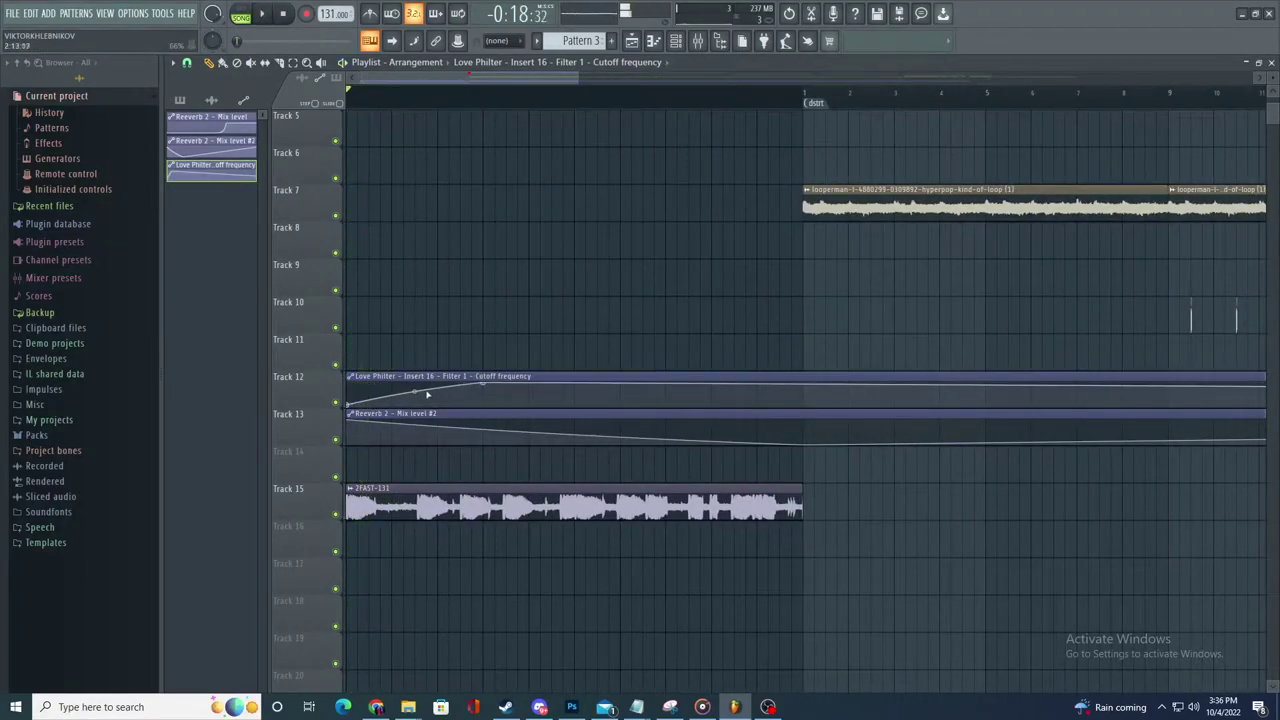
pyautogui.press('space')
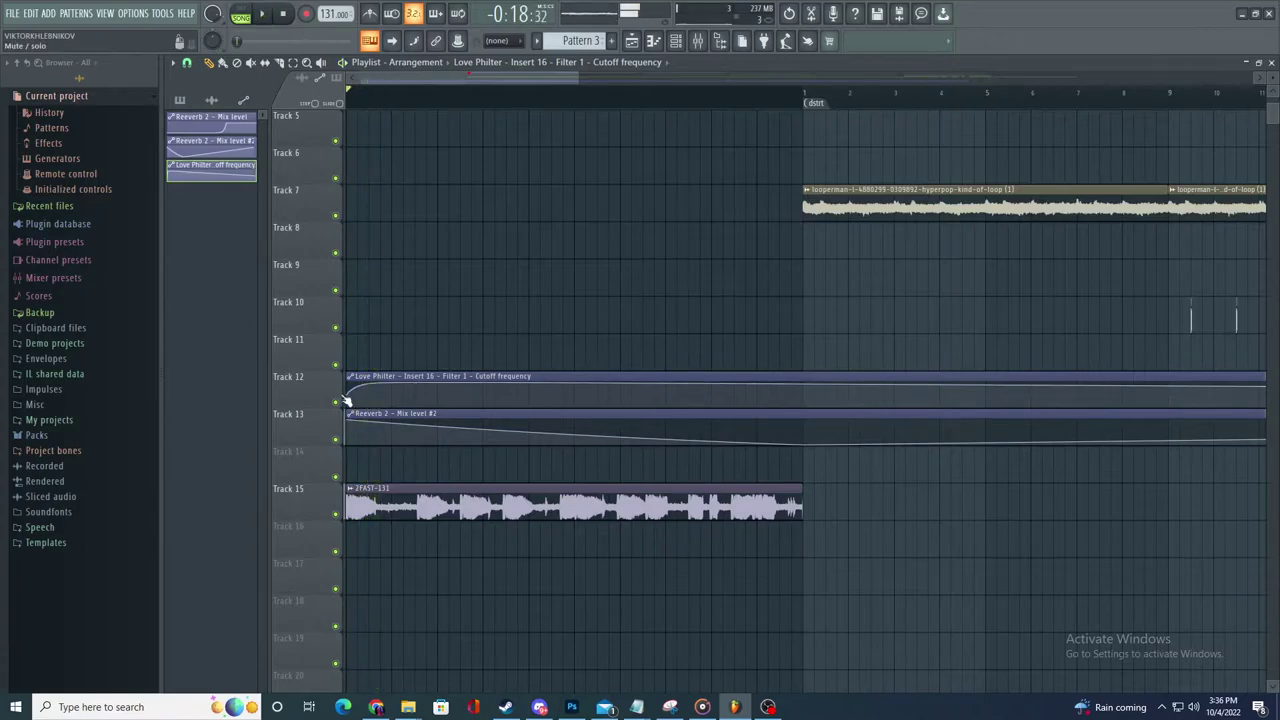
pyautogui.press('space')
pyautogui.moveTo(348, 395); pyautogui.dragTo(349, 383)
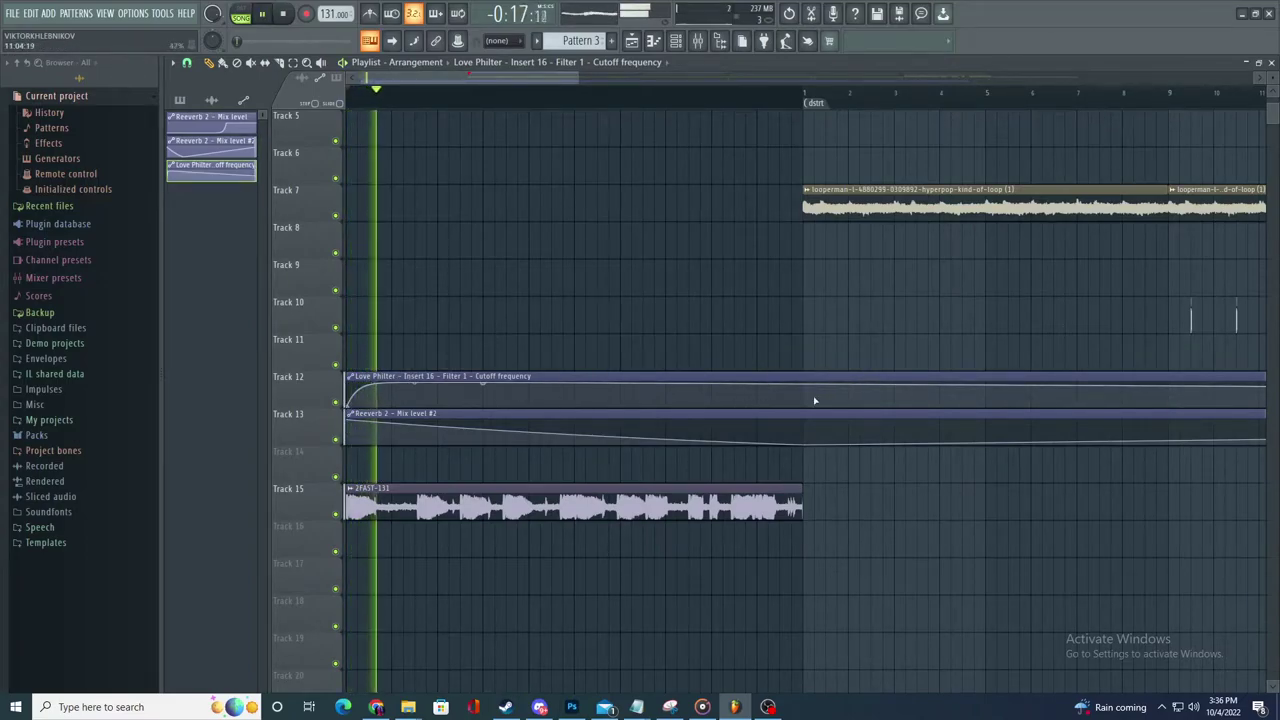
pyautogui.moveTo(806, 385); pyautogui.dragTo(805, 406)
pyautogui.moveTo(643, 406); pyautogui.dragTo(644, 389)
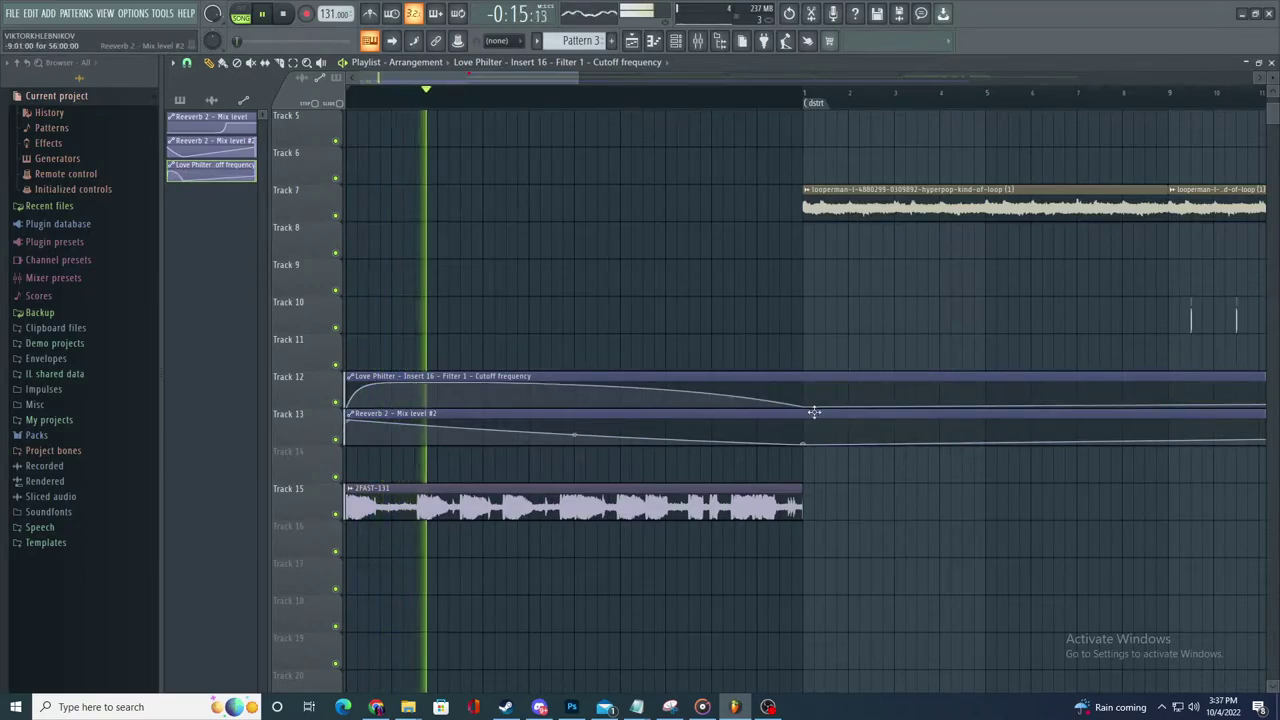
# - Play the slowed pre-intro and examine its transition into the main arrangement at the dstrt marker
pyautogui.scroll(-2, 394, 440)
pyautogui.scroll(3, 370, 433)
pyautogui.scroll(-2, 370, 433)
pyautogui.scroll(-4, 370, 432)
pyautogui.scroll(1, 372, 430)
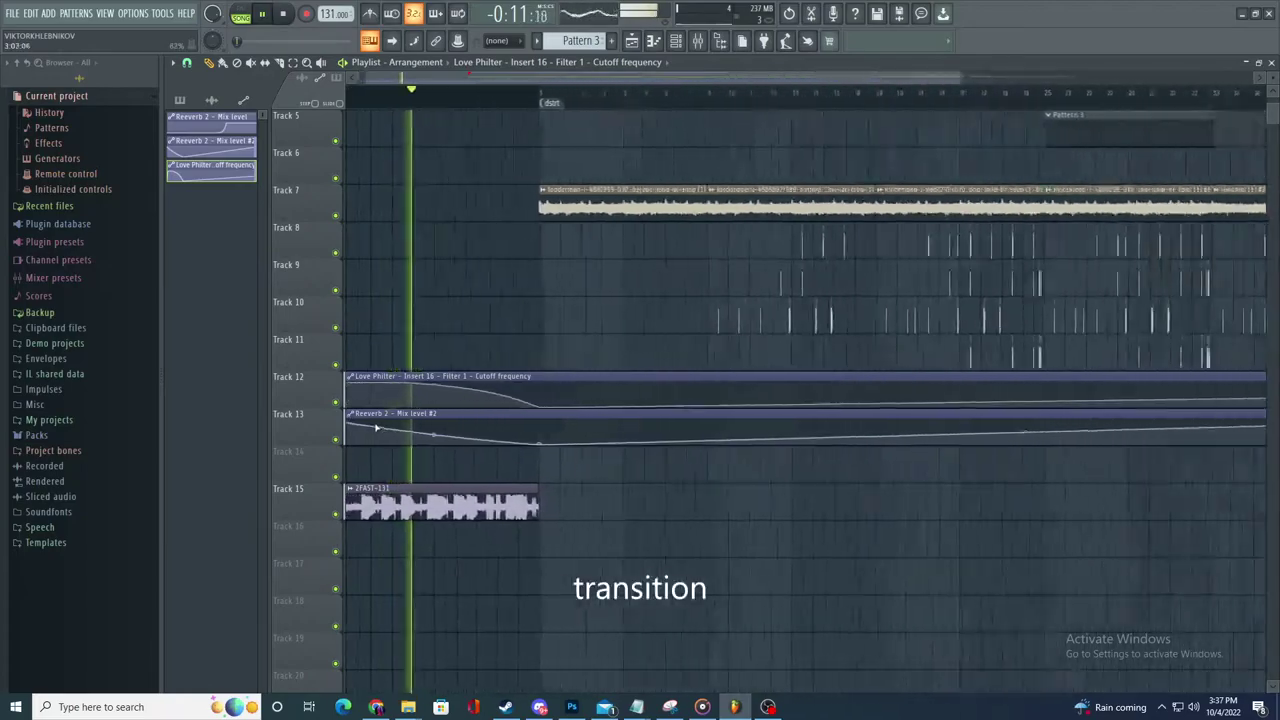
pyautogui.scroll(-1, 374, 428)
pyautogui.scroll(-2, 374, 428)
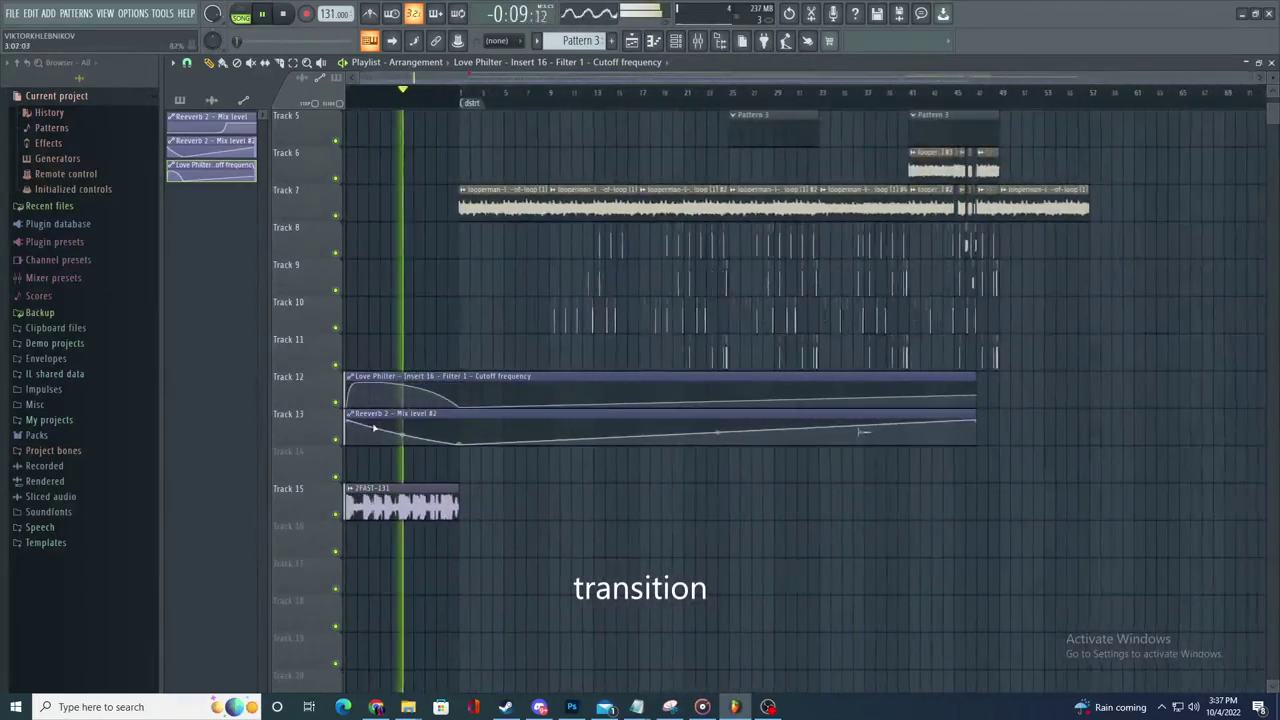
pyautogui.scroll(2, 374, 428)
pyautogui.scroll(-2, 373, 428)
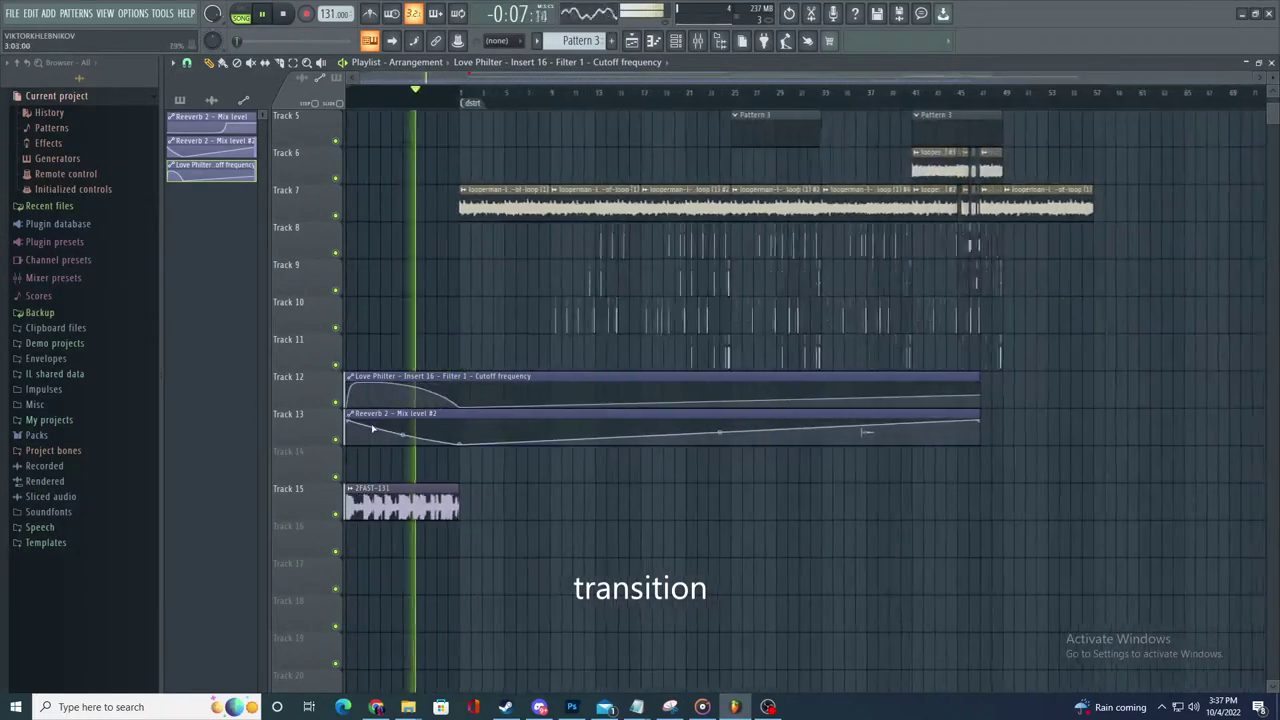
pyautogui.scroll(2, 372, 428)
pyautogui.scroll(-1, 372, 428)
pyautogui.scroll(2, 372, 428)
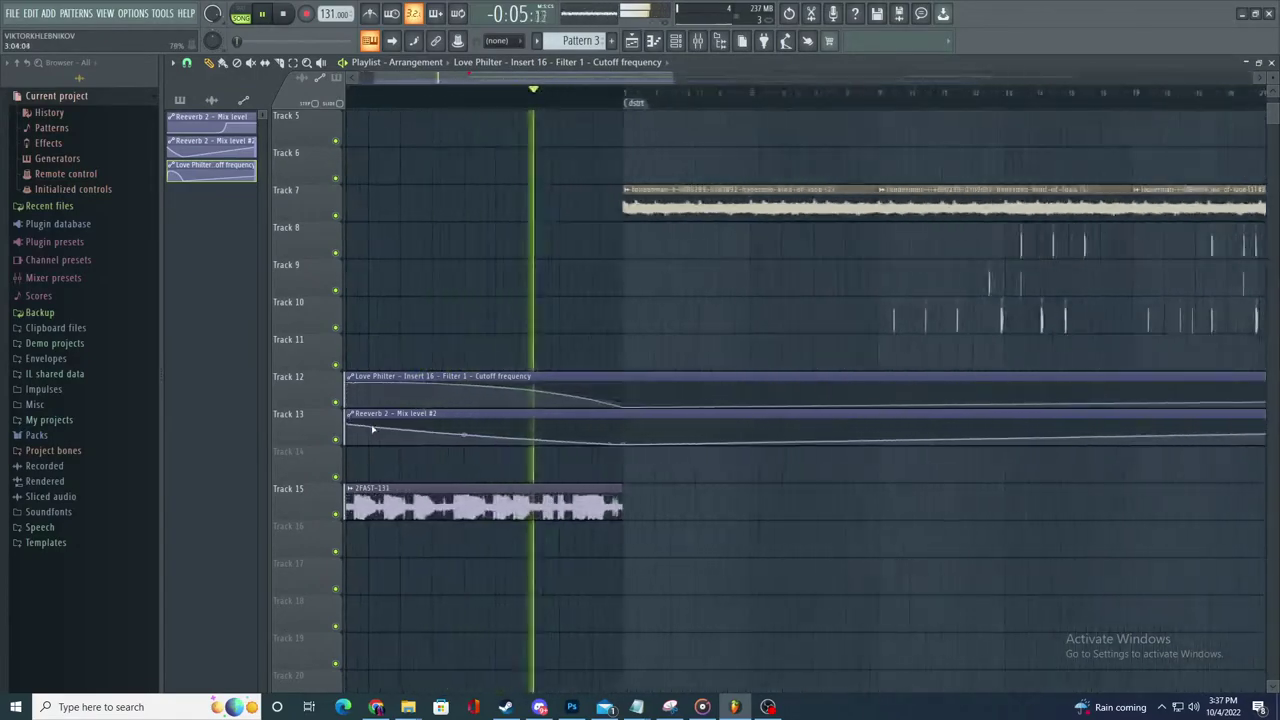
pyautogui.scroll(-3, 372, 428)
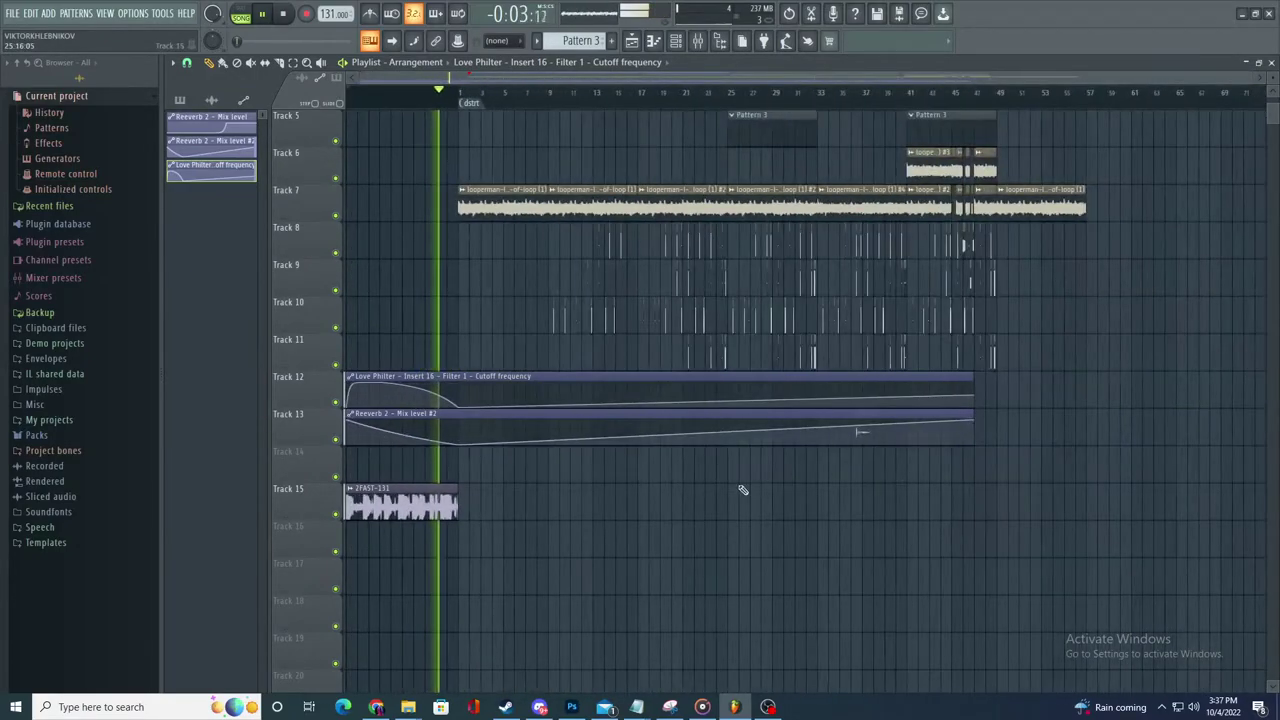
pyautogui.scroll(5, 470, 506)
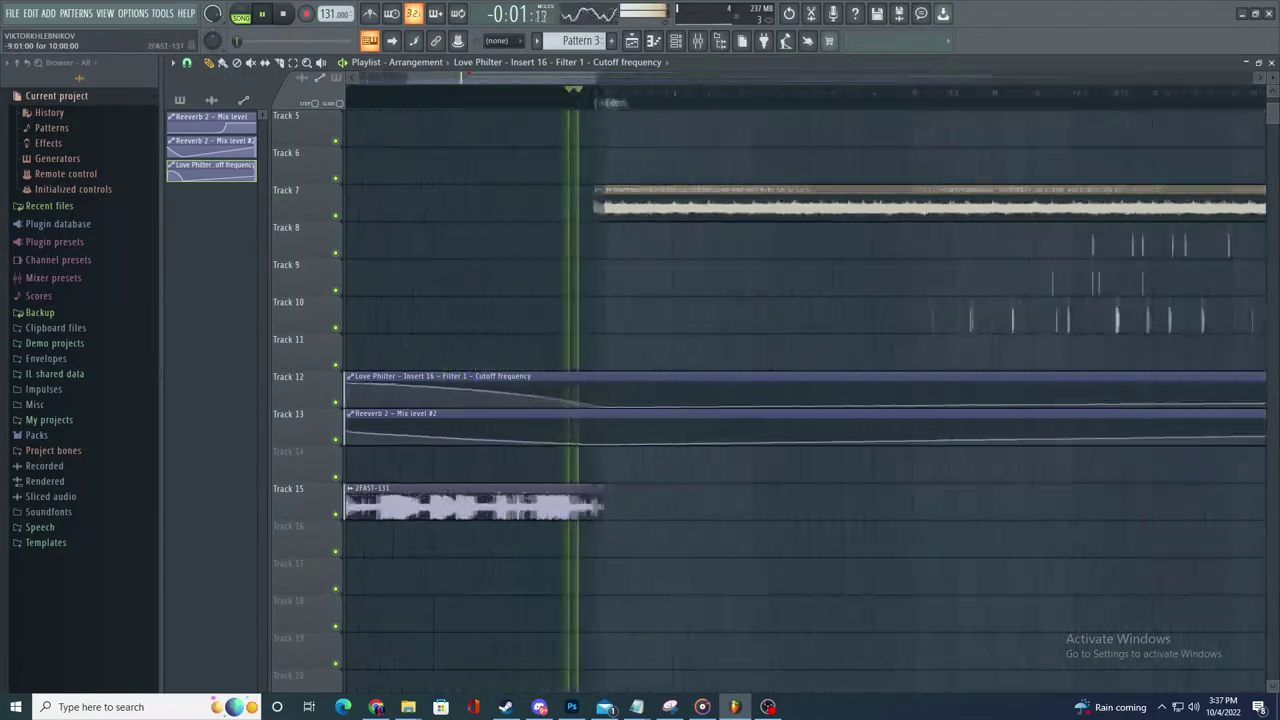
# - Open the settings of the first looperman loop clip on track 7, restart playback from the dstrt marker, and show the loop's mixer insert
pyautogui.scroll(-3, 597, 505)
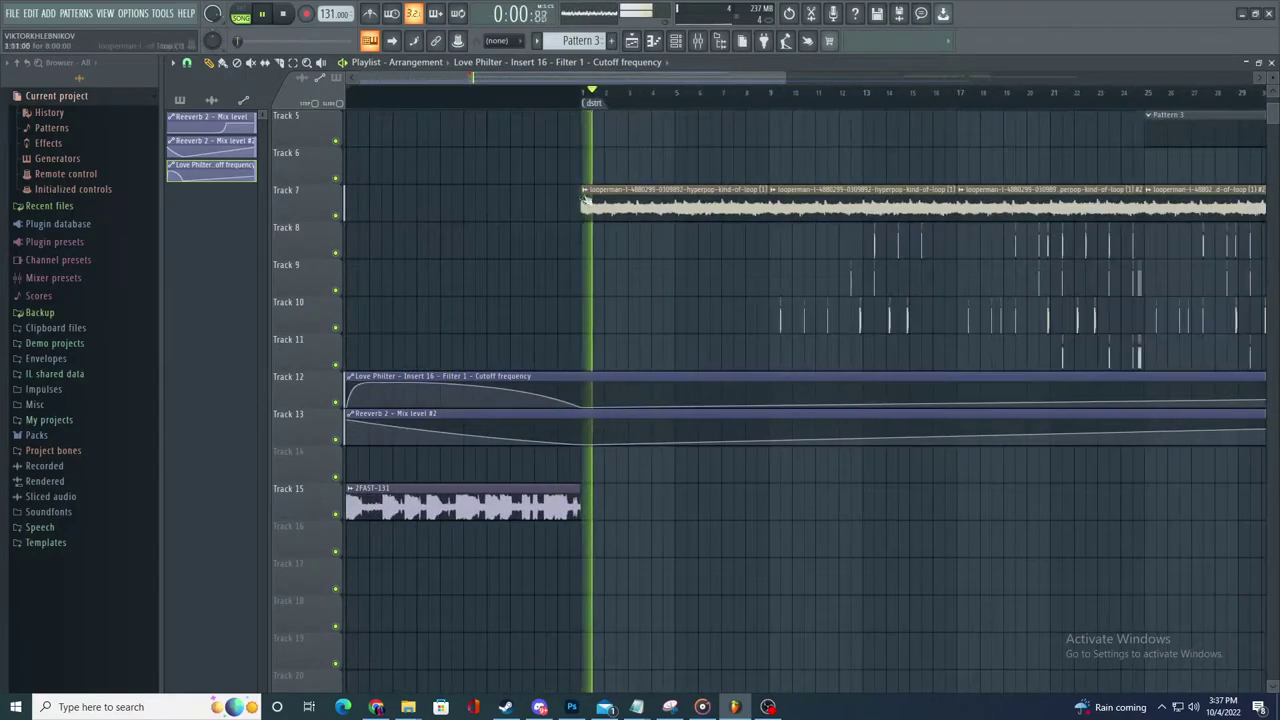
pyautogui.click(586, 191)
pyautogui.click(622, 290)
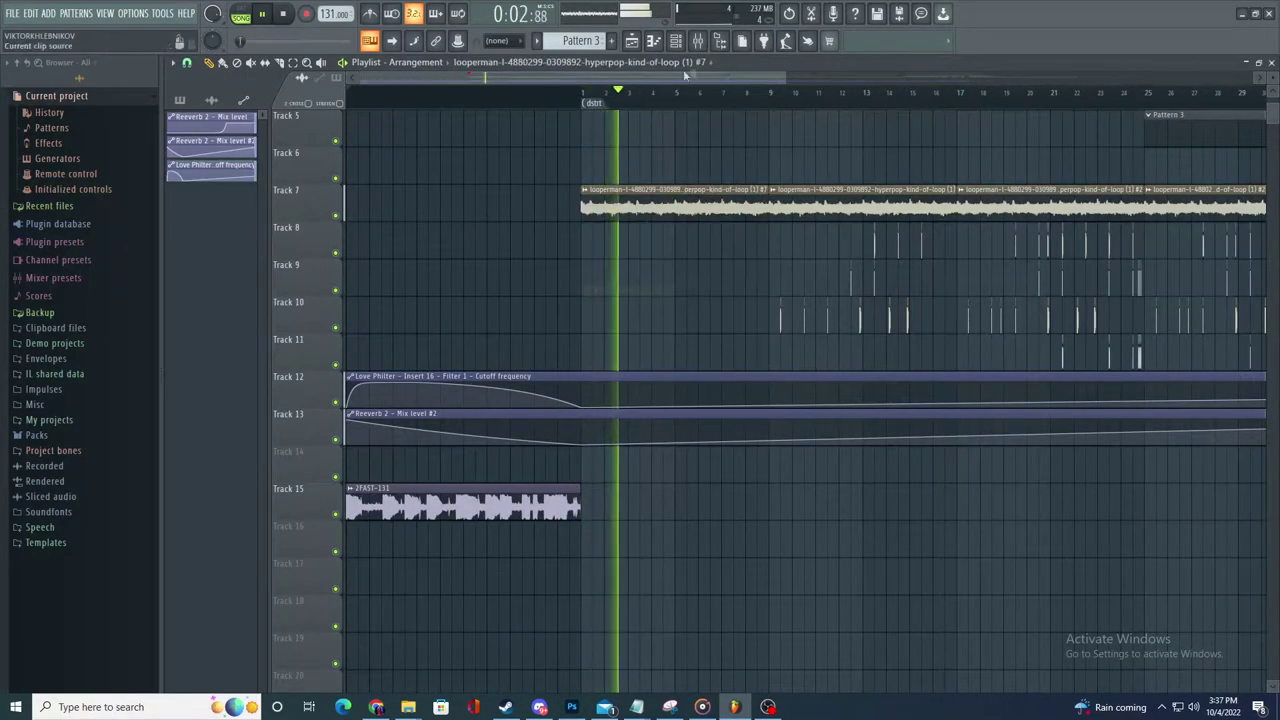
pyautogui.doubleClick(677, 180)
pyautogui.rightClick(677, 180)
pyautogui.press('space')
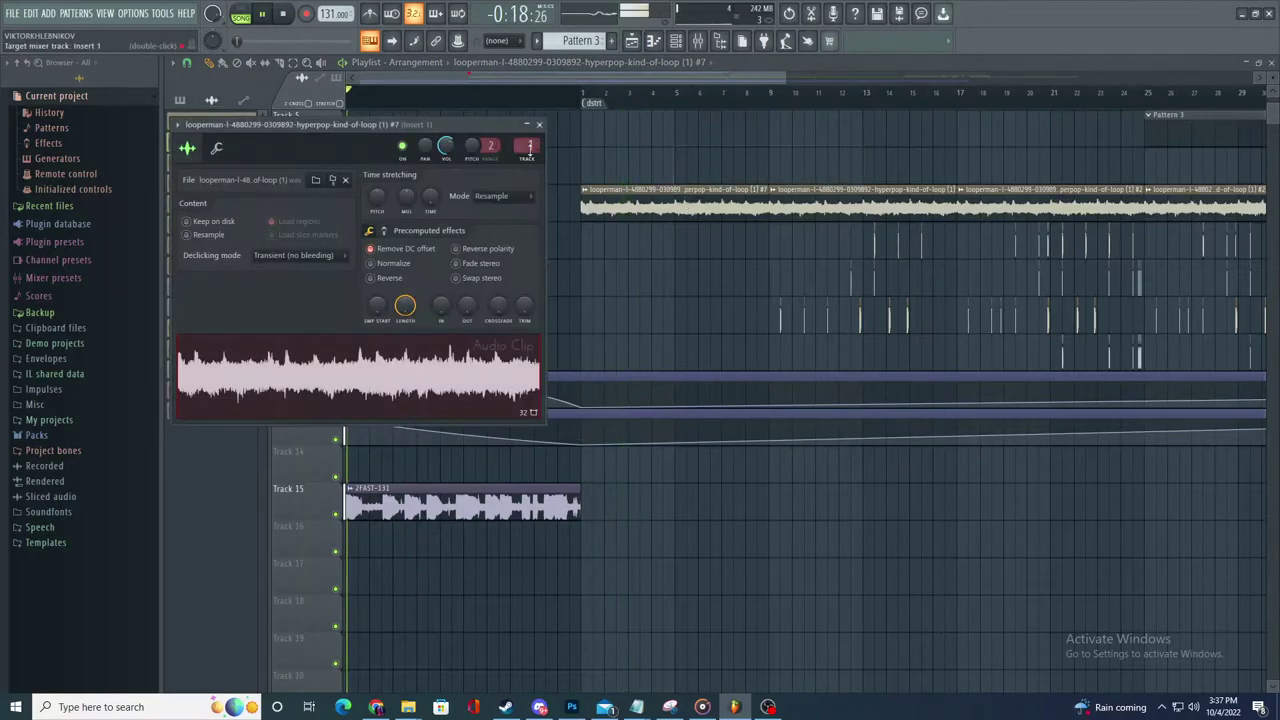
pyautogui.click(586, 93)
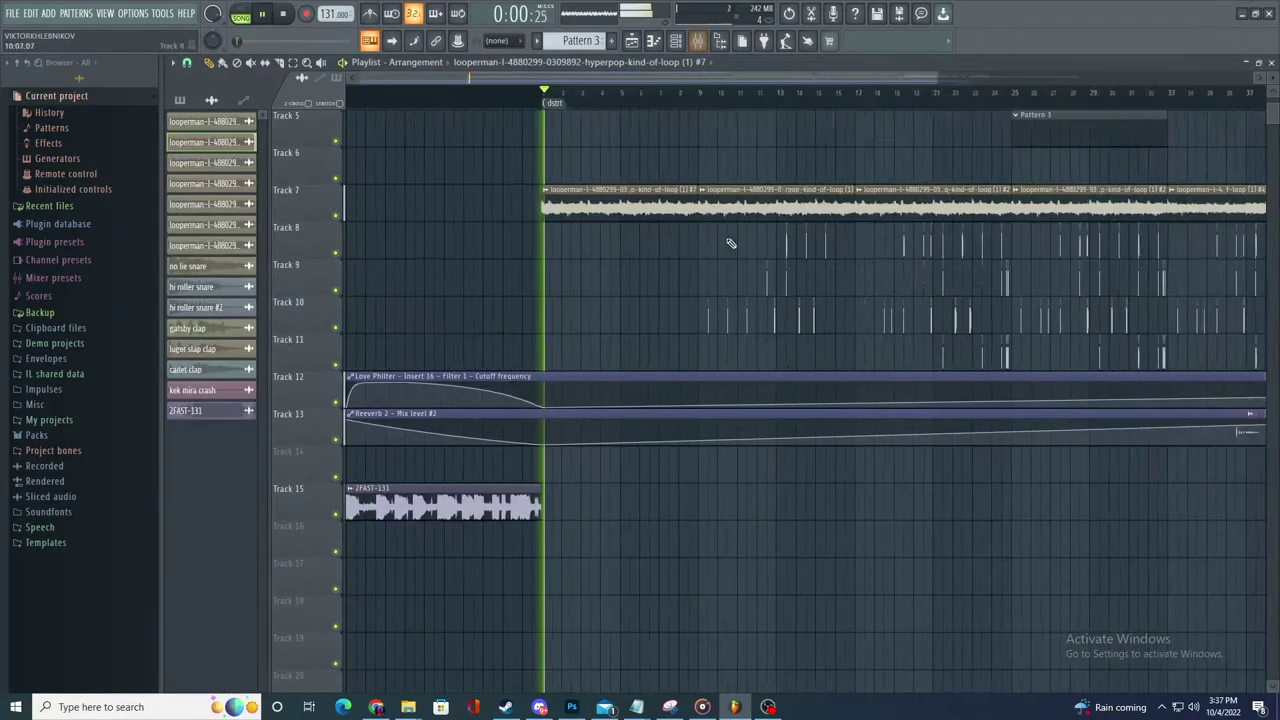
pyautogui.click(700, 40)
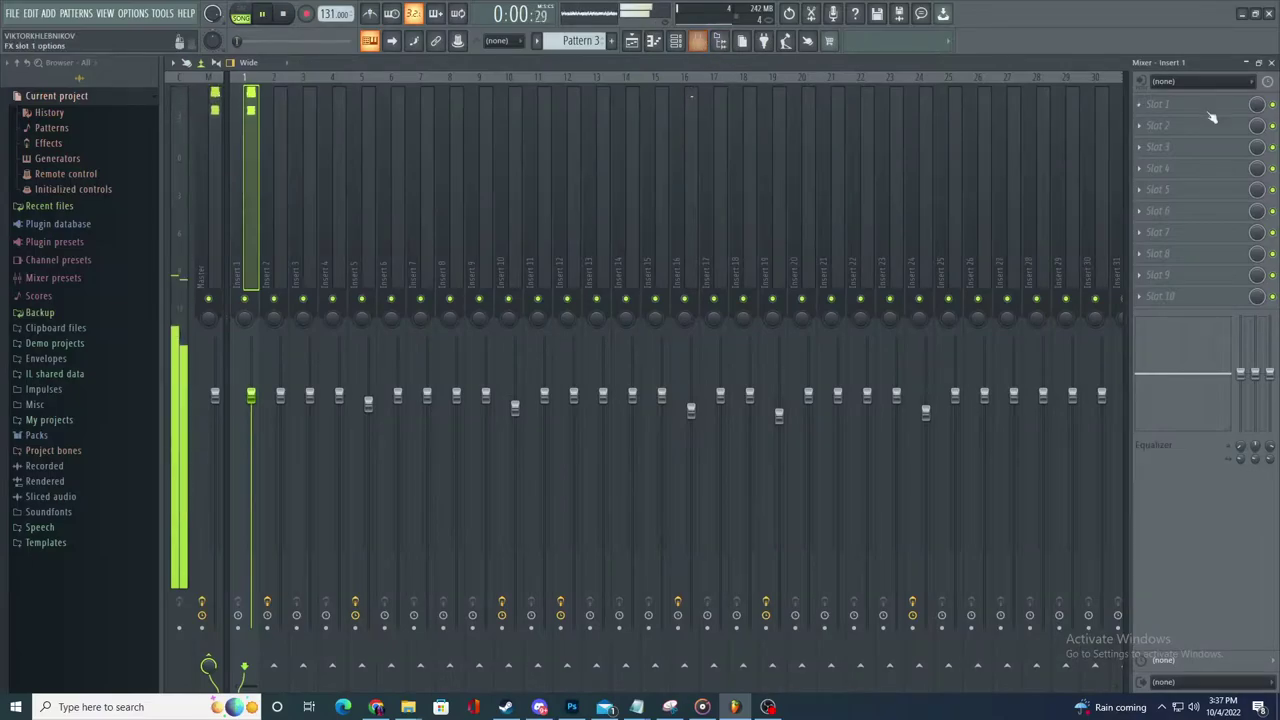
# - Add Fruity Reeverb 2 to the first slot of insert 1 and create an automation clip for its mix level
pyautogui.press('space')
pyautogui.click(1160, 105)
pyautogui.click(976, 179)
pyautogui.press('space')
pyautogui.rightClick(1257, 104)
pyautogui.click(1216, 201)
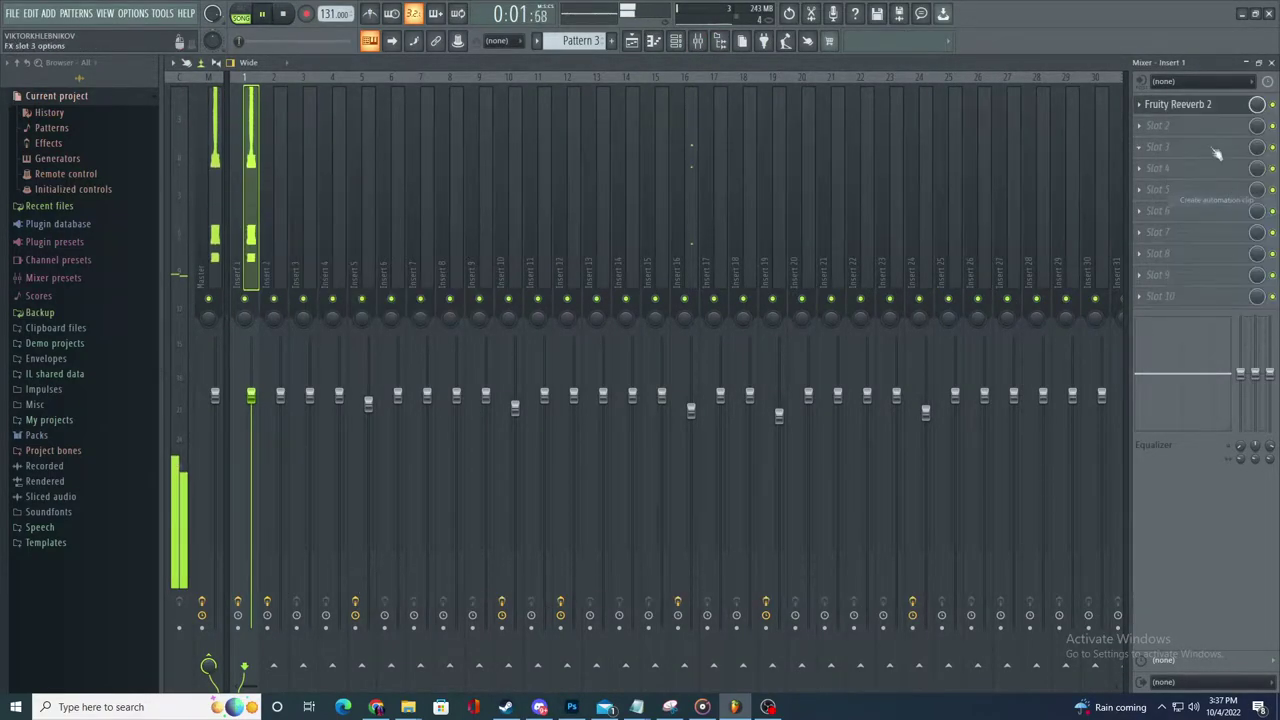
pyautogui.click(1188, 126)
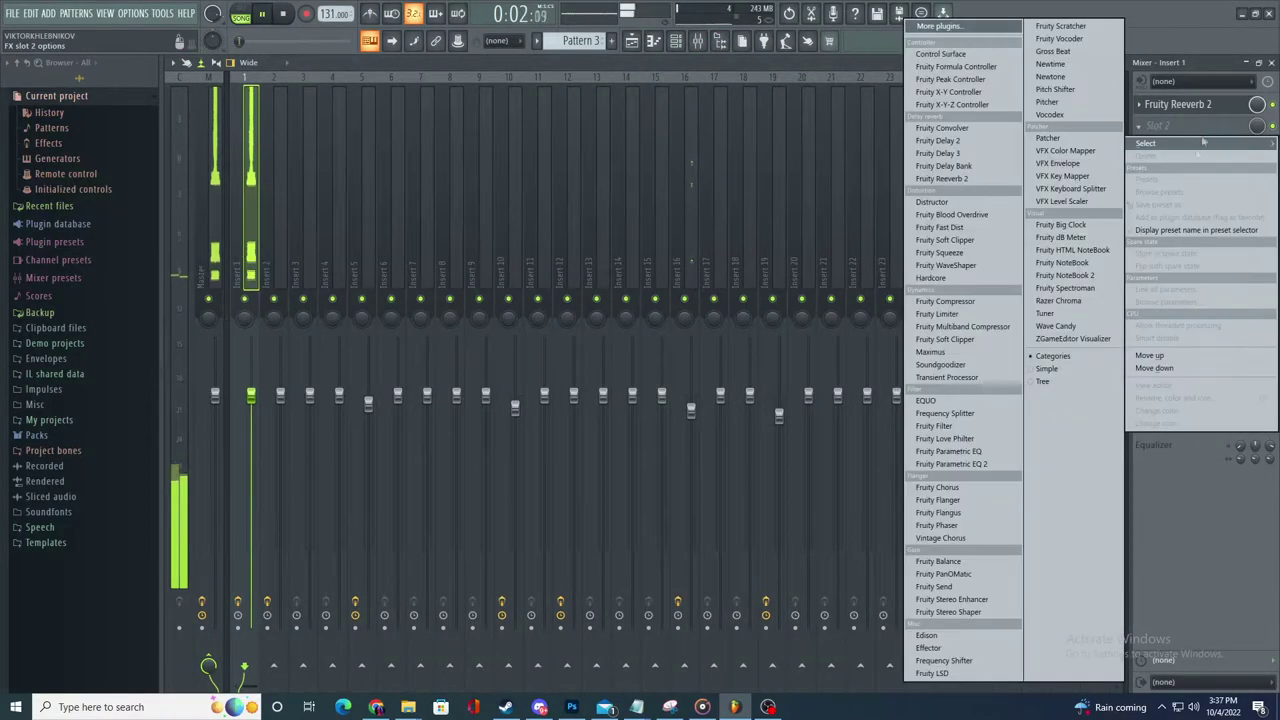
pyautogui.click(981, 600)
pyautogui.click(1143, 126)
pyautogui.click(1152, 155)
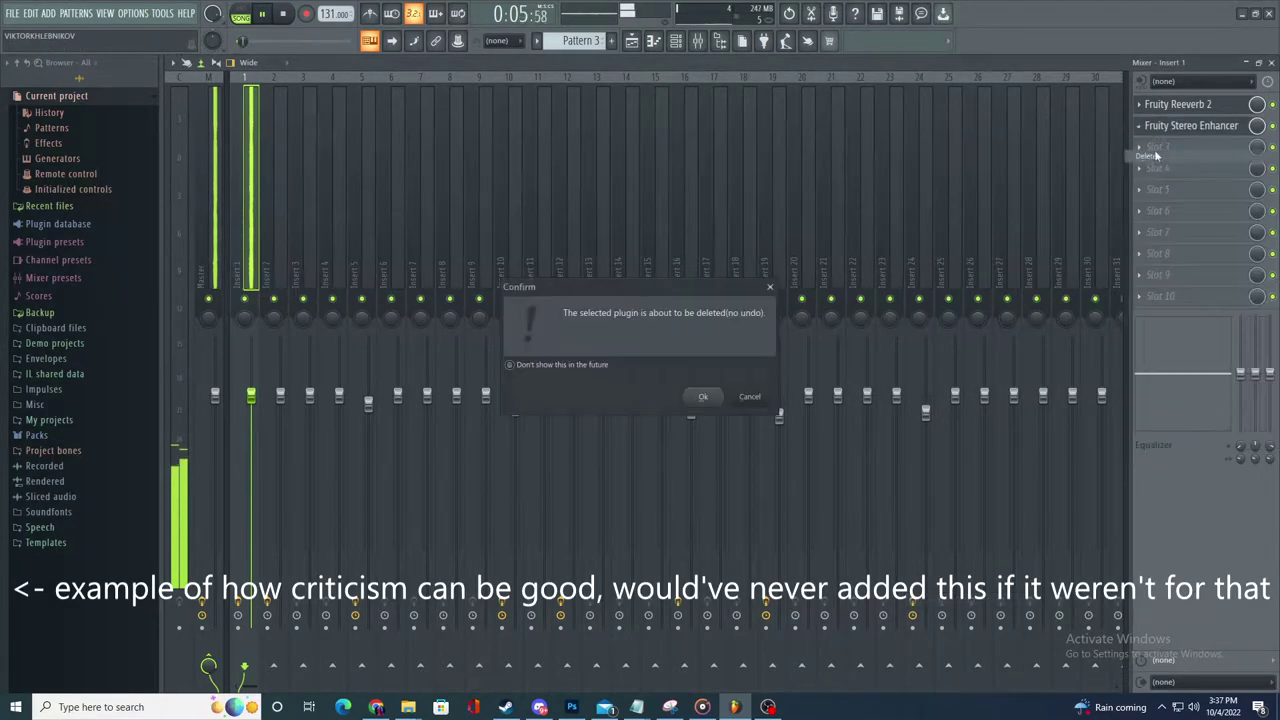
pyautogui.click(706, 400)
# - Add Fruity Love Philter to the second slot of insert 1 and create an automation clip for Filter 1's cutoff frequency
pyautogui.click(1140, 126)
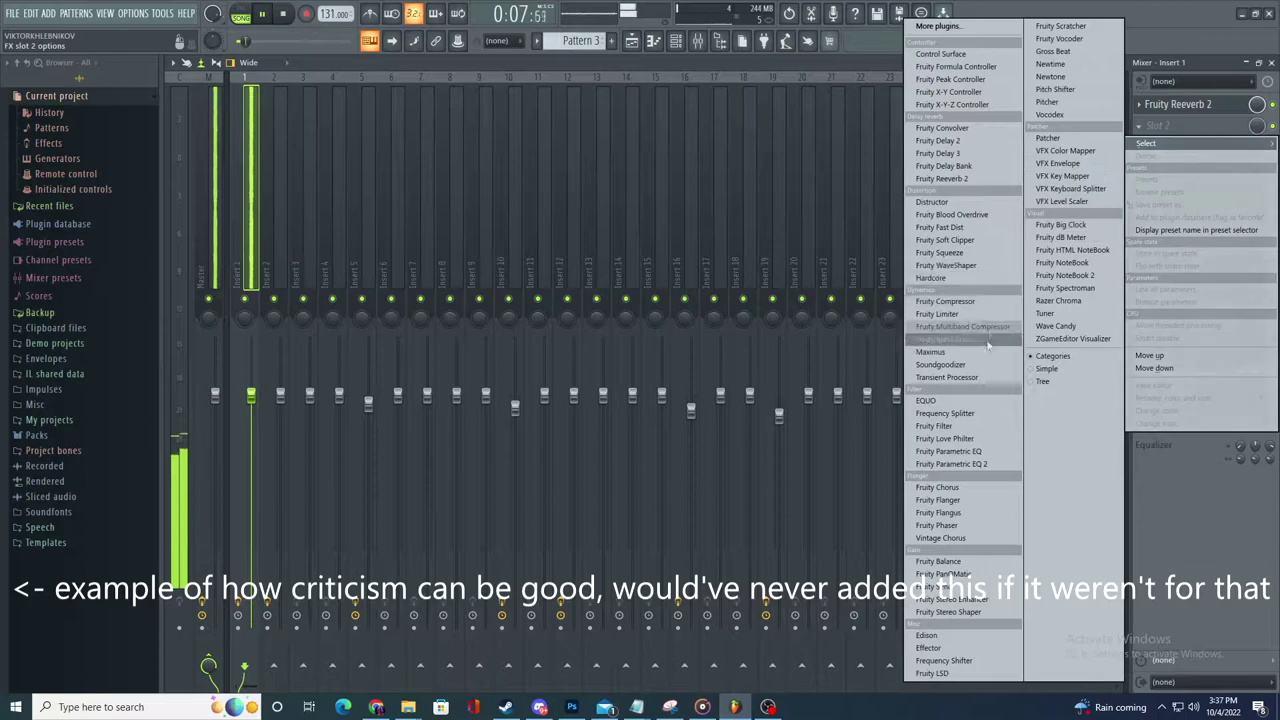
pyautogui.click(985, 440)
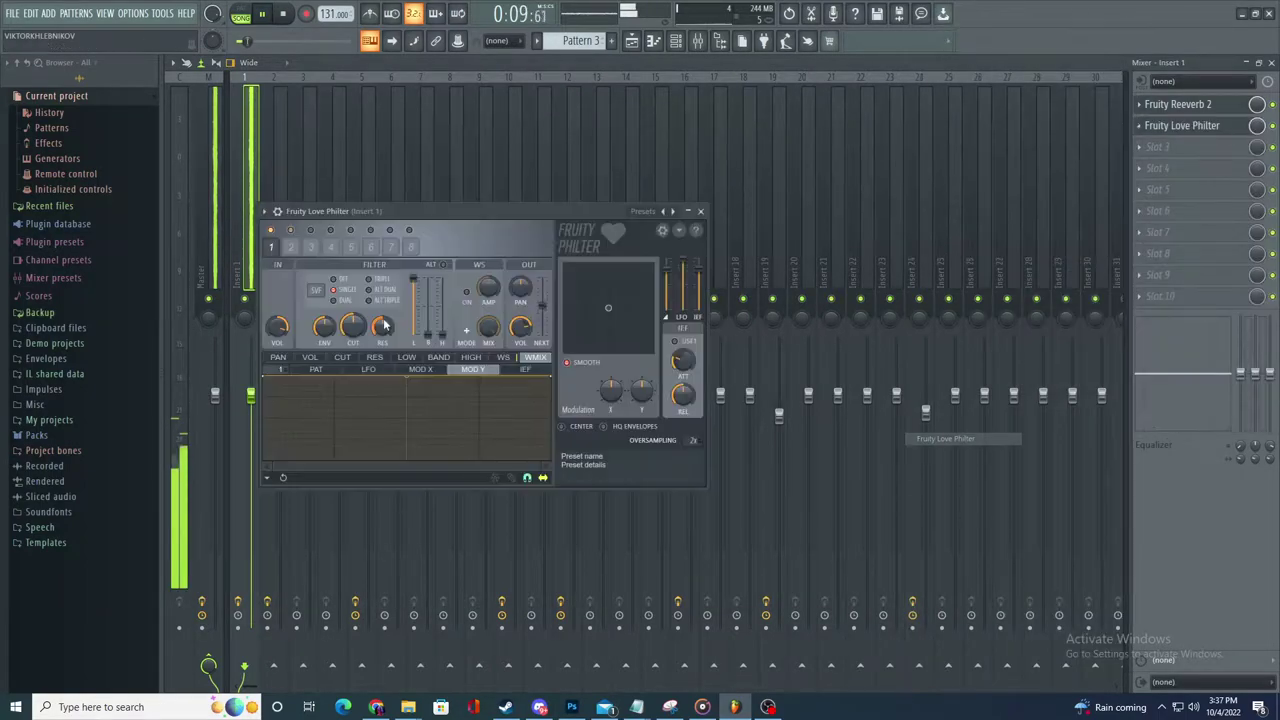
pyautogui.rightClick(353, 320)
pyautogui.click(395, 418)
# - Shape the insert 1 cutoff automation on track 16 to rise gradually from the dstrt marker to a peak at bar 17
pyautogui.click(632, 41)
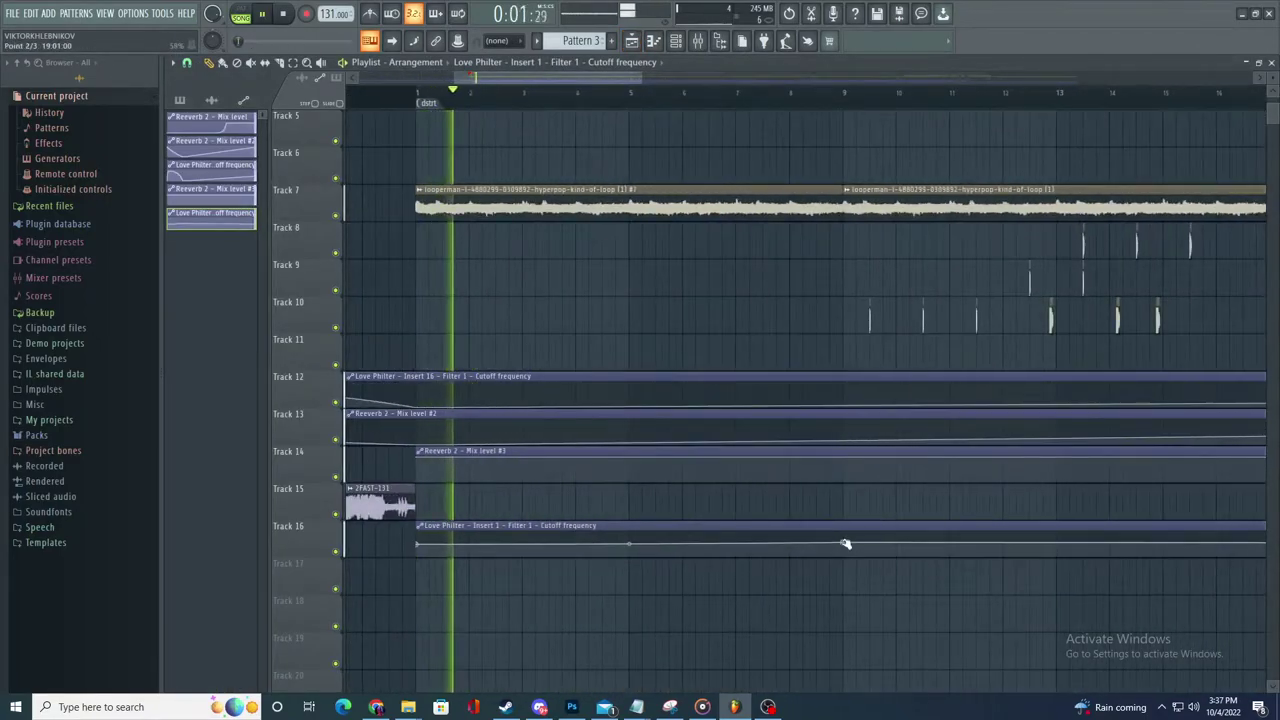
pyautogui.scroll(-2, 838, 500)
pyautogui.moveTo(809, 532); pyautogui.dragTo(1018, 532)
pyautogui.rightClick(811, 543)
pyautogui.rightClick(812, 543)
# - Curve the reverb mix automation on track 14 from a high level at the dstrt marker down to its minimum at bar 9
pyautogui.click(834, 458)
pyautogui.scroll(2, 800, 462)
pyautogui.rightClick(625, 474)
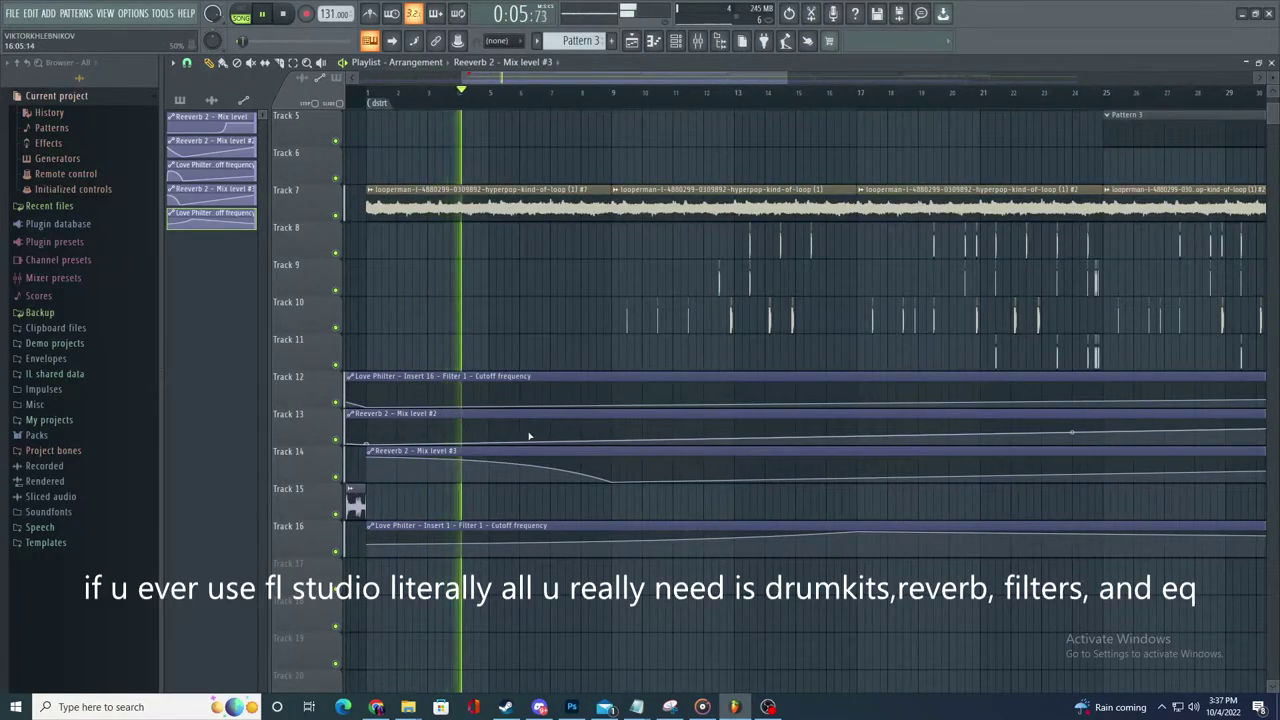
pyautogui.scroll(-6, 529, 436)
pyautogui.scroll(3, 551, 446)
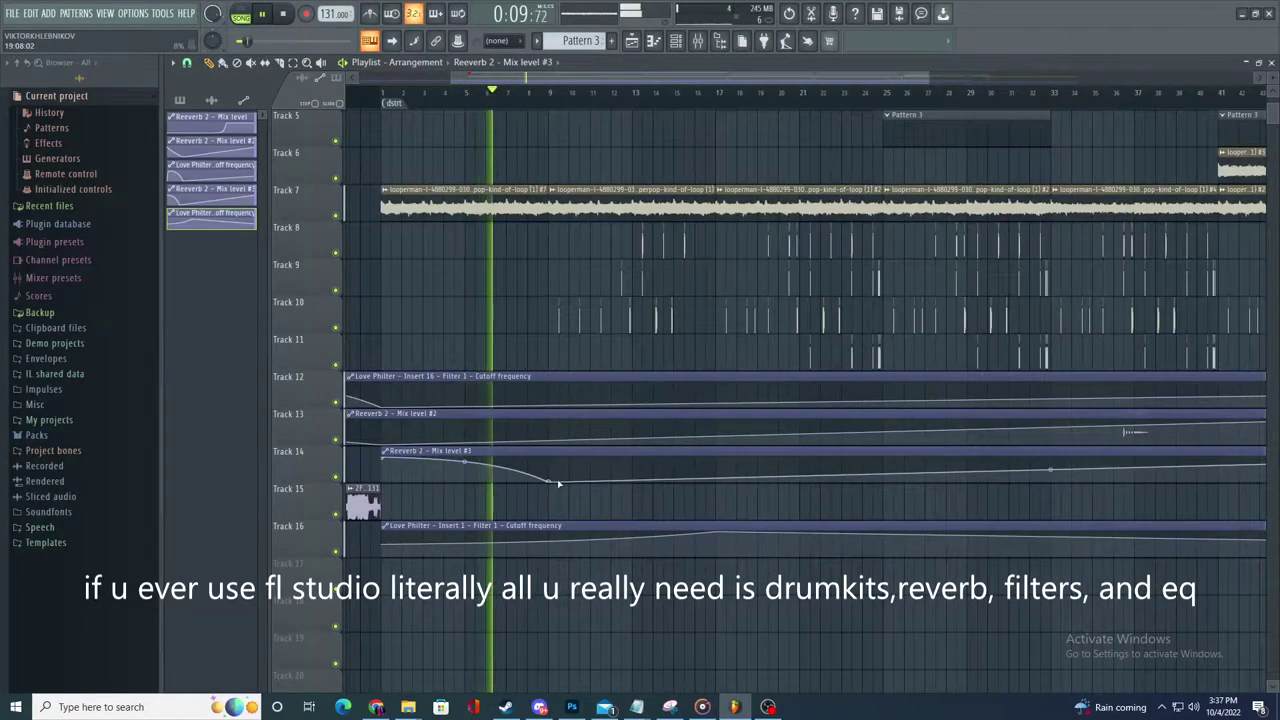
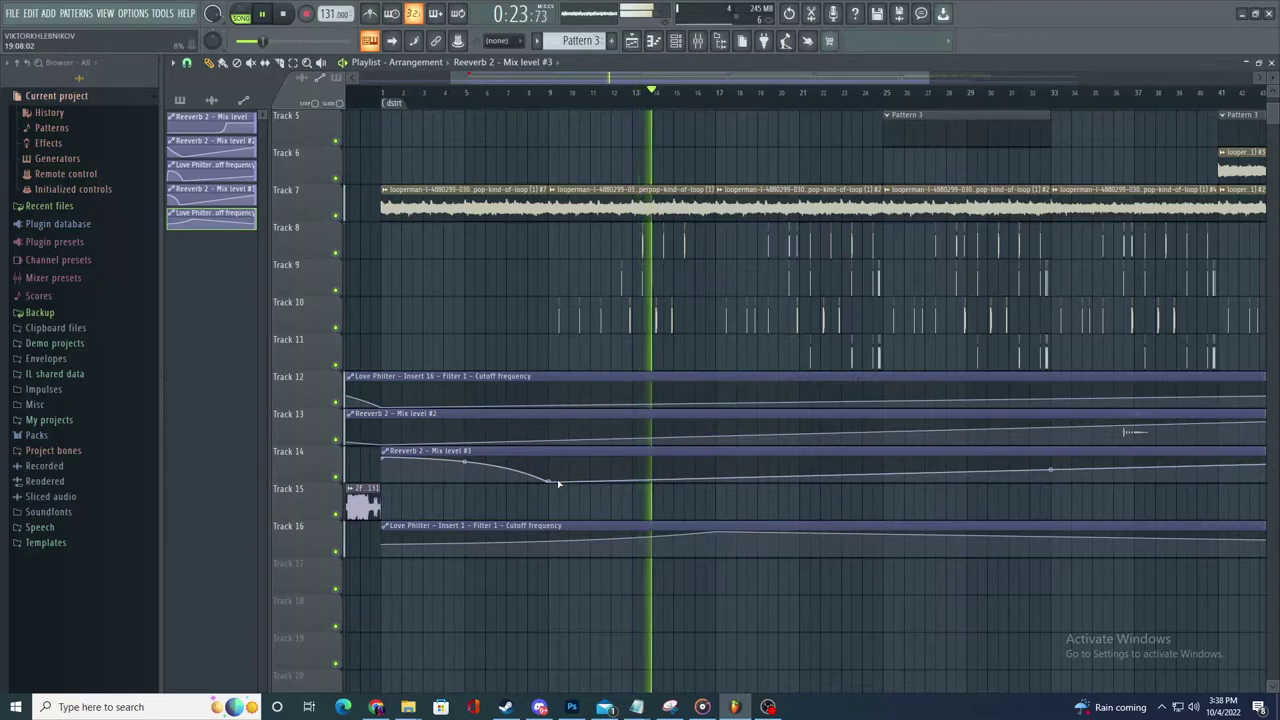
# - Try a steep rise in the track 14 reverb mix automation, with a raised point at bar 17
pyautogui.scroll(-2, 884, 466)
pyautogui.scroll(3, 884, 466)
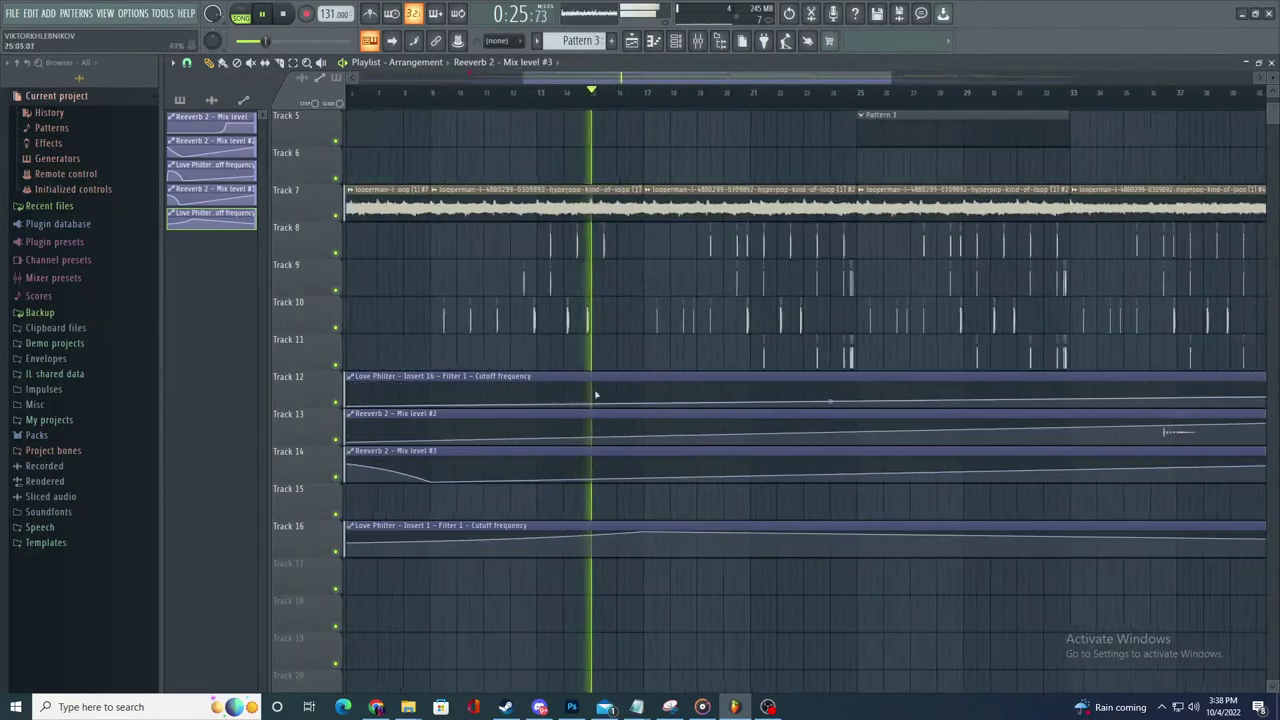
pyautogui.scroll(-2, 608, 394)
pyautogui.scroll(3, 616, 388)
pyautogui.scroll(2, 625, 423)
pyautogui.rightClick(609, 464)
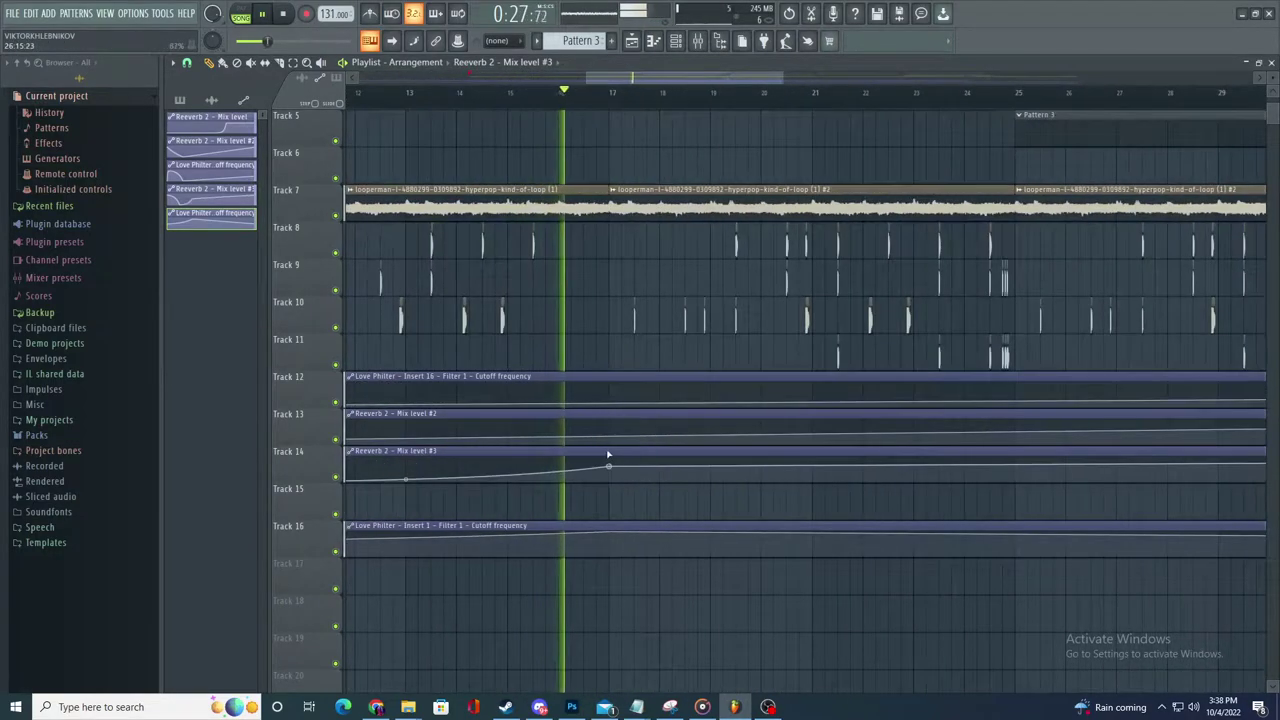
pyautogui.moveTo(610, 464); pyautogui.dragTo(609, 456)
pyautogui.moveTo(405, 477); pyautogui.dragTo(404, 481)
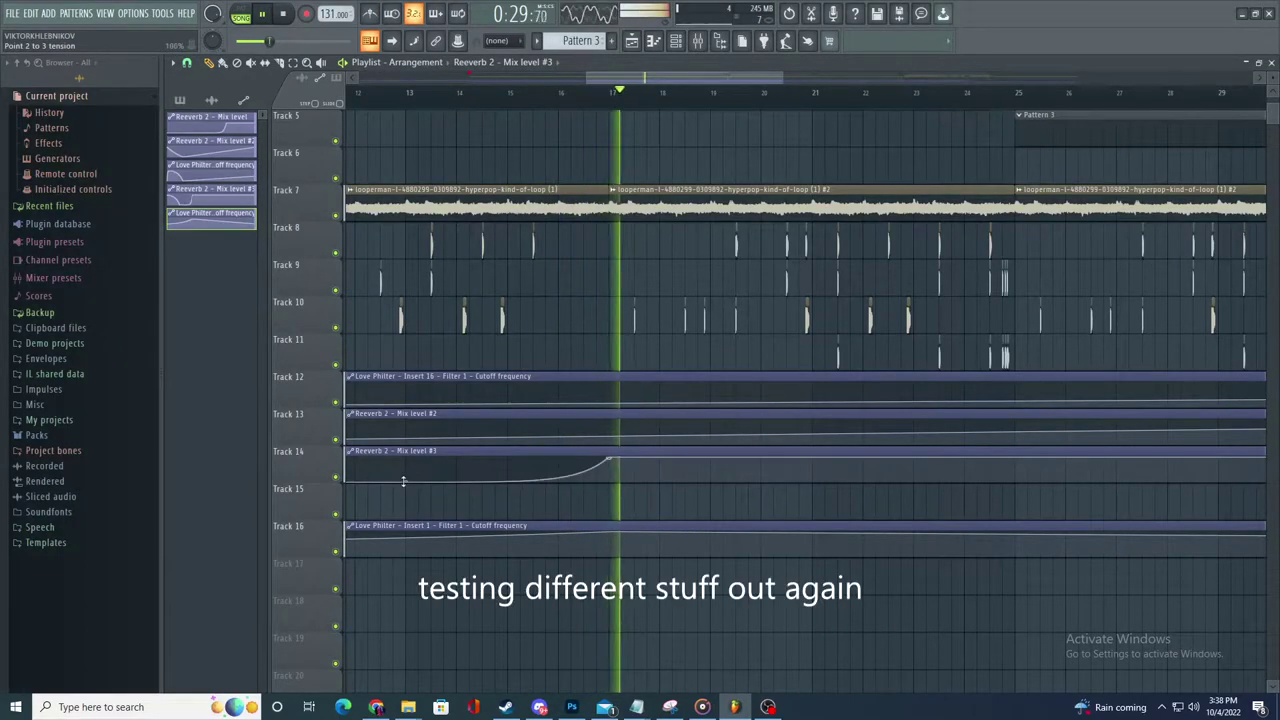
# - Undo the last curve change and make the track 14 reverb mix stay low, then curve up to a peak at bar 25
pyautogui.scroll(-3, 535, 456)
pyautogui.scroll(2, 533, 524)
pyautogui.hotkey('ctrl', 'z')
pyautogui.scroll(-1, 548, 470)
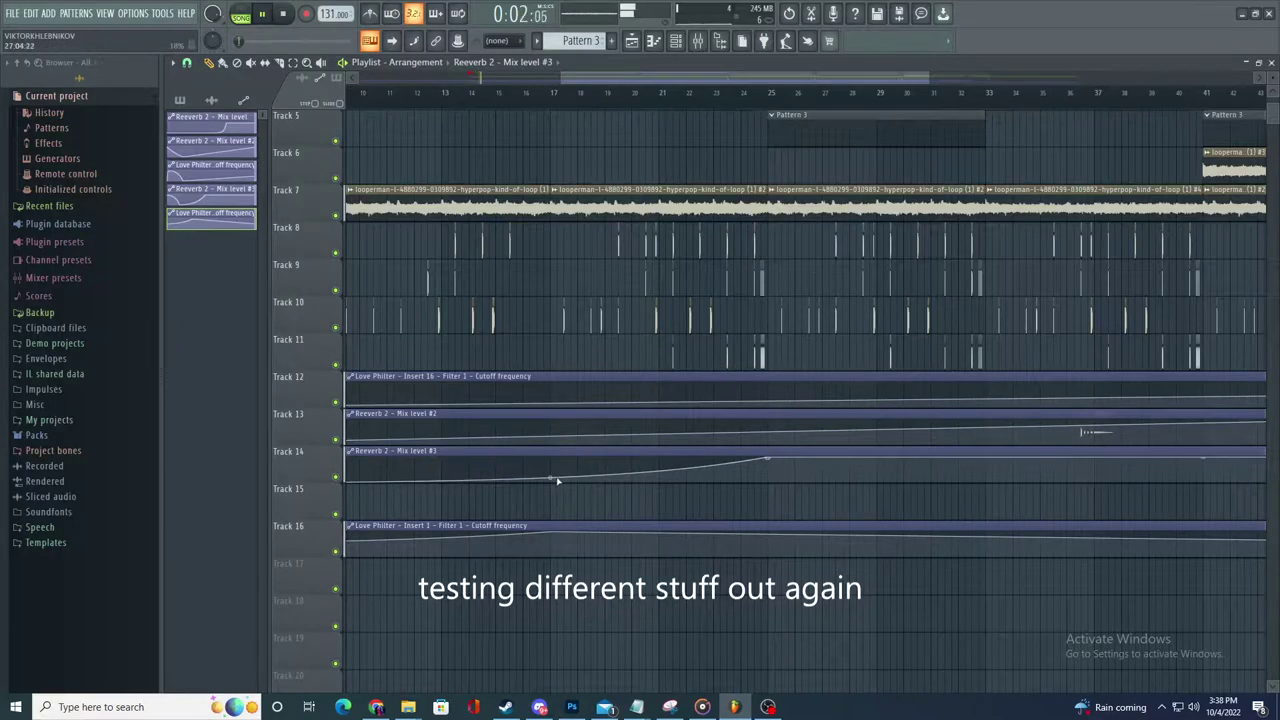
pyautogui.moveTo(567, 106); pyautogui.dragTo(559, 106)
pyautogui.press('space')
pyautogui.scroll(-3, 700, 543)
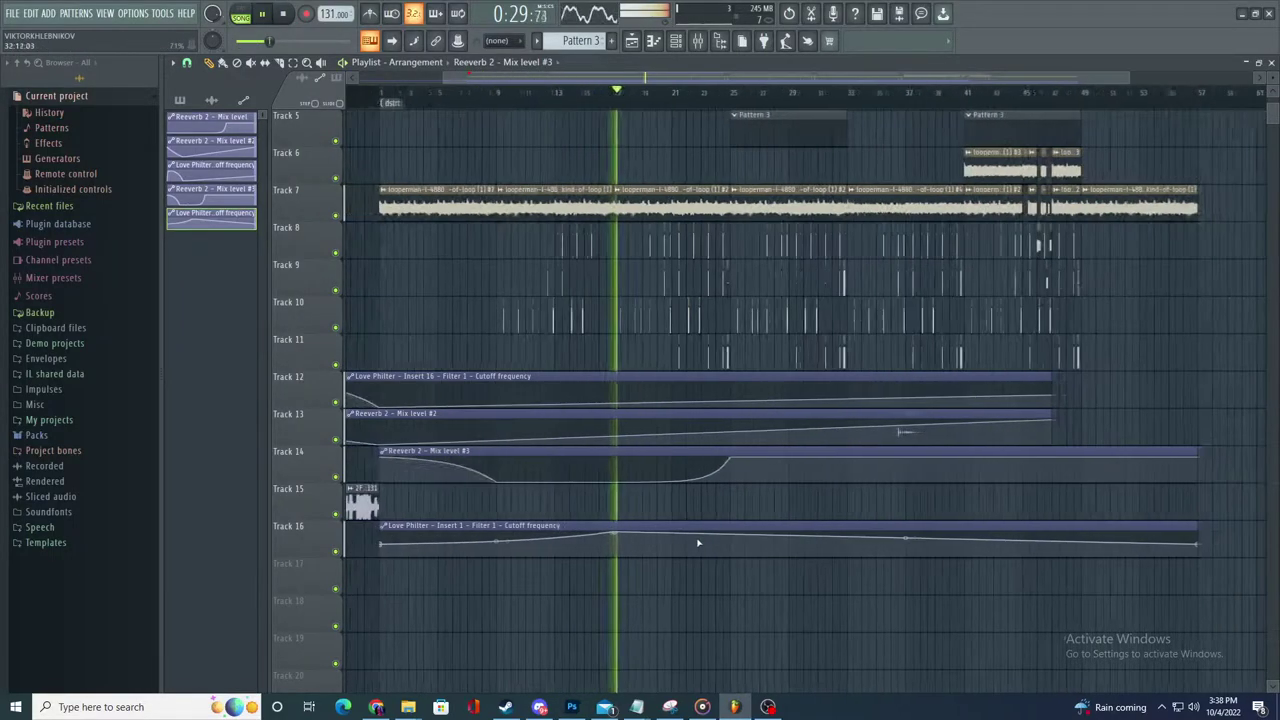
# - Add a low point at bar 25 to the track 16 cutoff automation, with the curve falling into it
pyautogui.scroll(4, 790, 556)
pyautogui.rightClick(791, 554)
pyautogui.moveTo(791, 554); pyautogui.dragTo(780, 549)
pyautogui.scroll(-2, 790, 545)
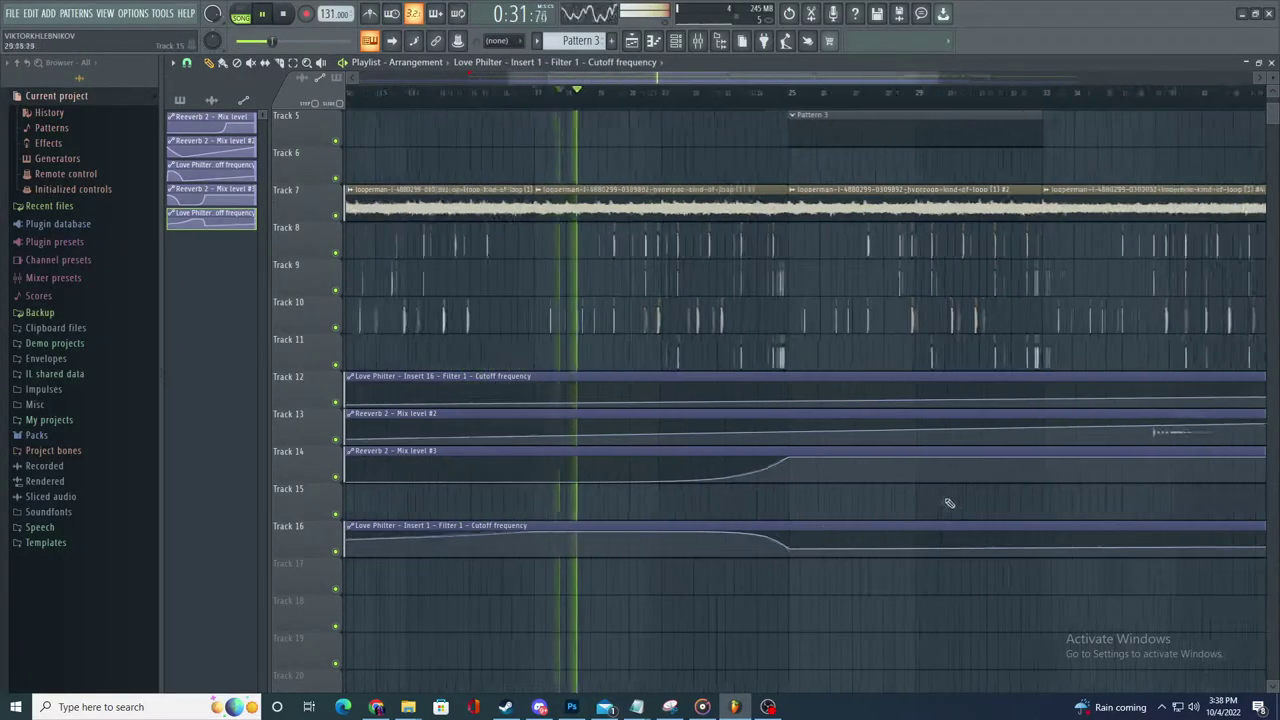
# - Move the track 14 reverb mix peak to bar 29 and shape the track 16 cutoff from a shallower bar 25 dip to a bar 33 peak
pyautogui.scroll(2, 942, 503)
pyautogui.moveTo(726, 464); pyautogui.dragTo(894, 417)
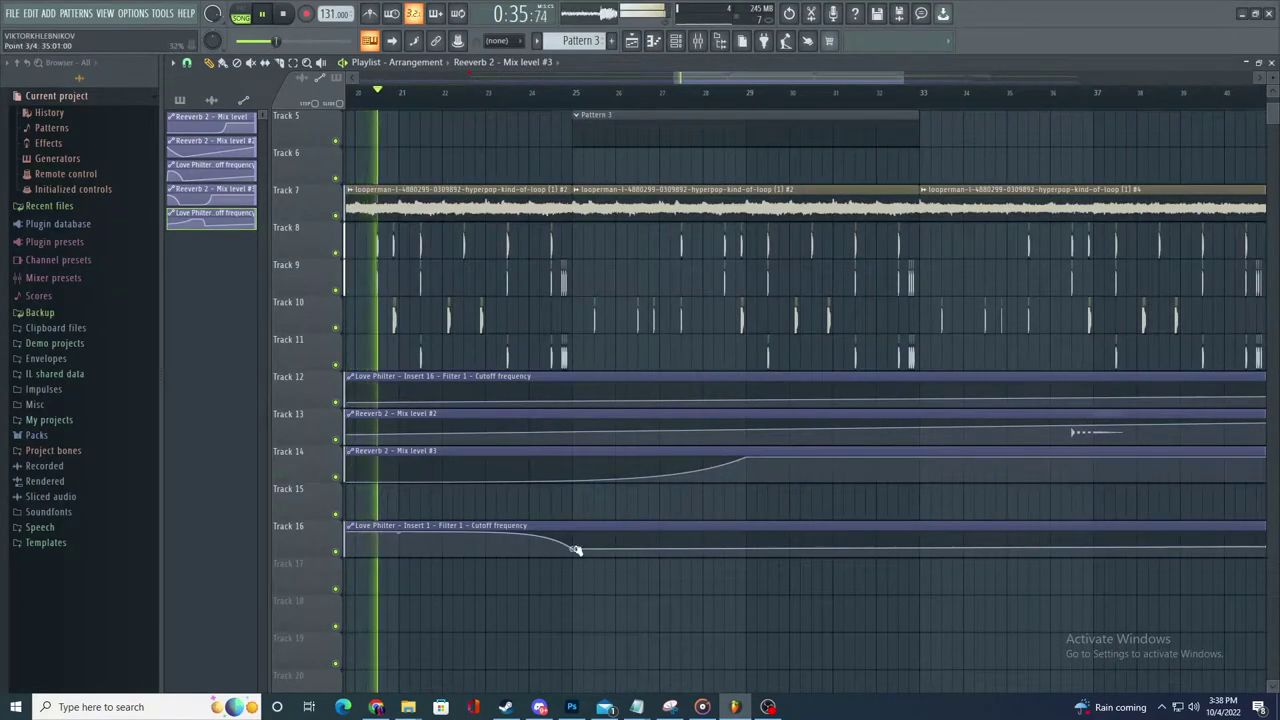
pyautogui.moveTo(573, 549); pyautogui.dragTo(573, 544)
pyautogui.moveTo(922, 543); pyautogui.dragTo(922, 533)
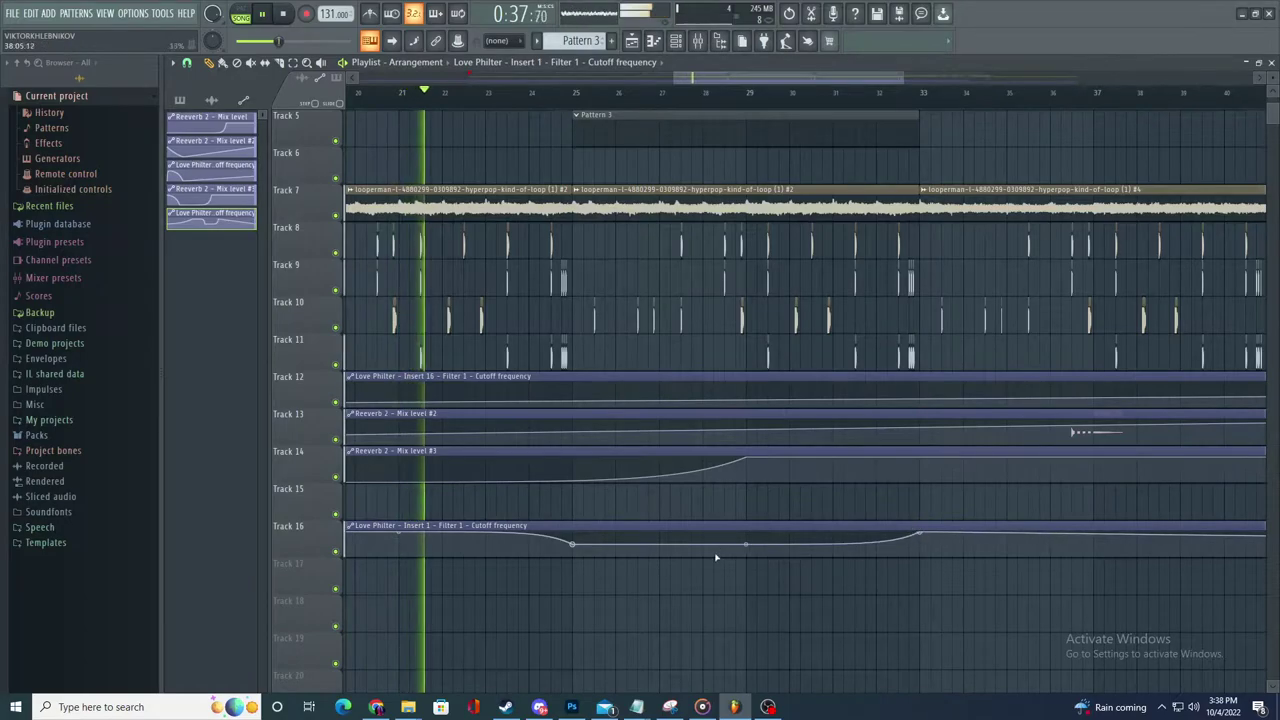
# - Play the section around bar 25 and examine how the reverb mix and cutoff automation curves line up with the arrangement
pyautogui.keyDown('ctrl'); pyautogui.scroll(-1, 757, 526); pyautogui.keyUp('ctrl')
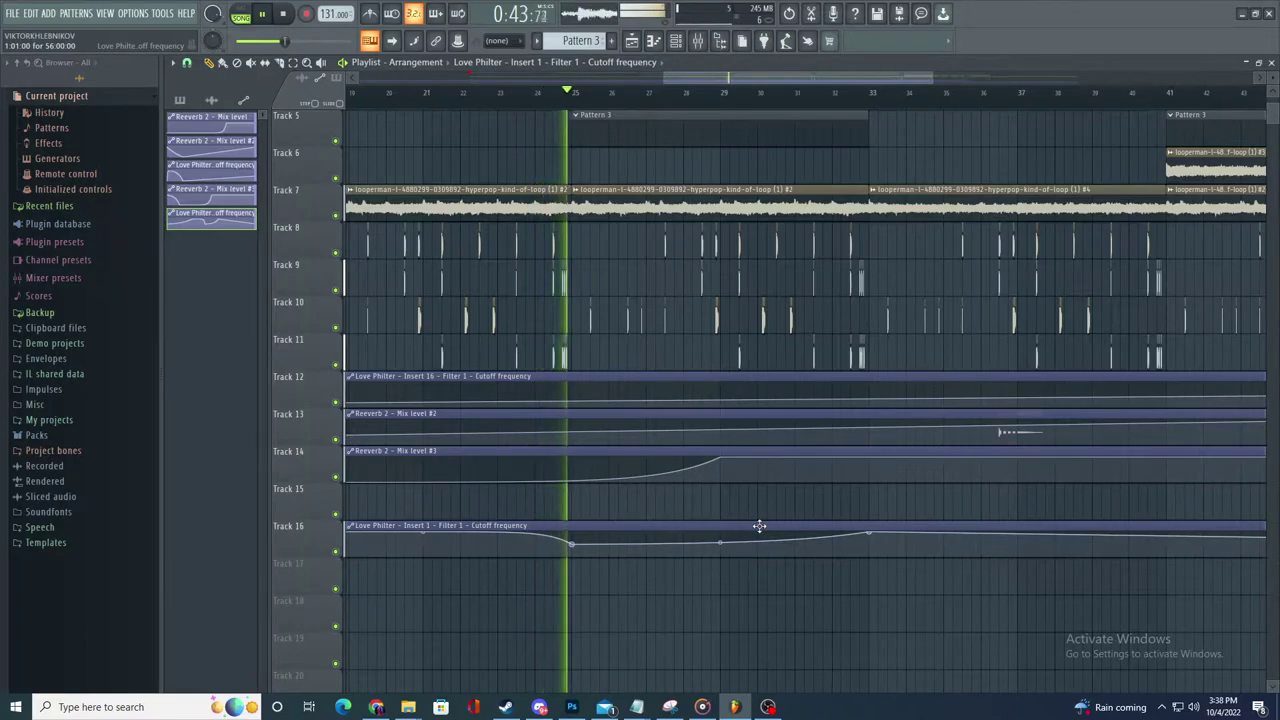
pyautogui.keyDown('ctrl'); pyautogui.scroll(-2, 760, 520); pyautogui.keyUp('ctrl')
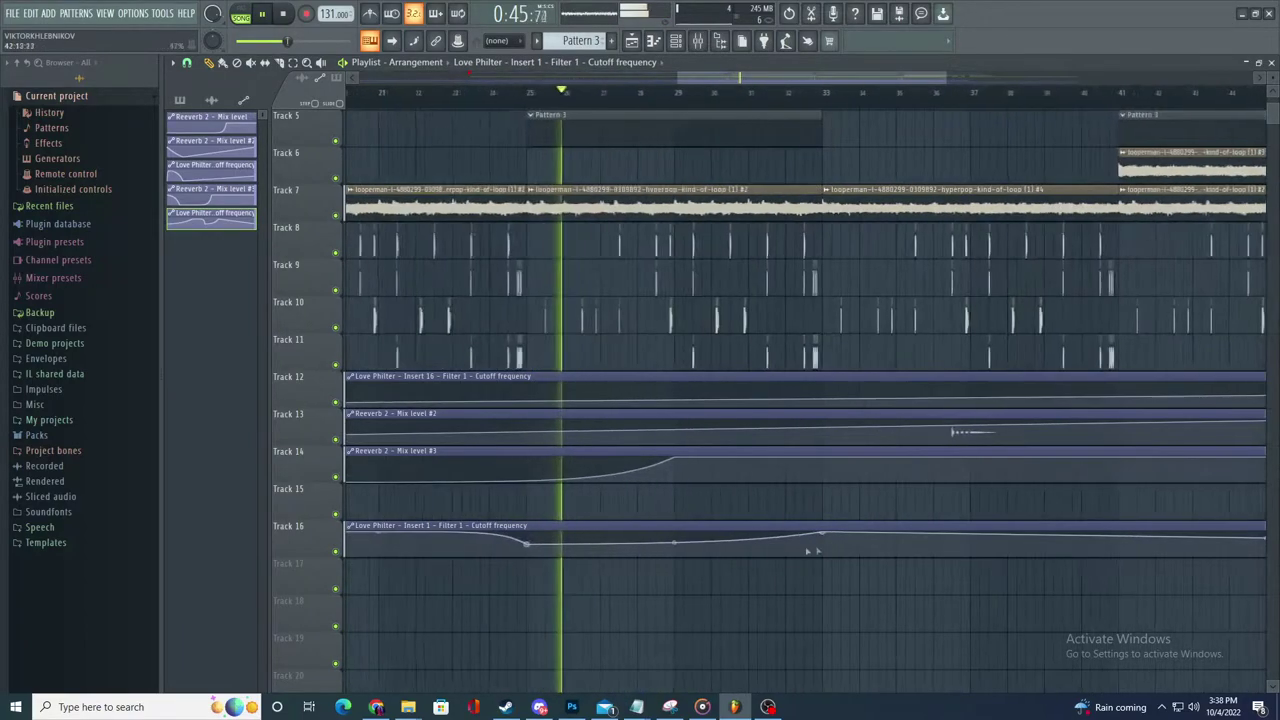
pyautogui.keyDown('ctrl'); pyautogui.scroll(1, 887, 577); pyautogui.keyUp('ctrl')
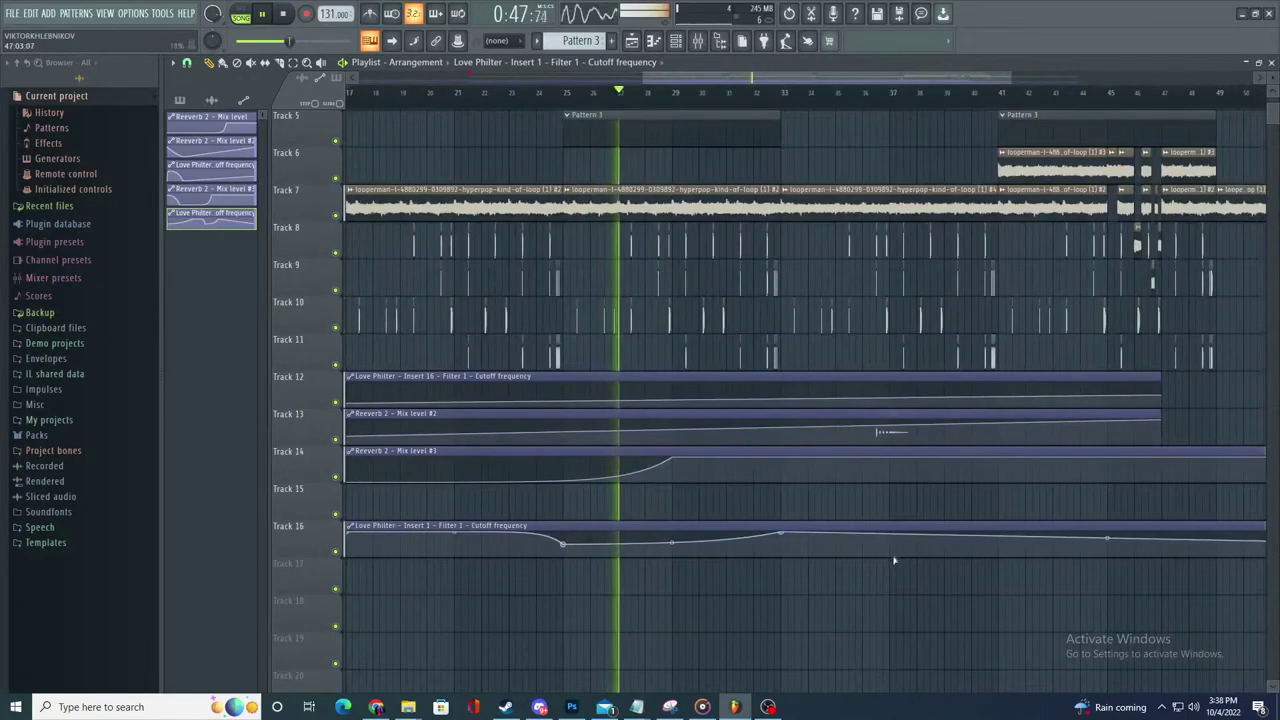
pyautogui.keyDown('ctrl'); pyautogui.scroll(-2, 900, 550); pyautogui.keyUp('ctrl')
pyautogui.keyDown('ctrl'); pyautogui.scroll(2, 910, 522); pyautogui.keyUp('ctrl')
pyautogui.keyDown('ctrl'); pyautogui.scroll(1, 717, 545); pyautogui.keyUp('ctrl')
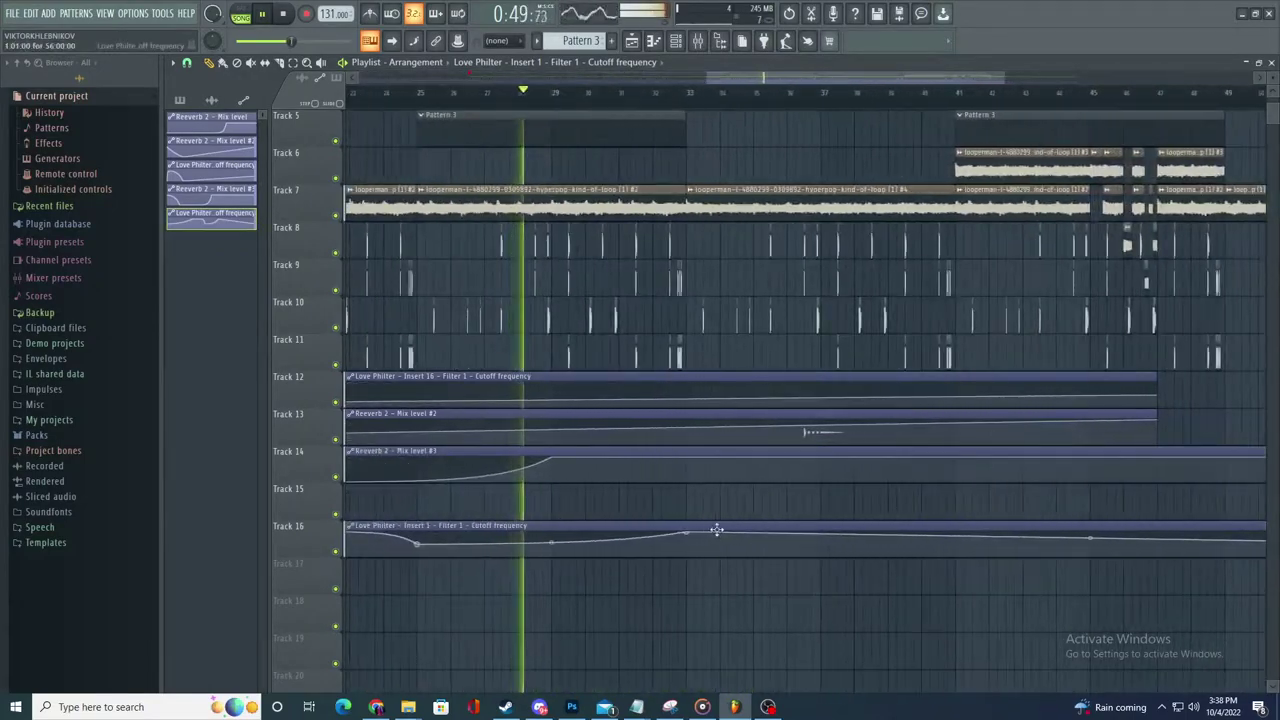
pyautogui.keyDown('ctrl'); pyautogui.scroll(3, 680, 540); pyautogui.keyUp('ctrl')
pyautogui.keyDown('ctrl'); pyautogui.scroll(-3, 650, 551); pyautogui.keyUp('ctrl')
pyautogui.keyDown('ctrl'); pyautogui.scroll(3, 760, 562); pyautogui.keyUp('ctrl')
pyautogui.keyDown('ctrl'); pyautogui.scroll(-3, 760, 565); pyautogui.keyUp('ctrl')
pyautogui.keyDown('ctrl'); pyautogui.scroll(3, 660, 530); pyautogui.keyUp('ctrl')
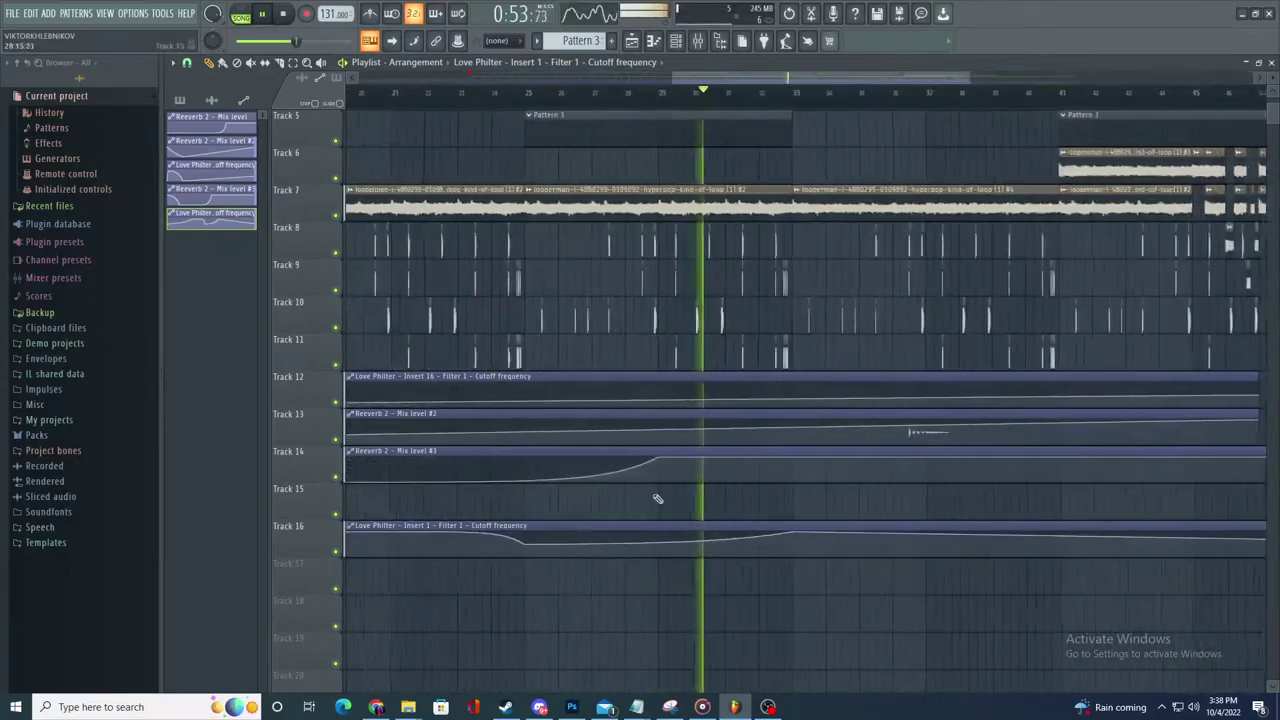
# - Add a point at bar 33 that curves the track 14 reverb mix down to its minimum, and play the passage from bar 29
pyautogui.rightClick(792, 473)
pyautogui.moveTo(797, 474); pyautogui.dragTo(793, 493)
pyautogui.keyDown('ctrl'); pyautogui.scroll(-2, 890, 545); pyautogui.keyUp('ctrl')
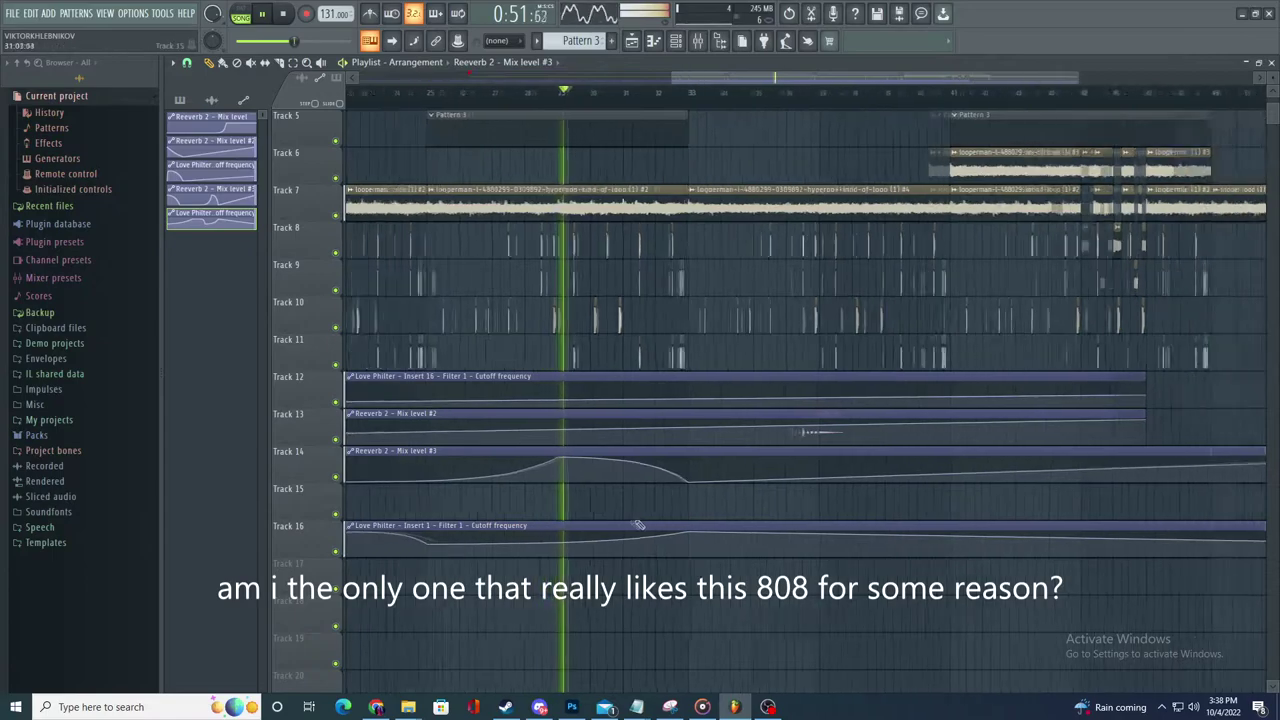
pyautogui.press('space')
pyautogui.keyDown('ctrl'); pyautogui.scroll(2, 580, 432); pyautogui.keyUp('ctrl')
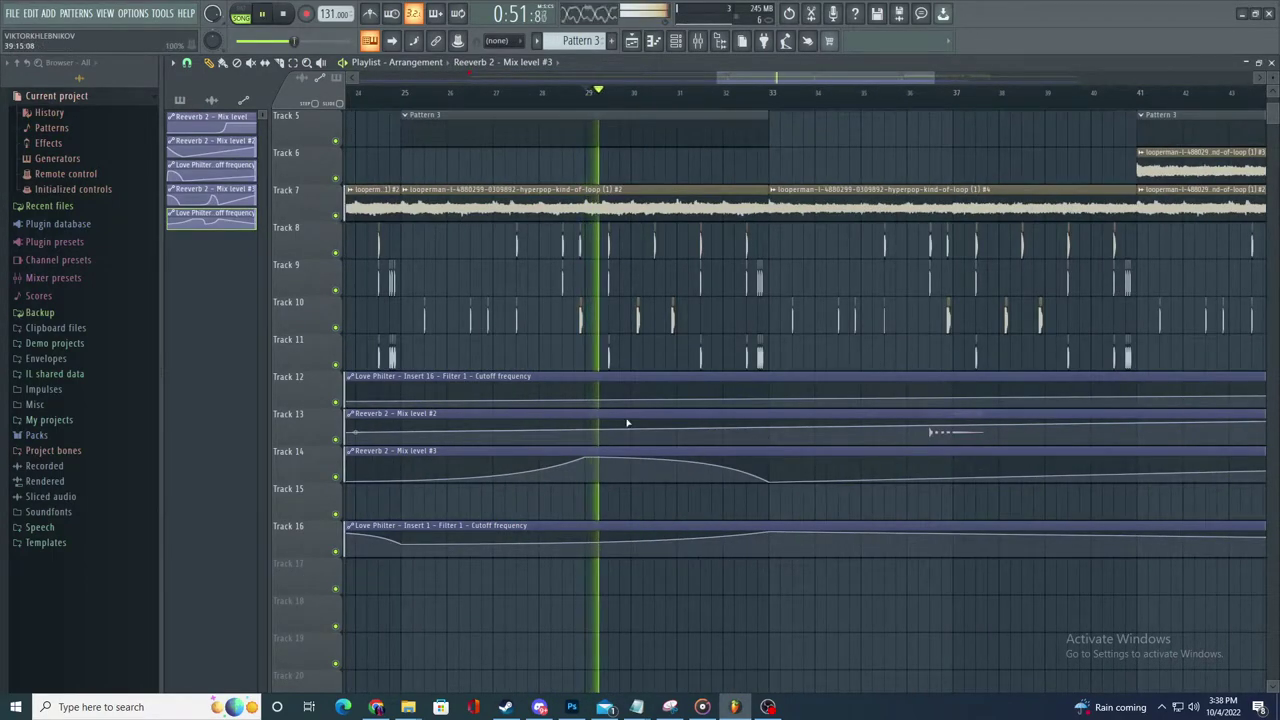
pyautogui.press('space')
# - Add Fruity Love Philter to the first slot of the Master track and create an automation clip for Filter 1's cutoff frequency
pyautogui.click(697, 41)
pyautogui.click(218, 198)
pyautogui.click(1170, 104)
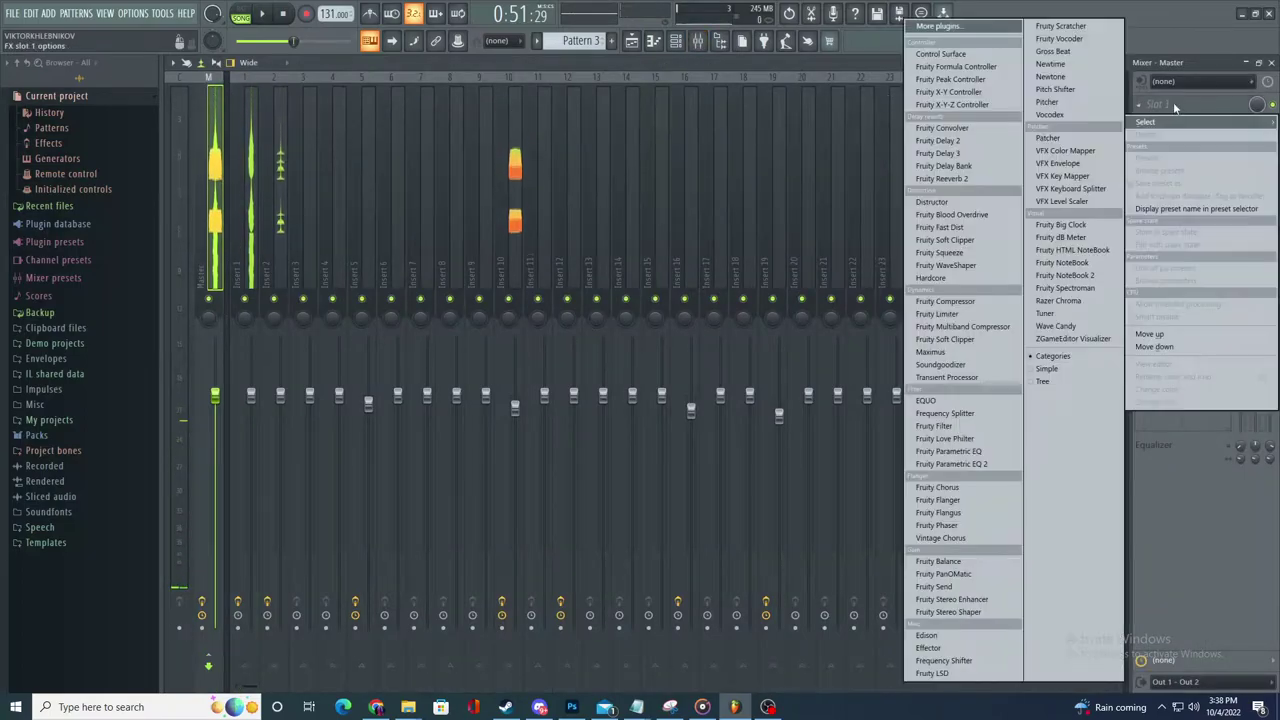
pyautogui.click(965, 440)
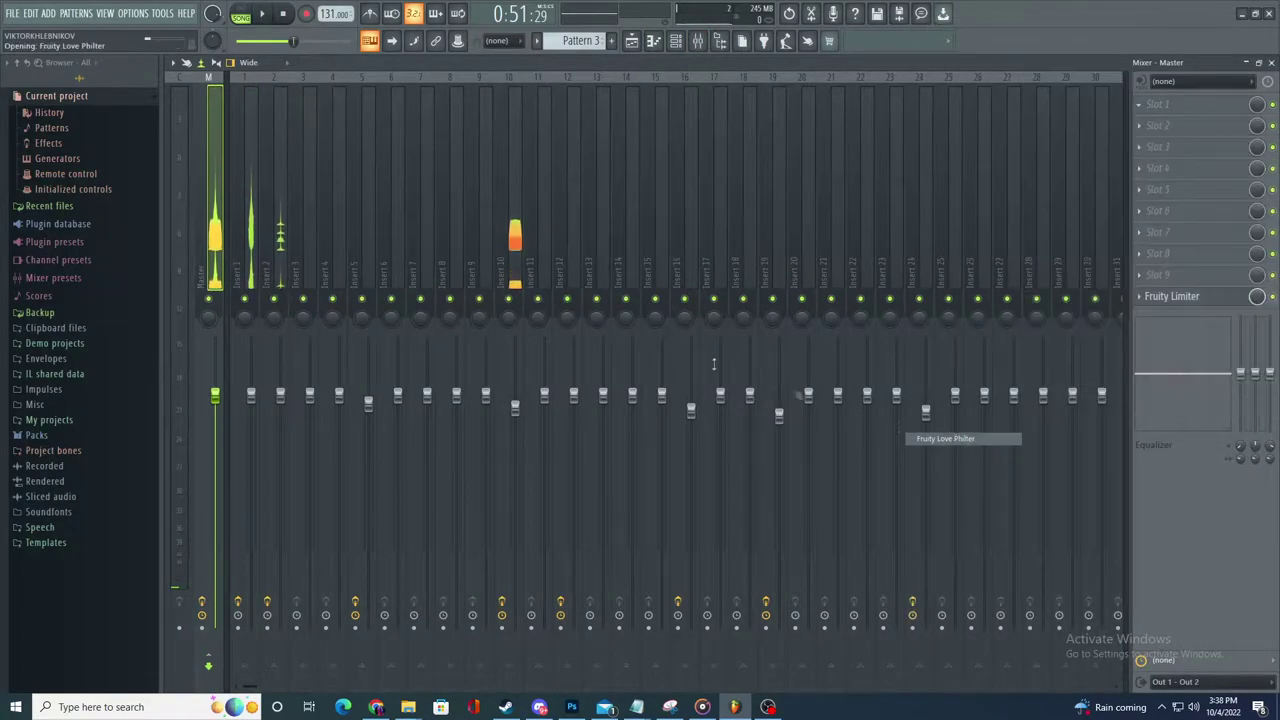
pyautogui.press('space')
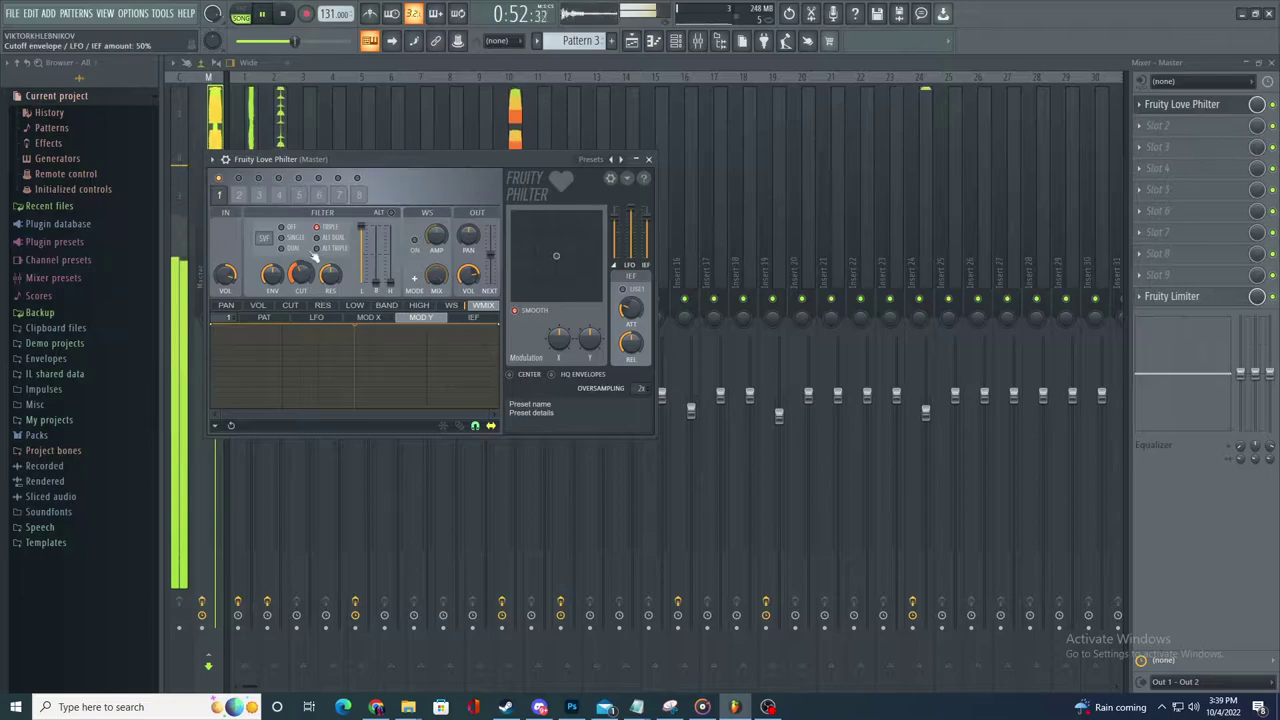
pyautogui.rightClick(303, 270)
pyautogui.click(350, 367)
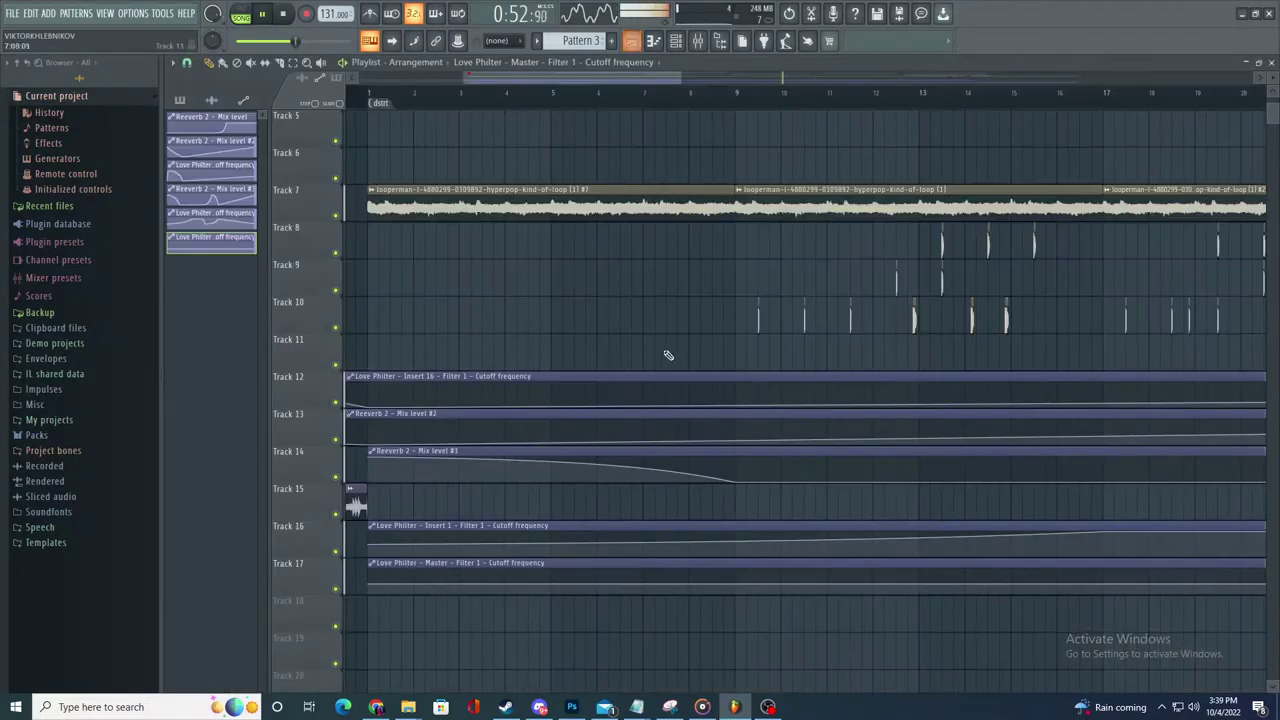
# - Copy the track 17 master cutoff's starting value to a new point at bar 29 and add a higher point at bar 25
pyautogui.scroll(-5, 673, 355)
pyautogui.press('space')
pyautogui.press('space')
pyautogui.rightClick(461, 583)
pyautogui.click(503, 652)
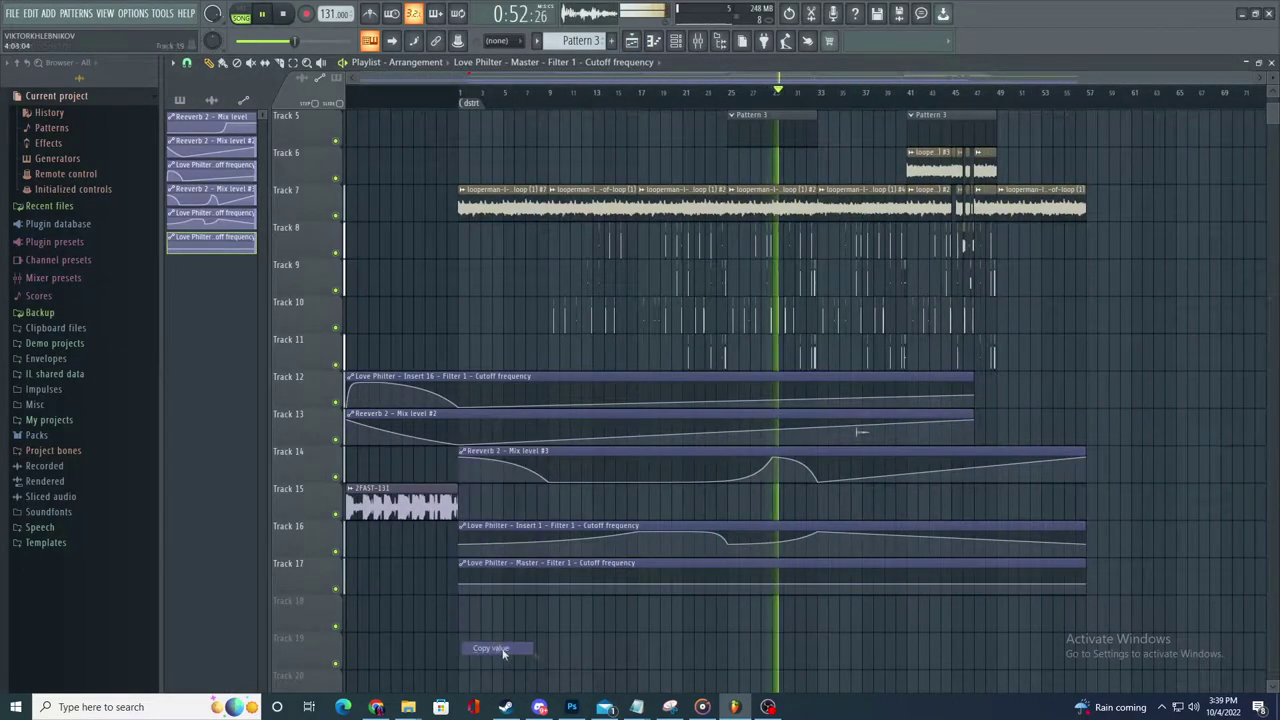
pyautogui.keyDown('ctrl'); pyautogui.scroll(5, 503, 650); pyautogui.keyUp('ctrl')
pyautogui.rightClick(979, 582)
pyautogui.click(1018, 660)
pyautogui.scroll(-4, 814, 604)
pyautogui.rightClick(775, 580)
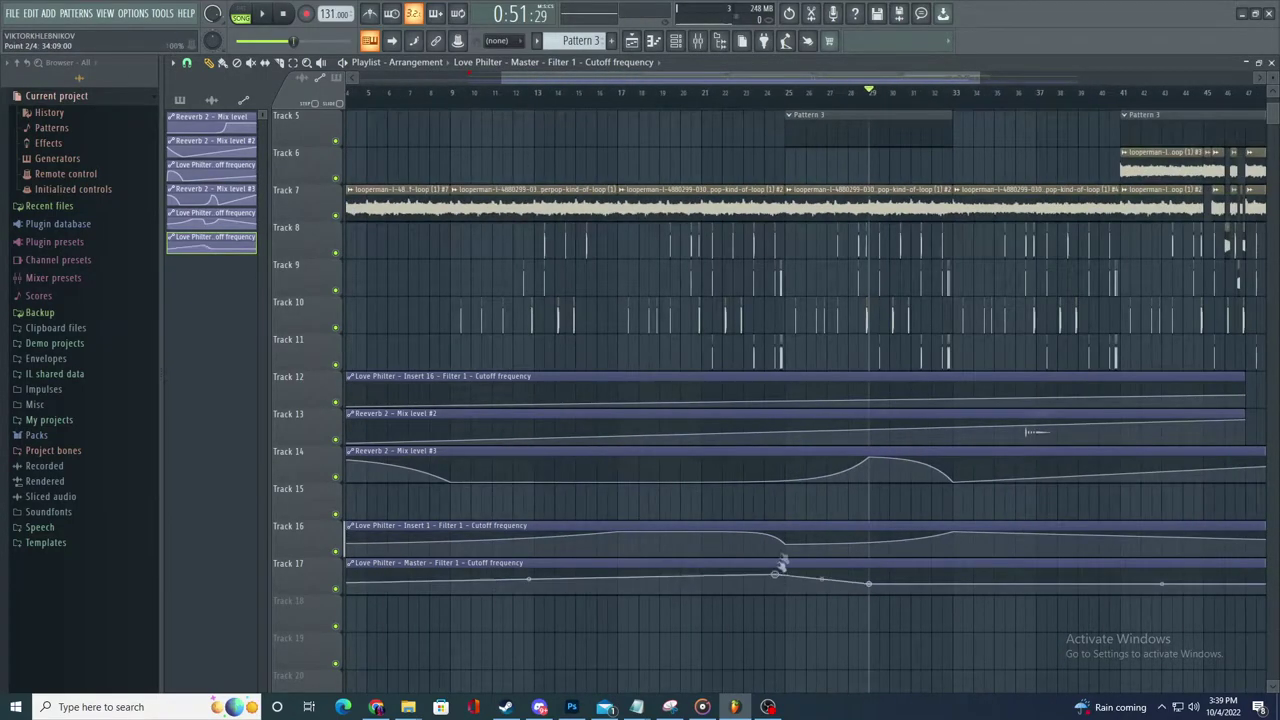
pyautogui.keyDown('ctrl'); pyautogui.scroll(-3, 778, 564); pyautogui.keyUp('ctrl')
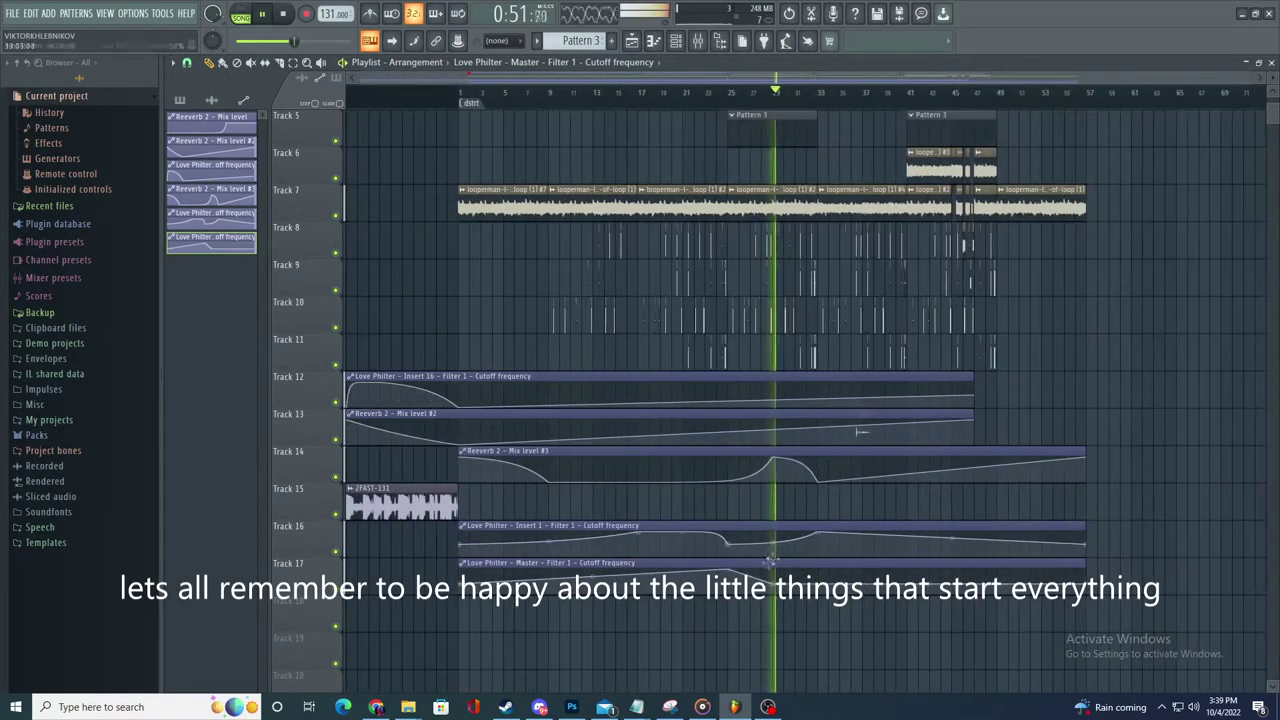
# - Lower the master cutoff's starting point at bar 1 to its minimum with a fast curve upward, and play the transition into bar 1
pyautogui.click(468, 103)
pyautogui.scroll(3, 468, 103)
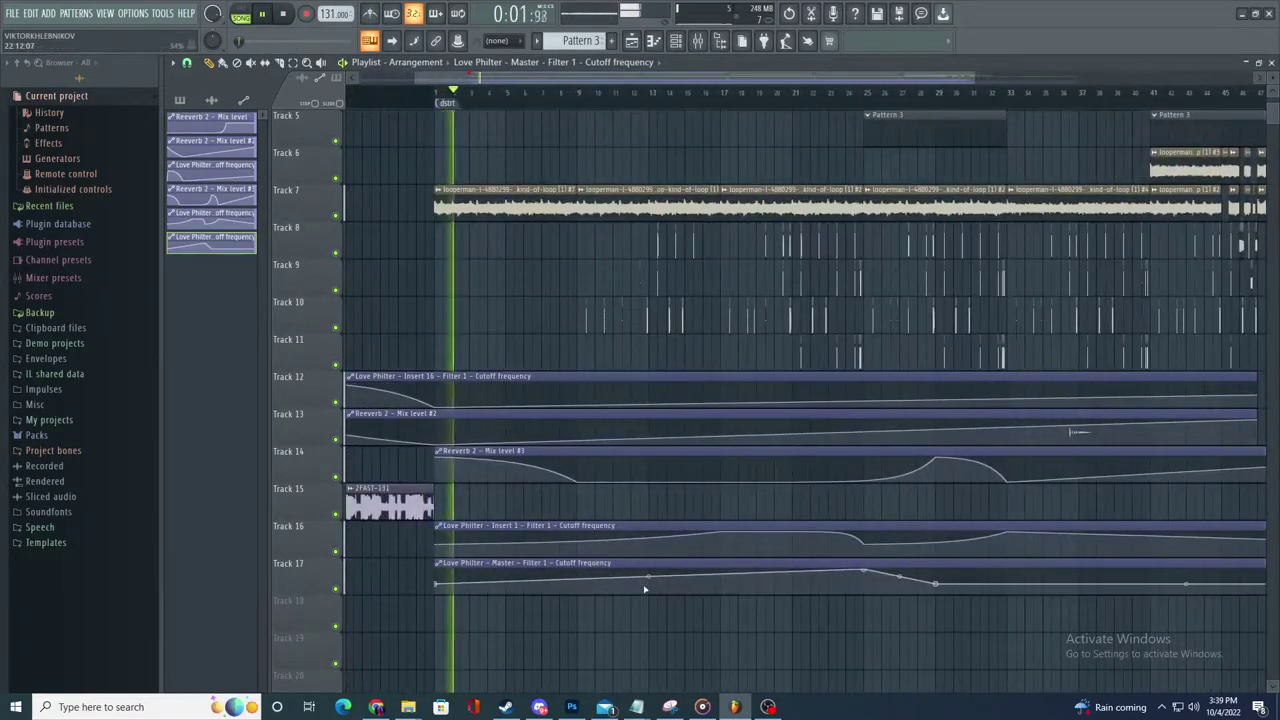
pyautogui.scroll(-2, 644, 580)
pyautogui.press('space')
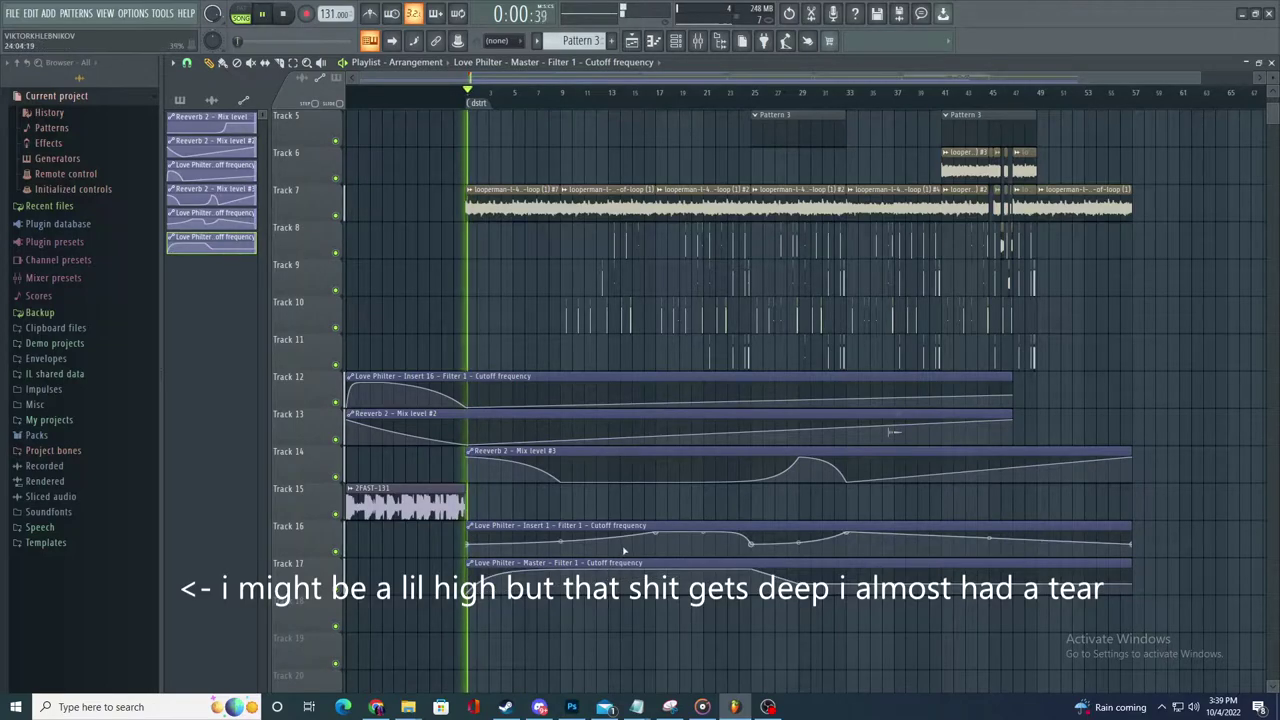
pyautogui.scroll(-1, 624, 549)
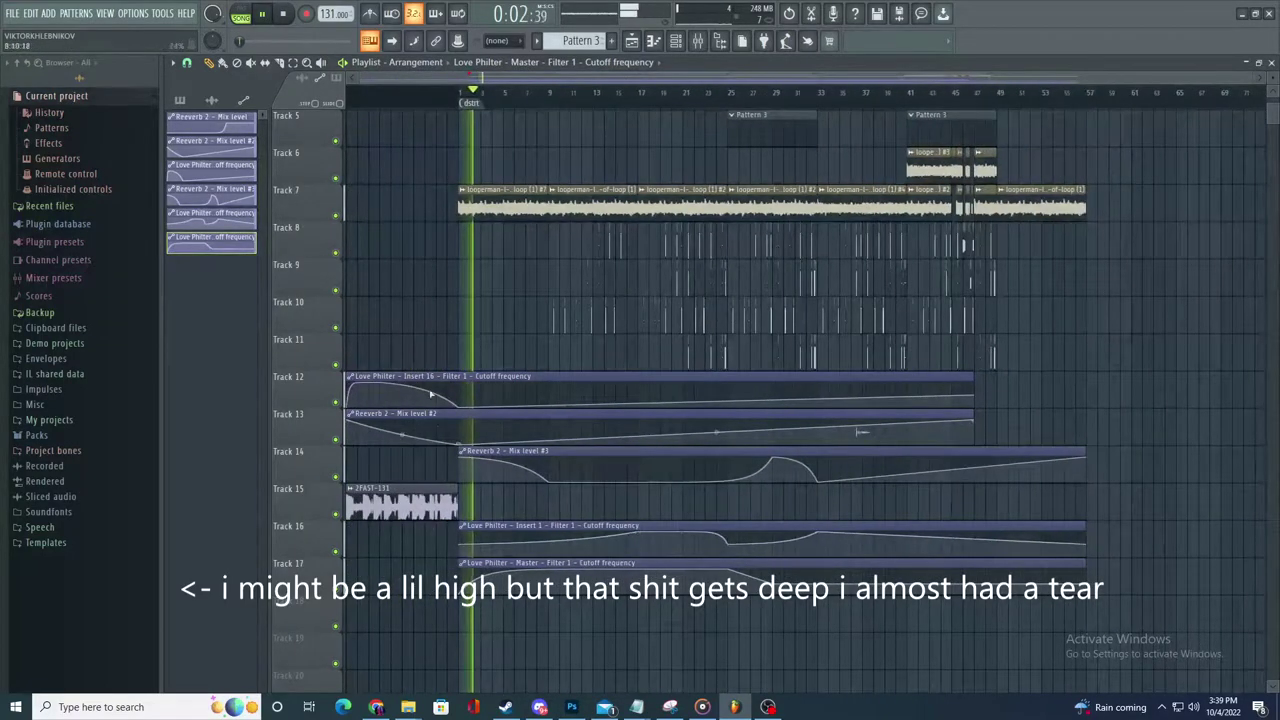
pyautogui.click(449, 89)
pyautogui.scroll(3, 496, 482)
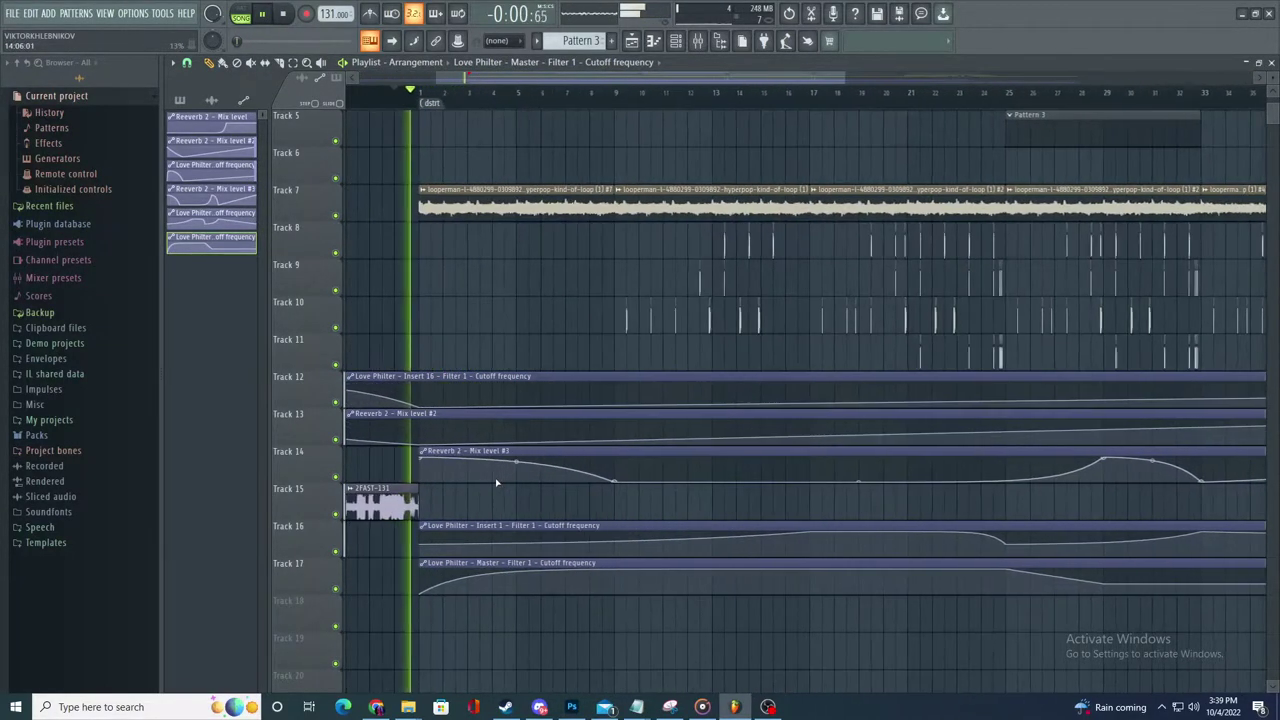
# - Move the track 17 master cutoff clip to the beginning of the 2FAST-131 pre-intro
pyautogui.scroll(-3, 531, 486)
pyautogui.press('space')
pyautogui.moveTo(526, 563); pyautogui.dragTo(238, 581)
pyautogui.scroll(2, 707, 551)
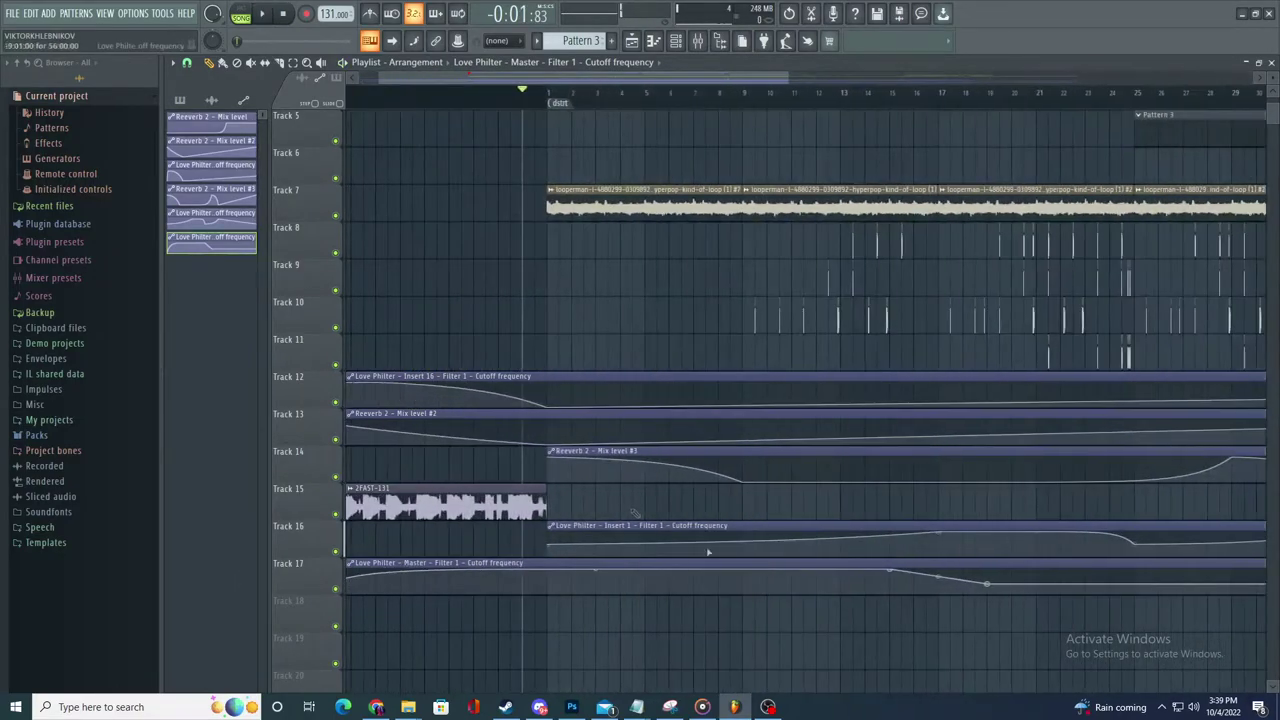
pyautogui.click(430, 90)
pyautogui.moveTo(418, 76); pyautogui.dragTo(380, 80)
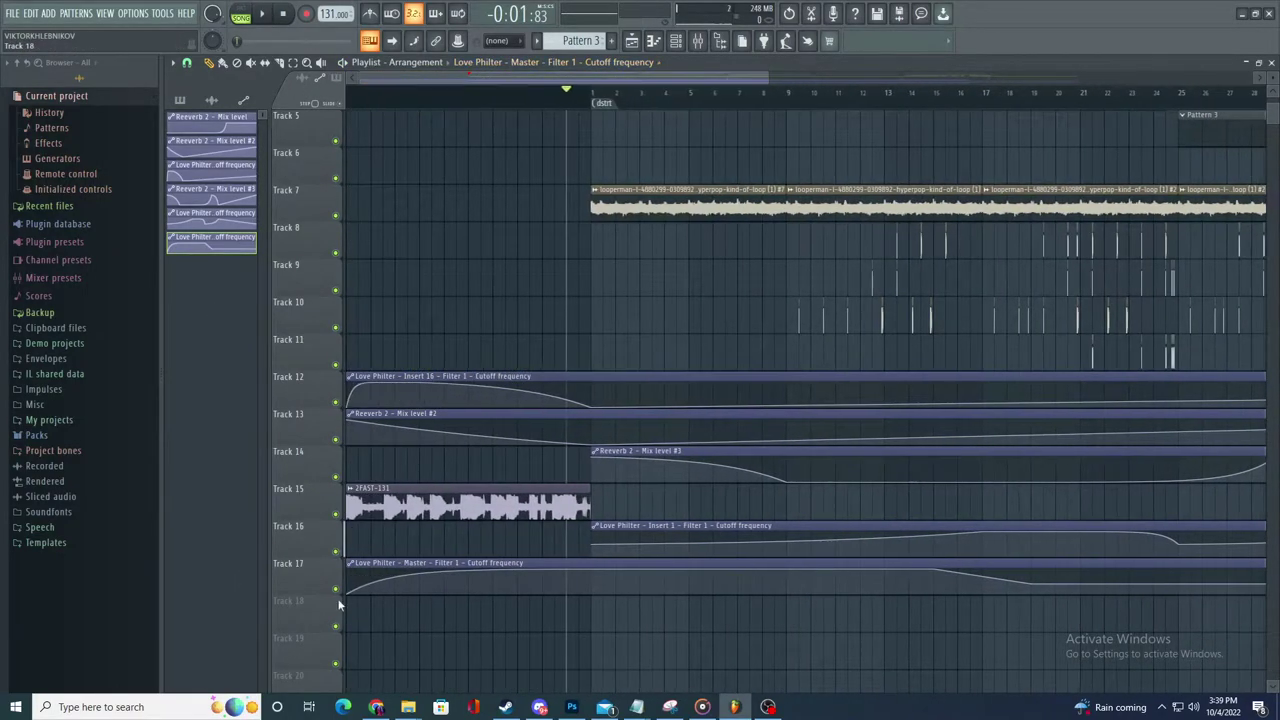
# - Reshape the master cutoff to start high, curve down to its minimum at bar 1, curve back up and hold until bar 25
pyautogui.moveTo(352, 574); pyautogui.dragTo(600, 606)
pyautogui.press('space')
pyautogui.press('space')
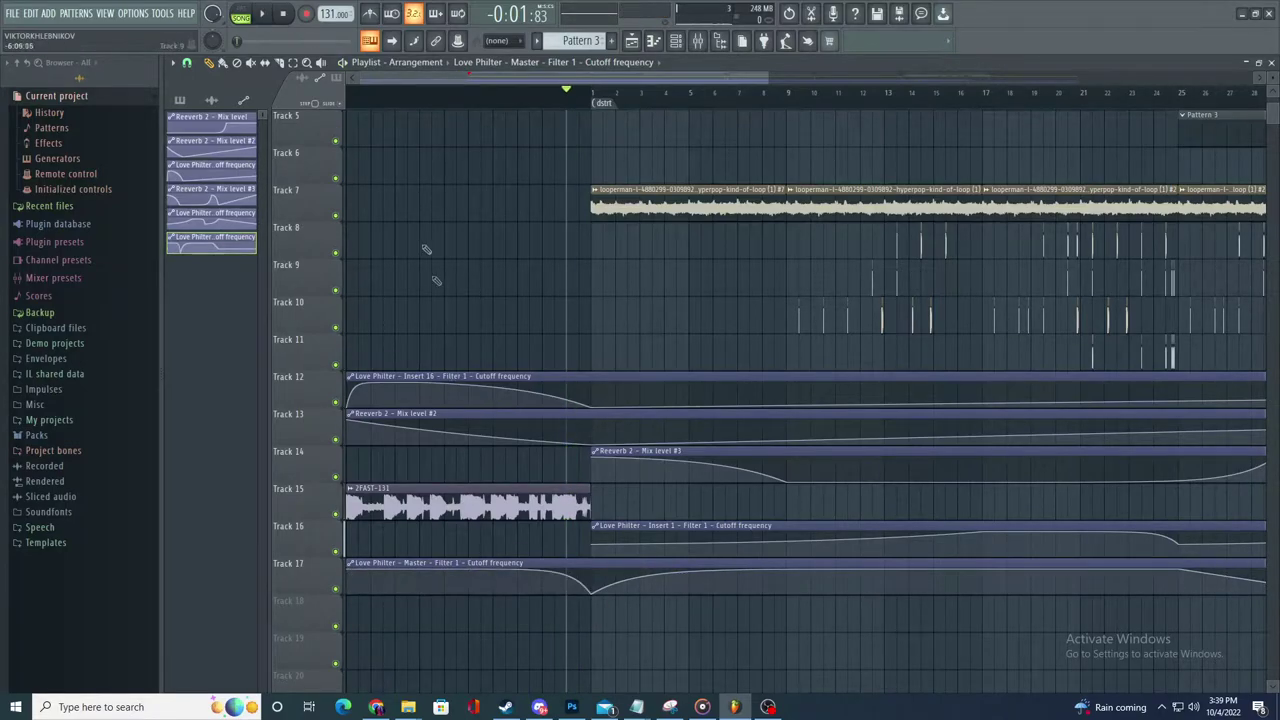
# - Play from the pre-intro into bar 1 and examine how the master cutoff dip lines up with the loop's entry
pyautogui.scroll(-3, 360, 480)
pyautogui.scroll(3, 357, 534)
pyautogui.hscroll(2, 466, 557)
pyautogui.click(433, 97)
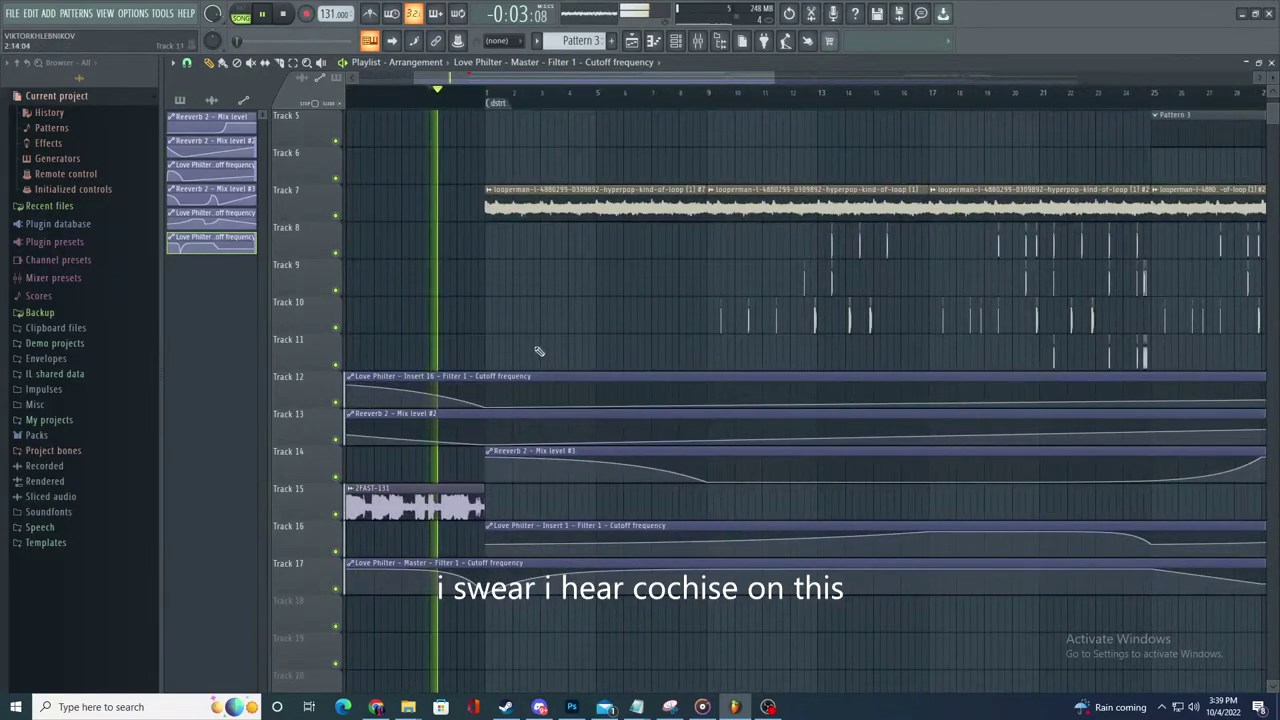
pyautogui.scroll(2, 540, 351)
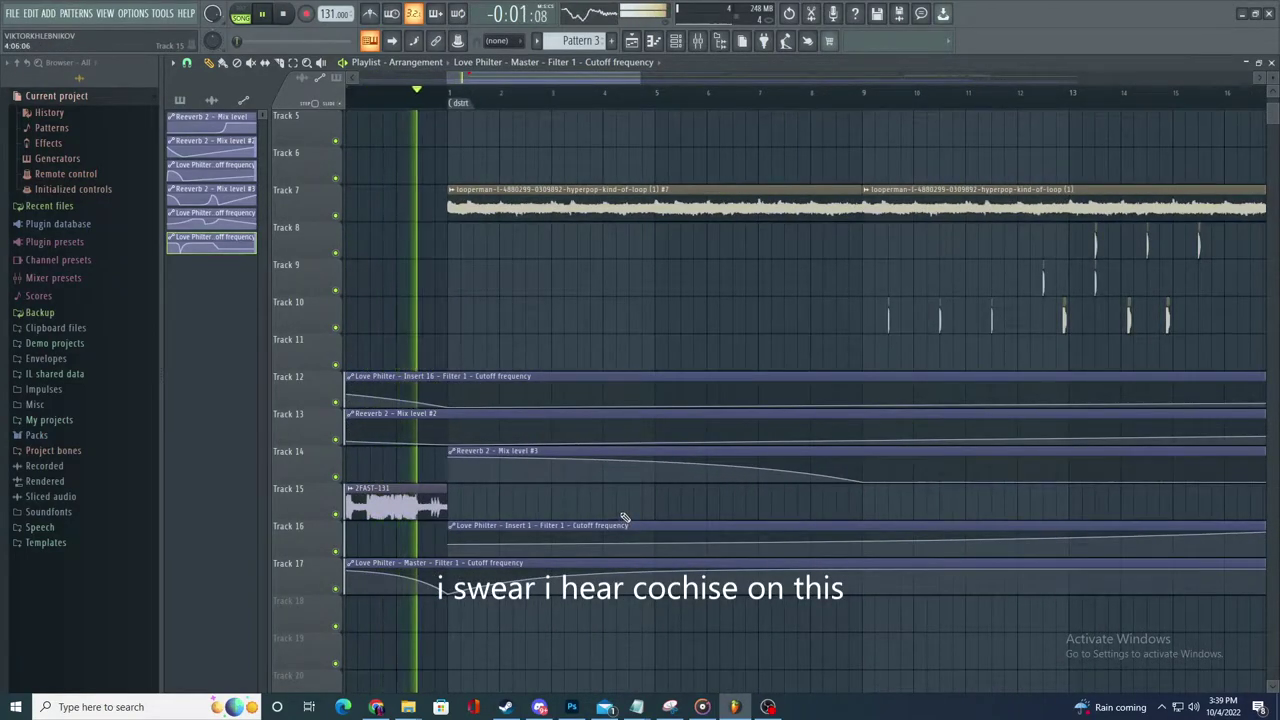
pyautogui.scroll(-3, 642, 530)
pyautogui.scroll(2, 644, 534)
pyautogui.scroll(-2, 618, 534)
pyautogui.scroll(2, 565, 536)
pyautogui.press('space')
pyautogui.press('space')
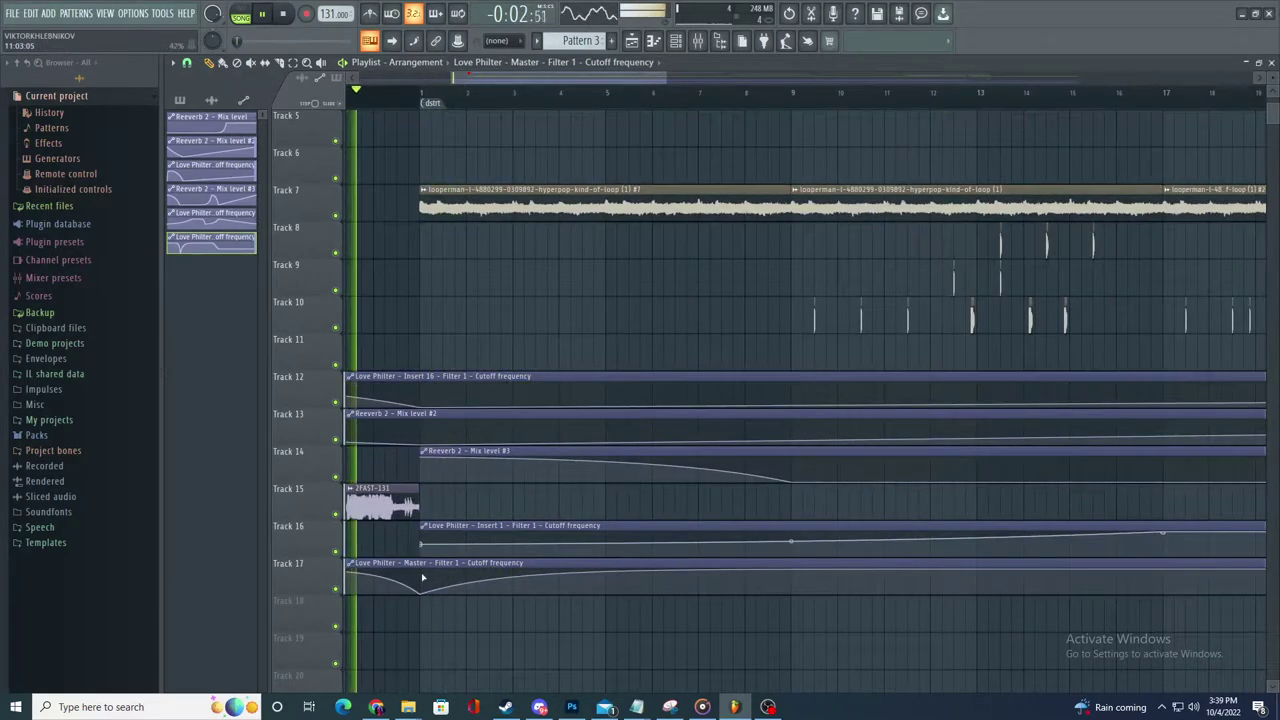
# - Try a higher starting cutoff on track 16, undo it, and make the track 17 master cutoff jump straight up at bar 1
pyautogui.moveTo(420, 545); pyautogui.dragTo(420, 523)
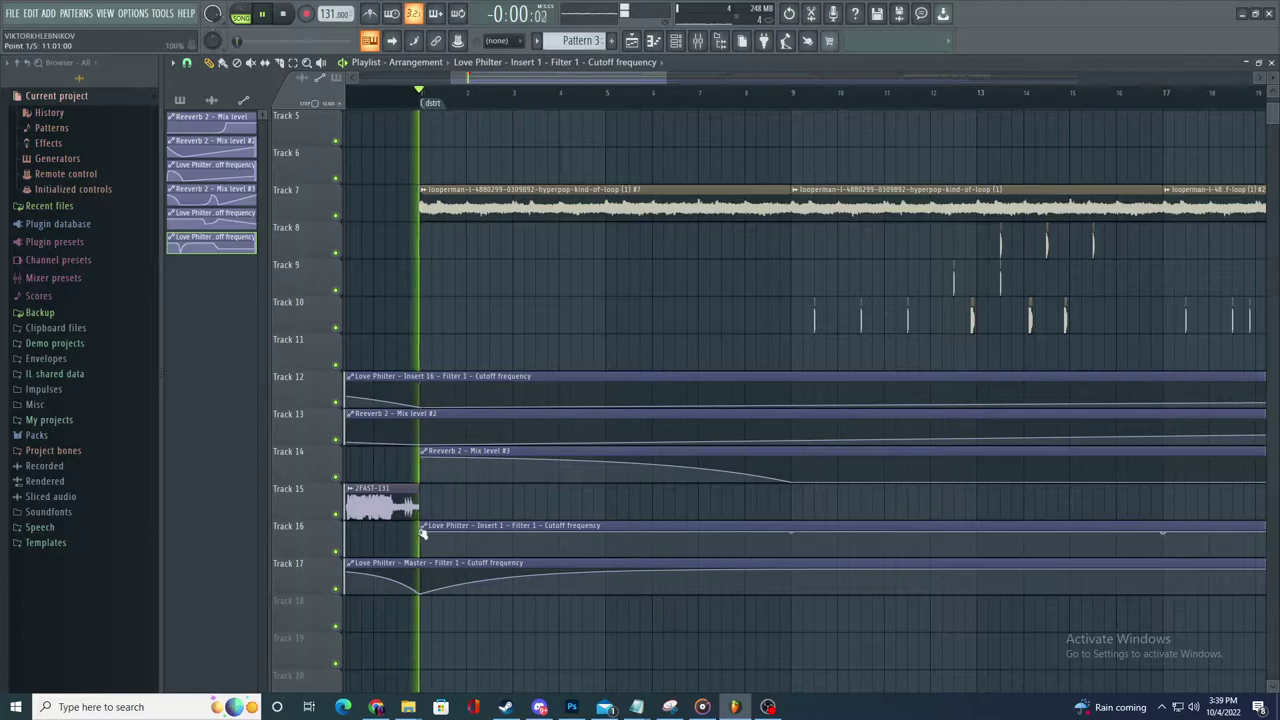
pyautogui.hotkey('ctrl', 'z')
pyautogui.rightClick(423, 580)
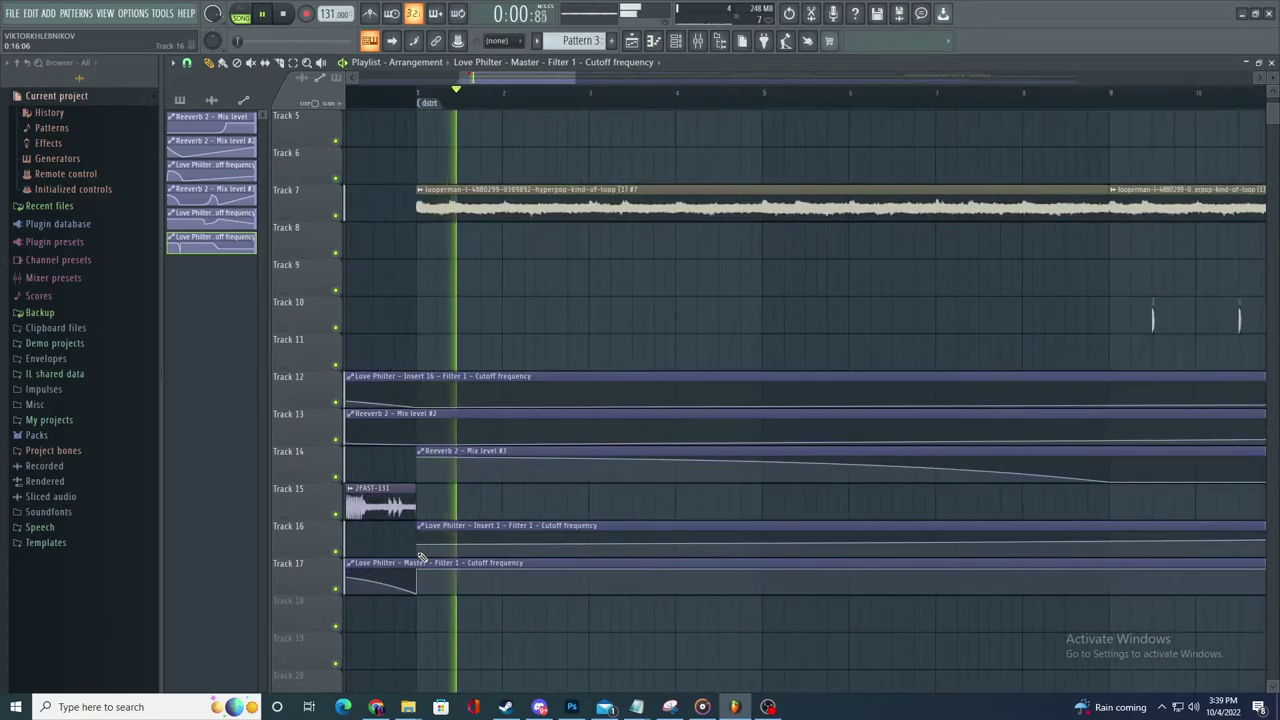
# - Play across the transition and align the left edge of the first track 7 loop clip with bar 1
pyautogui.scroll(-4, 419, 557)
pyautogui.click(448, 93)
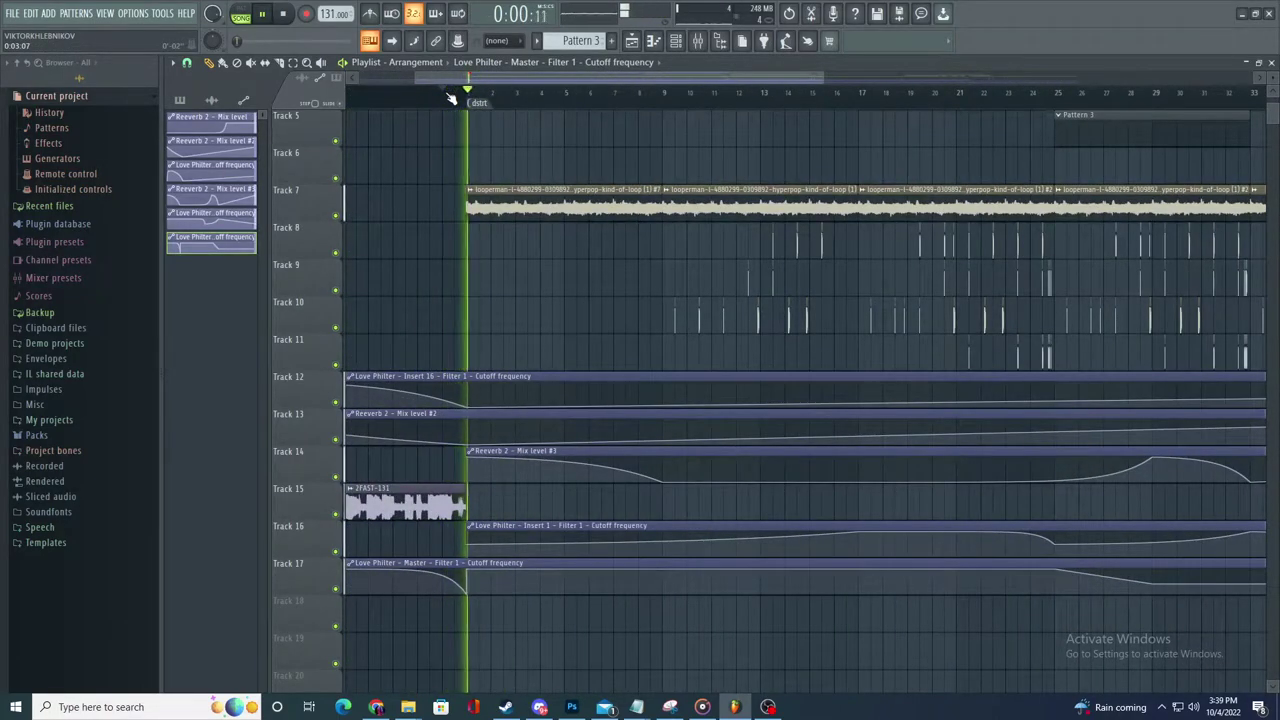
pyautogui.scroll(4, 452, 100)
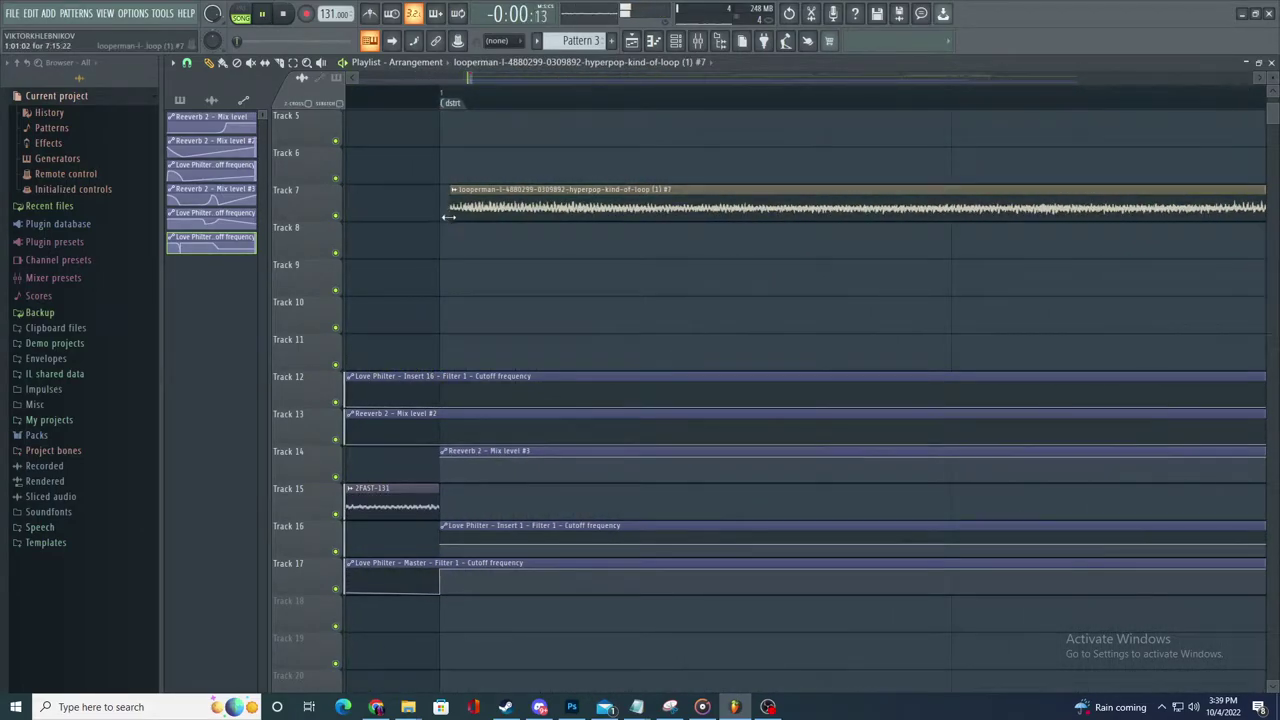
pyautogui.moveTo(449, 216); pyautogui.dragTo(441, 227)
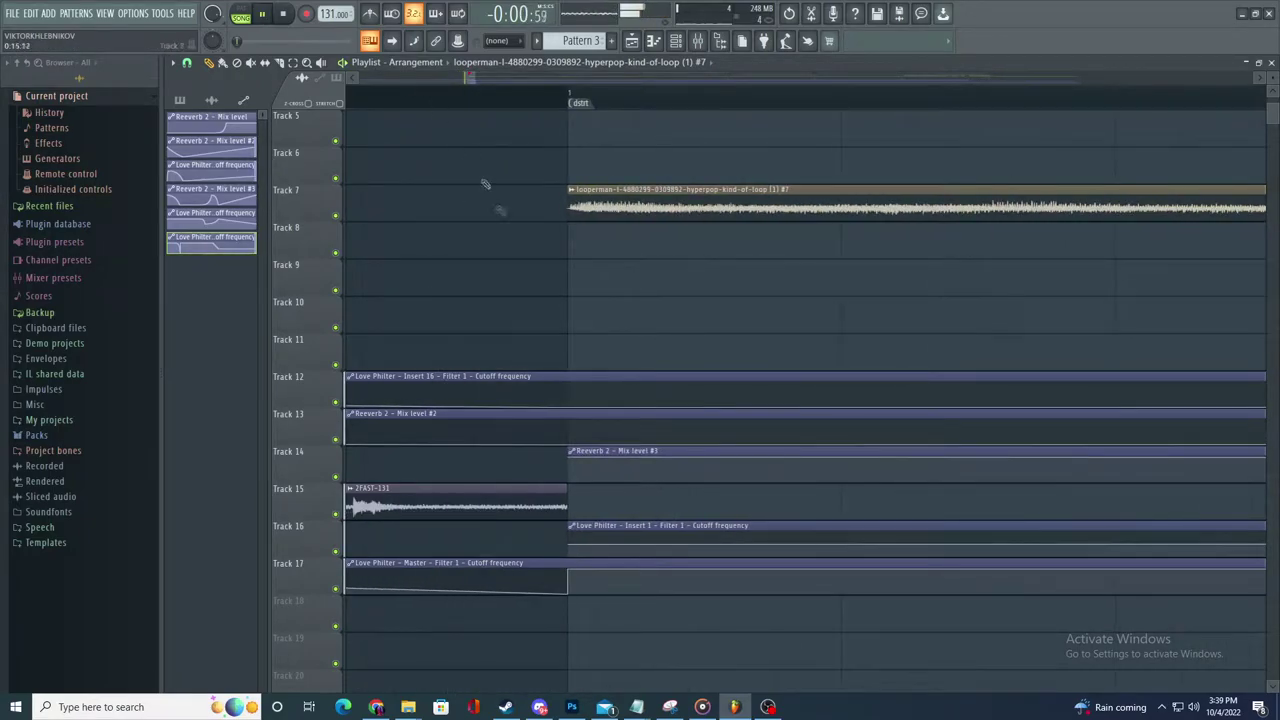
# - Create an automation clip for the Master track's volume and move it on track 18 to the beginning of the pre-intro
pyautogui.click(698, 42)
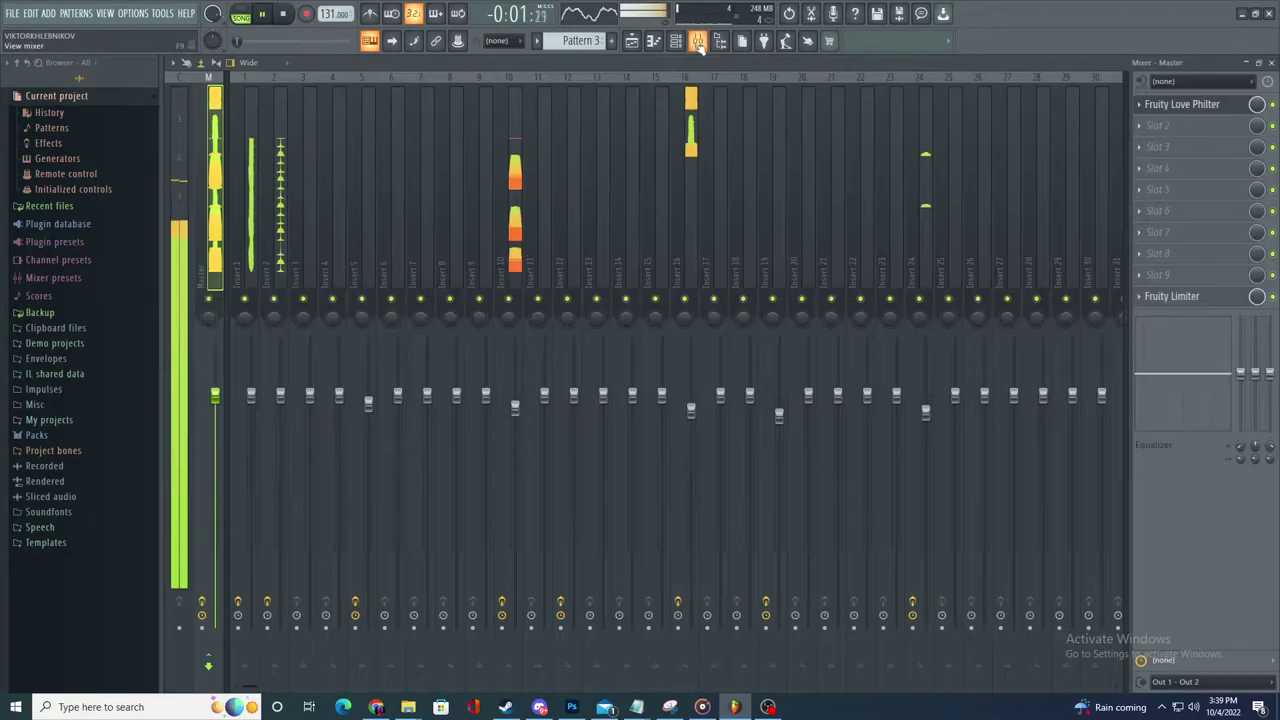
pyautogui.rightClick(218, 450)
pyautogui.click(268, 550)
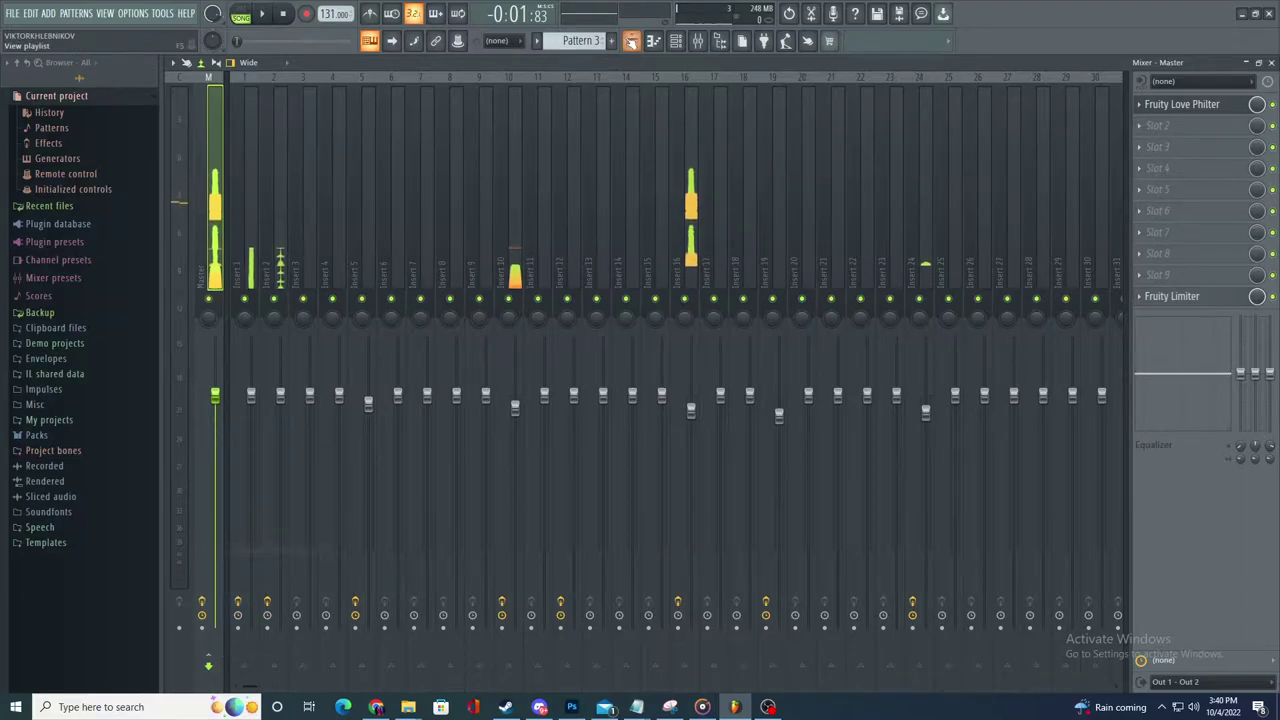
pyautogui.click(632, 42)
pyautogui.scroll(-8, 418, 586)
pyautogui.scroll(5, 458, 592)
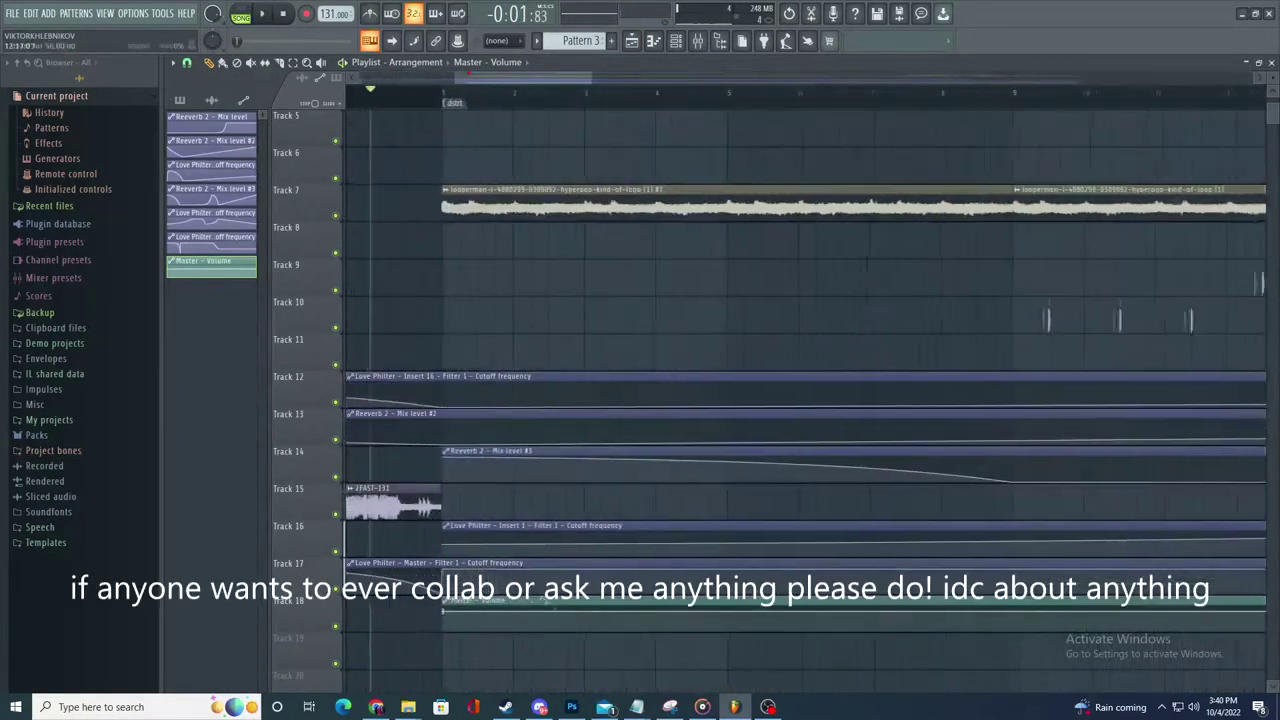
pyautogui.moveTo(556, 606); pyautogui.dragTo(348, 618)
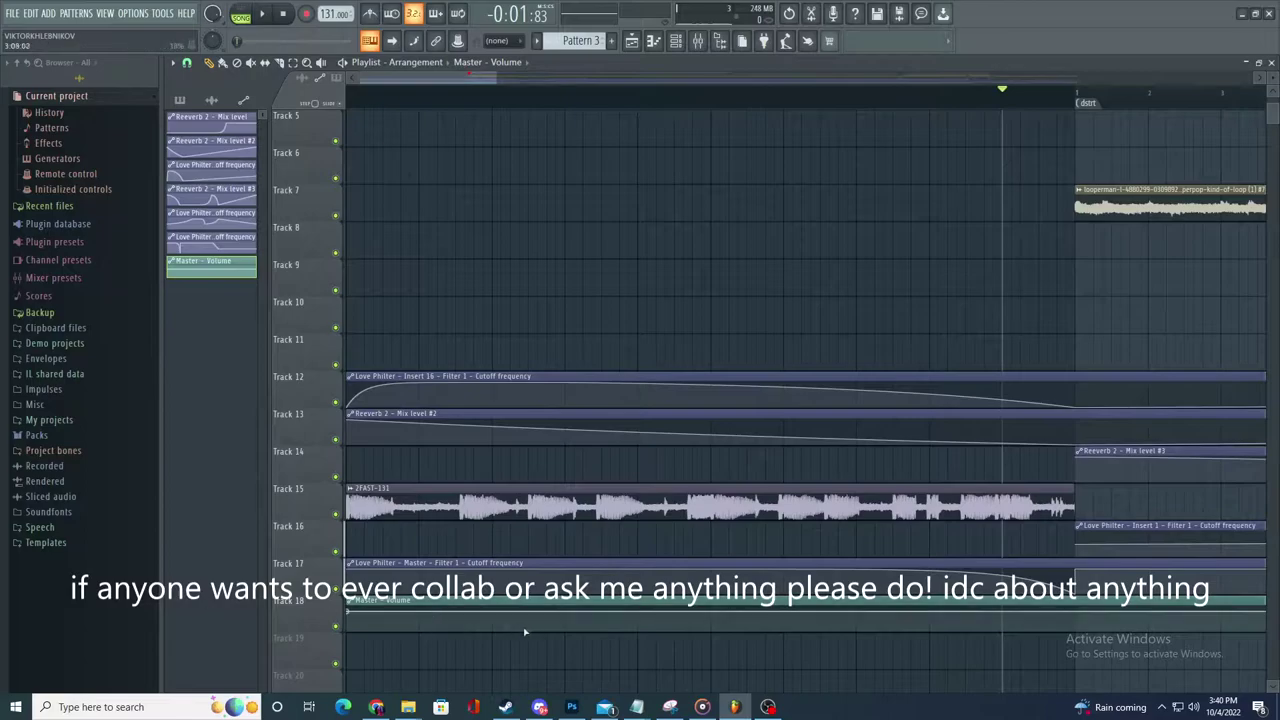
# - Copy the Master volume clip's starting value and paste it into a new point one bar before bar 1
pyautogui.rightClick(348, 612)
pyautogui.click(375, 646)
pyautogui.press('space')
pyautogui.scroll(4, 1175, 580)
pyautogui.press('space')
pyautogui.rightClick(582, 616)
pyautogui.rightClick(581, 615)
pyautogui.click(627, 661)
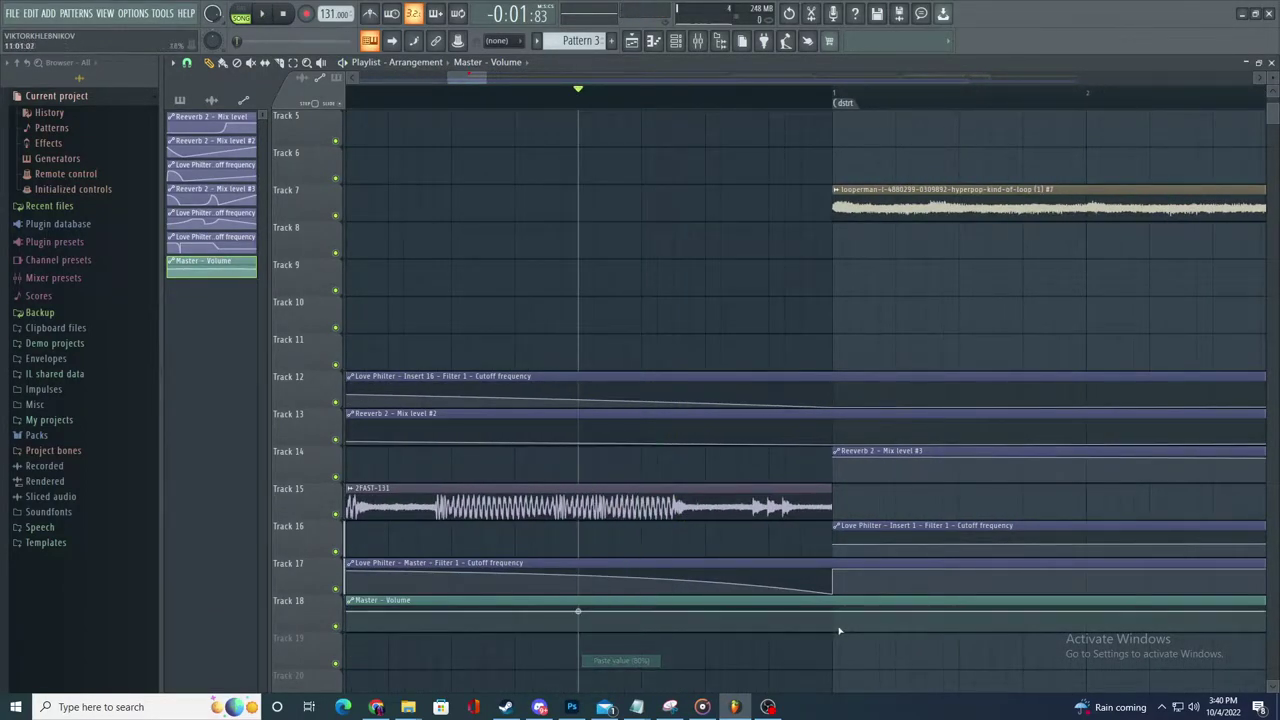
# - Drop the Master volume to its minimum at bar 1, set a bar 2 point to 80%, and curve the recovery to rise quickly
pyautogui.rightClick(834, 628)
pyautogui.click(1088, 618)
pyautogui.rightClick(1089, 619)
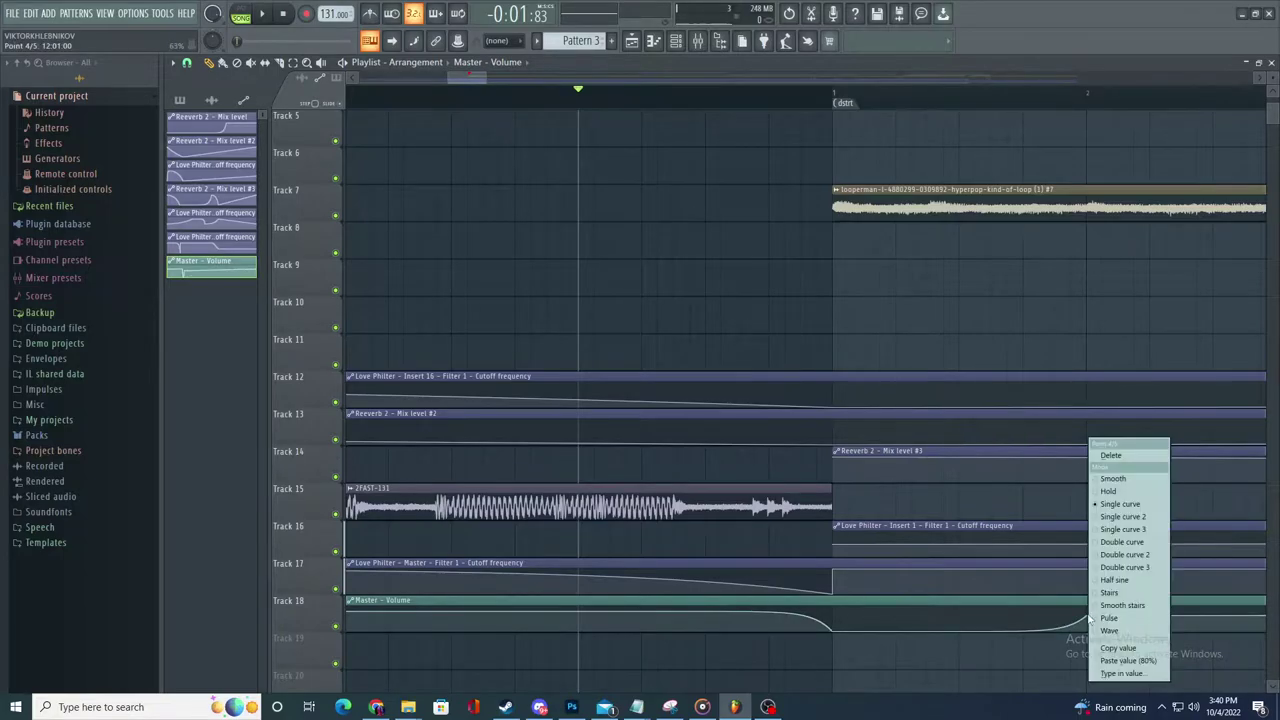
pyautogui.click(1138, 662)
pyautogui.press('space')
pyautogui.press('space')
pyautogui.moveTo(958, 629); pyautogui.dragTo(957, 612)
pyautogui.press('space')
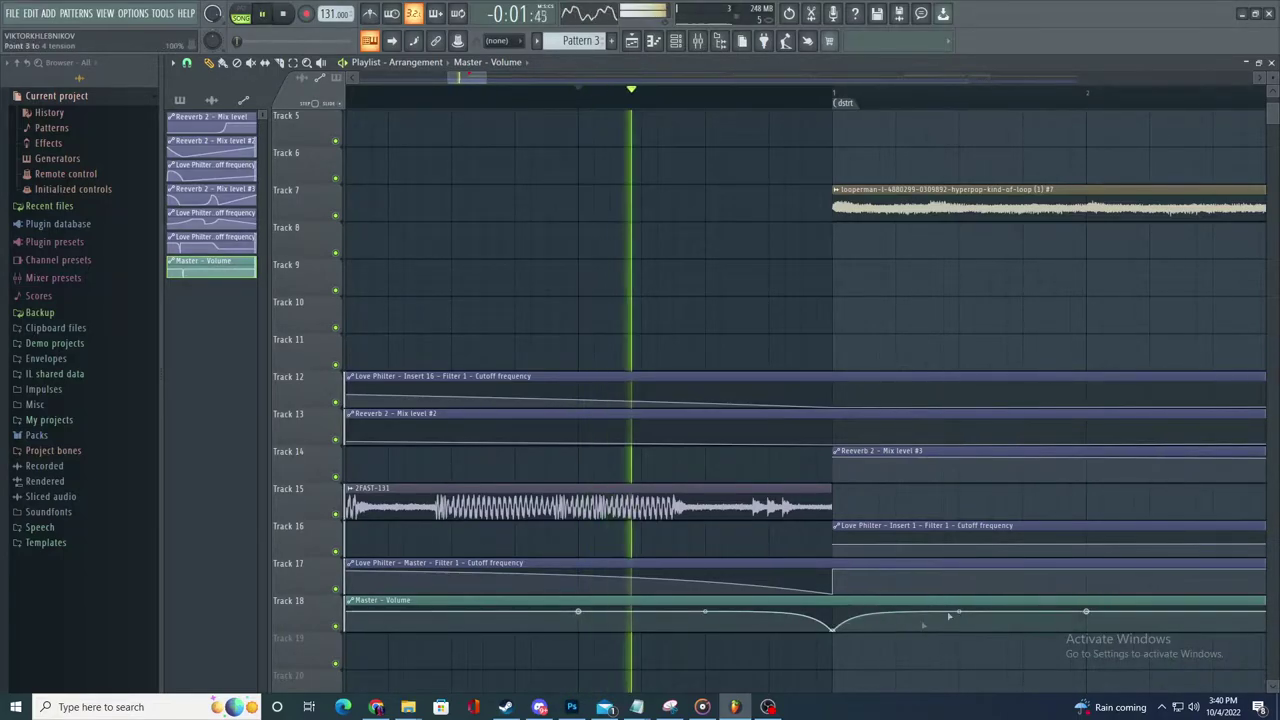
# - Play through the volume dip into the main loop and look over the whole arrangement, including the pattern and drum tracks
pyautogui.scroll(-2, 1037, 580)
pyautogui.scroll(1, 1037, 580)
pyautogui.scroll(-5, 739, 591)
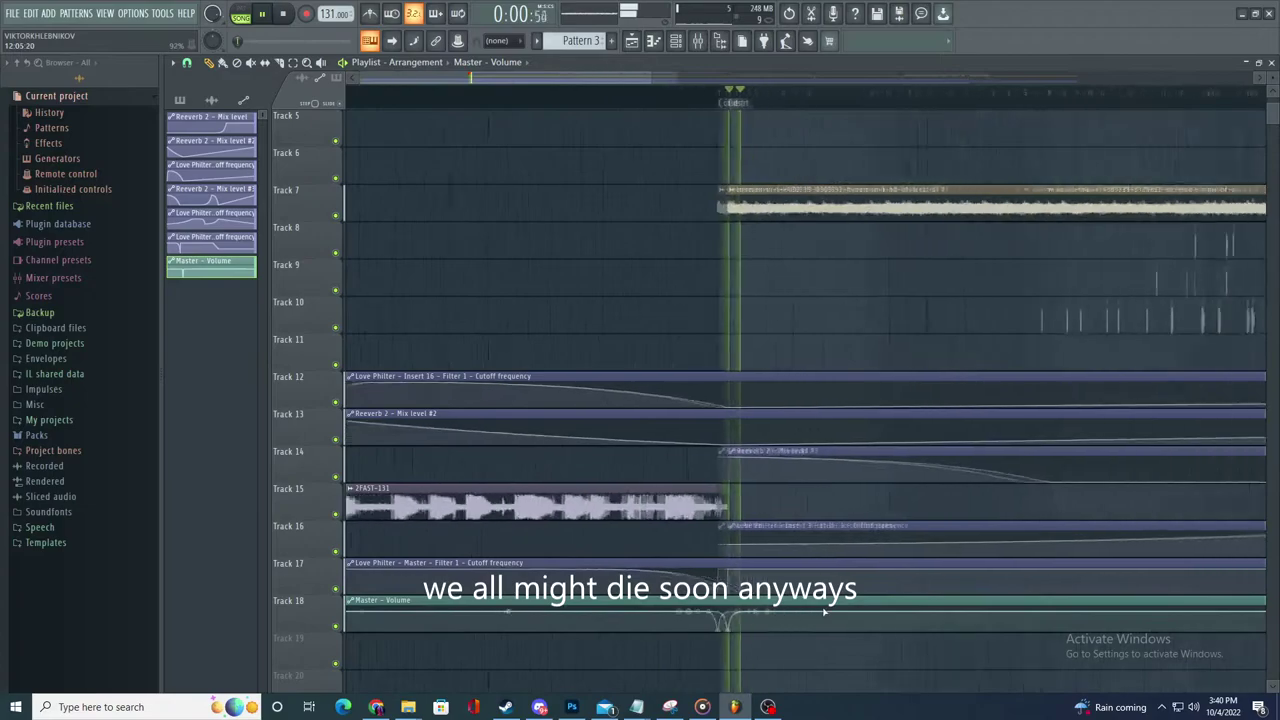
pyautogui.scroll(-3, 738, 592)
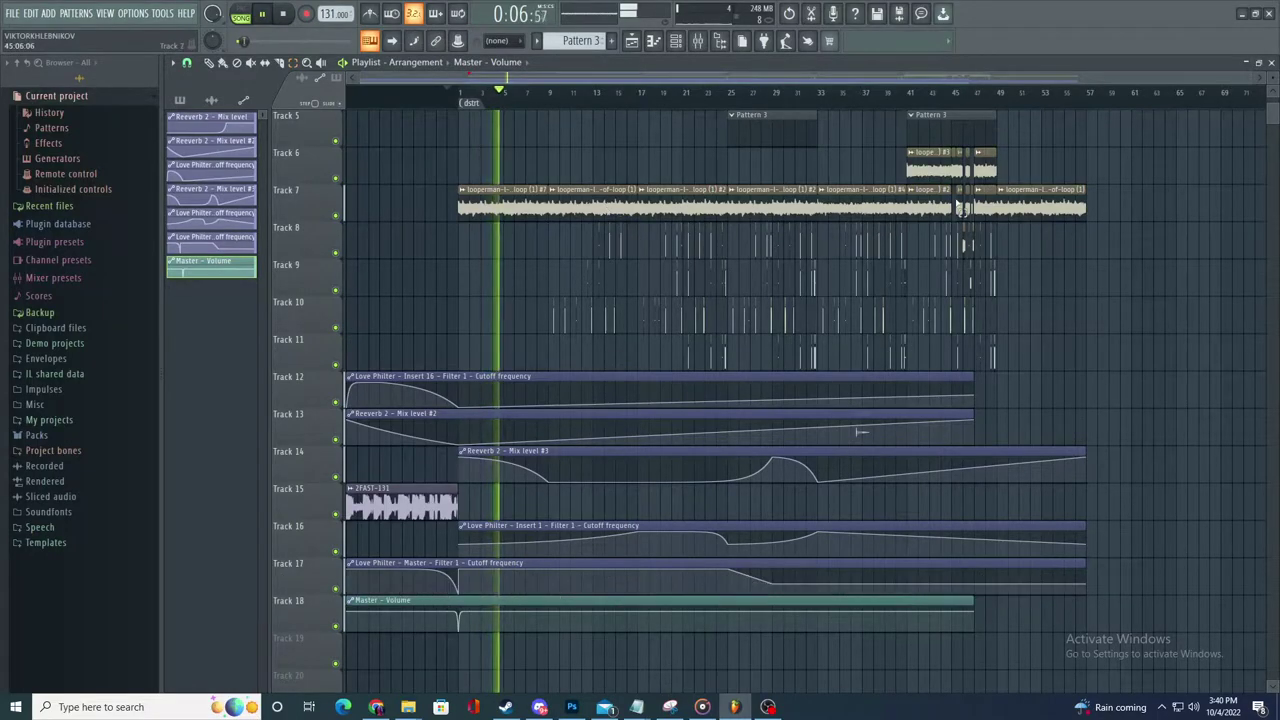
pyautogui.scroll(2, 871, 243)
pyautogui.scroll(-2, 871, 243)
pyautogui.scroll(4, 817, 203)
pyautogui.scroll(3, 817, 203)
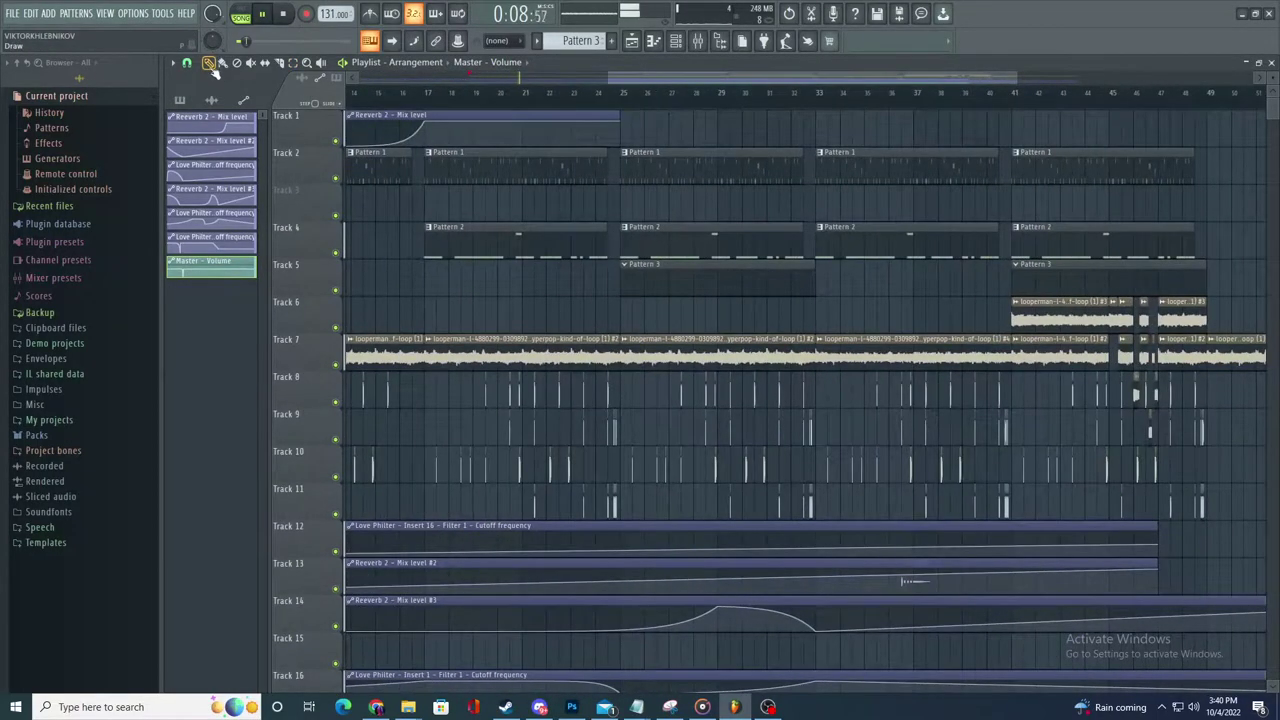
pyautogui.scroll(-3, 705, 309)
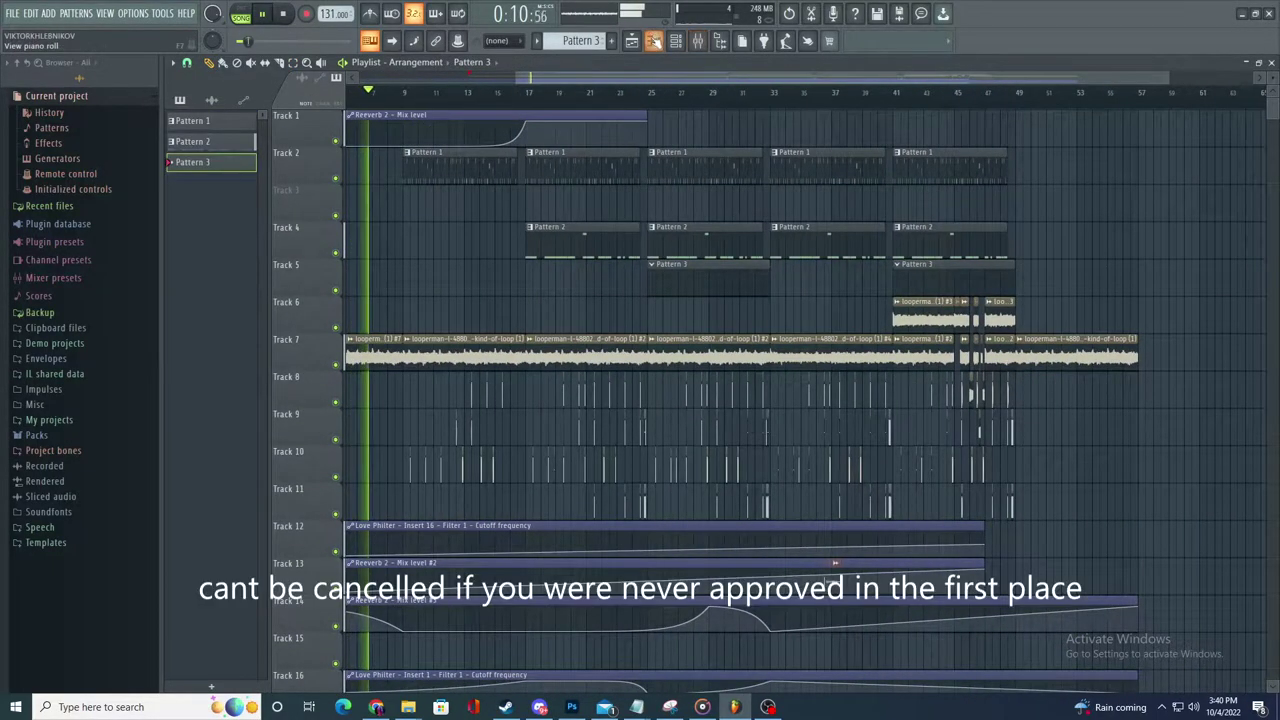
# - Find daktel kick in the kick folder of drum kit 0, add it to the channel rack and route it to mixer track 11
pyautogui.click(654, 41)
pyautogui.click(38, 436)
pyautogui.click(80, 362)
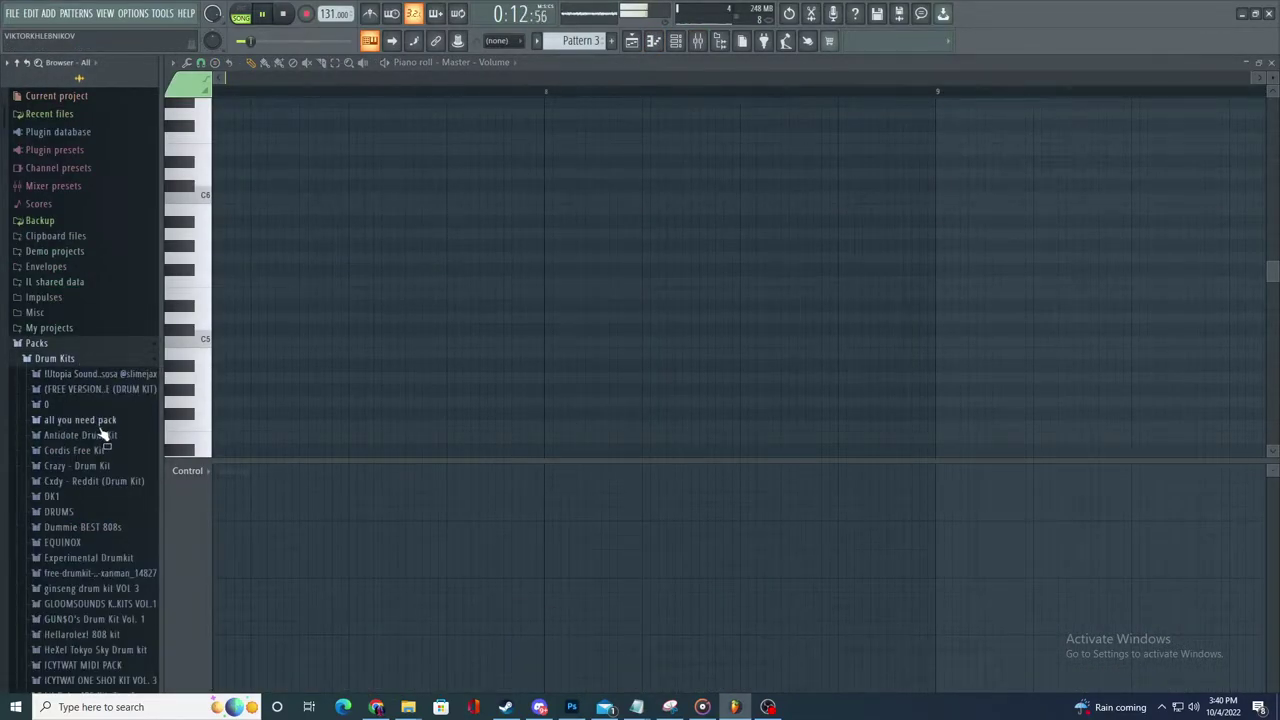
pyautogui.click(100, 404)
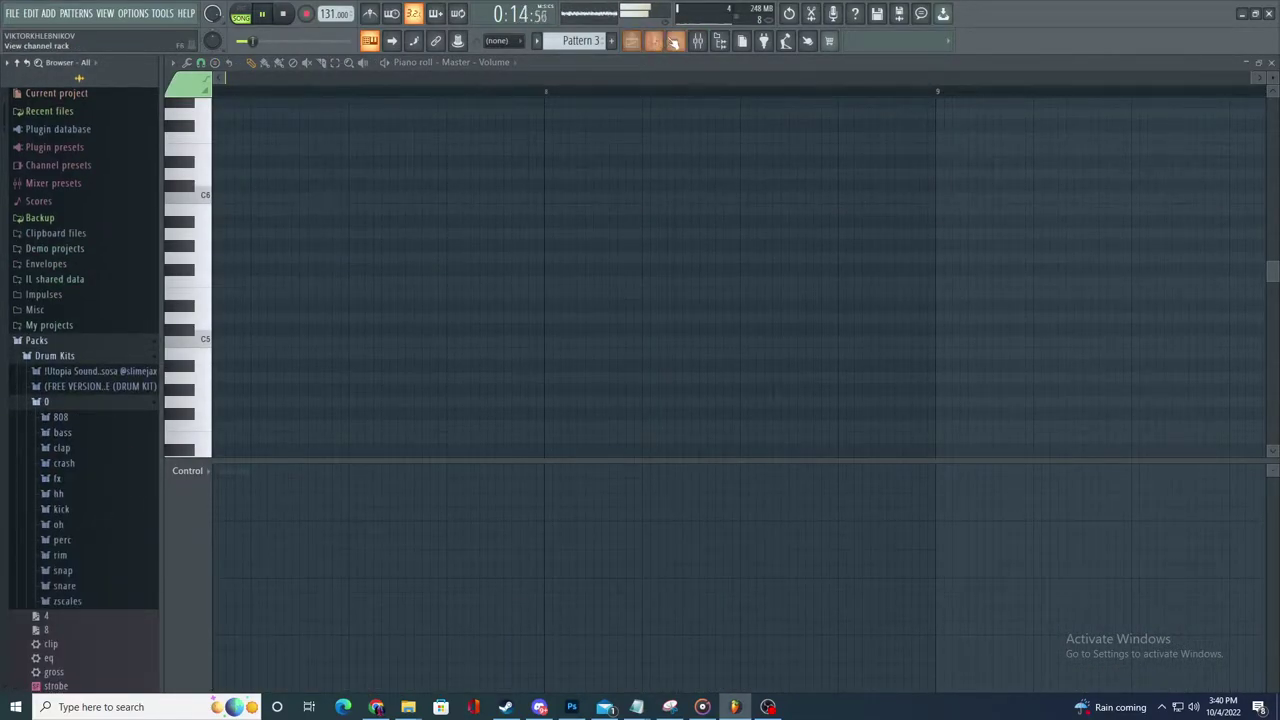
pyautogui.click(674, 40)
pyautogui.click(62, 509)
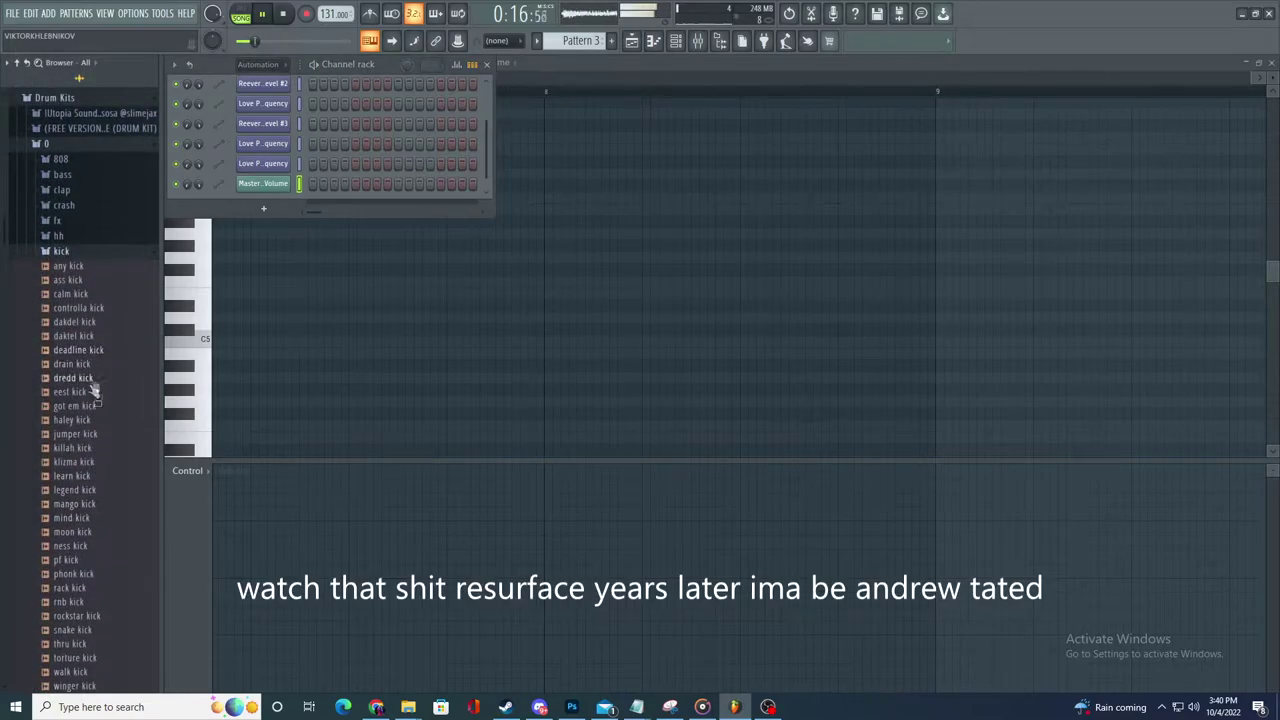
pyautogui.moveTo(265, 210); pyautogui.dragTo(262, 205)
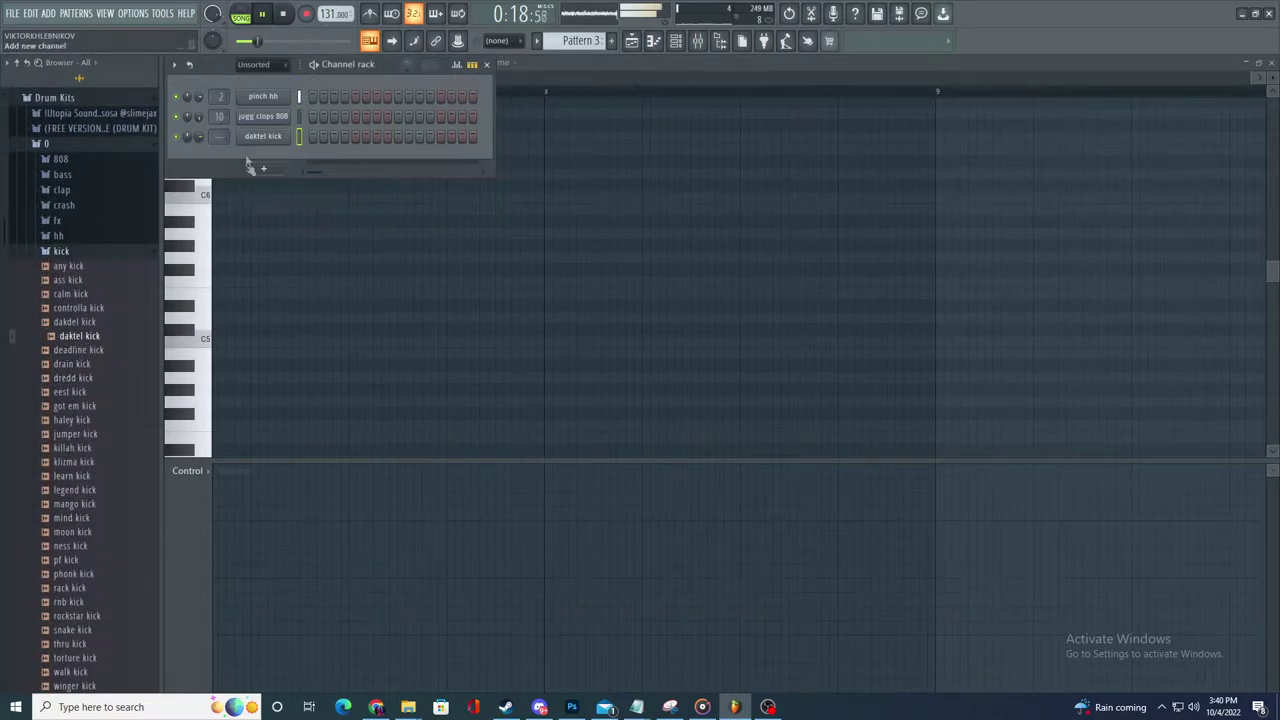
pyautogui.moveTo(224, 142); pyautogui.dragTo(227, 143)
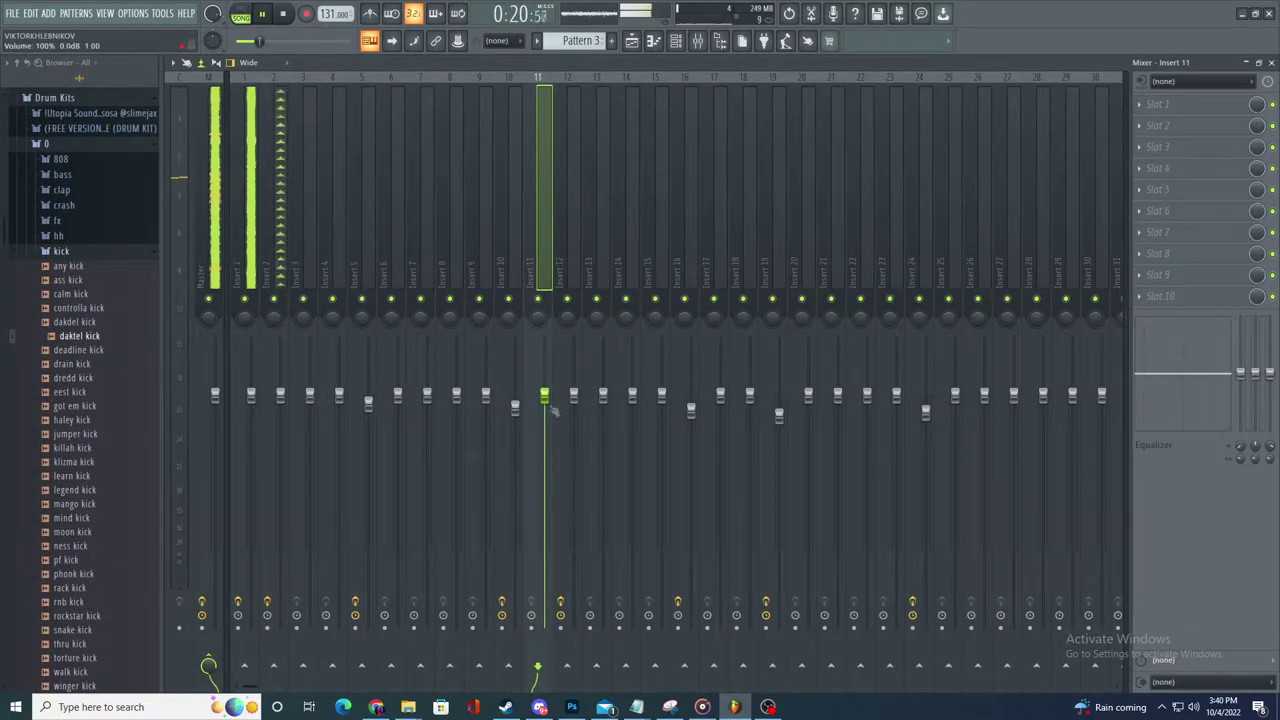
# - Add Fruity parametric EQ 2 to the first effect slot of Insert 11
pyautogui.click(1157, 104)
pyautogui.moveTo(1160, 120)
pyautogui.click(977, 465)
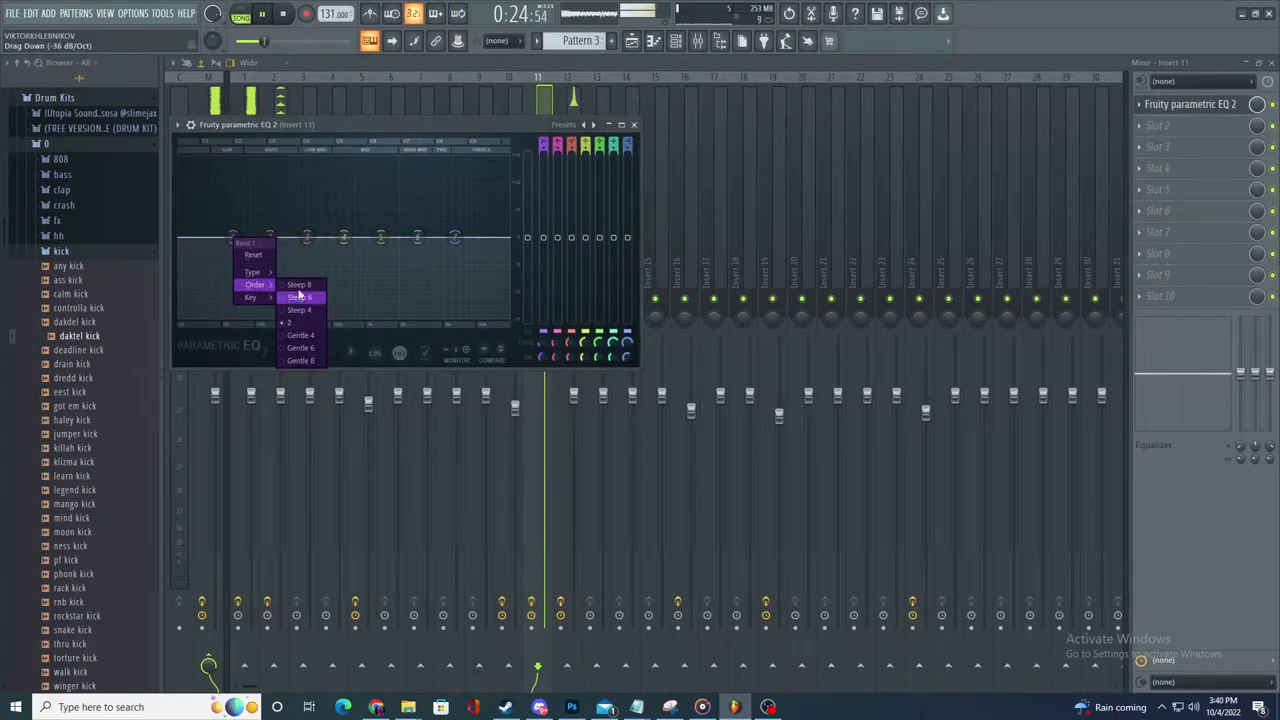
# - Shape Insert 11's EQ with a steep band 1 high-pass at about 59 Hz and a small band 2 low-end boost
pyautogui.click(315, 325)
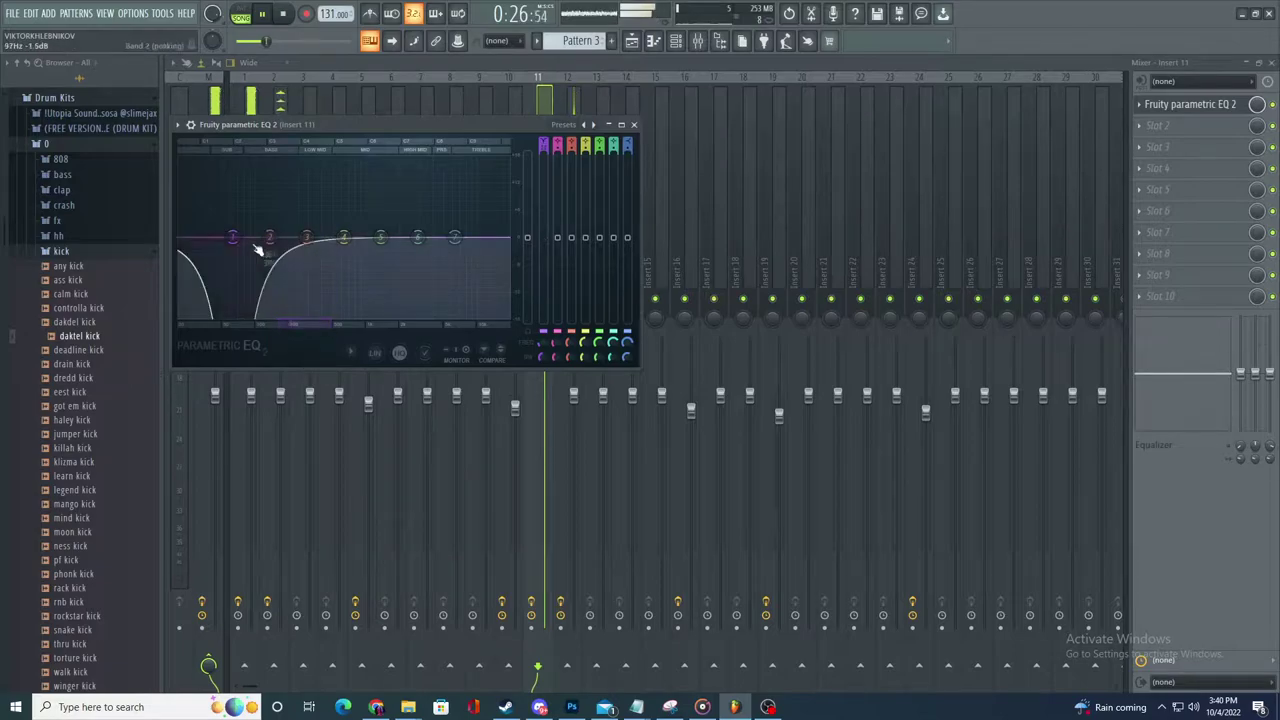
pyautogui.click(292, 308)
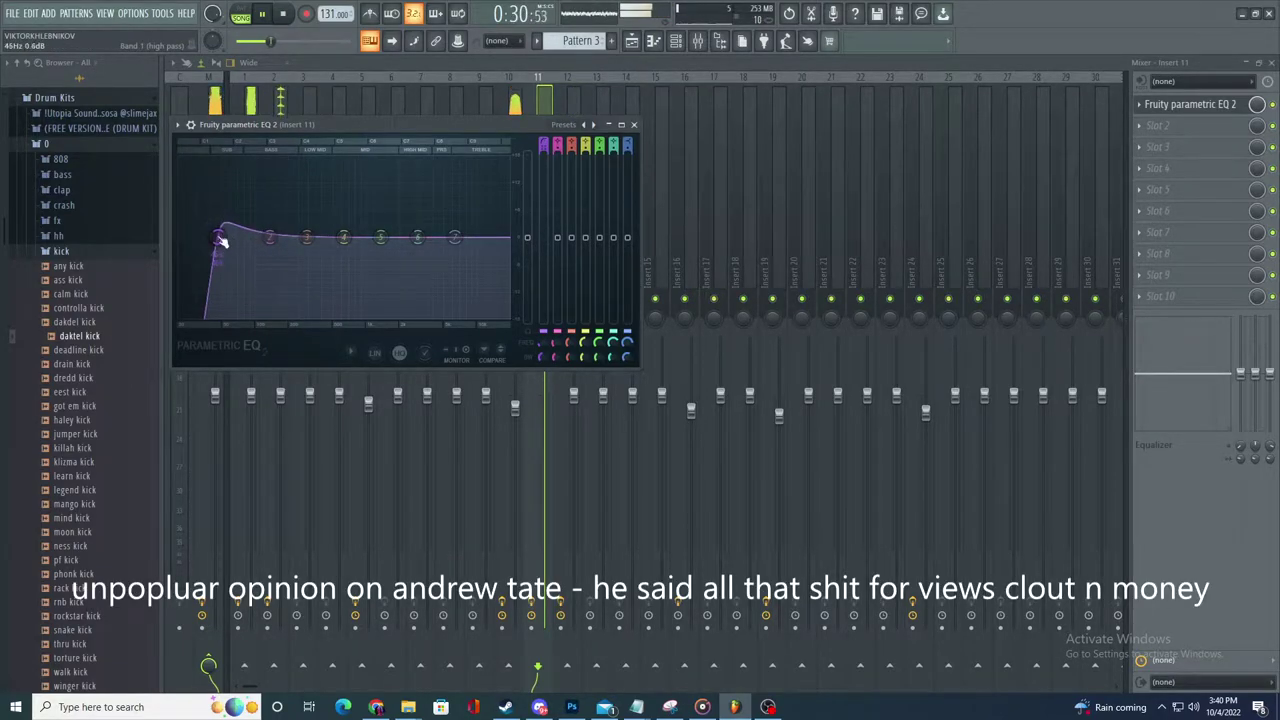
pyautogui.scroll(3, 221, 241)
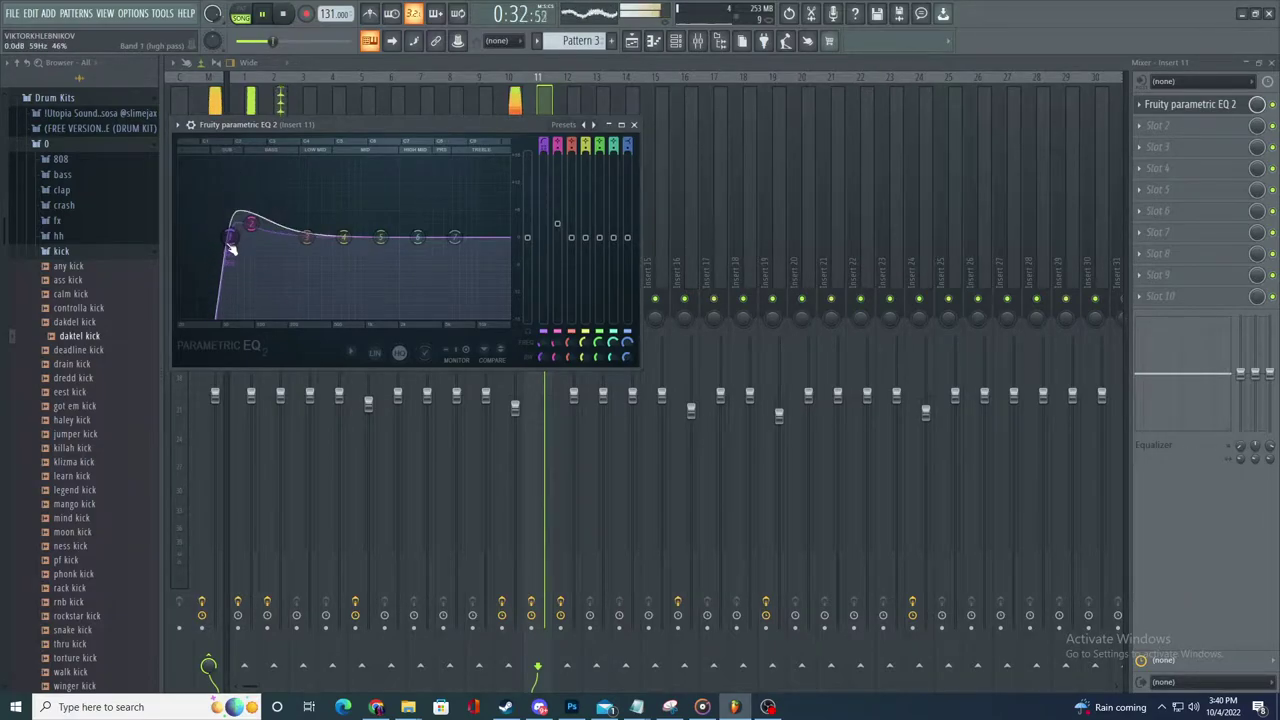
# - Look over the arrangement's pattern clips, drum tracks and automation lanes, including the filter cutoff and master volume curves
pyautogui.click(631, 40)
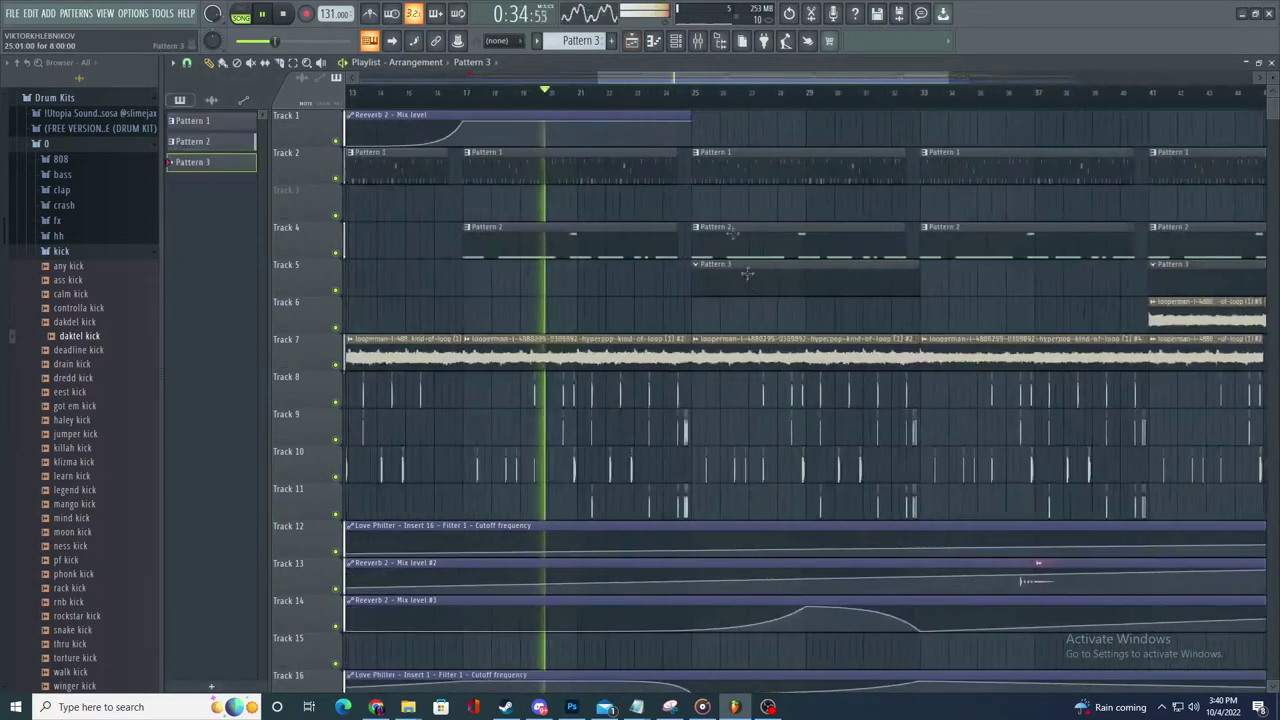
pyautogui.press('F7')
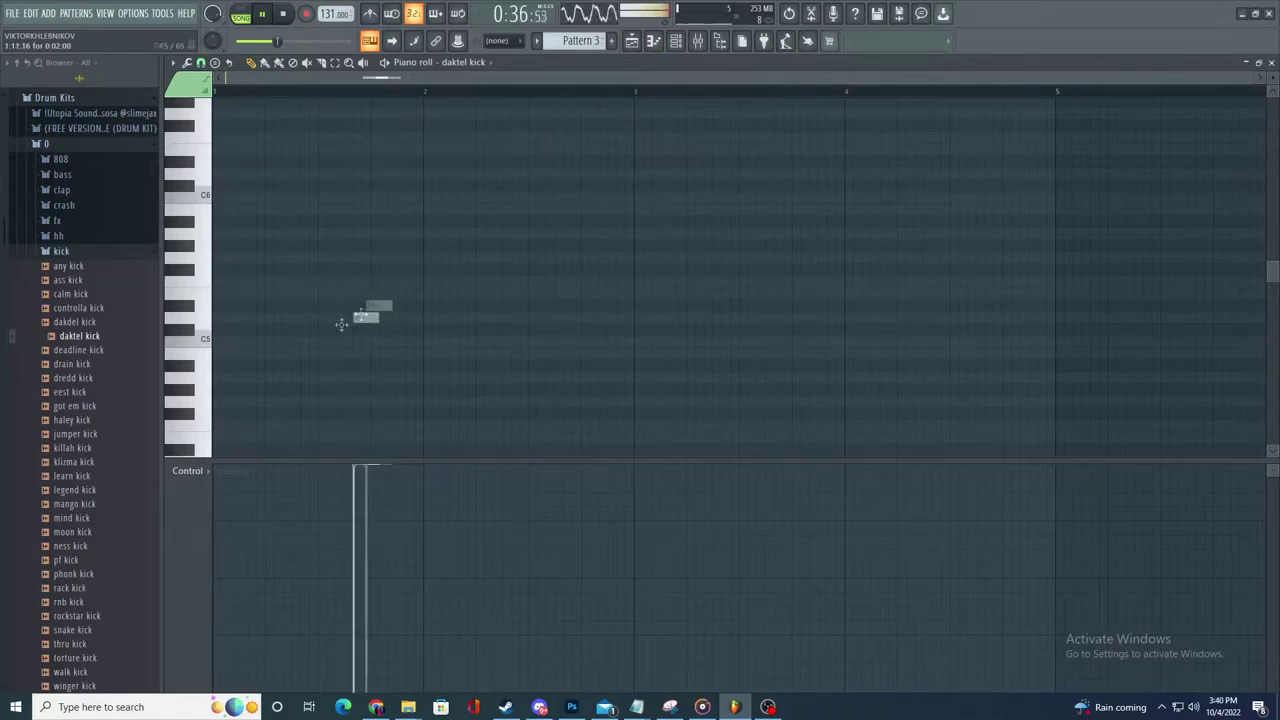
pyautogui.click(631, 40)
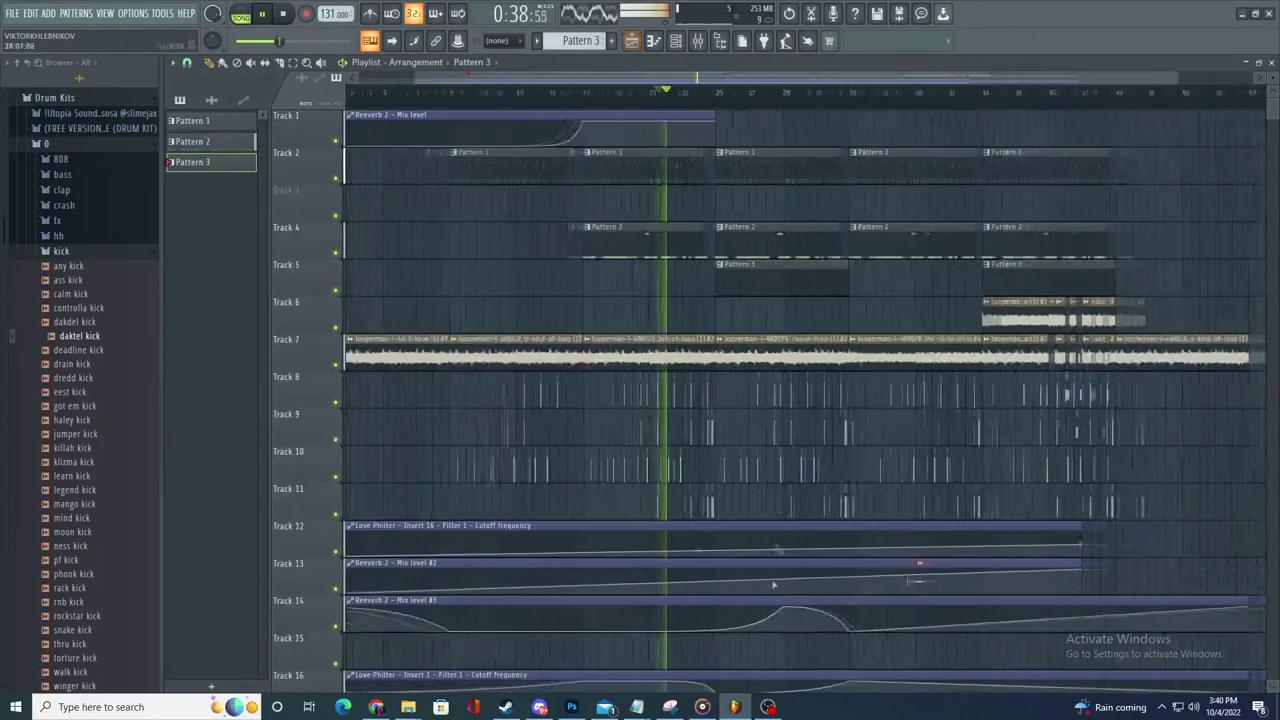
pyautogui.scroll(-5, 800, 520)
pyautogui.scroll(3, 708, 453)
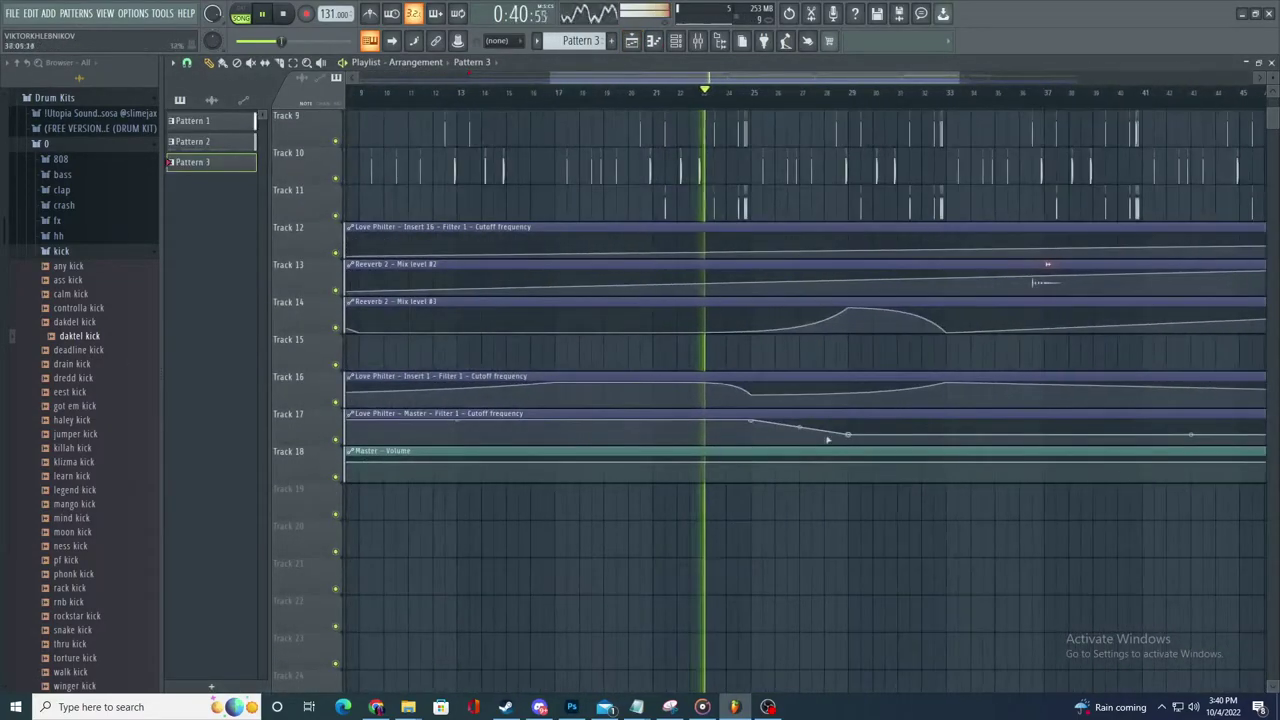
pyautogui.scroll(-3, 828, 433)
pyautogui.keyDown('alt'); pyautogui.click(840, 436); pyautogui.keyUp('alt')
pyautogui.scroll(3, 920, 423)
pyautogui.scroll(-3, 928, 298)
pyautogui.scroll(2, 928, 466)
pyautogui.scroll(-3, 928, 466)
pyautogui.scroll(5, 960, 250)
pyautogui.scroll(3, 880, 230)
# - Open Pattern 3's daktel kick notes and place short C5 kicks at 1:01, 2:05, 3:01, 3:13, 4:05 and 4:13
pyautogui.doubleClick(717, 237)
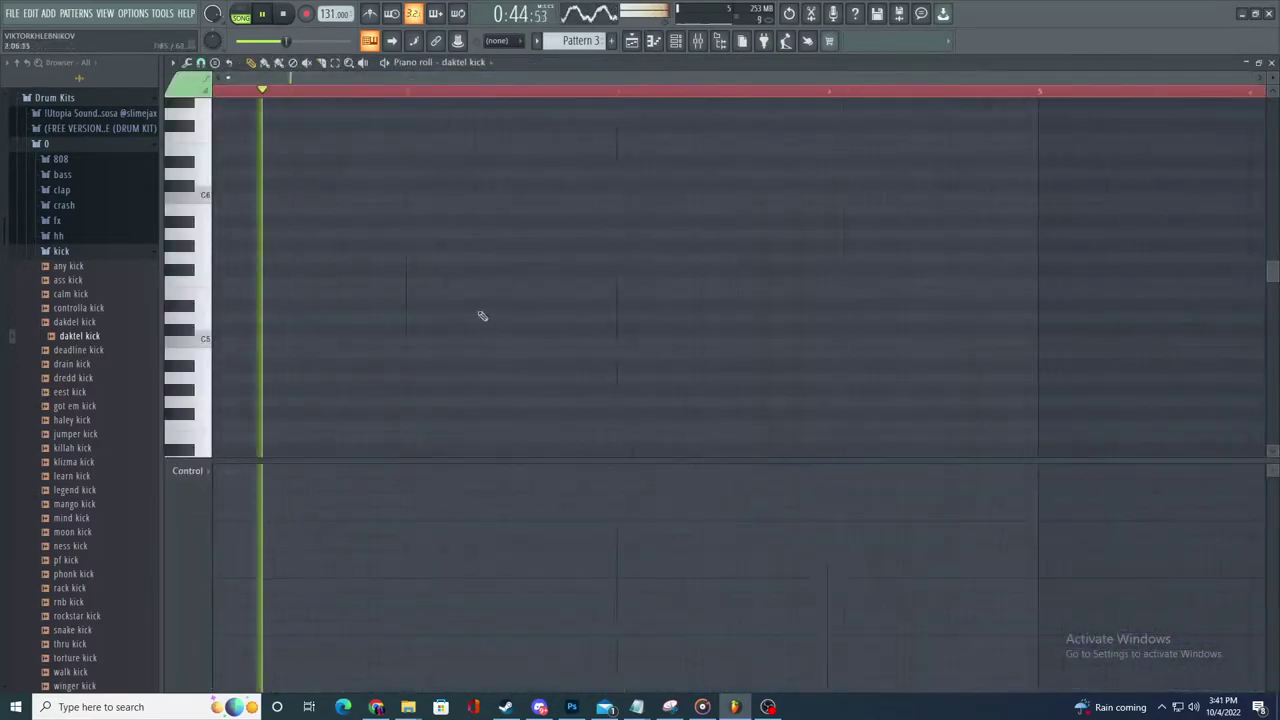
pyautogui.click(477, 341)
pyautogui.click(628, 341)
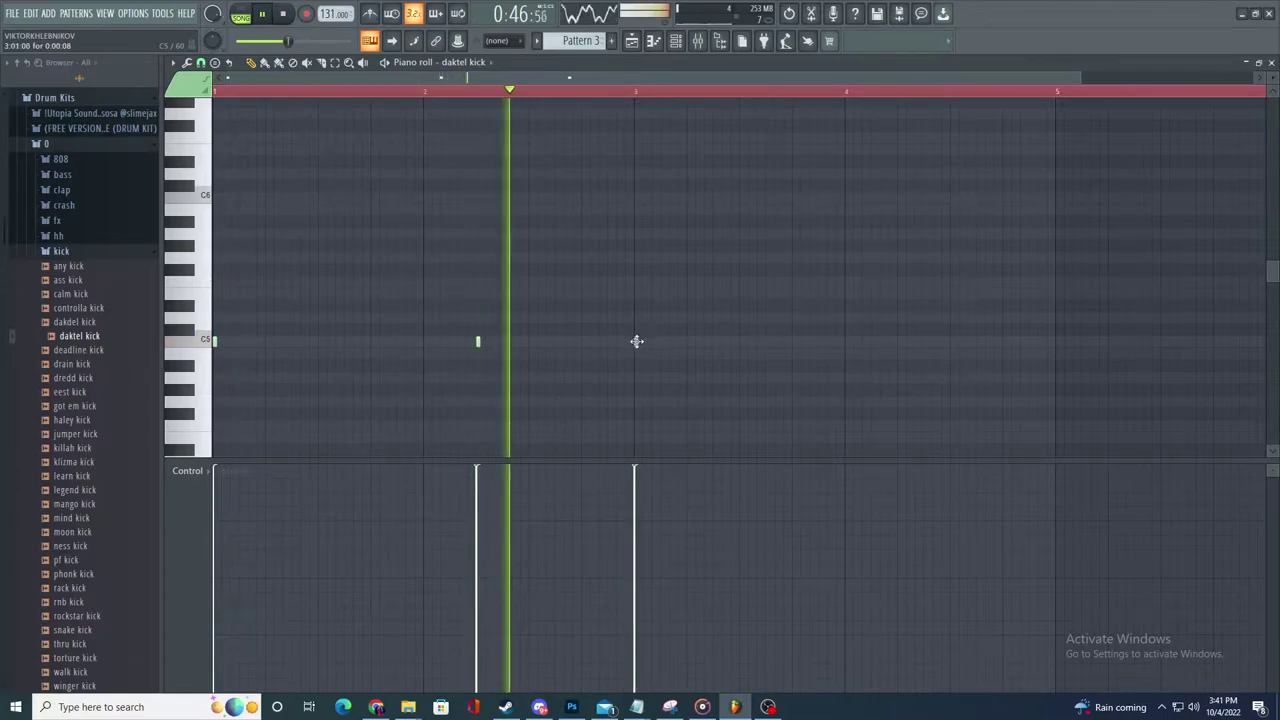
pyautogui.click(789, 341)
pyautogui.click(908, 342)
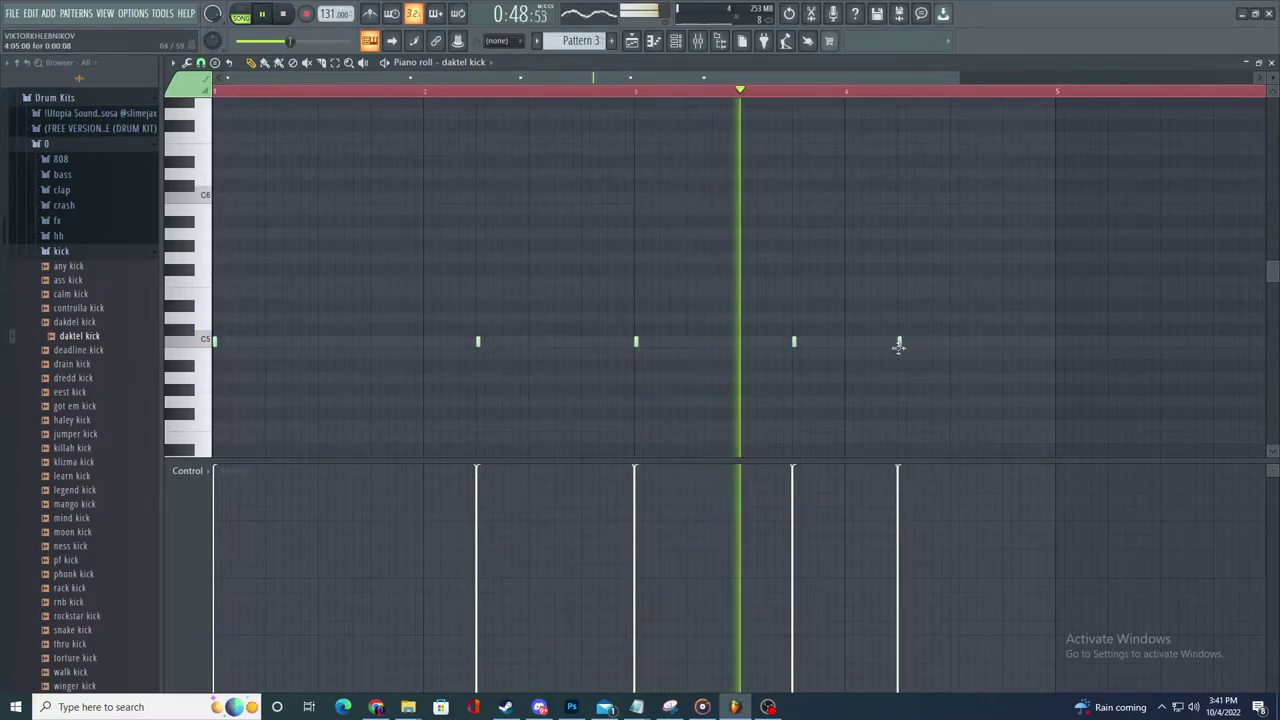
pyautogui.keyDown('ctrl'); pyautogui.scroll(-2, 961, 380); pyautogui.keyUp('ctrl')
pyautogui.keyDown('ctrl'); pyautogui.scroll(3, 961, 380); pyautogui.keyUp('ctrl')
pyautogui.keyDown('ctrl'); pyautogui.scroll(-3, 530, 340); pyautogui.keyUp('ctrl')
pyautogui.keyDown('ctrl'); pyautogui.scroll(3, 706, 400); pyautogui.keyUp('ctrl')
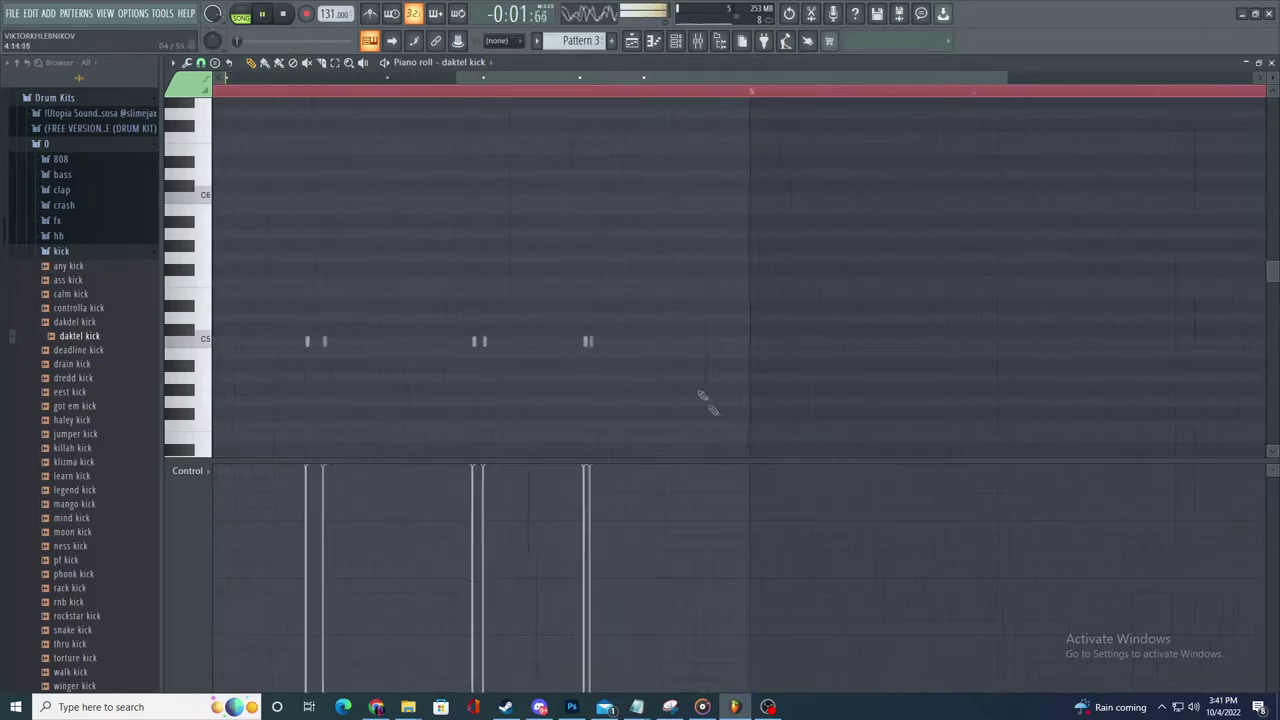
pyautogui.click(690, 341)
# - Select all the kick notes, duplicate them and move the copies to start at bar 5
pyautogui.keyDown('ctrl'); pyautogui.scroll(-3, 705, 345); pyautogui.keyUp('ctrl')
pyautogui.click(336, 64)
pyautogui.moveTo(964, 323); pyautogui.dragTo(205, 420)
pyautogui.hotkey('ctrl', 'b')
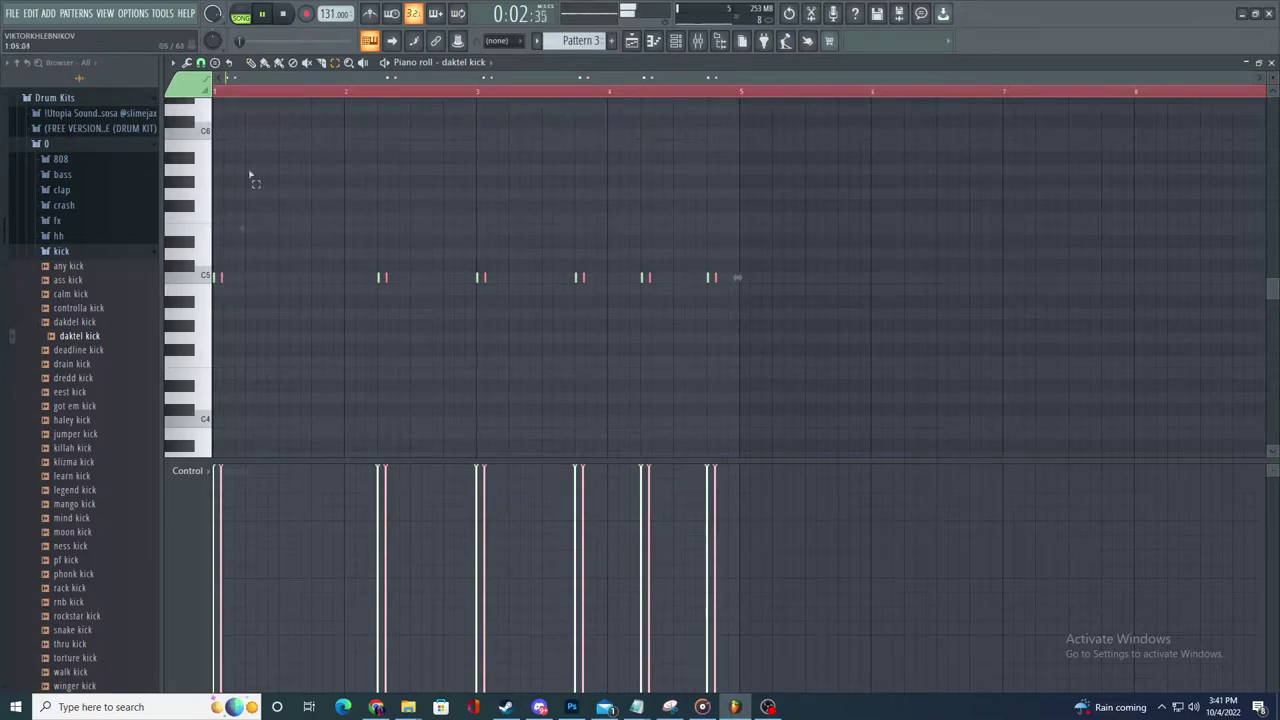
pyautogui.moveTo(222, 282); pyautogui.dragTo(743, 278)
pyautogui.keyDown('ctrl'); pyautogui.scroll(3, 755, 283); pyautogui.keyUp('ctrl')
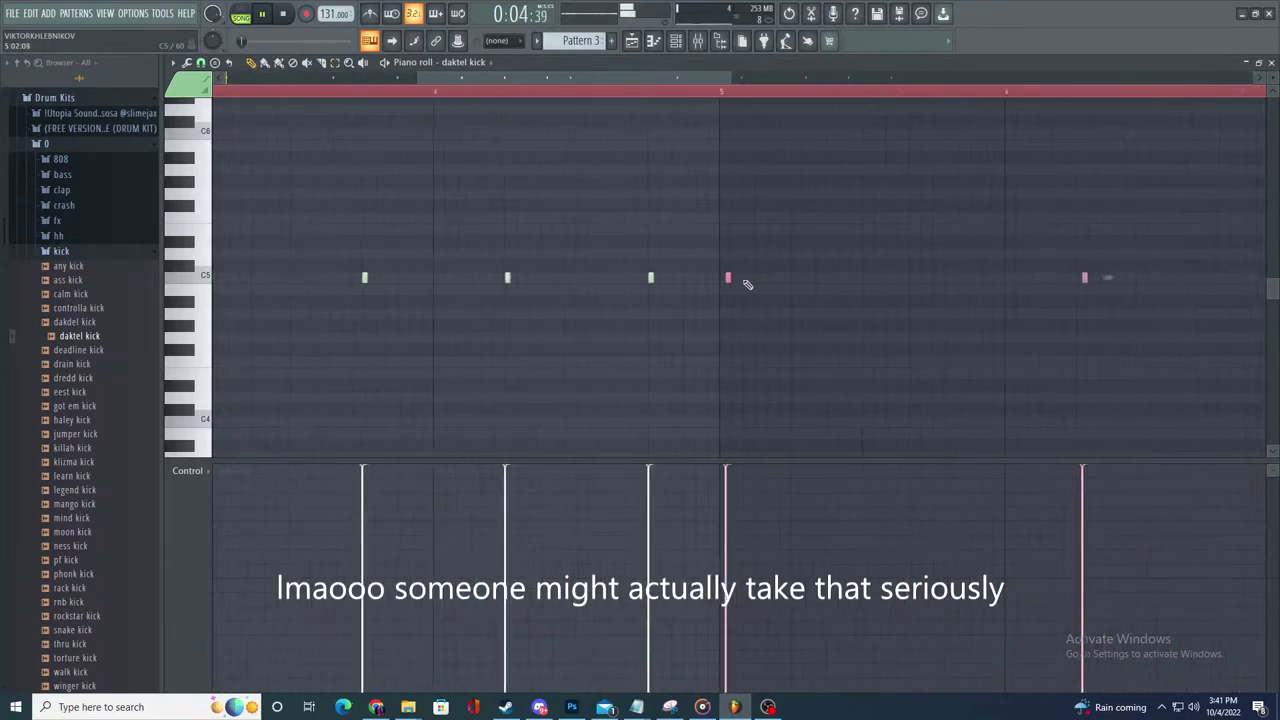
# - Return to the arrangement around the Pattern 3 clip at bar 25 and collapse the kick sample folder
pyautogui.click(632, 41)
pyautogui.keyDown('ctrl'); pyautogui.scroll(-3, 690, 185); pyautogui.keyUp('ctrl')
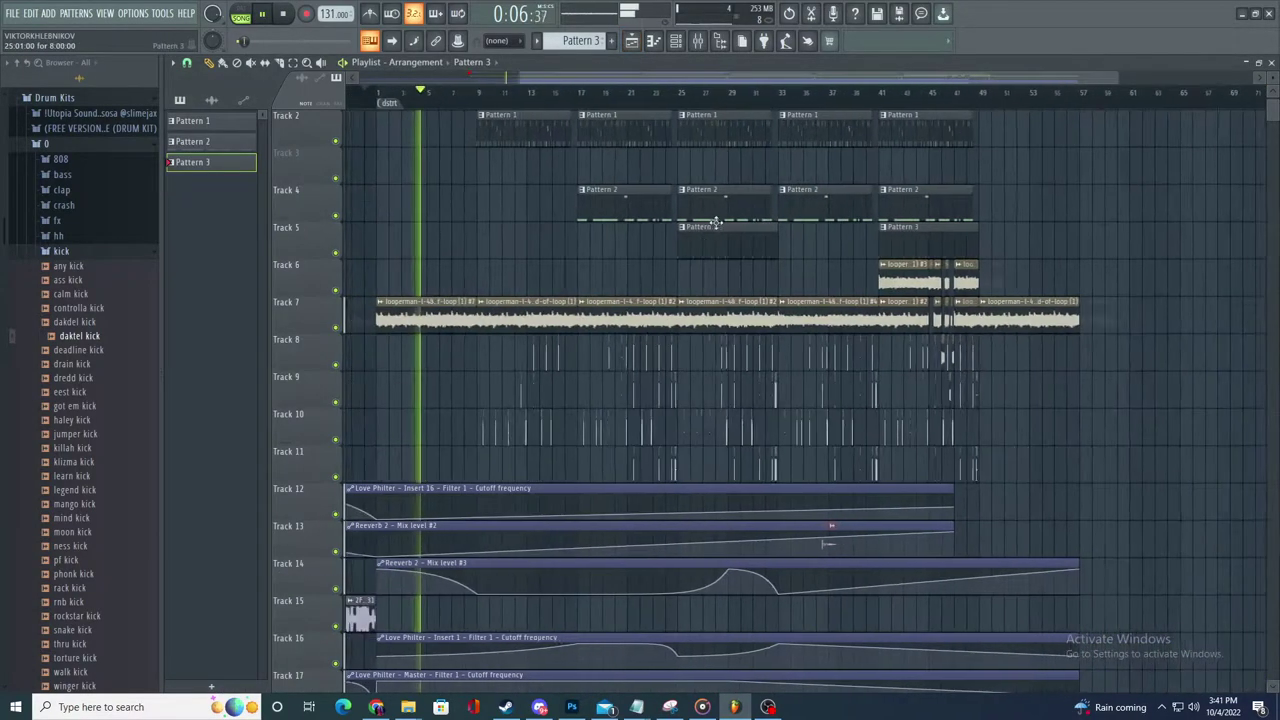
pyautogui.keyDown('ctrl'); pyautogui.scroll(3, 700, 190); pyautogui.keyUp('ctrl')
pyautogui.keyDown('ctrl'); pyautogui.scroll(-1, 740, 190); pyautogui.keyUp('ctrl')
pyautogui.click(128, 254)
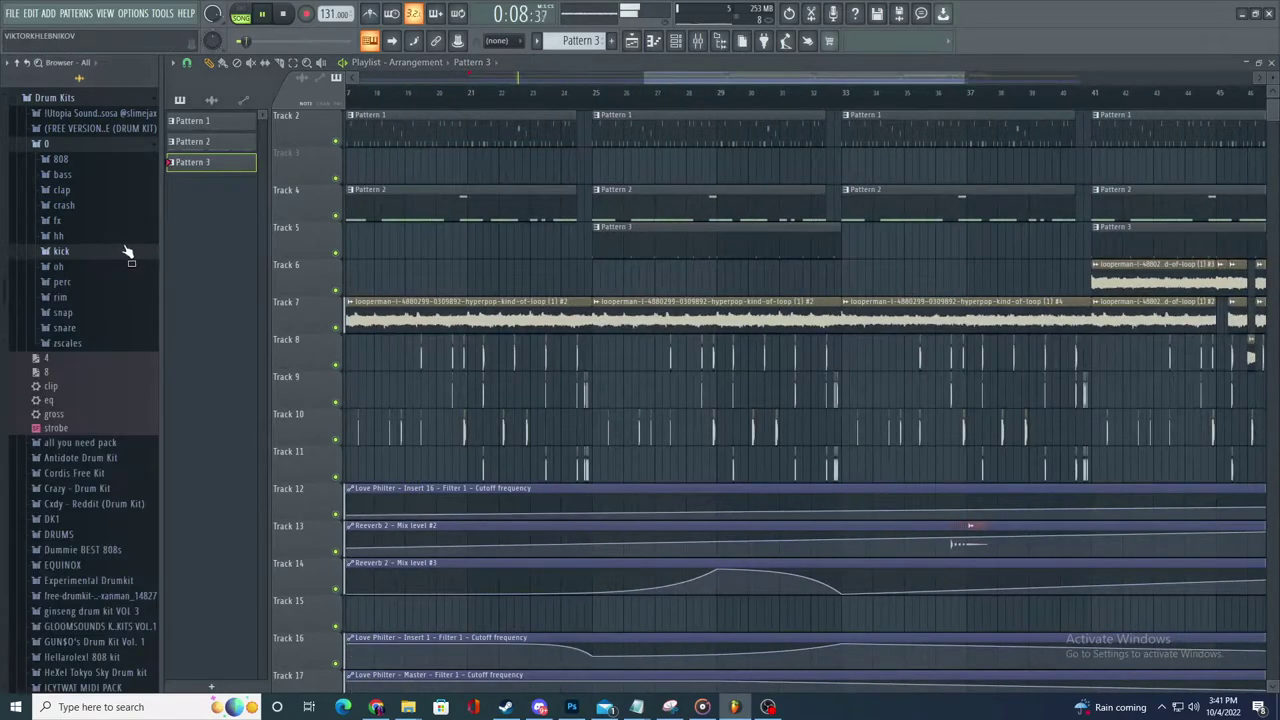
pyautogui.rightClick(100, 95)
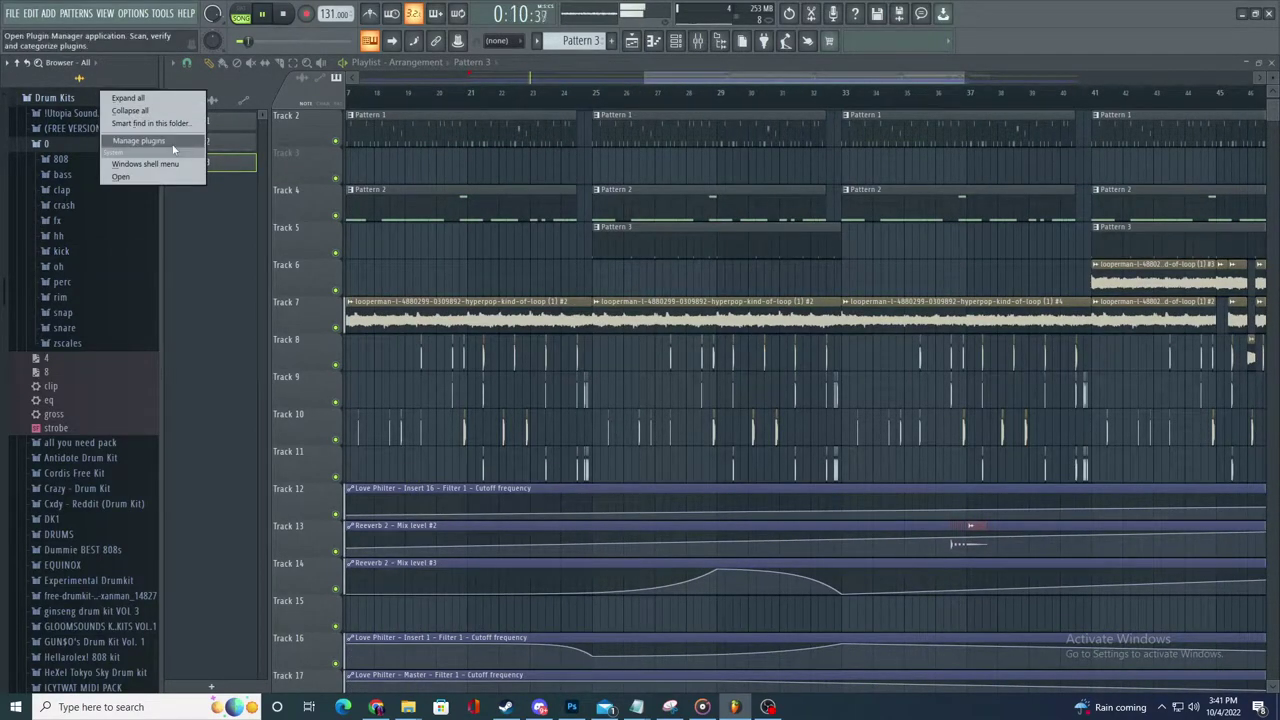
pyautogui.click(173, 148)
pyautogui.rightClick(77, 95)
pyautogui.click(126, 140)
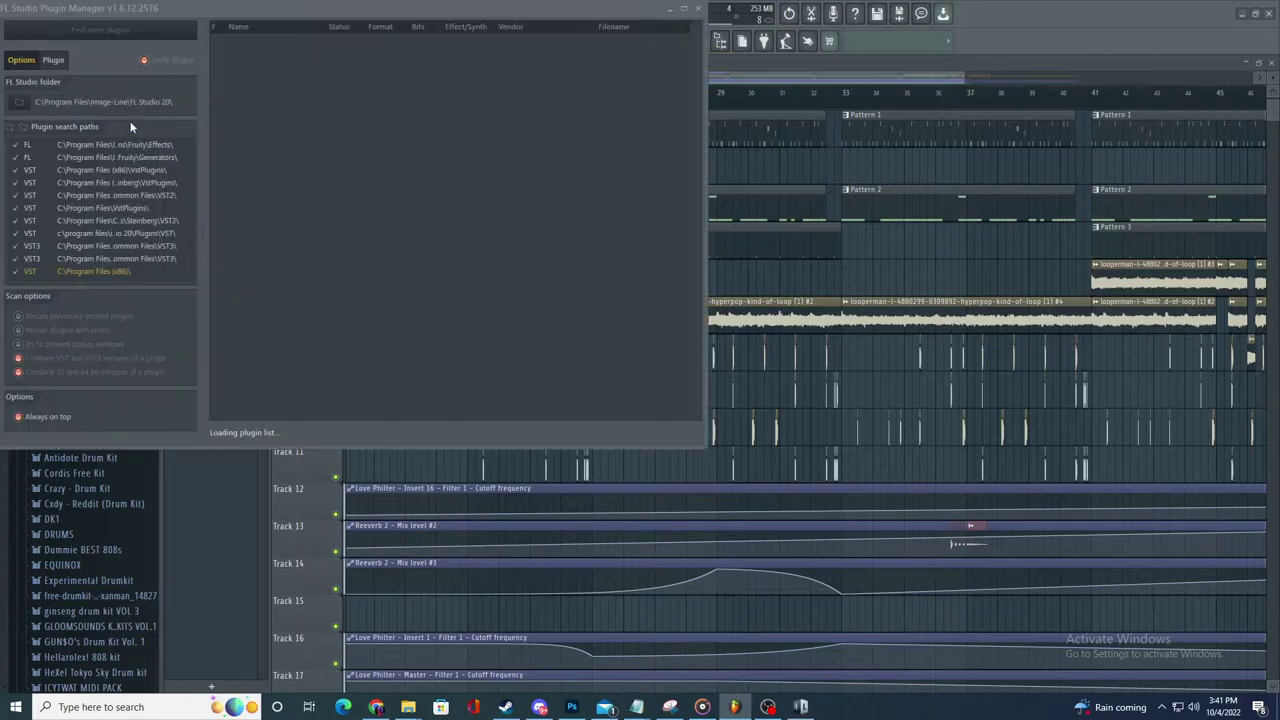
pyautogui.click(692, 8)
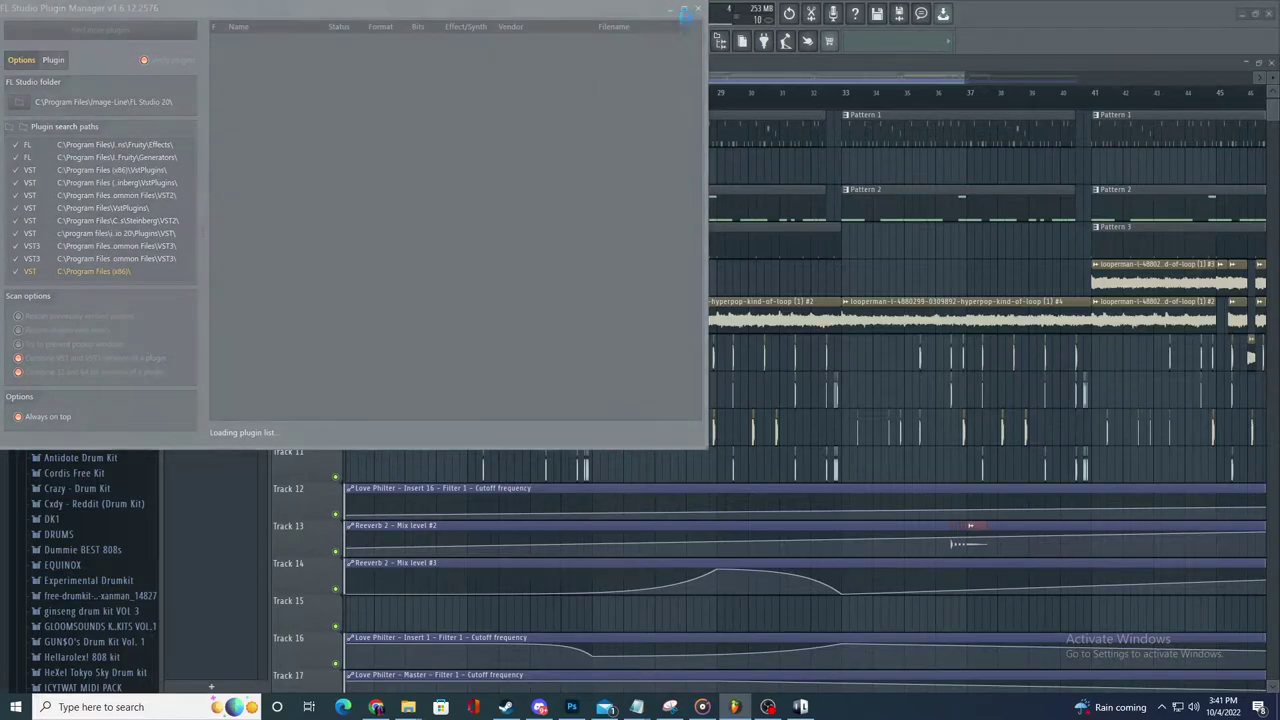
pyautogui.click(366, 267)
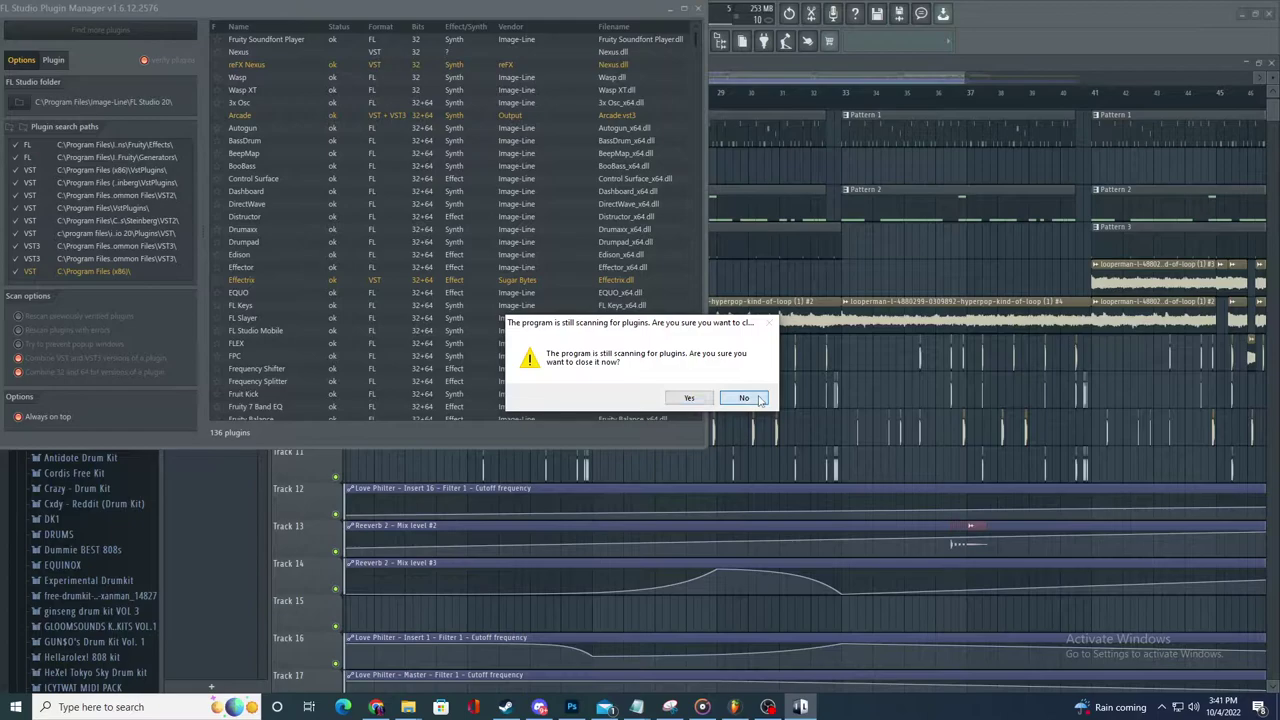
pyautogui.click(760, 399)
pyautogui.click(684, 8)
pyautogui.click(1272, 8)
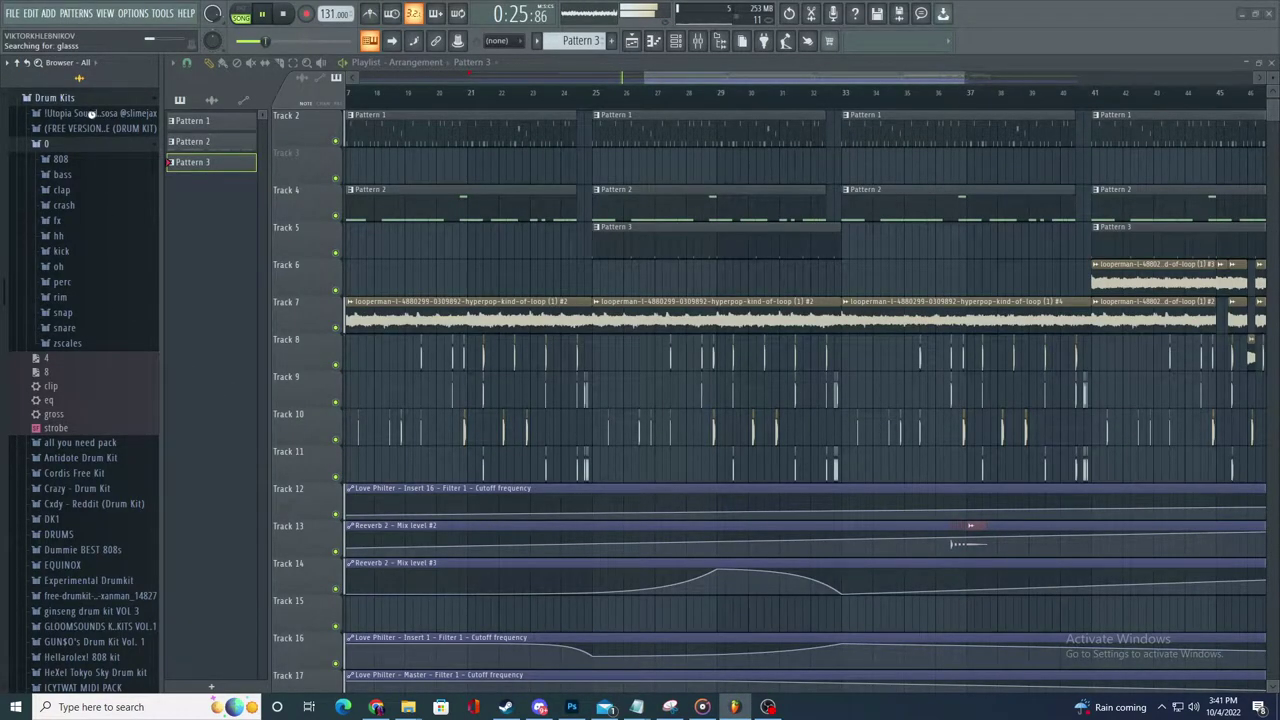
# - Search the sample browser for "glass" and place SFX - racer (glass shattering) on Track 6 near bar 21
pyautogui.rightClick(78, 101)
pyautogui.click(163, 124)
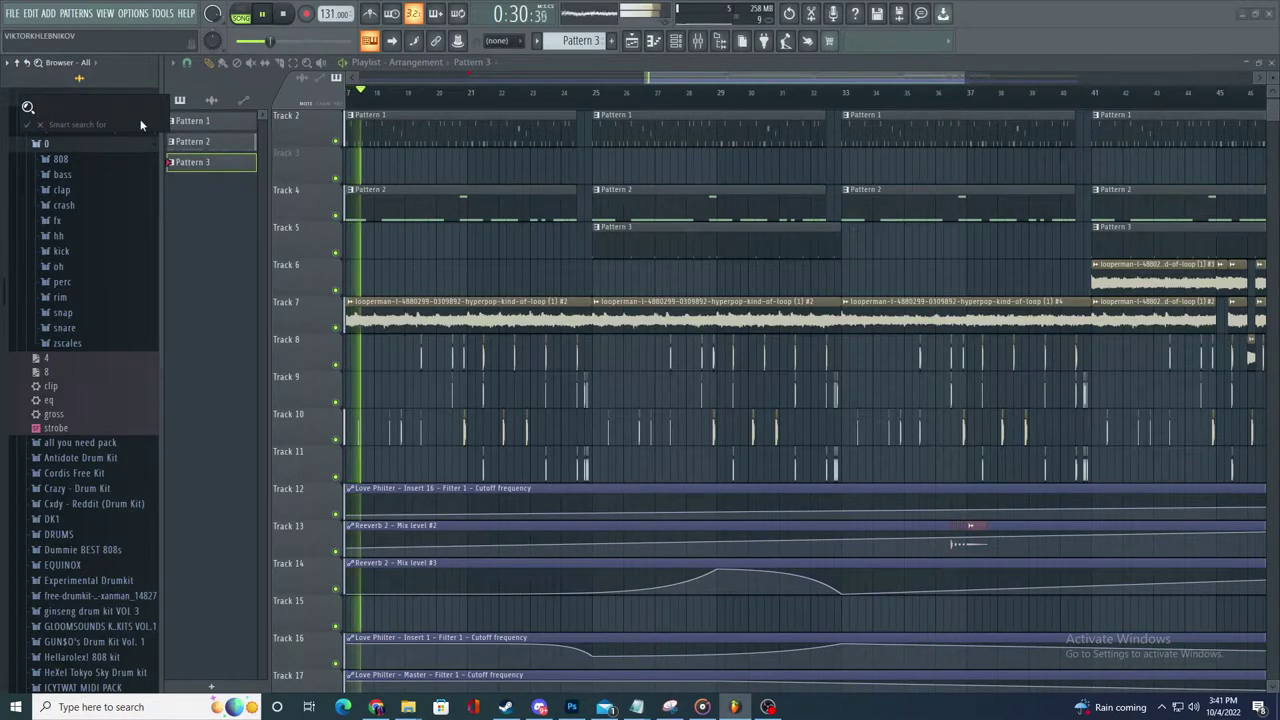
pyautogui.write('glass')
pyautogui.press('Return')
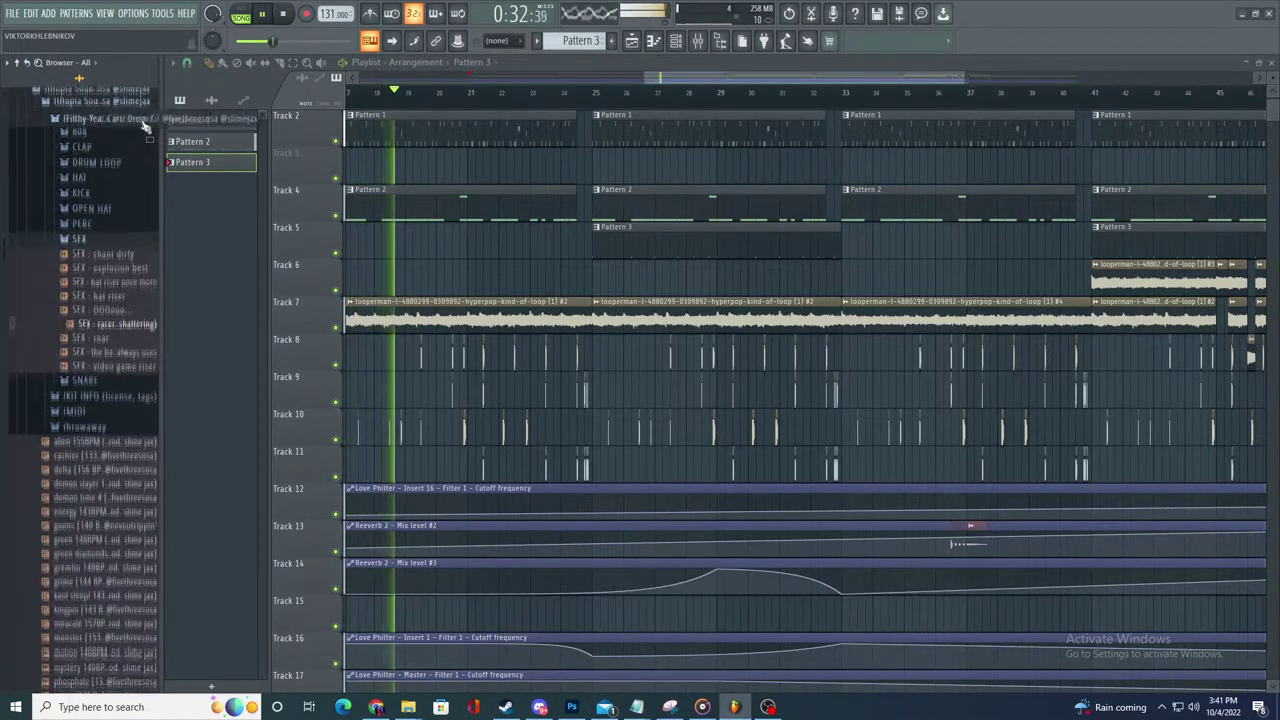
pyautogui.moveTo(126, 318); pyautogui.dragTo(417, 284)
pyautogui.scroll(3, 525, 280)
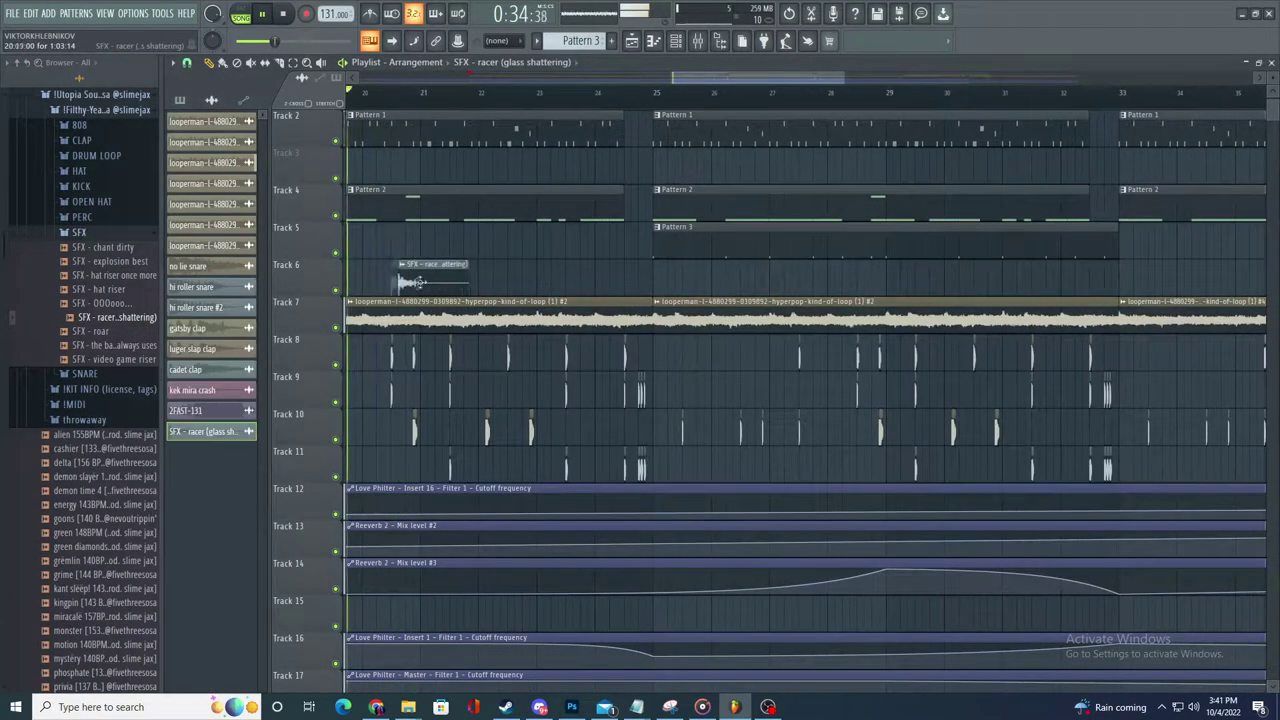
# - Raise the quick fade-out of the glass shattering clip and play the arrangement from just before it
pyautogui.doubleClick(425, 278)
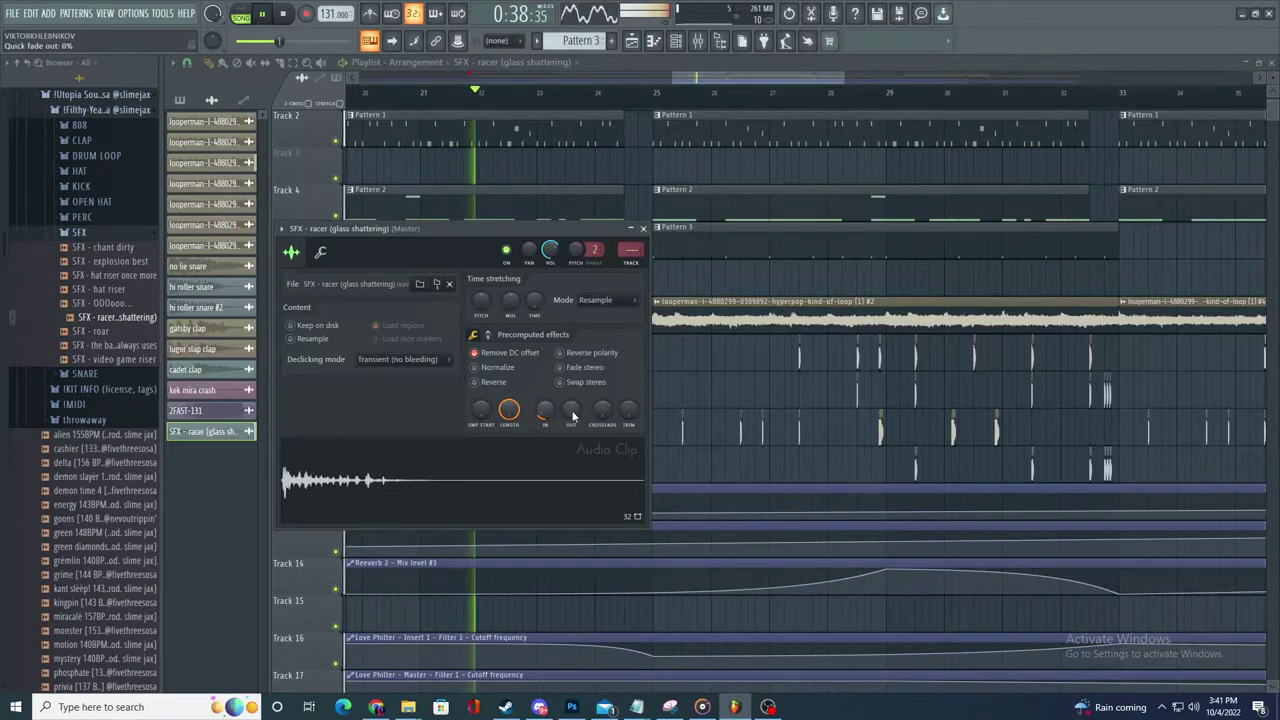
pyautogui.click(397, 93)
pyautogui.scroll(3, 550, 390)
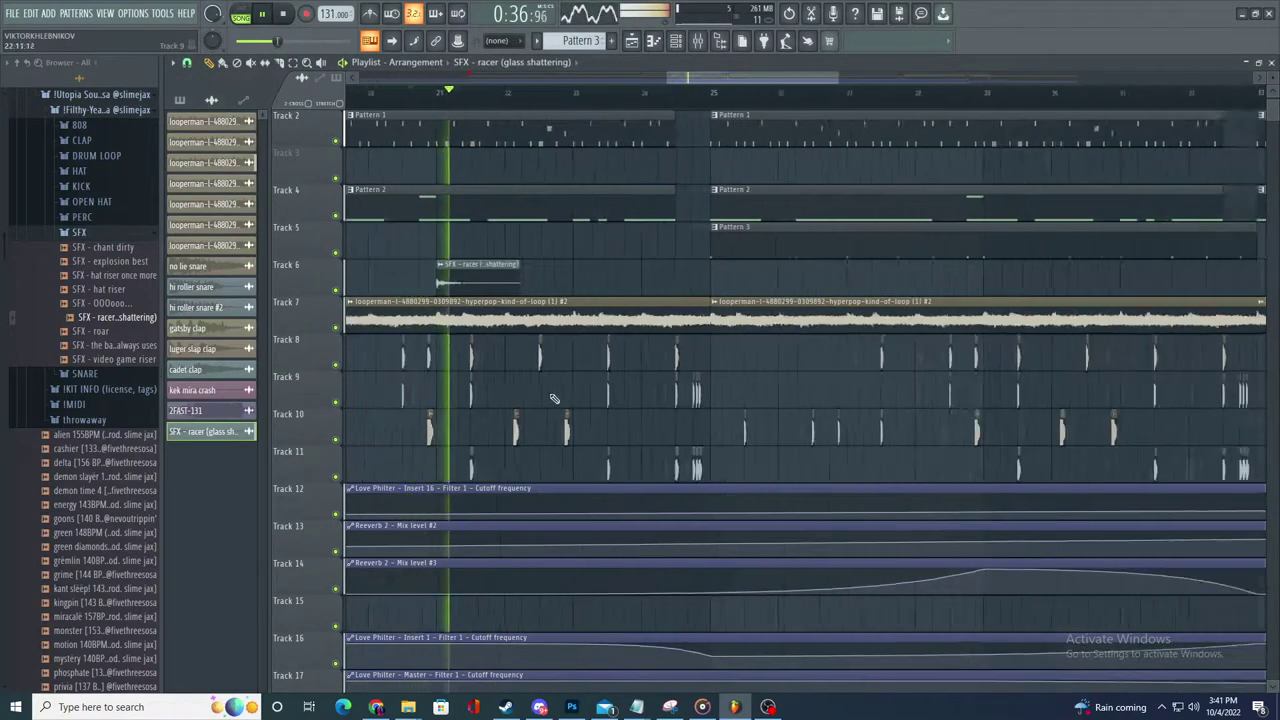
# - Place another glass shattering clip on Track 6 at bar 25 and make it unique
pyautogui.click(787, 279)
pyautogui.scroll(-3, 820, 300)
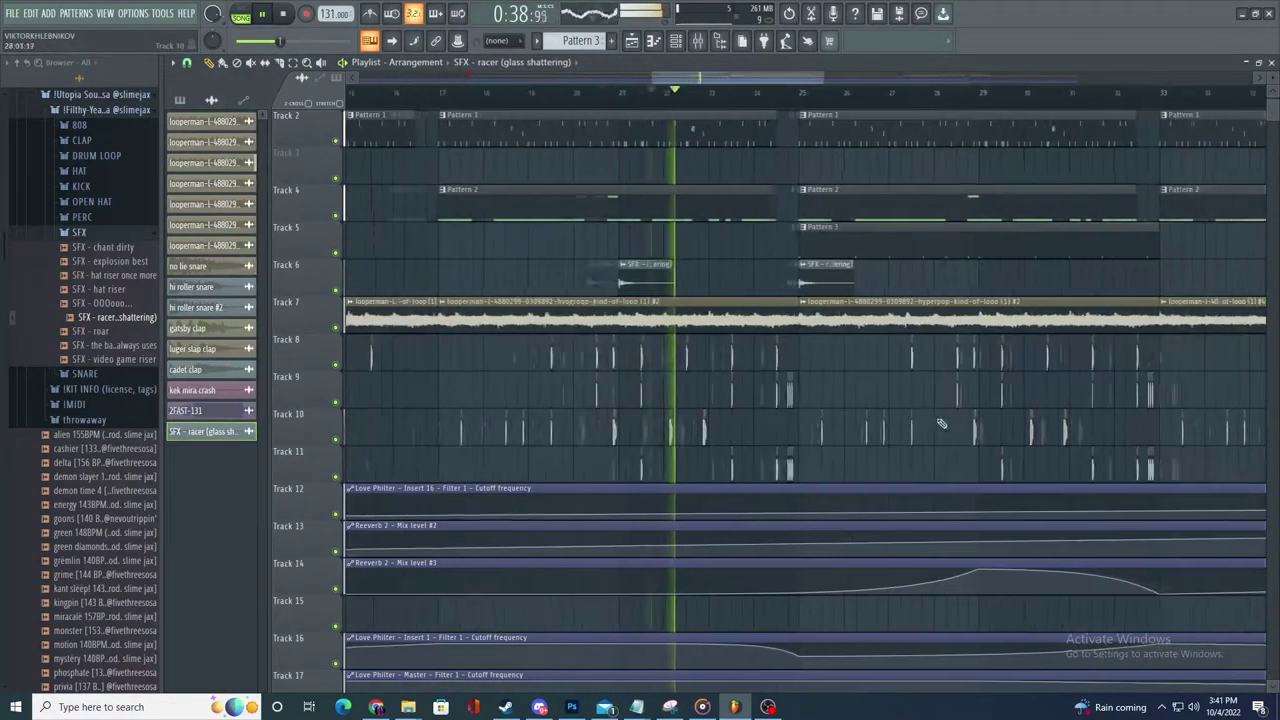
pyautogui.scroll(3, 940, 424)
pyautogui.rightClick(666, 277)
pyautogui.click(700, 380)
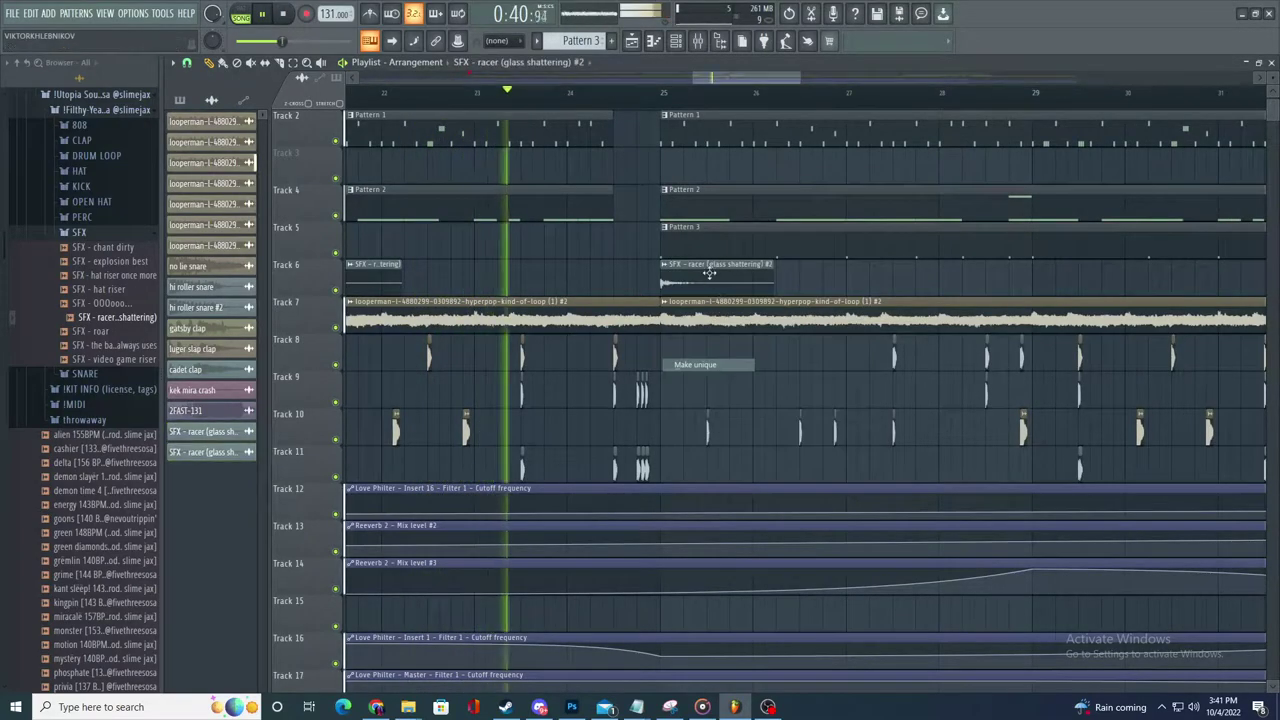
# - Route the bar 25 glass shattering clip to mixer insert 14 and load Fruity Love Philter in the insert's first effect slot
pyautogui.doubleClick(700, 278)
pyautogui.press('F9')
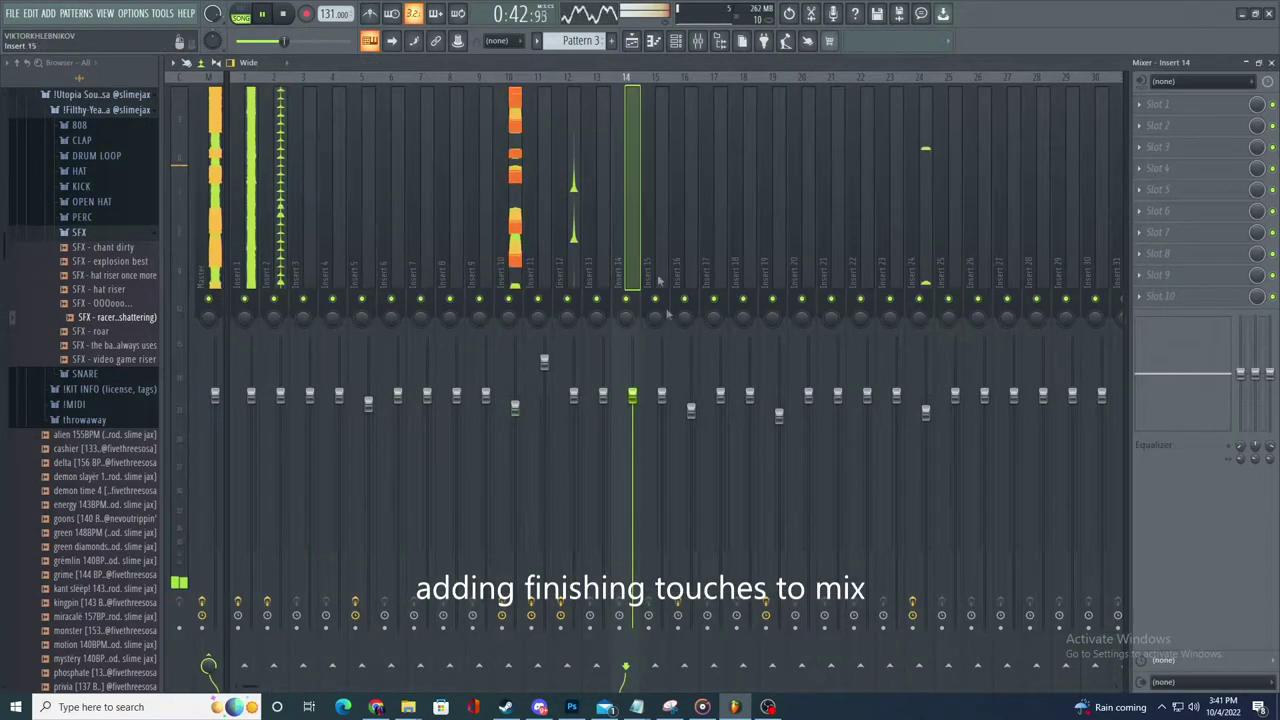
pyautogui.click(1160, 104)
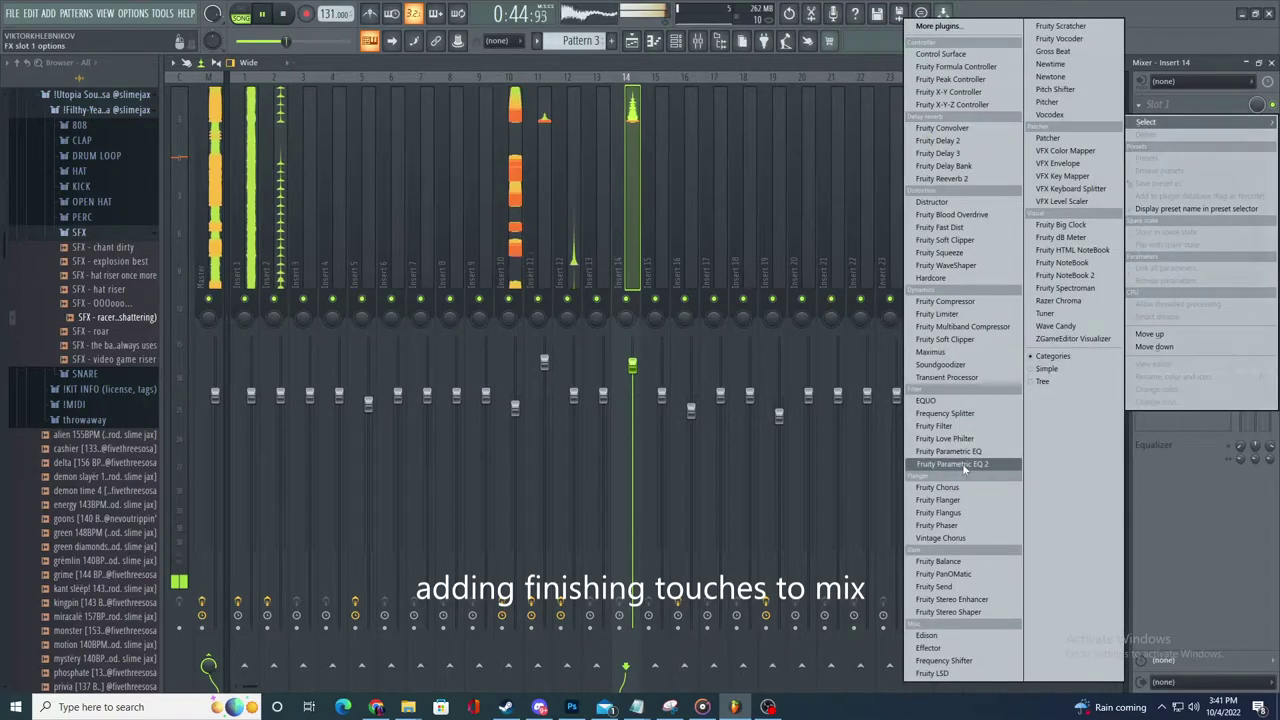
pyautogui.click(965, 444)
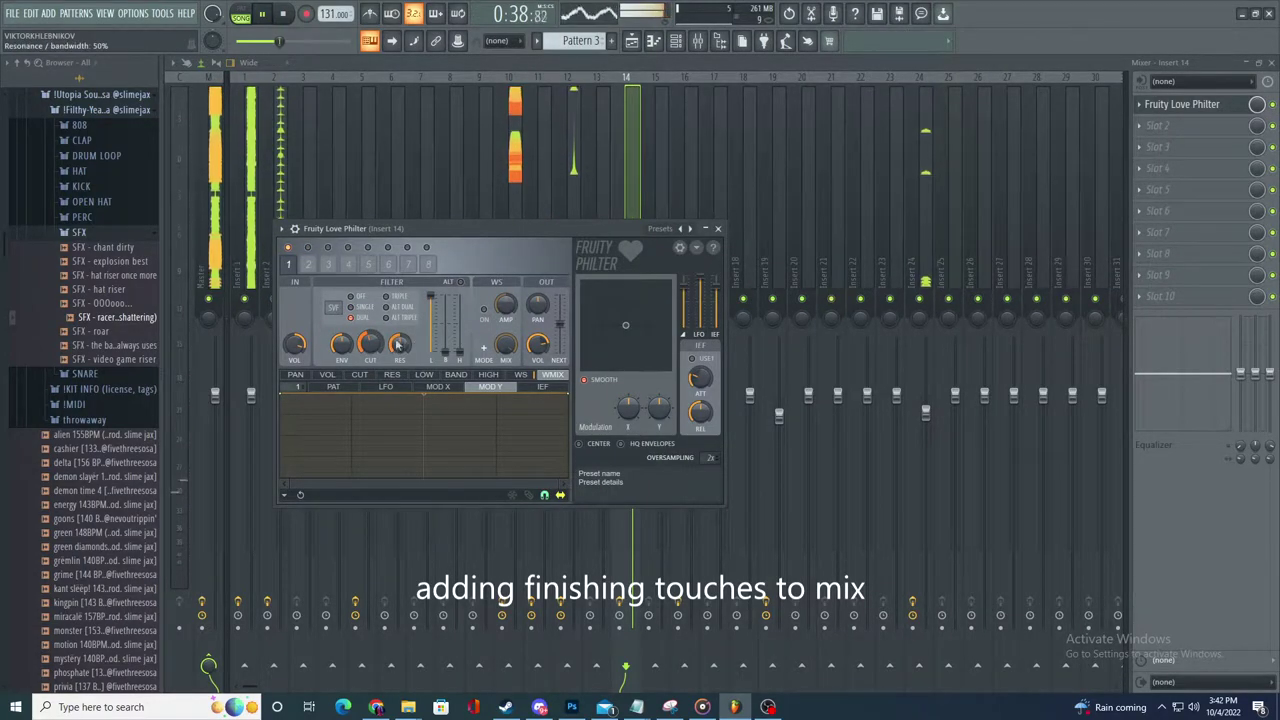
# - Load Fruity Parametric EQ 2 in insert 14's second effect slot and shape its curve with lowered highs and a slight mid boost
pyautogui.click(1202, 145)
pyautogui.click(1164, 129)
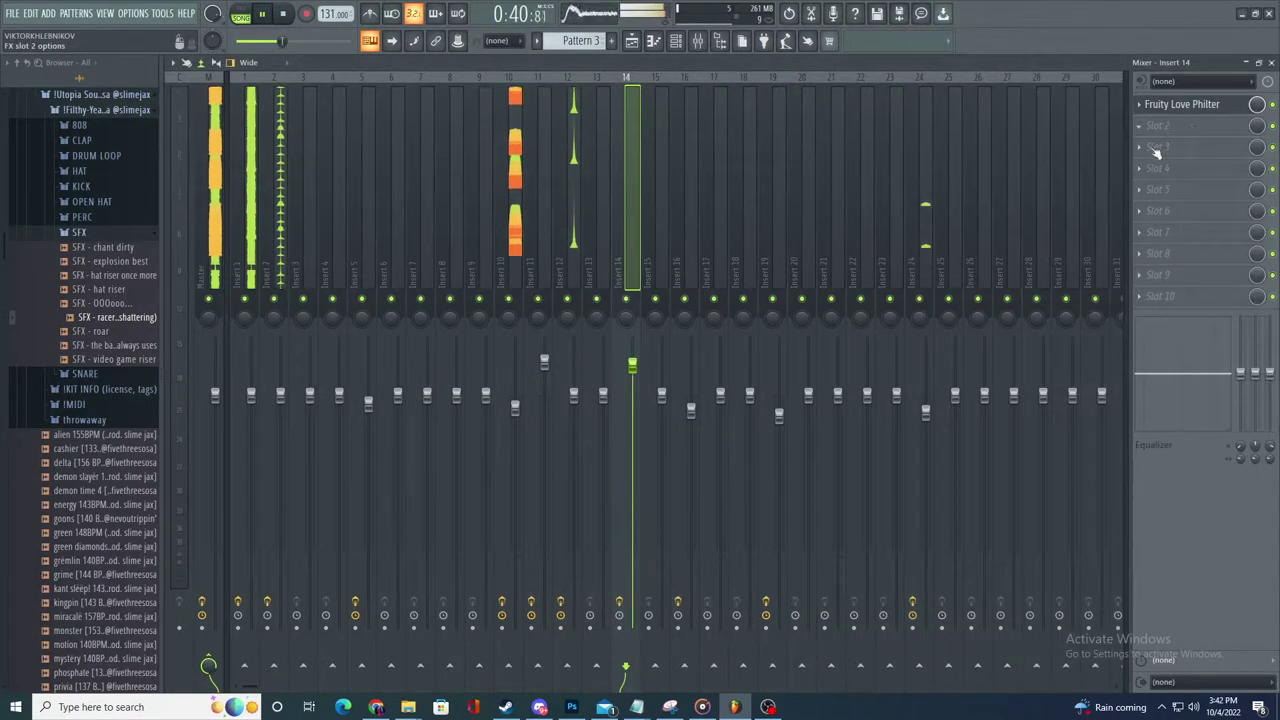
pyautogui.click(1195, 127)
pyautogui.click(999, 453)
pyautogui.click(1186, 125)
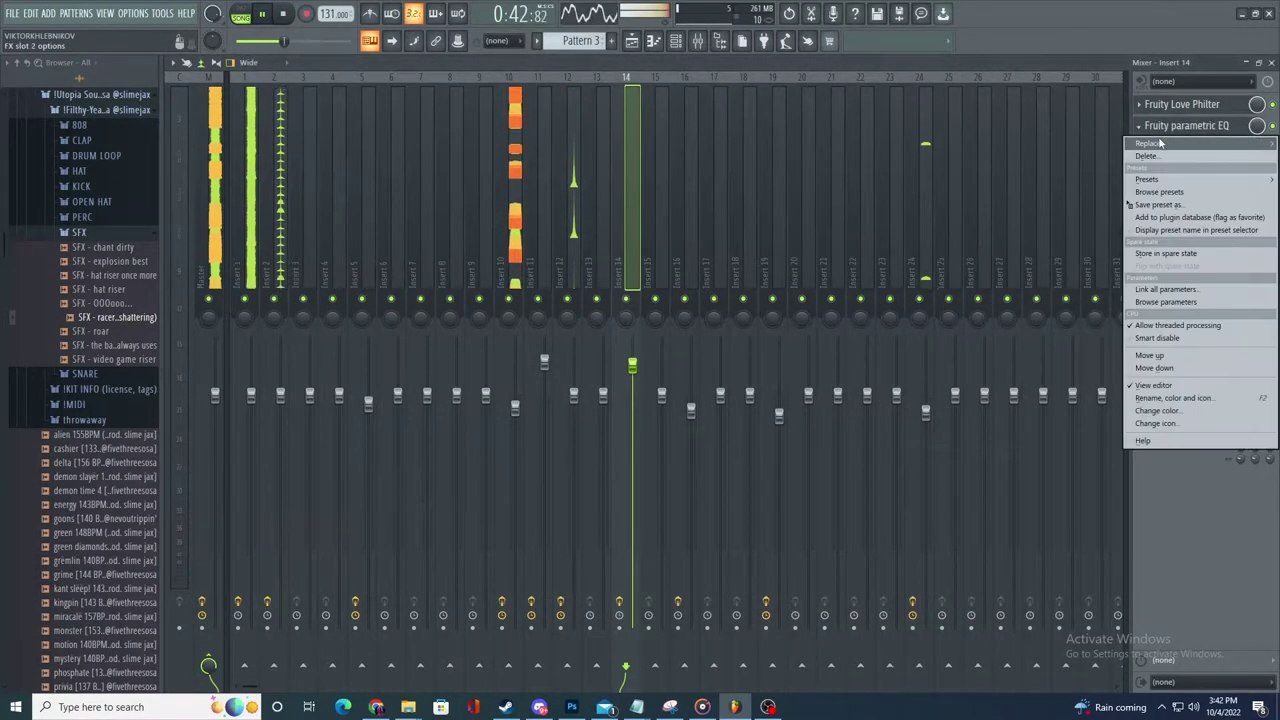
pyautogui.moveTo(1150, 143)
pyautogui.click(914, 465)
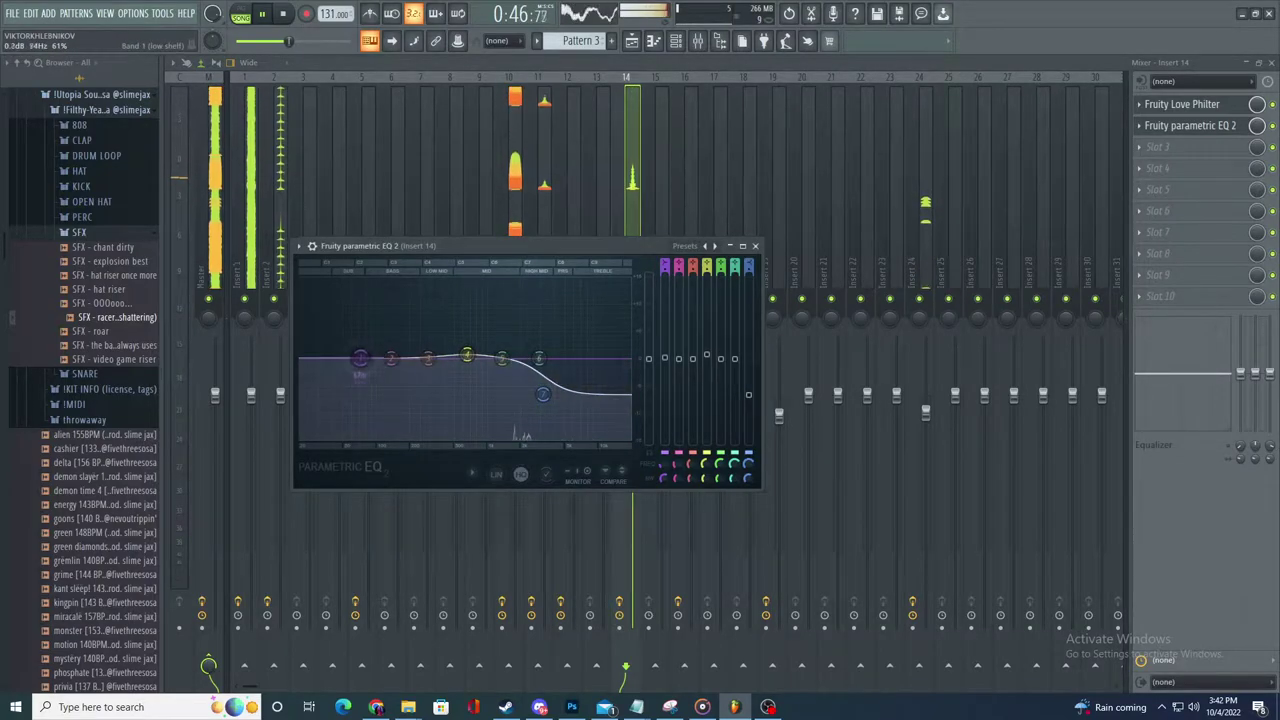
pyautogui.moveTo(453, 362); pyautogui.dragTo(455, 349)
pyautogui.click(632, 42)
# - Check the audio settings of the glass shattering clip at bar 25 on Track 6, and close them
pyautogui.scroll(-3, 810, 508)
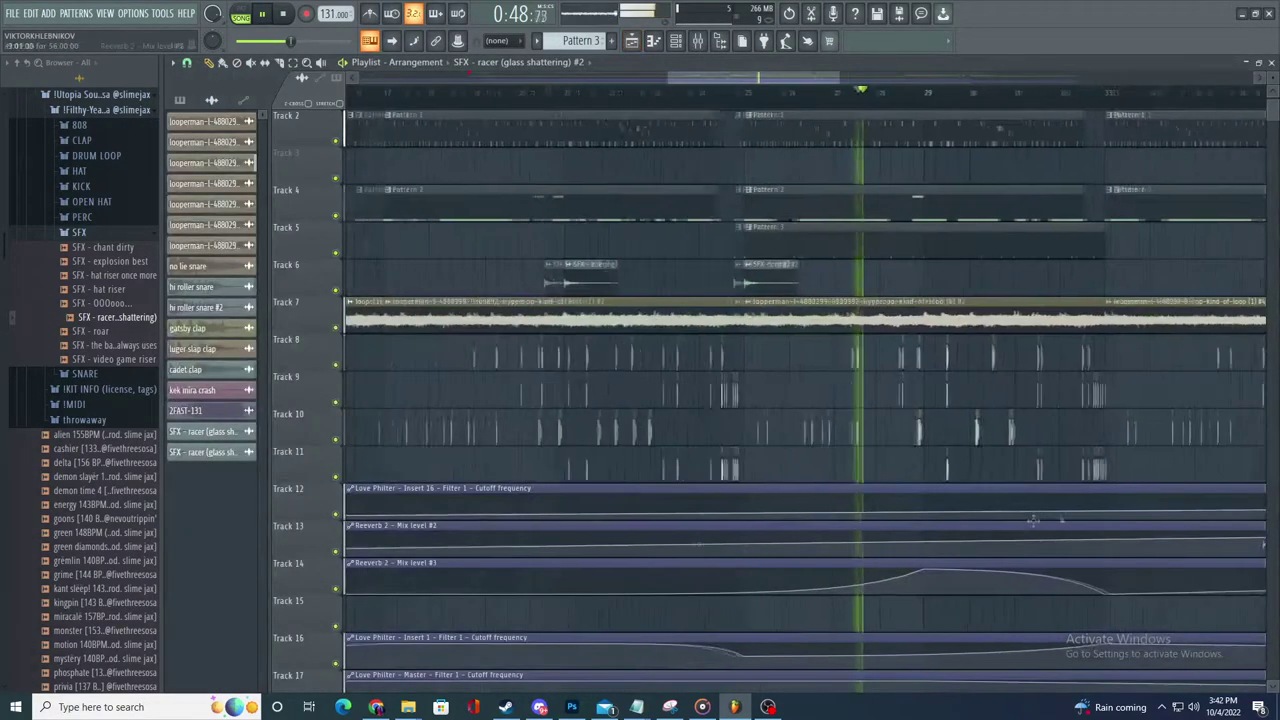
pyautogui.scroll(3, 1030, 515)
pyautogui.doubleClick(588, 287)
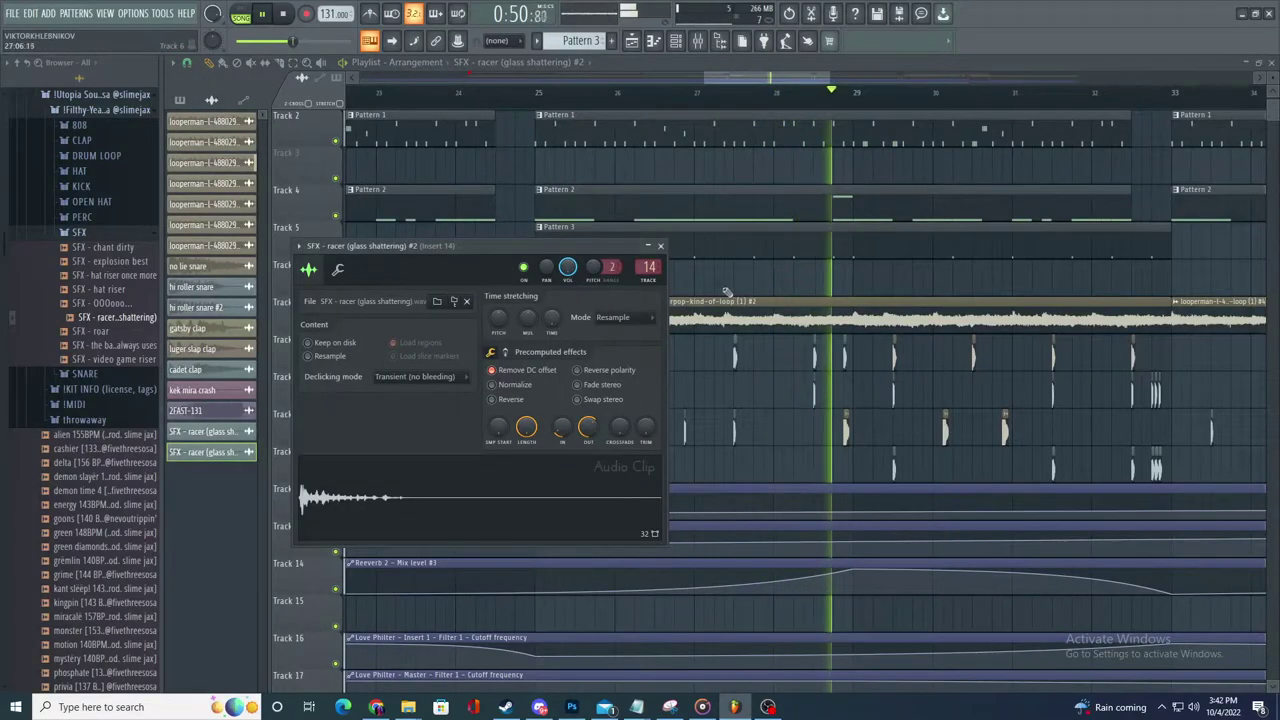
pyautogui.click(660, 246)
# - Try a copy of the SFX - racer (glass shattering) #2 clip on Track 6 at bar 33
pyautogui.click(628, 218)
pyautogui.scroll(-3, 722, 270)
pyautogui.click(662, 279)
pyautogui.scroll(-3, 728, 280)
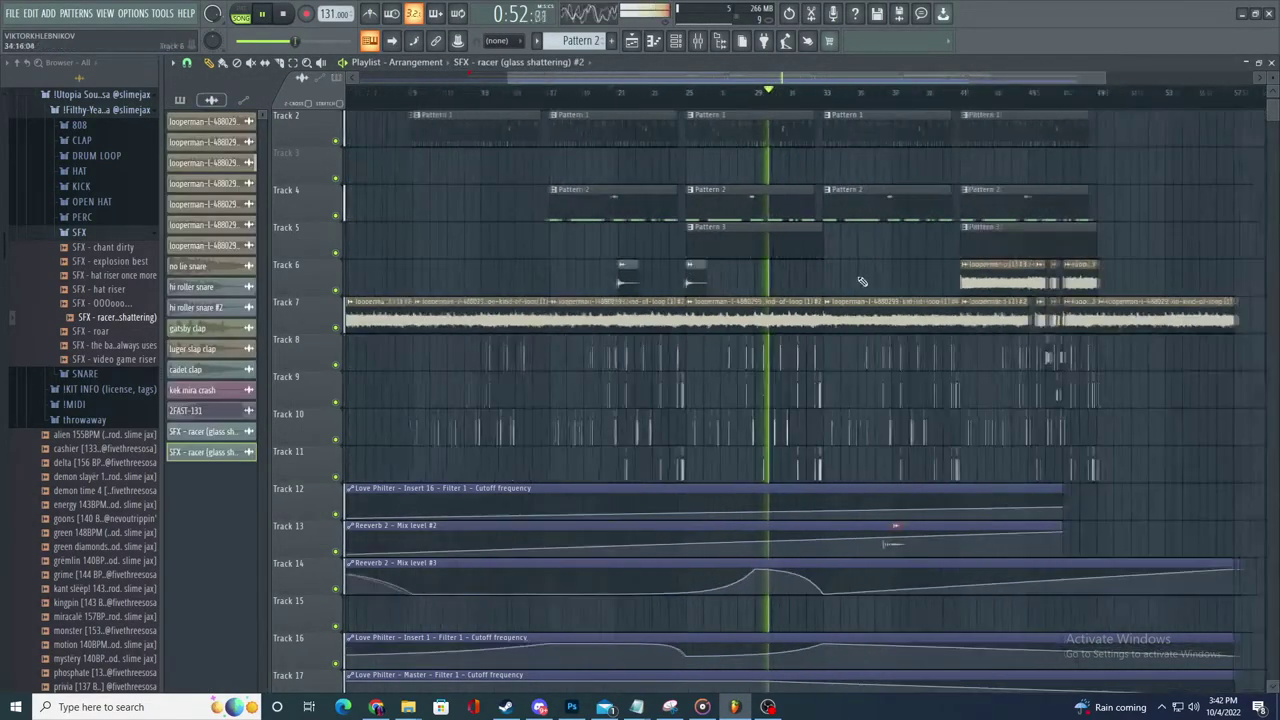
pyautogui.scroll(4, 865, 281)
pyautogui.scroll(2, 731, 285)
pyautogui.click(771, 281)
pyautogui.scroll(-4, 765, 272)
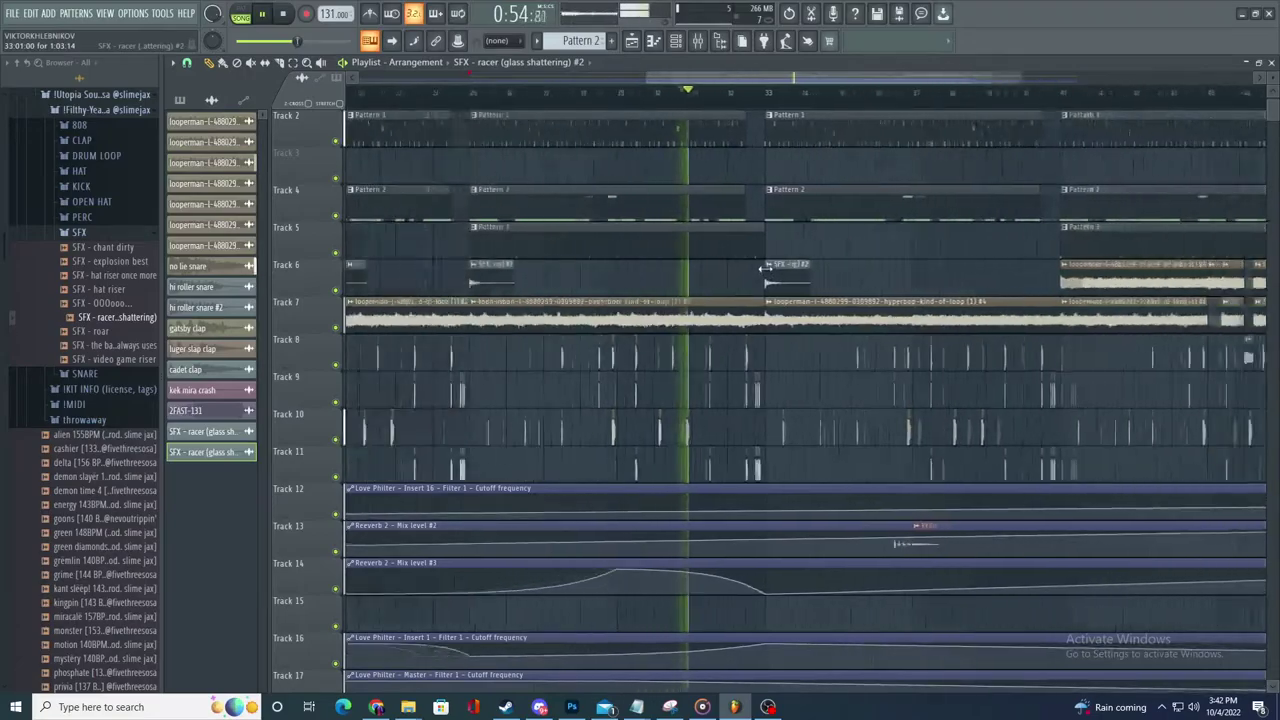
pyautogui.scroll(4, 773, 283)
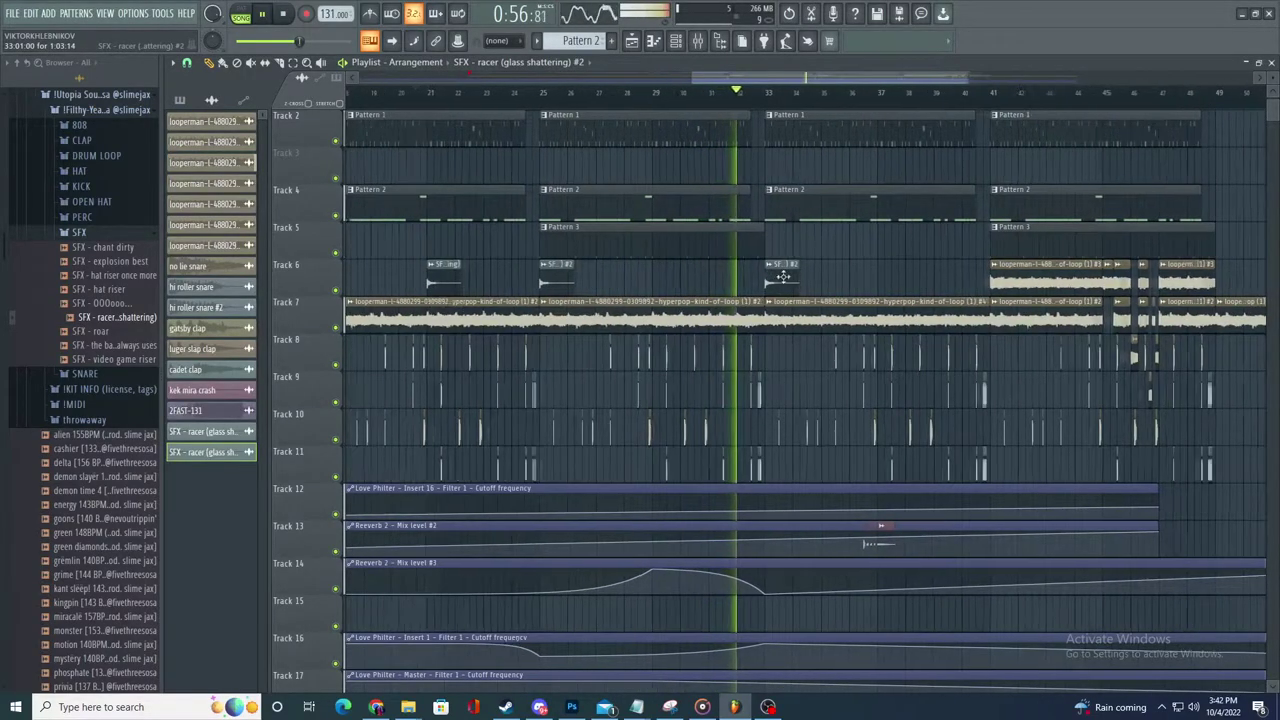
# - Play the arrangement from bar 25 and delete the glass shattering clip at bar 33 on Track 6
pyautogui.scroll(-3, 640, 258)
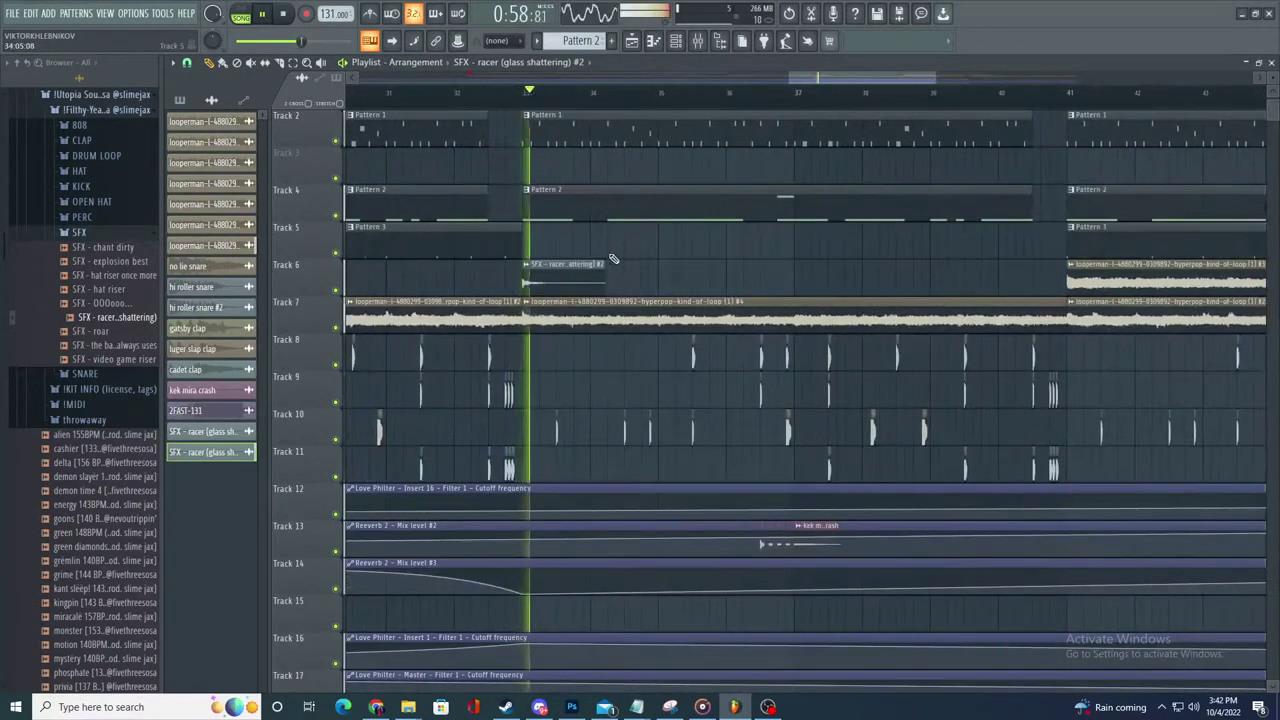
pyautogui.scroll(-2, 608, 256)
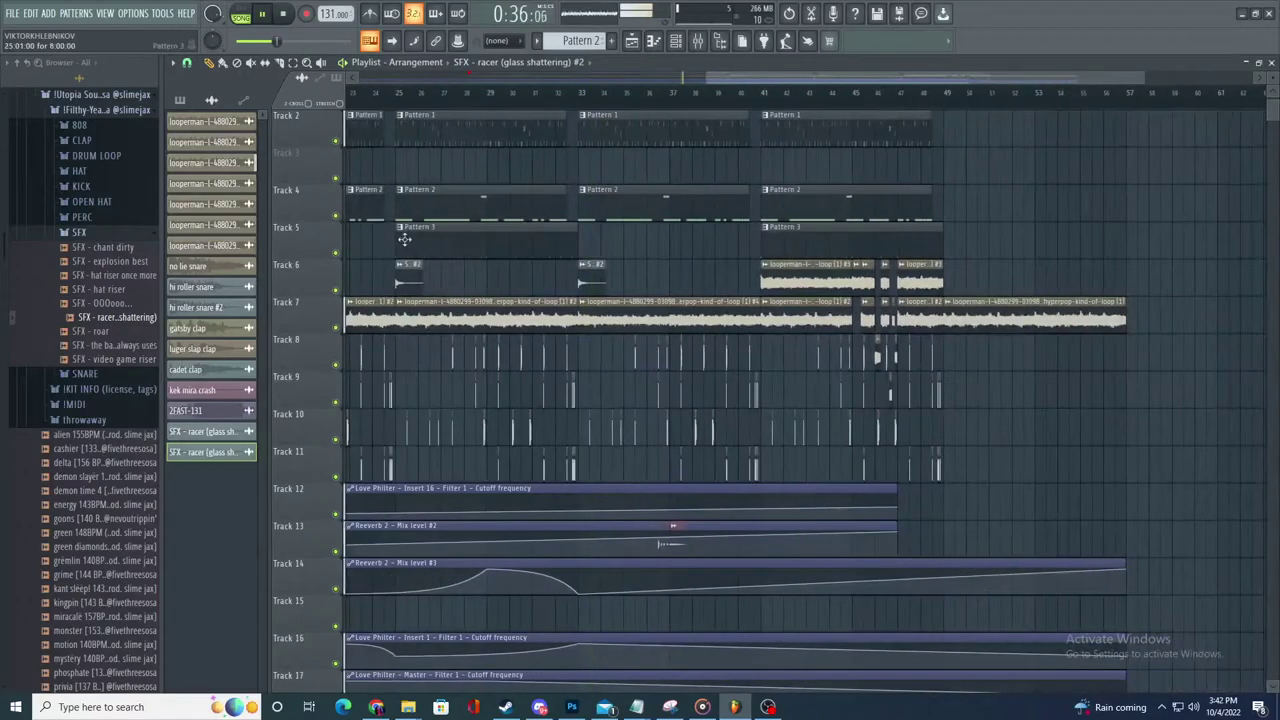
pyautogui.scroll(2, 404, 241)
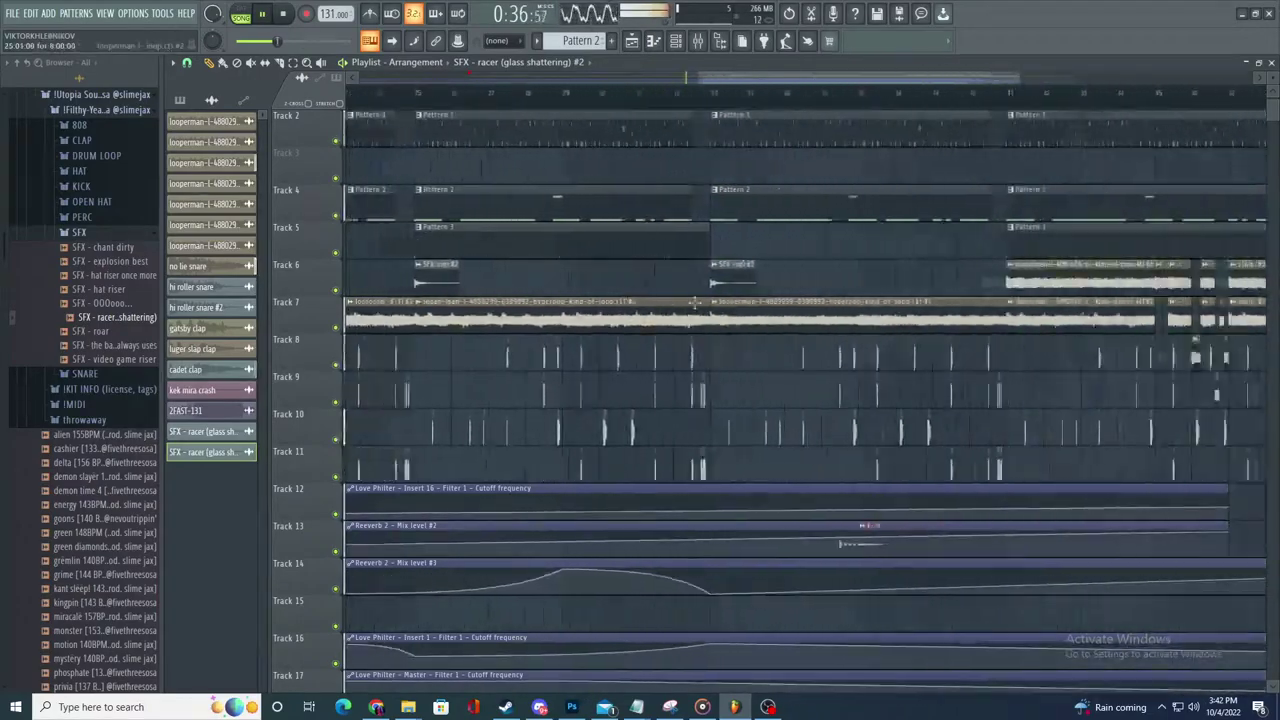
pyautogui.scroll(-2, 672, 277)
pyautogui.rightClick(692, 278)
pyautogui.scroll(-2, 760, 277)
pyautogui.scroll(2, 806, 278)
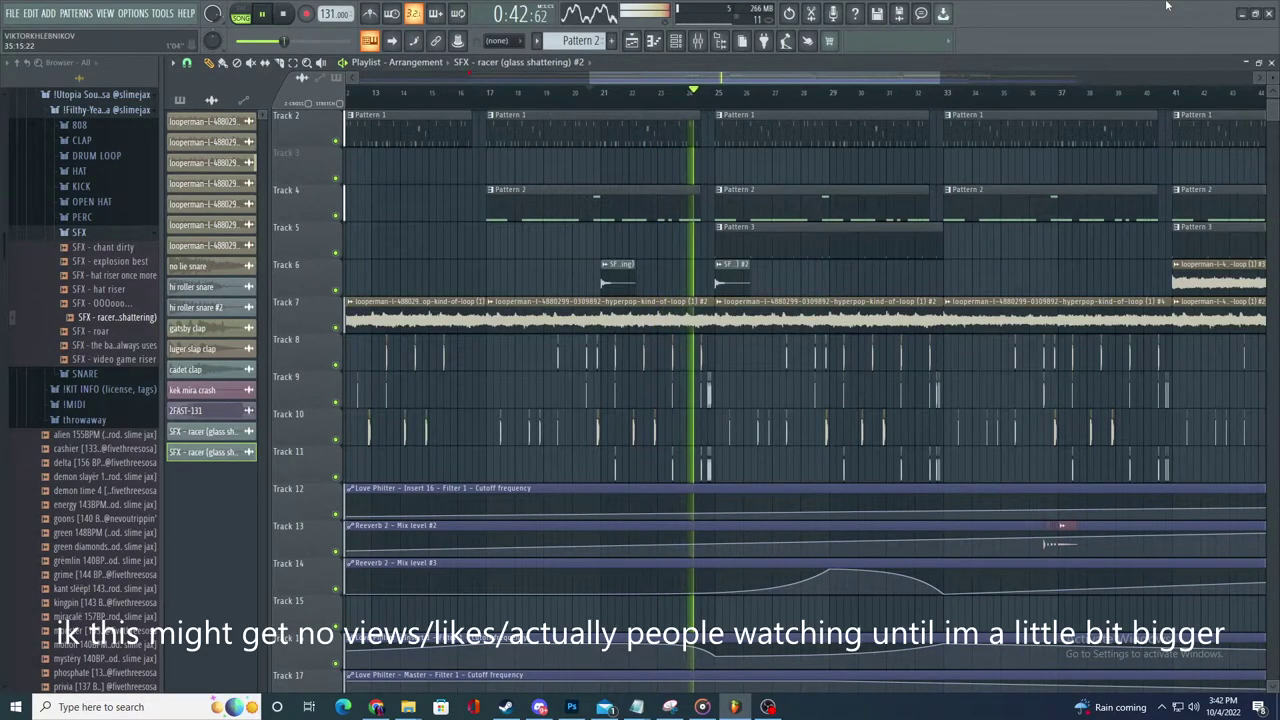
# - Move the low point of the Love Philter - Insert 1 cutoff automation on Track 16 from bar 25 to bar 33
pyautogui.scroll(-1, 909, 404)
pyautogui.scroll(1, 895, 400)
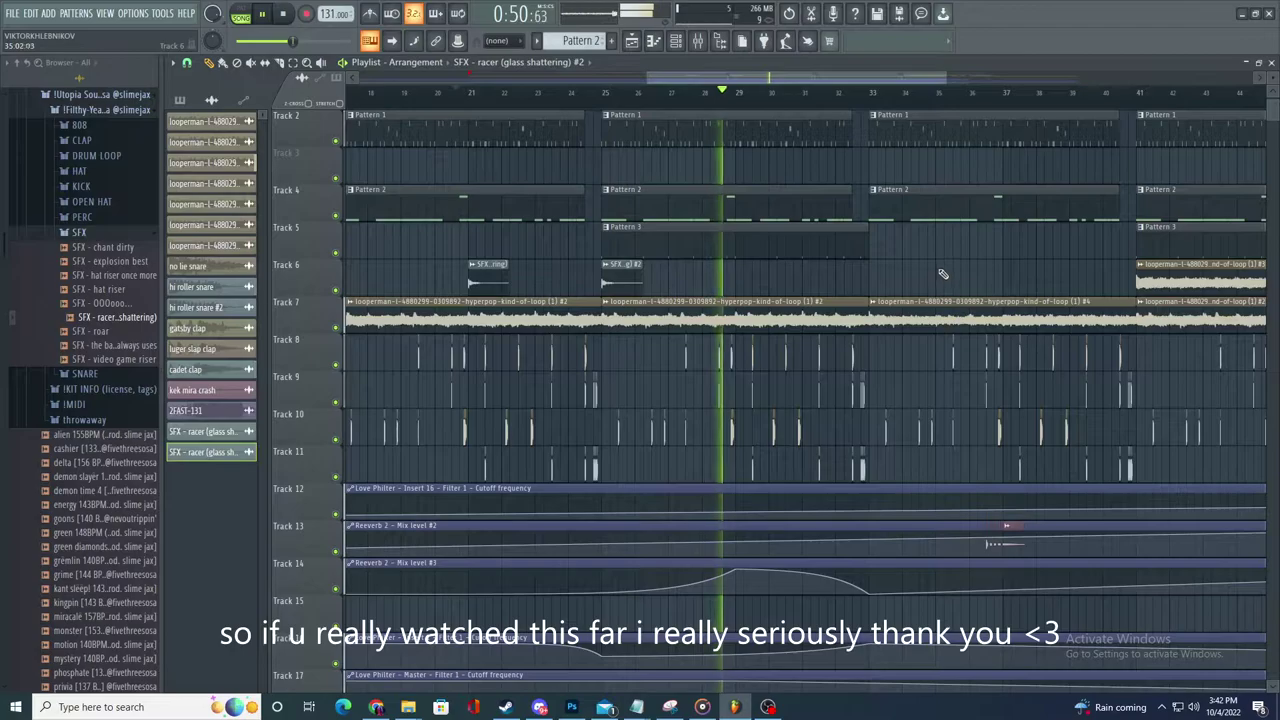
pyautogui.scroll(-1, 940, 272)
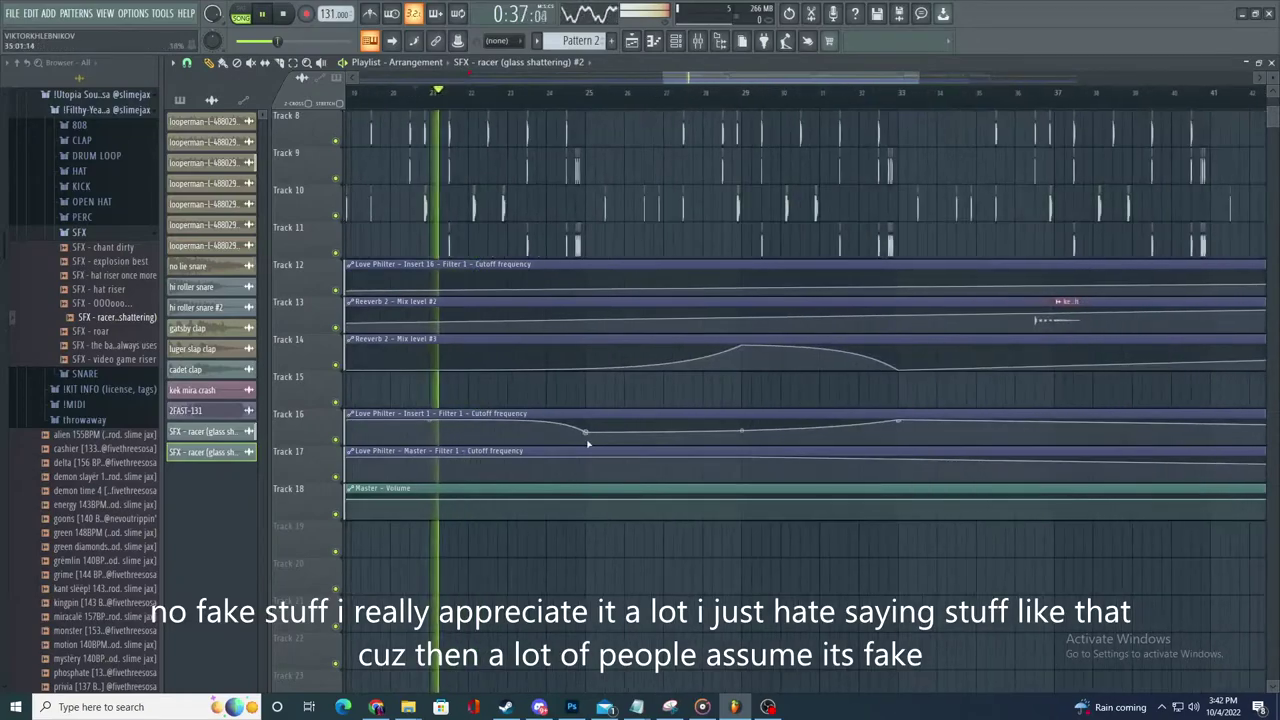
pyautogui.moveTo(586, 433); pyautogui.dragTo(902, 430)
pyautogui.scroll(-2, 1000, 455)
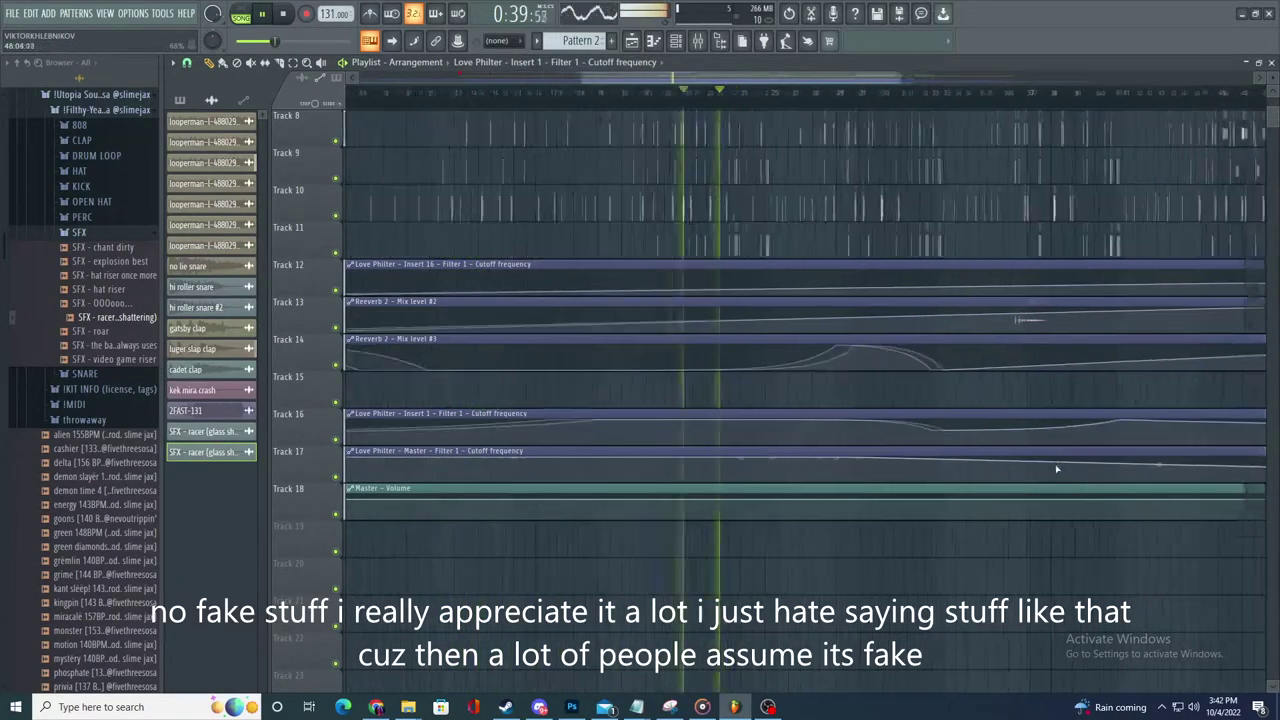
# - Move the peak of the Reeverb 2 - Mix level #3 automation on Track 14 to bar 49
pyautogui.scroll(2, 1057, 468)
pyautogui.scroll(-2, 815, 396)
pyautogui.moveTo(732, 347); pyautogui.dragTo(903, 297)
pyautogui.scroll(-2, 900, 300)
pyautogui.scroll(3, 972, 424)
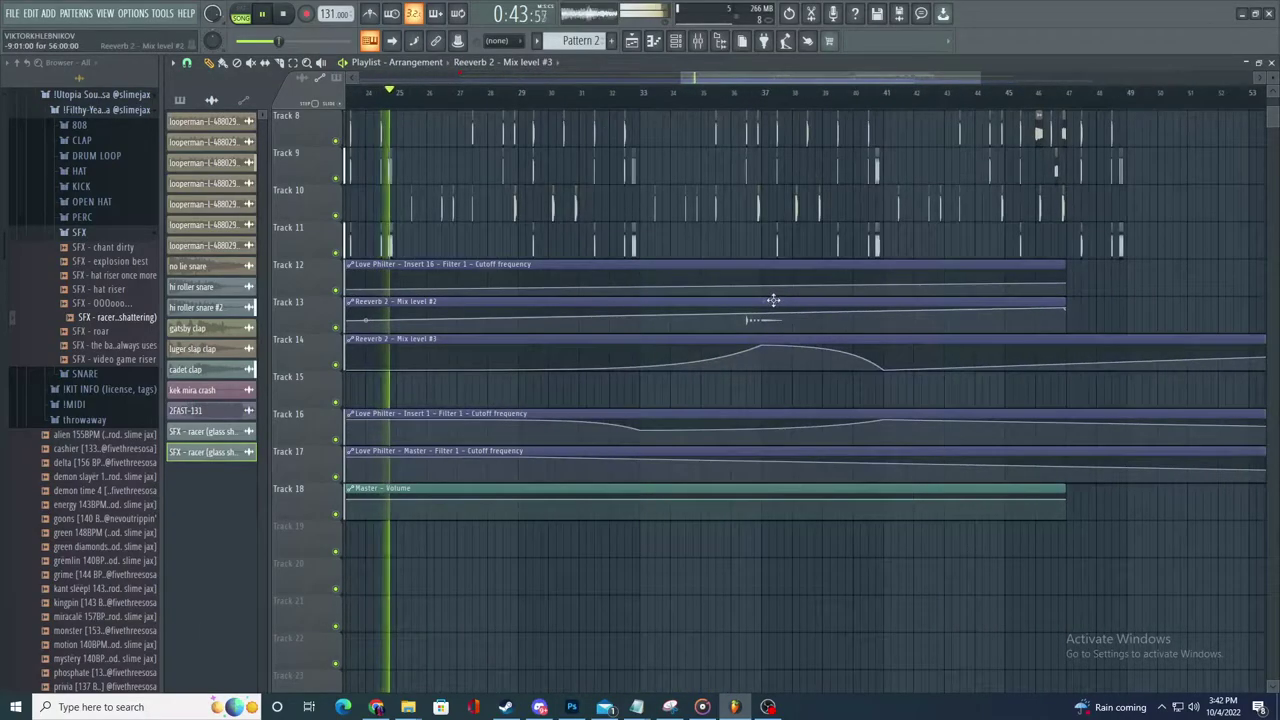
pyautogui.scroll(-2, 757, 365)
pyautogui.scroll(2, 757, 376)
pyautogui.moveTo(764, 348); pyautogui.dragTo(882, 349)
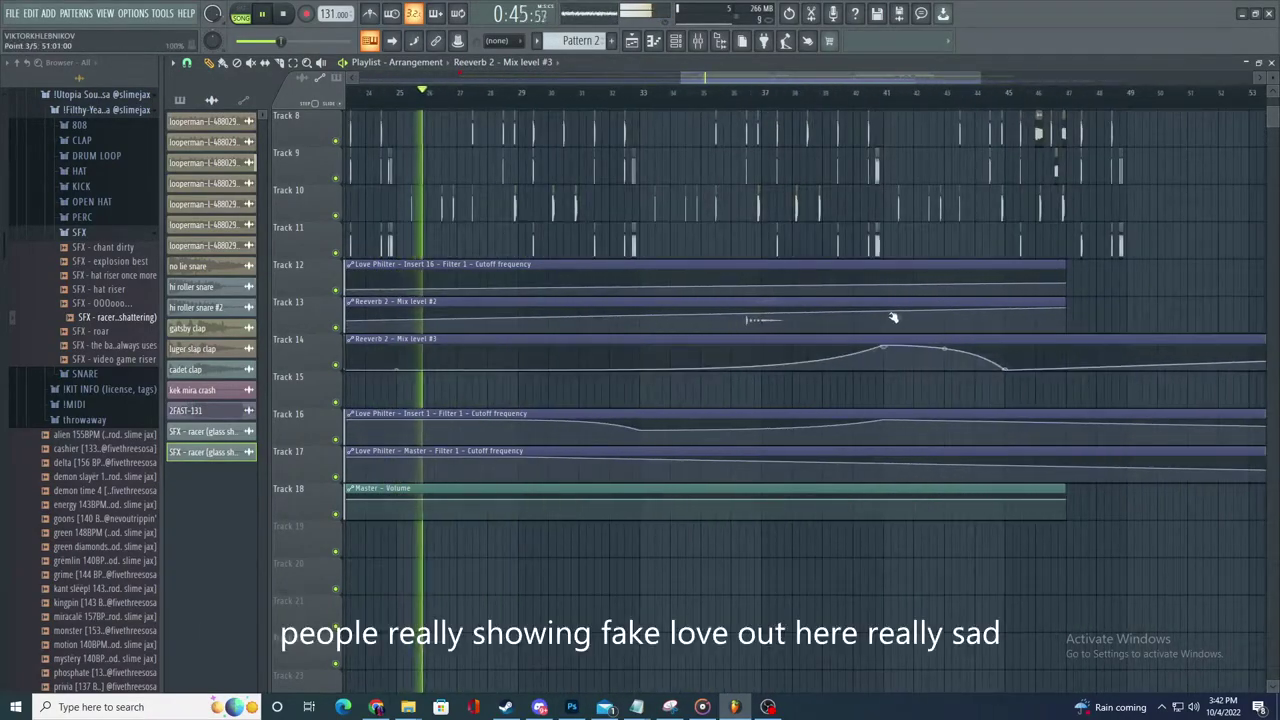
pyautogui.scroll(-2, 895, 392)
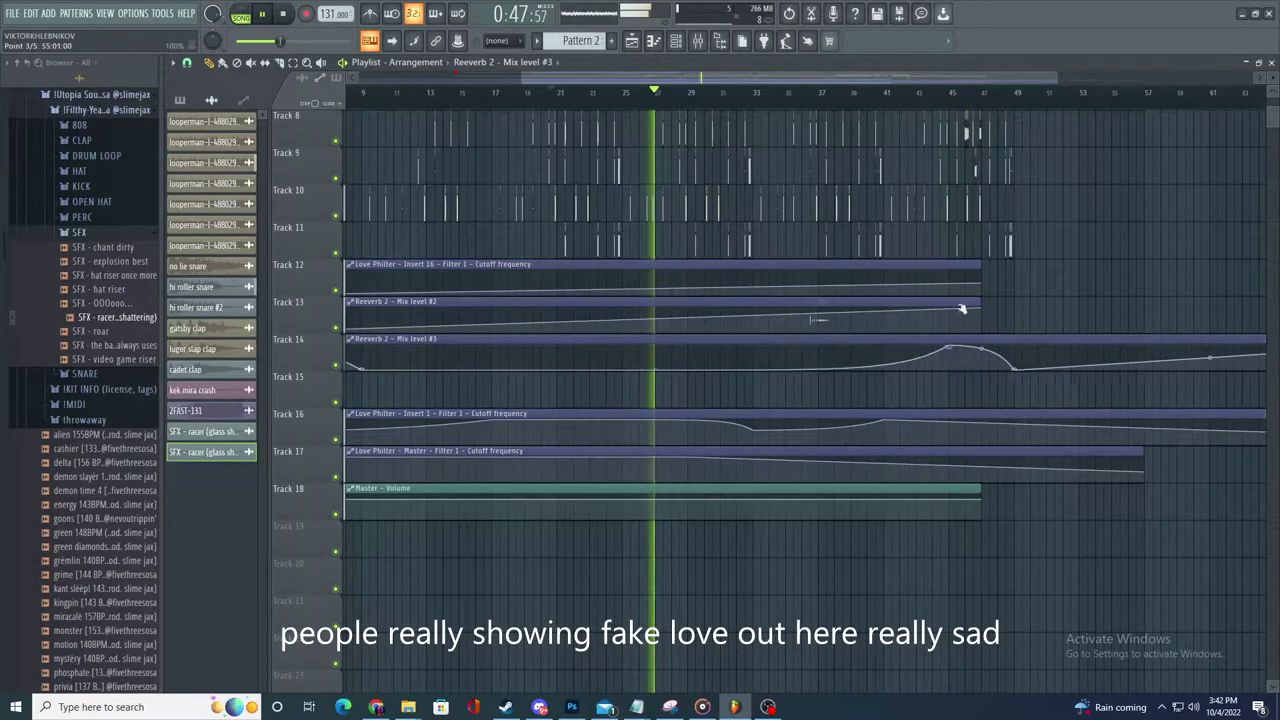
pyautogui.moveTo(956, 312); pyautogui.dragTo(1006, 259)
pyautogui.scroll(-2, 1030, 420)
pyautogui.scroll(3, 1052, 320)
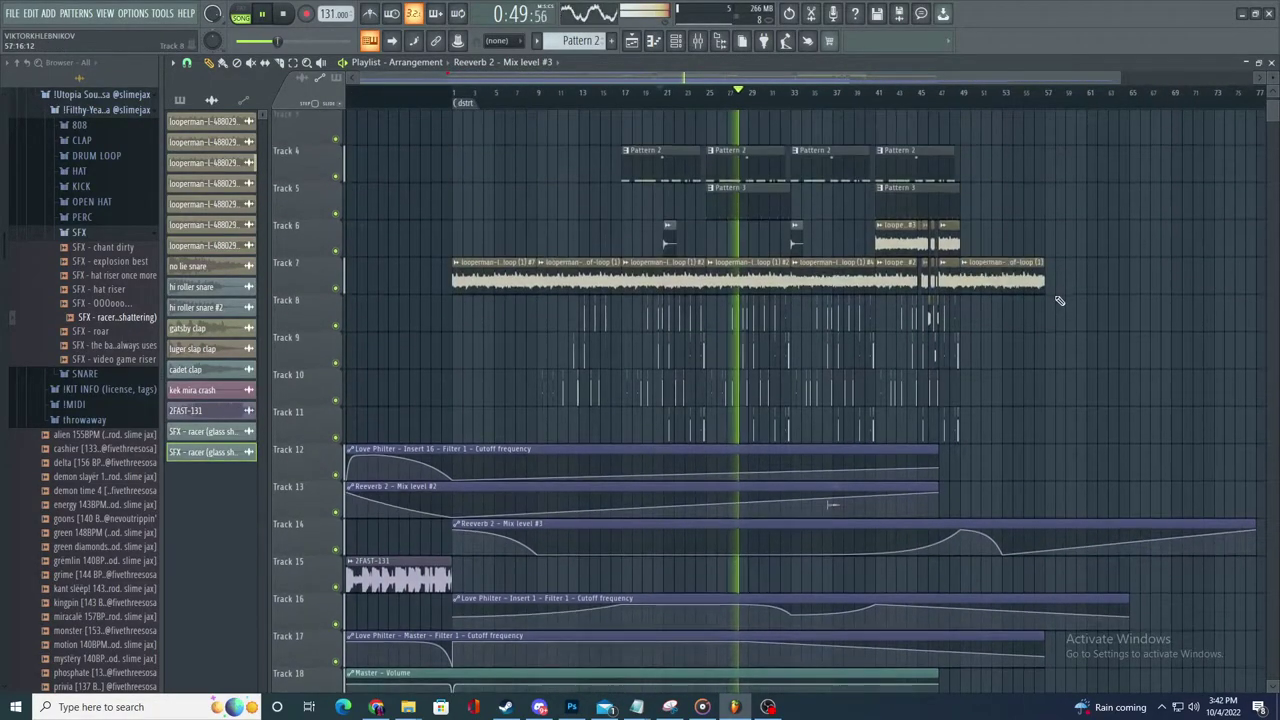
# - Select Pattern 3 on Track 5 and shorten its clip at bar 25 to a length of 7:10:00
pyautogui.scroll(3, 1057, 302)
pyautogui.scroll(-1, 800, 424)
pyautogui.scroll(-2, 669, 406)
pyautogui.scroll(4, 604, 320)
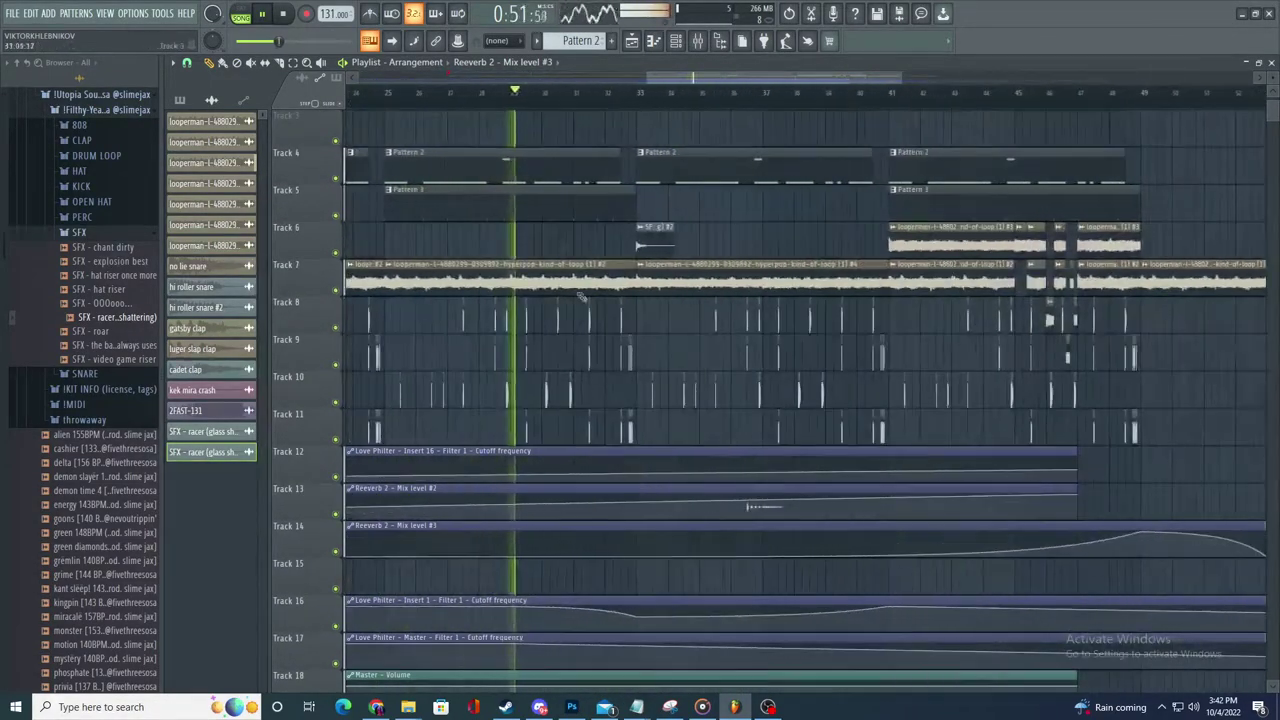
pyautogui.click(583, 207)
pyautogui.scroll(-3, 587, 226)
pyautogui.scroll(2, 588, 230)
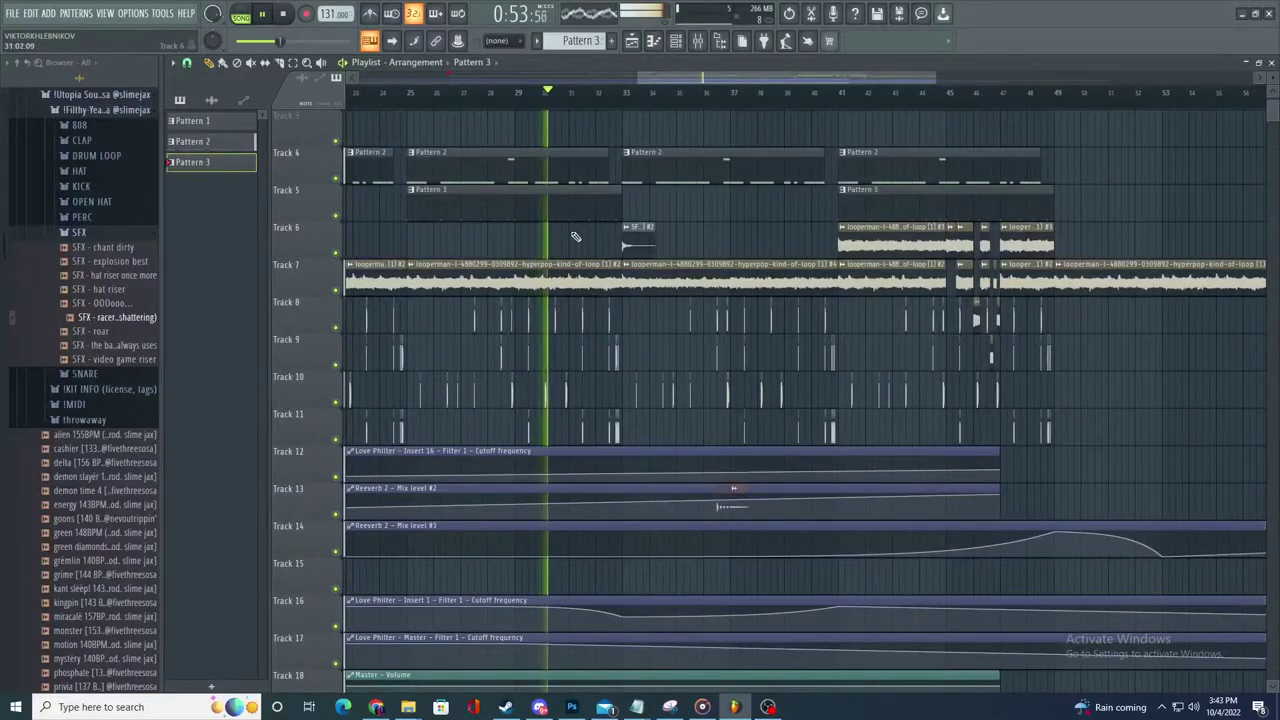
pyautogui.scroll(2, 640, 228)
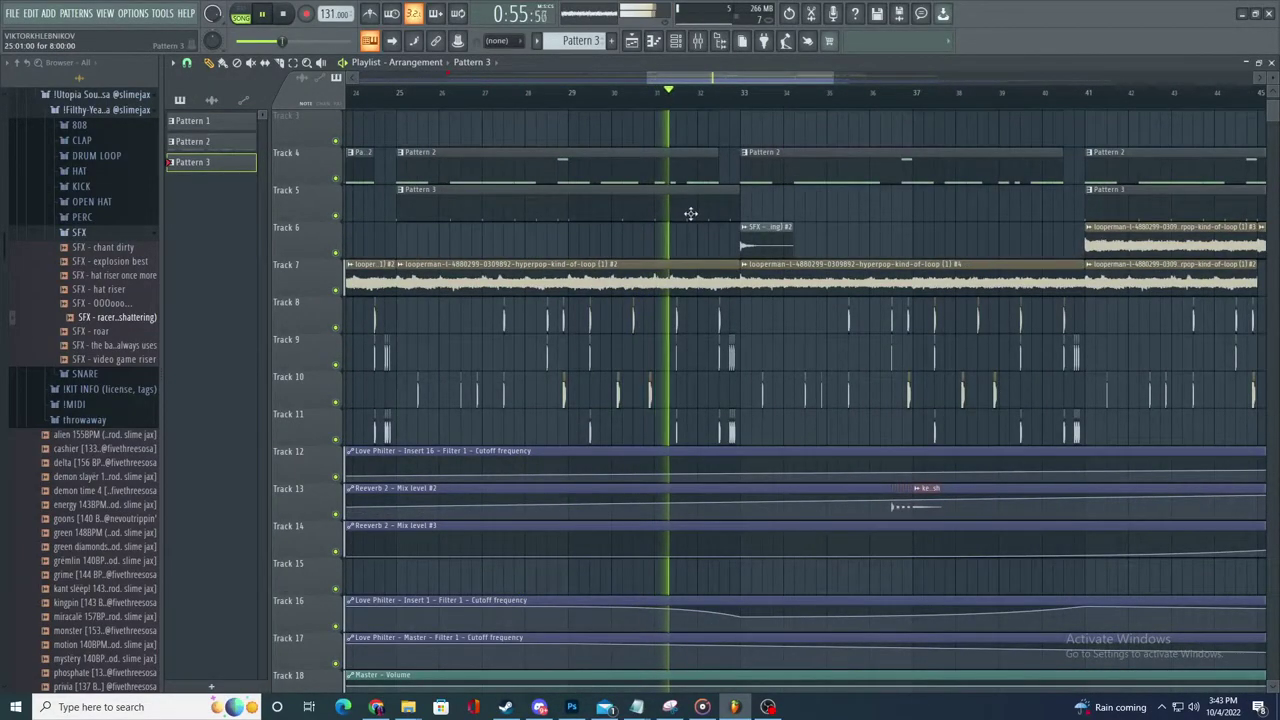
pyautogui.scroll(-2, 690, 213)
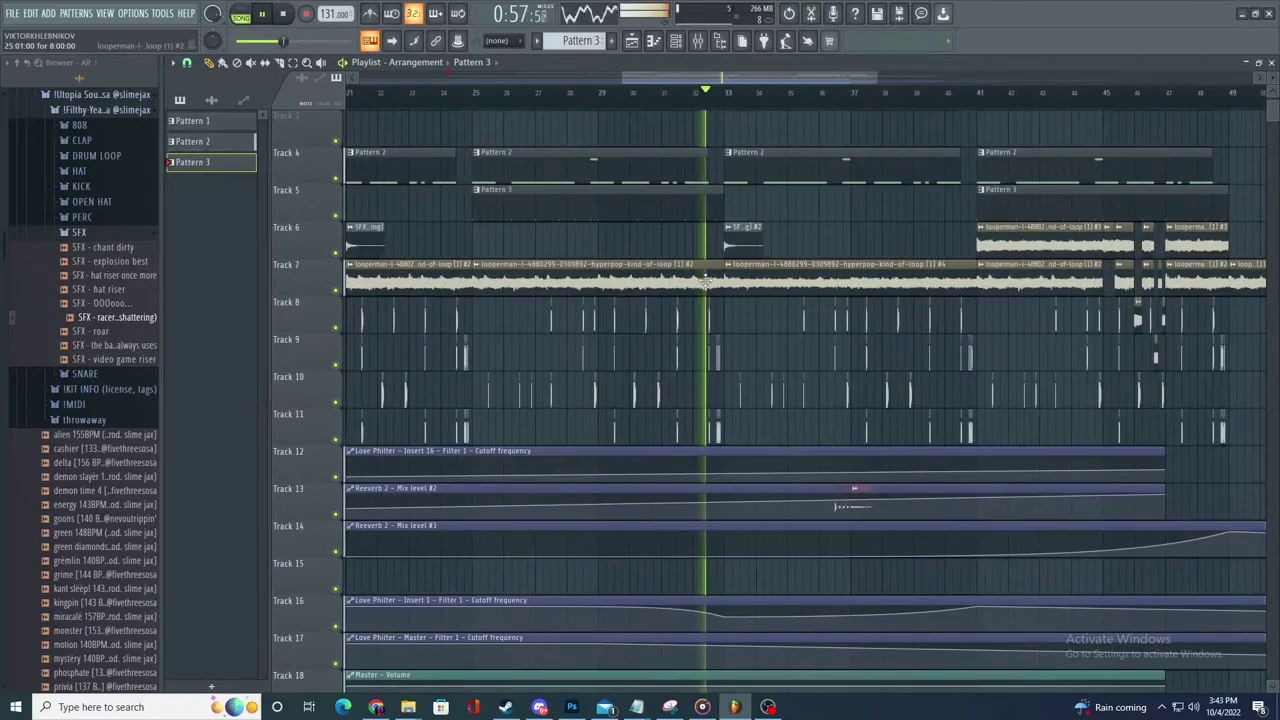
pyautogui.scroll(3, 706, 280)
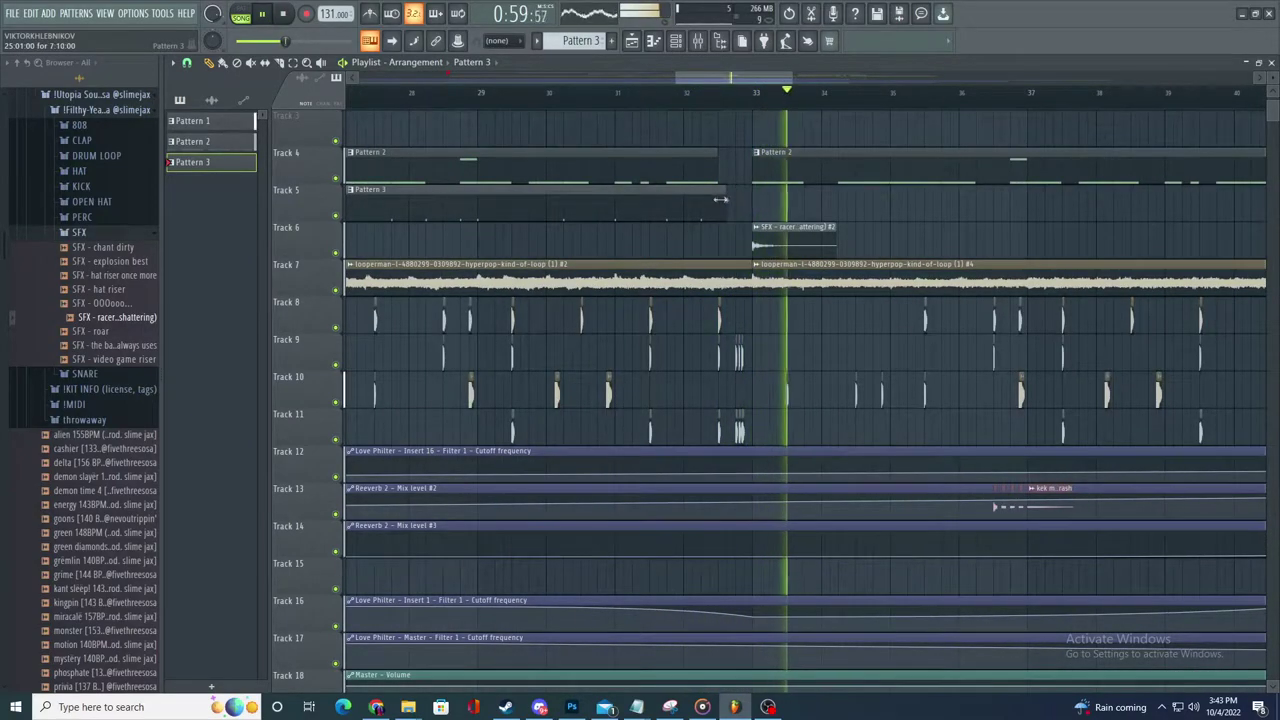
# - Add a Pattern 3 clip on Track 5 at bar 33 and trim its start to just after the glass shattering clip
pyautogui.click(760, 196)
pyautogui.moveTo(756, 205); pyautogui.dragTo(840, 166)
pyautogui.scroll(-6, 840, 250)
pyautogui.scroll(3, 880, 430)
pyautogui.scroll(-1, 840, 480)
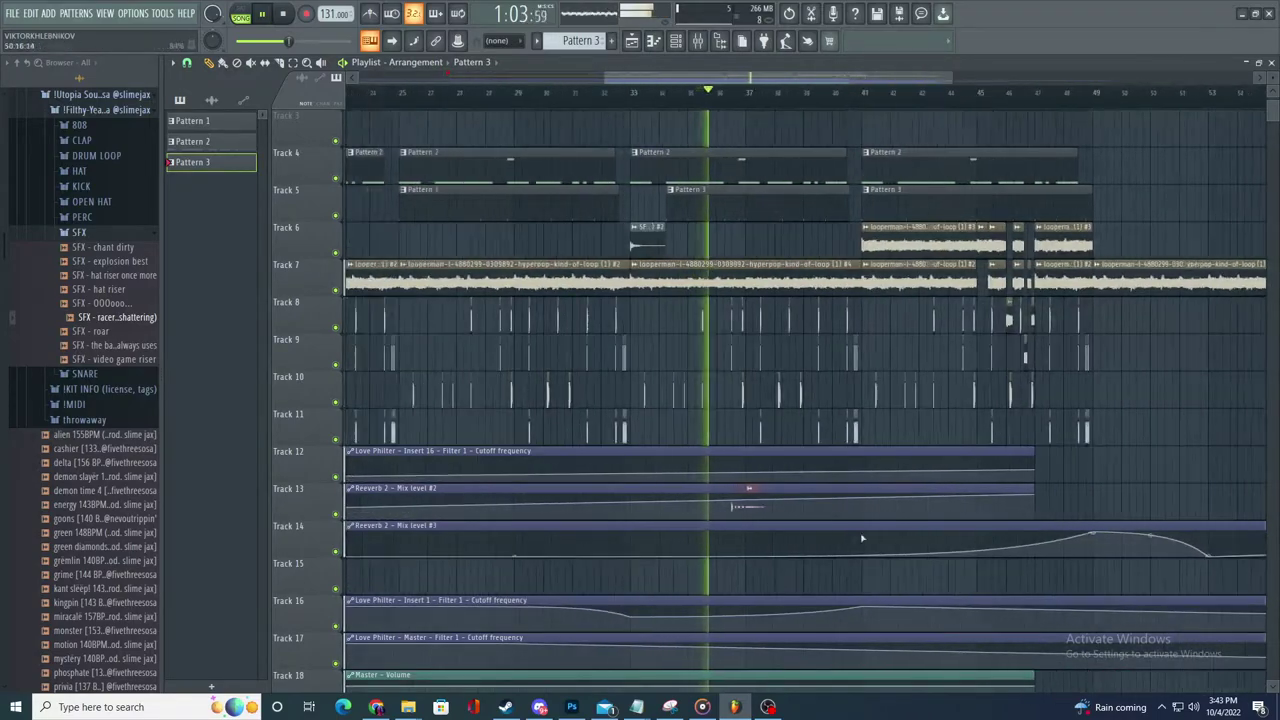
# - Delete the trimmed Pattern 3 clip between bars 33 and 41 on Track 5 and play the section back
pyautogui.scroll(2, 880, 460)
pyautogui.rightClick(758, 208)
pyautogui.press('space')
pyautogui.press('space')
pyautogui.scroll(3, 492, 91)
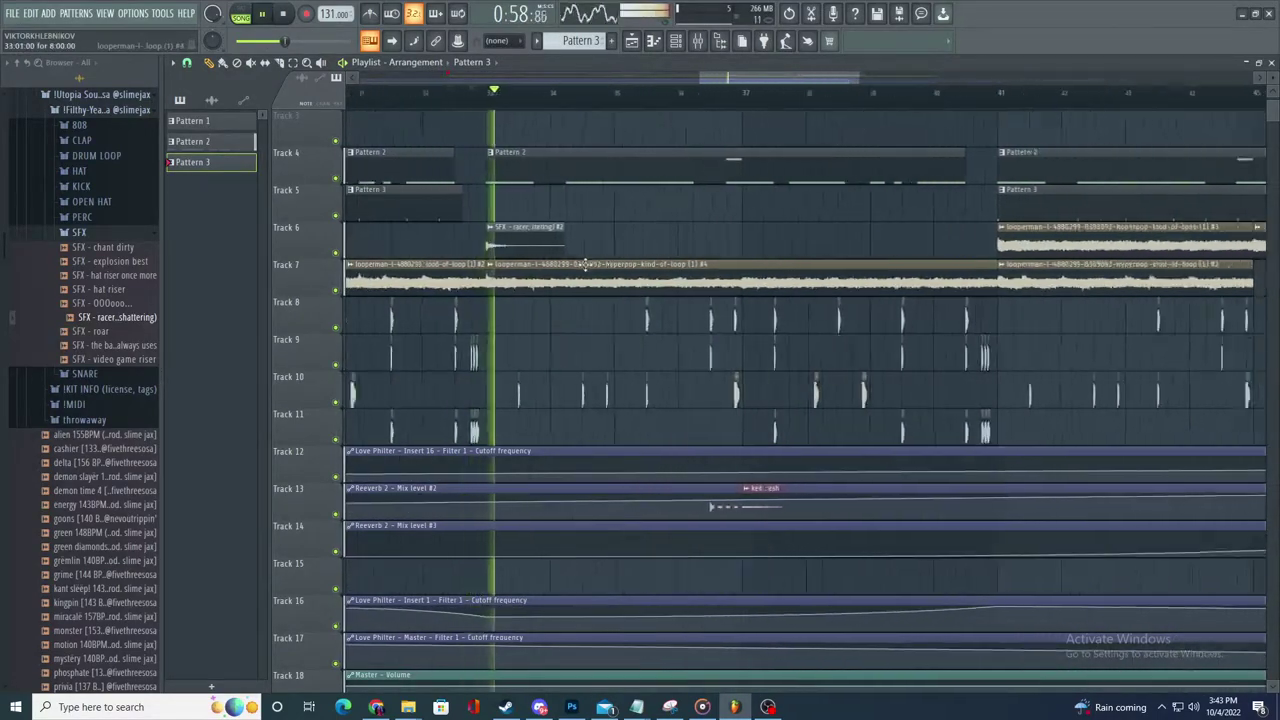
pyautogui.scroll(-4, 640, 250)
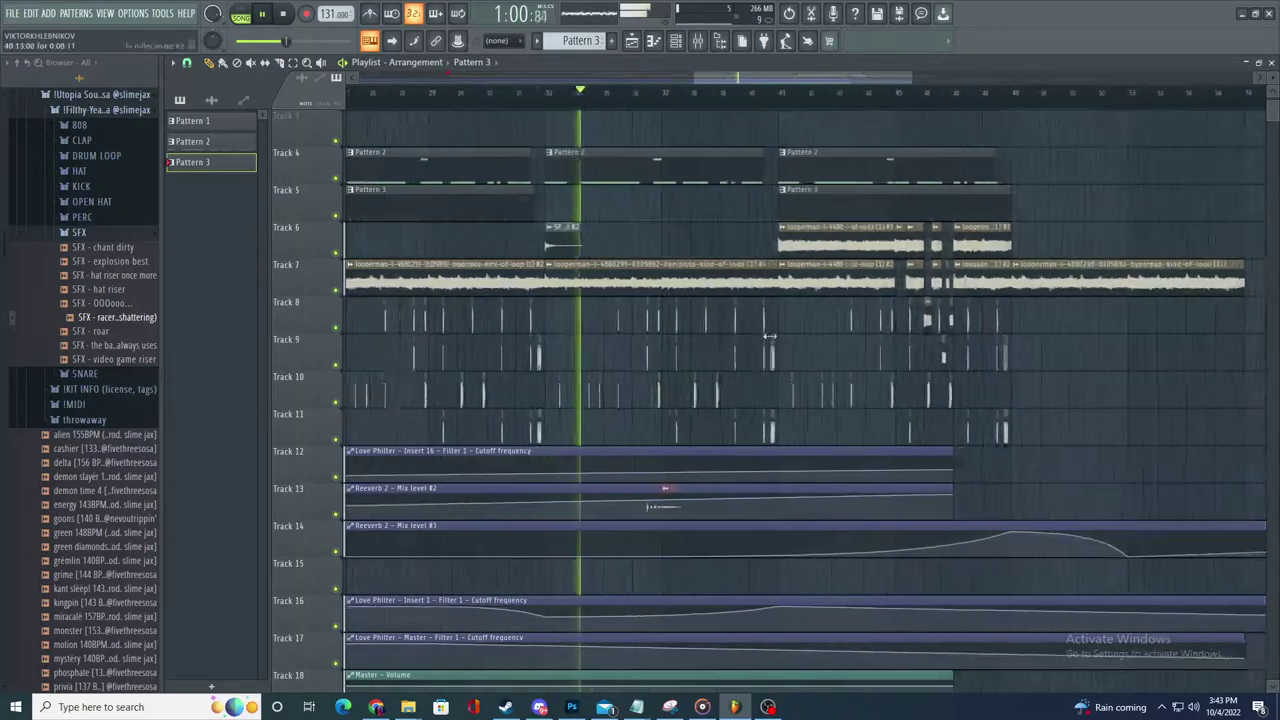
# - Set the playback position to bar 33 and listen to the section that starts with the glass shattering clip
pyautogui.scroll(3, 758, 335)
pyautogui.scroll(-1, 494, 426)
pyautogui.scroll(1, 470, 400)
pyautogui.press('space')
pyautogui.moveTo(392, 94); pyautogui.dragTo(384, 98)
pyautogui.press('space')
pyautogui.scroll(3, 388, 104)
pyautogui.scroll(-4, 587, 290)
pyautogui.press('space')
pyautogui.press('space')
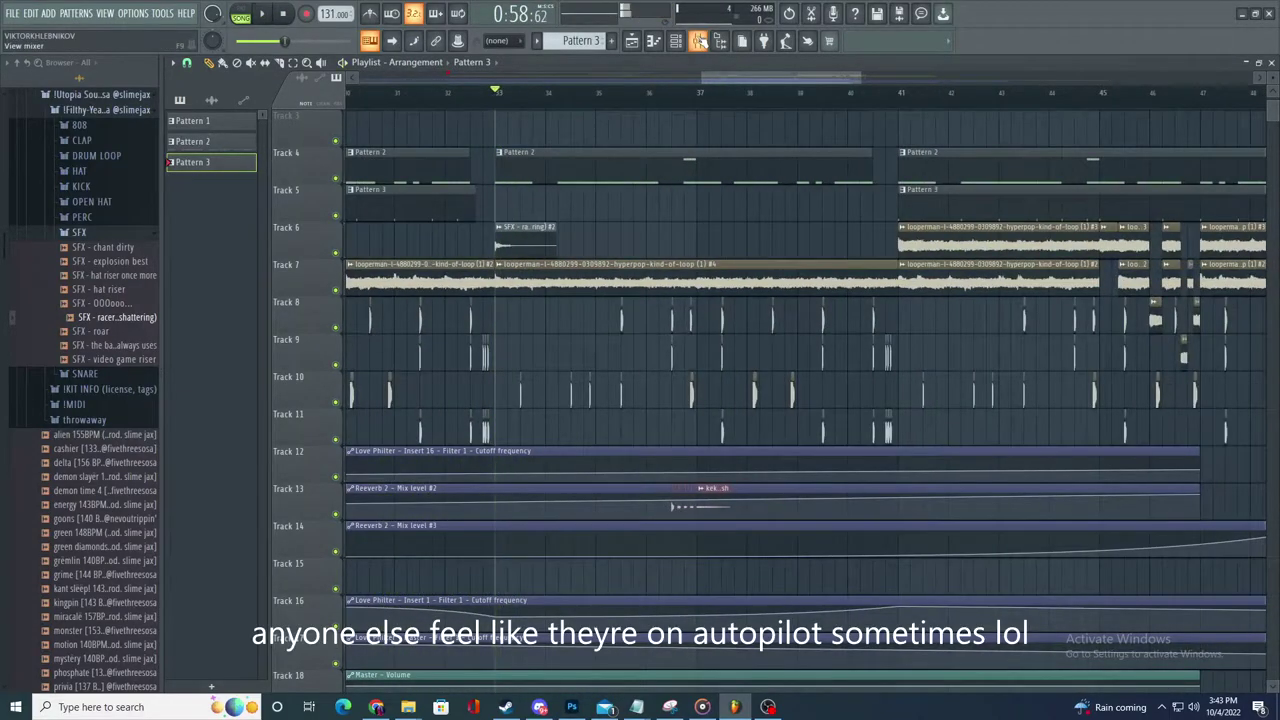
# - Load the Effectrix plugin into slot 2 of mixer Insert 2, below Fruity Reeverb 2
pyautogui.click(702, 42)
pyautogui.press('space')
pyautogui.click(281, 190)
pyautogui.press('space')
pyautogui.click(1140, 126)
pyautogui.moveTo(1155, 133)
pyautogui.click(940, 27)
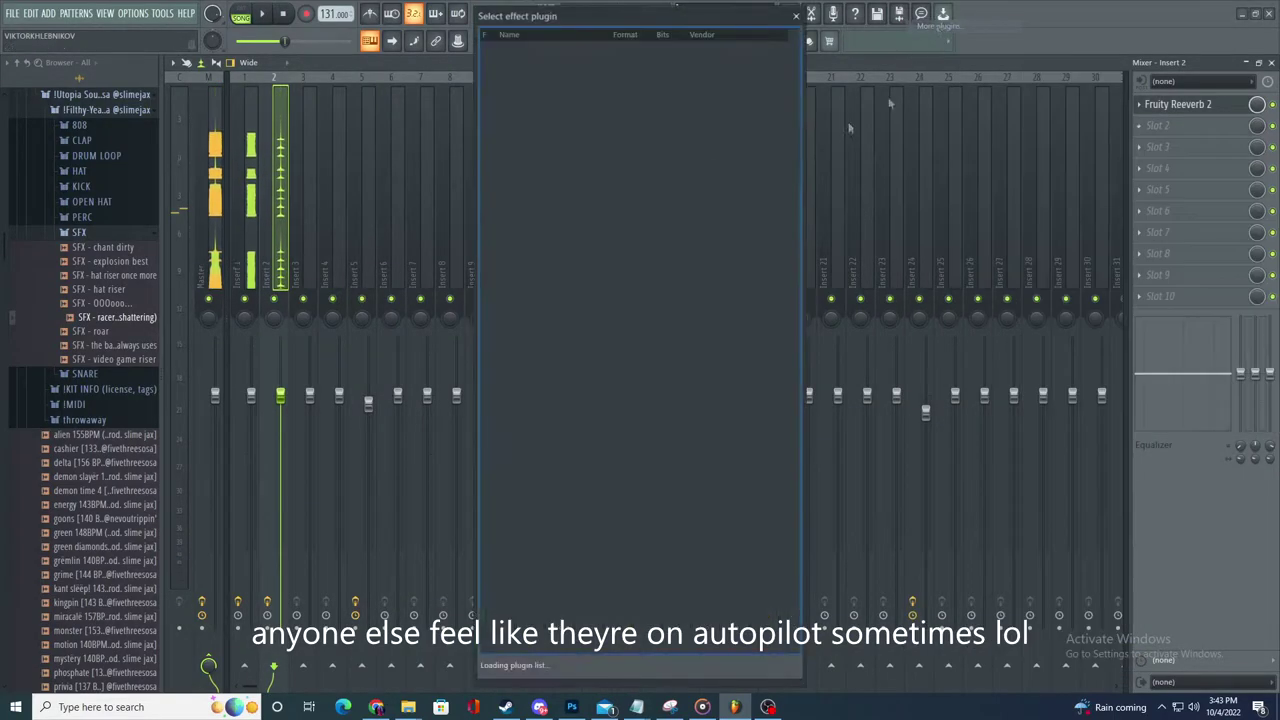
pyautogui.doubleClick(532, 111)
pyautogui.press('space')
pyautogui.press('space')
# - Fill Effectrix's Crush row across all 32 steps with a 6.00 kHz sample rate and 0% distortion, leaving the Stutter row empty
pyautogui.moveTo(422, 407); pyautogui.dragTo(797, 407)
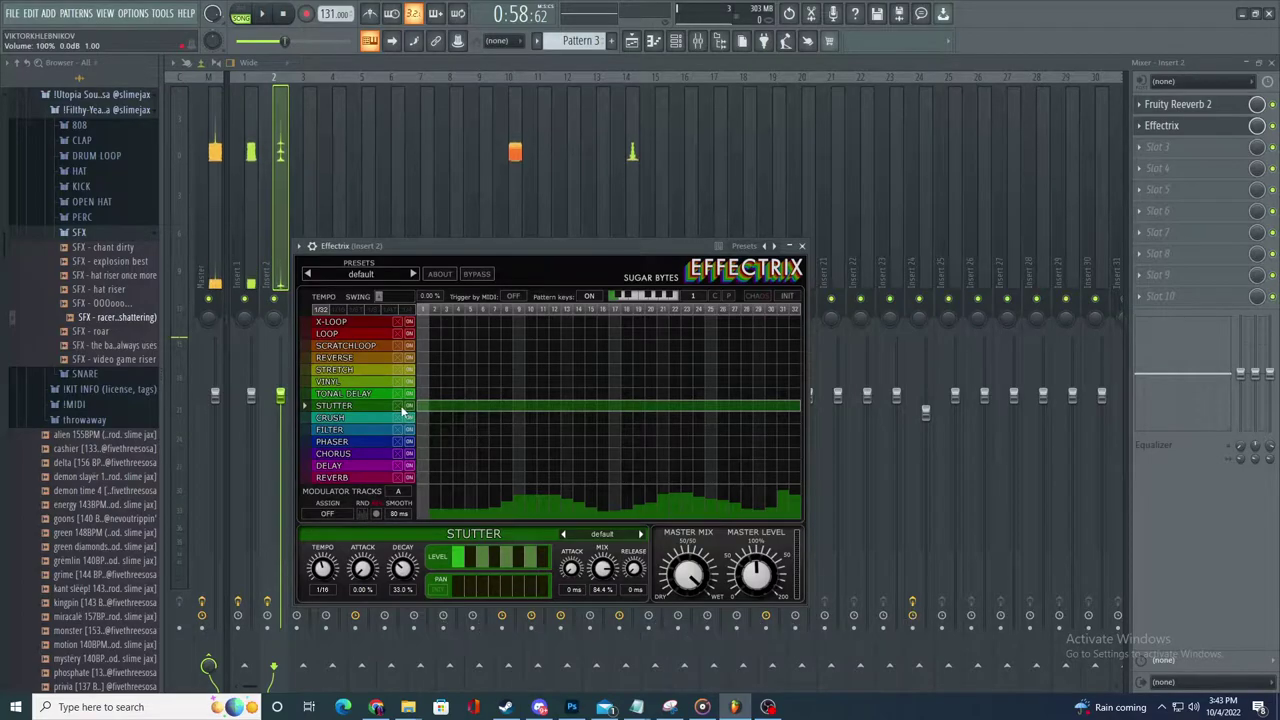
pyautogui.click(426, 420)
pyautogui.press('space')
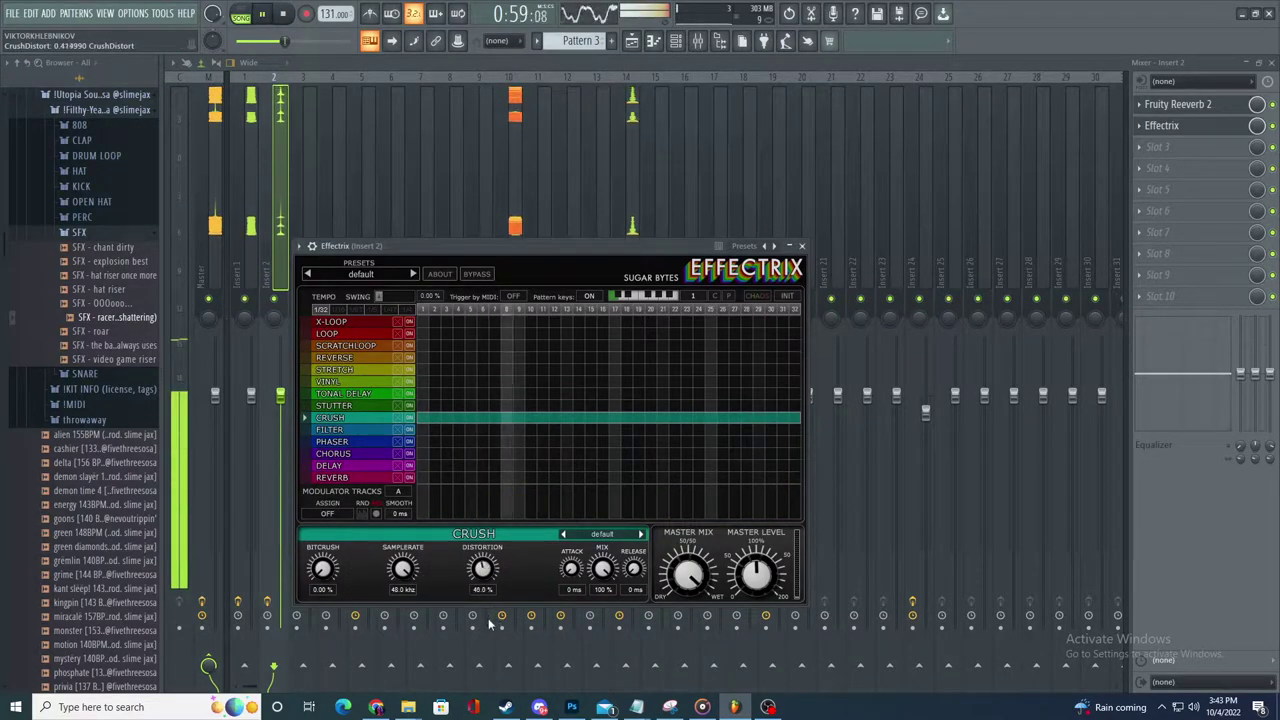
pyautogui.press('space')
pyautogui.press('space')
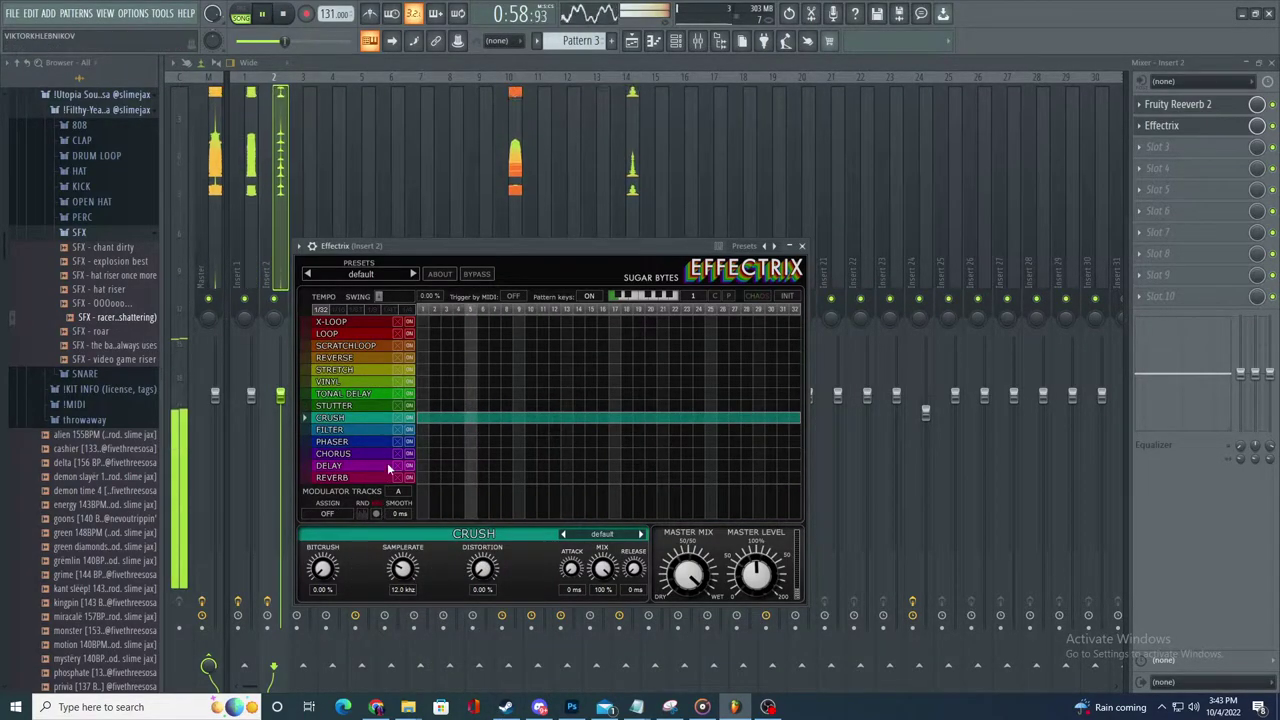
pyautogui.press('space')
pyautogui.press('space')
pyautogui.moveTo(402, 565); pyautogui.dragTo(403, 573)
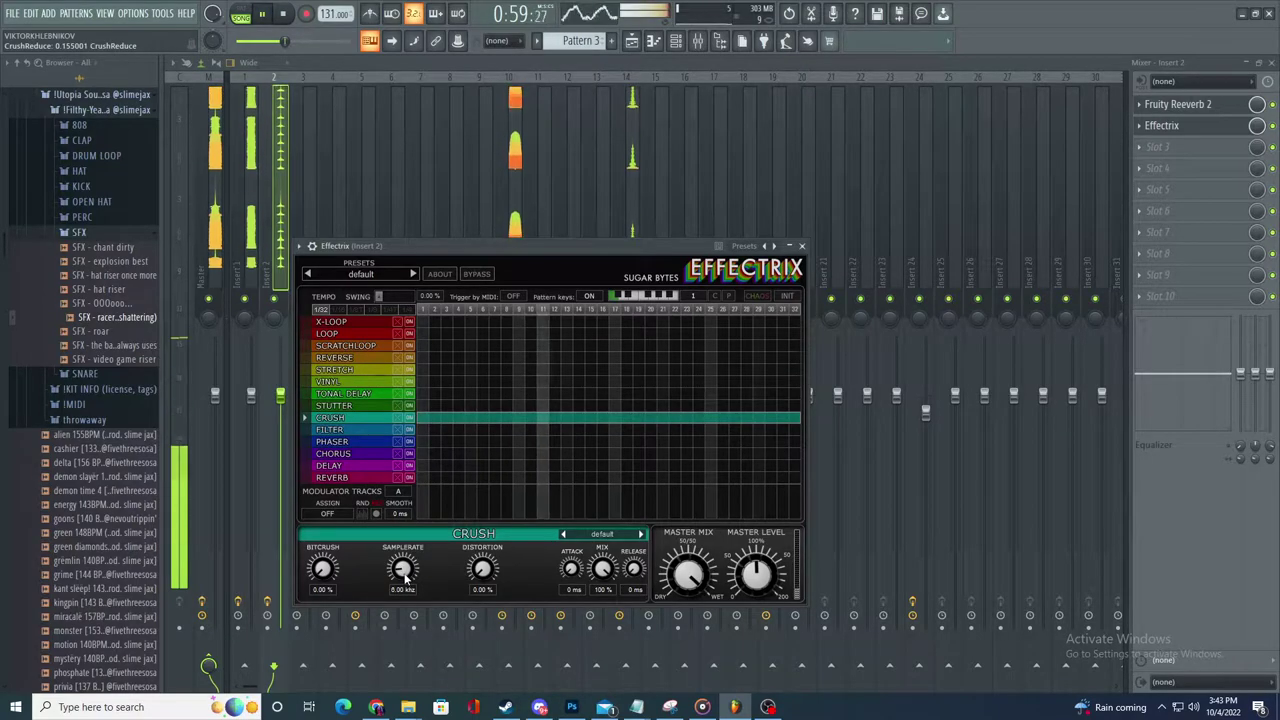
# - Try Effectrix's Reverb across all 32 steps during playback and clear its row again
pyautogui.moveTo(424, 477); pyautogui.dragTo(991, 512)
pyautogui.press('space')
pyautogui.press('space')
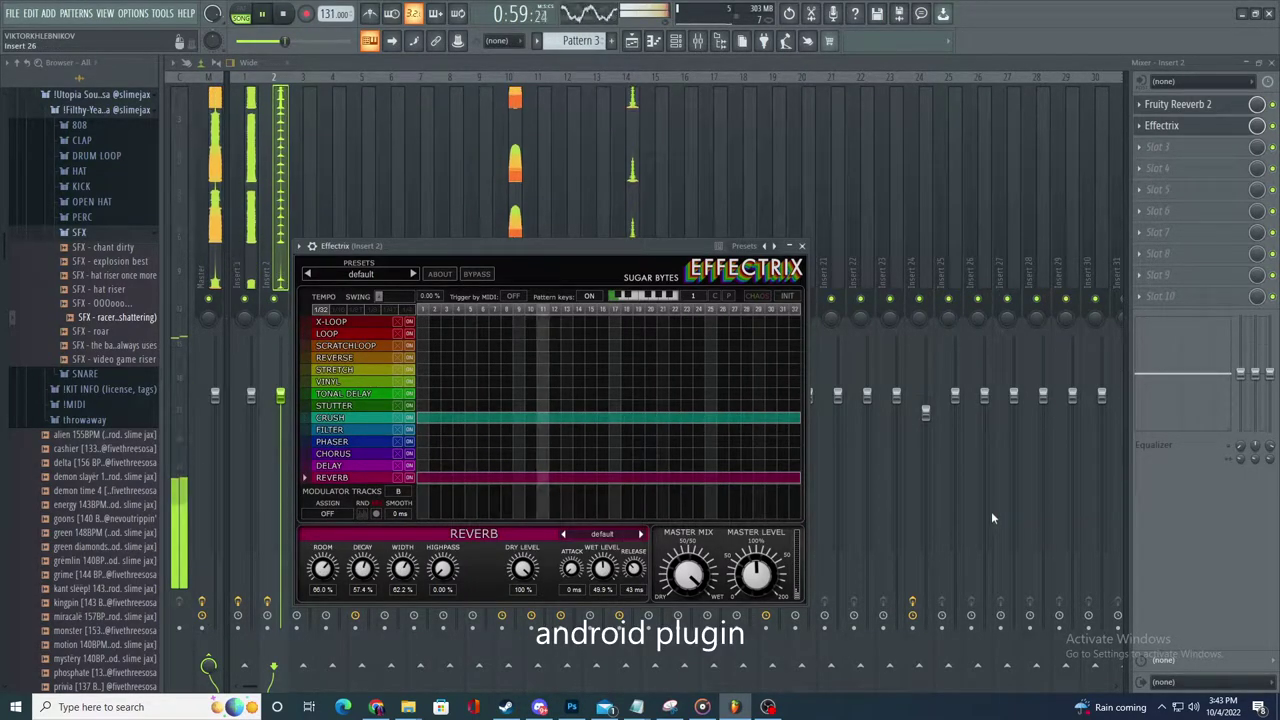
pyautogui.press('space')
pyautogui.click(399, 478)
pyautogui.press('space')
# - Create an automation clip for the Effectrix mix level on Insert 2 and return to the playlist, undoing the stray clip
pyautogui.click(802, 246)
pyautogui.rightClick(1257, 126)
pyautogui.click(1223, 219)
pyautogui.click(631, 41)
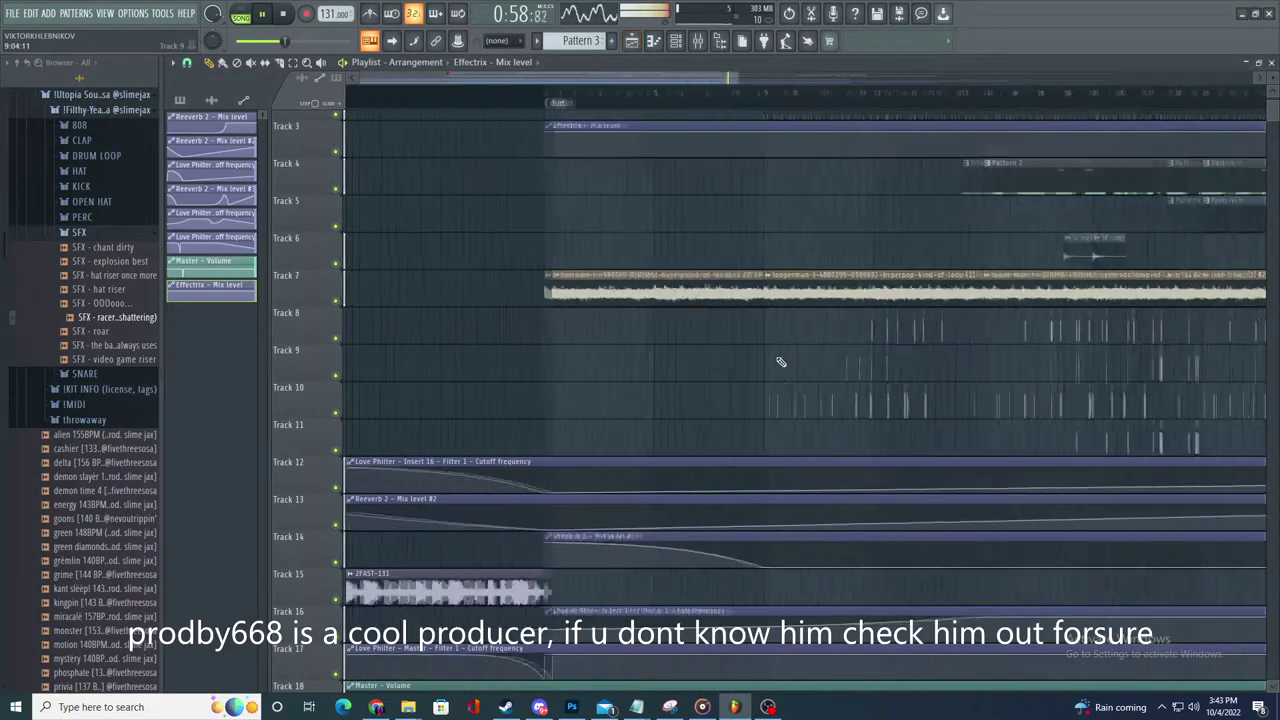
pyautogui.hotkey('ctrl', 'z')
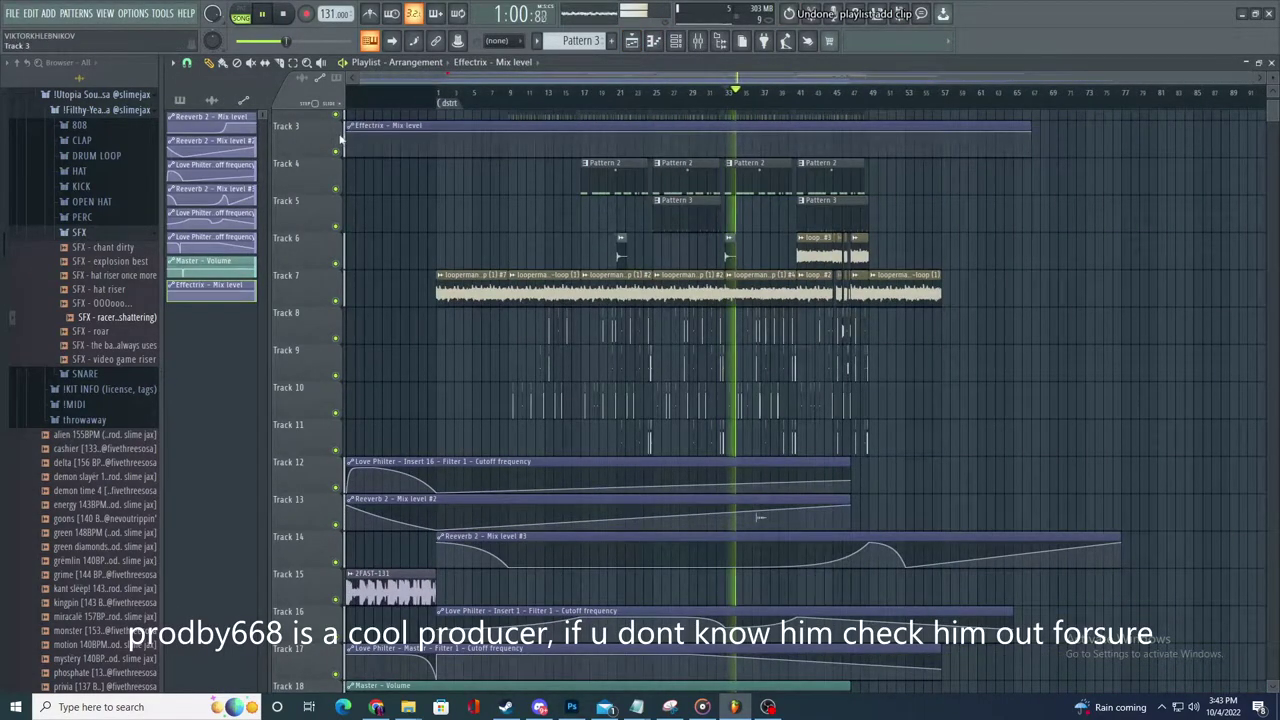
# - Start the Effectrix - Mix level automation on Track 3 at its minimum and make it jump to a high level at bar 33
pyautogui.moveTo(352, 133); pyautogui.dragTo(350, 158)
pyautogui.press('space')
pyautogui.press('space')
pyautogui.scroll(6, 709, 138)
pyautogui.press('space')
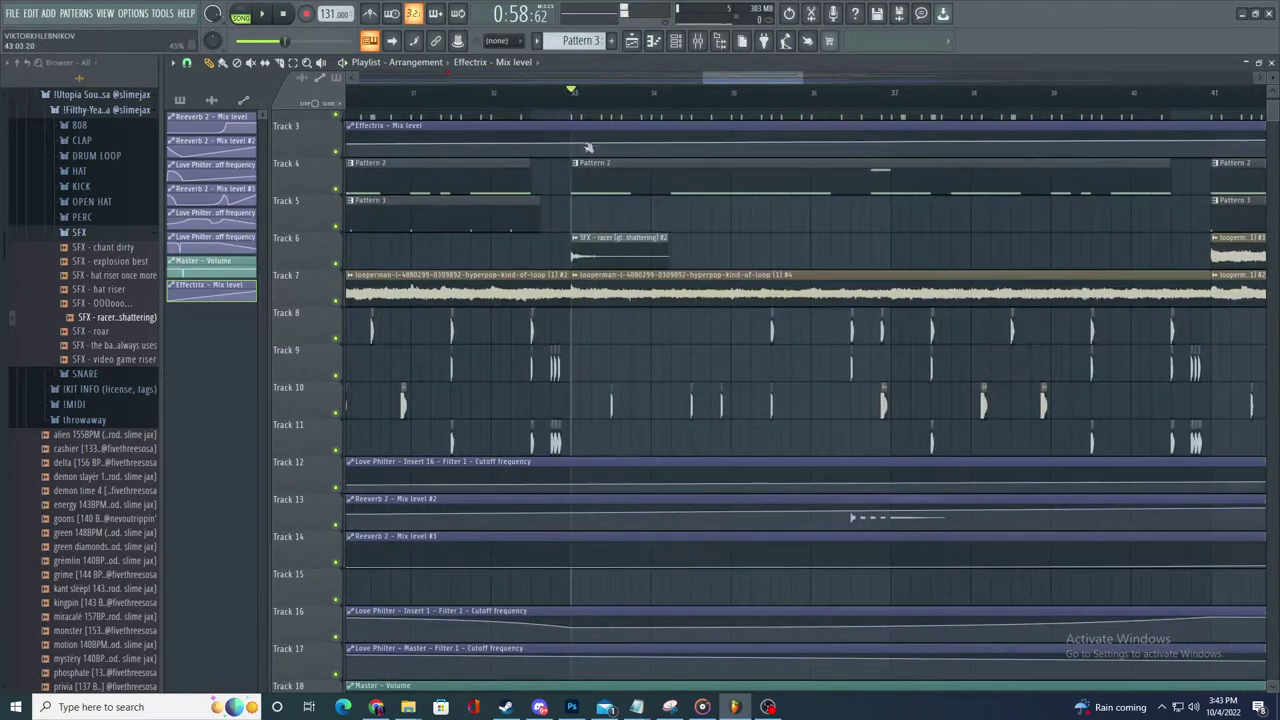
pyautogui.rightClick(593, 146)
pyautogui.moveTo(583, 148); pyautogui.dragTo(510, 87)
pyautogui.press('space')
# - Bring the Effectrix - Mix level automation down in a curve to its minimum at bar 41 and keep it flat to the end
pyautogui.scroll(-3, 654, 140)
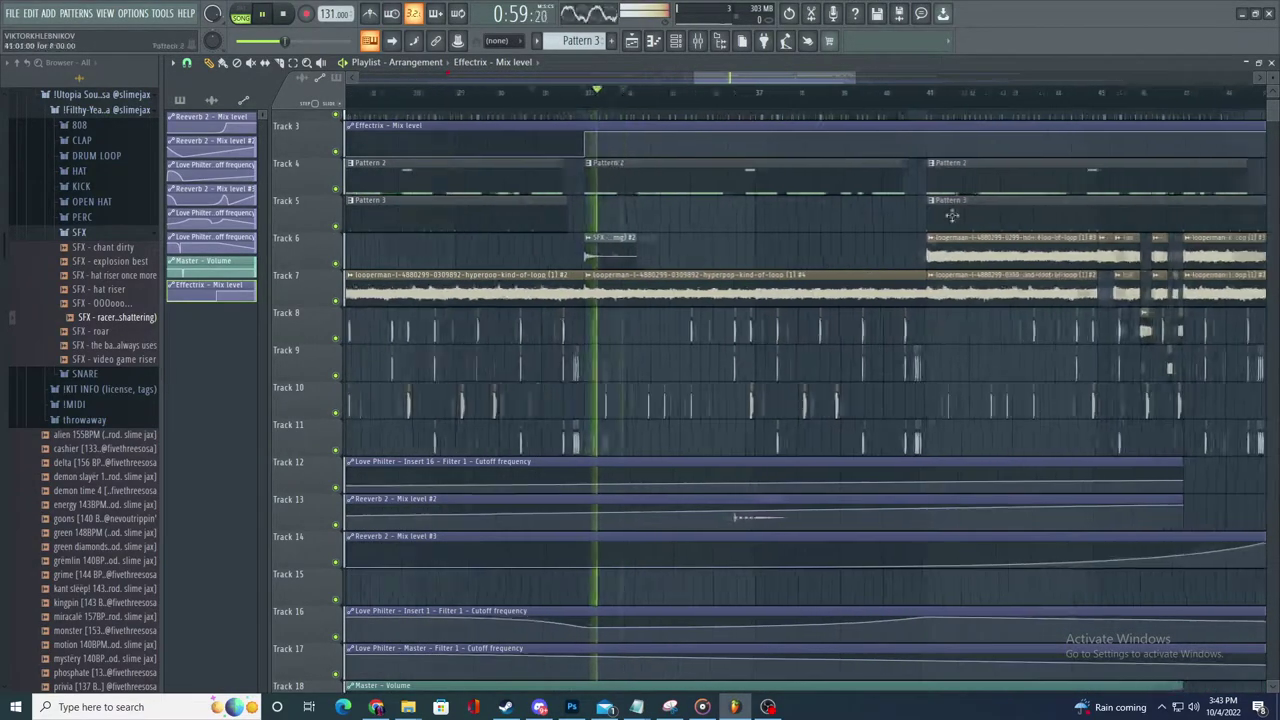
pyautogui.scroll(3, 925, 140)
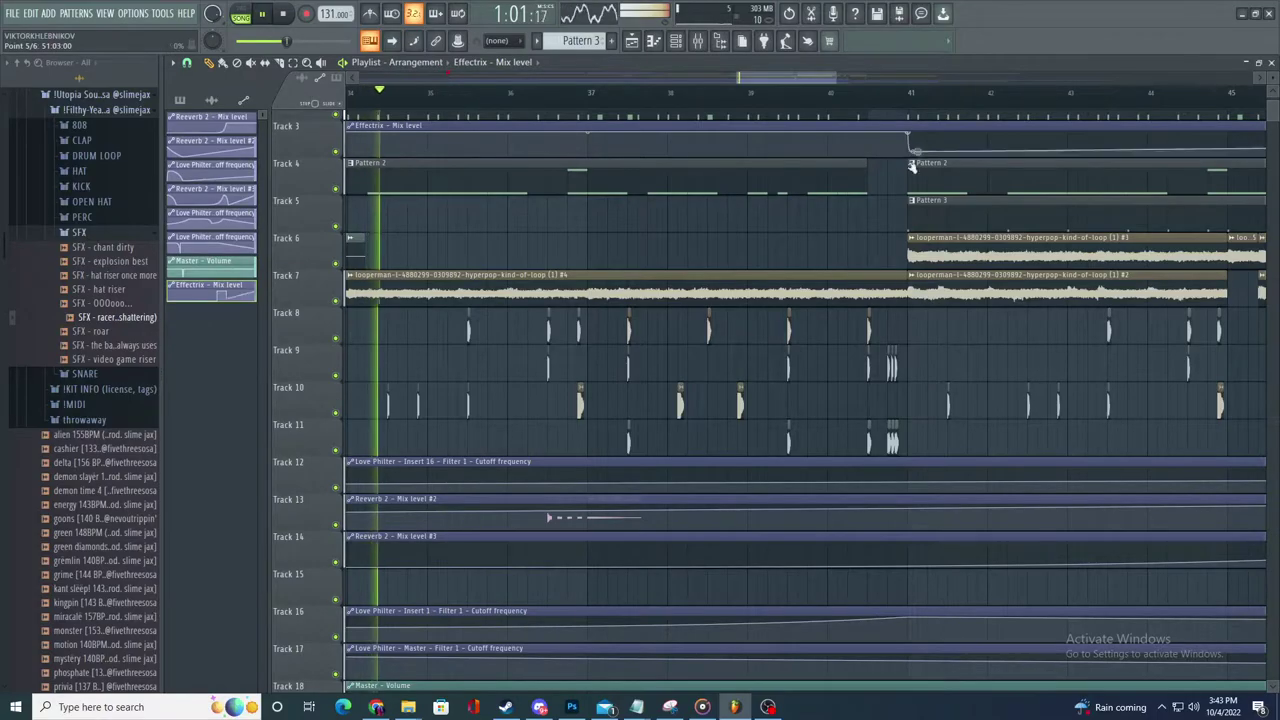
pyautogui.scroll(-2, 834, 370)
pyautogui.scroll(-3, 834, 370)
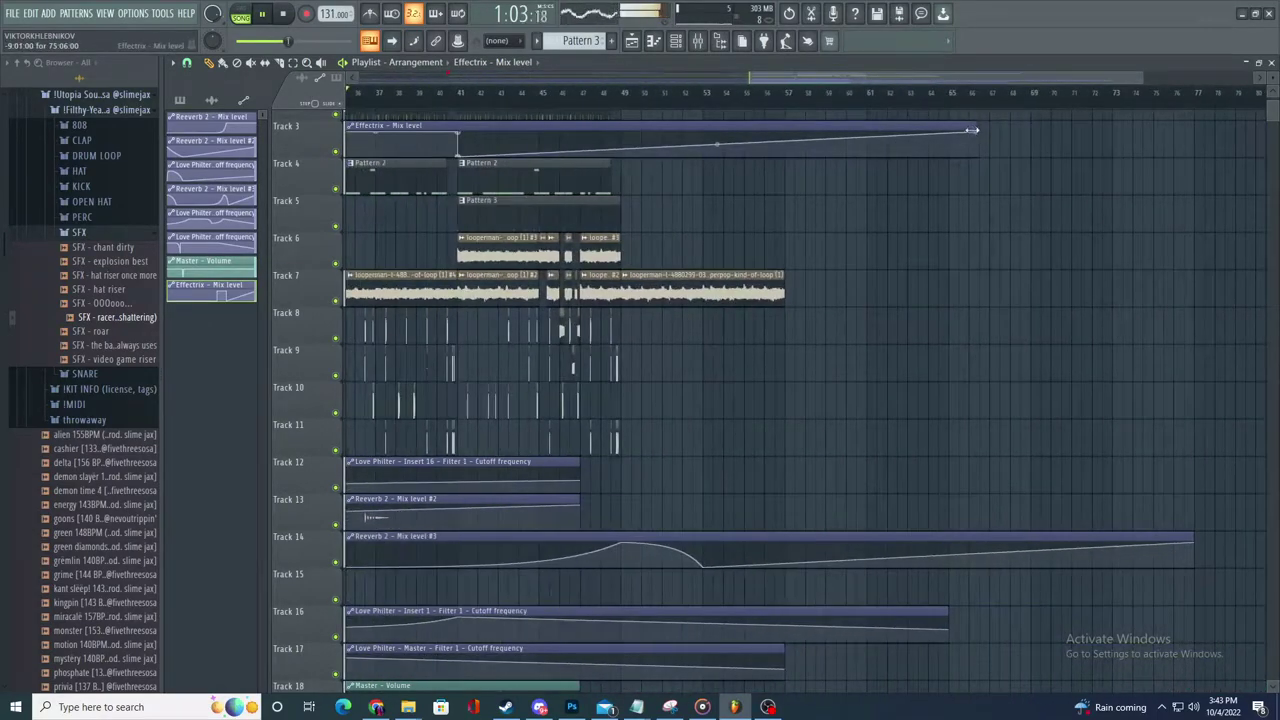
pyautogui.scroll(4, 983, 206)
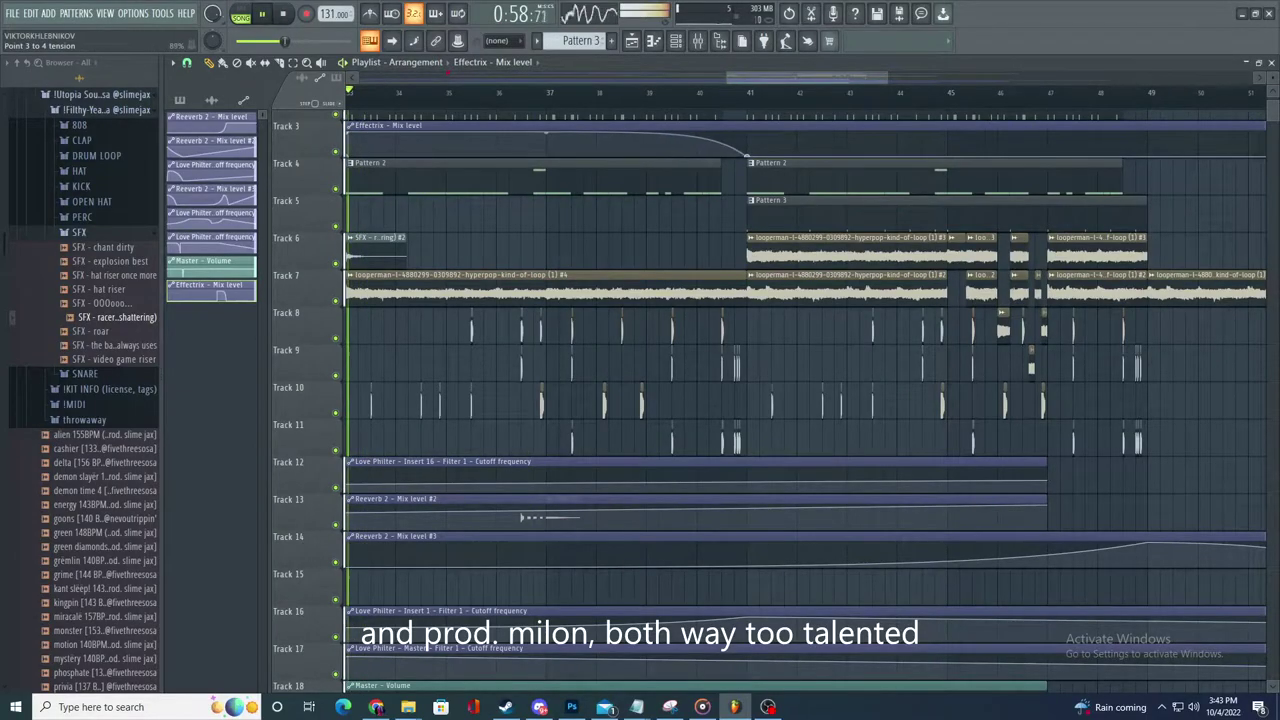
pyautogui.scroll(-4, 586, 201)
pyautogui.scroll(2, 588, 180)
pyautogui.moveTo(589, 172); pyautogui.dragTo(727, 163)
pyautogui.scroll(-1, 727, 163)
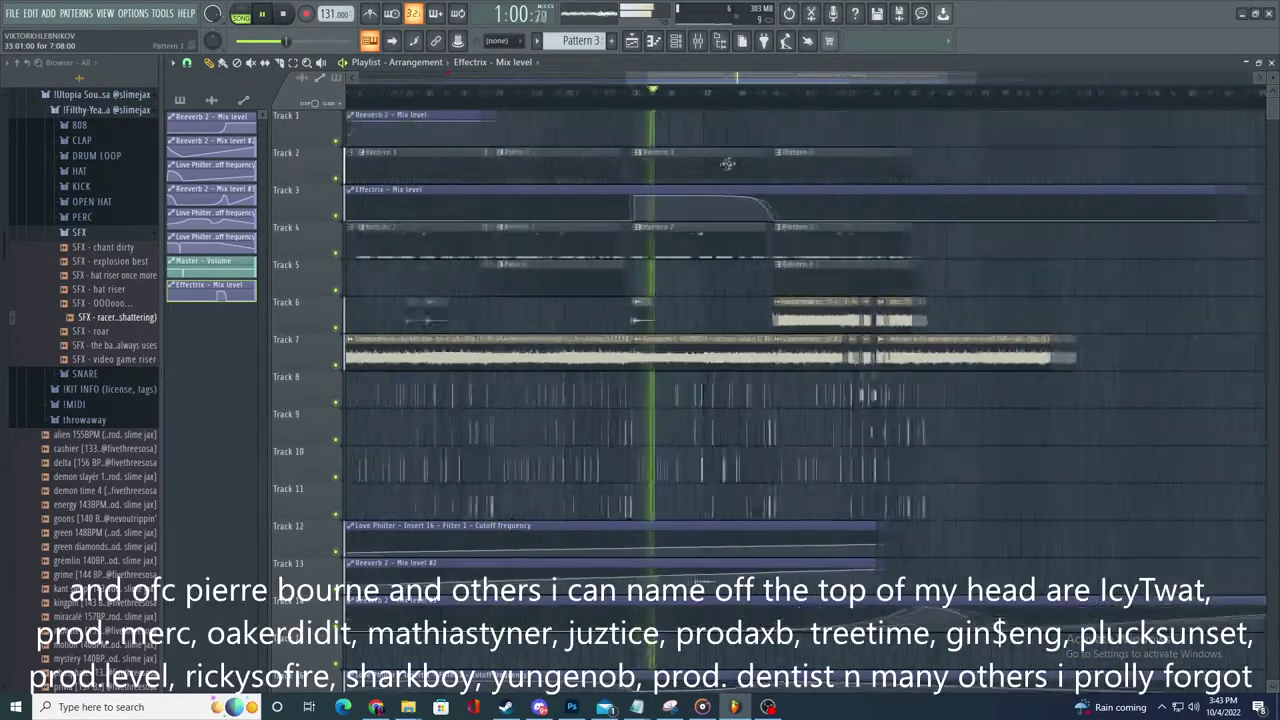
# - Make the Effectrix - Mix level automation on Track 3 fall back to its minimum at bar 37 instead
pyautogui.scroll(2, 800, 220)
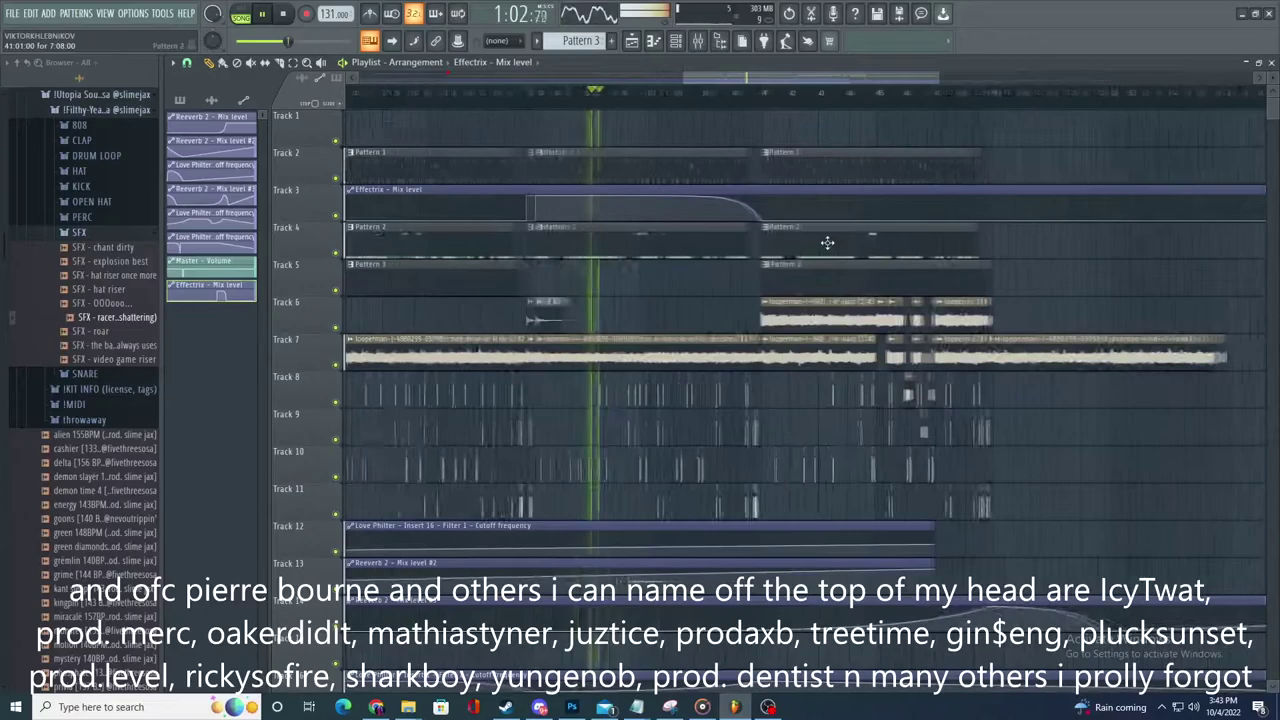
pyautogui.scroll(-1, 815, 238)
pyautogui.scroll(2, 767, 222)
pyautogui.rightClick(622, 215)
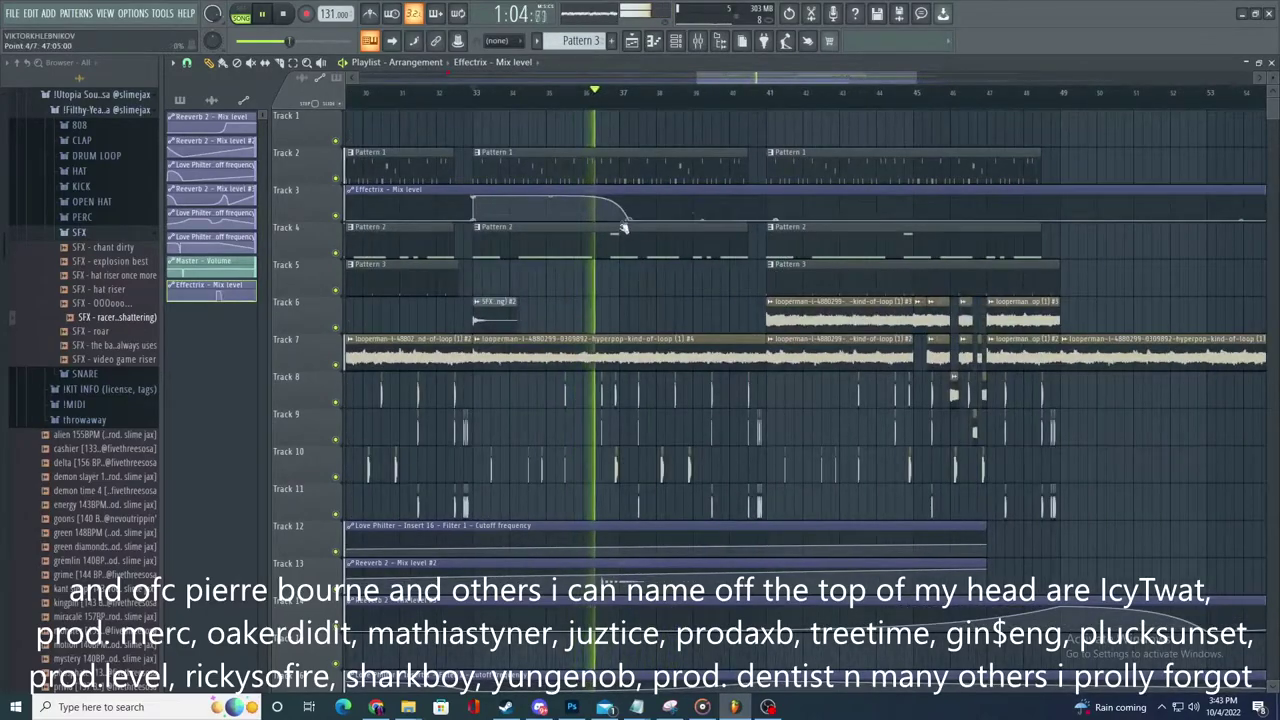
# - Add a second Effectrix - Mix level rise that peaks at bar 41 and curves back down by bar 45
pyautogui.scroll(-2, 610, 240)
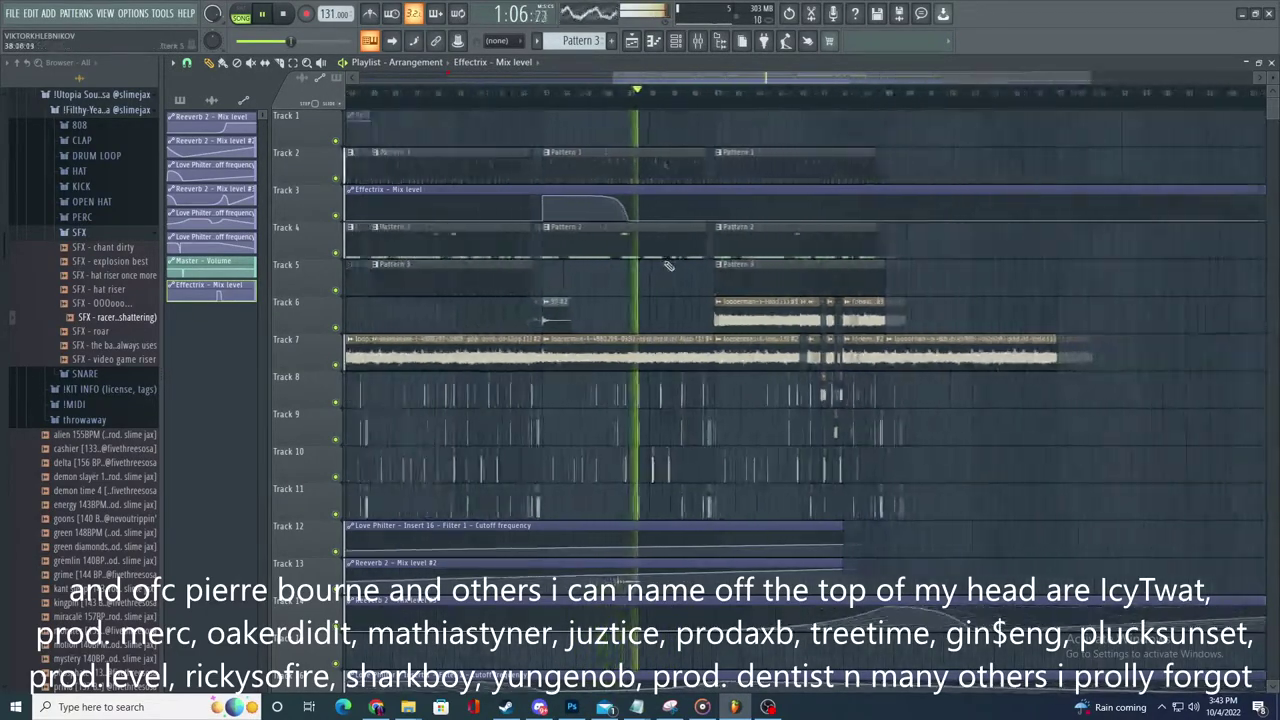
pyautogui.scroll(2, 690, 230)
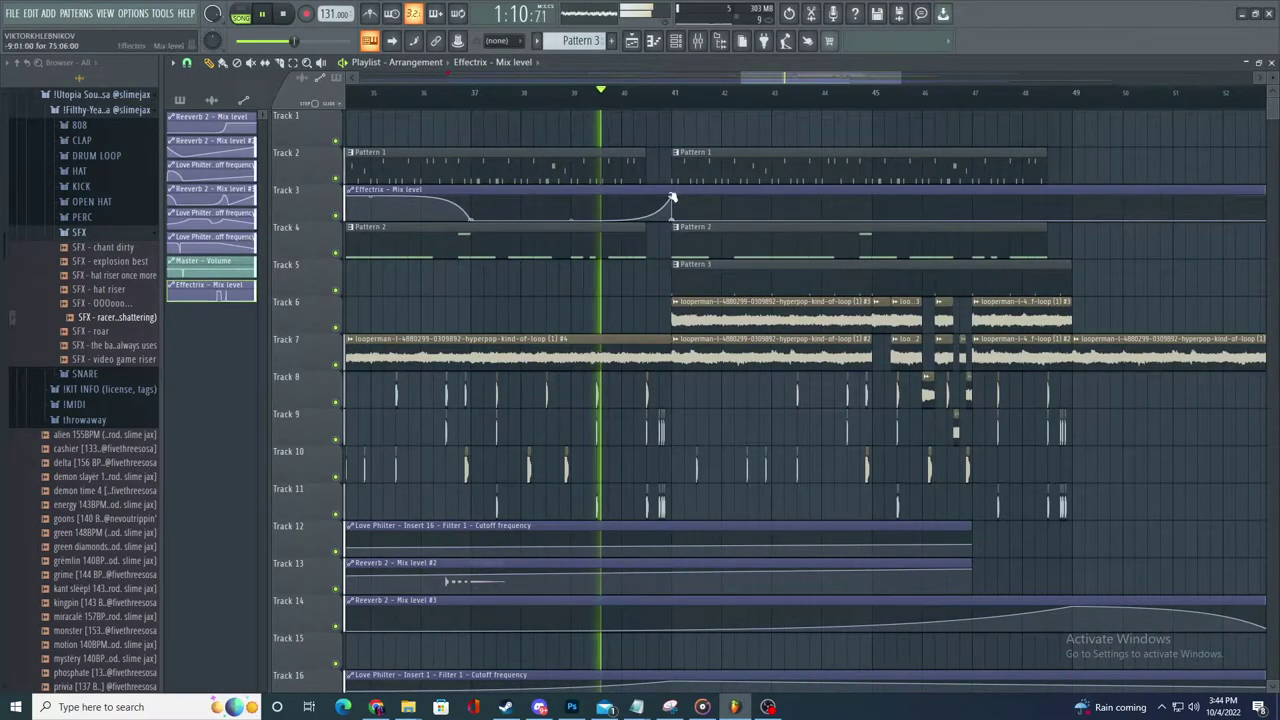
pyautogui.scroll(2, 900, 250)
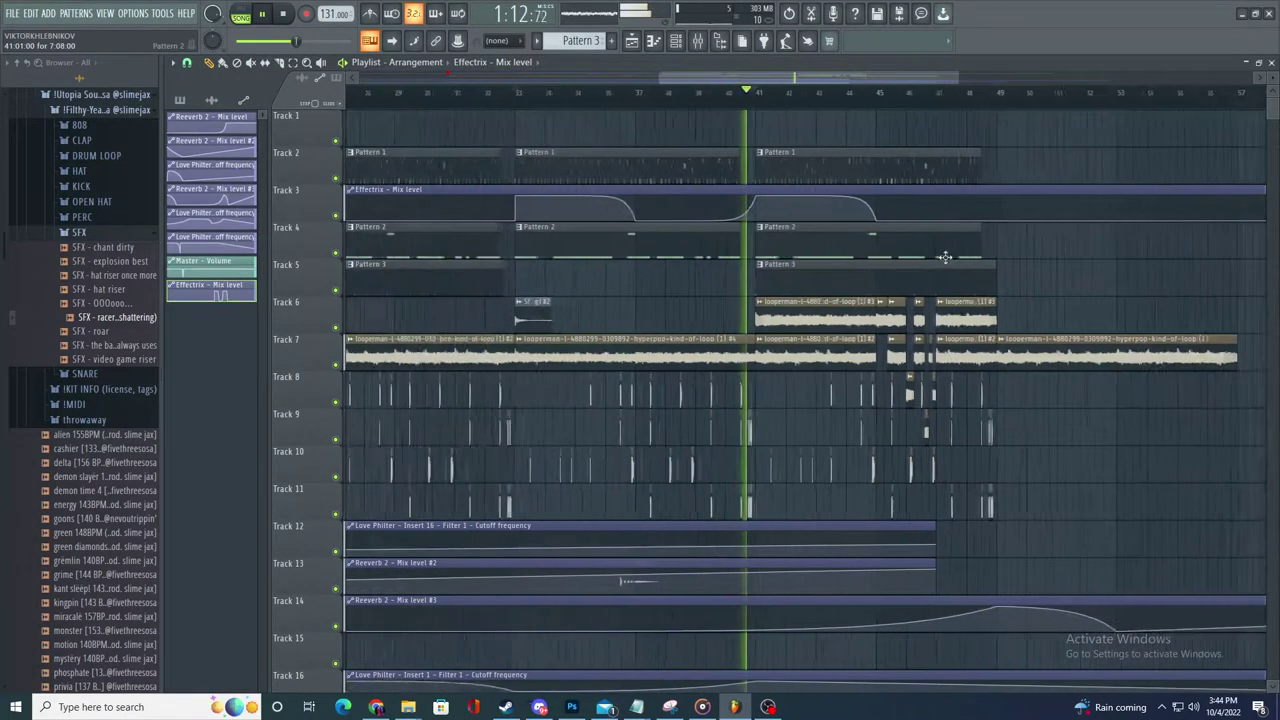
# - Review the arrangement through its ending and restart playback from about bar 41
pyautogui.scroll(-3, 940, 258)
pyautogui.scroll(3, 946, 277)
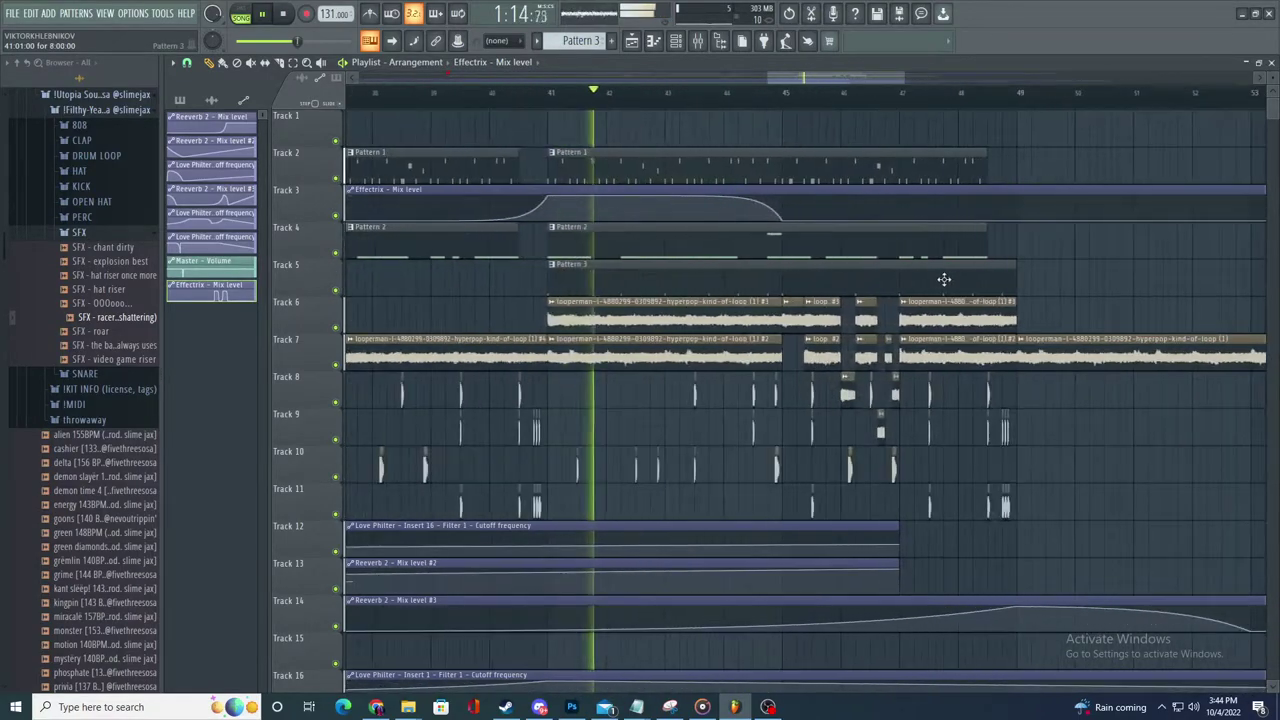
pyautogui.scroll(-3, 944, 279)
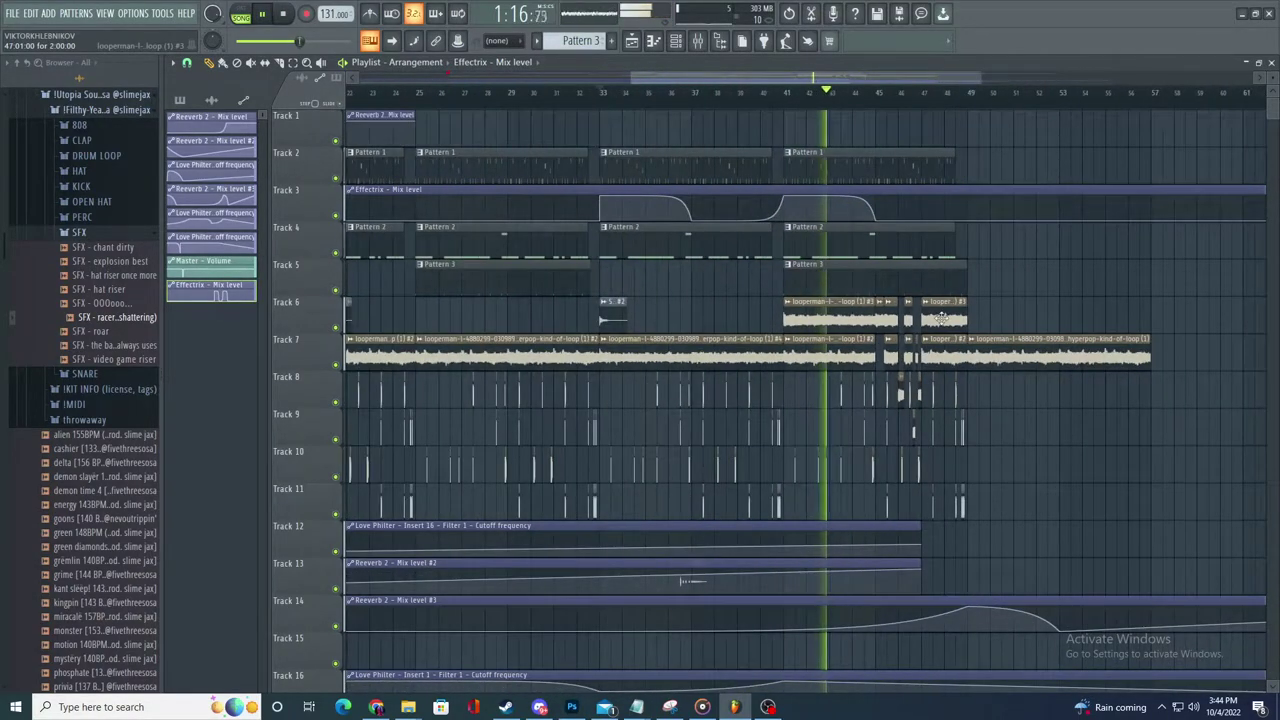
pyautogui.scroll(-3, 941, 316)
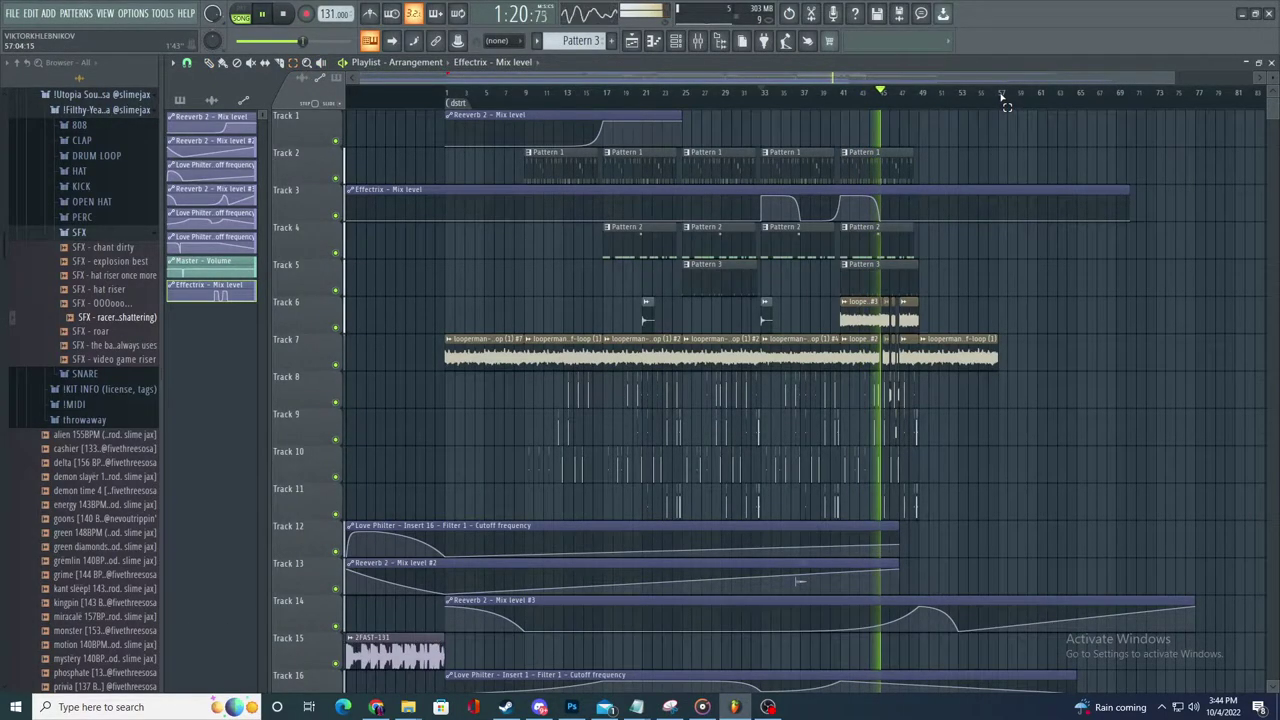
pyautogui.scroll(-1, 1066, 300)
pyautogui.scroll(4, 1058, 330)
pyautogui.scroll(-4, 1008, 464)
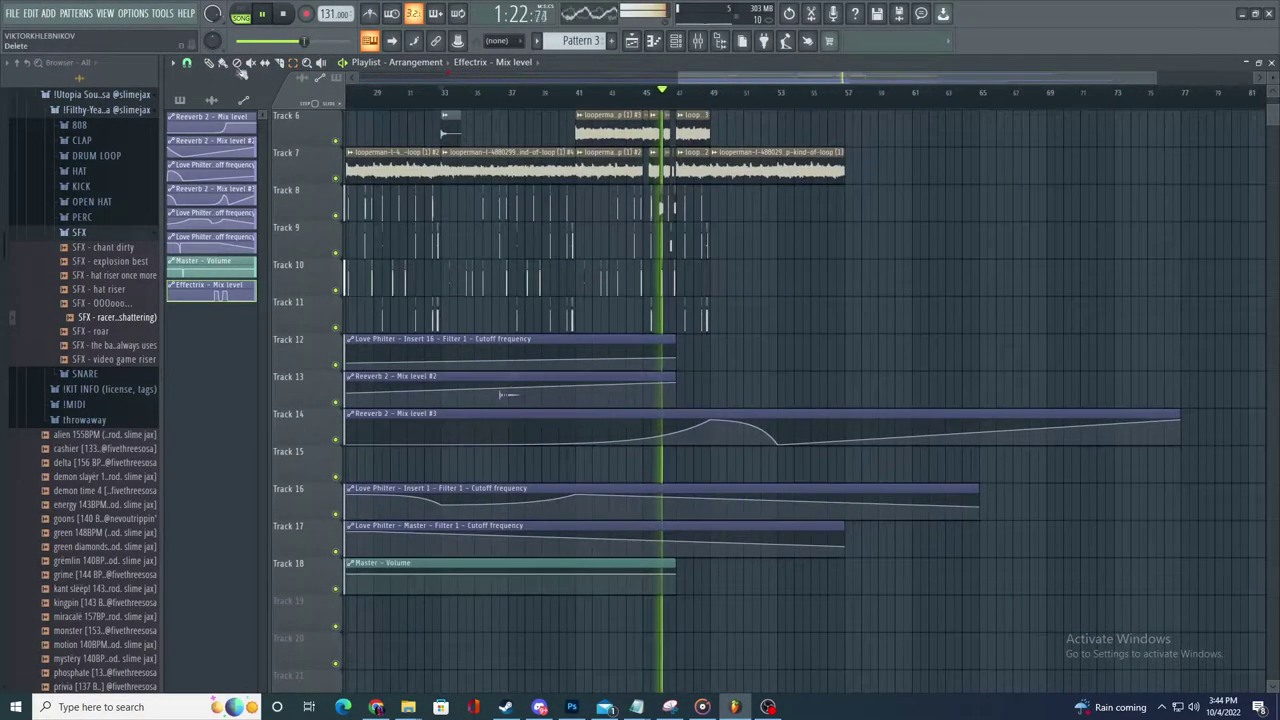
pyautogui.scroll(3, 560, 150)
pyautogui.click(609, 92)
pyautogui.scroll(1, 640, 200)
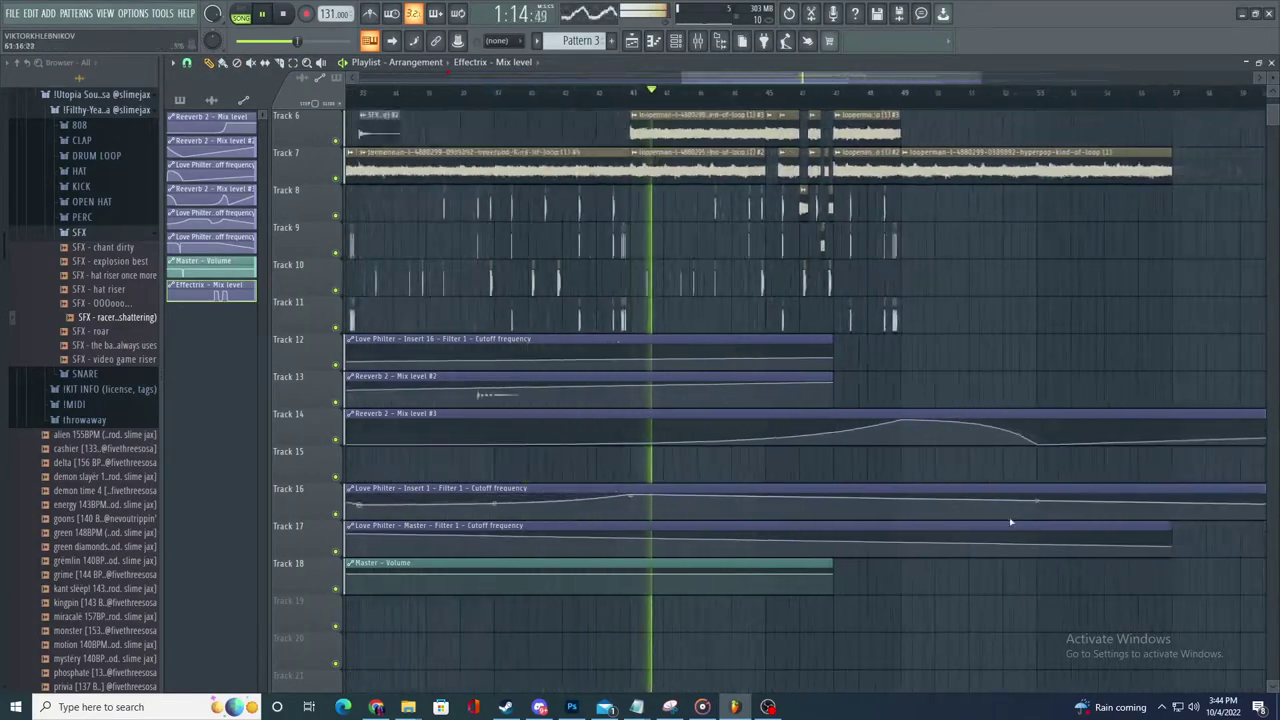
# - Shape the Love Philter - Master cutoff automation on Track 17 to curve down at bar 49, hold level, and dip at bar 57
pyautogui.scroll(-3, 1000, 525)
pyautogui.press('space')
pyautogui.moveTo(824, 538); pyautogui.dragTo(911, 311)
pyautogui.press('space')
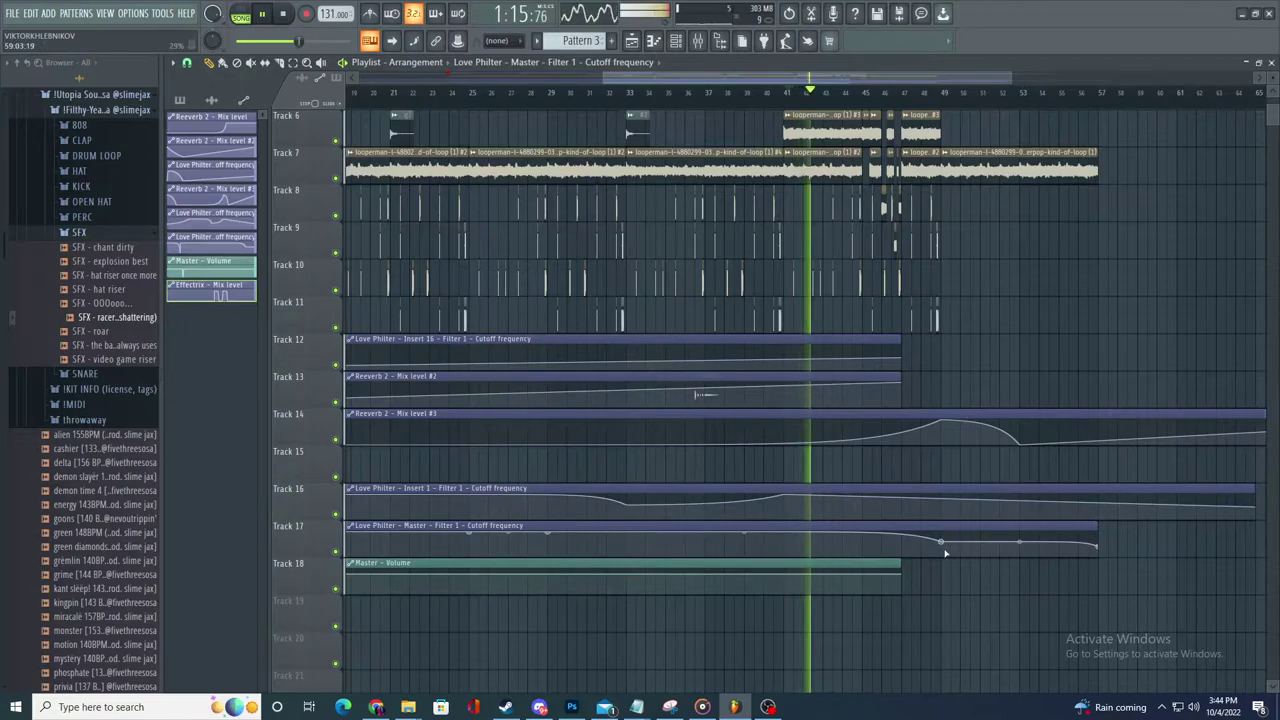
pyautogui.scroll(5, 866, 357)
pyautogui.press('space')
pyautogui.press('space')
pyautogui.hscroll(-1, 860, 380)
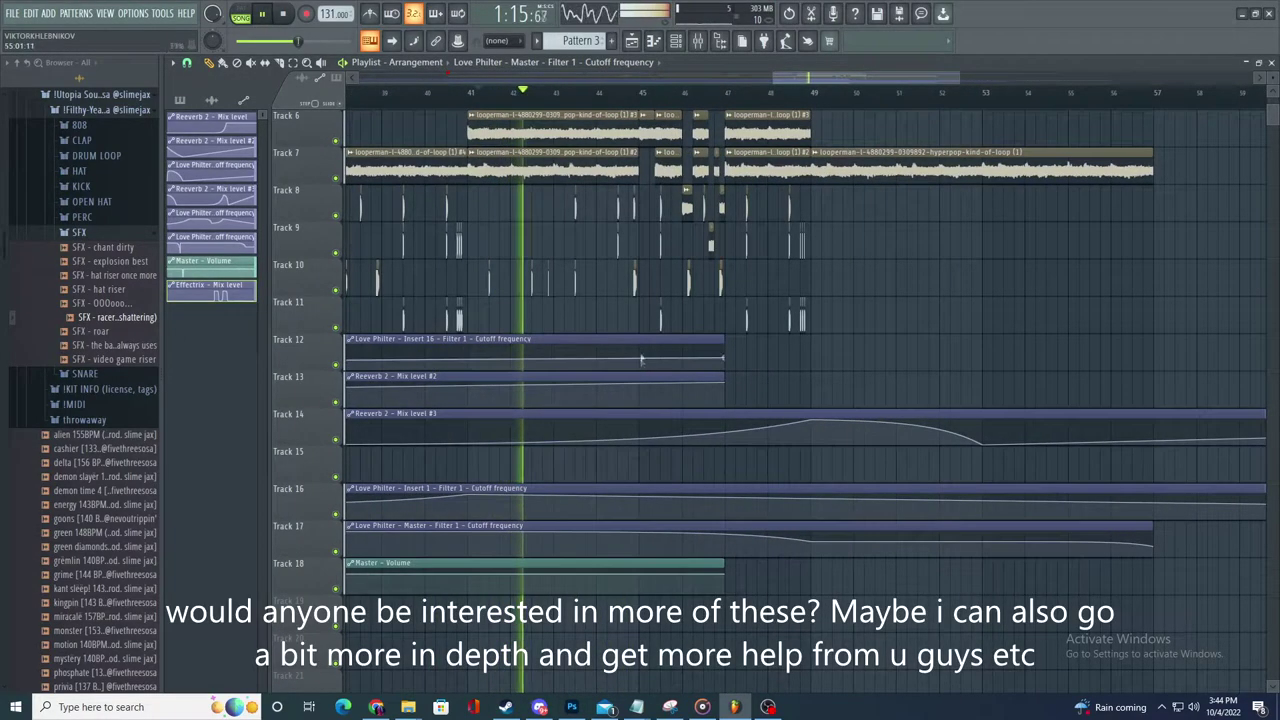
# - Make the Track 16 Insert 1 cutoff automation fall at bars 49 and 57, and jump both Track 16 and 17 cutoffs back up at bar 57
pyautogui.moveTo(812, 498); pyautogui.dragTo(813, 509)
pyautogui.scroll(3, 911, 497)
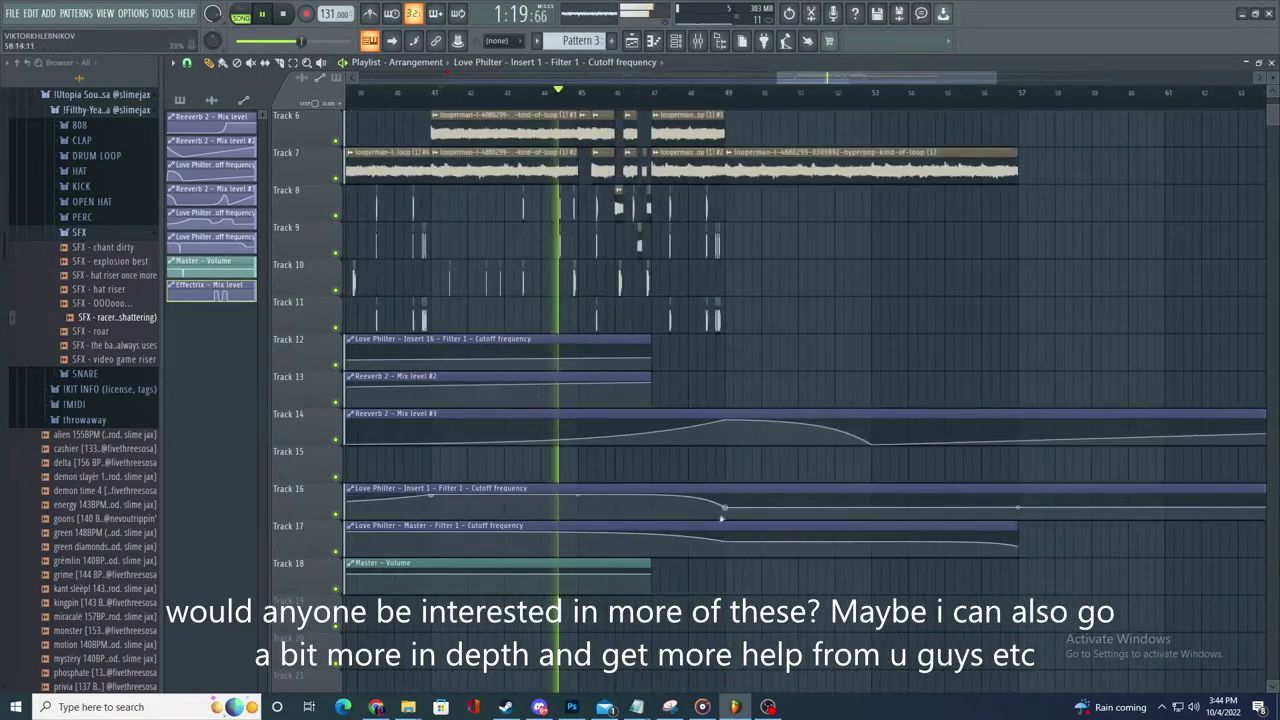
pyautogui.moveTo(728, 511); pyautogui.dragTo(1021, 522)
pyautogui.rightClick(1036, 533)
pyautogui.scroll(-3, 937, 510)
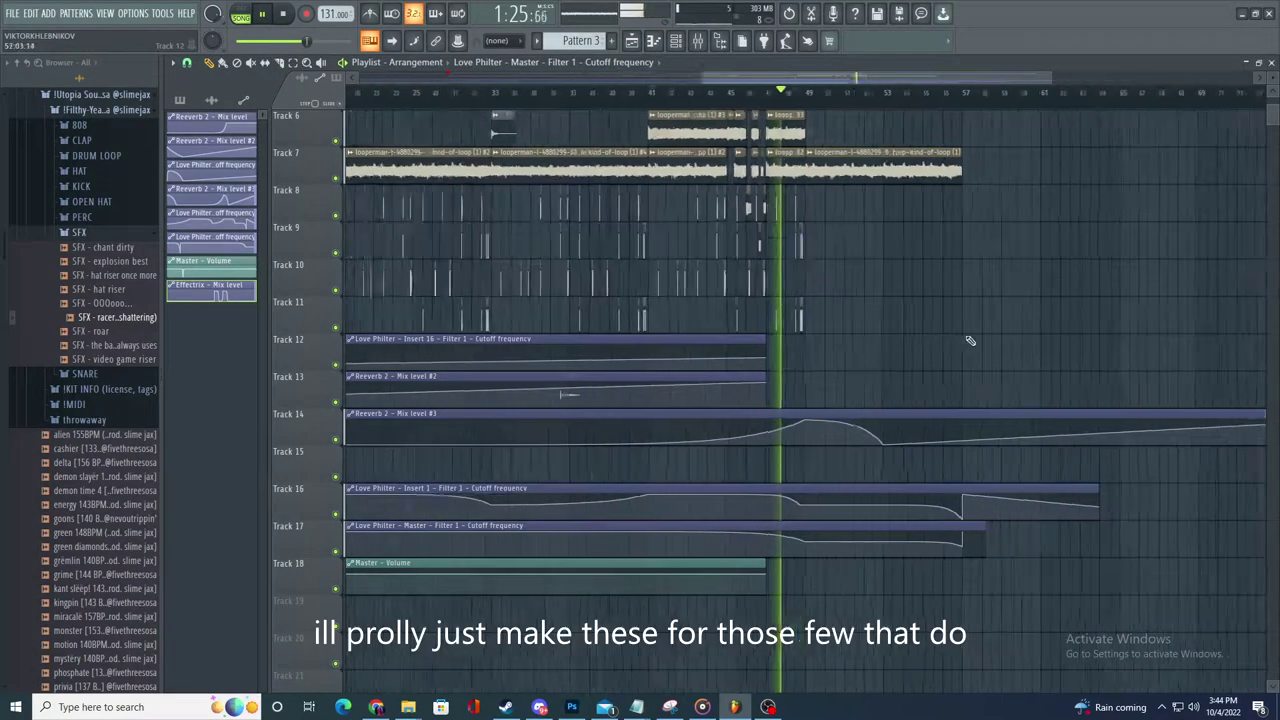
# - Make the last looperman loop clip on Track 7, starting at bar 49, unique
pyautogui.scroll(-1, 810, 378)
pyautogui.scroll(3, 810, 376)
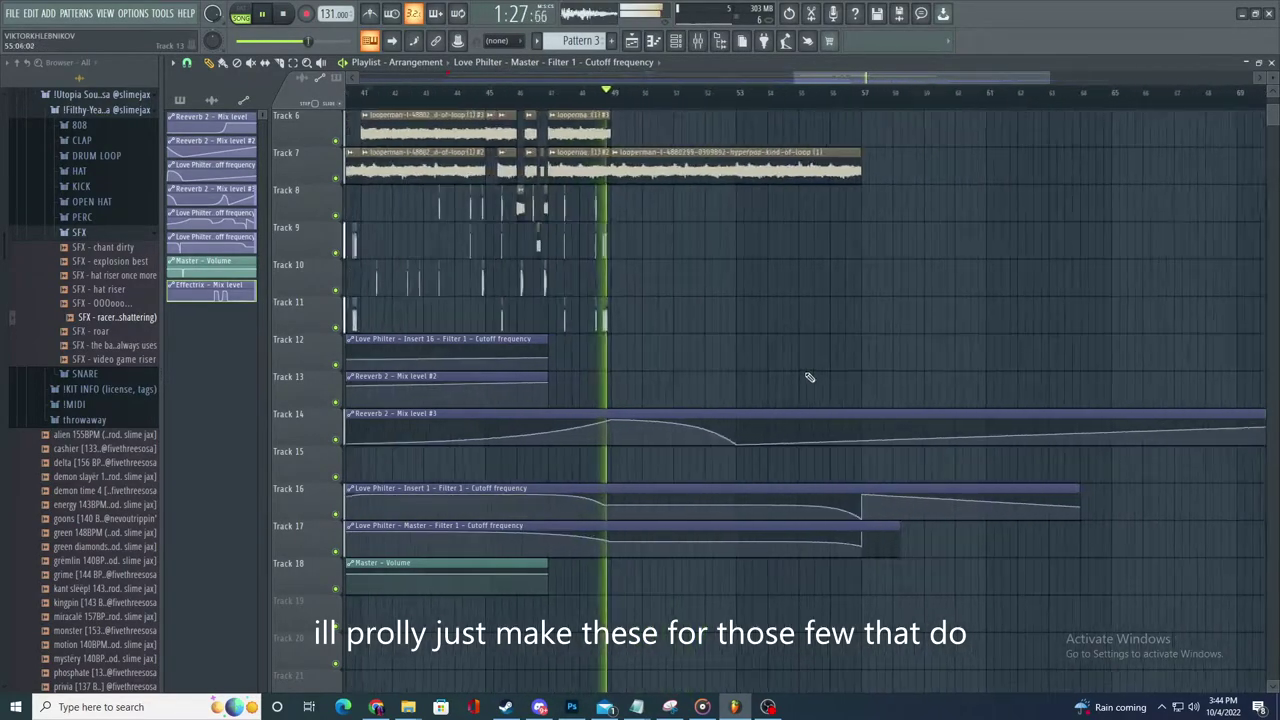
pyautogui.scroll(-2, 818, 372)
pyautogui.scroll(2, 820, 371)
pyautogui.scroll(-3, 818, 370)
pyautogui.scroll(1, 809, 277)
pyautogui.scroll(6, 809, 278)
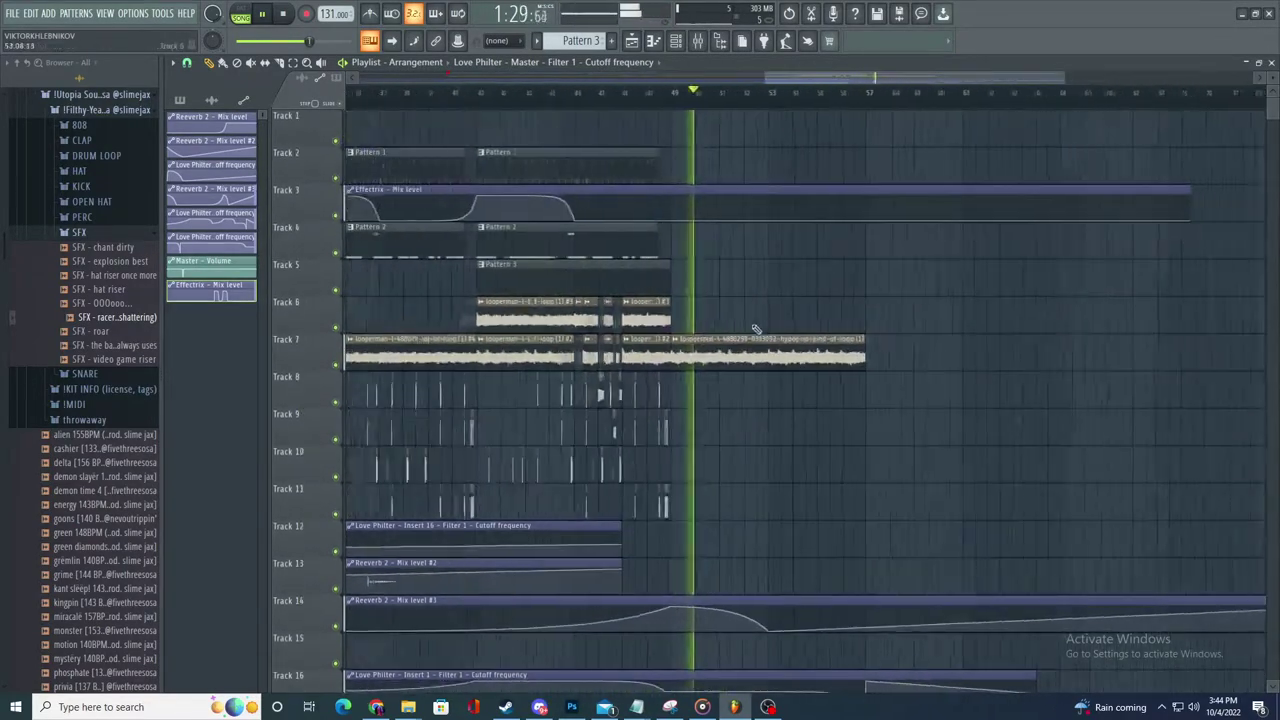
pyautogui.click(665, 339)
pyautogui.click(733, 438)
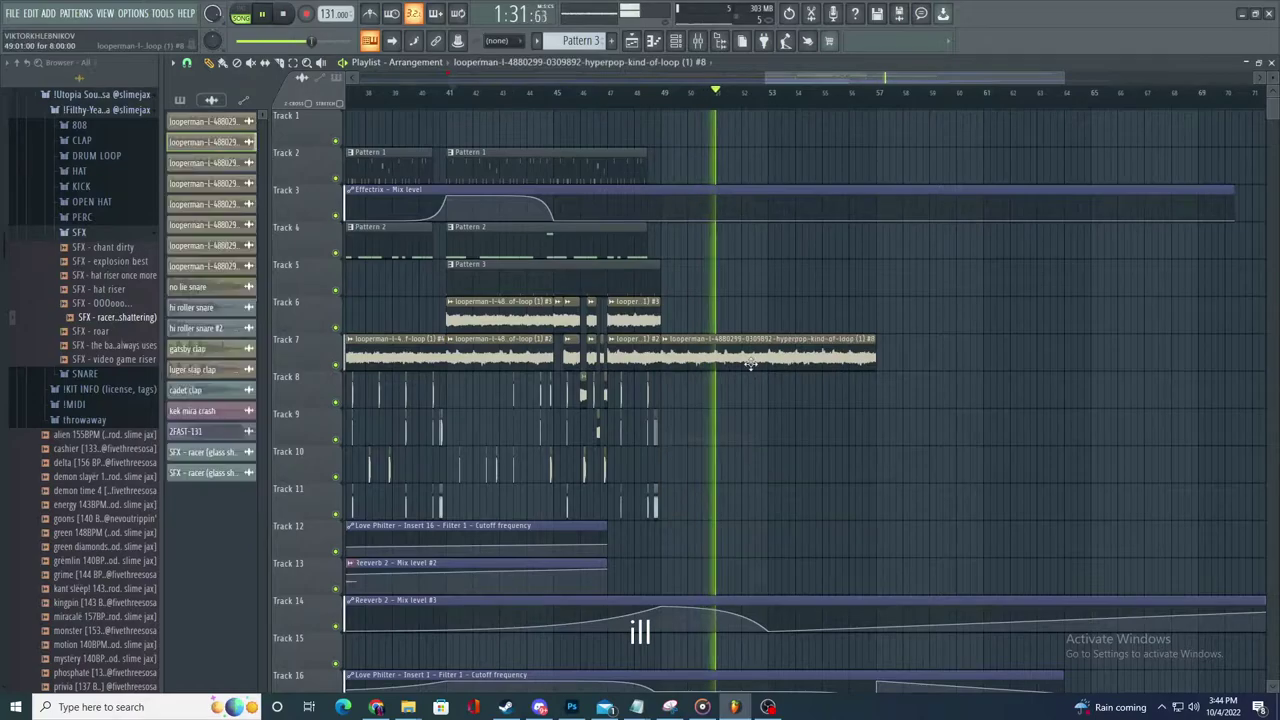
# - Restart playback from bar 49 and listen to the ending loop
pyautogui.click(662, 93)
pyautogui.scroll(-1, 736, 595)
pyautogui.scroll(1, 800, 566)
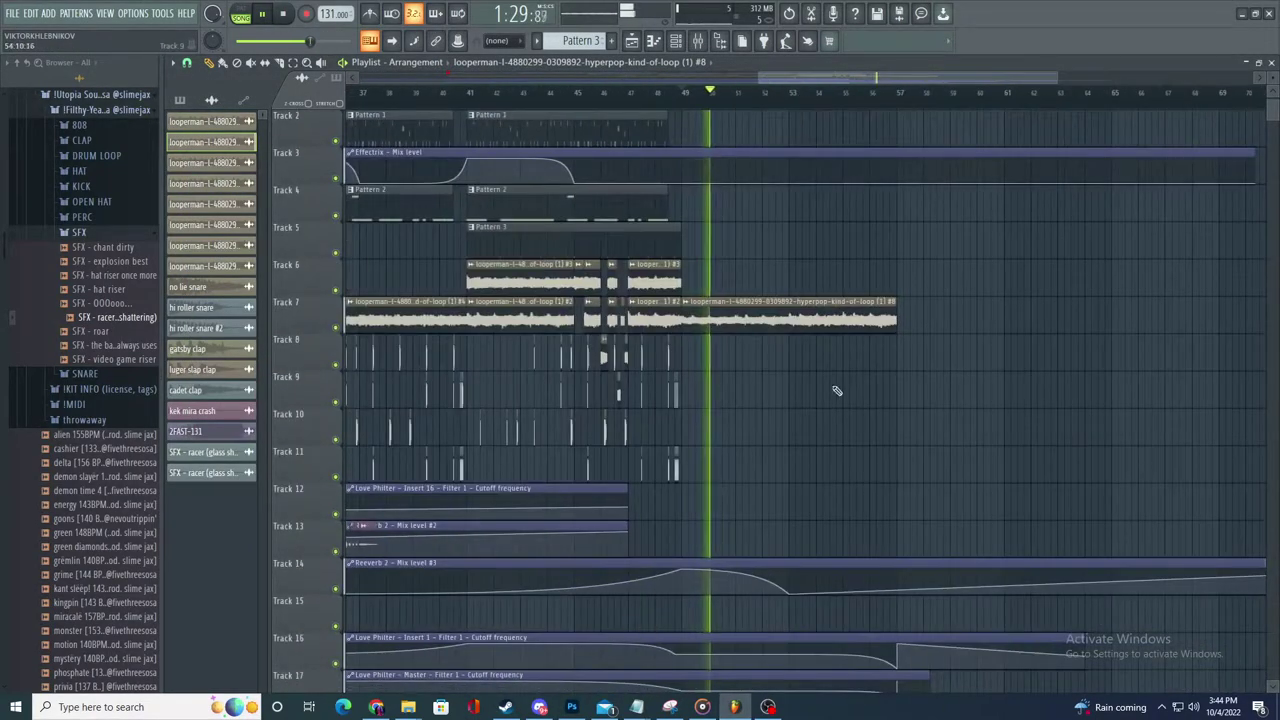
# - Route the ending looperman loop #8 clip on Track 7 to mixer Insert 3
pyautogui.scroll(-2, 892, 332)
pyautogui.scroll(2, 892, 334)
pyautogui.doubleClick(750, 342)
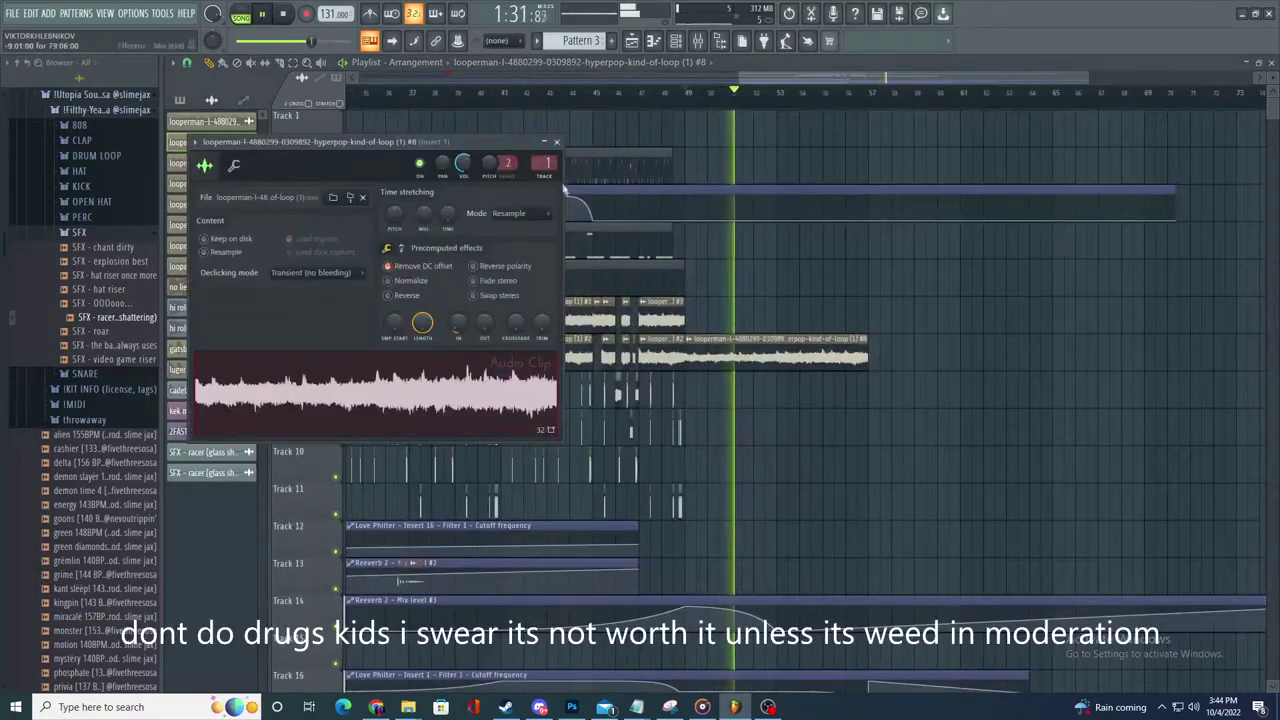
pyautogui.doubleClick(543, 164)
pyautogui.moveTo(543, 164); pyautogui.dragTo(543, 154)
pyautogui.press('space')
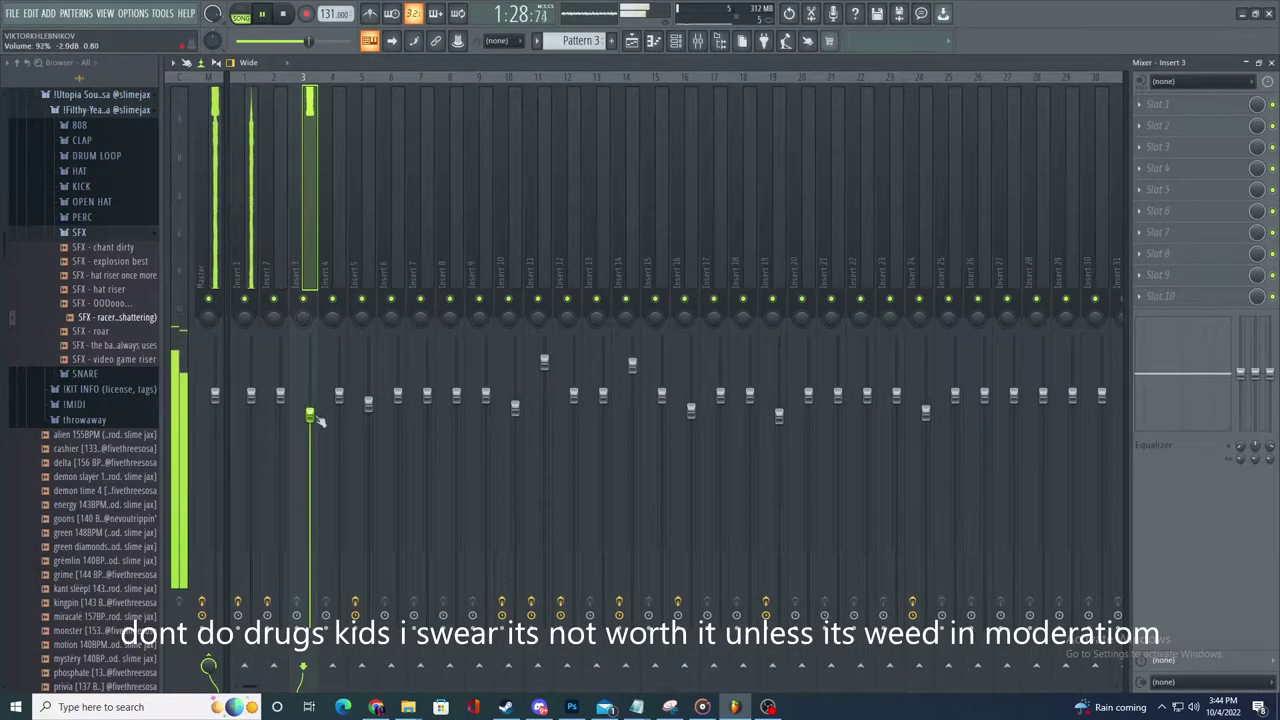
# - Add Fruity Parametric EQ 2 to Insert 3 and shape its curve with lowered bass and a dip through the mids
pyautogui.click(1181, 113)
pyautogui.click(951, 449)
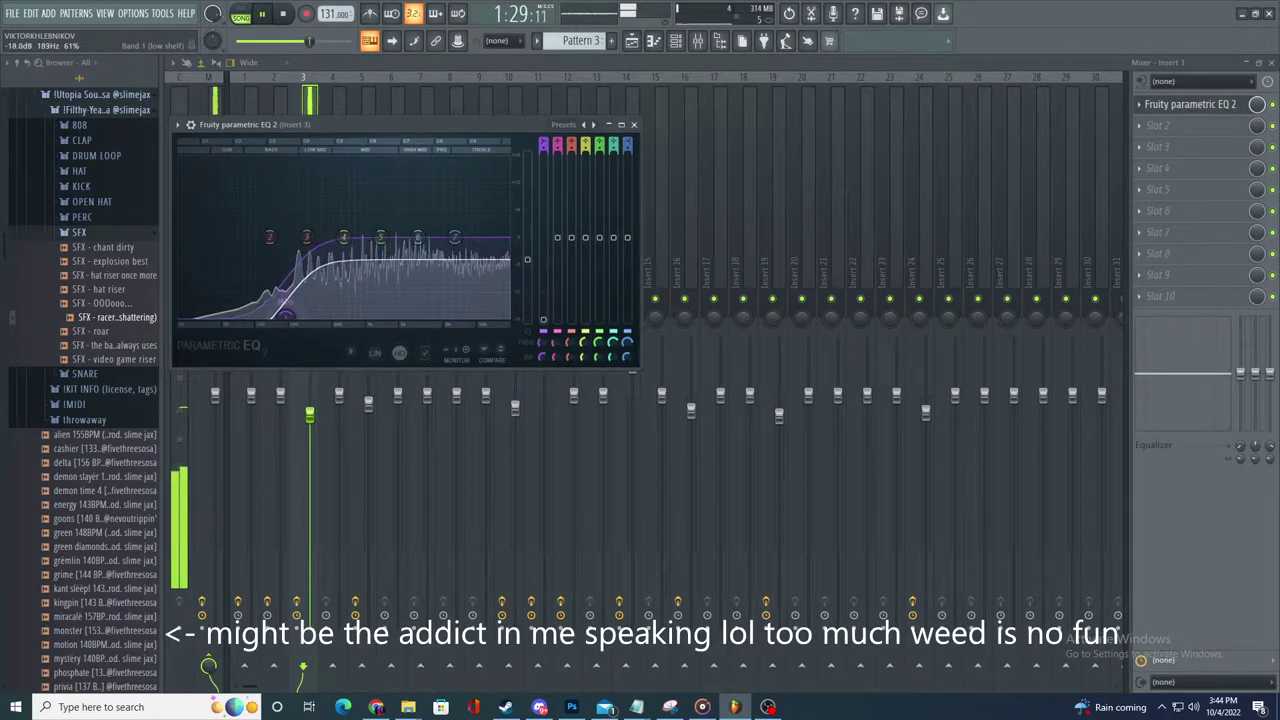
pyautogui.press('space')
pyautogui.moveTo(284, 307); pyautogui.dragTo(231, 255)
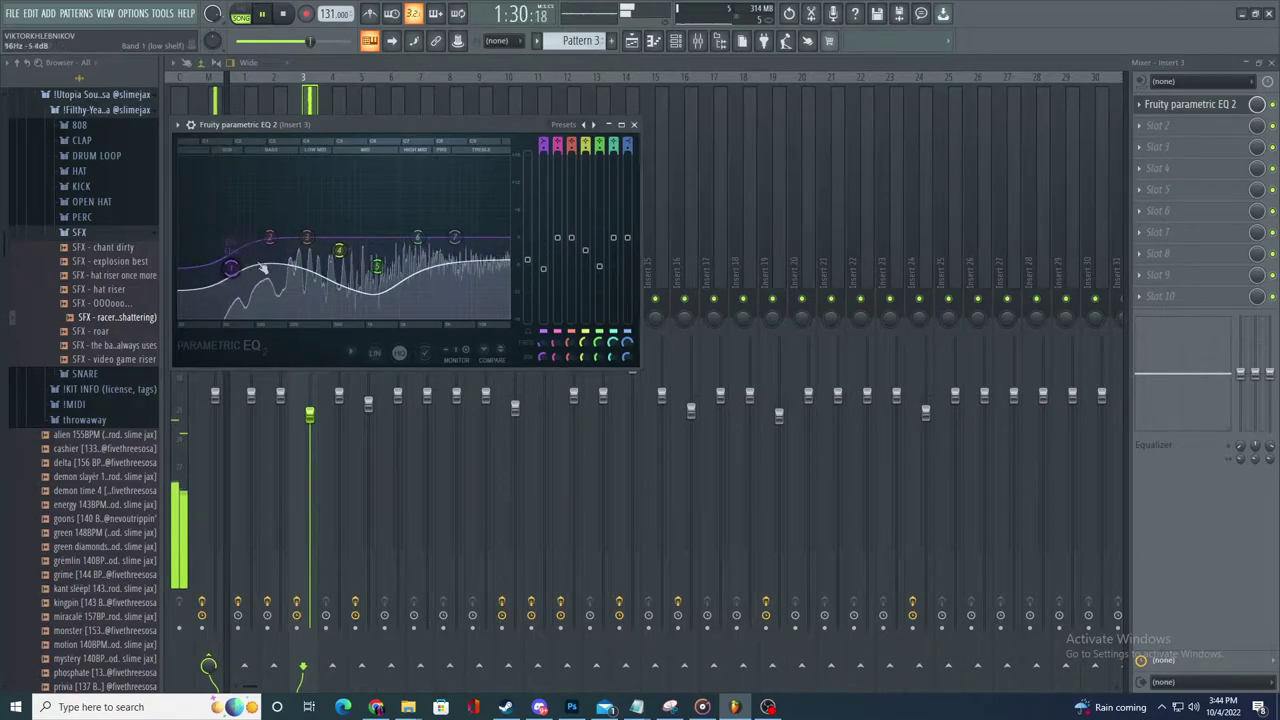
pyautogui.moveTo(480, 260); pyautogui.dragTo(485, 269)
# - Audition the equalized ending and lower the channel volume of the looperman loop #8 clip on Track 7
pyautogui.click(633, 43)
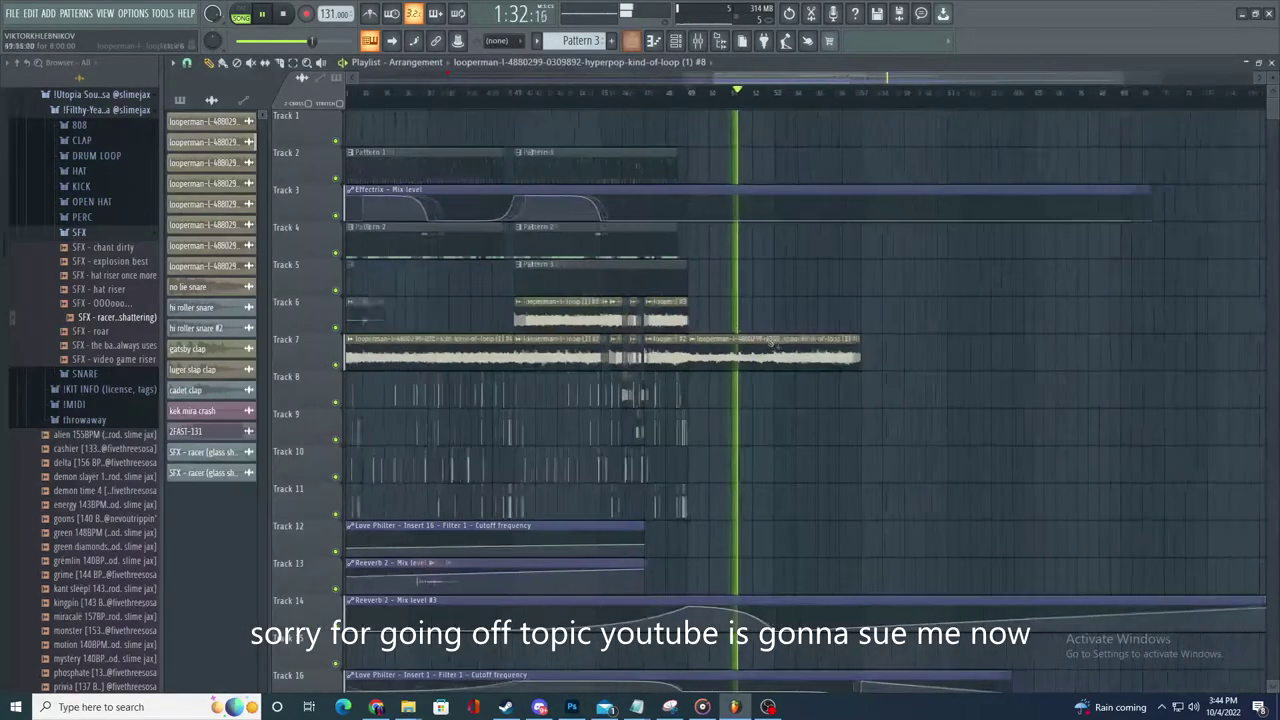
pyautogui.scroll(3, 771, 346)
pyautogui.hscroll(3, 640, 354)
pyautogui.doubleClick(625, 355)
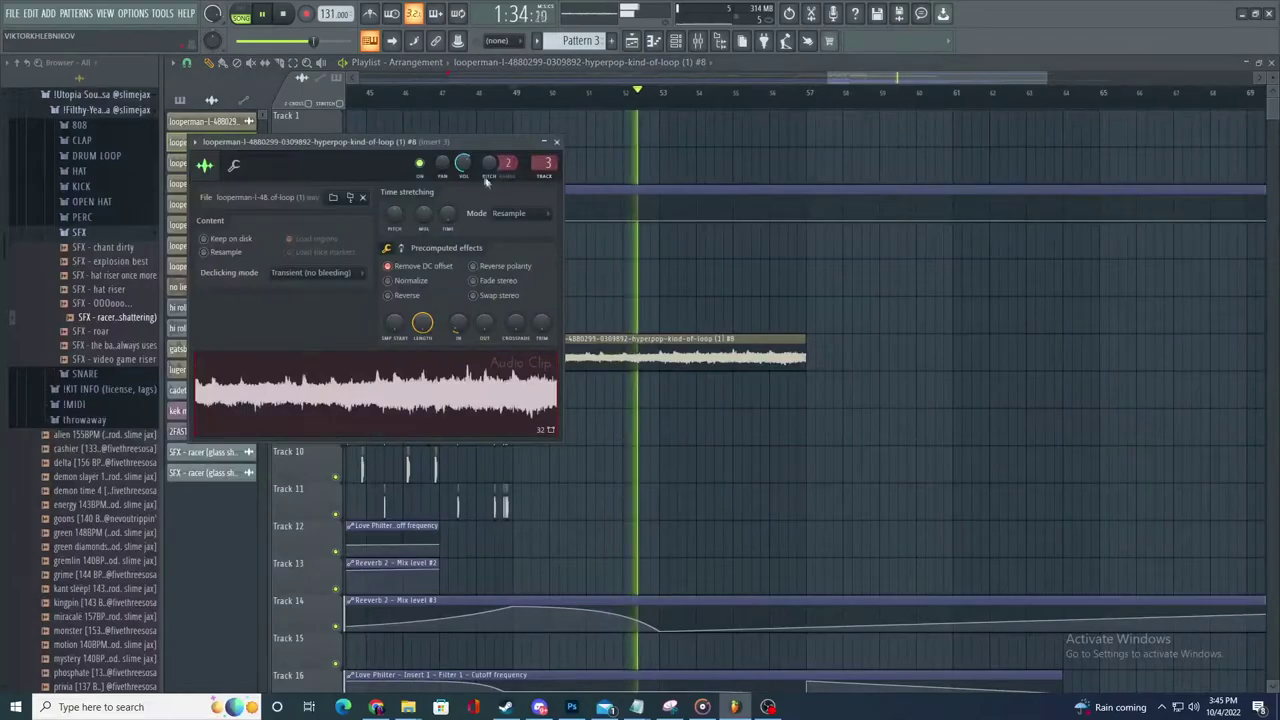
pyautogui.click(556, 142)
pyautogui.scroll(-5, 652, 340)
pyautogui.press('space')
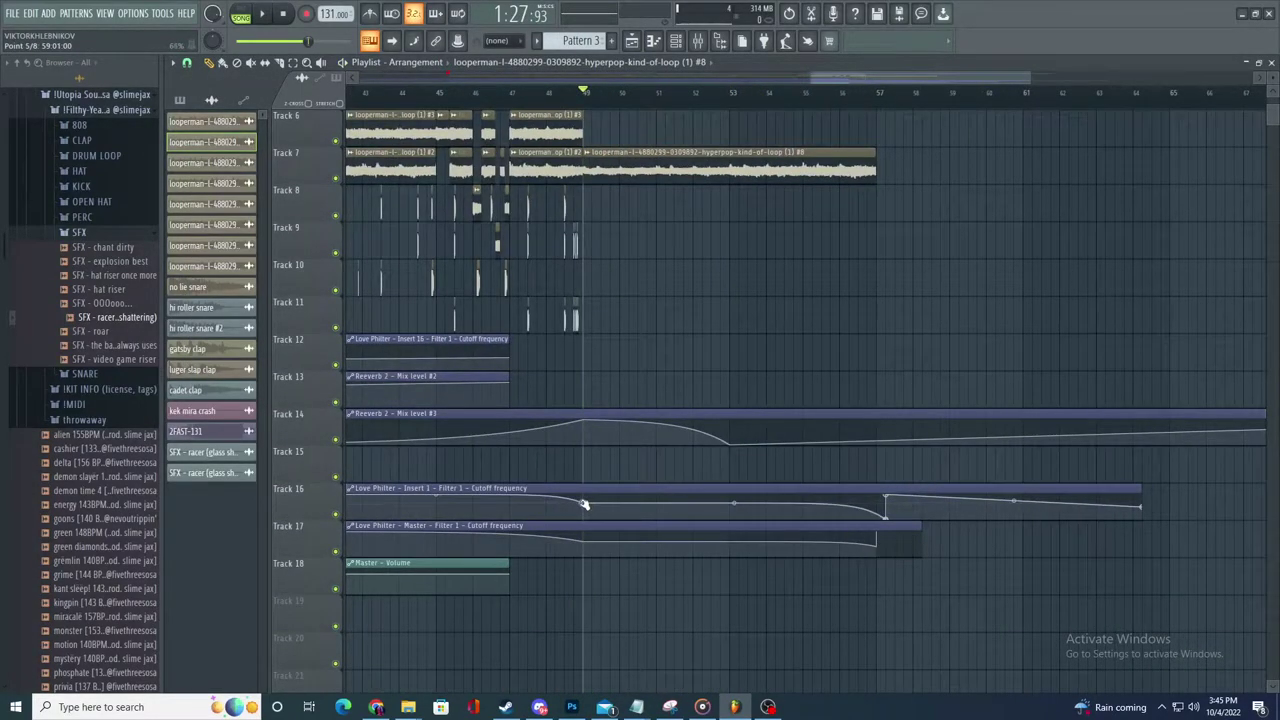
pyautogui.scroll(3, 626, 456)
pyautogui.doubleClick(658, 168)
pyautogui.moveTo(464, 163); pyautogui.dragTo(464, 176)
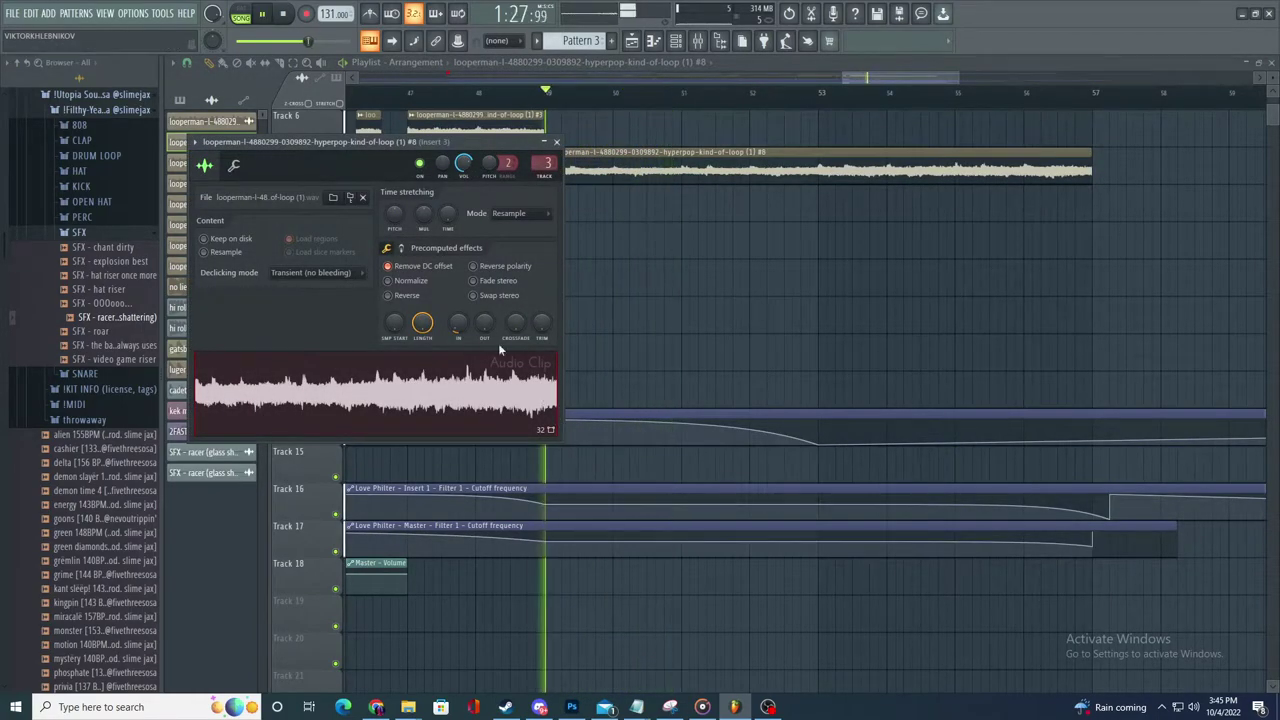
# - At bar 49, raise the Track 16 Insert 1 cutoff point slightly and lower the Track 17 Master cutoff point to 42%
pyautogui.click(544, 500)
pyautogui.click(547, 541)
pyautogui.press('space')
pyautogui.hscroll(1, 783, 409)
pyautogui.scroll(1, 785, 409)
pyautogui.press('space')
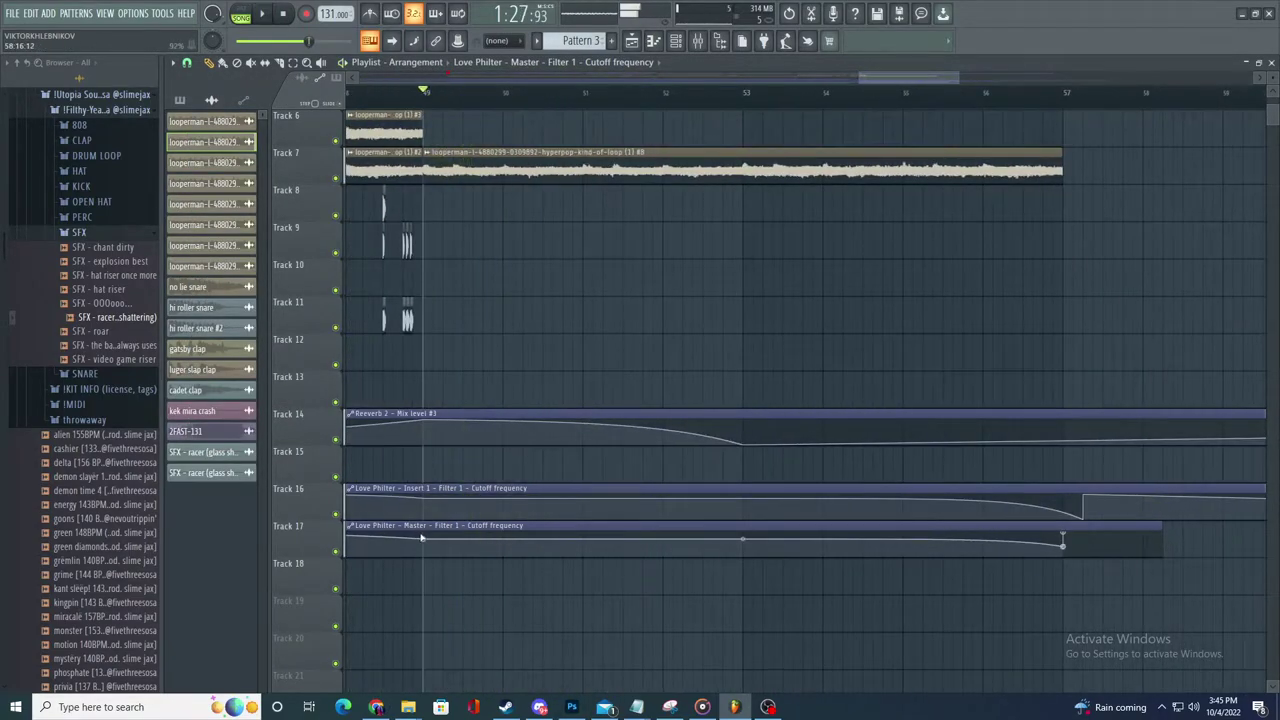
pyautogui.press('space')
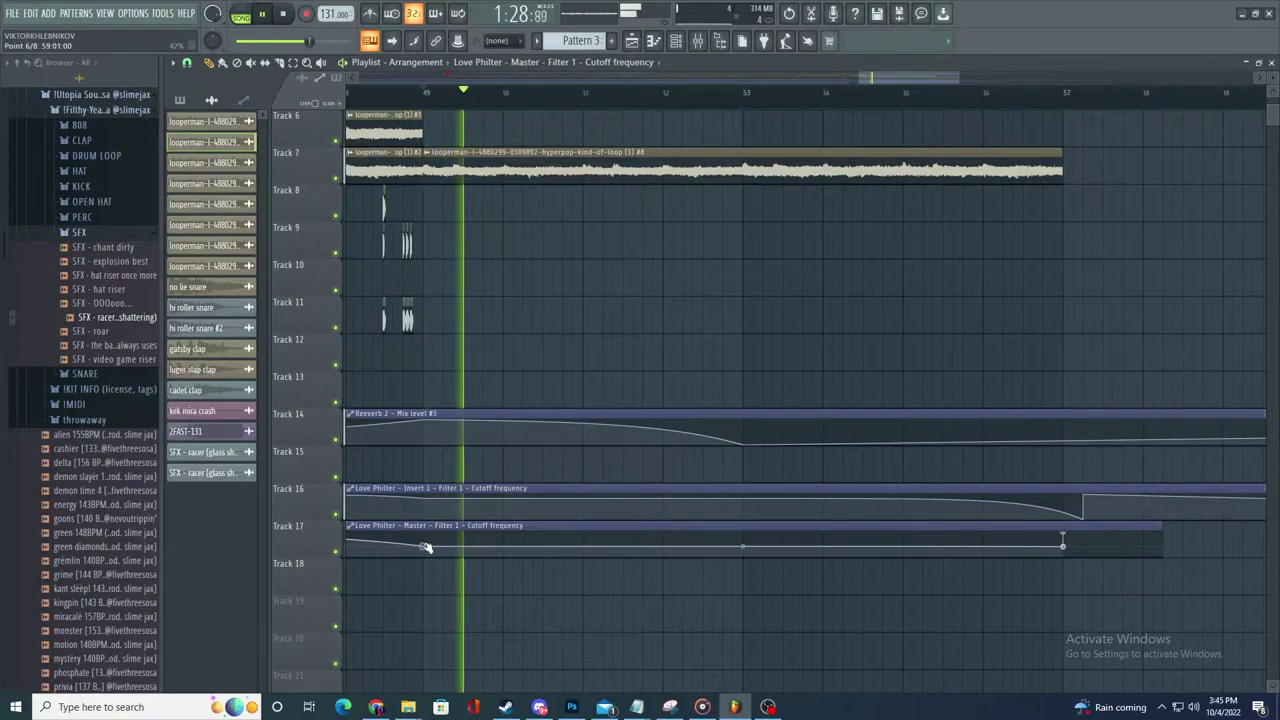
# - Pull the Track 17 Master cutoff automation down to a deep dip at bar 57
pyautogui.scroll(-2, 520, 469)
pyautogui.scroll(2, 640, 493)
pyautogui.scroll(-2, 694, 502)
pyautogui.scroll(2, 742, 530)
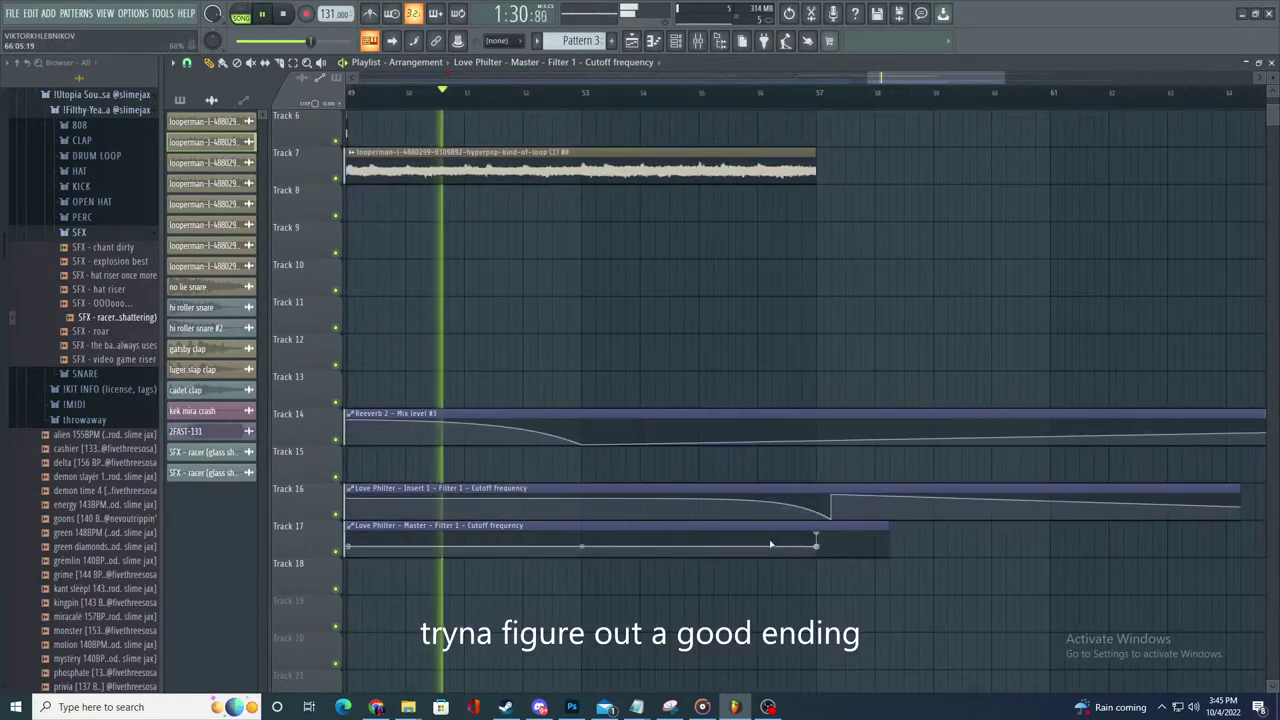
pyautogui.scroll(-2, 777, 544)
pyautogui.moveTo(797, 545); pyautogui.dragTo(802, 565)
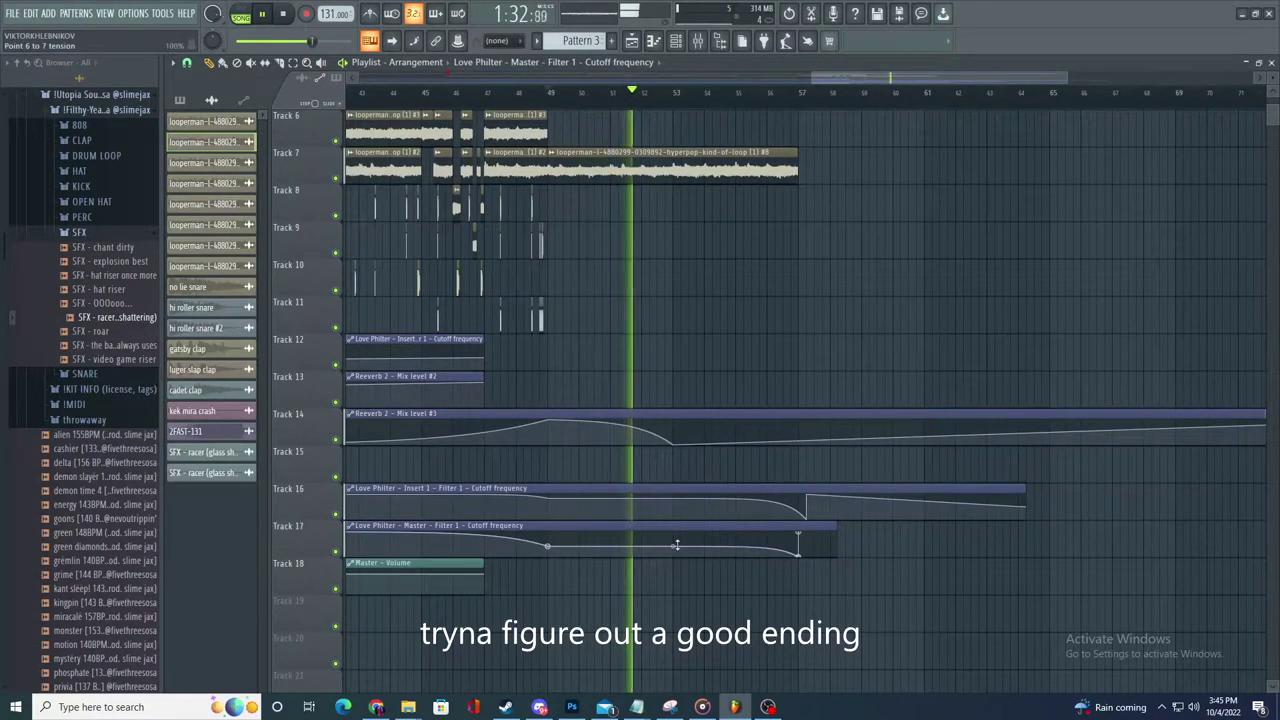
# - Place a Pattern 1 clip on Track 2 from bar 53 to bar 57 and audition the ending
pyautogui.scroll(3, 587, 527)
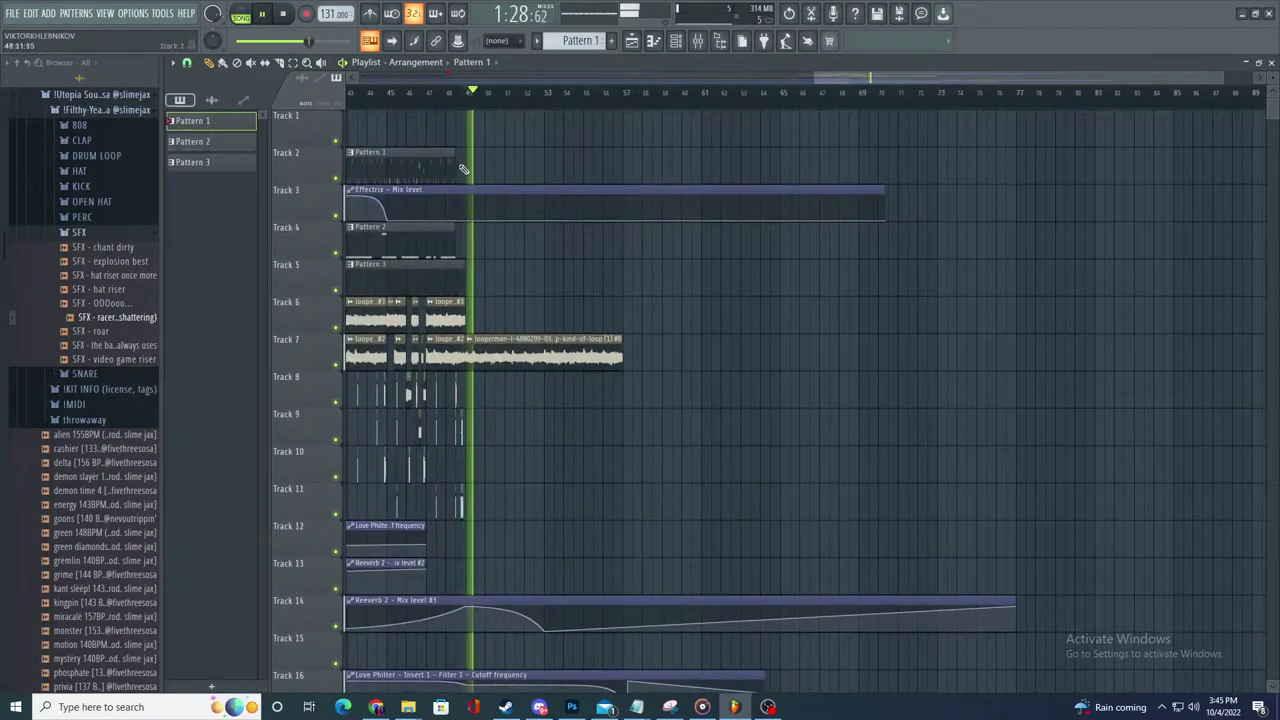
pyautogui.scroll(3, 470, 175)
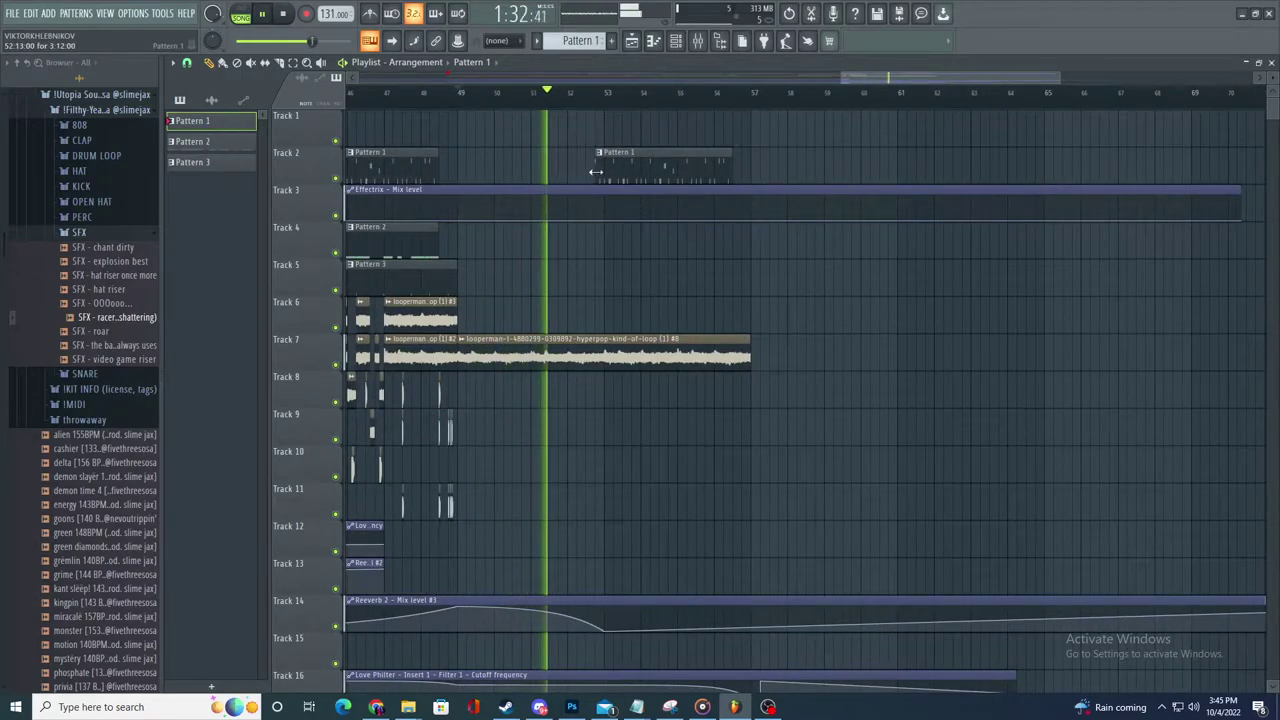
pyautogui.scroll(3, 640, 166)
pyautogui.moveTo(691, 168); pyautogui.dragTo(718, 128)
pyautogui.scroll(-1, 703, 162)
pyautogui.scroll(-3, 705, 165)
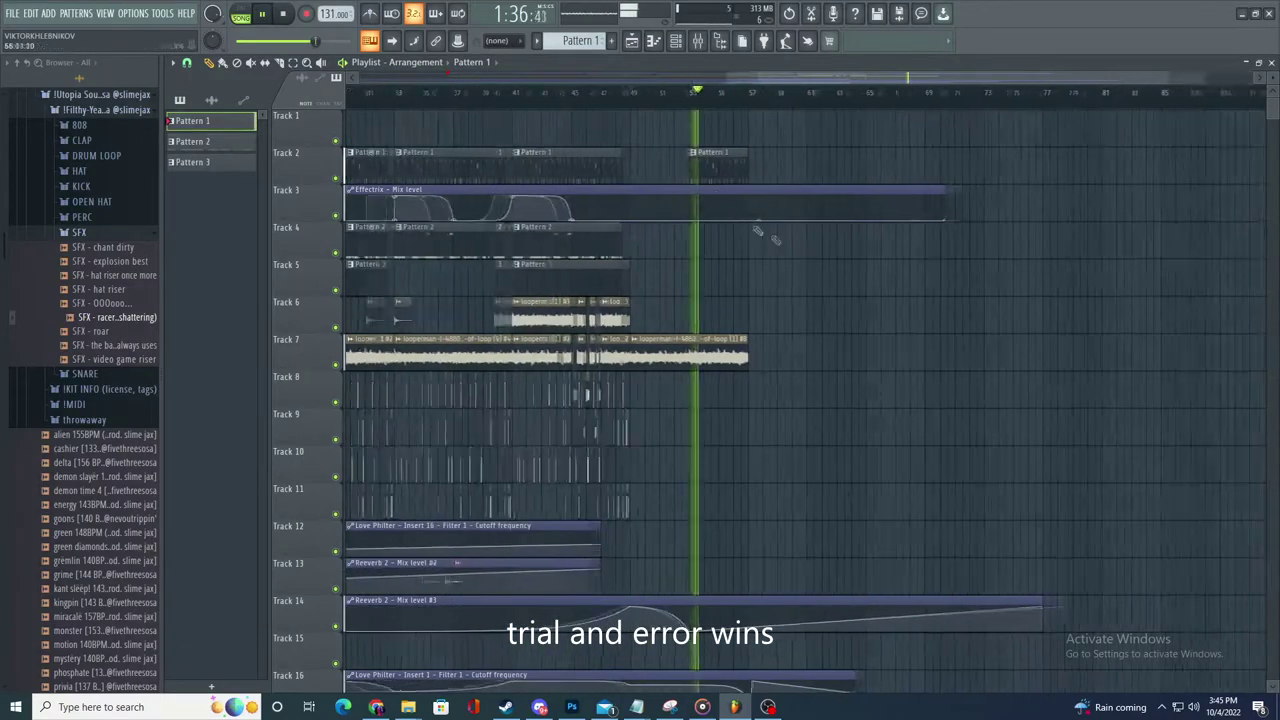
pyautogui.scroll(3, 790, 248)
pyautogui.scroll(-8, 809, 269)
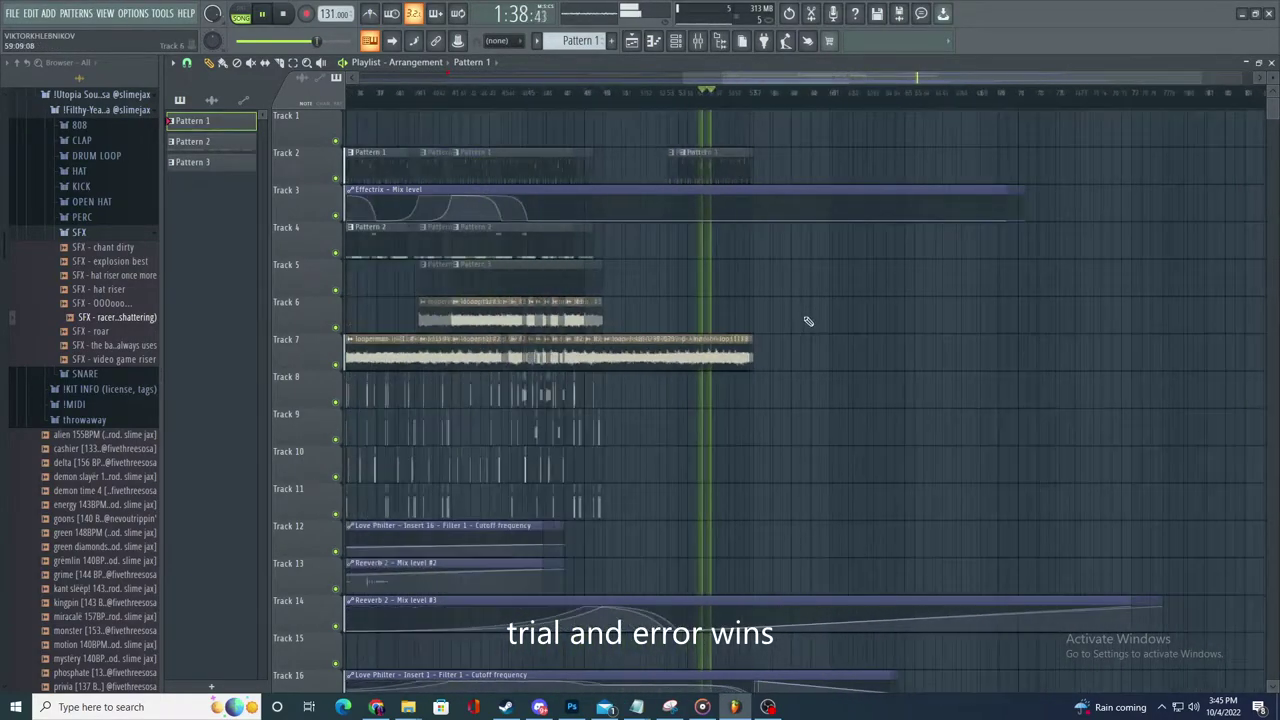
pyautogui.scroll(3, 942, 200)
# - Select the whole arrangement up to bar 57 and export it as a wave file named 2FAST-131-v2 in the UNTAGGED folder
pyautogui.moveTo(948, 93); pyautogui.dragTo(338, 78)
pyautogui.press('space')
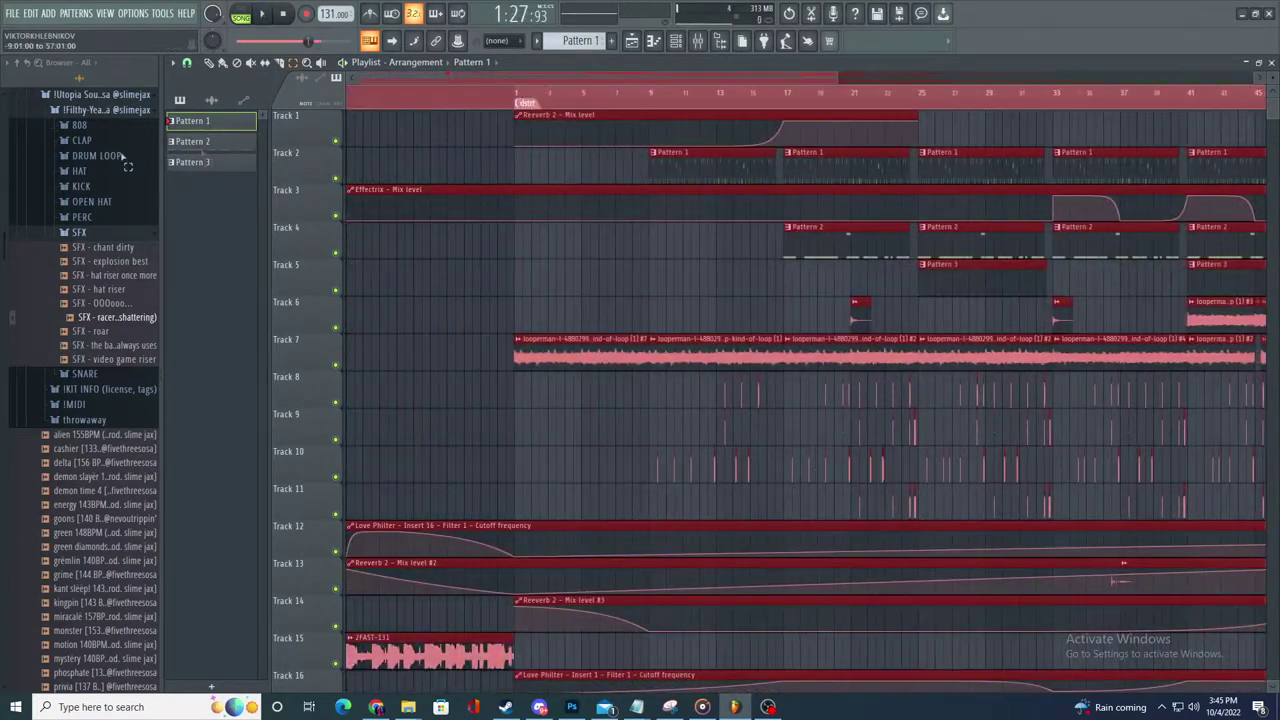
pyautogui.click(12, 13)
pyautogui.moveTo(40, 133)
pyautogui.click(250, 141)
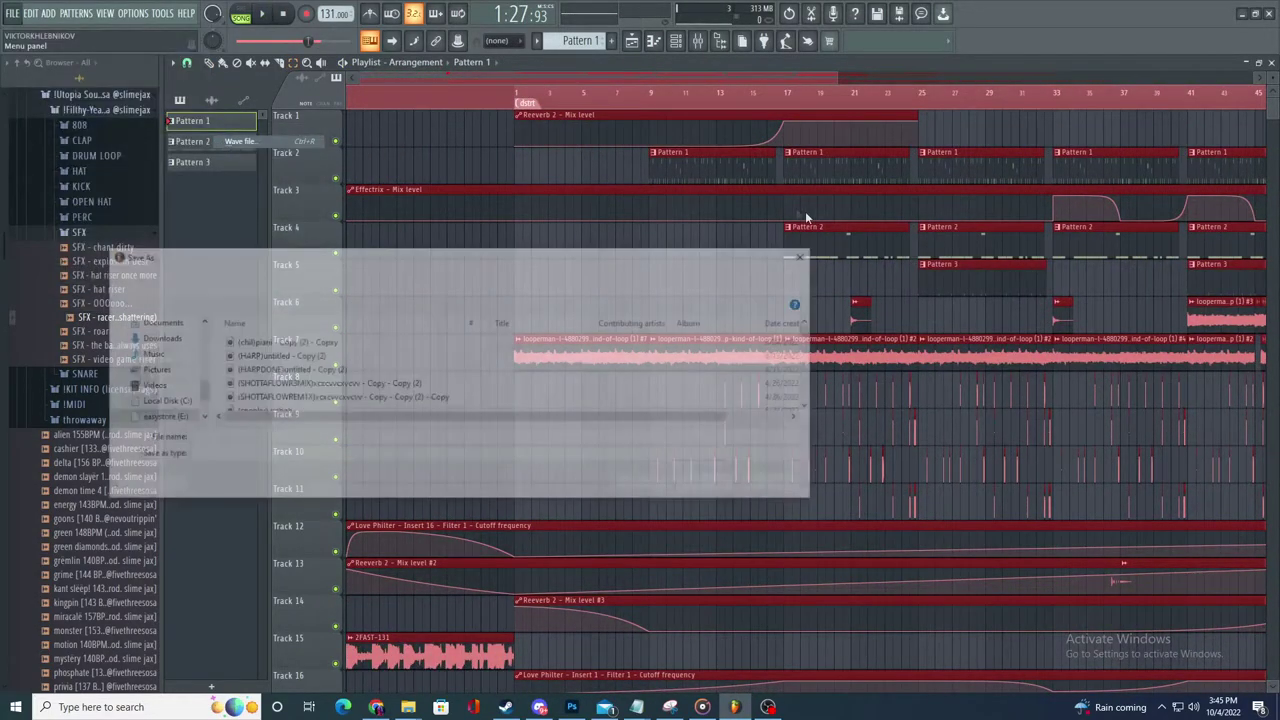
pyautogui.click(340, 343)
pyautogui.click(262, 439)
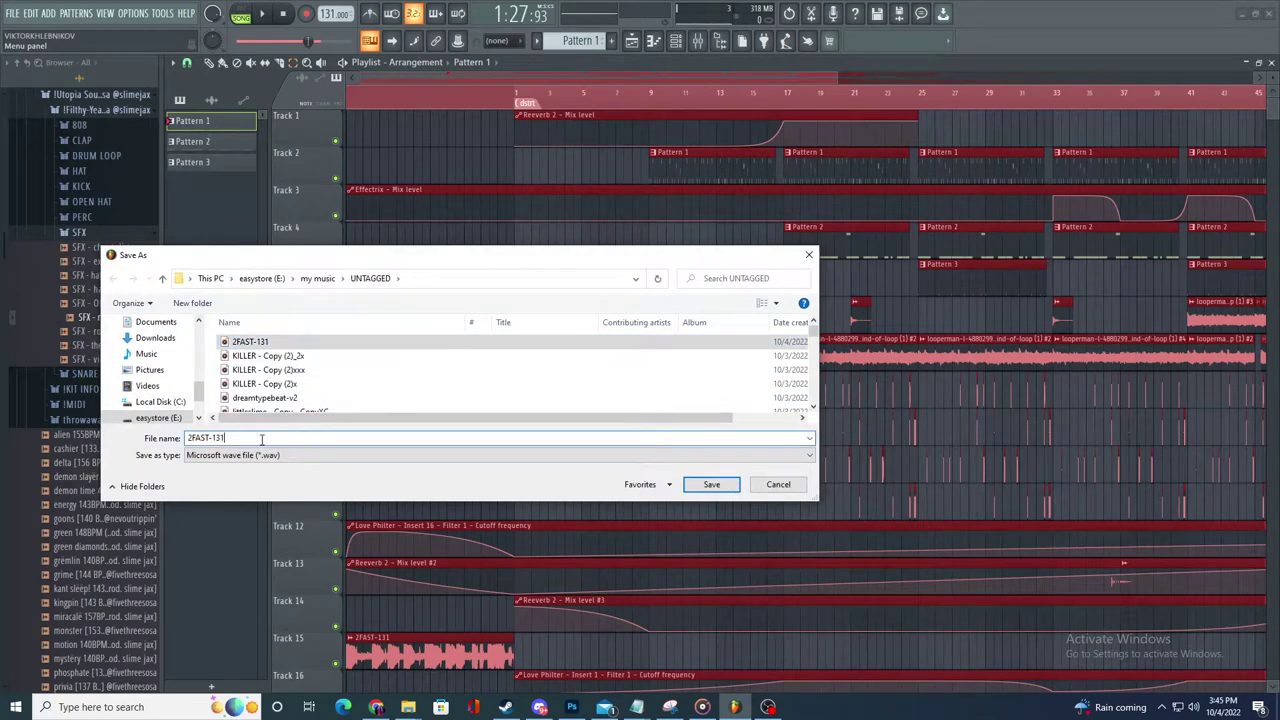
pyautogui.write('-v2')
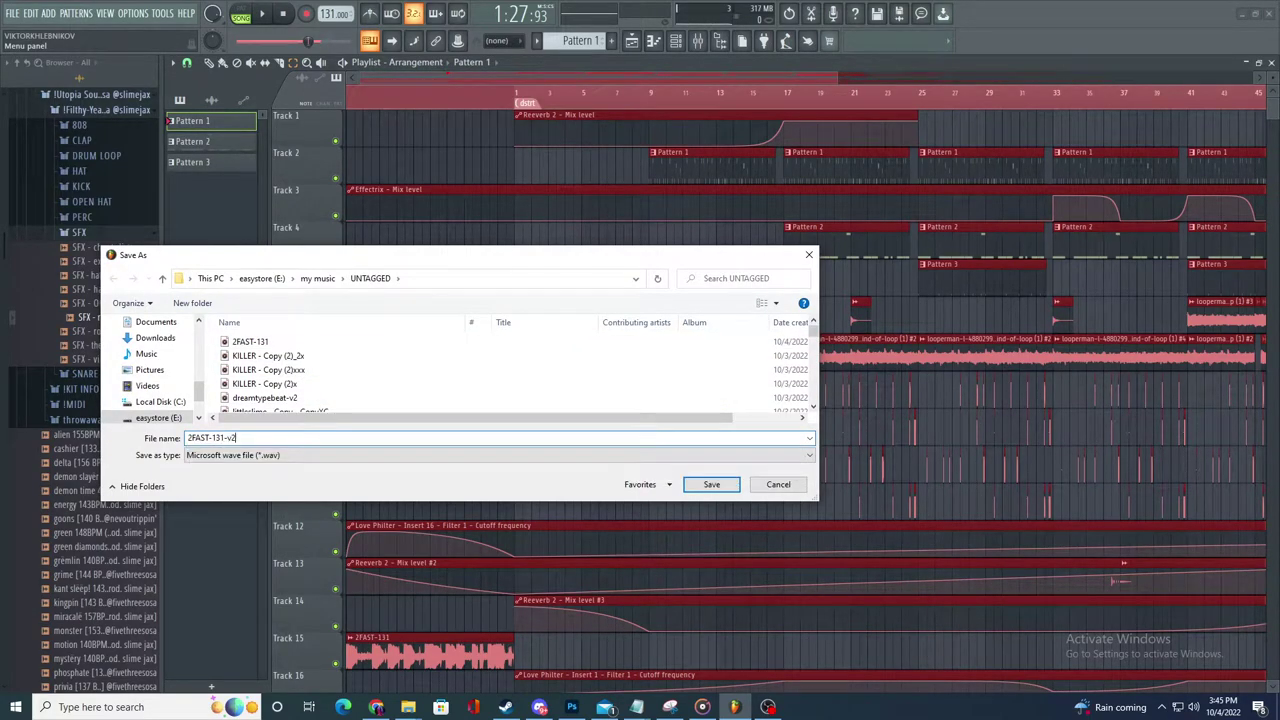
pyautogui.press('Return')
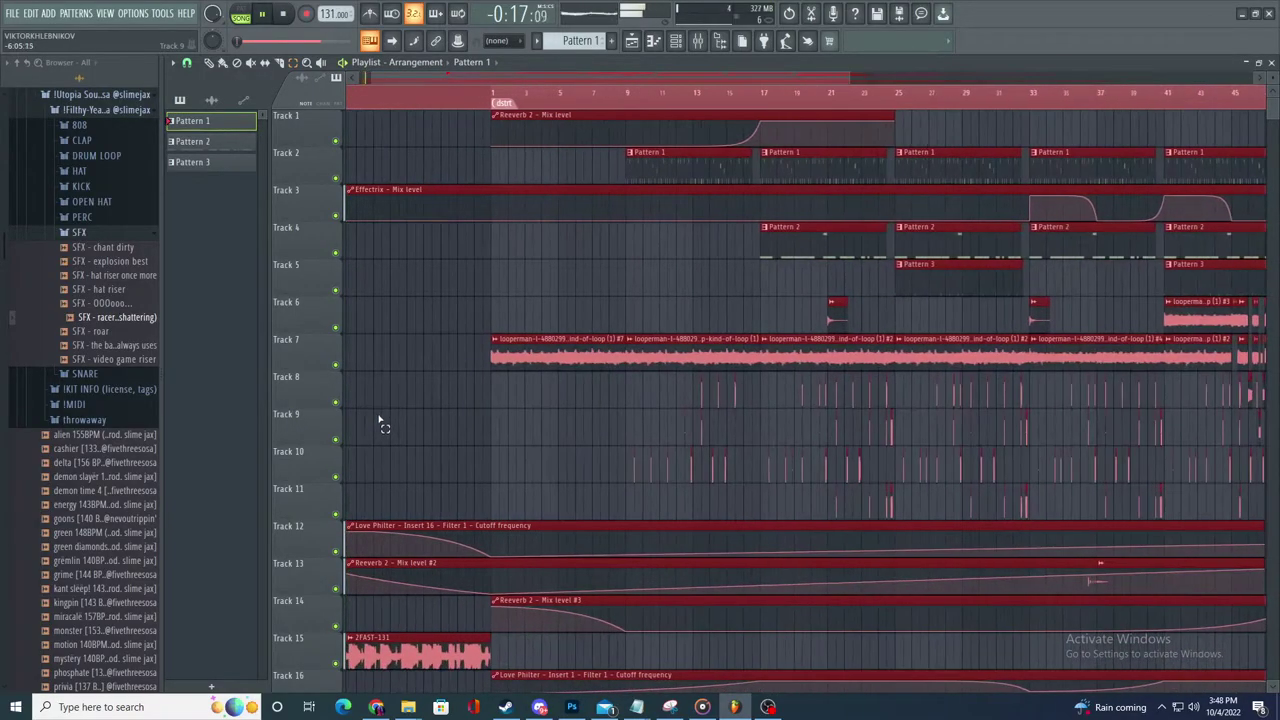
# - Clear the clip selection and import the rendered 2FAST-131-v2 file from the UNTAGGED folder onto playlist Track 5
pyautogui.scroll(-2, 391, 480)
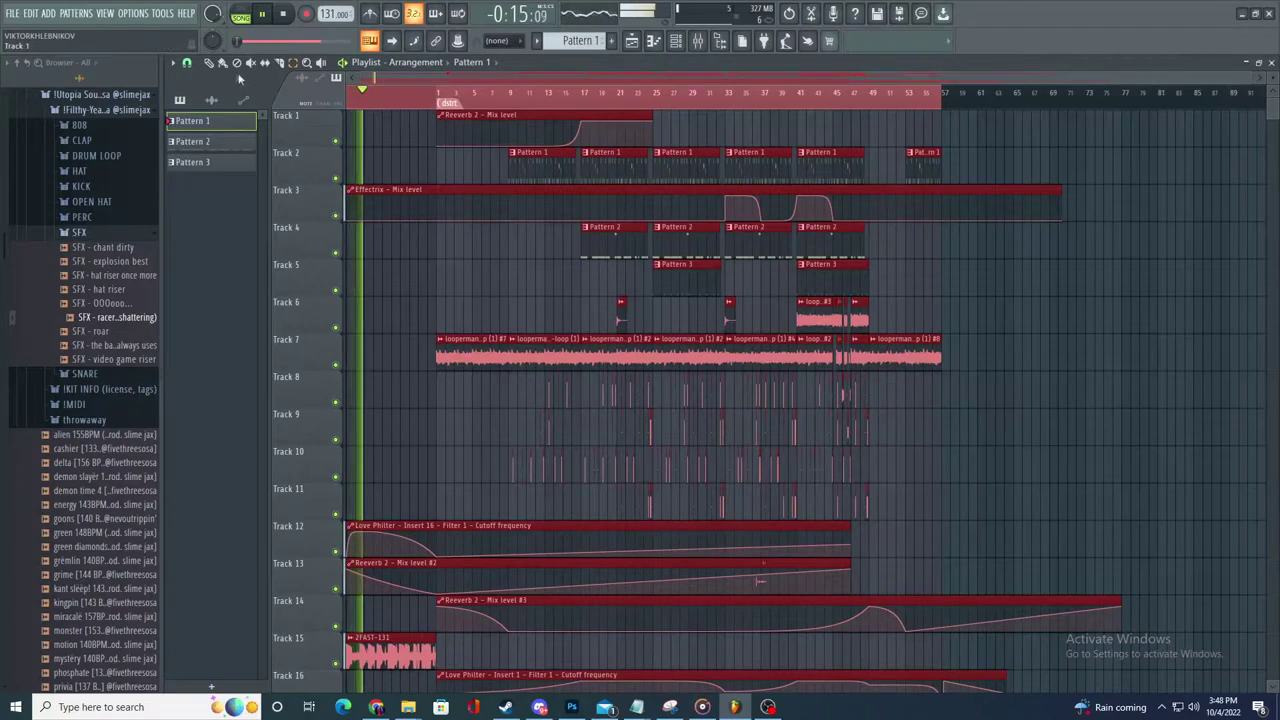
pyautogui.keyDown('ctrl'); pyautogui.click(444, 245); pyautogui.keyUp('ctrl')
pyautogui.scroll(2, 560, 260)
pyautogui.scroll(-2, 545, 300)
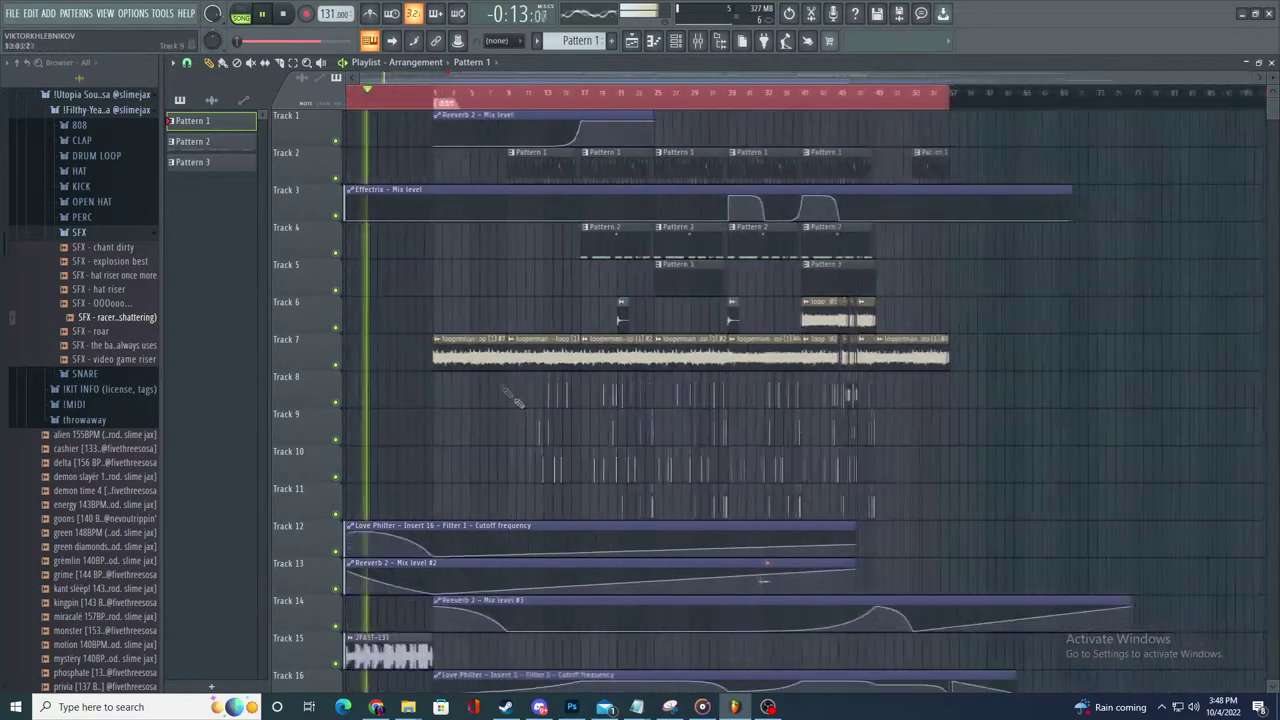
pyautogui.click(416, 709)
pyautogui.click(277, 643)
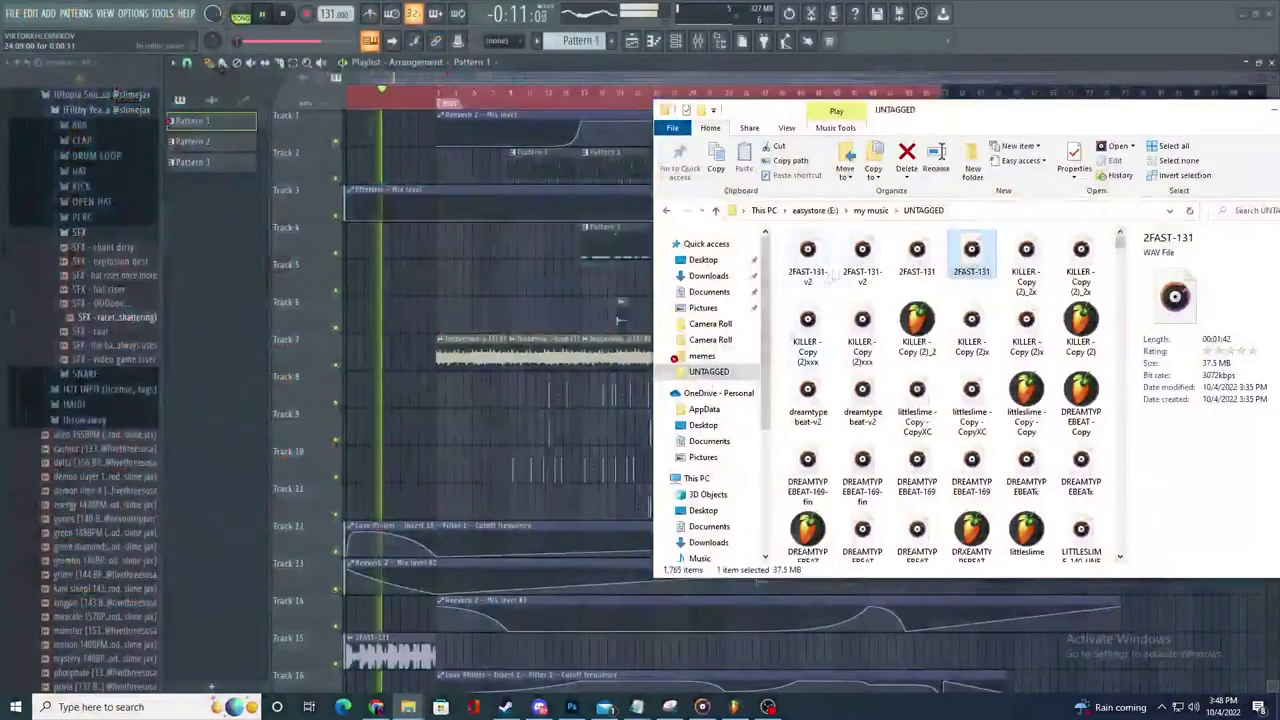
pyautogui.moveTo(862, 258); pyautogui.dragTo(610, 301)
pyautogui.moveTo(477, 296); pyautogui.dragTo(370, 292)
pyautogui.click(335, 290)
# - Slice the 2FAST-131-v2 clip at bar 1, delete its intro section, and unmute Track 5
pyautogui.scroll(3, 362, 285)
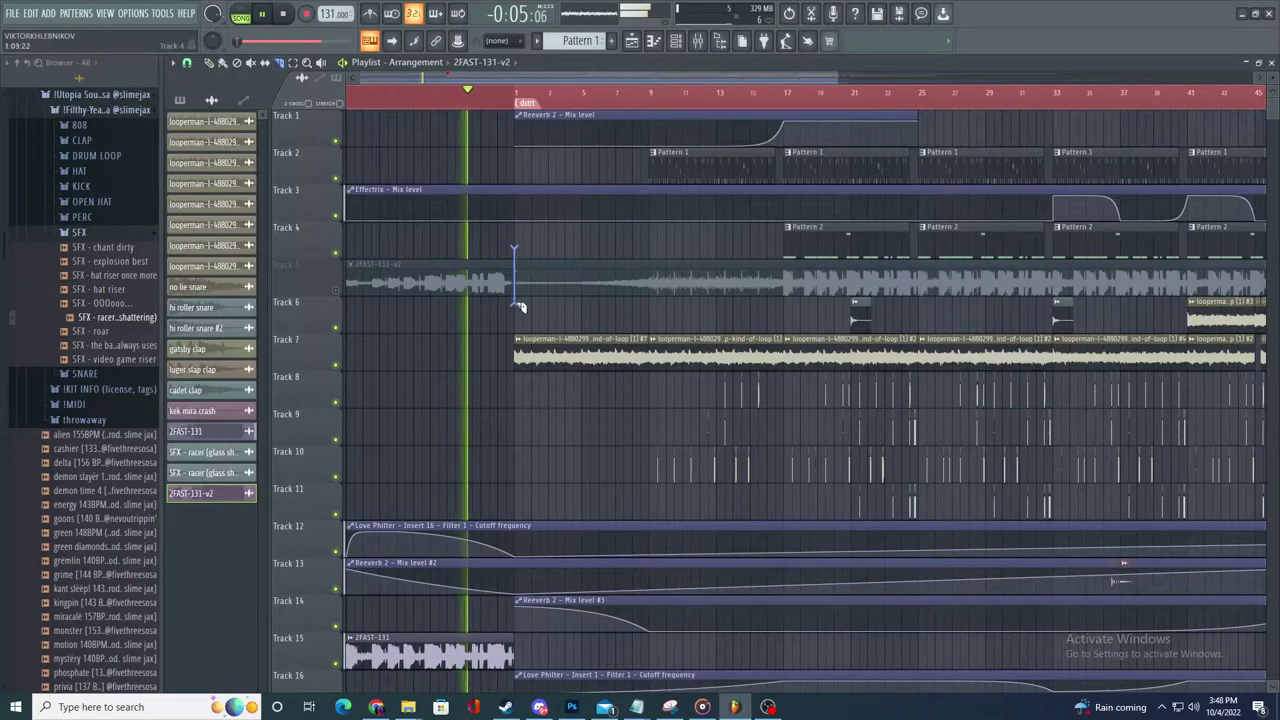
pyautogui.rightClick(409, 269)
pyautogui.click(335, 290)
pyautogui.scroll(-2, 457, 374)
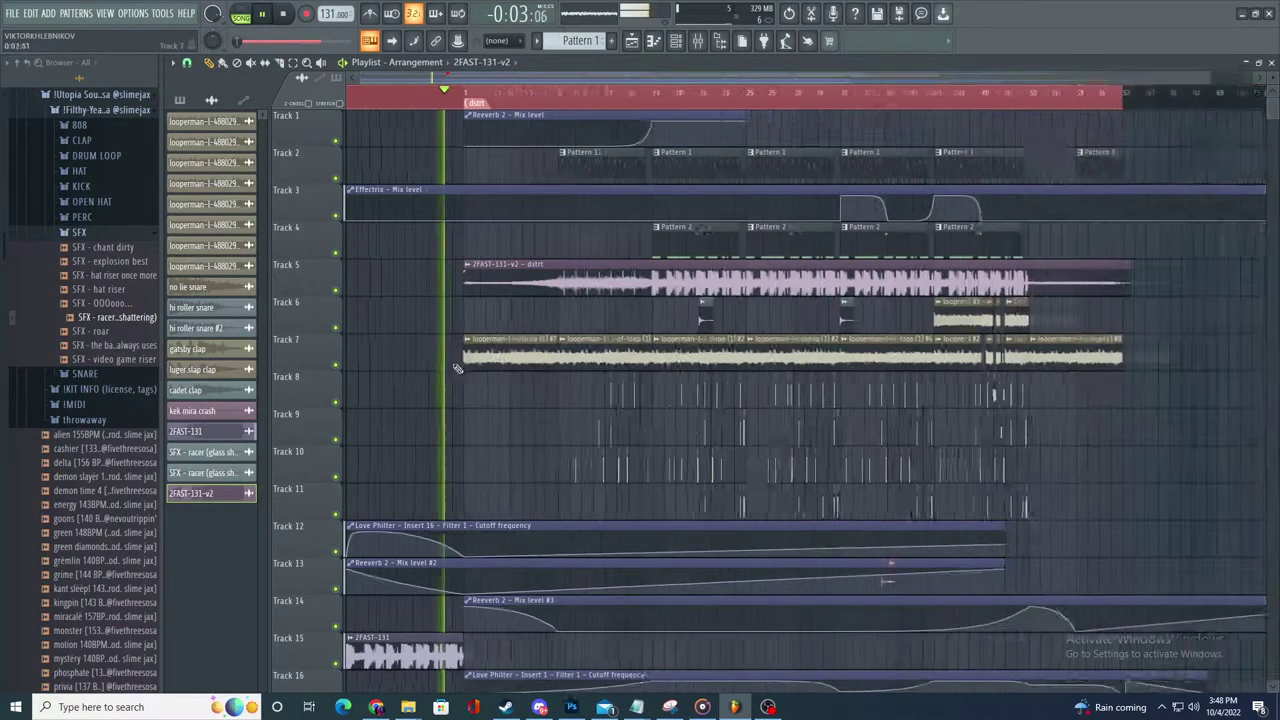
# - Trim the start of the 2FAST-131-v2 clip to its final section and place it at bar 57 on Track 5
pyautogui.moveTo(438, 274); pyautogui.dragTo(900, 290)
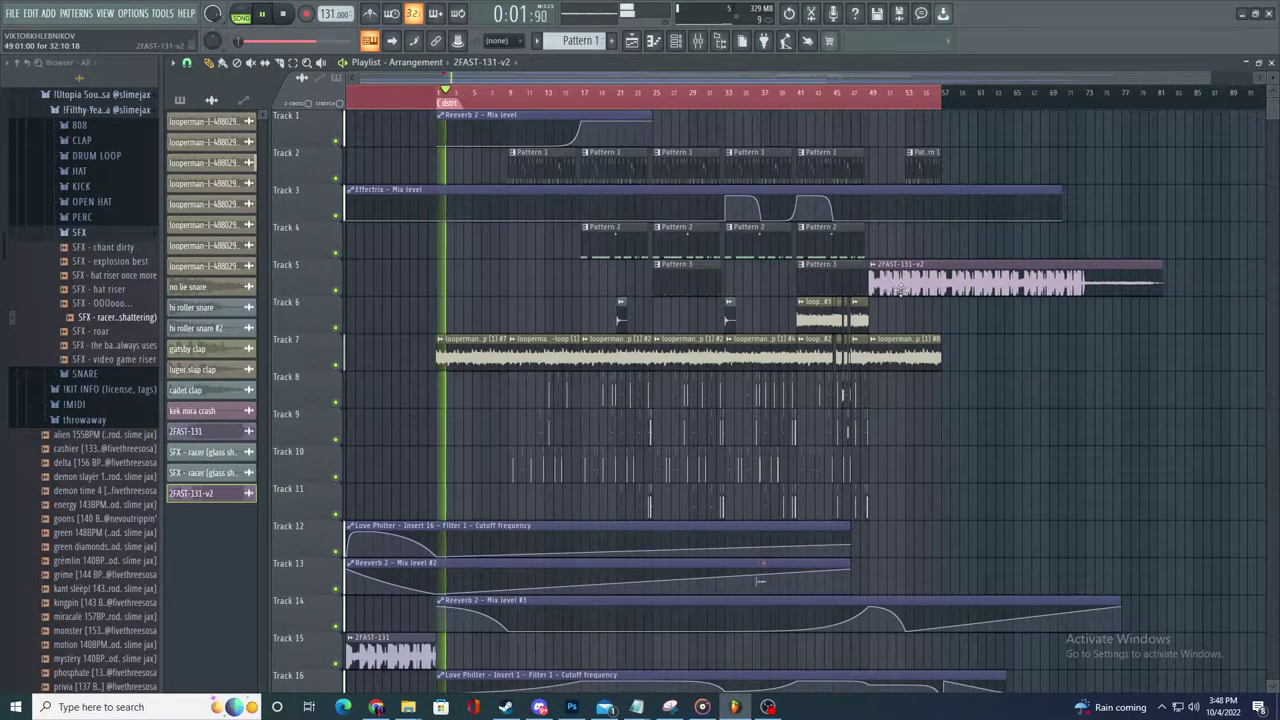
pyautogui.keyDown('ctrl'); pyautogui.click(360, 100); pyautogui.keyUp('ctrl')
pyautogui.scroll(3, 1108, 340)
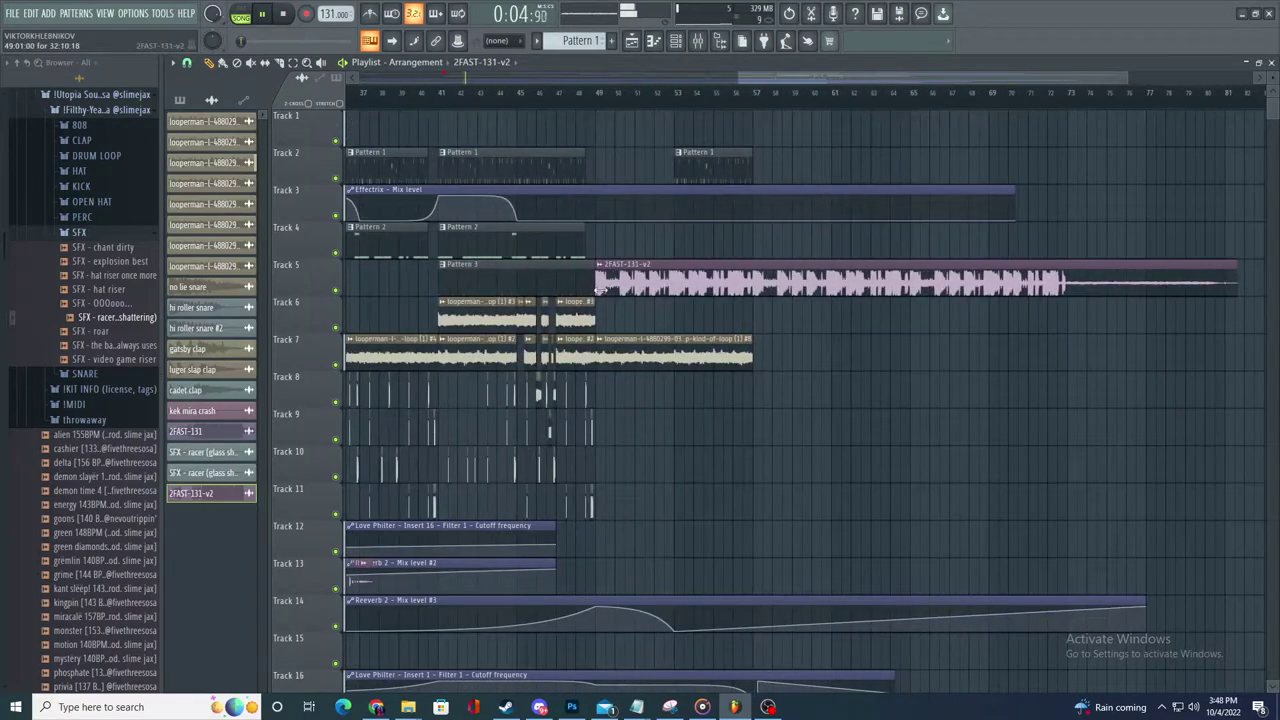
pyautogui.moveTo(616, 264); pyautogui.dragTo(909, 226)
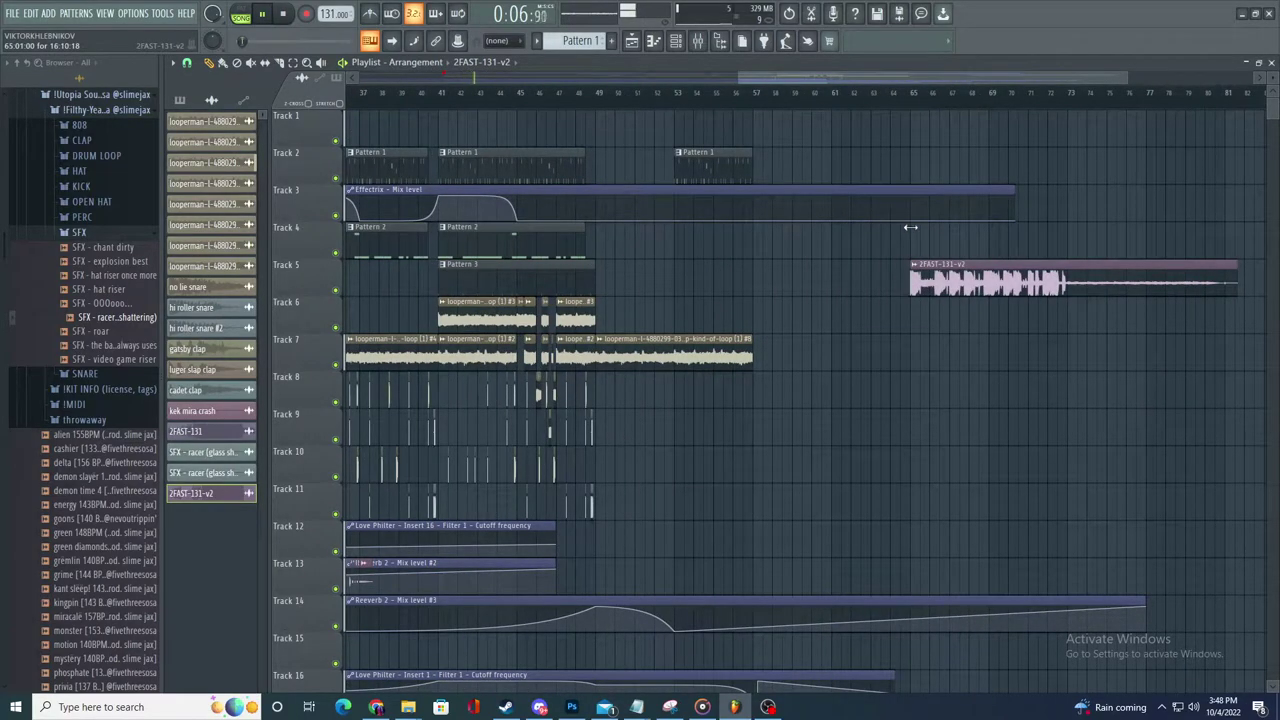
pyautogui.moveTo(916, 262); pyautogui.dragTo(808, 249)
pyautogui.scroll(-1, 953, 588)
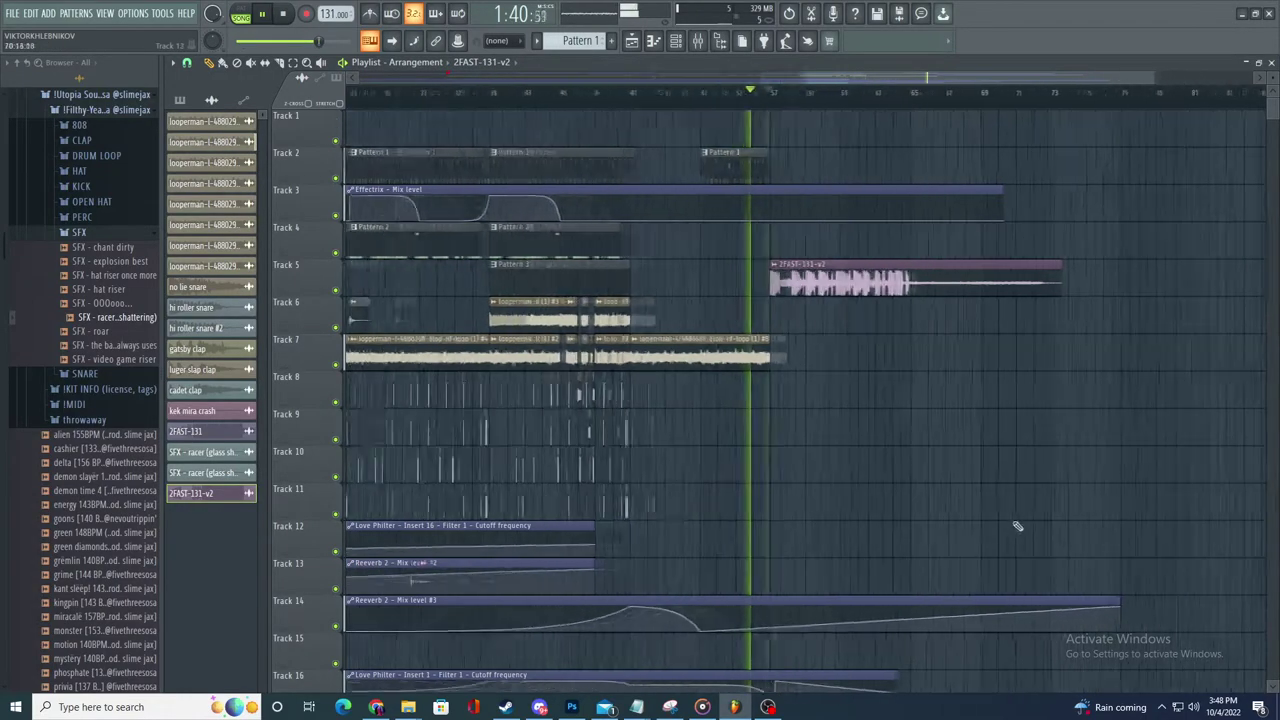
# - Reshape the Track 16 Insert 1 cutoff automation to bottom out at bar 56 and curve back up by bar 57
pyautogui.scroll(3, 1008, 526)
pyautogui.scroll(-4, 750, 516)
pyautogui.scroll(4, 660, 530)
pyautogui.press('space')
pyautogui.press('space')
pyautogui.moveTo(643, 547)
pyautogui.mouseDown()
pyautogui.moveTo(607, 537)
pyautogui.moveTo(638, 523)
pyautogui.moveTo(580, 575)
pyautogui.moveTo(630, 529)
pyautogui.moveTo(645, 537)
pyautogui.mouseUp()
pyautogui.press('space')
pyautogui.press('space')
pyautogui.press('space')
pyautogui.press('space')
pyautogui.press('space')
pyautogui.press('space')
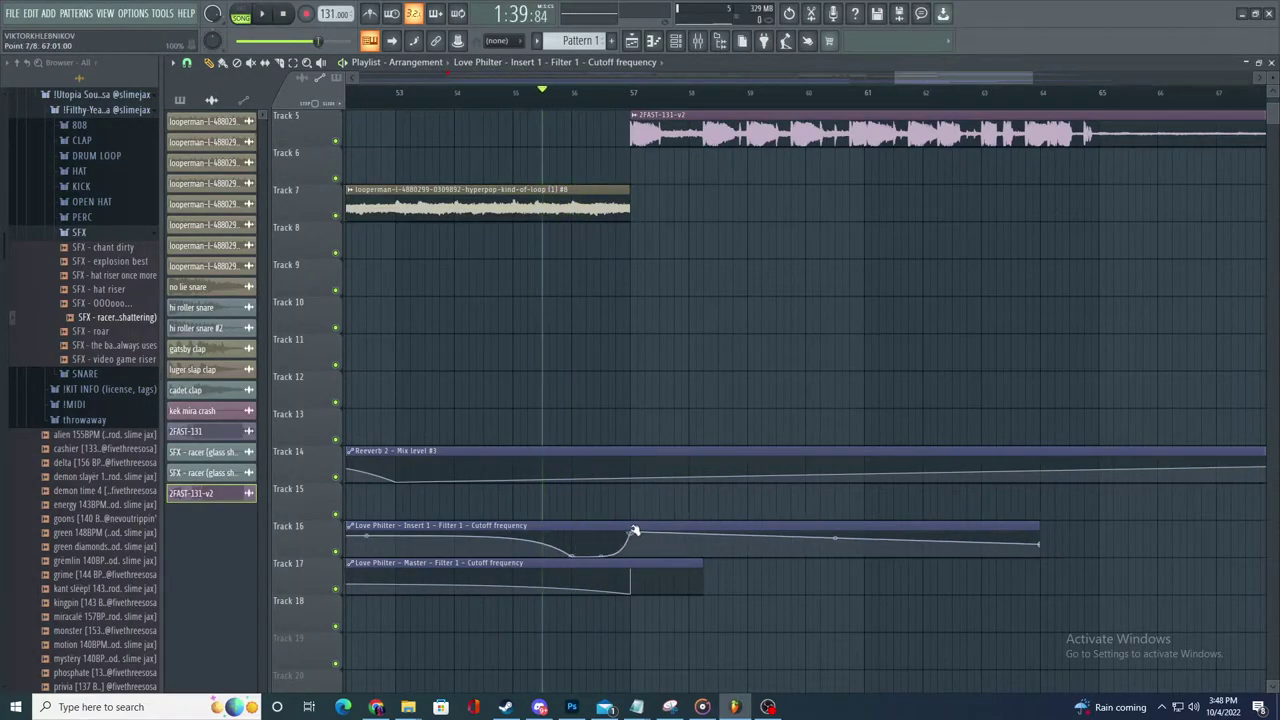
pyautogui.press('space')
pyautogui.press('space')
pyautogui.press('space')
# - Reshape the Track 17 Master cutoff automation to dip at bar 56 and curve back up by bar 57, and audition the transition
pyautogui.moveTo(631, 594); pyautogui.dragTo(613, 590)
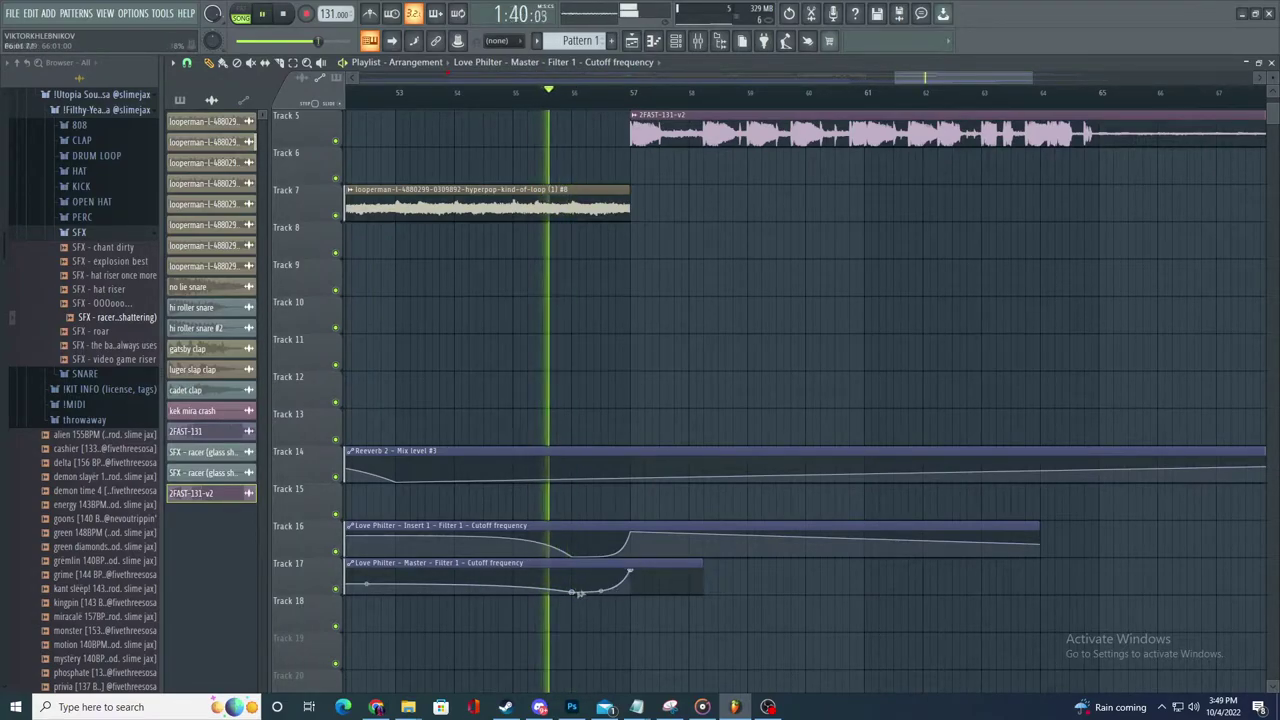
pyautogui.rightClick(631, 571)
pyautogui.click(660, 518)
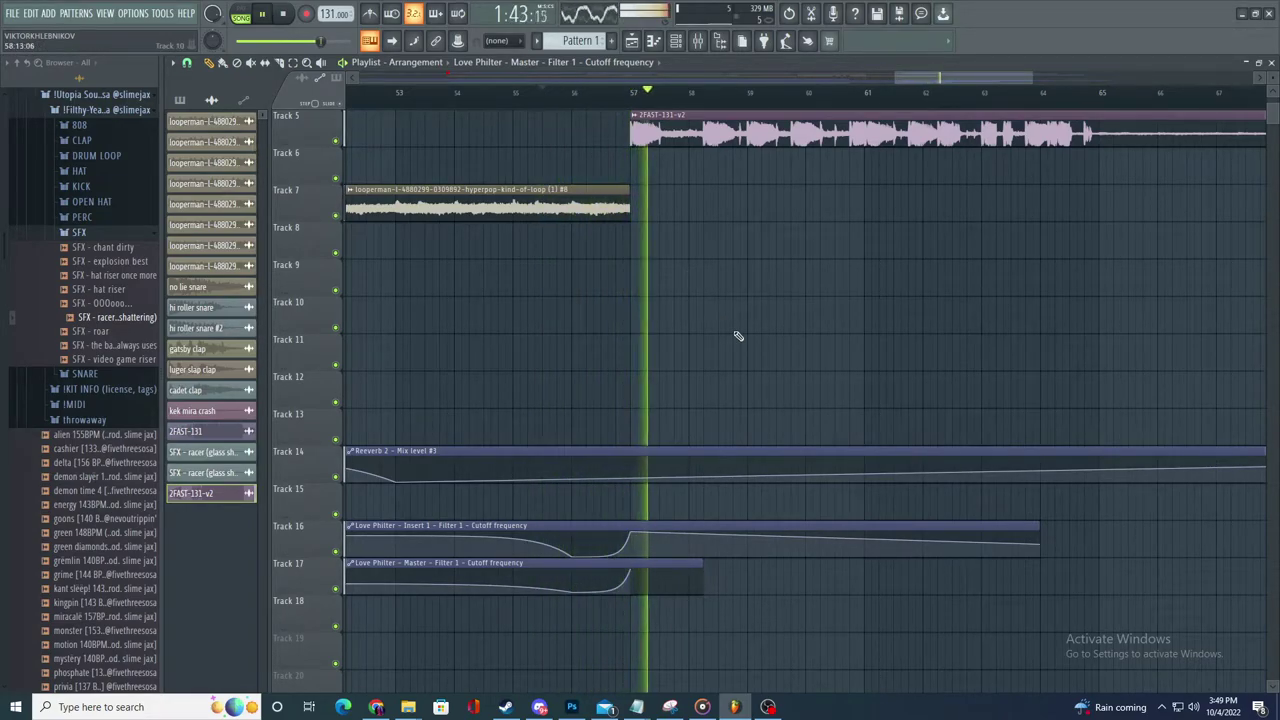
pyautogui.scroll(-3, 745, 336)
pyautogui.press('space')
pyautogui.press('space')
# - Cut off the 2FAST-131-v2 clip's tail after bar 65 and time-stretch the remaining clip to about 9.5 bars
pyautogui.scroll(4, 969, 320)
pyautogui.click(279, 62)
pyautogui.press('space')
pyautogui.press('space')
pyautogui.scroll(2, 930, 268)
pyautogui.moveTo(886, 245); pyautogui.dragTo(892, 337)
pyautogui.press('space')
pyautogui.rightClick(932, 279)
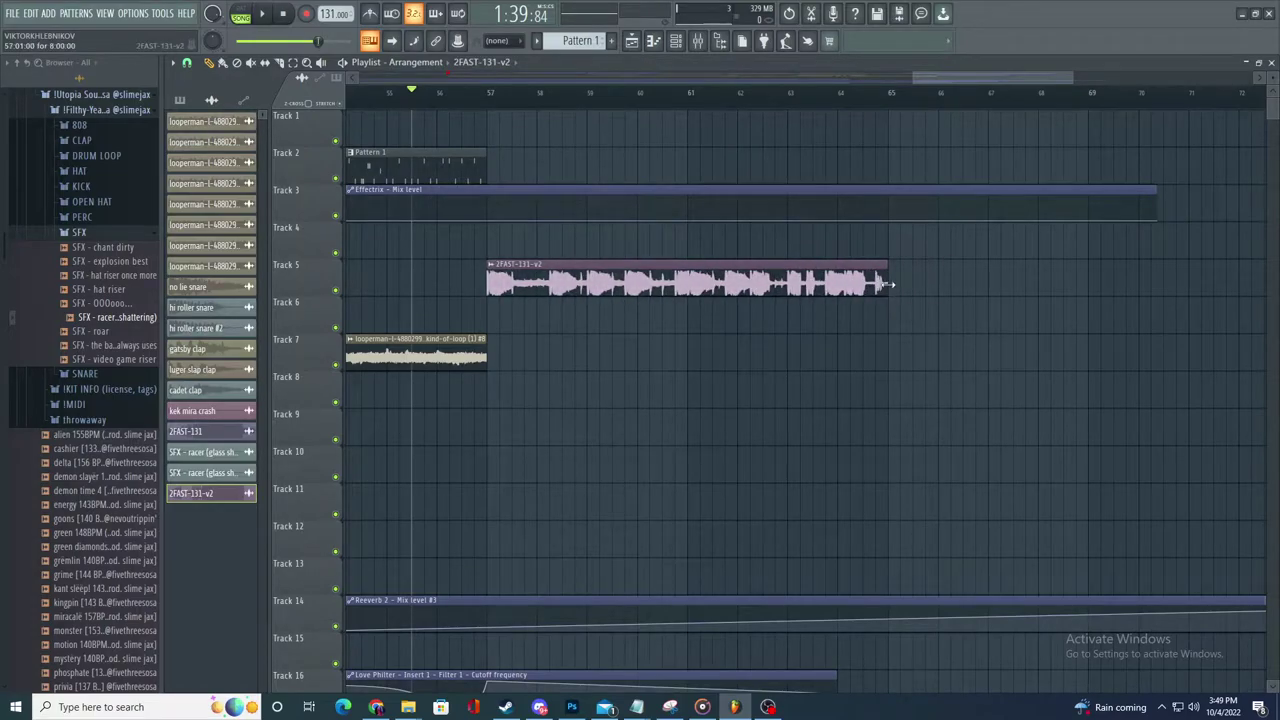
pyautogui.moveTo(889, 285); pyautogui.dragTo(962, 285)
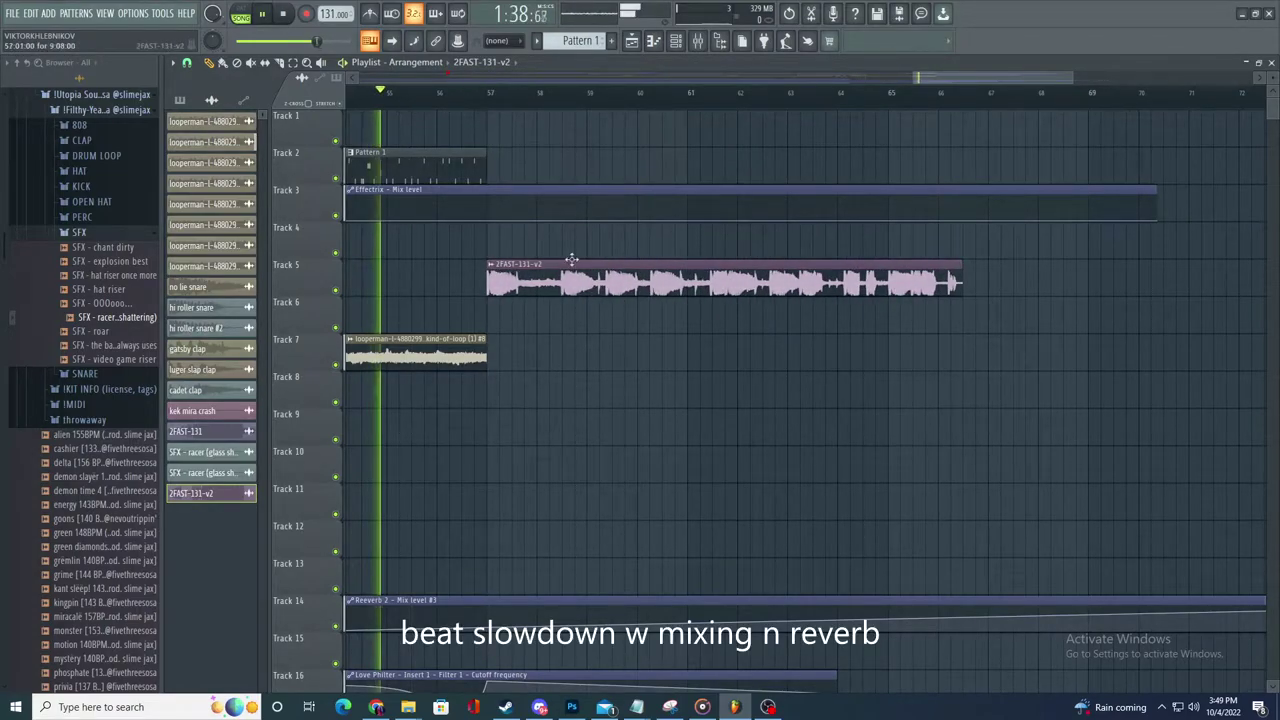
# - Route the 2FAST-131-v2 clip to mixer Insert 125 and load Fruity Parametric EQ 2 in its first effect slot
pyautogui.doubleClick(571, 260)
pyautogui.doubleClick(559, 181)
pyautogui.moveTo(559, 181); pyautogui.dragTo(559, 20)
pyautogui.click(1190, 104)
pyautogui.click(960, 460)
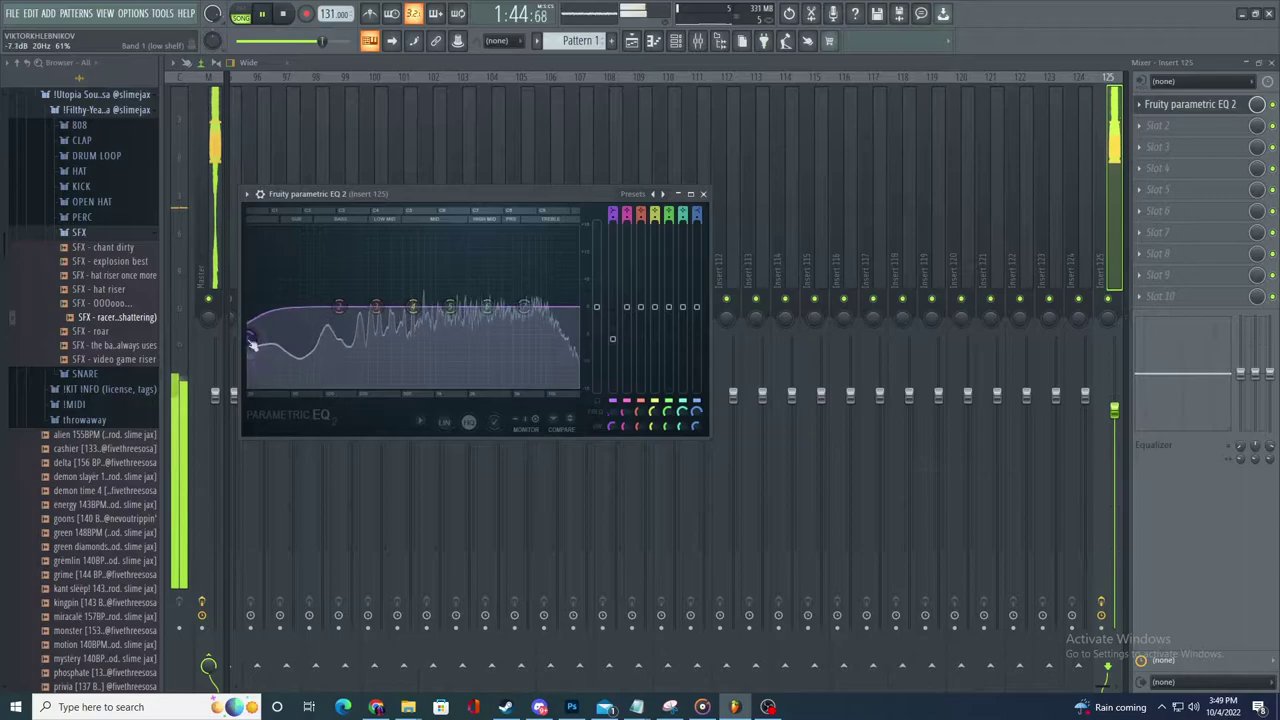
# - Shape the Insert 125 equalizer with rolled-off lows, a slight dip near 1254 Hz and reduced highs, and return to the playlist
pyautogui.moveTo(277, 311); pyautogui.dragTo(273, 308)
pyautogui.moveTo(527, 307); pyautogui.dragTo(543, 306)
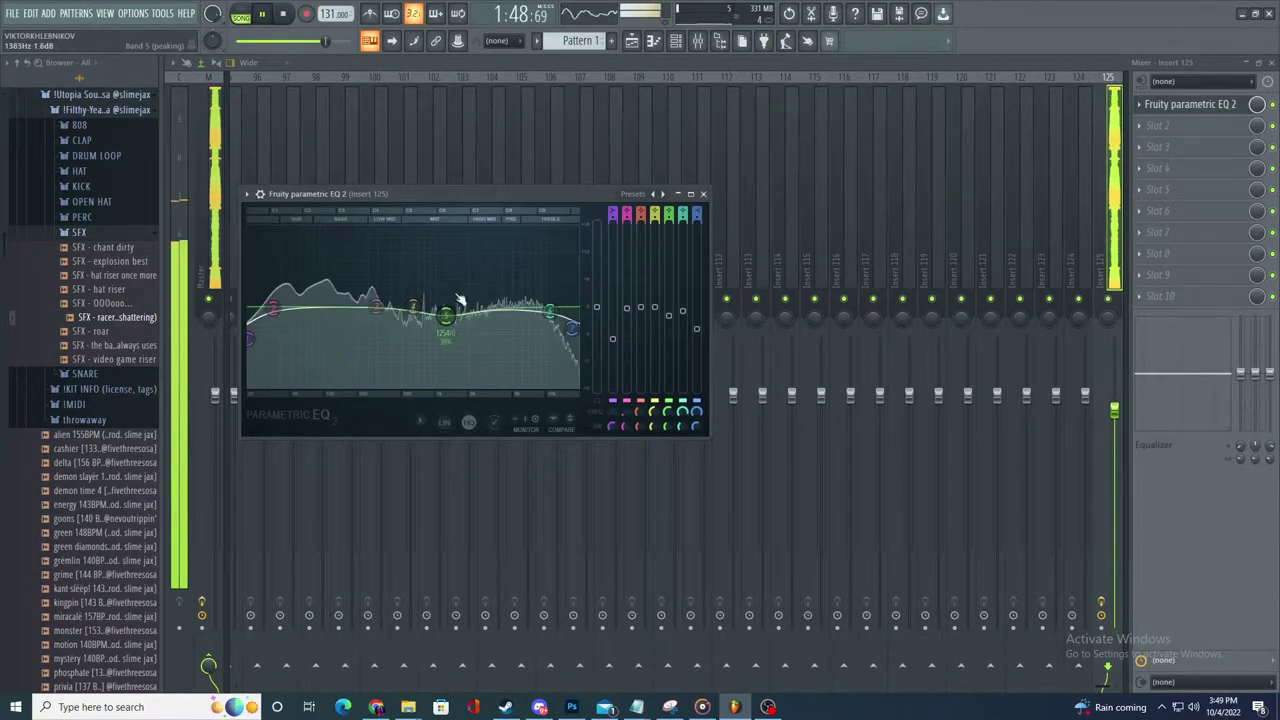
pyautogui.click(631, 40)
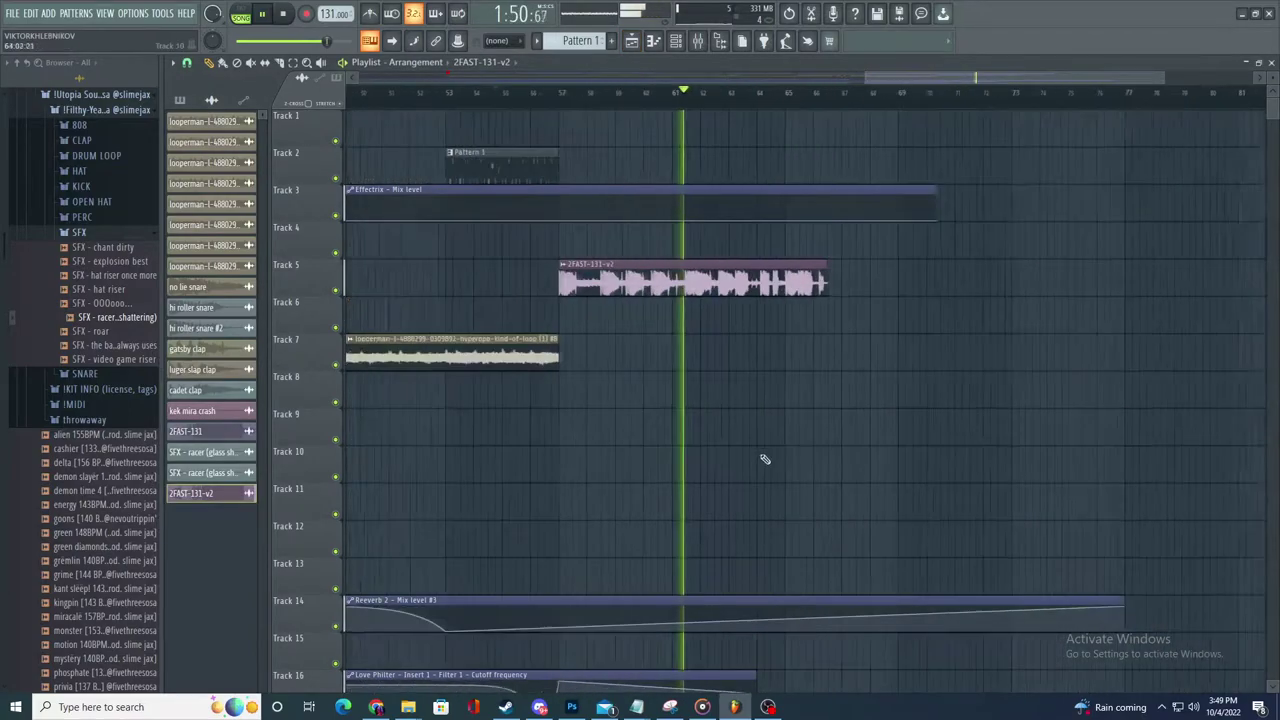
# - Audition the equalized 2FAST-131-v2 ending clip from about bar 61 to its end
pyautogui.scroll(1, 731, 388)
pyautogui.scroll(-3, 765, 440)
pyautogui.scroll(4, 765, 378)
pyautogui.scroll(-2, 778, 420)
pyautogui.scroll(2, 789, 430)
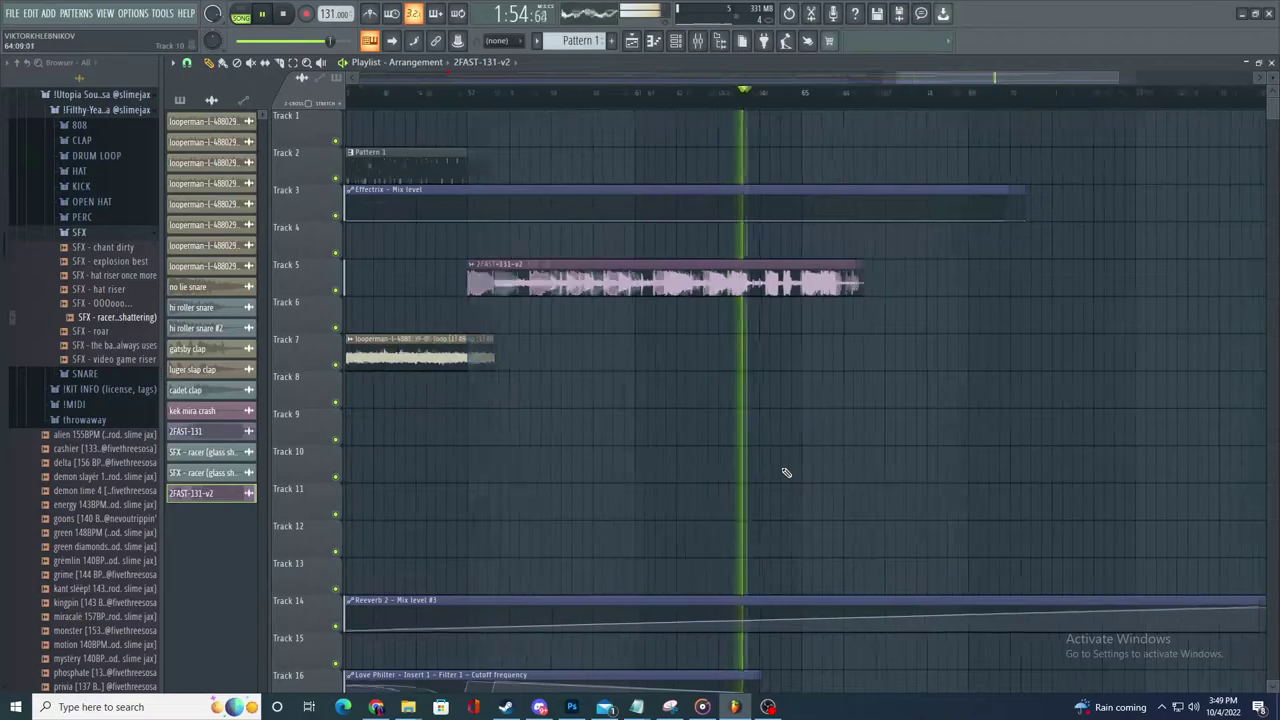
pyautogui.scroll(-2, 790, 460)
pyautogui.scroll(2, 797, 480)
pyautogui.scroll(-2, 845, 530)
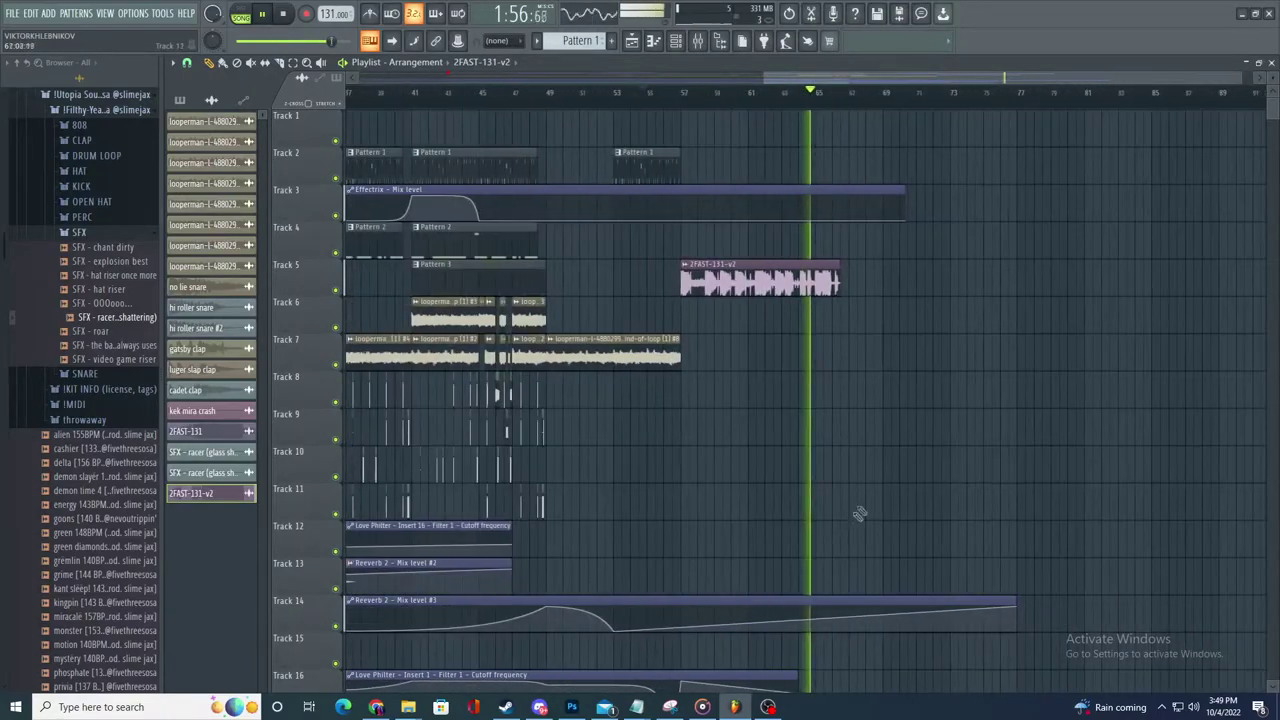
pyautogui.scroll(-3, 859, 514)
pyautogui.scroll(3, 1030, 180)
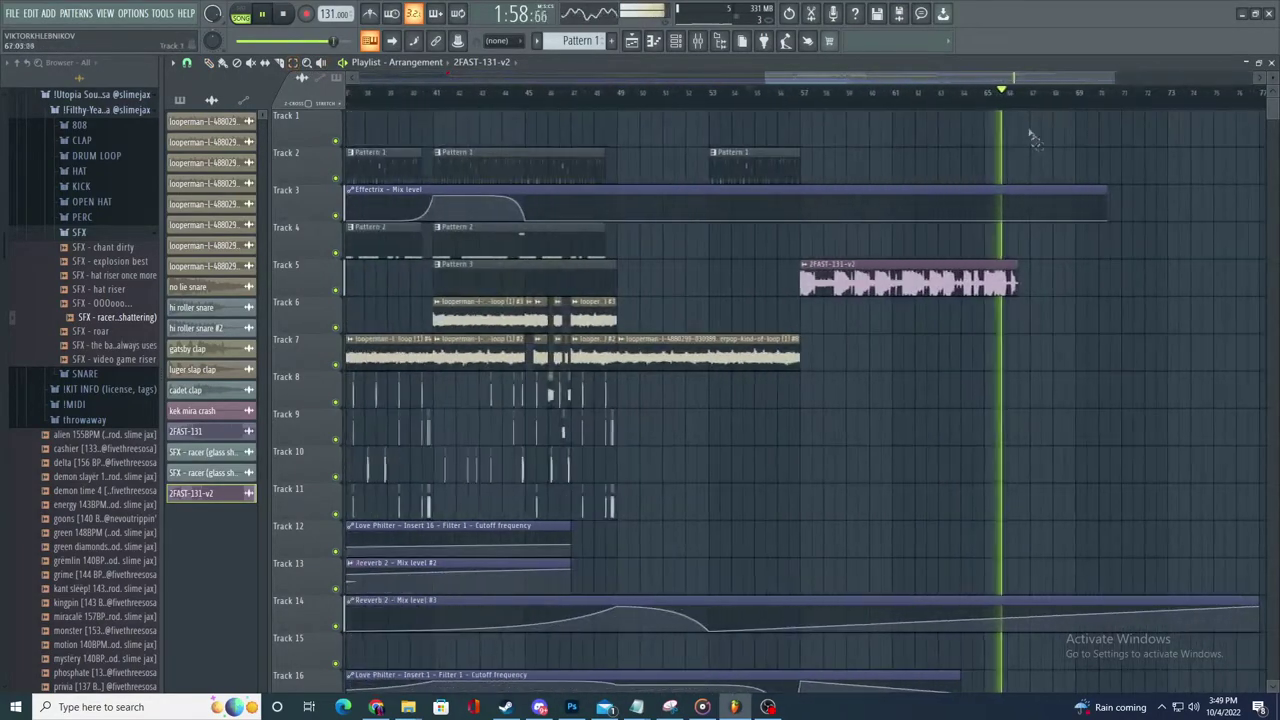
# - Select the playlist time range from before the song's start up to bar 67
pyautogui.moveTo(1036, 95); pyautogui.dragTo(128, 154)
pyautogui.scroll(-3, 1066, 475)
pyautogui.scroll(4, 1177, 420)
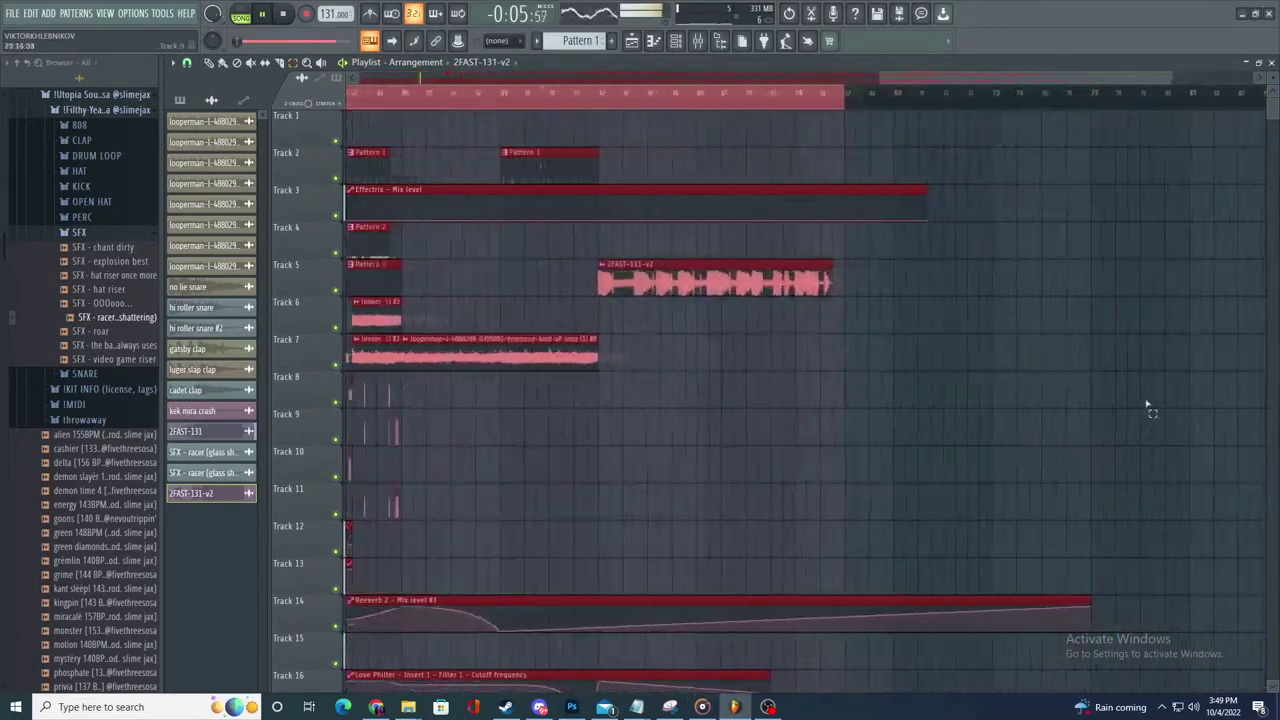
# - Reshape the Track 14 Reeverb 2 mix level automation to stay low, curve up to full by bar 65 and hold there
pyautogui.scroll(2, 783, 216)
pyautogui.scroll(-2, 822, 450)
pyautogui.scroll(-5, 860, 552)
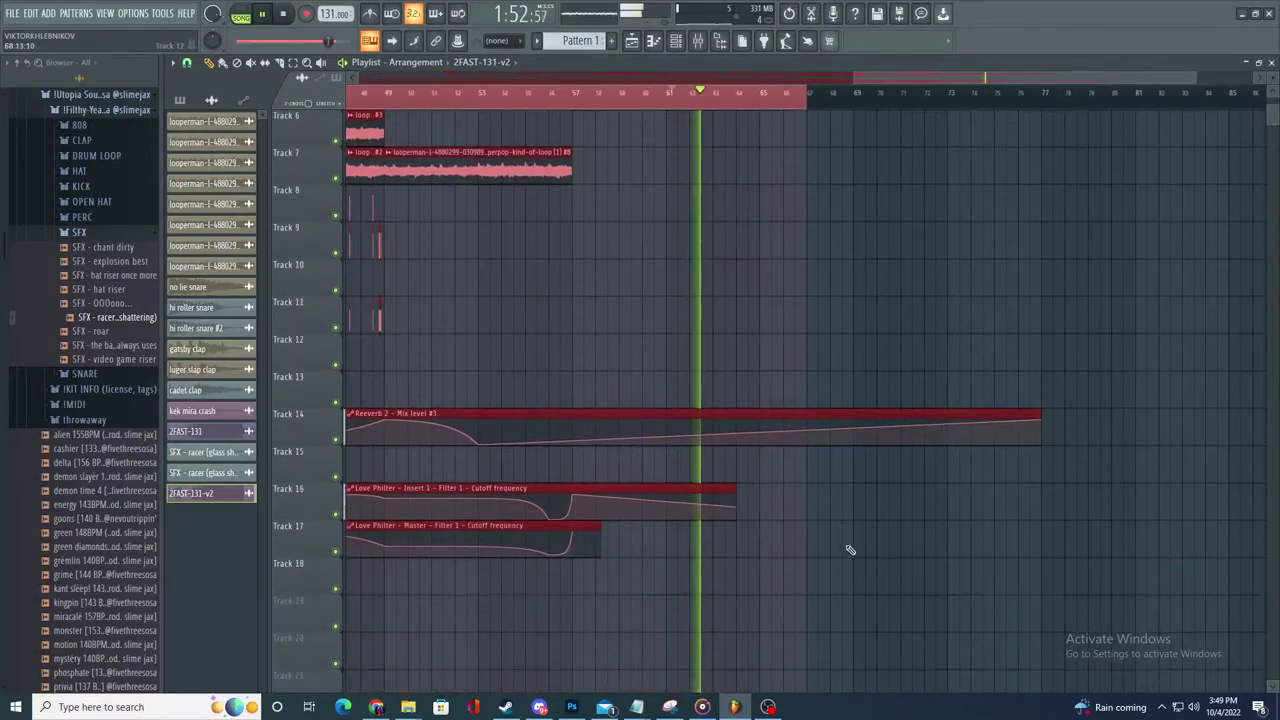
pyautogui.scroll(2, 789, 431)
pyautogui.click(706, 425)
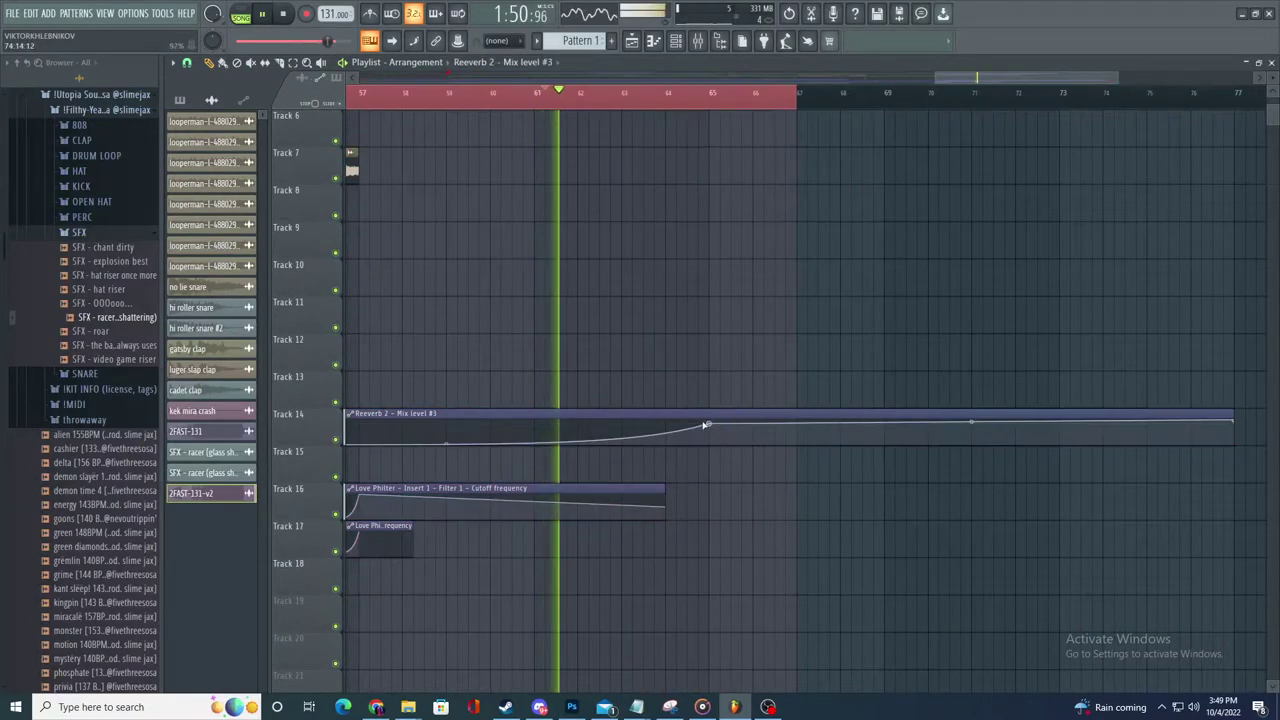
pyautogui.scroll(-2, 782, 365)
pyautogui.scroll(4, 768, 206)
pyautogui.scroll(-2, 850, 480)
pyautogui.press('space')
pyautogui.press('space')
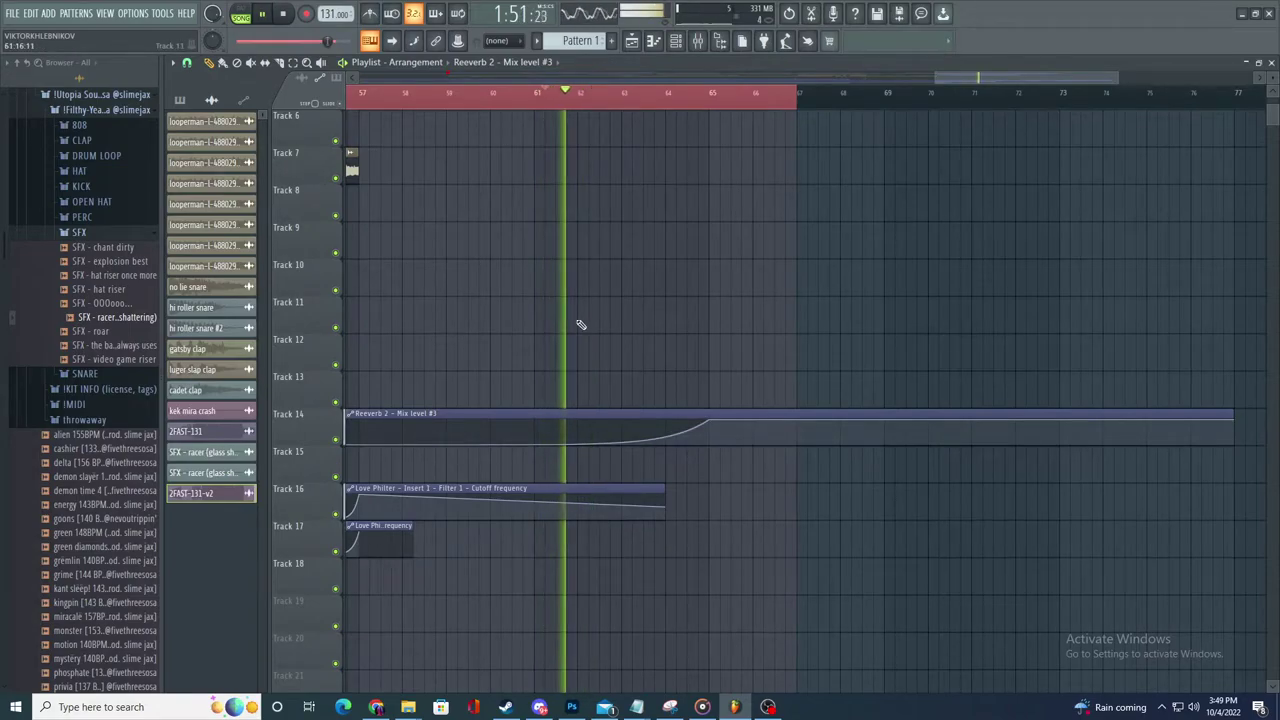
# - Extend the Track 16 Insert 1 and Track 17 Master cutoff automations so both fall to the minimum at bar 65
pyautogui.scroll(-5, 769, 611)
pyautogui.scroll(3, 1001, 594)
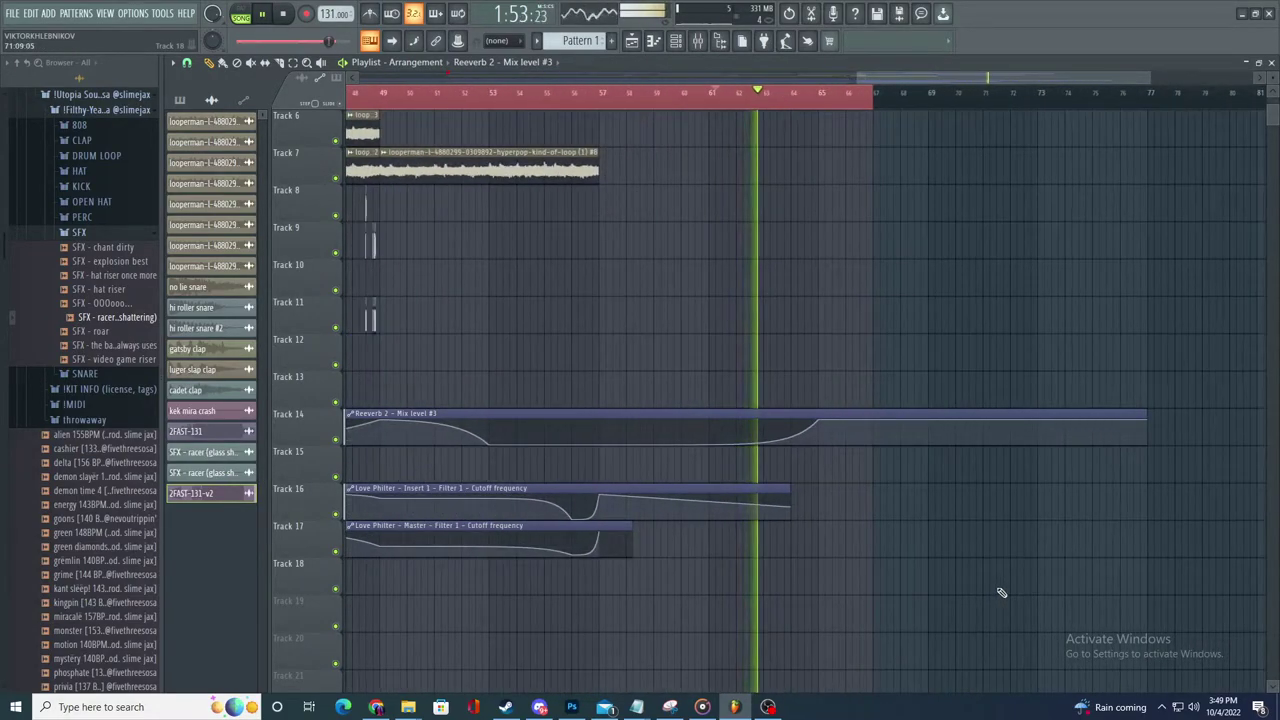
pyautogui.scroll(-3, 965, 590)
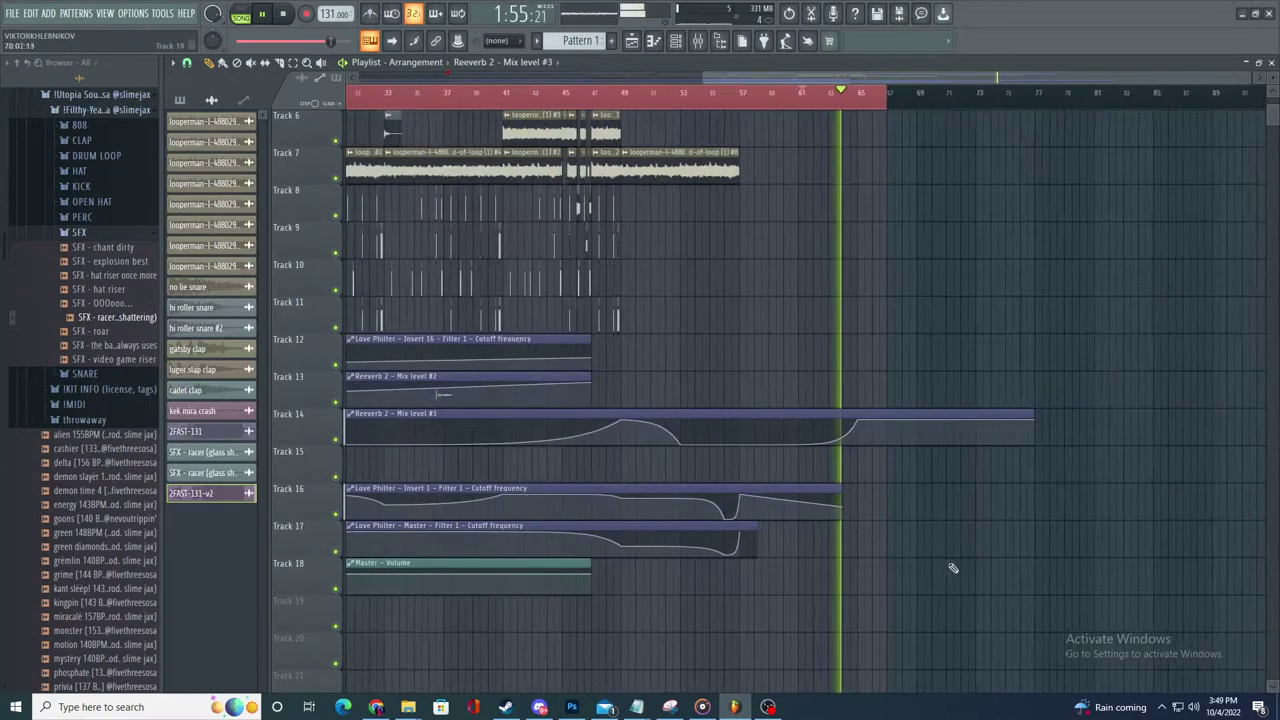
pyautogui.scroll(3, 908, 529)
pyautogui.scroll(-3, 910, 470)
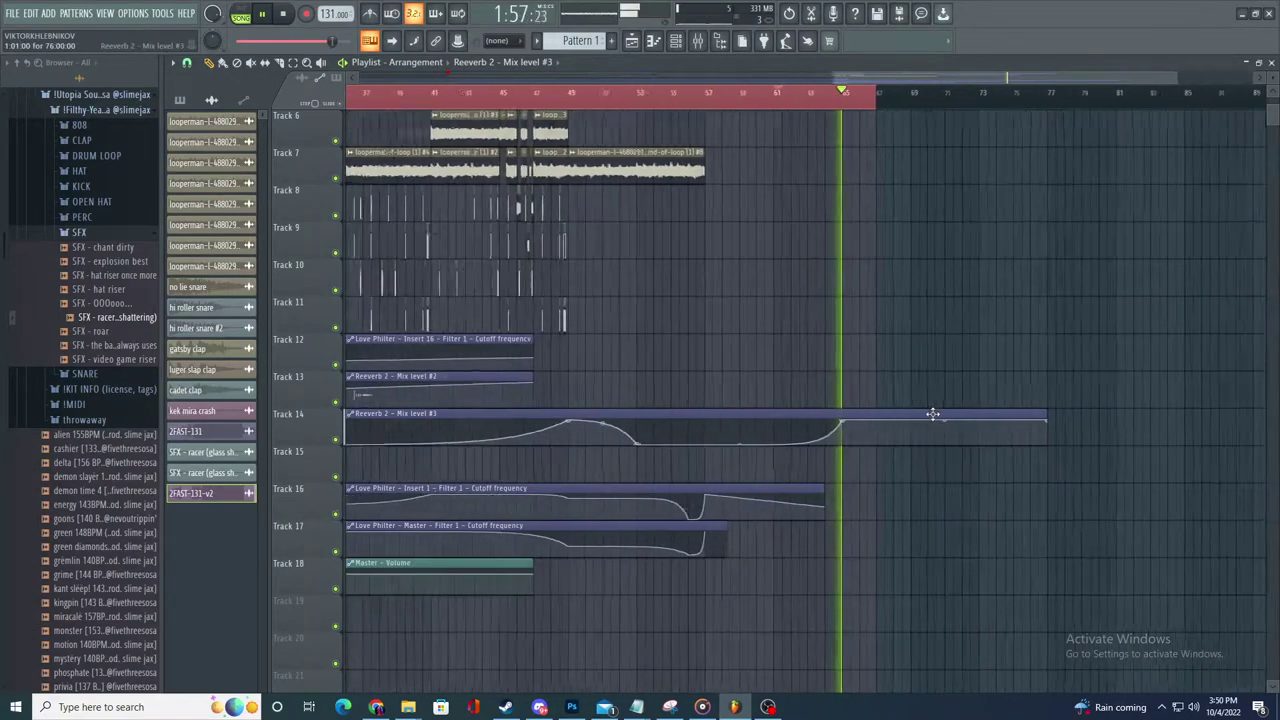
pyautogui.scroll(3, 850, 460)
pyautogui.press('space')
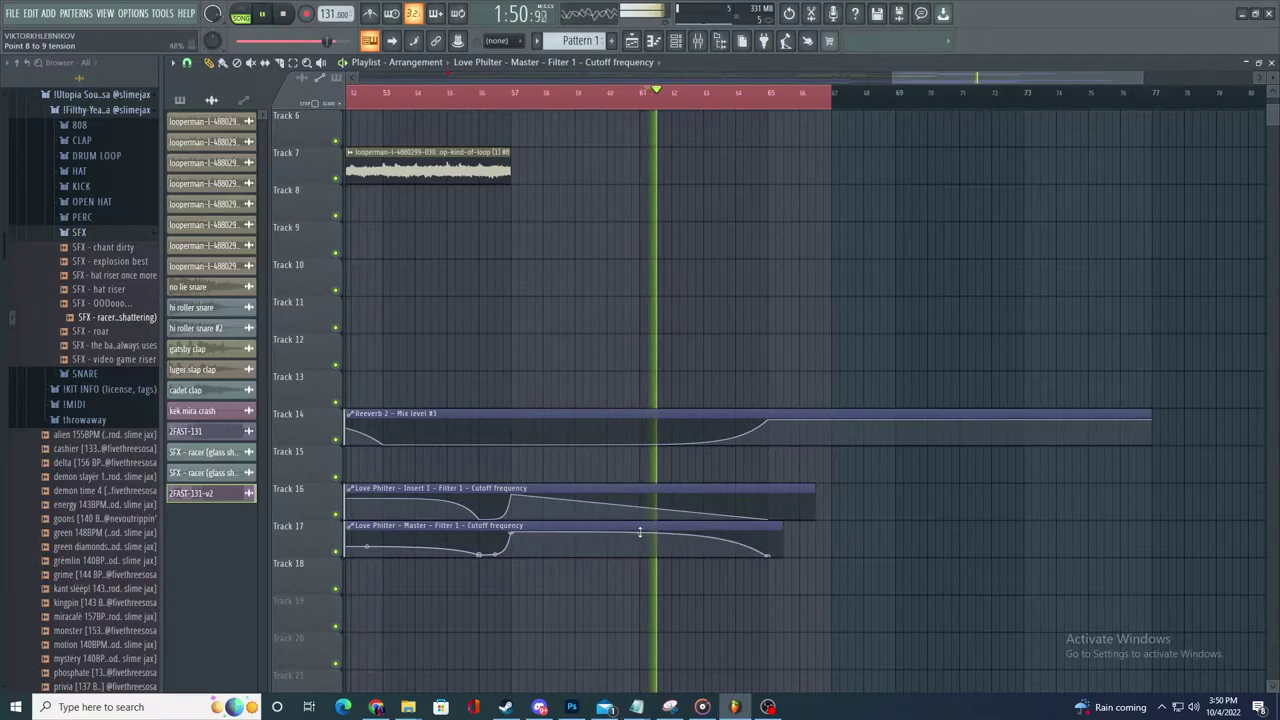
pyautogui.scroll(1, 930, 462)
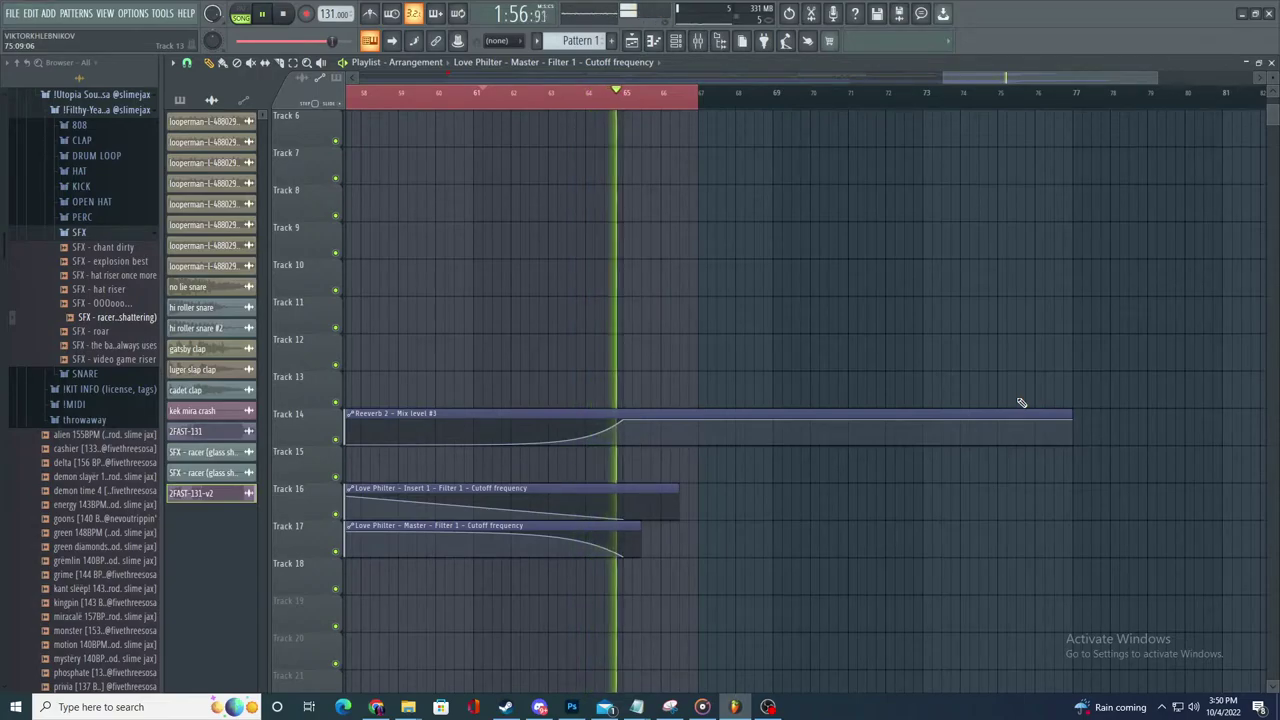
pyautogui.click(995, 373)
pyautogui.rightClick(1035, 388)
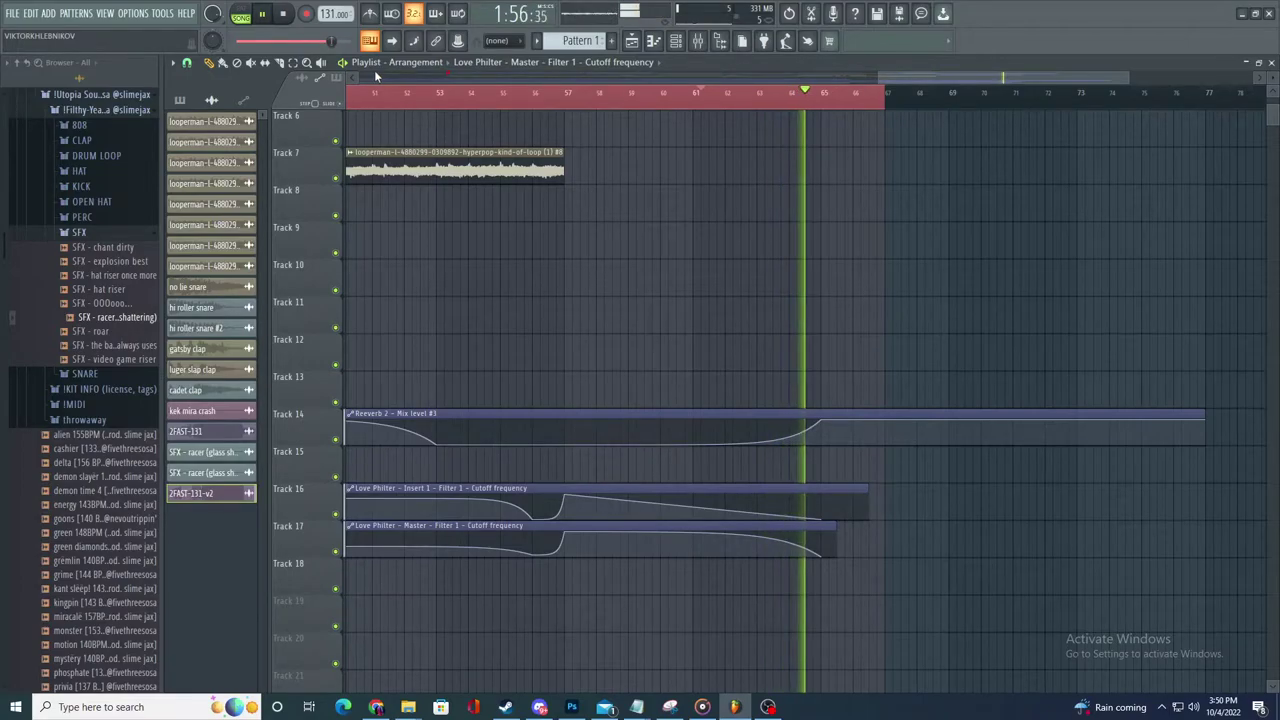
pyautogui.click(968, 207)
pyautogui.rightClick(1014, 219)
pyautogui.moveTo(967, 290); pyautogui.dragTo(987, 277)
pyautogui.rightClick(995, 281)
pyautogui.scroll(-5, 1020, 440)
pyautogui.scroll(3, 1050, 362)
# - Play back the arrangement from about bar 49 into the slowed-down ending and review the full song layout
pyautogui.click(486, 93)
pyautogui.click(662, 316)
pyautogui.rightClick(714, 328)
pyautogui.scroll(-4, 655, 463)
pyautogui.scroll(4, 920, 385)
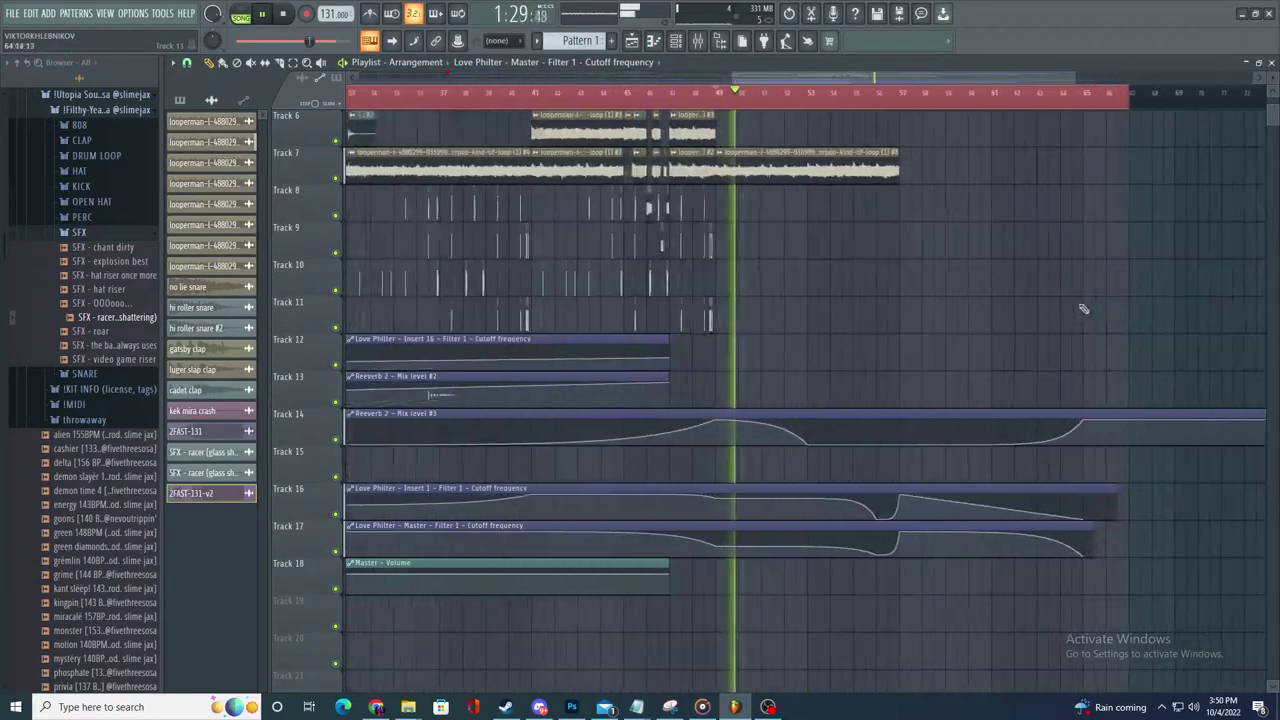
pyautogui.click(1042, 316)
pyautogui.rightClick(1064, 320)
pyautogui.scroll(-4, 1125, 372)
pyautogui.scroll(4, 1137, 366)
pyautogui.scroll(5, 774, 260)
pyautogui.scroll(-5, 800, 330)
pyautogui.click(266, 63)
pyautogui.scroll(3, 912, 178)
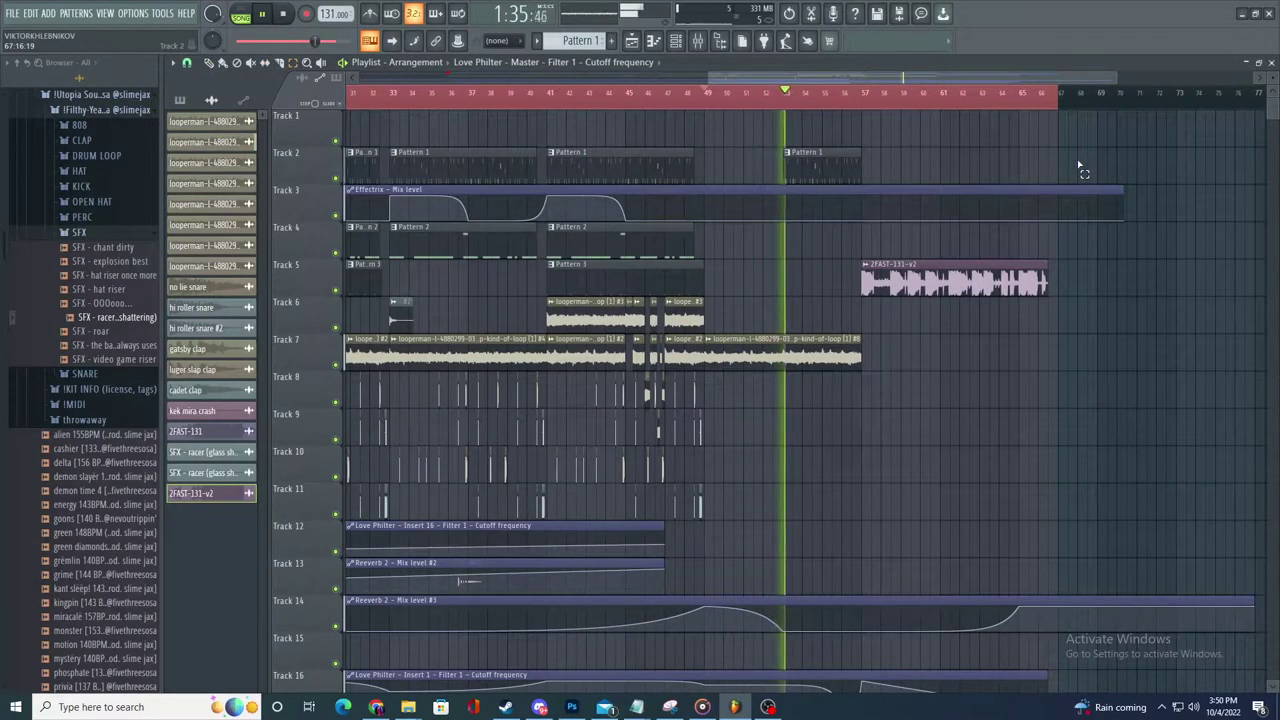
pyautogui.scroll(-3, 1077, 143)
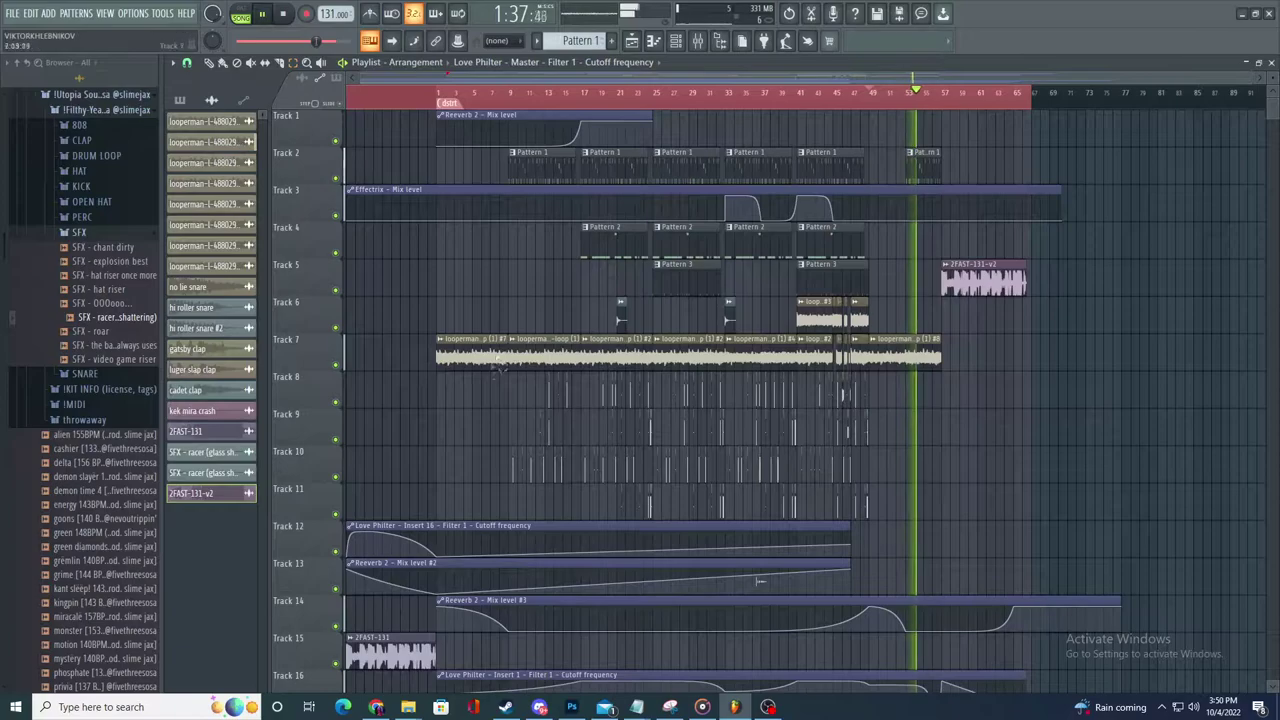
# - Export the song as a WAV file named 2FAST-131-v2-done in the UNTAGGED folder
pyautogui.click(14, 17)
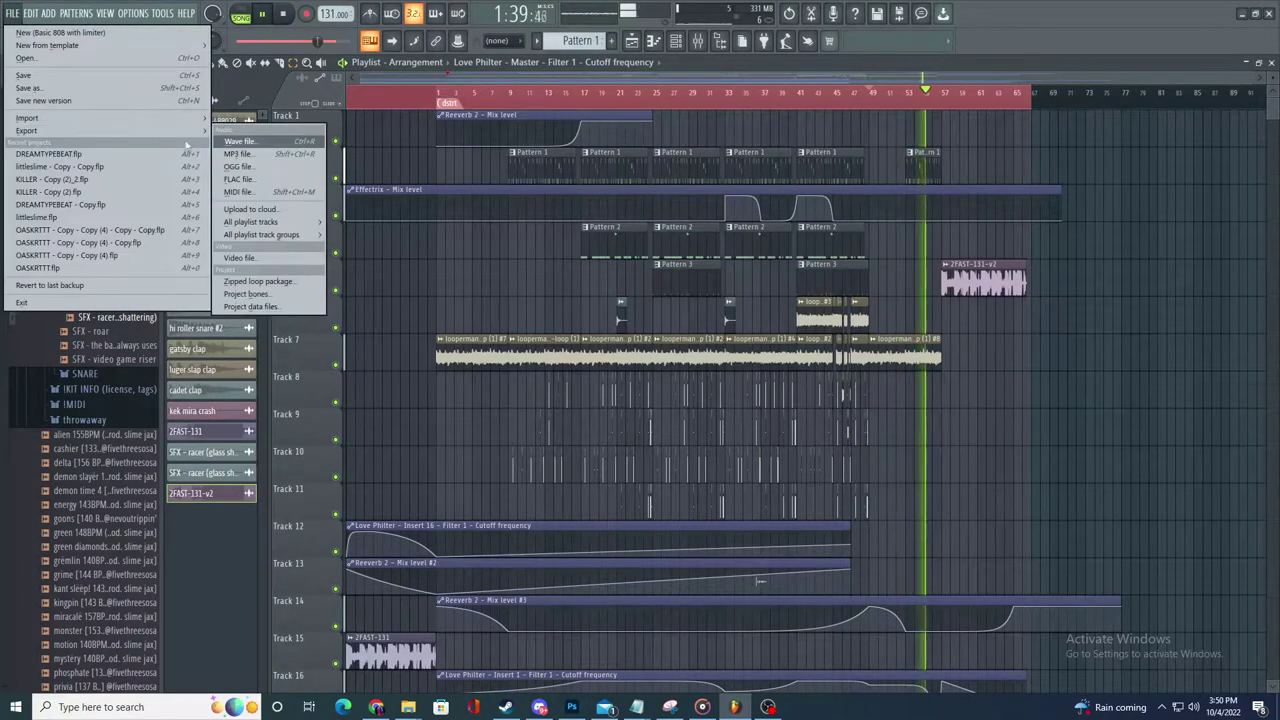
pyautogui.moveTo(191, 141)
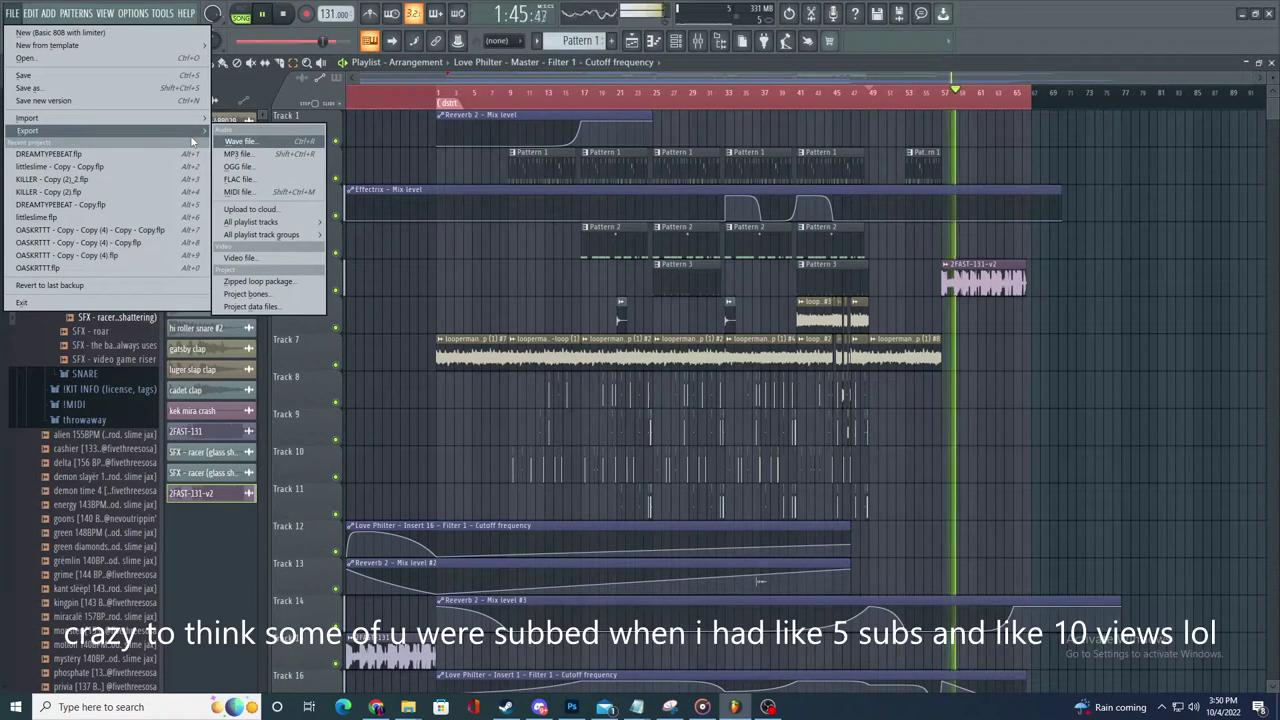
pyautogui.click(249, 141)
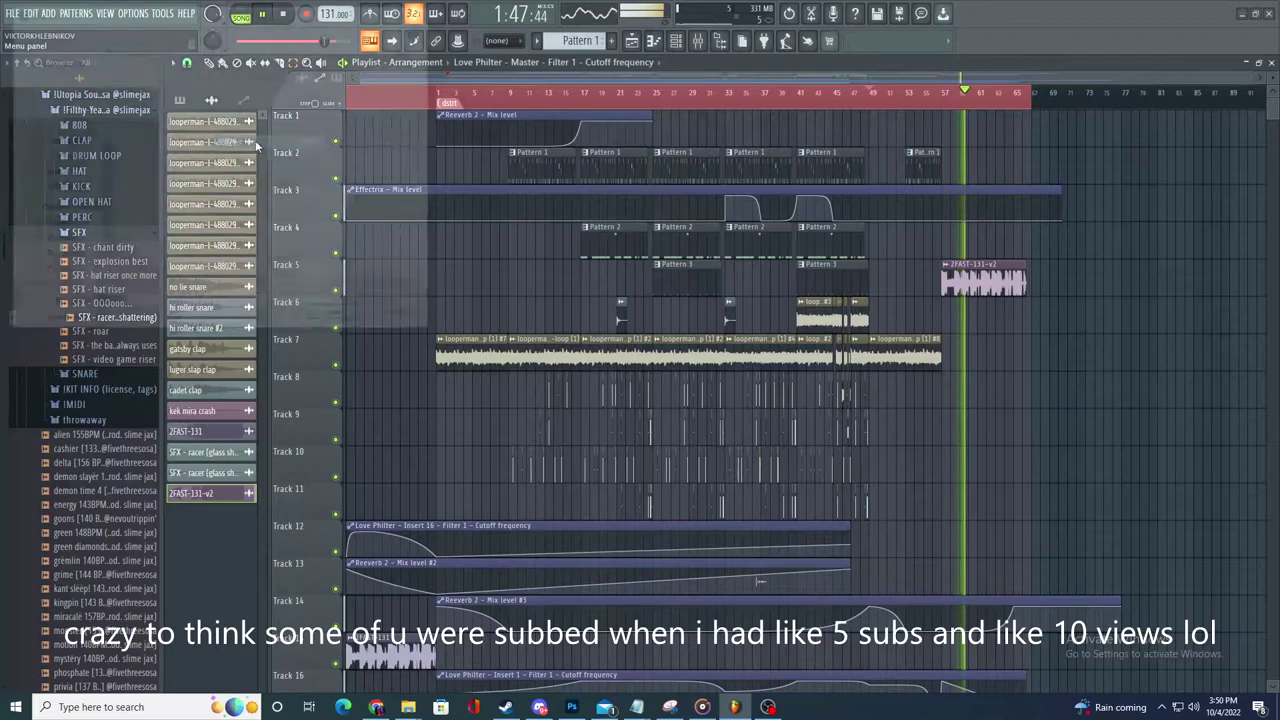
pyautogui.click(256, 341)
pyautogui.click(262, 438)
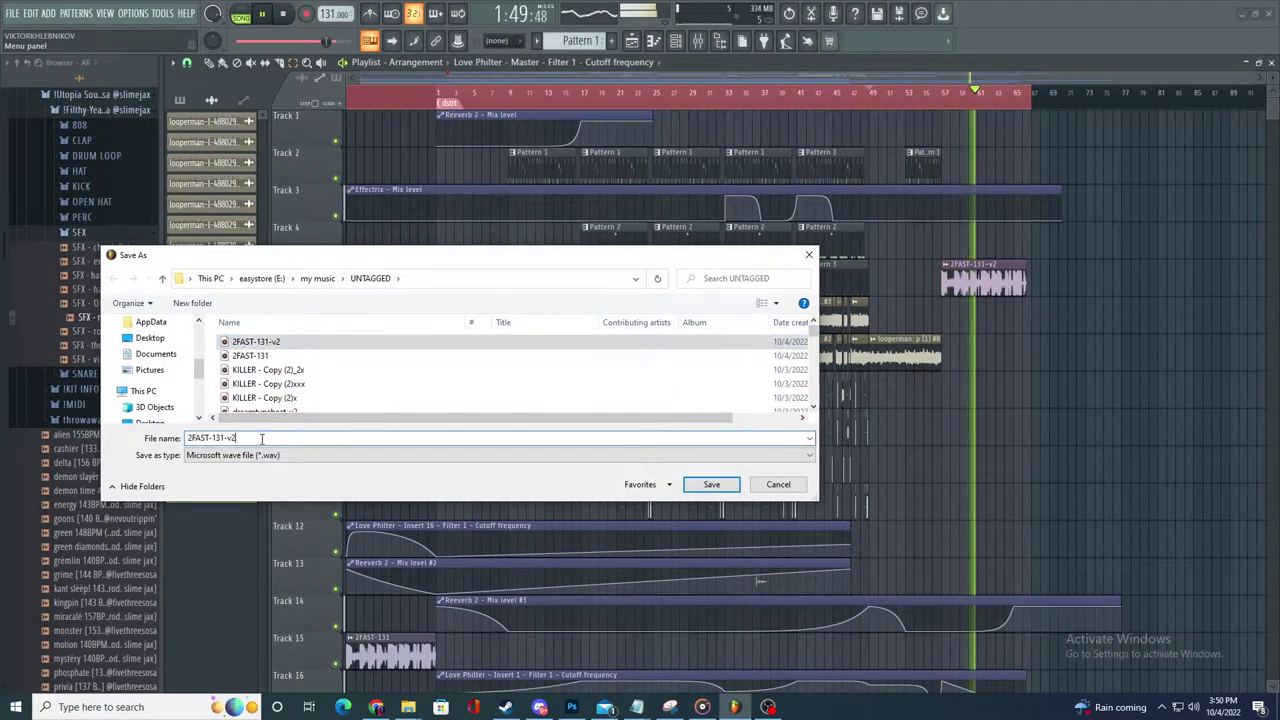
pyautogui.write('-')
pyautogui.press('BackSpace')
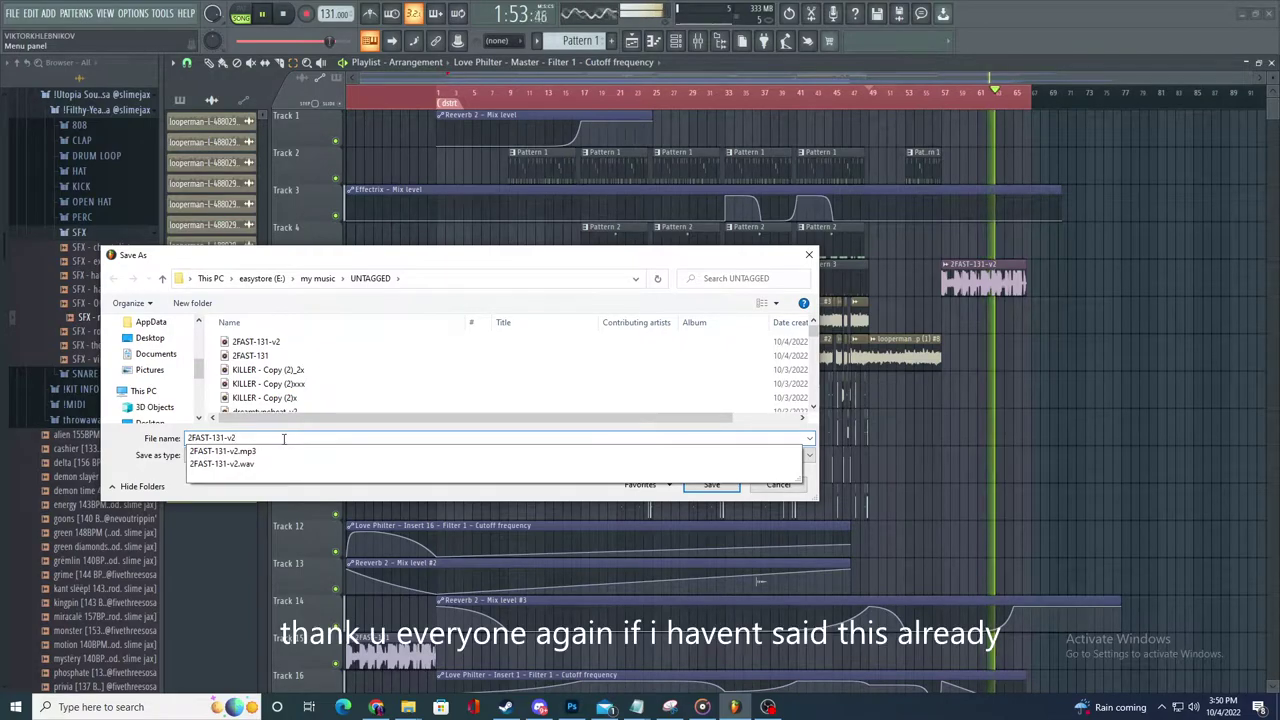
pyautogui.write('-done')
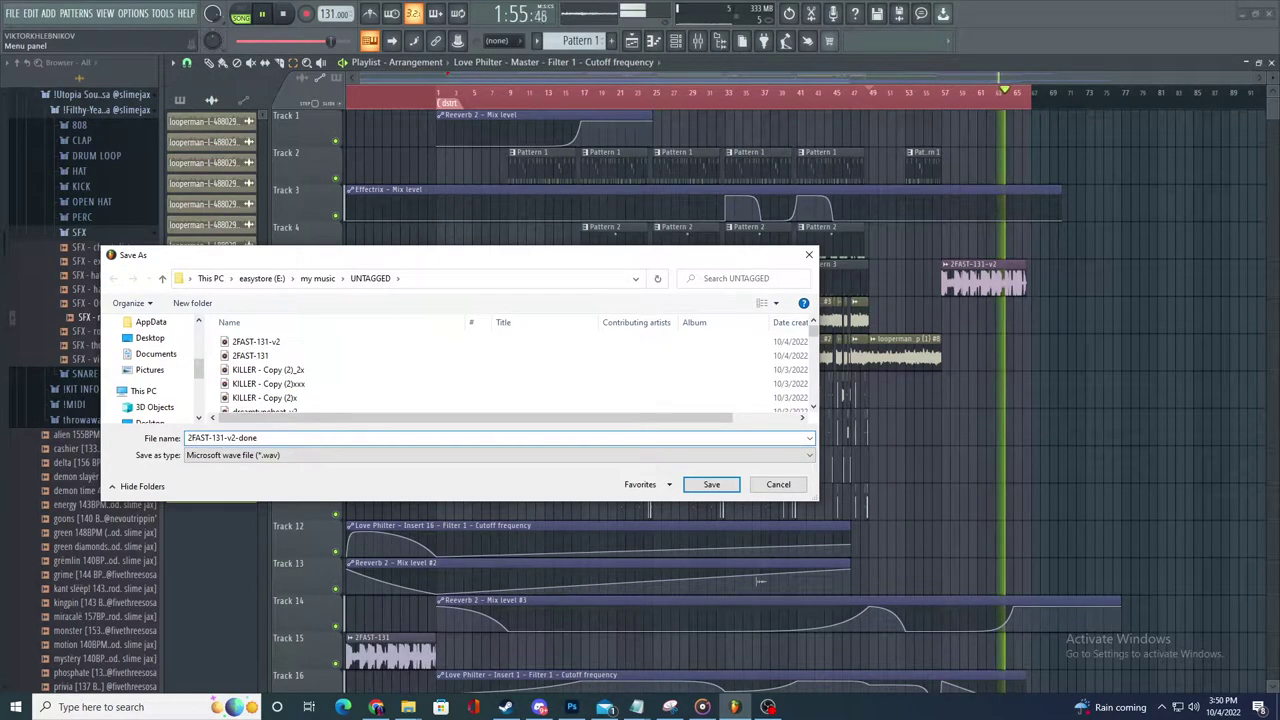
pyautogui.press('Return')
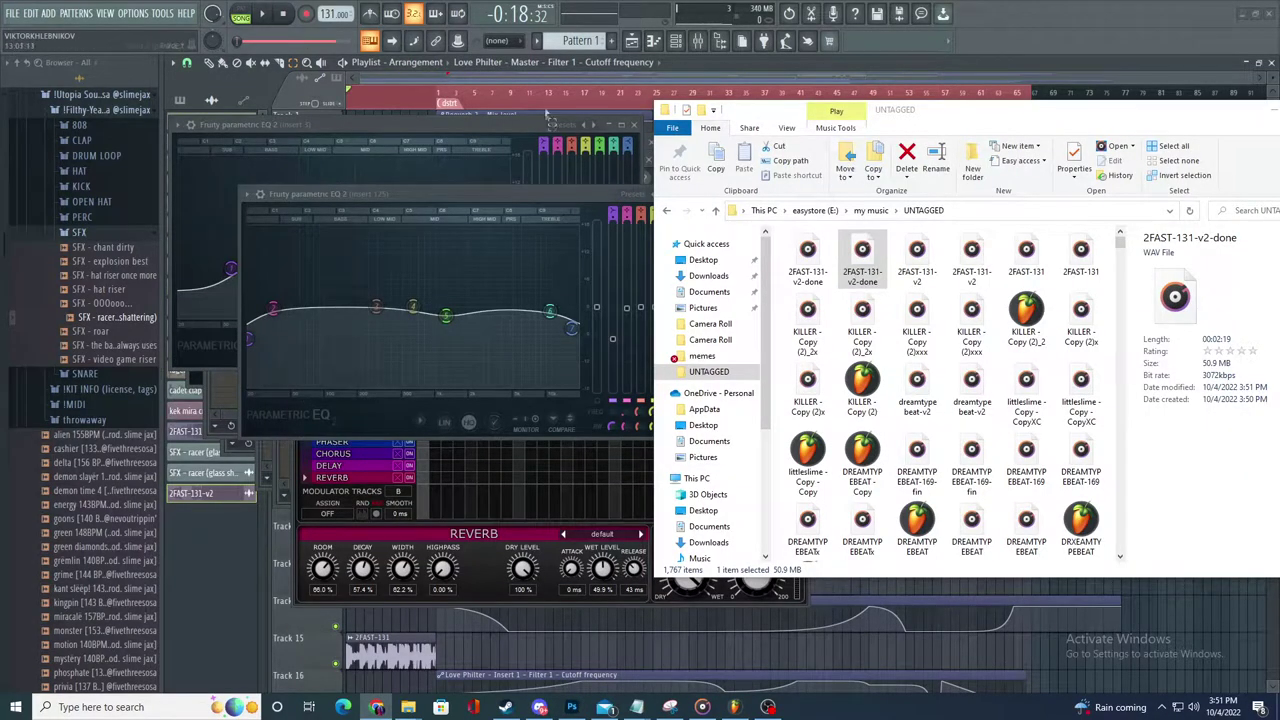
# - Return to the playlist and clear the time selection covering the song
pyautogui.click(522, 130)
pyautogui.keyDown('ctrl'); pyautogui.click(490, 102); pyautogui.keyUp('ctrl')
pyautogui.scroll(5, 402, 301)
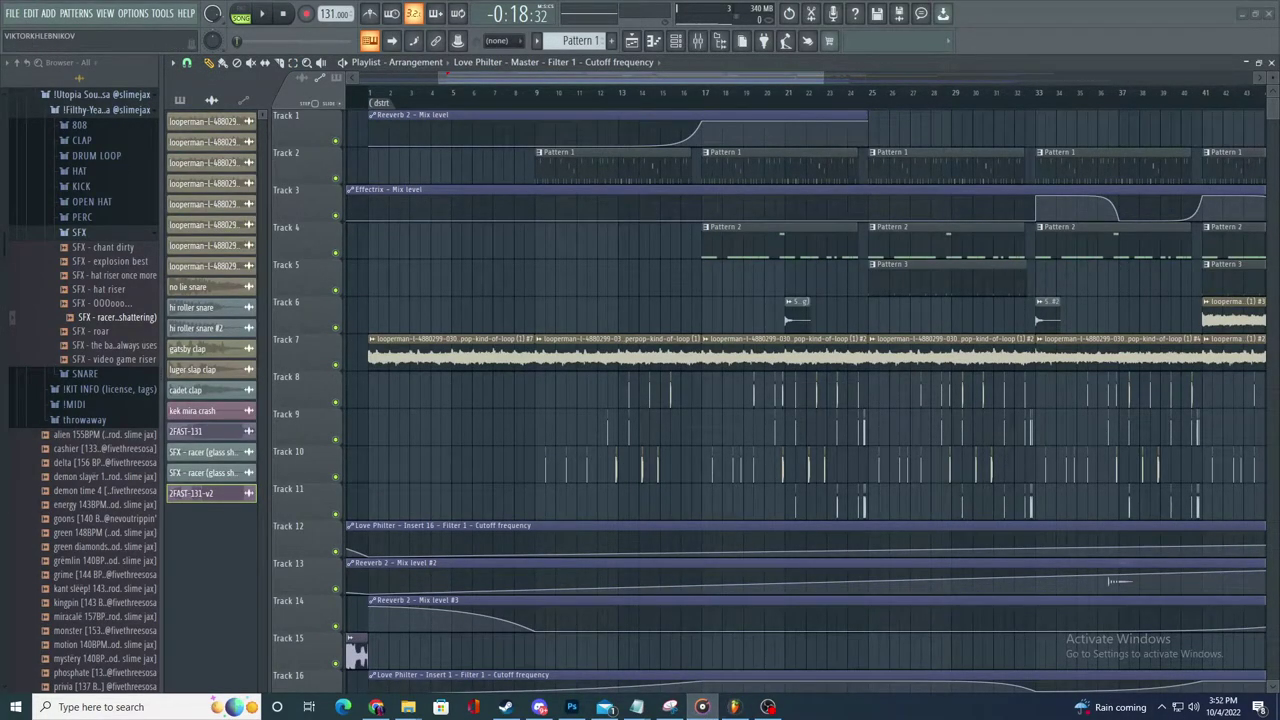
# - Play the song from about bar 9 to hear the hyperpop loop
pyautogui.doubleClick(506, 356)
pyautogui.click(550, 99)
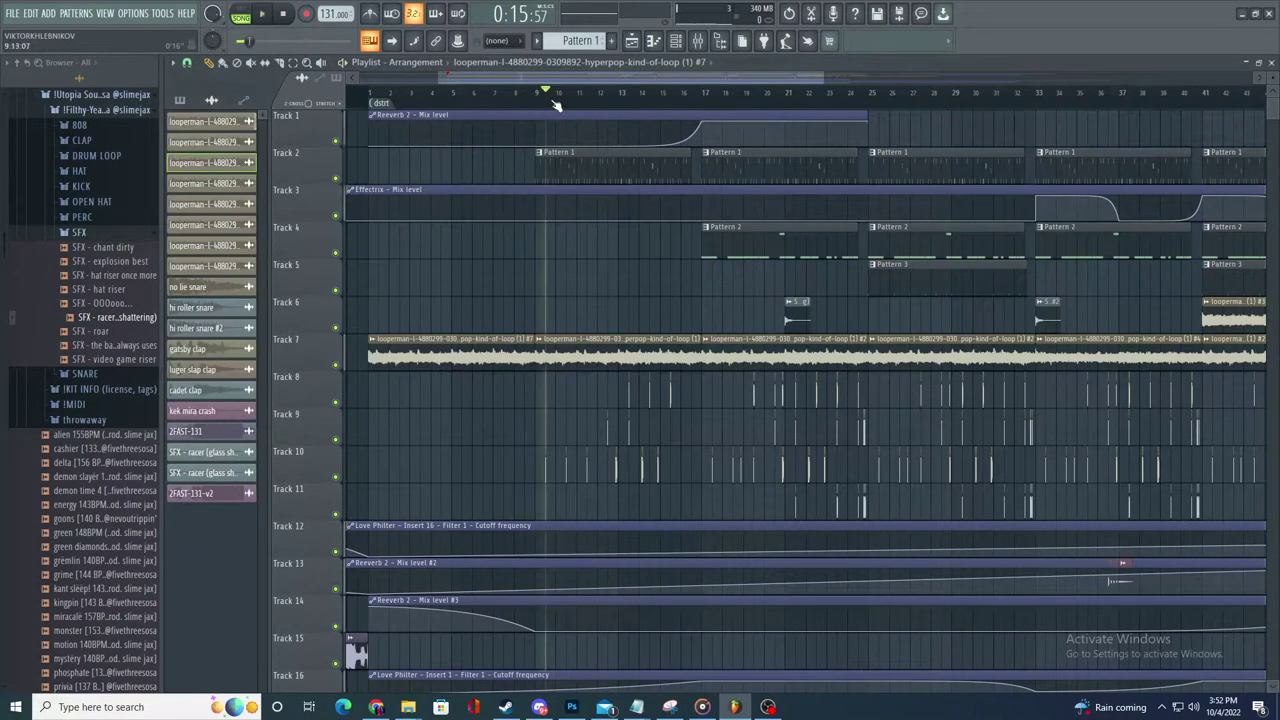
pyautogui.press('space')
pyautogui.scroll(3, 704, 177)
# - Open the hyperpop loop's mixer track, Insert 1, and load Wave Candy in its third effect slot
pyautogui.doubleClick(532, 367)
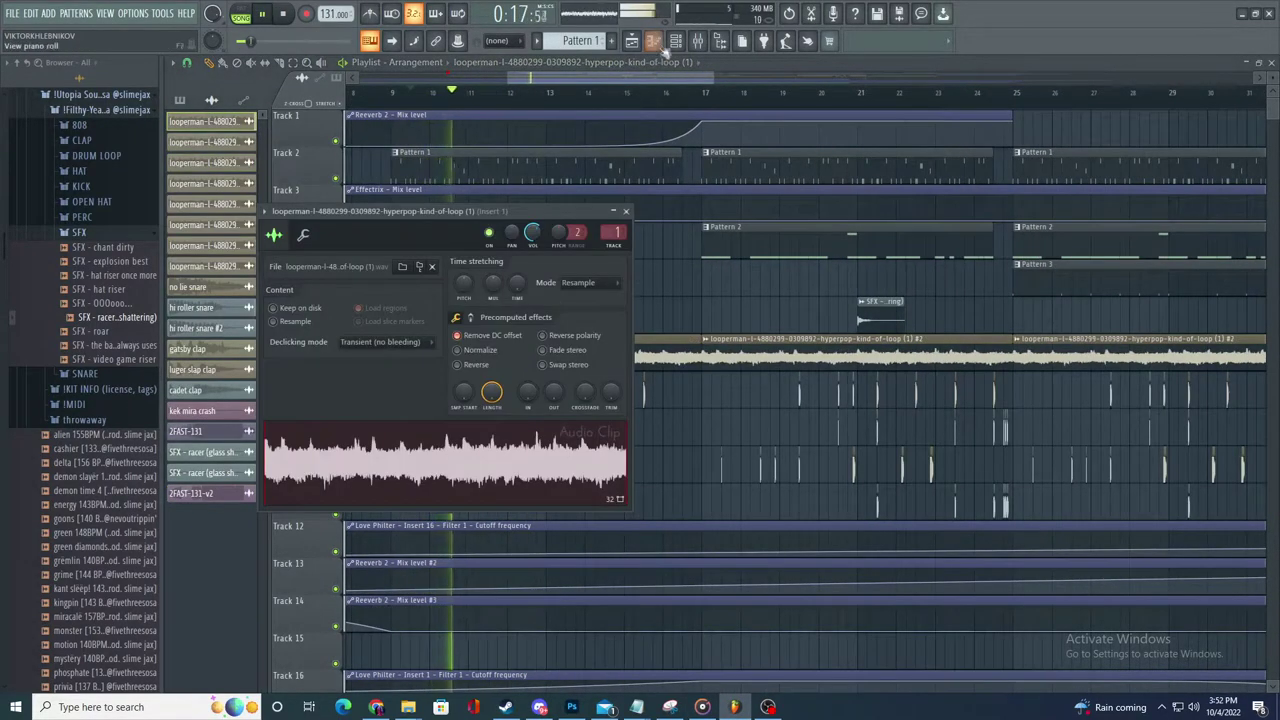
pyautogui.click(675, 41)
pyautogui.click(697, 41)
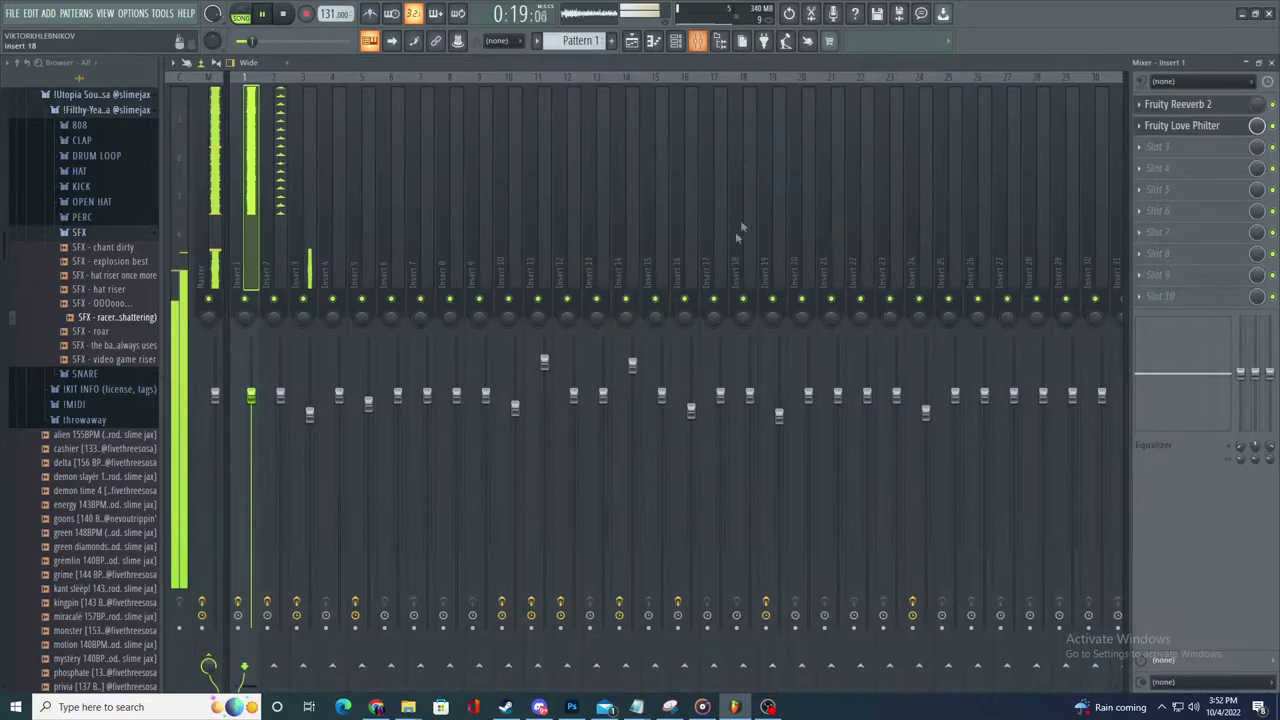
pyautogui.click(641, 43)
pyautogui.click(697, 42)
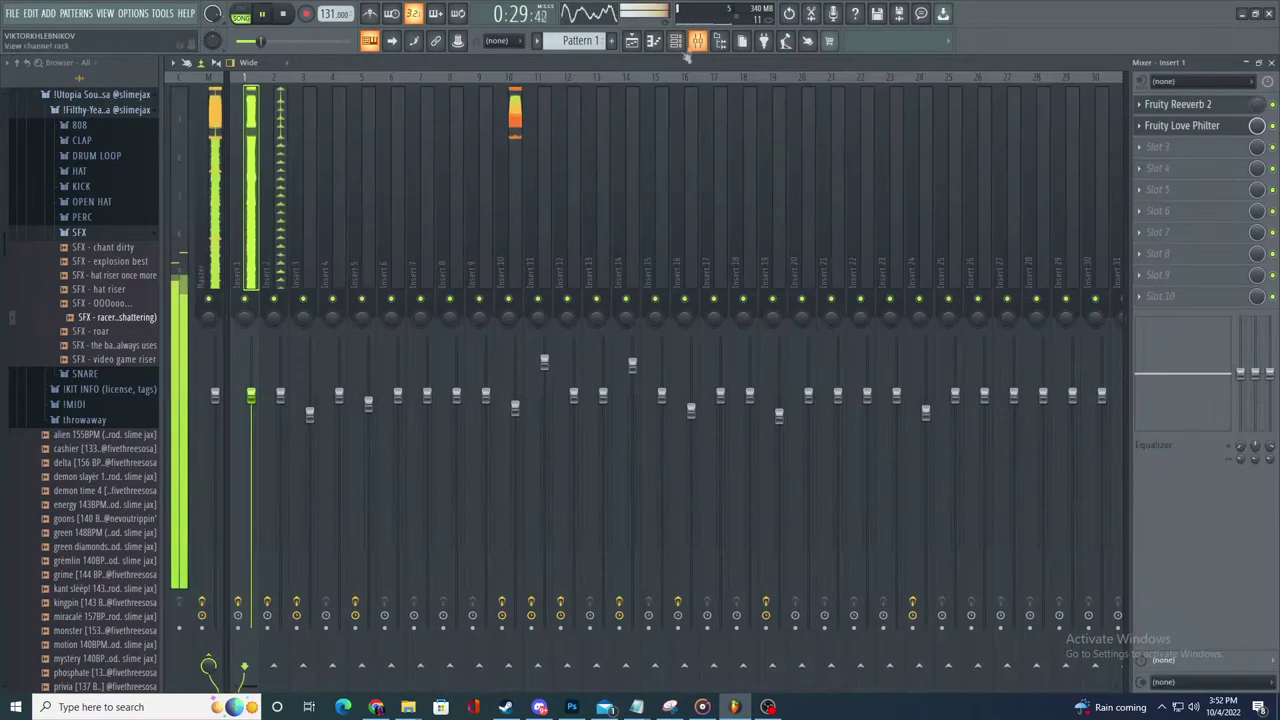
pyautogui.click(1204, 157)
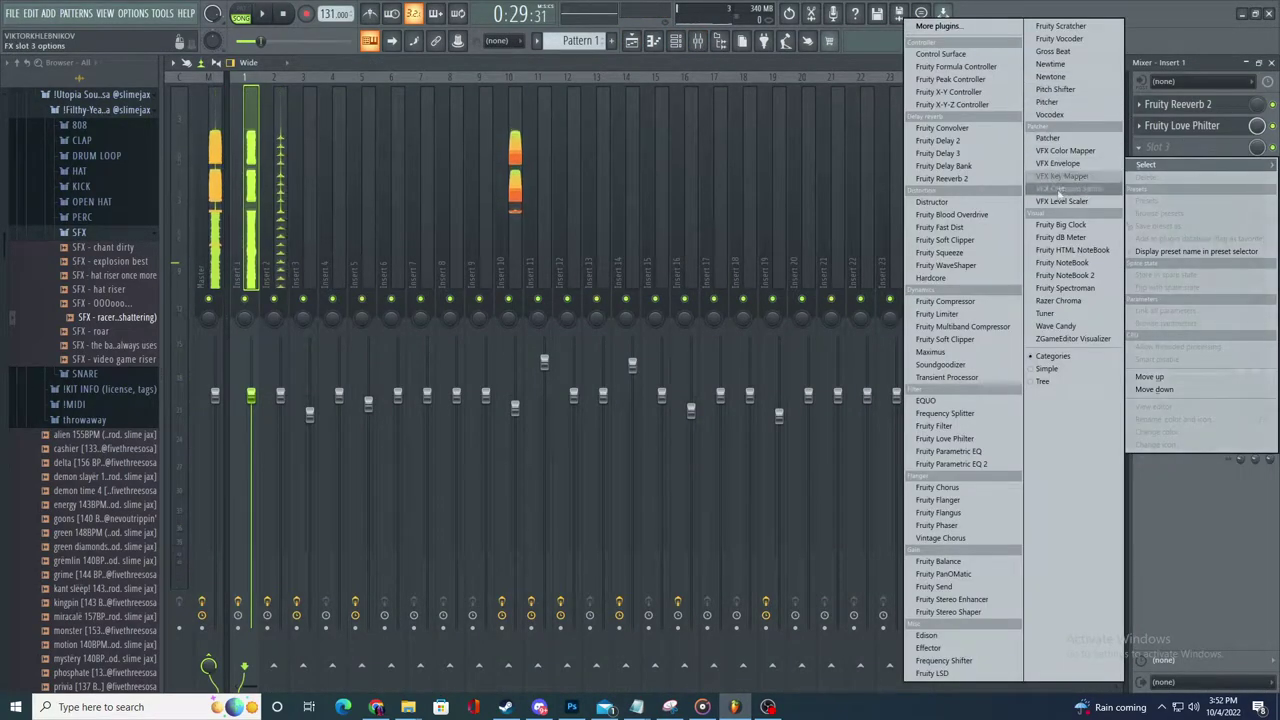
pyautogui.click(1078, 325)
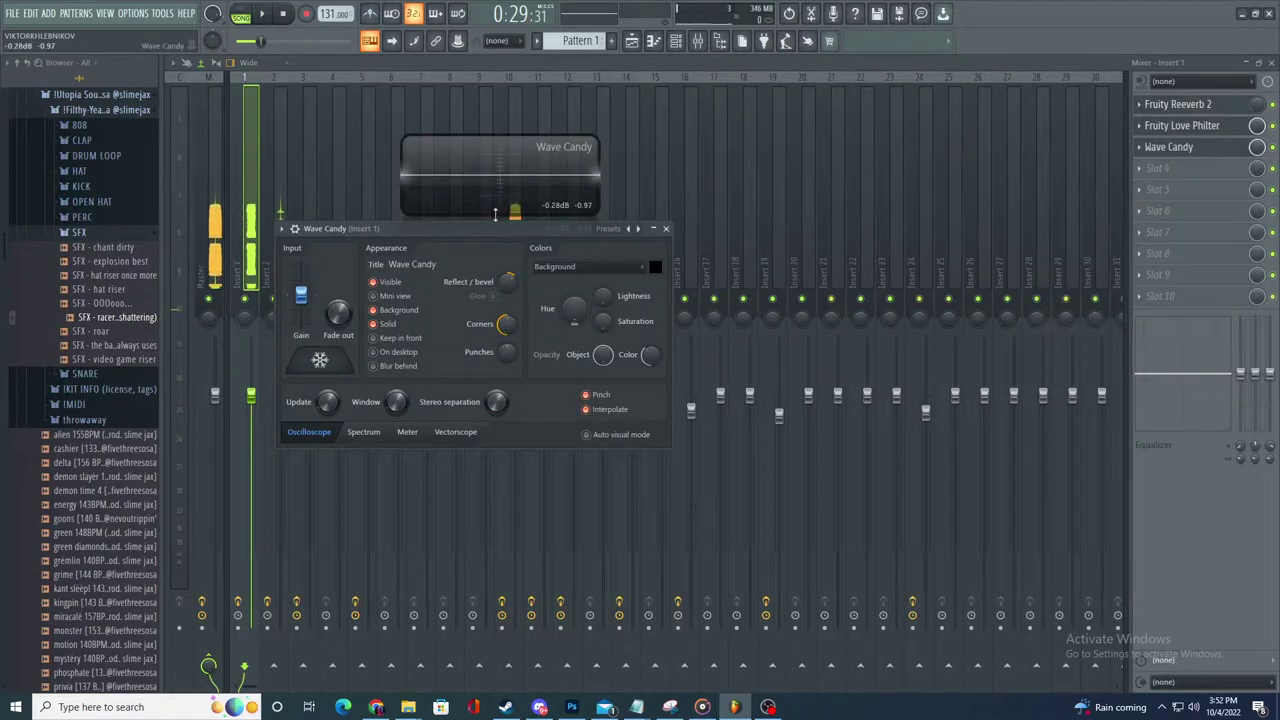
# - Set Wave Candy to Spectrum, make its display tall, move it clear of the settings window and return to the playlist
pyautogui.moveTo(495, 215); pyautogui.dragTo(505, 657)
pyautogui.moveTo(532, 515); pyautogui.dragTo(885, 428)
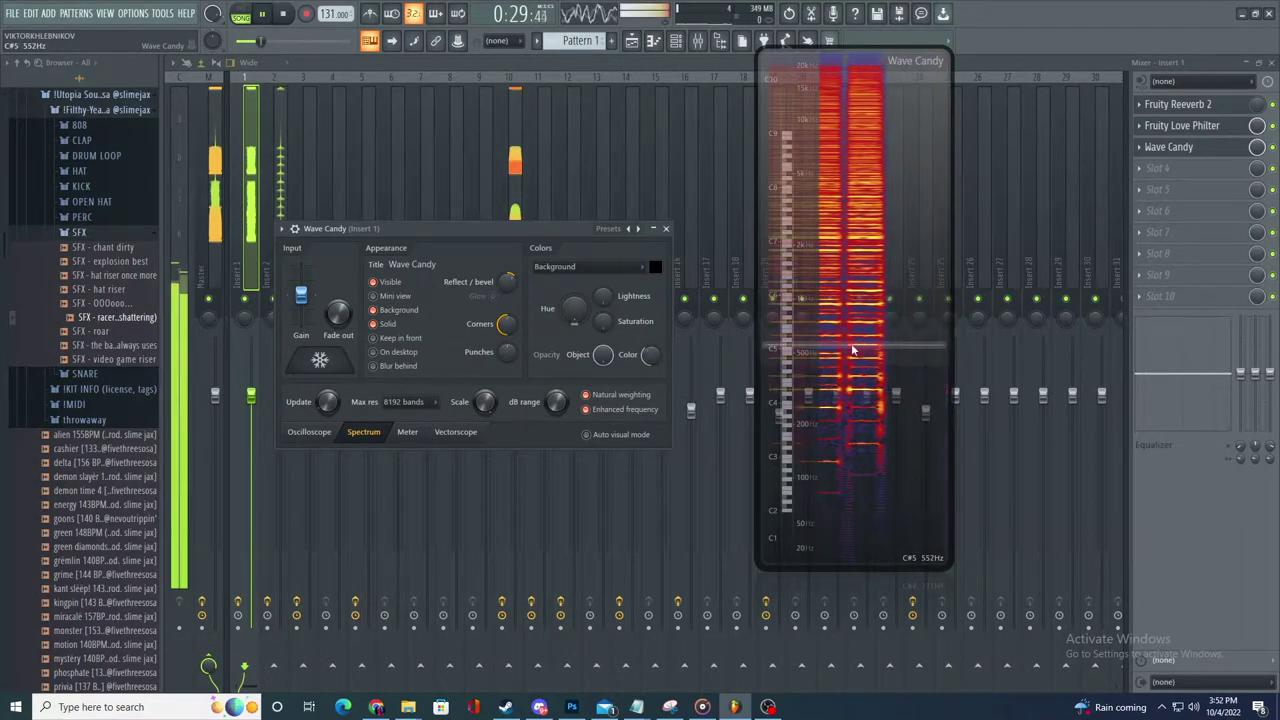
pyautogui.press('F5')
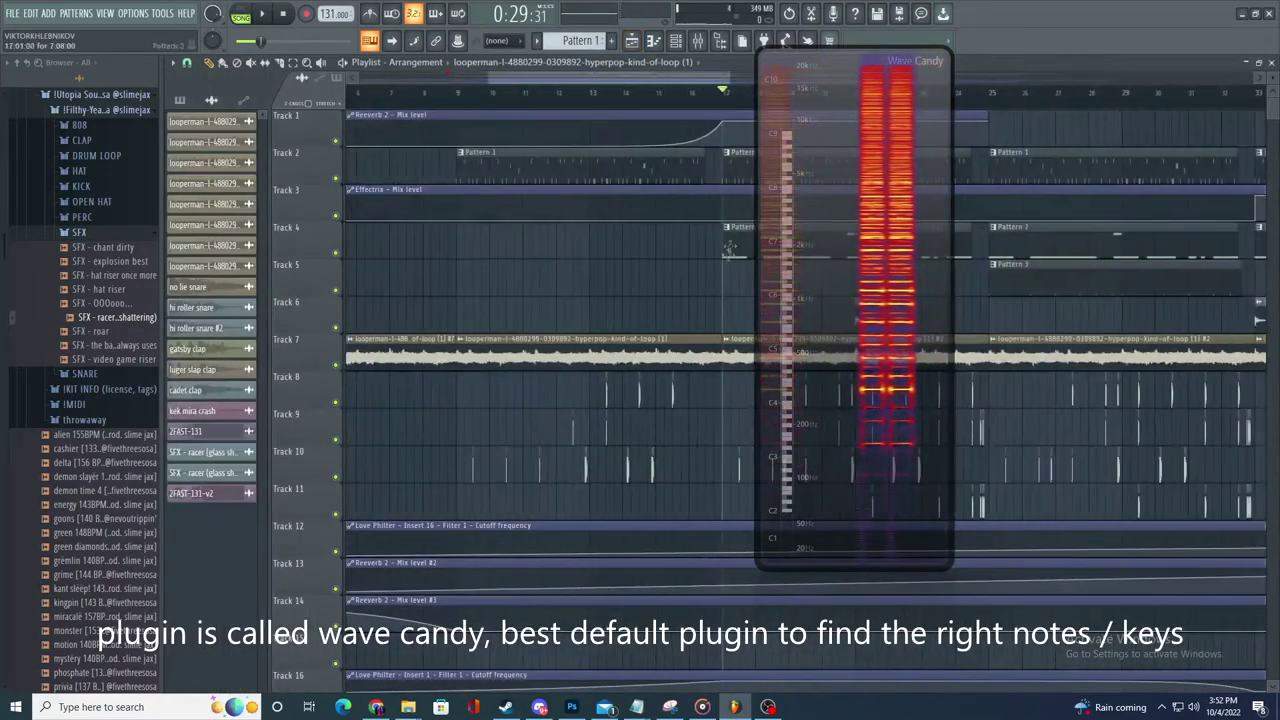
# - Open Pattern 1's pinch hh notes in the piano roll and transpose all of them up one semitone
pyautogui.doubleClick(738, 175)
pyautogui.scroll(-3, 358, 90)
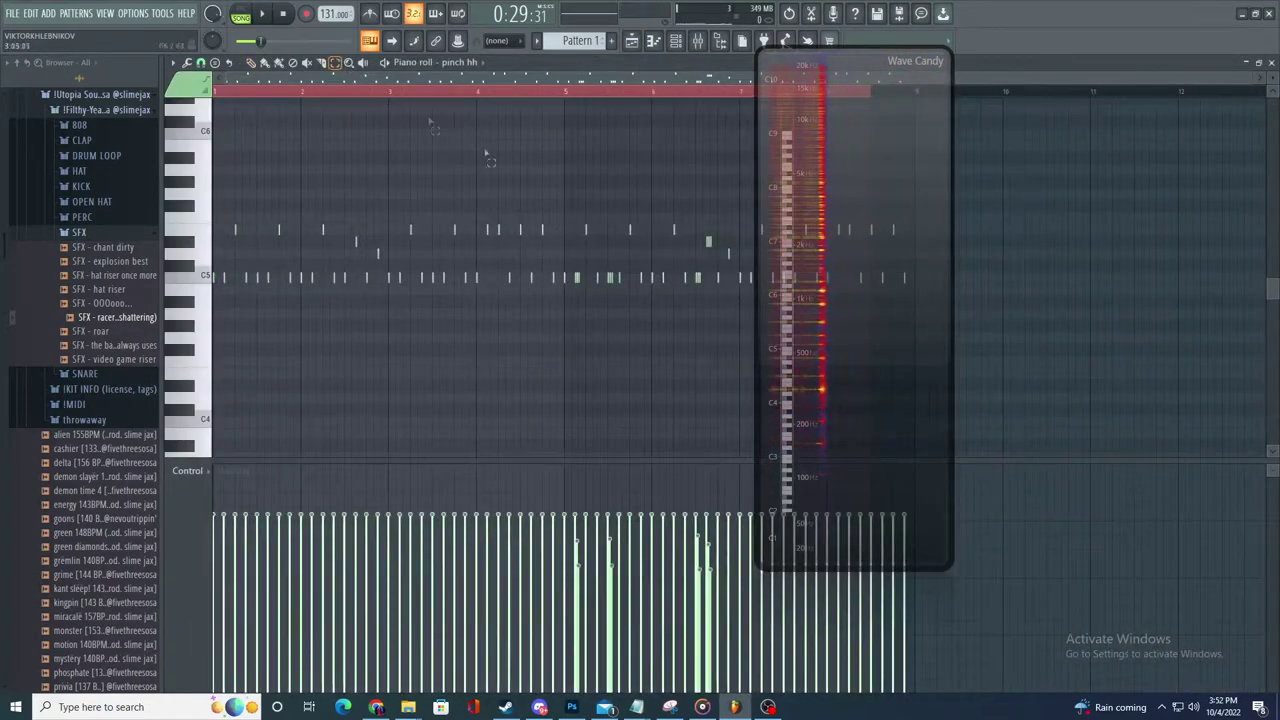
pyautogui.hotkey('ctrl', 'a')
pyautogui.scroll(4, 240, 284)
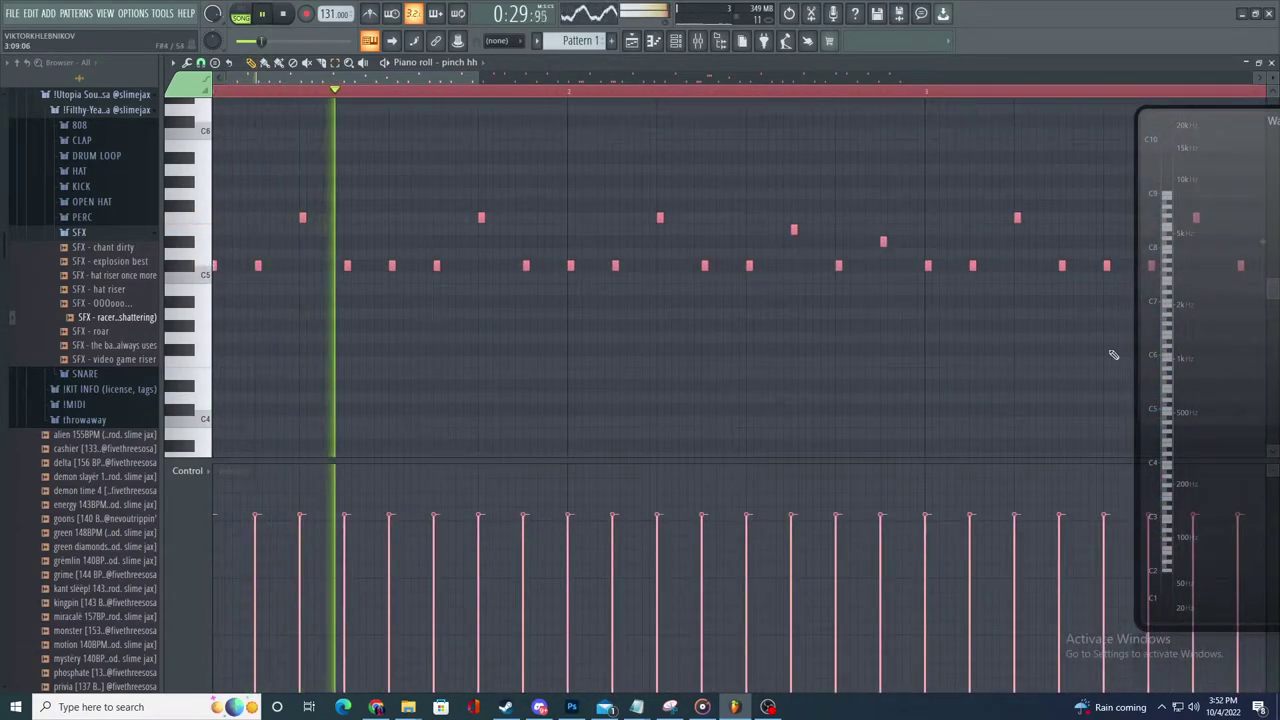
# - Place Wave Candy over the note grid for reference and lower the first high hi-hat note in bar 1 to D#5
pyautogui.moveTo(1150, 360); pyautogui.dragTo(561, 422)
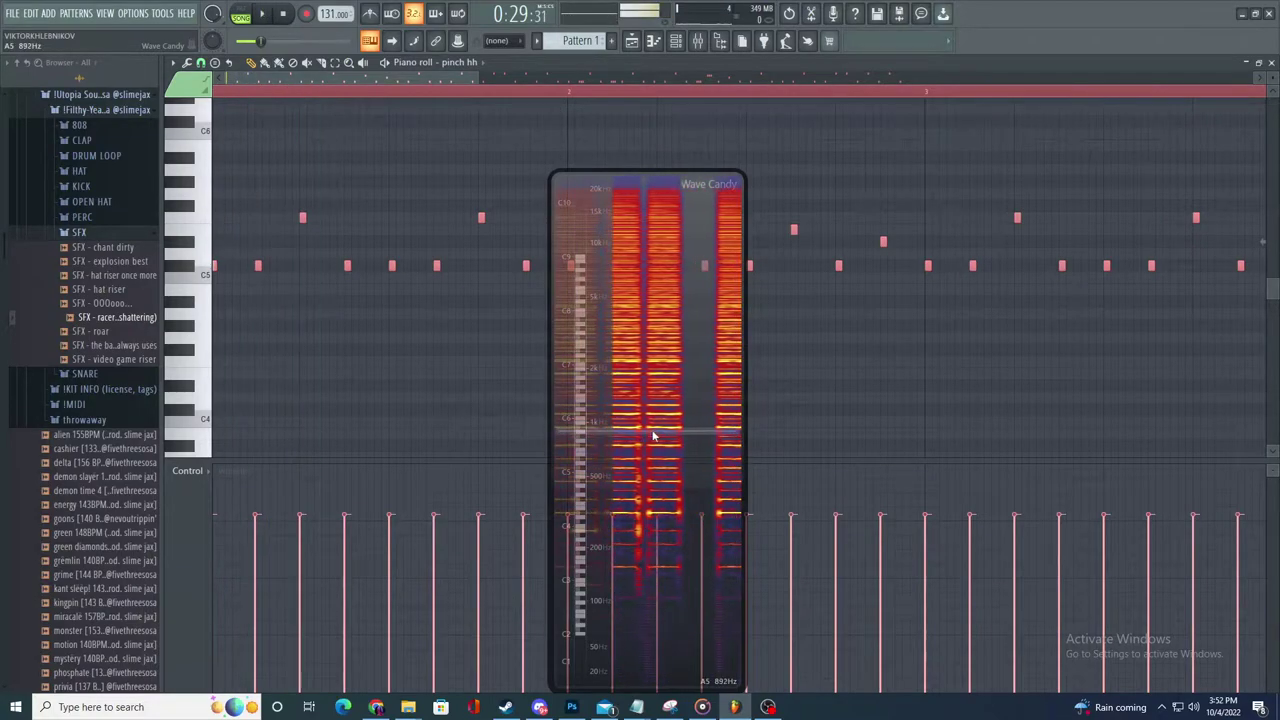
pyautogui.press('space')
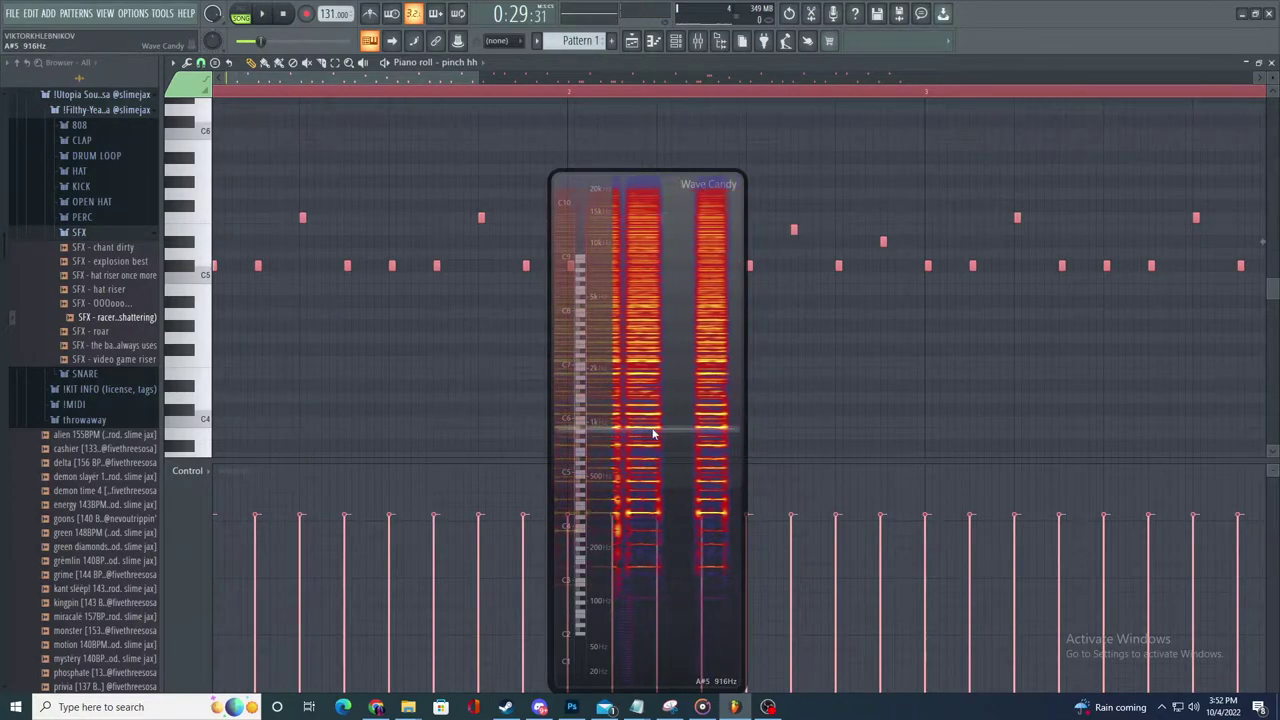
pyautogui.click(334, 217)
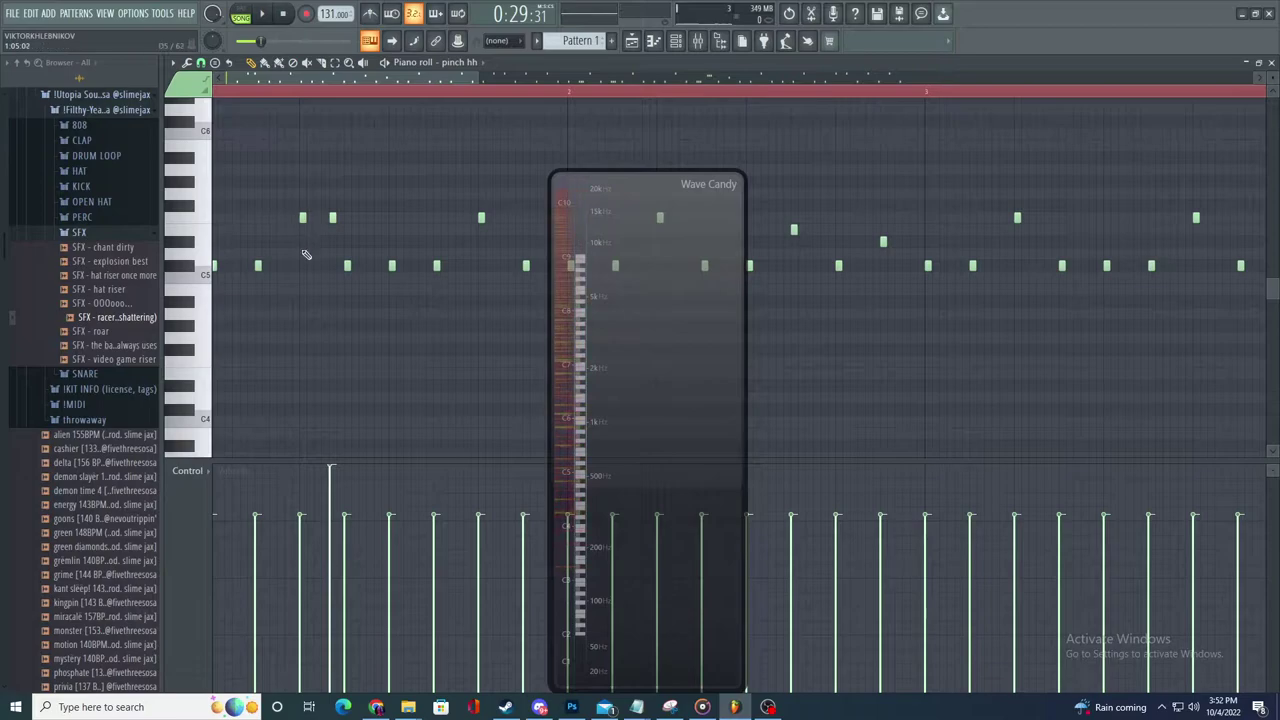
pyautogui.press('space')
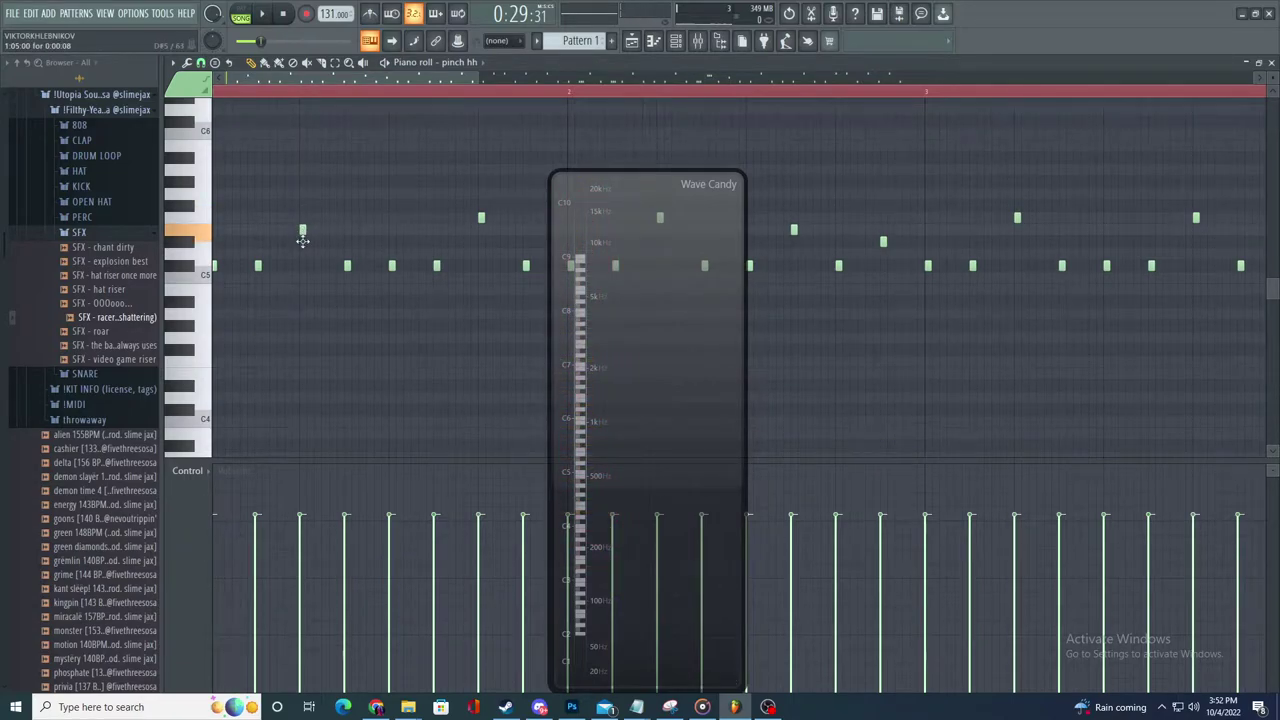
pyautogui.press('space')
pyautogui.scroll(-3, 303, 258)
pyautogui.scroll(3, 309, 260)
pyautogui.press('space')
pyautogui.press('space')
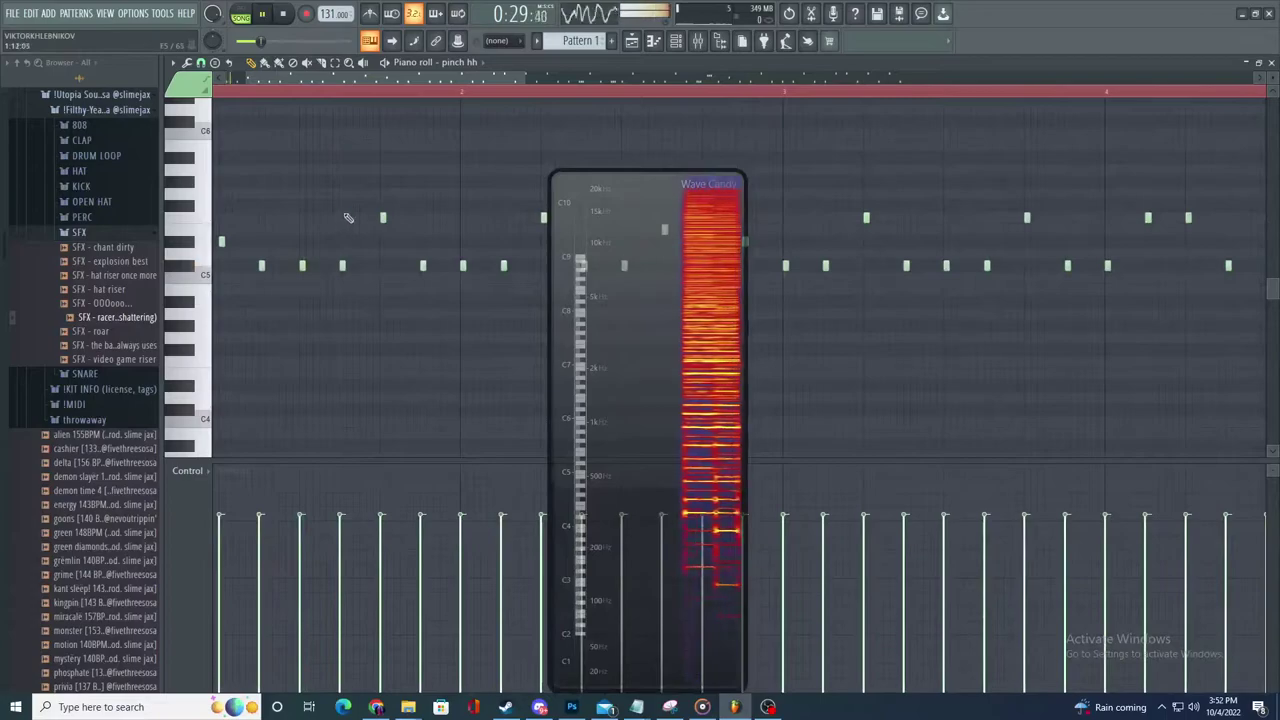
# - Select the remaining high hi-hat notes, lower them together by two semitones, and clear the selection
pyautogui.scroll(-5, 354, 218)
pyautogui.press('space')
pyautogui.moveTo(1189, 142); pyautogui.dragTo(274, 247)
pyautogui.scroll(4, 262, 244)
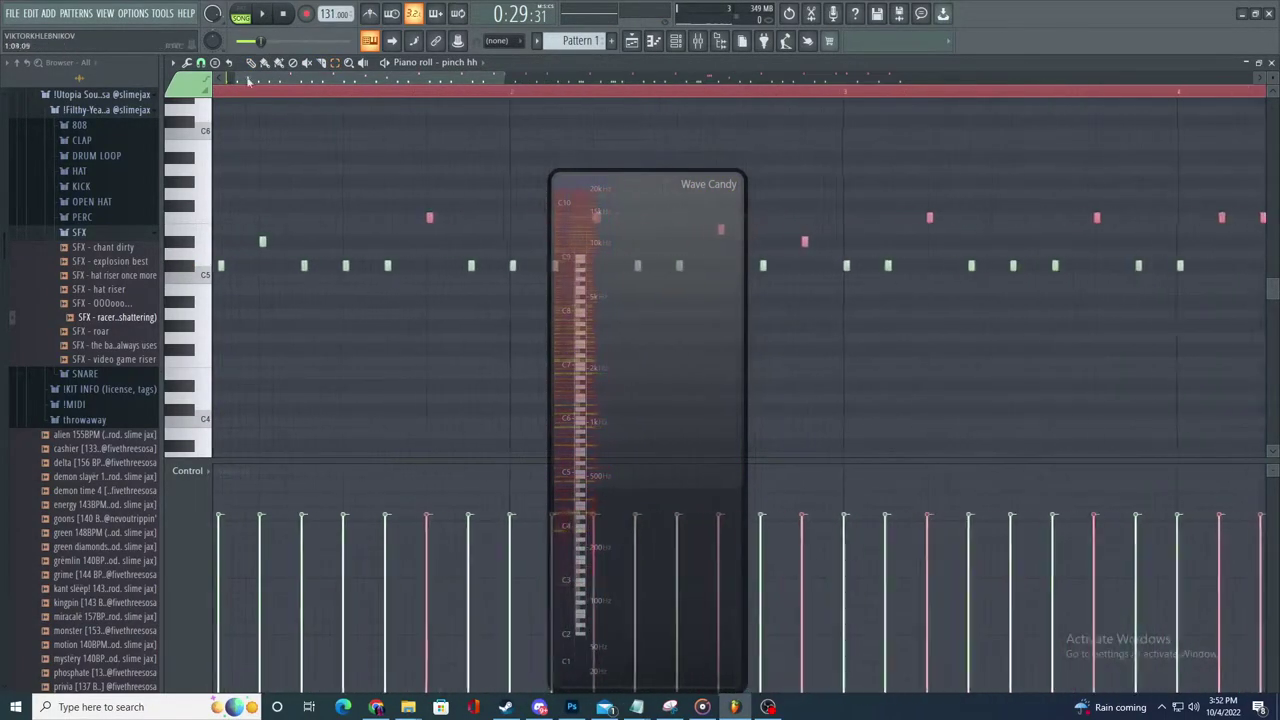
pyautogui.press('space')
pyautogui.moveTo(431, 217); pyautogui.dragTo(431, 246)
pyautogui.scroll(-4, 451, 332)
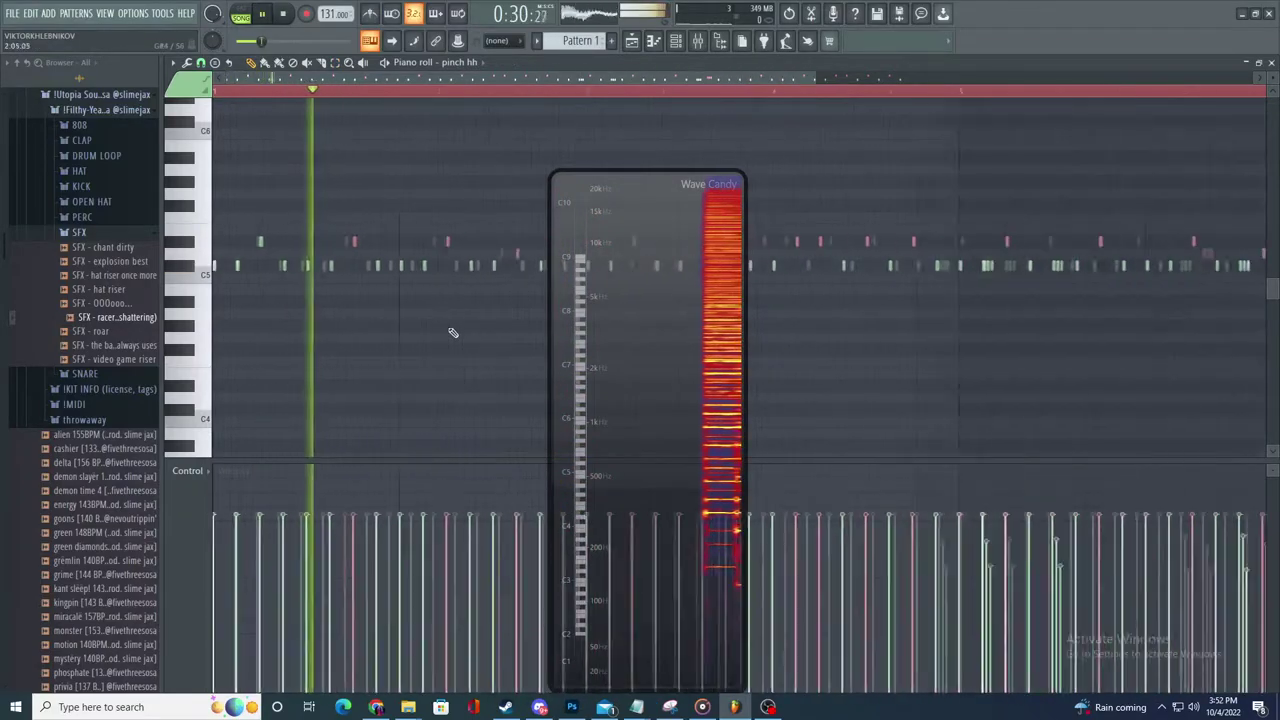
pyautogui.keyDown('ctrl'); pyautogui.click(458, 326); pyautogui.keyUp('ctrl')
# - Move Wave Candy aside, raise the hi-hat note at 2:11 to E5 and the one at 2:15 to G#5
pyautogui.scroll(4, 466, 323)
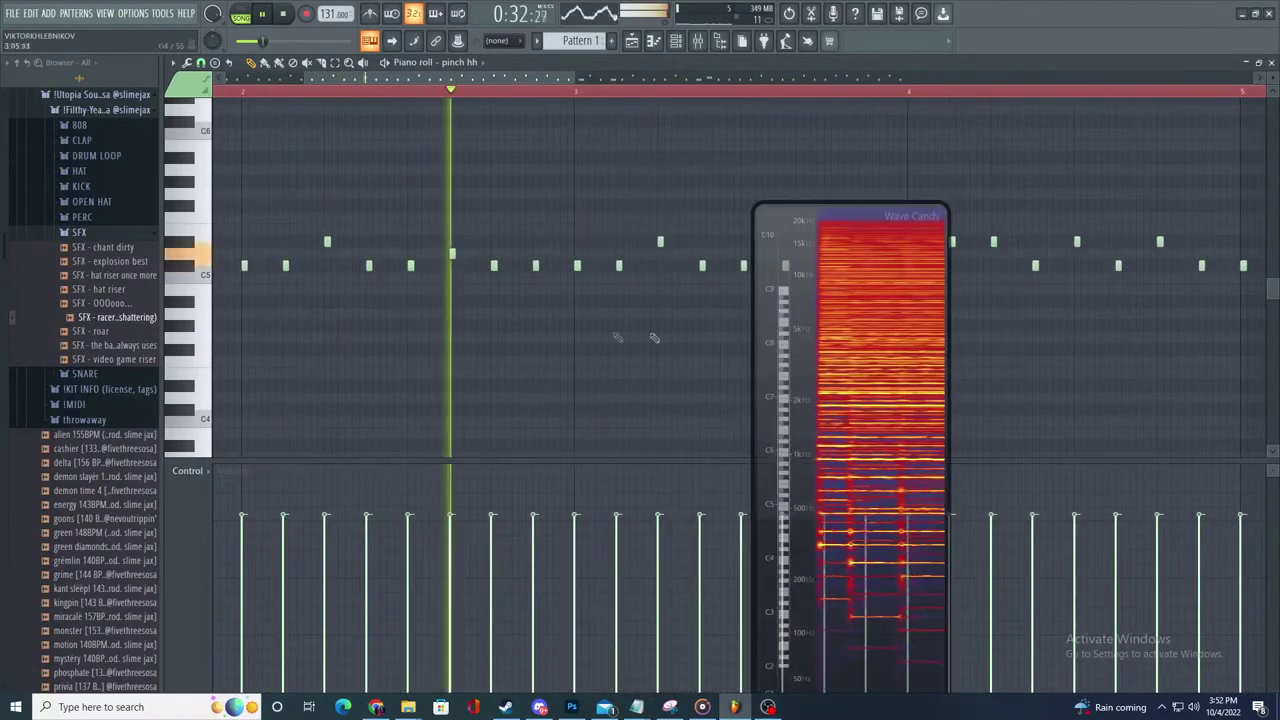
pyautogui.scroll(-3, 571, 397)
pyautogui.scroll(-1, 640, 322)
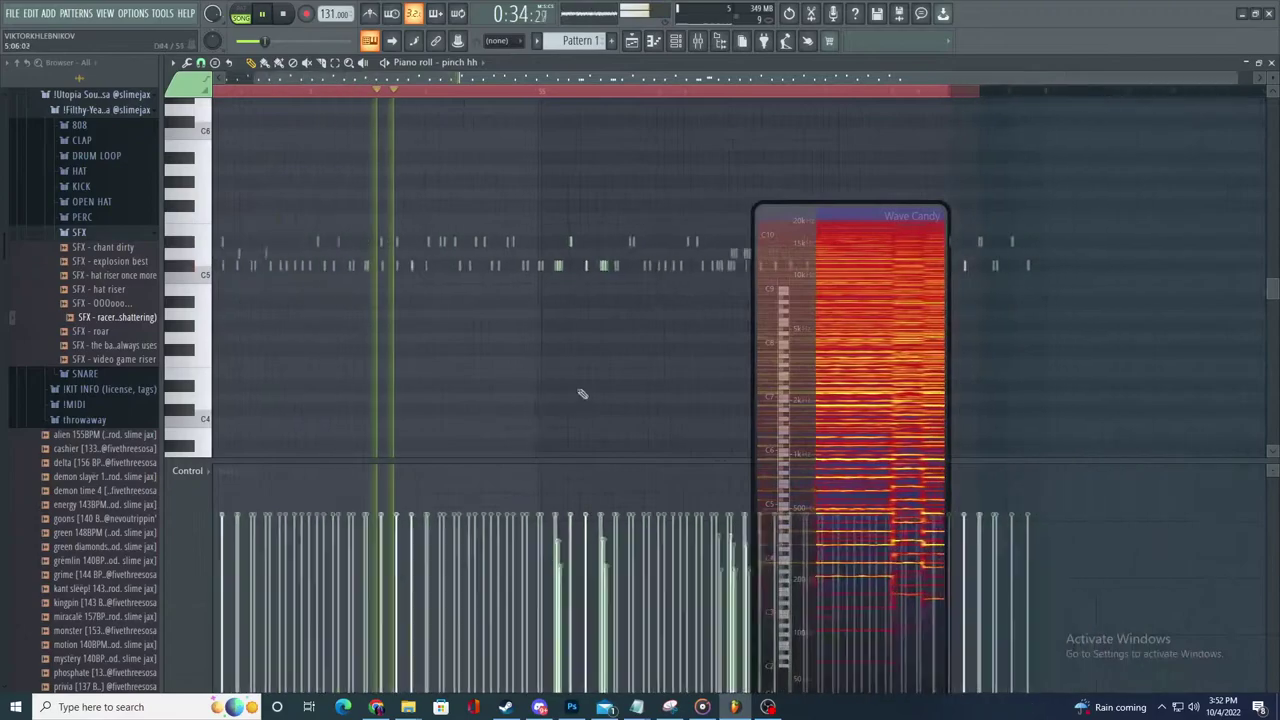
pyautogui.scroll(4, 374, 271)
pyautogui.press('space')
pyautogui.press('space')
pyautogui.scroll(2, 293, 272)
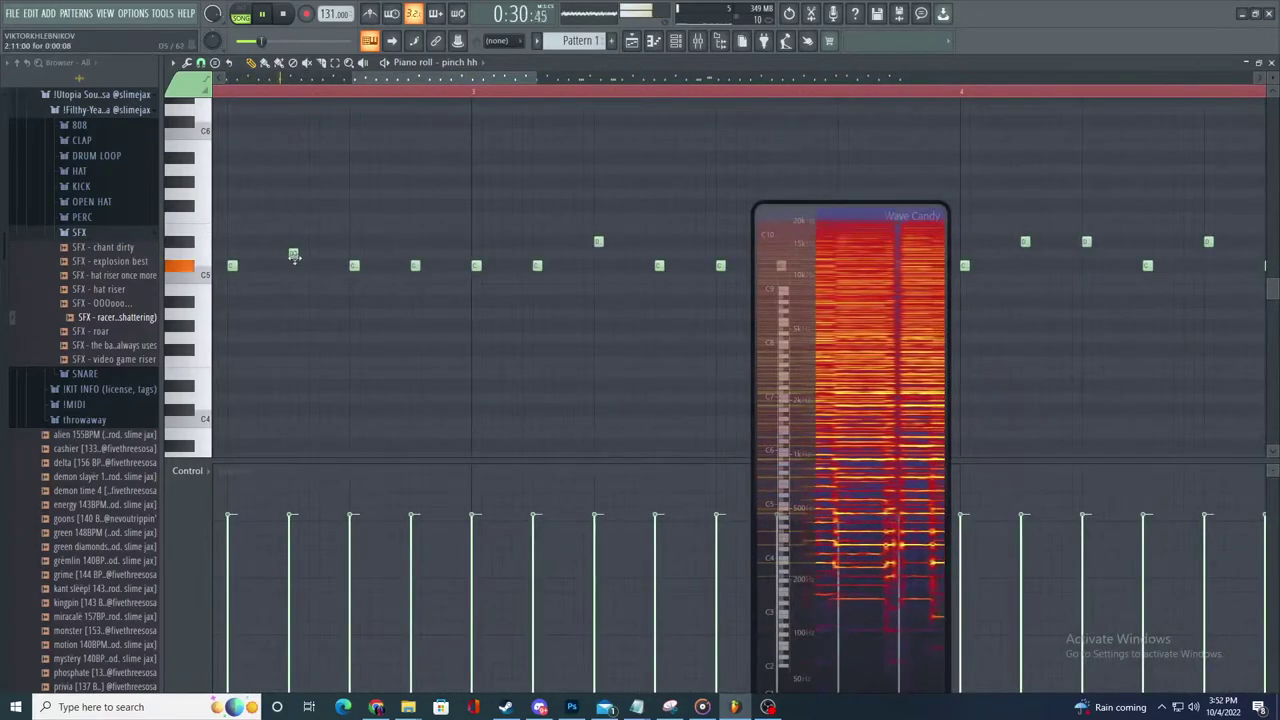
pyautogui.moveTo(415, 265); pyautogui.dragTo(414, 192)
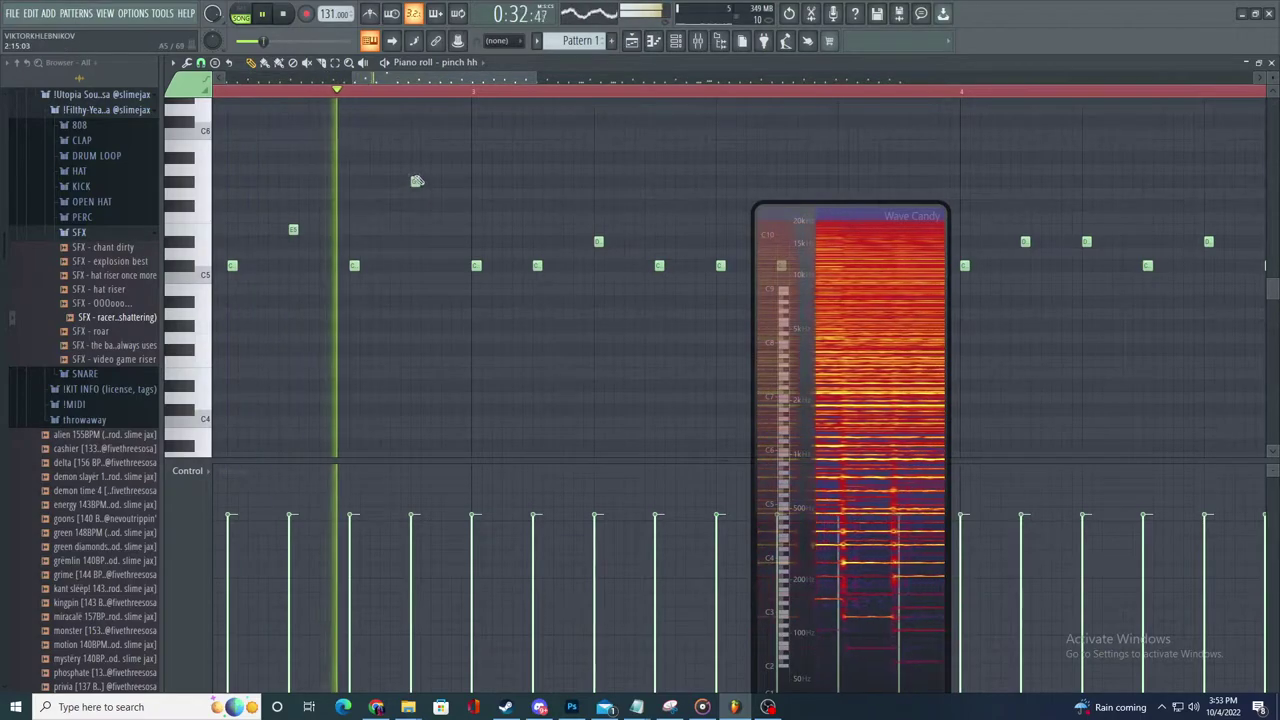
# - Play the pattern back from its start and level the velocity of the G#5 note with its neighbours
pyautogui.scroll(-3, 380, 215)
pyautogui.click(532, 420)
pyautogui.press('space')
pyautogui.rightClick(539, 424)
pyautogui.press('space')
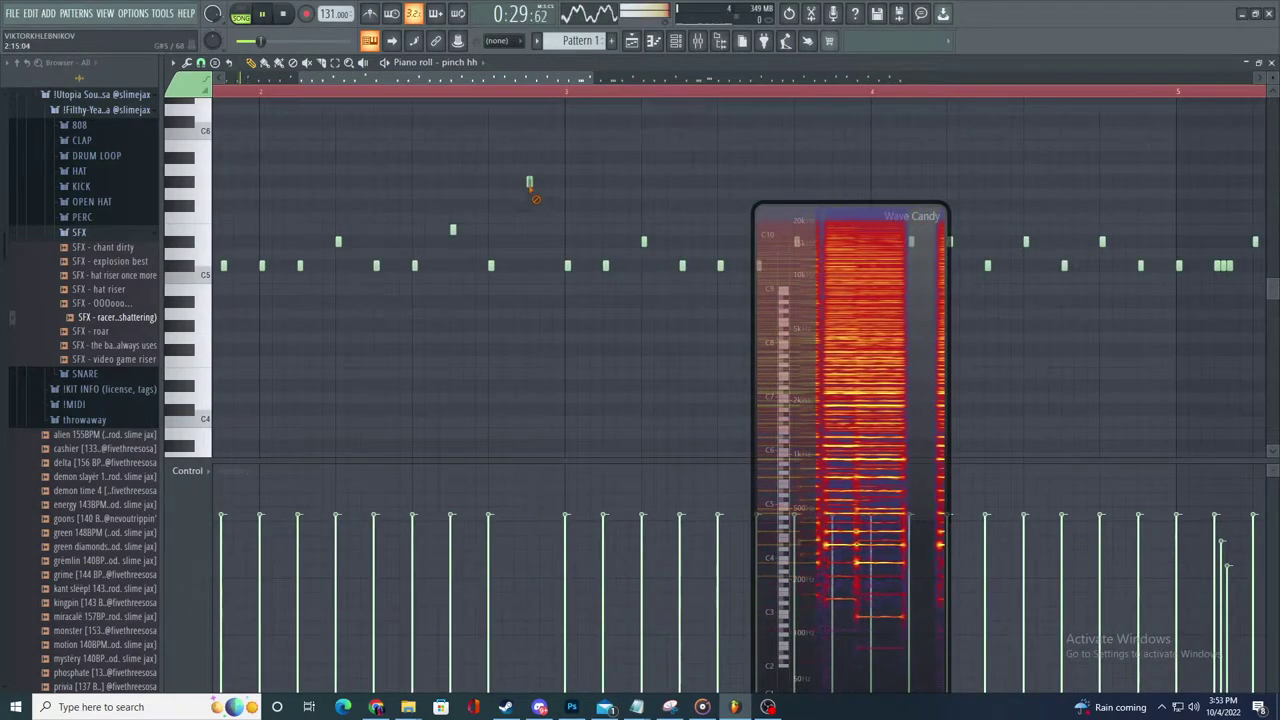
pyautogui.scroll(-3, 530, 257)
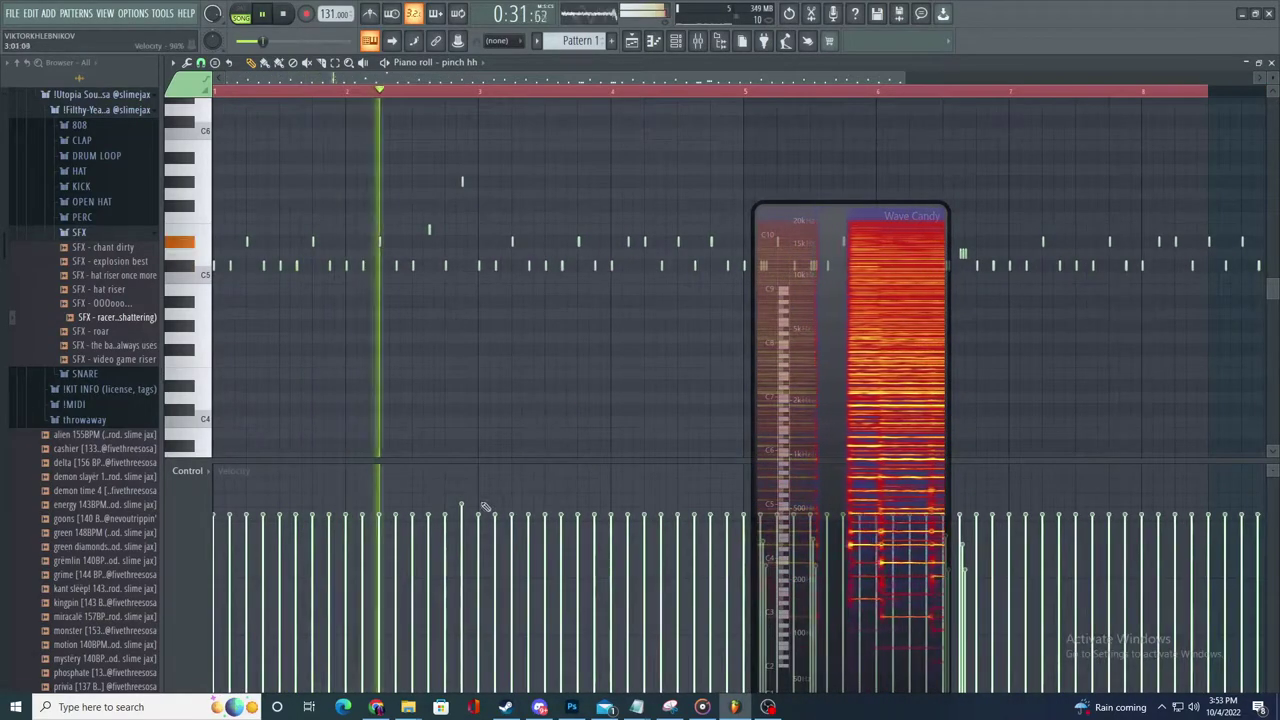
pyautogui.scroll(2, 580, 352)
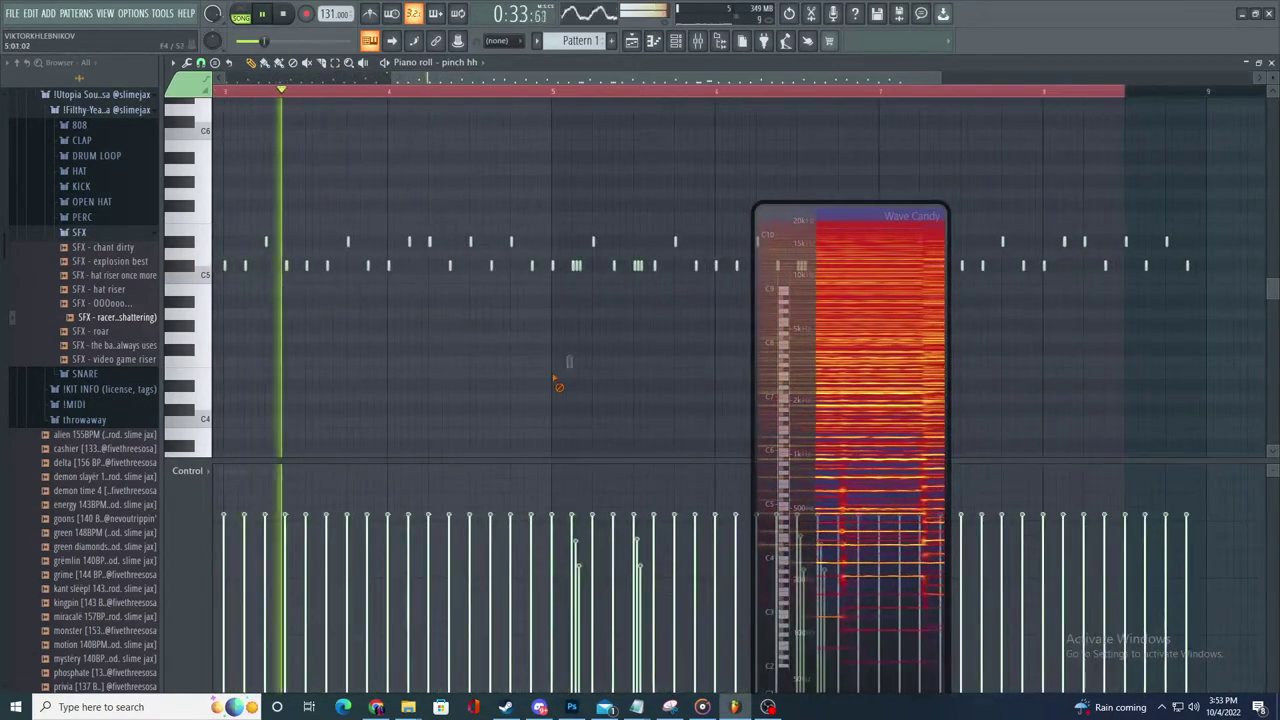
pyautogui.scroll(-3, 560, 380)
pyautogui.press('space')
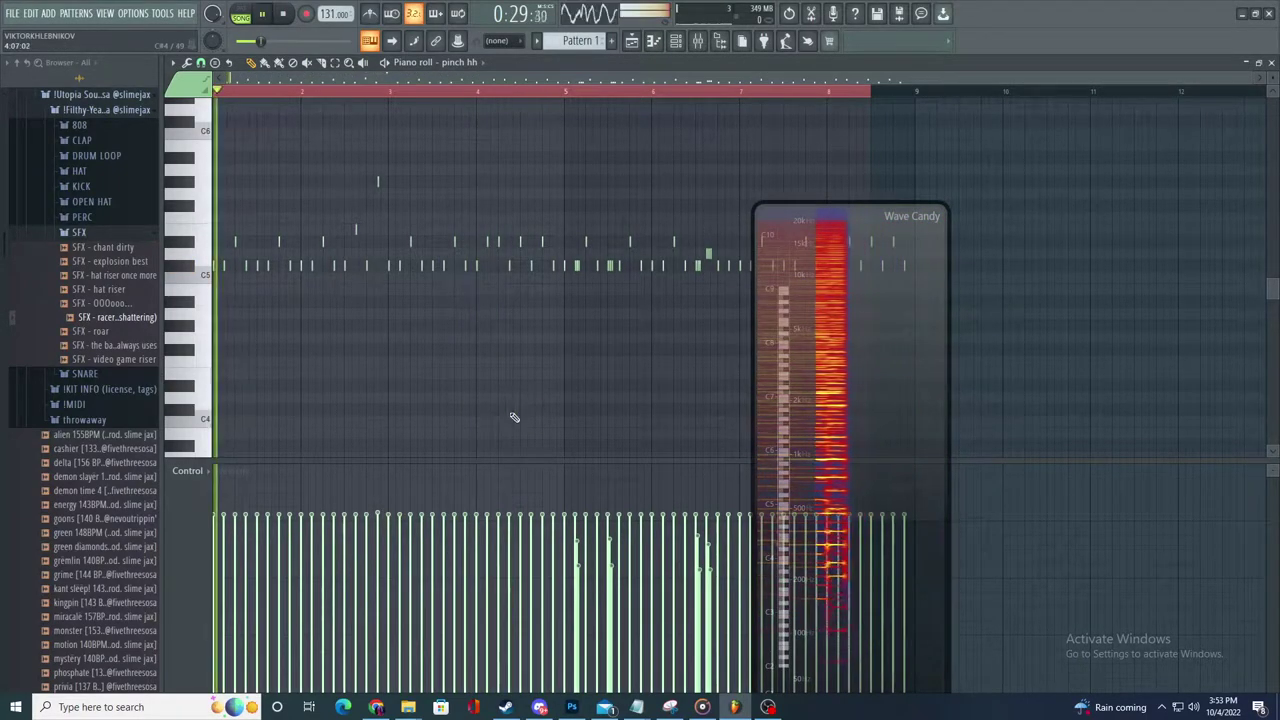
# - Move Wave Candy clear of the notes and raise the hi-hat note at 4:09 to G5
pyautogui.moveTo(828, 366); pyautogui.dragTo(992, 323)
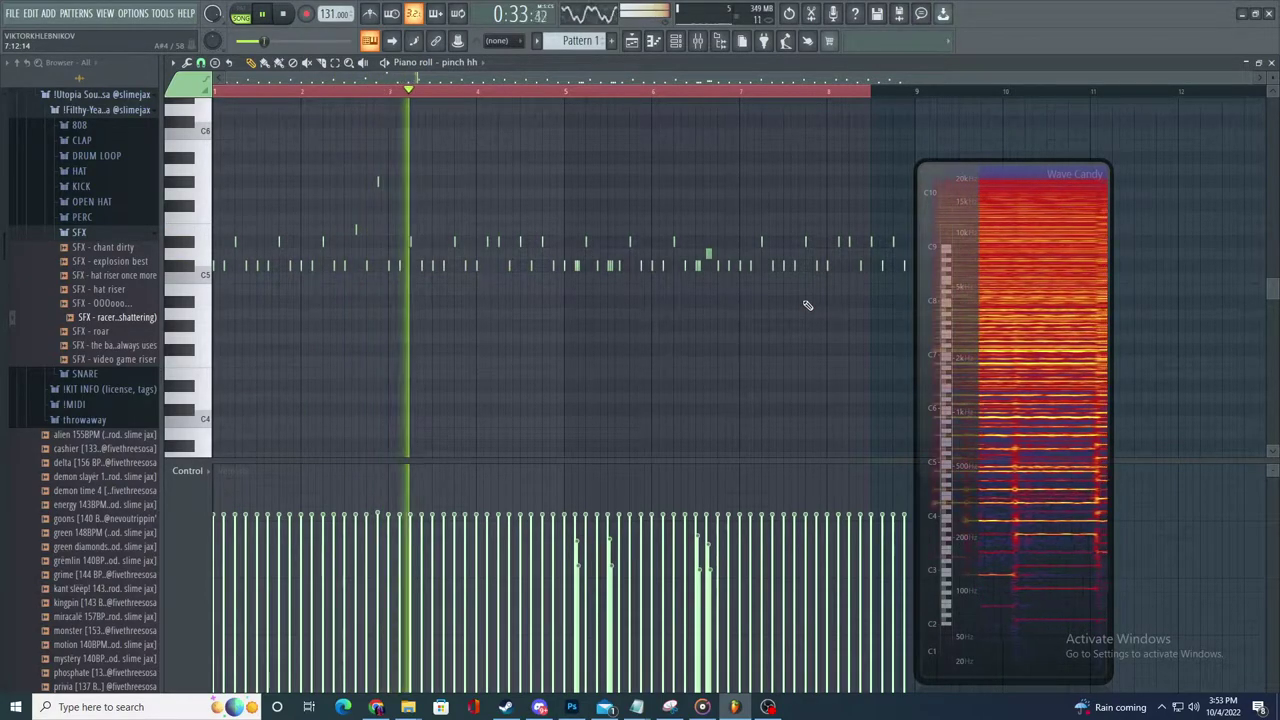
pyautogui.scroll(5, 530, 330)
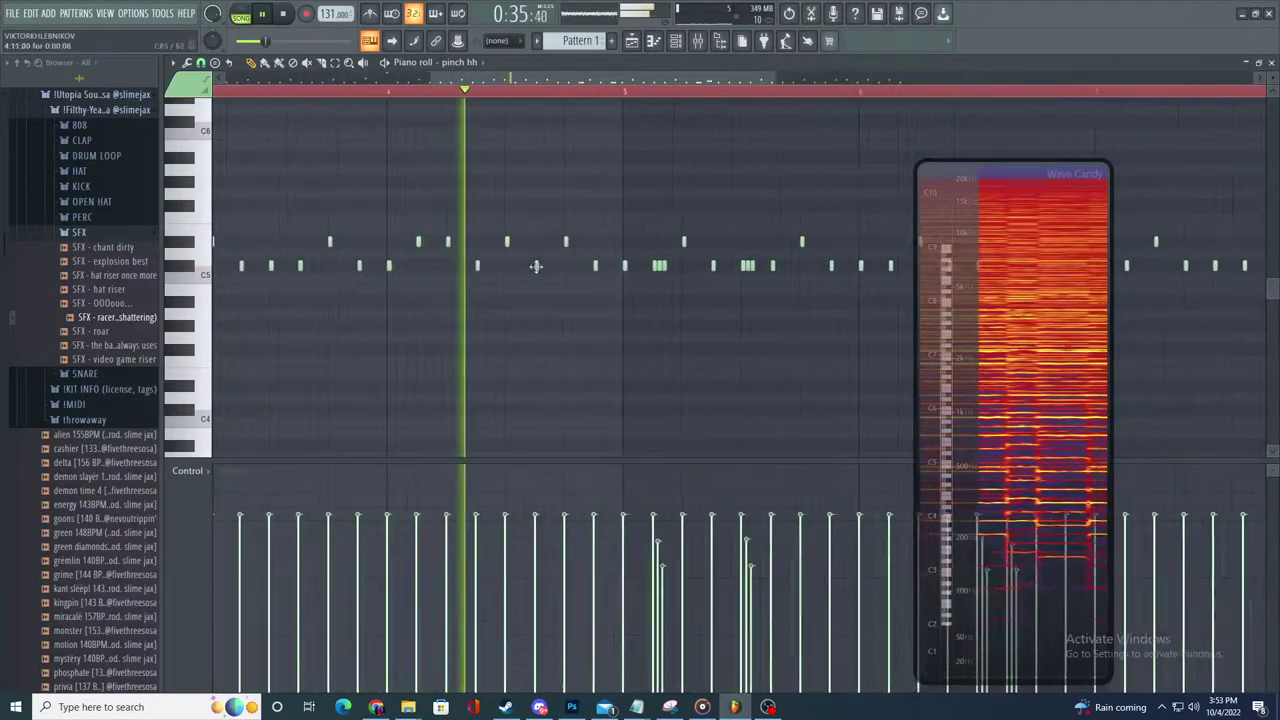
pyautogui.press('space')
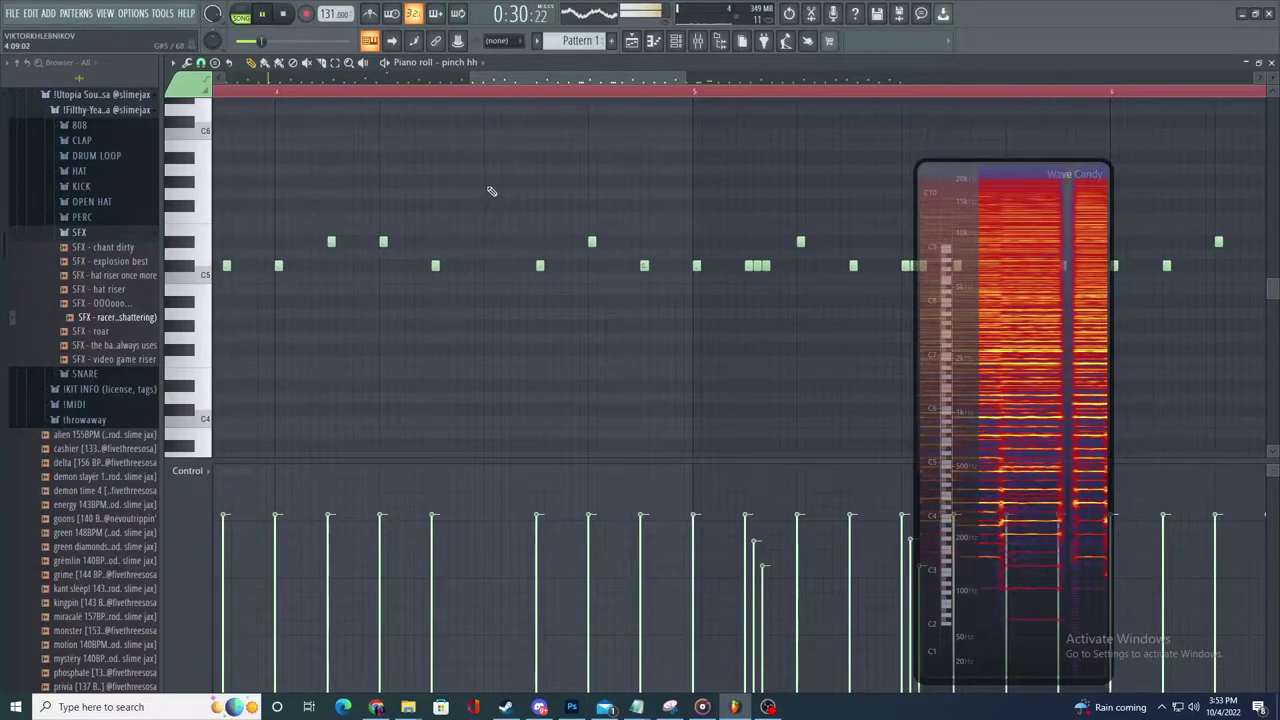
pyautogui.scroll(-3, 490, 194)
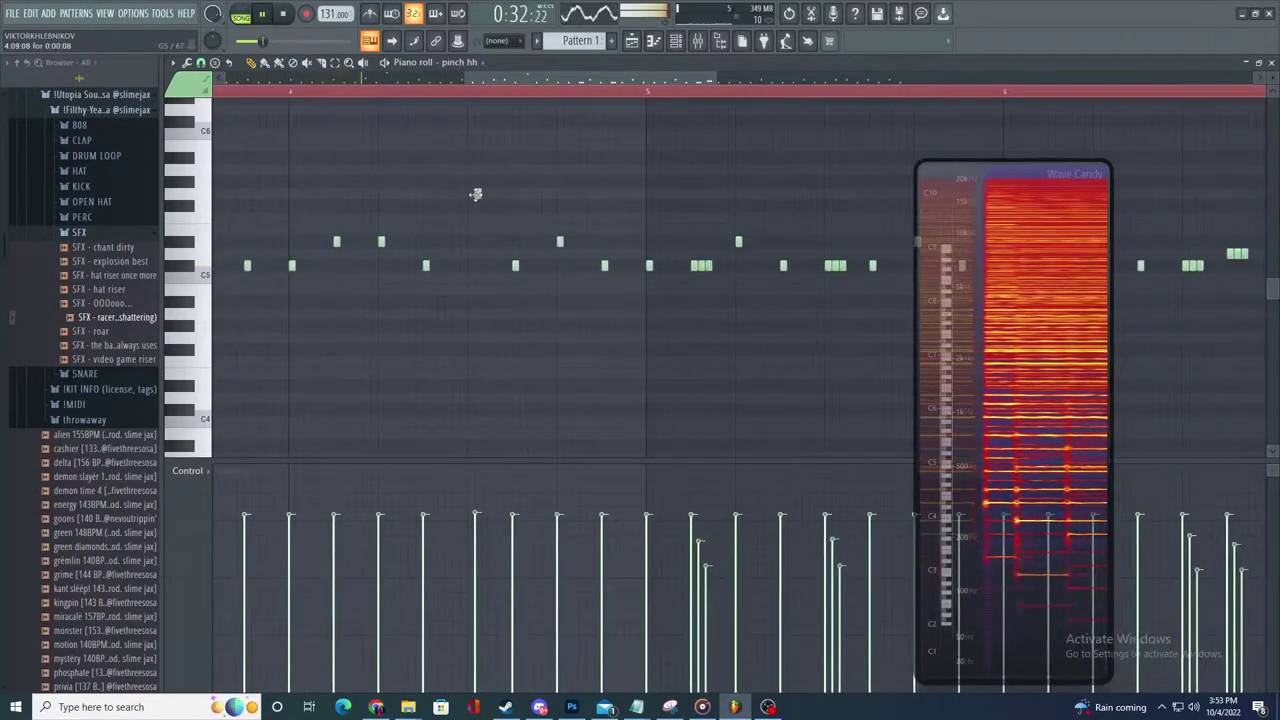
pyautogui.scroll(-5, 468, 194)
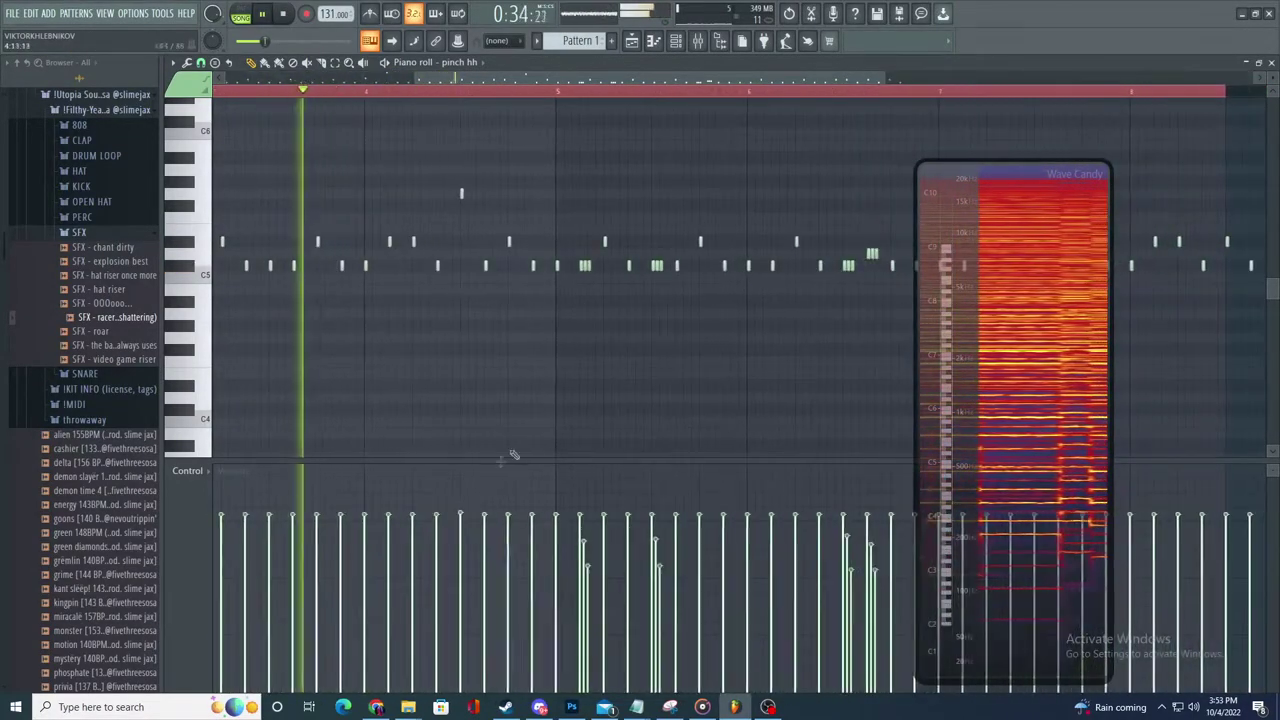
# - Switch Wave Candy to its oscilloscope display, move it farther from the notes, and clear the piano roll's time selection
pyautogui.scroll(3, 480, 330)
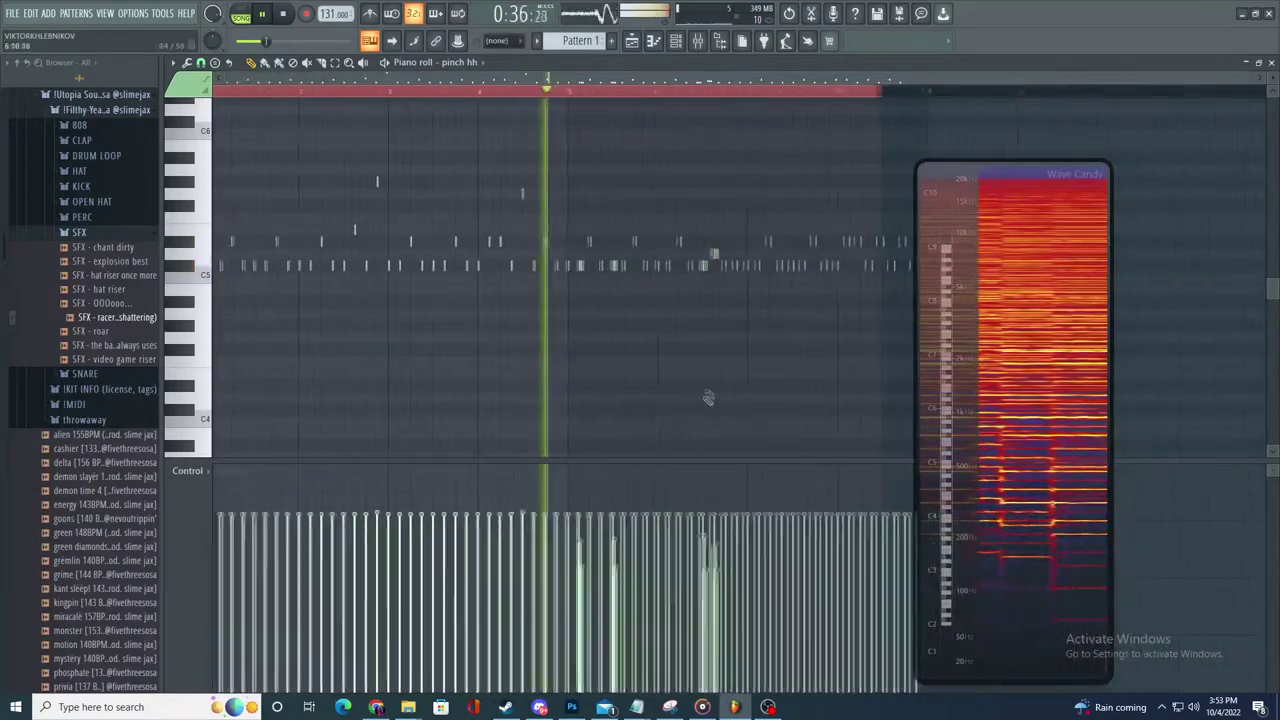
pyautogui.scroll(2, 614, 329)
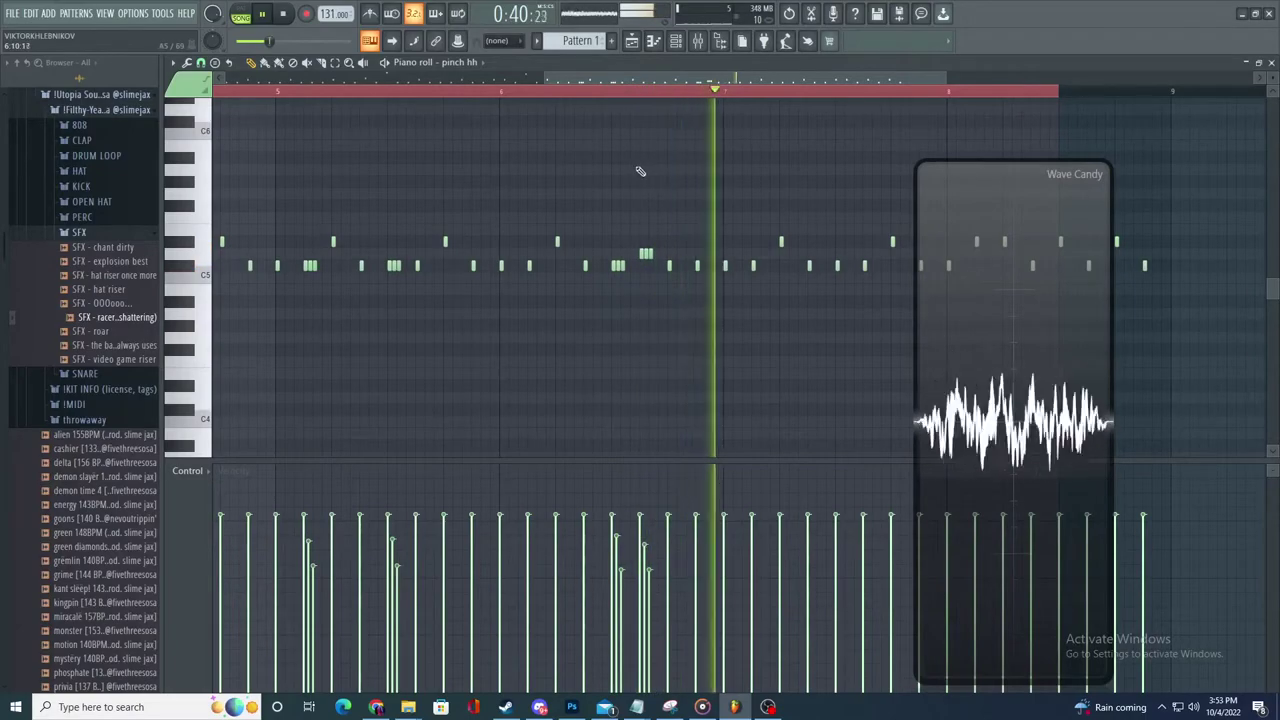
pyautogui.scroll(-3, 653, 223)
pyautogui.moveTo(1000, 289); pyautogui.dragTo(1043, 253)
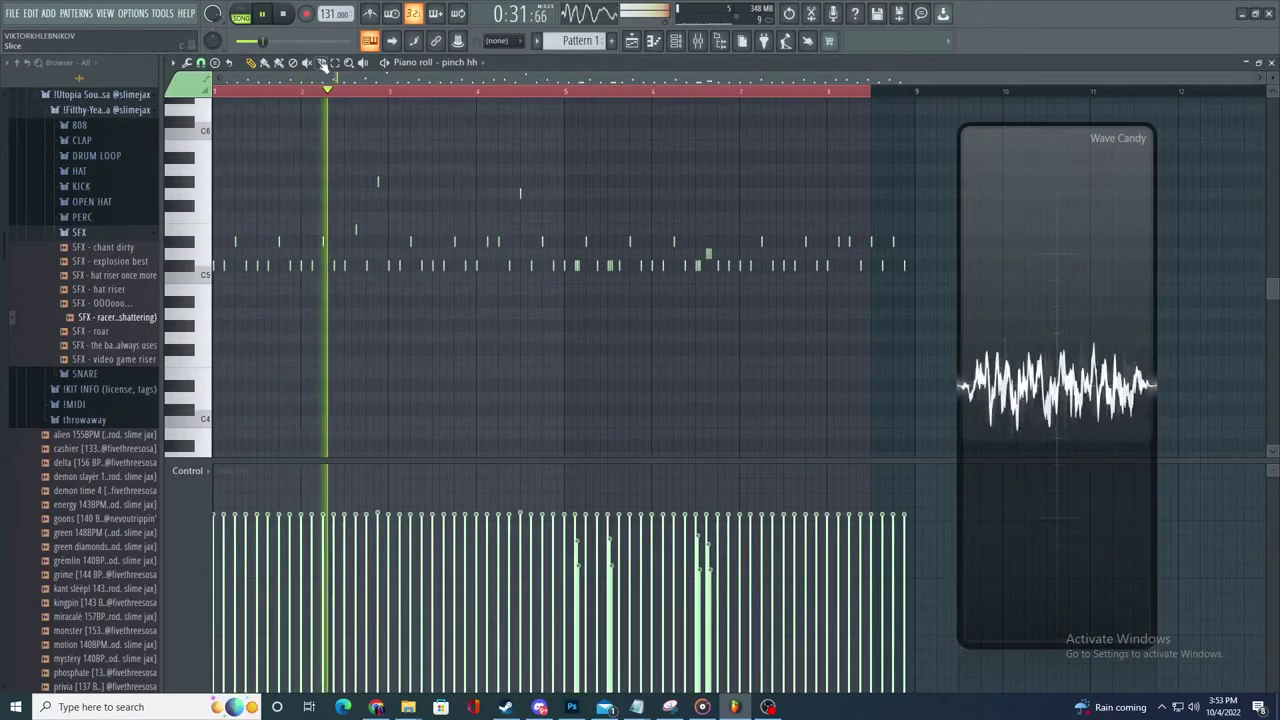
pyautogui.keyDown('ctrl'); pyautogui.click(320, 97); pyautogui.keyUp('ctrl')
# - Listen through the hi-hat pattern and try the note at 6:05 on E5
pyautogui.scroll(4, 523, 277)
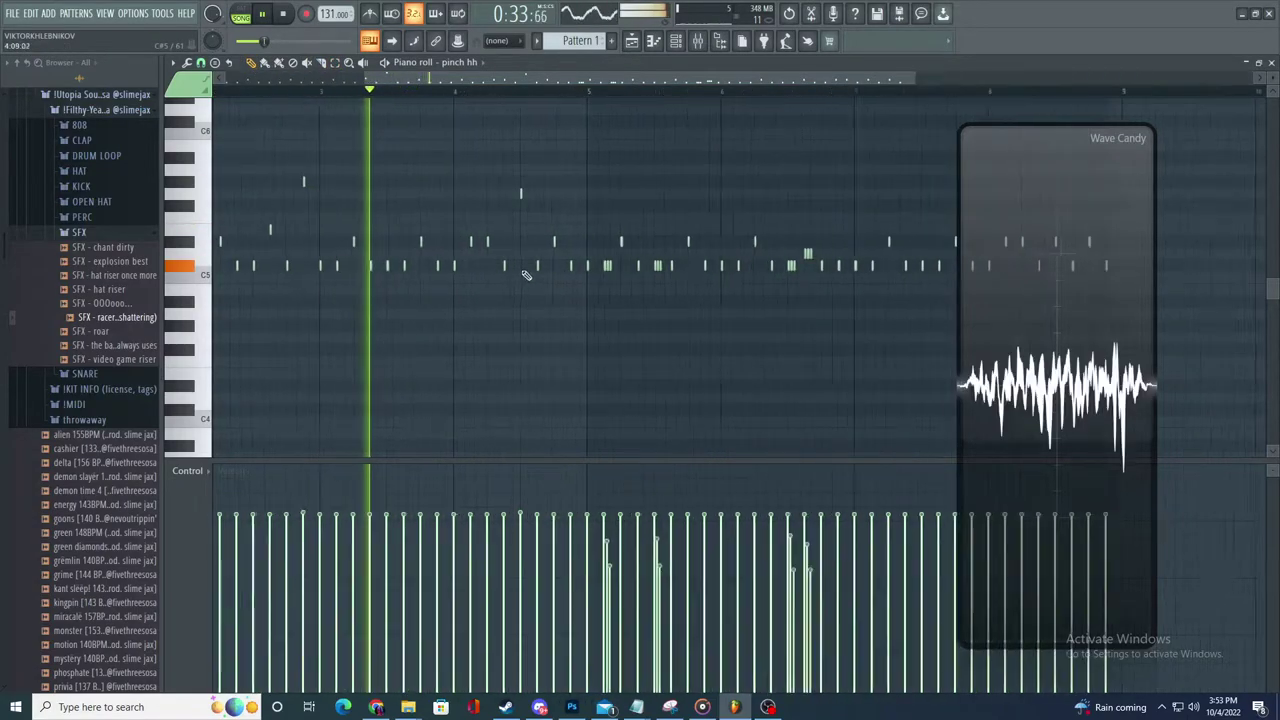
pyautogui.scroll(-2, 547, 239)
pyautogui.scroll(3, 743, 334)
pyautogui.scroll(-4, 743, 334)
pyautogui.scroll(3, 803, 329)
pyautogui.scroll(-2, 509, 296)
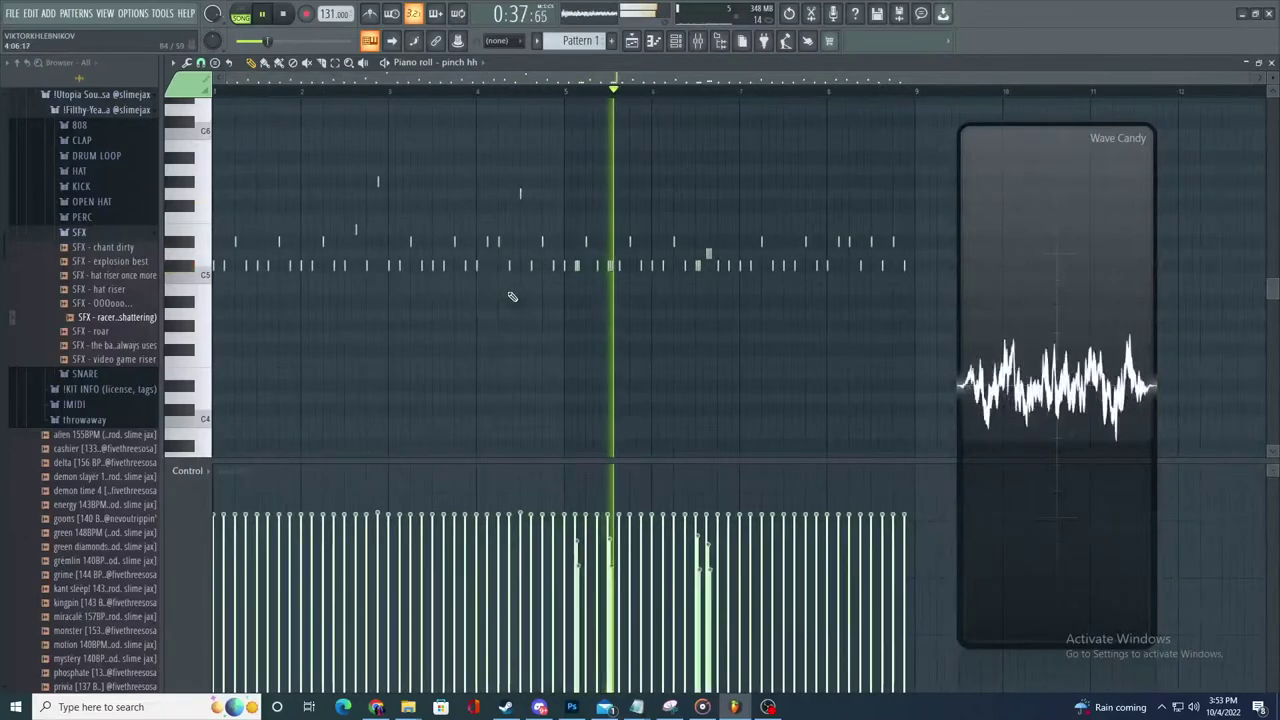
pyautogui.scroll(2, 658, 280)
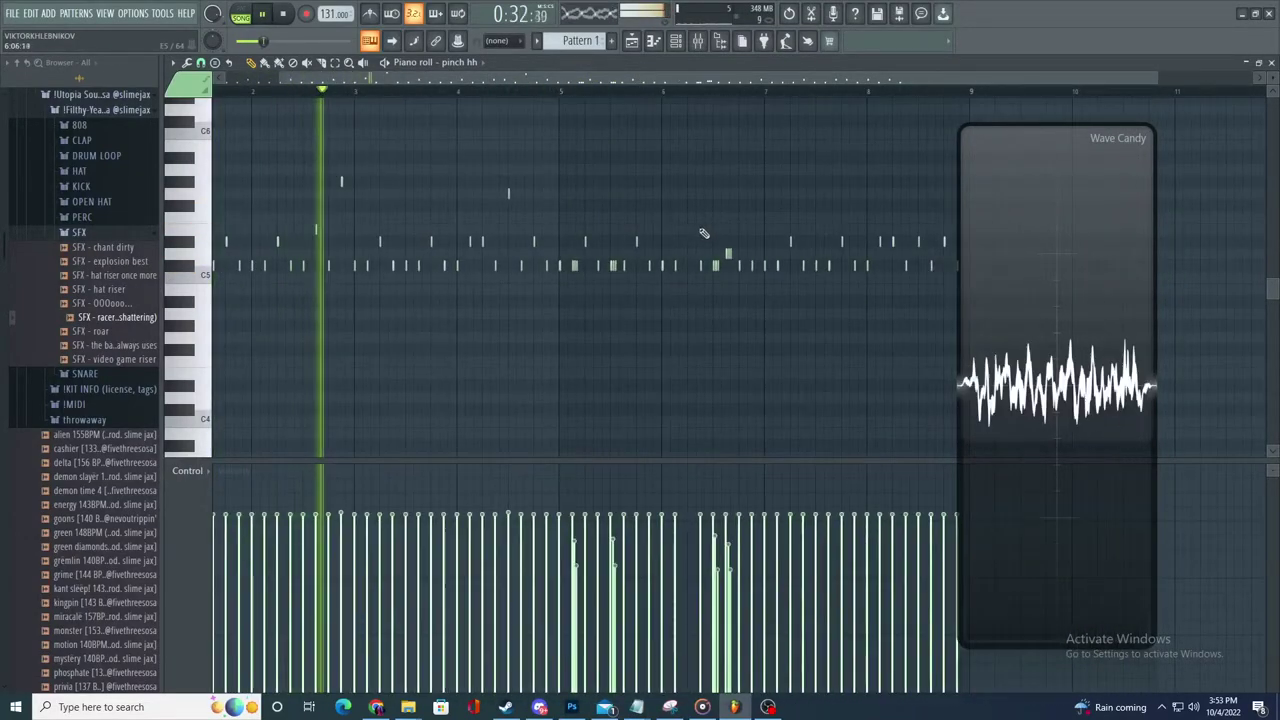
pyautogui.scroll(2, 690, 234)
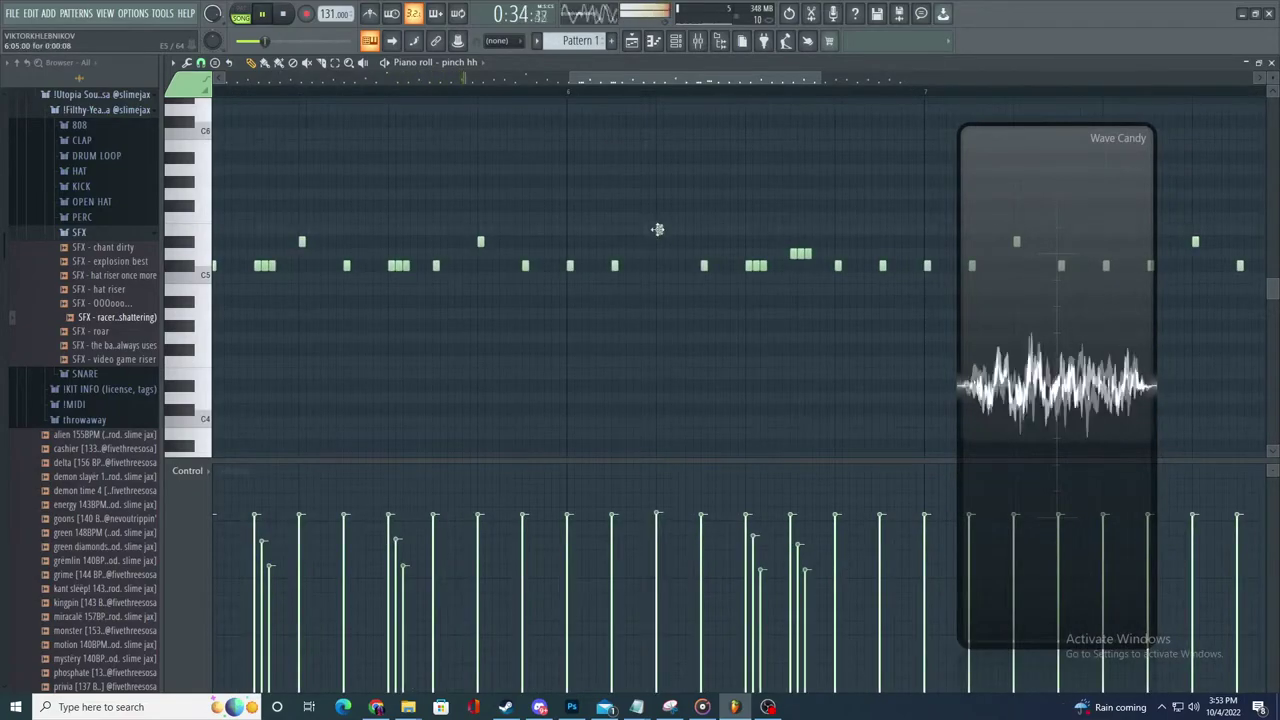
pyautogui.scroll(-3, 706, 357)
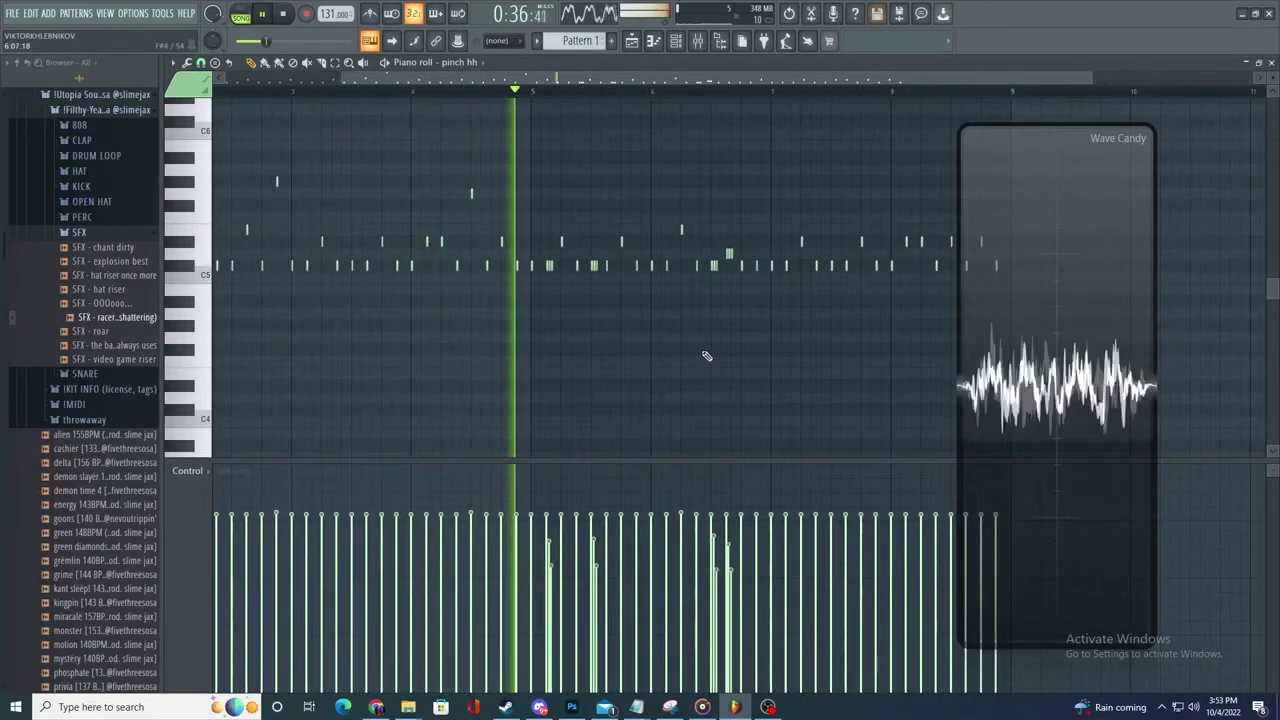
# - Move the hi-hat notes at 6:05, 7:05, 7:13, 8:03 and 8:09 up to G5
pyautogui.scroll(1, 790, 366)
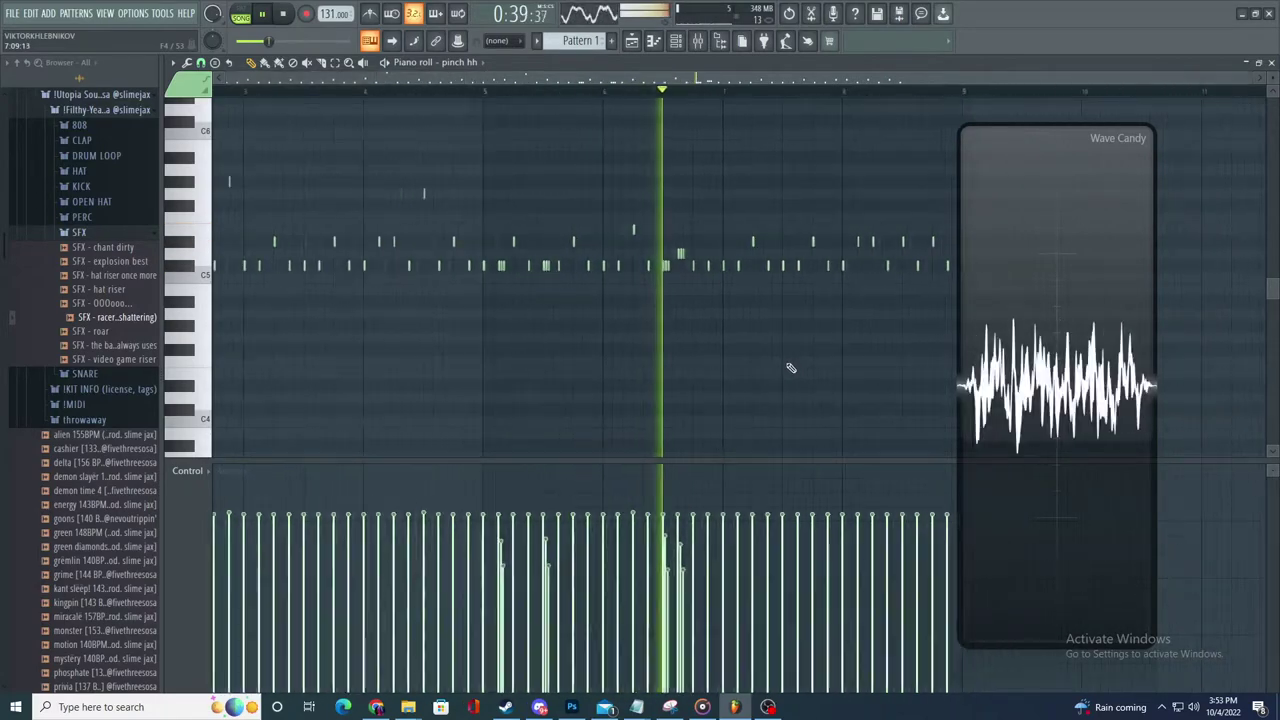
pyautogui.scroll(1, 790, 366)
pyautogui.press('space')
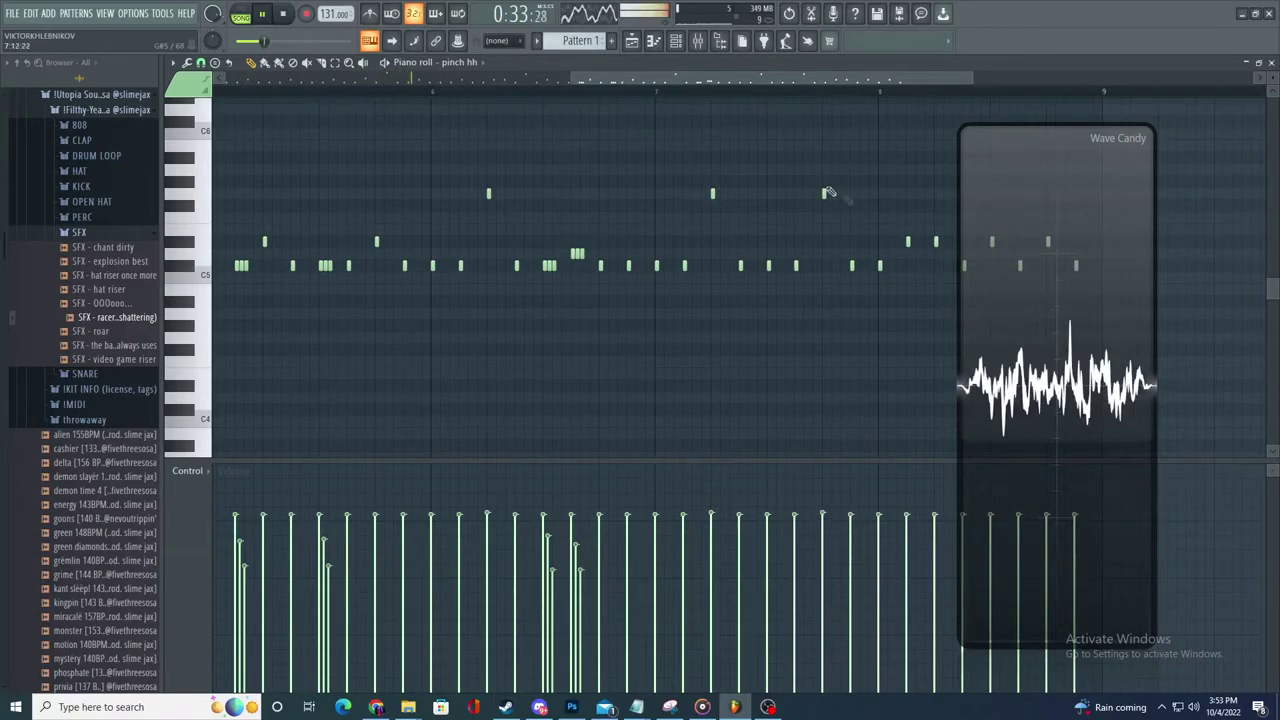
pyautogui.click(911, 197)
pyautogui.scroll(-2, 850, 262)
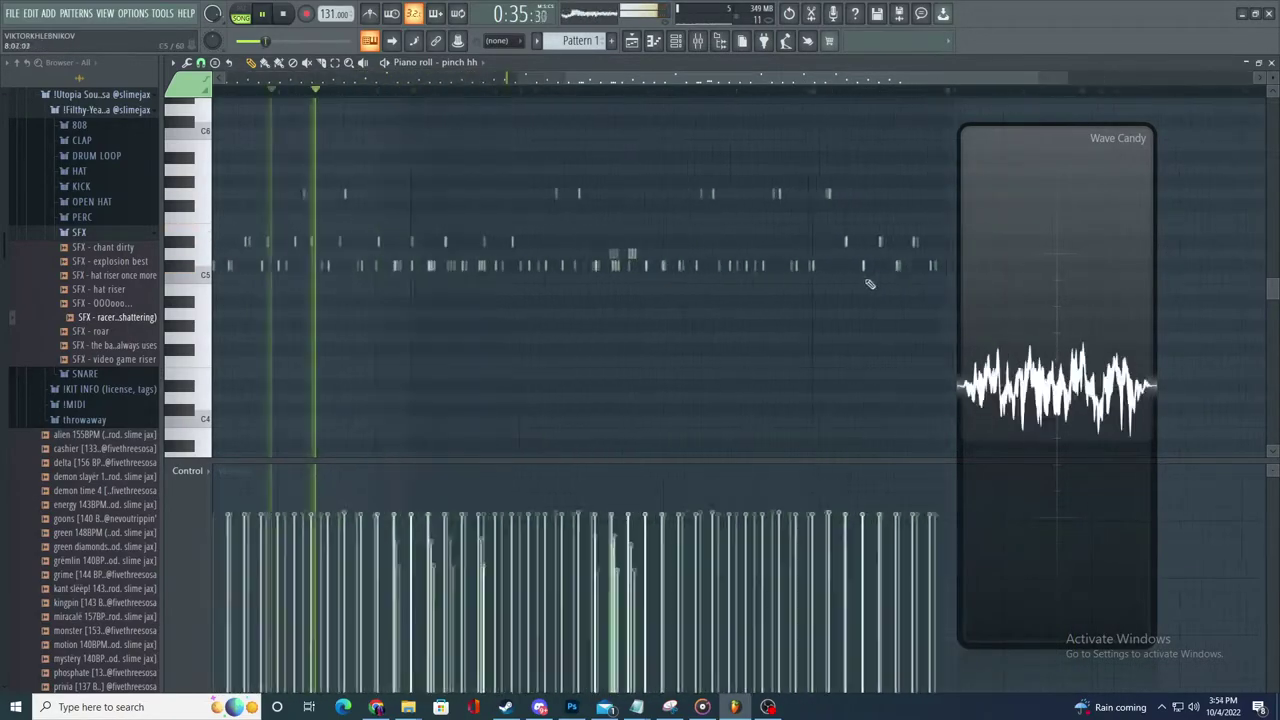
pyautogui.scroll(2, 871, 283)
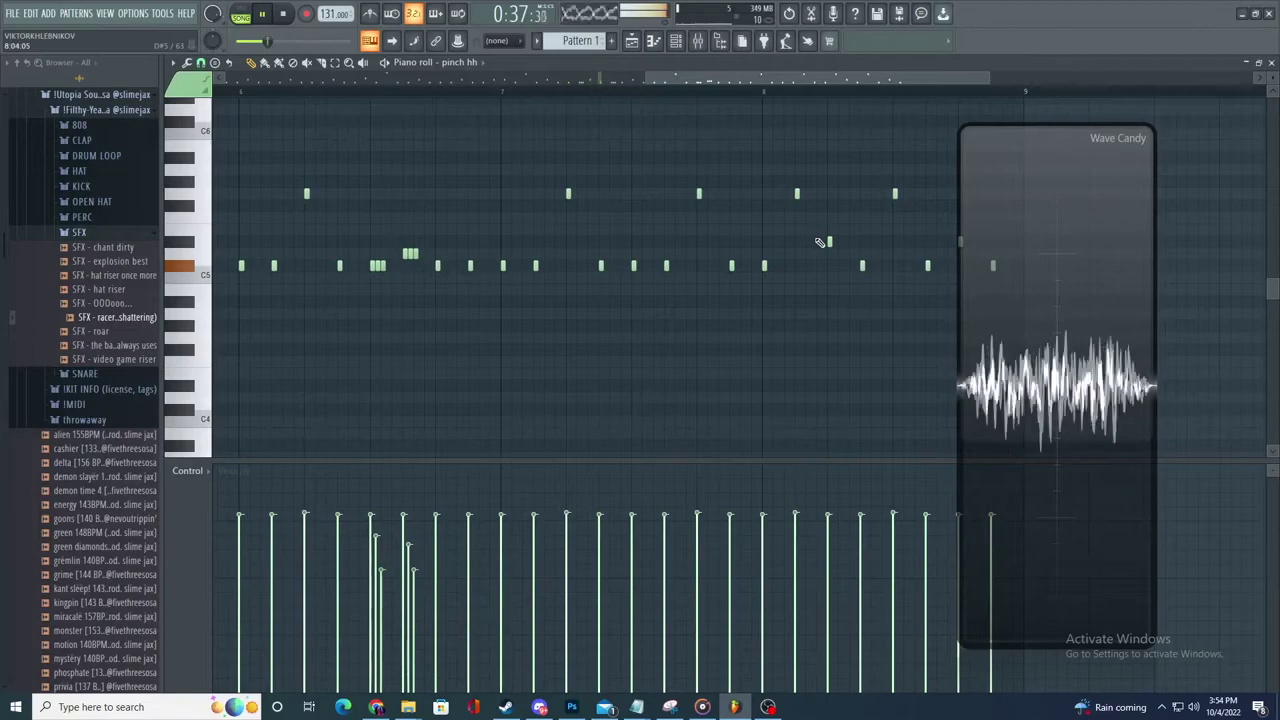
pyautogui.scroll(-2, 818, 260)
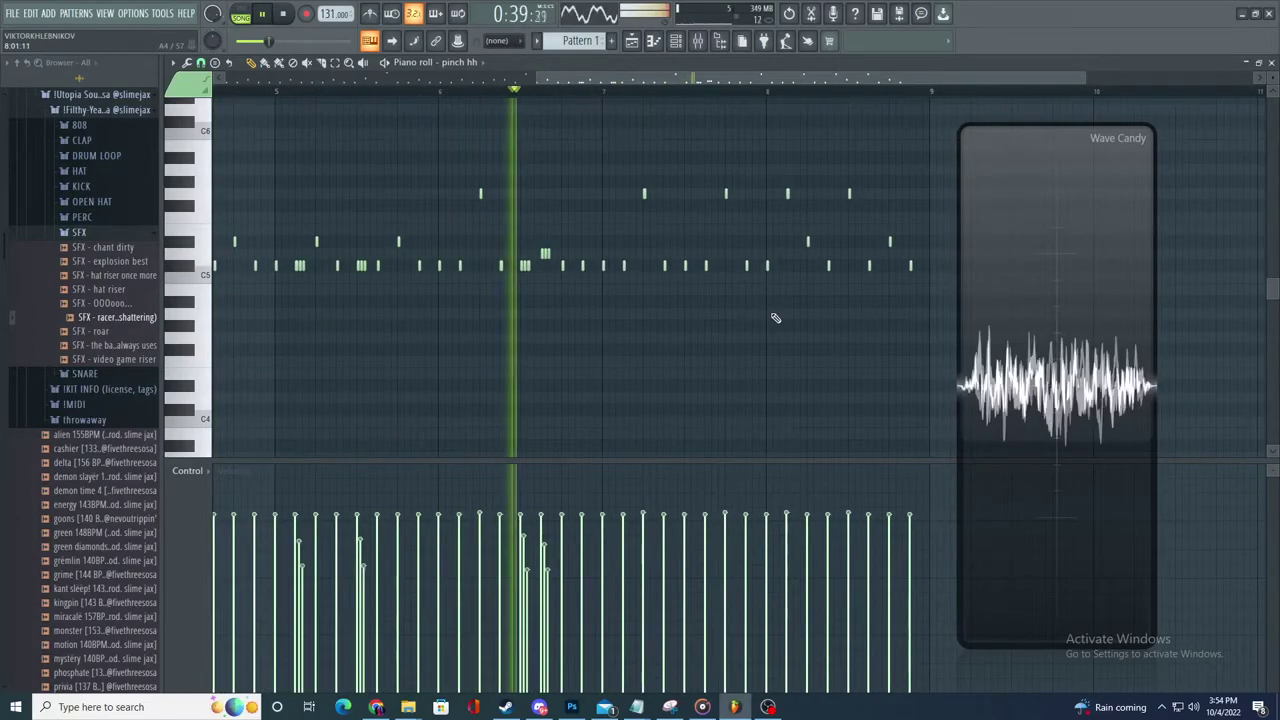
# - Even out the velocities of the pinch hh pattern and taper them across the fast rolls in bars 5 and 6
pyautogui.scroll(-3, 560, 386)
pyautogui.scroll(3, 776, 397)
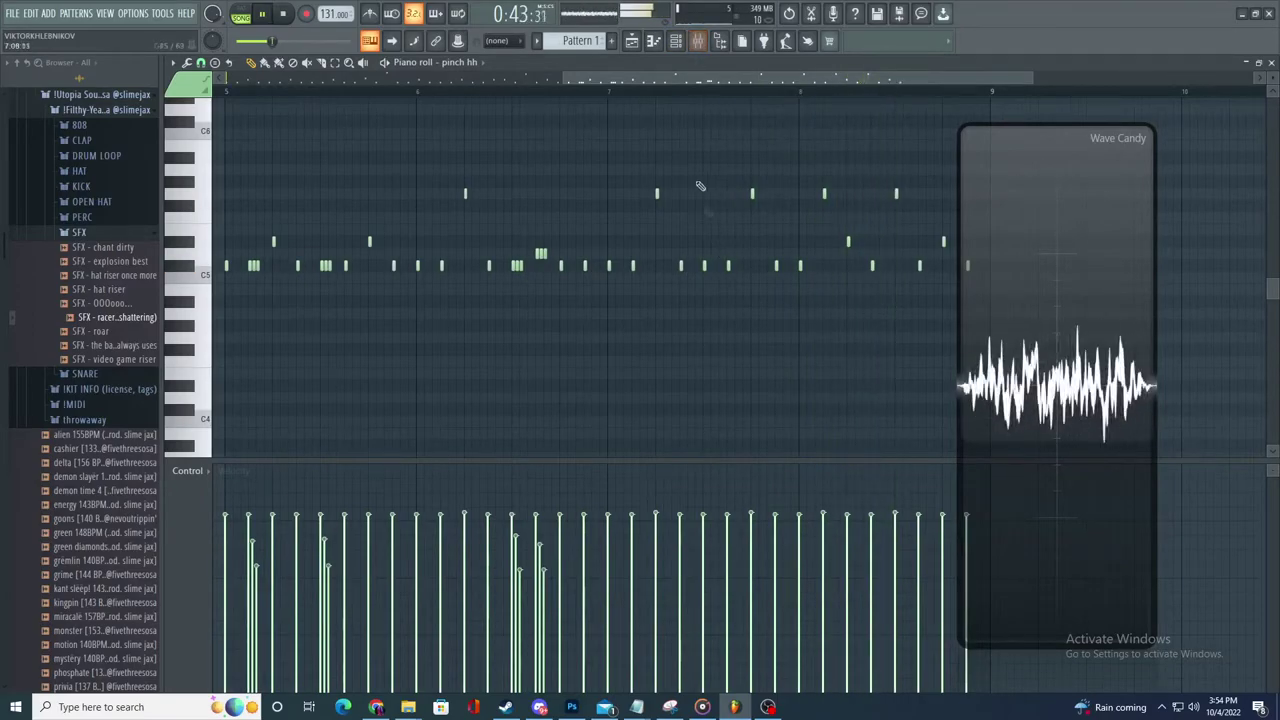
pyautogui.click(632, 41)
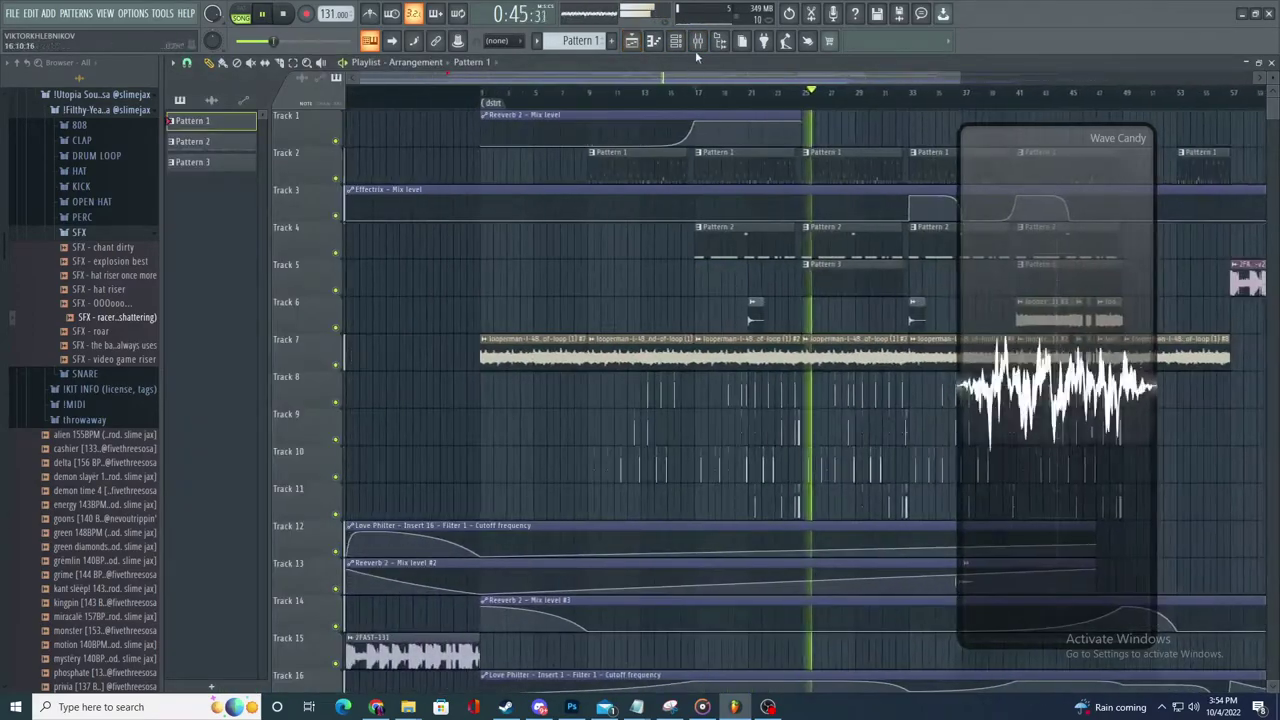
pyautogui.click(697, 41)
pyautogui.click(634, 44)
pyautogui.doubleClick(837, 158)
pyautogui.scroll(-2, 546, 394)
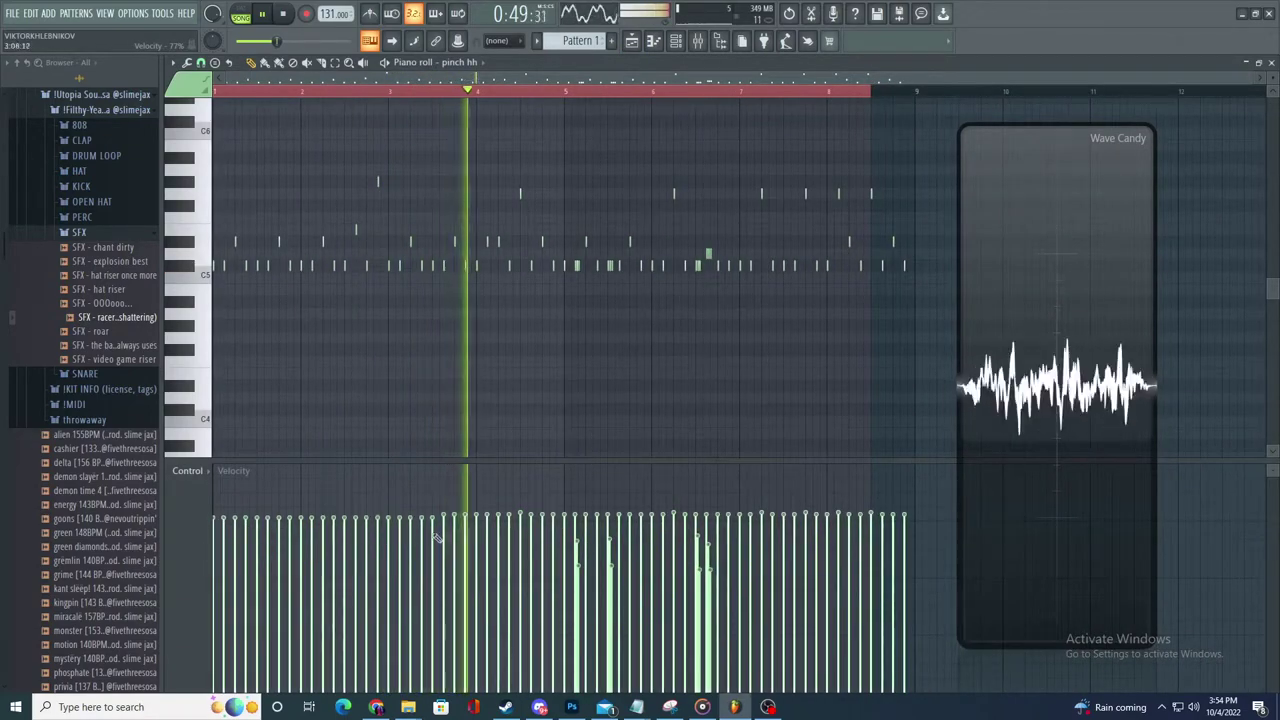
pyautogui.scroll(4, 634, 322)
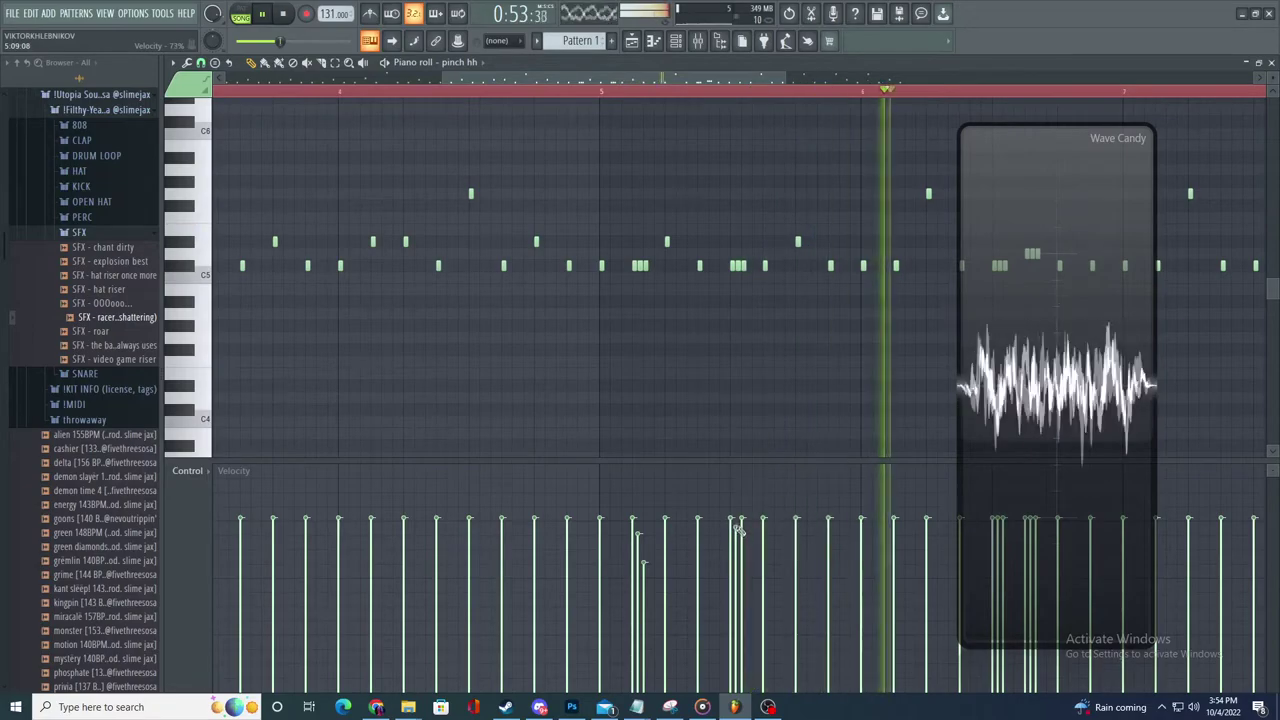
pyautogui.scroll(-5, 771, 407)
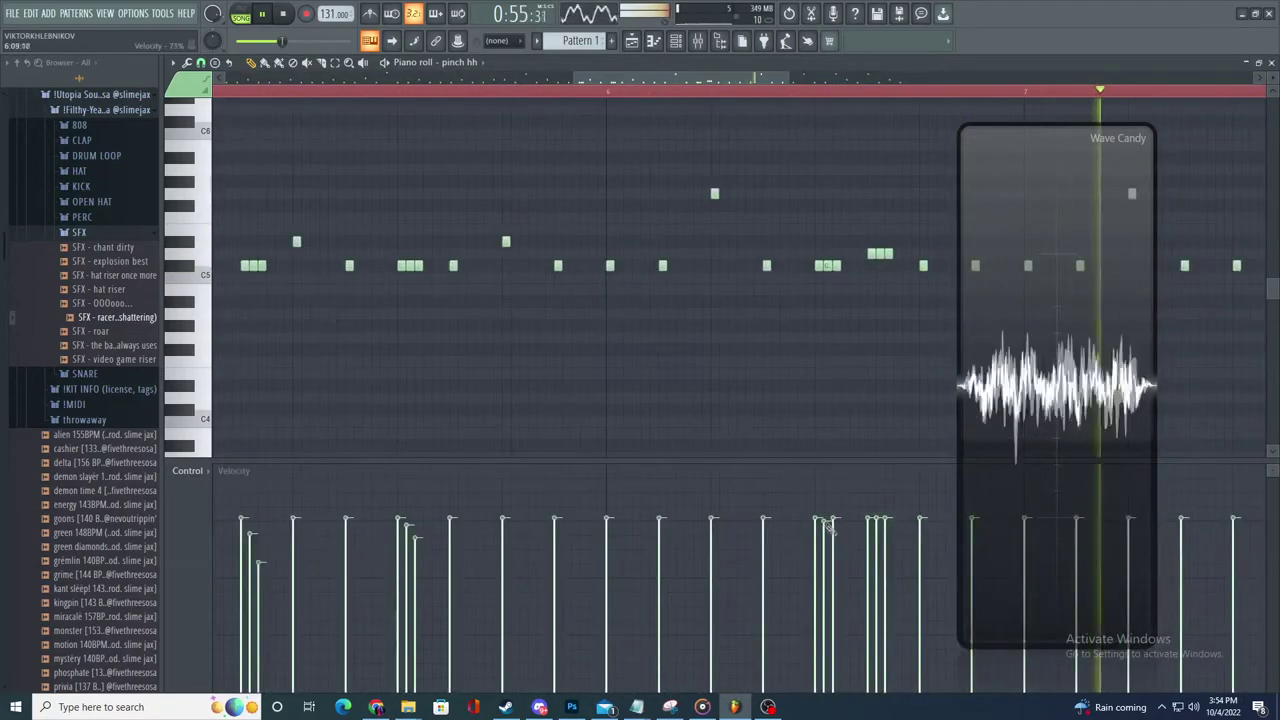
pyautogui.moveTo(879, 530); pyautogui.dragTo(892, 542)
pyautogui.scroll(-4, 777, 430)
pyautogui.scroll(2, 814, 401)
pyautogui.scroll(-2, 712, 386)
# - Shrink Wave Candy to its mini view over the playlist, set the playback position to bar 25 and stop playback
pyautogui.click(632, 42)
pyautogui.scroll(-2, 657, 368)
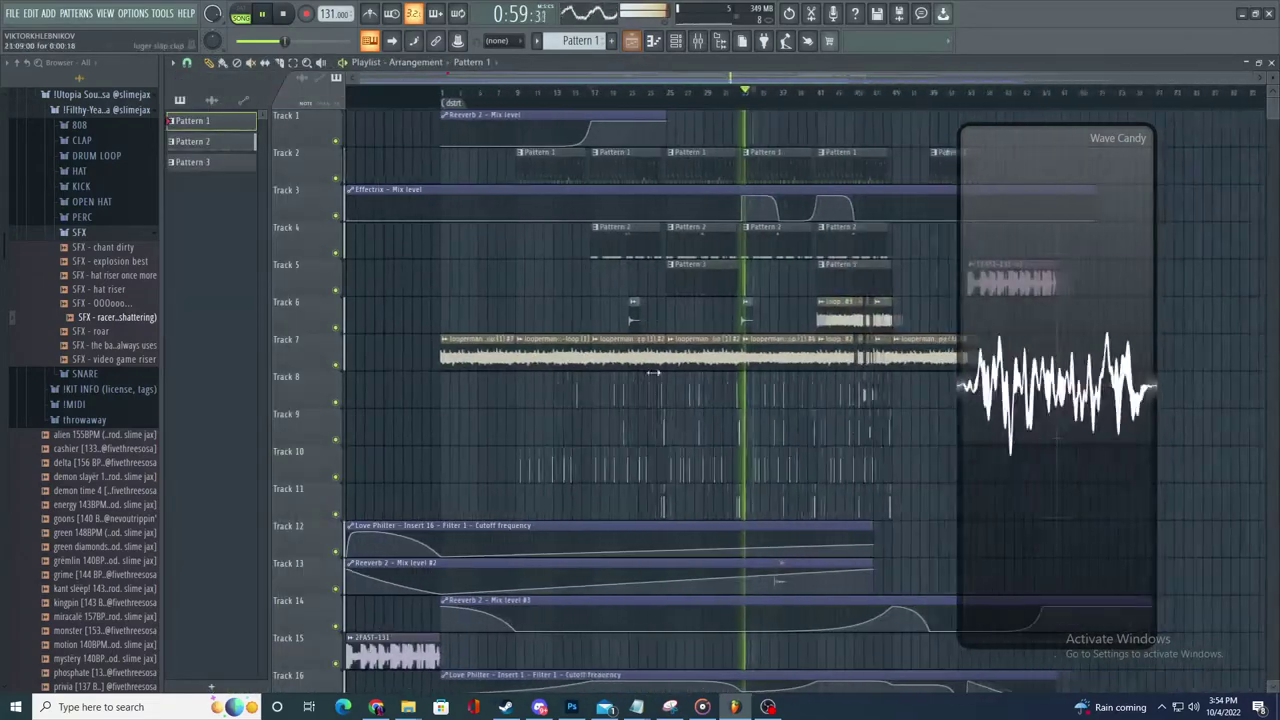
pyautogui.click(657, 366)
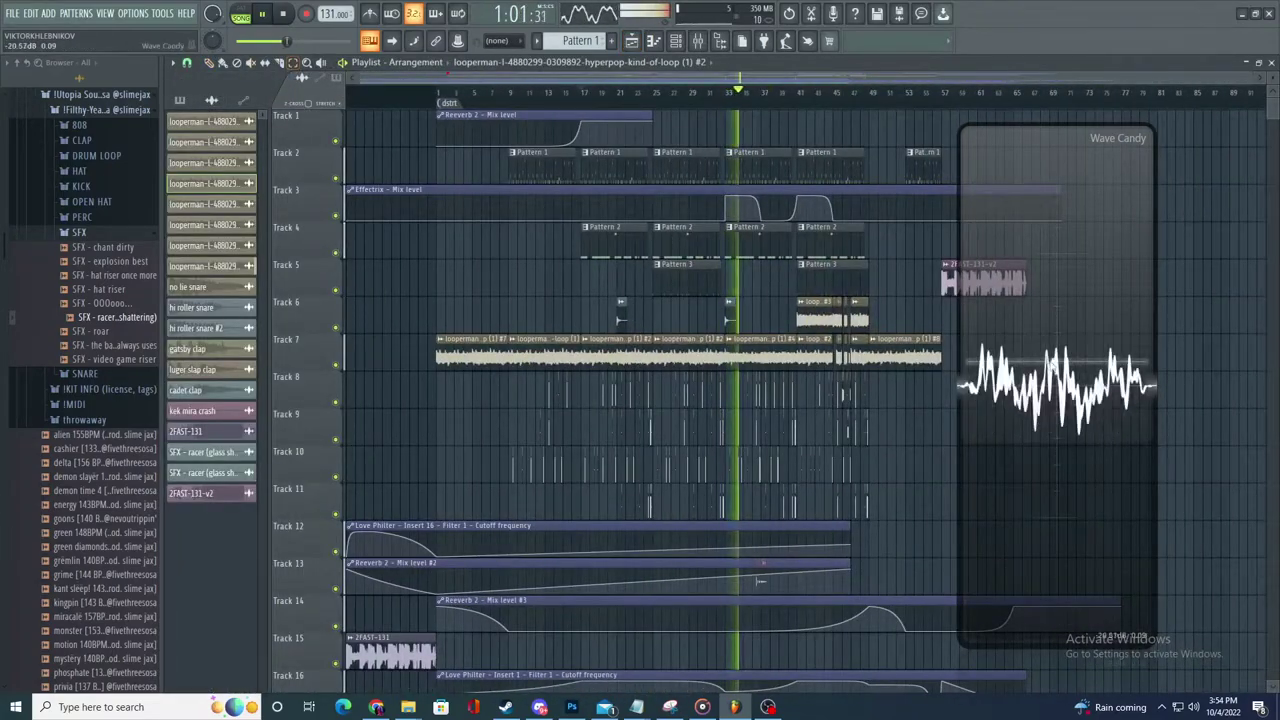
pyautogui.doubleClick(1010, 300)
pyautogui.scroll(3, 701, 212)
pyautogui.scroll(3, 628, 112)
pyautogui.click(610, 93)
pyautogui.press('space')
# - Transpose all jugg clops 808 notes in Pattern 2 up one semitone to C# and play them back
pyautogui.doubleClick(644, 236)
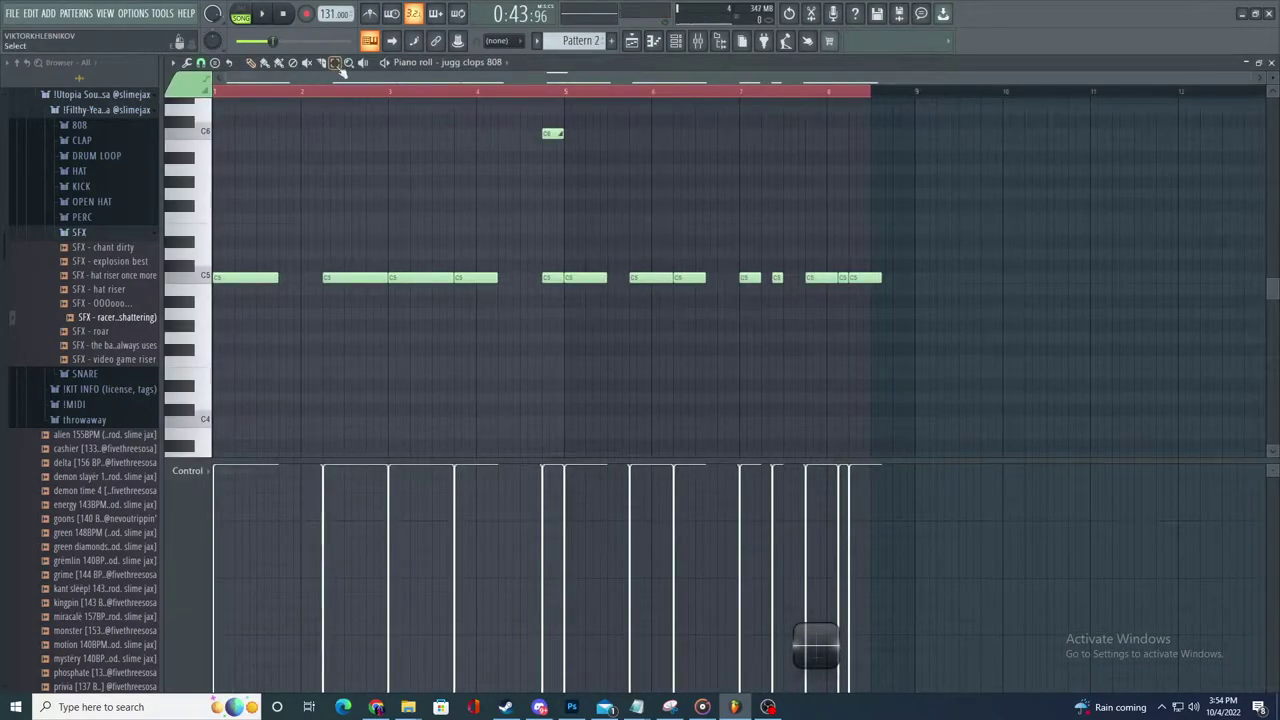
pyautogui.click(338, 65)
pyautogui.moveTo(215, 242); pyautogui.dragTo(891, 301)
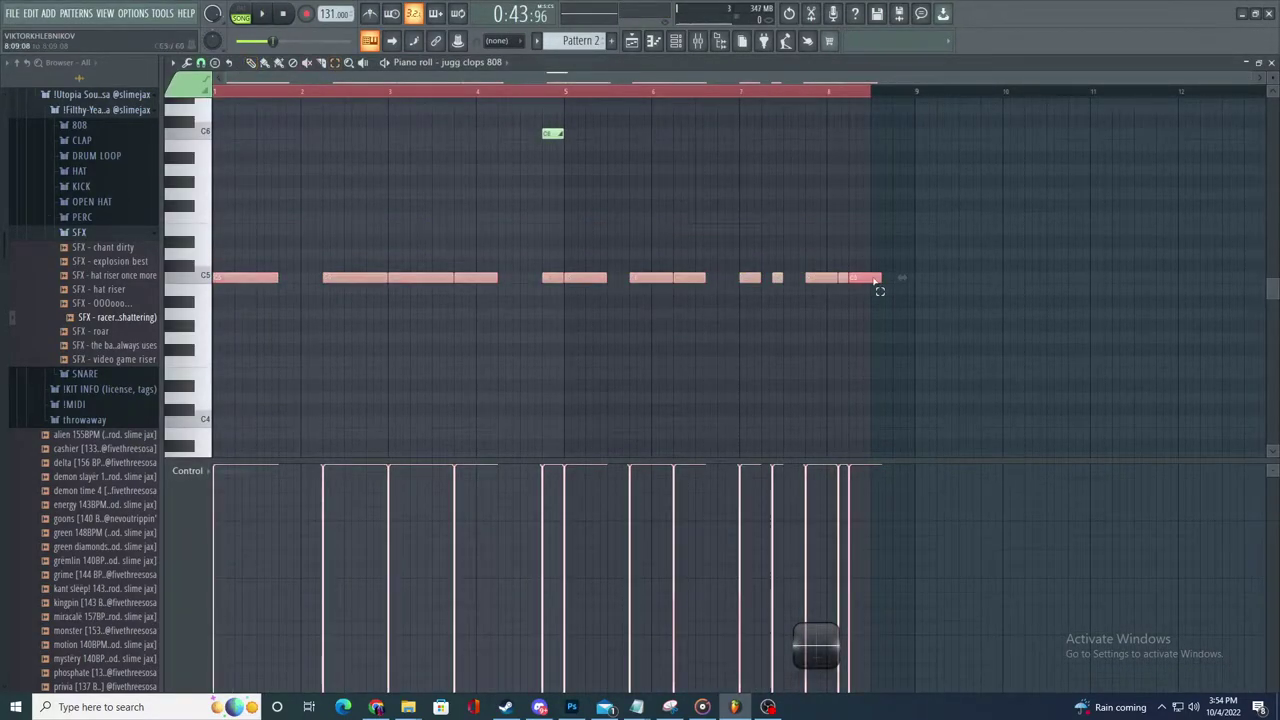
pyautogui.scroll(1, 880, 290)
pyautogui.hotkey('ctrl', 'a')
pyautogui.moveTo(242, 323); pyautogui.dragTo(242, 311)
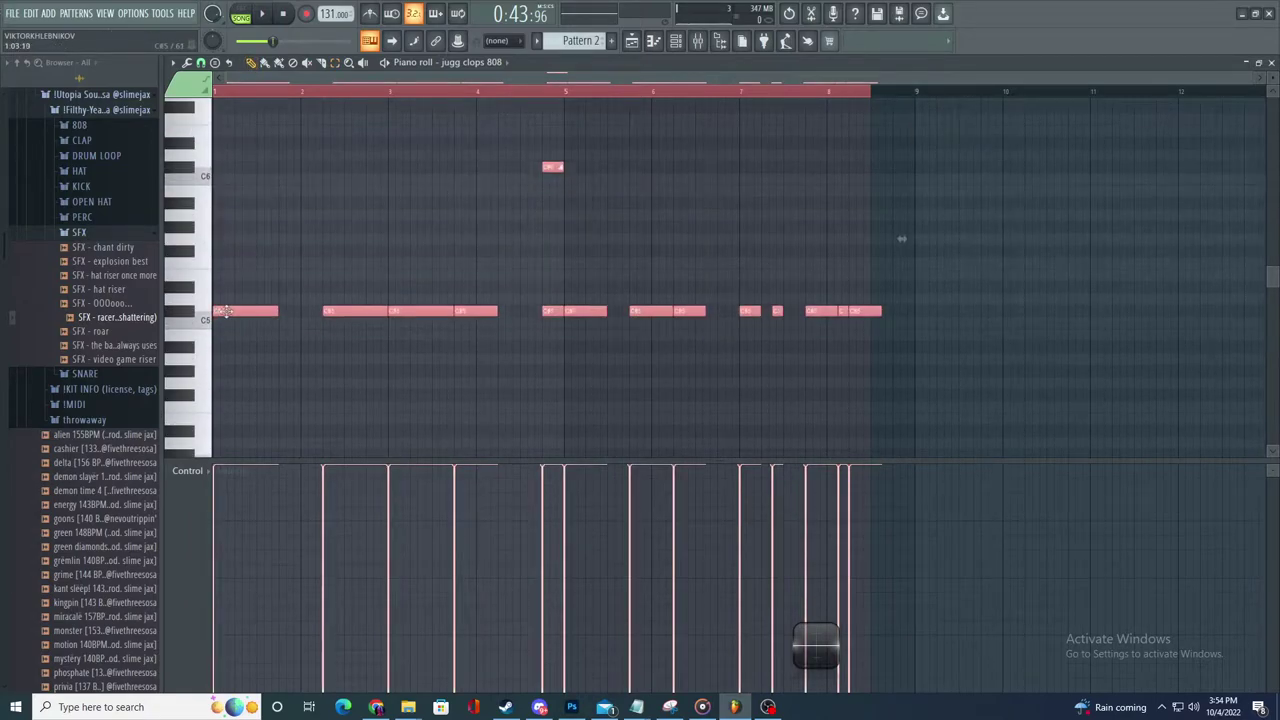
pyautogui.press('space')
pyautogui.scroll(3, 289, 346)
pyautogui.click(382, 371)
pyautogui.rightClick(382, 371)
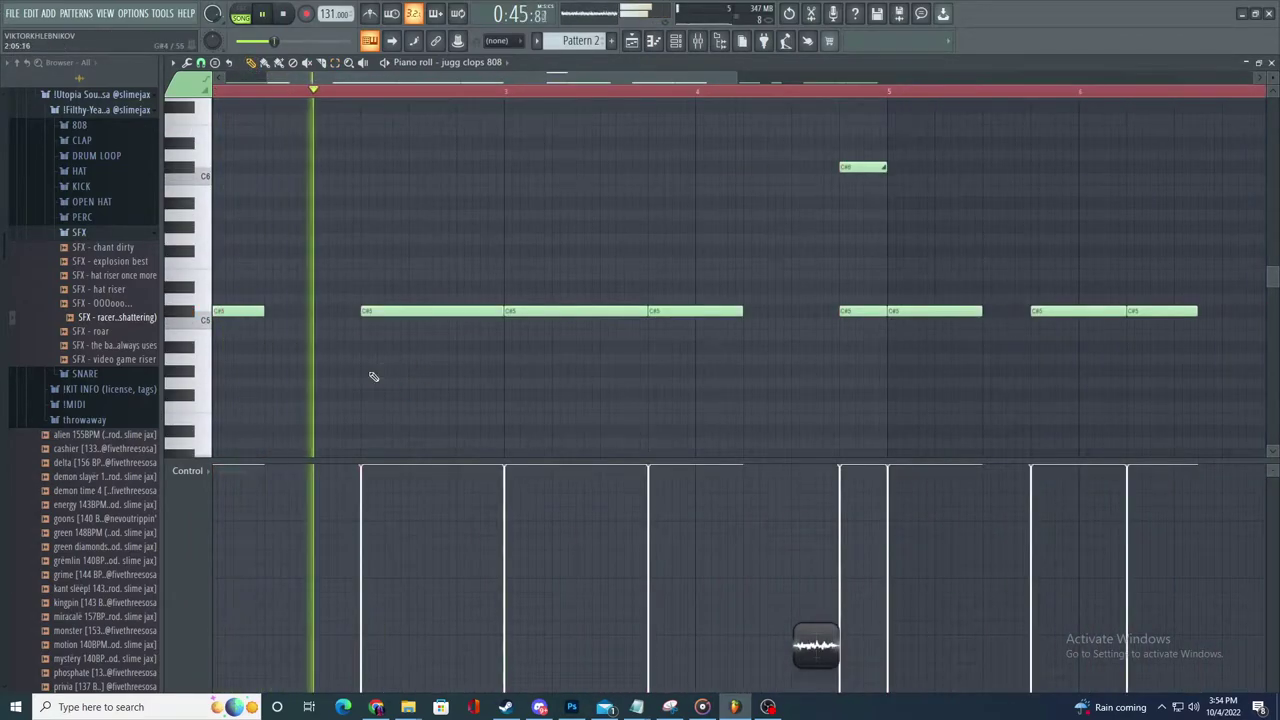
# - Play the playlist from bar 25 and slightly raise the time-stretching pitch of the hi roller snare clip
pyautogui.scroll(-3, 374, 377)
pyautogui.click(631, 41)
pyautogui.scroll(3, 620, 200)
pyautogui.press('space')
pyautogui.press('space')
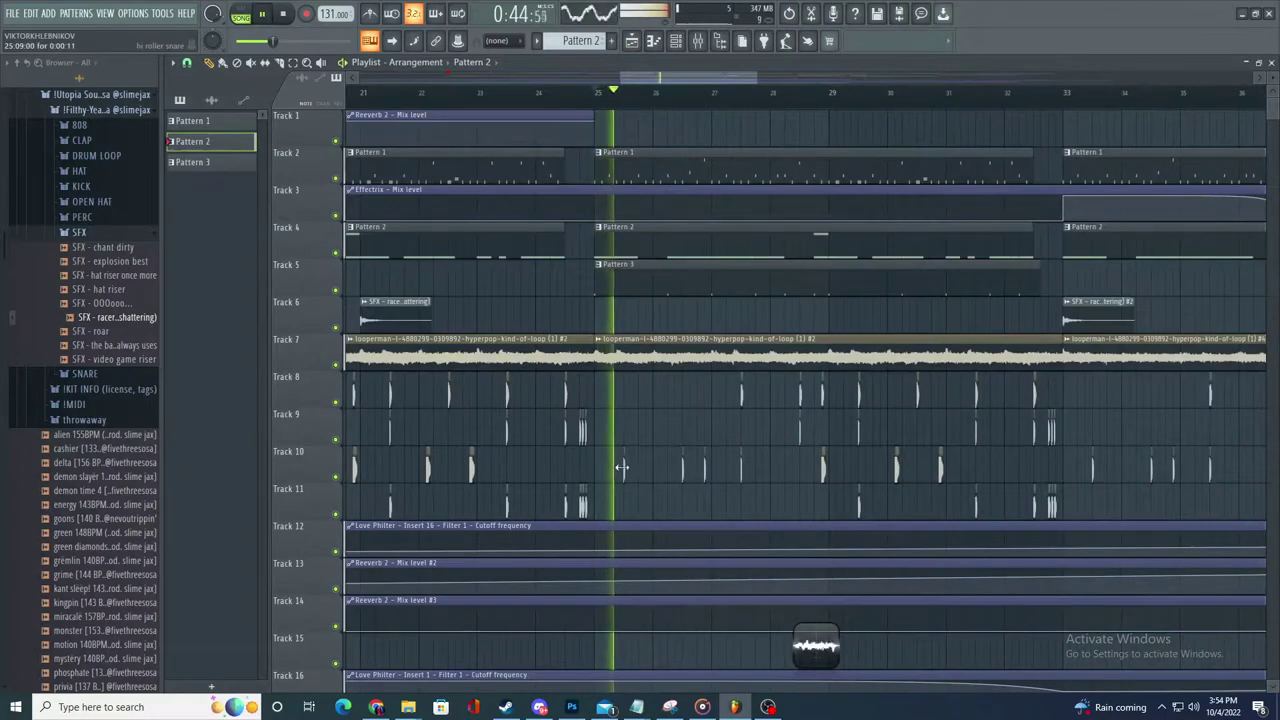
pyautogui.doubleClick(624, 466)
pyautogui.click(623, 466)
pyautogui.doubleClick(625, 468)
pyautogui.press('space')
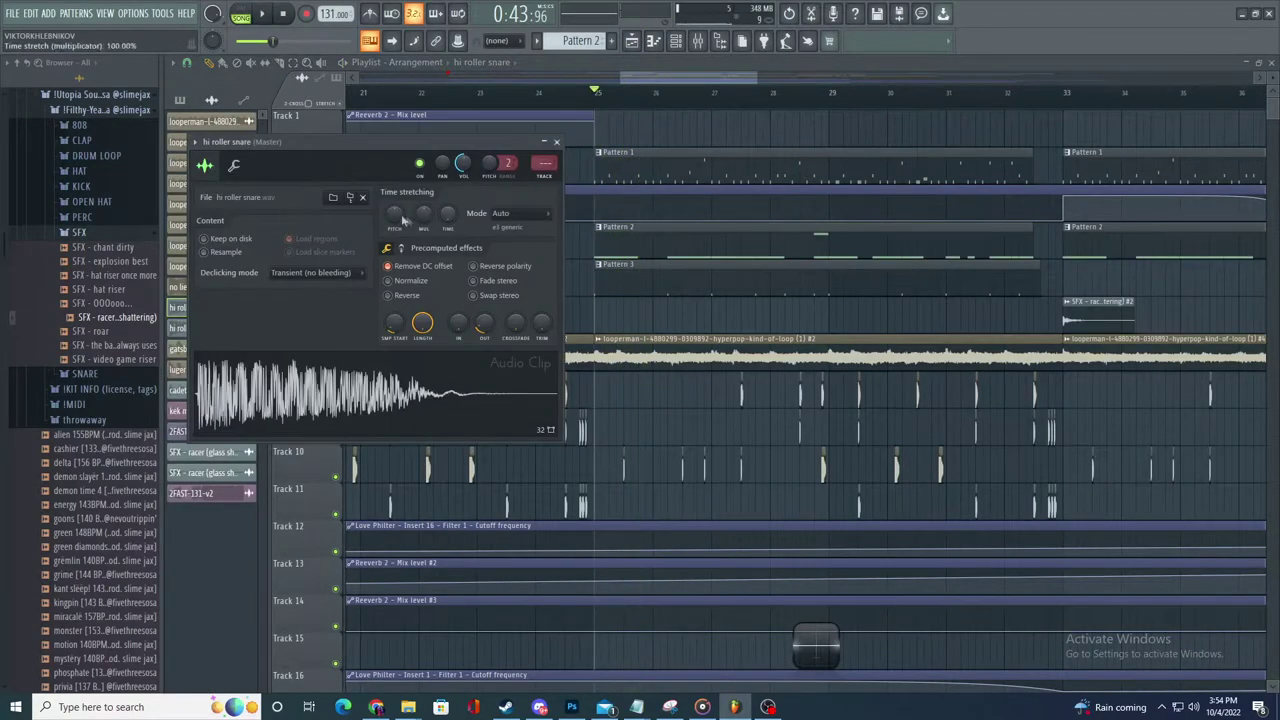
pyautogui.moveTo(395, 214); pyautogui.dragTo(395, 206)
pyautogui.press('space')
pyautogui.scroll(3, 770, 483)
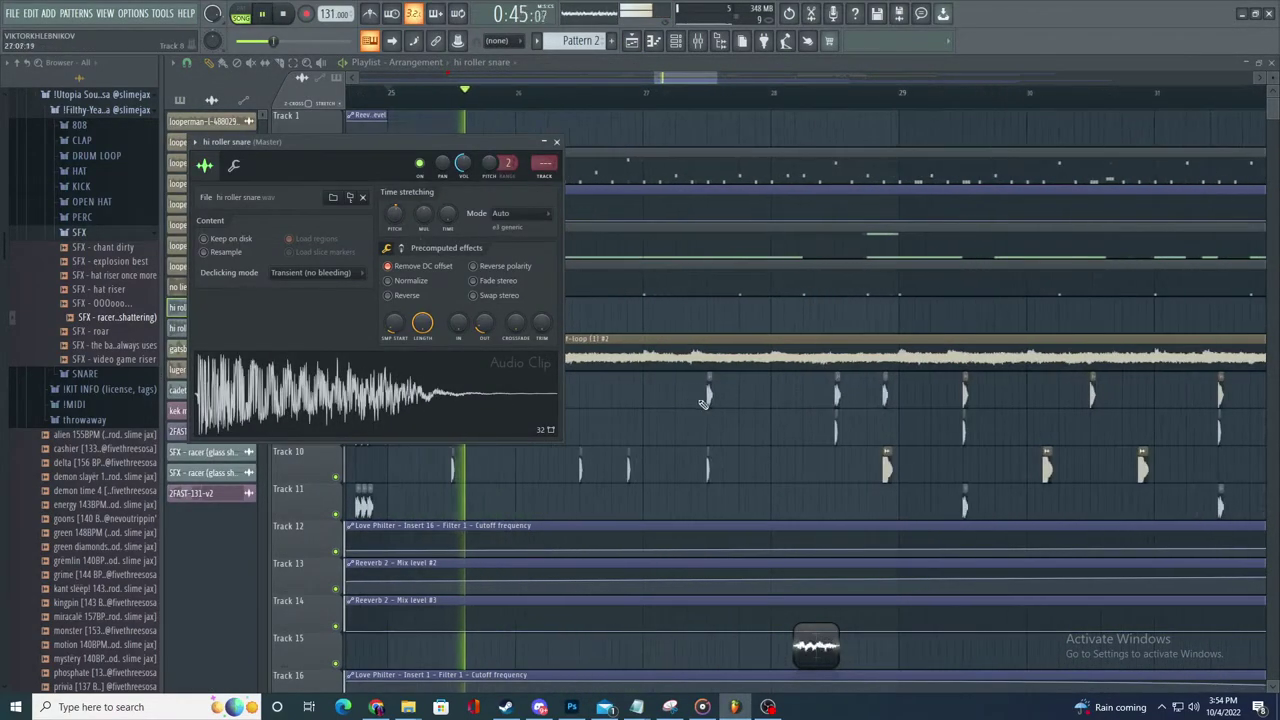
# - Slightly raise the time-stretching pitch of the cadet clap and no lie snare clips
pyautogui.click(712, 398)
pyautogui.click(712, 394)
pyautogui.press('space')
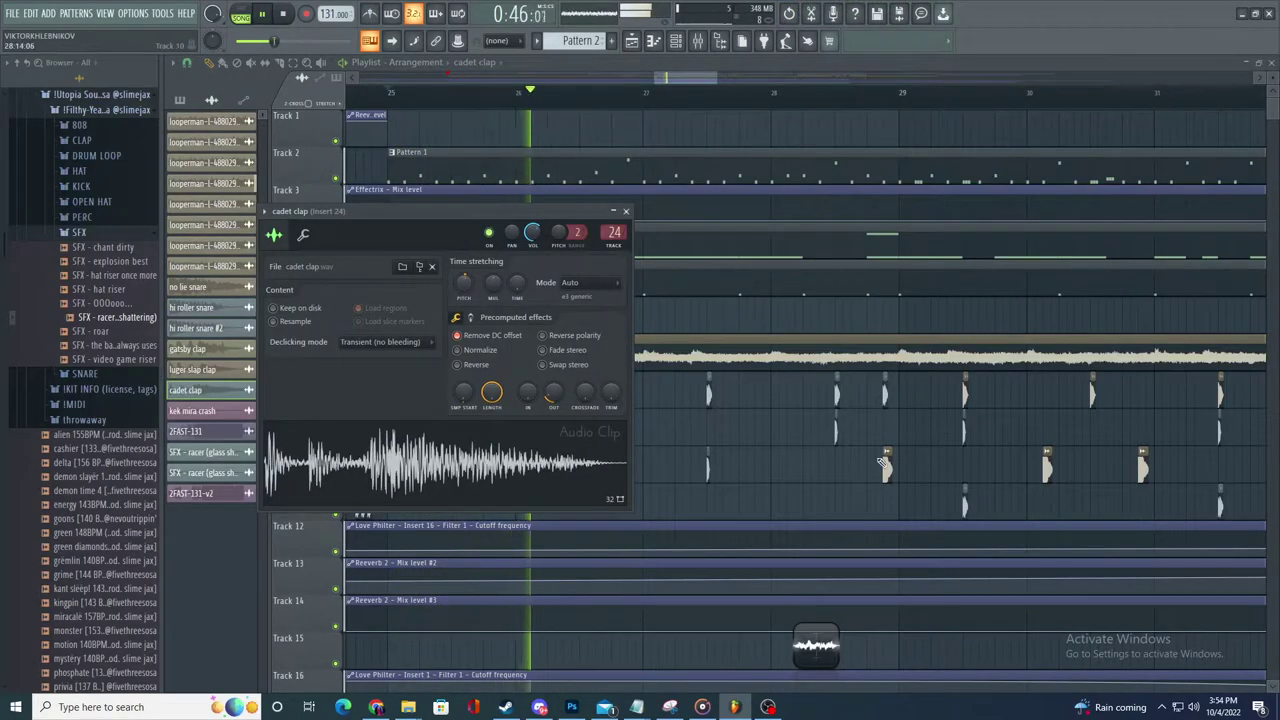
pyautogui.doubleClick(838, 396)
pyautogui.moveTo(377, 197); pyautogui.dragTo(377, 189)
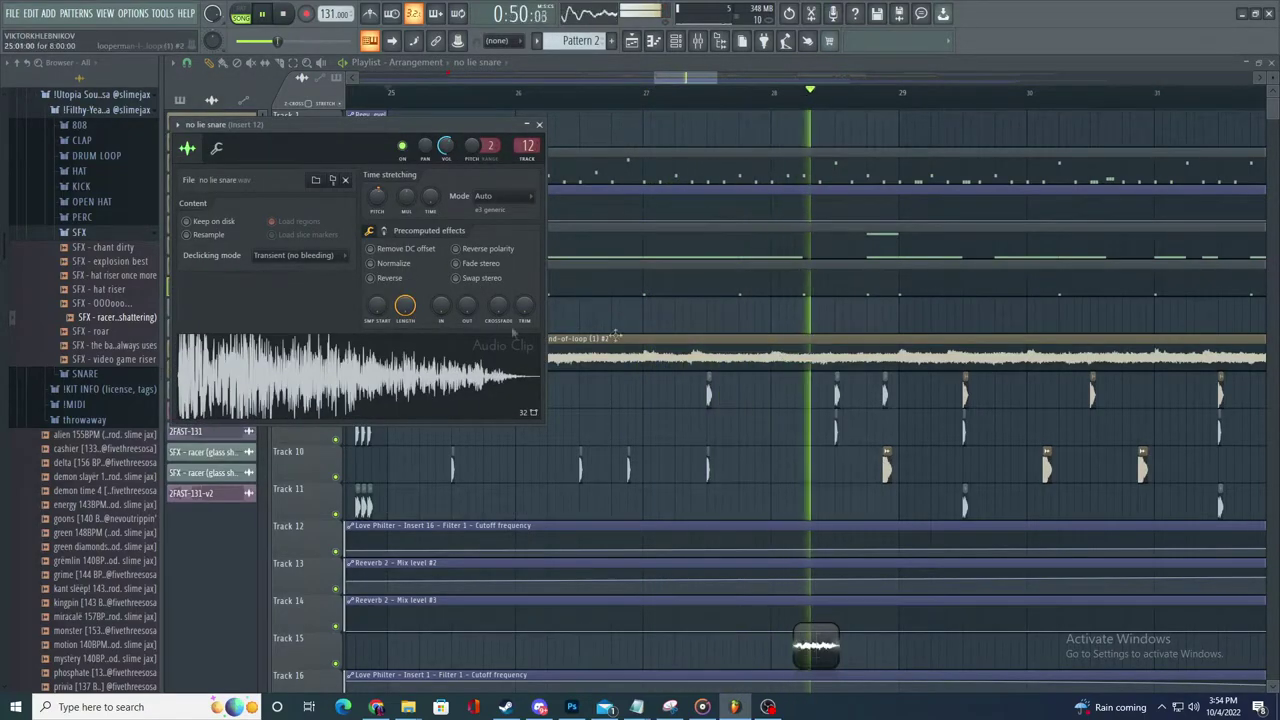
# - Listen on through the arrangement and open the settings of the hi roller snare #2 clip just before bar 33
pyautogui.click(669, 340)
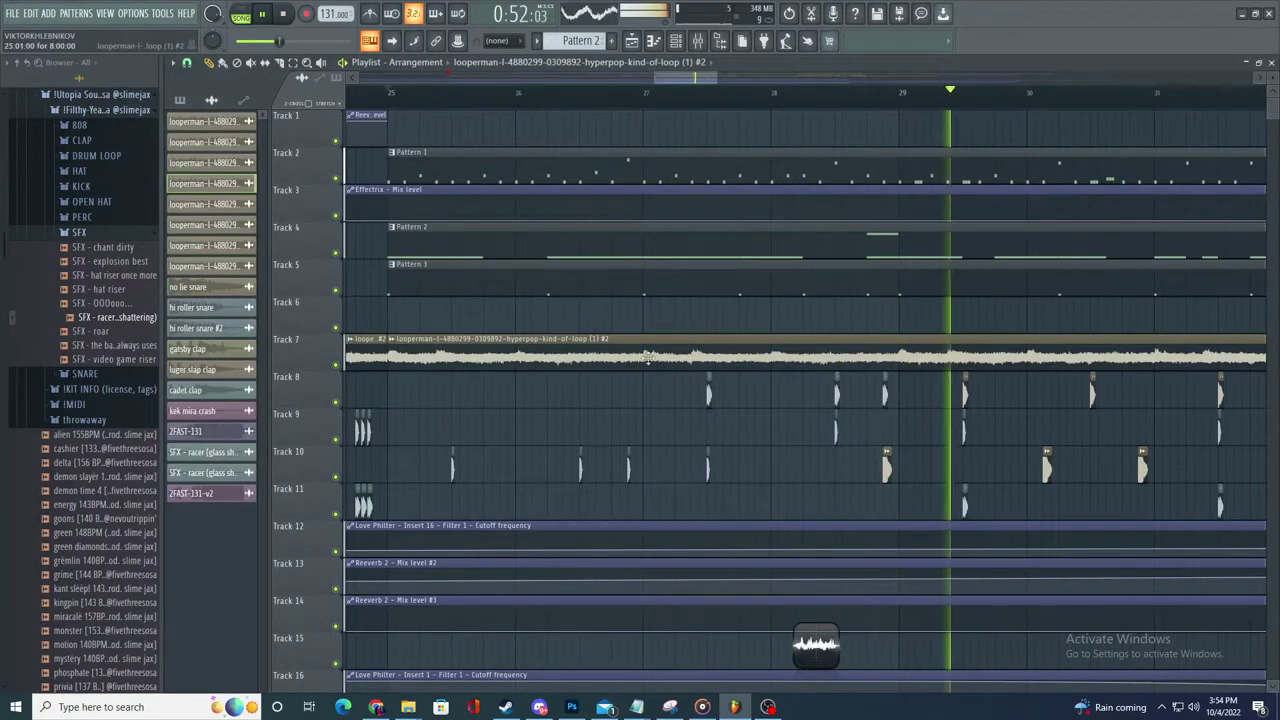
pyautogui.scroll(-3, 698, 440)
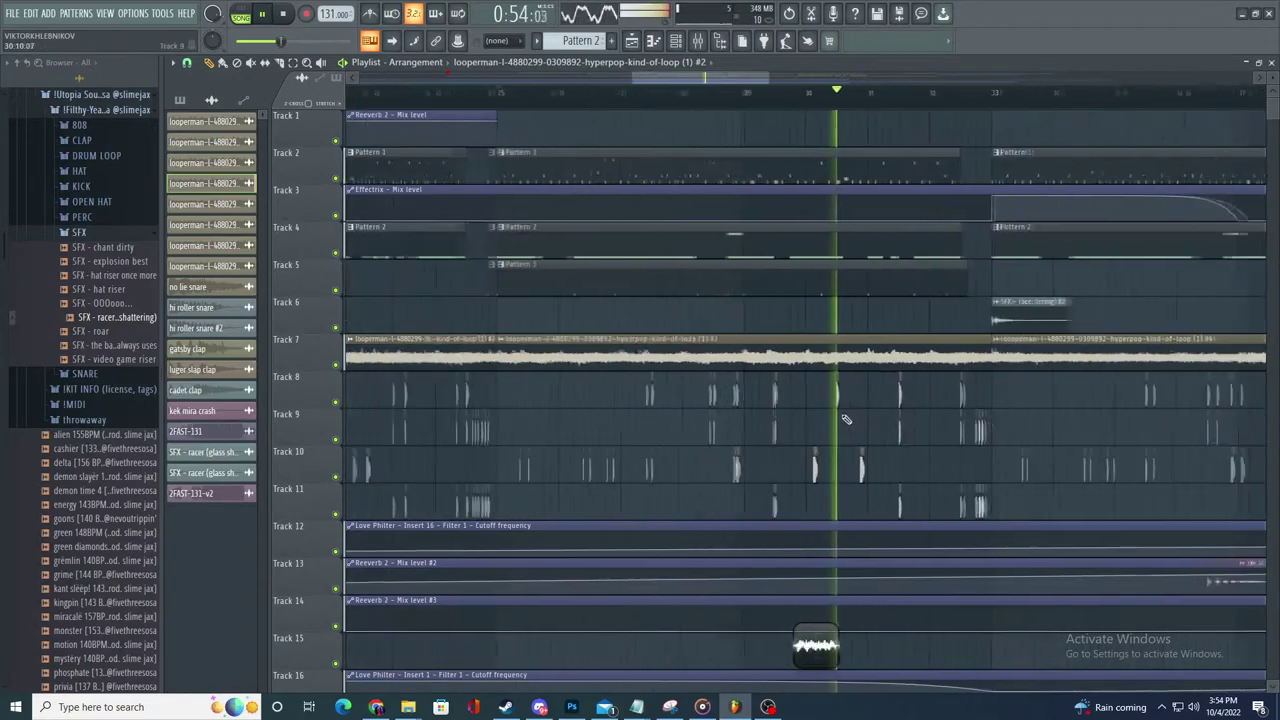
pyautogui.scroll(5, 557, 420)
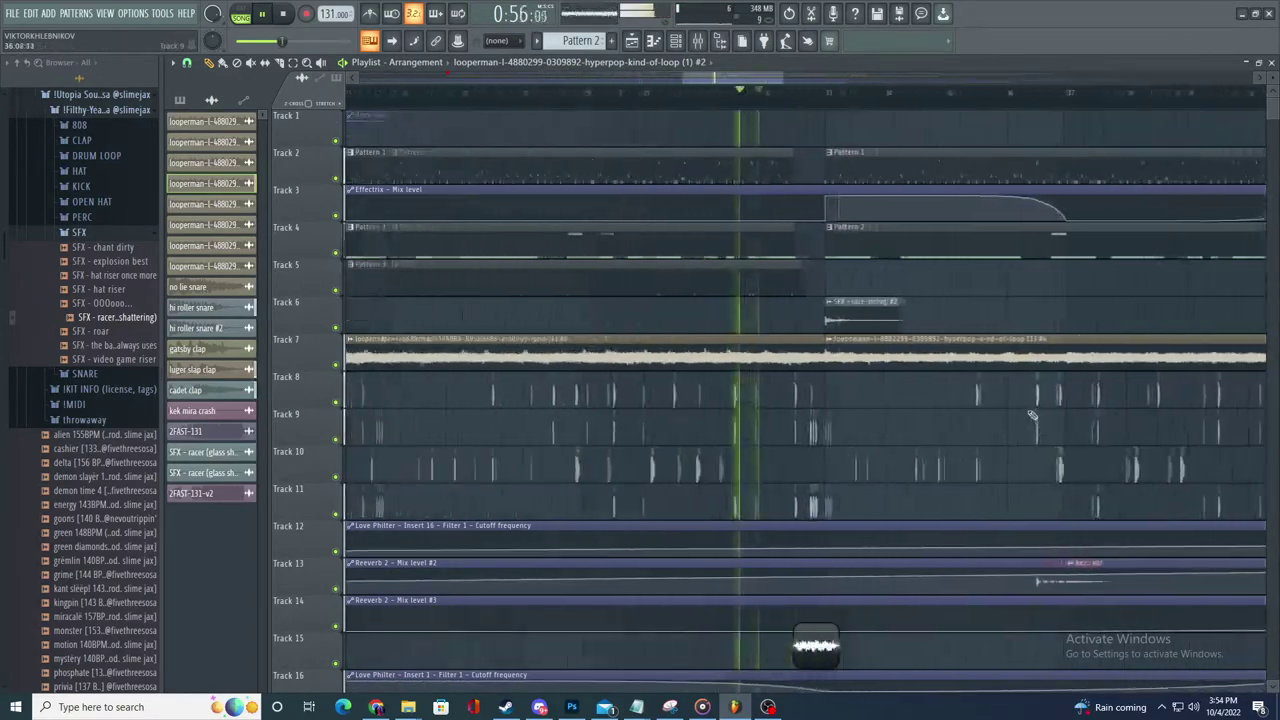
pyautogui.doubleClick(556, 430)
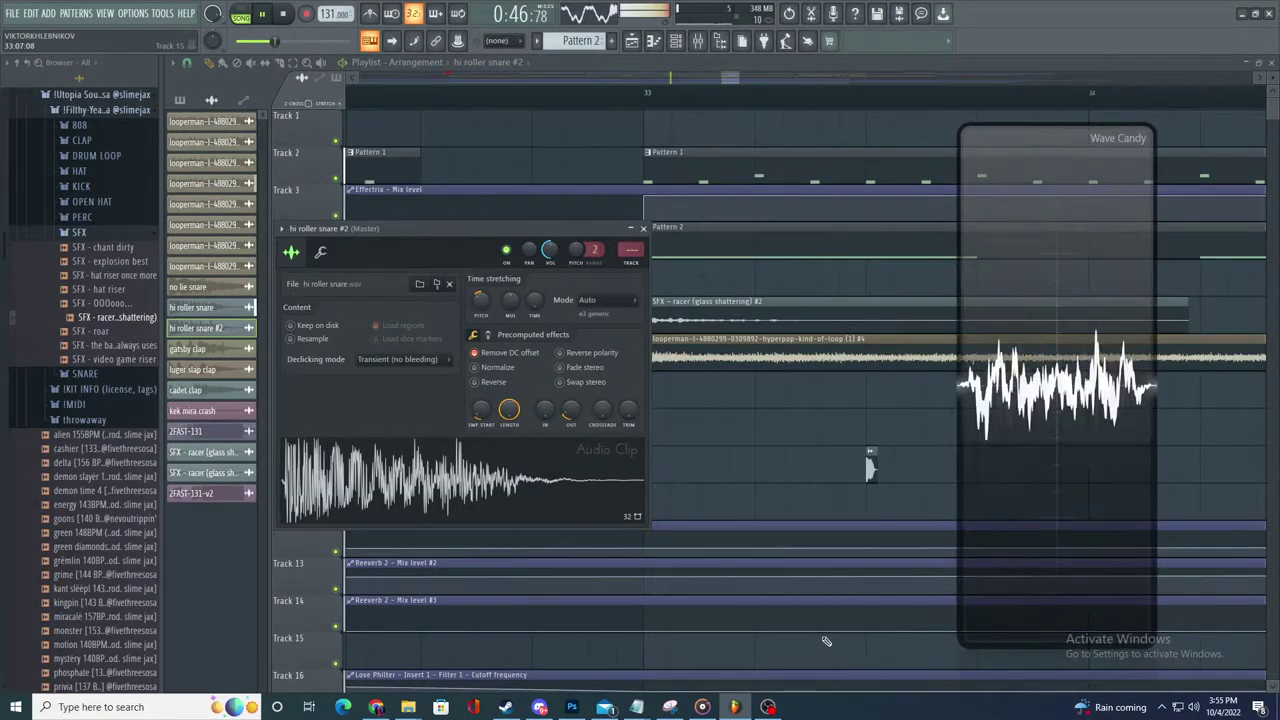
# - Set Wave Candy on Insert 1 to its spectrum display during playback and move it clear of the mixer's effect slots
pyautogui.press('F9')
pyautogui.click(274, 226)
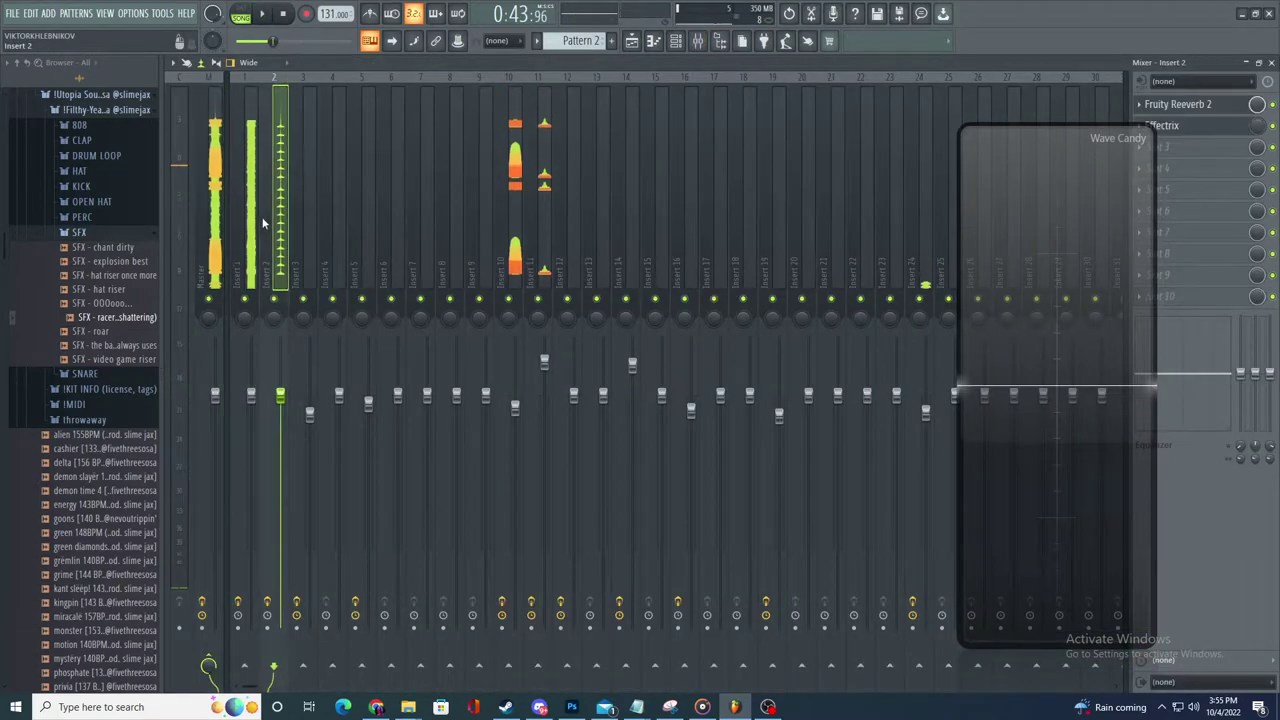
pyautogui.click(252, 217)
pyautogui.click(1213, 147)
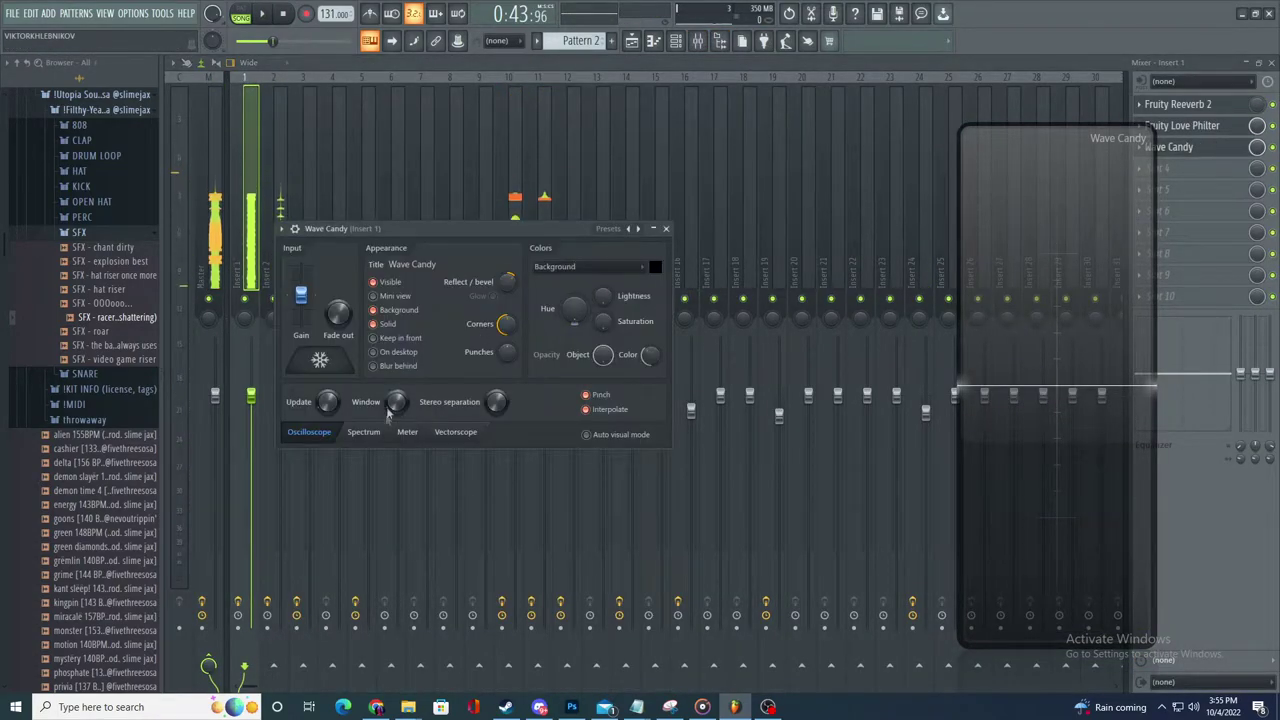
pyautogui.click(363, 431)
pyautogui.press('space')
pyautogui.click(309, 431)
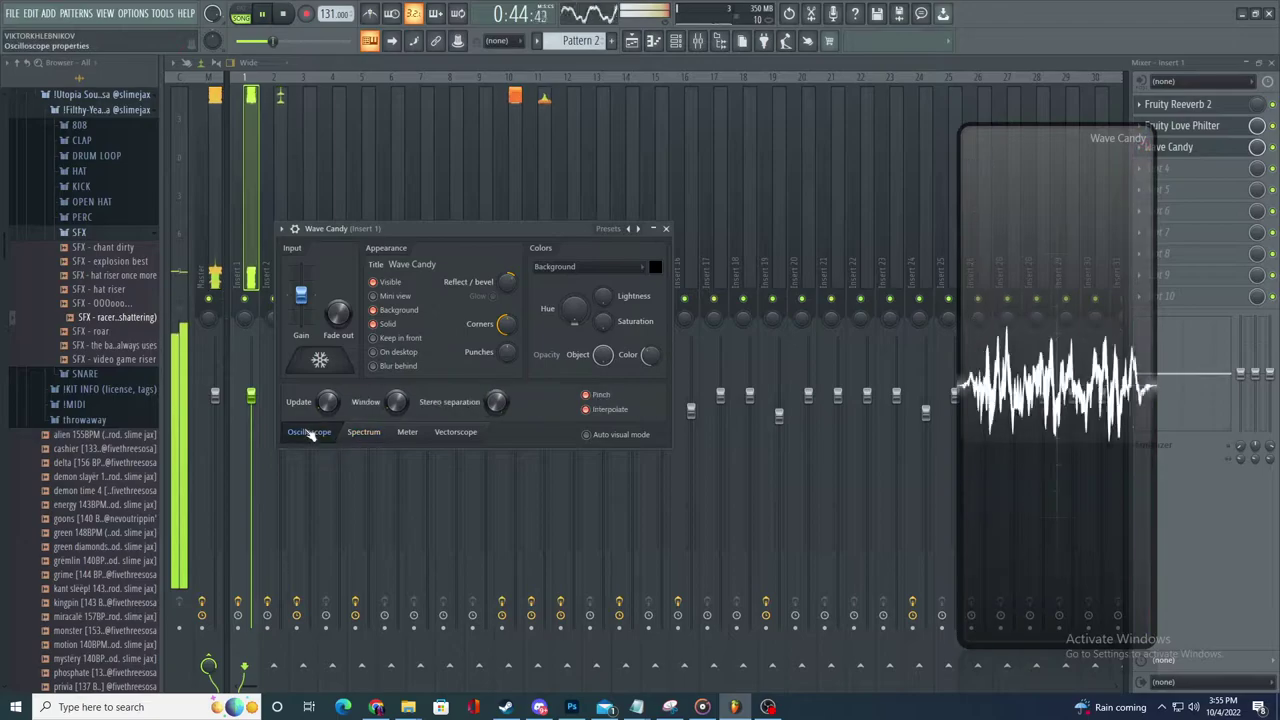
pyautogui.click(368, 432)
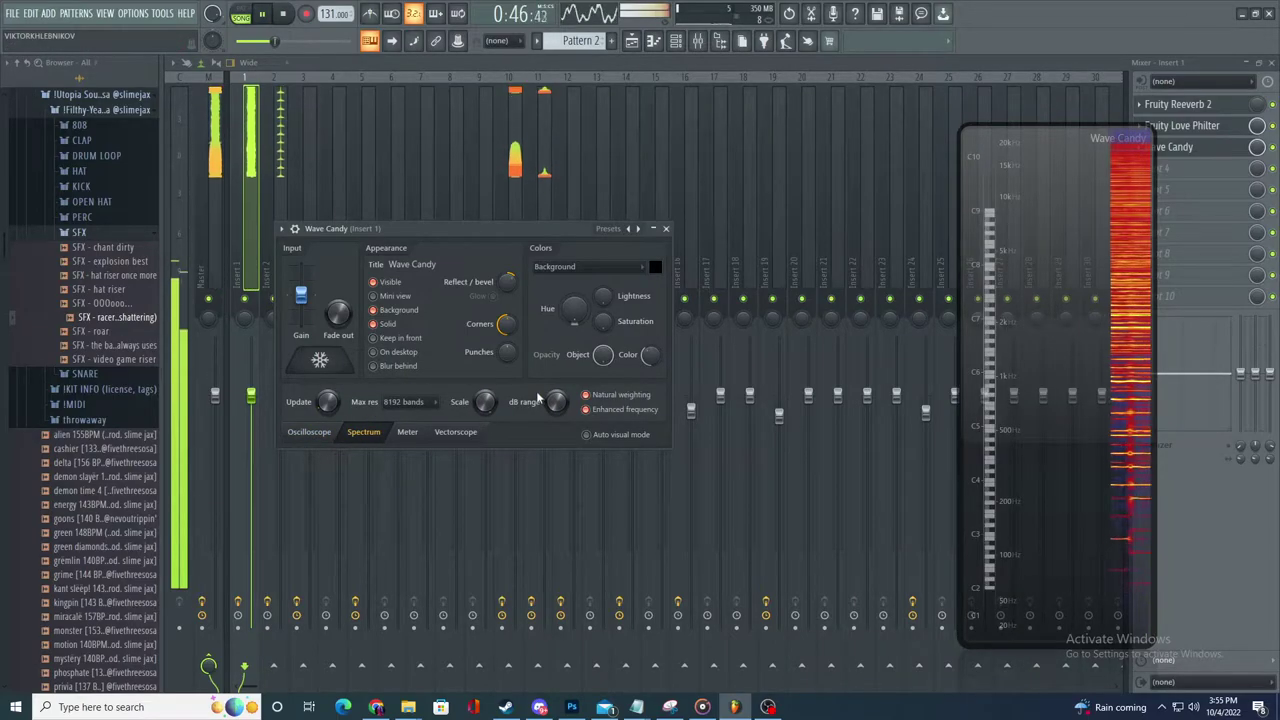
pyautogui.moveTo(1081, 377); pyautogui.dragTo(903, 377)
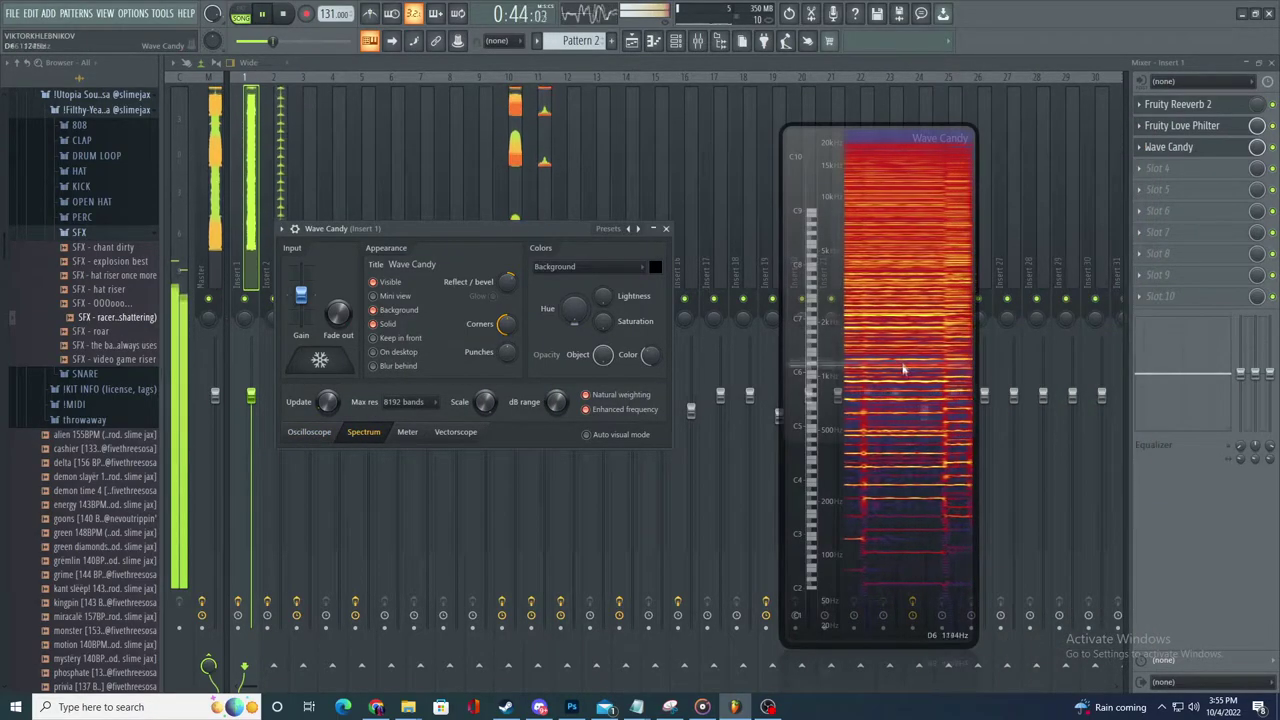
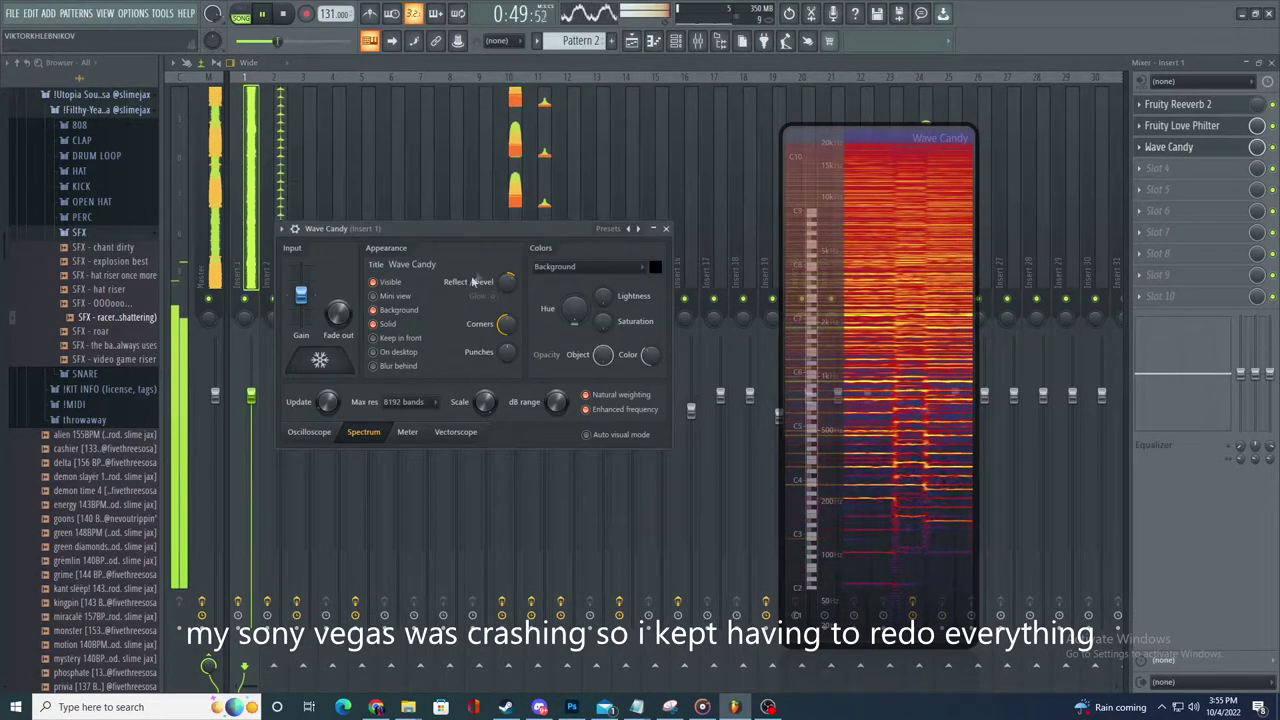
# - Check Fruity Love Philter on Insert 1, and listen through the playlist around bar 33 with Wave Candy moved aside
pyautogui.click(1220, 127)
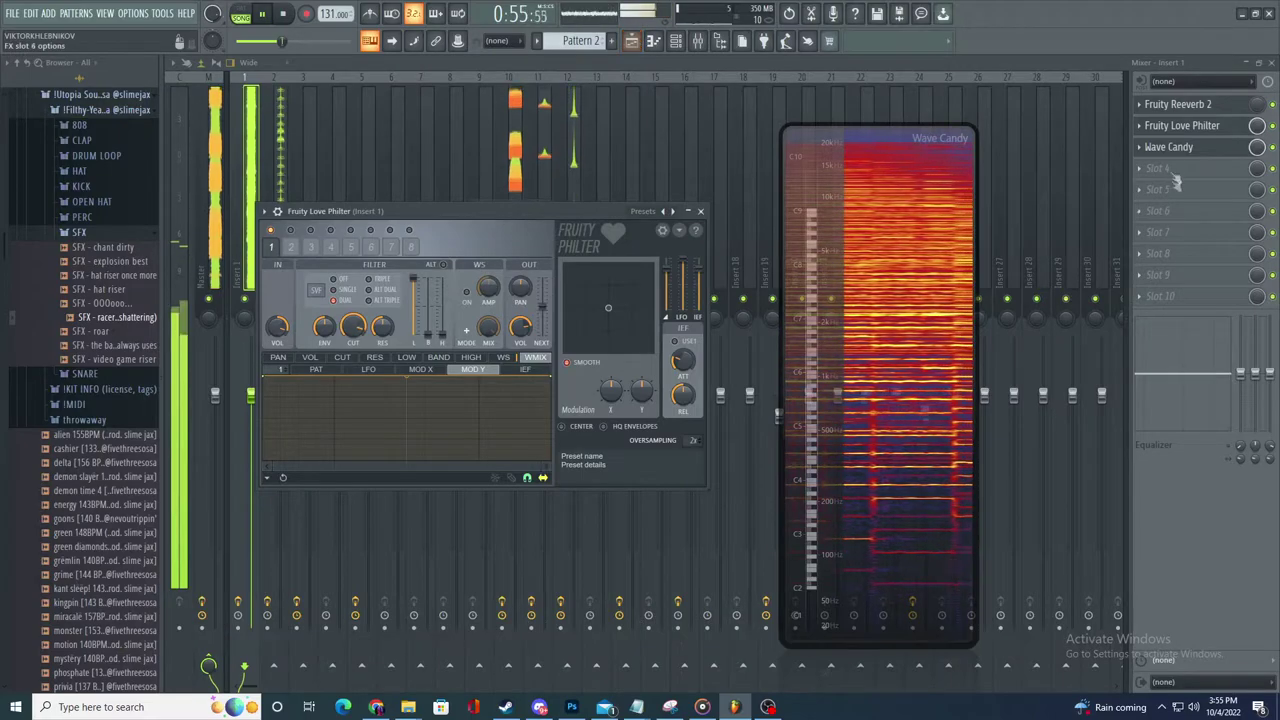
pyautogui.click(629, 46)
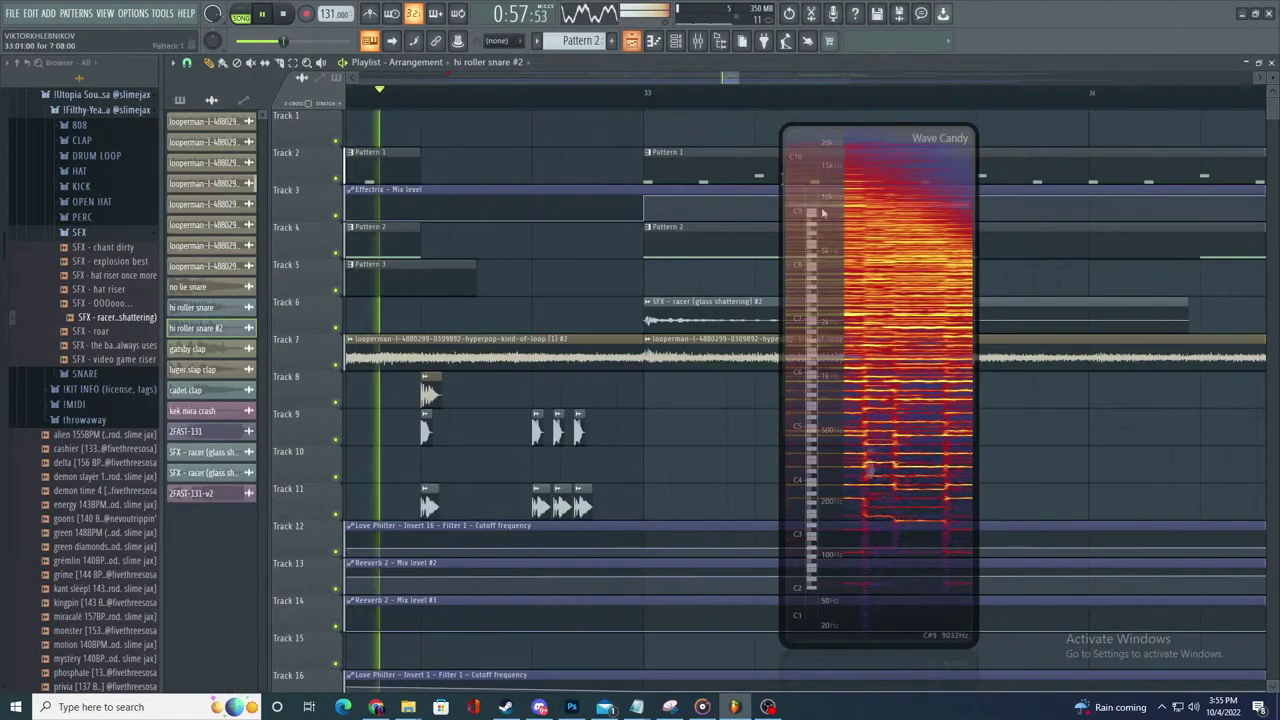
pyautogui.moveTo(783, 179); pyautogui.dragTo(842, 223)
pyautogui.scroll(-6, 660, 292)
pyautogui.scroll(2, 712, 304)
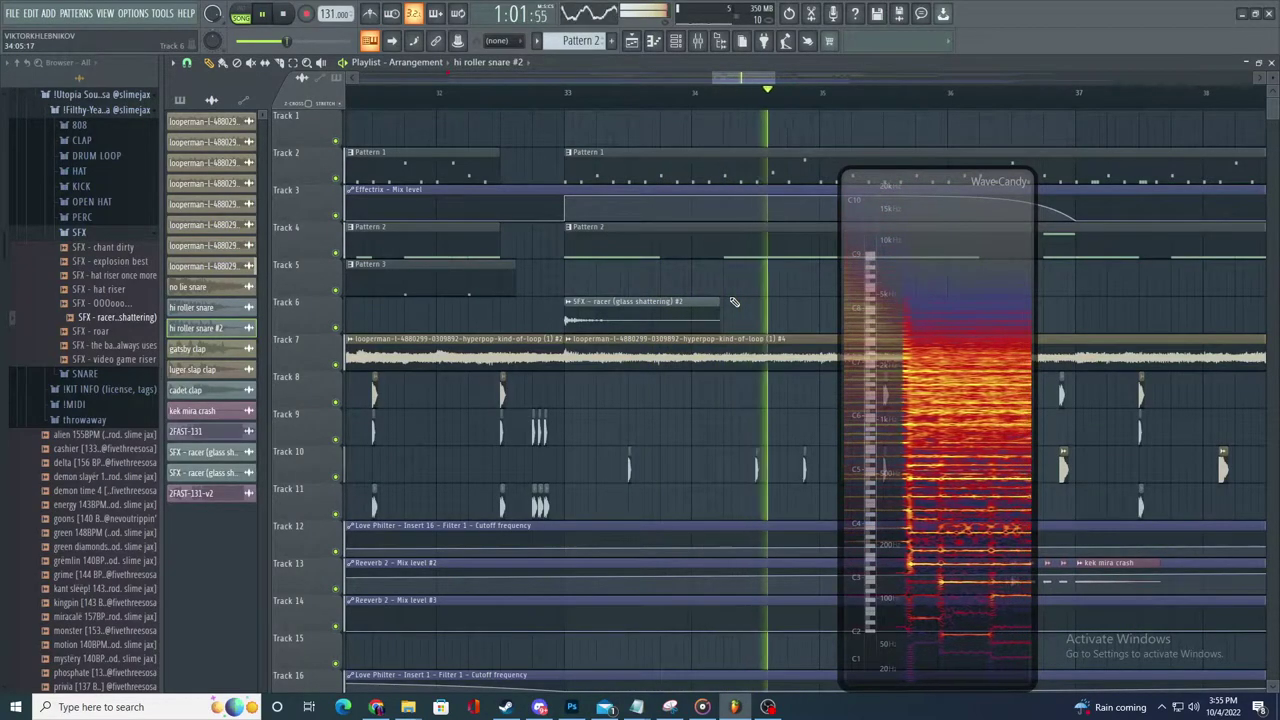
pyautogui.scroll(-3, 733, 302)
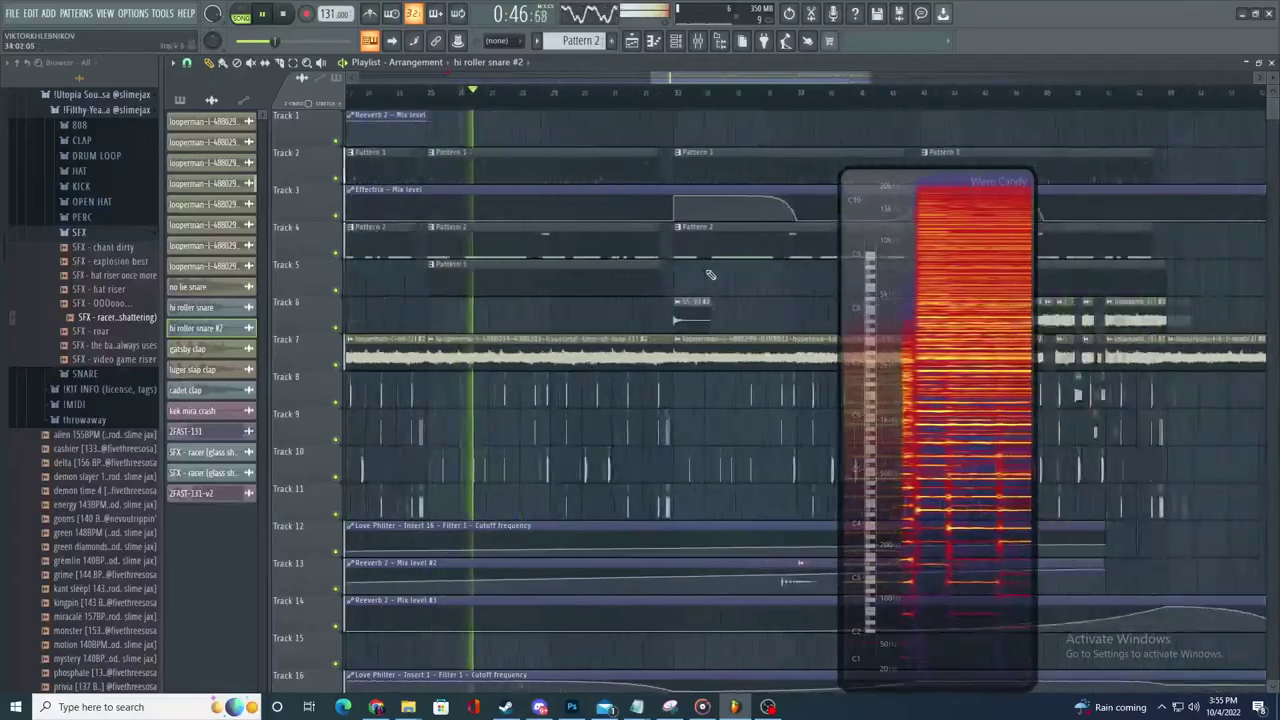
pyautogui.scroll(-3, 709, 280)
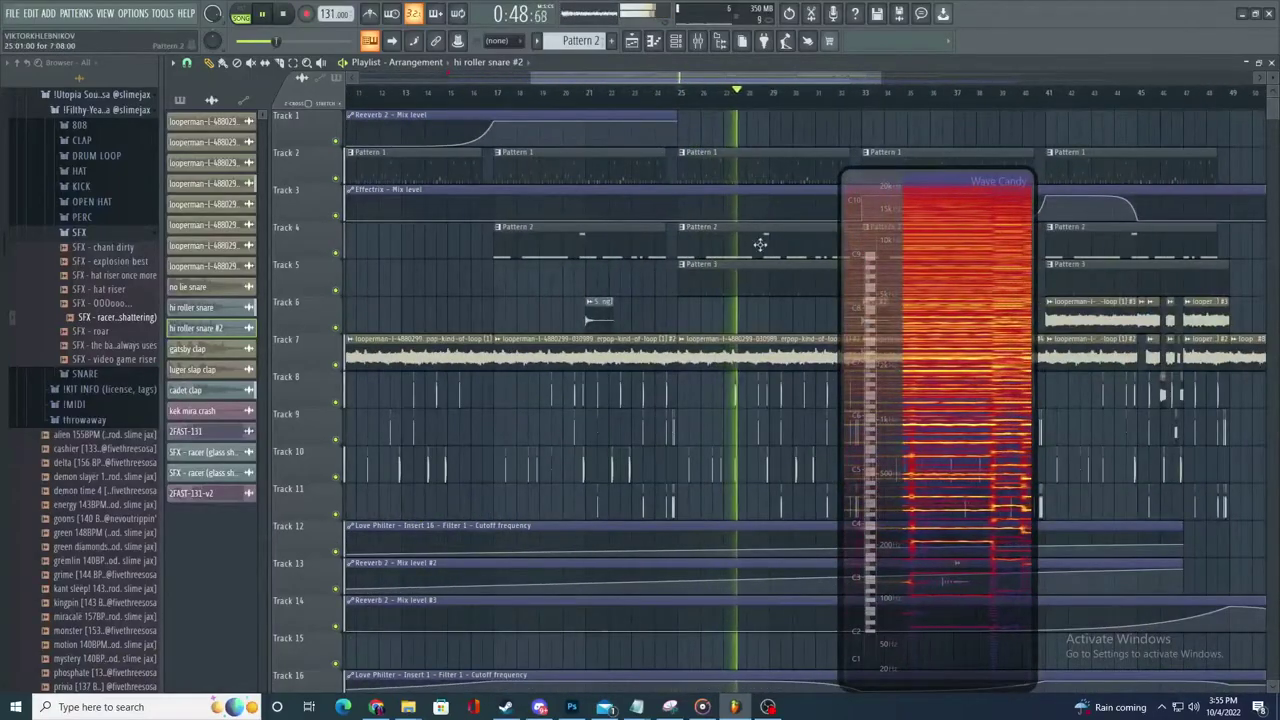
# - Move Wave Candy clear of the piano roll and transpose all daktel kick notes in Pattern 3 up to C#5
pyautogui.doubleClick(758, 268)
pyautogui.moveTo(755, 300); pyautogui.dragTo(1018, 264)
pyautogui.click(336, 62)
pyautogui.moveTo(870, 300); pyautogui.dragTo(214, 358)
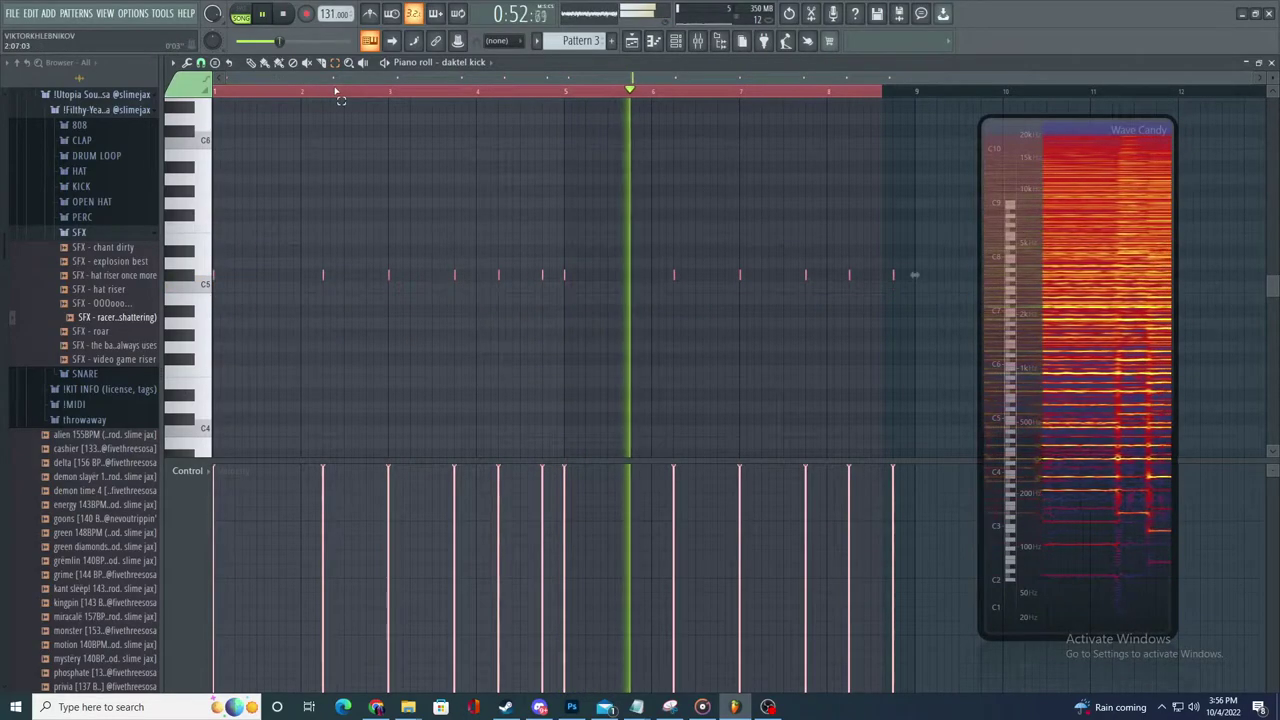
pyautogui.press('Up')
# - Open the daktel kick channel's sampler settings and enable Remove DC offset
pyautogui.click(677, 41)
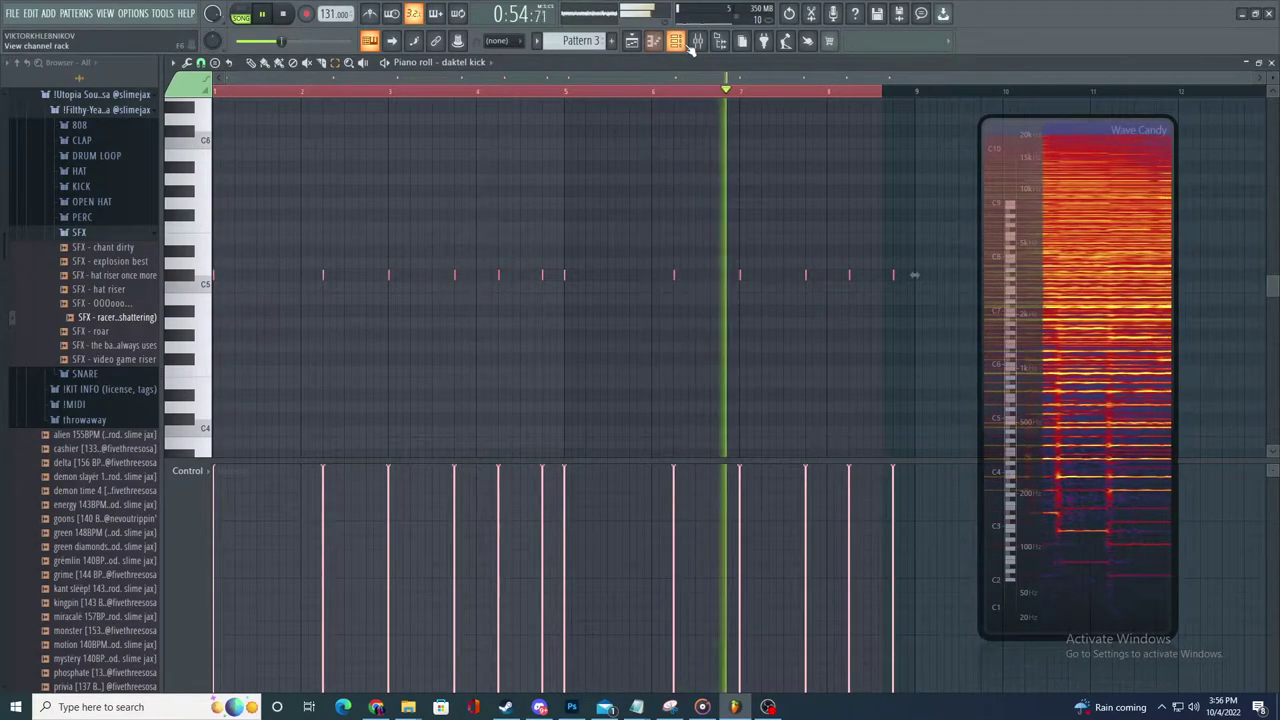
pyautogui.click(256, 136)
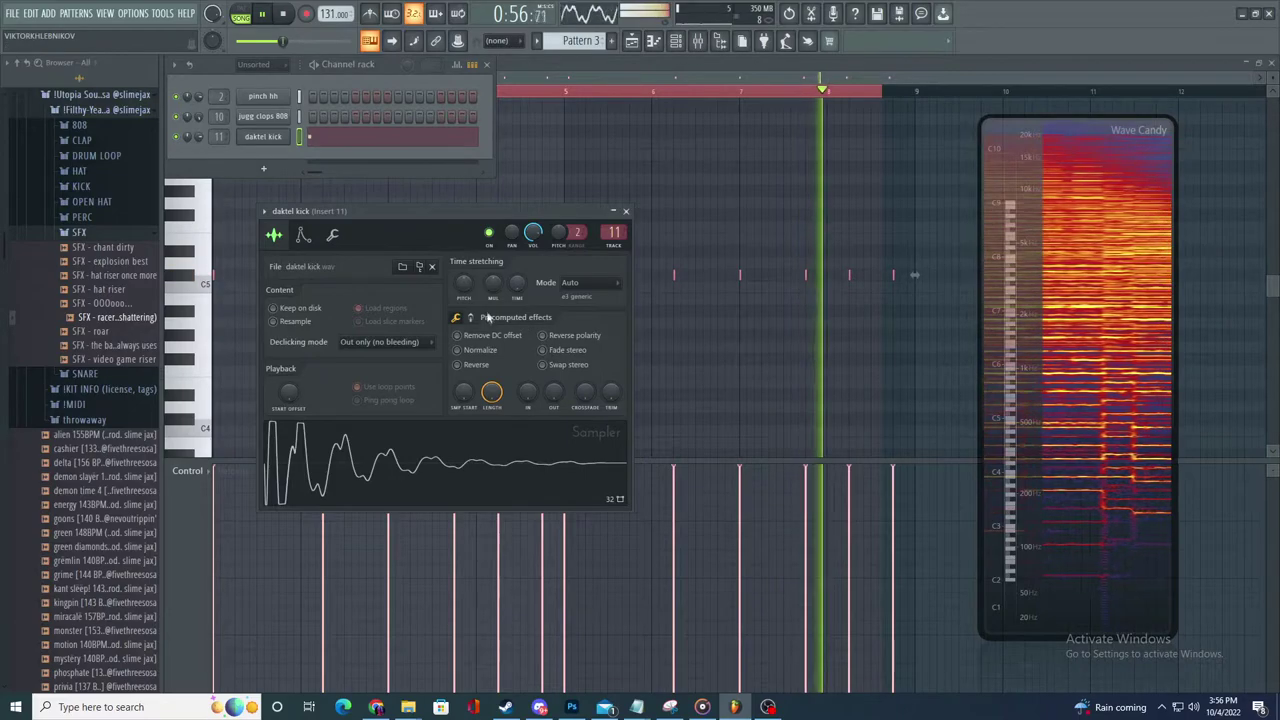
pyautogui.click(497, 336)
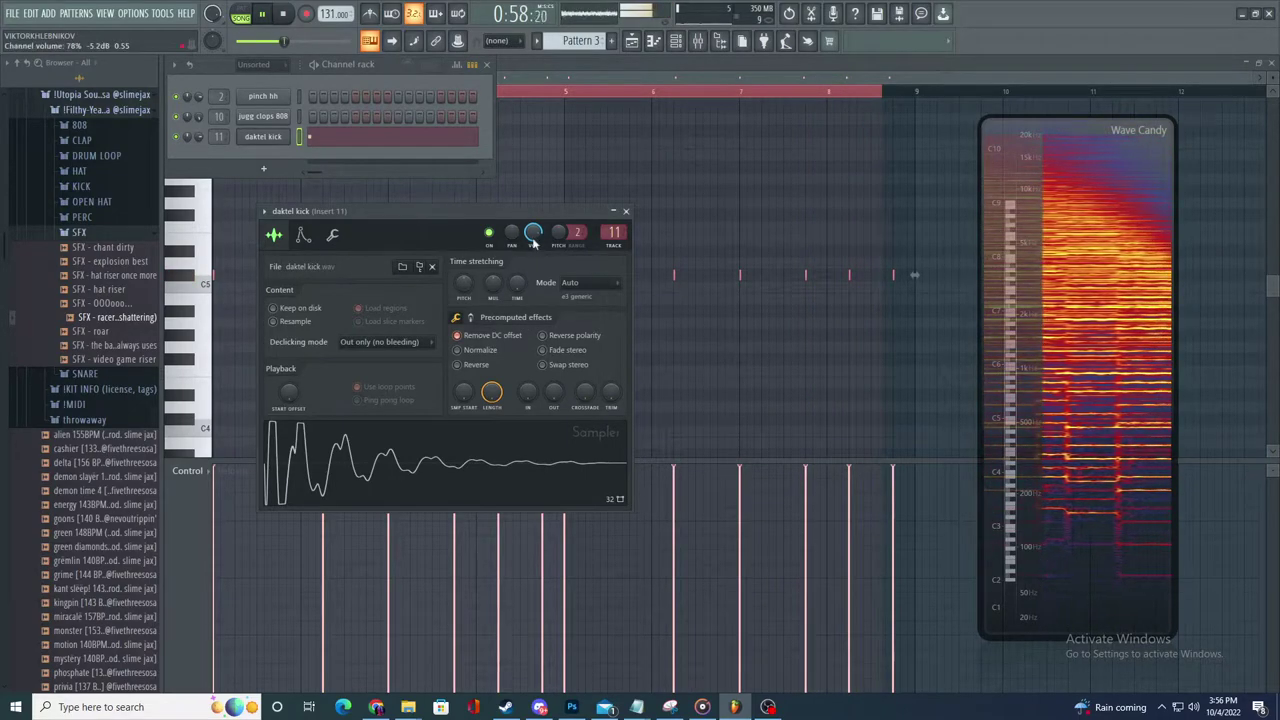
# - Check the daktel kick's volume envelope settings and look over the pattern, audio and automation tracks in the playlist during playback
pyautogui.click(303, 236)
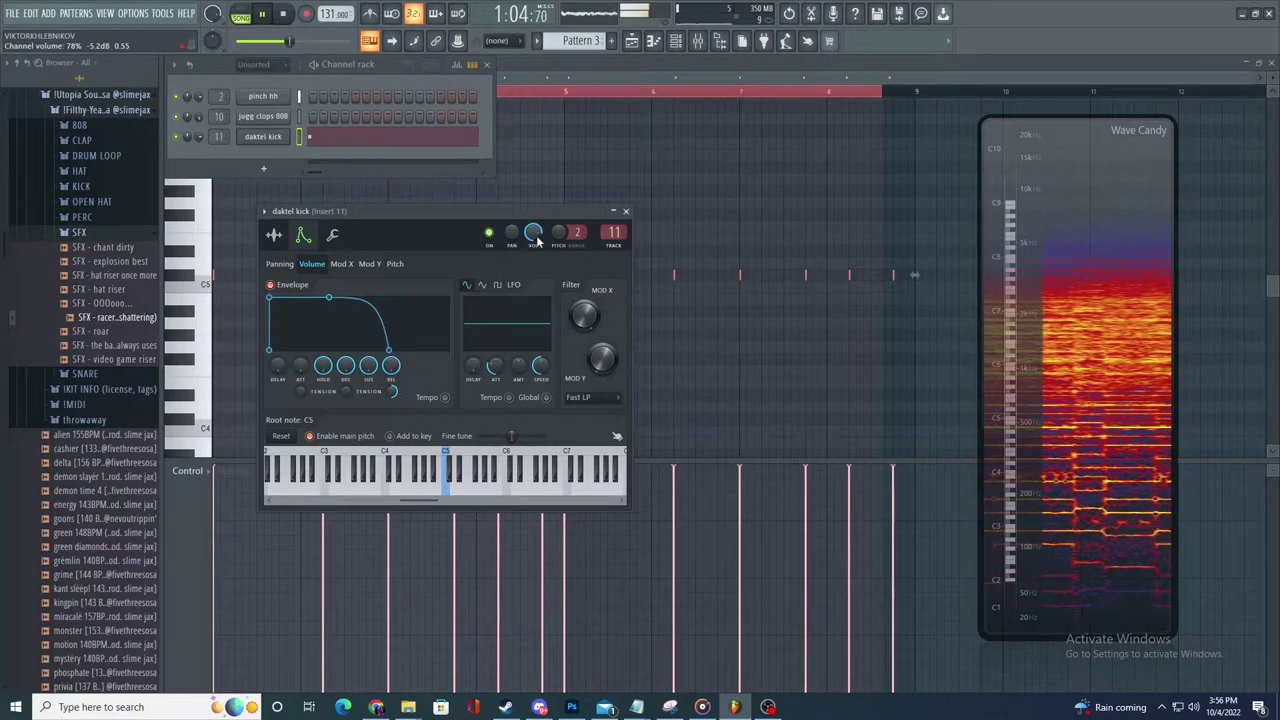
pyautogui.click(627, 214)
pyautogui.press('F5')
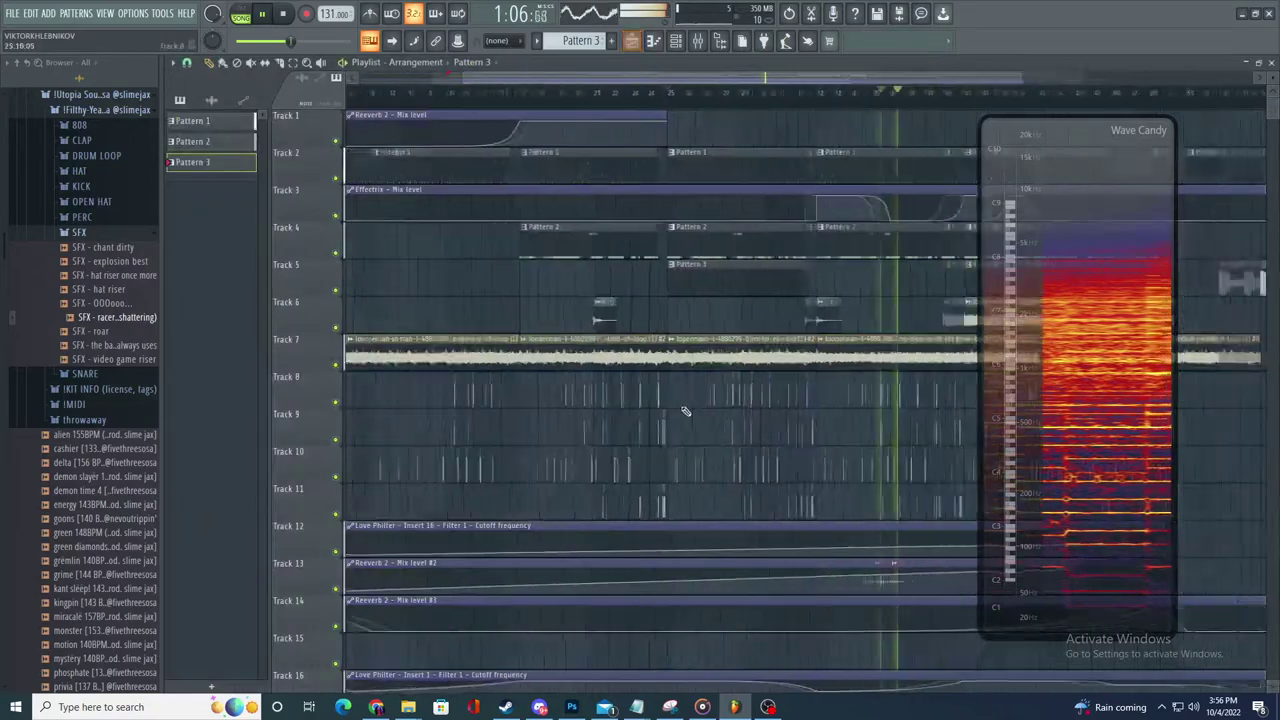
pyautogui.scroll(-2, 795, 262)
pyautogui.scroll(1, 690, 515)
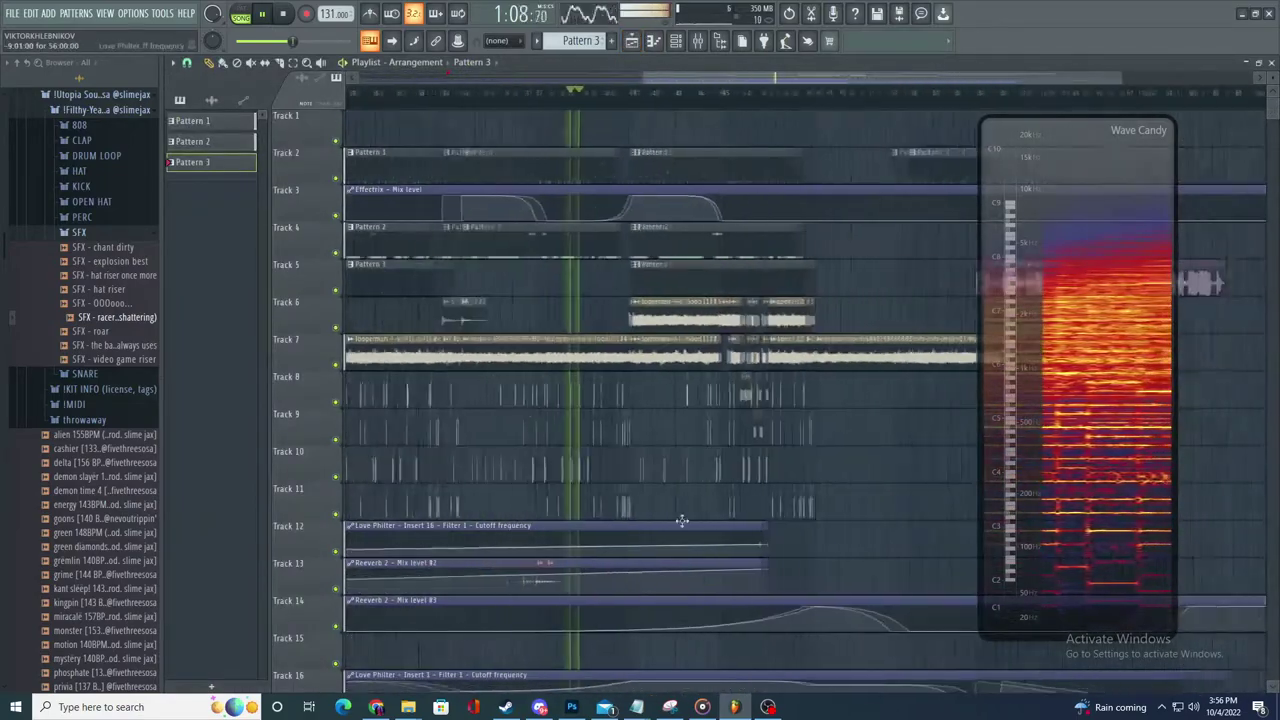
pyautogui.scroll(-4, 685, 525)
pyautogui.scroll(-2, 900, 670)
pyautogui.scroll(-3, 921, 676)
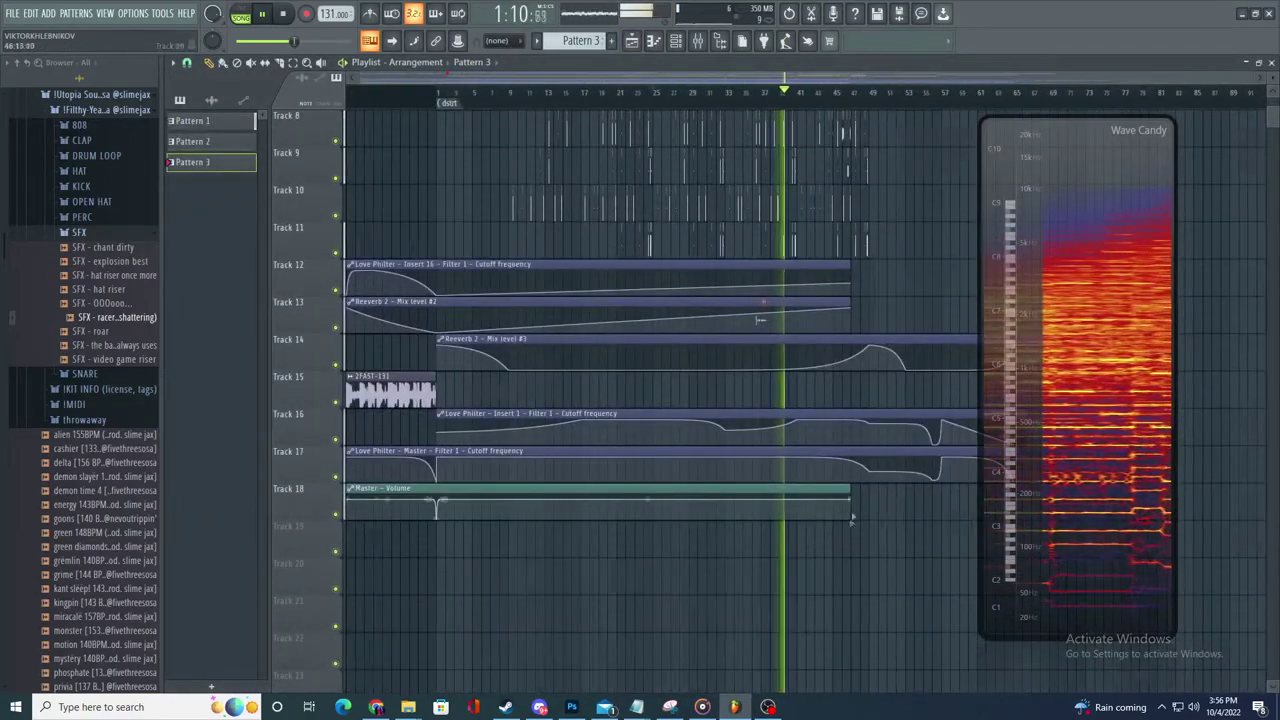
pyautogui.scroll(5, 860, 500)
pyautogui.scroll(3, 876, 458)
pyautogui.scroll(-3, 880, 478)
pyautogui.scroll(4, 880, 480)
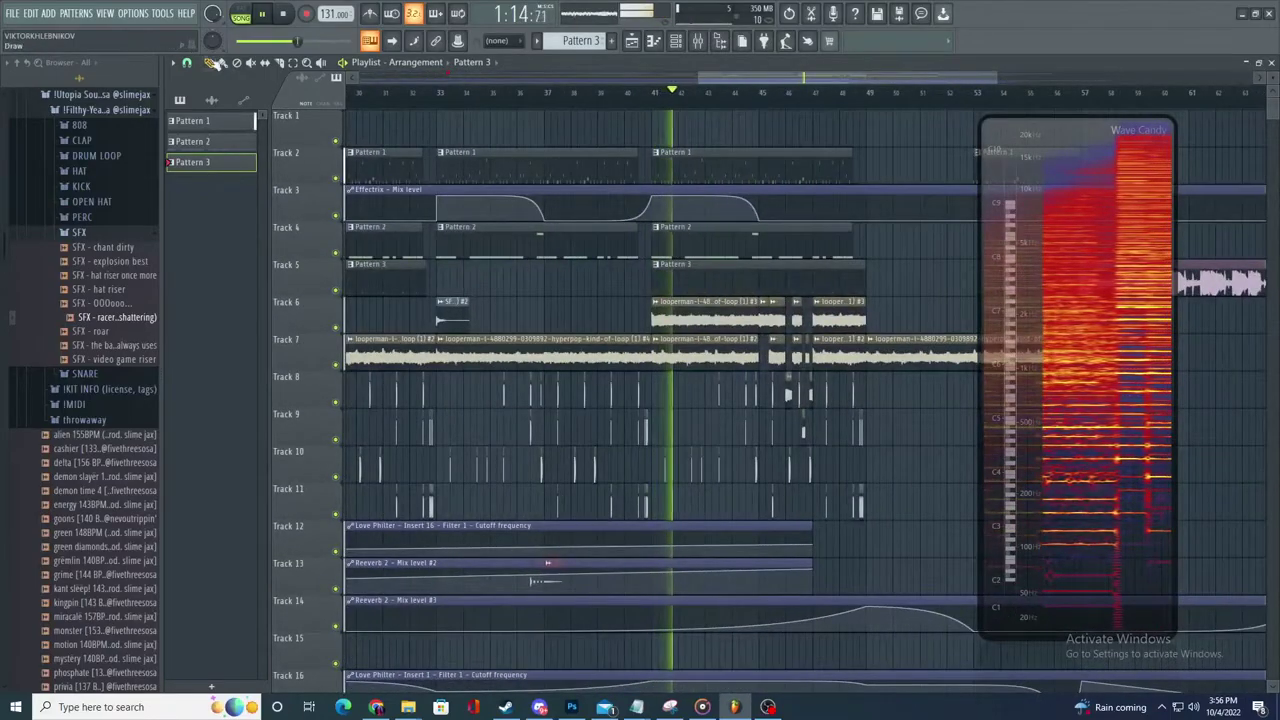
# - Set the playback start to bar 41 and trim the start of the first long hyperpop loop clip on Track 6 to bar 42
pyautogui.scroll(4, 789, 246)
pyautogui.press('space')
pyautogui.click(472, 92)
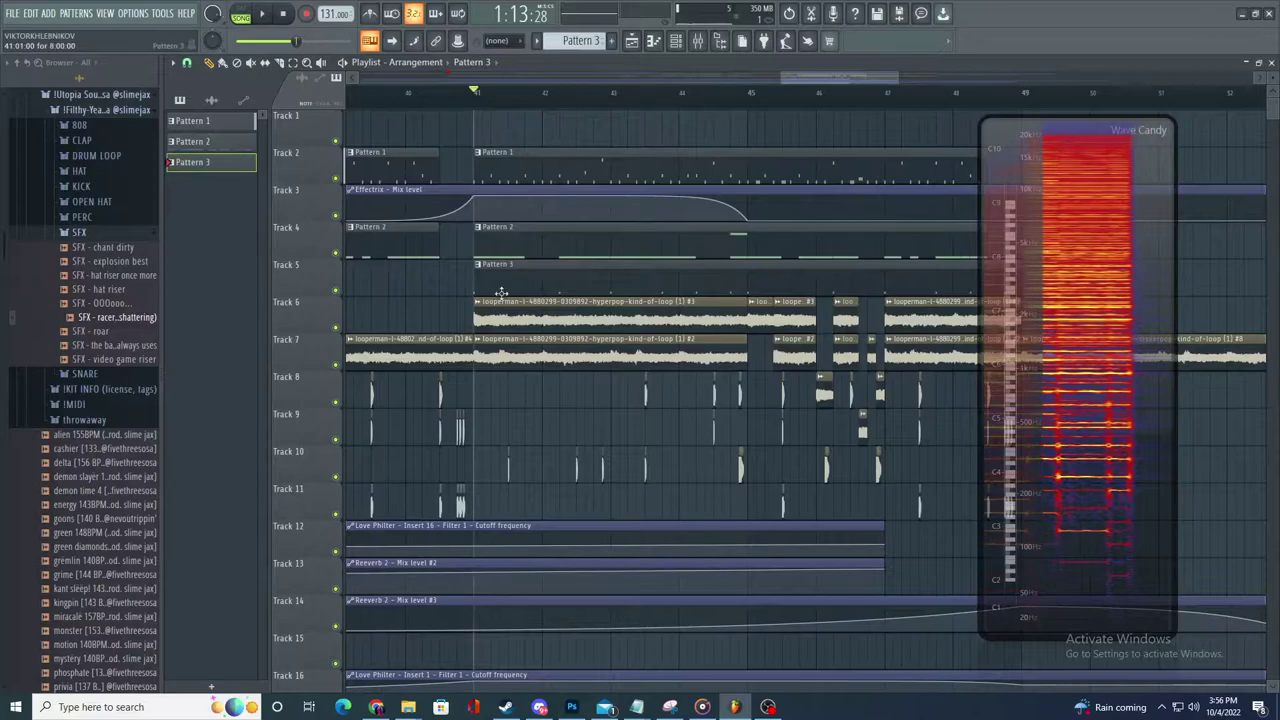
pyautogui.press('space')
pyautogui.hotkey('ctrl', 'z')
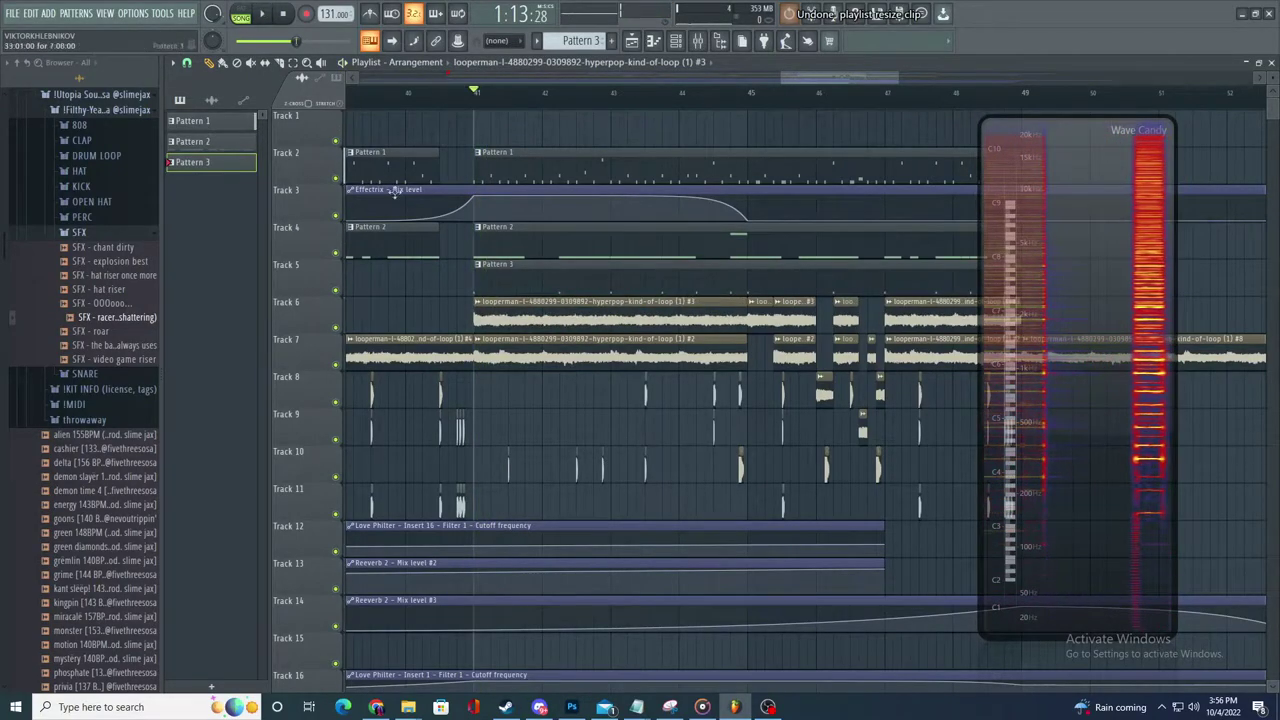
pyautogui.moveTo(475, 316); pyautogui.dragTo(544, 316)
pyautogui.press('space')
pyautogui.scroll(3, 545, 305)
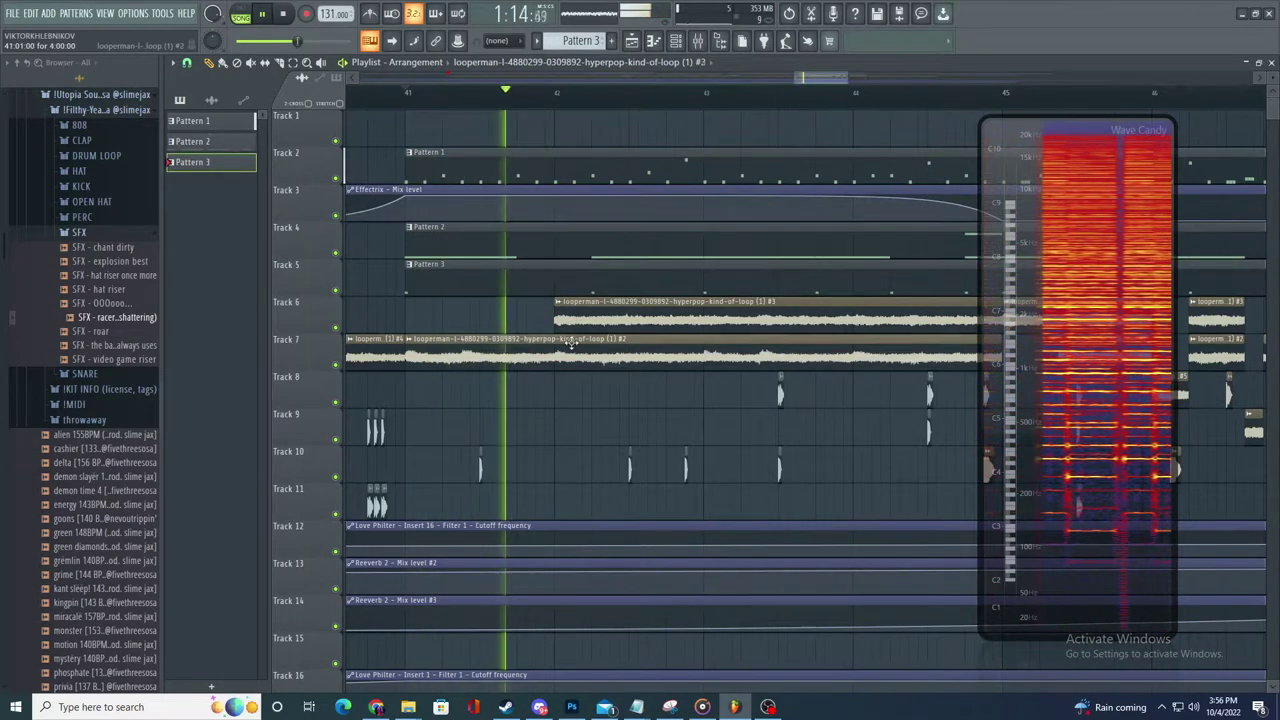
# - Replay from bar 41 and check the audio clip settings of the hyperpop loop on Track 7
pyautogui.press('space')
pyautogui.doubleClick(563, 306)
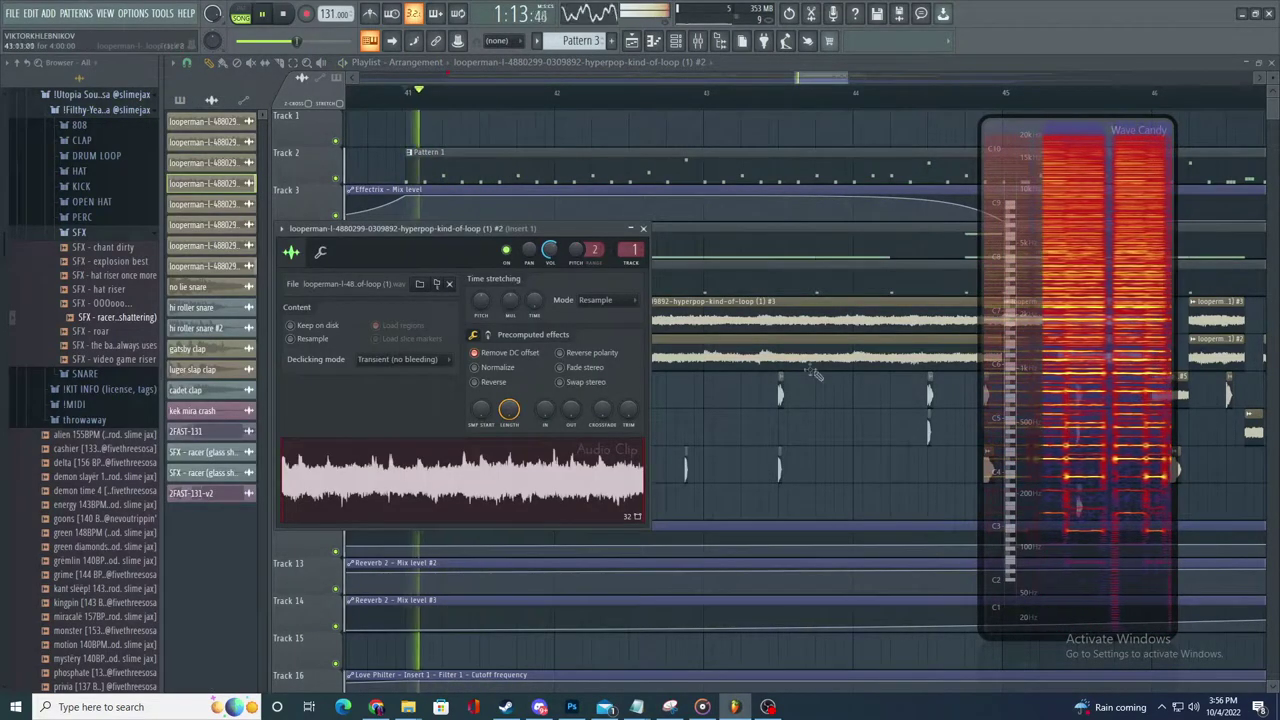
pyautogui.scroll(-2, 790, 360)
pyautogui.press('space')
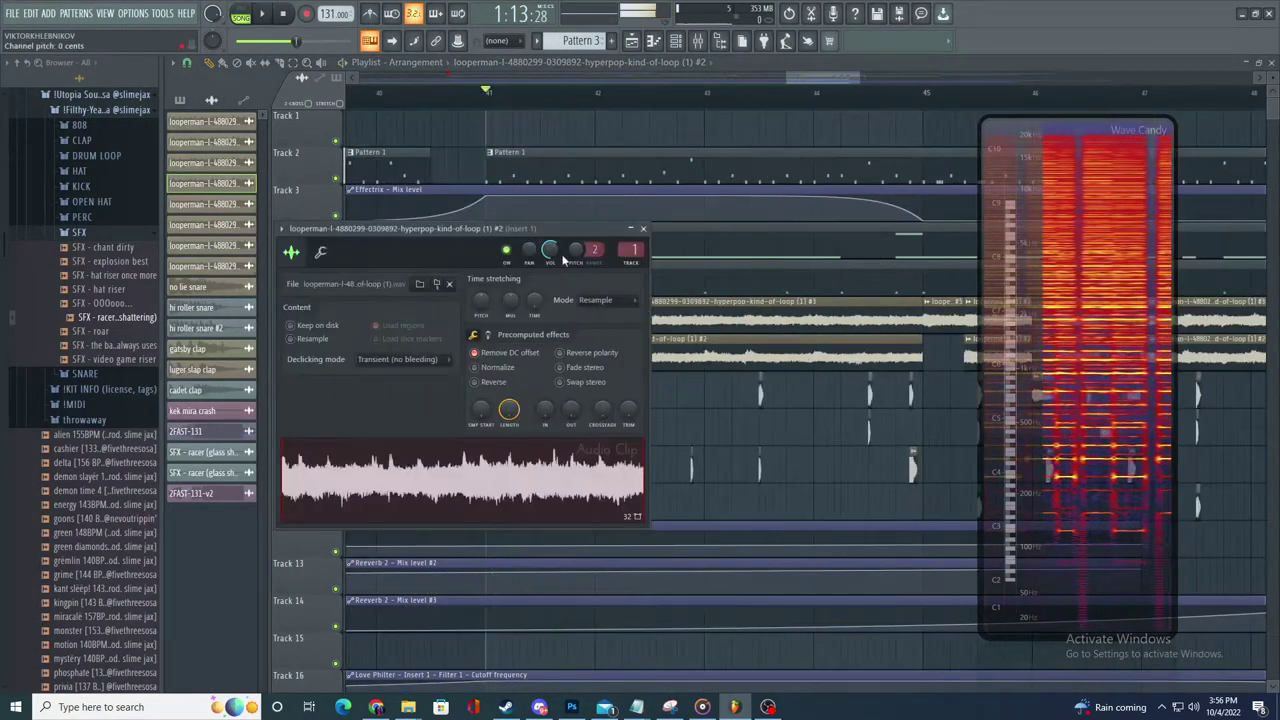
pyautogui.press('space')
# - Add Fruity Parametric EQ 2 to Insert 1, cutting the low shelf about 5.9 dB at 62 Hz and slightly dipping the mids
pyautogui.click(697, 40)
pyautogui.click(1193, 169)
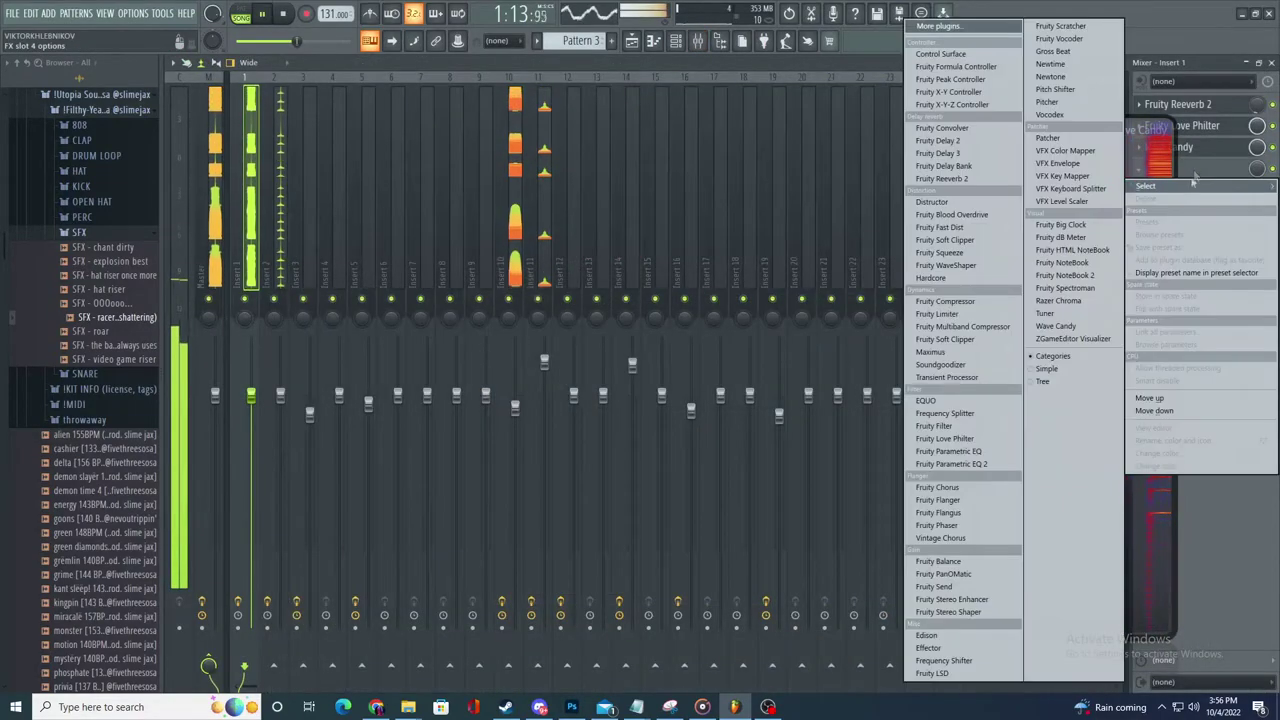
pyautogui.click(951, 464)
pyautogui.moveTo(491, 358); pyautogui.dragTo(491, 367)
pyautogui.moveTo(575, 359); pyautogui.dragTo(554, 365)
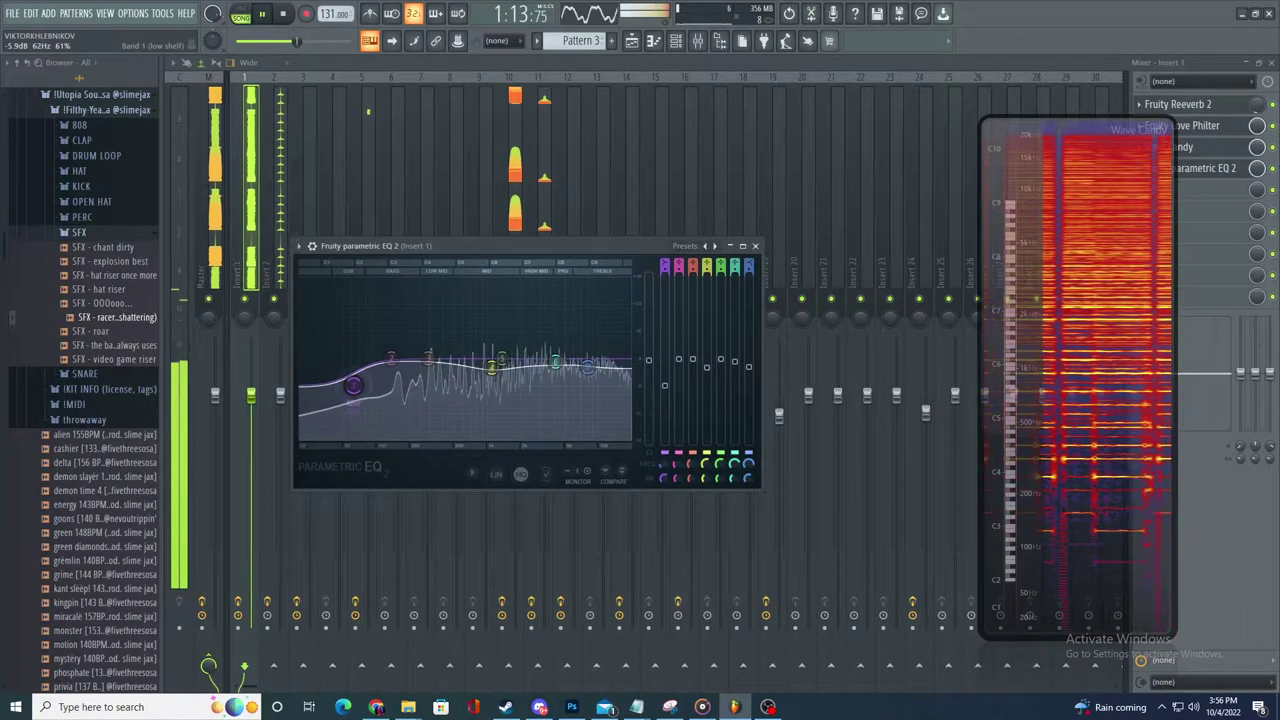
# - Inspect the Track 6 hyperpop loop's audio clip settings and the Fruity Parametric EQ 2 on its mixer track, Insert 5
pyautogui.click(632, 41)
pyautogui.scroll(-3, 812, 340)
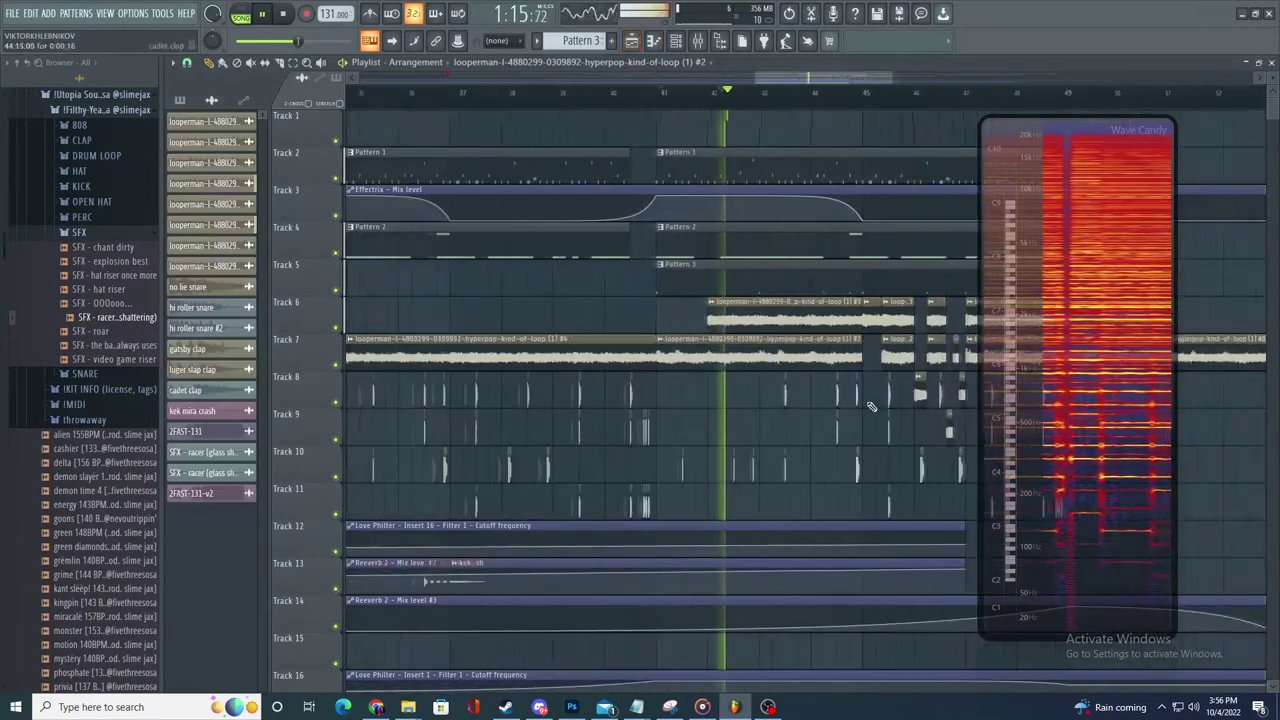
pyautogui.scroll(3, 864, 400)
pyautogui.scroll(-3, 697, 316)
pyautogui.scroll(3, 770, 338)
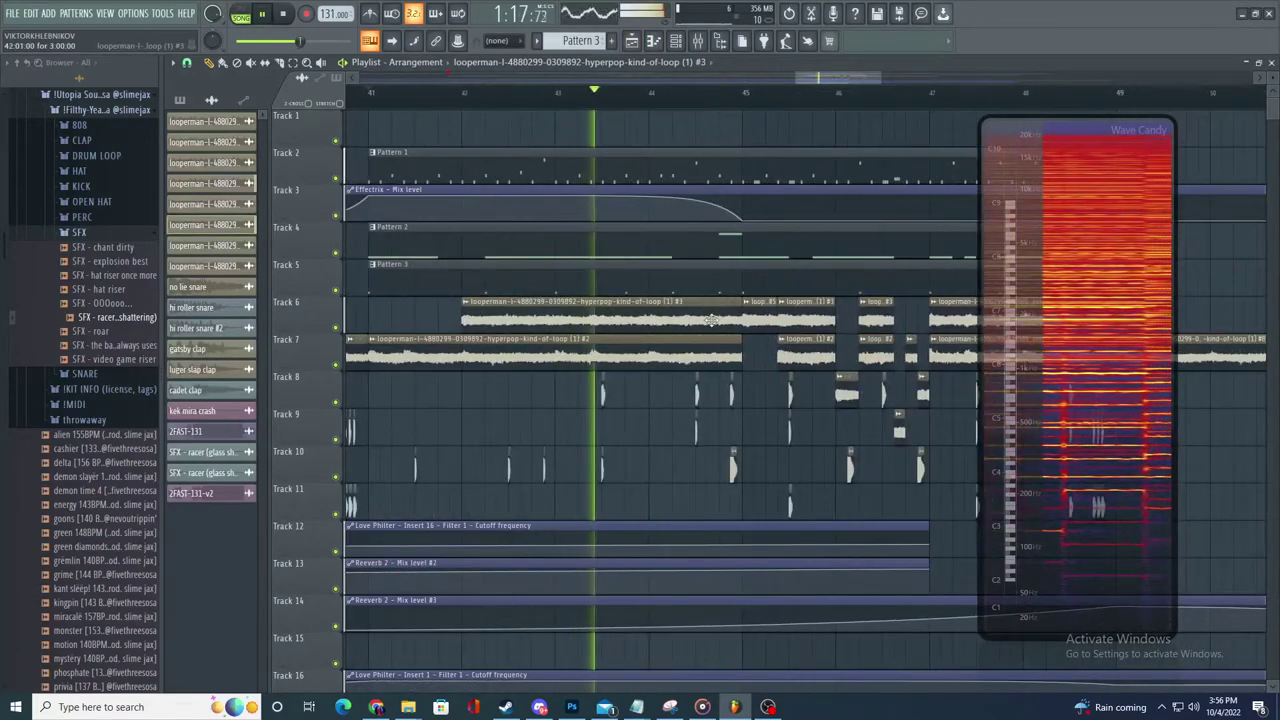
pyautogui.scroll(-2, 745, 335)
pyautogui.scroll(1, 690, 325)
pyautogui.click(580, 309)
pyautogui.doubleClick(580, 308)
pyautogui.press('space')
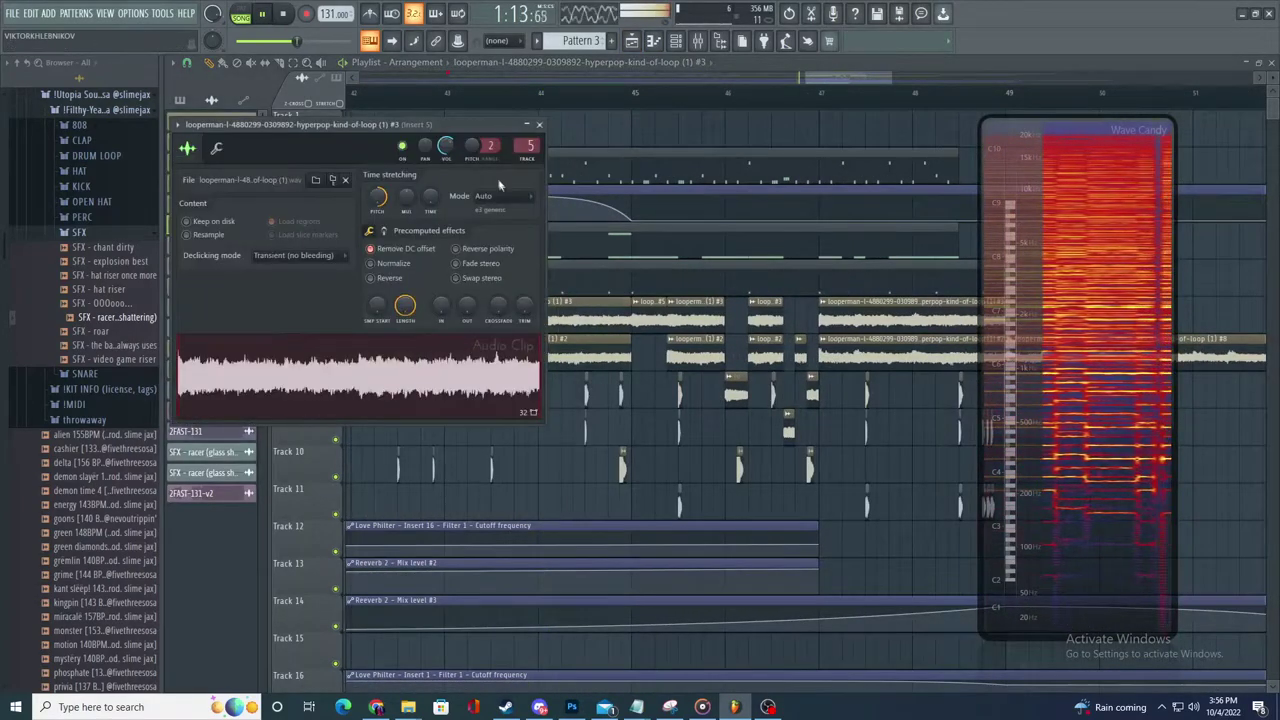
pyautogui.press('F9')
pyautogui.click(1205, 110)
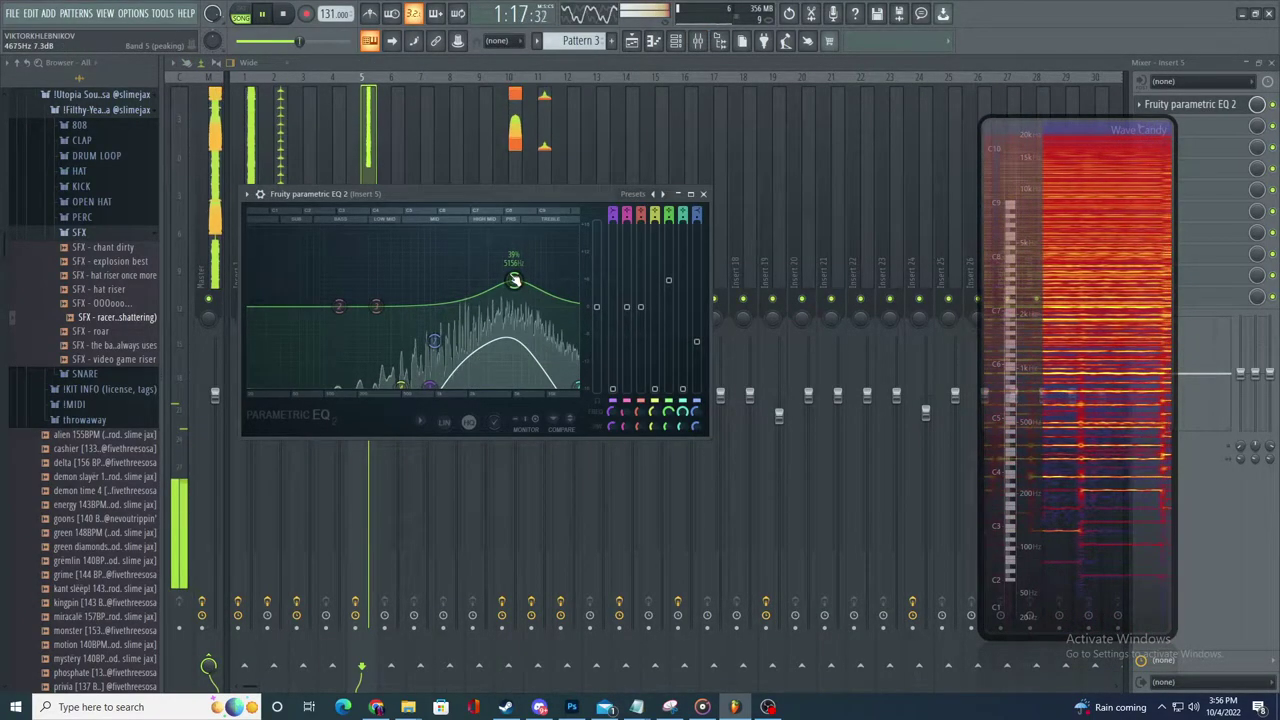
# - Look over the whole arrangement in the playlist during playback and move Wave Candy lower, clear of the end of the song
pyautogui.click(631, 41)
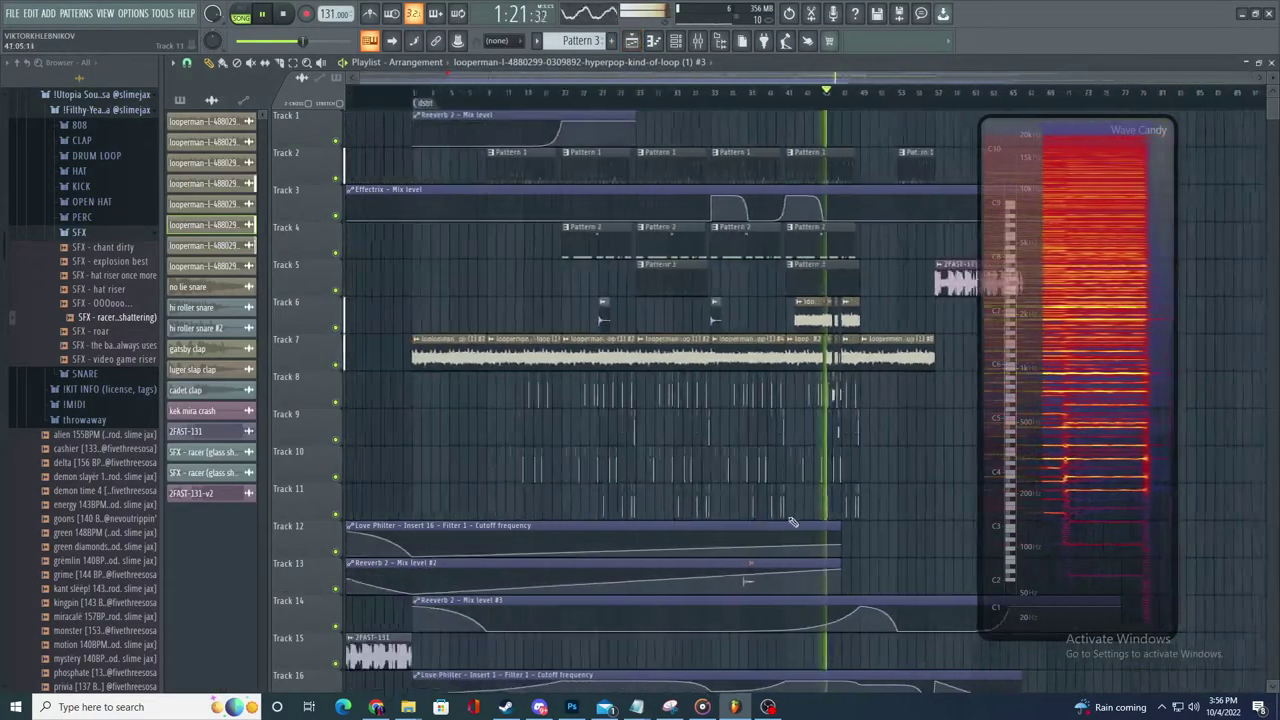
pyautogui.scroll(-4, 885, 543)
pyautogui.scroll(4, 904, 553)
pyautogui.scroll(-4, 904, 556)
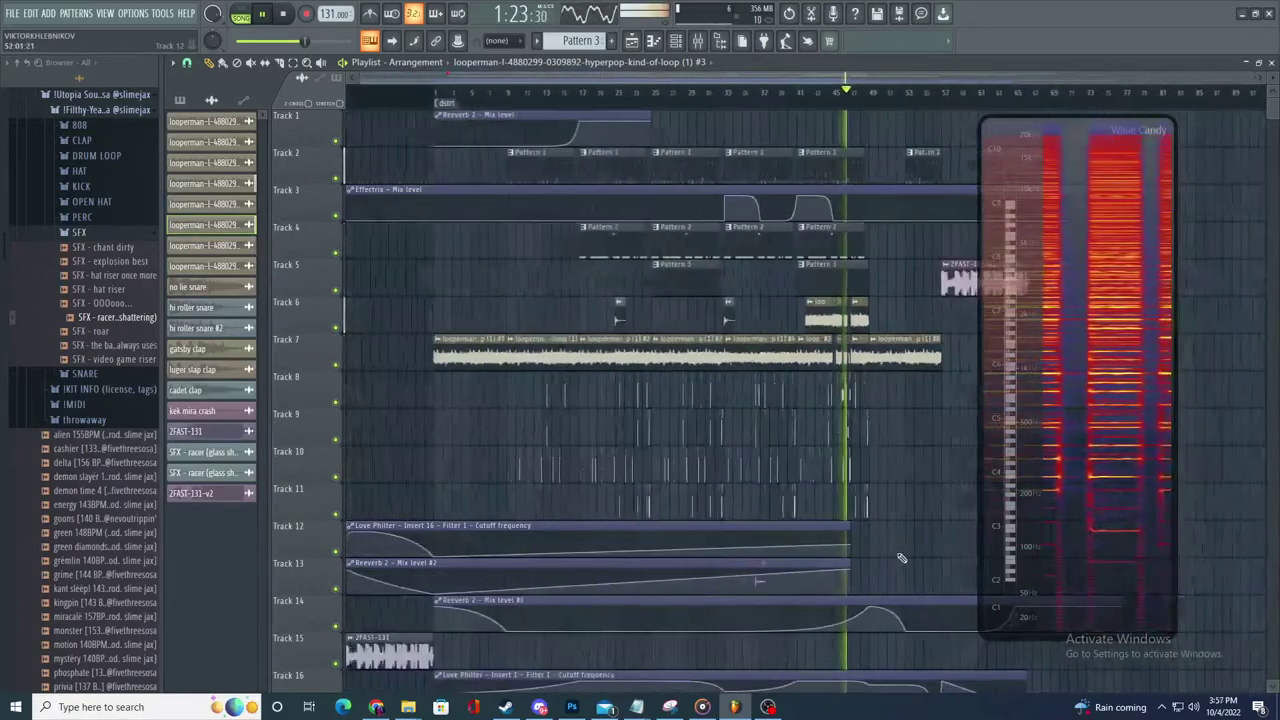
pyautogui.scroll(3, 902, 558)
pyautogui.scroll(-3, 900, 558)
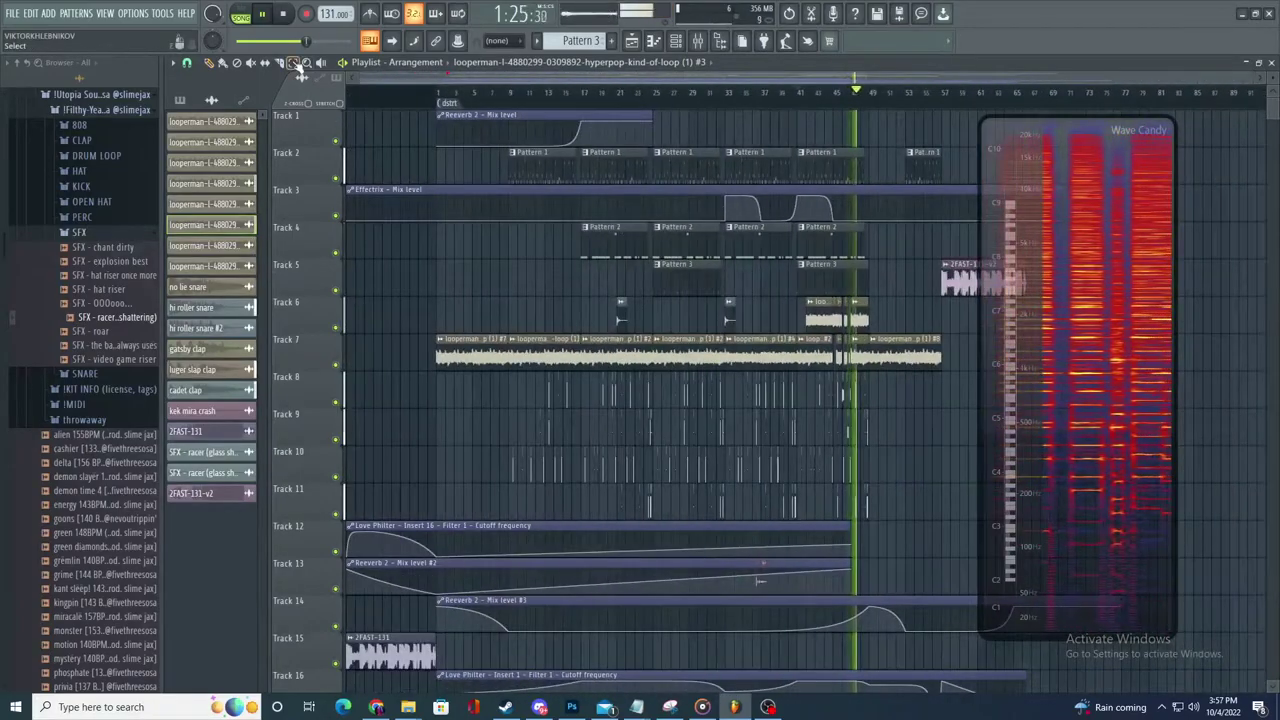
pyautogui.moveTo(1076, 361); pyautogui.dragTo(1107, 449)
# - Undo the last point move in the Love Philter Master cutoff automation on Track 17
pyautogui.scroll(3, 1027, 449)
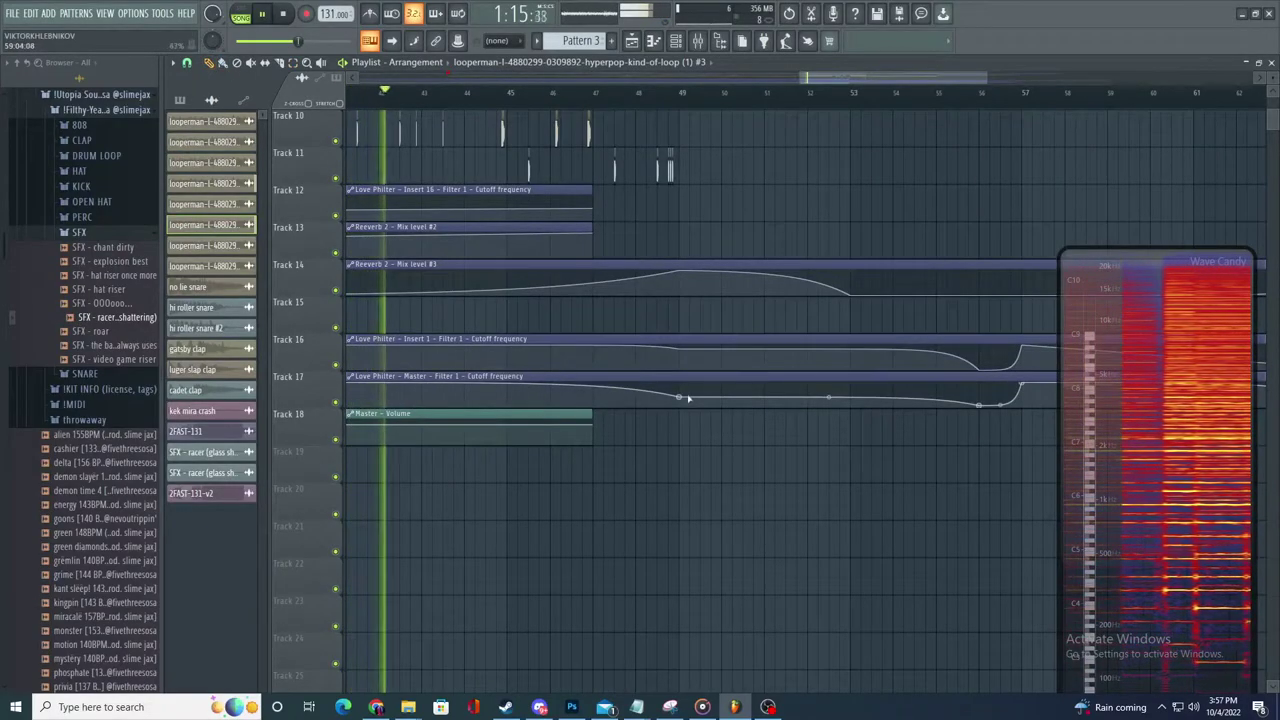
pyautogui.scroll(-2, 640, 397)
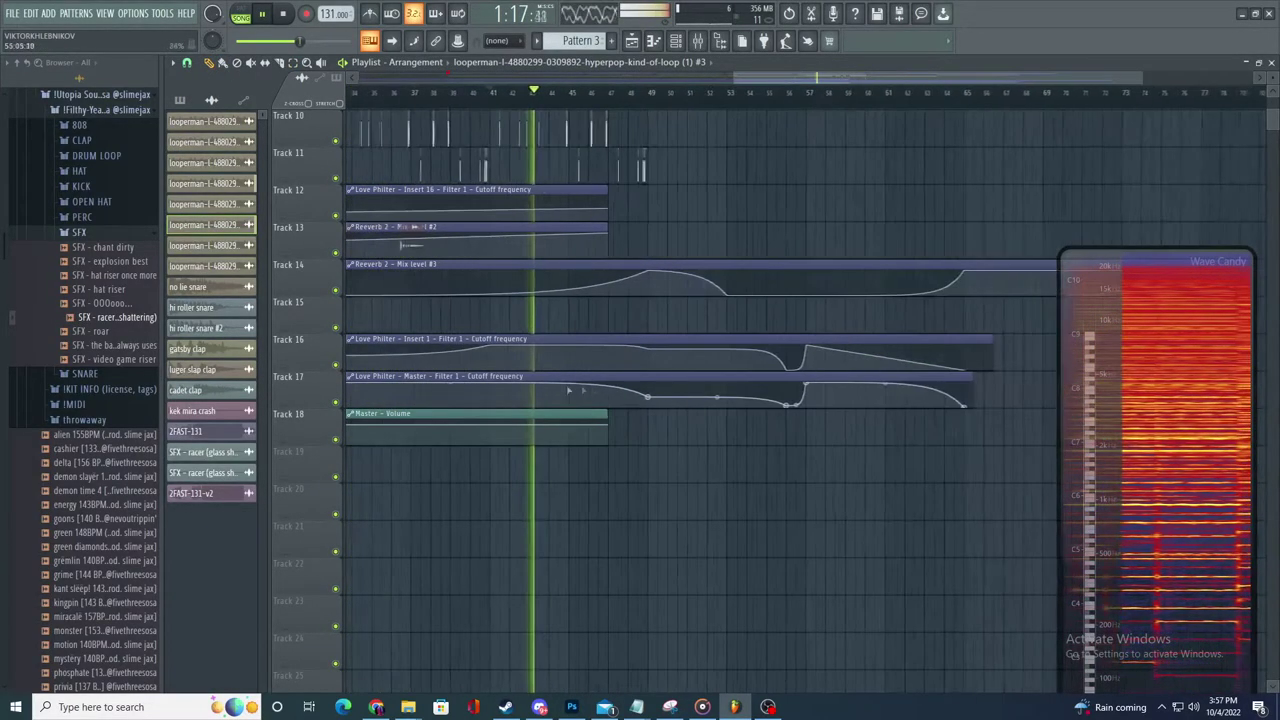
pyautogui.hotkey('ctrl', 'z')
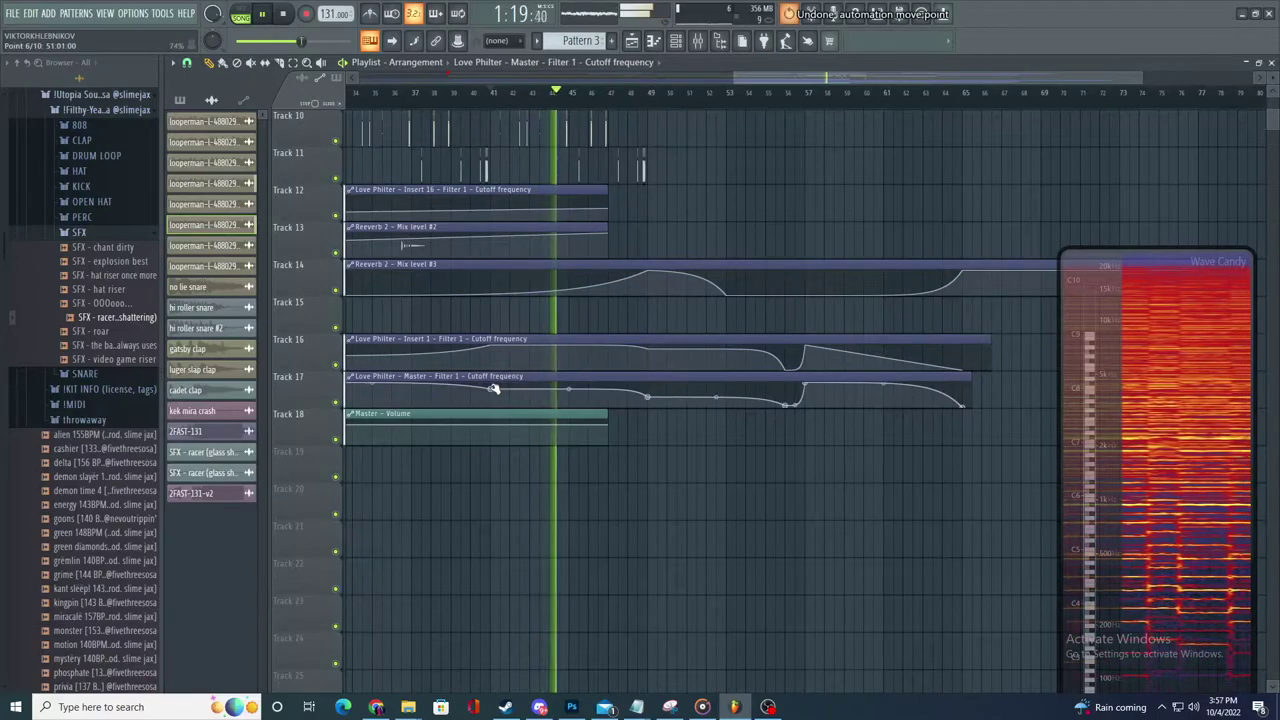
pyautogui.scroll(-3, 493, 381)
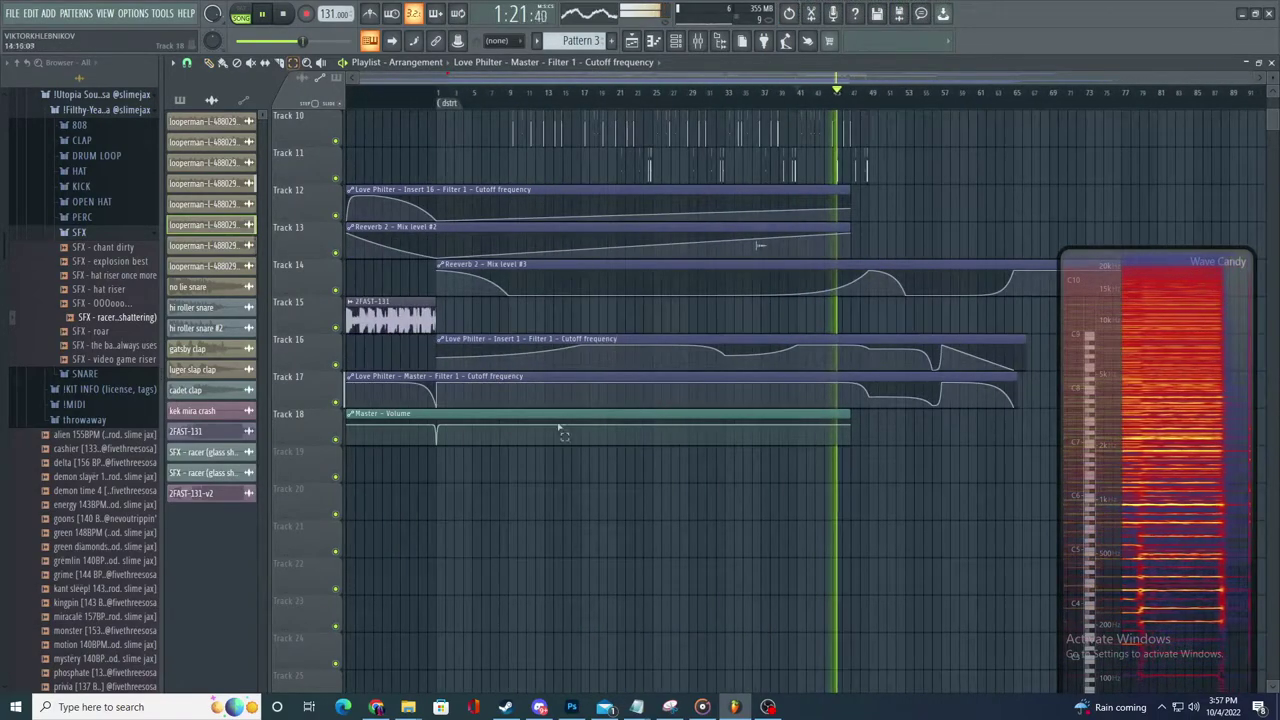
# - Select the whole arrangement in the playlist from the song's start up to bar 67
pyautogui.scroll(5, 860, 291)
pyautogui.scroll(2, 1068, 167)
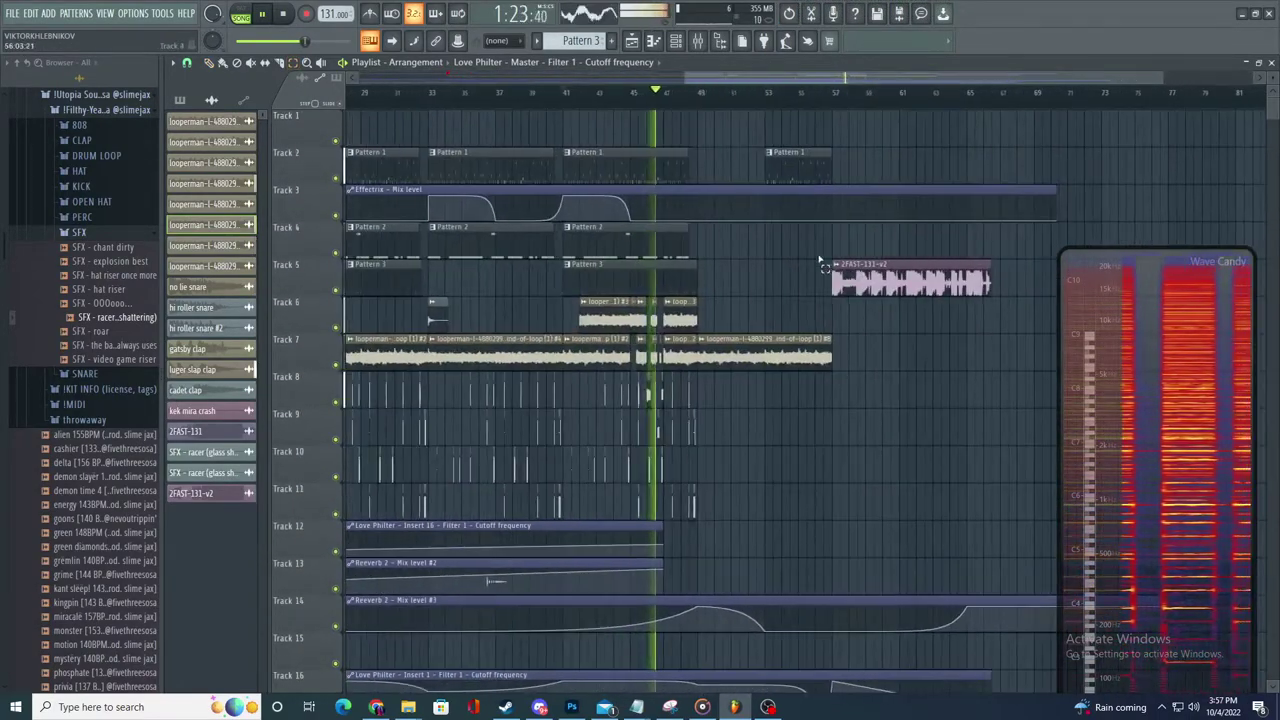
pyautogui.scroll(-2, 820, 262)
pyautogui.moveTo(1033, 112); pyautogui.dragTo(346, 112)
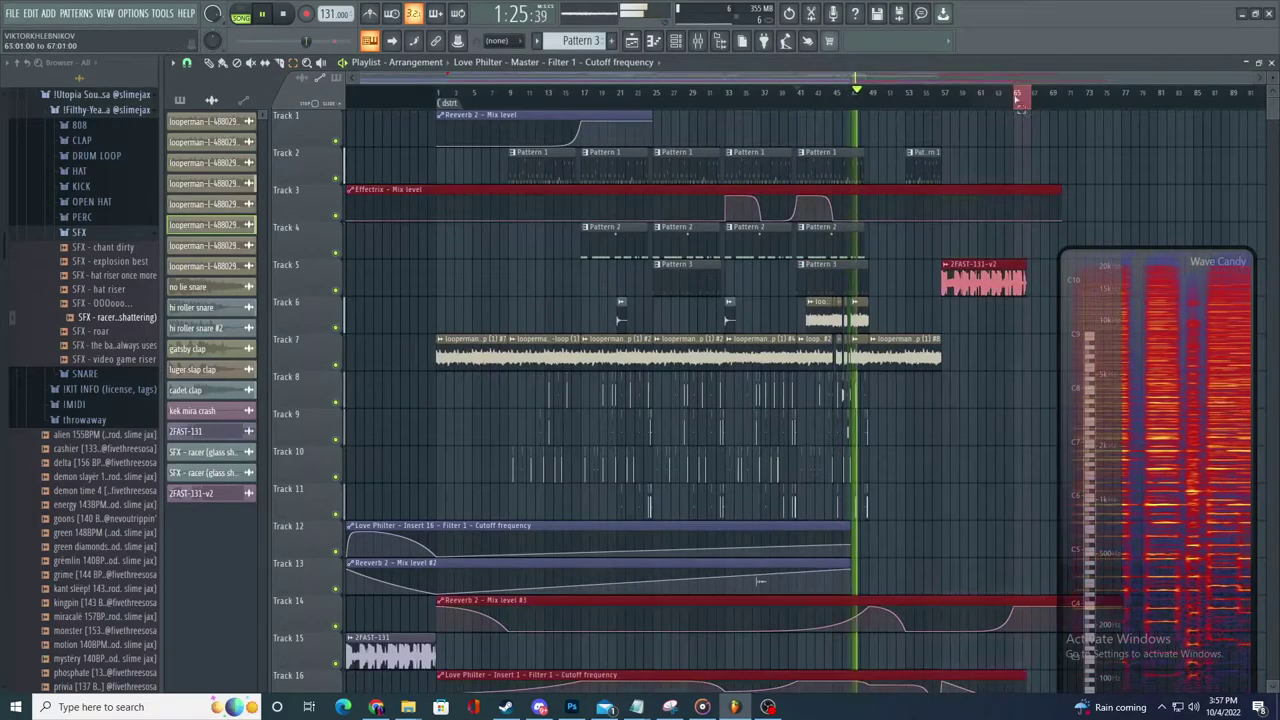
# - Export the selected song range as WAV and MP3 under the name 2FAST-131-v2-donefinal in the UNTAGGED folder
pyautogui.click(12, 13)
pyautogui.moveTo(60, 128)
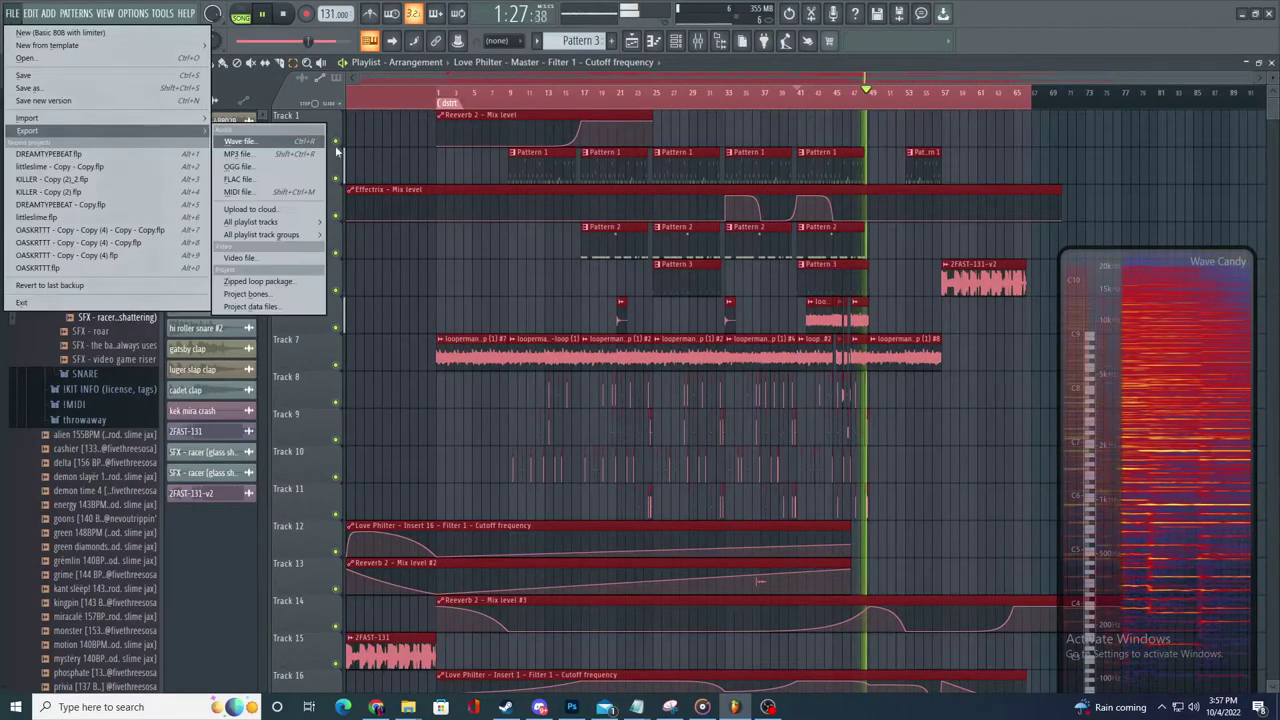
pyautogui.click(265, 132)
pyautogui.click(330, 342)
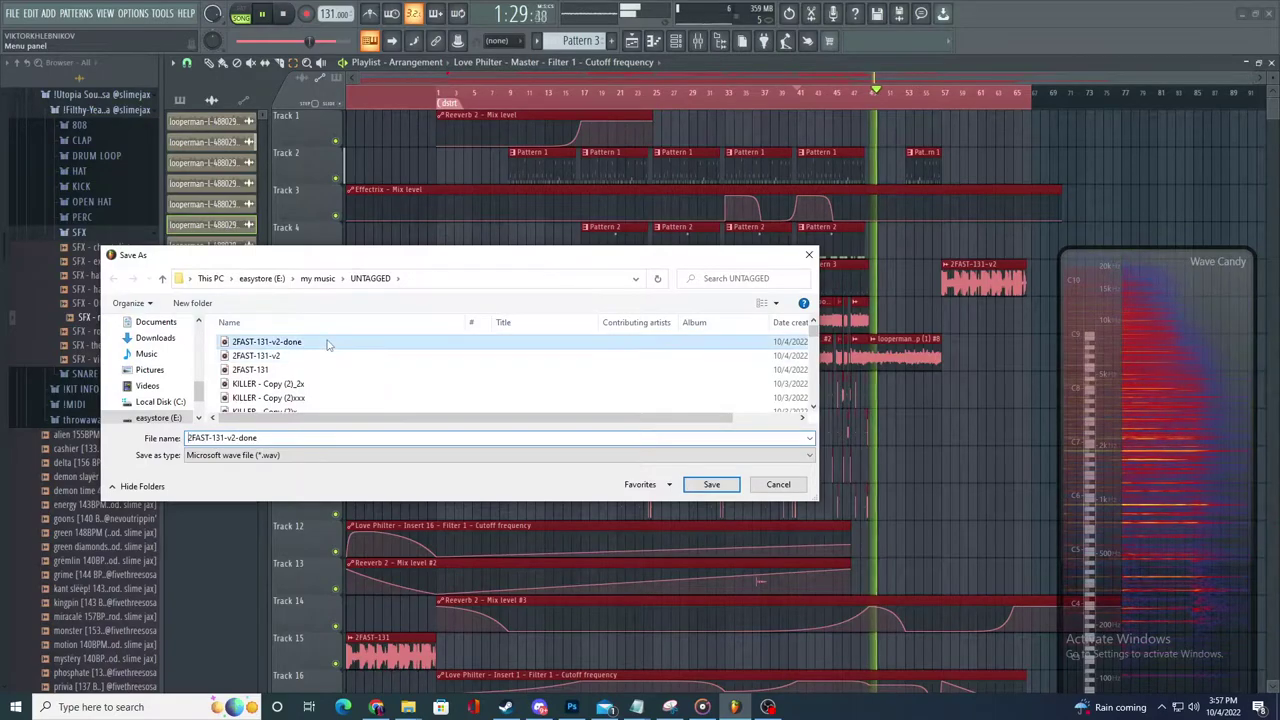
pyautogui.write('fin')
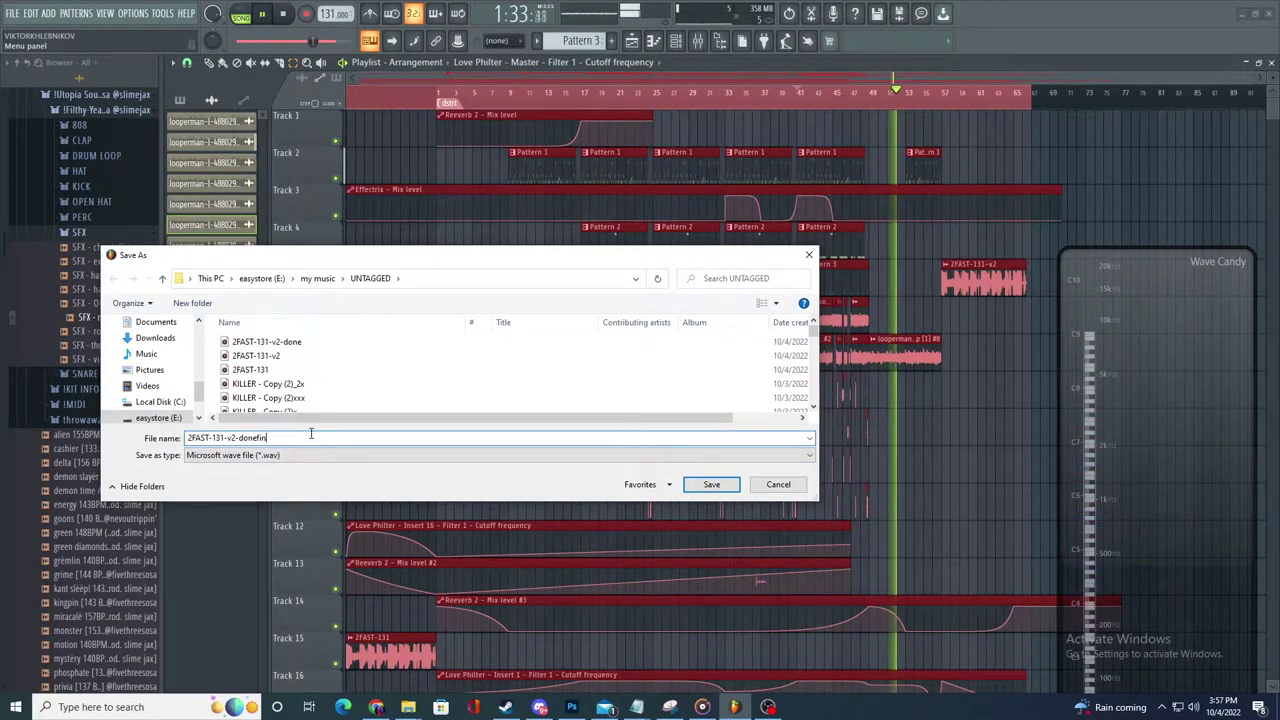
pyautogui.press('Return')
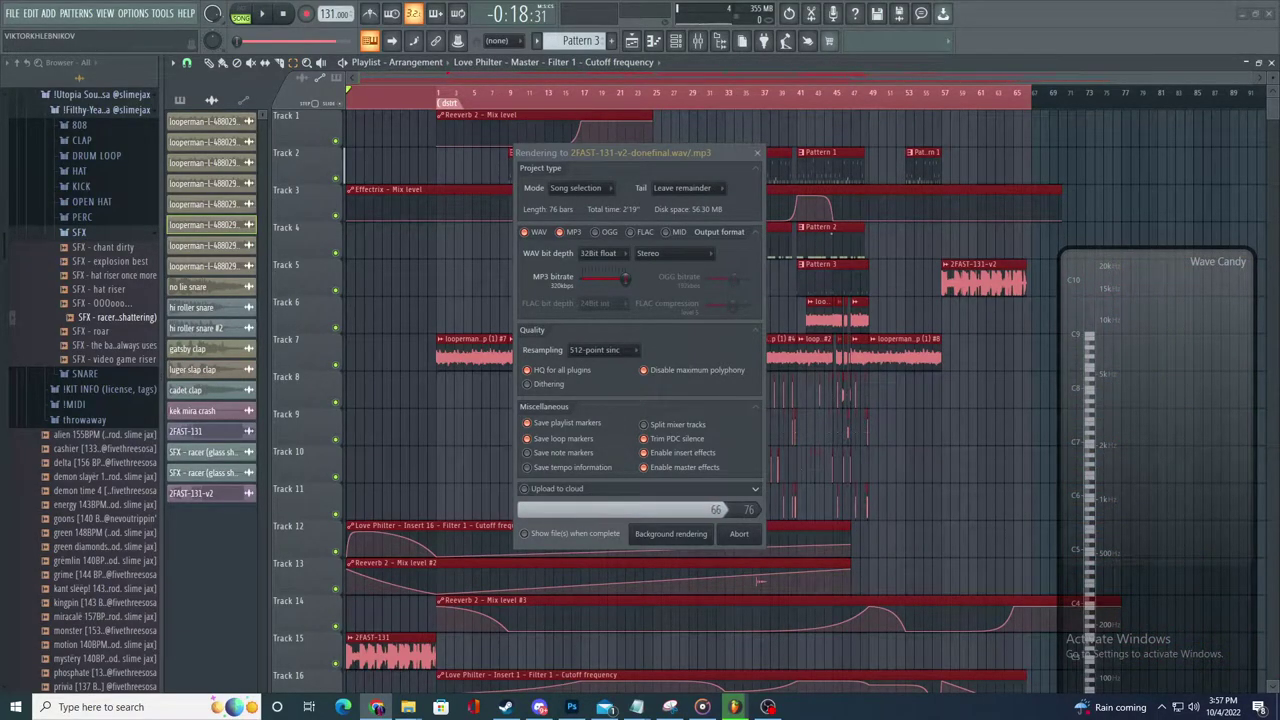
# - Check the system volume, look for the rendered 2FAST-131-v2-donefinal files in File Explorer's UNTAGGED folder, and return to FL Studio
pyautogui.click(1190, 708)
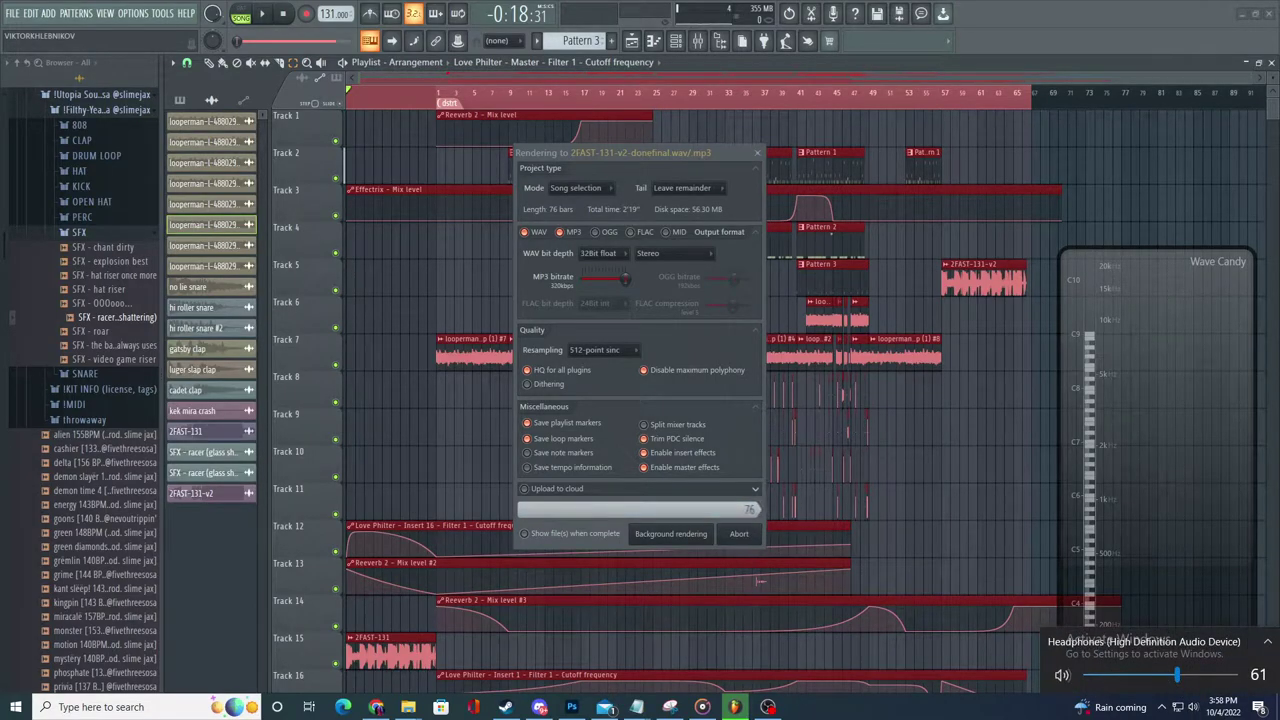
pyautogui.click(760, 581)
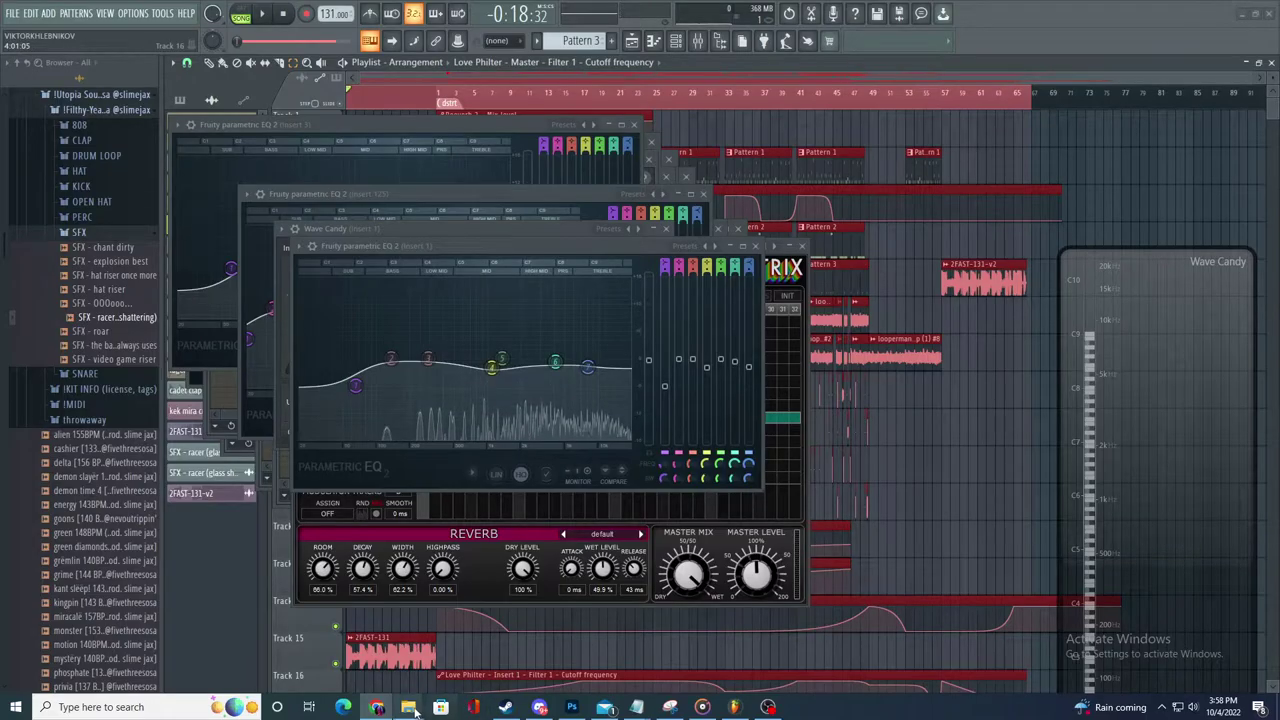
pyautogui.moveTo(405, 700)
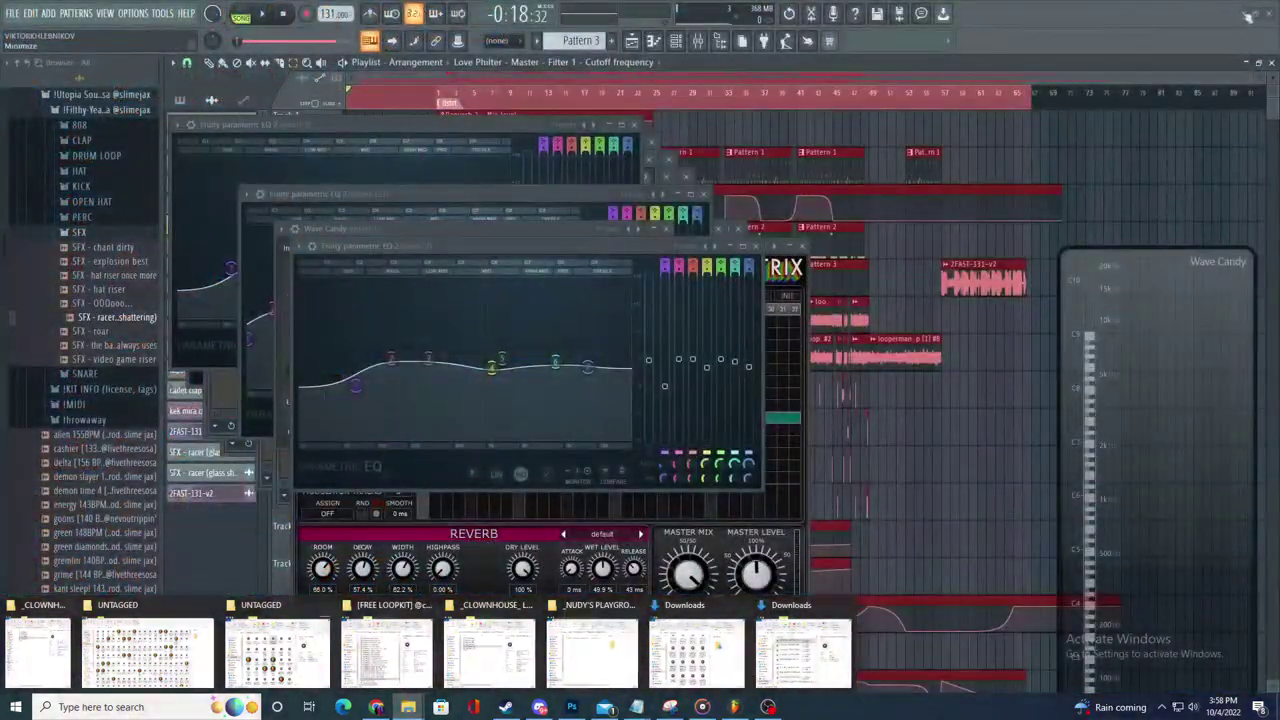
pyautogui.click(1247, 16)
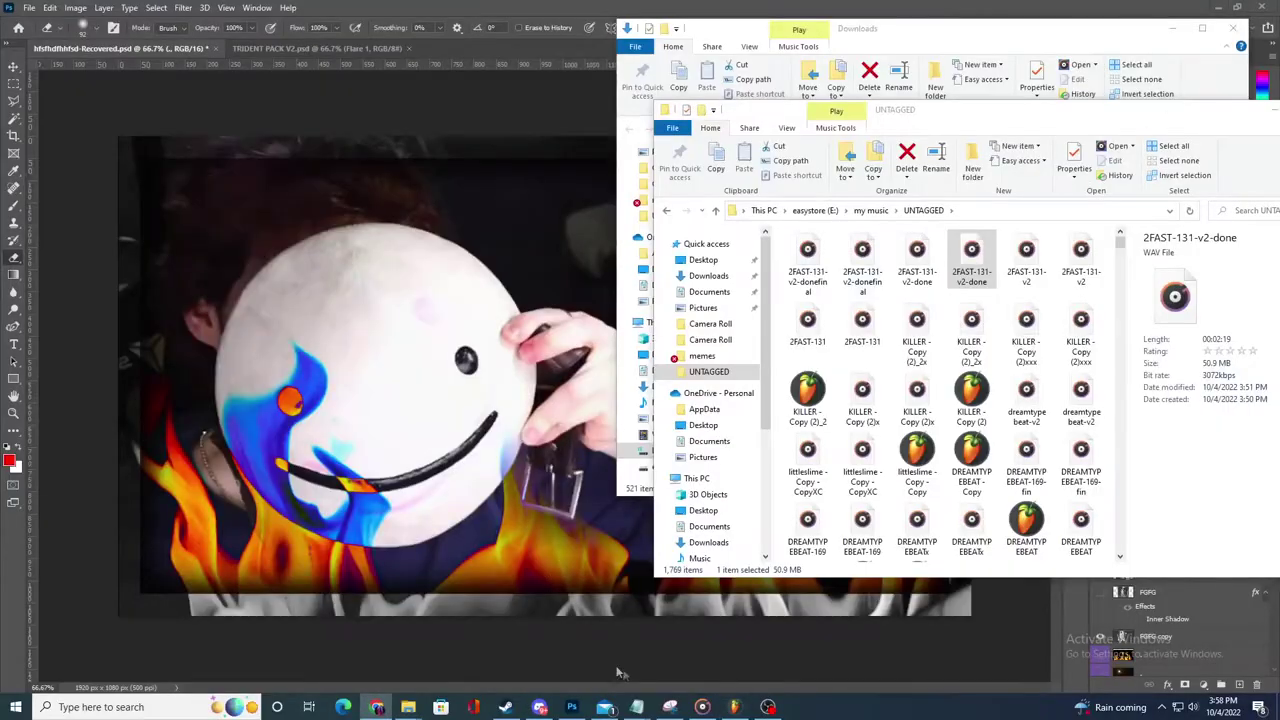
pyautogui.click(1232, 10)
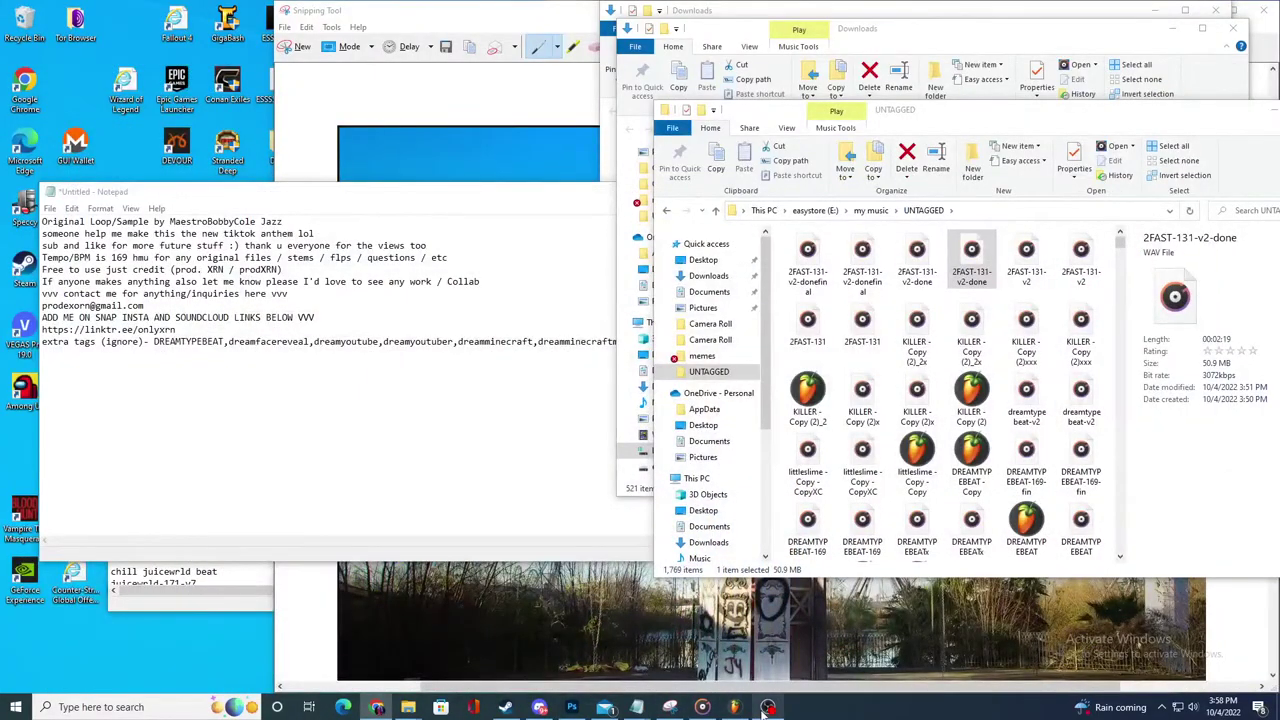
pyautogui.click(735, 707)
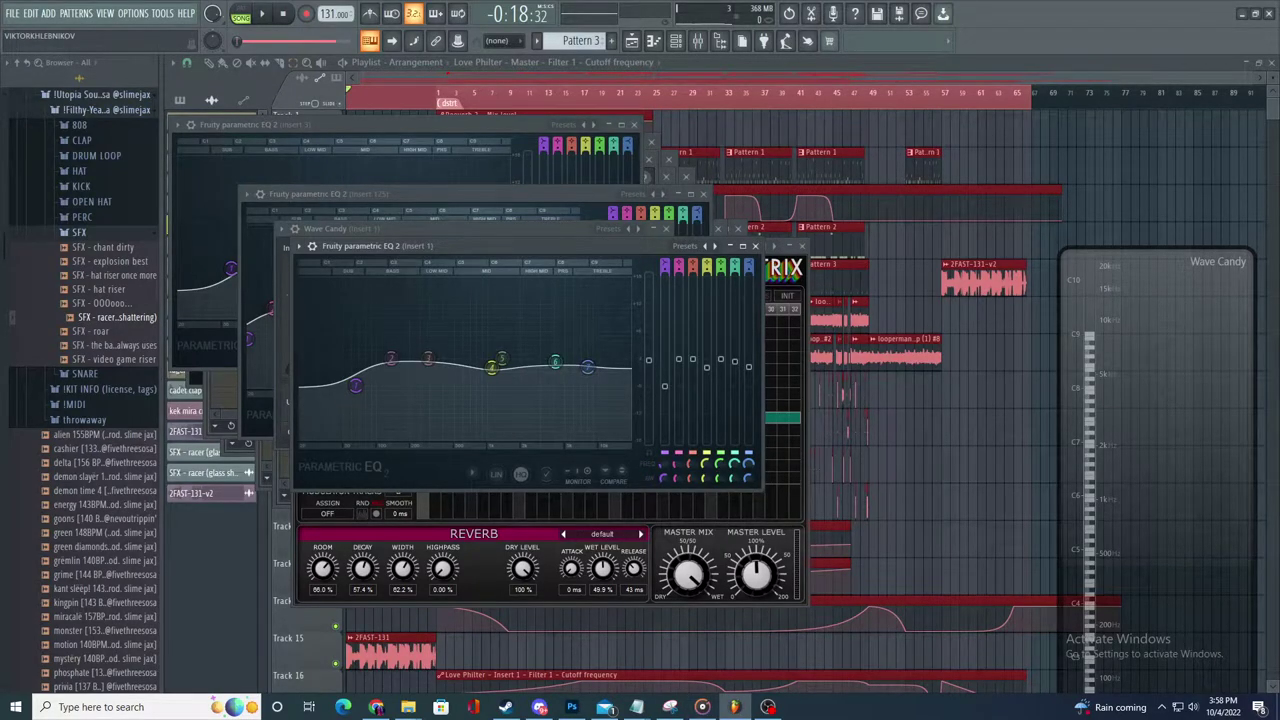
# - Place the SFX - explosion best sample on Track 6 at bar 25 and start playback
pyautogui.click(645, 82)
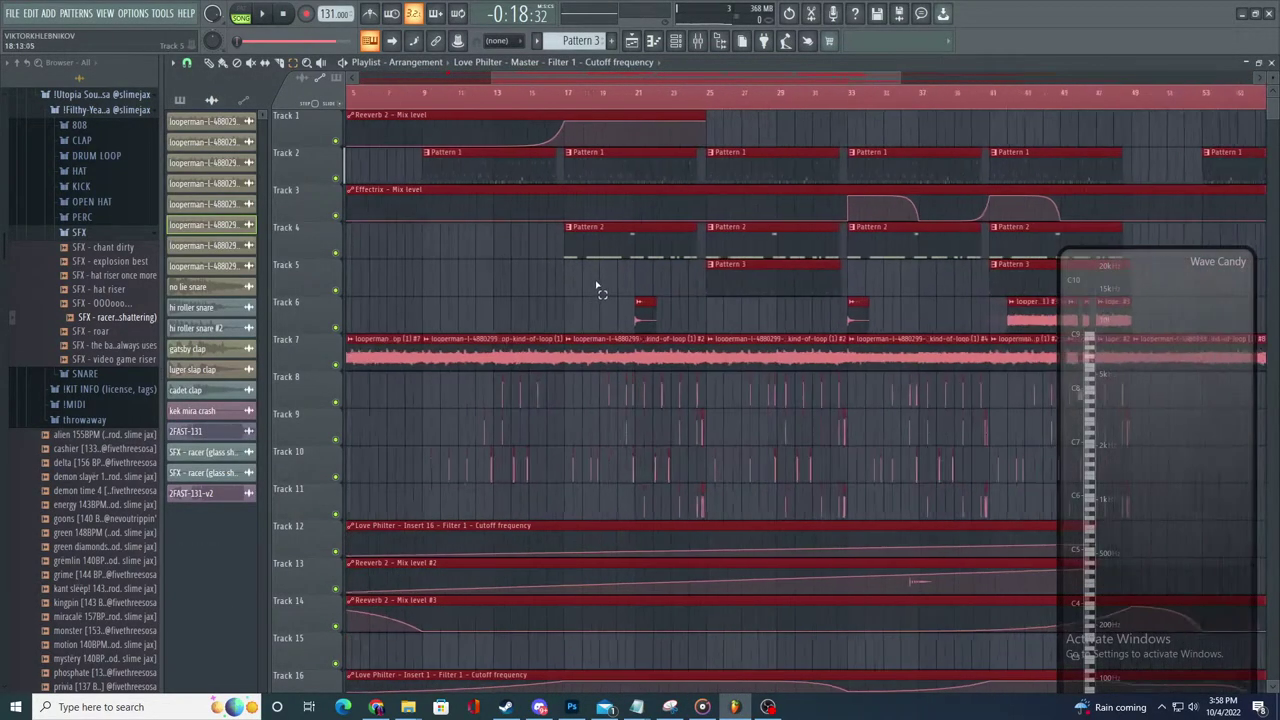
pyautogui.scroll(1, 762, 401)
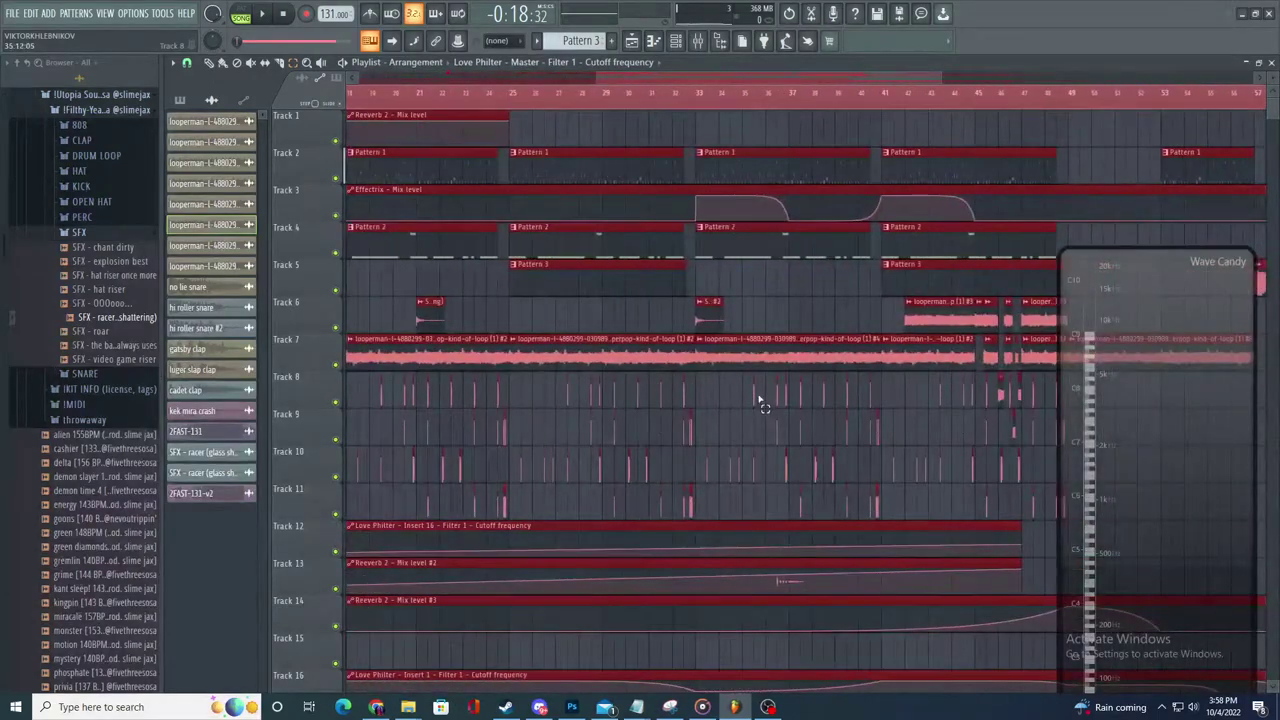
pyautogui.scroll(-2, 760, 402)
pyautogui.scroll(2, 790, 440)
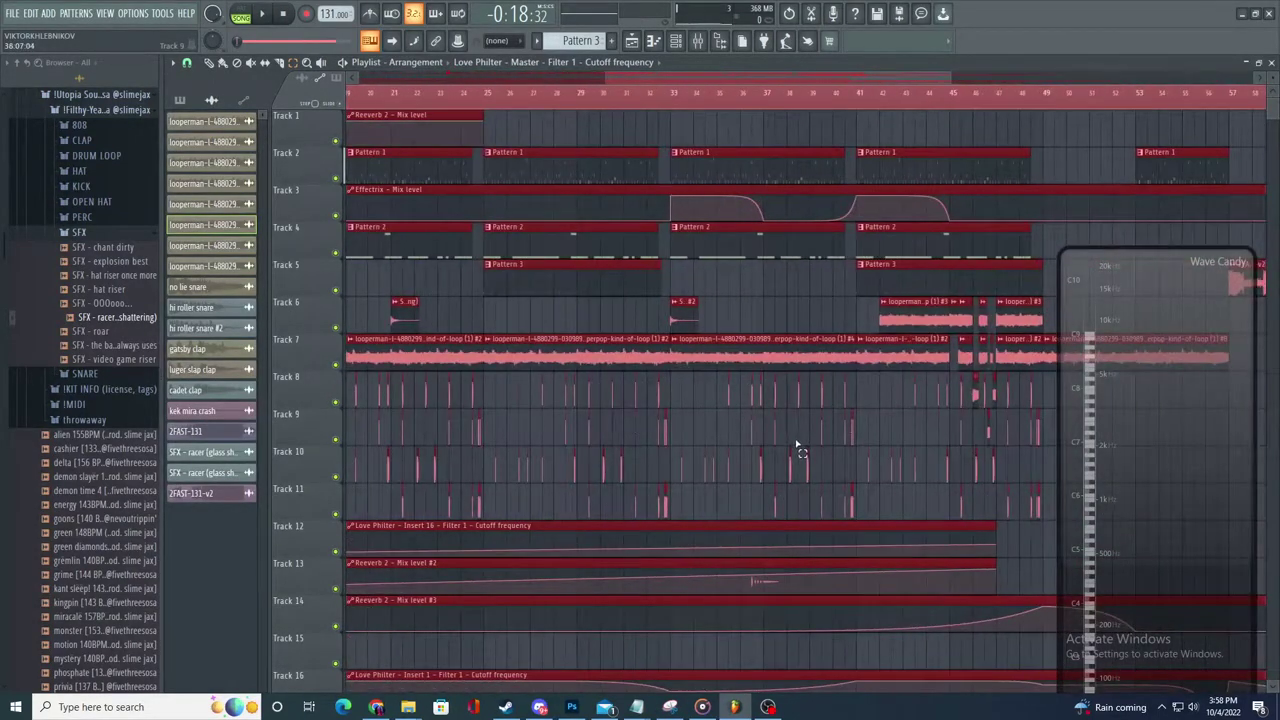
pyautogui.scroll(2, 790, 445)
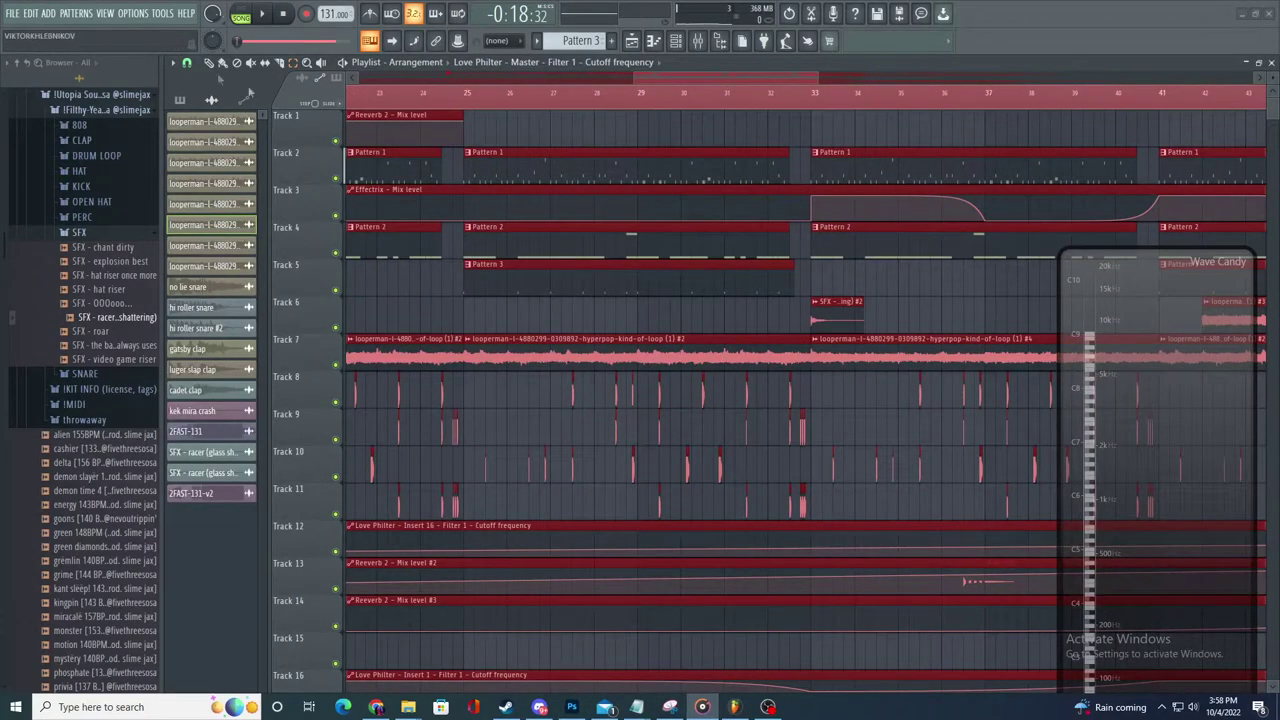
pyautogui.scroll(1, 405, 92)
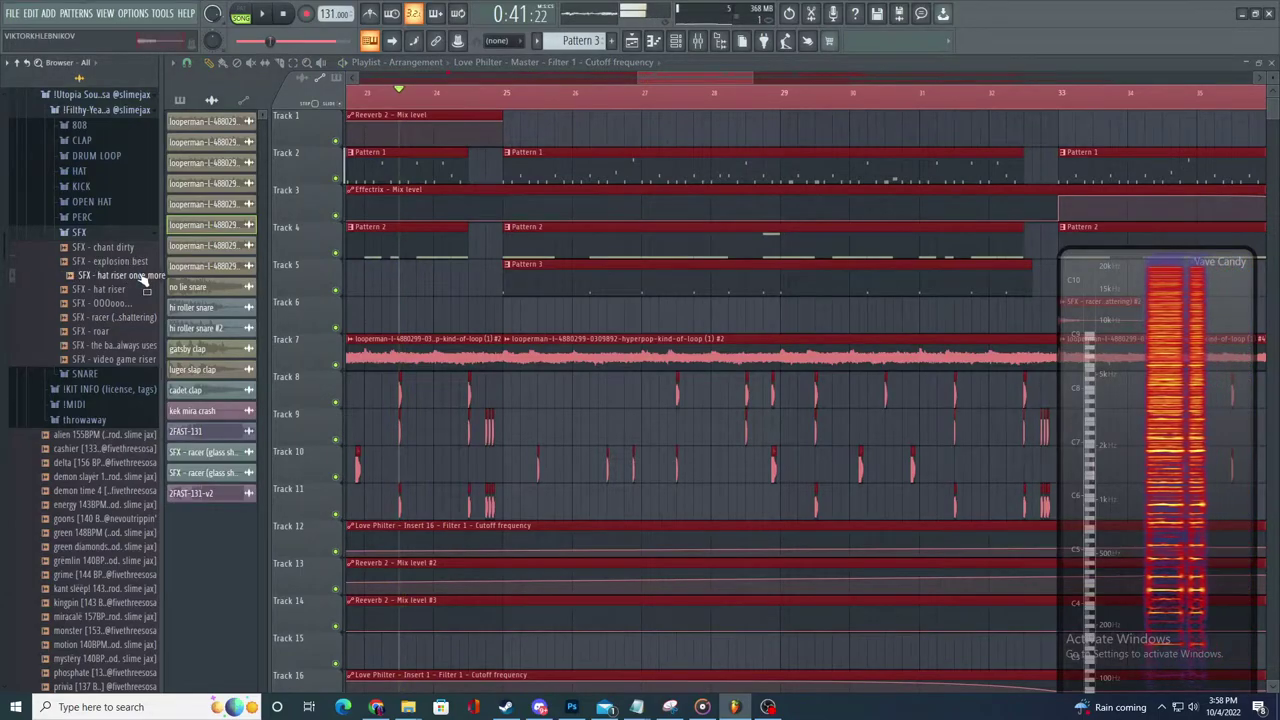
pyautogui.moveTo(517, 319); pyautogui.dragTo(518, 319)
pyautogui.press('space')
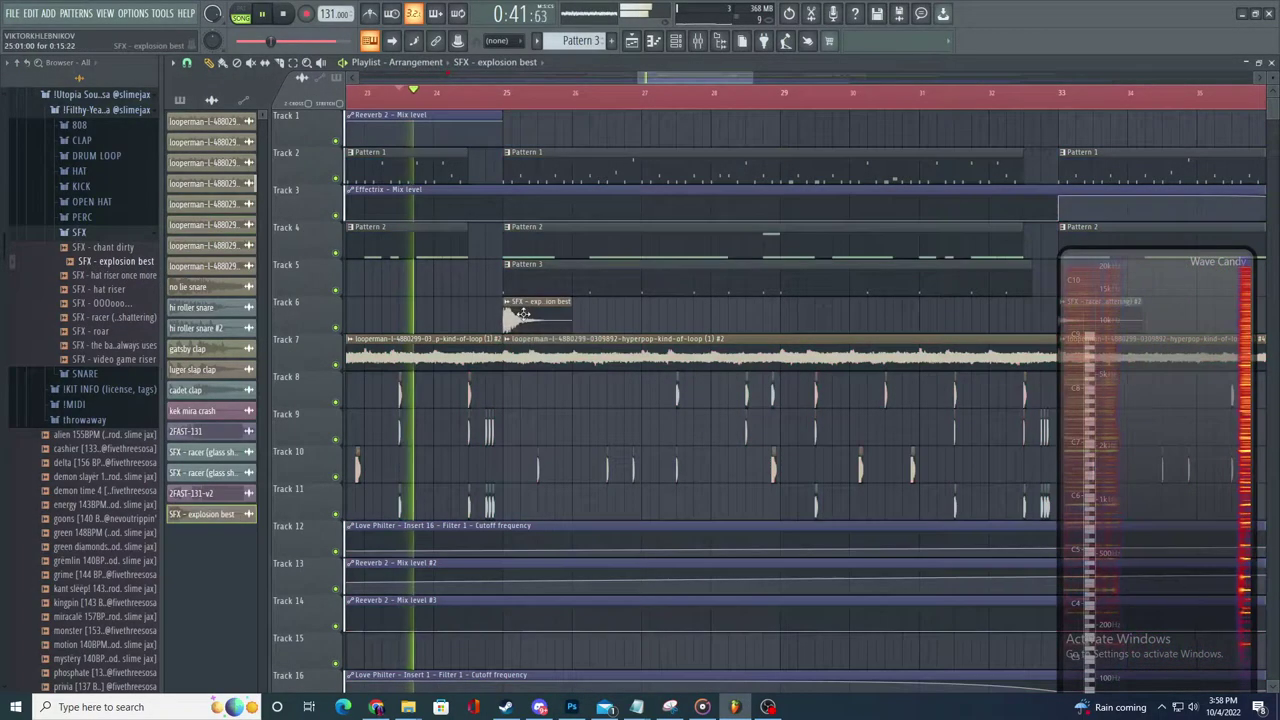
# - Move the explosion clip on Track 6 back to 24:05:00 and set its channel volume to 38%
pyautogui.doubleClick(518, 317)
pyautogui.press('space')
pyautogui.press('space')
pyautogui.click(678, 309)
pyautogui.rightClick(678, 309)
pyautogui.moveTo(510, 314); pyautogui.dragTo(456, 312)
pyautogui.scroll(1, 456, 312)
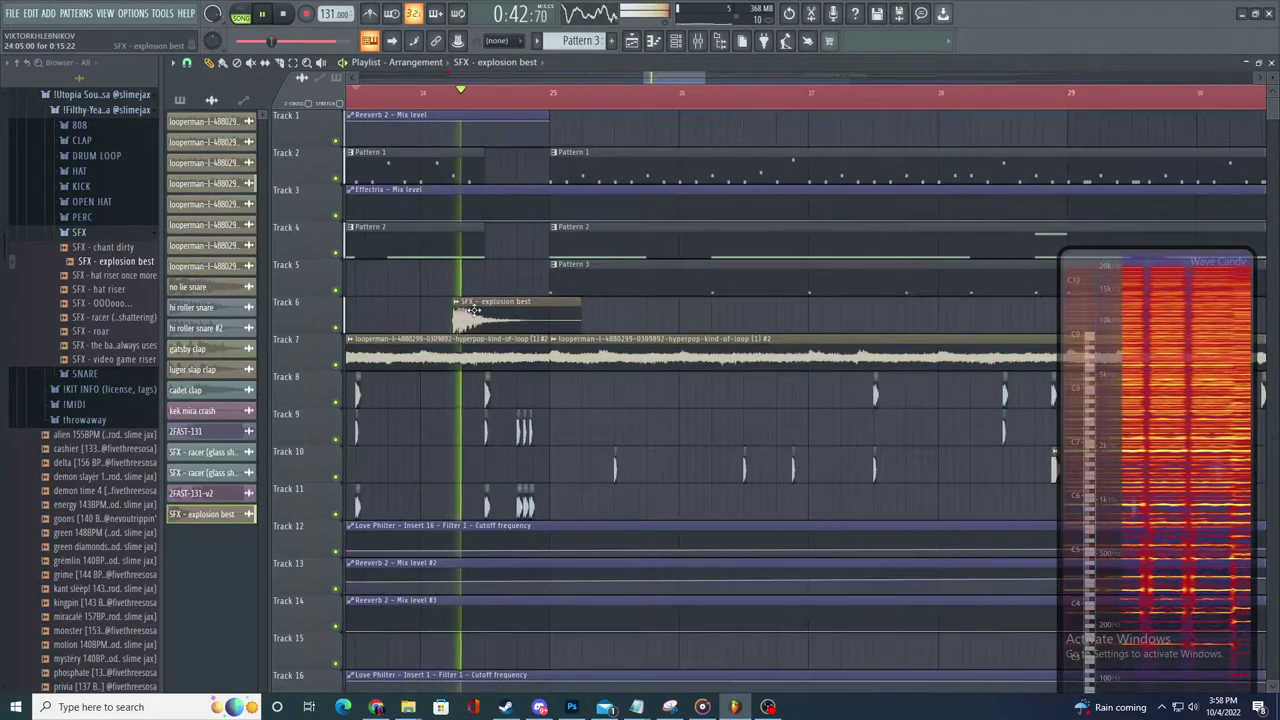
pyautogui.scroll(1, 455, 316)
pyautogui.doubleClick(455, 312)
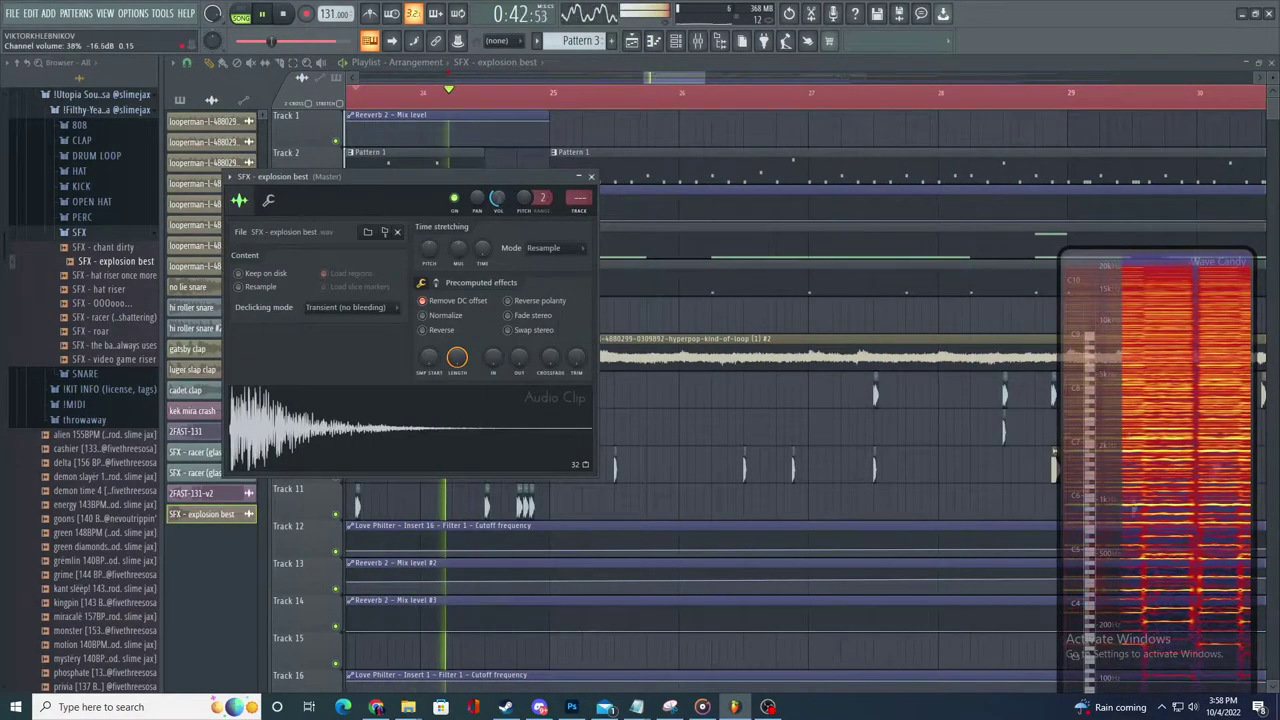
pyautogui.press('space')
# - Place the OH - money twerk sample from the OPEN HAT folder on Track 8 at bar 25 and play it back
pyautogui.click(92, 201)
pyautogui.moveTo(121, 265); pyautogui.dragTo(567, 401)
pyautogui.press('space')
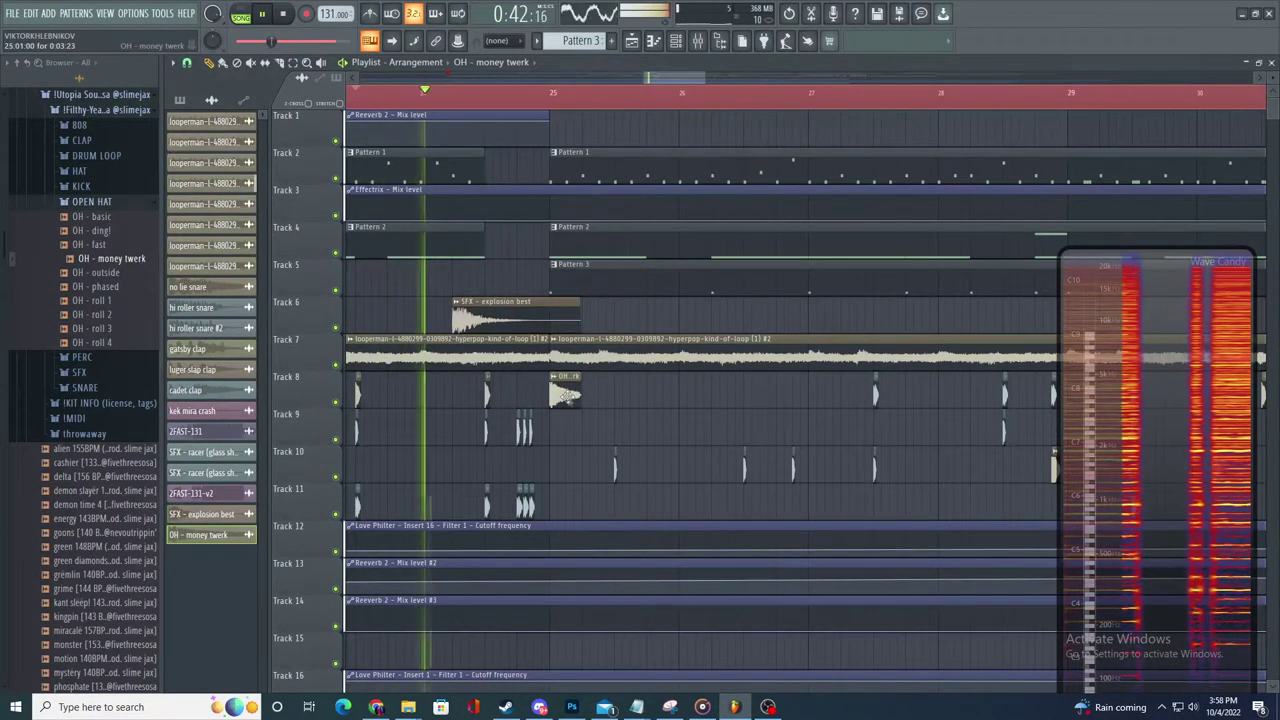
pyautogui.click(565, 395)
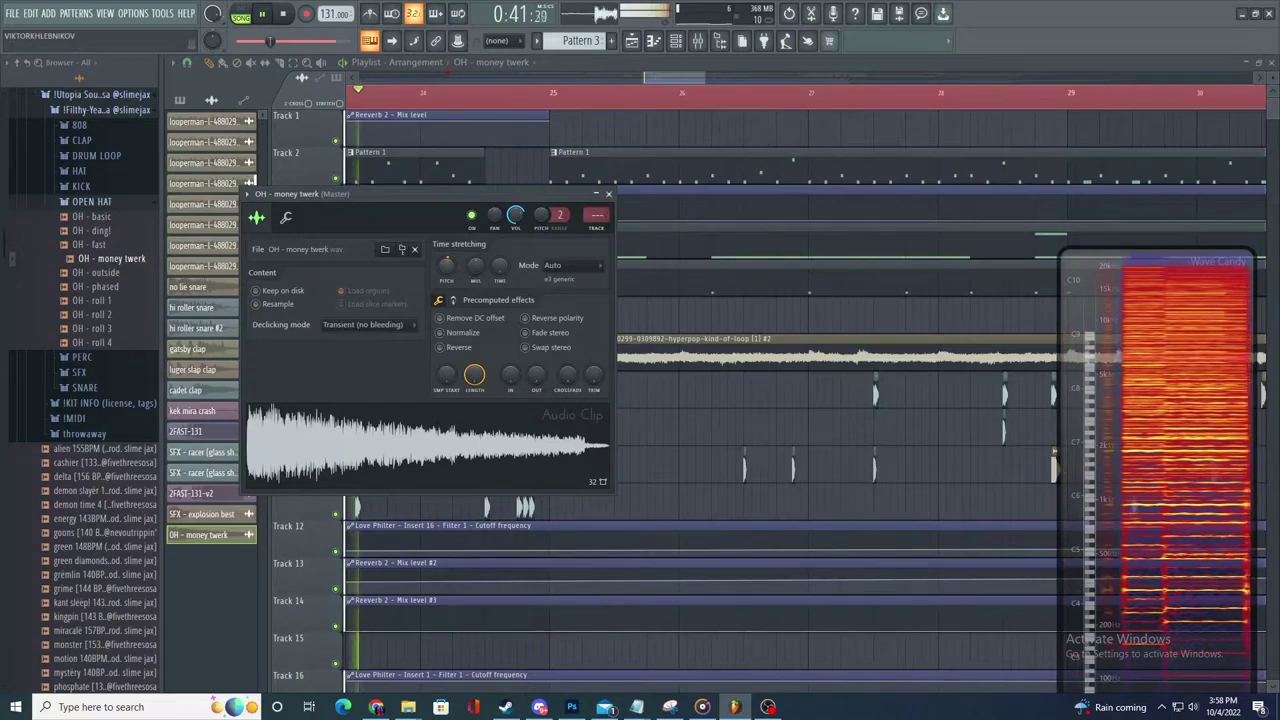
pyautogui.click(590, 167)
pyautogui.press('space')
# - Check the explosion sample's channel settings and replay the transition into bar 25
pyautogui.doubleClick(460, 303)
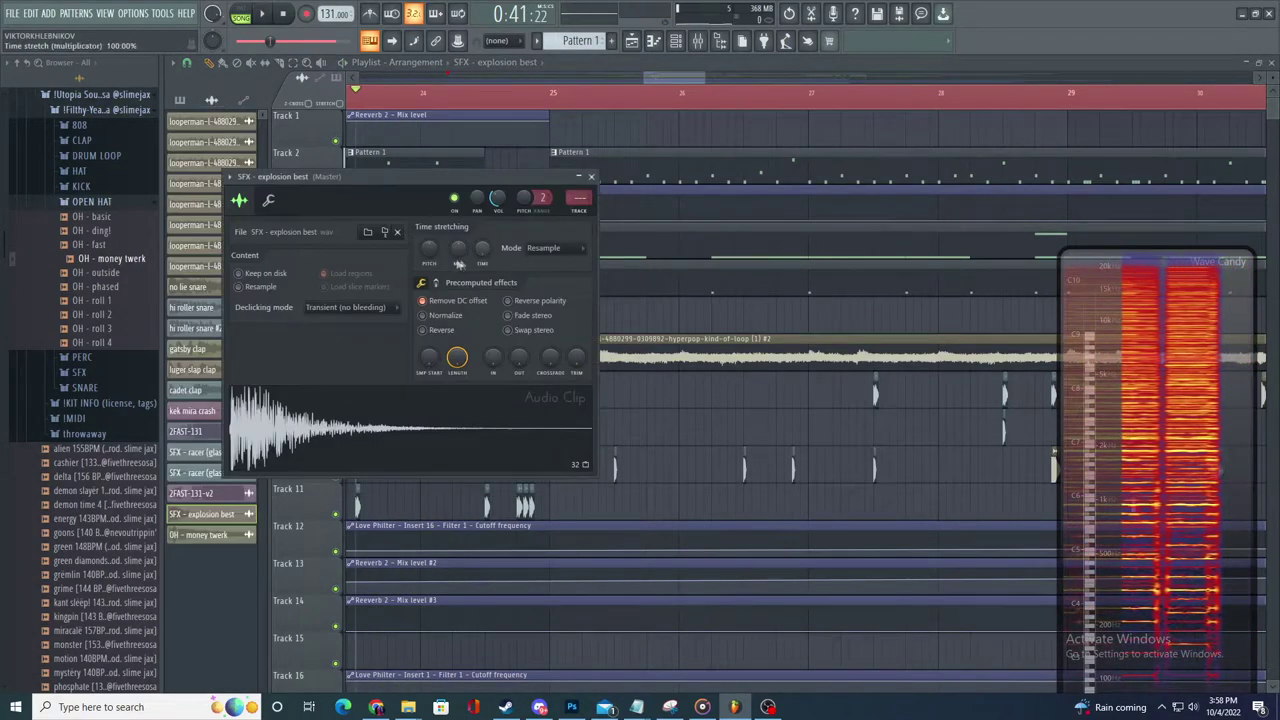
pyautogui.press('space')
pyautogui.click(686, 214)
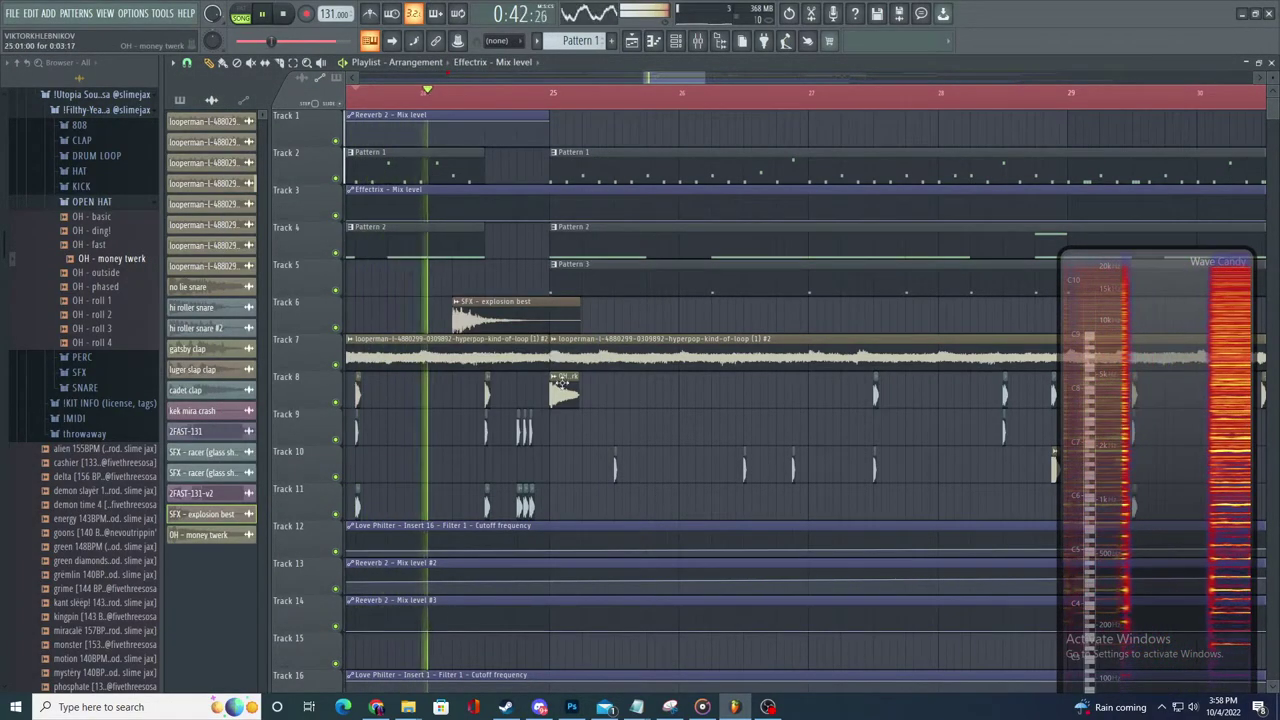
# - Turn on Remove DC offset for the OH - money twerk sample and adjust its fade-in and fade-out
pyautogui.doubleClick(566, 391)
pyautogui.click(439, 318)
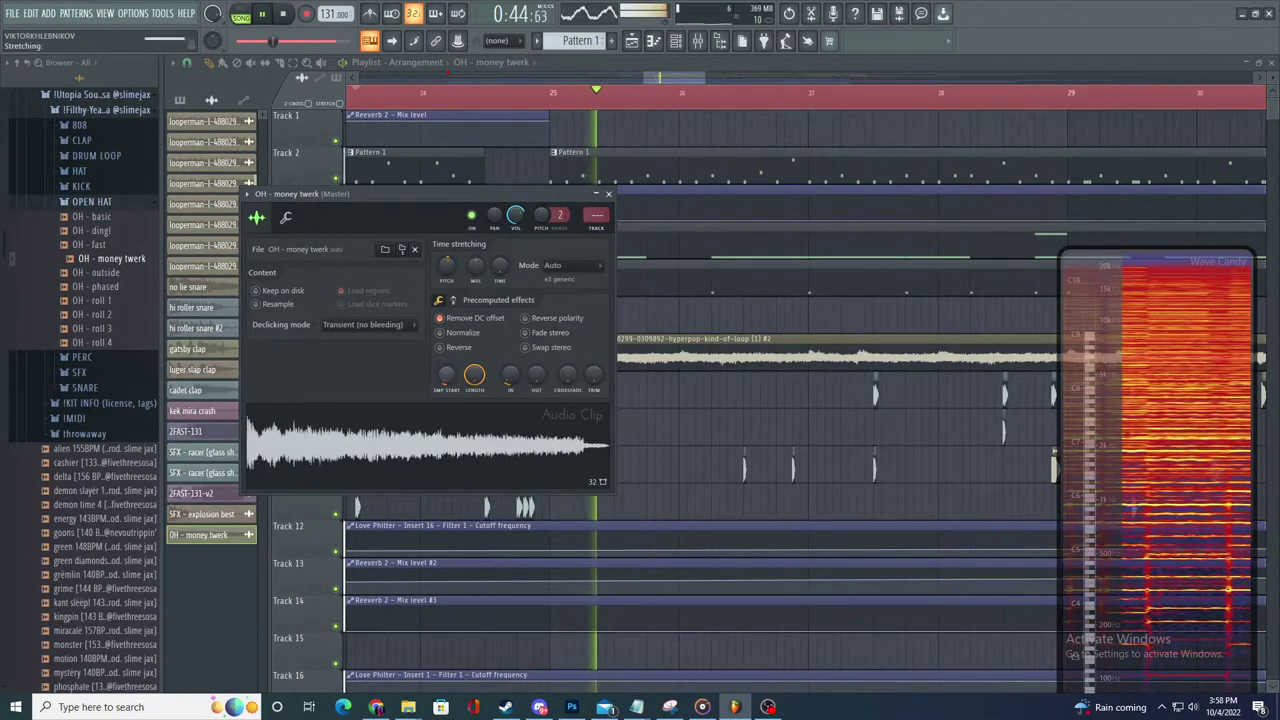
pyautogui.moveTo(521, 378); pyautogui.dragTo(537, 372)
pyautogui.click(657, 346)
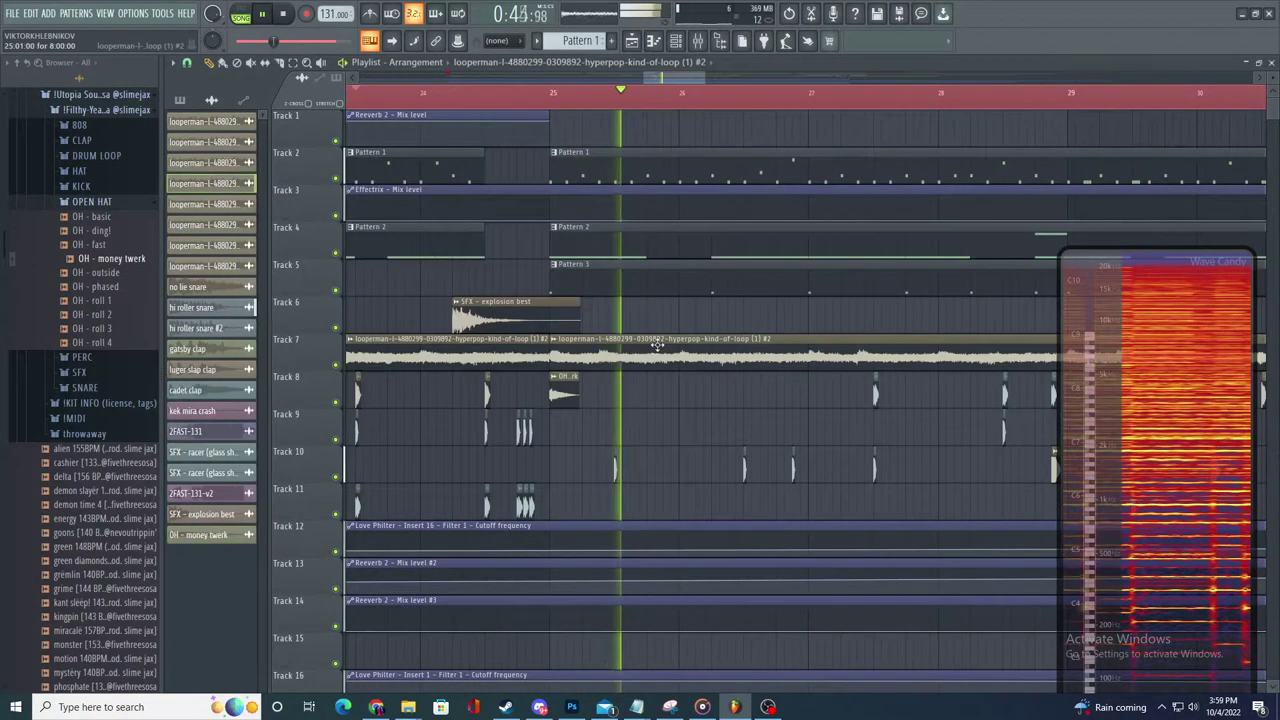
# - Route the OH - money twerk sample to mixer Insert 27 and load Fruity Reeverb 2 in its first slot
pyautogui.doubleClick(567, 386)
pyautogui.press('space')
pyautogui.press('space')
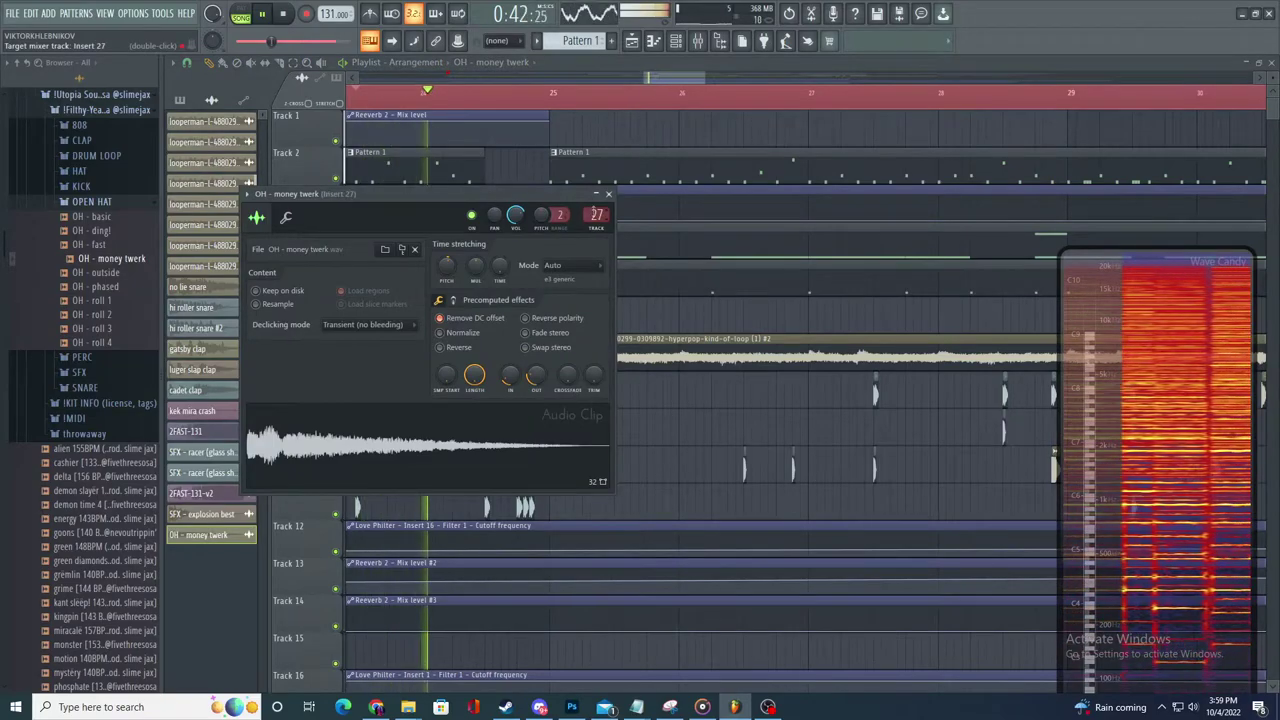
pyautogui.doubleClick(596, 213)
pyautogui.click(1160, 103)
pyautogui.moveTo(1150, 121)
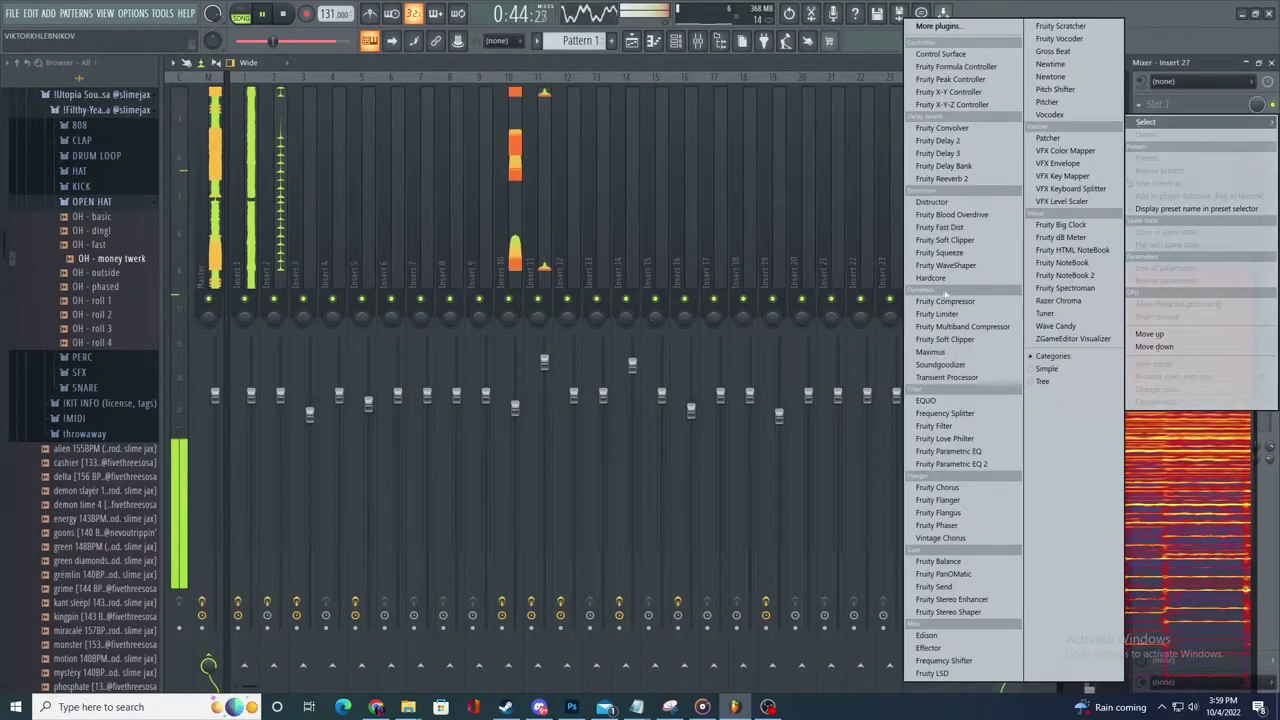
pyautogui.click(942, 178)
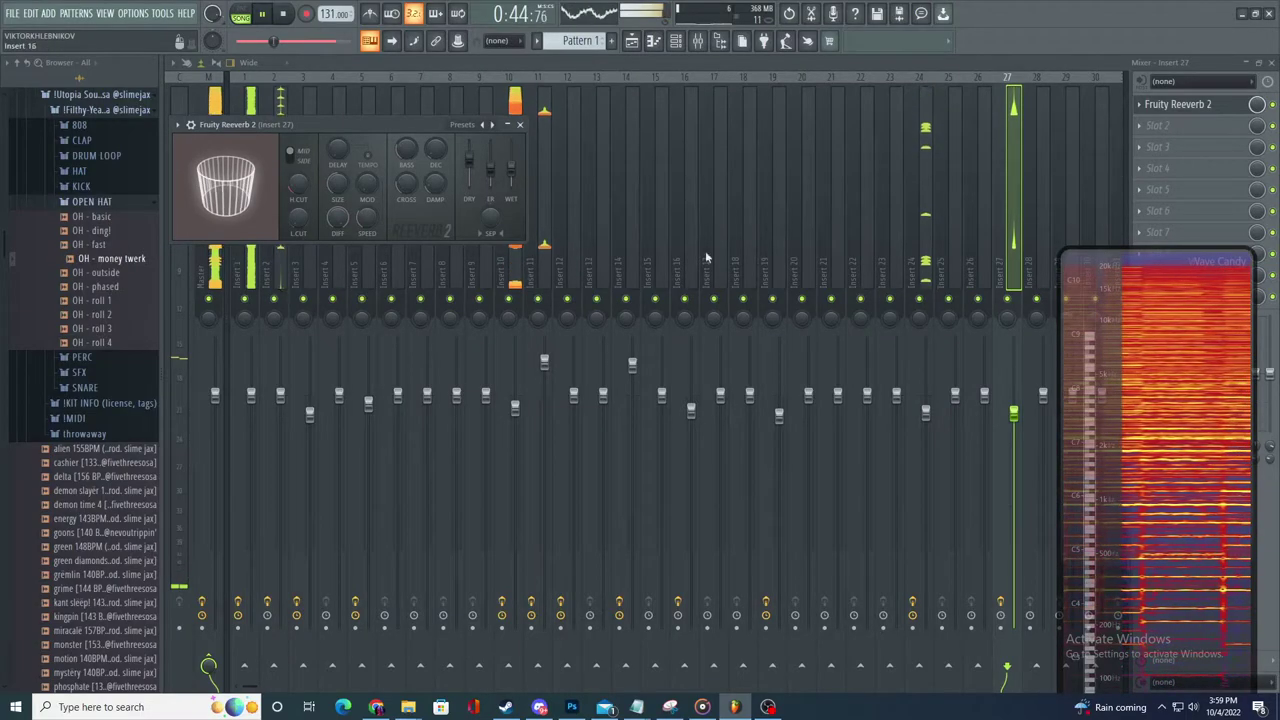
# - Add Fruity Parametric EQ 2 to Insert 27, cutting band 1 to -18 dB at about 3747 Hz, lowering band 5 and raising the top band
pyautogui.click(1218, 125)
pyautogui.click(960, 464)
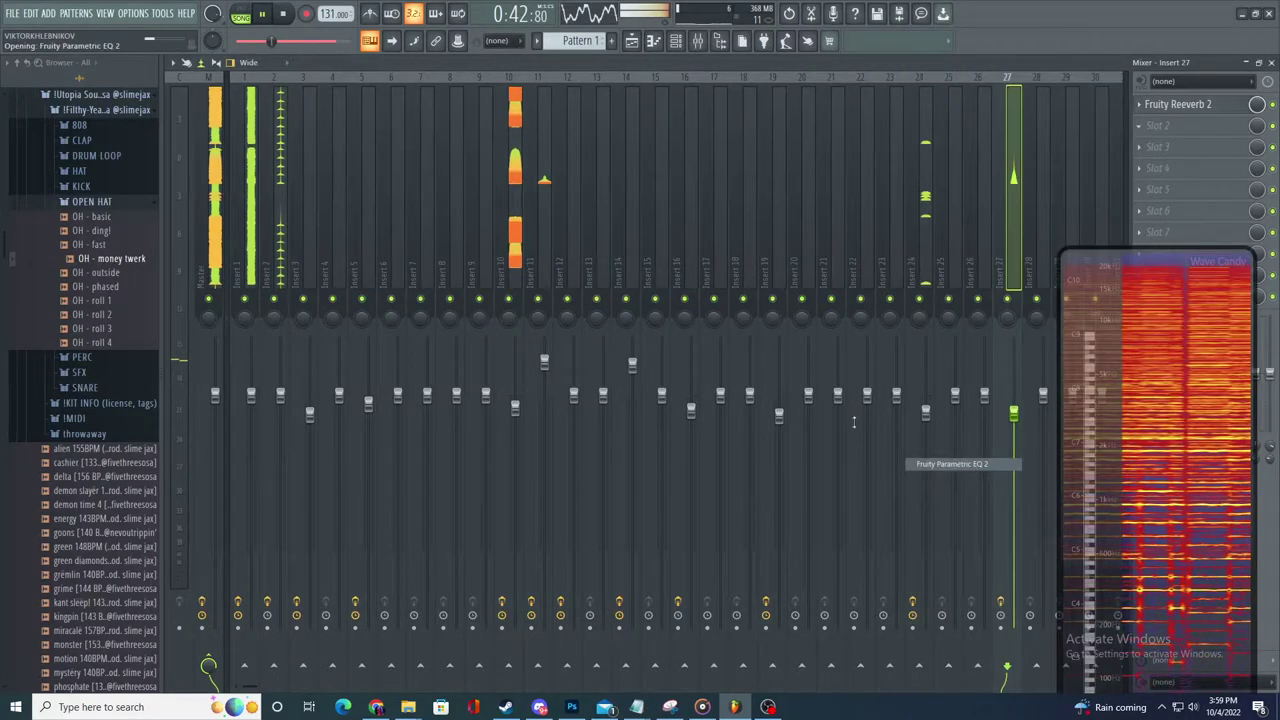
pyautogui.moveTo(250, 256); pyautogui.dragTo(368, 334)
pyautogui.moveTo(400, 257); pyautogui.dragTo(455, 333)
pyautogui.moveTo(471, 254); pyautogui.dragTo(470, 230)
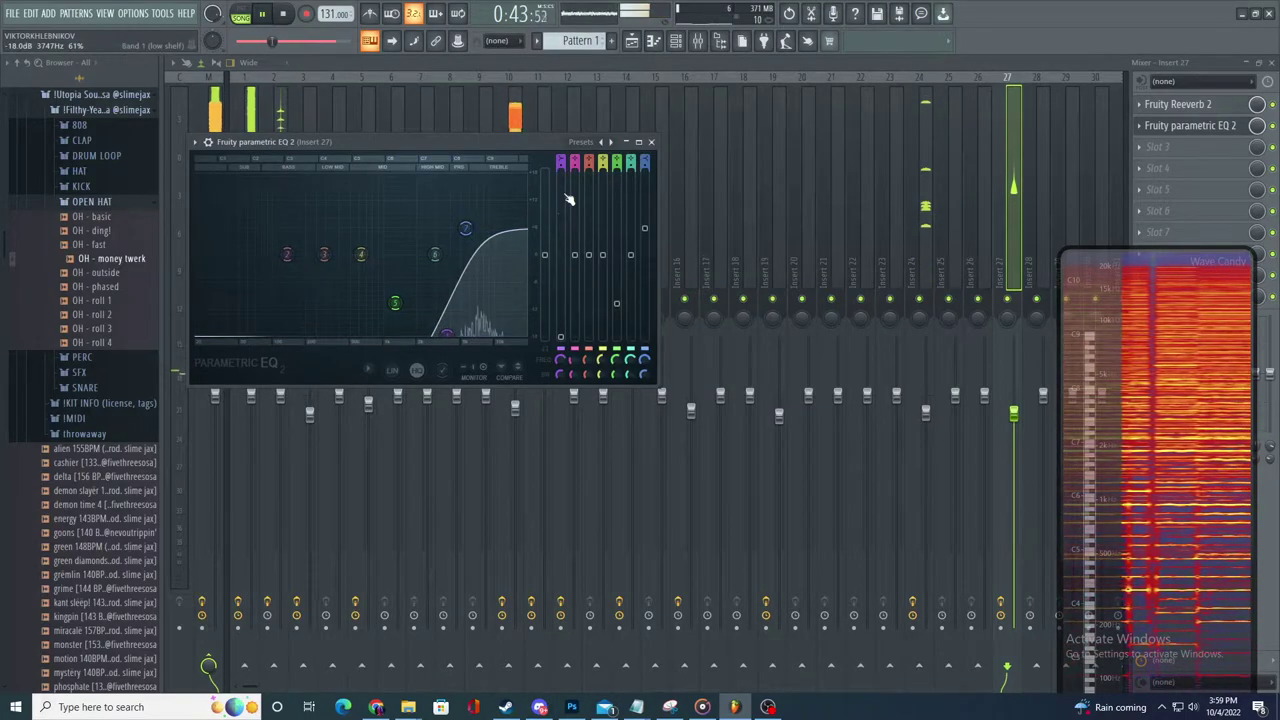
# - Add OH - money twerk clips in the playlist at bar 27 on Track 8 and between bars 27 and 32 on Track 9
pyautogui.click(630, 40)
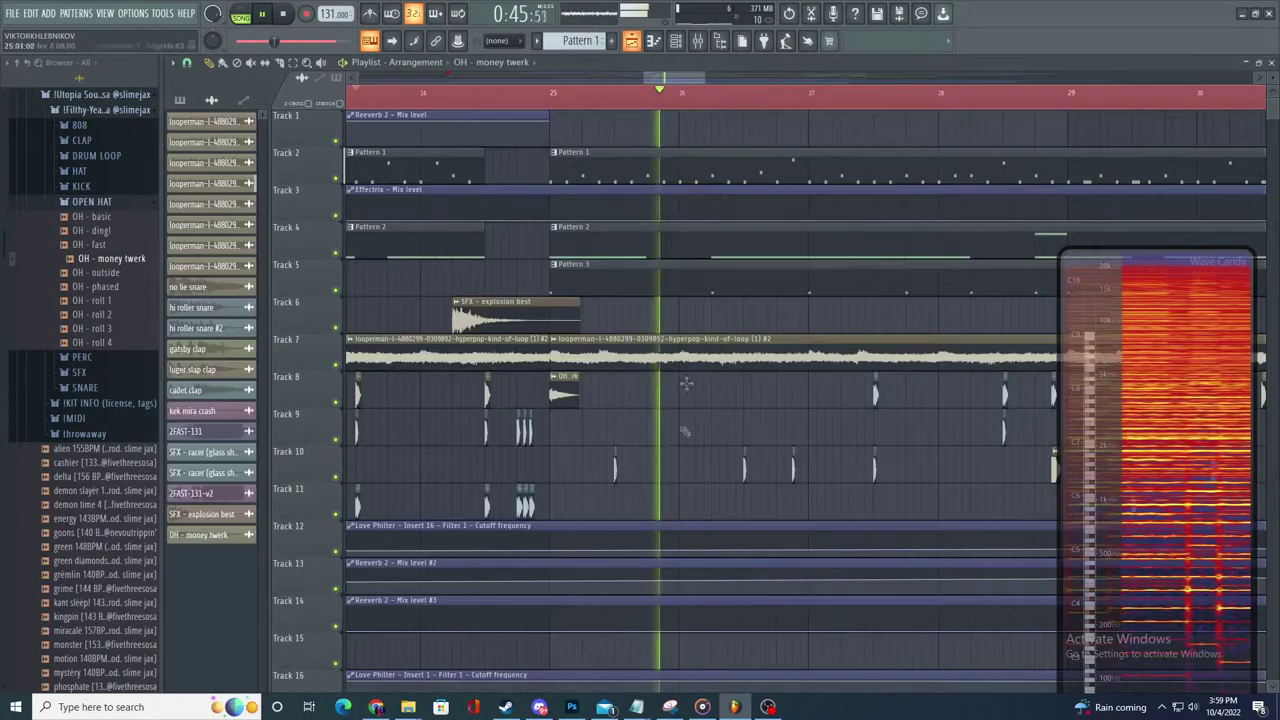
pyautogui.moveTo(694, 392); pyautogui.dragTo(701, 393)
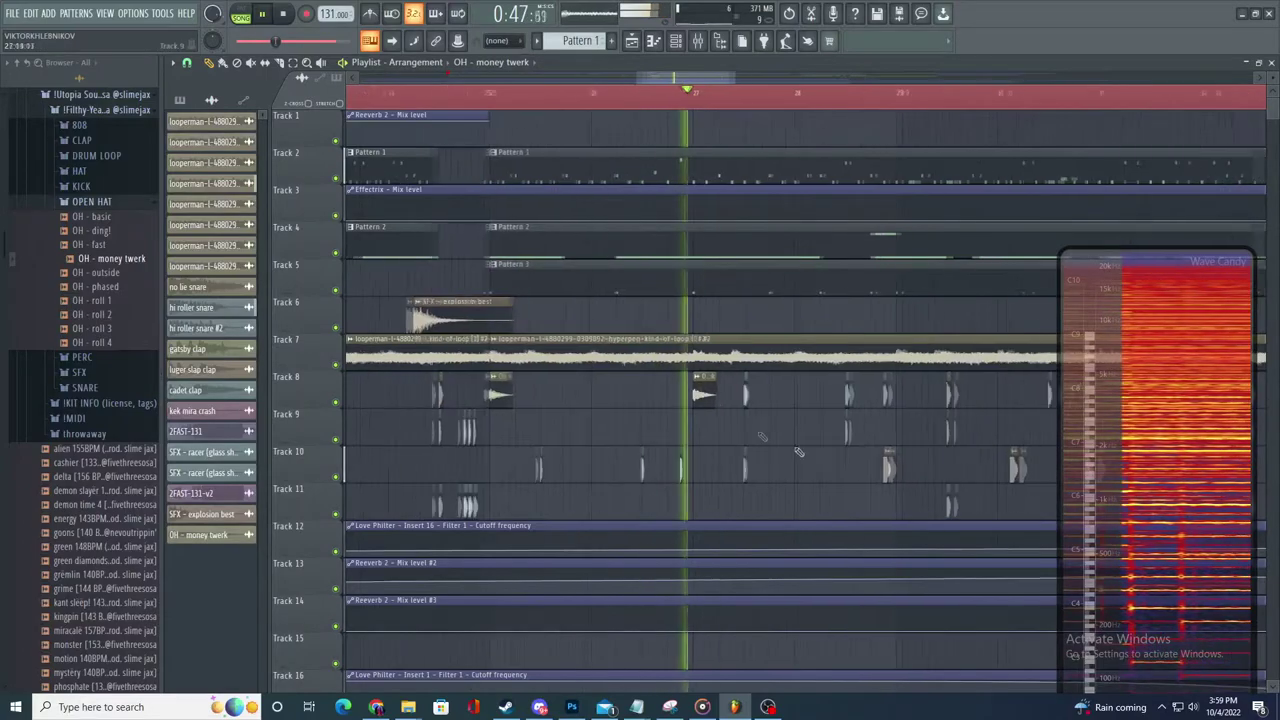
pyautogui.scroll(3, 763, 434)
pyautogui.click(630, 430)
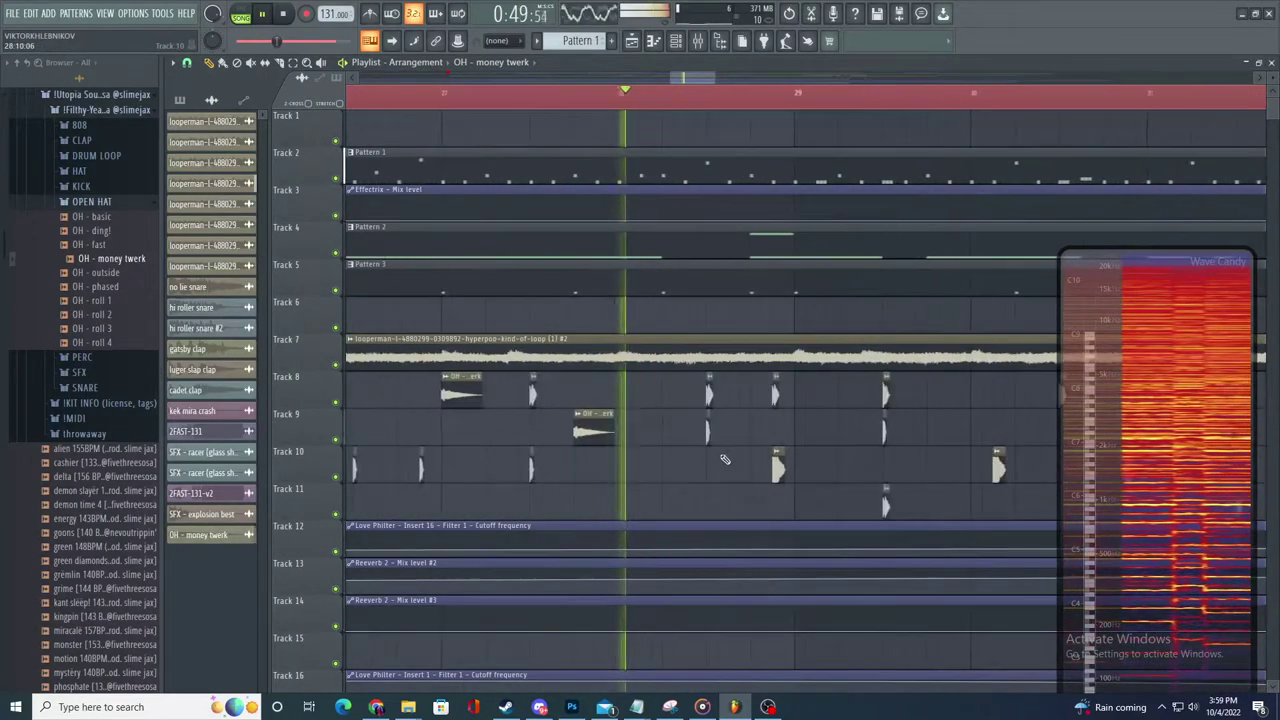
pyautogui.scroll(-2, 700, 430)
pyautogui.click(755, 437)
pyautogui.scroll(-3, 775, 446)
pyautogui.scroll(4, 855, 466)
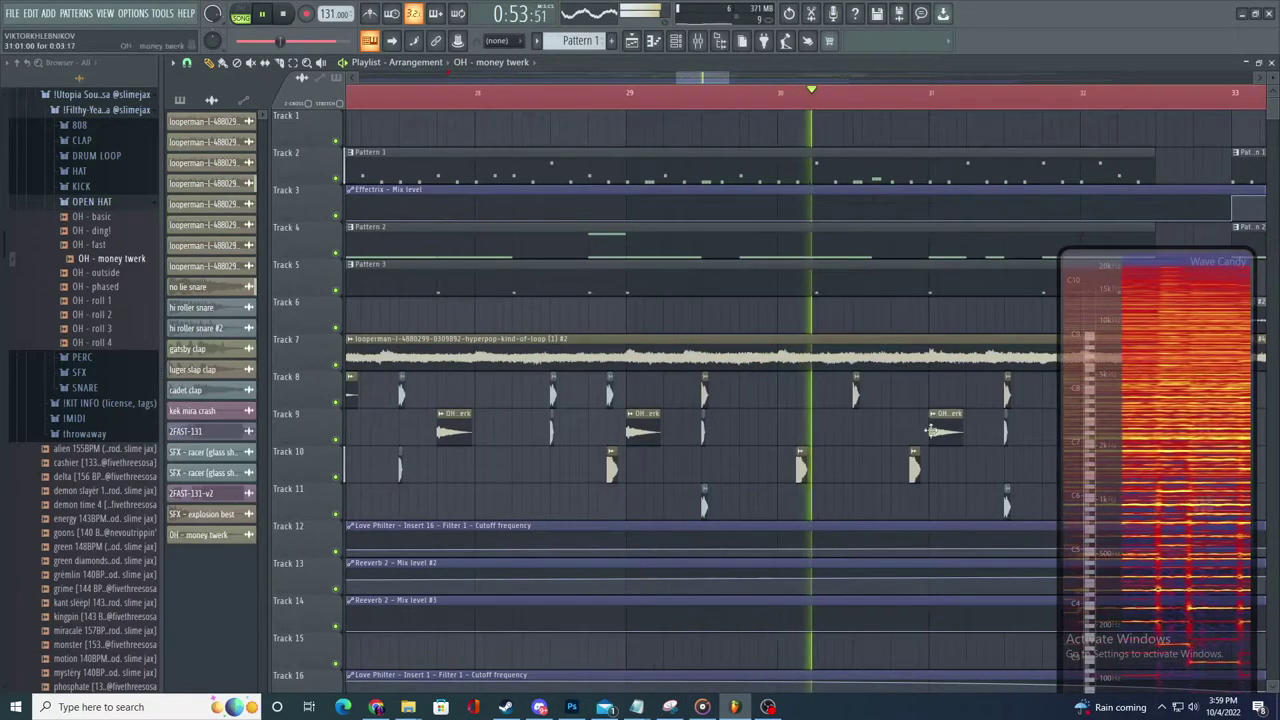
pyautogui.click(940, 432)
pyautogui.scroll(4, 942, 431)
pyautogui.scroll(-6, 948, 430)
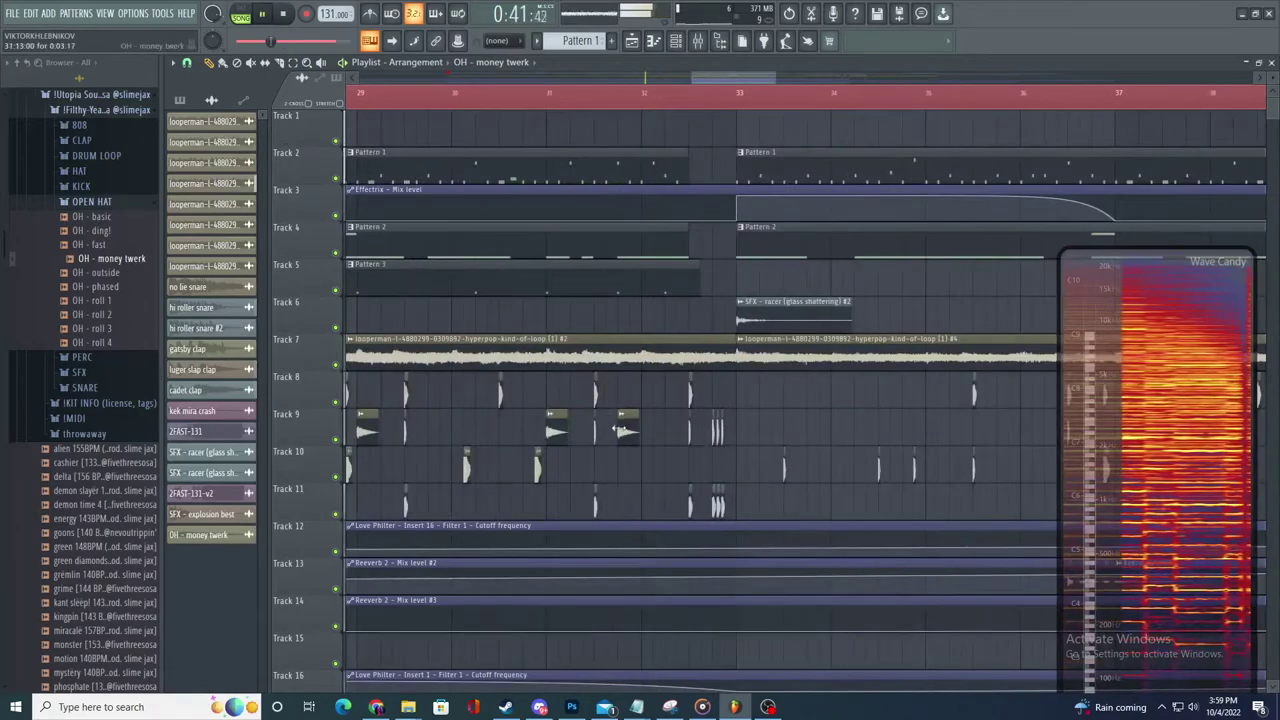
# - Replace the money twerk hit at 27:13 on Track 9 with OH - roll 2 and add another OH - roll 2 clip on Track 10 before bar 32
pyautogui.scroll(-3, 613, 429)
pyautogui.scroll(3, 450, 427)
pyautogui.click(420, 415)
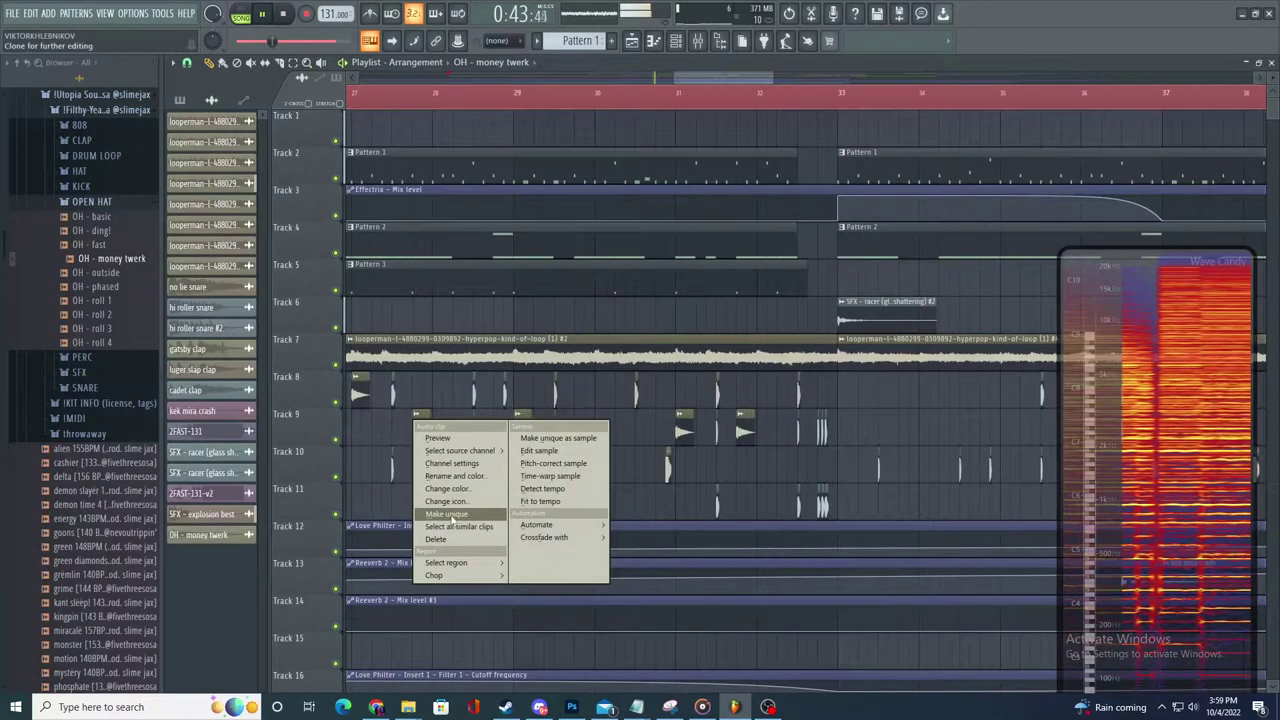
pyautogui.click(448, 514)
pyautogui.moveTo(100, 322); pyautogui.dragTo(440, 430)
pyautogui.click(753, 465)
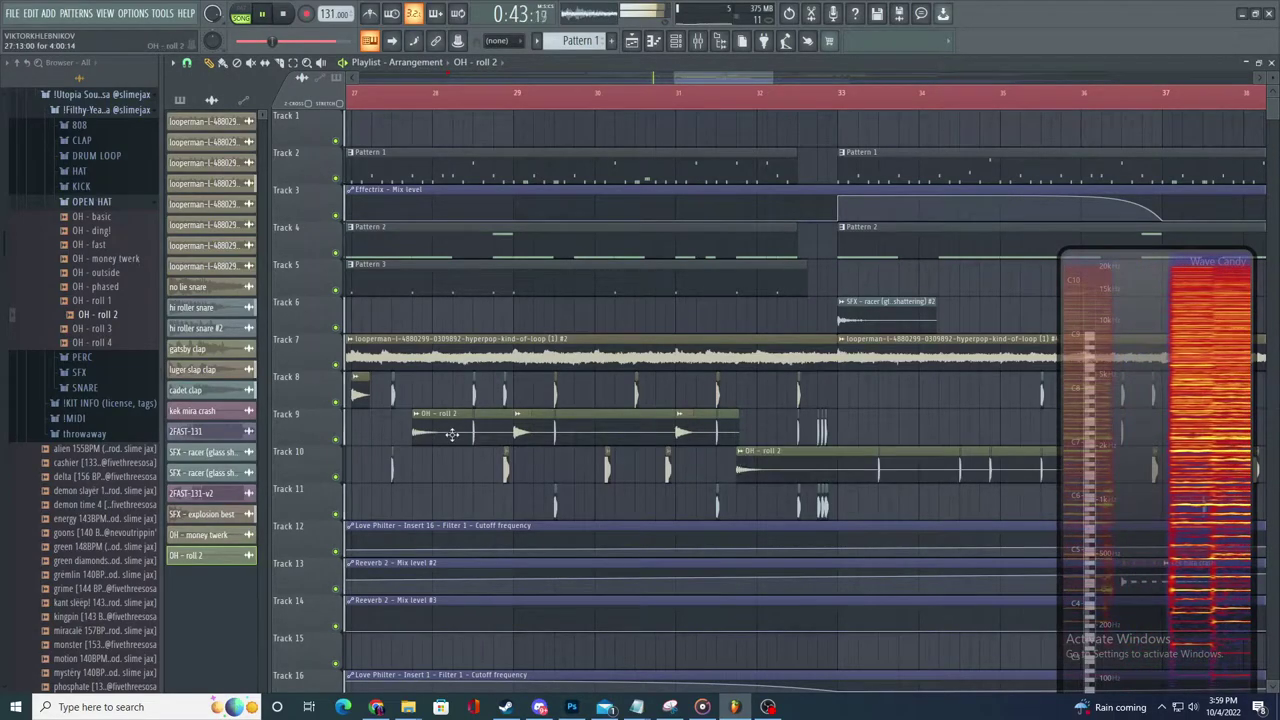
pyautogui.doubleClick(453, 437)
pyautogui.click(660, 364)
# - Place OH - roll 2 clips at bar 25 on Track 8 and bar 29 on Track 9, playing the section back
pyautogui.scroll(-4, 671, 383)
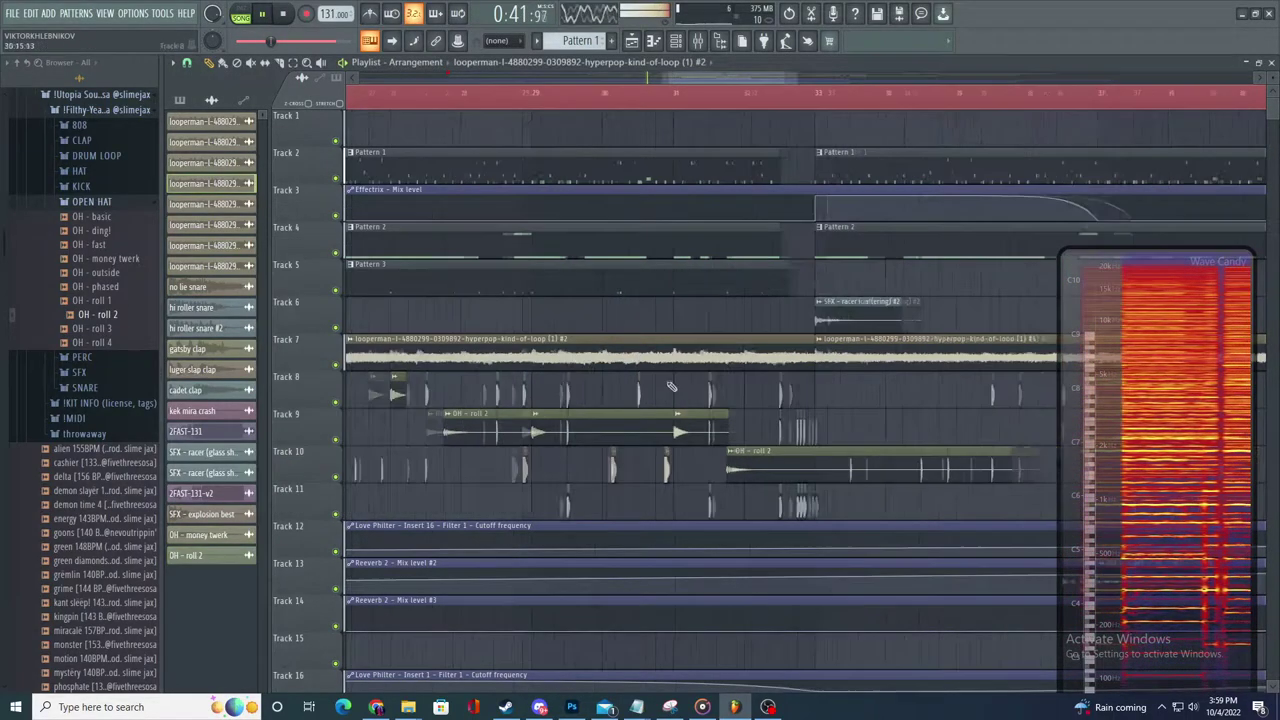
pyautogui.scroll(4, 423, 420)
pyautogui.press('space')
pyautogui.press('space')
pyautogui.click(811, 431)
pyautogui.click(613, 400)
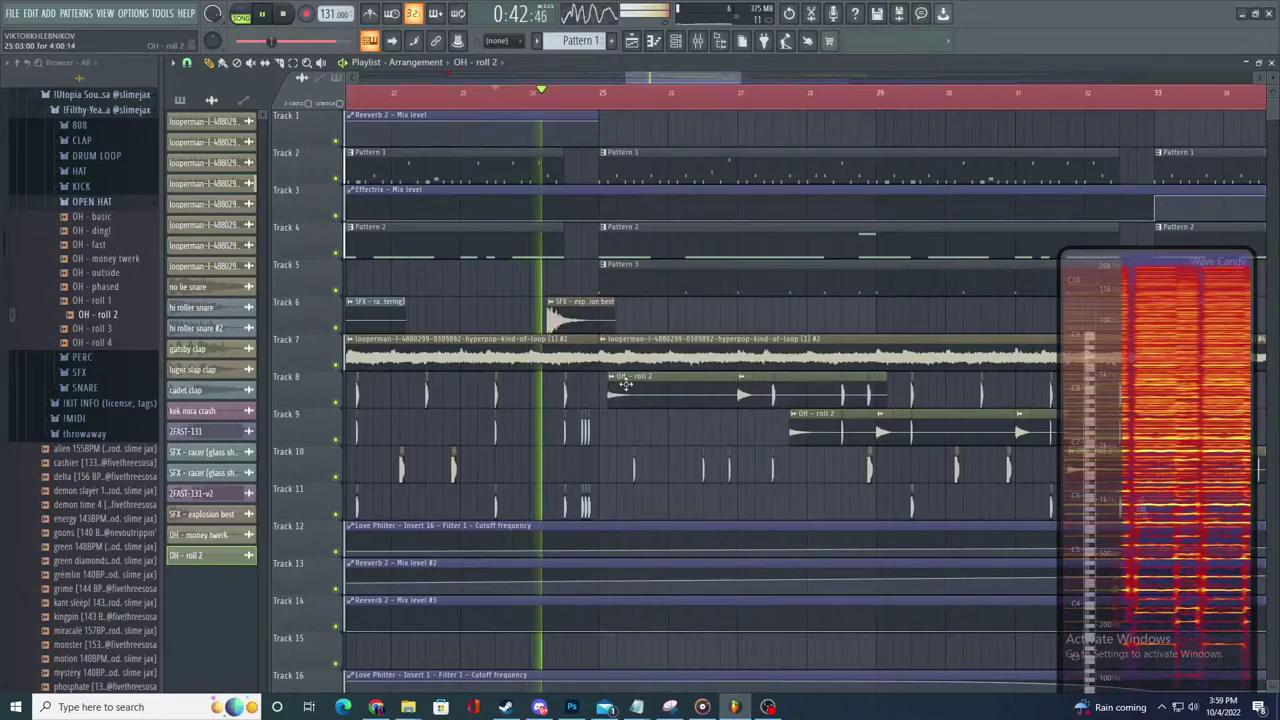
pyautogui.scroll(-1, 755, 428)
pyautogui.click(755, 428)
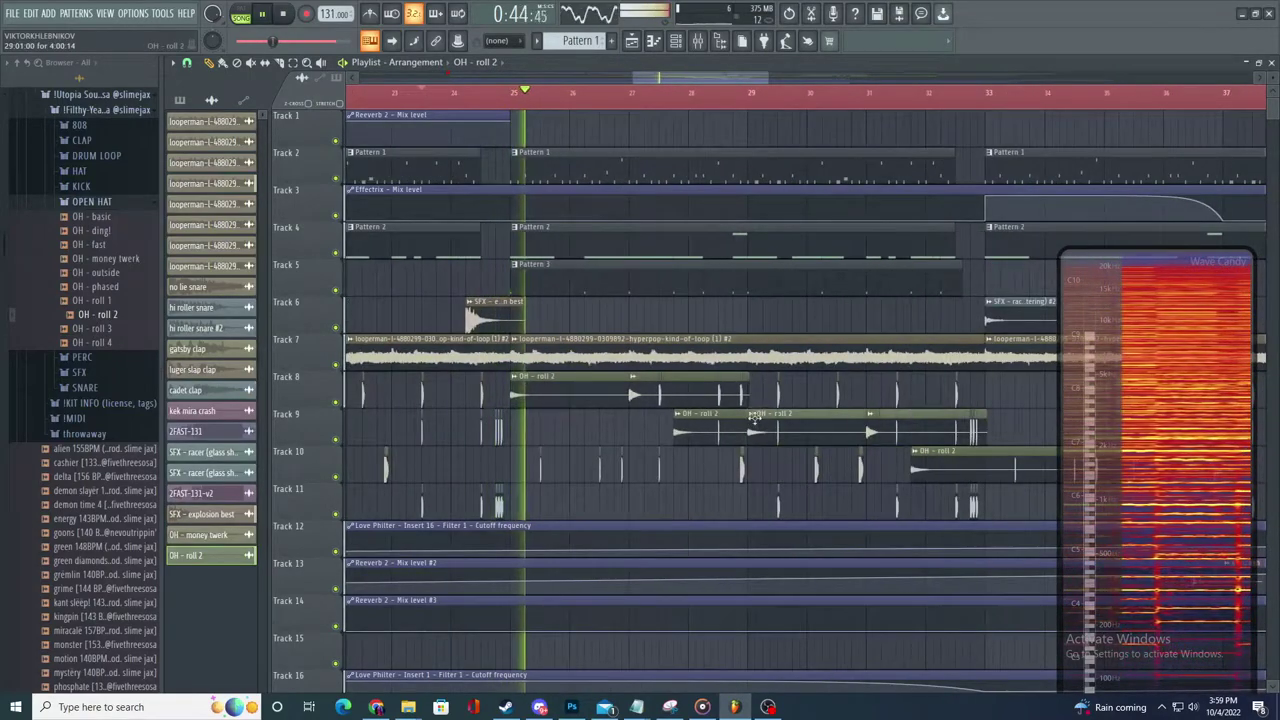
pyautogui.press('space')
pyautogui.press('space')
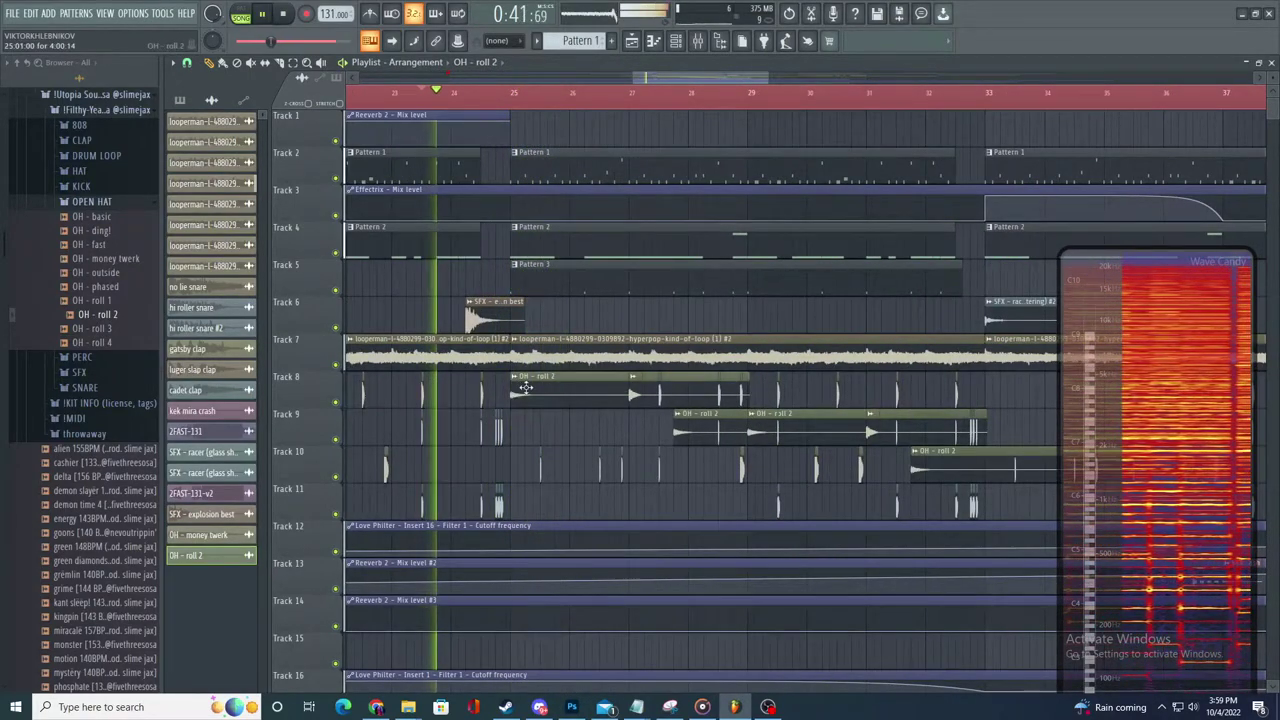
# - Route the OH - roll 2 sample to mixer Insert 28 and load Fruity Parametric EQ 2 on it
pyautogui.doubleClick(528, 388)
pyautogui.doubleClick(612, 234)
pyautogui.click(1140, 105)
pyautogui.moveTo(1150, 123)
pyautogui.click(928, 466)
# - Shape Insert 28's EQ by lowering the top band, boosting band 5 about 3.2 dB and cutting band 6 about 2.6 dB, and adjust its panning
pyautogui.moveTo(489, 272); pyautogui.dragTo(541, 325)
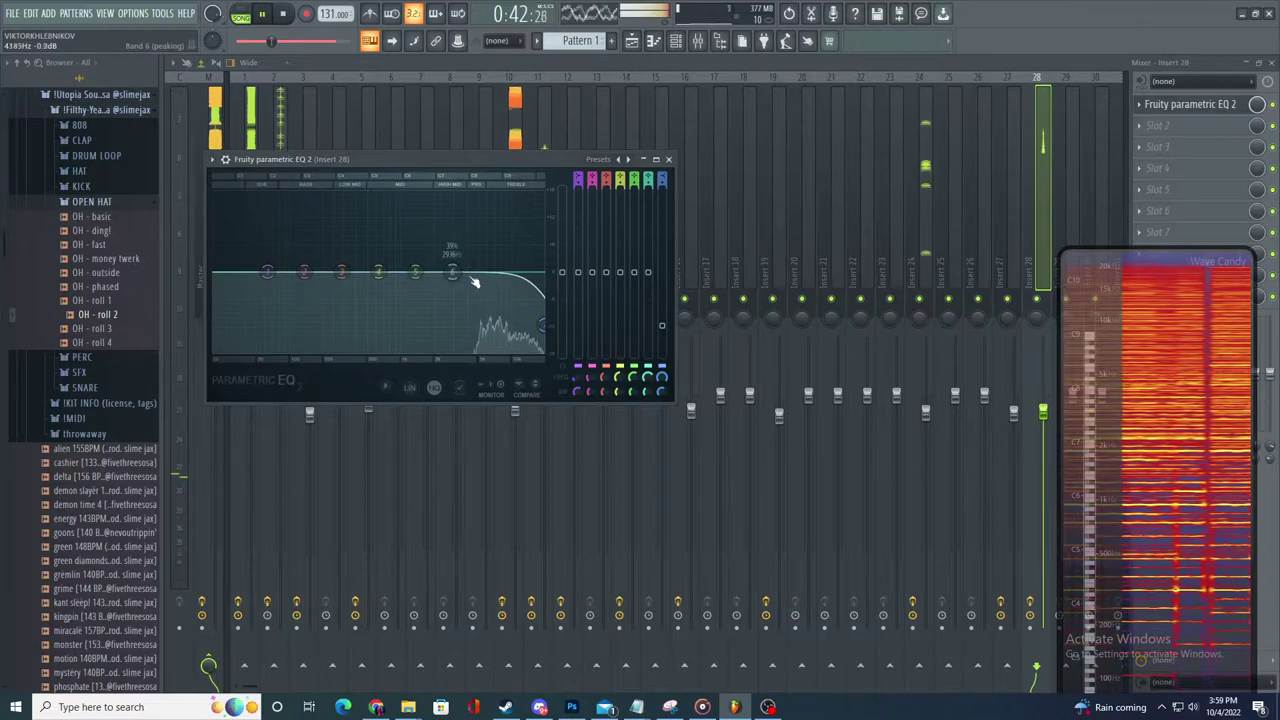
pyautogui.moveTo(452, 272); pyautogui.dragTo(479, 263)
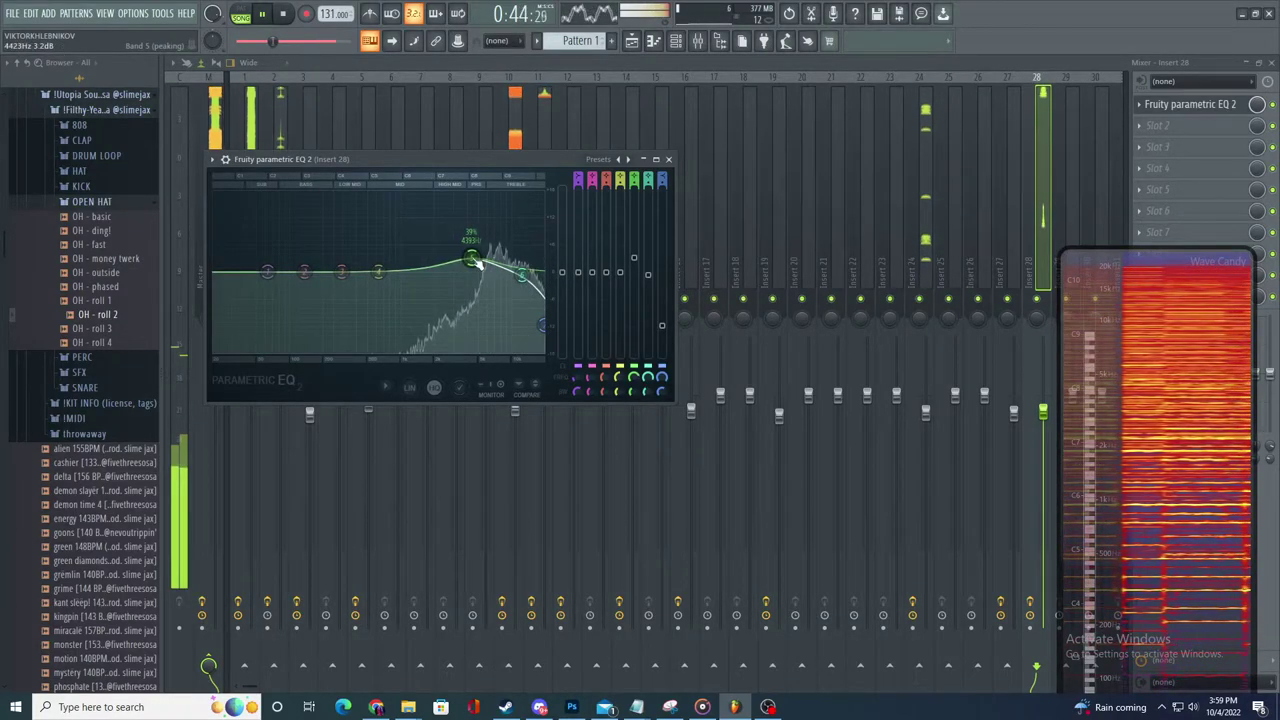
pyautogui.moveTo(478, 262); pyautogui.dragTo(517, 285)
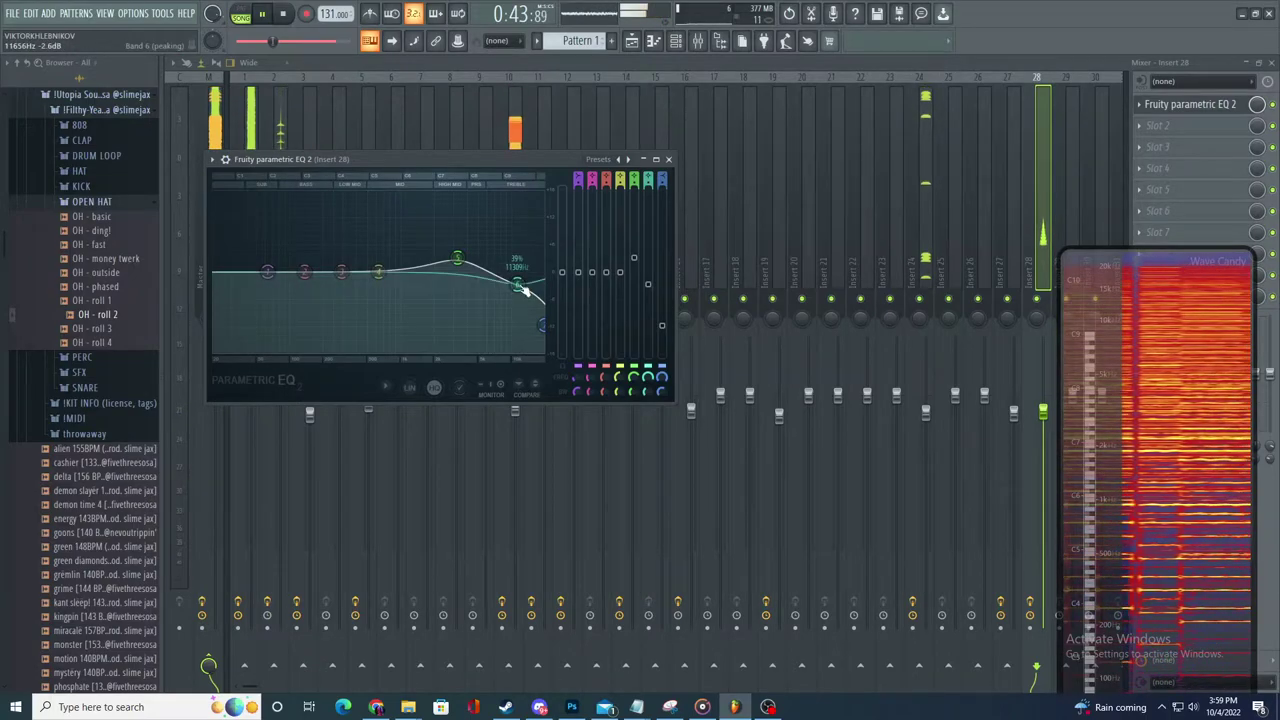
pyautogui.moveTo(1038, 323); pyautogui.dragTo(1040, 321)
# - Inspect the channel settings of the OH - roll 2 clip at bar 25 and play back the section
pyautogui.click(632, 41)
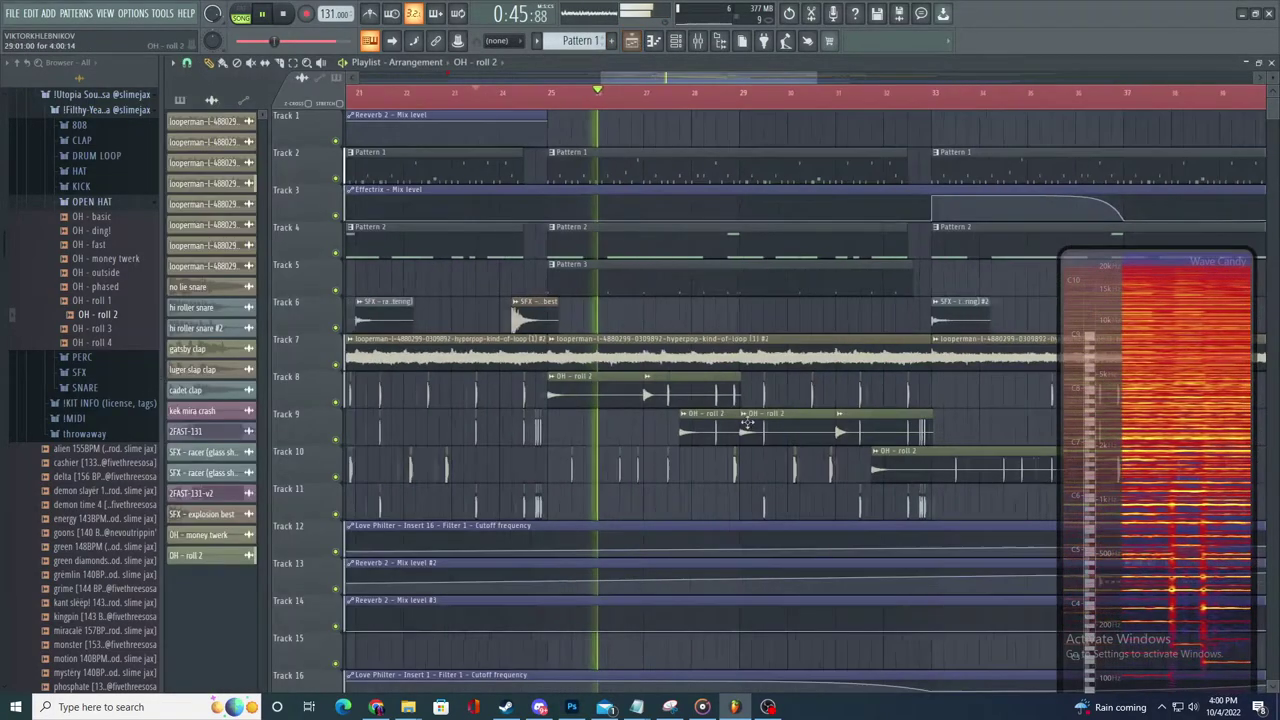
pyautogui.press('space')
pyautogui.doubleClick(614, 386)
pyautogui.press('space')
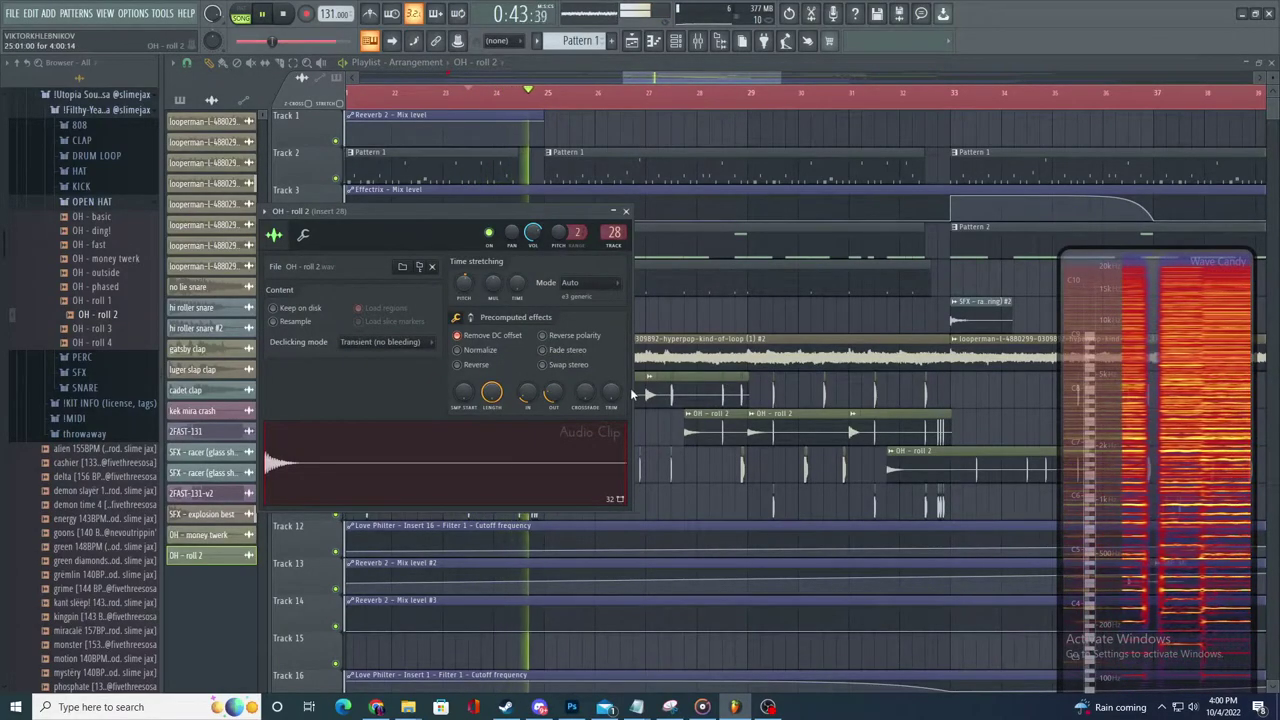
pyautogui.press('Escape')
pyautogui.scroll(6, 690, 450)
pyautogui.scroll(-4, 699, 452)
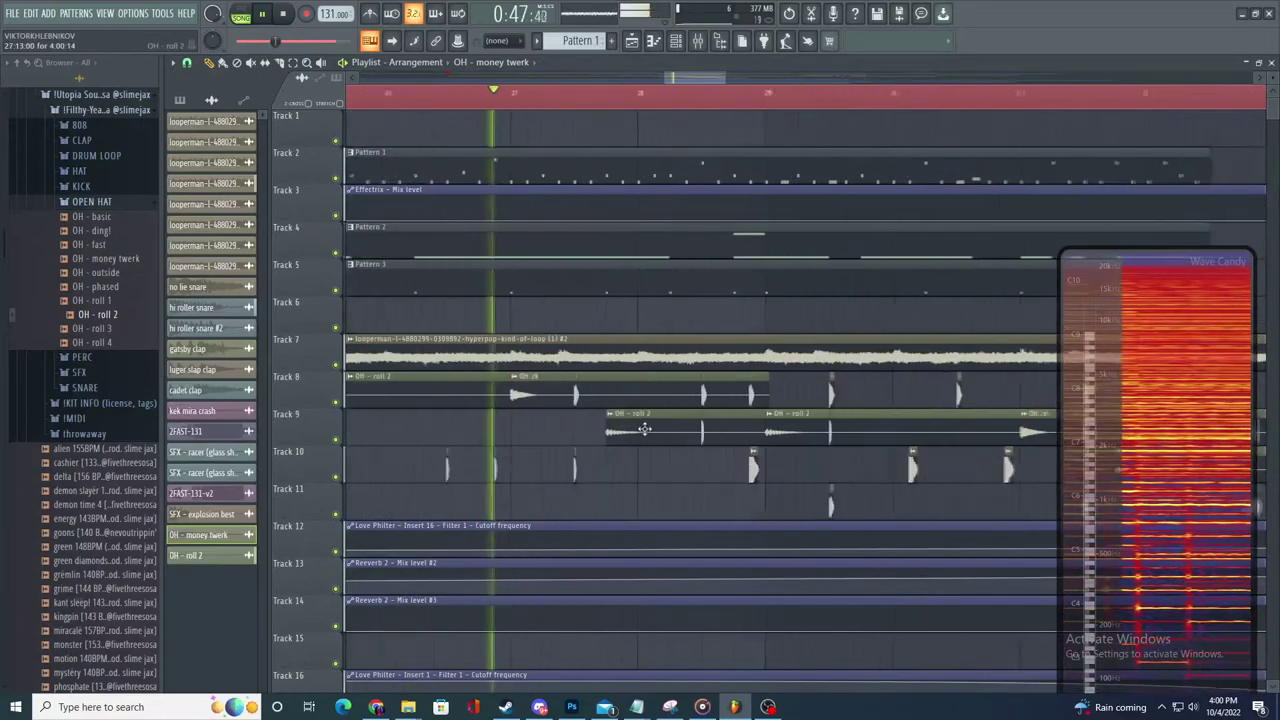
# - Swap the late hits so OH - roll 2 starts at bar 31 on Track 10 and money twerk falls before bar 32 on Track 8
pyautogui.scroll(-4, 652, 438)
pyautogui.scroll(4, 743, 466)
pyautogui.click(549, 436)
pyautogui.press('space')
pyautogui.press('space')
pyautogui.click(445, 422)
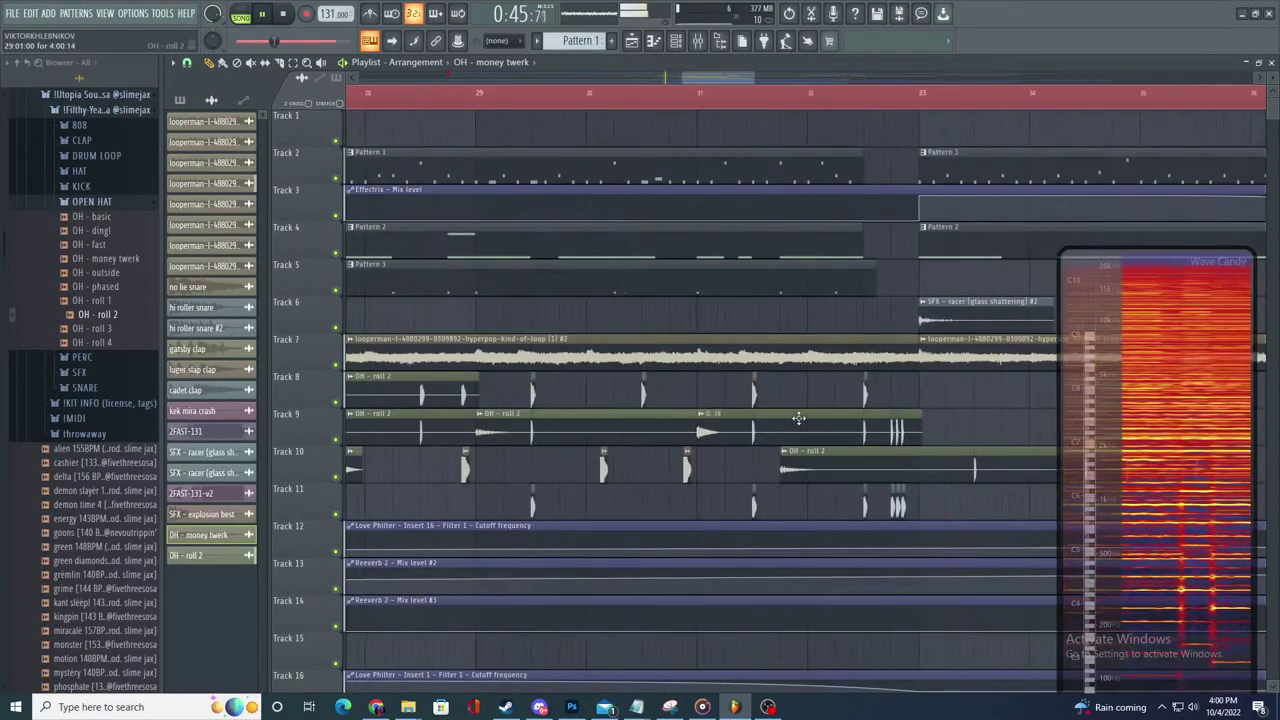
pyautogui.moveTo(787, 463); pyautogui.dragTo(712, 495)
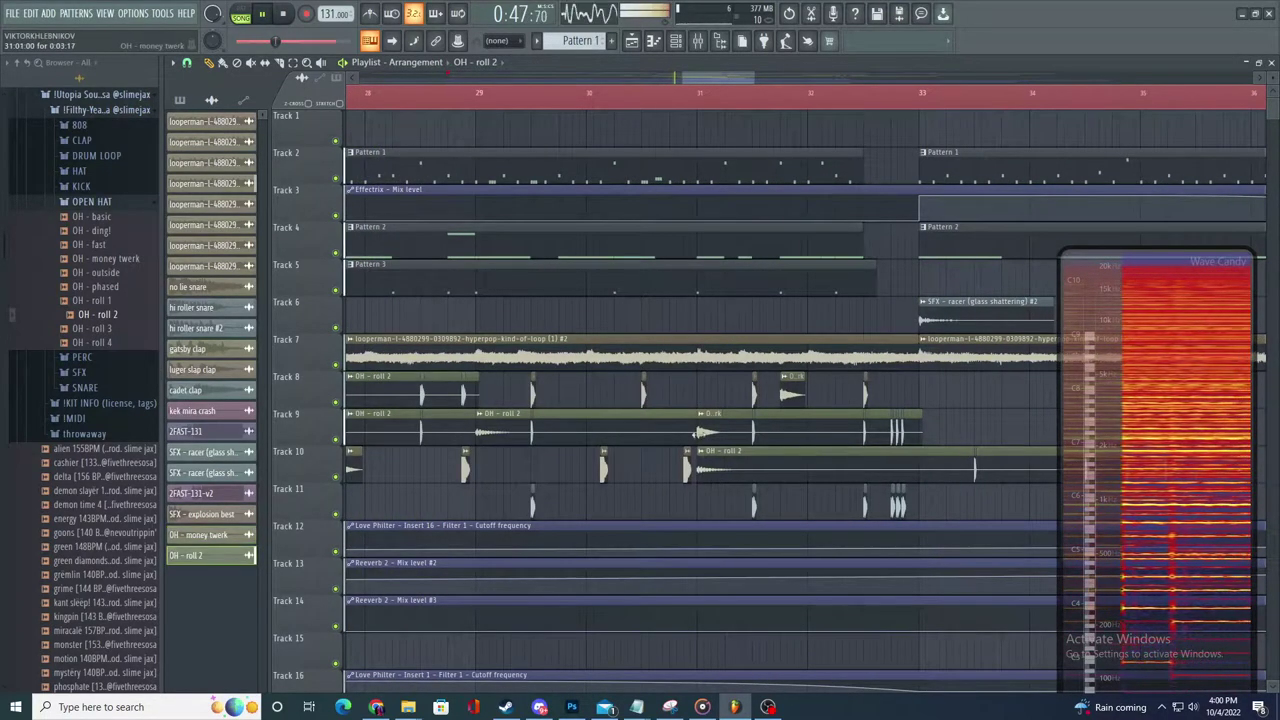
pyautogui.rightClick(698, 437)
pyautogui.scroll(-3, 696, 456)
pyautogui.scroll(2, 698, 457)
pyautogui.scroll(-2, 702, 460)
pyautogui.scroll(2, 834, 474)
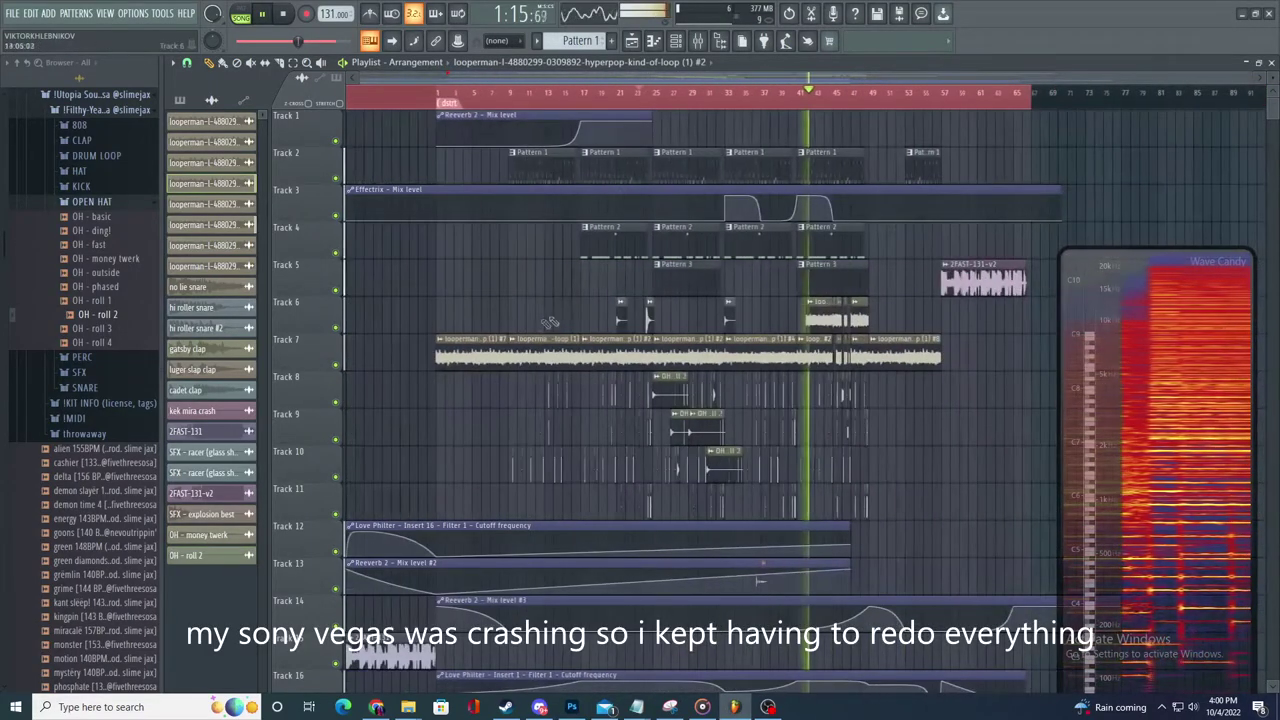
# - Export the project as a WAV file named 2FAST-131-v2-donefinally in the UNTAGGED folder
pyautogui.click(13, 13)
pyautogui.moveTo(40, 131)
pyautogui.click(255, 136)
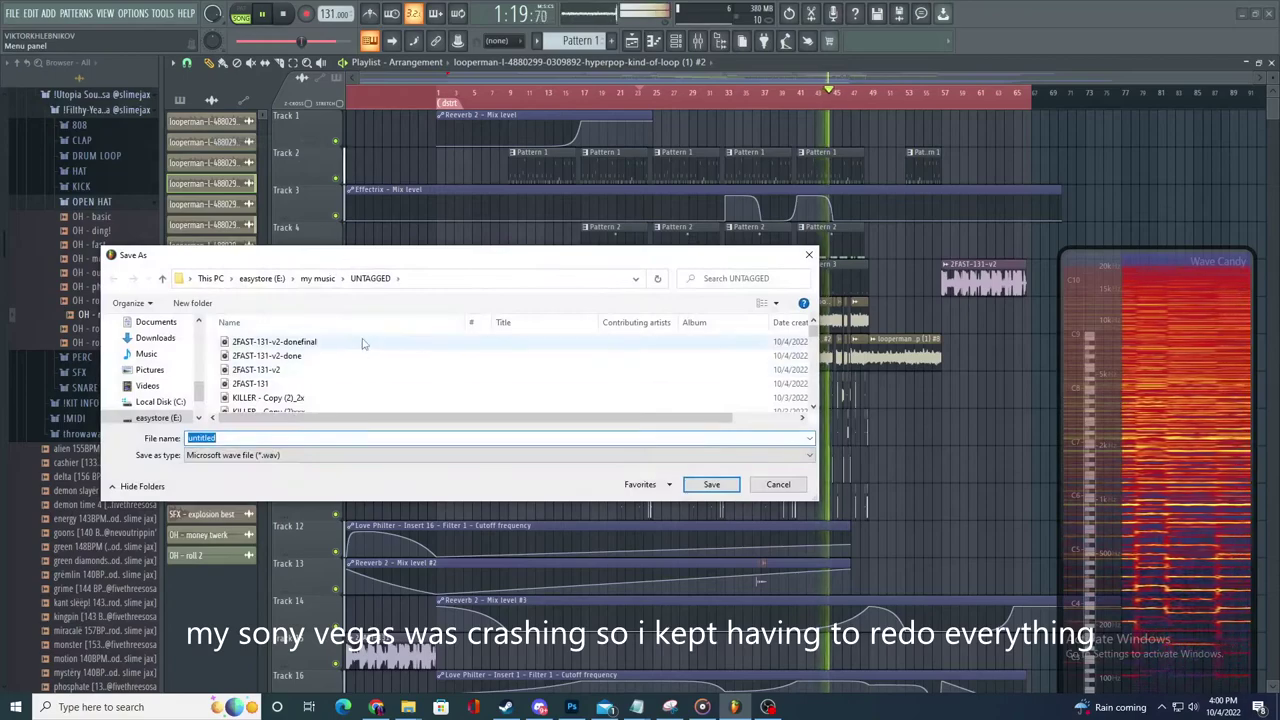
pyautogui.click(363, 344)
pyautogui.doubleClick(321, 438)
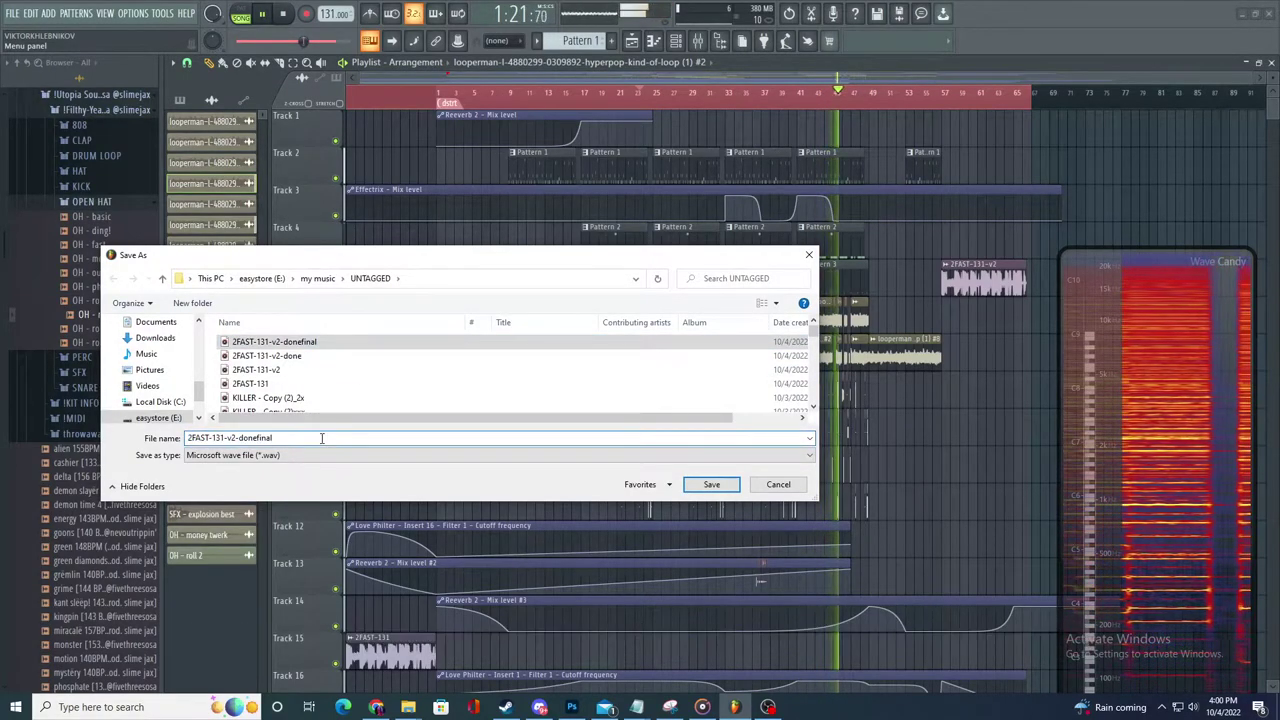
pyautogui.write('ly')
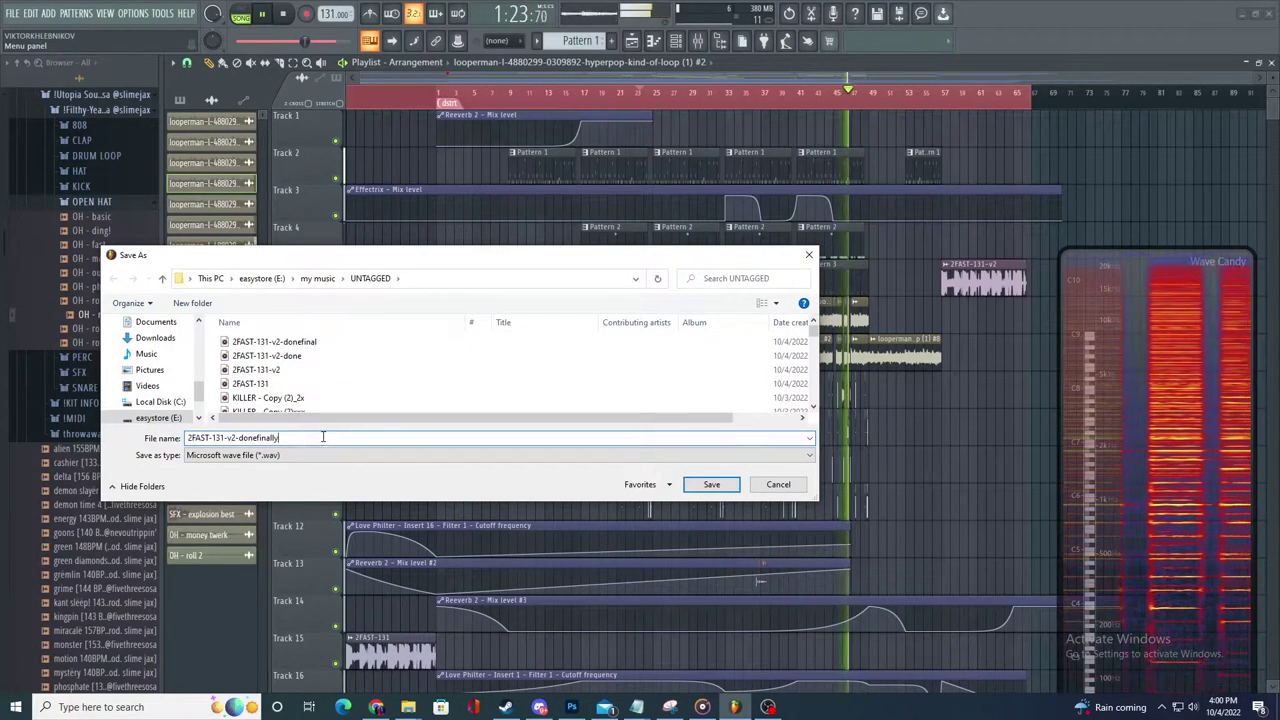
pyautogui.press('Return')
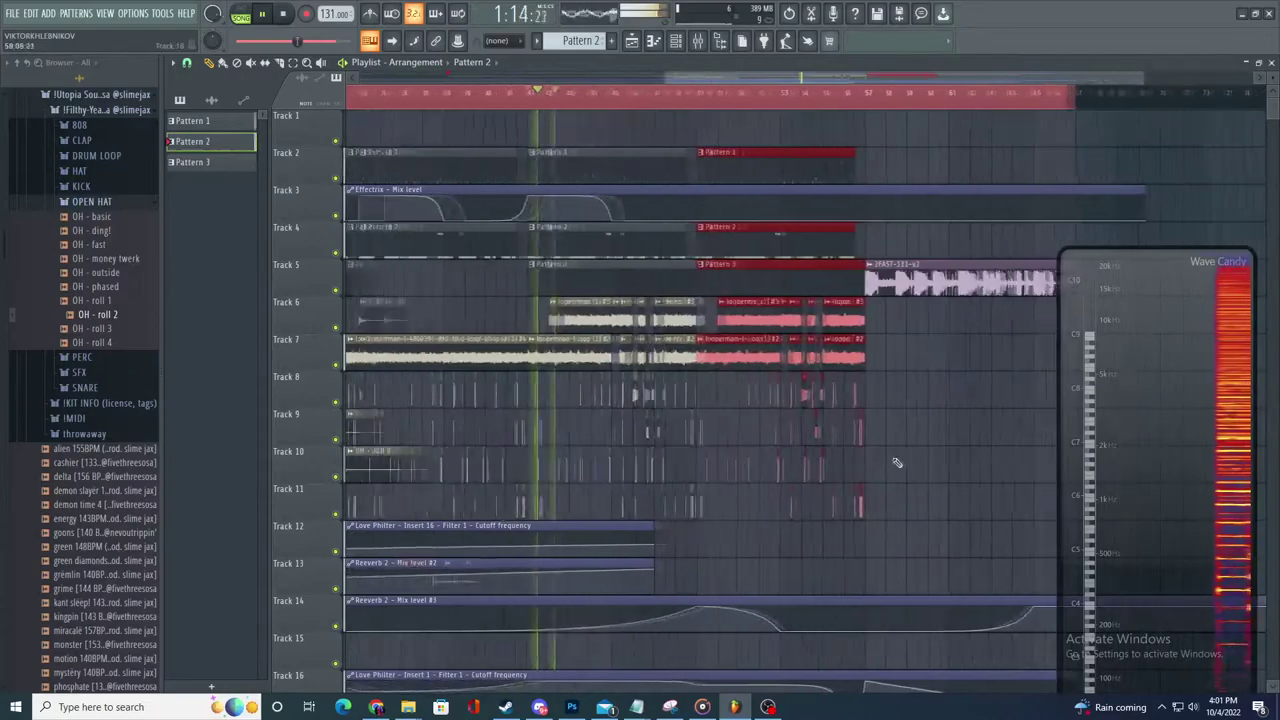
# - Slice the Reeverb 2 and Love Philter automation clips on Tracks 14, 16 and 17 at bar 41
pyautogui.scroll(-3, 925, 519)
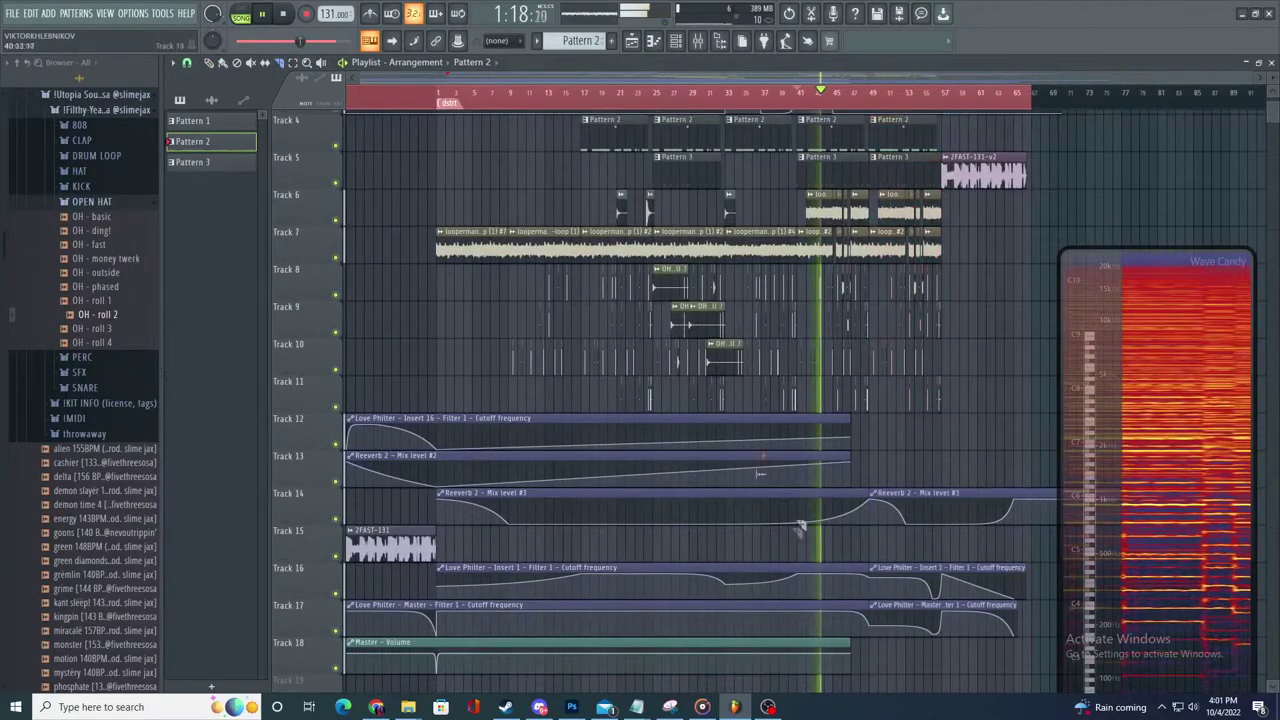
pyautogui.scroll(3, 805, 496)
pyautogui.moveTo(801, 634); pyautogui.dragTo(802, 635)
pyautogui.scroll(-1, 823, 611)
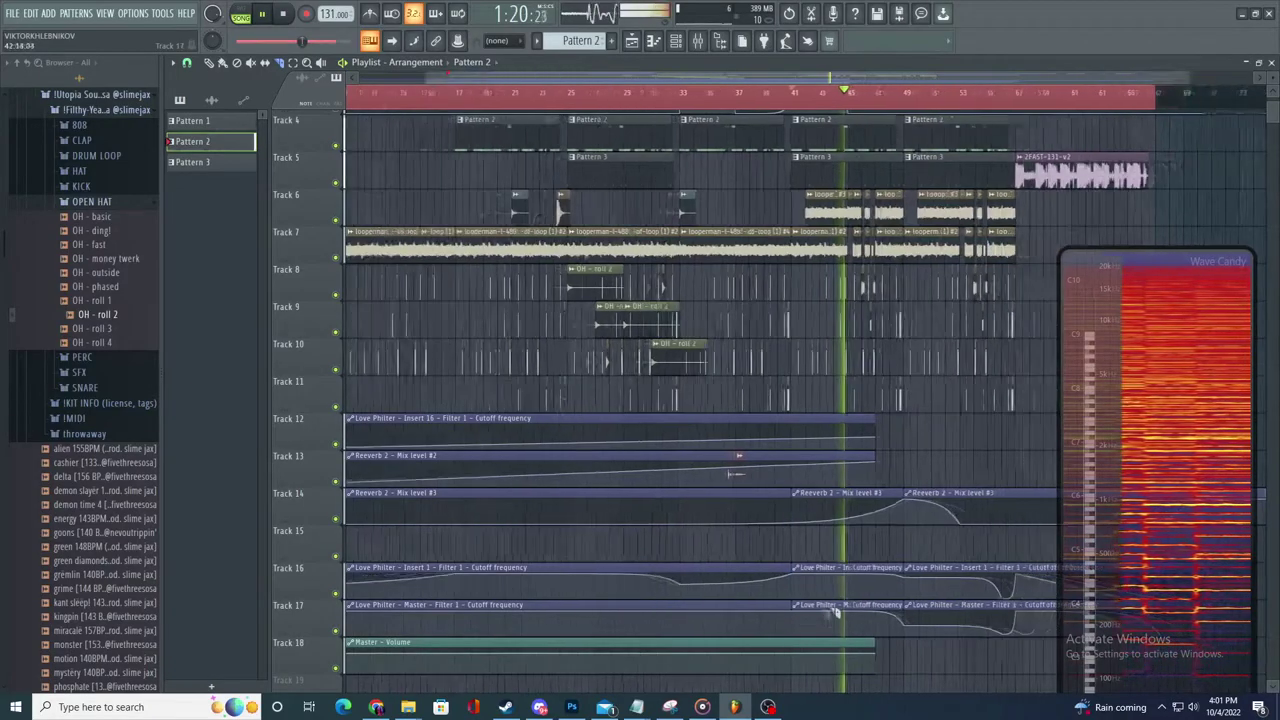
pyautogui.scroll(3, 823, 611)
pyautogui.scroll(-1, 845, 529)
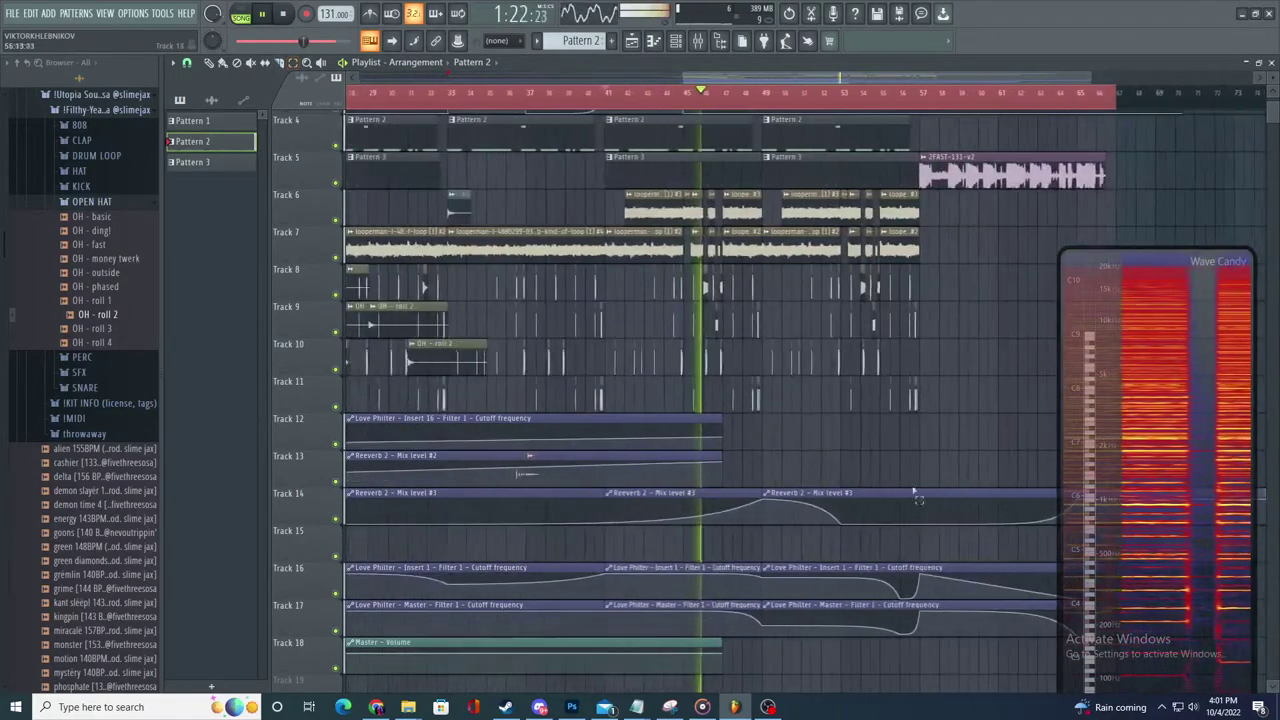
# - Move the automation clips that start at bar 49 on Tracks 14, 16 and 17 to bar 57
pyautogui.moveTo(1035, 480); pyautogui.dragTo(892, 642)
pyautogui.click(211, 63)
pyautogui.moveTo(812, 490); pyautogui.dragTo(970, 491)
# - Copy the bar 41–49 automation segments on Tracks 14, 16 and 17 so they start exactly at bar 49
pyautogui.moveTo(671, 491); pyautogui.dragTo(777, 600)
pyautogui.scroll(2, 948, 537)
pyautogui.click(211, 63)
pyautogui.moveTo(378, 497); pyautogui.dragTo(727, 497)
pyautogui.press('space')
pyautogui.press('space')
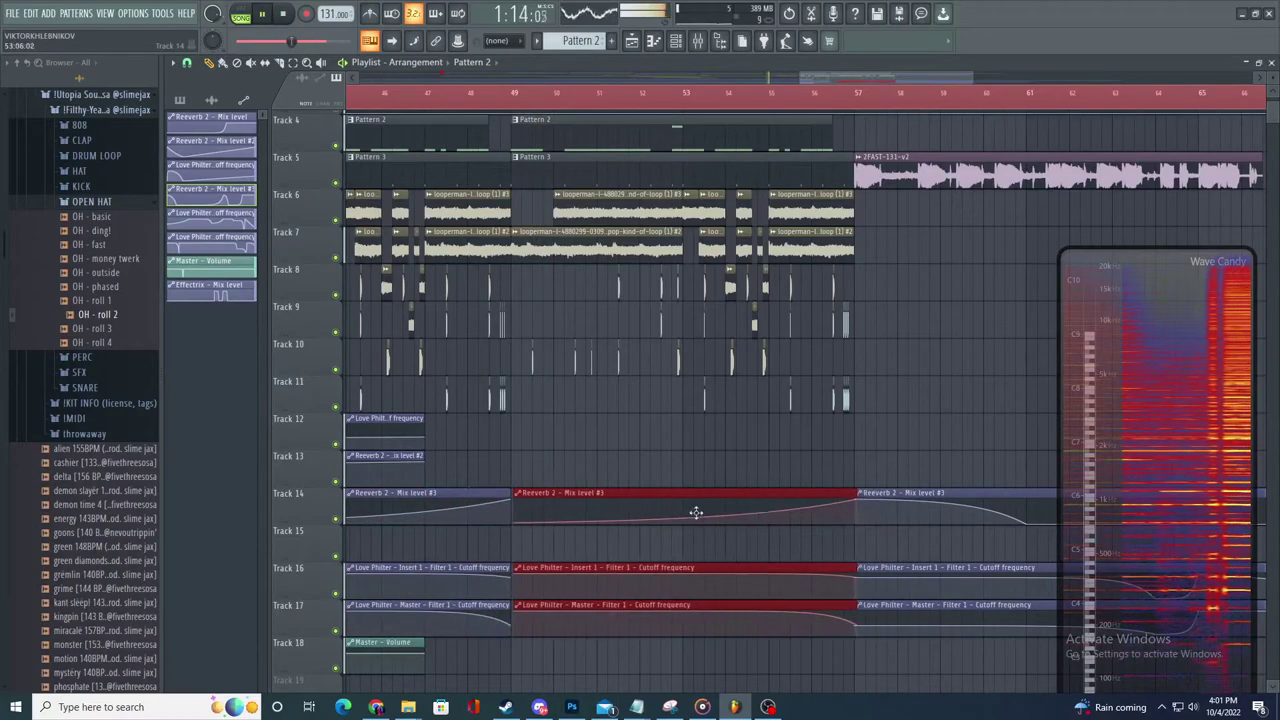
pyautogui.scroll(4, 523, 494)
pyautogui.scroll(3, 523, 503)
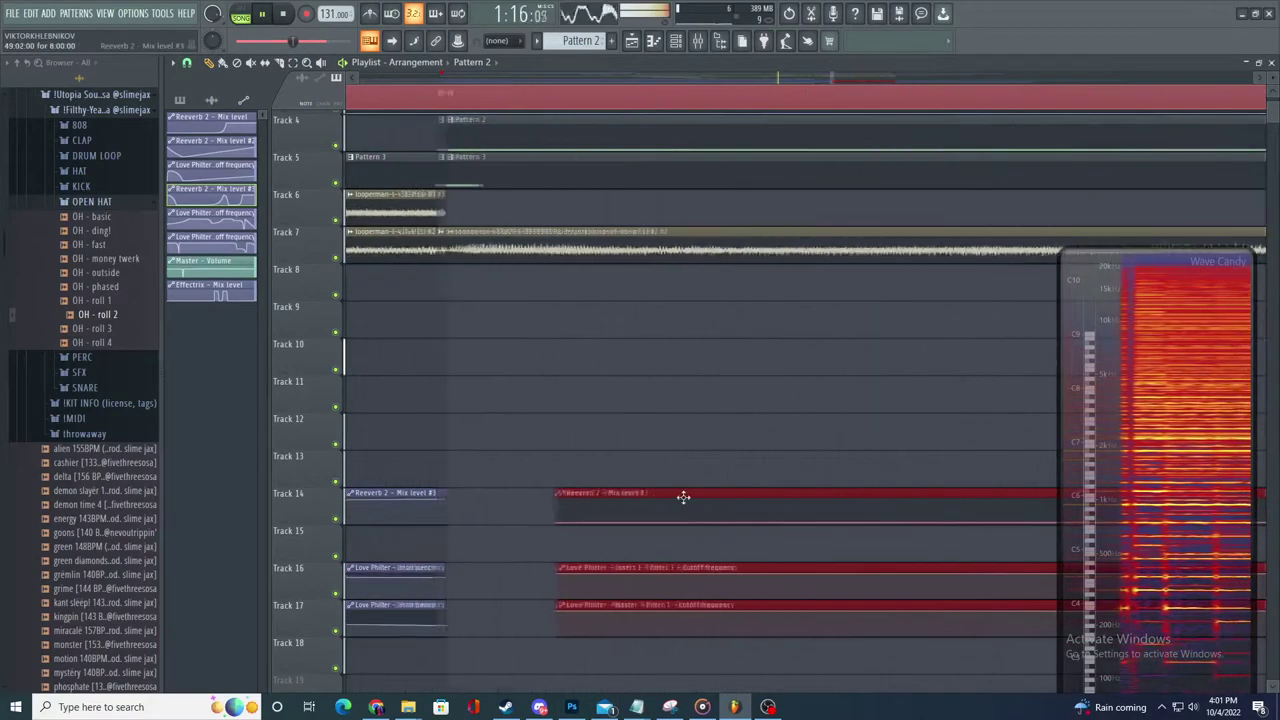
pyautogui.moveTo(683, 497); pyautogui.dragTo(604, 502)
pyautogui.click(541, 474)
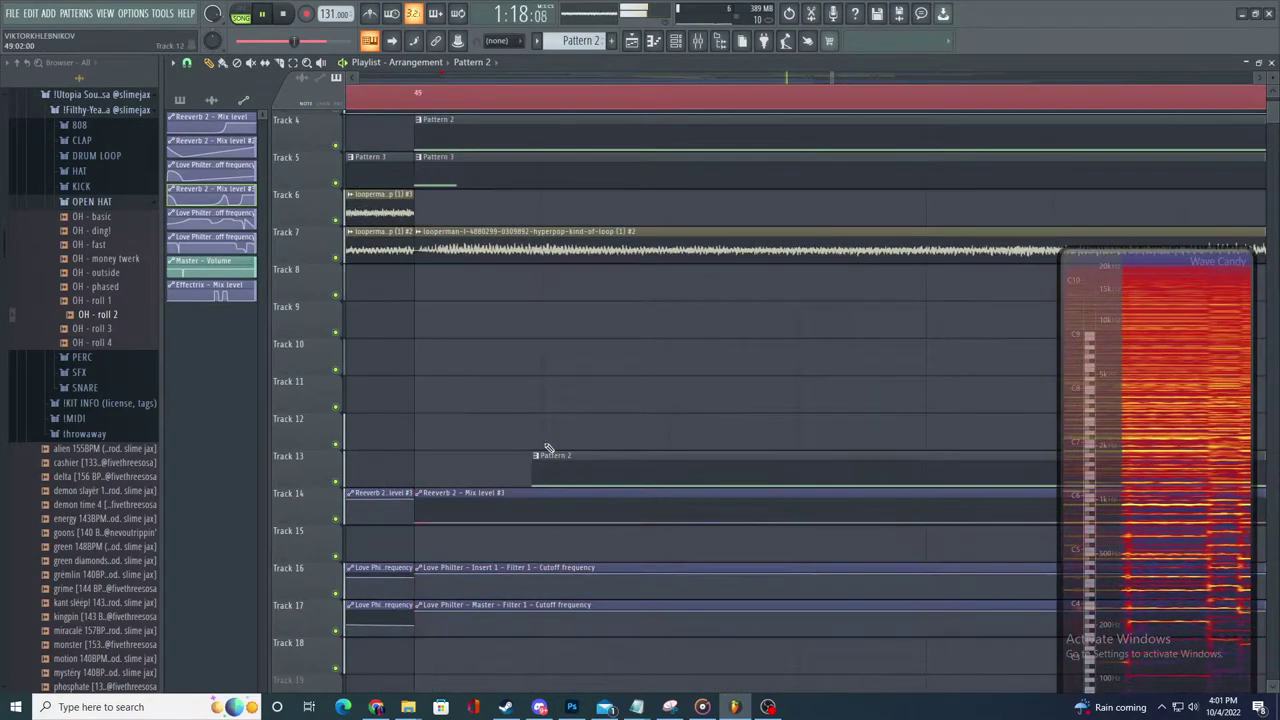
pyautogui.rightClick(547, 457)
pyautogui.scroll(-7, 547, 463)
pyautogui.scroll(-3, 632, 436)
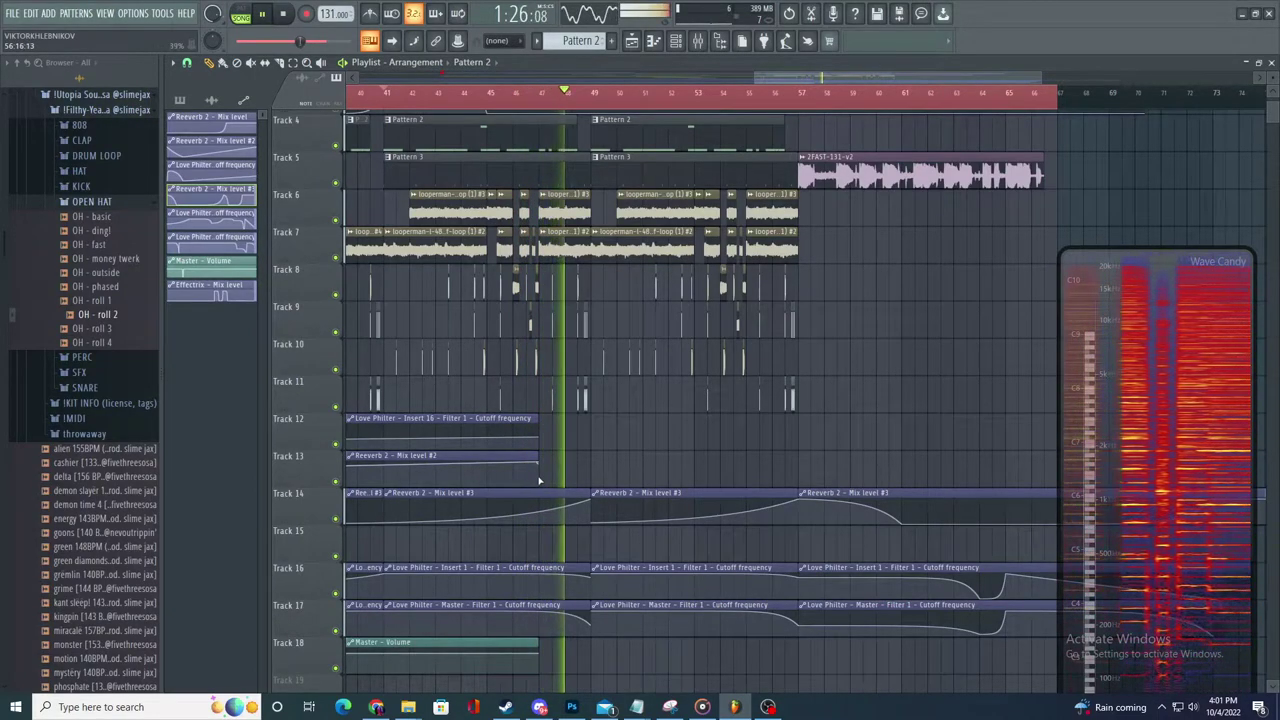
pyautogui.scroll(4, 710, 410)
pyautogui.click(614, 448)
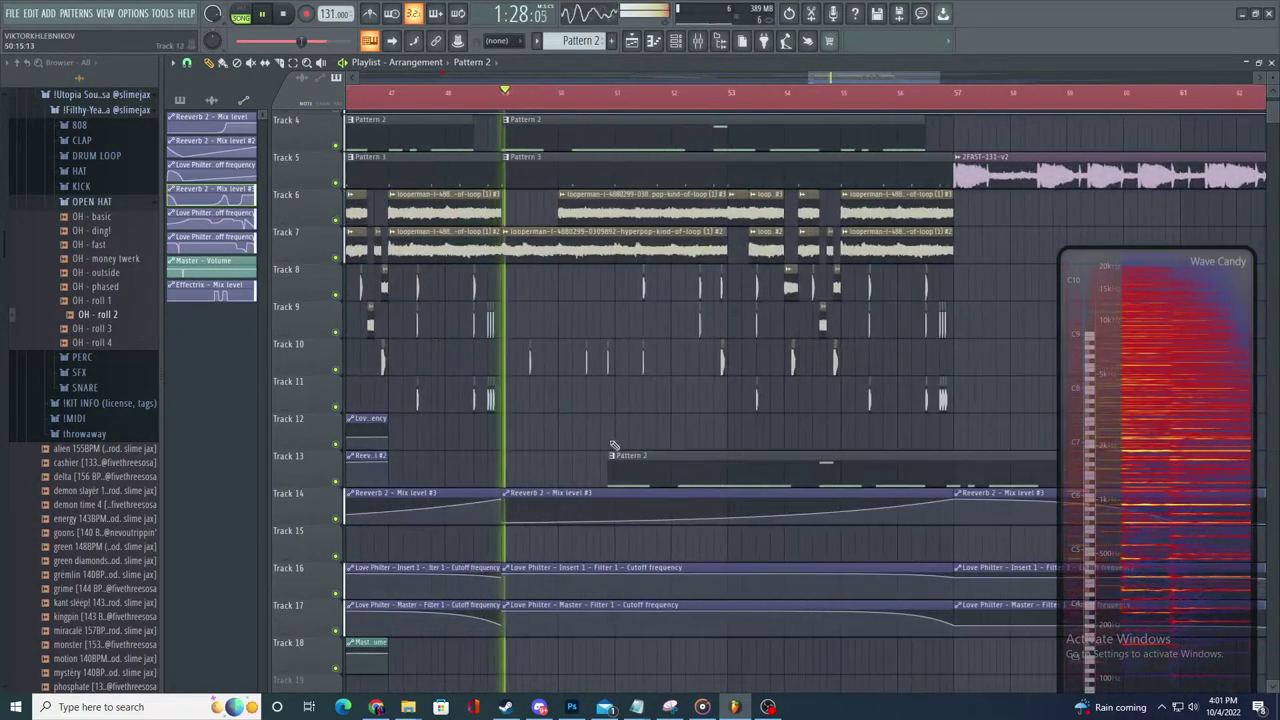
pyautogui.rightClick(619, 464)
# - Play back the extended arrangement around bars 49–57 and move the Wave Candy display higher
pyautogui.scroll(-5, 720, 556)
pyautogui.scroll(4, 777, 563)
pyautogui.scroll(-4, 783, 552)
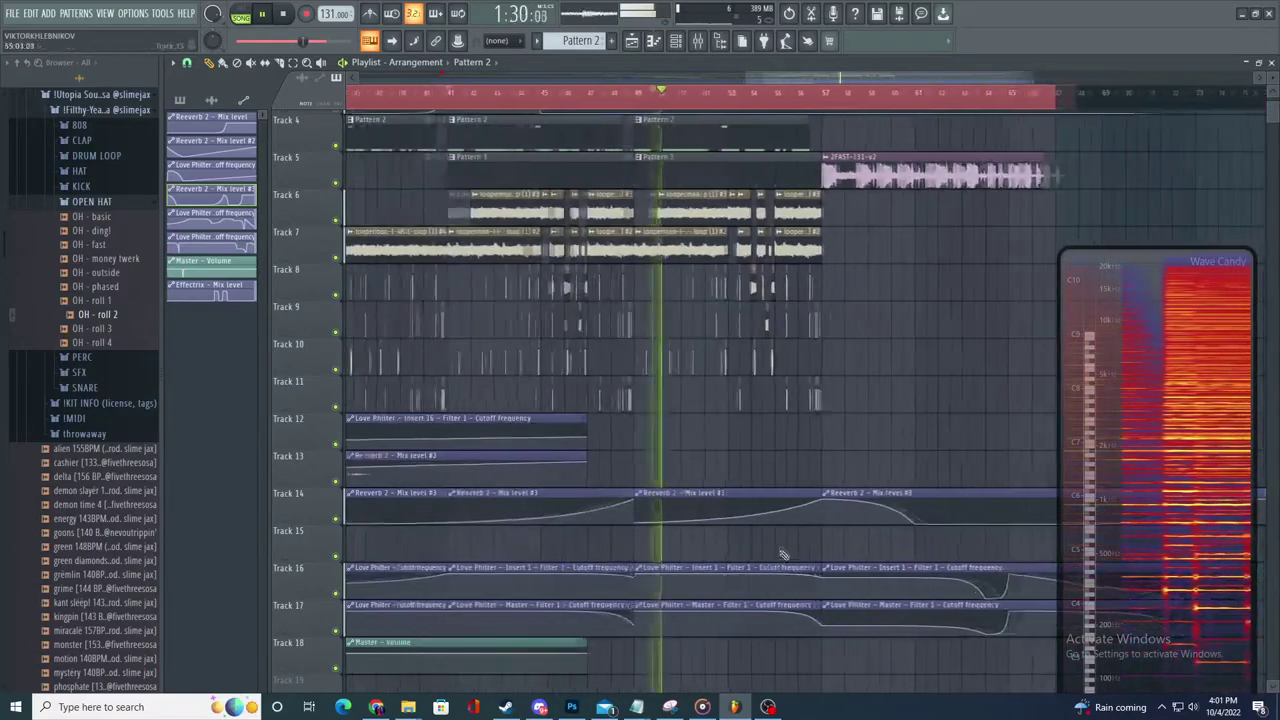
pyautogui.scroll(4, 770, 563)
pyautogui.scroll(-4, 784, 559)
pyautogui.scroll(-3, 788, 556)
pyautogui.scroll(4, 828, 511)
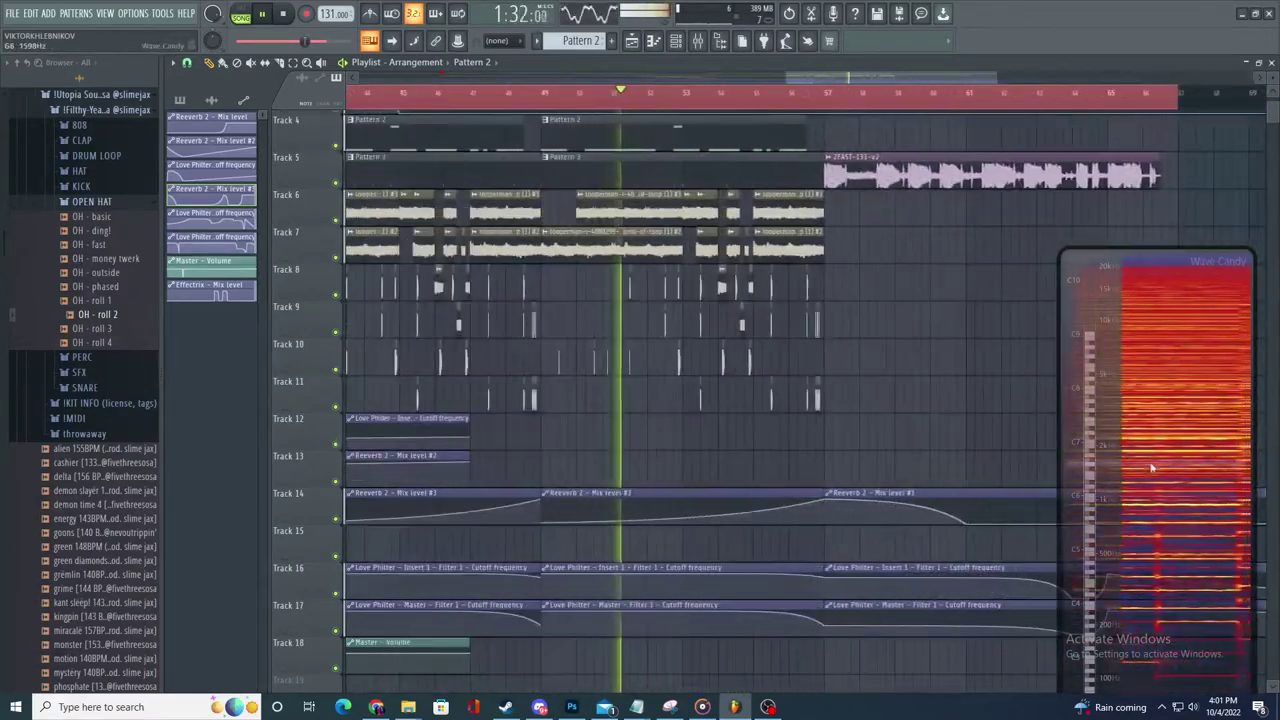
pyautogui.moveTo(1154, 466); pyautogui.dragTo(1152, 385)
pyautogui.scroll(-4, 703, 449)
pyautogui.scroll(3, 733, 460)
pyautogui.scroll(-1, 727, 459)
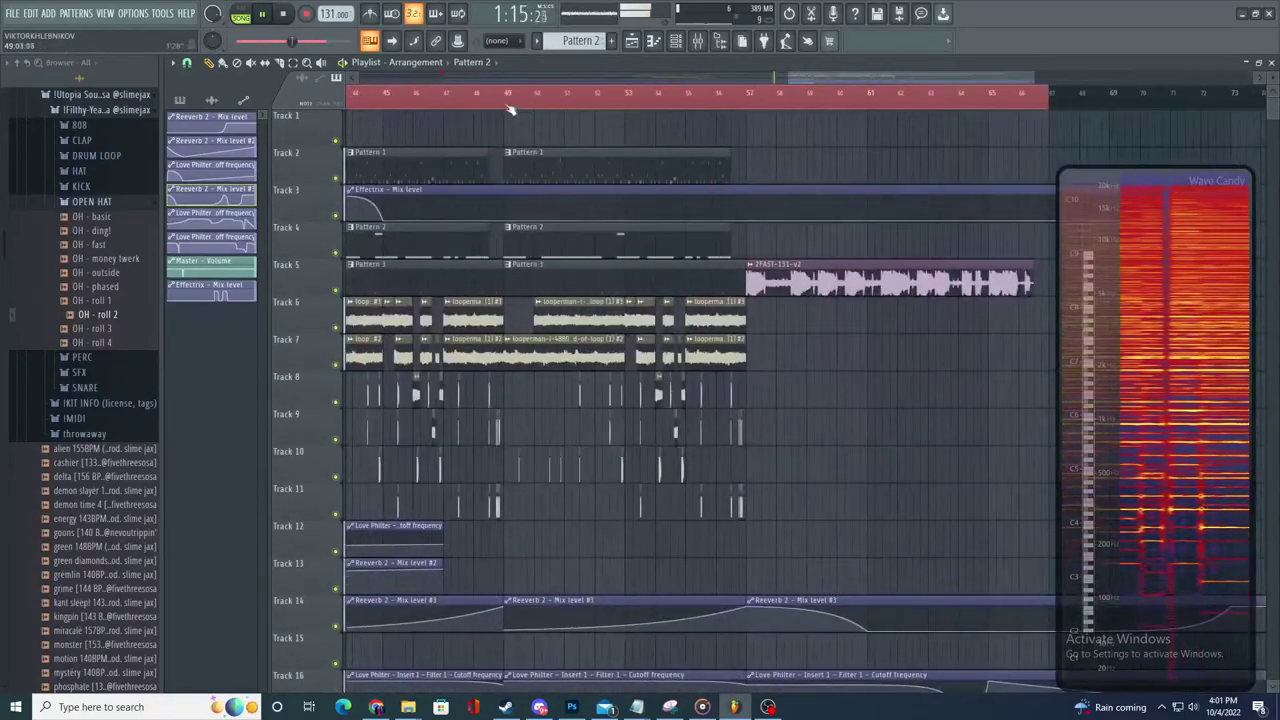
# - Load Gross Beat into slot 2 of the Master track and switch to its preset containing the repeat, scratch and Slow Triplet time slots
pyautogui.click(704, 40)
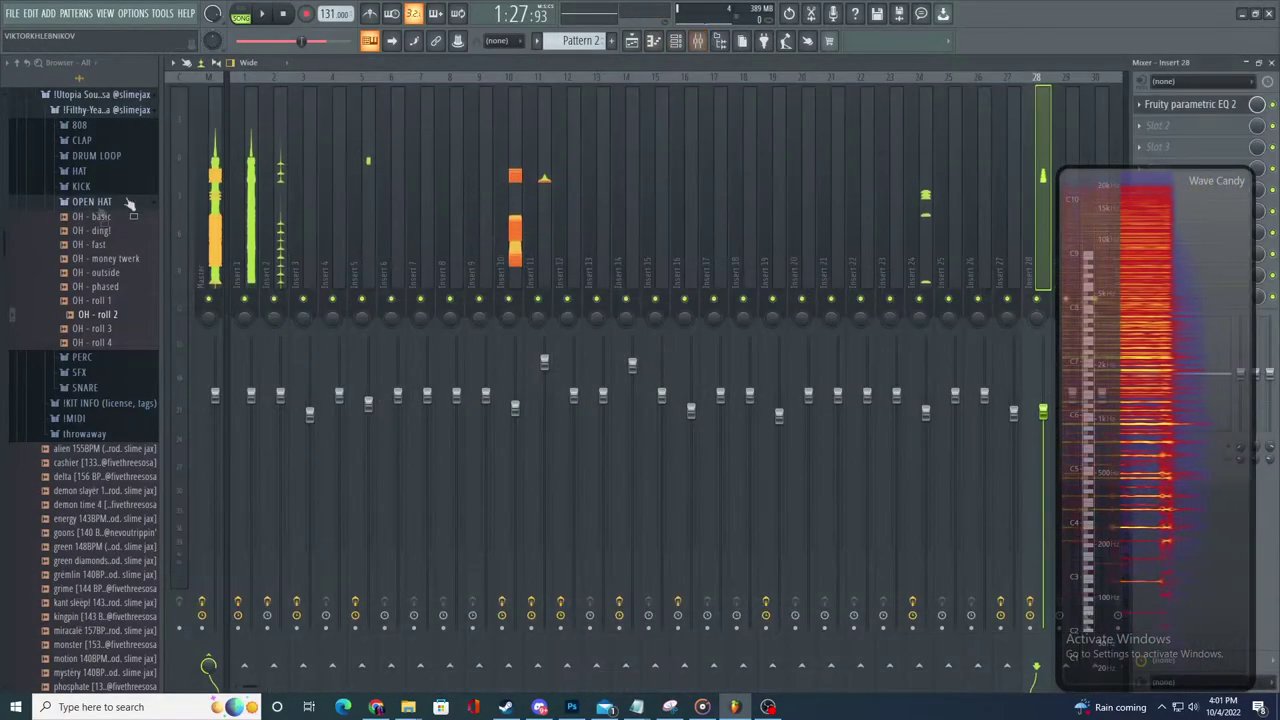
pyautogui.click(1170, 125)
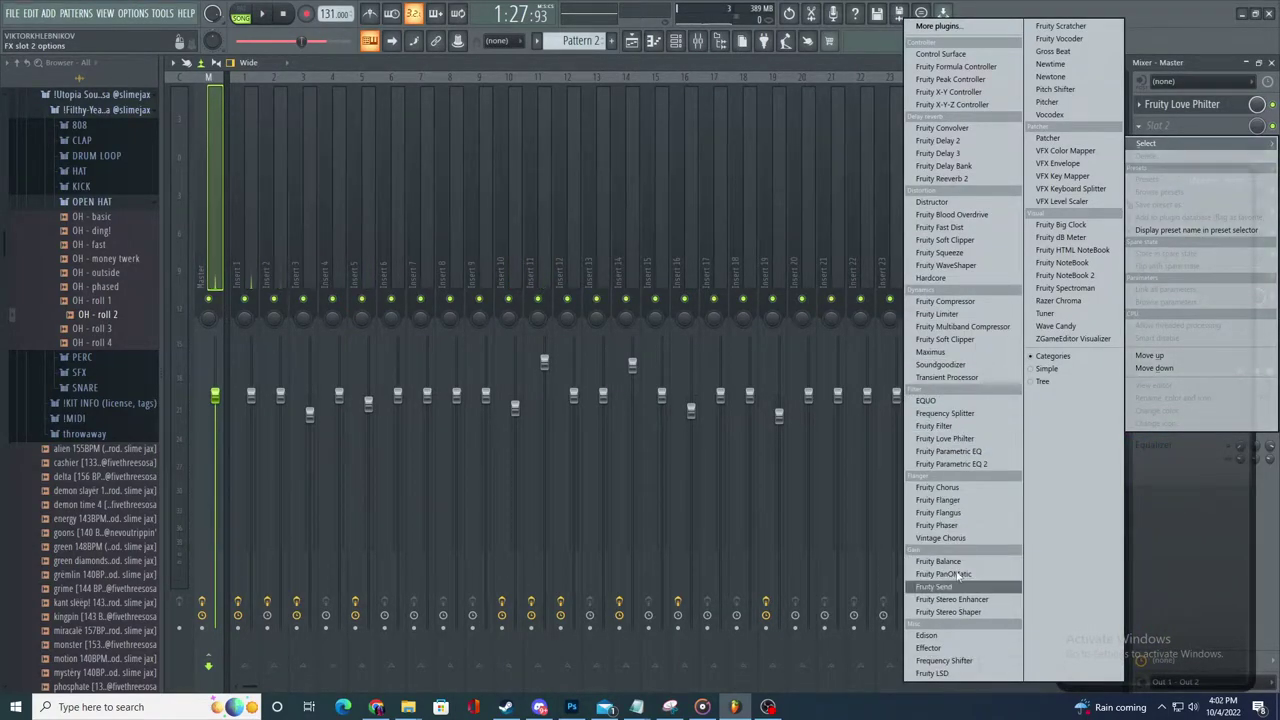
pyautogui.click(1056, 51)
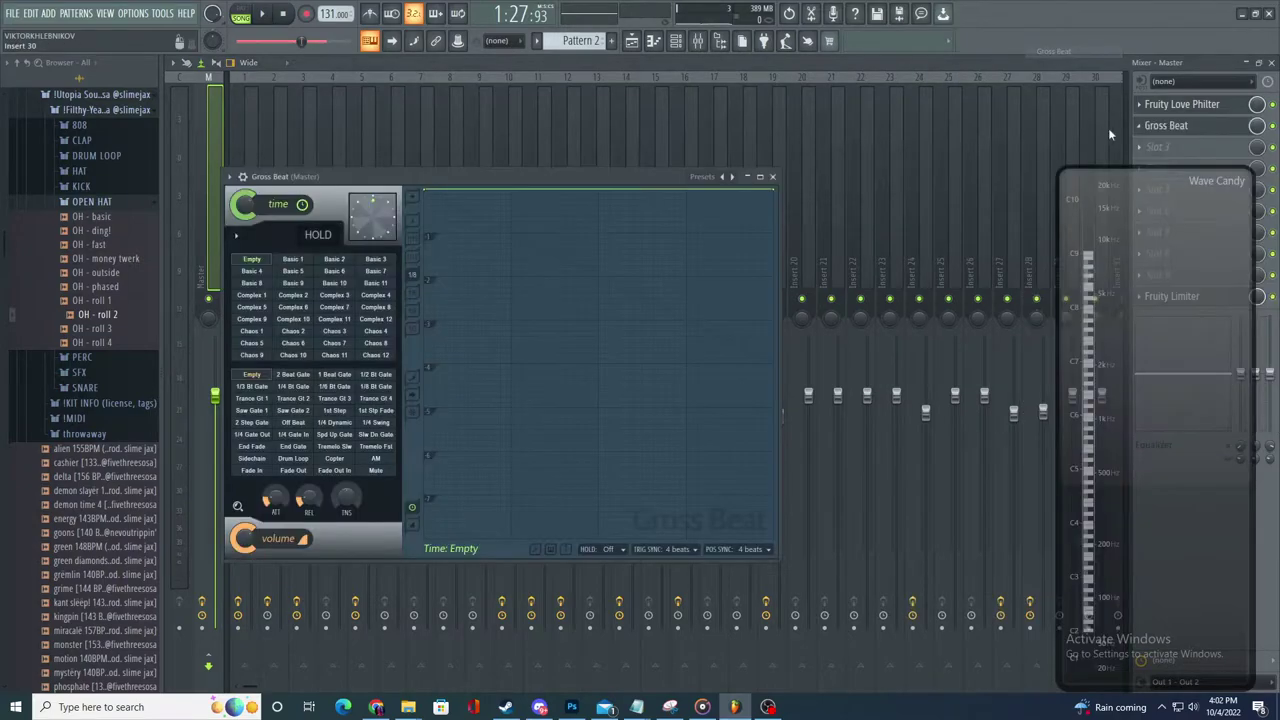
pyautogui.click(722, 176)
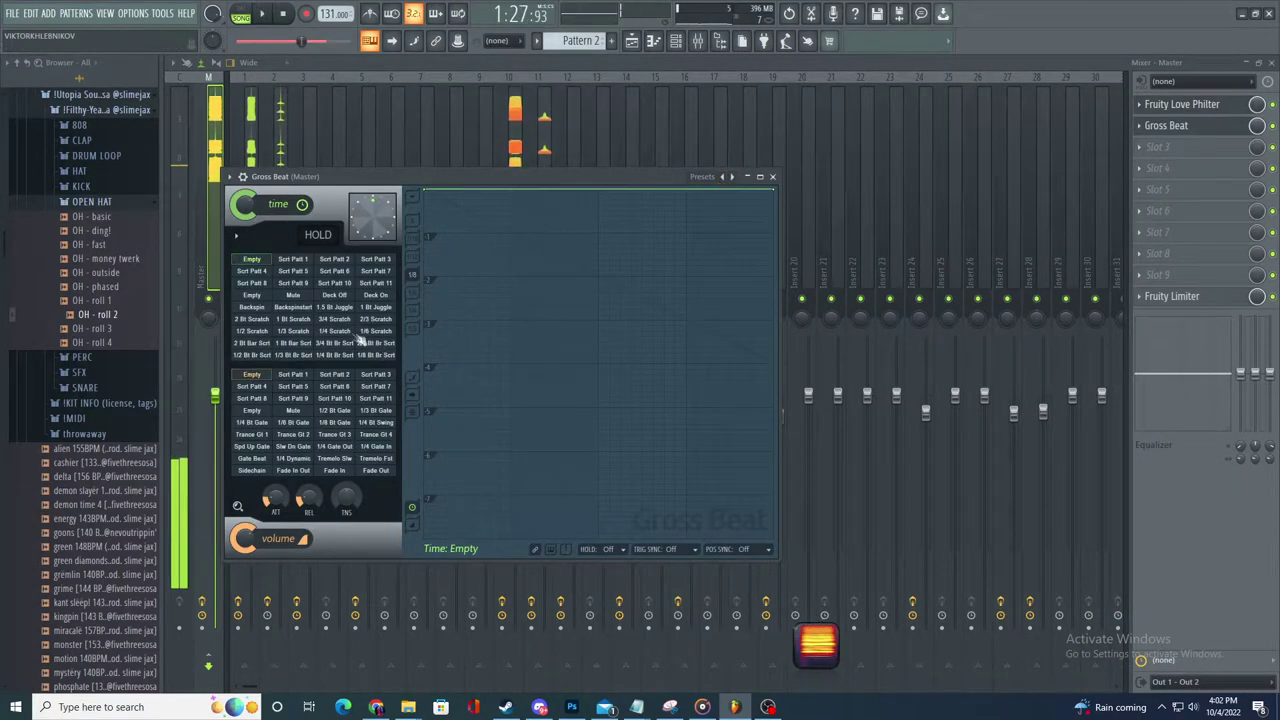
pyautogui.click(730, 176)
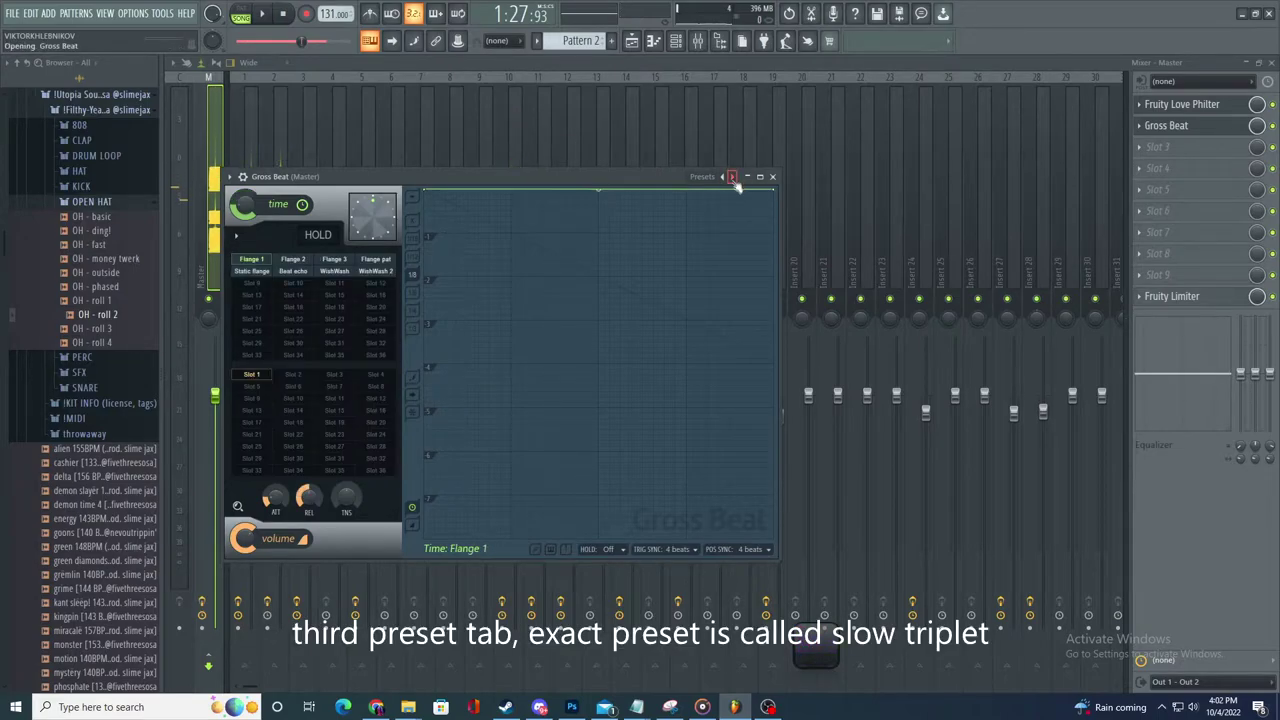
pyautogui.click(730, 176)
# - Audition several Gross Beat time slots against the beat and settle on Slow Triplet
pyautogui.click(304, 344)
pyautogui.press('space')
pyautogui.press('space')
pyautogui.click(258, 345)
pyautogui.press('space')
pyautogui.press('space')
pyautogui.click(255, 356)
pyautogui.press('space')
pyautogui.press('space')
pyautogui.click(376, 343)
pyautogui.click(253, 331)
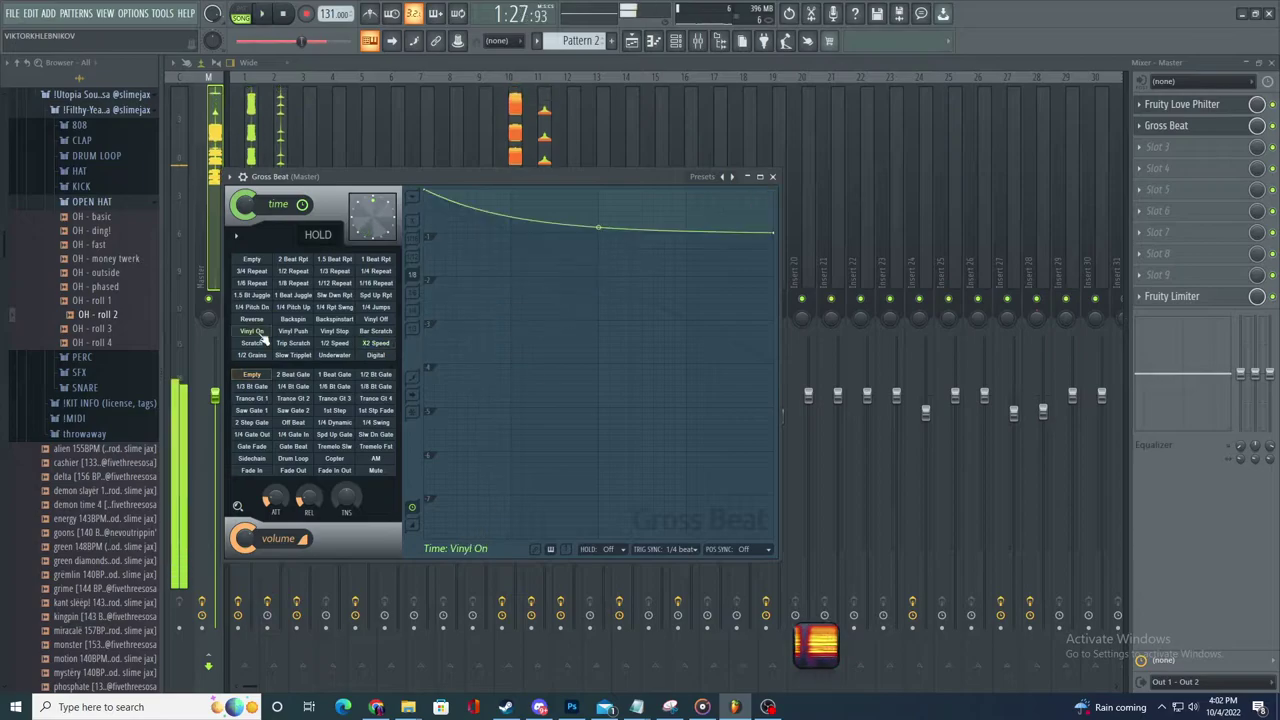
pyautogui.click(294, 343)
pyautogui.click(293, 355)
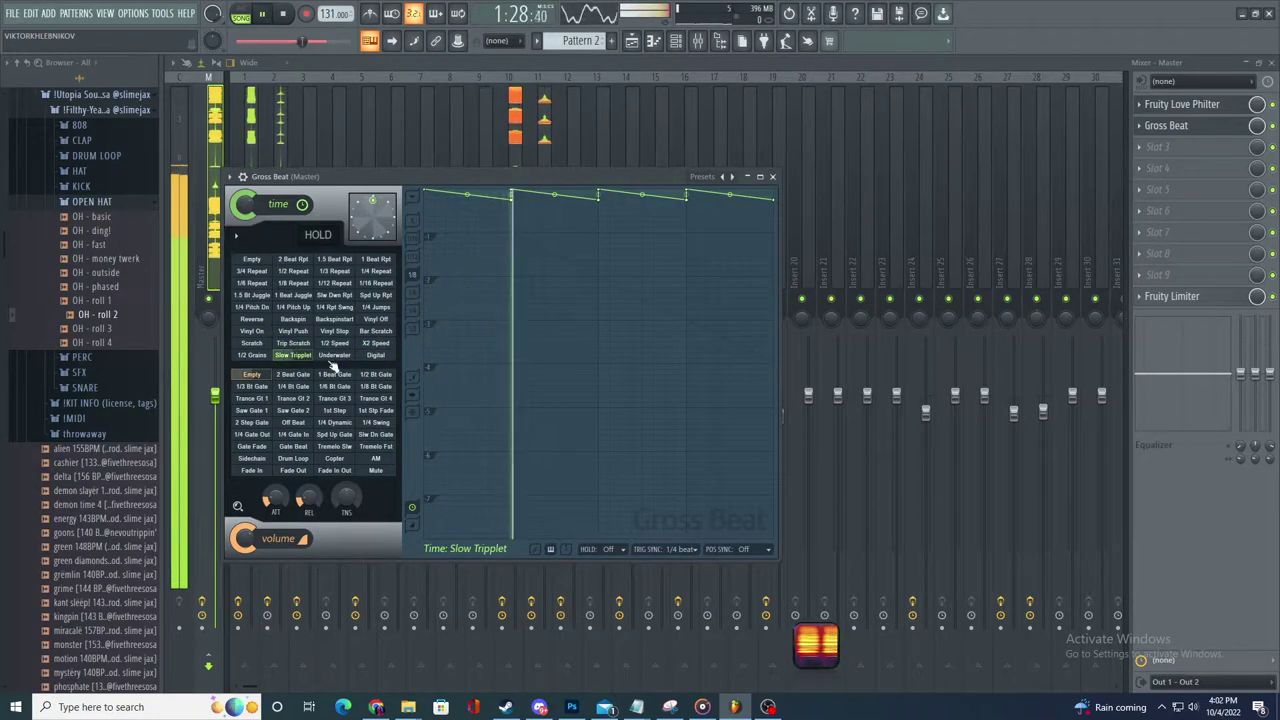
# - Create an automation clip for Gross Beat's mix level and drop its starting point to the minimum on Track 19
pyautogui.rightClick(1258, 127)
pyautogui.click(1222, 229)
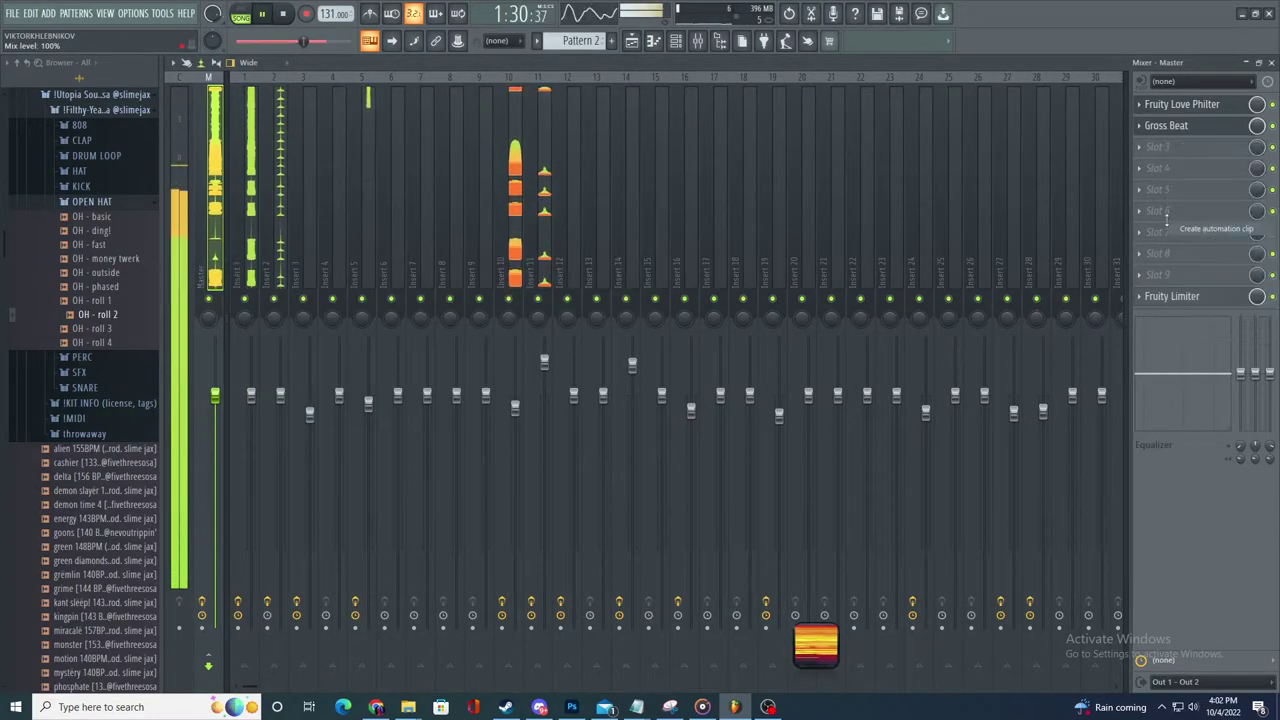
pyautogui.click(632, 41)
pyautogui.scroll(-3, 645, 293)
pyautogui.press('space')
pyautogui.rightClick(381, 649)
pyautogui.click(395, 649)
pyautogui.rightClick(415, 650)
pyautogui.moveTo(433, 655); pyautogui.dragTo(350, 685)
# - Add points at bar 49 so the Gross Beat mix level jumps from the minimum to 100%
pyautogui.scroll(4, 938, 593)
pyautogui.rightClick(578, 681)
pyautogui.press('space')
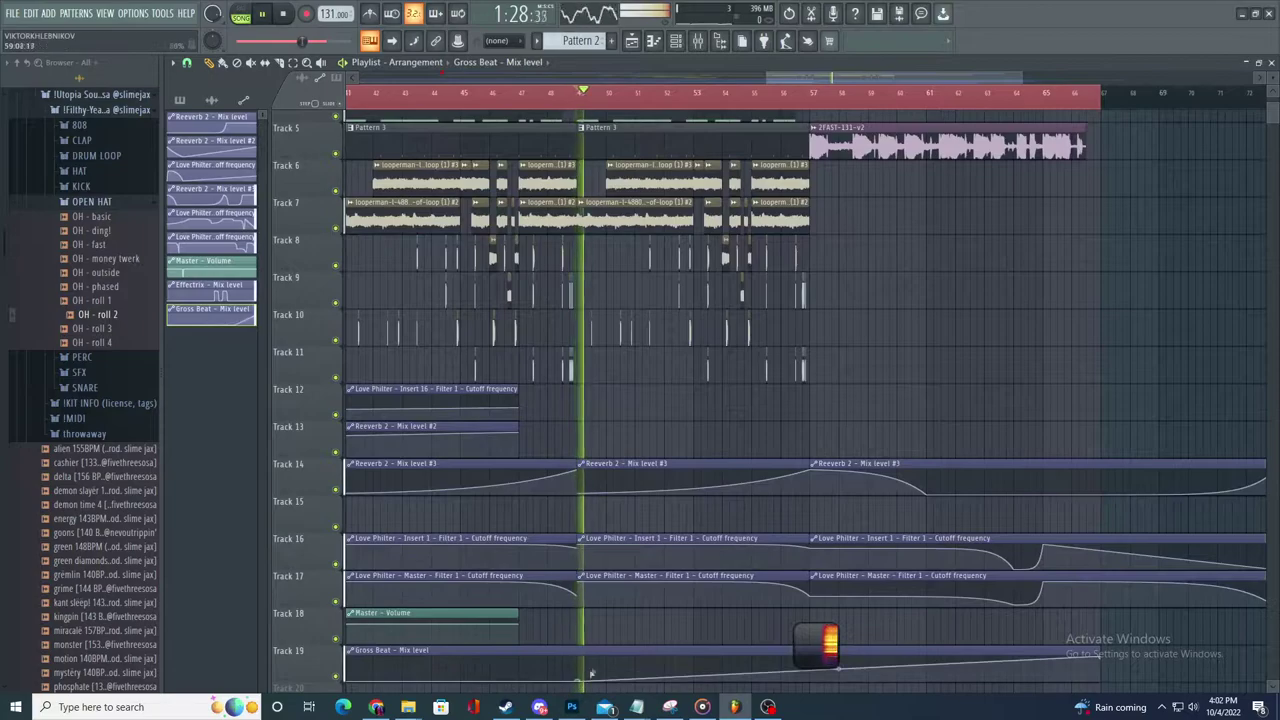
pyautogui.rightClick(582, 662)
pyautogui.press('space')
pyautogui.press('space')
# - Drop the Gross Beat mix level back to the minimum at bar 57 and play back the section from bar 49
pyautogui.rightClick(825, 680)
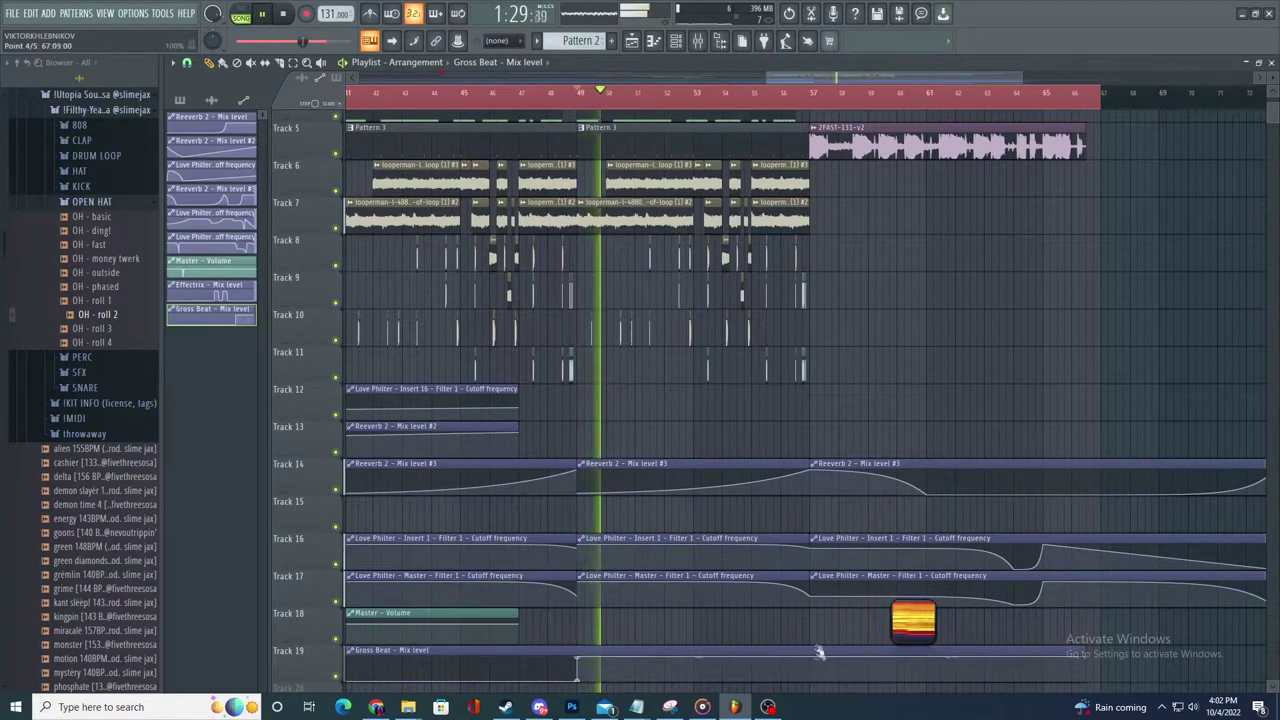
pyautogui.press('space')
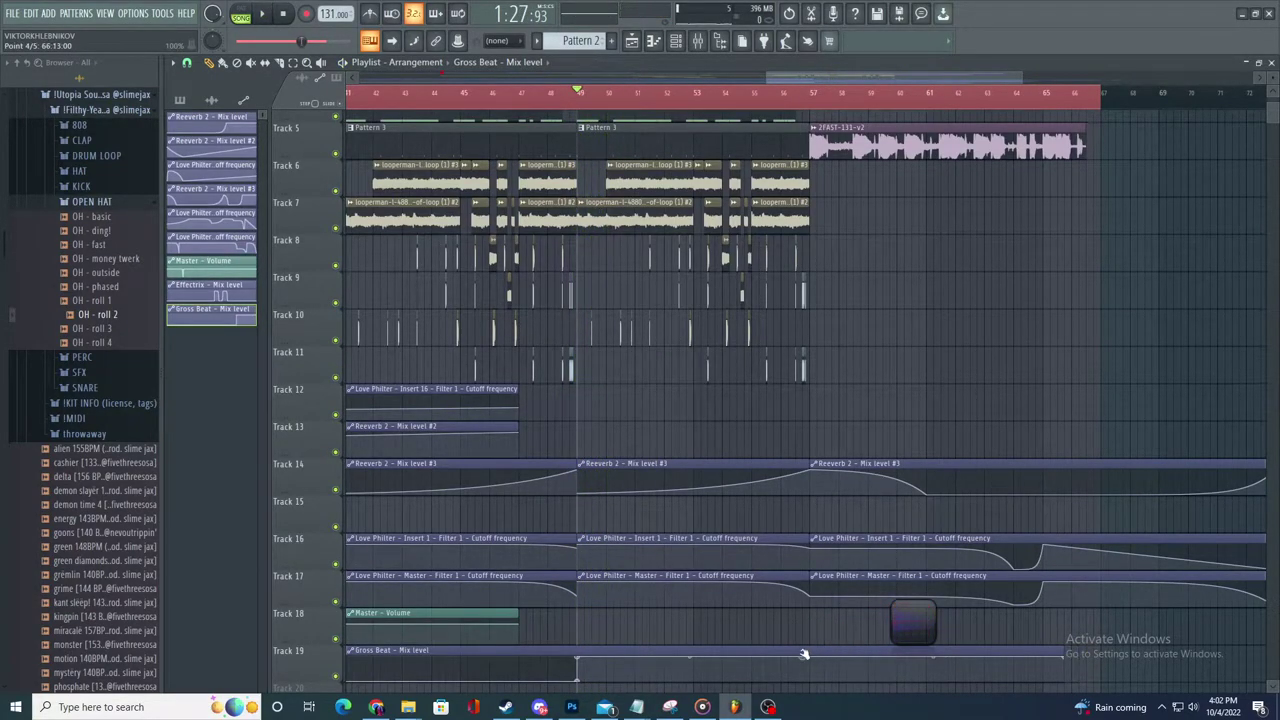
pyautogui.press('space')
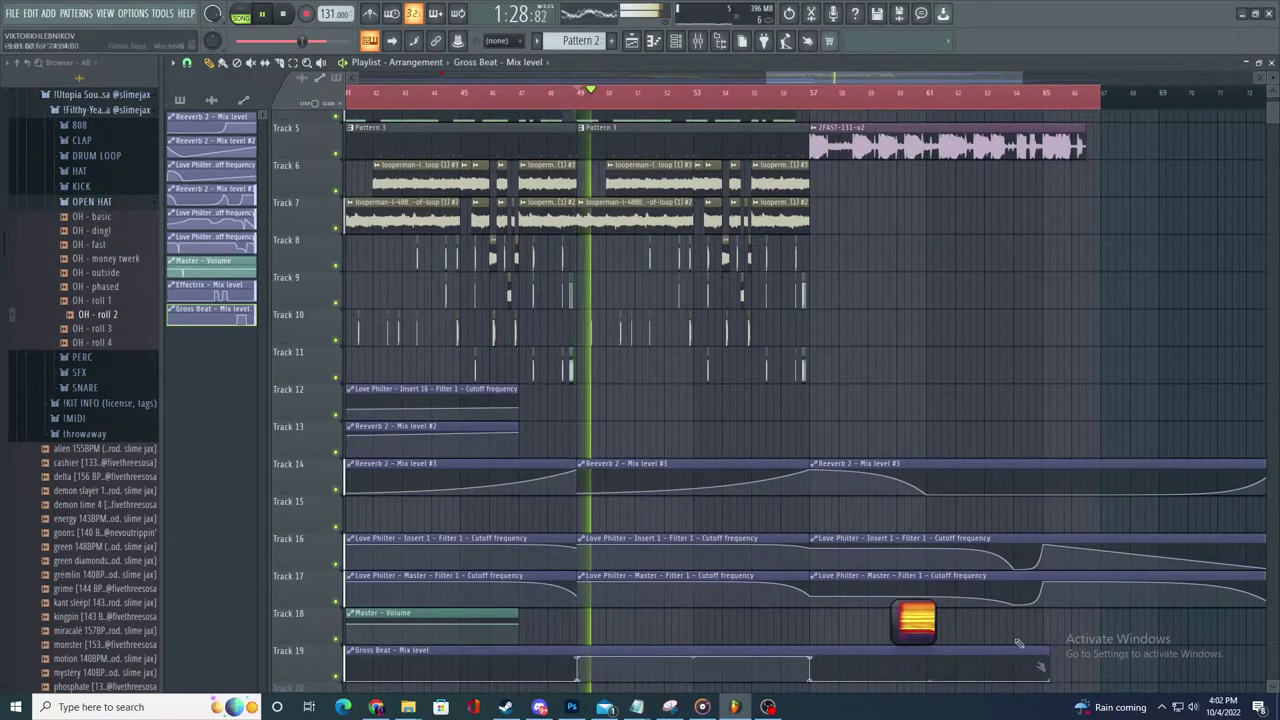
pyautogui.hscroll(-1, 882, 401)
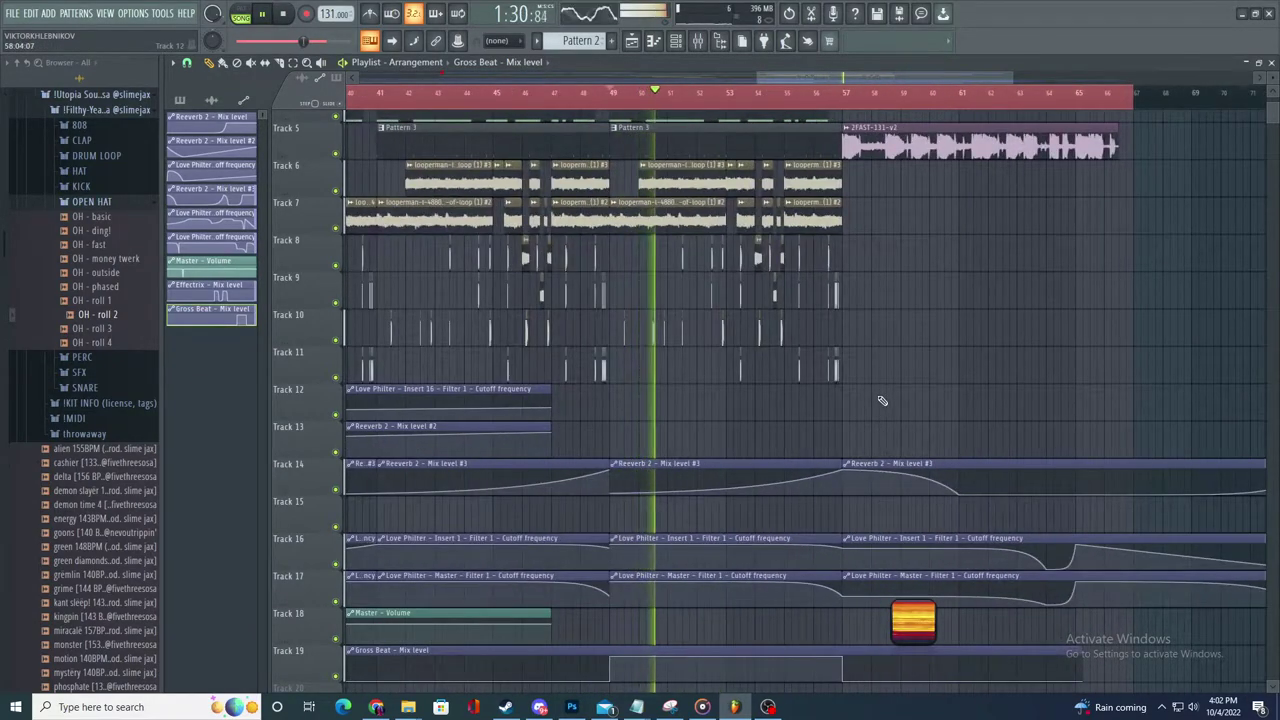
pyautogui.press('space')
pyautogui.scroll(2, 850, 300)
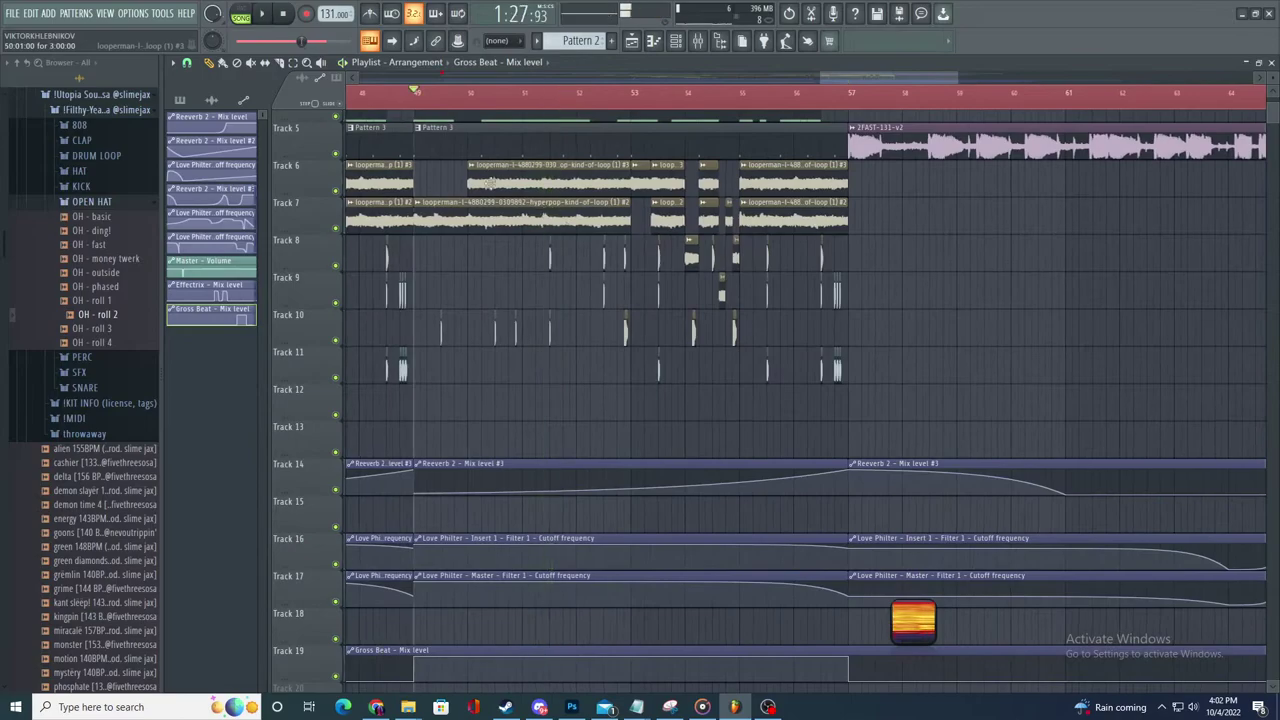
# - Check the channel settings of the long hyperpop loop on Track 6 and listen to the section from bar 49
pyautogui.rightClick(474, 170)
pyautogui.click(505, 265)
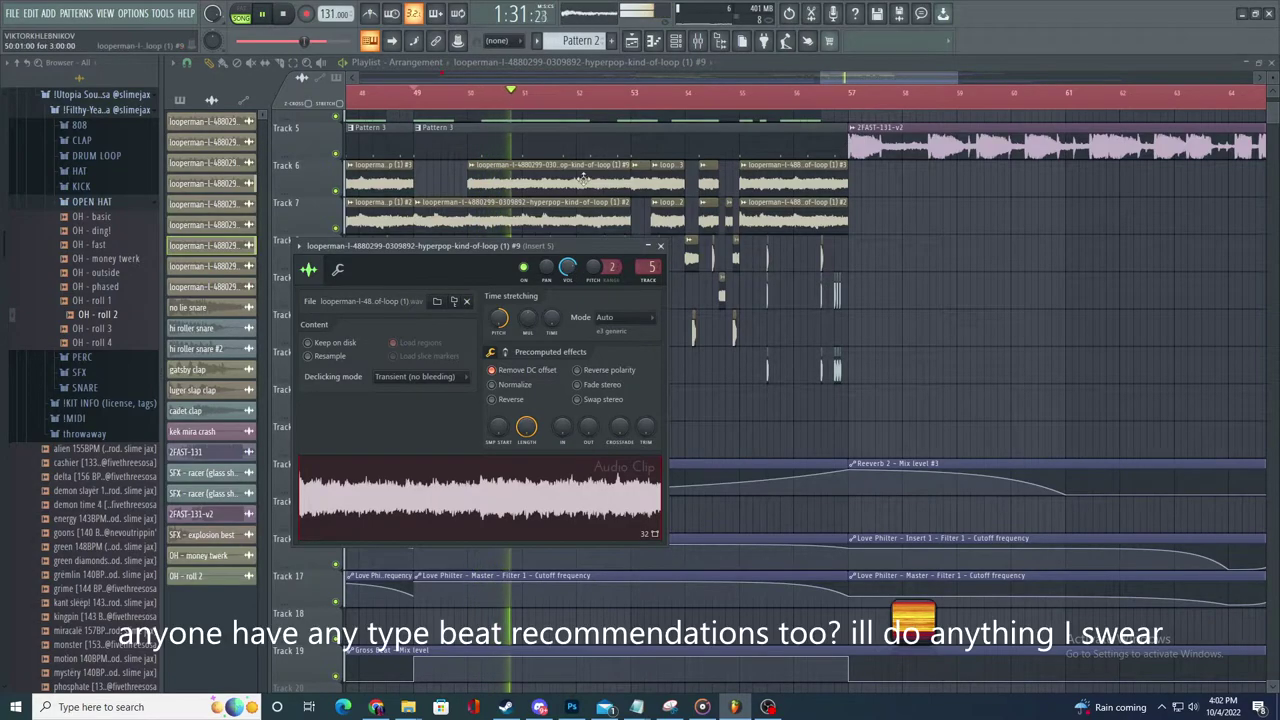
pyautogui.click(615, 189)
pyautogui.scroll(2, 621, 193)
pyautogui.press('space')
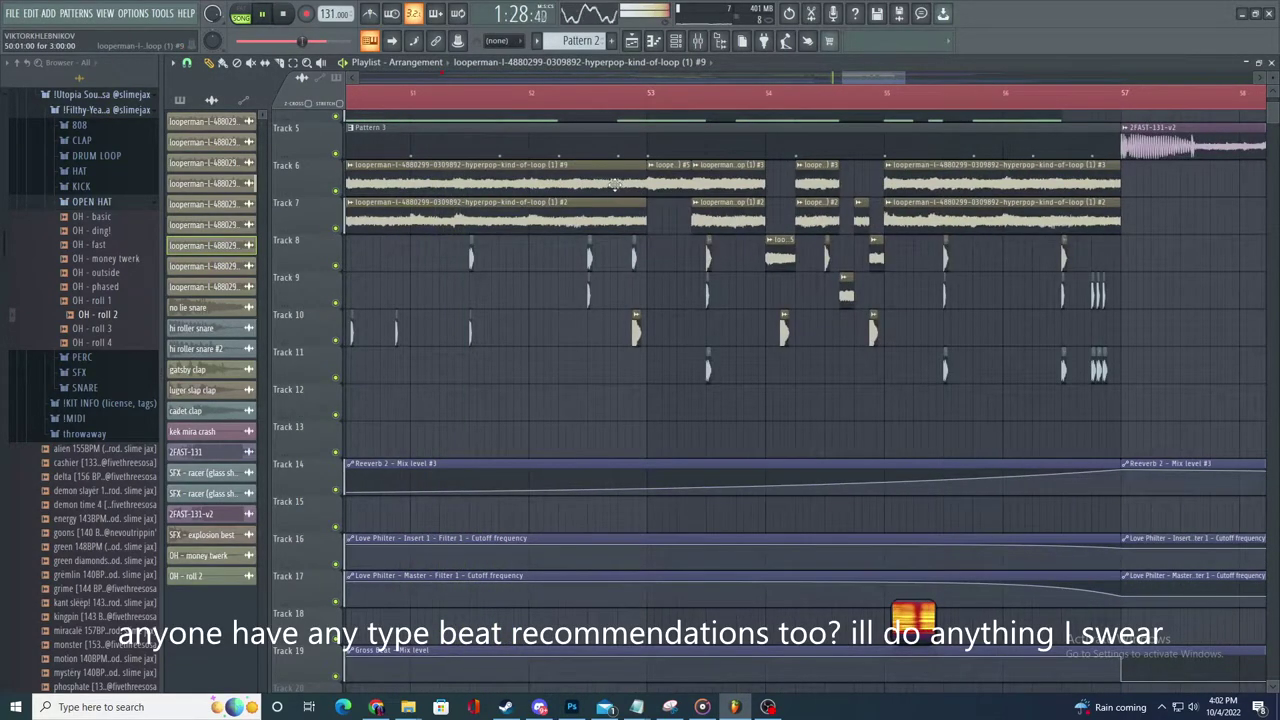
pyautogui.scroll(-2, 602, 195)
pyautogui.scroll(2, 574, 200)
pyautogui.scroll(-2, 556, 190)
pyautogui.scroll(2, 440, 380)
pyautogui.press('space')
# - Place a copy of hyperpop loop #9 on Track 12, lengthen it and move it to just after bar 53
pyautogui.click(435, 413)
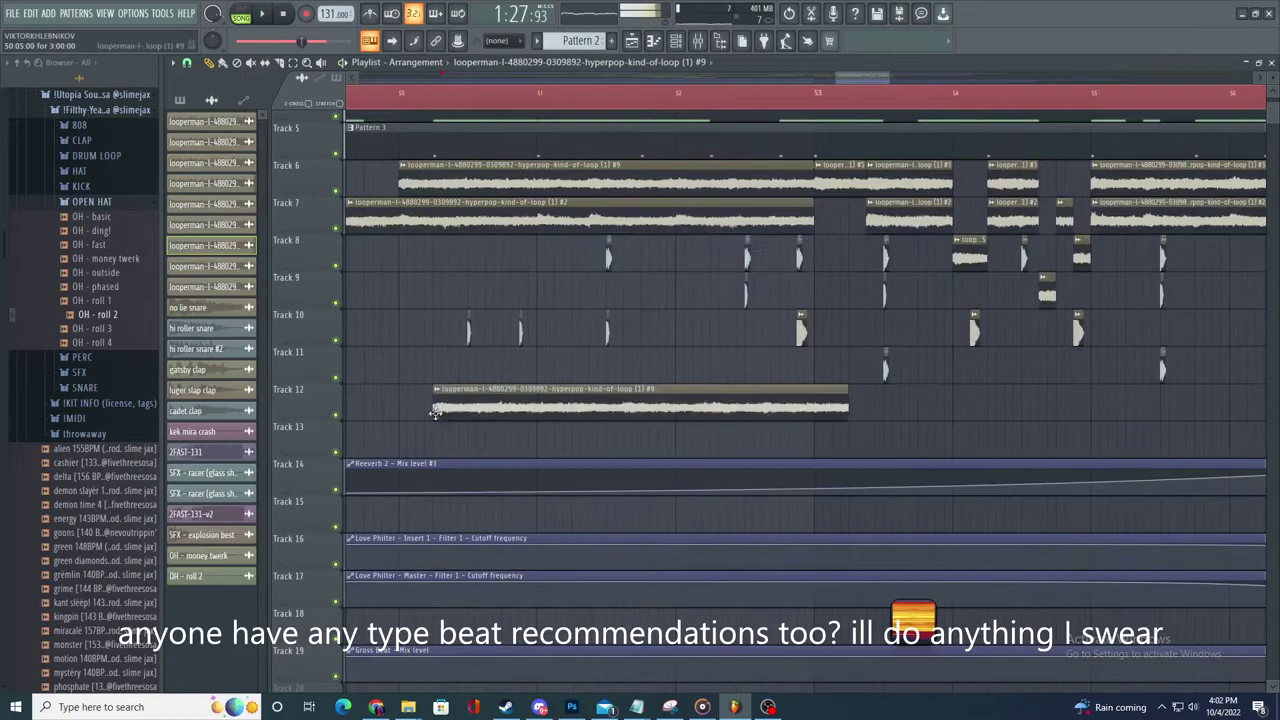
pyautogui.moveTo(435, 410); pyautogui.dragTo(393, 410)
pyautogui.moveTo(818, 415); pyautogui.dragTo(1262, 415)
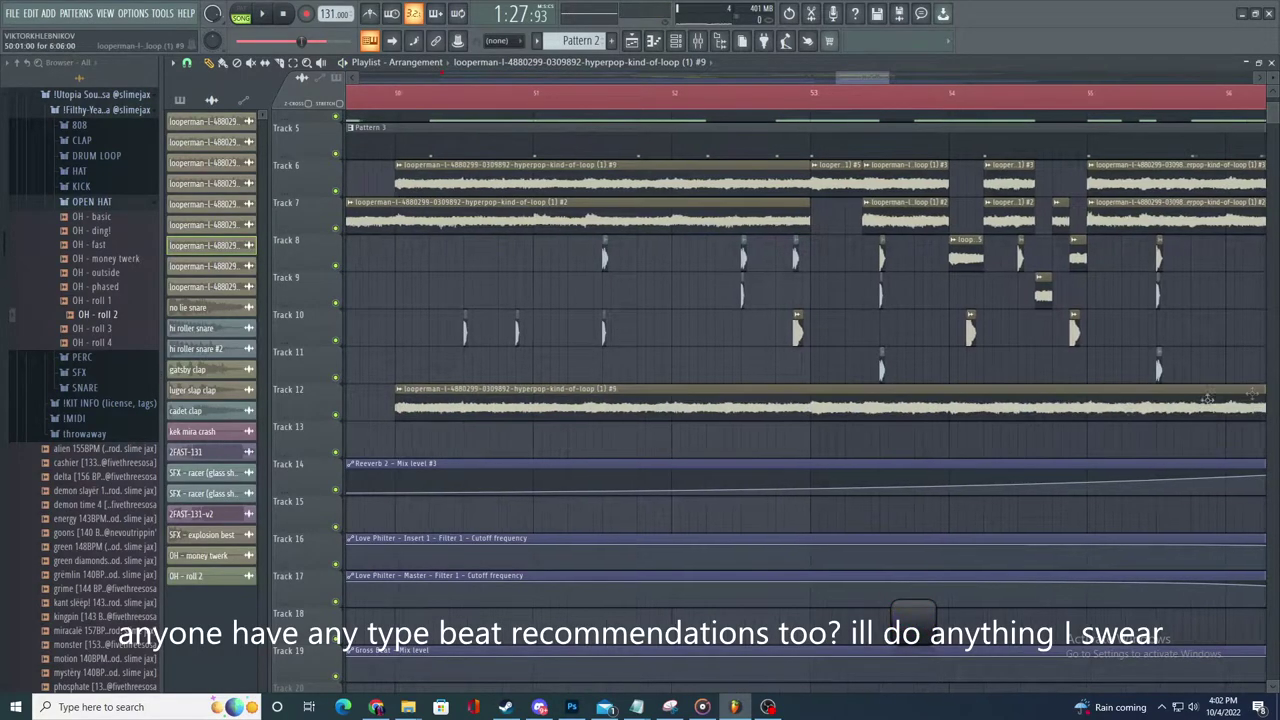
pyautogui.moveTo(392, 410); pyautogui.dragTo(872, 345)
pyautogui.press('space')
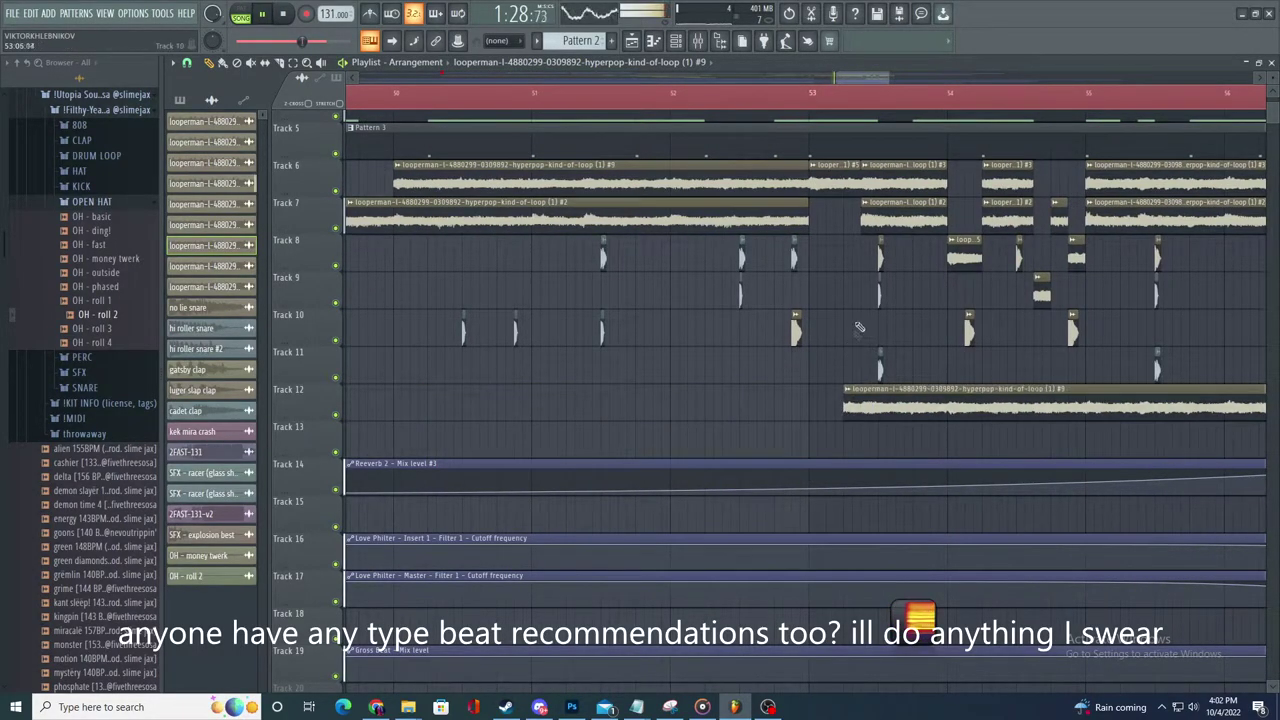
# - Replace the Track 6 loop segment before bar 54 with the Track 12 copy, aligned to the Track 7 segment and ending at bar 54
pyautogui.moveTo(846, 410); pyautogui.dragTo(868, 377)
pyautogui.rightClick(902, 187)
pyautogui.scroll(-3, 910, 370)
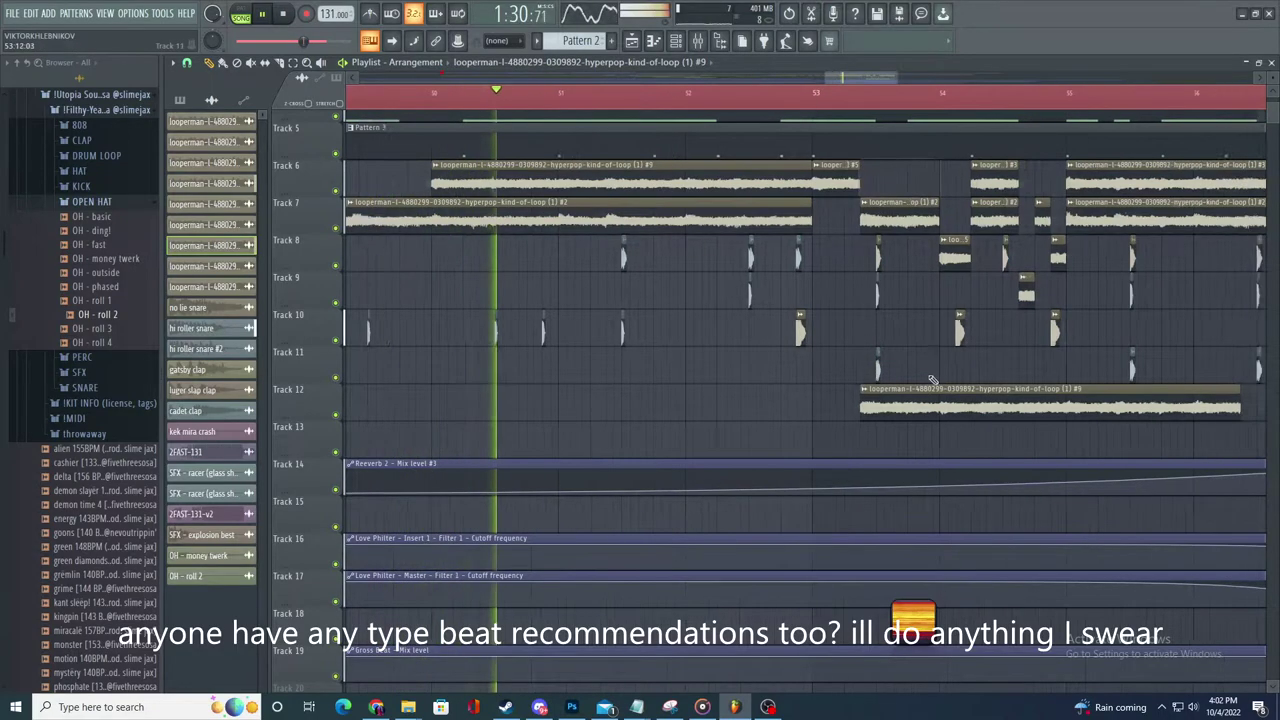
pyautogui.scroll(3, 1112, 416)
pyautogui.moveTo(1115, 417); pyautogui.dragTo(768, 412)
pyautogui.press('space')
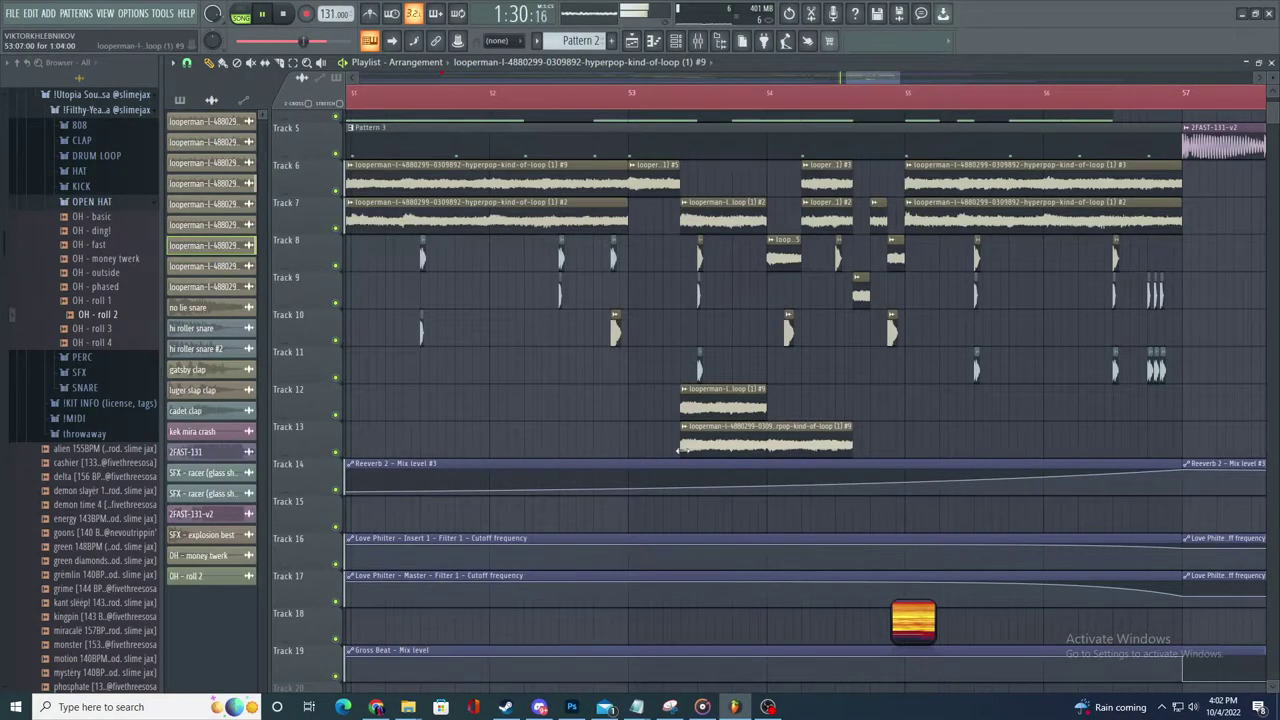
# - Add a second piece of loop #9 on Track 12, matching the short Track 7 segment after bar 54, and play it back
pyautogui.moveTo(821, 433); pyautogui.dragTo(821, 396)
pyautogui.scroll(-3, 914, 423)
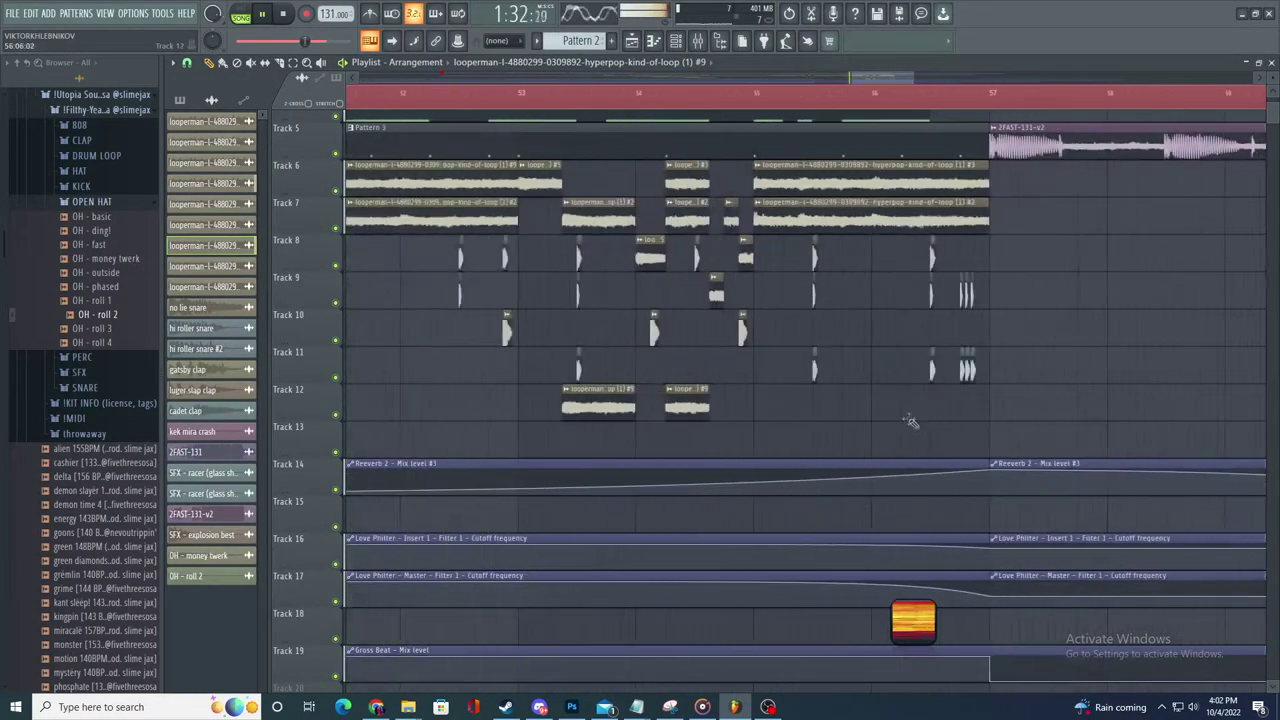
pyautogui.scroll(-2, 948, 433)
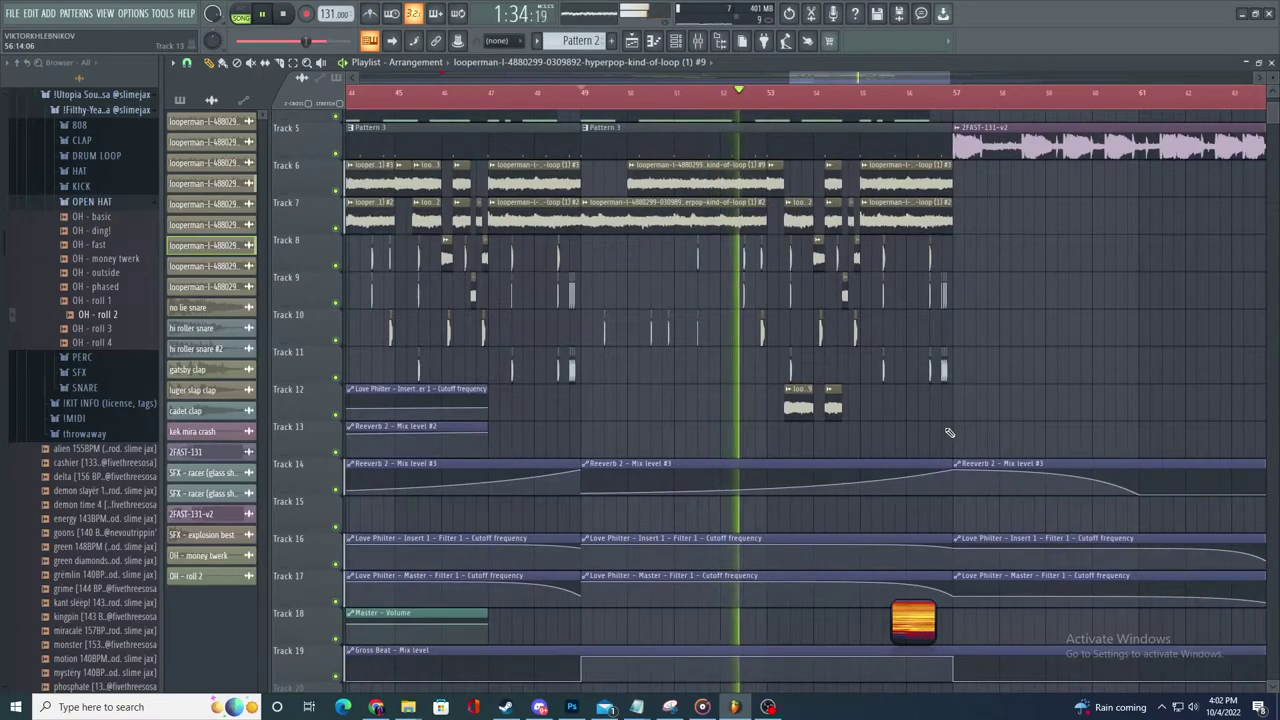
pyautogui.scroll(-2, 957, 428)
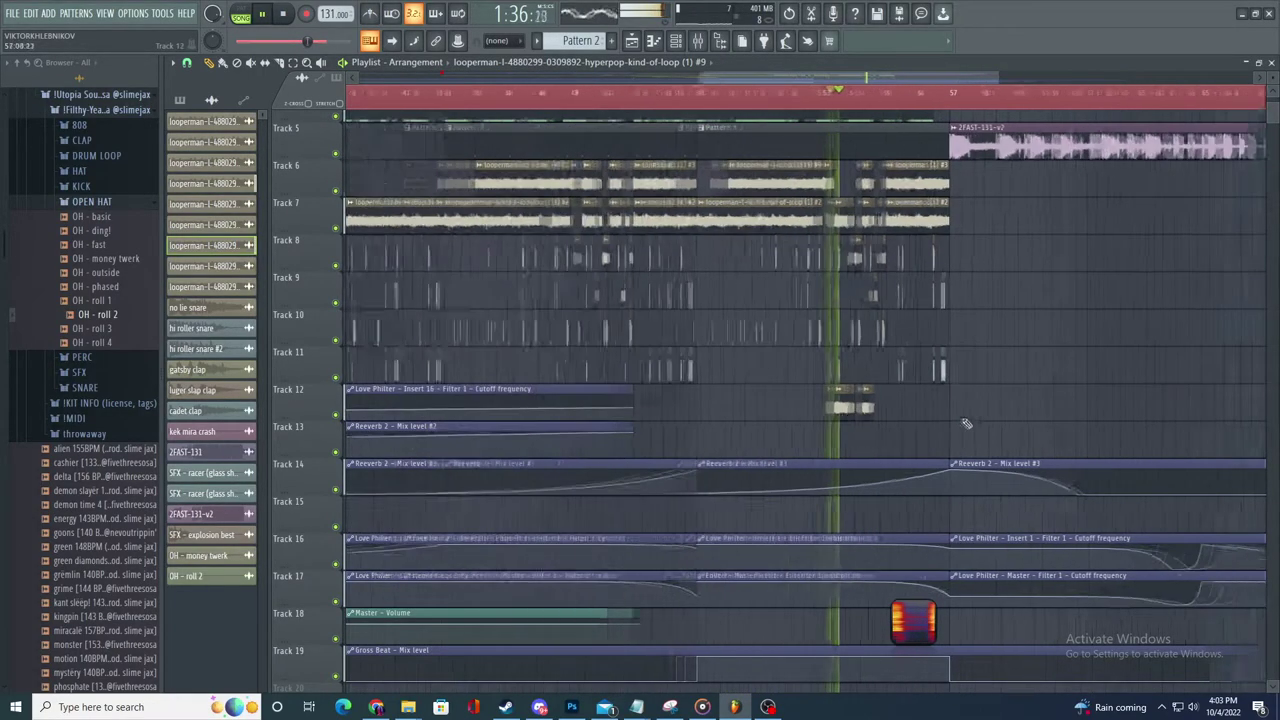
pyautogui.moveTo(975, 427); pyautogui.dragTo(897, 427)
pyautogui.scroll(2, 897, 427)
pyautogui.click(893, 430)
pyautogui.rightClick(891, 432)
pyautogui.rightClick(825, 468)
pyautogui.scroll(4, 894, 434)
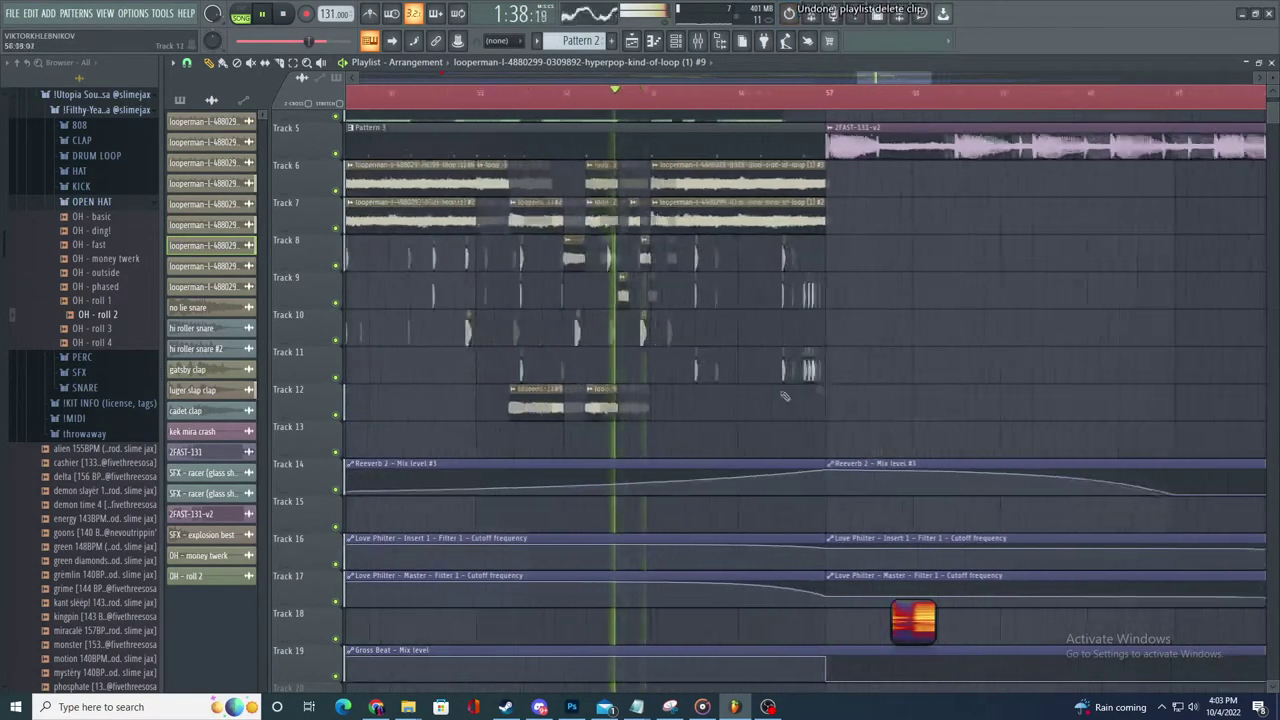
# - Listen through the end of the arrangement and replay it from bar 49
pyautogui.scroll(-5, 600, 435)
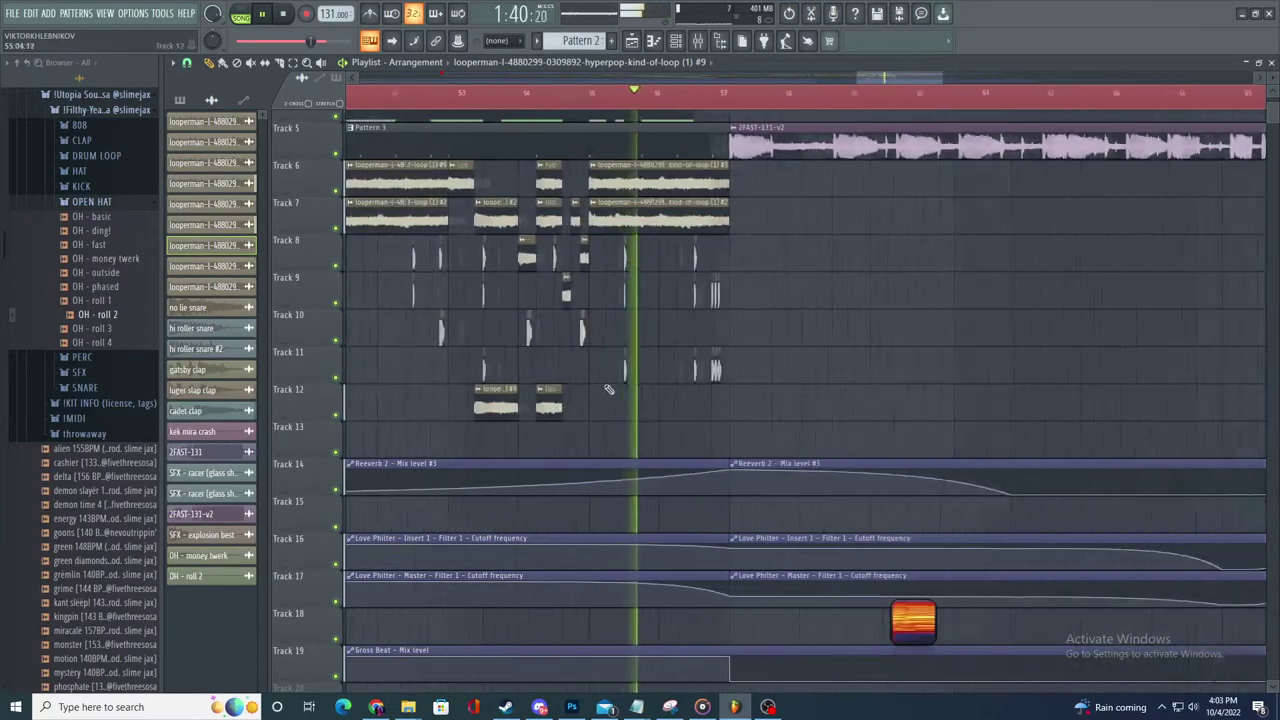
pyautogui.scroll(-4, 602, 437)
pyautogui.scroll(3, 880, 360)
pyautogui.click(829, 92)
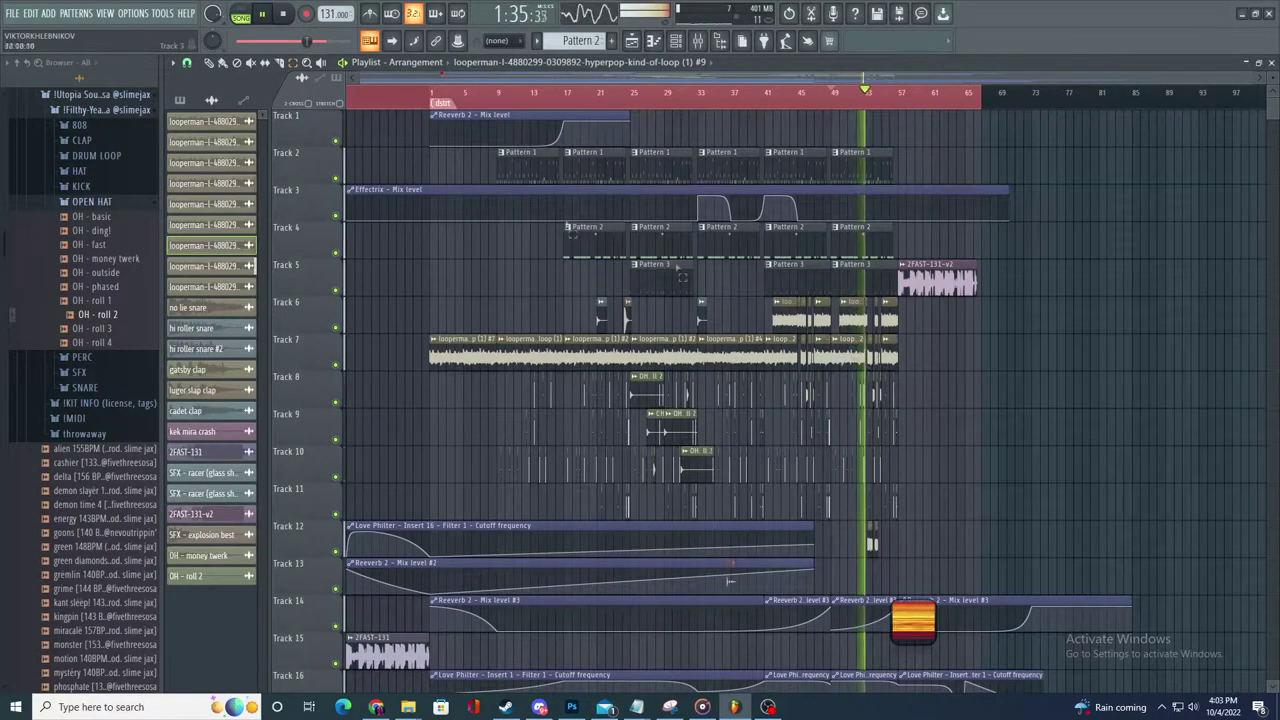
# - Export the song as a WAV file named 2FAST-131-v2-donefinallyzz in the UNTAGGED folder
pyautogui.click(12, 13)
pyautogui.moveTo(40, 129)
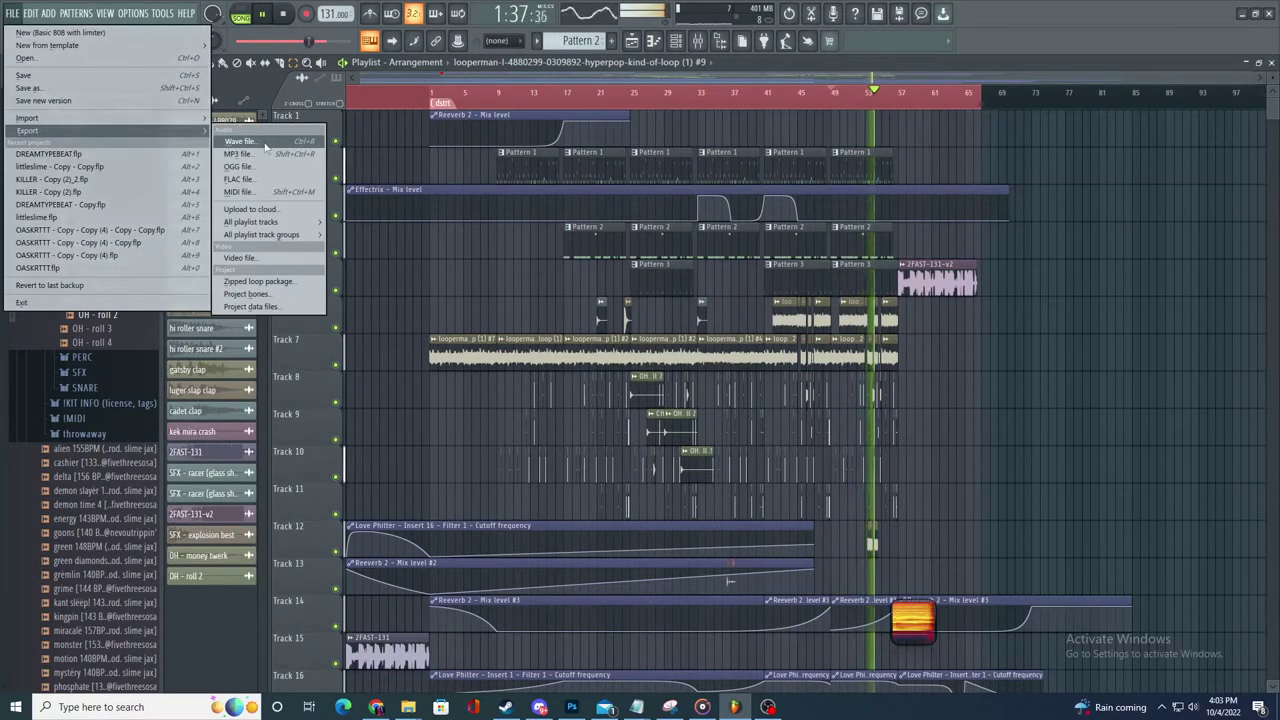
pyautogui.click(265, 147)
pyautogui.click(296, 343)
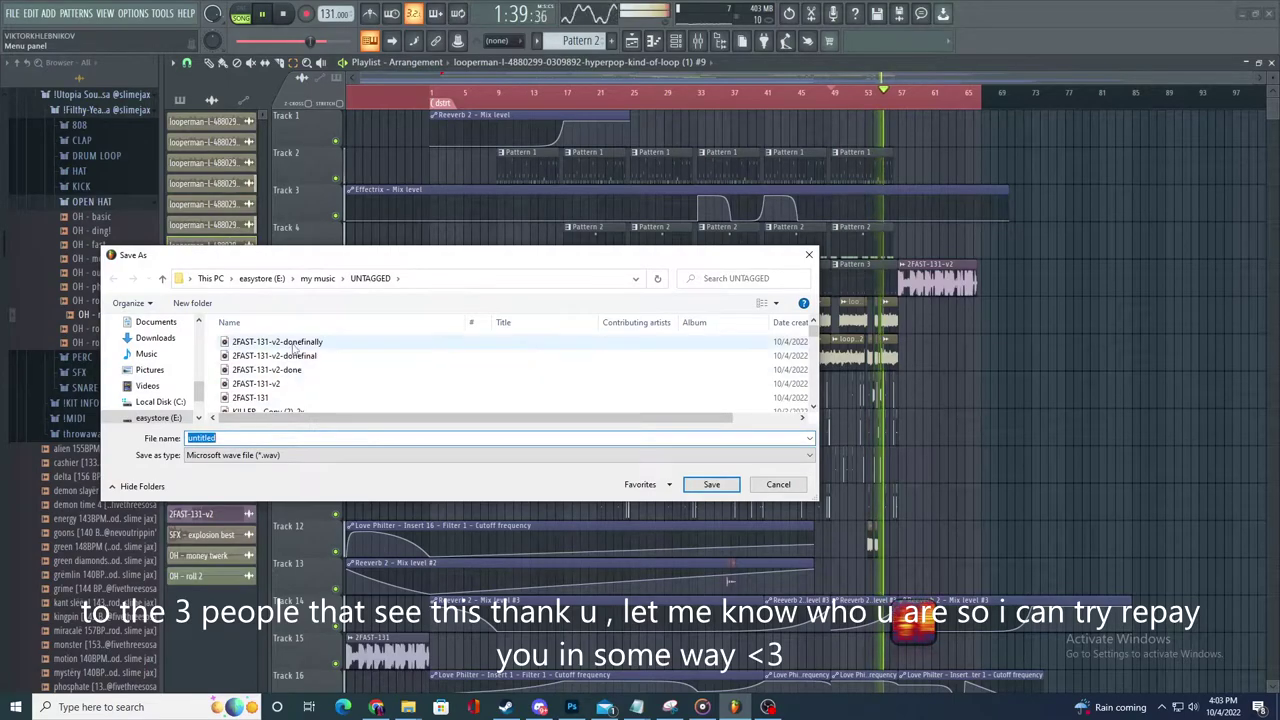
pyautogui.click(284, 438)
pyautogui.write('2FAST-131-v2-donefinallyz2')
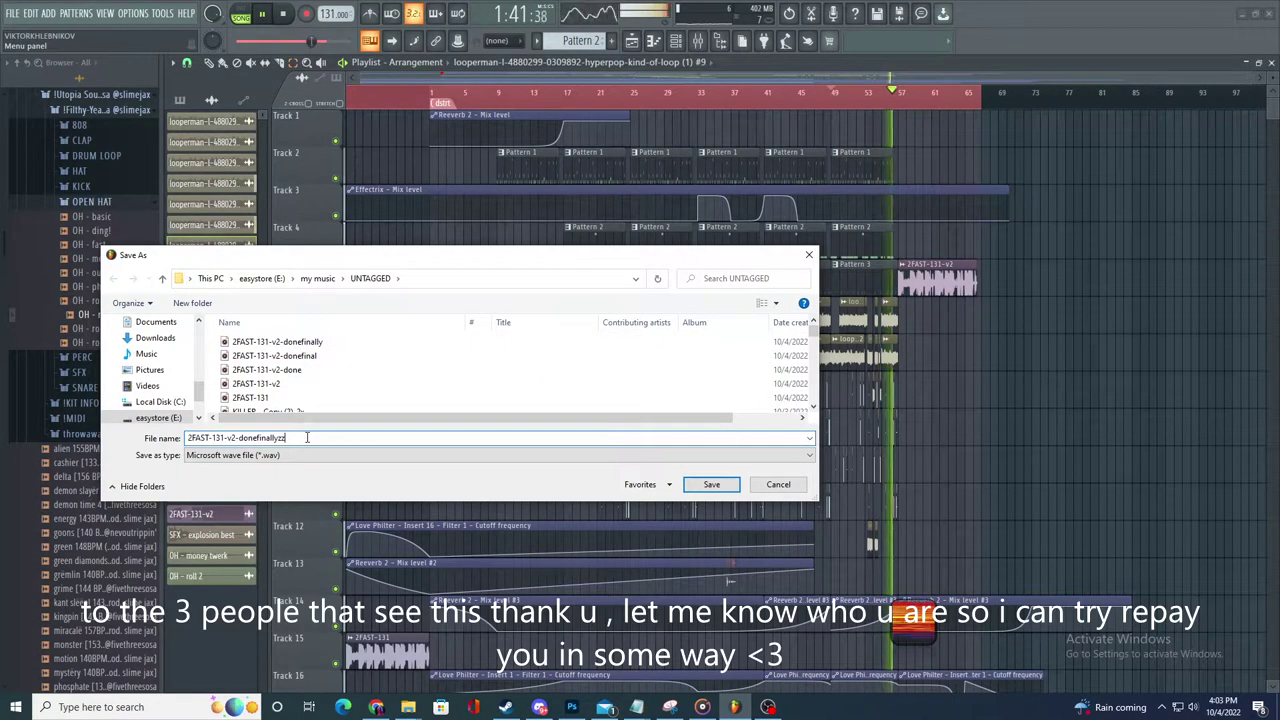
pyautogui.click(711, 485)
pyautogui.scroll(3, 783, 98)
pyautogui.scroll(2, 783, 98)
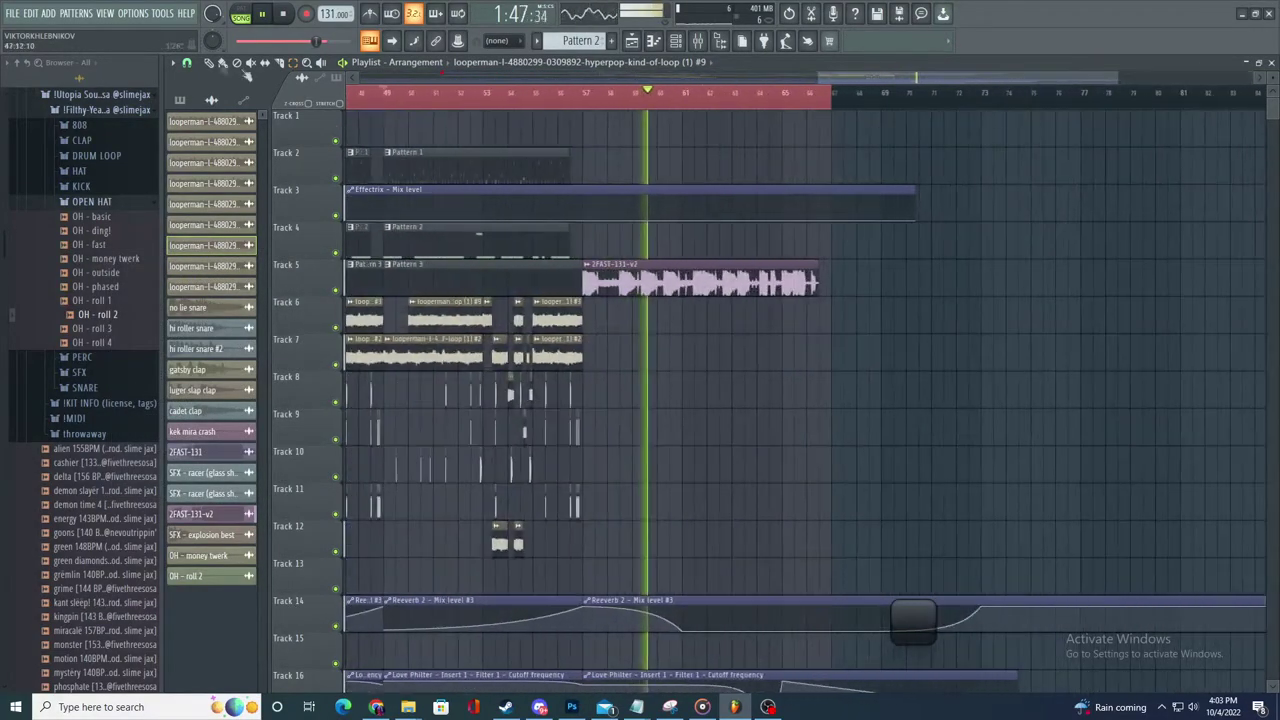
# - Play the end of the arrangement from about bar 65 through the last clip, and stop playback
pyautogui.click(790, 97)
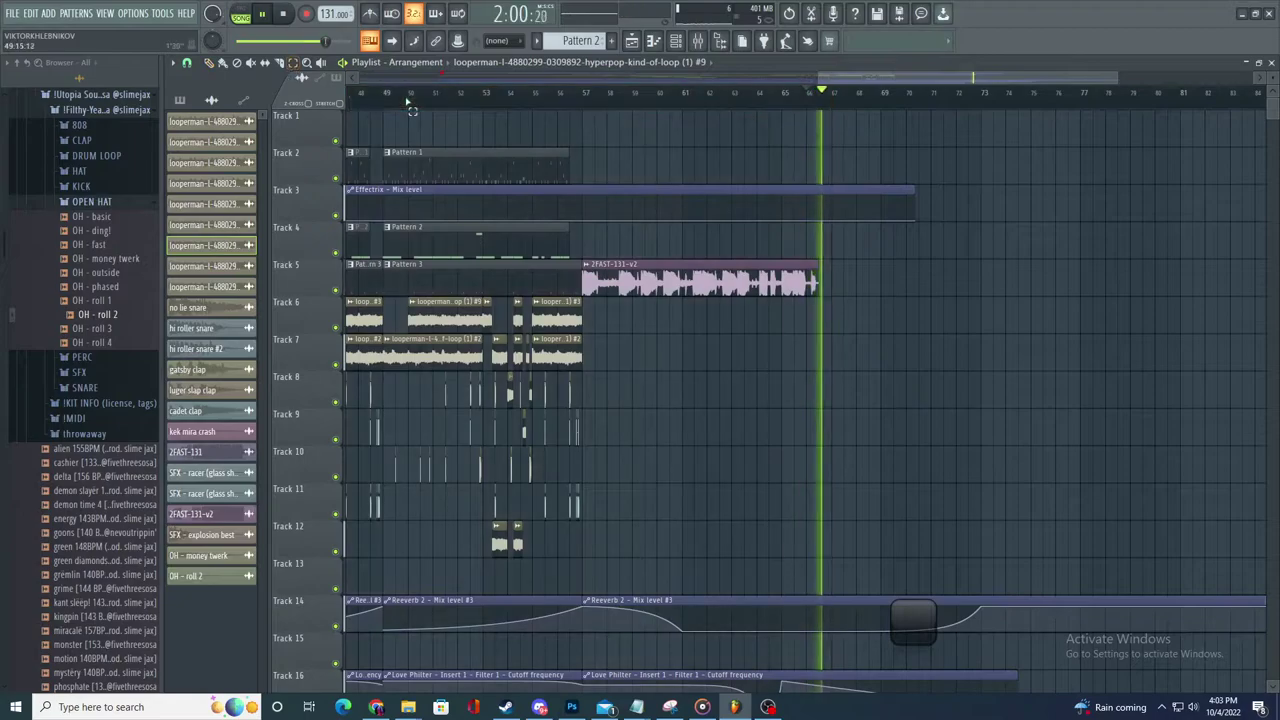
pyautogui.scroll(-4, 912, 215)
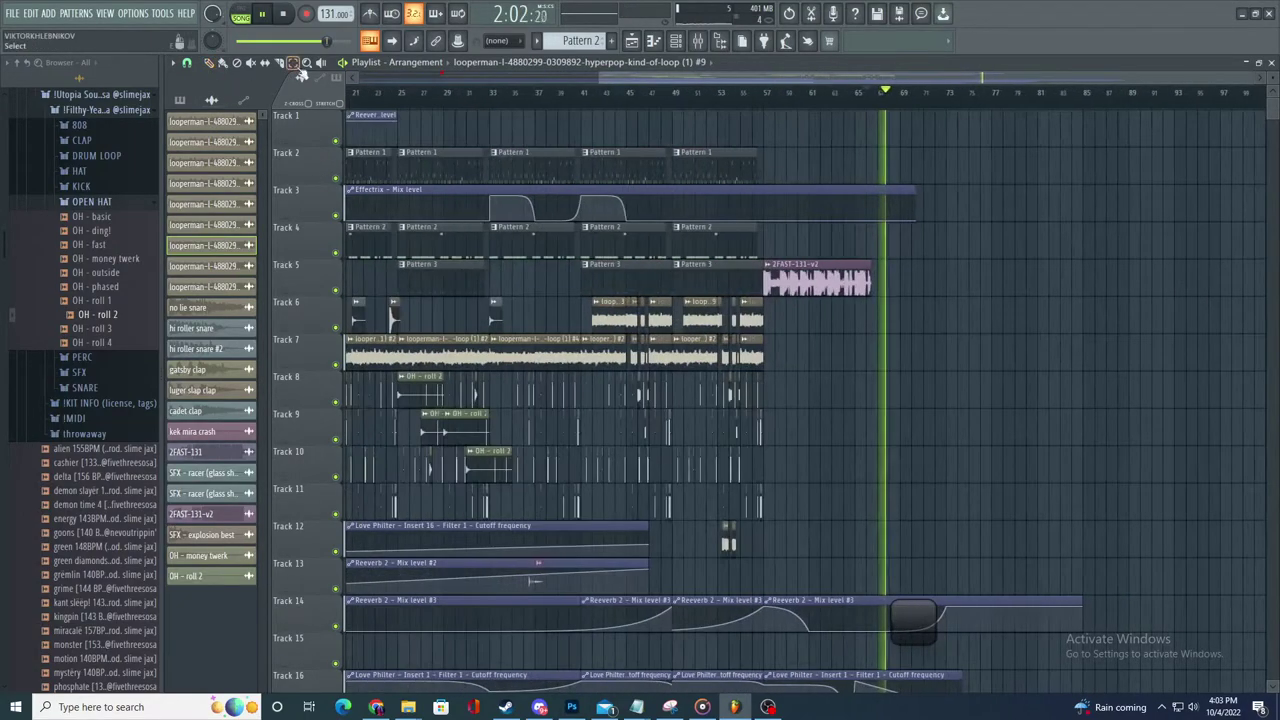
pyautogui.scroll(1, 923, 217)
pyautogui.scroll(-2, 930, 246)
pyautogui.press('space')
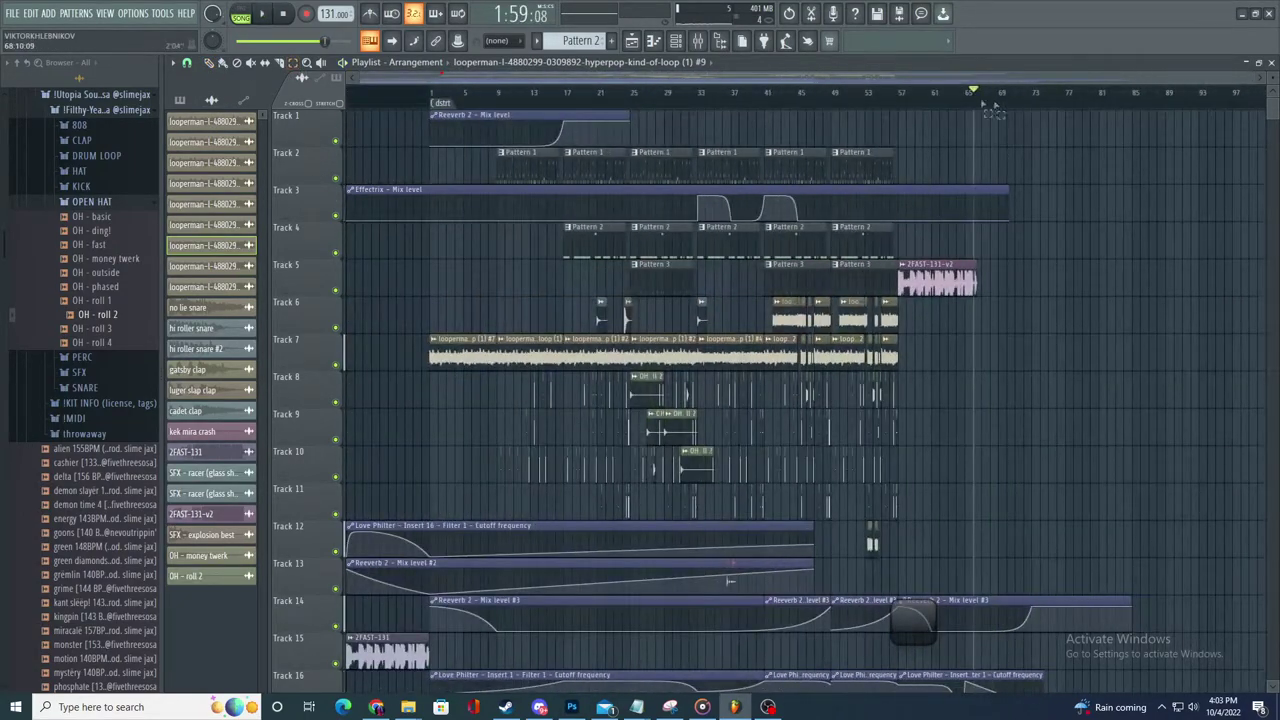
# - Select the song's time range through about bar 68 and render it to WAV over 2FAST-131-v2-donefinally
pyautogui.moveTo(988, 104); pyautogui.dragTo(31, 162)
pyautogui.click(13, 13)
pyautogui.moveTo(60, 135)
pyautogui.click(260, 130)
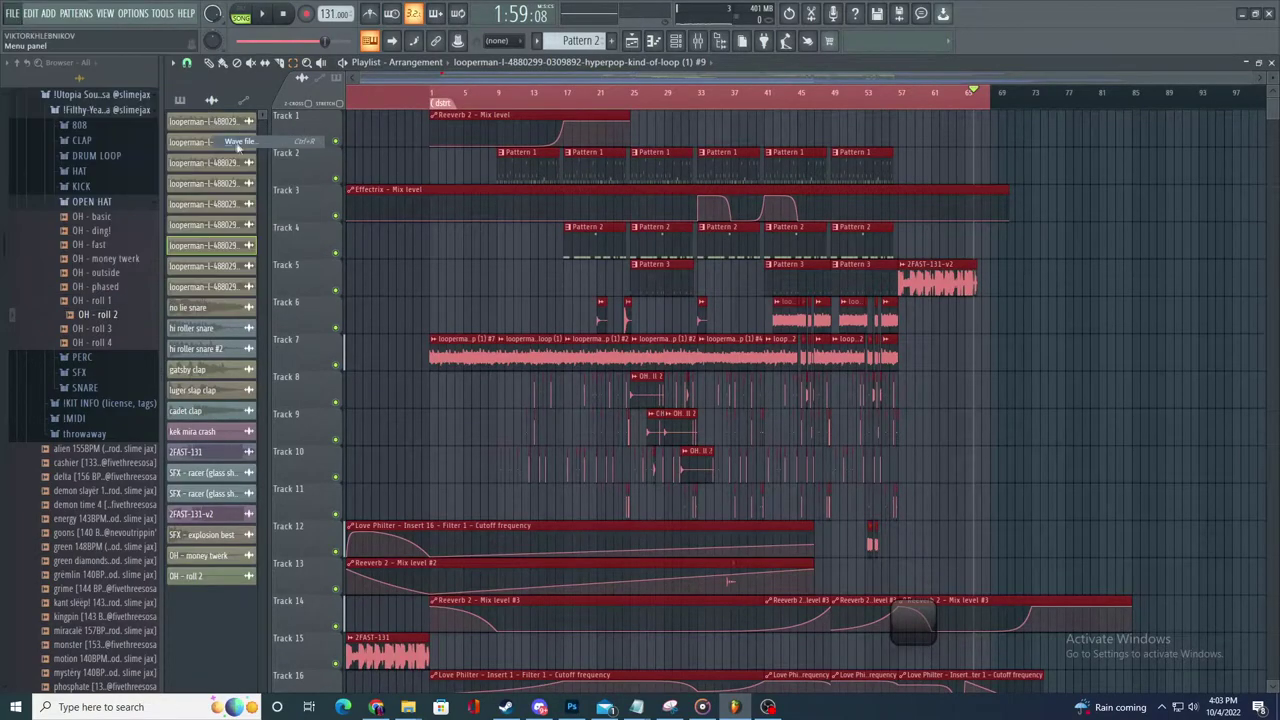
pyautogui.doubleClick(378, 342)
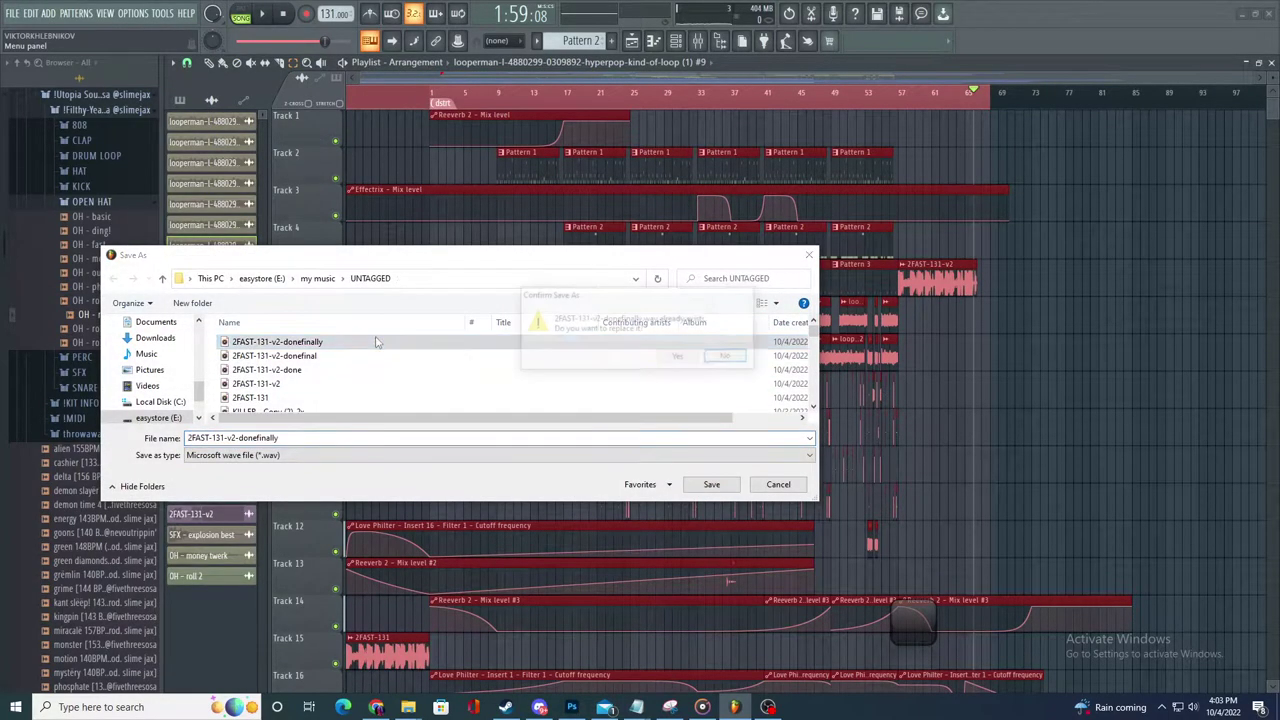
pyautogui.click(678, 357)
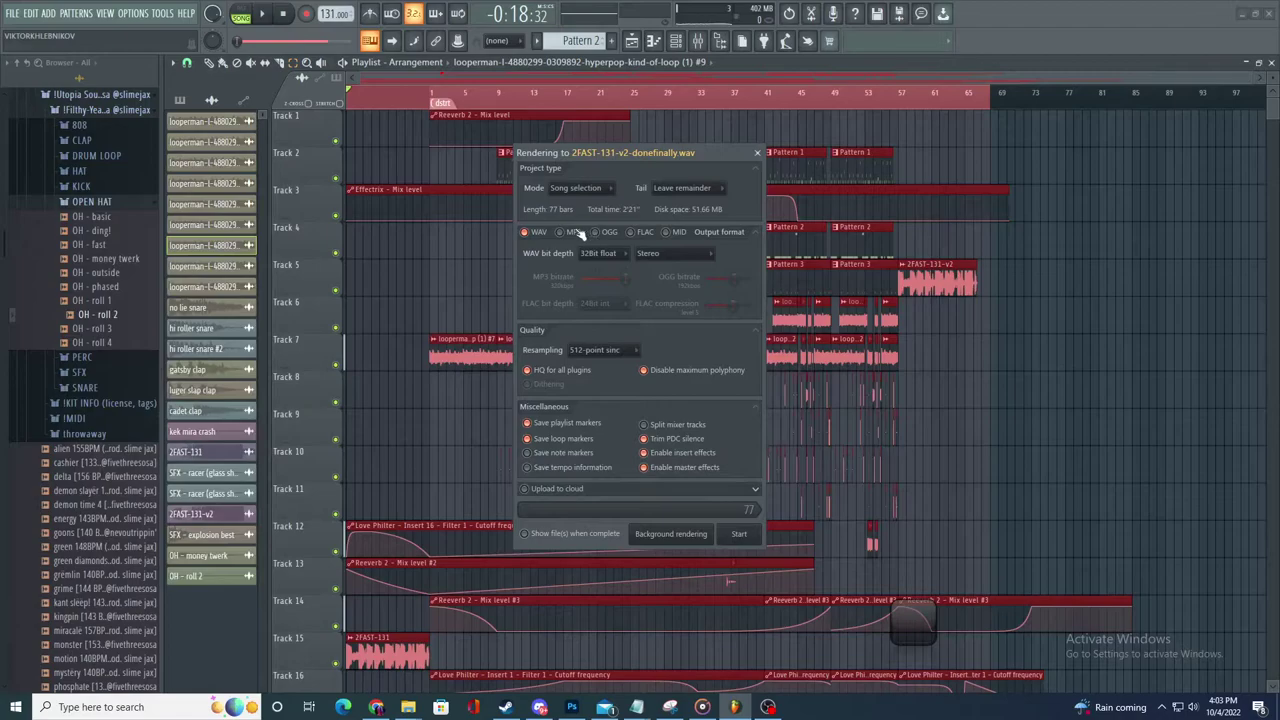
pyautogui.press('Return')
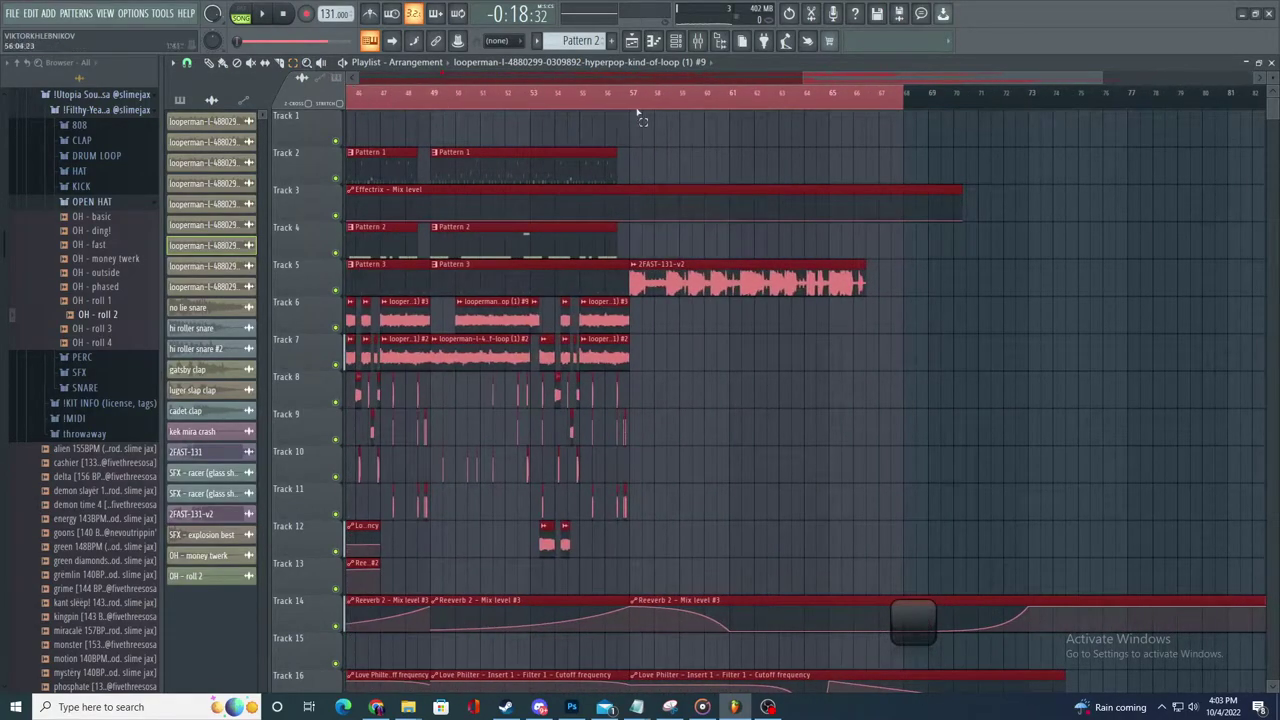
# - Reselect the playlist's time range from about bar 68 back to the very start of the arrangement
pyautogui.keyDown('ctrl'); pyautogui.click(905, 98); pyautogui.keyUp('ctrl')
pyautogui.moveTo(918, 98); pyautogui.dragTo(0, 98)
pyautogui.moveTo(3, 243); pyautogui.dragTo(3, 243)
pyautogui.scroll(-12, 114, 217)
pyautogui.scroll(-3, 380, 125)
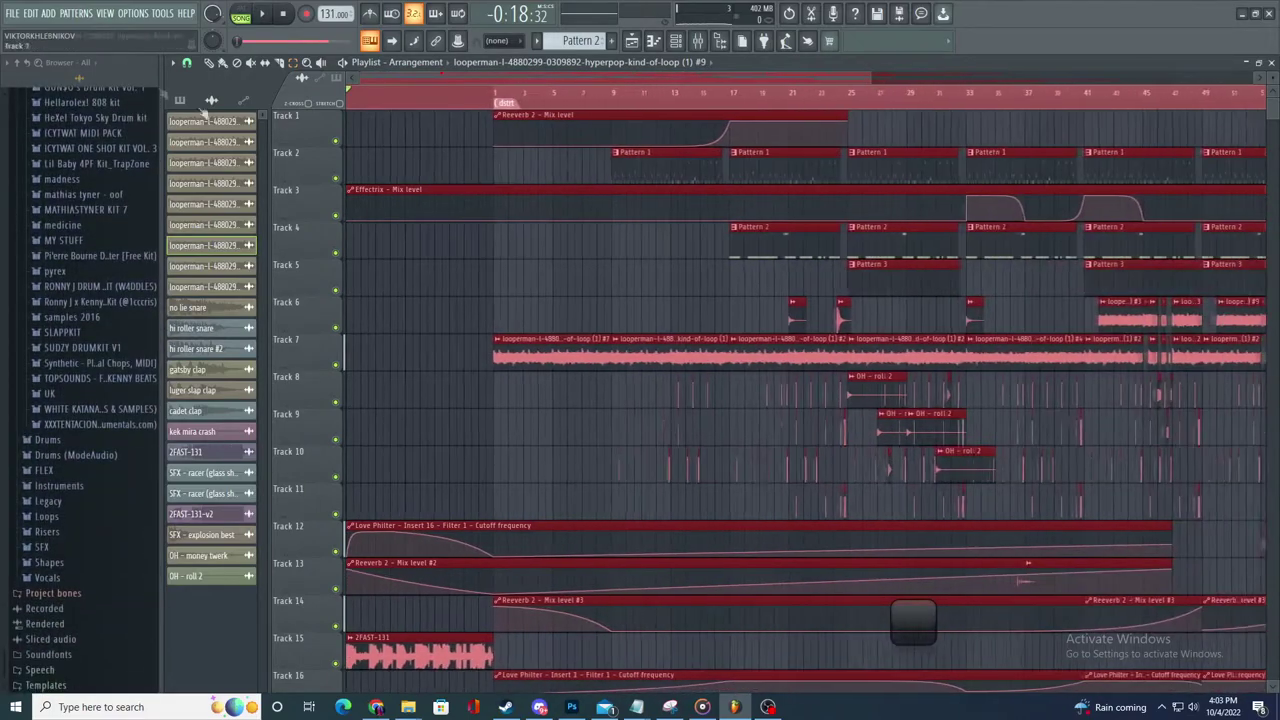
# - Export the selected range as a WAV file in the UNTAGGED folder, replacing 2FAST-131-v2-donefinally
pyautogui.click(12, 13)
pyautogui.moveTo(190, 130)
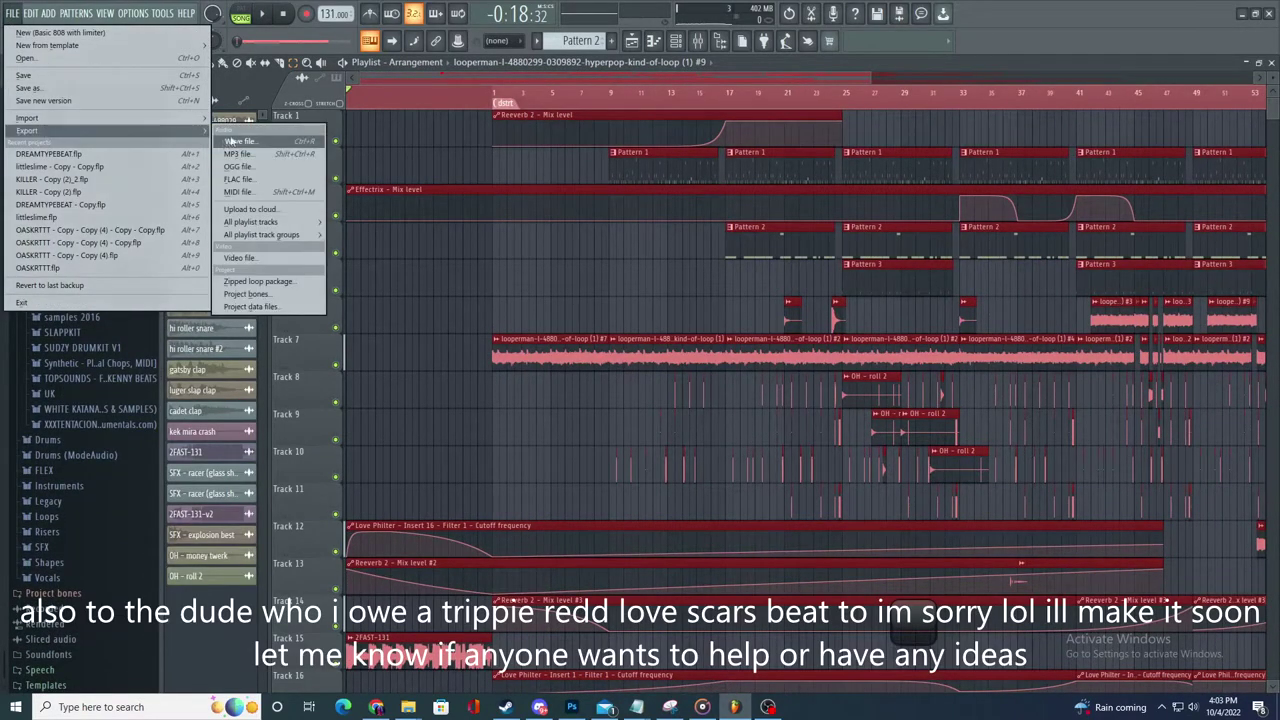
pyautogui.click(231, 141)
pyautogui.click(408, 343)
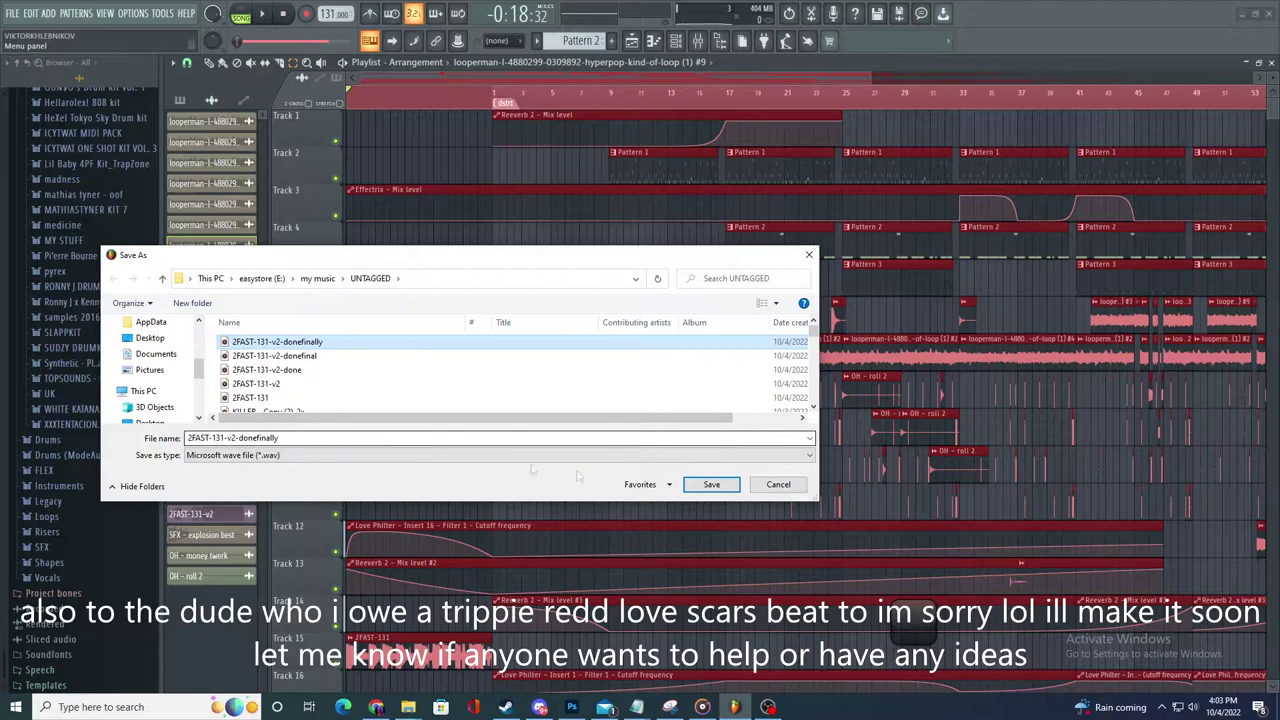
pyautogui.click(711, 484)
pyautogui.click(669, 366)
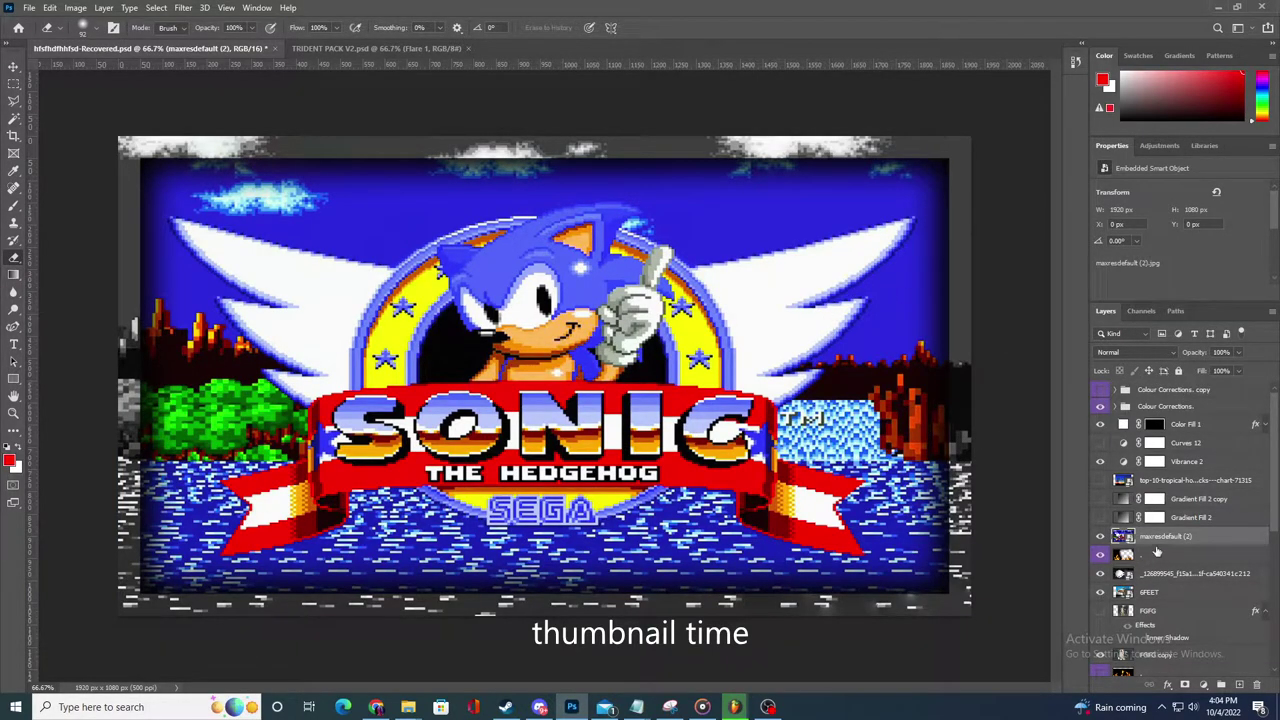
# - In Photoshop, duplicate the maxresdefault (2) Sonic layer and set the copy's blend mode to Exclusion
pyautogui.hotkey('ctrl', 'j')
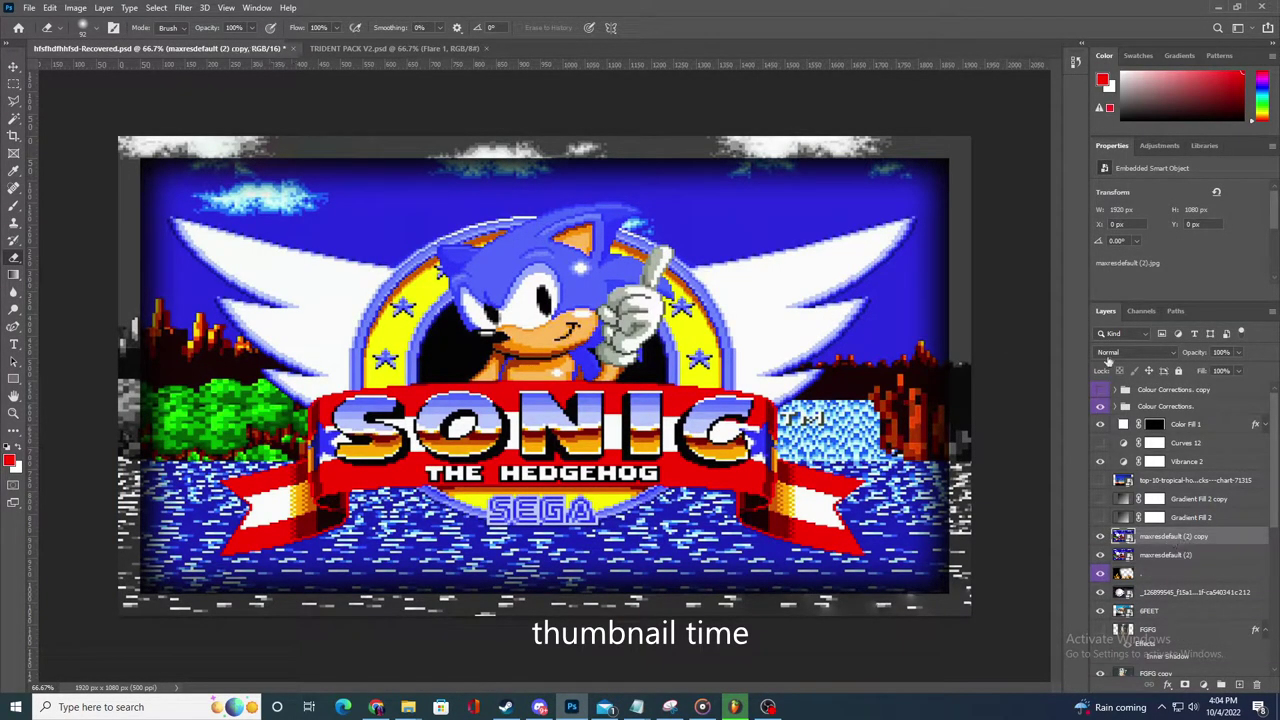
pyautogui.click(1130, 352)
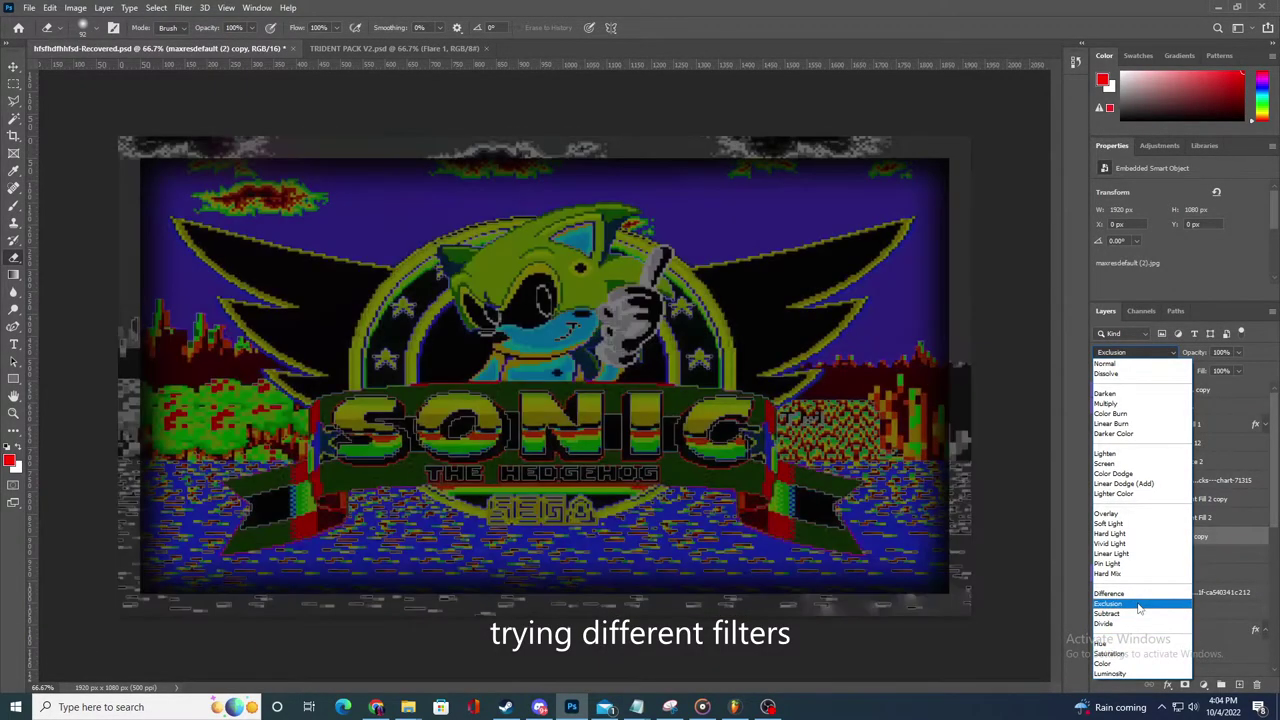
pyautogui.click(1138, 604)
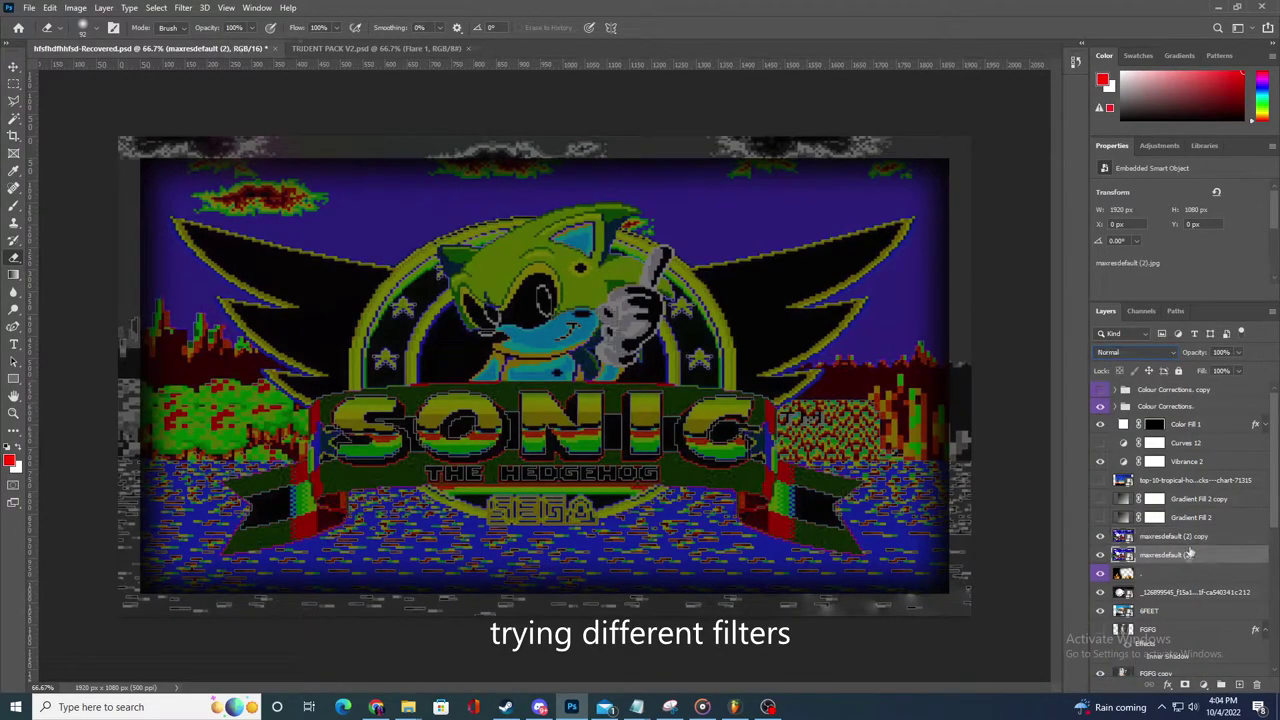
# - Try a second Exclusion duplicate of the Sonic layer, undo it, and keep Exclusion on the first copy
pyautogui.hotkey('ctrl', 'j')
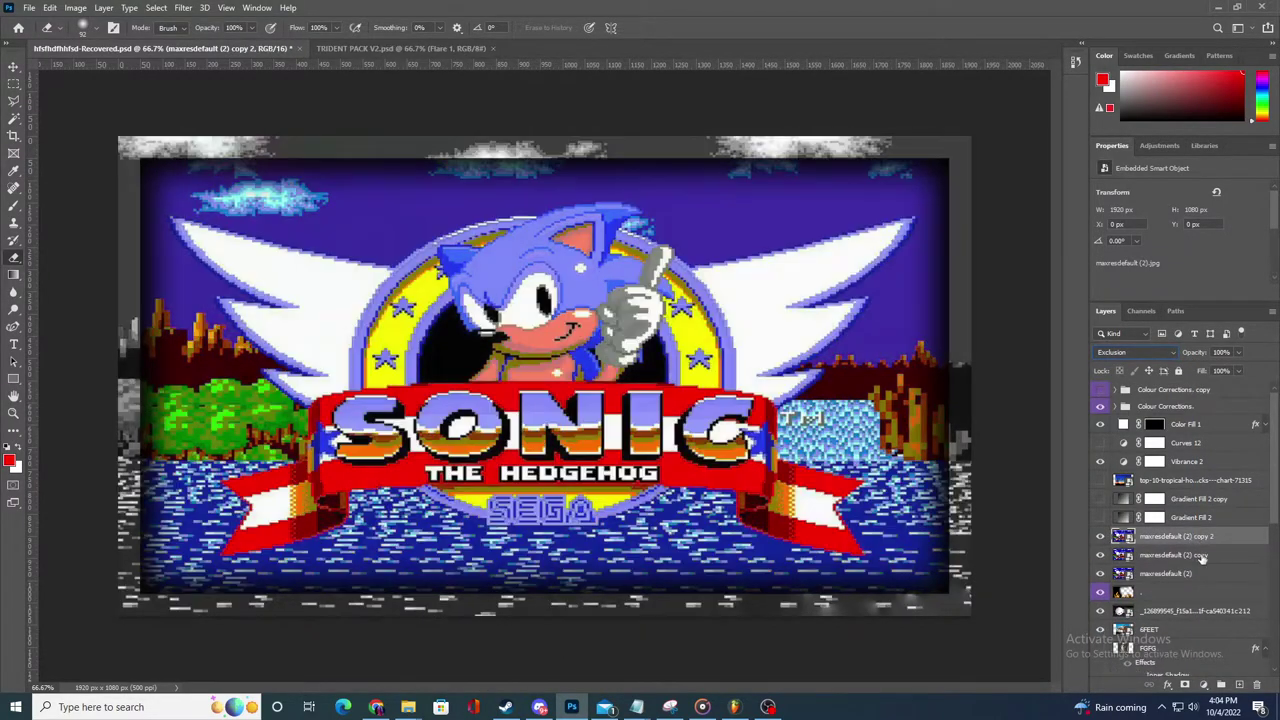
pyautogui.hotkey('ctrl', 'z')
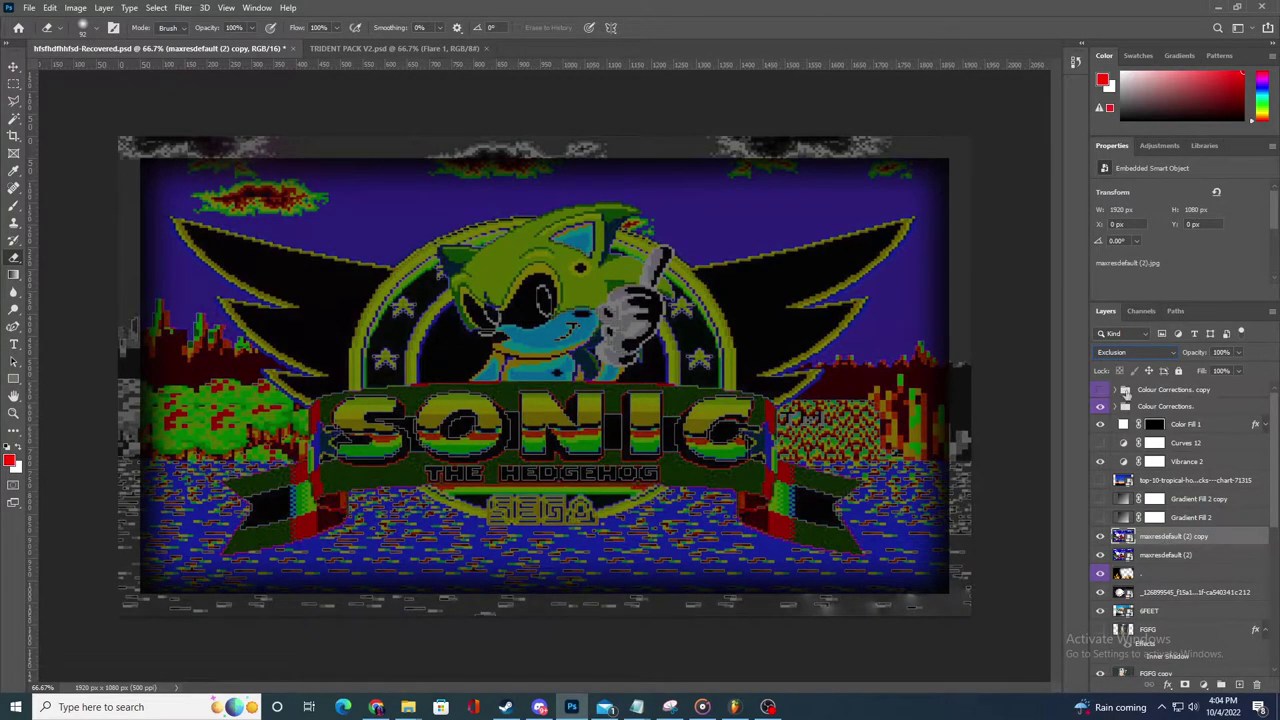
pyautogui.click(1124, 352)
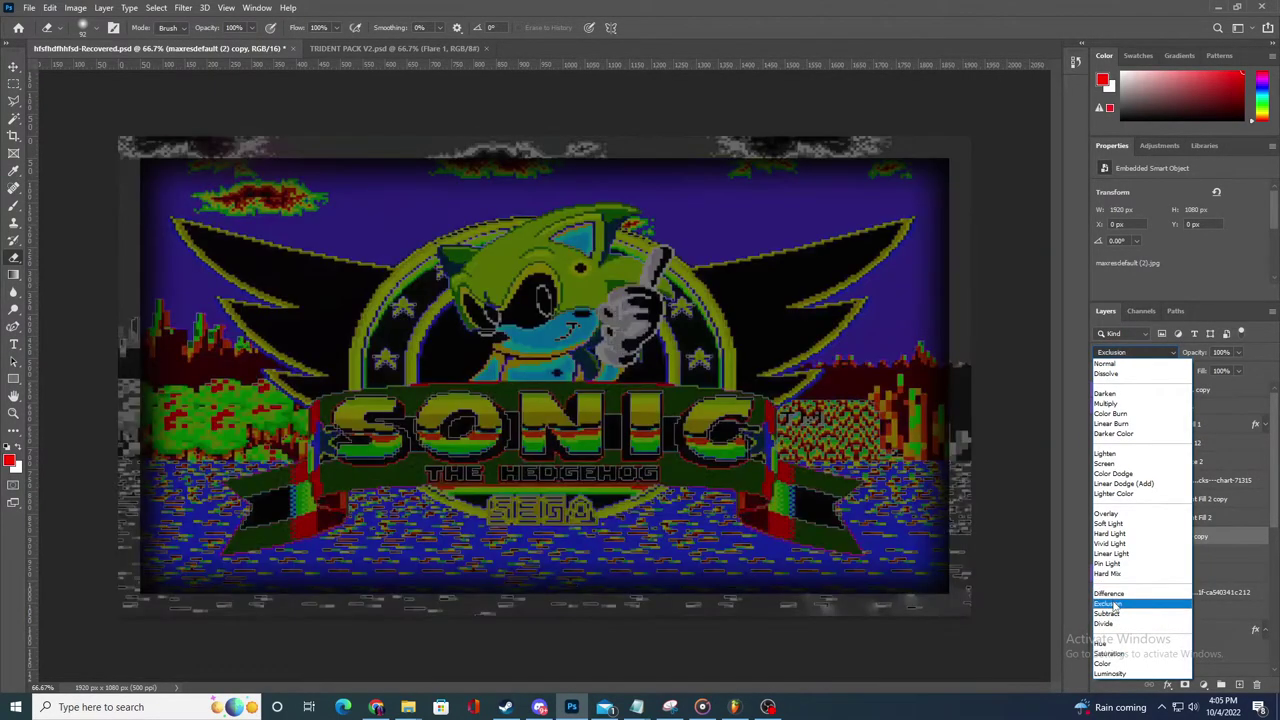
pyautogui.click(1110, 604)
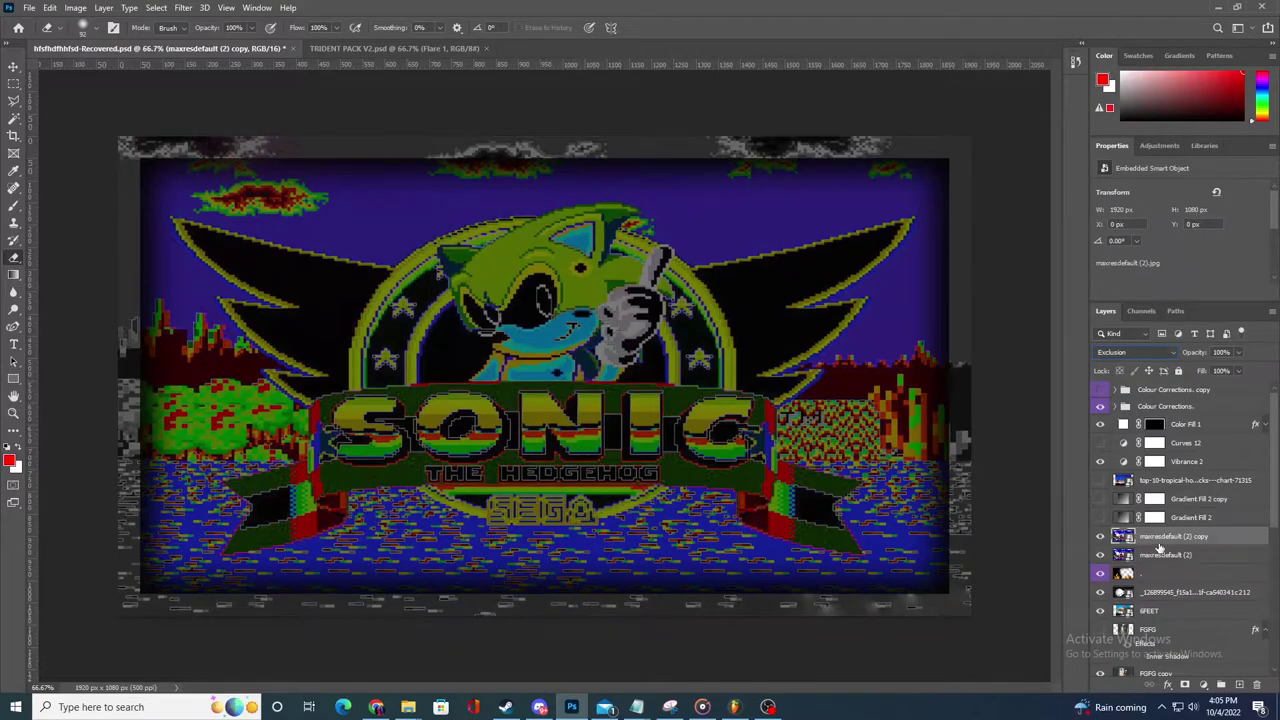
# - Draw an elliptical selection around the ring emblem behind Sonic and nudge it into place
pyautogui.rightClick(11, 88)
pyautogui.click(80, 97)
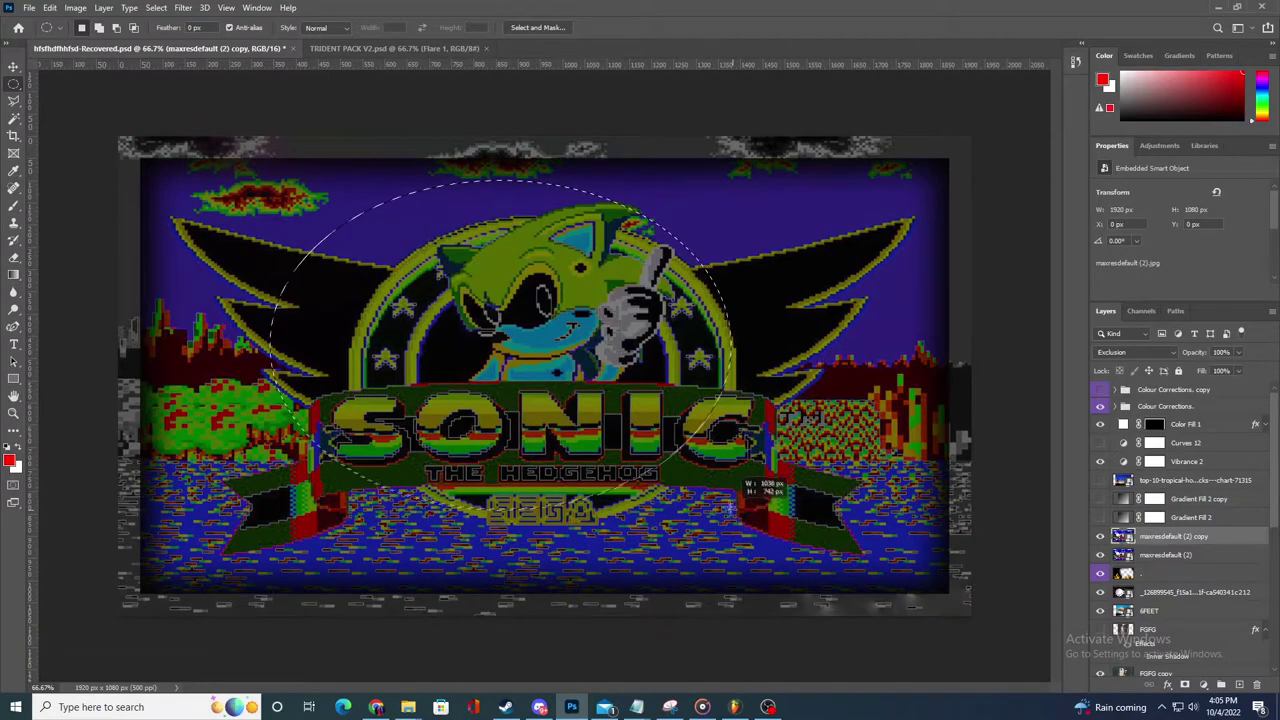
pyautogui.moveTo(725, 497); pyautogui.dragTo(743, 533)
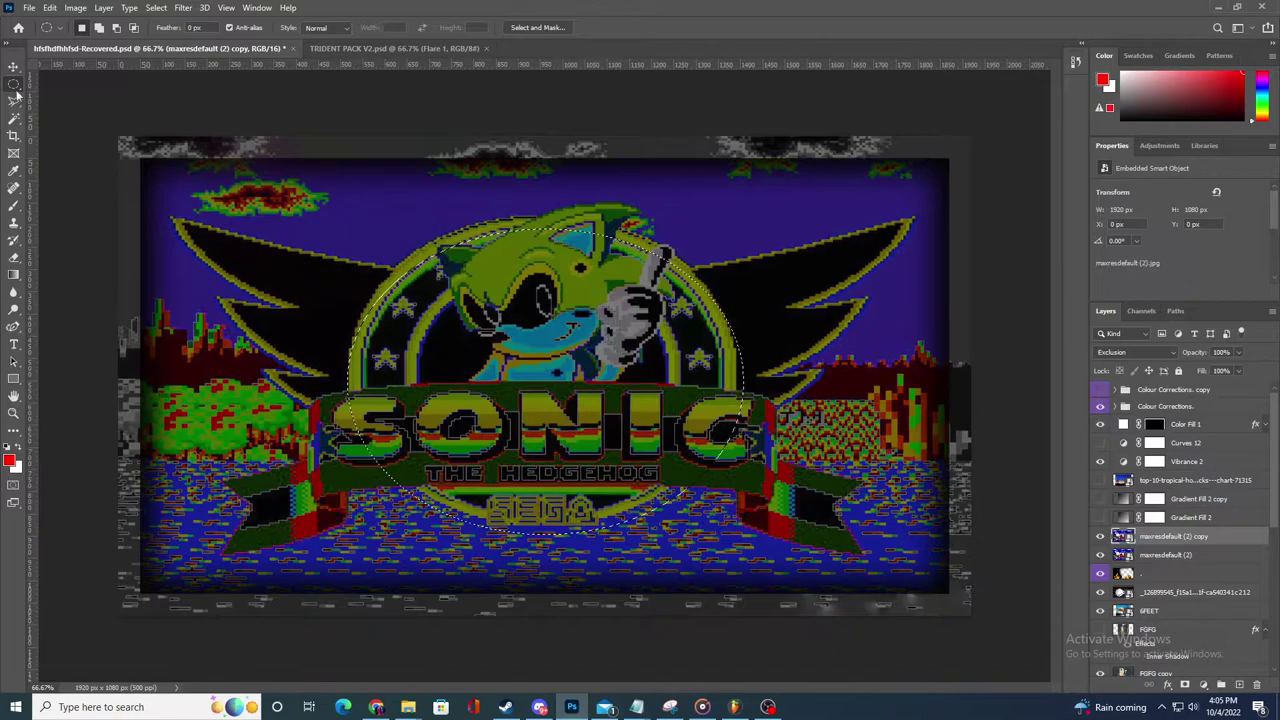
pyautogui.moveTo(541, 369); pyautogui.dragTo(541, 361)
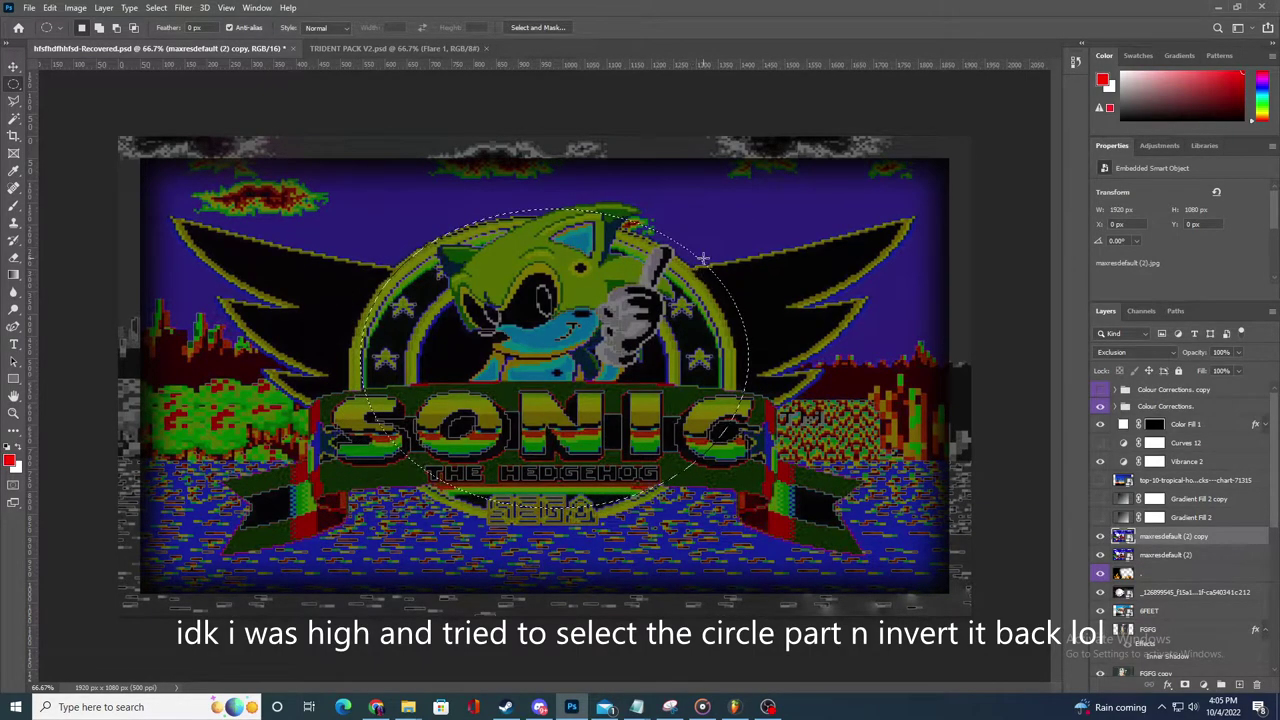
# - Try redrawing the elliptical selection to fit the ring emblem more closely, and undo the last attempt
pyautogui.moveTo(689, 281); pyautogui.dragTo(690, 243)
pyautogui.rightClick(757, 449)
pyautogui.click(755, 500)
pyautogui.moveTo(755, 501); pyautogui.dragTo(343, 191)
pyautogui.click(286, 242)
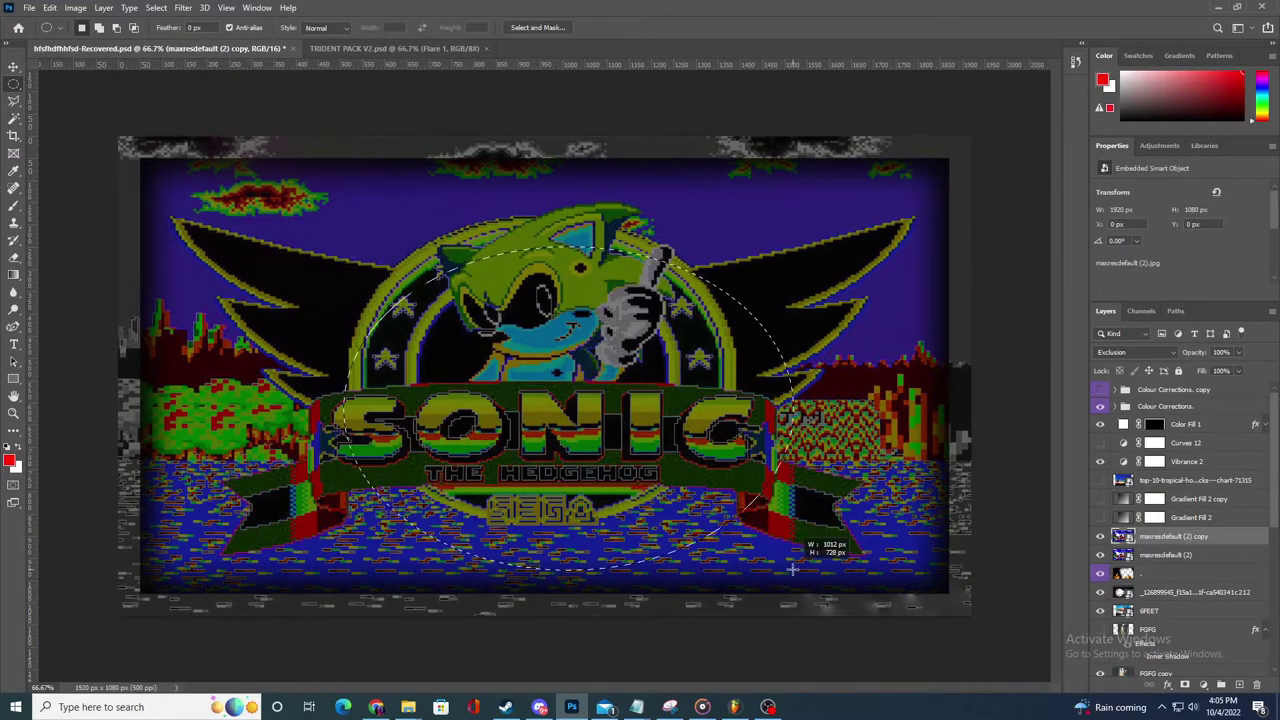
pyautogui.hotkey('ctrl', 'z')
# - Fit another elliptical selection to the ring emblem and undo the shift of the maxresdefault (2) copy layer
pyautogui.moveTo(494, 306); pyautogui.dragTo(490, 272)
pyautogui.moveTo(742, 240); pyautogui.dragTo(315, 477)
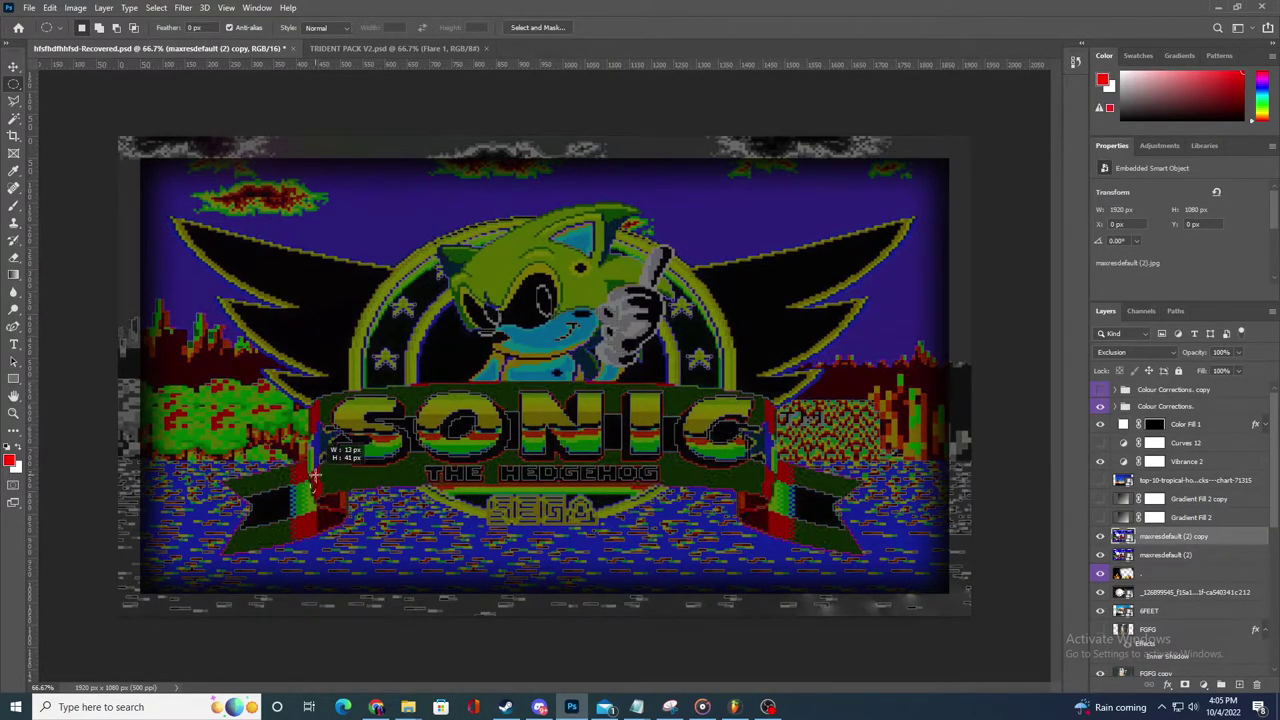
pyautogui.moveTo(474, 369); pyautogui.dragTo(488, 326)
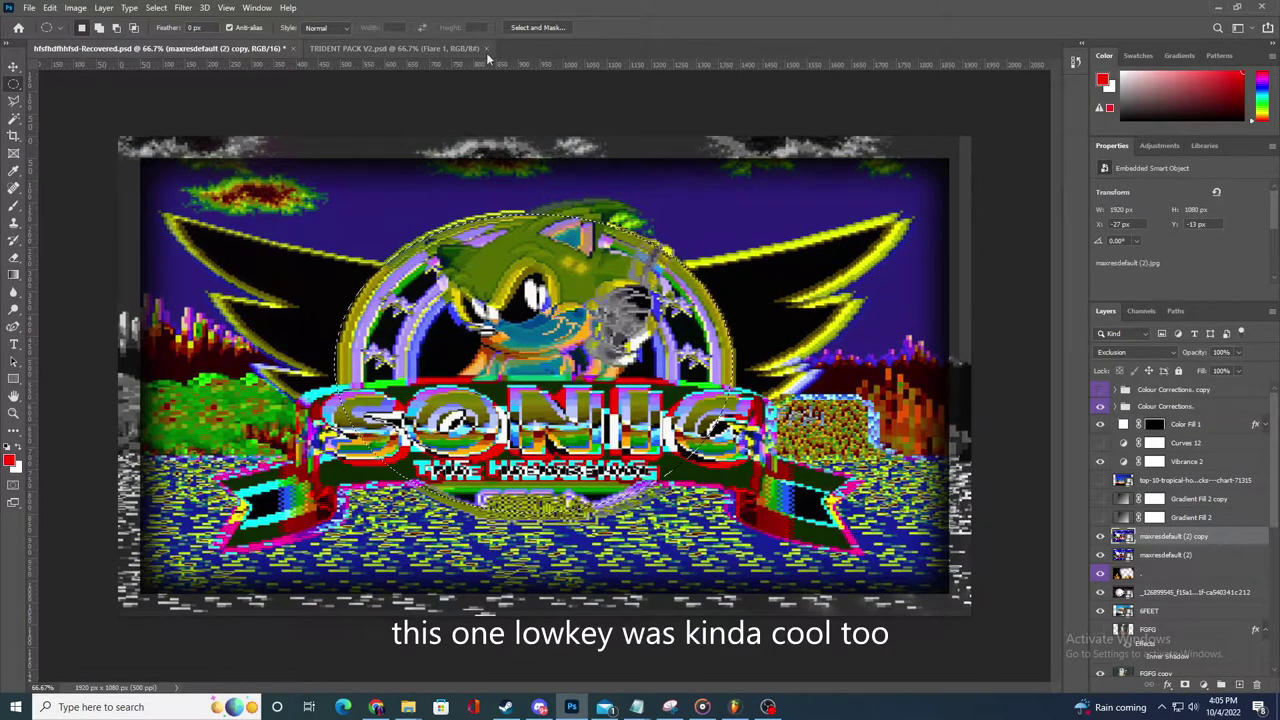
pyautogui.hotkey('ctrl', 'z')
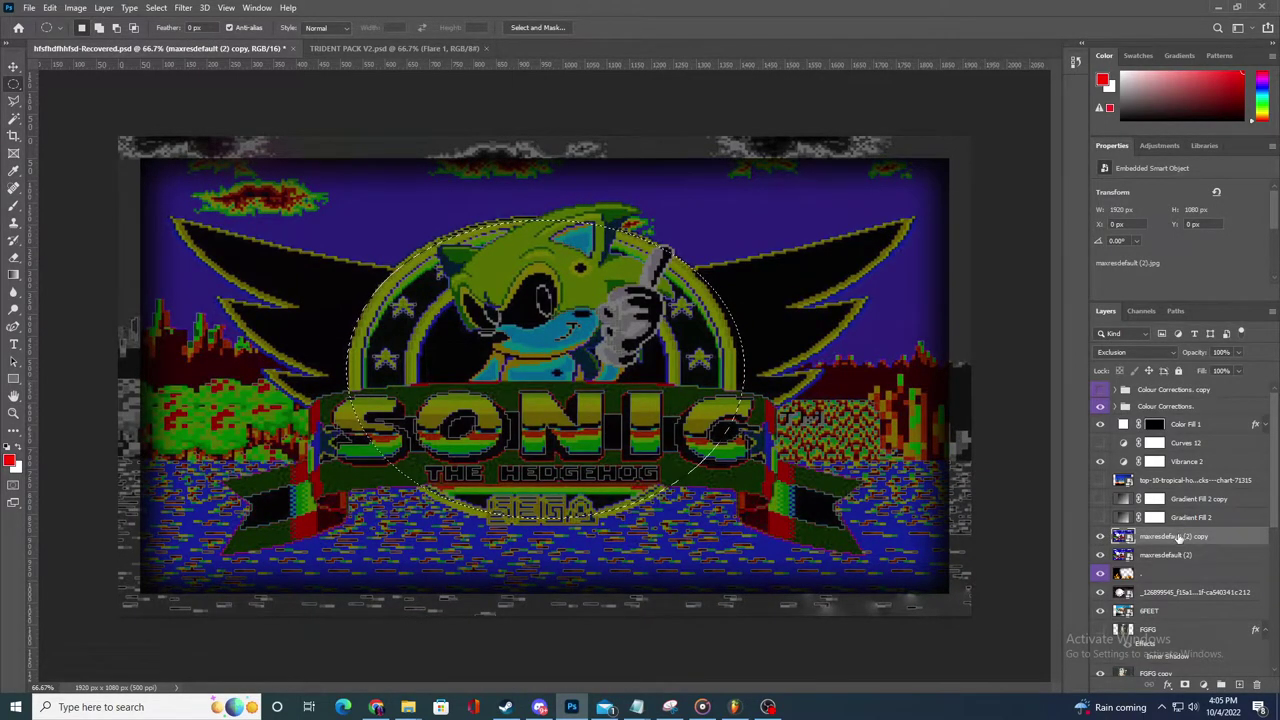
# - Try copying the selected circle to a new layer, undo it, and clear the selection
pyautogui.hotkey('ctrl', 'j')
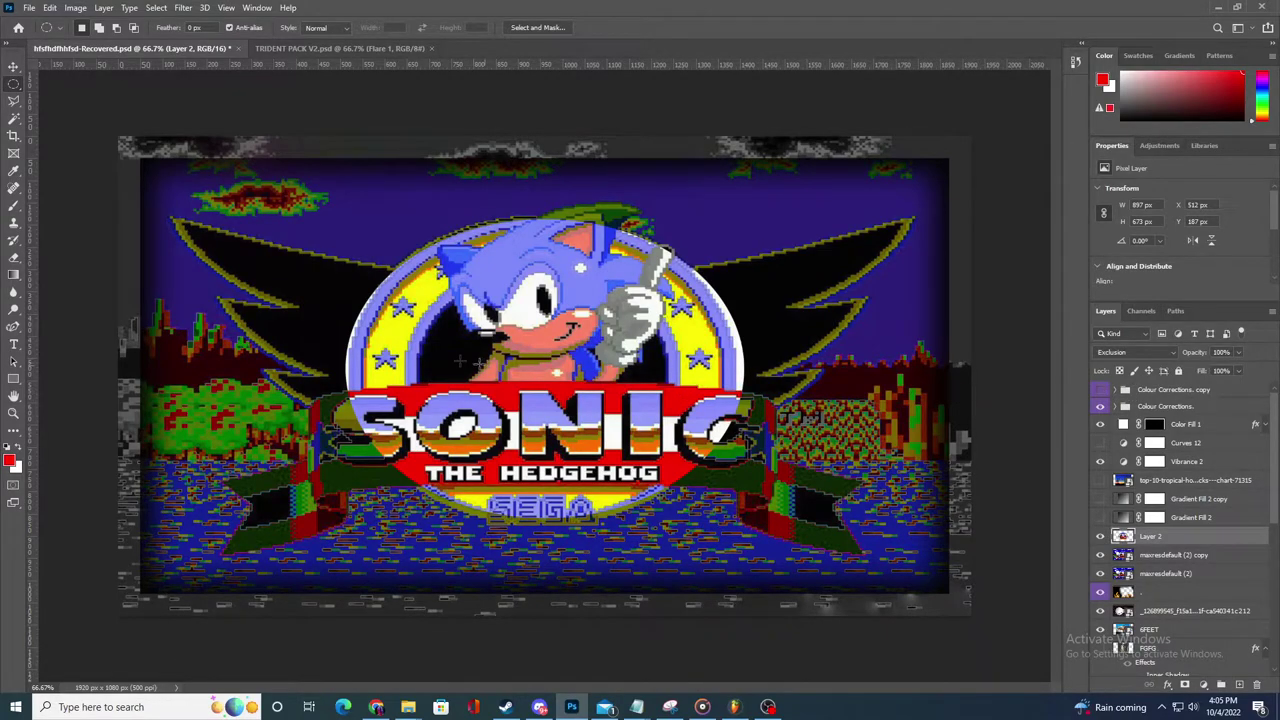
pyautogui.hotkey('ctrl', 'z')
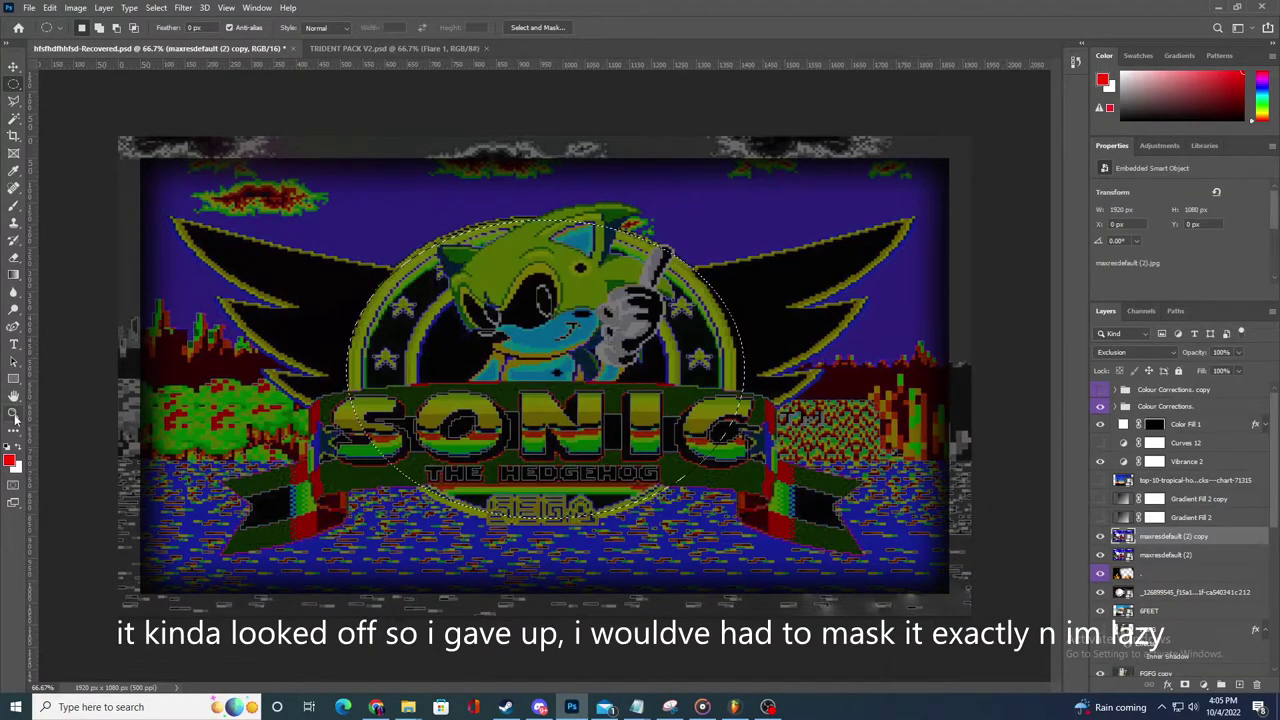
pyautogui.click(14, 413)
pyautogui.click(14, 85)
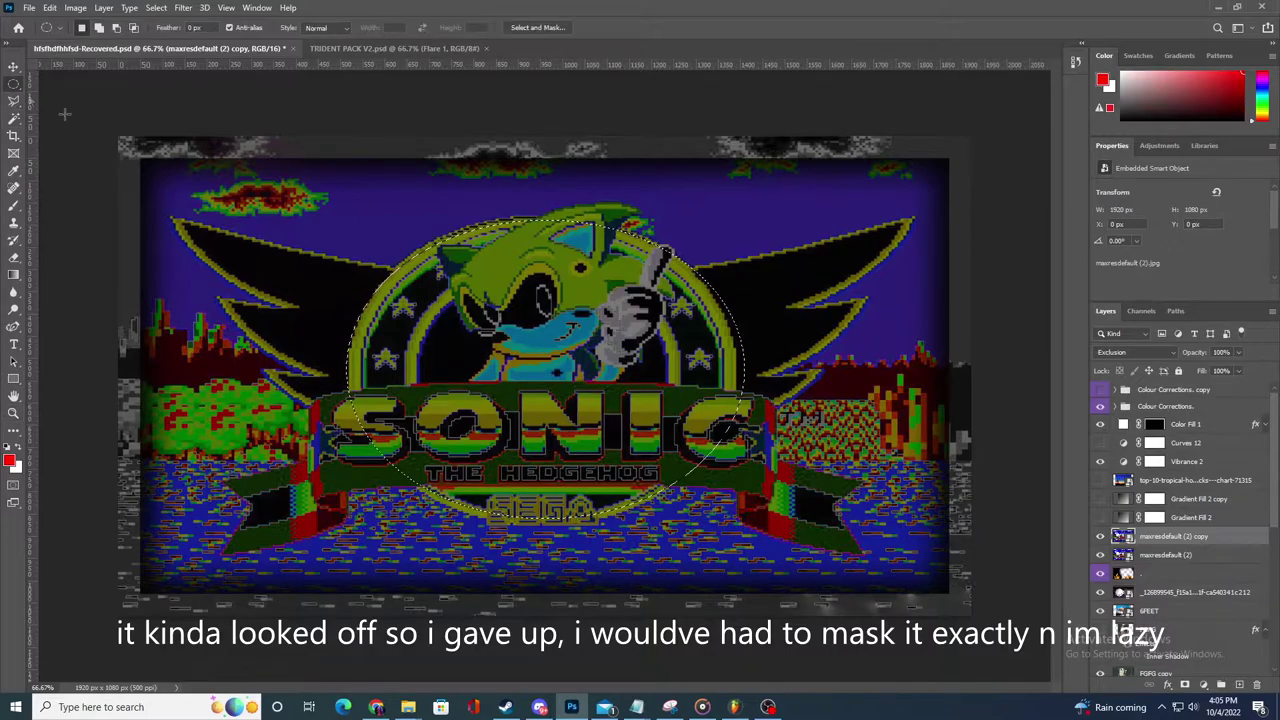
pyautogui.moveTo(371, 311); pyautogui.dragTo(367, 332)
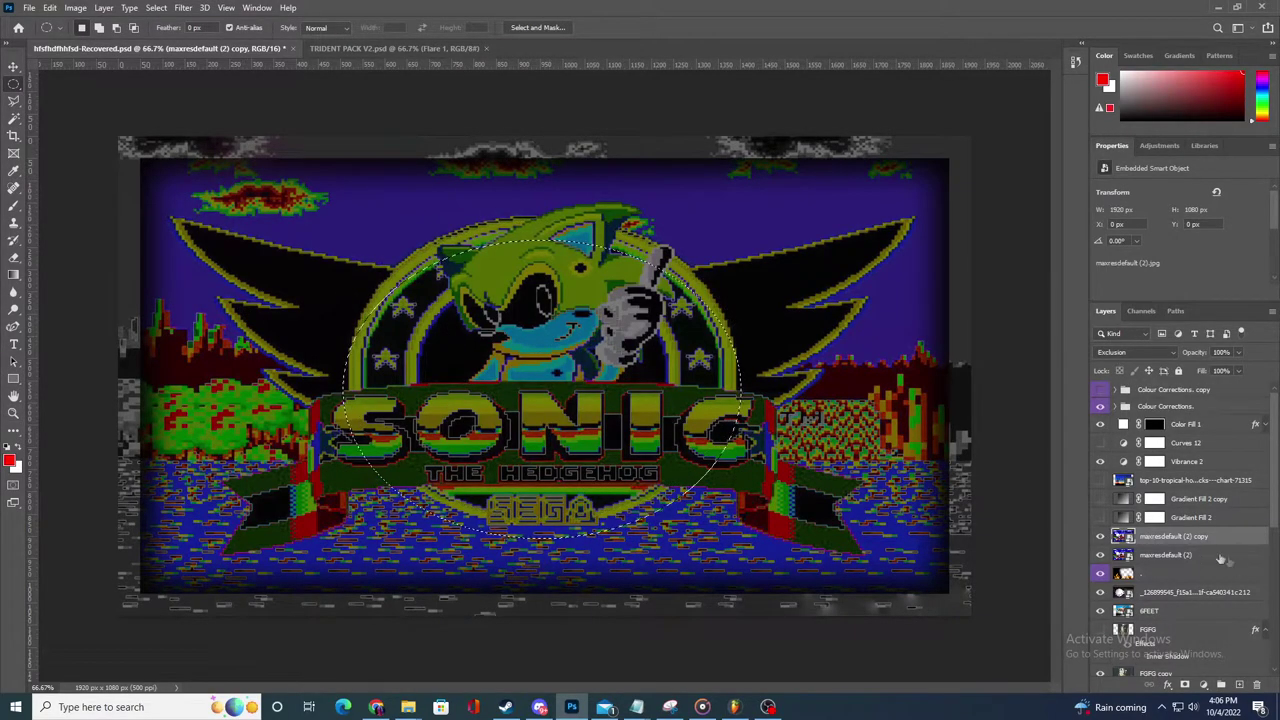
pyautogui.hotkey('ctrl', 'd')
# - Hide the maxresdefault (2) copy layer and leave the original maxresdefault (2) layer visible
pyautogui.click(1112, 523)
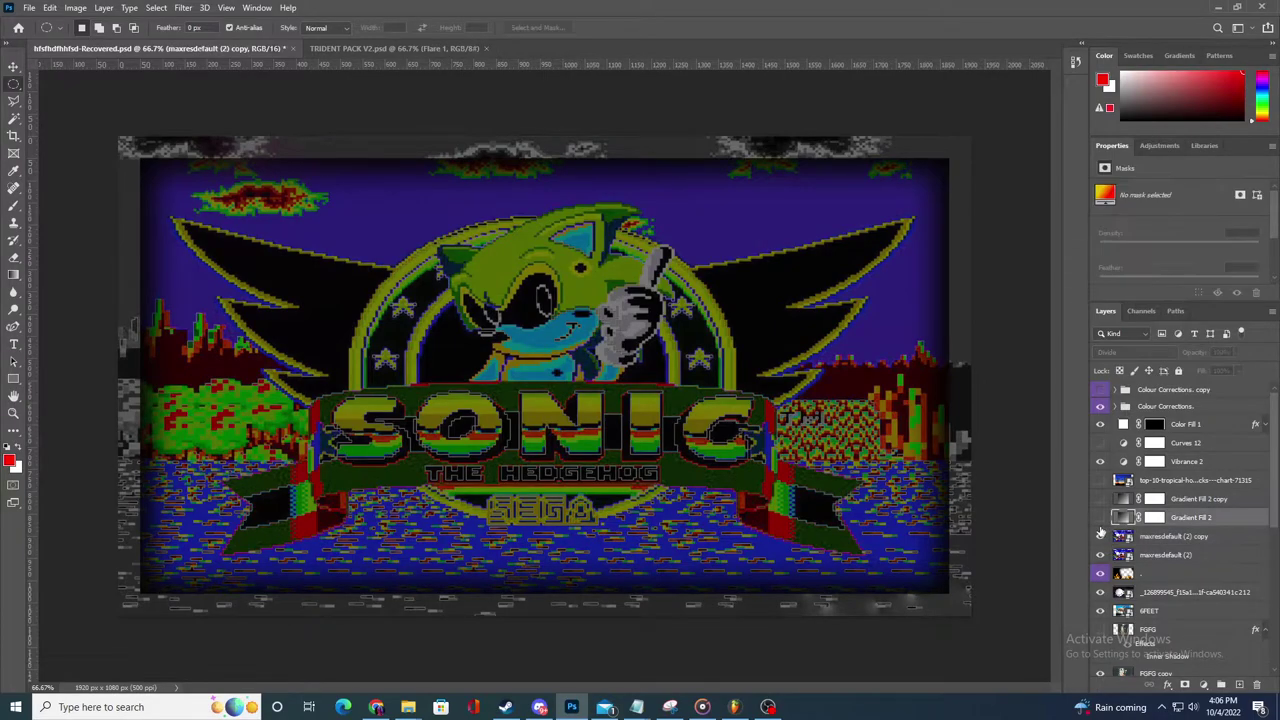
pyautogui.click(1100, 556)
pyautogui.click(1100, 537)
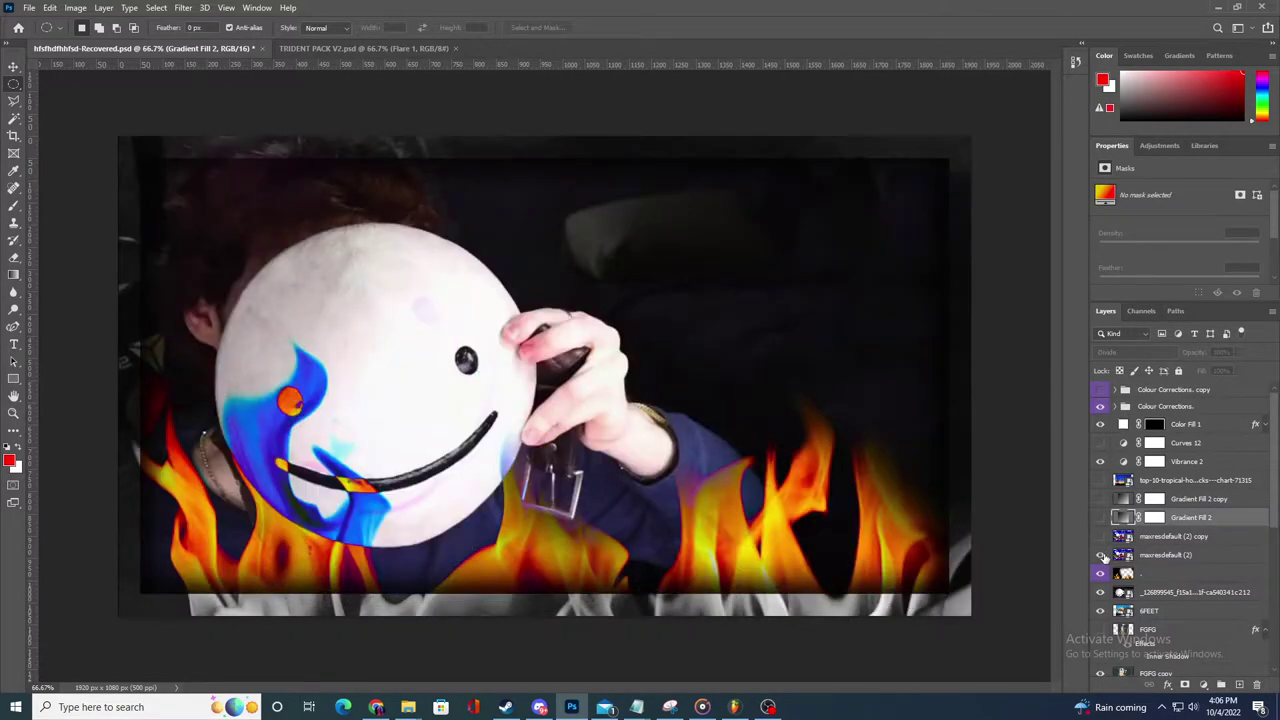
pyautogui.click(1100, 555)
# - Switch to the Camera Roll window in File Explorer to look for an image
pyautogui.moveTo(418, 710)
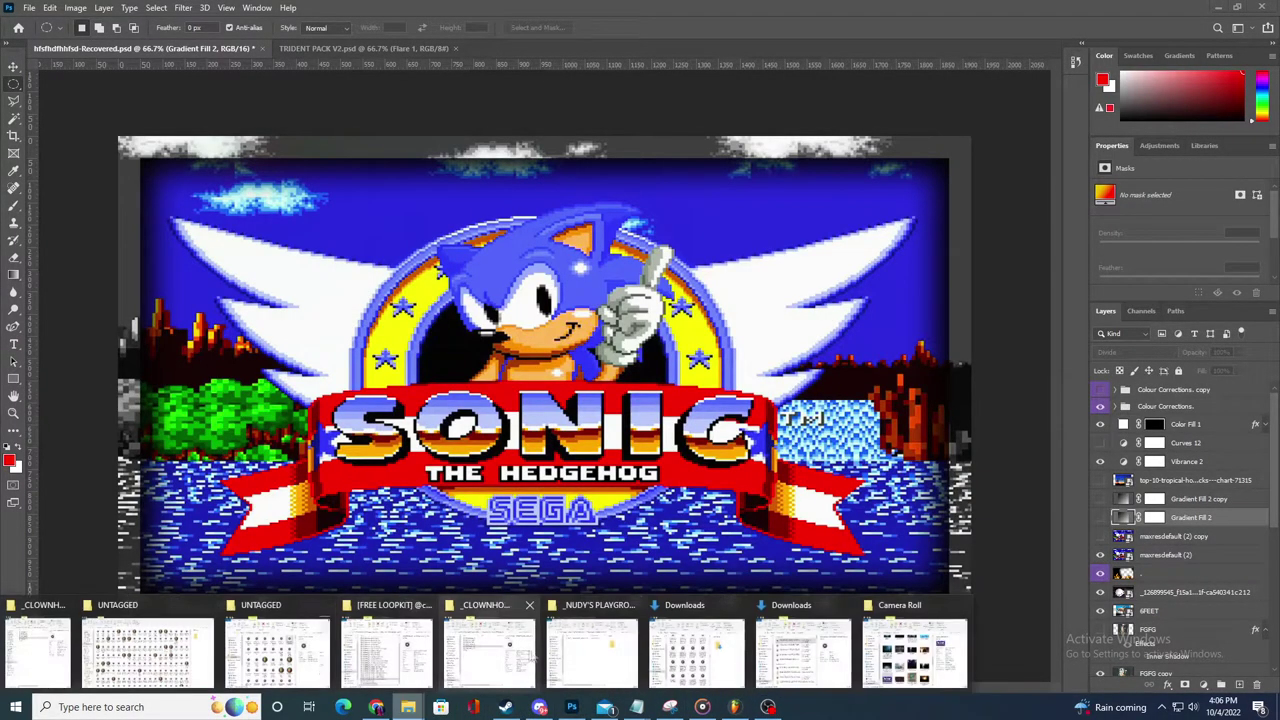
pyautogui.click(925, 655)
pyautogui.click(60, 197)
pyautogui.click(157, 150)
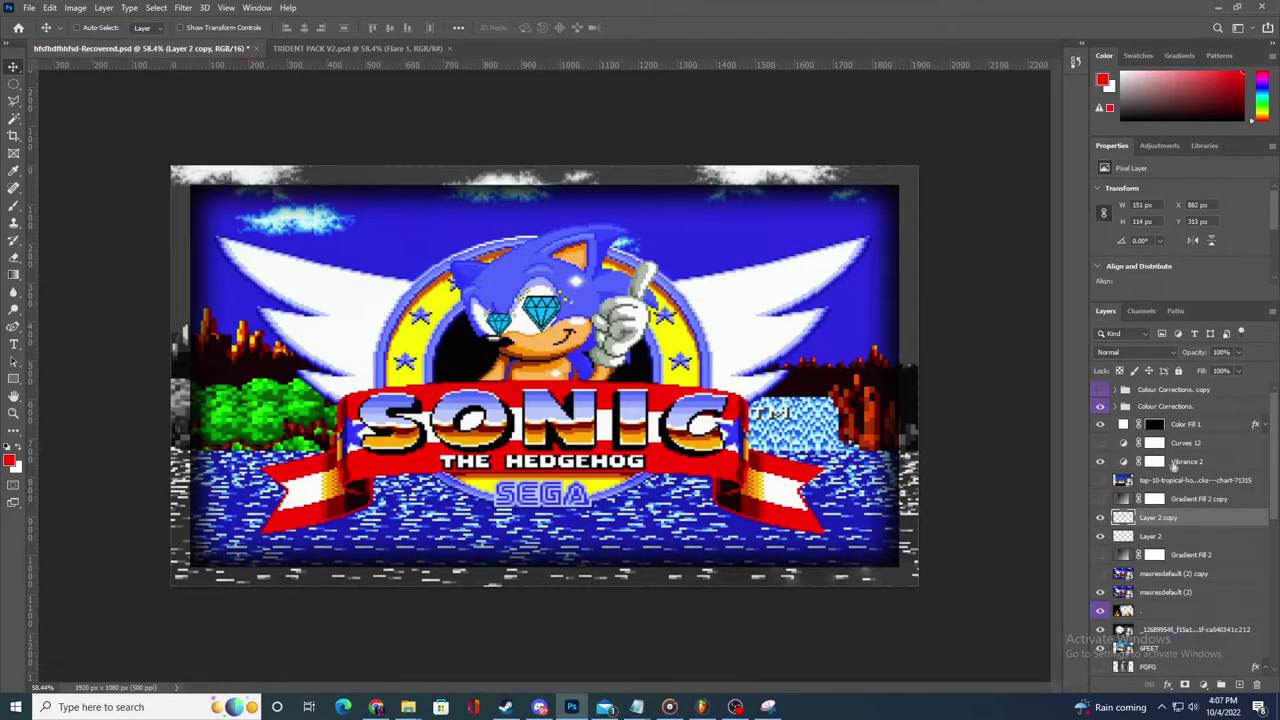
# - Rotate and enlarge the Layer 2 diamond over Sonic's smaller eye to about 128 × 95 px
pyautogui.click(1161, 537)
pyautogui.hotkey('ctrl', 't')
pyautogui.moveTo(481, 308); pyautogui.dragTo(510, 271)
pyautogui.click(660, 28)
pyautogui.press('Return')
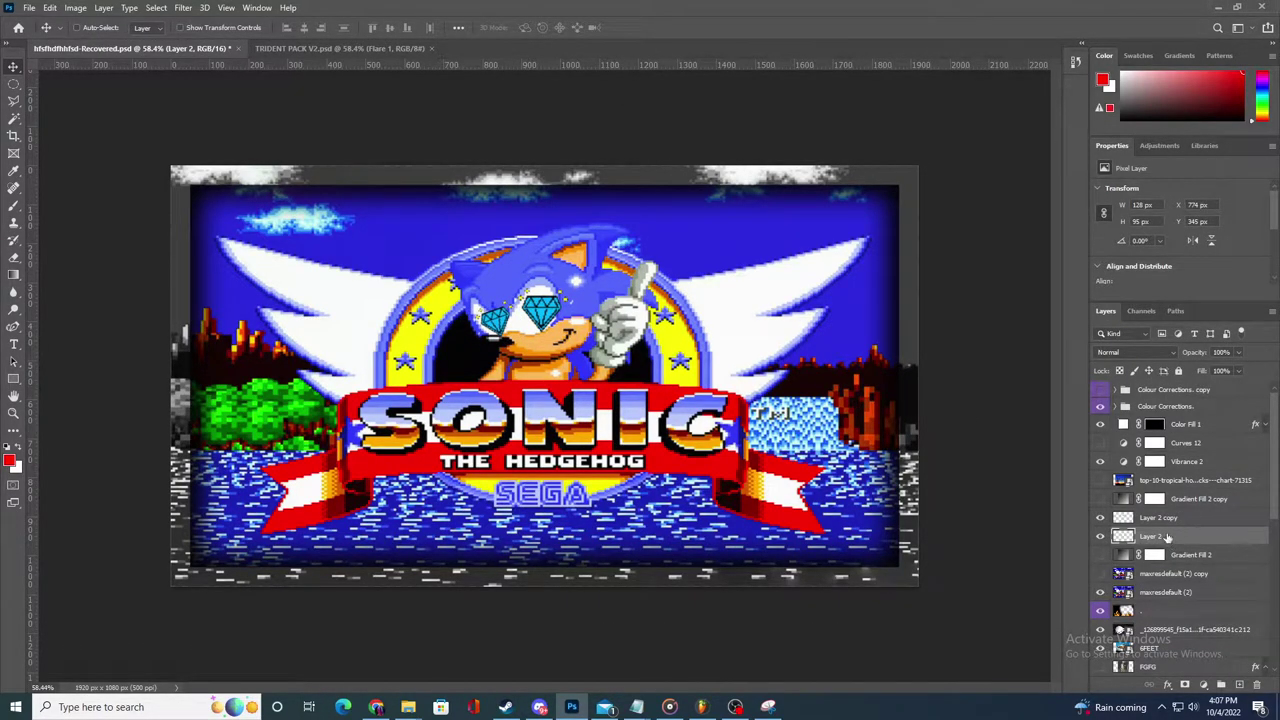
# - Transform the Layer 2 diamond over Sonic's smaller eye to about 128 × 97 px at X 780, Y 343
pyautogui.click(1160, 518)
pyautogui.hotkey('ctrl', 't')
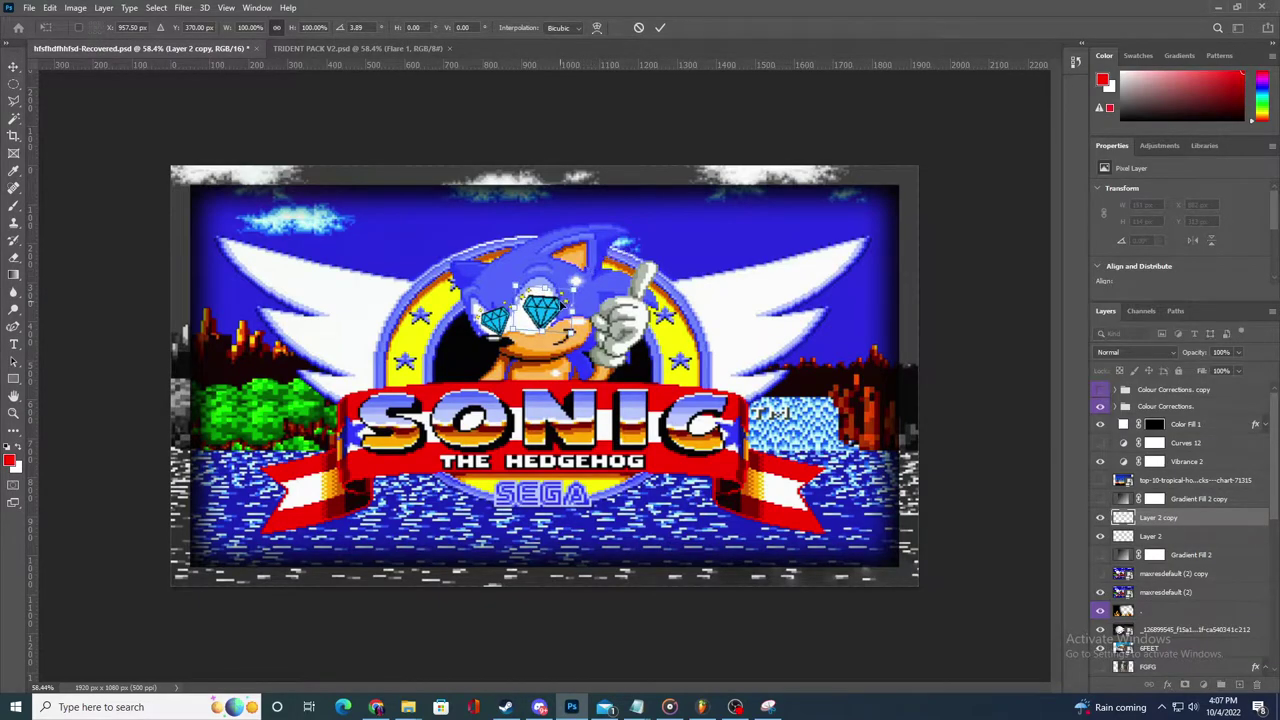
pyautogui.click(661, 28)
pyautogui.click(1166, 540)
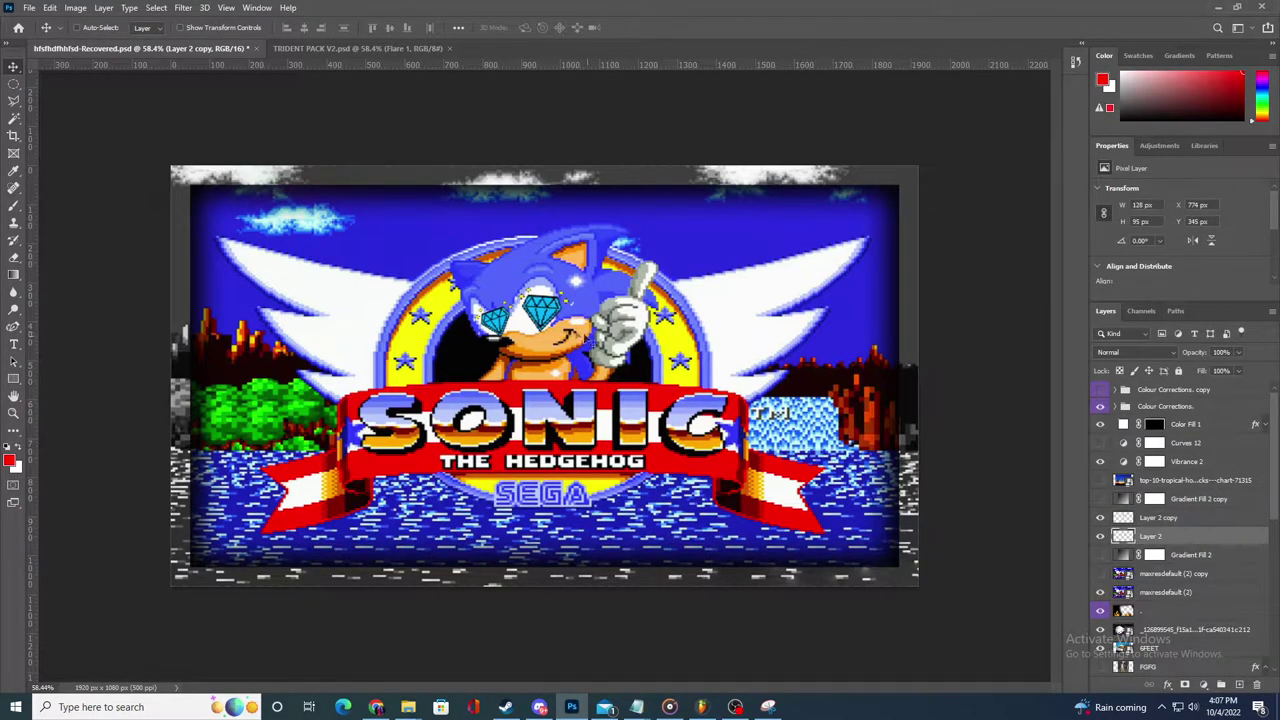
pyautogui.hotkey('ctrl', 't')
pyautogui.moveTo(516, 283); pyautogui.dragTo(504, 323)
pyautogui.click(660, 27)
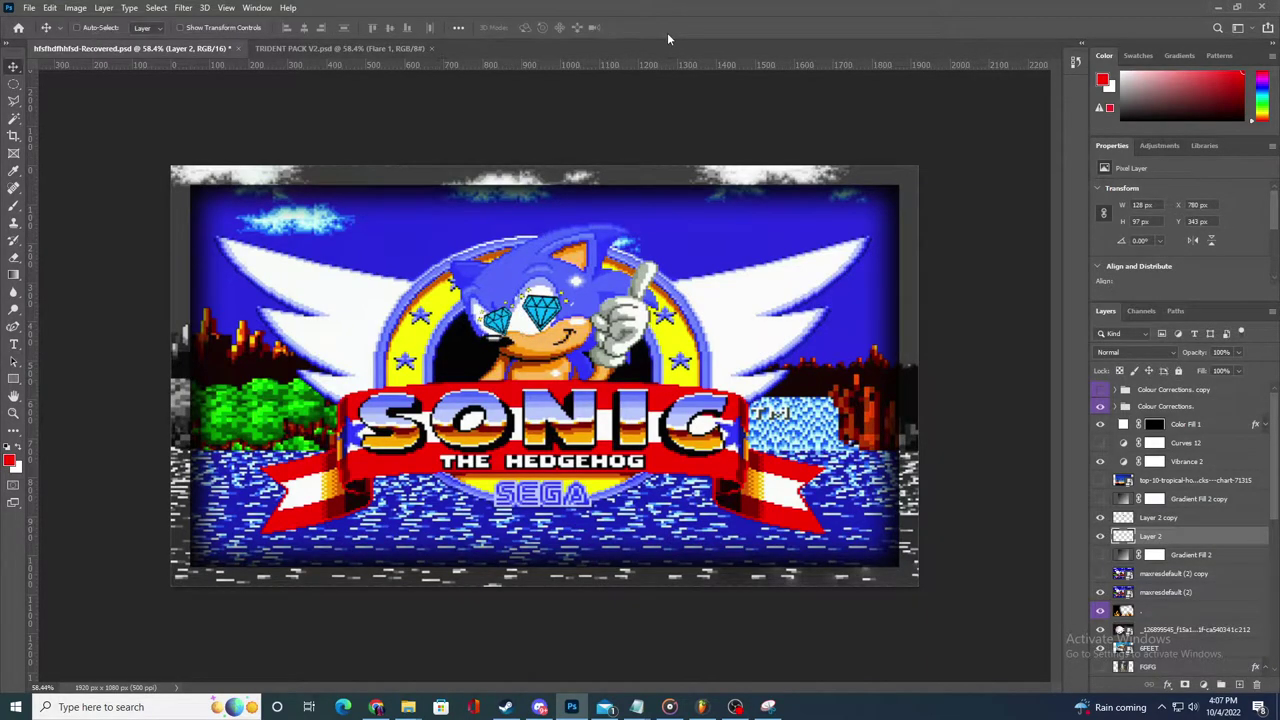
pyautogui.keyDown('ctrl'); pyautogui.click(521, 307); pyautogui.keyUp('ctrl')
pyautogui.moveTo(513, 312); pyautogui.dragTo(510, 317)
pyautogui.click(1130, 574)
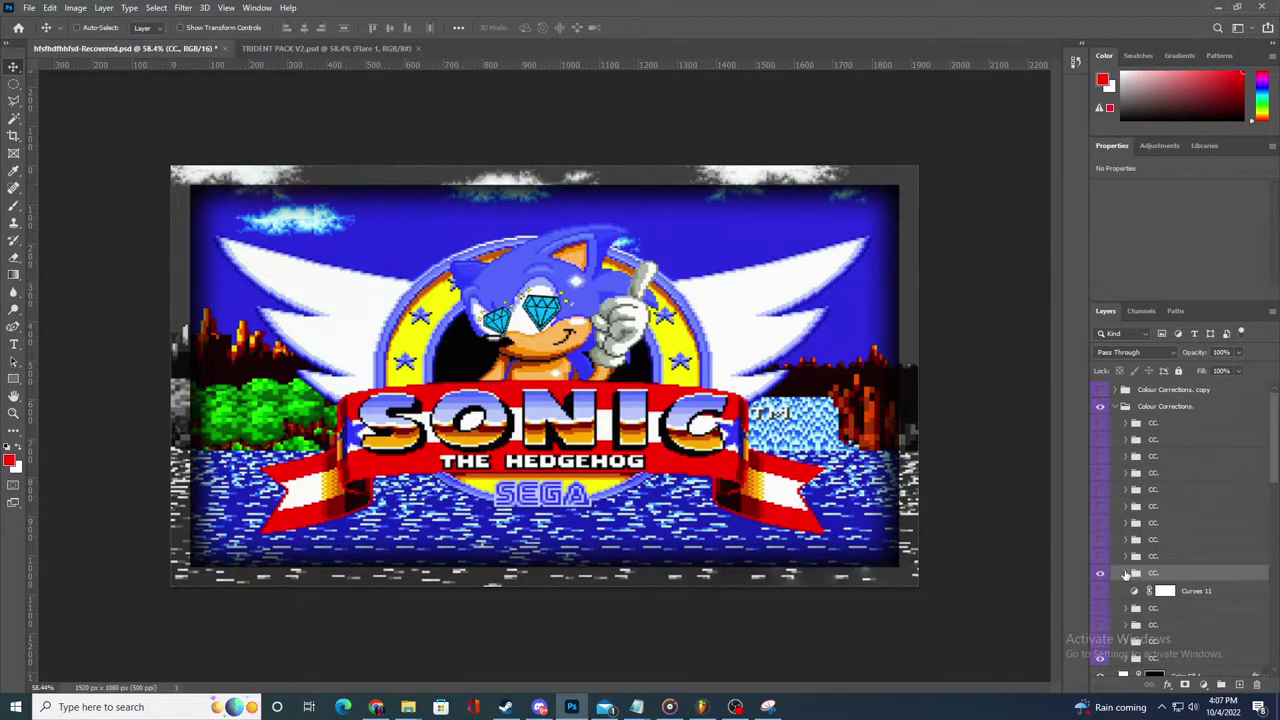
pyautogui.keyDown('ctrl'); pyautogui.click(1124, 572); pyautogui.keyUp('ctrl')
pyautogui.click(1124, 406)
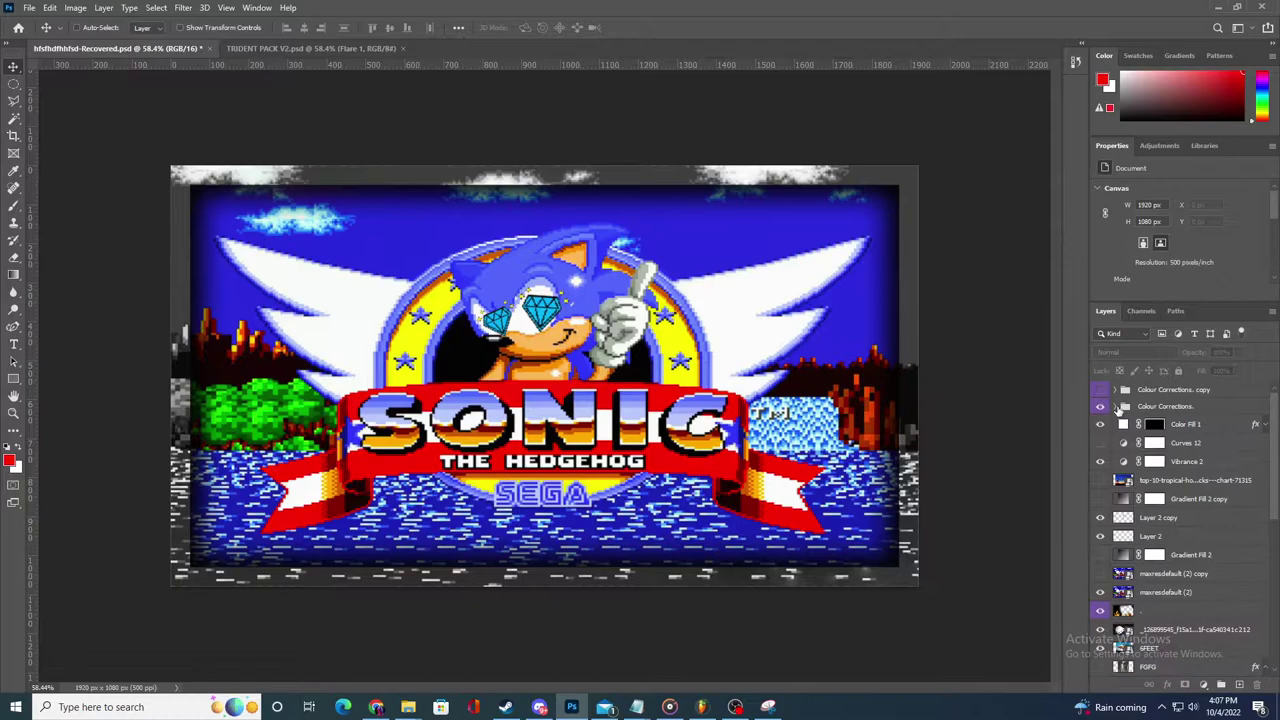
# - Try a drop shadow and an outer glow on the Layer 2 copy diamond, and discard the layer style changes
pyautogui.click(1153, 520)
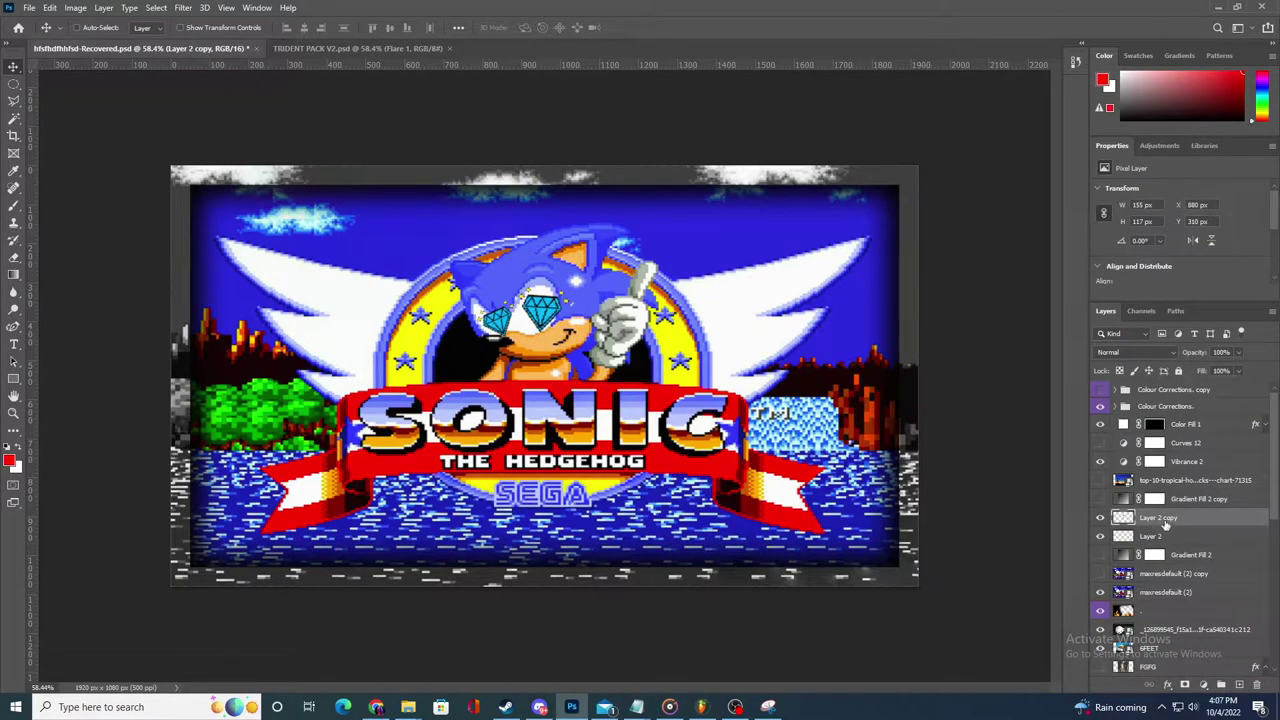
pyautogui.rightClick(1164, 523)
pyautogui.click(1115, 152)
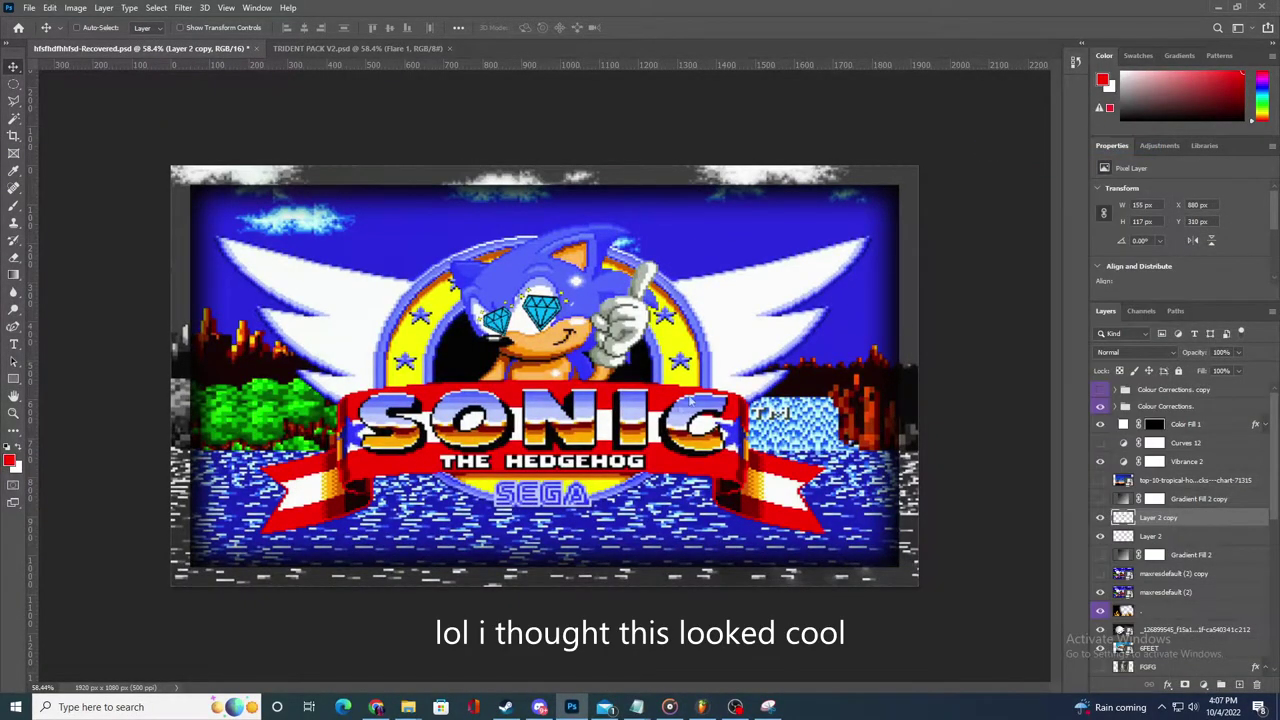
pyautogui.click(551, 417)
pyautogui.moveTo(616, 164); pyautogui.dragTo(838, 166)
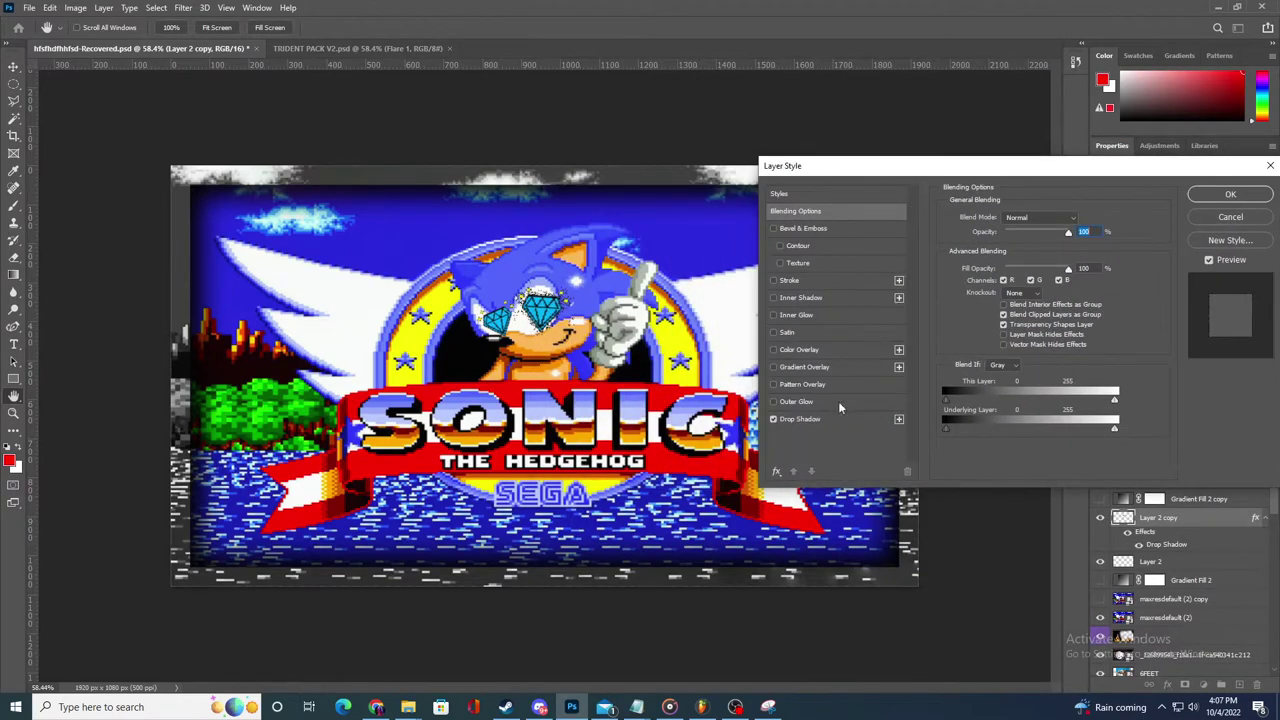
pyautogui.click(773, 401)
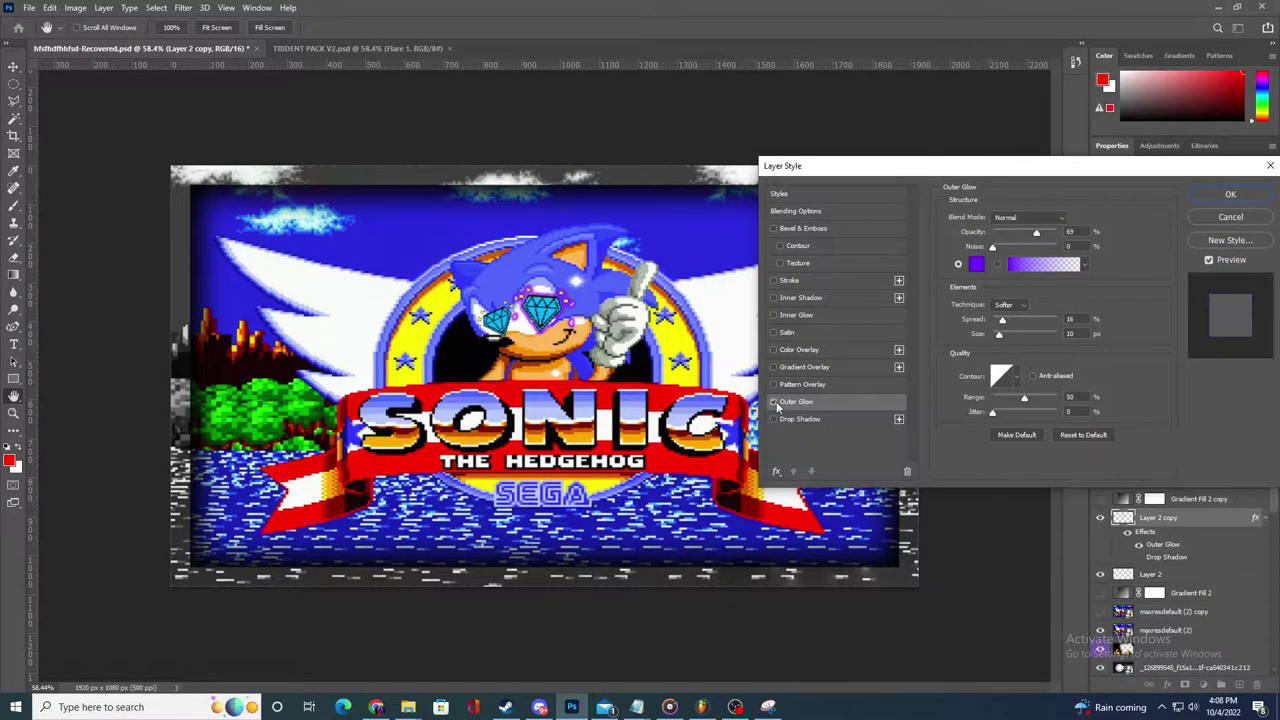
pyautogui.click(774, 402)
pyautogui.click(1231, 218)
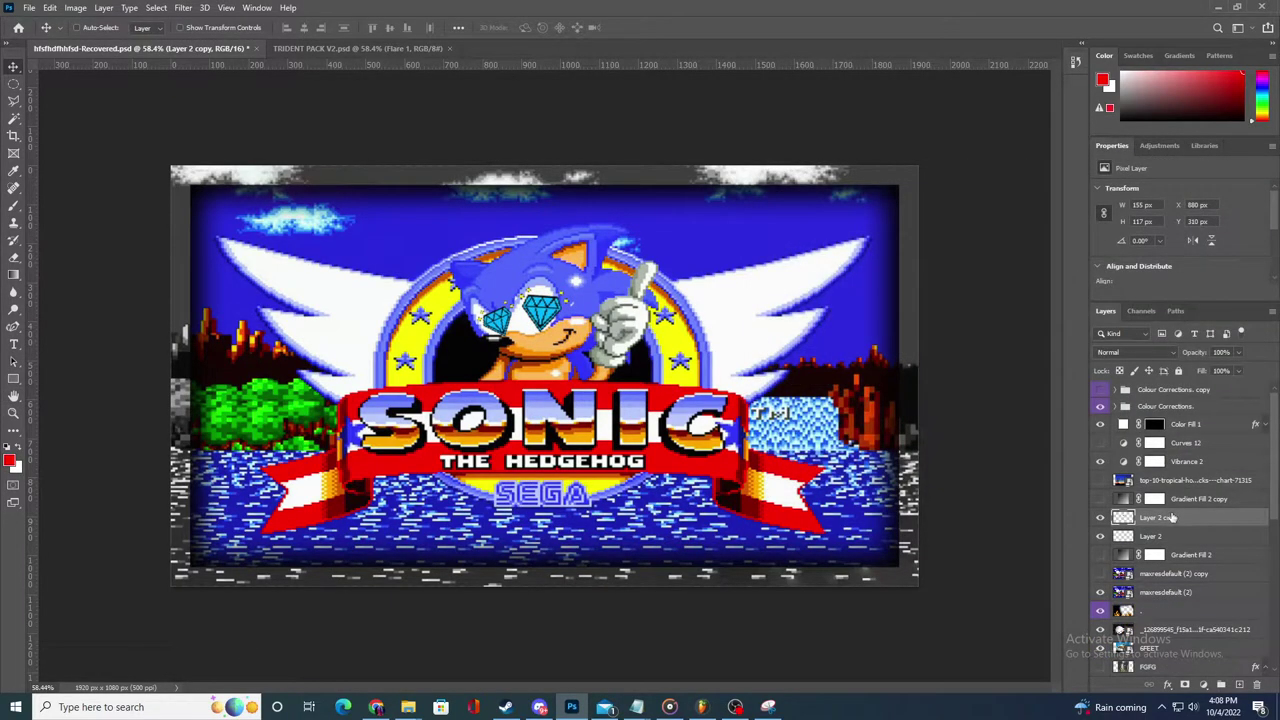
# - Hide the Layer 2 and Layer 2 copy diamonds and show the Gradient Fill 2 copy layer
pyautogui.click(184, 9)
pyautogui.click(1099, 537)
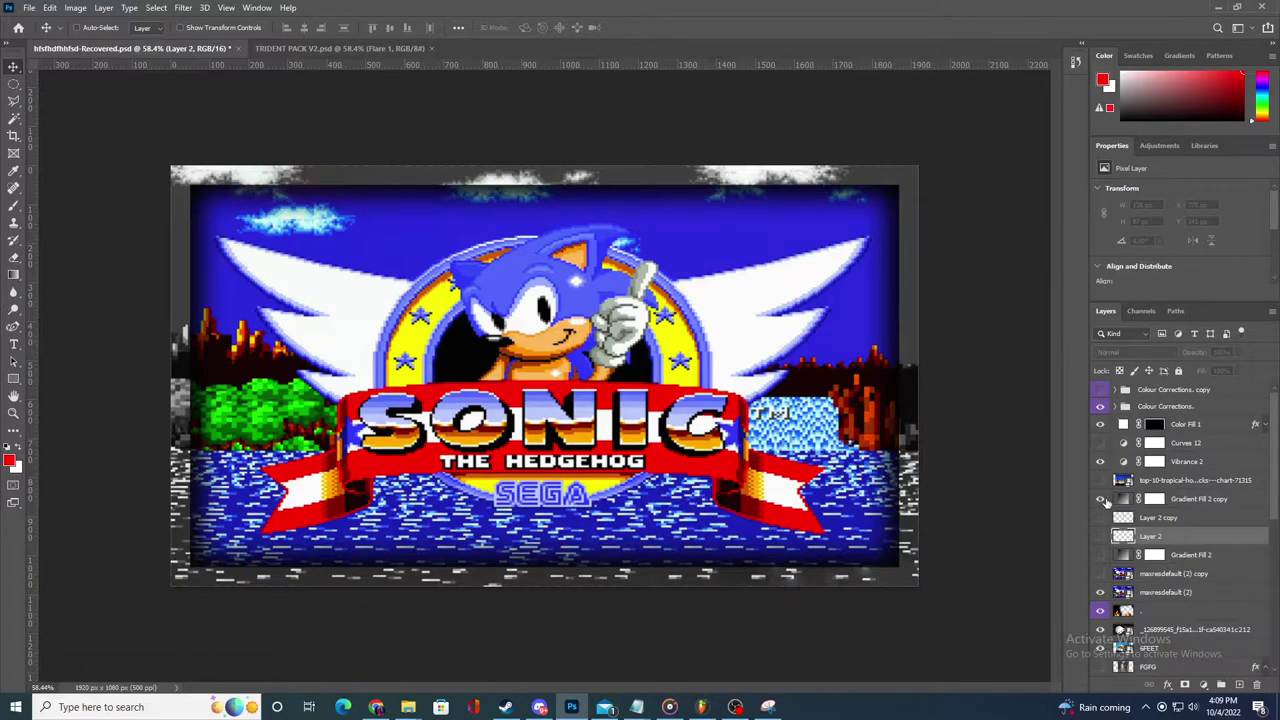
pyautogui.click(1101, 499)
pyautogui.click(1138, 505)
# - Check the Gradient Fill 2 copy settings and set the layer's blend mode to Color
pyautogui.doubleClick(1123, 500)
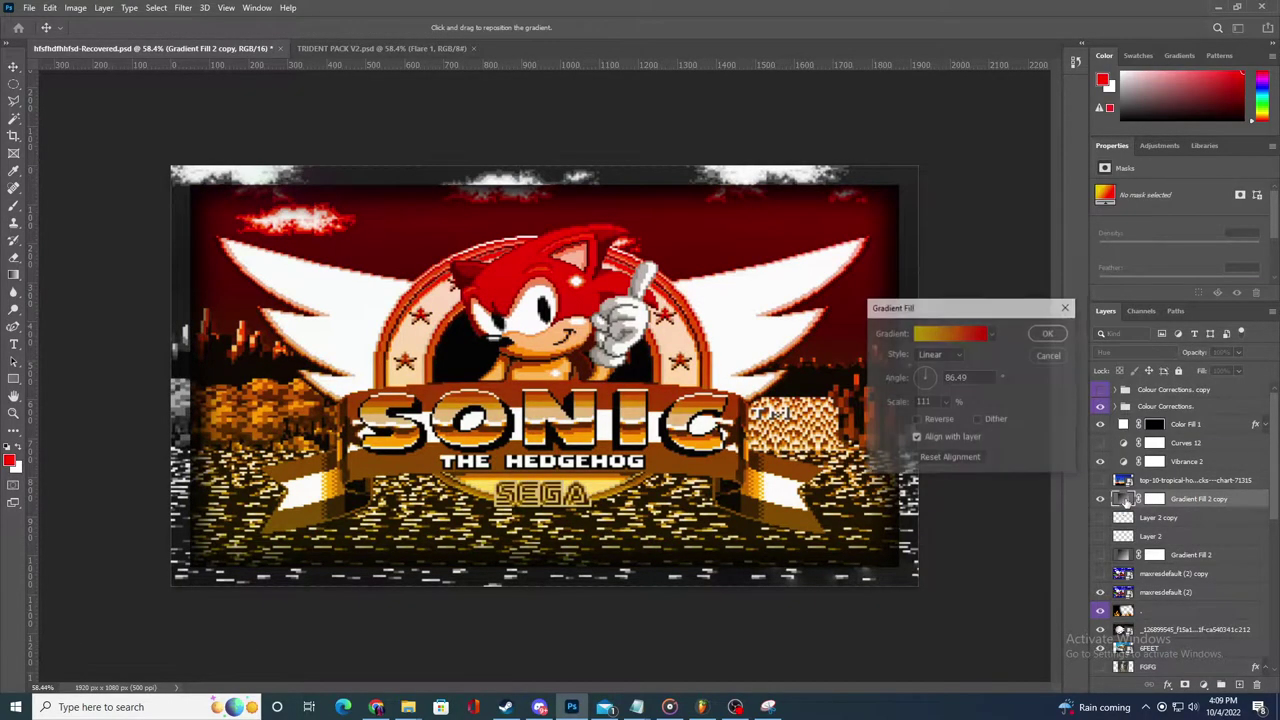
pyautogui.click(1049, 333)
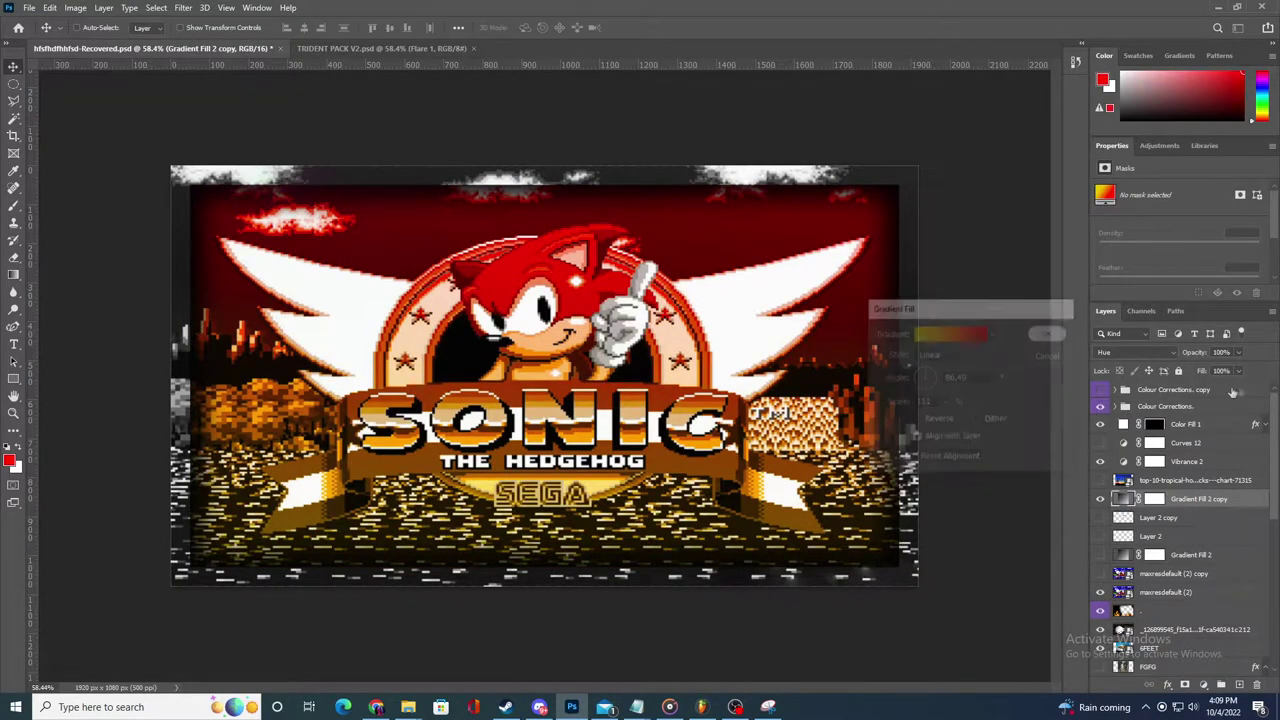
pyautogui.click(1149, 357)
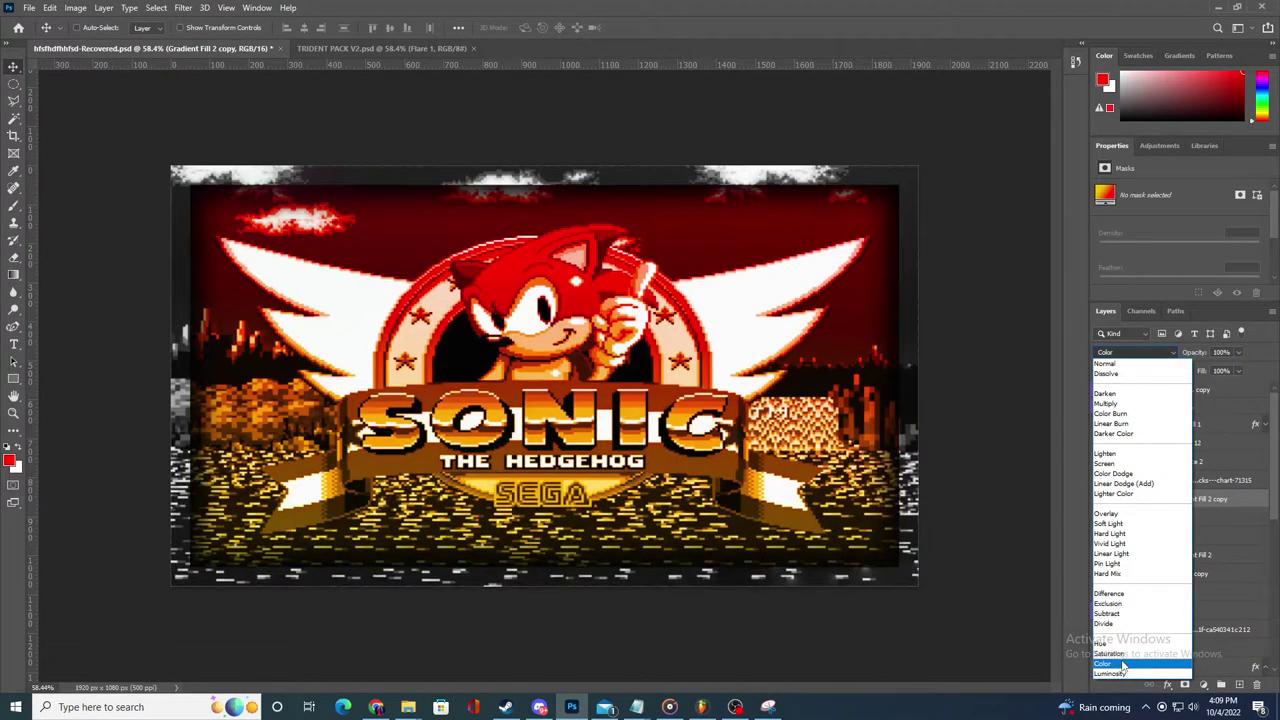
pyautogui.click(1123, 665)
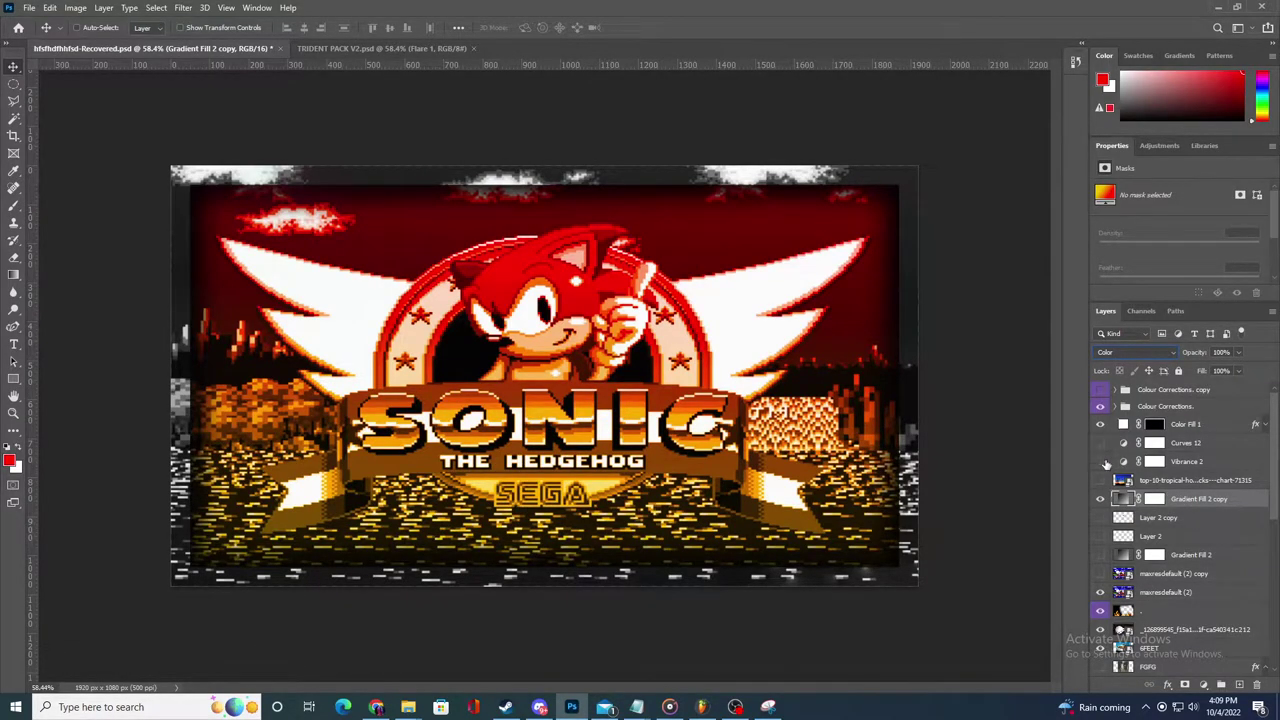
# - Compare the image with Vibrance 2 off and on, and lower that adjustment layer's saturation
pyautogui.click(1104, 463)
pyautogui.click(1104, 463)
pyautogui.click(1172, 470)
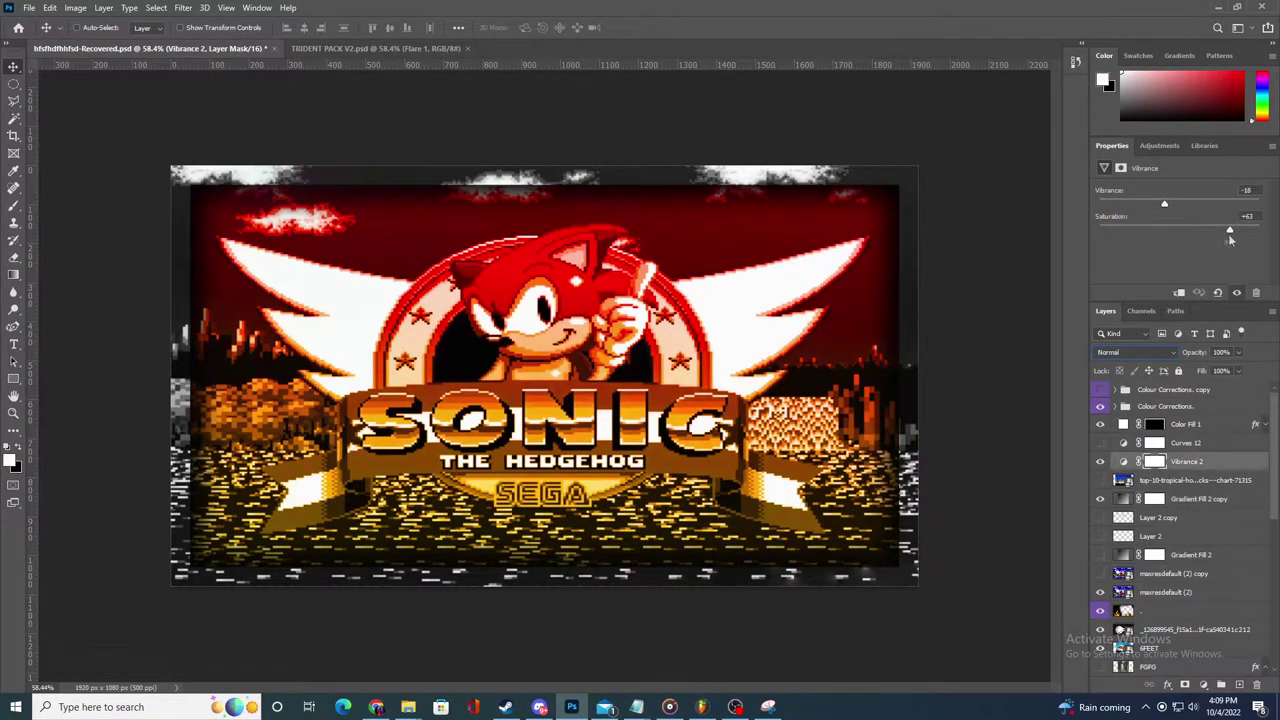
pyautogui.moveTo(1238, 232); pyautogui.dragTo(1150, 242)
pyautogui.click(1160, 443)
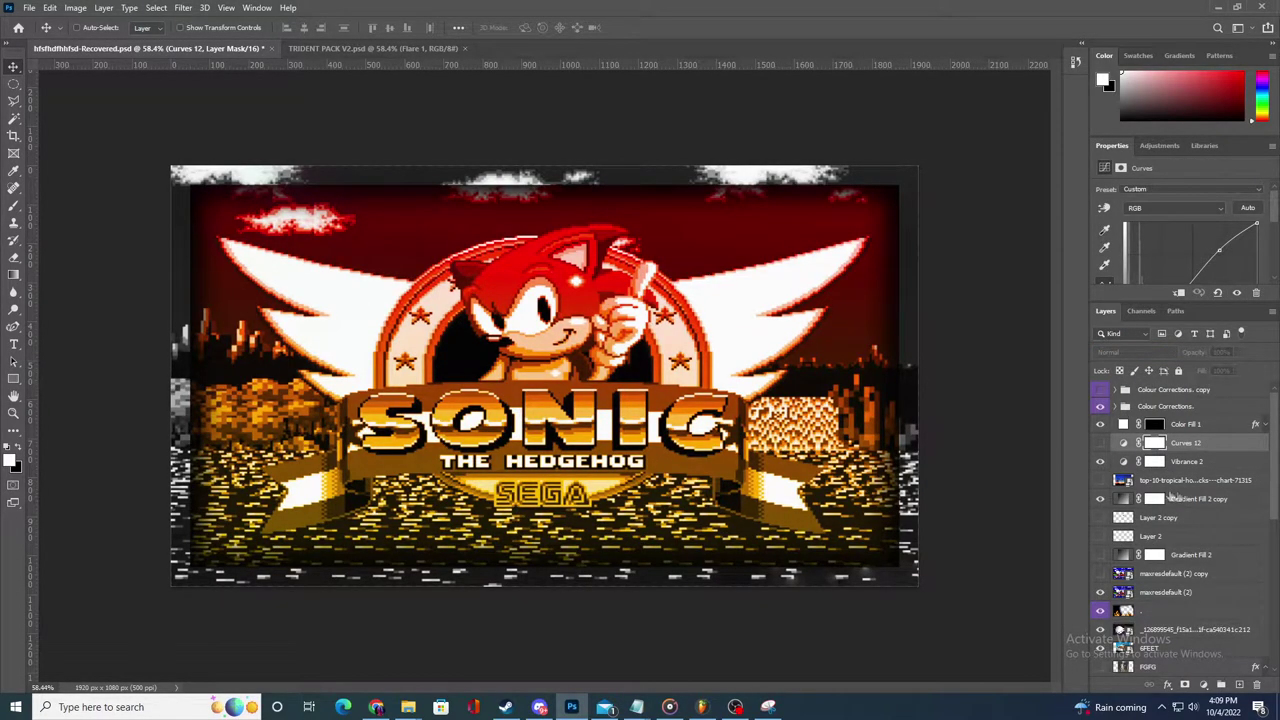
# - Change the yellow starting colour stop of the Gradient Fill 2 copy gradient to bright blue
pyautogui.doubleClick(1121, 499)
pyautogui.click(945, 333)
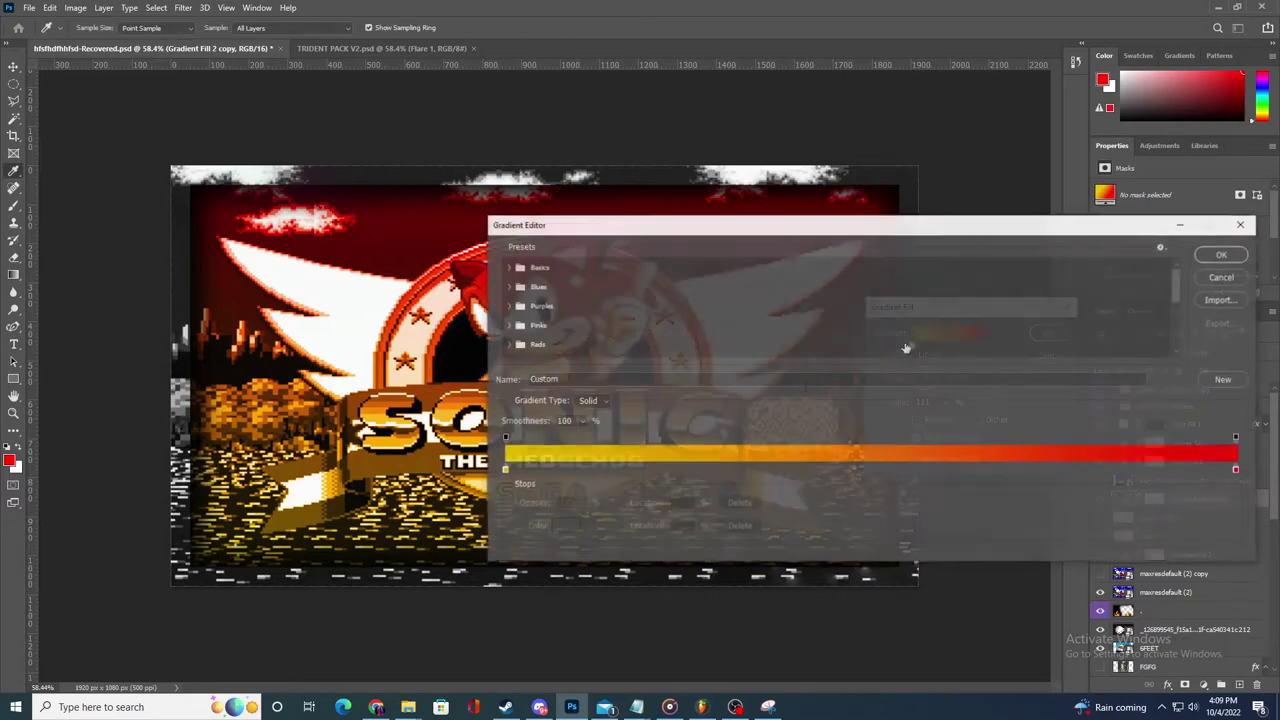
pyautogui.doubleClick(505, 469)
pyautogui.moveTo(692, 236); pyautogui.dragTo(712, 219)
pyautogui.moveTo(724, 326); pyautogui.dragTo(724, 282)
pyautogui.click(839, 216)
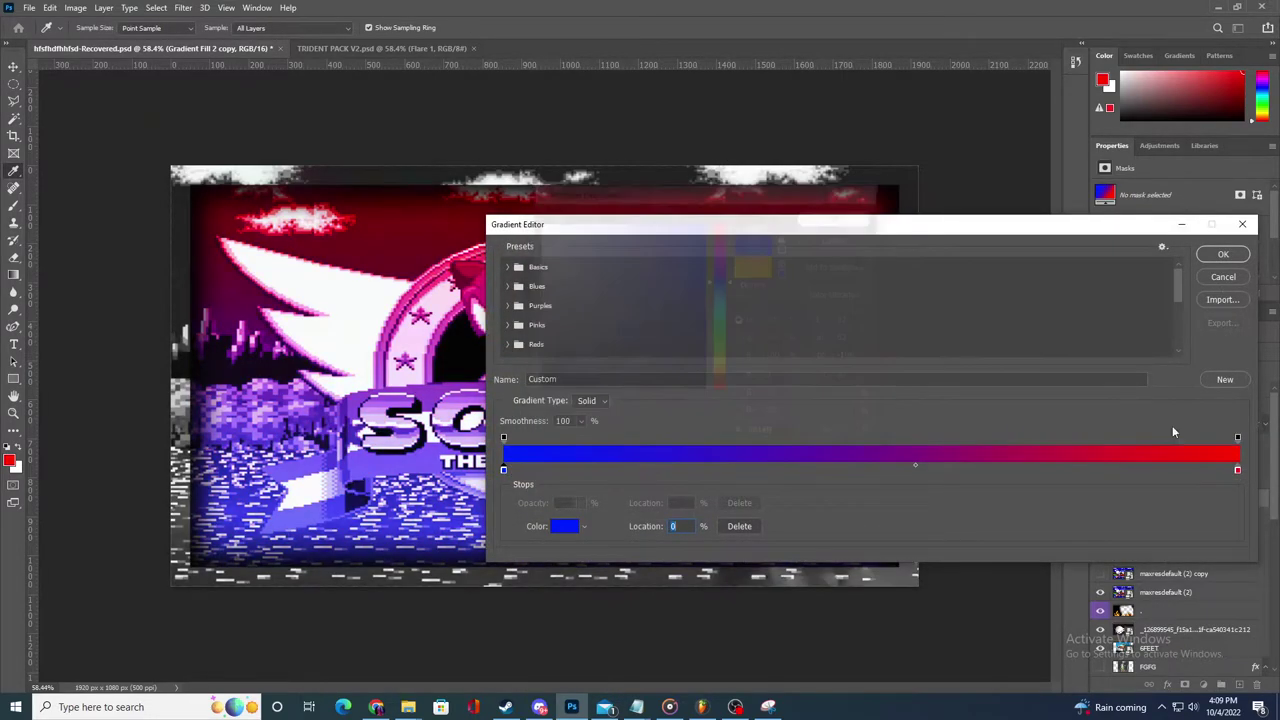
# - Change the gradient's red end stop to green 00ff9c and apply the blue-to-green gradient fill
pyautogui.click(1237, 470)
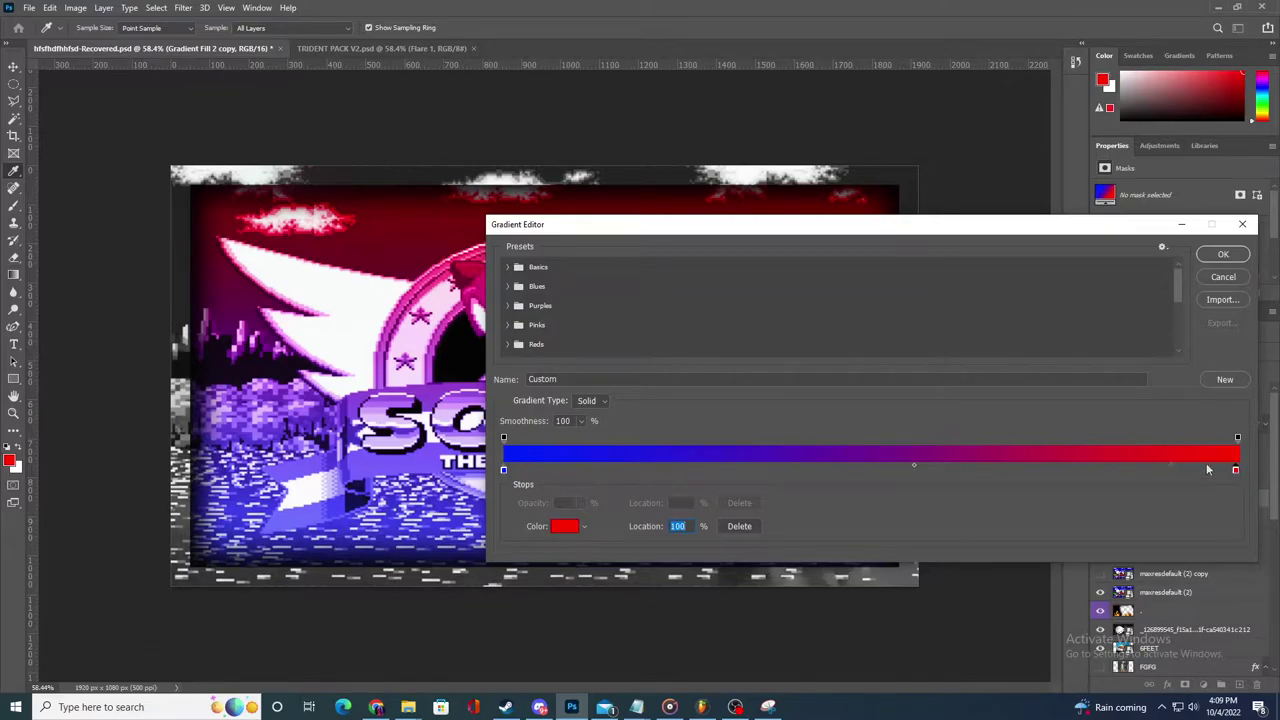
pyautogui.moveTo(694, 232); pyautogui.dragTo(706, 222)
pyautogui.click(722, 318)
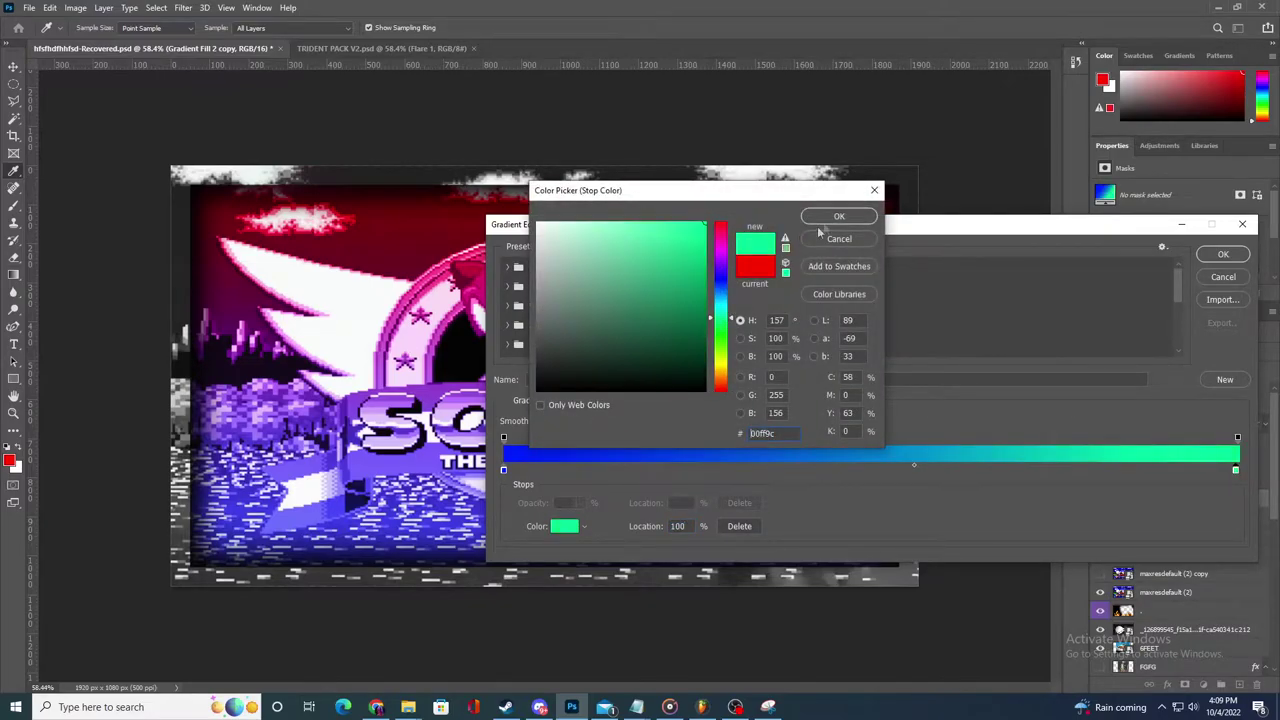
pyautogui.click(830, 218)
pyautogui.click(1223, 254)
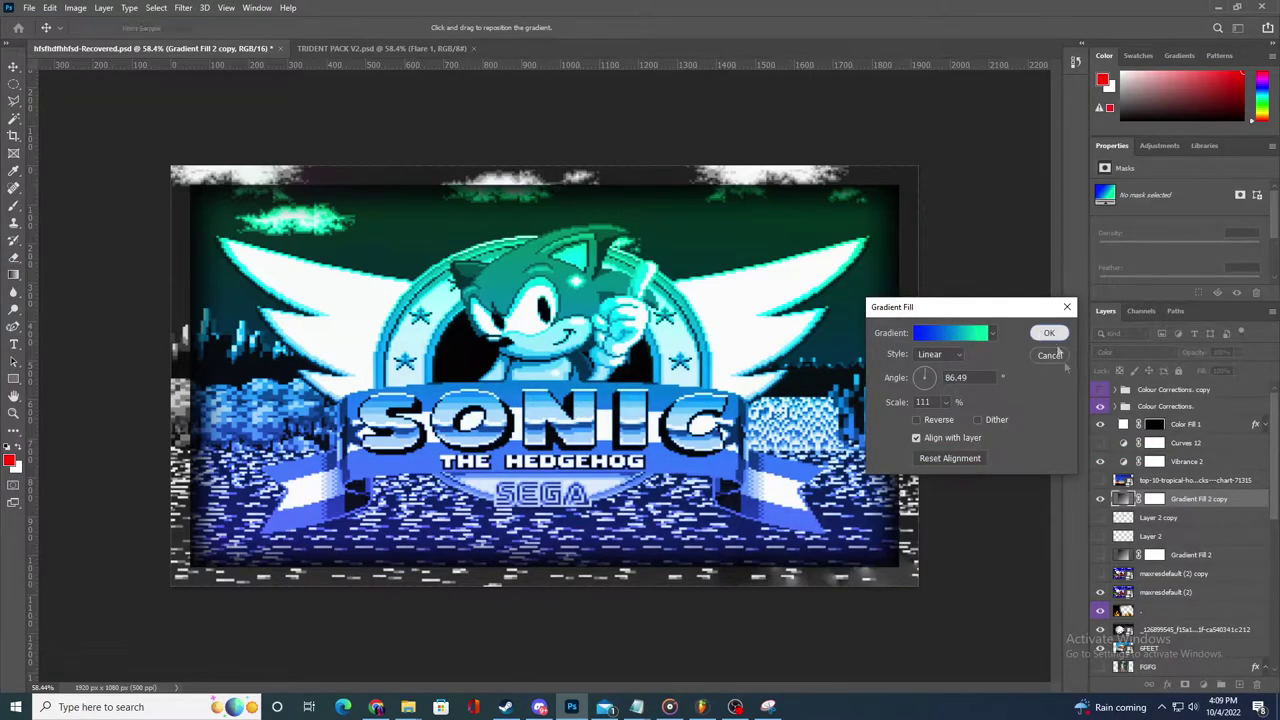
pyautogui.click(1050, 334)
# - Compare the image with and without Gradient Fill 2 copy, and reduce the layer's opacity to 41%
pyautogui.click(1101, 499)
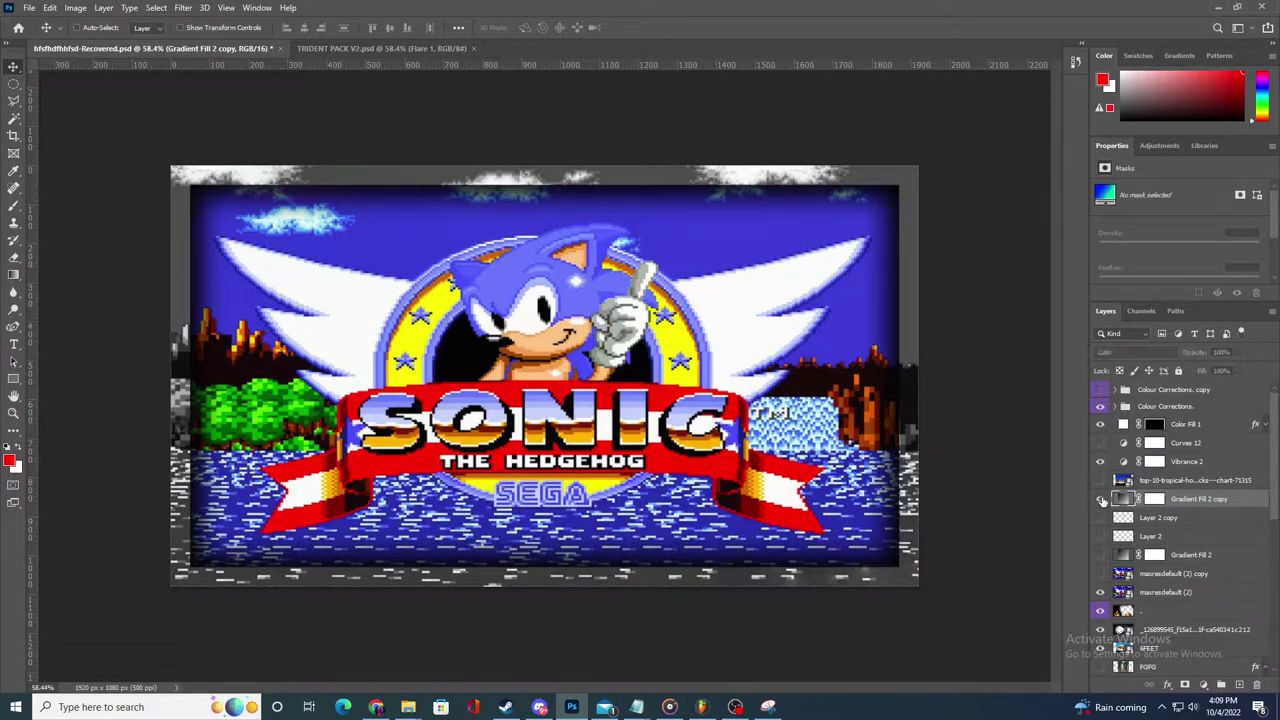
pyautogui.click(1102, 500)
pyautogui.click(1238, 353)
pyautogui.moveTo(1222, 370); pyautogui.dragTo(1208, 370)
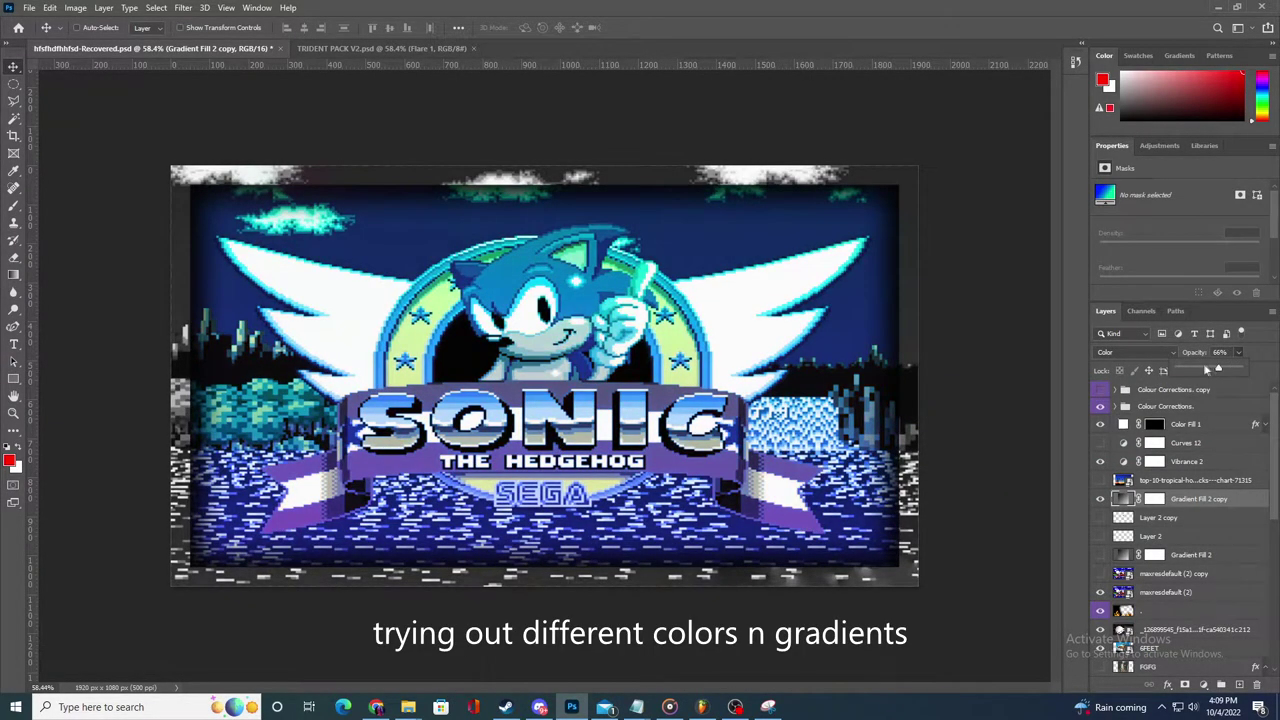
# - Set the Gradient Fill 2 copy blend mode to Hue and raise its opacity to 100%
pyautogui.click(1140, 352)
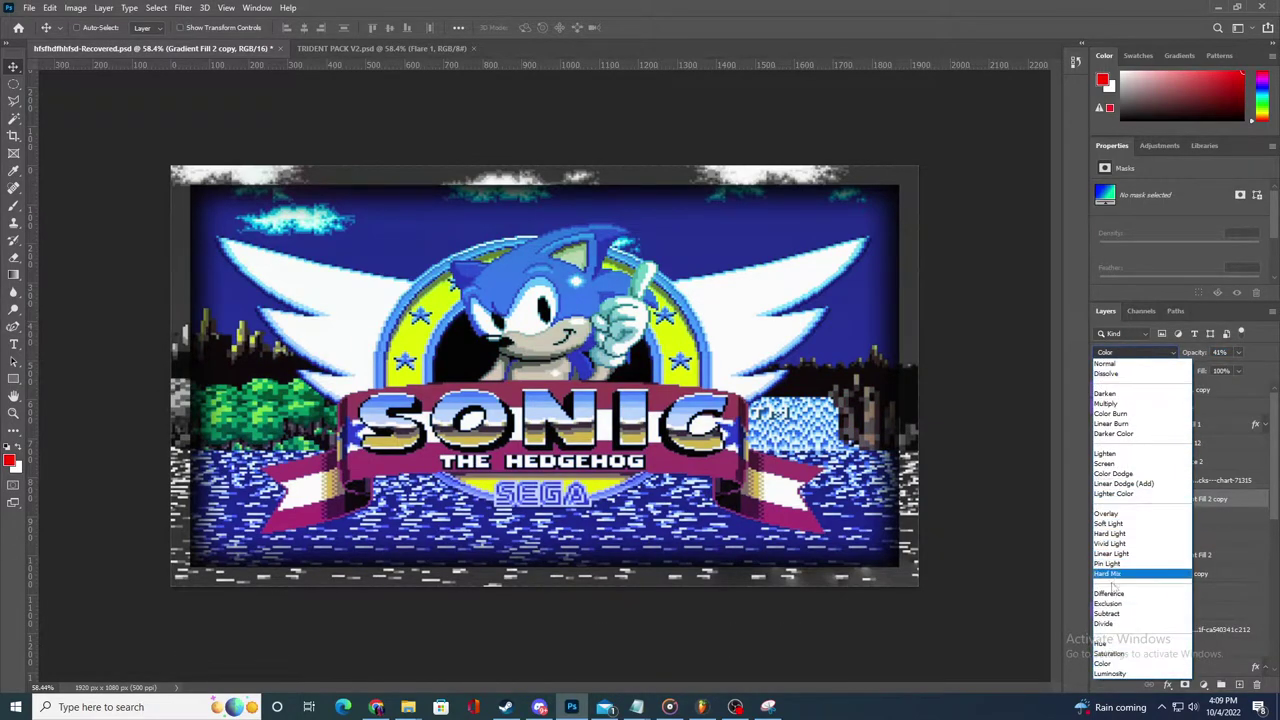
pyautogui.click(1098, 644)
pyautogui.click(1239, 353)
pyautogui.moveTo(1231, 369); pyautogui.dragTo(1268, 349)
pyautogui.click(1254, 344)
# - Hide Gradient Fill 2 copy, and preview the Curves 12 adjustment before hiding it again
pyautogui.click(1100, 499)
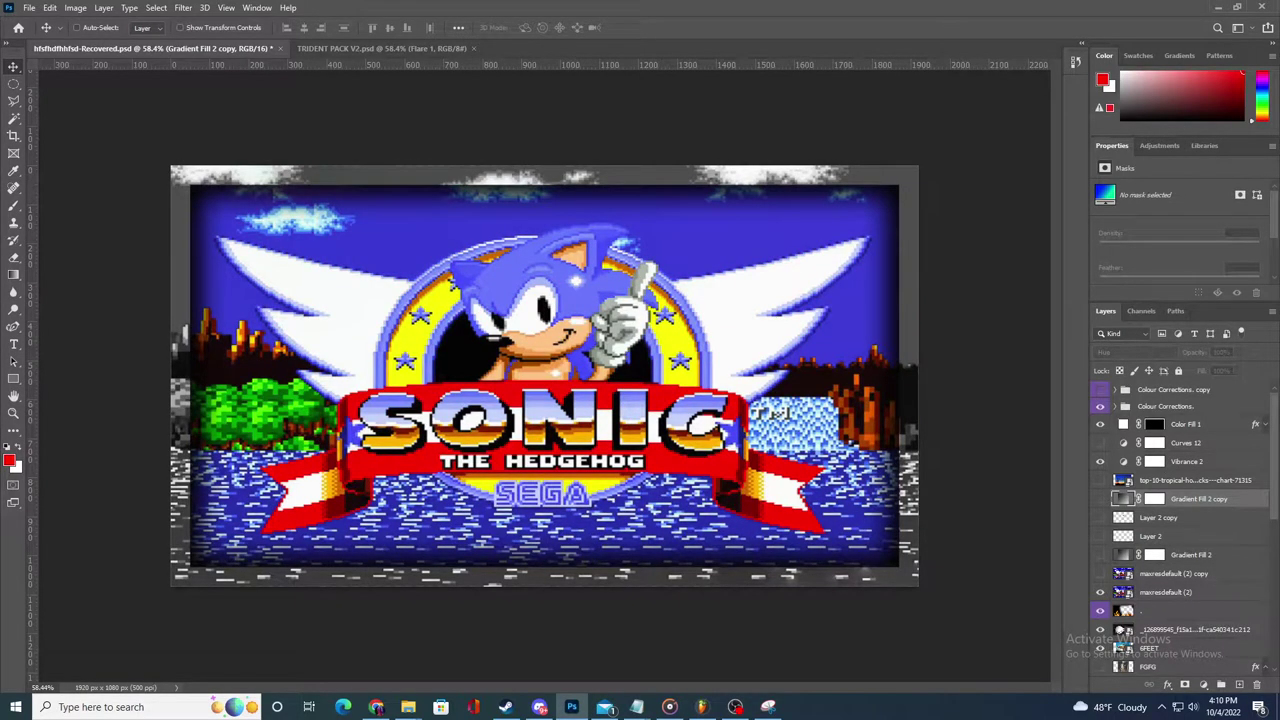
pyautogui.click(1111, 446)
pyautogui.click(1100, 444)
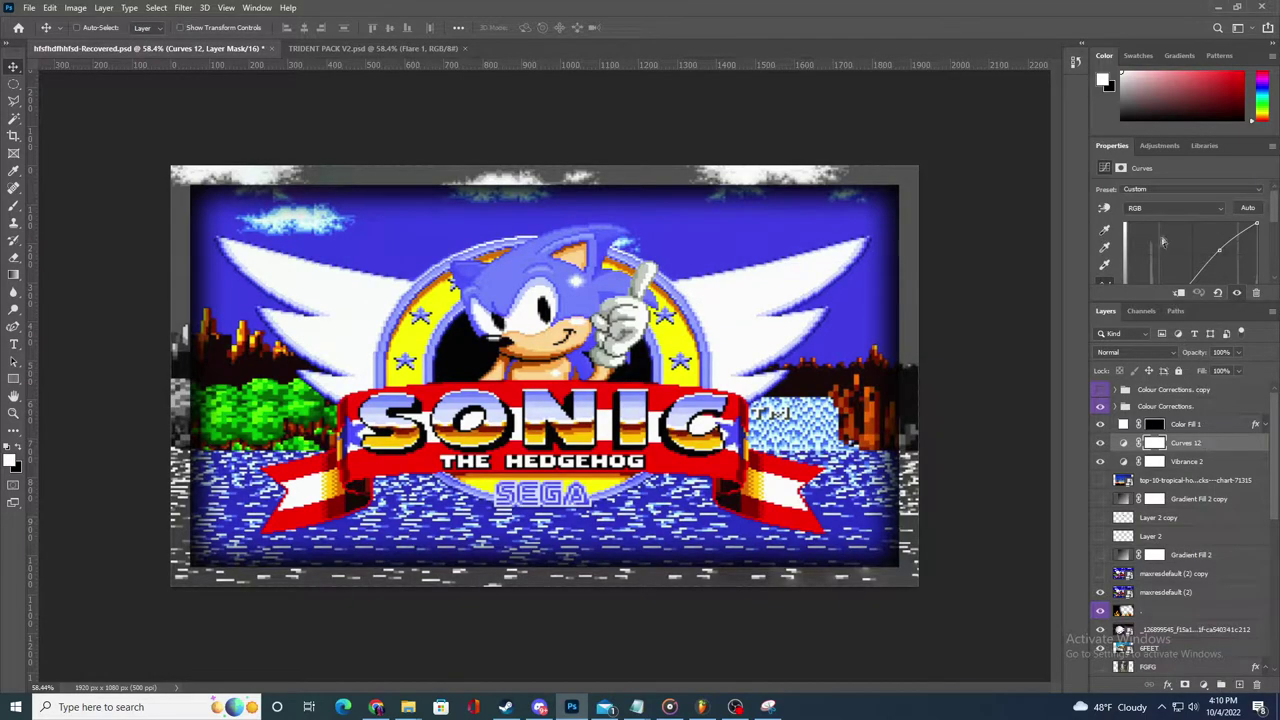
pyautogui.scroll(-2, 1105, 425)
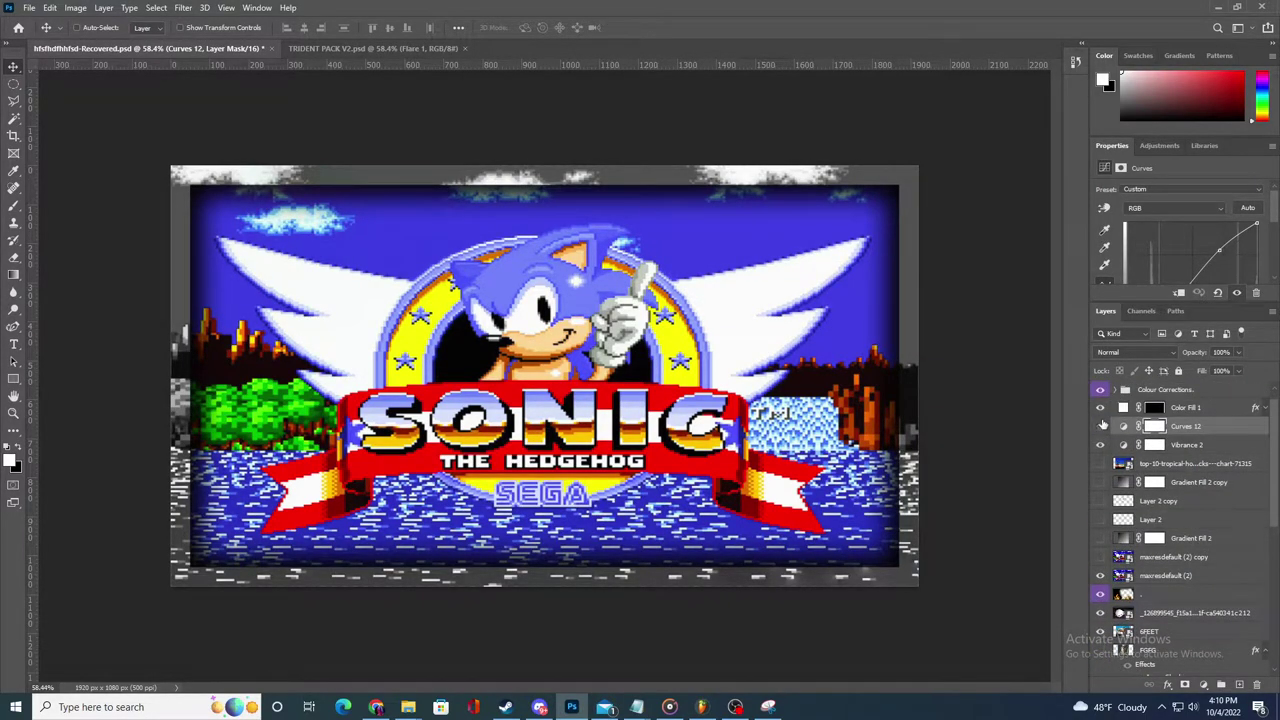
pyautogui.click(1101, 426)
# - Show the Layer 2 and Layer 2 copy diamonds over Sonic's eyes again
pyautogui.scroll(-2, 1102, 450)
pyautogui.click(1100, 487)
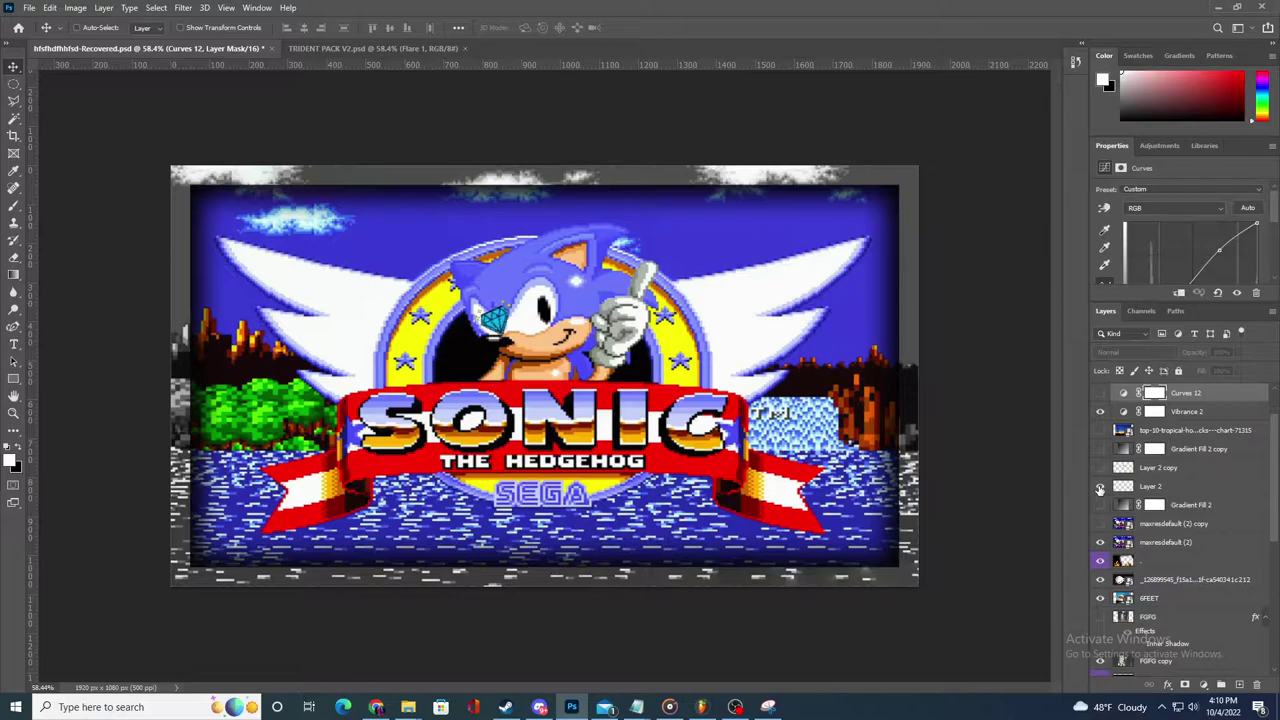
pyautogui.click(1099, 467)
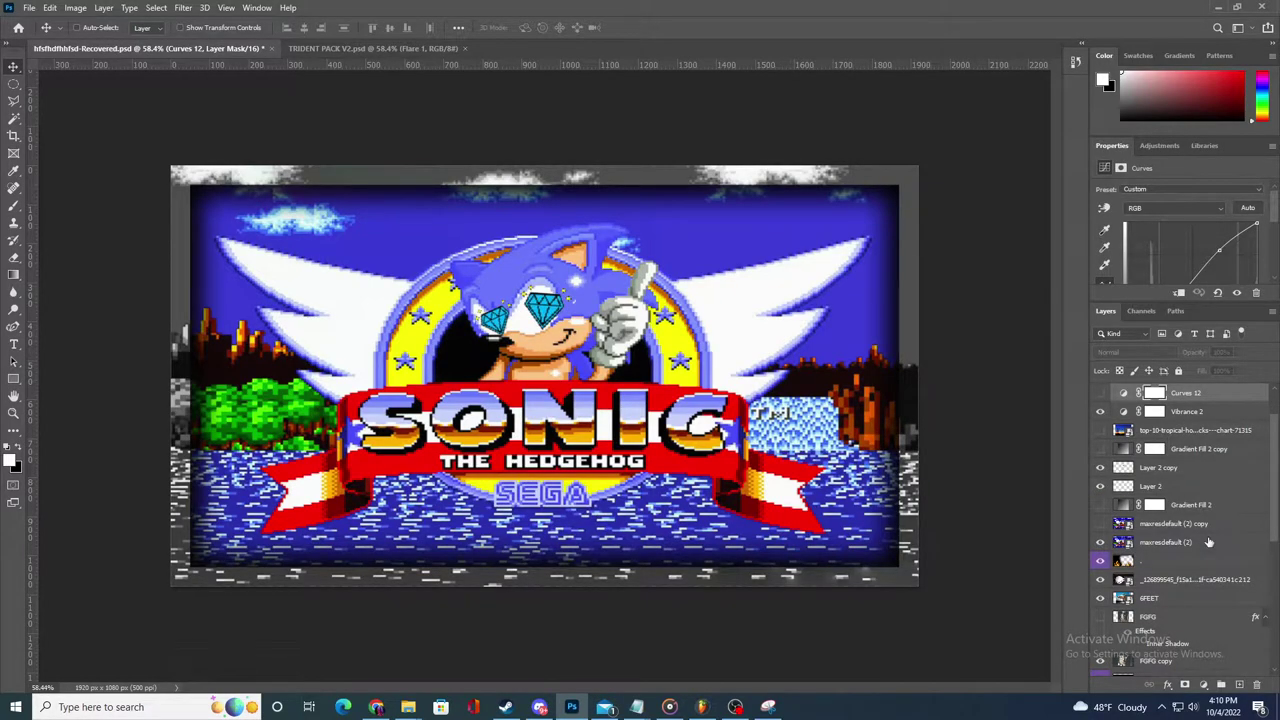
# - Look through the lower part of the layer stack and select the unnamed layer directly below FGFG copy
pyautogui.scroll(-6, 1208, 542)
pyautogui.scroll(2, 1208, 542)
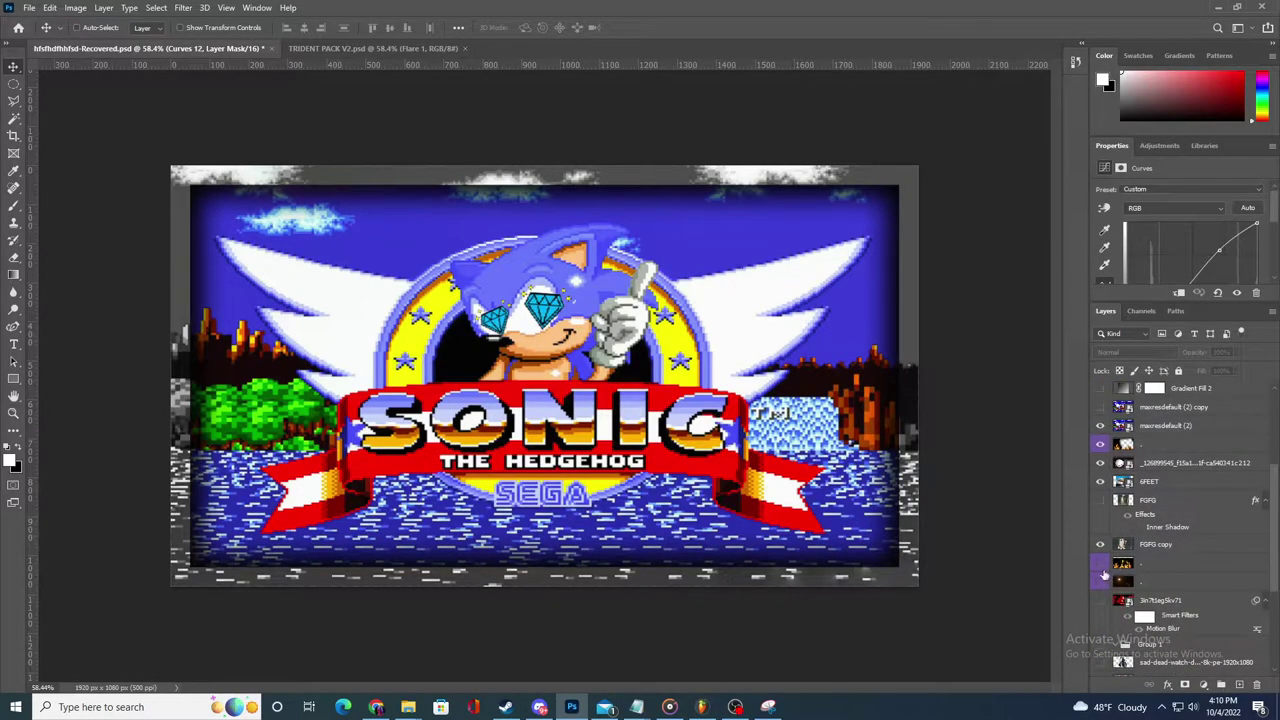
pyautogui.scroll(-3, 1150, 578)
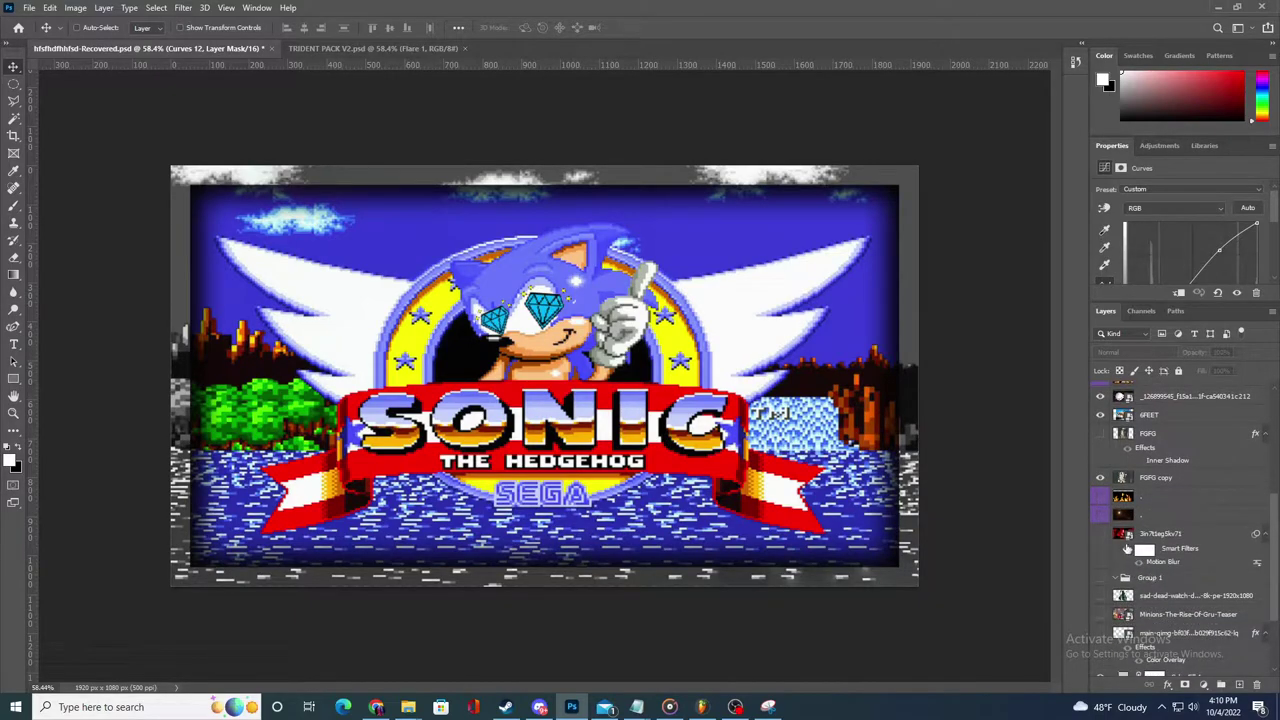
pyautogui.scroll(-3, 1160, 556)
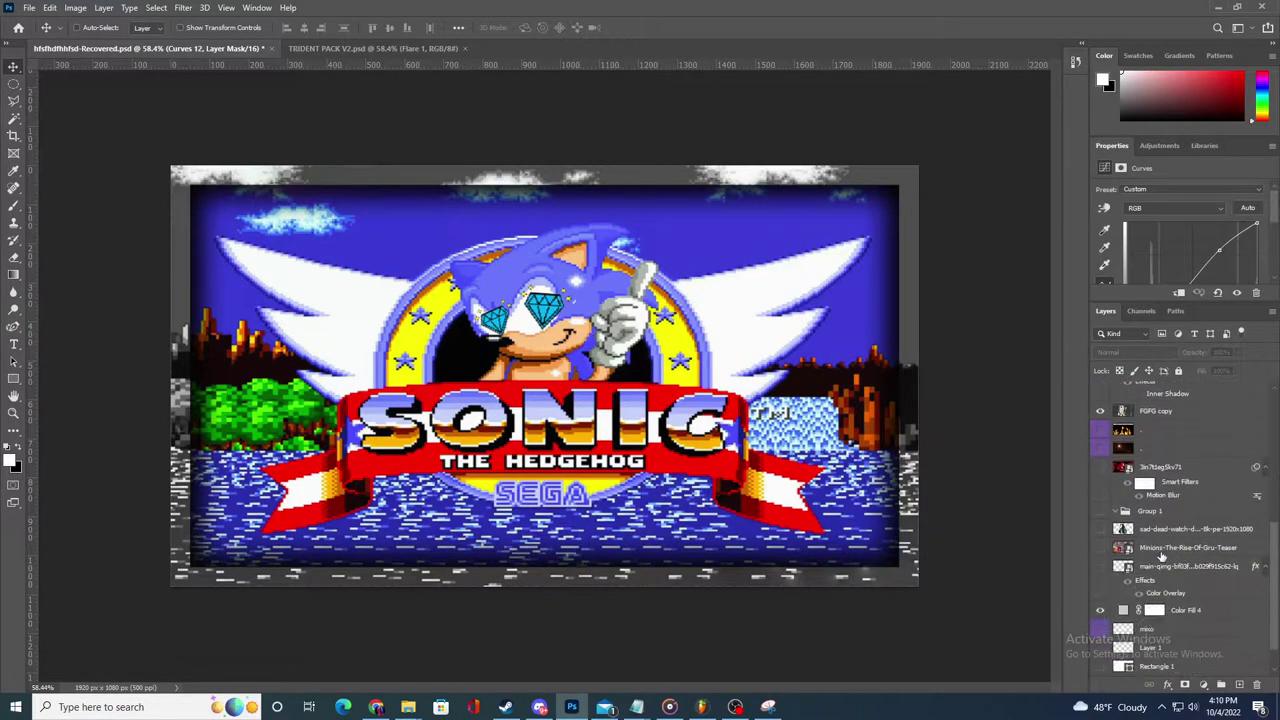
pyautogui.scroll(5, 1161, 553)
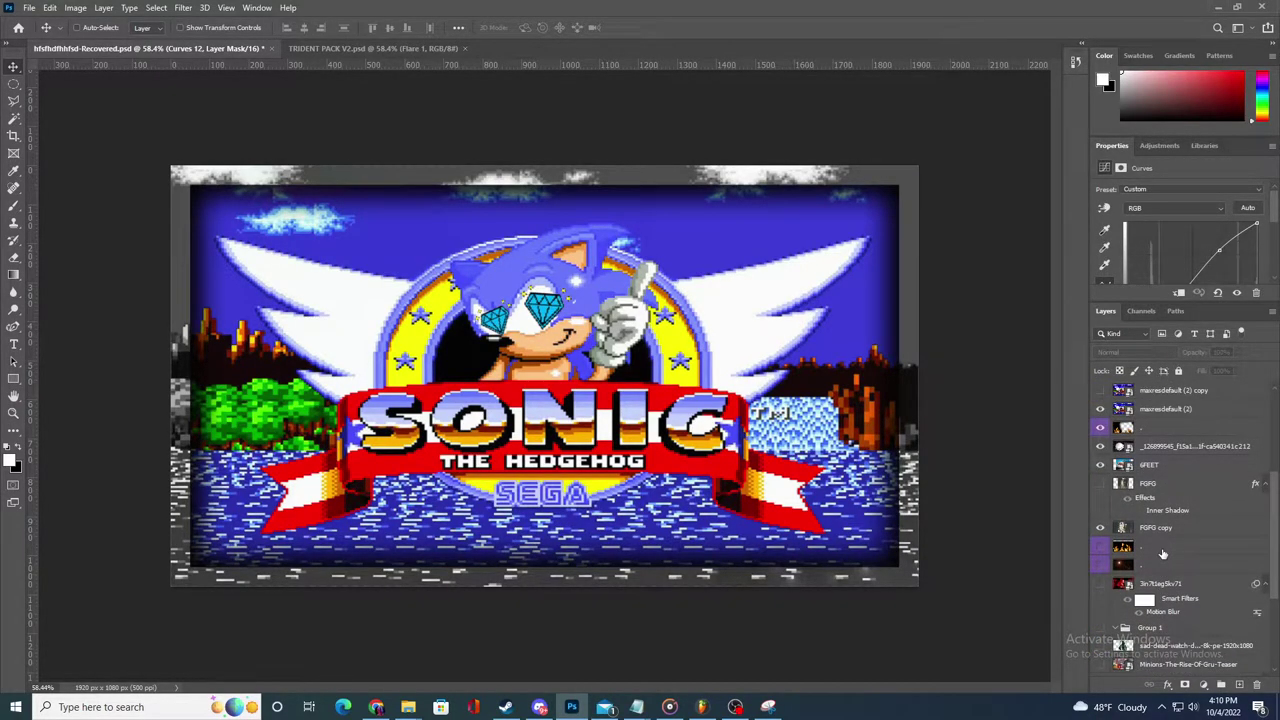
pyautogui.click(1160, 549)
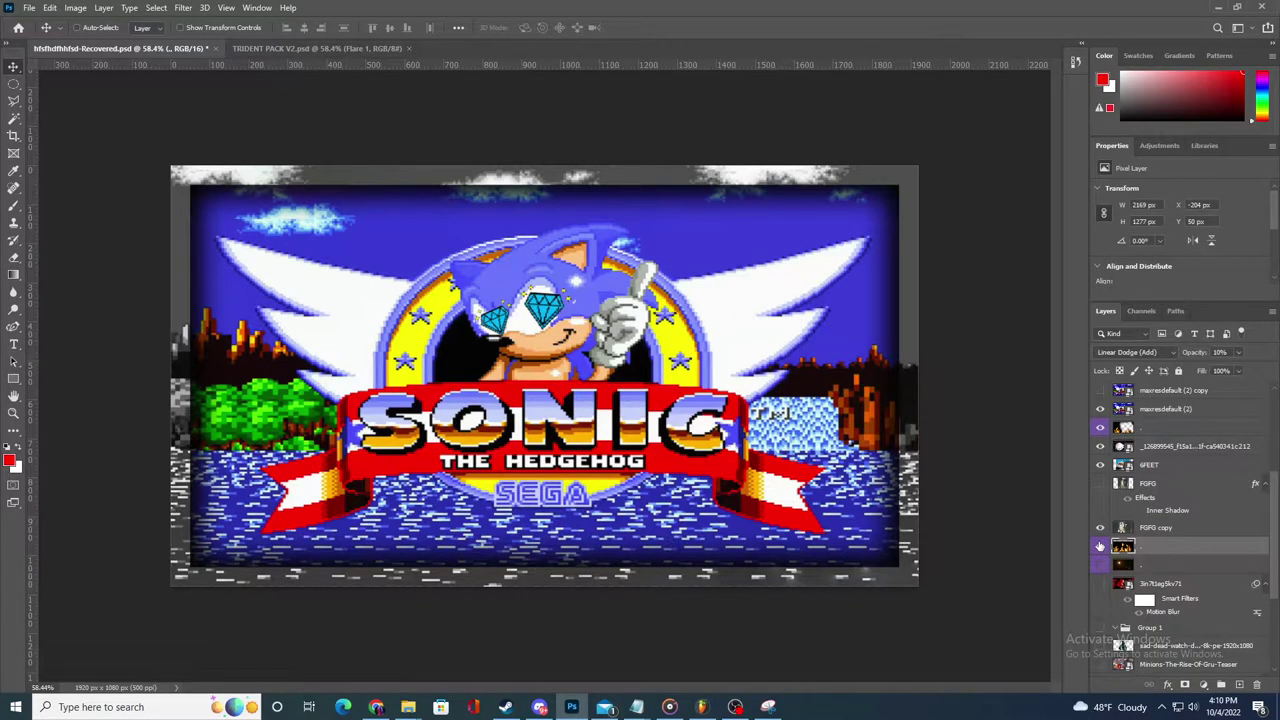
# - Switch to the TRIDENT PACK V2.psd document, collapse its FLARES group and expand the LIGHT group
pyautogui.click(292, 48)
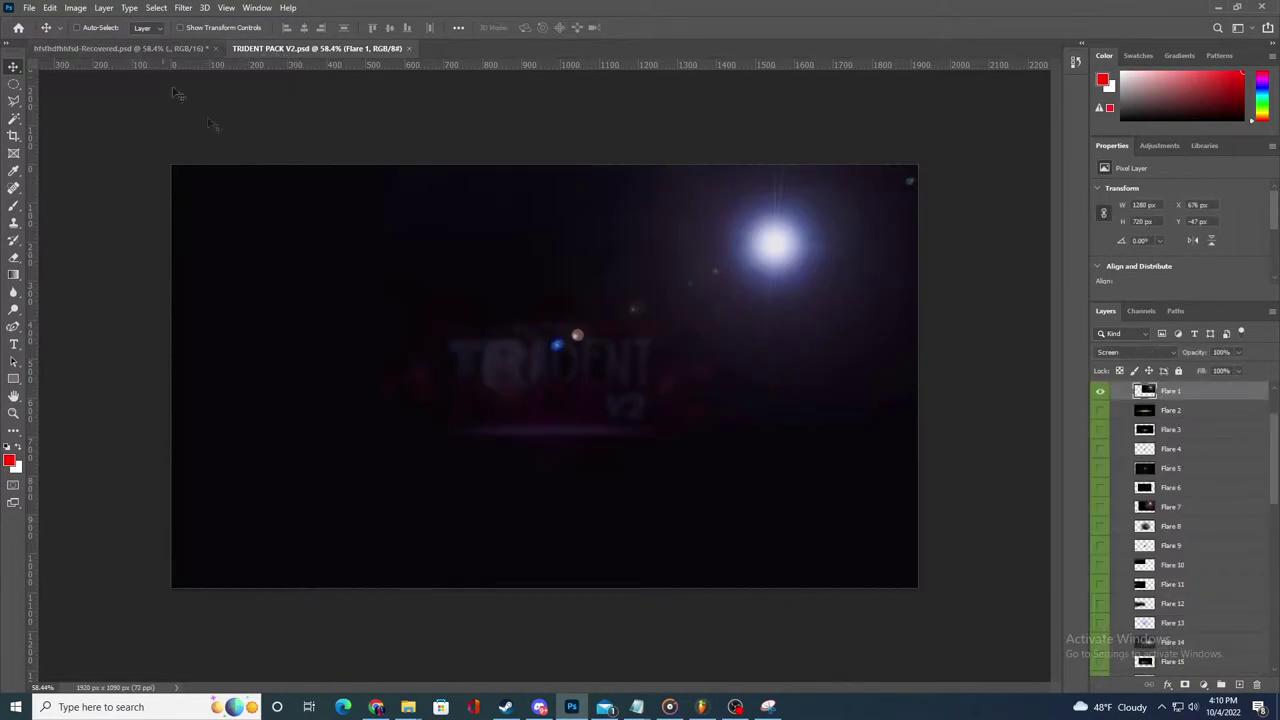
pyautogui.scroll(2, 1148, 457)
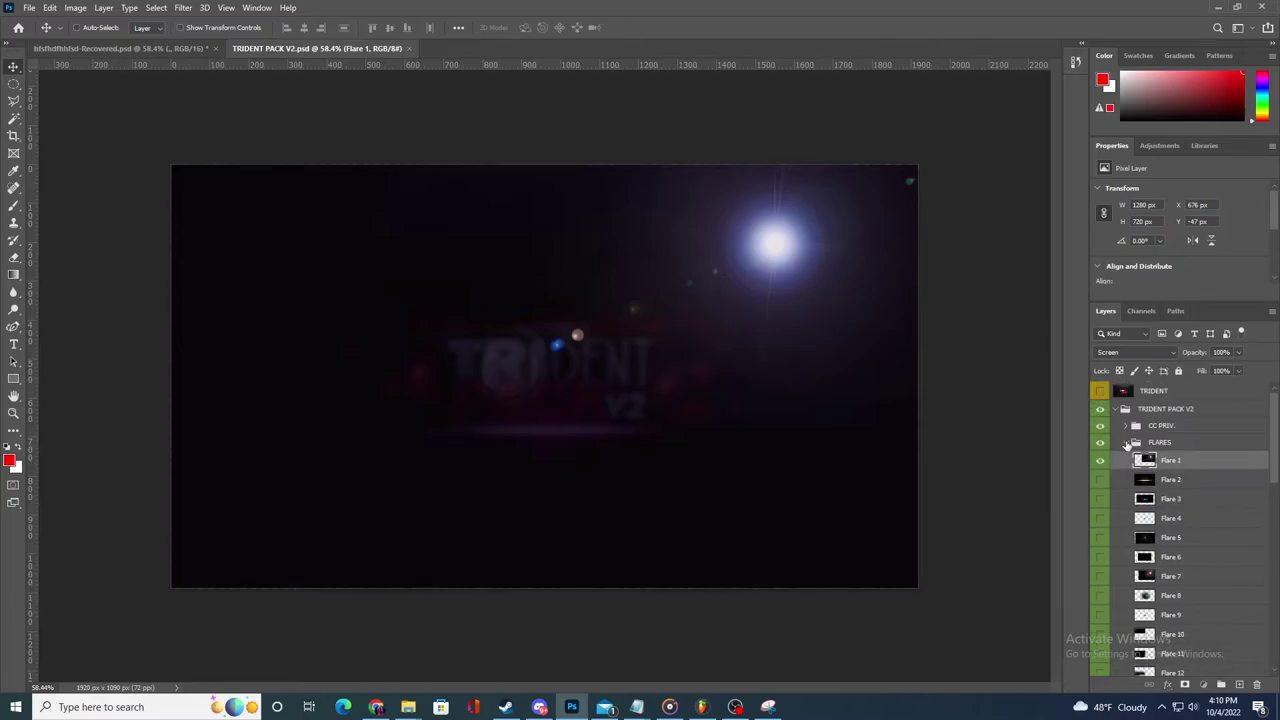
pyautogui.click(1127, 443)
pyautogui.click(1128, 460)
pyautogui.click(1128, 460)
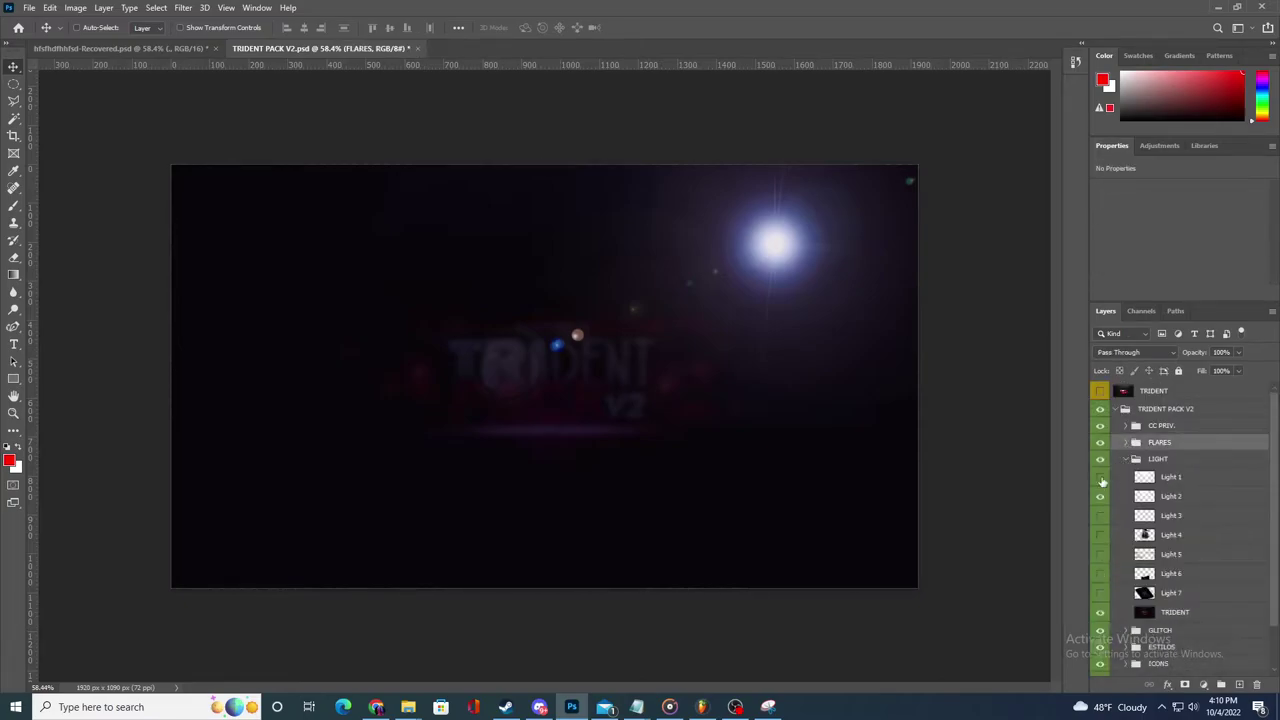
# - Hide the Light 2 layer, preview the image without the FLARES and LIGHT groups, and collapse the LIGHT group
pyautogui.click(1100, 497)
pyautogui.click(1100, 443)
pyautogui.click(1100, 460)
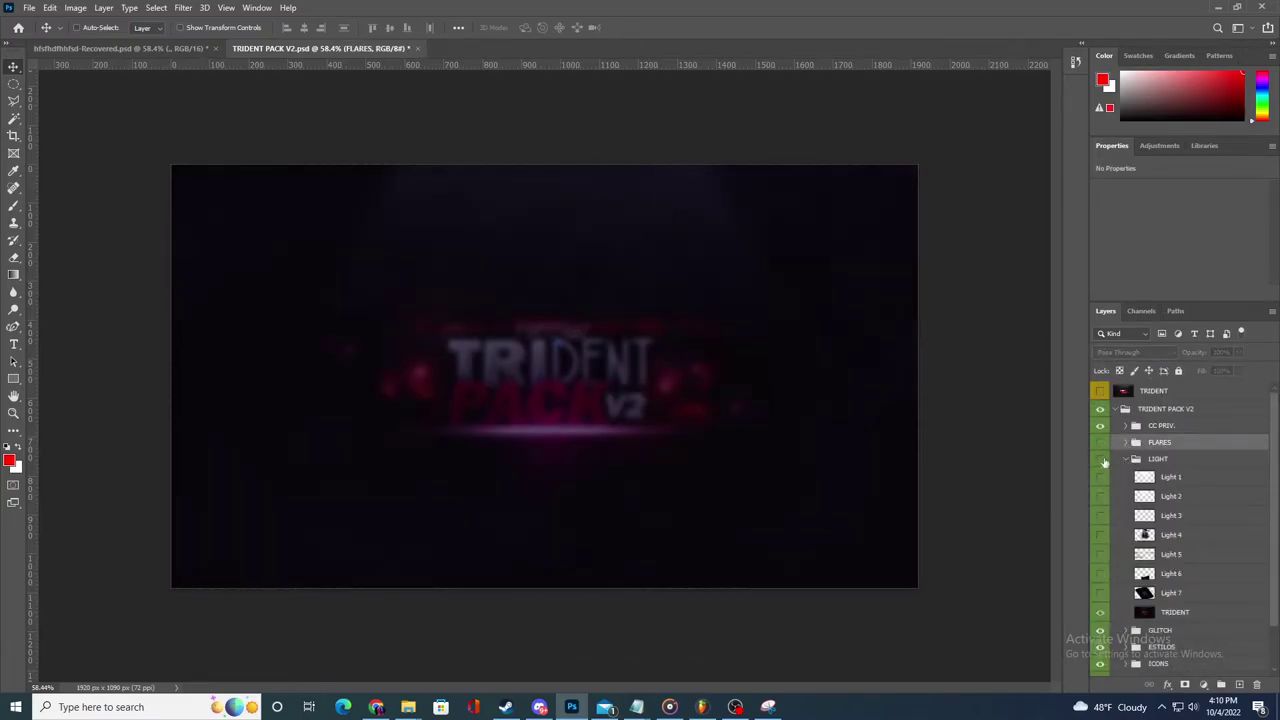
pyautogui.click(1100, 444)
pyautogui.click(1127, 460)
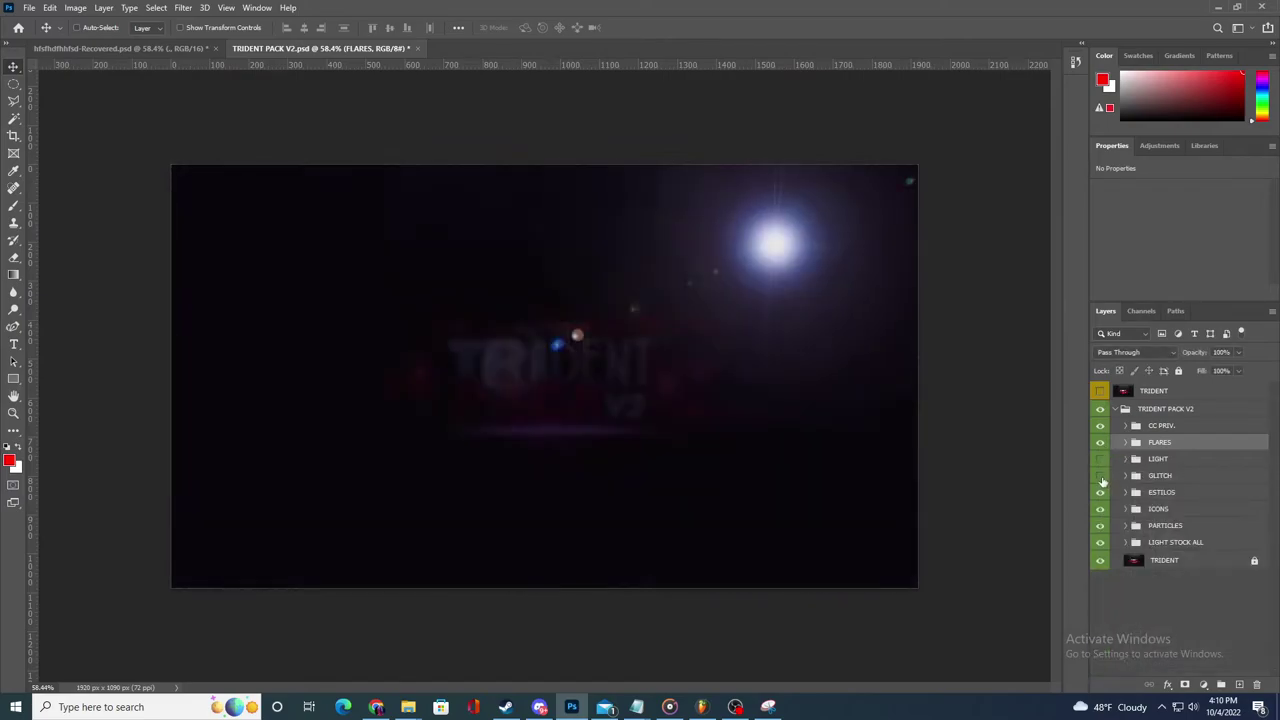
# - Expand the GLITCH group and isolate Glitch 1 by hiding the CC PRIV., FLARES and LIGHT groups and the Glitch 2 and Glitch 4 layers
pyautogui.click(1124, 476)
pyautogui.click(1113, 514)
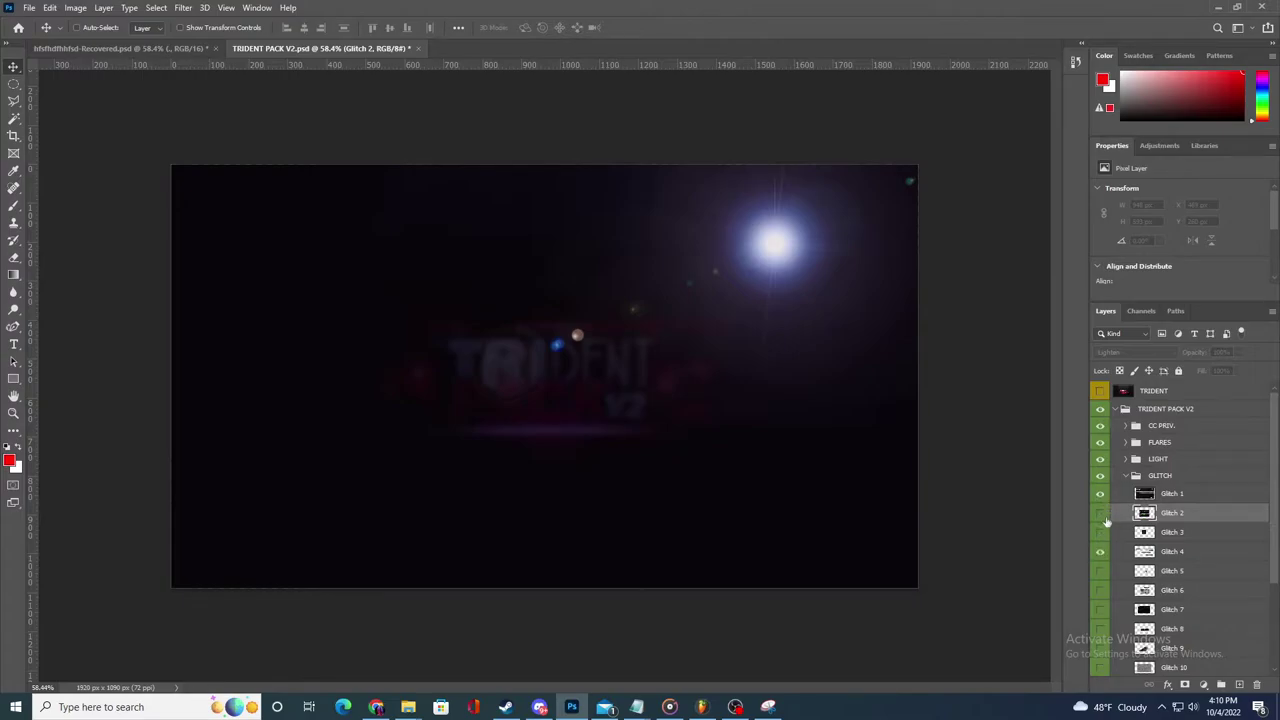
pyautogui.moveTo(1100, 460); pyautogui.dragTo(1100, 427)
pyautogui.click(1101, 514)
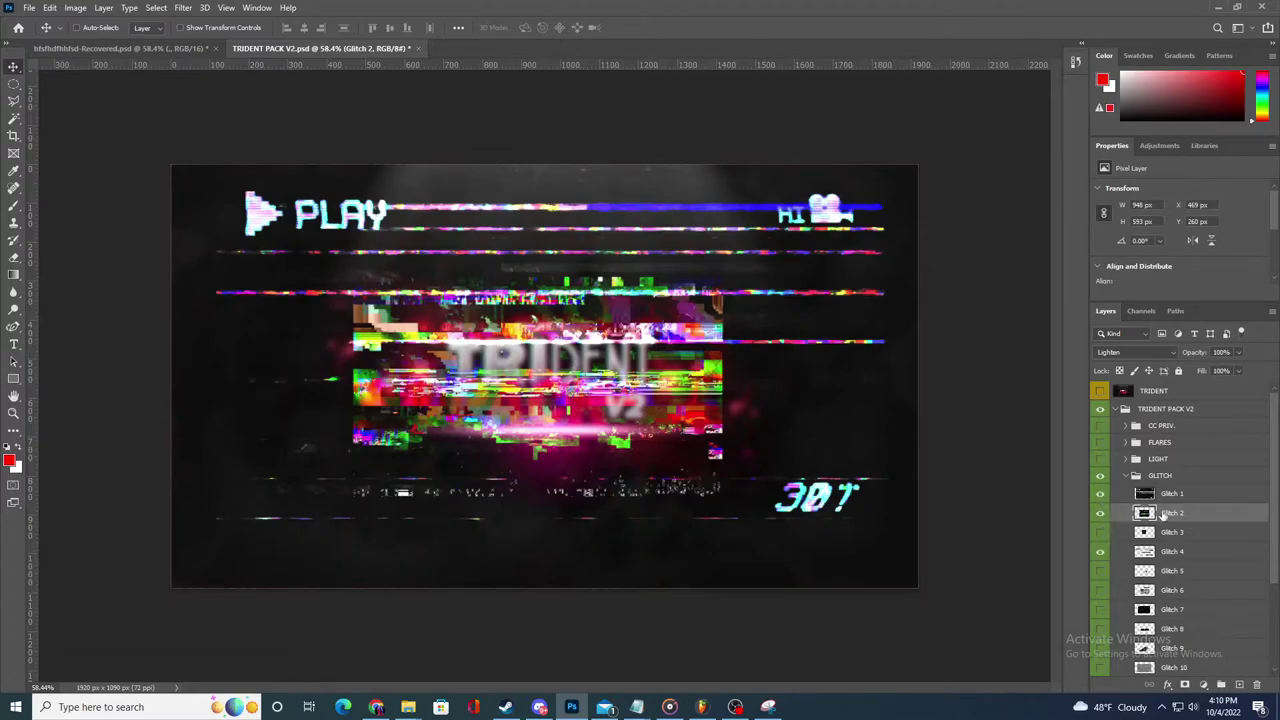
pyautogui.click(1099, 512)
pyautogui.click(1100, 553)
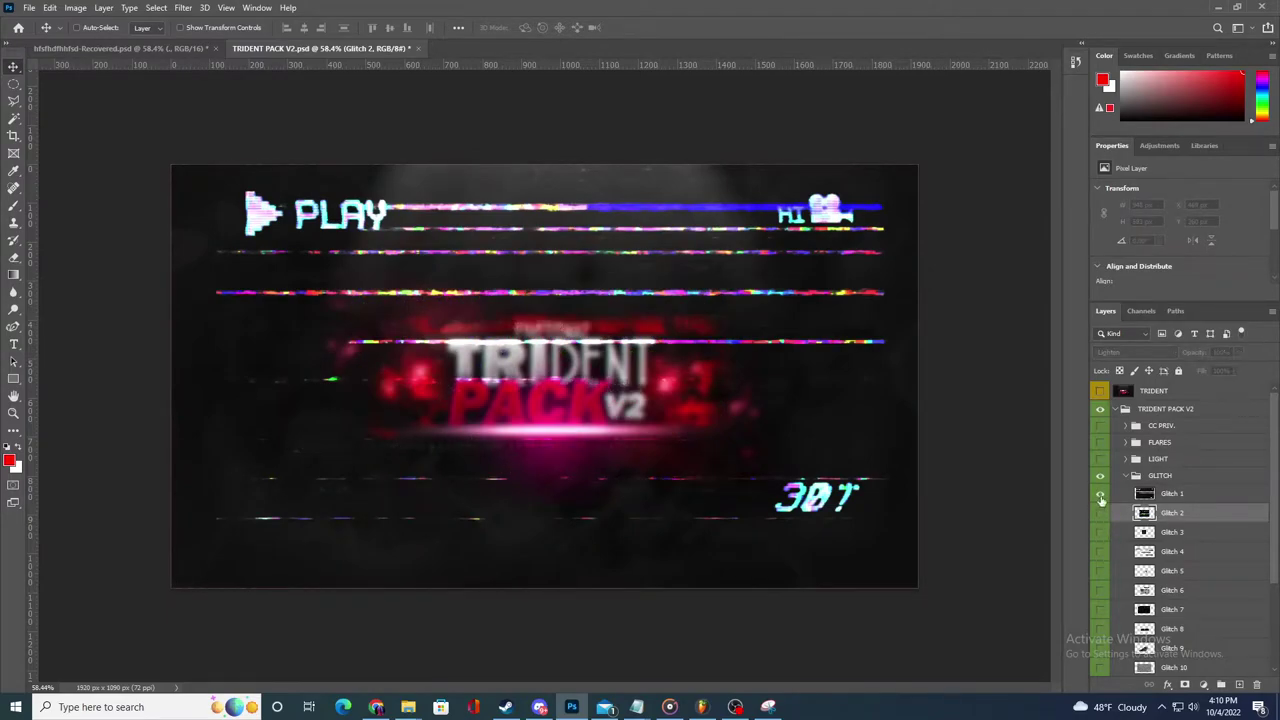
# - Copy the Glitch 1 layer into the Sonic thumbnail document and place it directly above Layer 2 copy
pyautogui.click(1128, 495)
pyautogui.moveTo(466, 369); pyautogui.dragTo(538, 358)
pyautogui.click(701, 283)
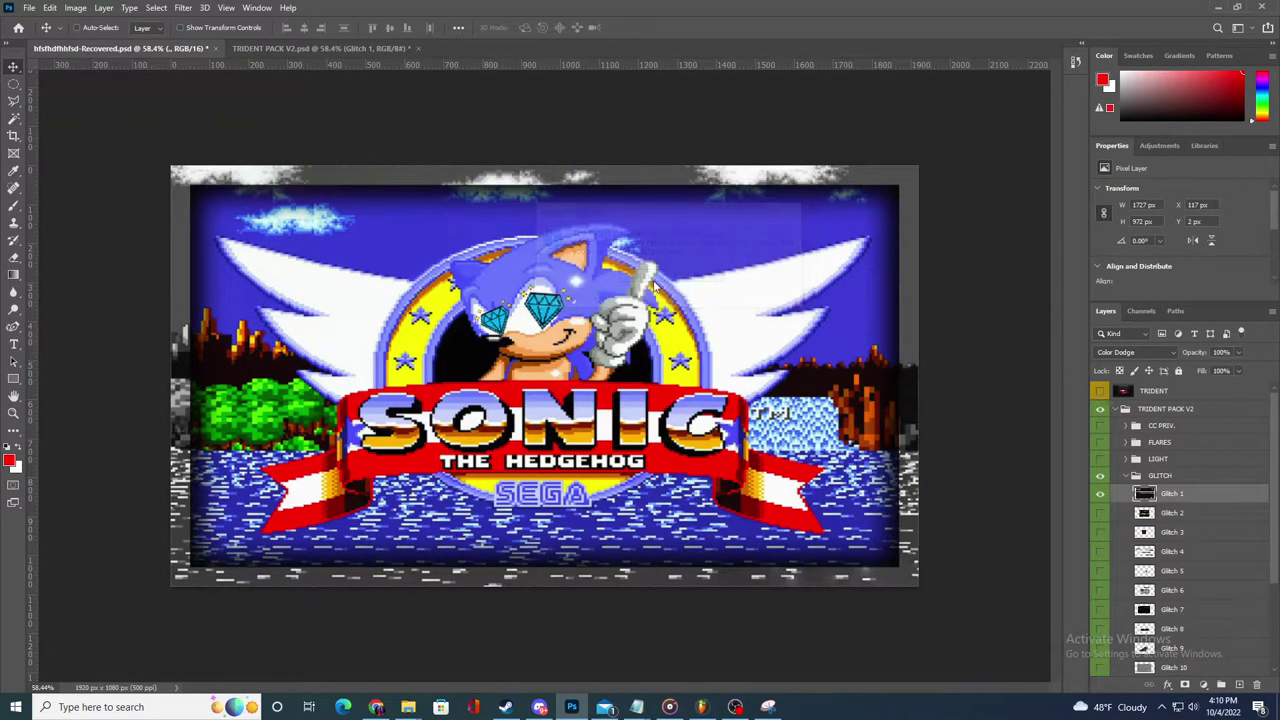
pyautogui.moveTo(1170, 652); pyautogui.dragTo(1194, 441)
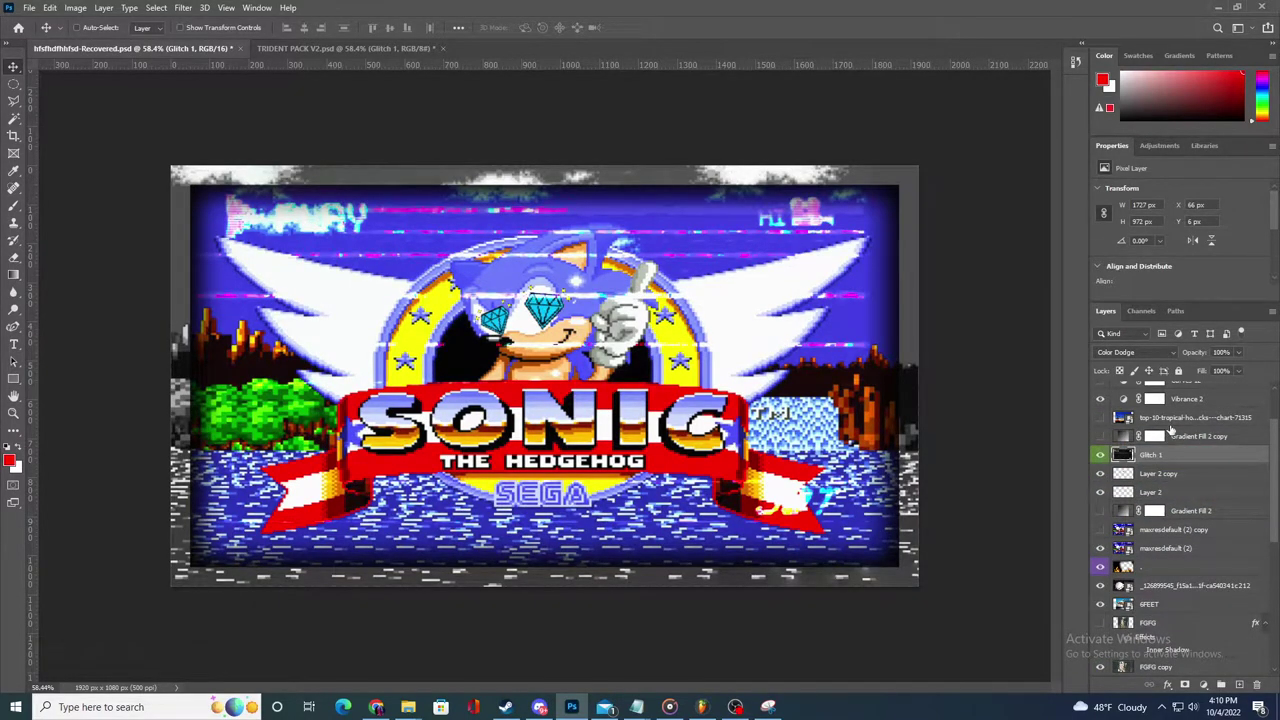
pyautogui.click(1151, 353)
pyautogui.click(1151, 355)
pyautogui.click(1160, 548)
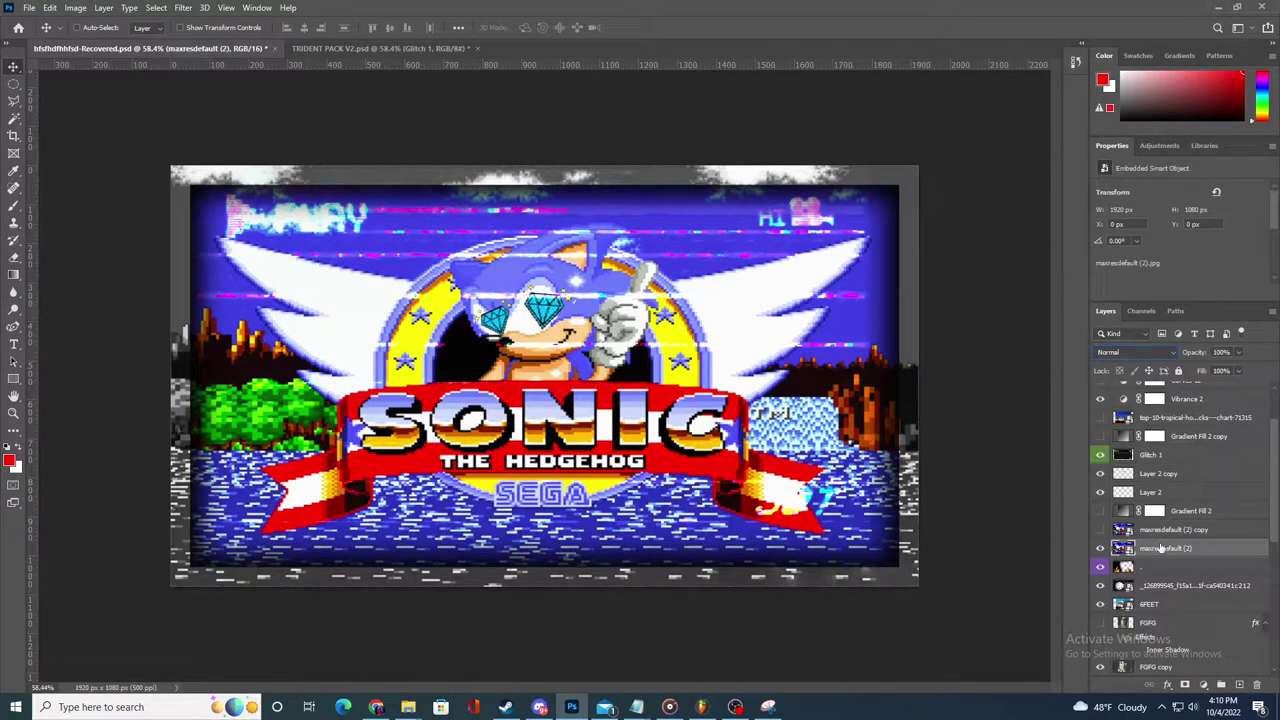
pyautogui.click(15, 86)
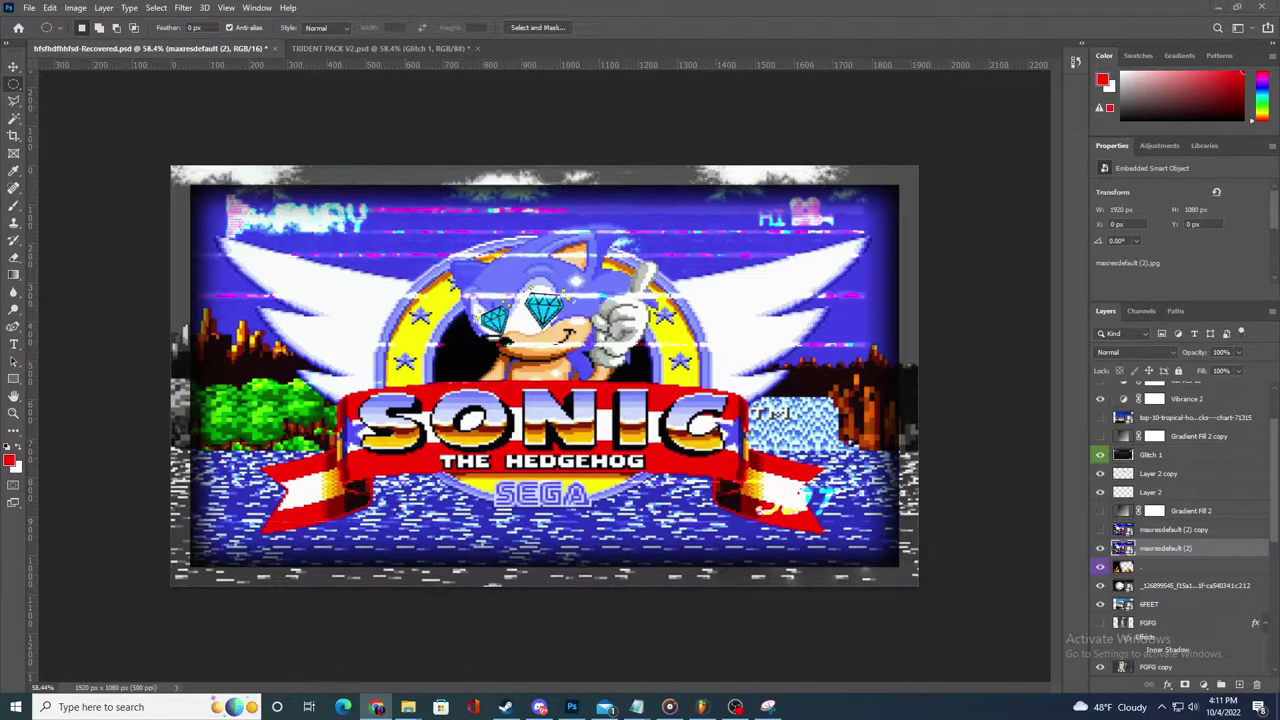
# - Add a new empty layer above Glitch 1 and convert it to a Smart Object
pyautogui.click(1175, 455)
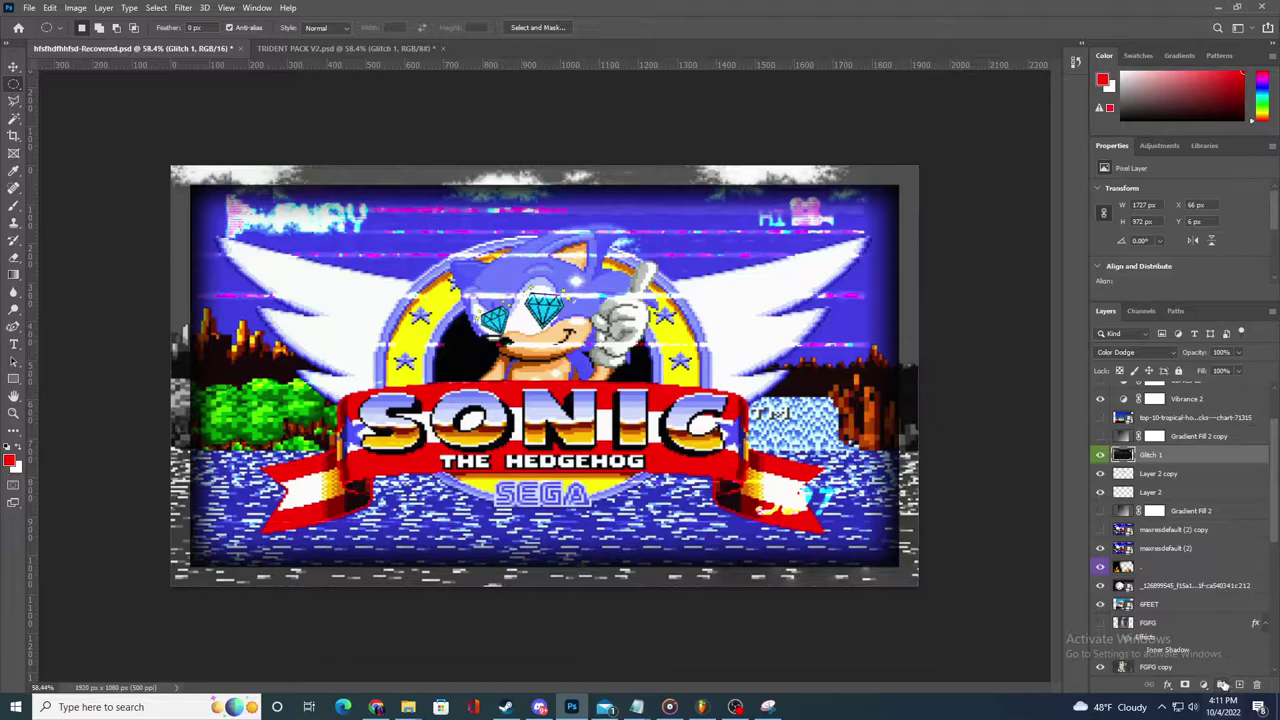
pyautogui.click(1239, 686)
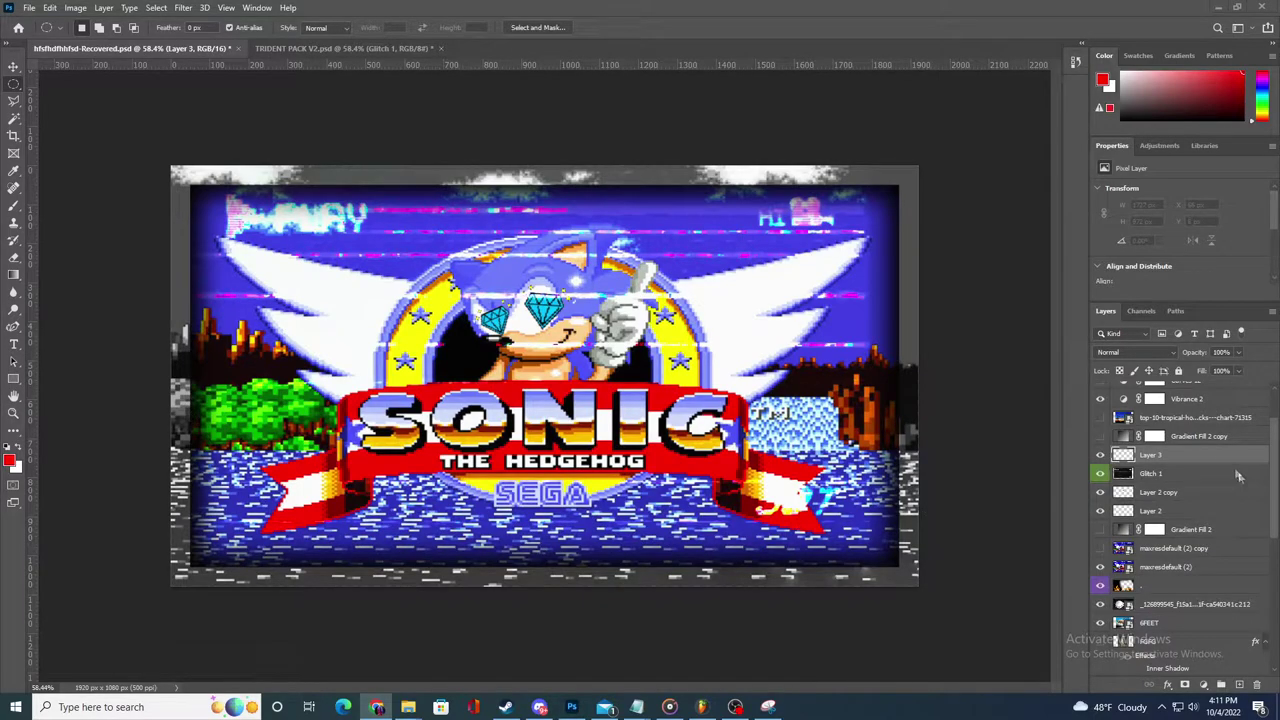
pyautogui.rightClick(1188, 461)
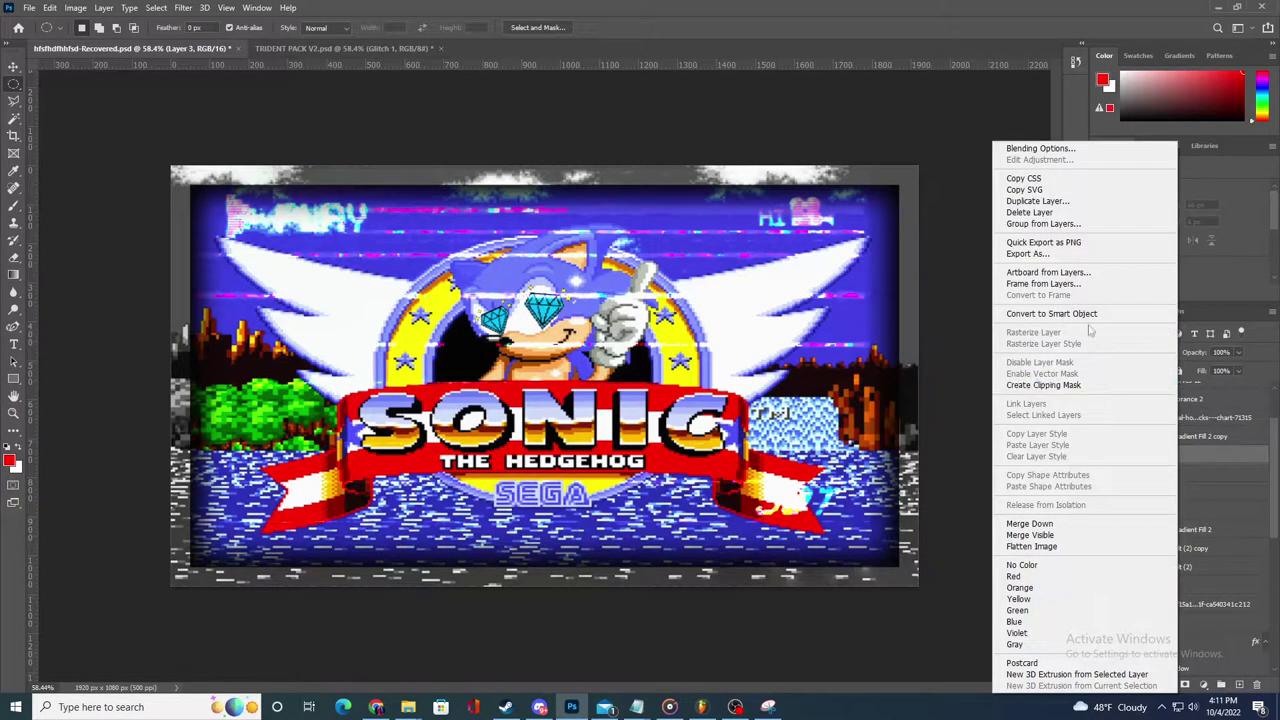
pyautogui.click(1086, 316)
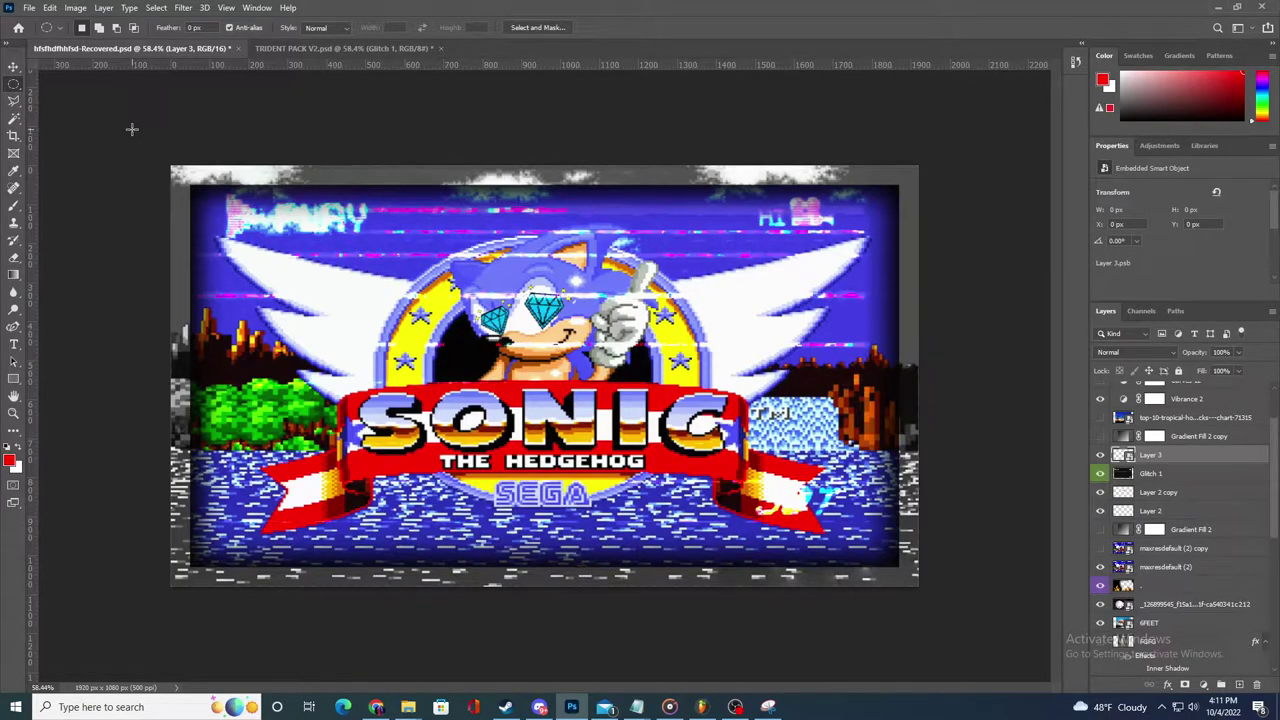
pyautogui.click(183, 7)
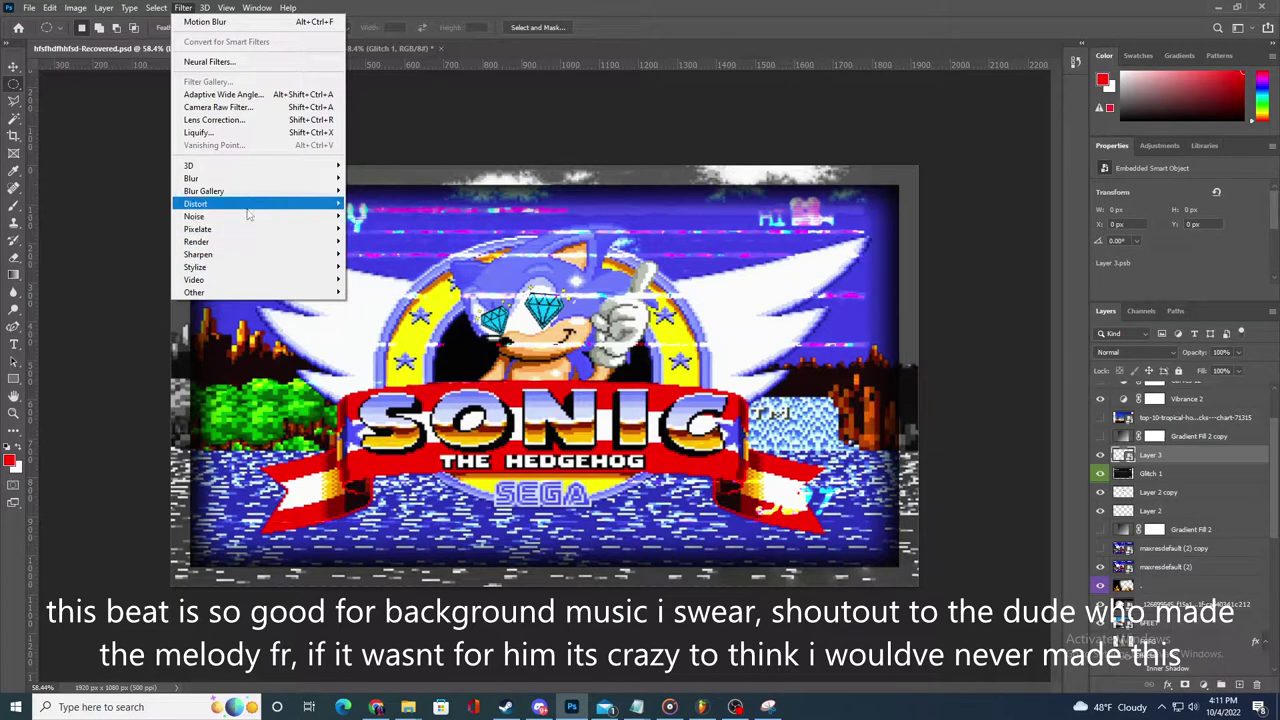
pyautogui.moveTo(249, 212)
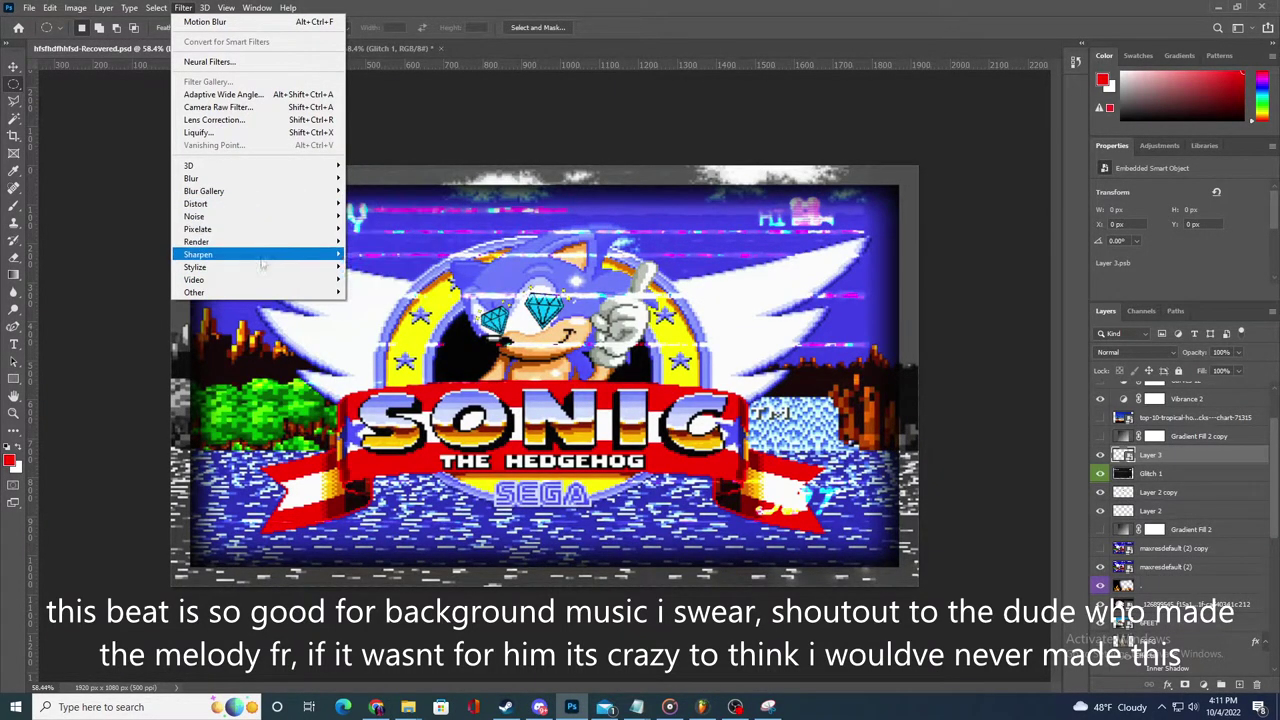
pyautogui.moveTo(262, 242)
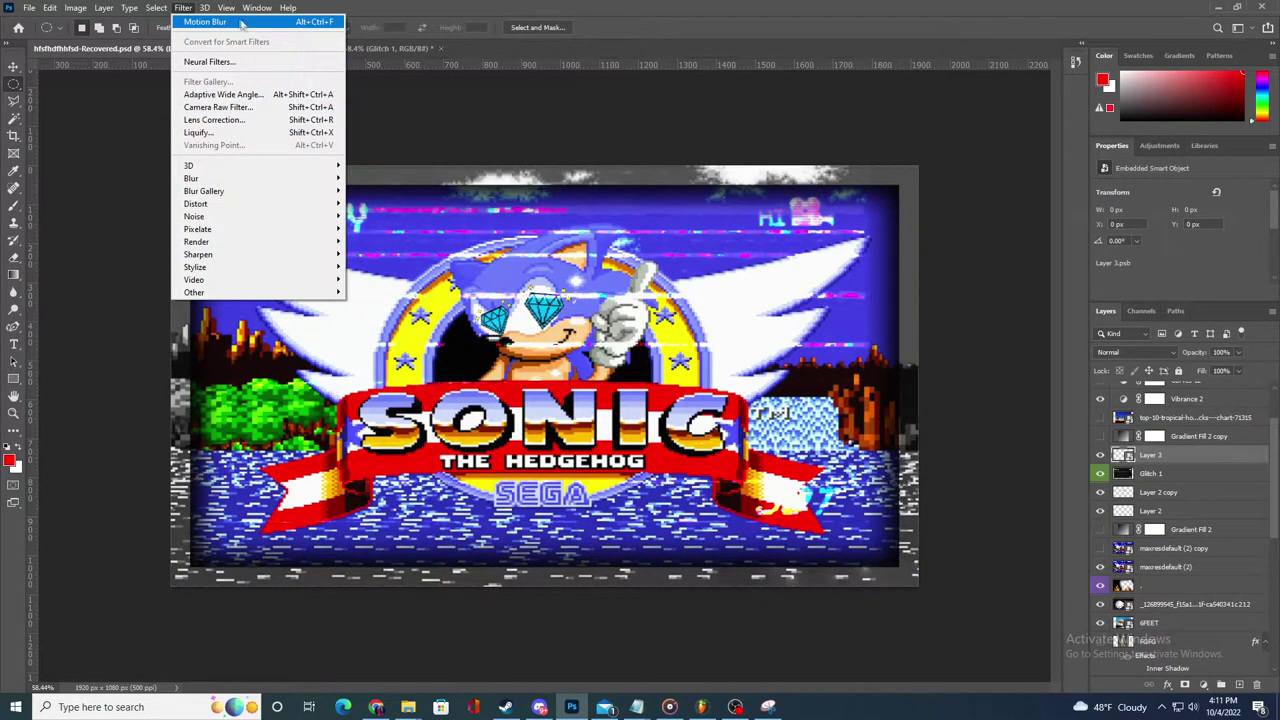
pyautogui.moveTo(234, 293)
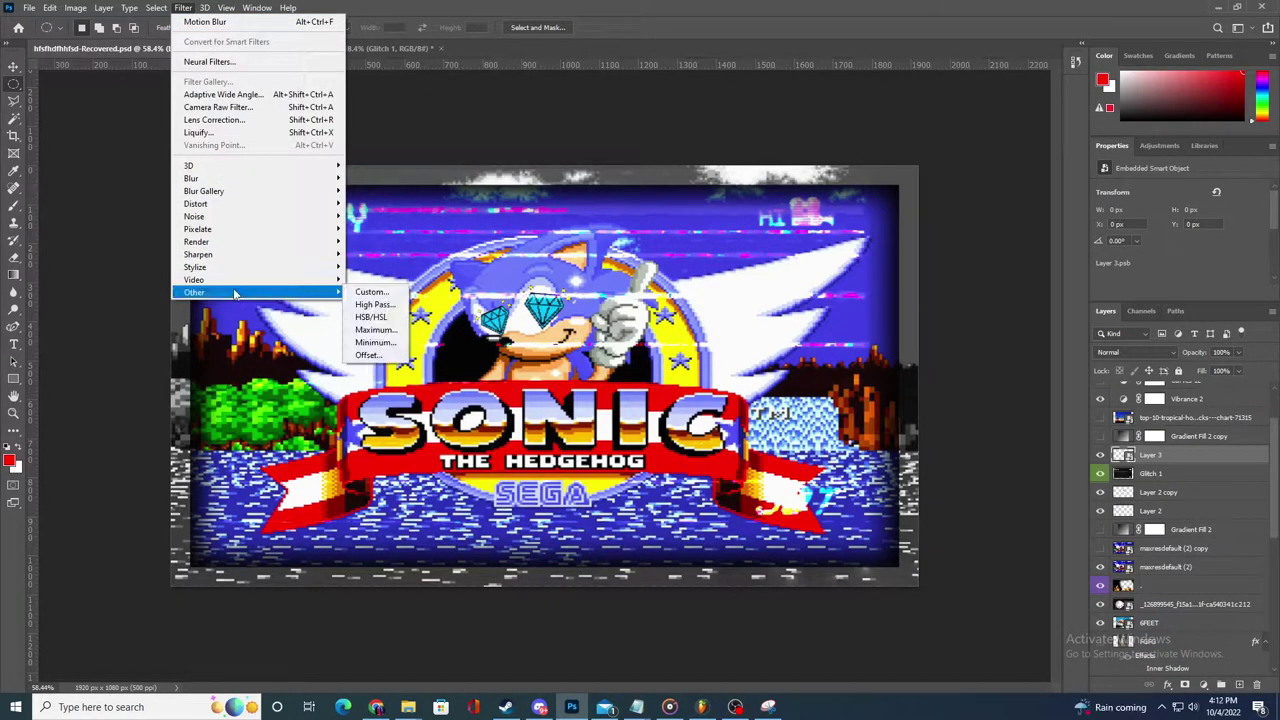
pyautogui.click(411, 18)
# - Switch to FL Studio, clear the open plugin windows from the playlist, and play the arrangement from about bar 24
pyautogui.click(710, 708)
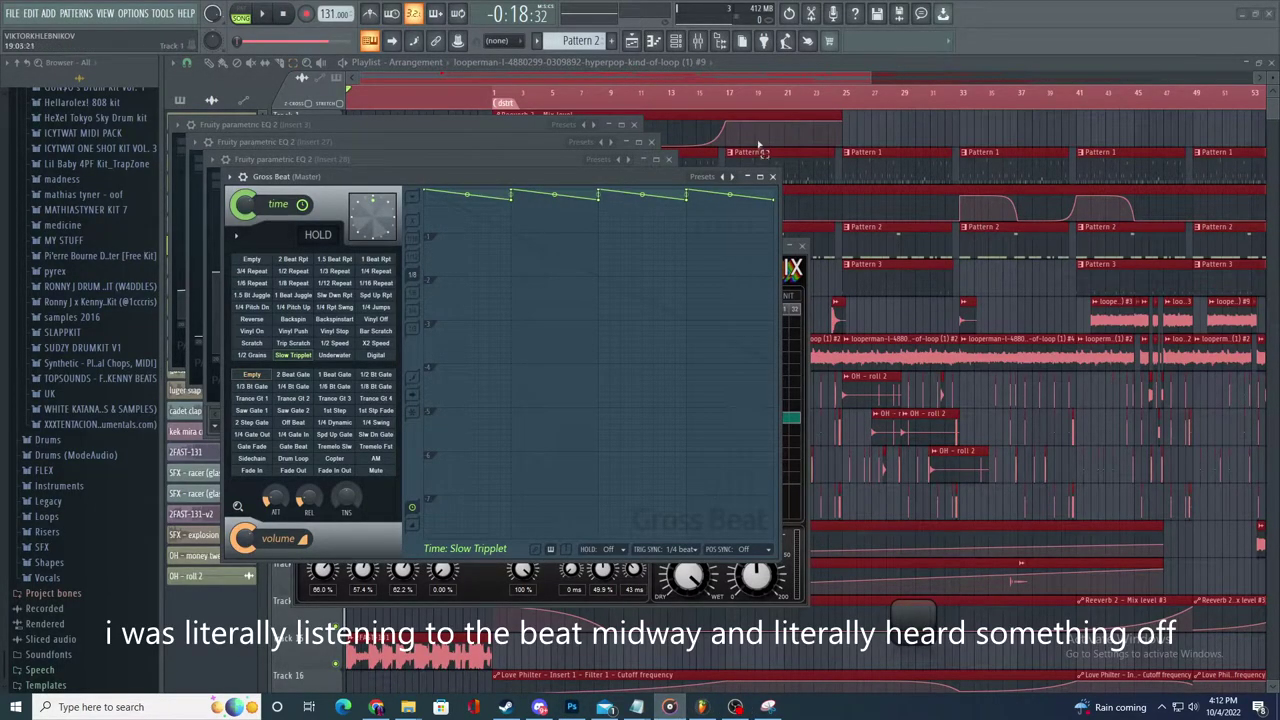
pyautogui.click(187, 63)
pyautogui.click(211, 64)
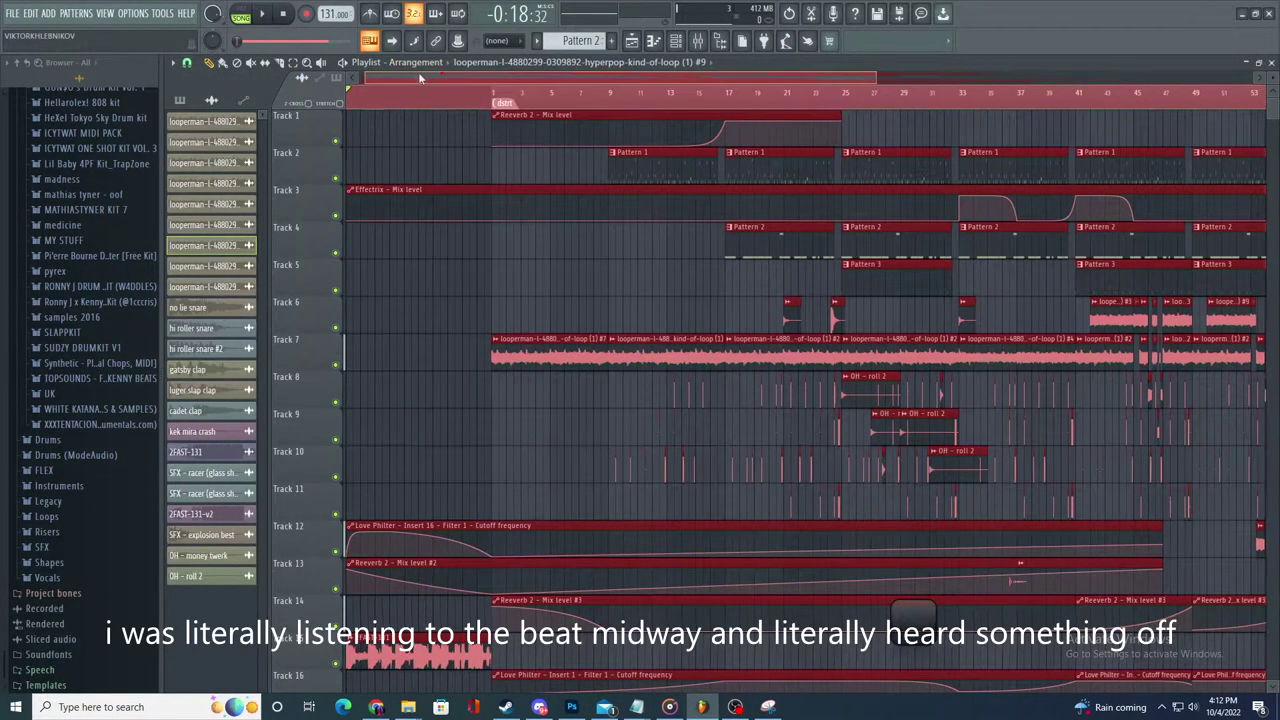
pyautogui.moveTo(415, 79); pyautogui.dragTo(518, 77)
pyautogui.click(666, 92)
pyautogui.press('space')
pyautogui.click(649, 92)
pyautogui.scroll(6, 686, 114)
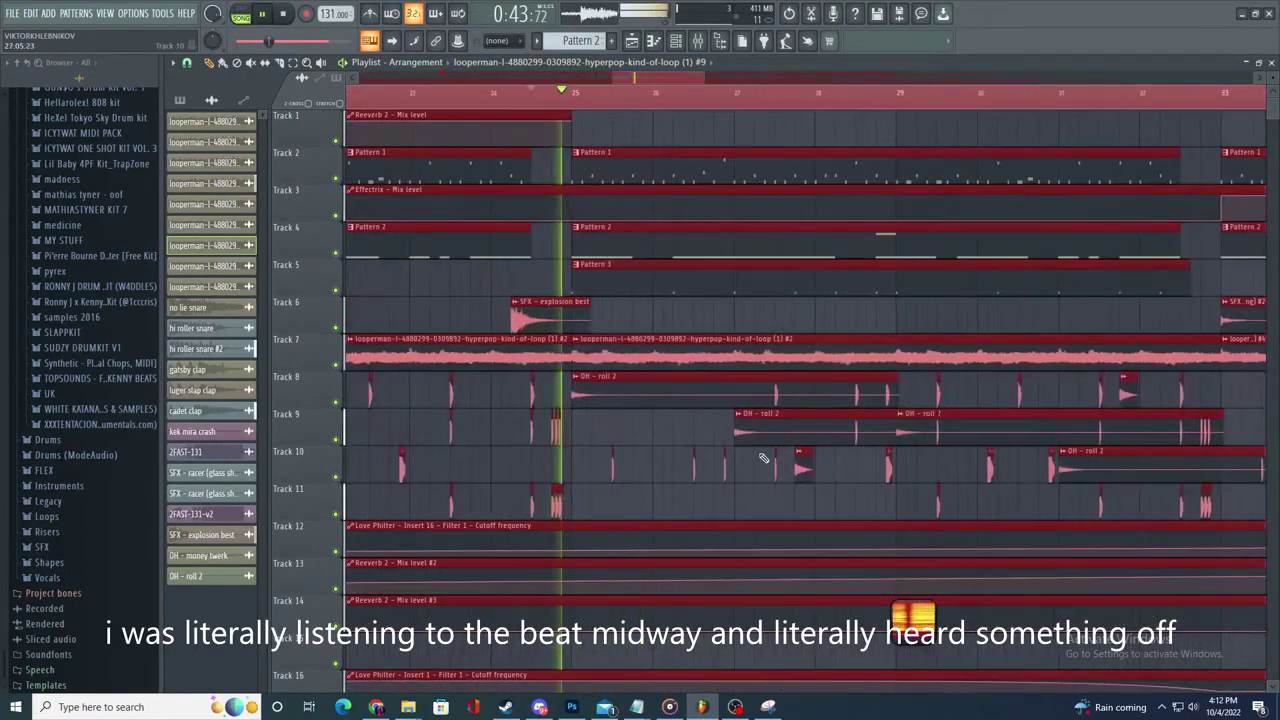
# - Delete both OH - roll 2 clips from Track 9 and move the OH - money twerk clip from Track 10 to Track 8 at bar 29
pyautogui.rightClick(777, 440)
pyautogui.scroll(-3, 777, 442)
pyautogui.scroll(3, 777, 442)
pyautogui.click(744, 491)
pyautogui.rightClick(744, 491)
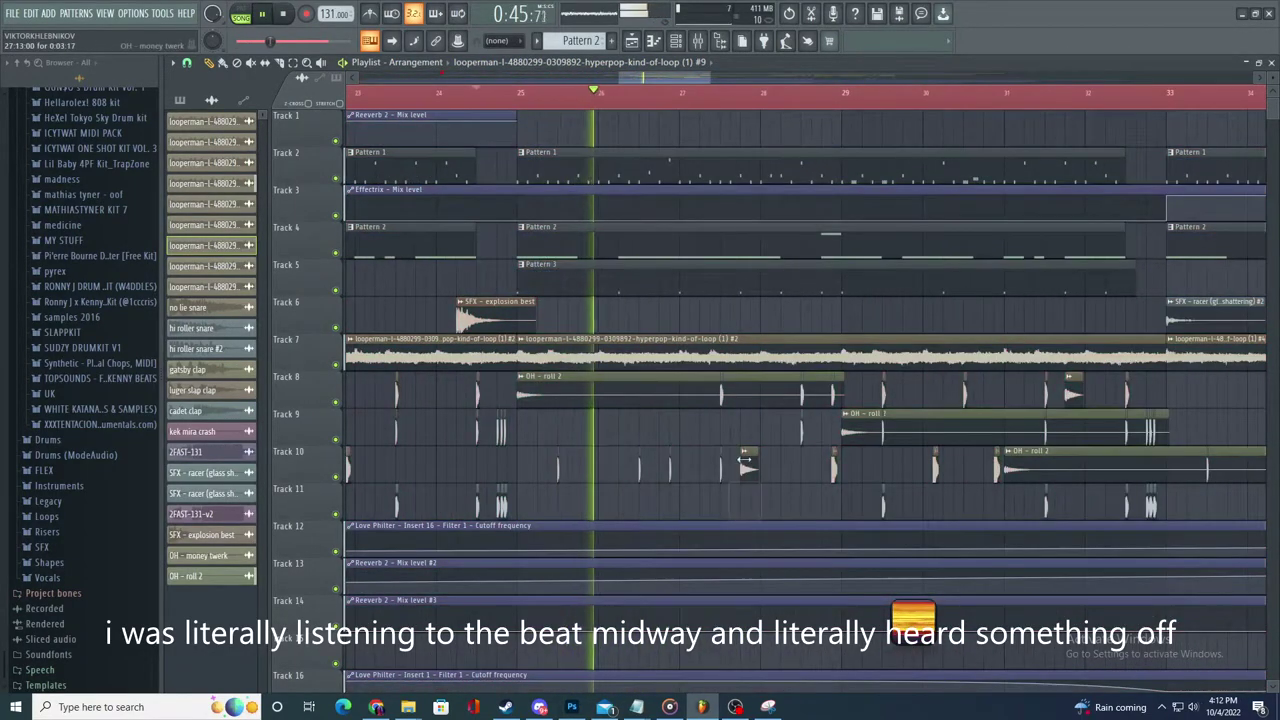
pyautogui.moveTo(748, 464); pyautogui.dragTo(849, 391)
pyautogui.rightClick(900, 435)
# - Move the OH - roll 2 clip on Track 10 along the timeline to start at 31:13
pyautogui.scroll(-3, 927, 442)
pyautogui.scroll(3, 1110, 514)
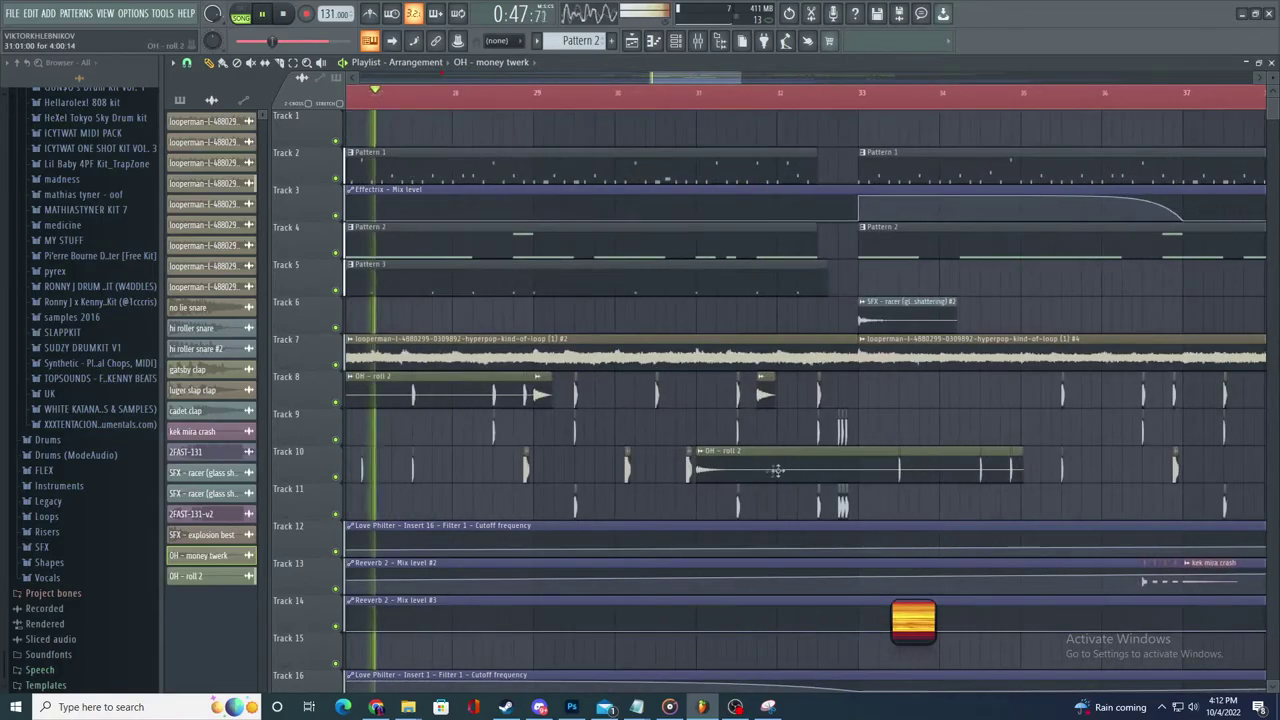
pyautogui.scroll(-3, 657, 496)
pyautogui.scroll(3, 683, 468)
pyautogui.scroll(-3, 688, 496)
pyautogui.scroll(3, 680, 490)
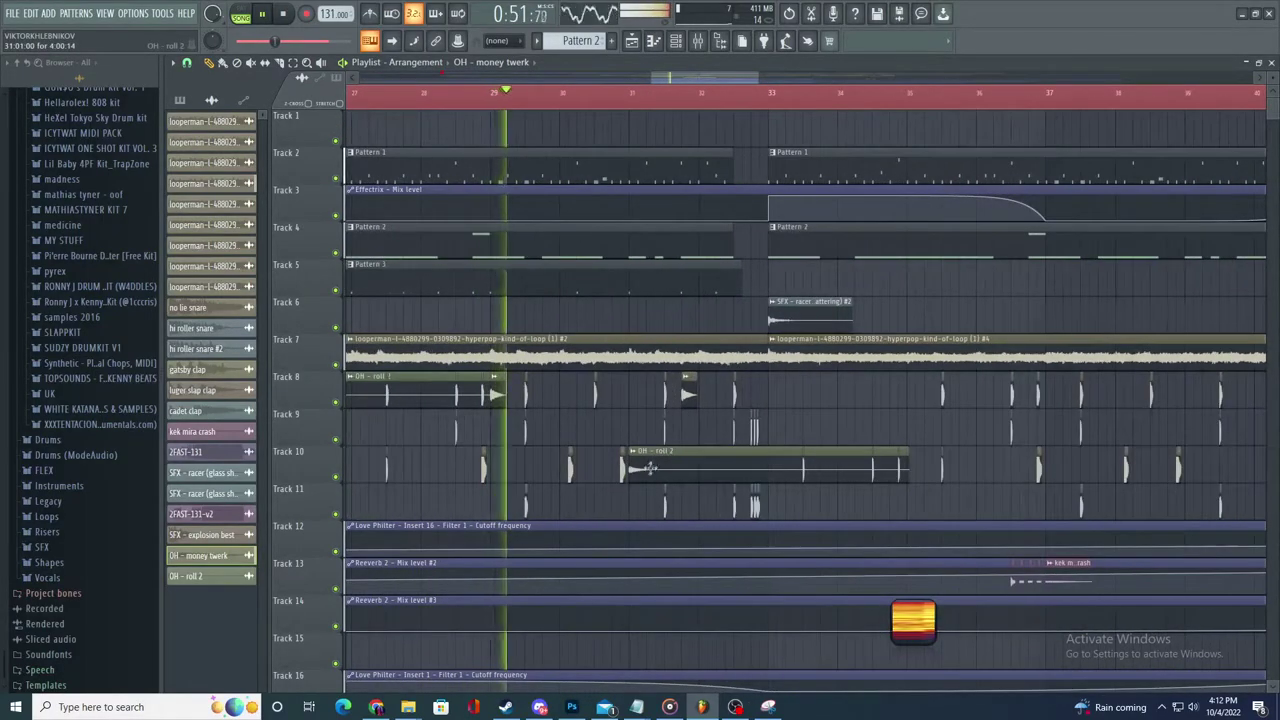
pyautogui.scroll(2, 648, 468)
pyautogui.moveTo(648, 468); pyautogui.dragTo(706, 462)
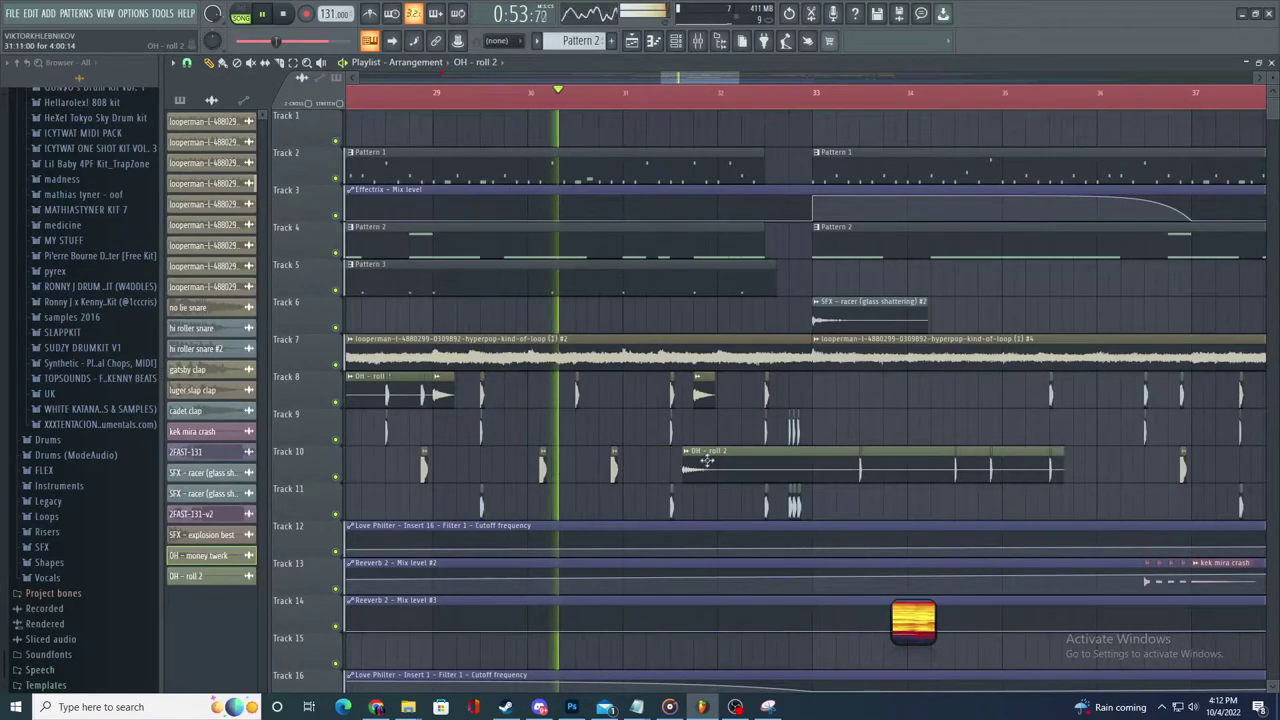
pyautogui.scroll(-2, 706, 465)
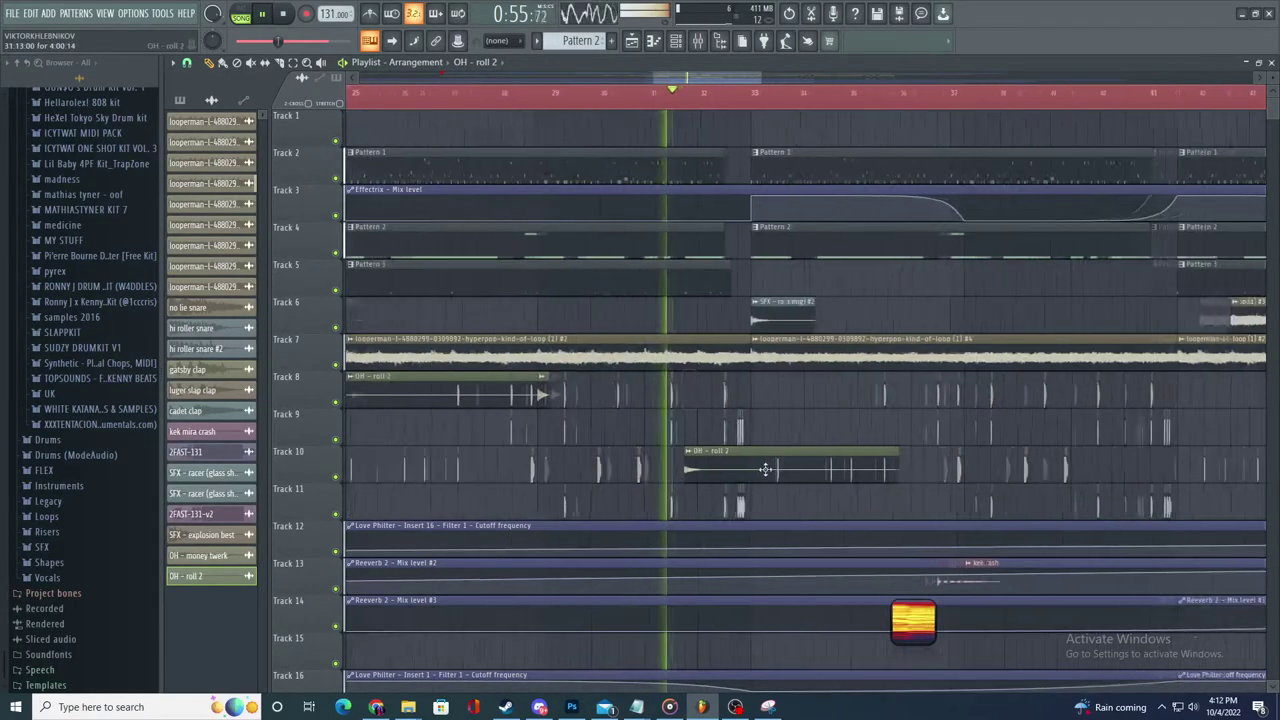
# - Place an additional OH - roll 2 clip on Track 8 at bar 33 and replay the section from about bar 24
pyautogui.scroll(2, 765, 470)
pyautogui.scroll(-4, 692, 524)
pyautogui.scroll(3, 706, 464)
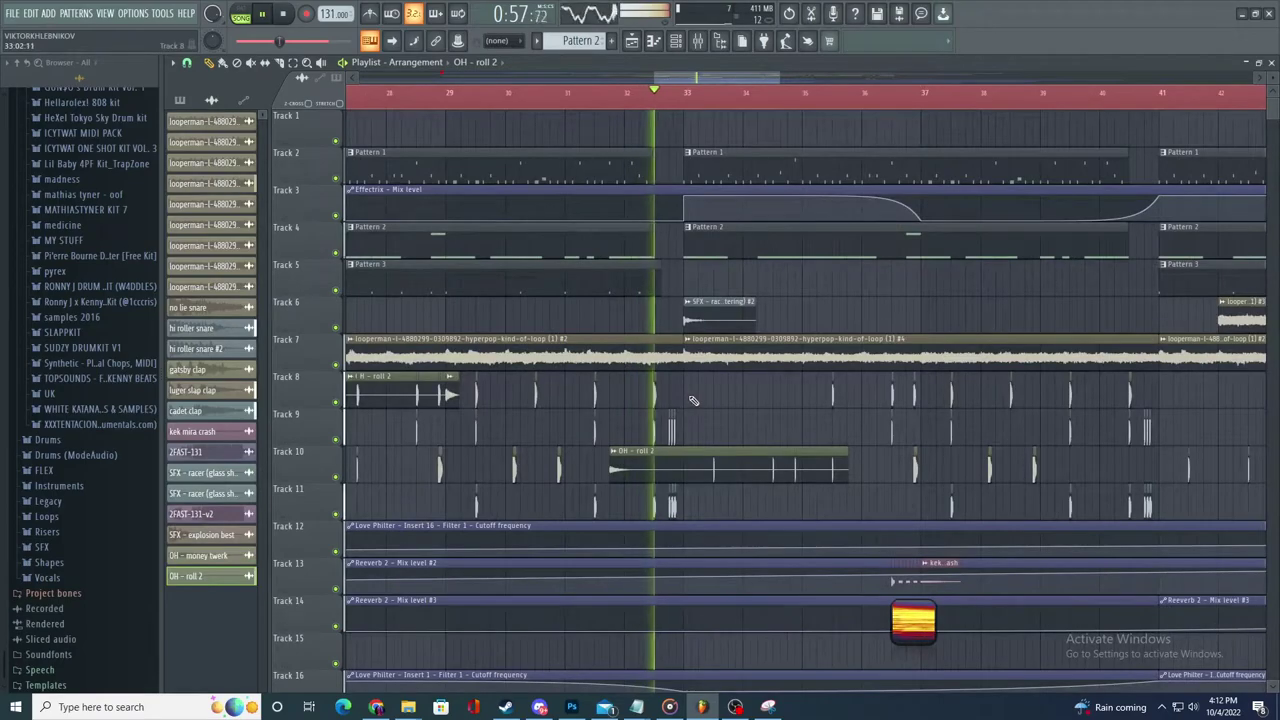
pyautogui.scroll(-2, 708, 204)
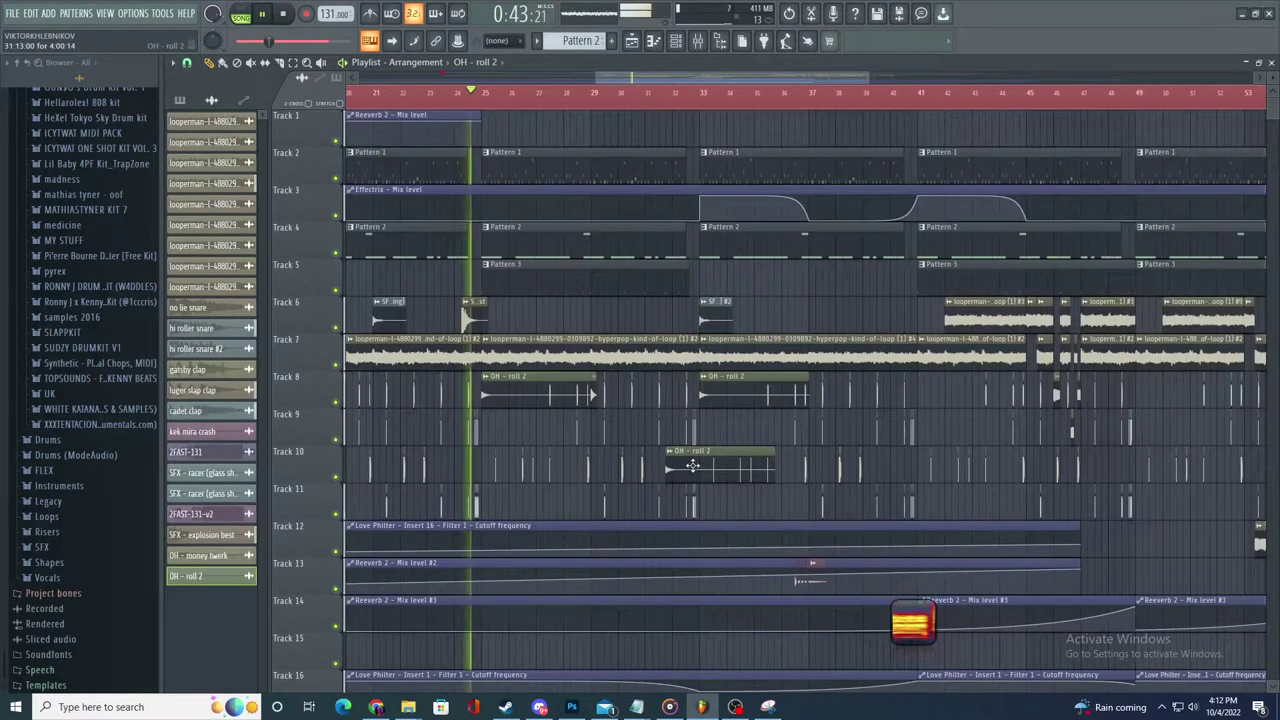
# - Delete the OH - roll 2 clips on Track 8 at bar 33 and Track 10 at 31:13, and place one on Track 8 at bar 41
pyautogui.scroll(-1, 712, 395)
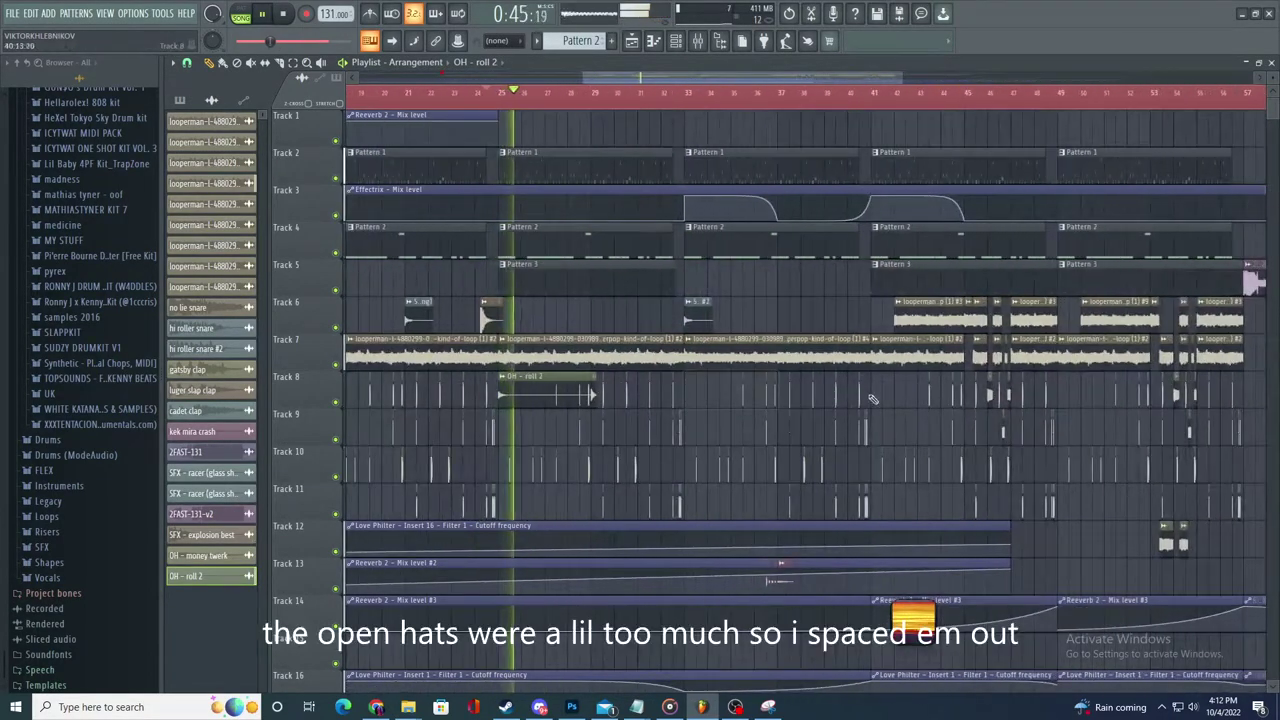
pyautogui.click(627, 398)
pyautogui.scroll(4, 952, 440)
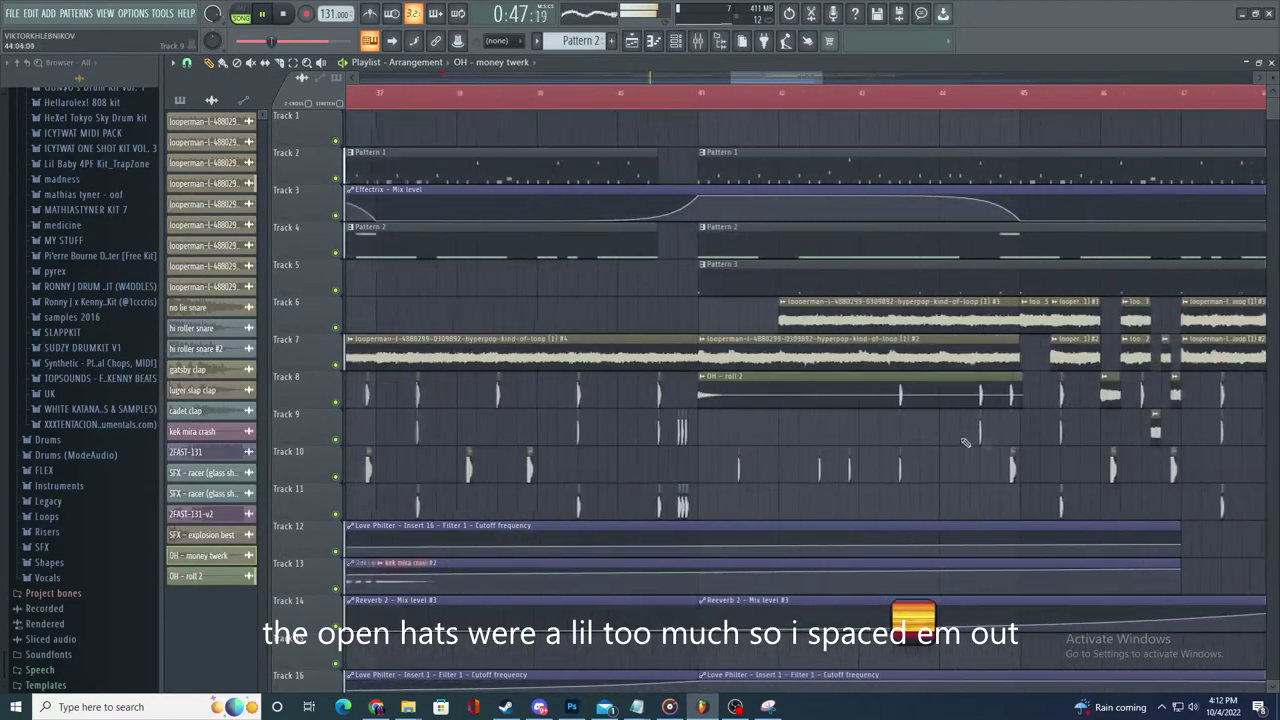
# - Place an OH - money twerk clip on Track 9 at bar 45 and play the arrangement from about bar 41
pyautogui.scroll(-2, 835, 190)
pyautogui.click(786, 93)
pyautogui.click(764, 93)
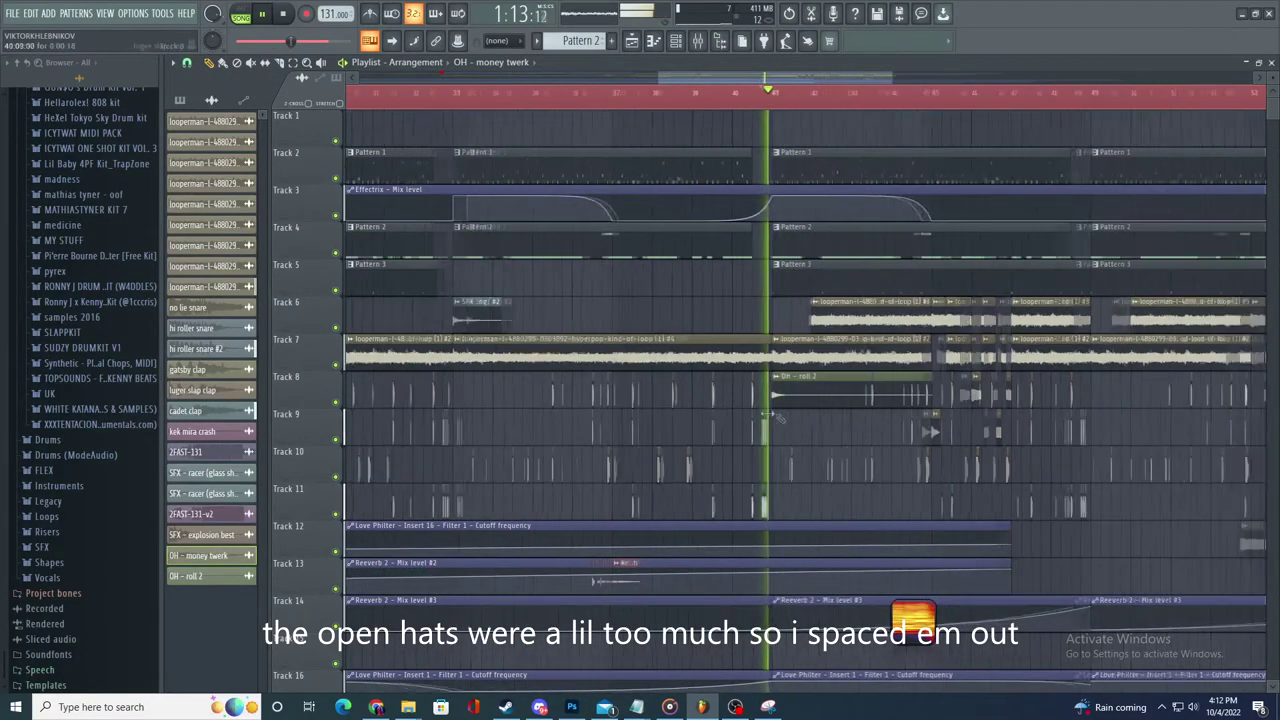
# - Delete the OH - roll 2 clip on Track 8 at bar 41 and replay the section from bar 41
pyautogui.scroll(1, 777, 424)
pyautogui.hscroll(2, 760, 430)
pyautogui.rightClick(586, 390)
pyautogui.press('space')
pyautogui.press('space')
pyautogui.scroll(1, 602, 442)
pyautogui.hscroll(2, 594, 436)
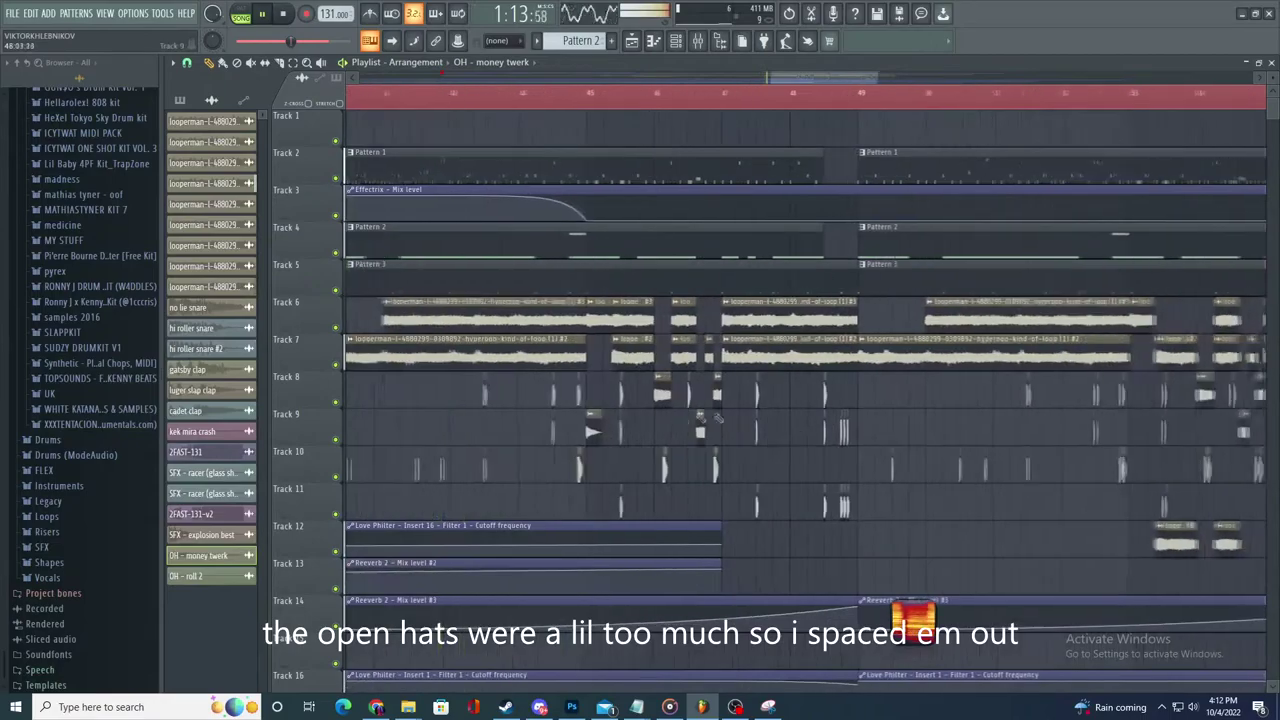
# - Place an OH - roll 2 clip on Track 9 at bar 49, with an OH - money twerk clip following it at bar 53
pyautogui.scroll(-2, 588, 432)
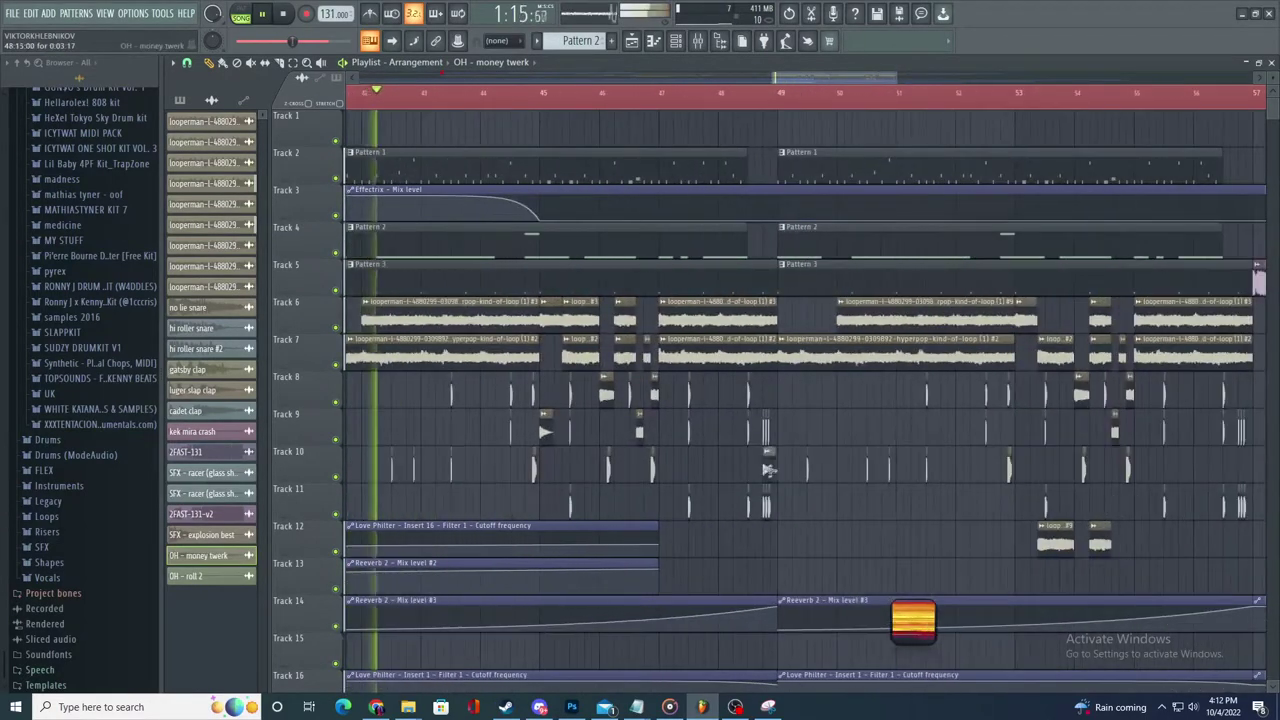
pyautogui.scroll(-5, 785, 440)
pyautogui.click(446, 389)
pyautogui.scroll(3, 805, 443)
pyautogui.click(790, 436)
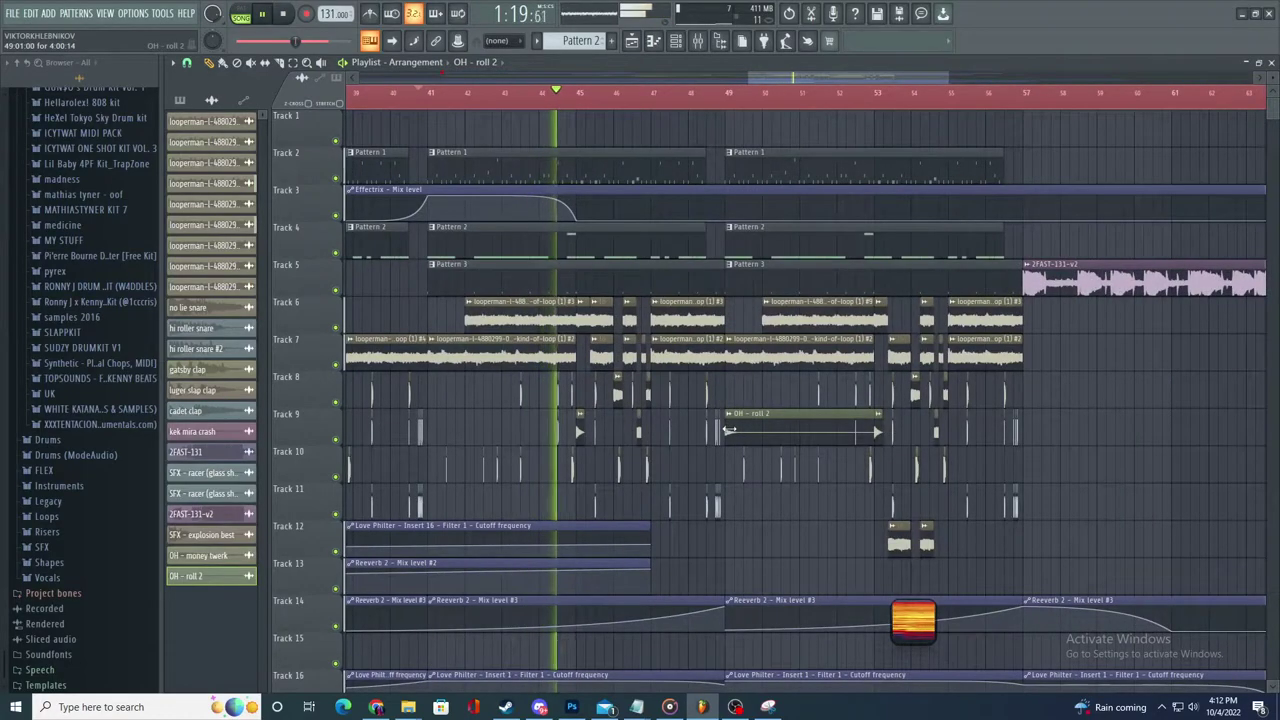
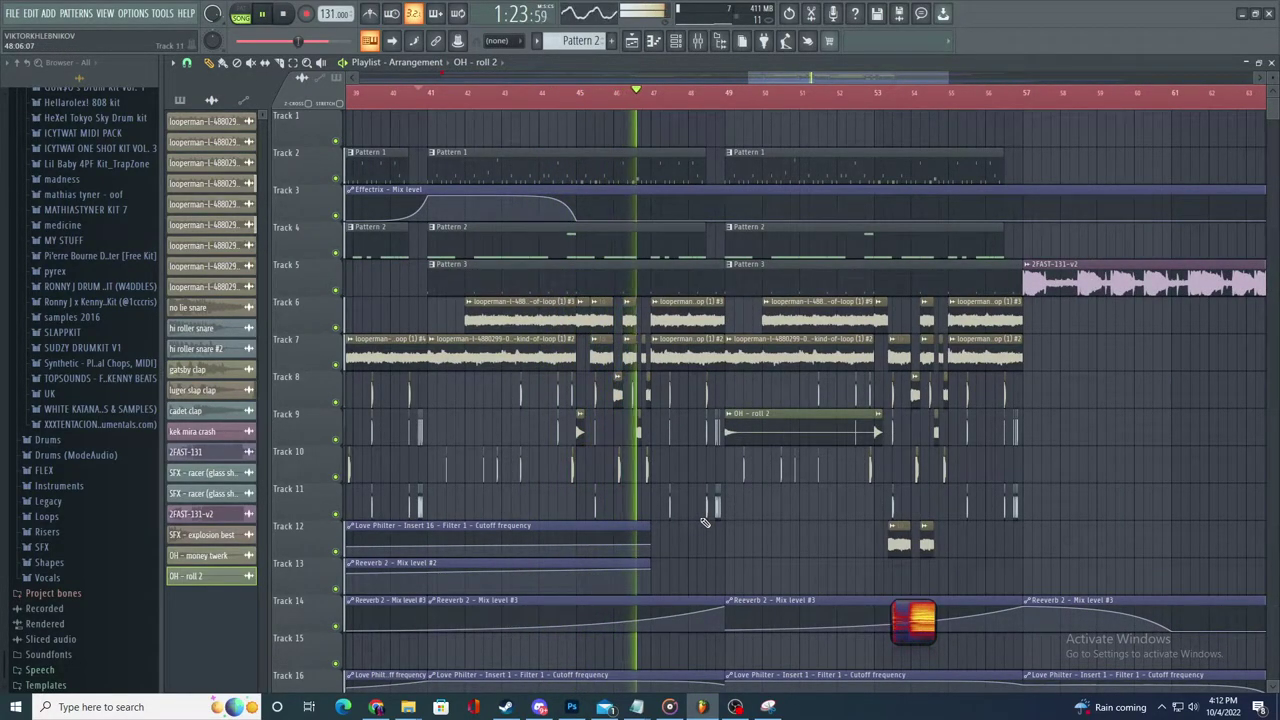
# - Export the whole arrangement as an MP3 file
pyautogui.scroll(-2, 850, 404)
pyautogui.scroll(-2, 850, 404)
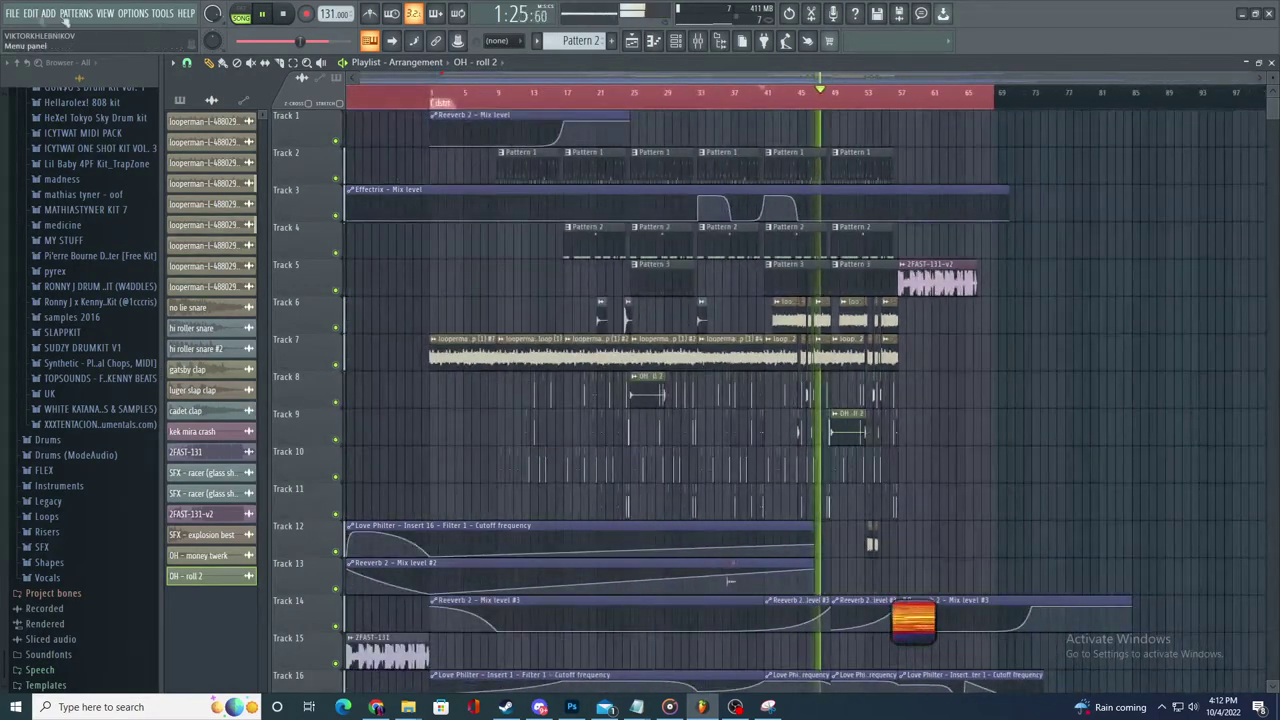
pyautogui.click(12, 13)
pyautogui.moveTo(30, 130)
pyautogui.click(237, 153)
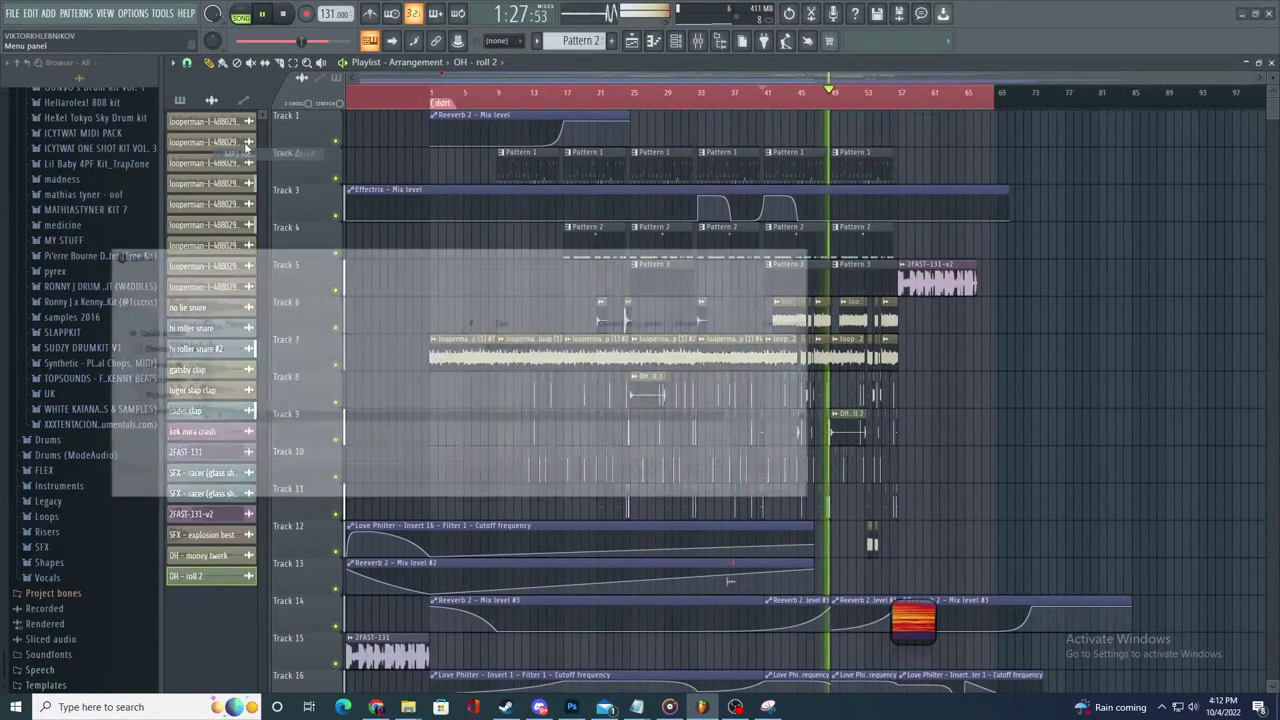
pyautogui.click(778, 485)
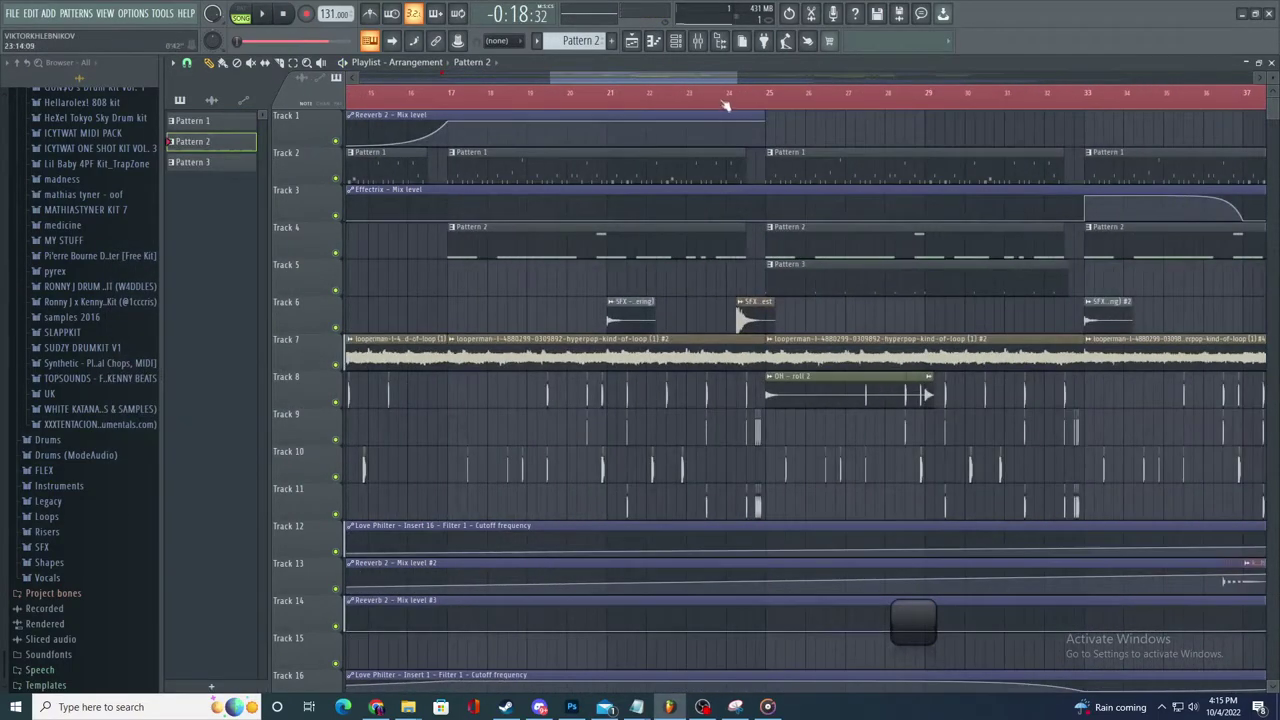
# - Find the smooky snap sample in the snap folder of drum kit 0 and place it on Track 11 at 25:09
pyautogui.press('space')
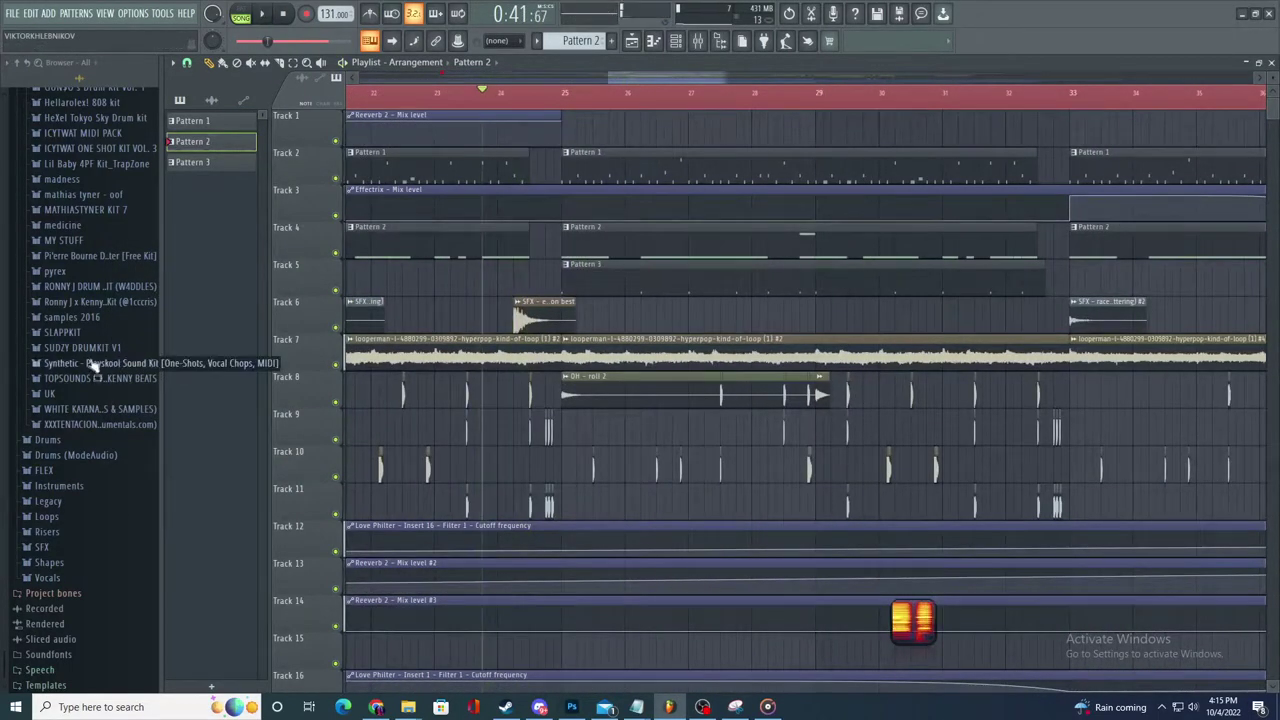
pyautogui.click(98, 349)
pyautogui.scroll(9, 95, 300)
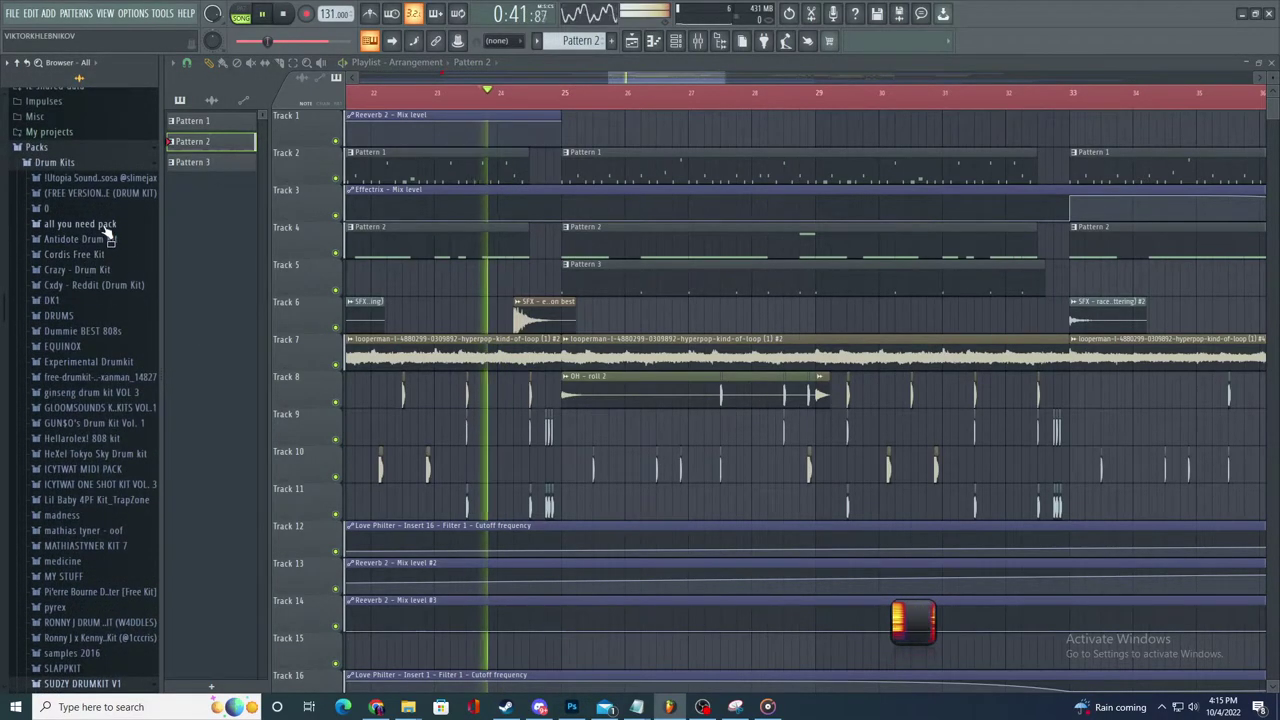
pyautogui.click(50, 208)
pyautogui.press('space')
pyautogui.click(62, 377)
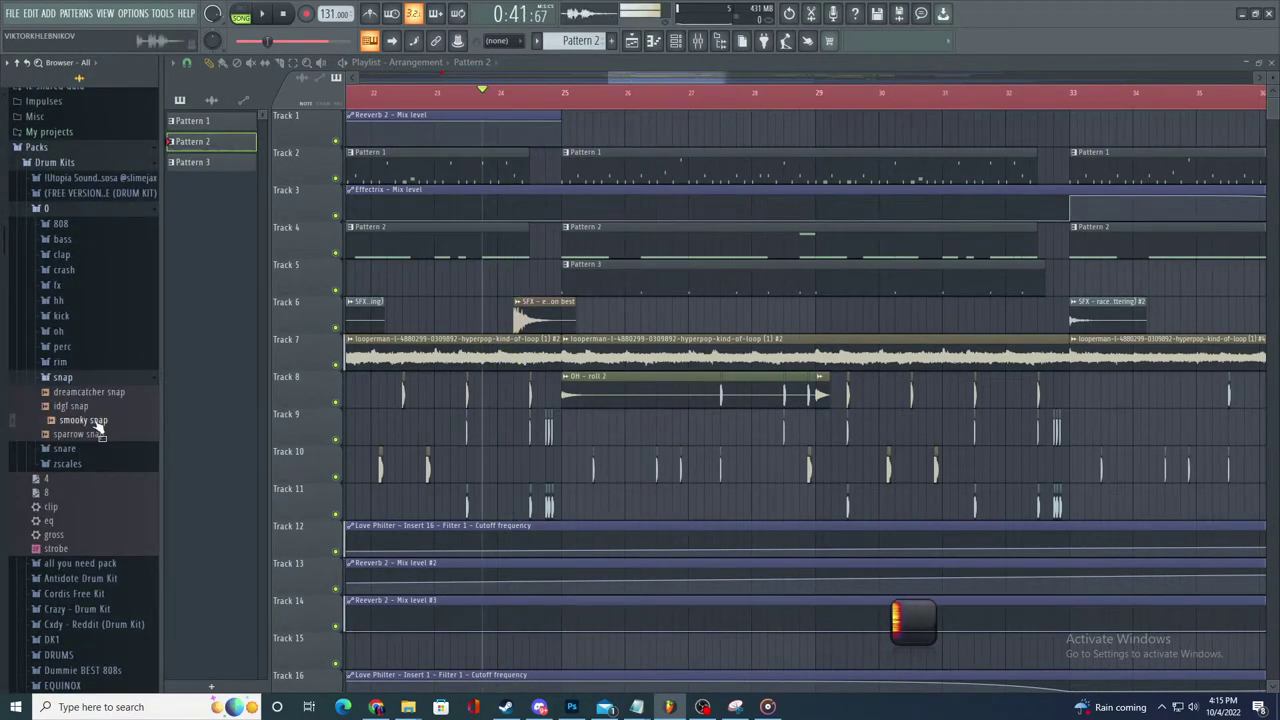
pyautogui.moveTo(92, 420); pyautogui.dragTo(595, 506)
pyautogui.press('space')
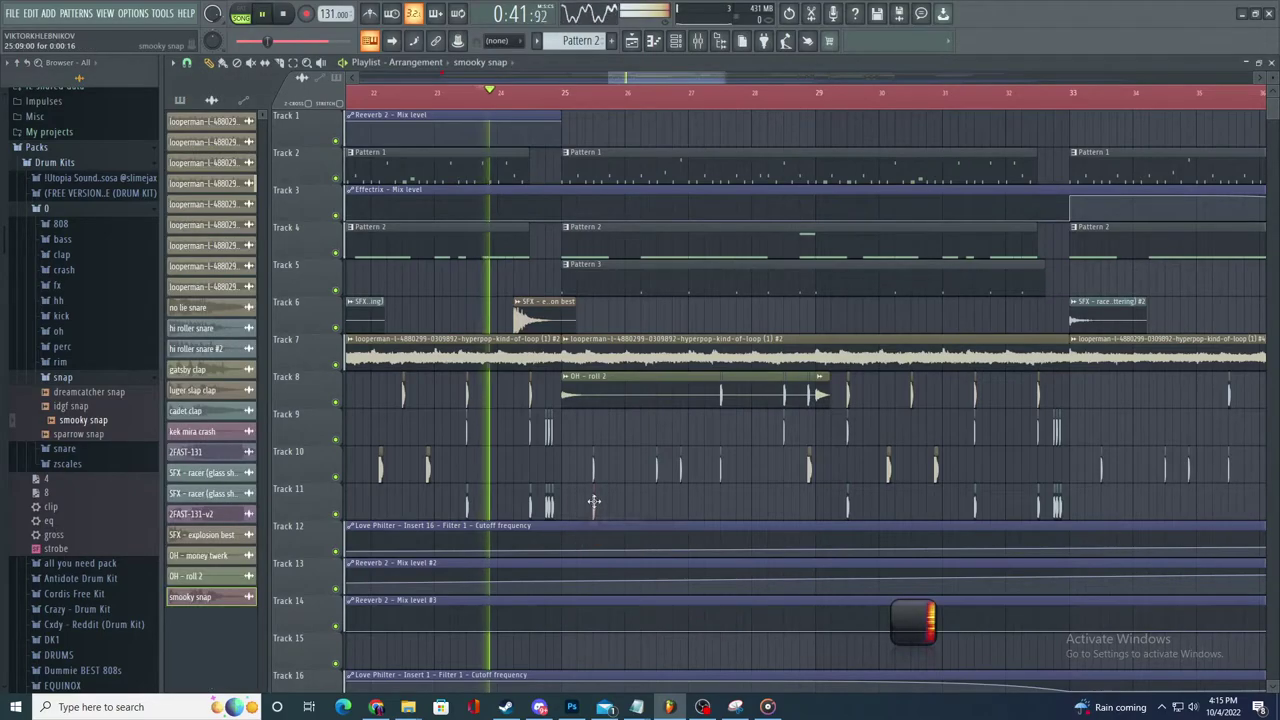
# - Lower the smooky snap channel's volume and route it to mixer track 23 while auditioning the section
pyautogui.doubleClick(594, 505)
pyautogui.press('space')
pyautogui.press('space')
pyautogui.moveTo(449, 168); pyautogui.dragTo(449, 190)
pyautogui.press('space')
pyautogui.press('space')
pyautogui.moveTo(529, 169); pyautogui.dragTo(530, 103)
pyautogui.press('space')
pyautogui.press('space')
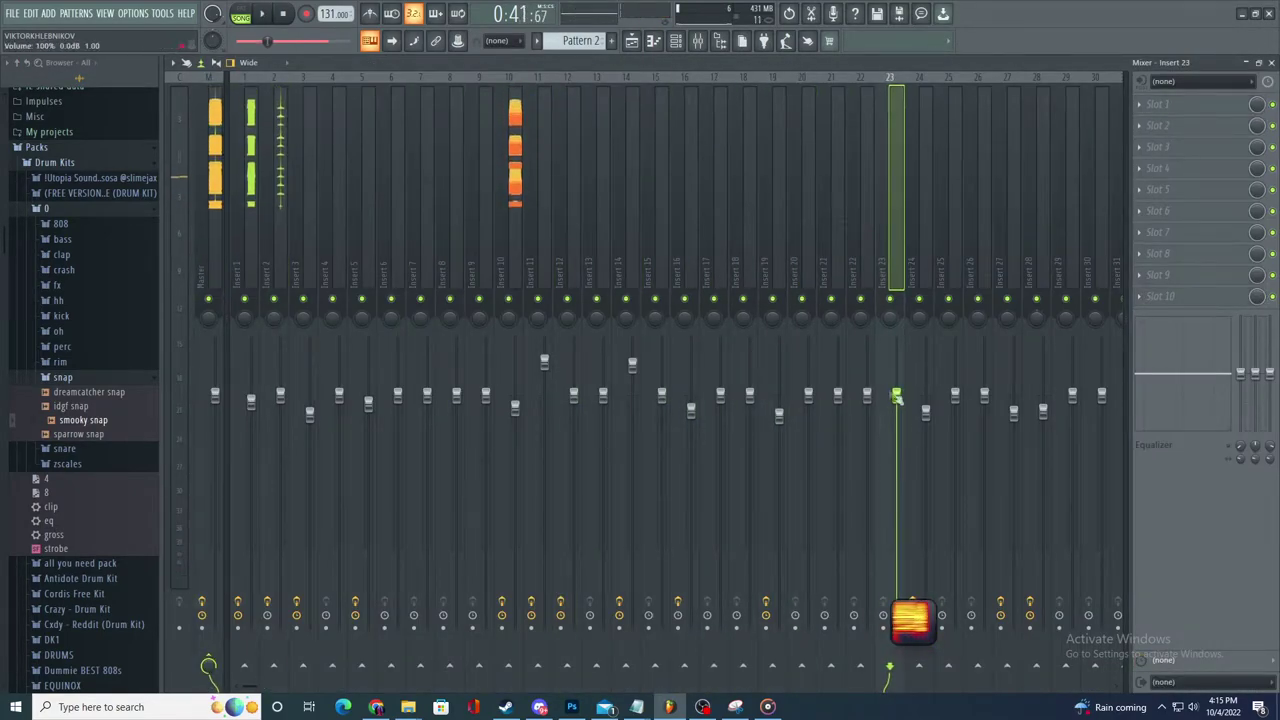
# - Add Fruity Reeverb 2 and Fruity Parametric EQ 2 to the first two effect slots of Insert 23 and cut the low frequencies
pyautogui.click(1165, 104)
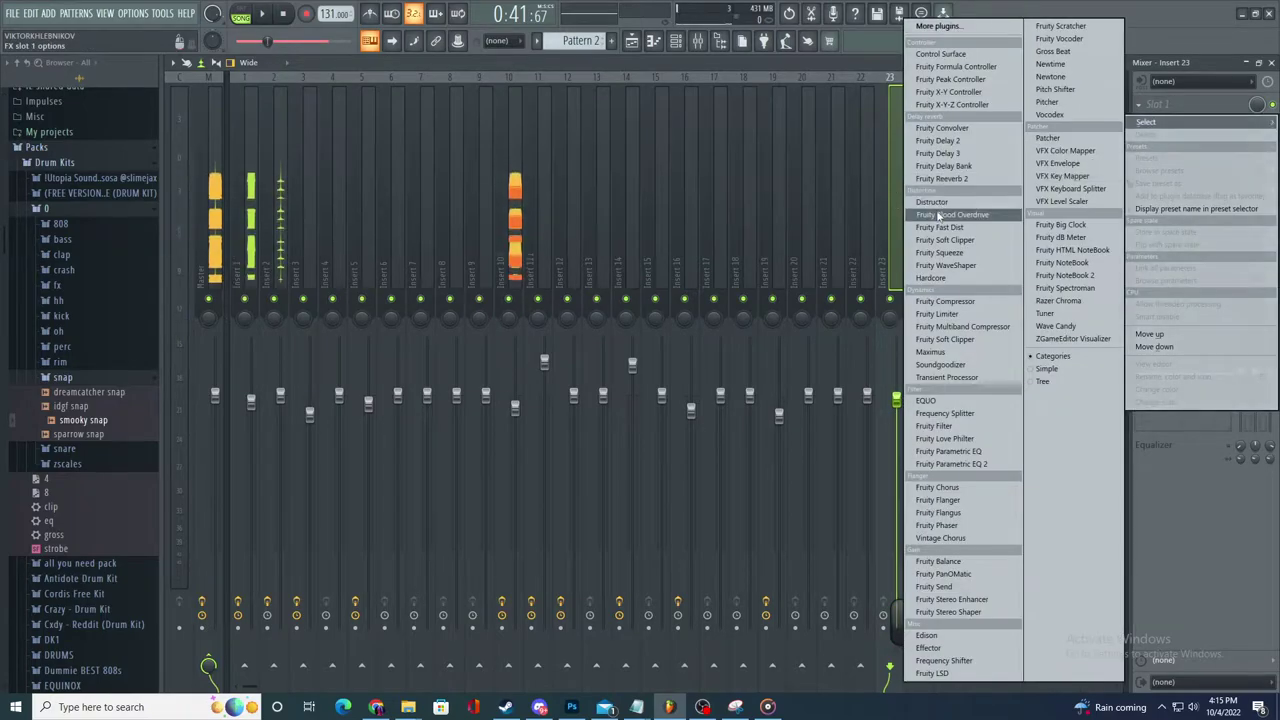
pyautogui.click(942, 178)
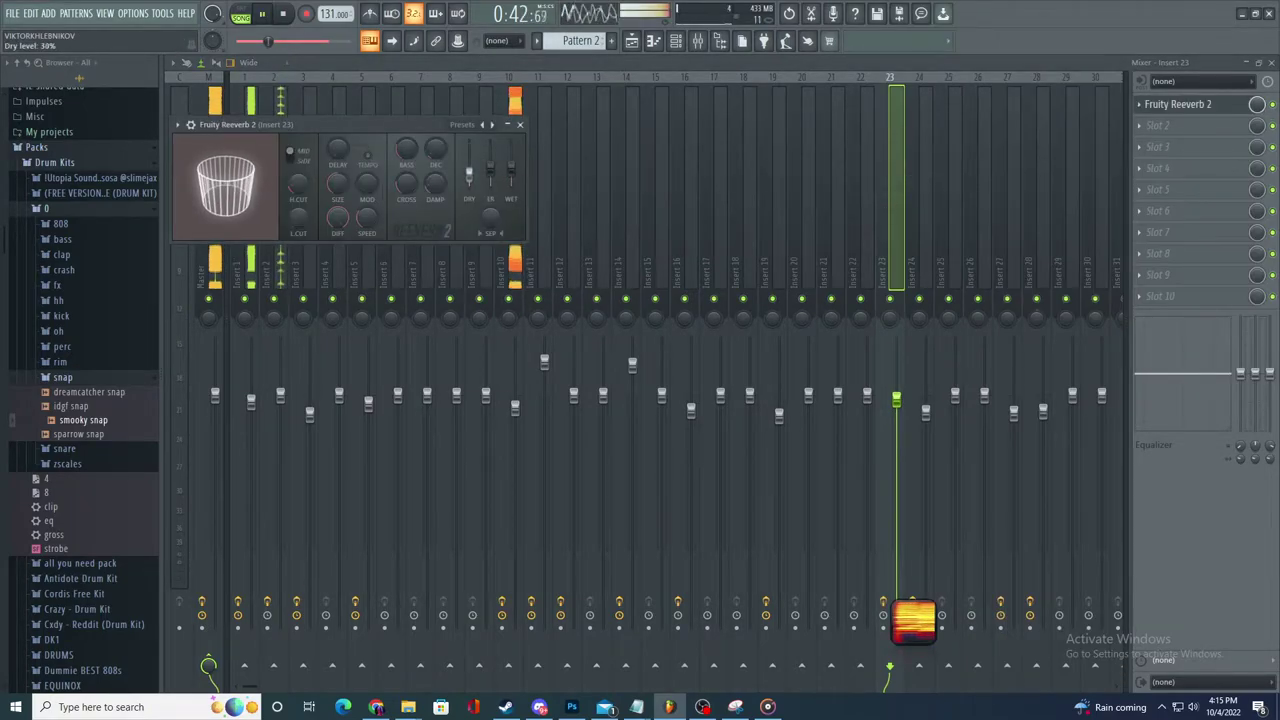
pyautogui.click(1190, 128)
pyautogui.click(935, 466)
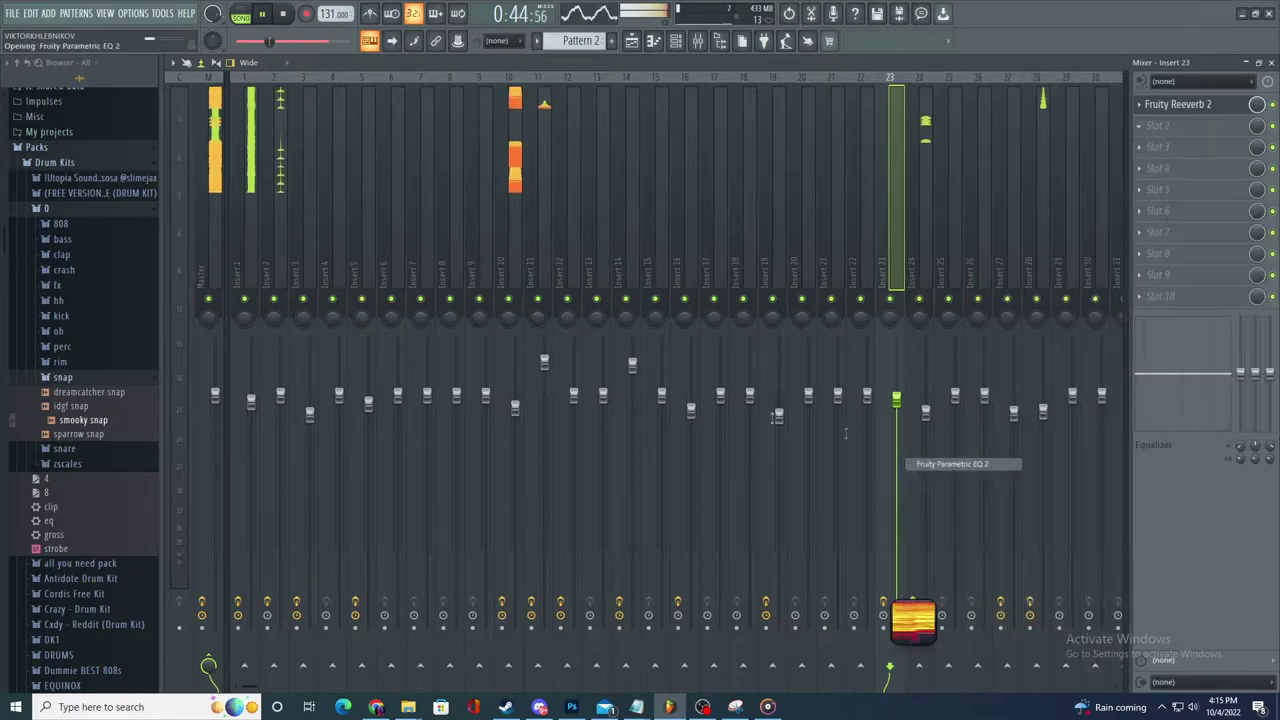
pyautogui.moveTo(297, 295); pyautogui.dragTo(428, 322)
# - Place smooky snap clips on Track 9 at 26:09 and 27:09
pyautogui.click(631, 40)
pyautogui.scroll(3, 650, 420)
pyautogui.click(627, 429)
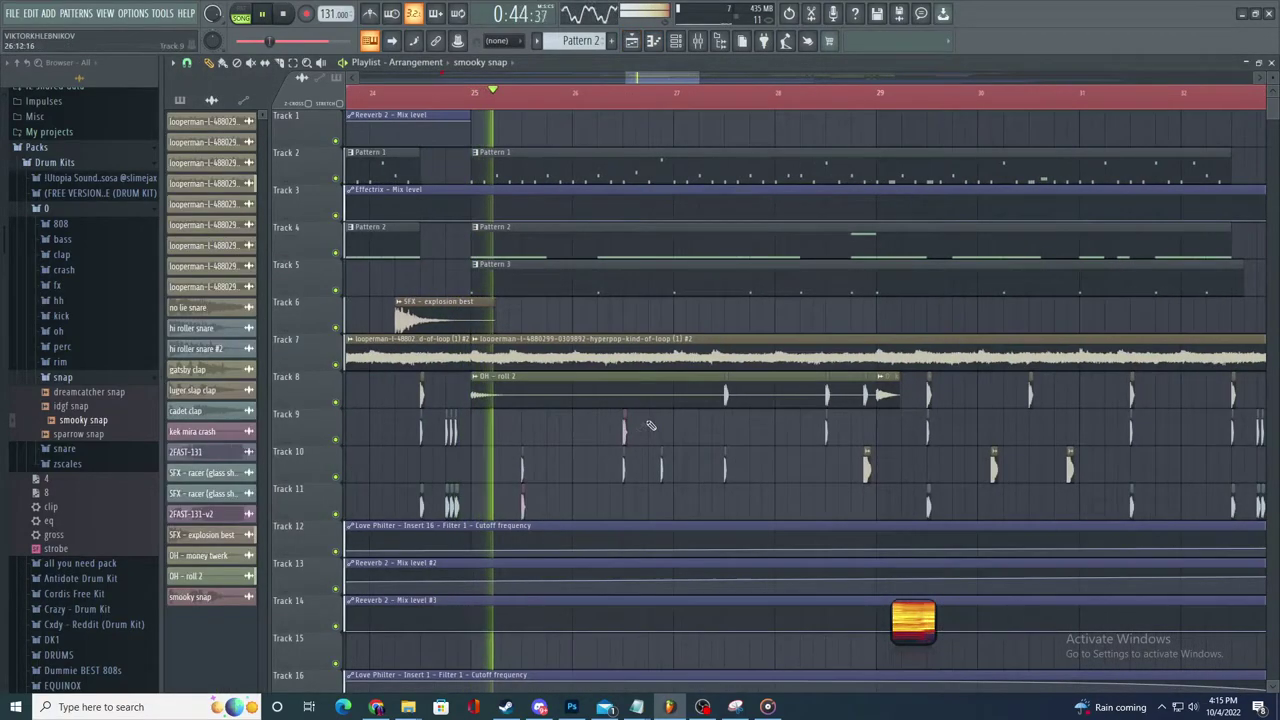
pyautogui.click(728, 424)
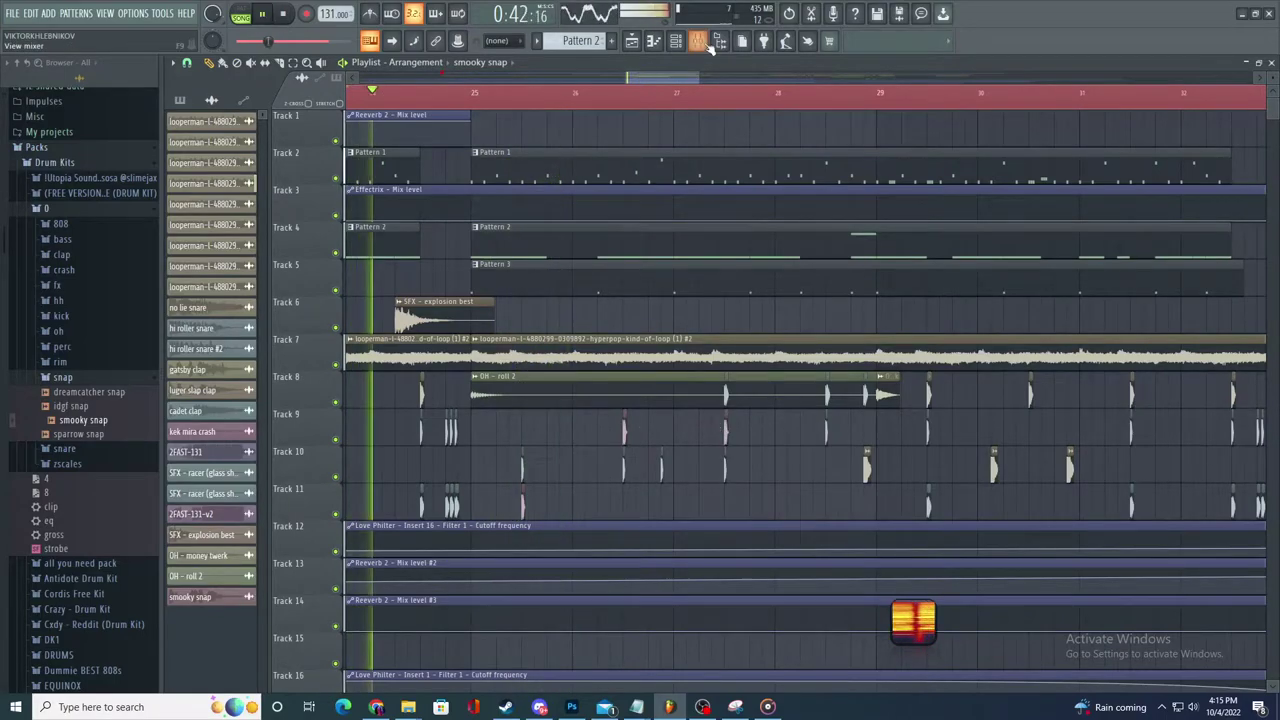
# - Refine Insert 23's Parametric EQ 2 by lowering the low-cut frequency, dipping band 6 slightly and moving band 7 to about 7832 Hz
pyautogui.press('F9')
pyautogui.click(1190, 126)
pyautogui.moveTo(415, 335); pyautogui.dragTo(346, 332)
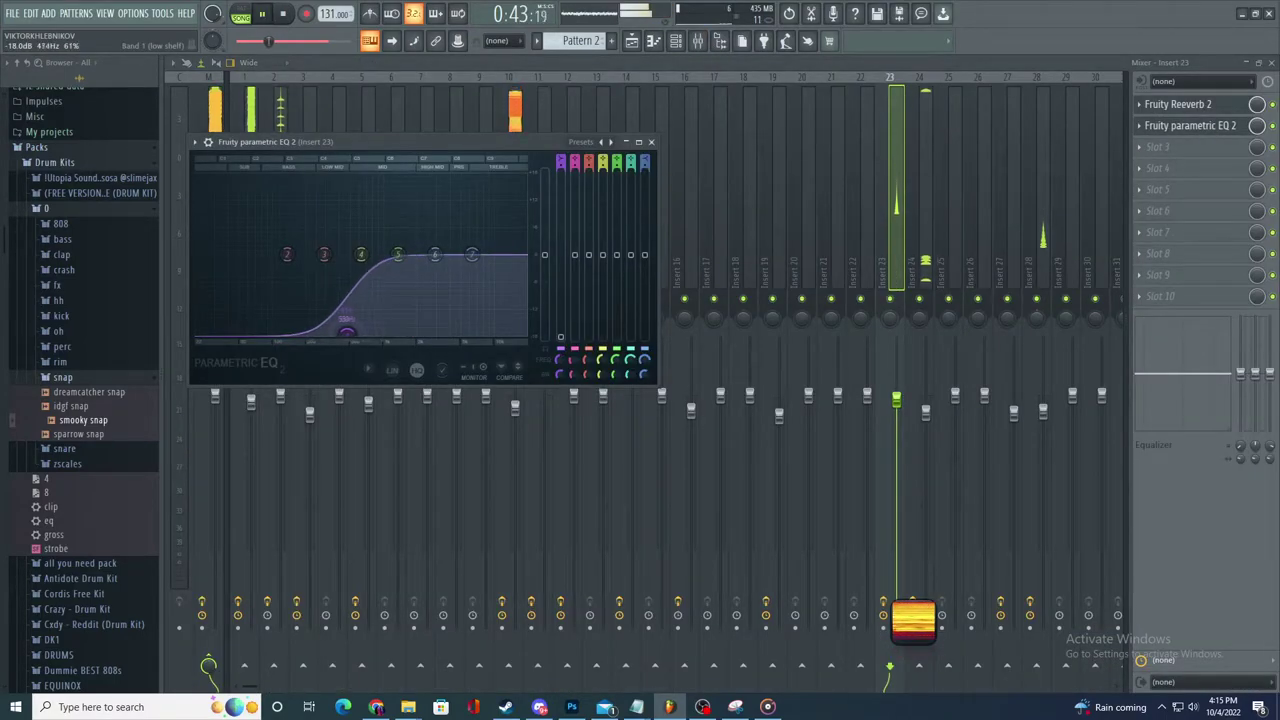
pyautogui.moveTo(318, 330); pyautogui.dragTo(293, 333)
pyautogui.moveTo(435, 254); pyautogui.dragTo(437, 269)
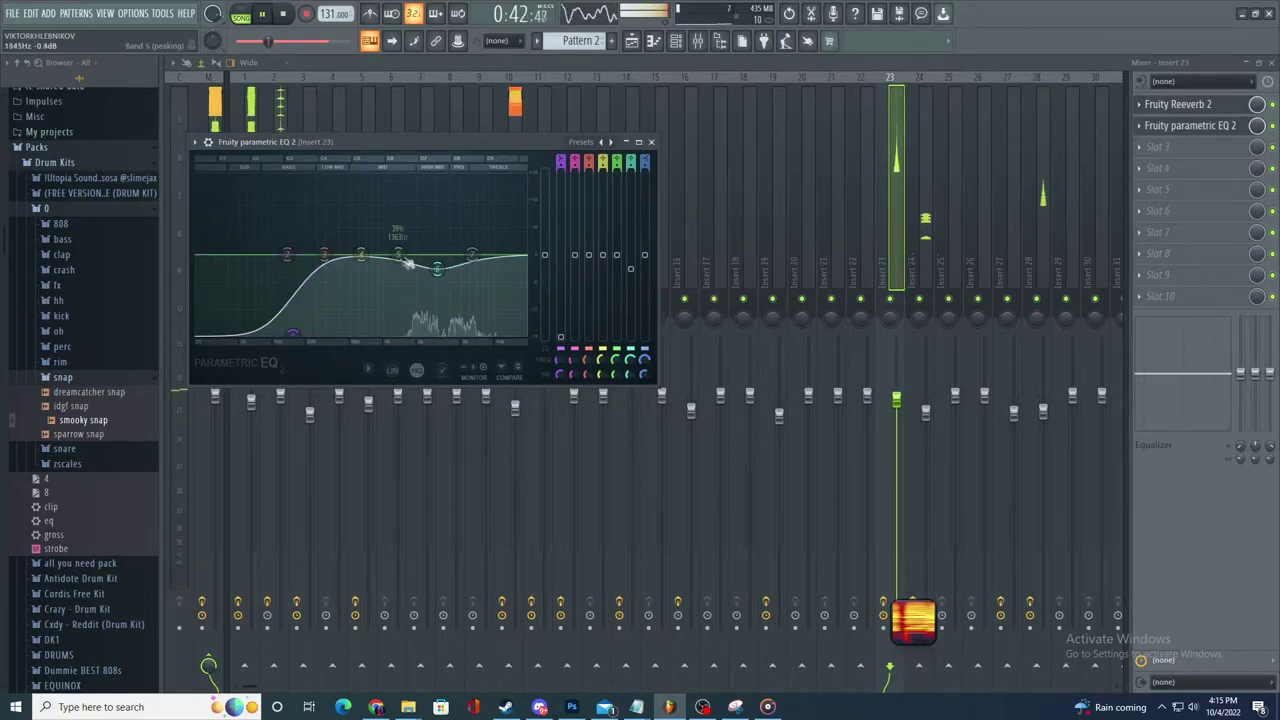
pyautogui.moveTo(294, 332); pyautogui.dragTo(258, 333)
pyautogui.moveTo(472, 254); pyautogui.dragTo(478, 256)
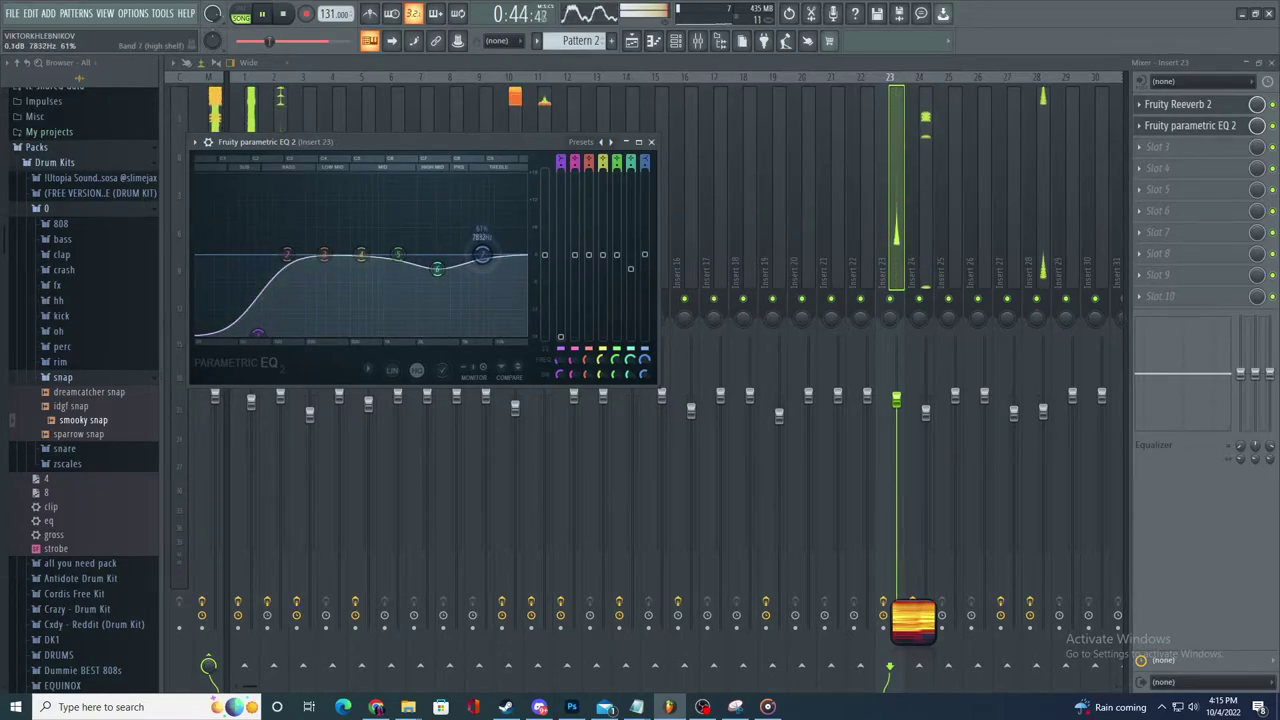
# - Open the smooky snap channel settings, adjust its time-stretching pitch and replay the section
pyautogui.press('F5')
pyautogui.scroll(-3, 852, 463)
pyautogui.scroll(3, 760, 450)
pyautogui.doubleClick(661, 430)
pyautogui.press('space')
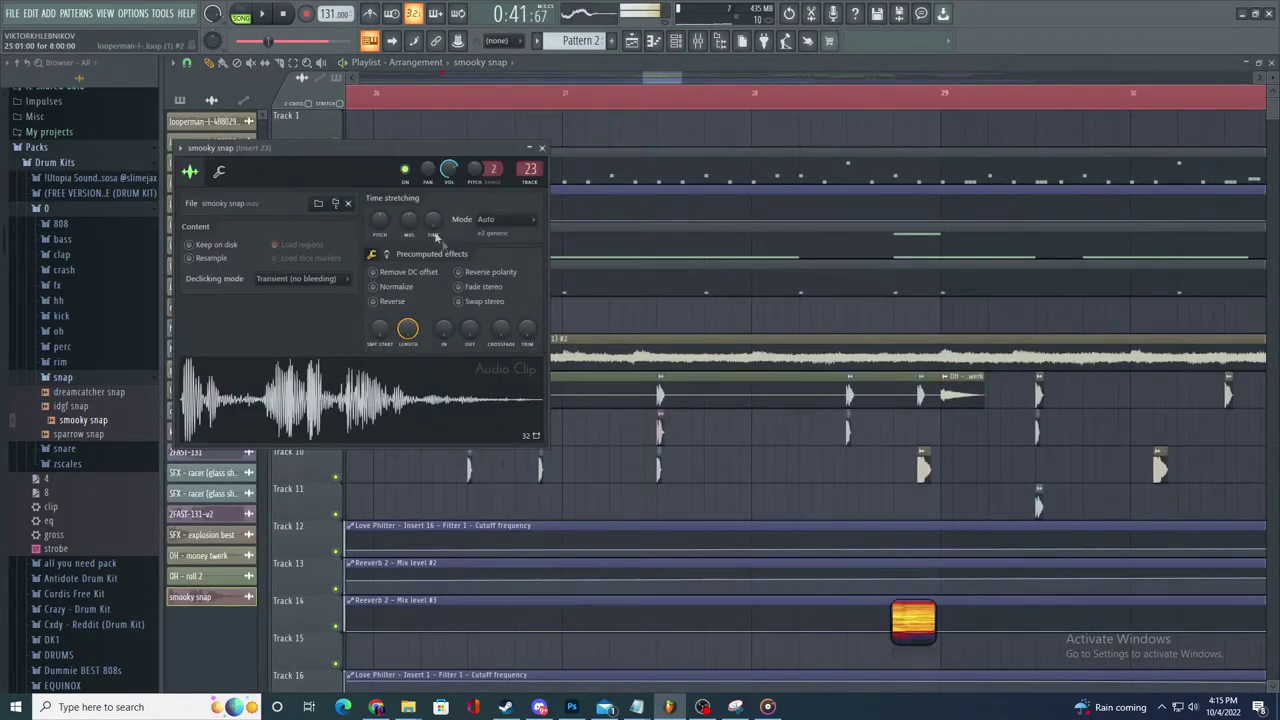
pyautogui.press('space')
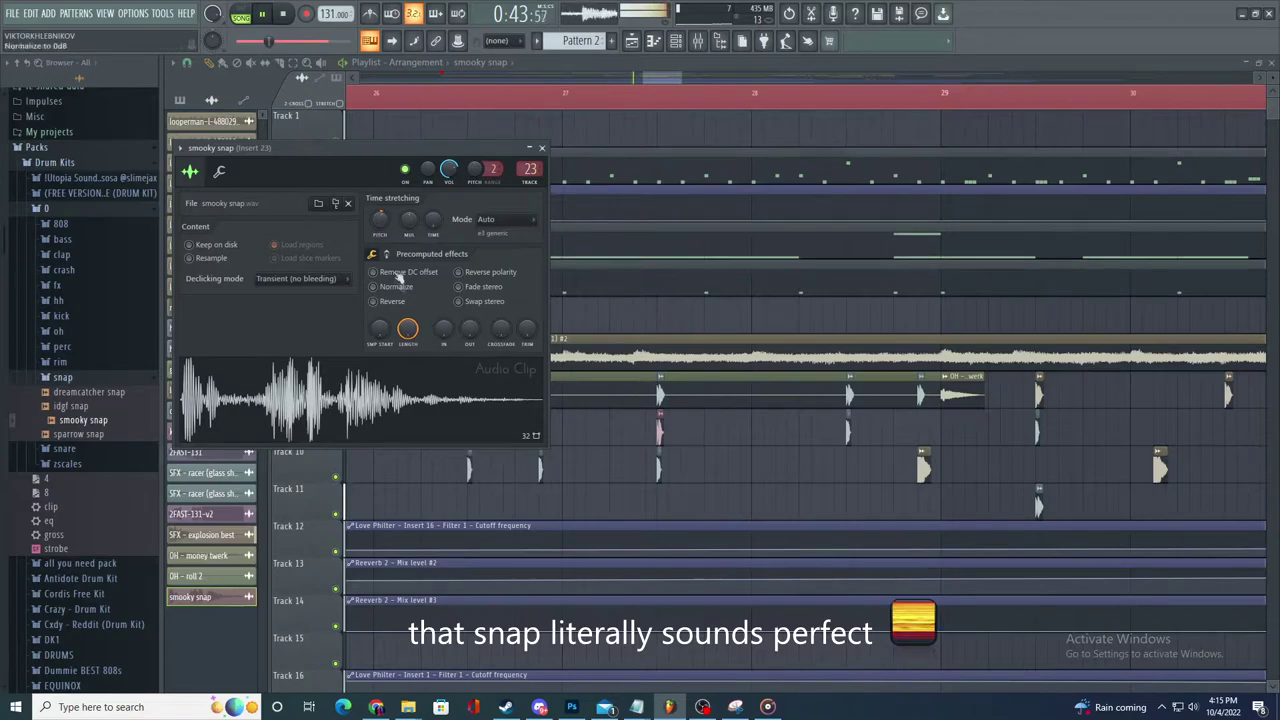
# - Place smooky snap clips on Track 10 at 28:09 and 29:09
pyautogui.click(768, 497)
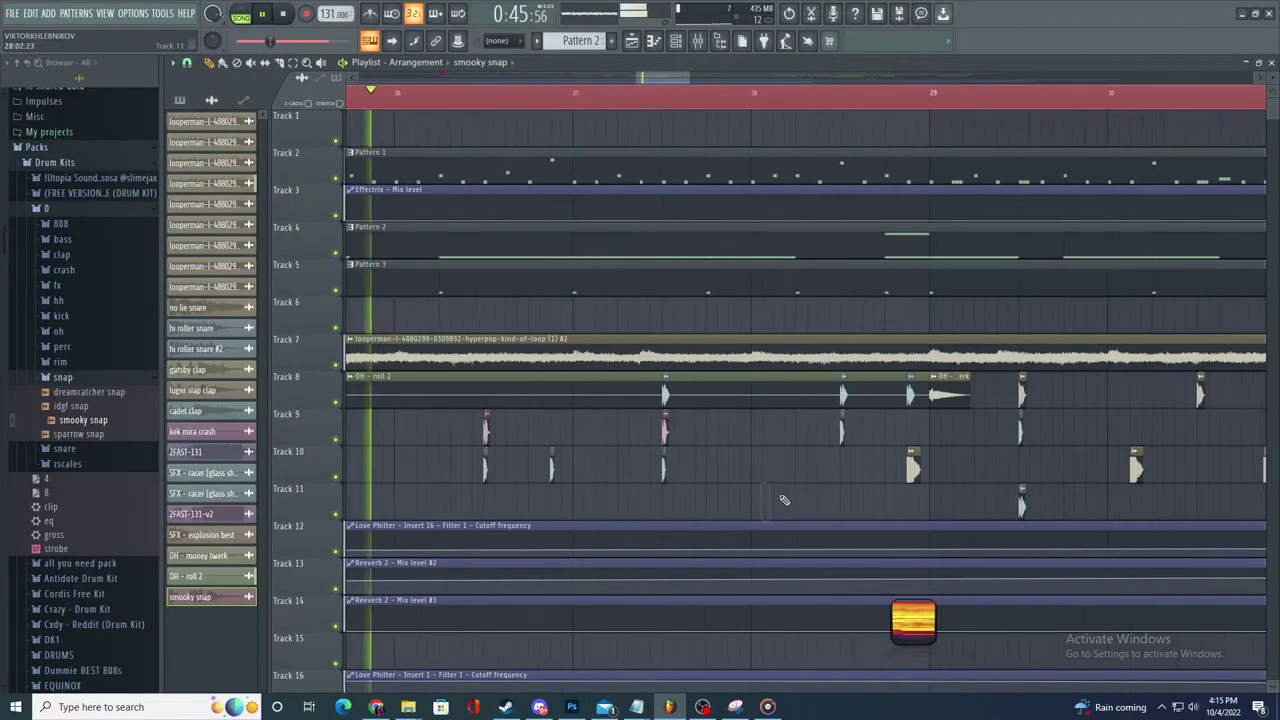
pyautogui.click(773, 467)
pyautogui.scroll(-3, 790, 469)
pyautogui.scroll(4, 840, 477)
pyautogui.scroll(-4, 857, 486)
pyautogui.scroll(3, 857, 486)
pyautogui.scroll(-4, 860, 486)
pyautogui.scroll(4, 880, 492)
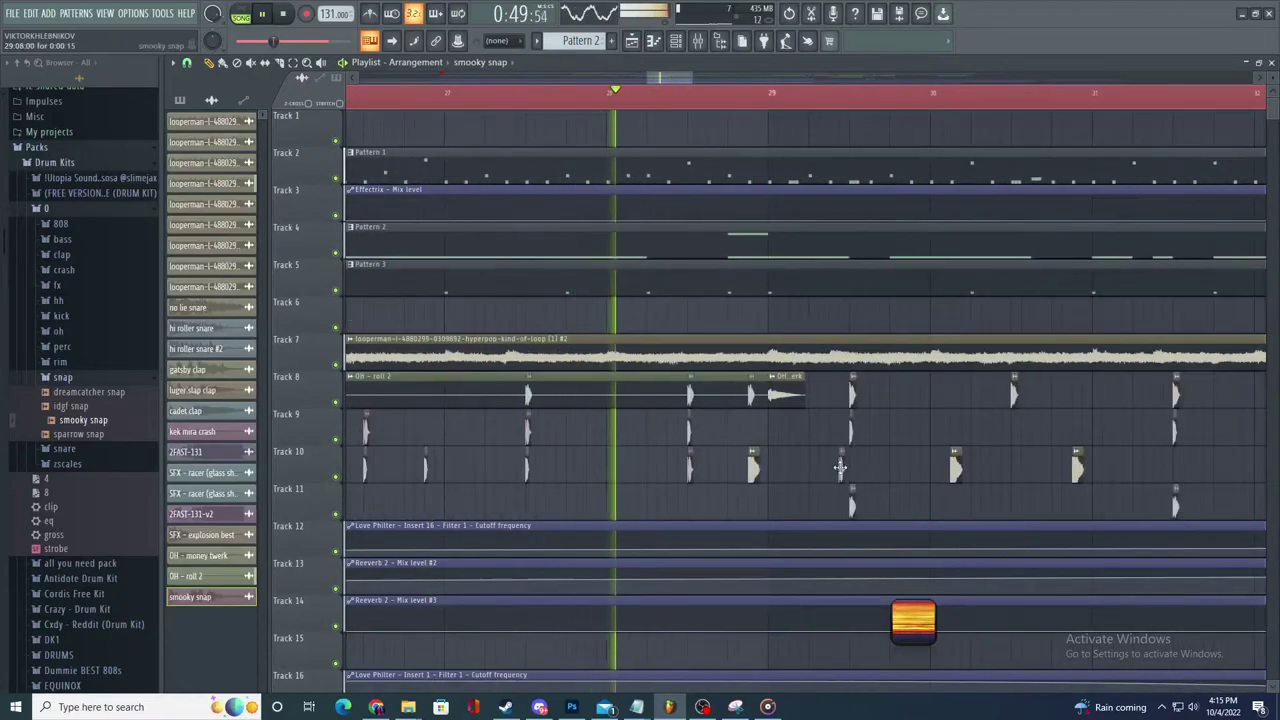
# - Place smooky snap clips on Track 9 at 28:15, 30:09 and 33:09, and on Track 10 at 31:09 and 32:09
pyautogui.scroll(-1, 860, 436)
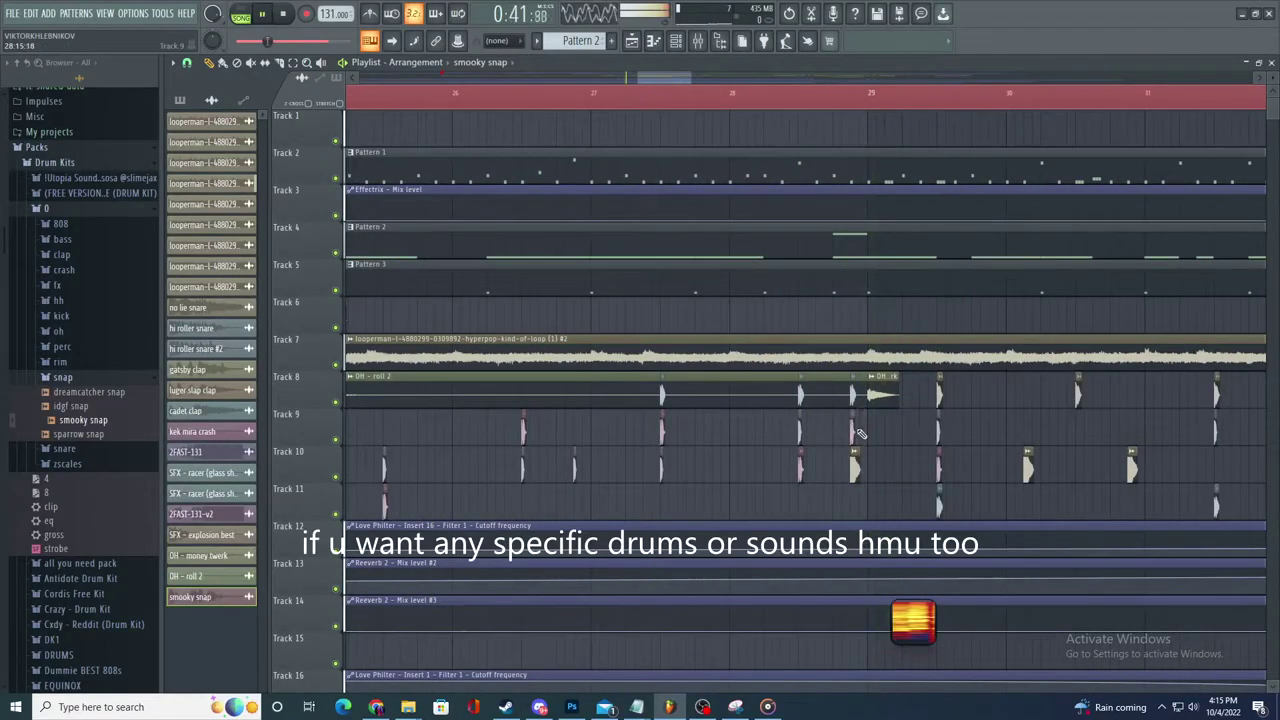
pyautogui.scroll(-1, 730, 441)
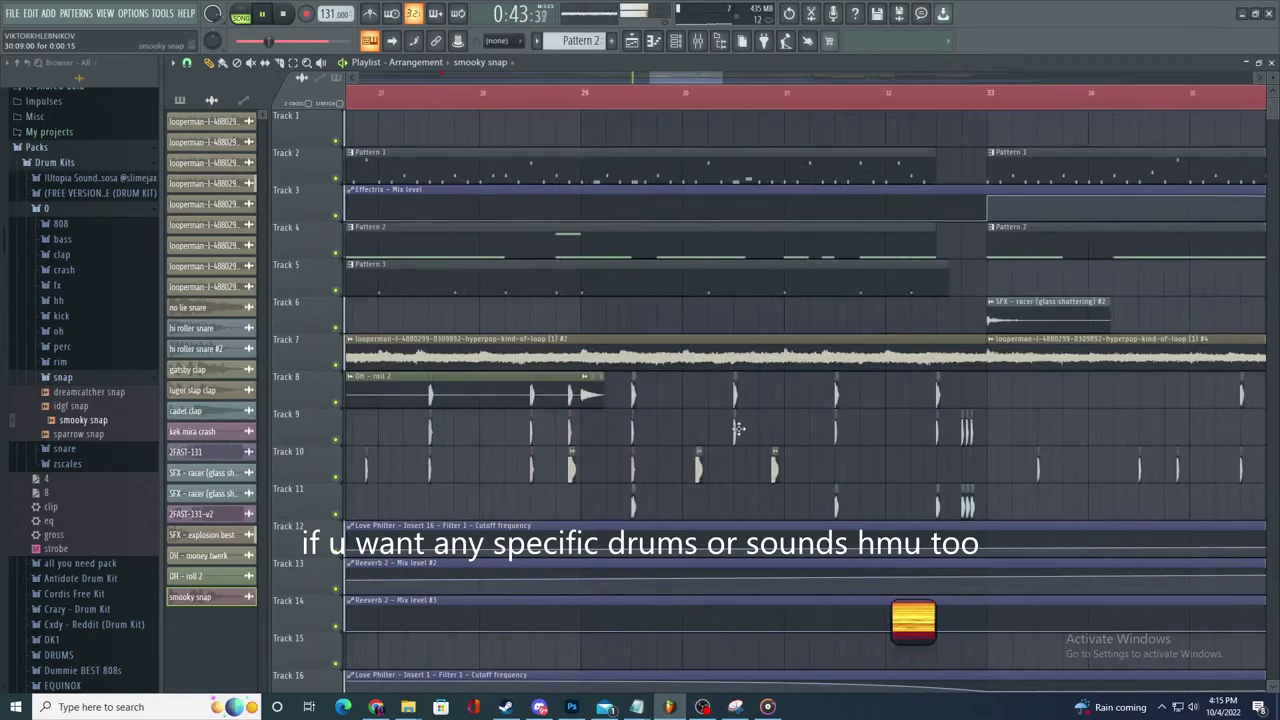
pyautogui.scroll(-1, 880, 460)
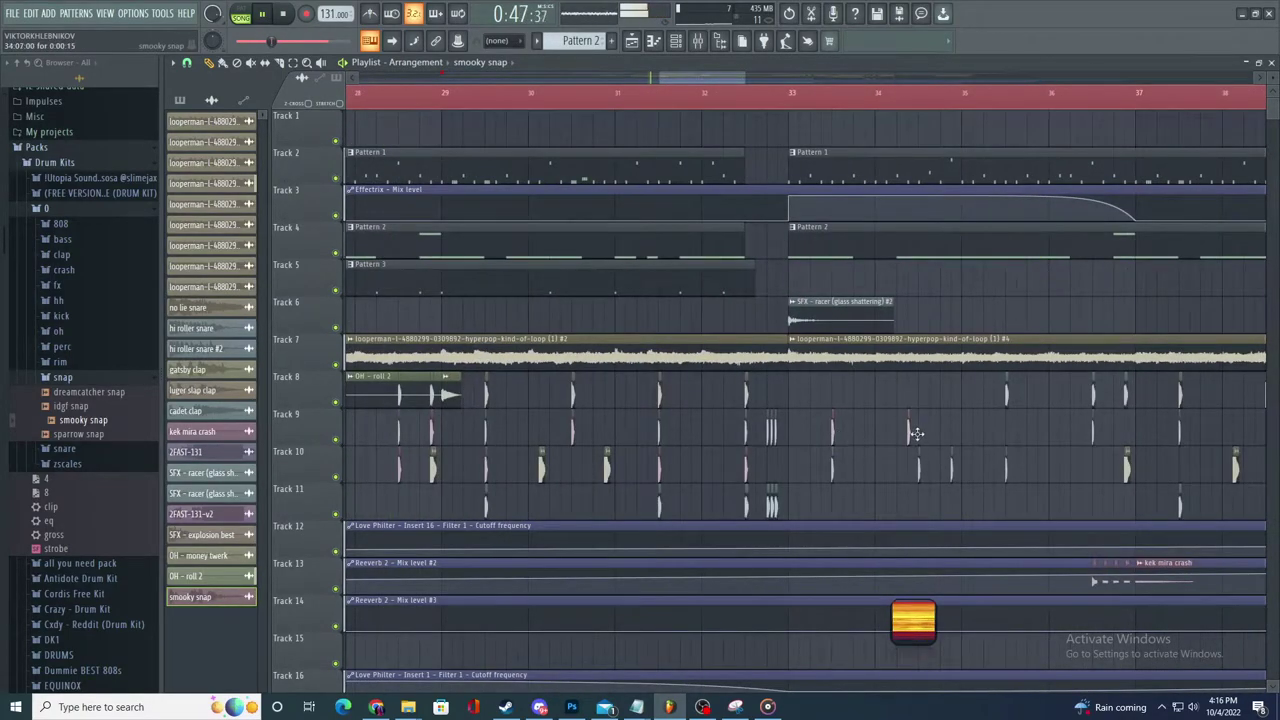
# - Place smooky snap clips on Track 9 at 34:09 and on Track 10 at 35:09 and 37:09
pyautogui.scroll(-2, 1010, 425)
pyautogui.scroll(2, 1100, 450)
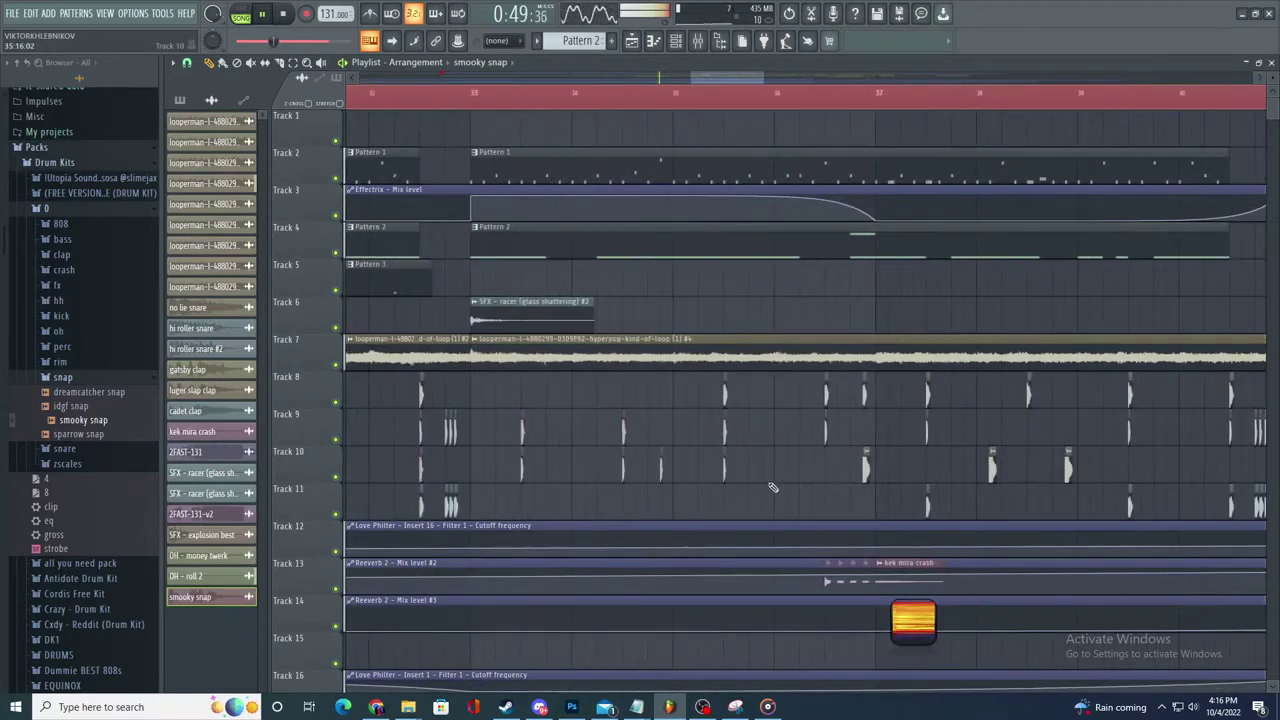
pyautogui.scroll(-2, 774, 485)
pyautogui.scroll(1, 797, 480)
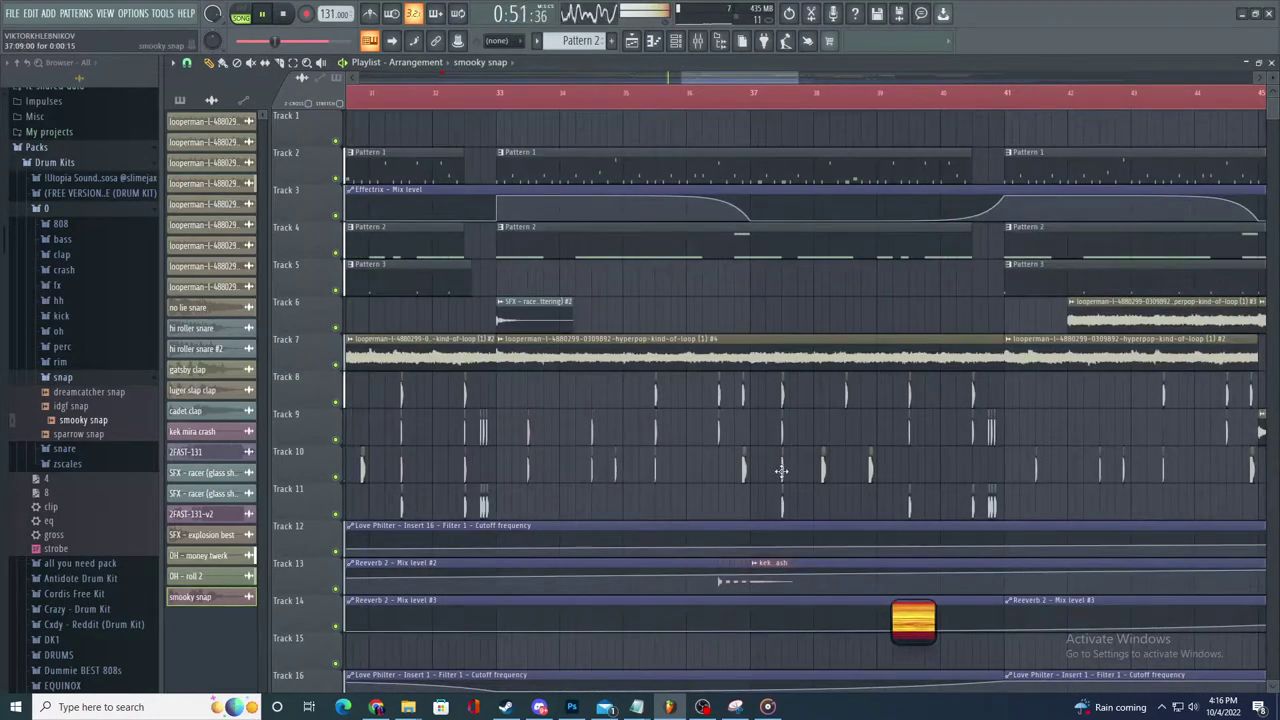
# - Place smooky snap clips on Track 9 at 38:09, 41:09 and 42:09, and on Track 10 at 39:09
pyautogui.scroll(-1, 922, 465)
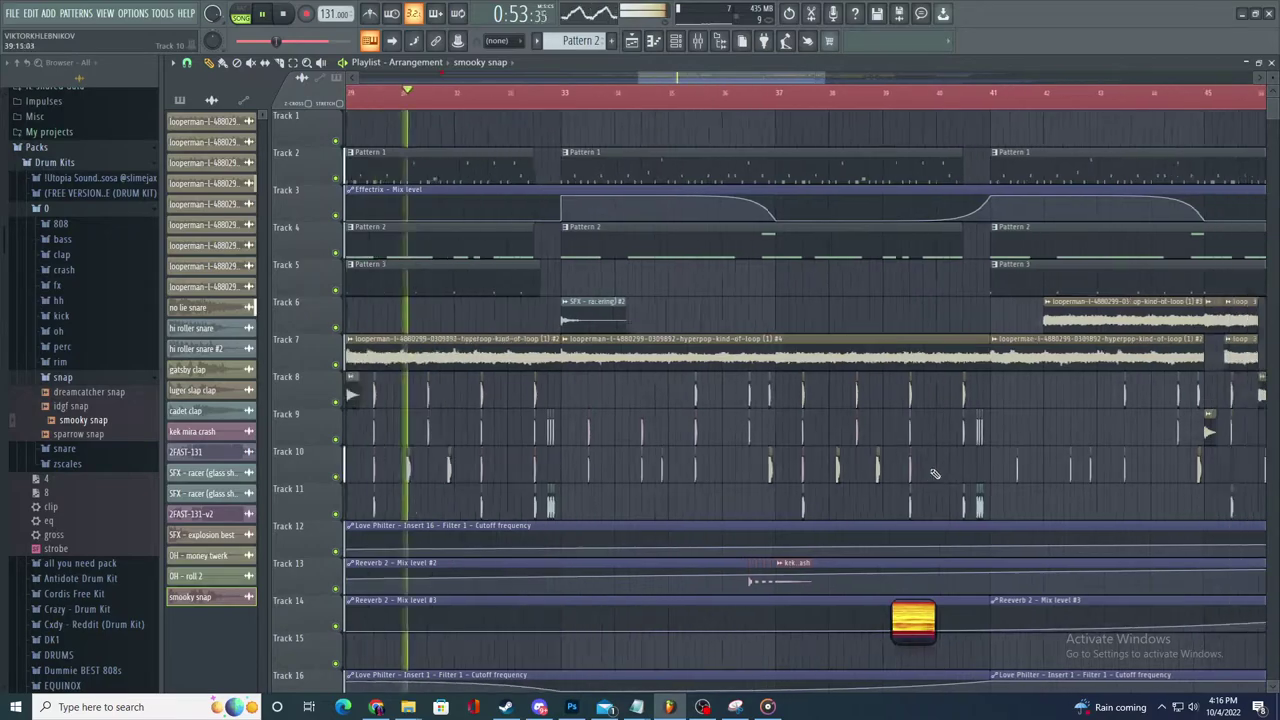
pyautogui.scroll(3, 1073, 463)
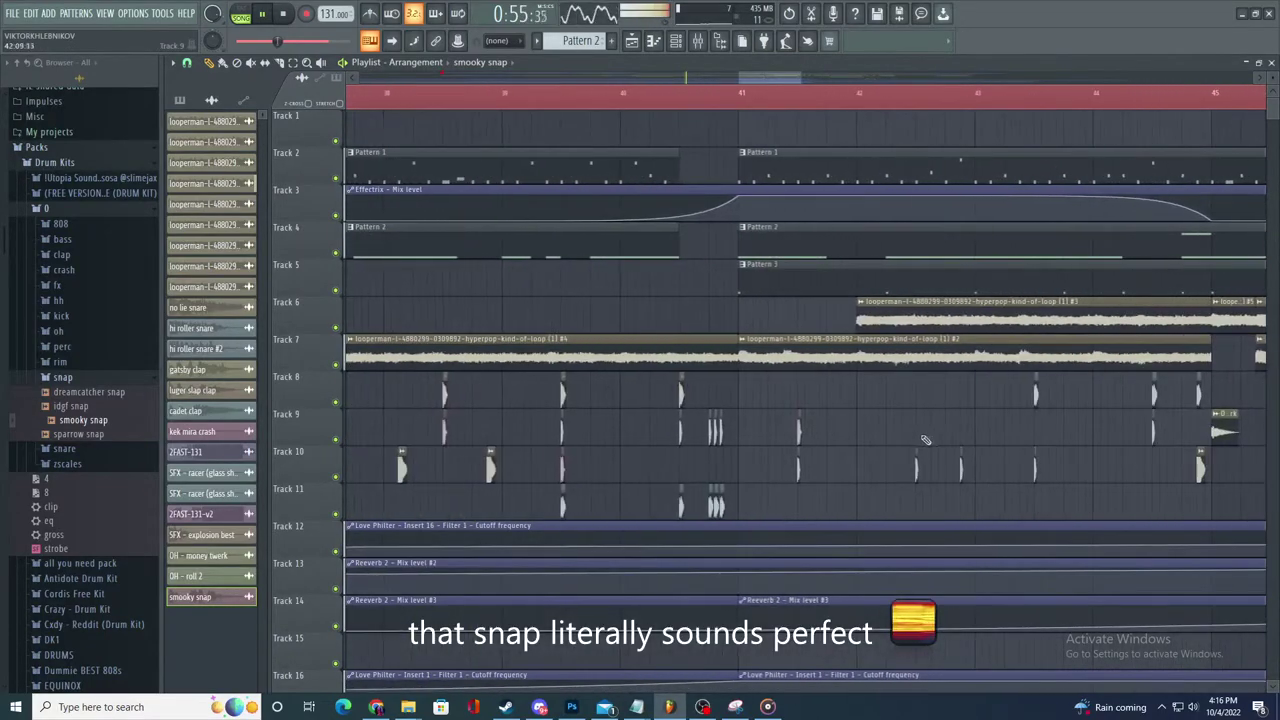
pyautogui.scroll(-3, 916, 432)
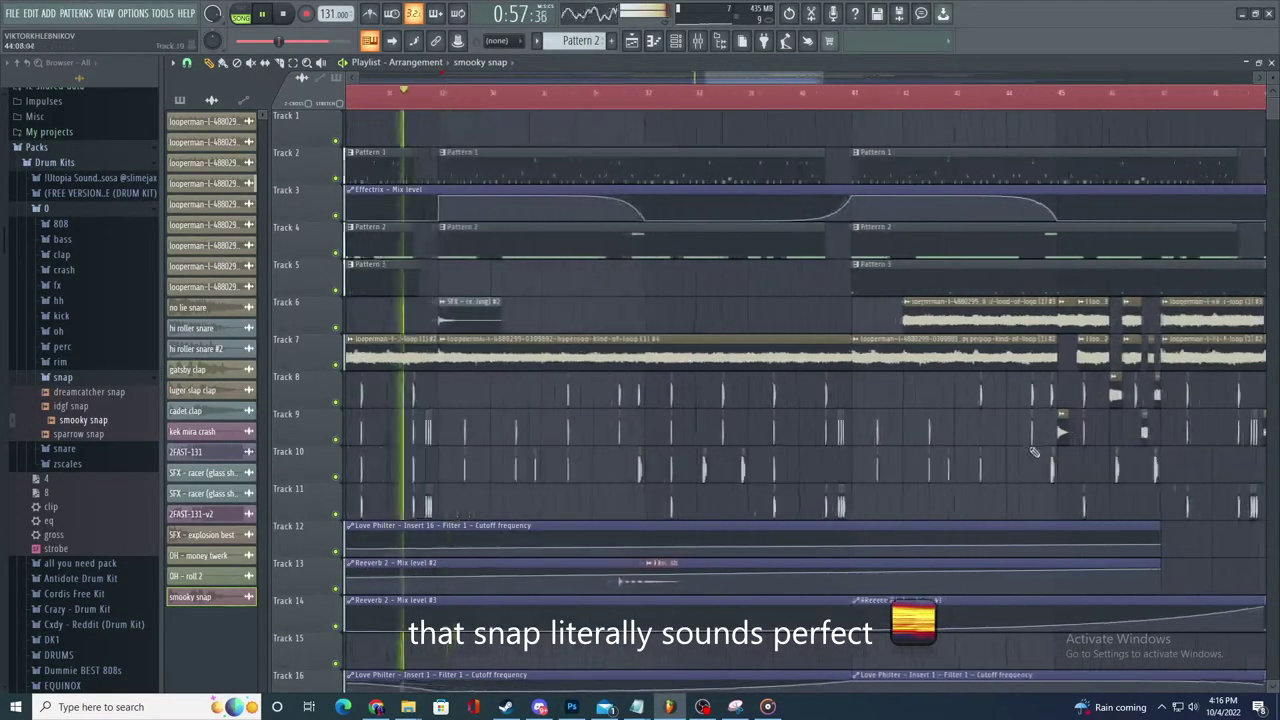
pyautogui.scroll(-3, 600, 430)
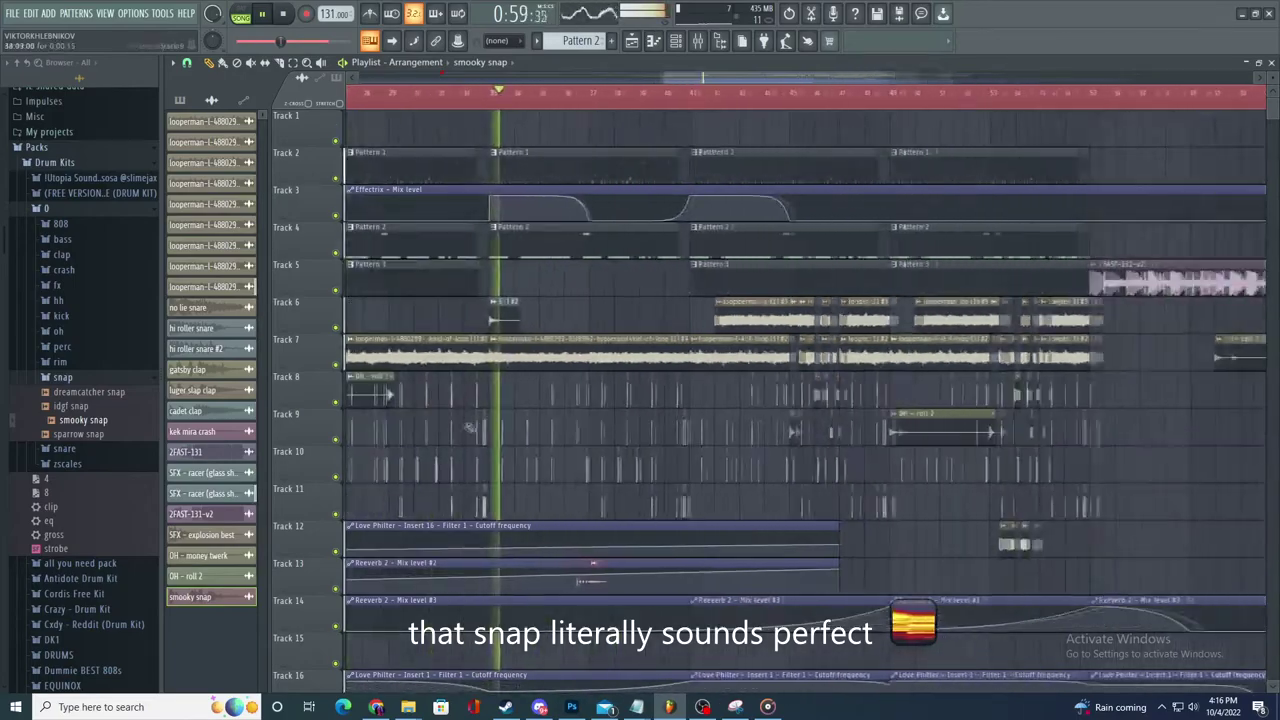
# - Play through the arrangement from about bar 33 to bar 41 and check the placed snap clips
pyautogui.scroll(2, 500, 428)
pyautogui.scroll(1, 614, 449)
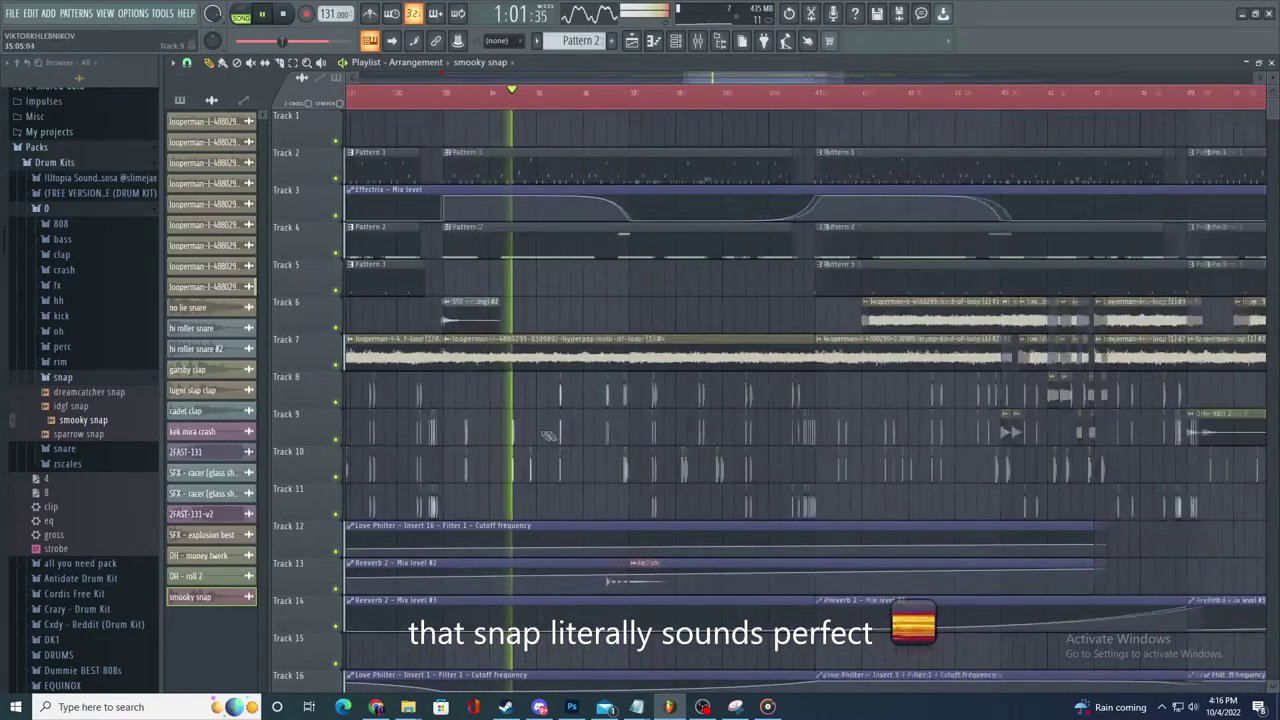
pyautogui.scroll(2, 380, 140)
pyautogui.scroll(2, 421, 160)
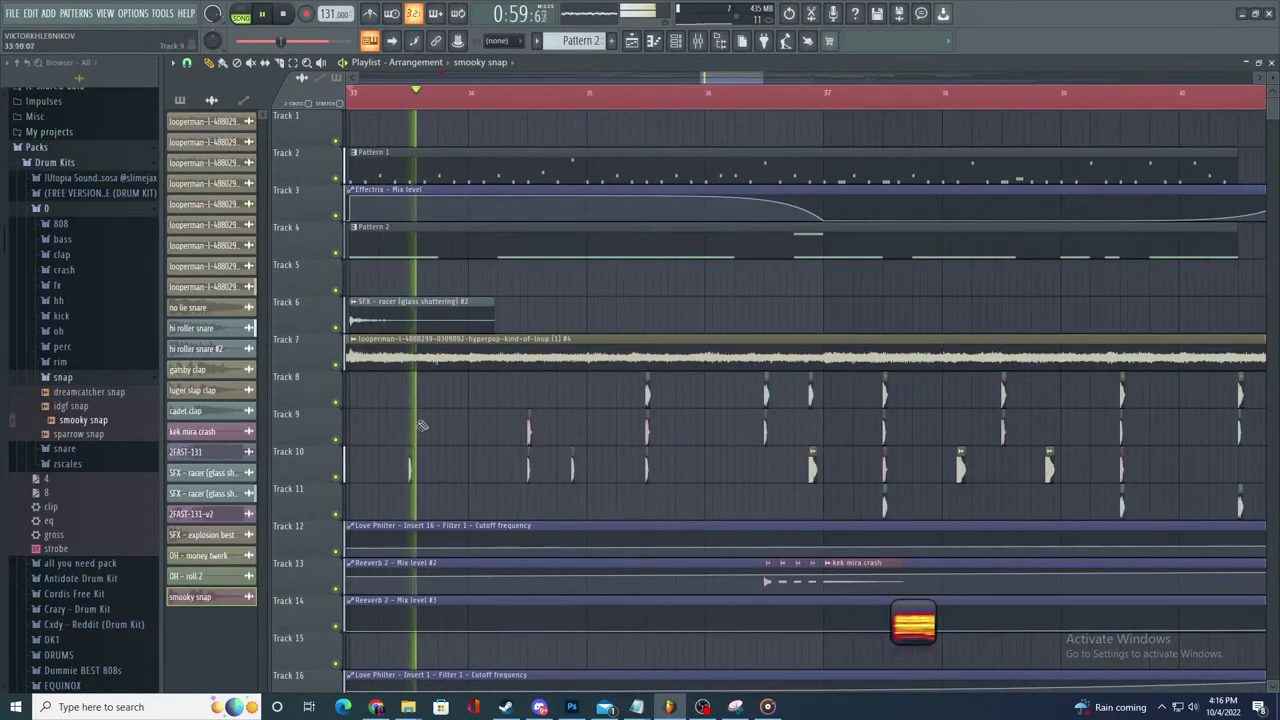
pyautogui.scroll(-2, 494, 428)
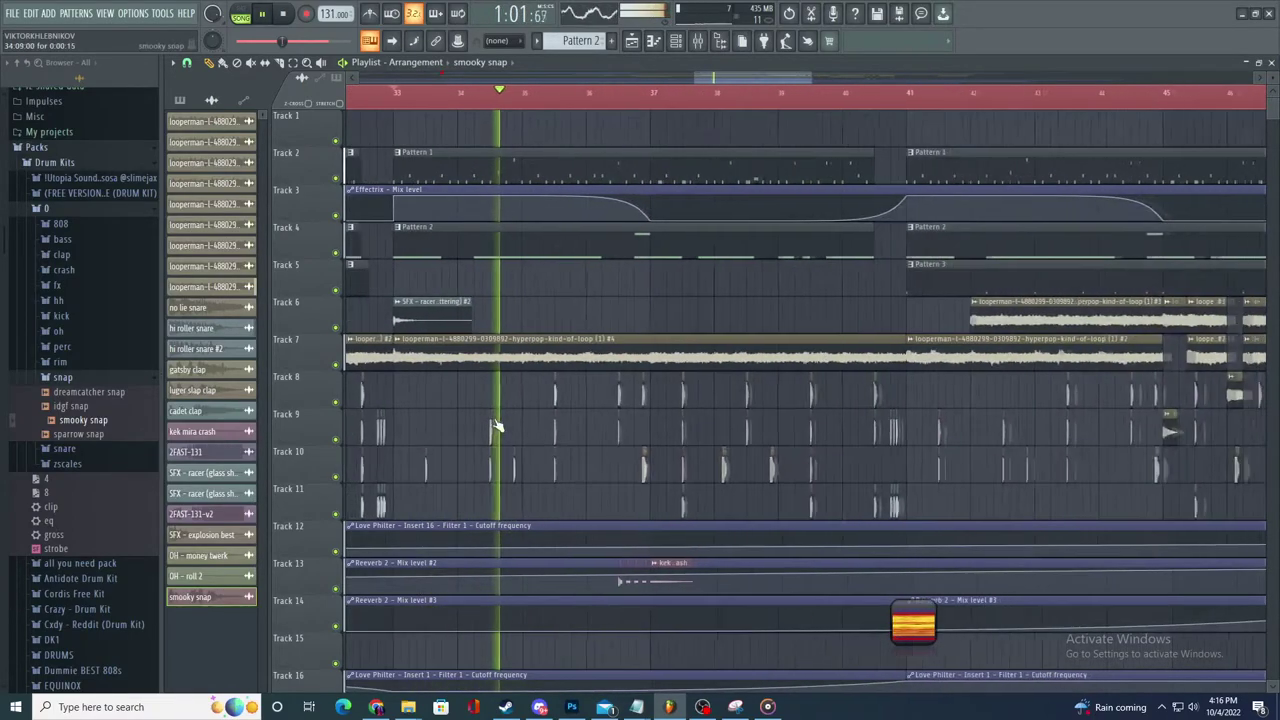
pyautogui.scroll(1, 640, 450)
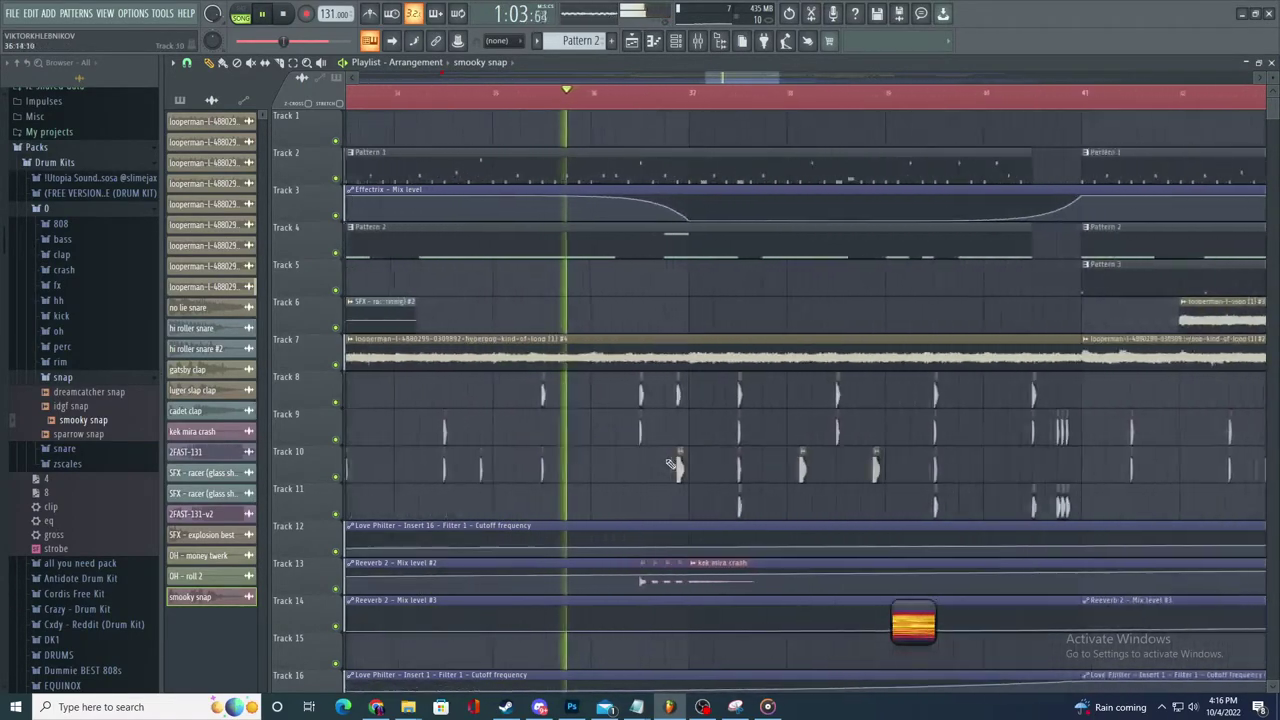
pyautogui.scroll(-2, 645, 467)
pyautogui.scroll(2, 835, 497)
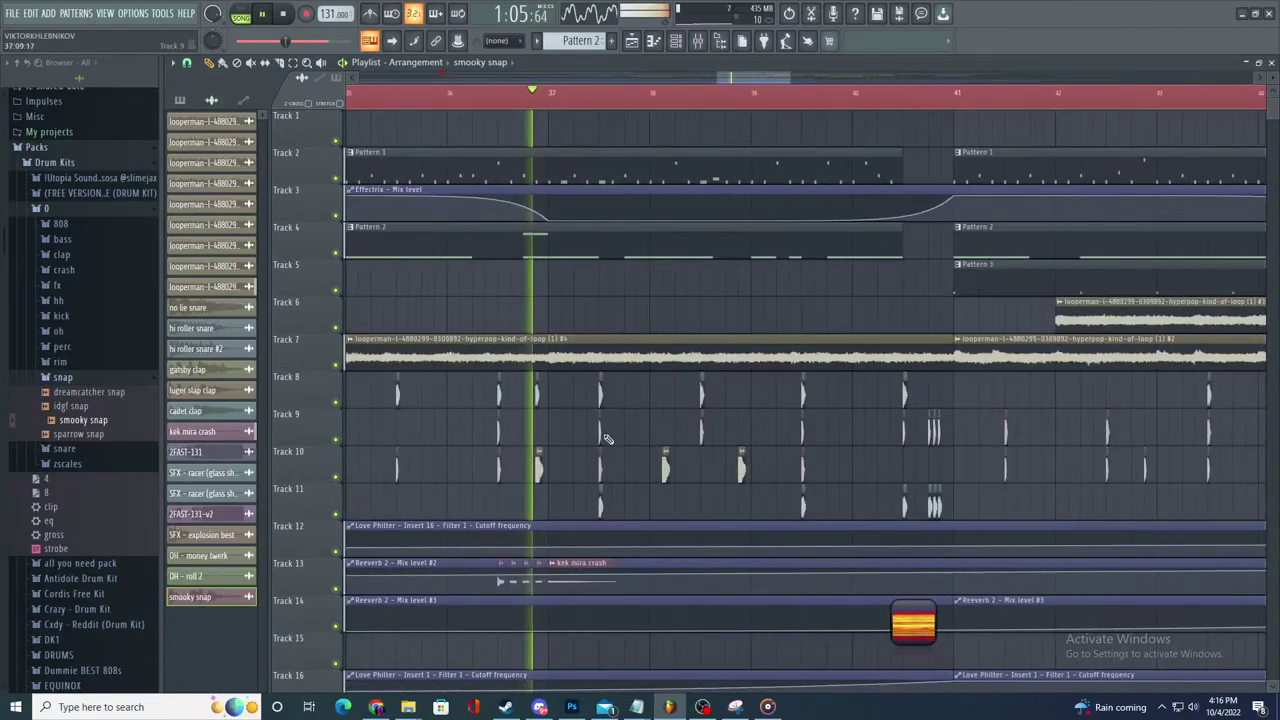
pyautogui.scroll(-2, 603, 434)
pyautogui.scroll(1, 828, 501)
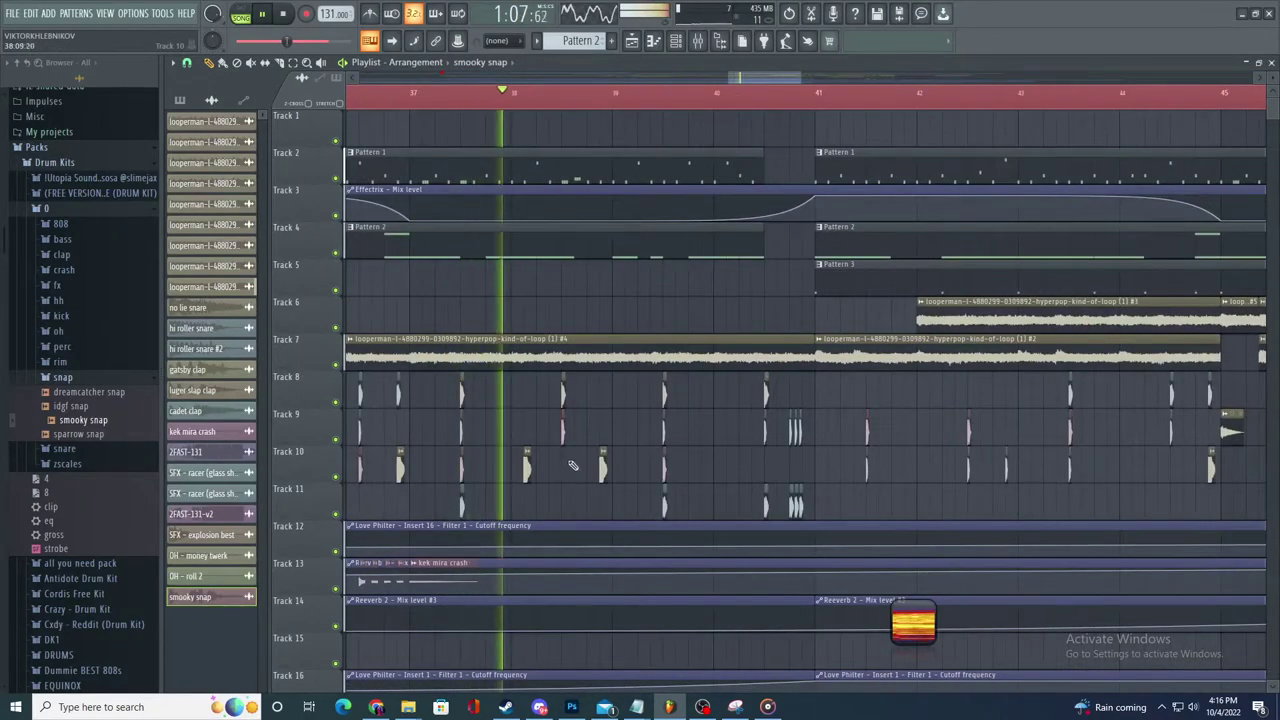
pyautogui.scroll(-2, 573, 466)
pyautogui.scroll(-1, 622, 477)
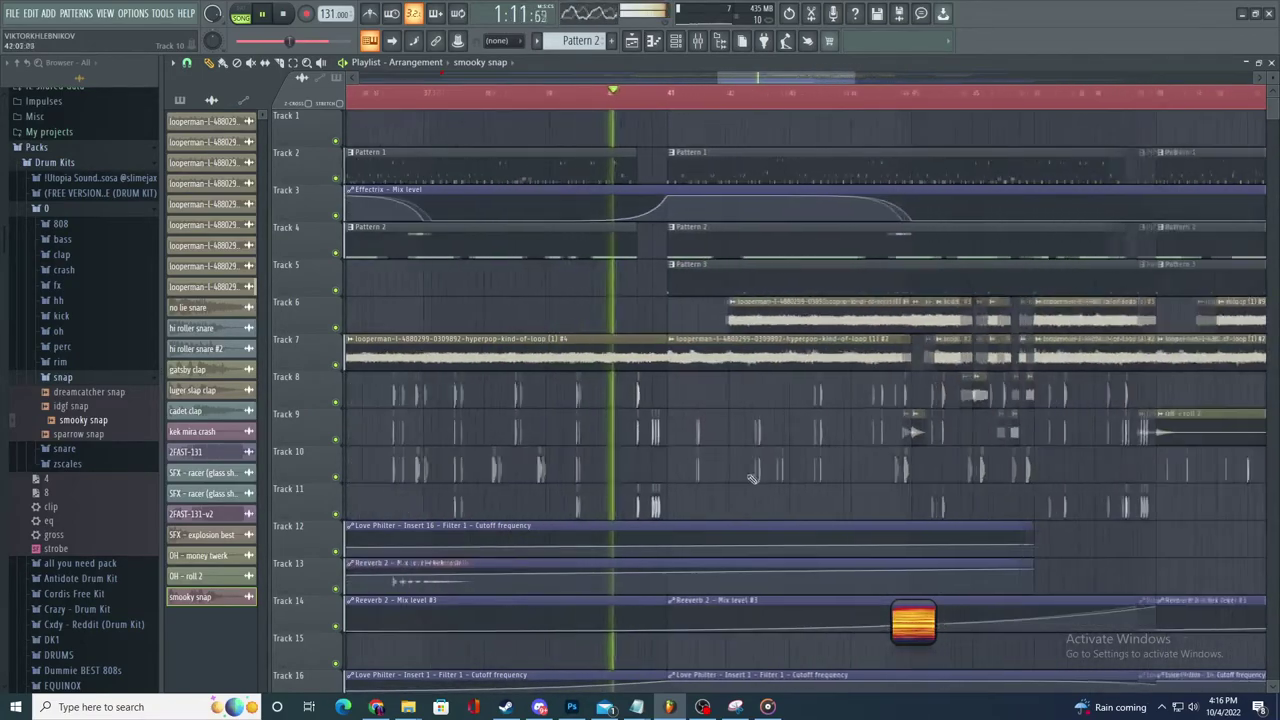
pyautogui.scroll(1, 746, 473)
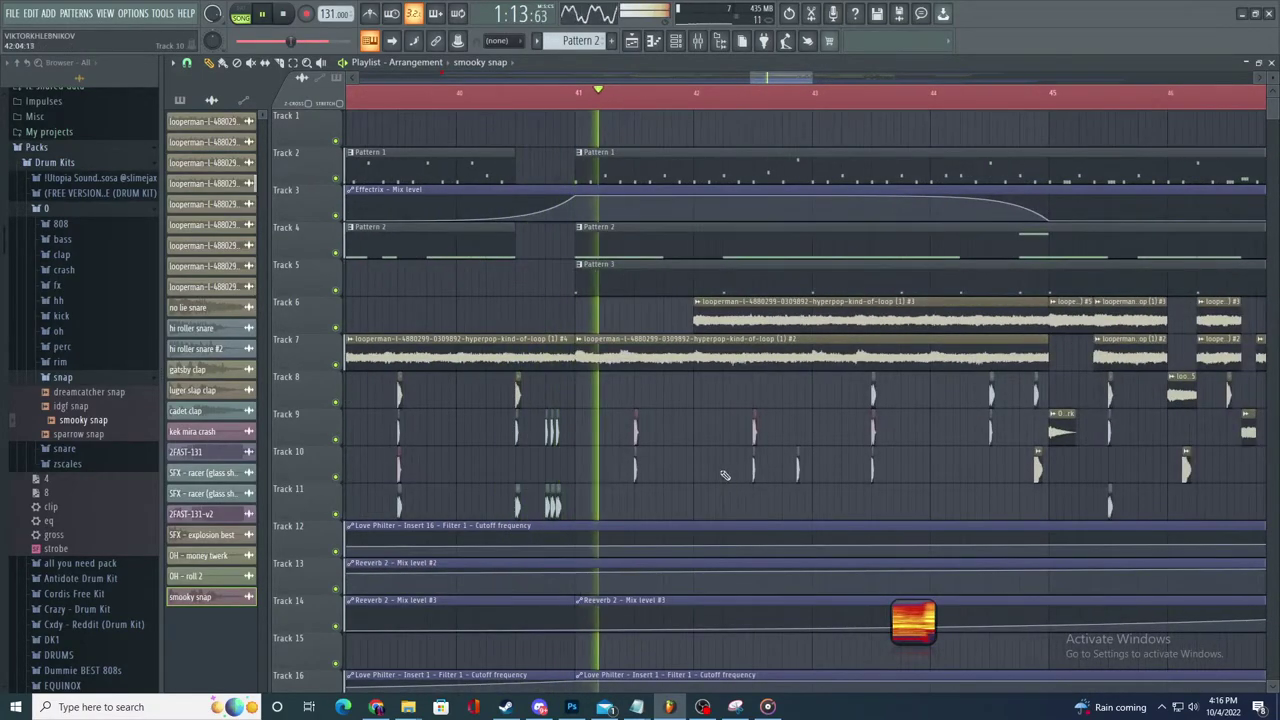
# - Place smooky snap clips on Track 9 at 43:09 and on Track 10 at 44:09 and 45:09
pyautogui.scroll(-4, 726, 474)
pyautogui.scroll(3, 977, 474)
pyautogui.click(827, 467)
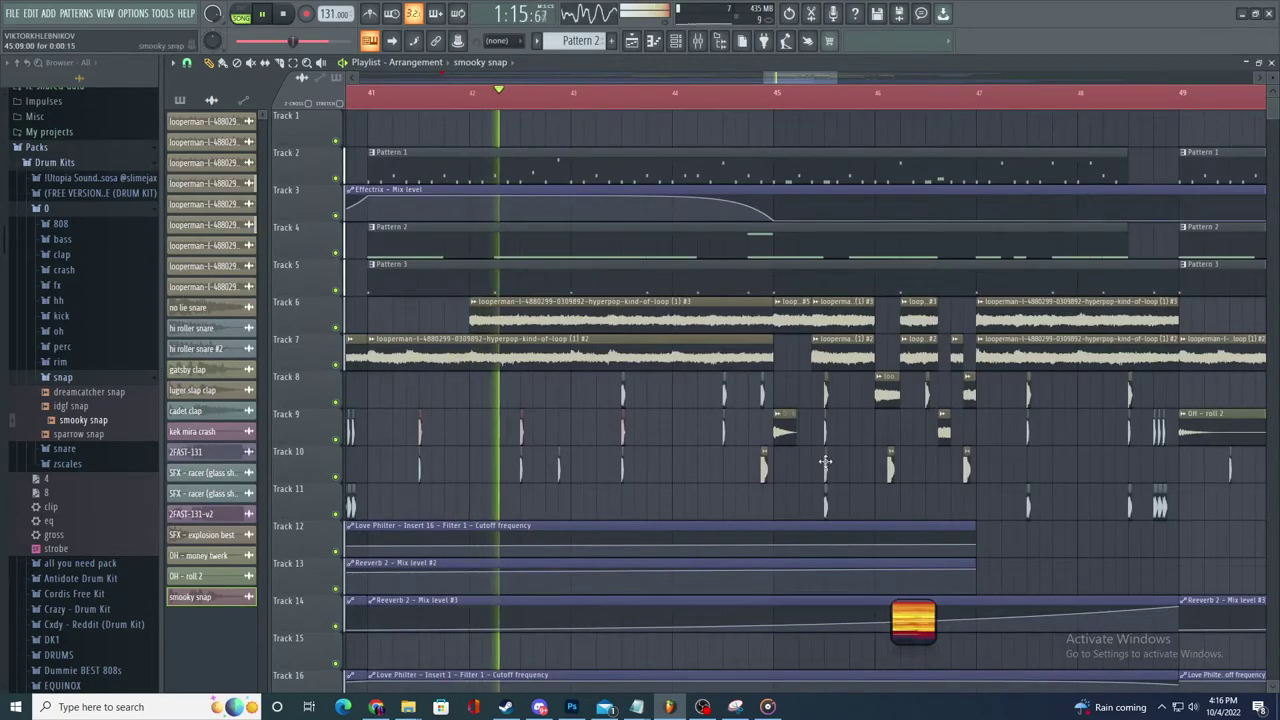
pyautogui.scroll(-4, 833, 468)
pyautogui.scroll(3, 940, 481)
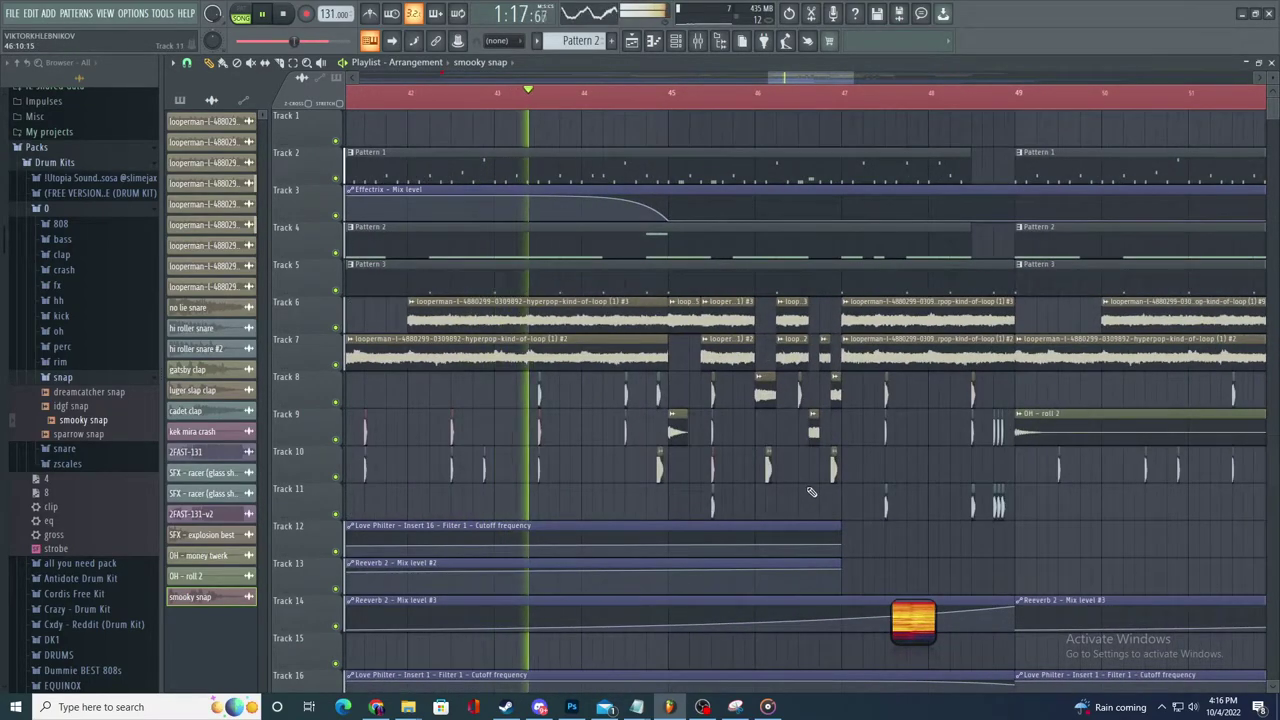
pyautogui.scroll(3, 622, 480)
pyautogui.click(625, 478)
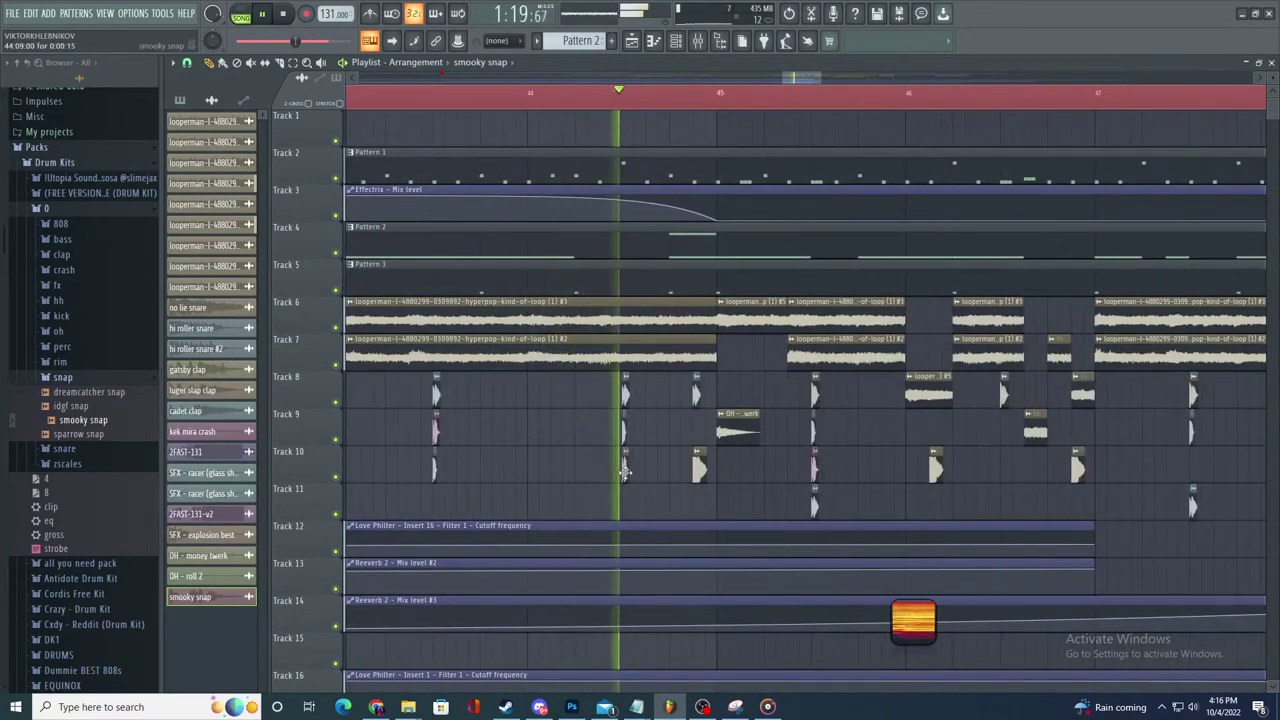
# - Place smooky snap clips on Track 10 at 46:09, 47:09 and 48:09
pyautogui.scroll(-3, 722, 470)
pyautogui.scroll(3, 918, 459)
pyautogui.click(802, 470)
pyautogui.scroll(-3, 805, 472)
pyautogui.scroll(3, 964, 485)
pyautogui.click(871, 459)
pyautogui.scroll(-4, 890, 463)
pyautogui.scroll(4, 1040, 471)
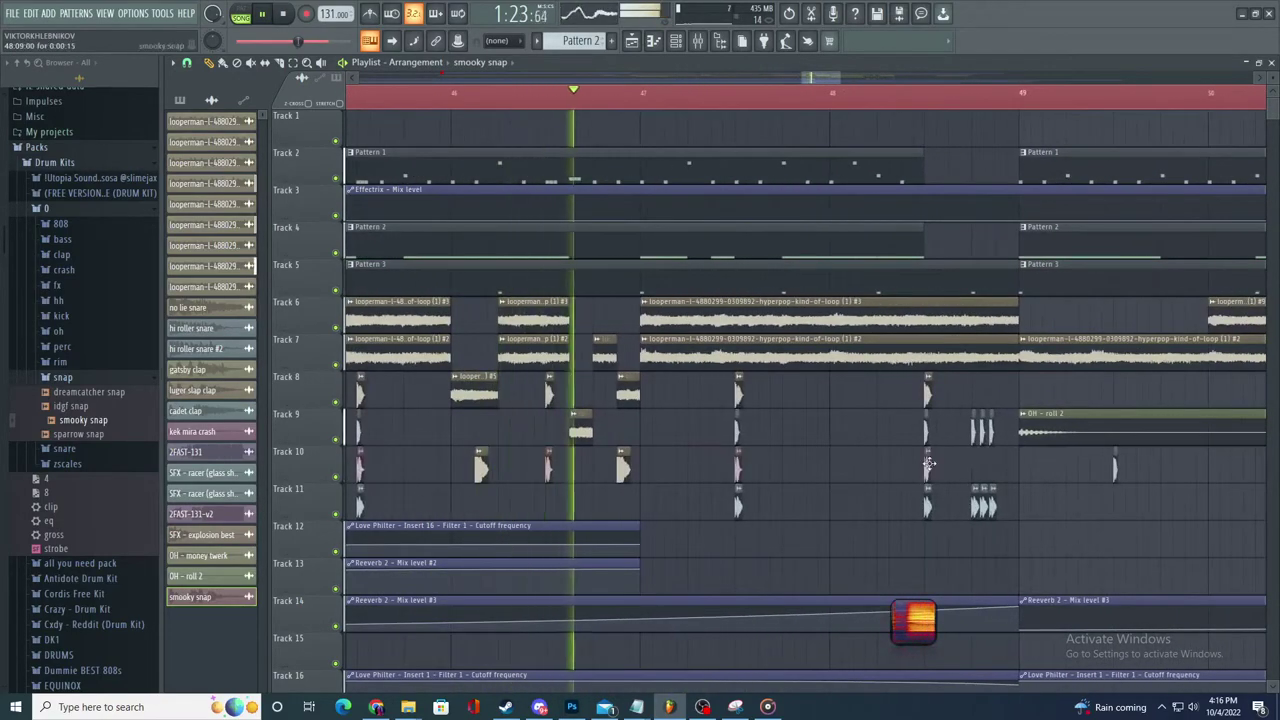
pyautogui.scroll(-4, 960, 478)
pyautogui.scroll(2, 1003, 484)
# - Slice the Track 6 and Track 7 loop clips at 45:11 and trim the second pieces to start at 45:13
pyautogui.click(582, 93)
pyautogui.scroll(2, 700, 218)
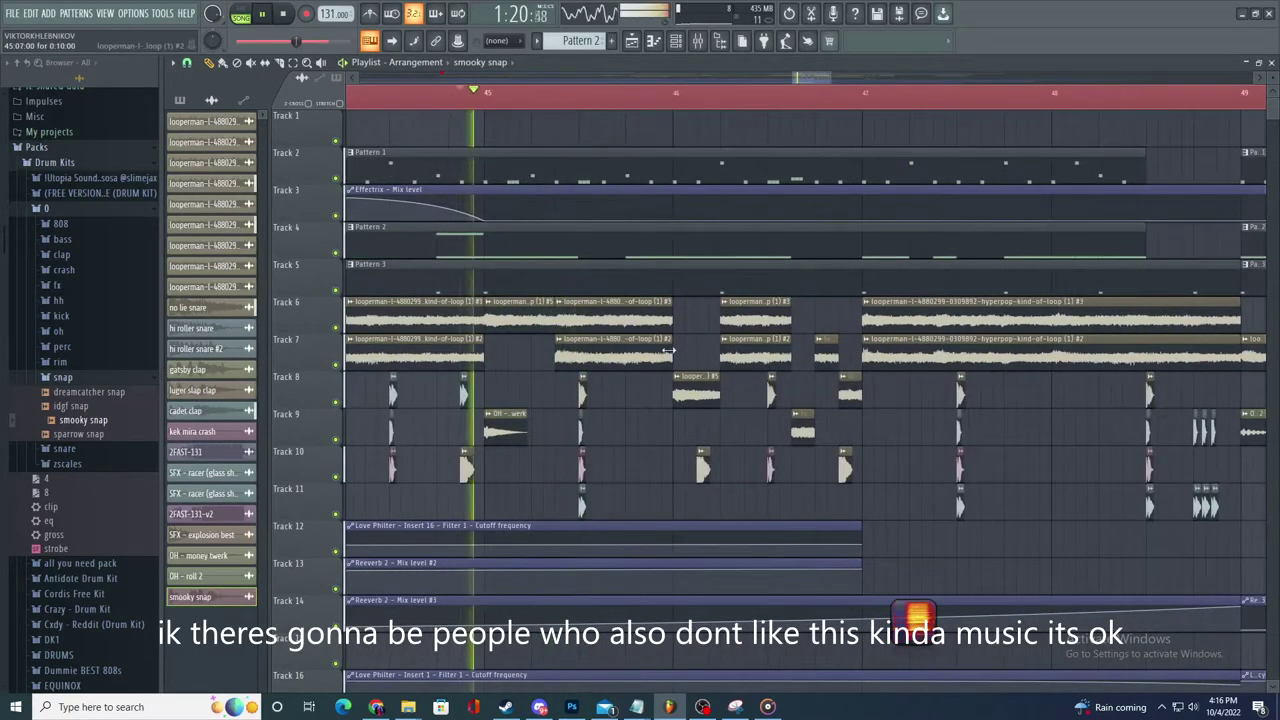
pyautogui.scroll(2, 583, 300)
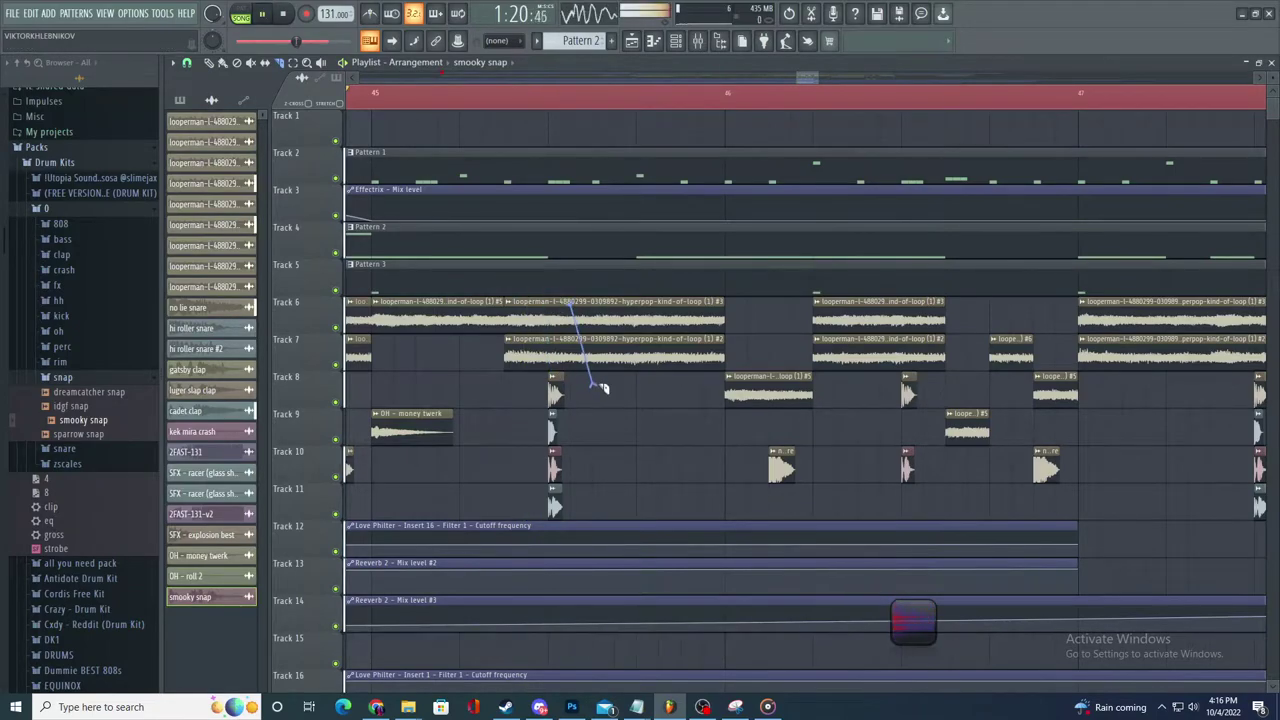
pyautogui.click(209, 63)
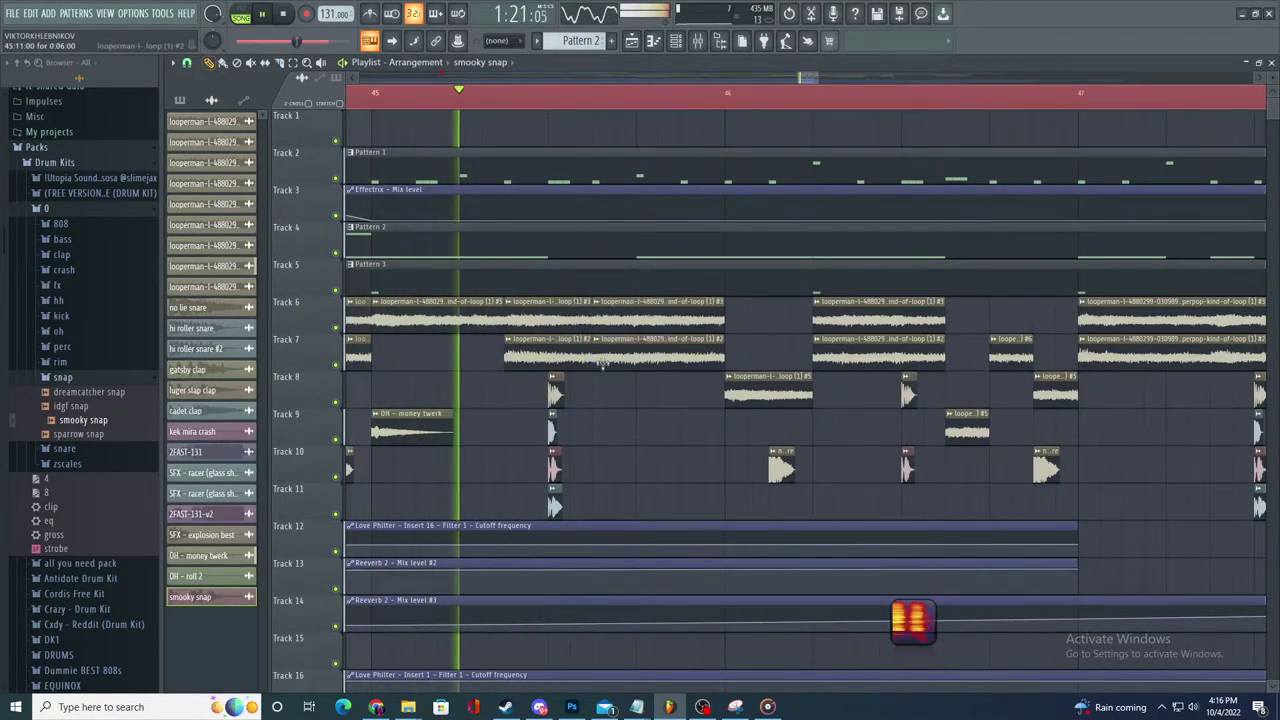
pyautogui.moveTo(597, 318)
pyautogui.mouseDown()
pyautogui.moveTo(640, 318)
pyautogui.moveTo(637, 338)
pyautogui.mouseUp()
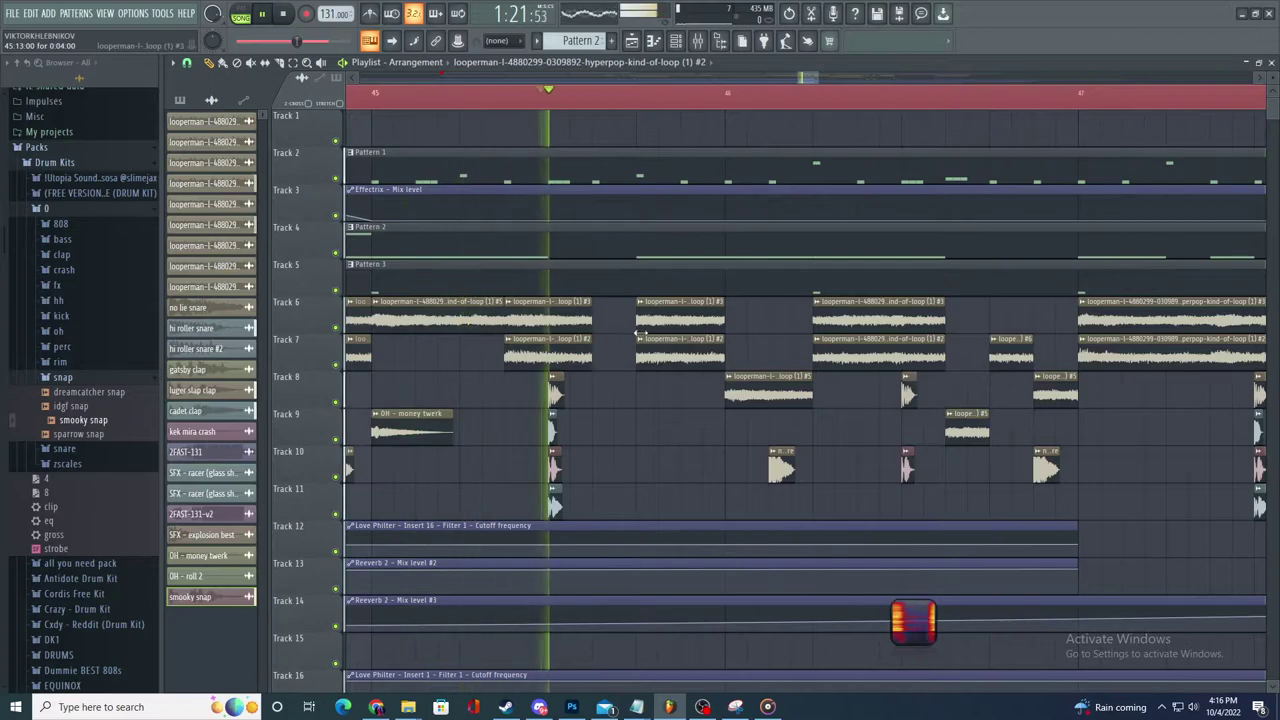
# - Try shortening the Track 6 and Track 7 loop pieces that start at 45:13 so they end at 45:15
pyautogui.scroll(-1, 645, 335)
pyautogui.scroll(1, 680, 347)
pyautogui.moveTo(688, 320); pyautogui.dragTo(651, 364)
pyautogui.hscroll(2, 690, 360)
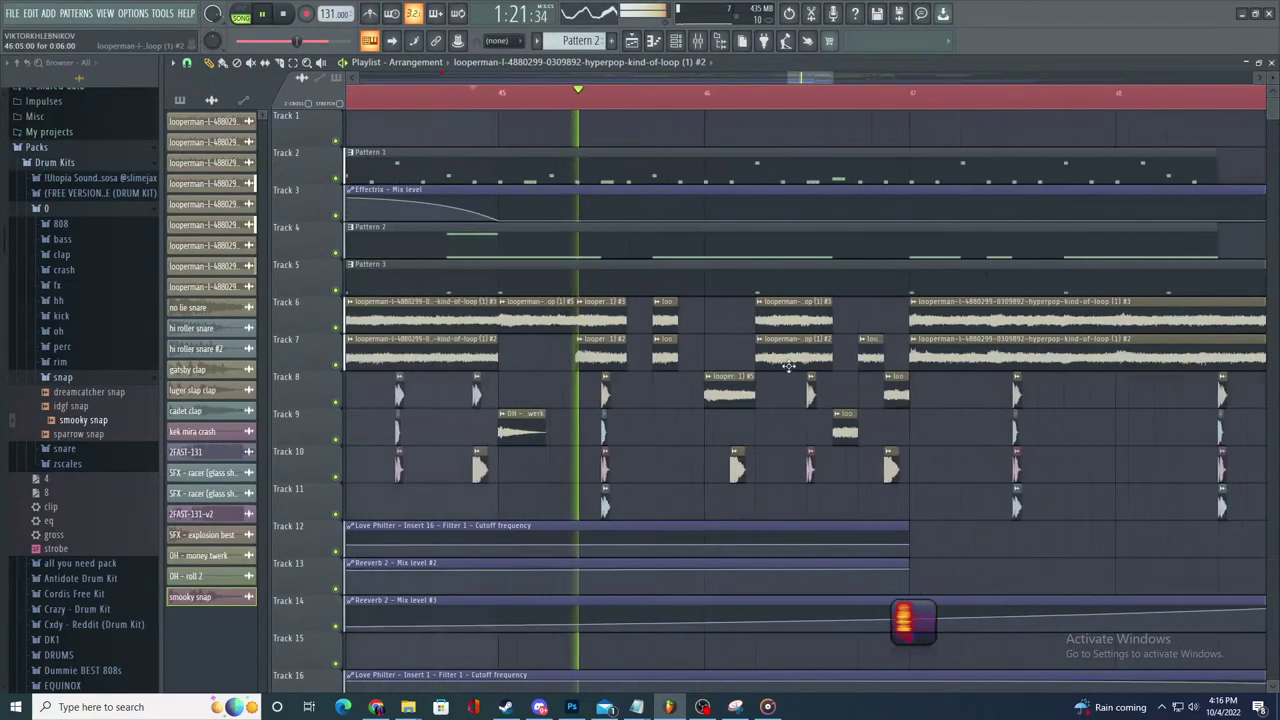
# - Replay the section from before bar 44 through bar 47 to judge the shortened loop chops
pyautogui.scroll(-4, 783, 358)
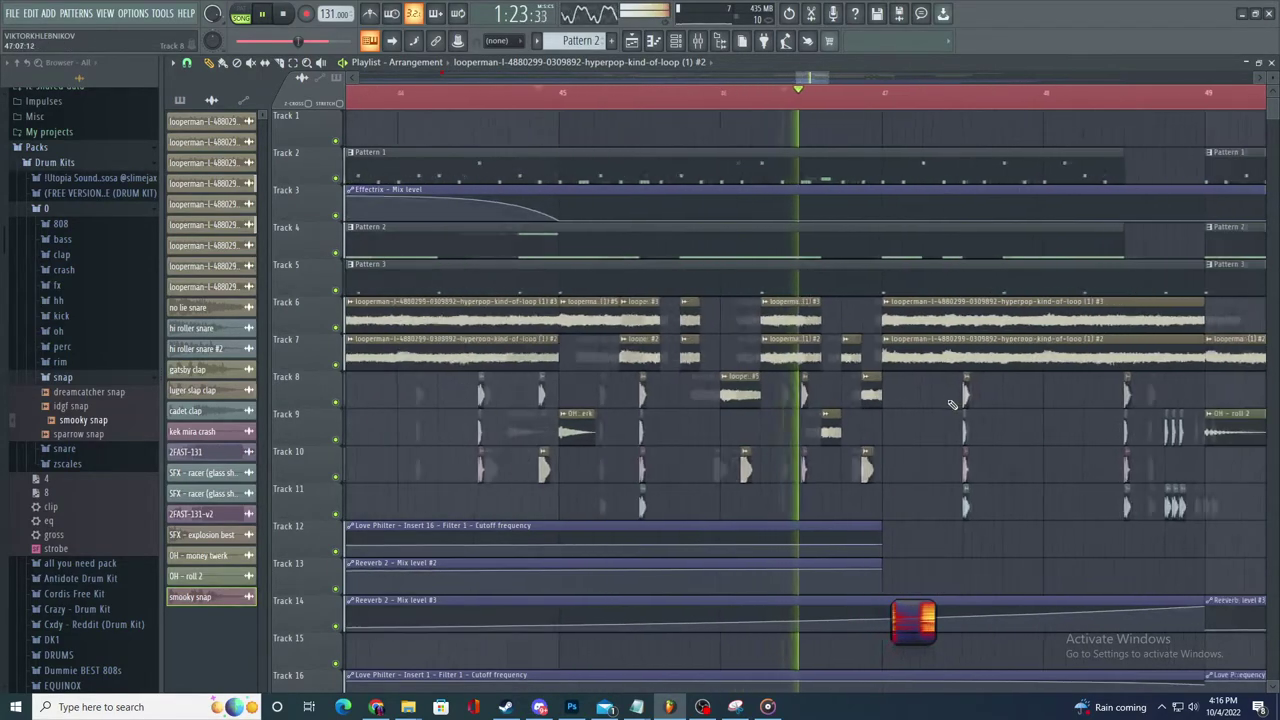
pyautogui.click(578, 90)
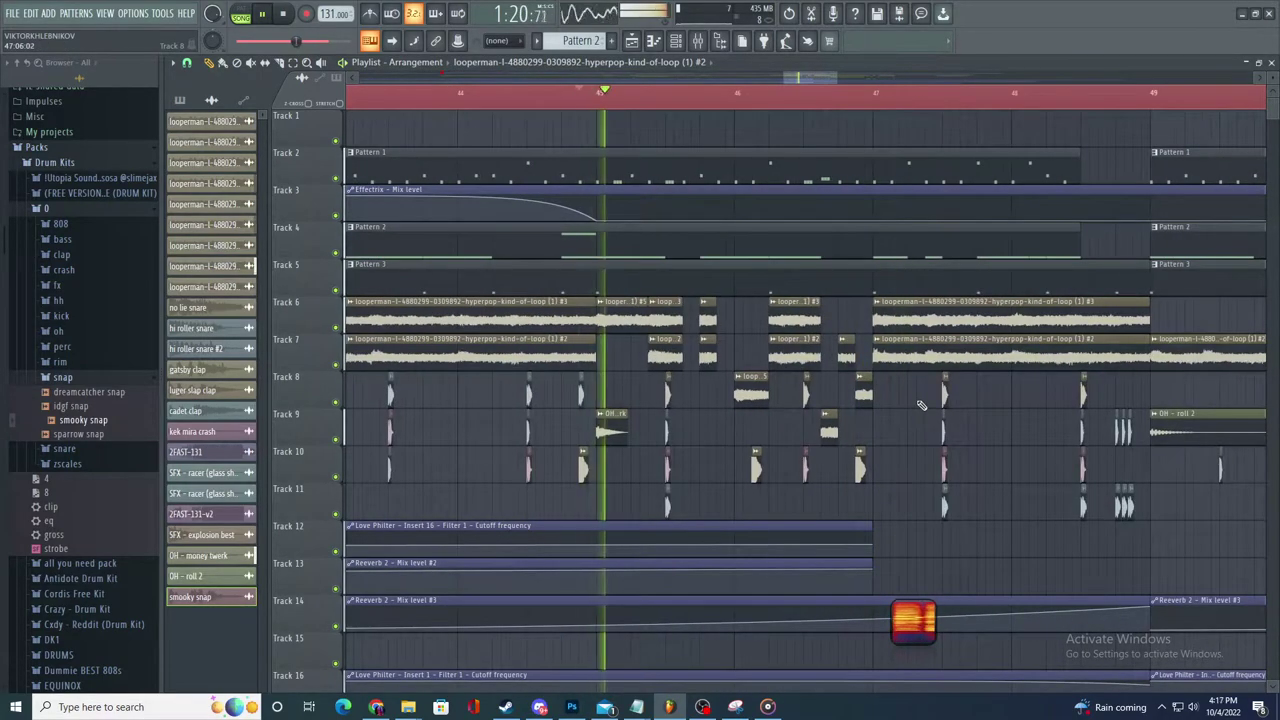
pyautogui.click(413, 90)
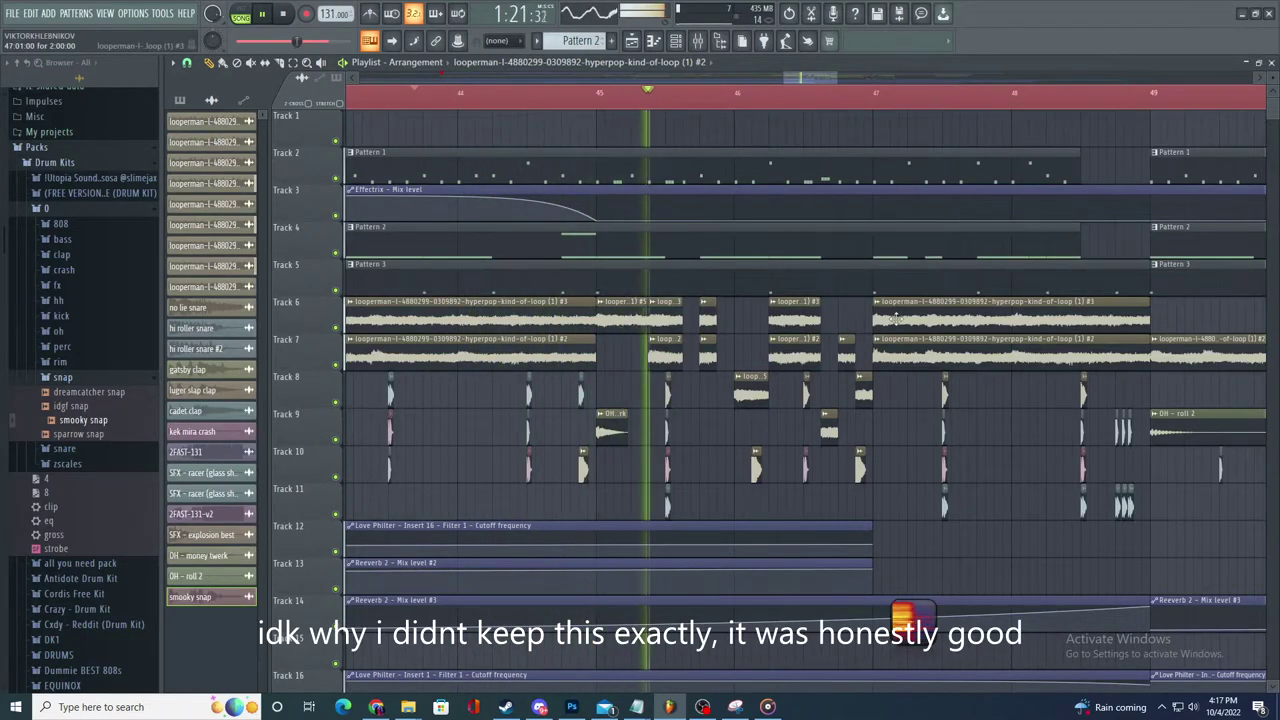
pyautogui.scroll(-3, 899, 320)
pyautogui.scroll(3, 1063, 400)
pyautogui.scroll(-1, 756, 348)
pyautogui.scroll(2, 474, 128)
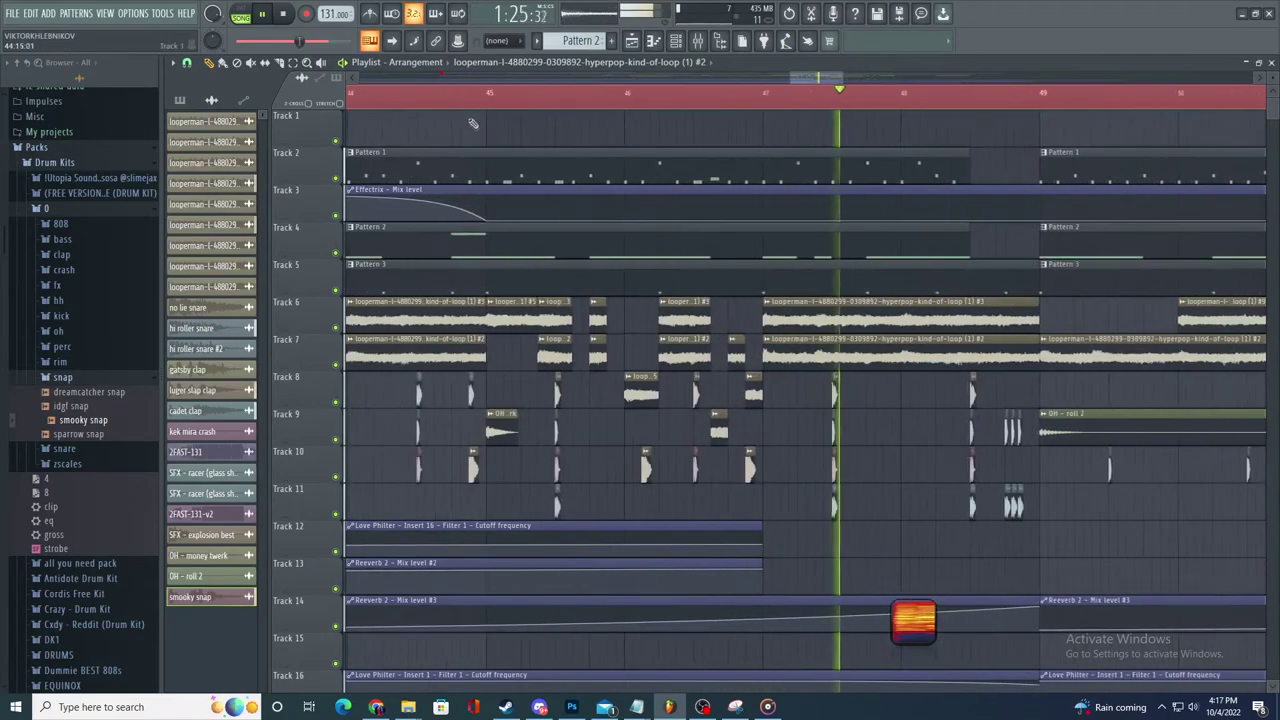
# - Undo the last shortening of the Track 6 and Track 7 loop pieces and replay from bar 45
pyautogui.hotkey('ctrl', 'z')
pyautogui.click(479, 97)
pyautogui.press('space')
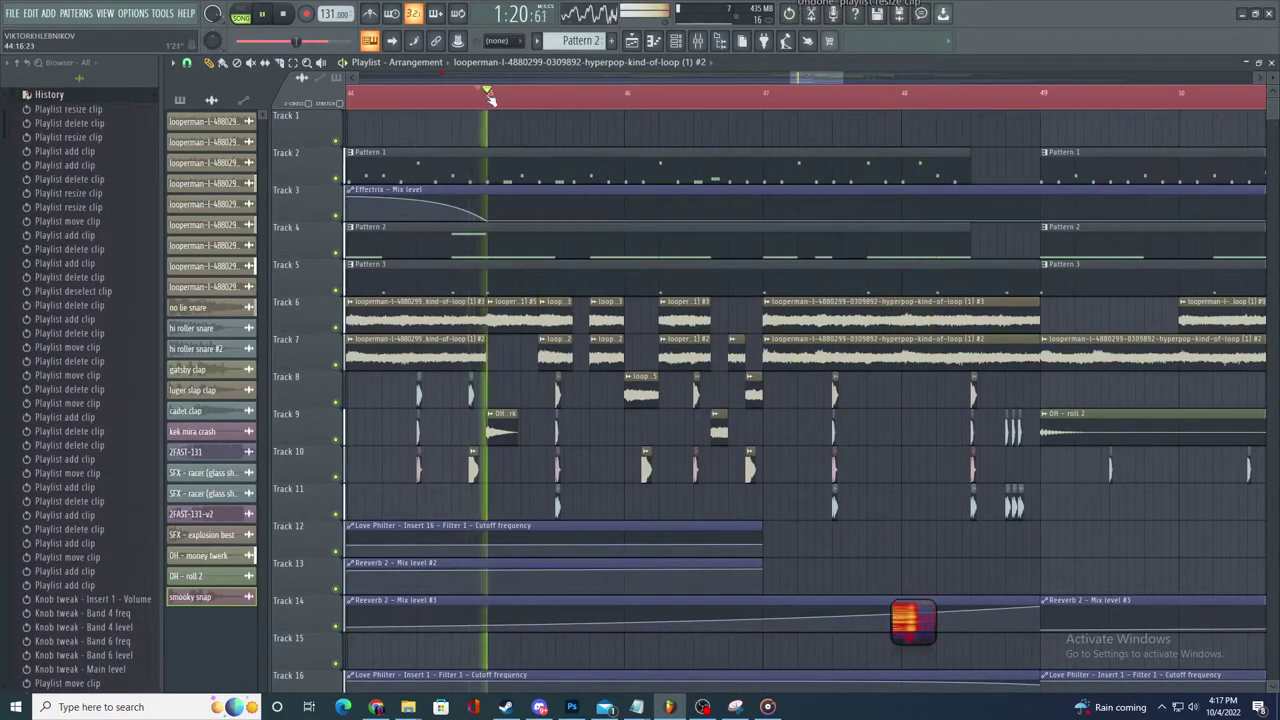
pyautogui.scroll(-2, 650, 266)
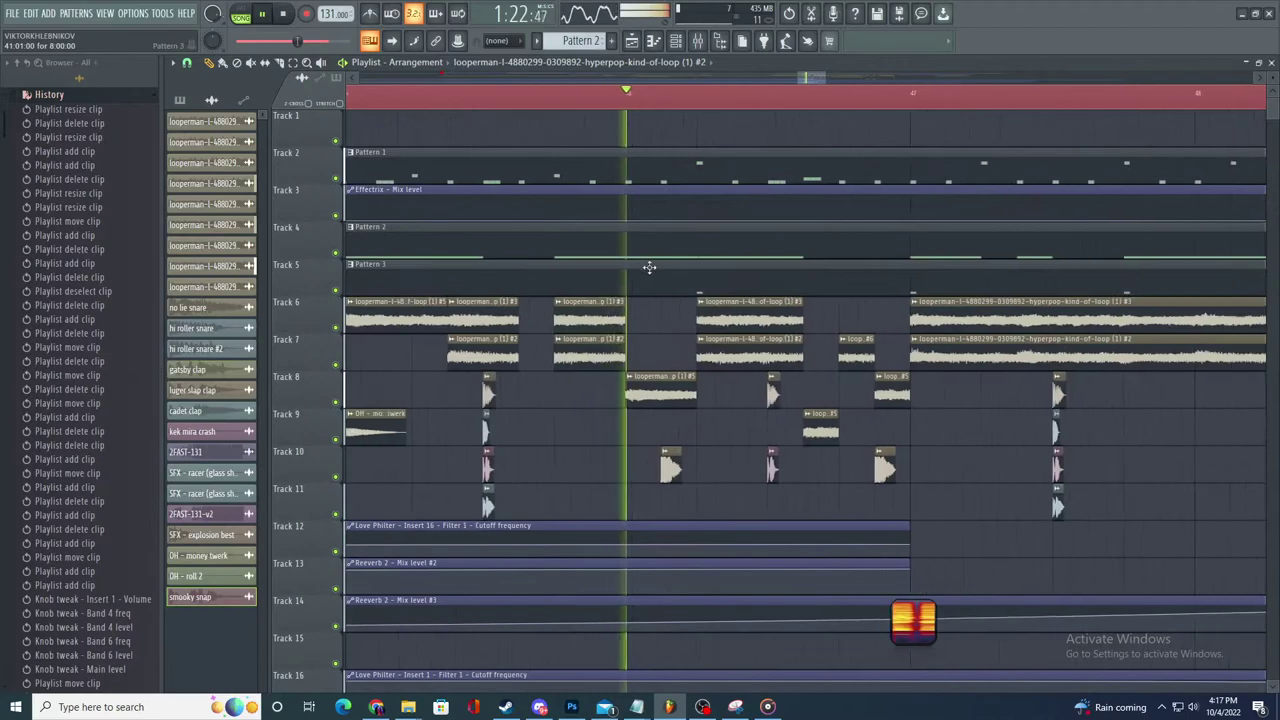
pyautogui.scroll(-1, 800, 328)
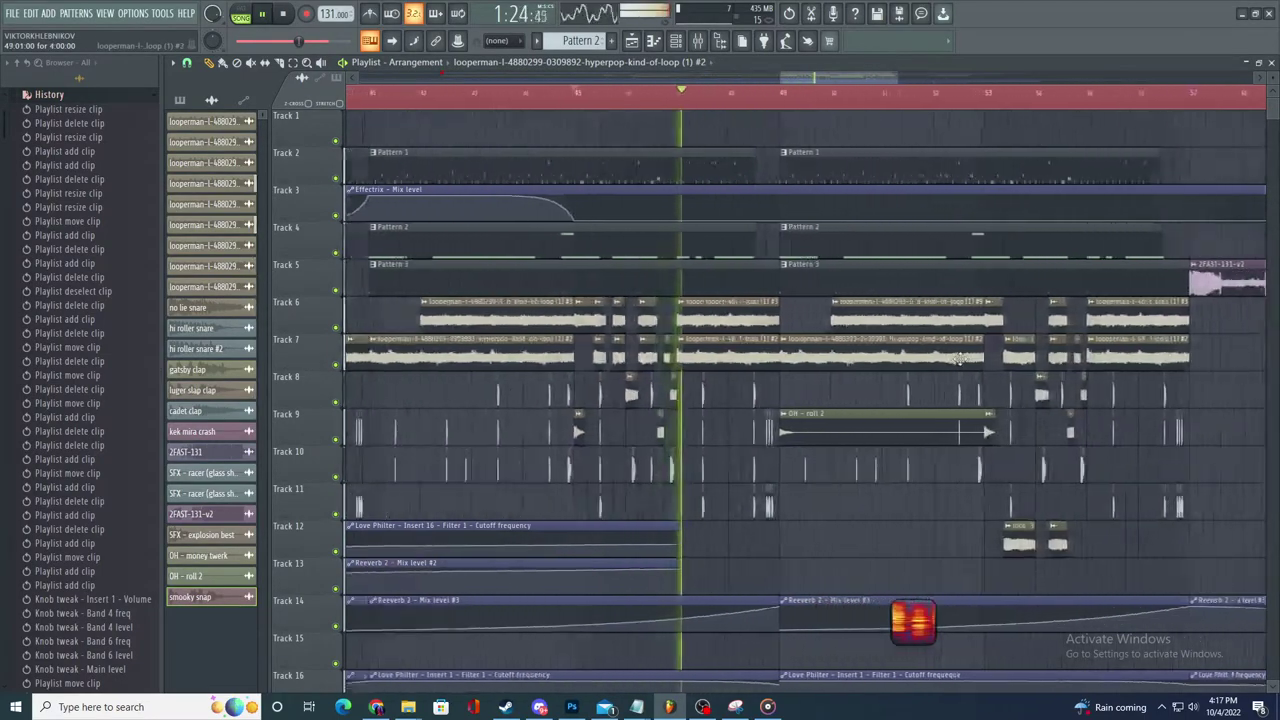
pyautogui.scroll(2, 715, 200)
pyautogui.scroll(3, 715, 200)
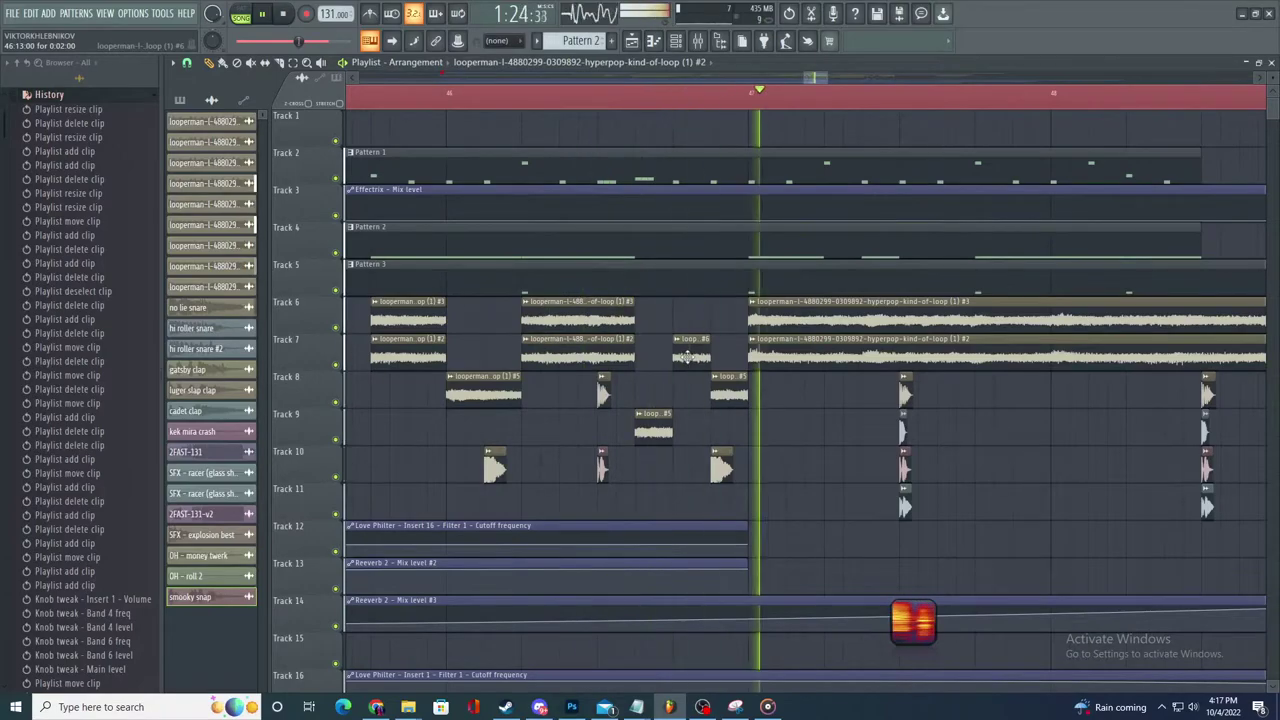
# - Make the short loop clips on Track 9 at 46:11 and on Track 7 at 46:13 unique
pyautogui.scroll(2, 600, 420)
pyautogui.click(581, 415)
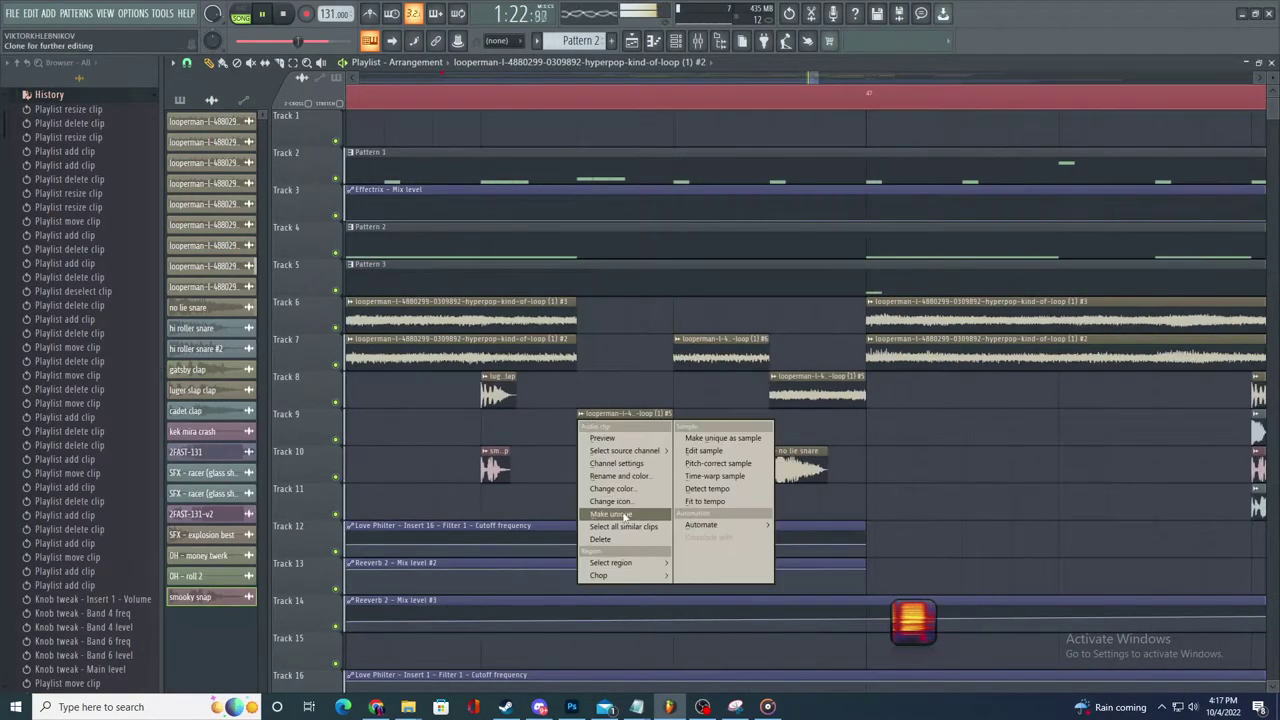
pyautogui.click(612, 516)
pyautogui.press('space')
pyautogui.doubleClick(703, 352)
pyautogui.rightClick(703, 352)
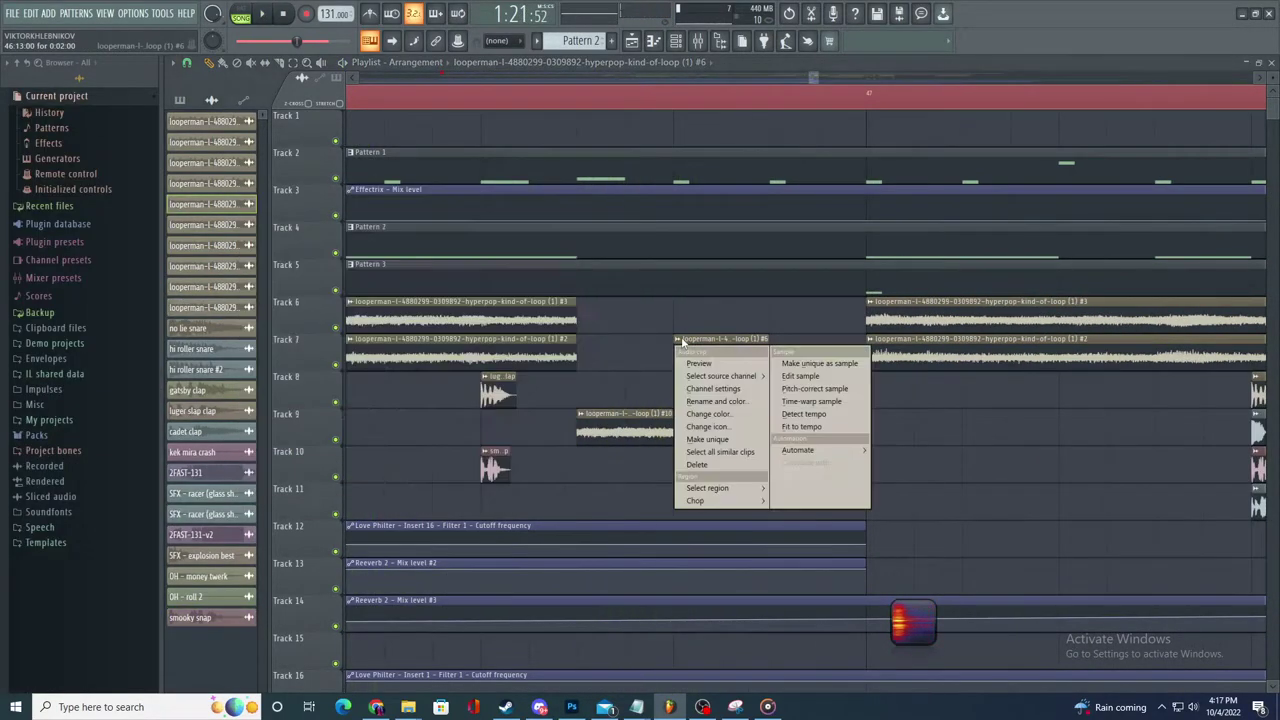
pyautogui.click(735, 440)
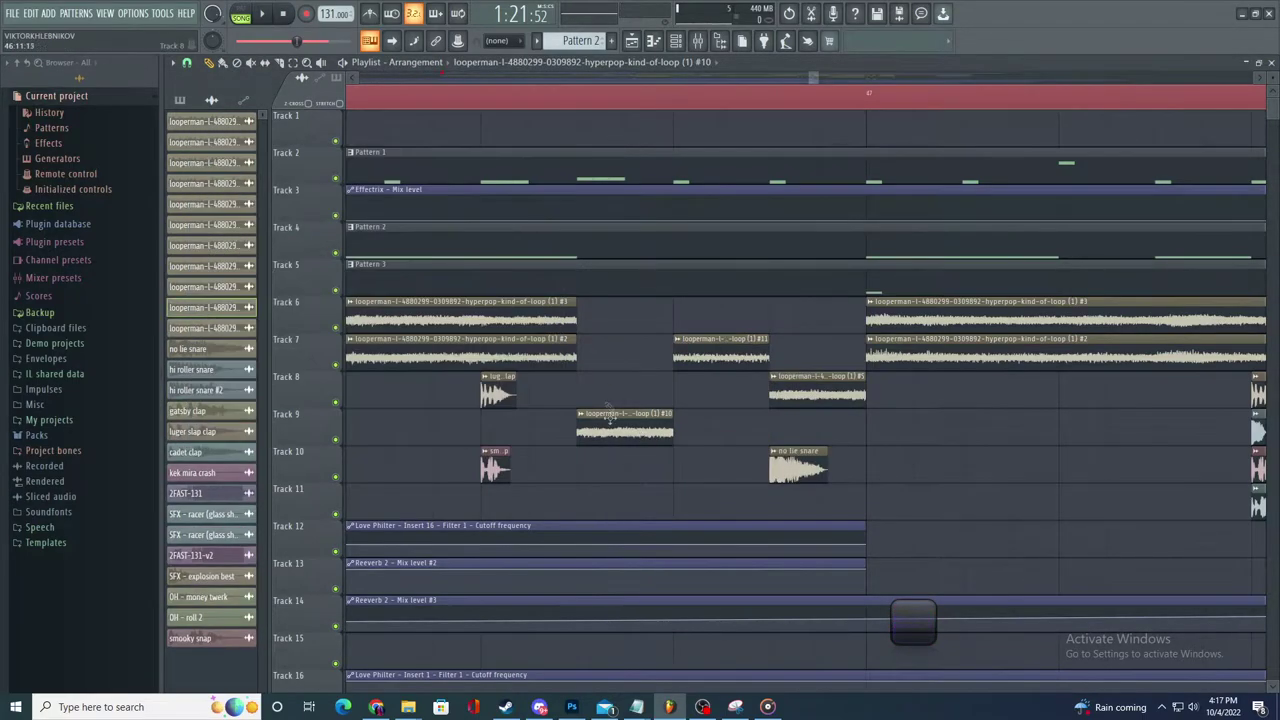
# - Pan the Track 9 loop clip at 46:11 left and the Track 7 loop clip at 46:13 100% right
pyautogui.doubleClick(620, 428)
pyautogui.moveTo(442, 163); pyautogui.dragTo(442, 240)
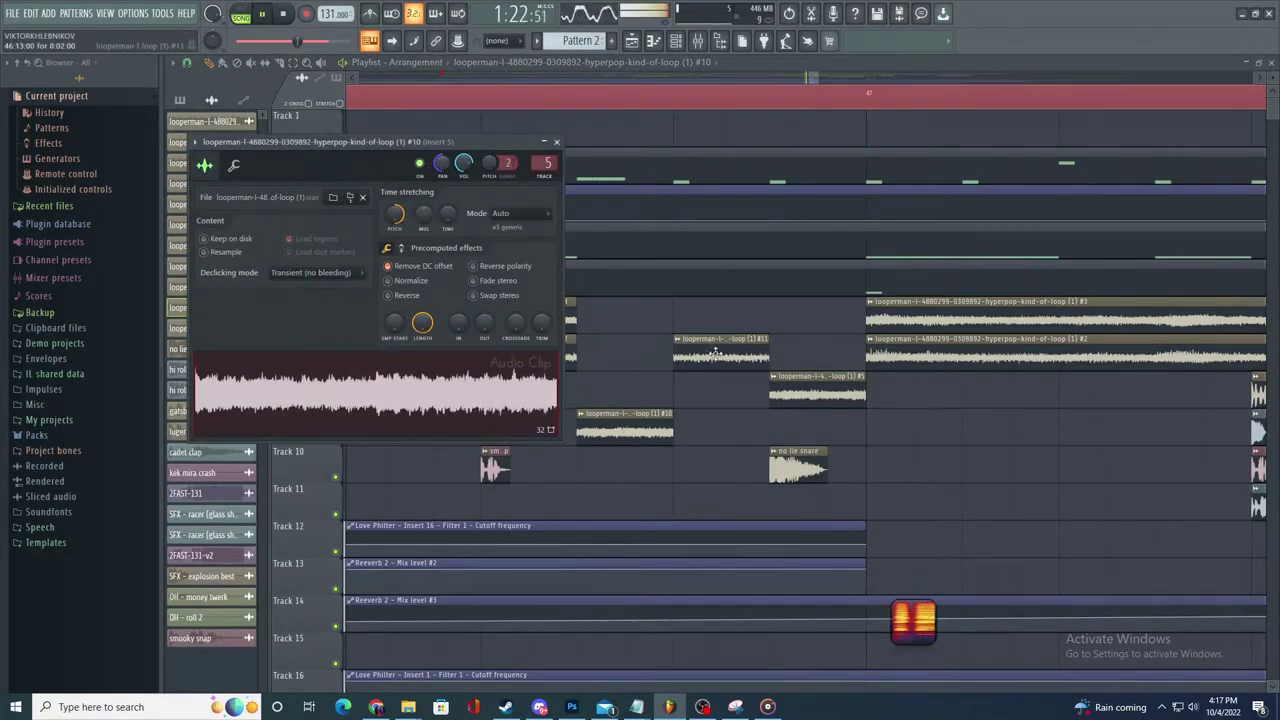
pyautogui.doubleClick(714, 353)
pyautogui.moveTo(461, 180); pyautogui.dragTo(462, 100)
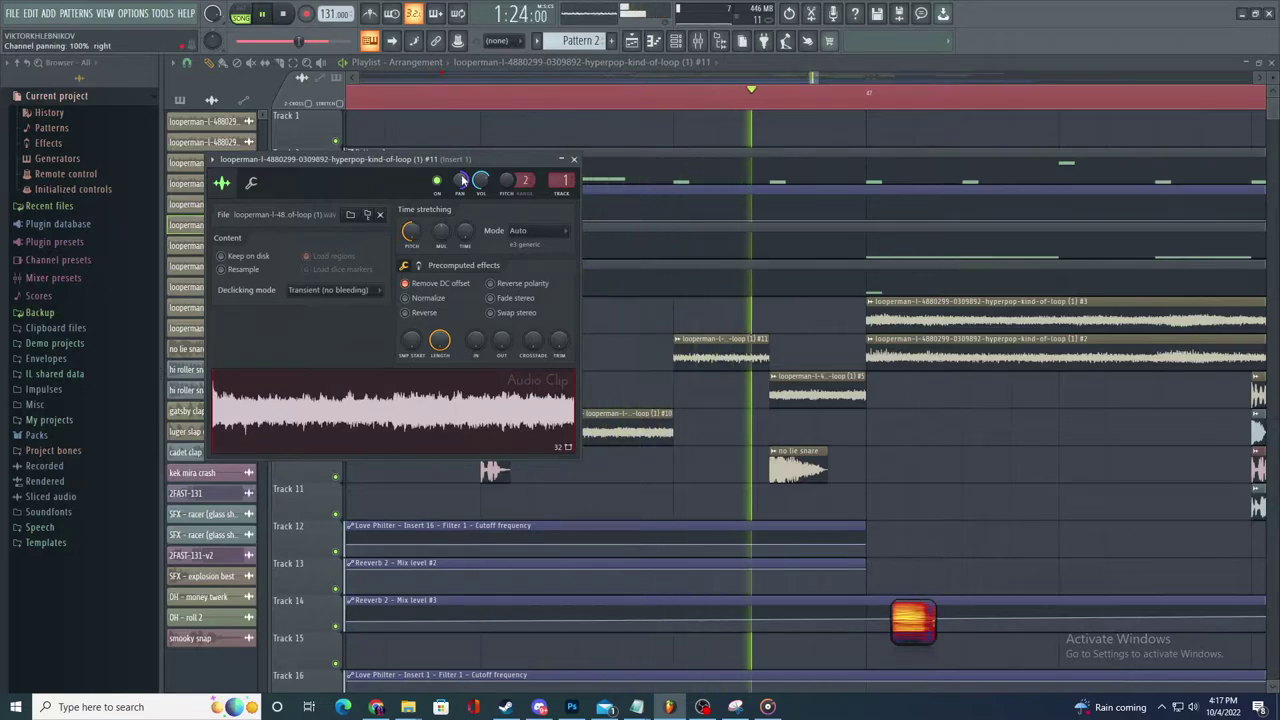
pyautogui.click(574, 159)
pyautogui.click(583, 157)
pyautogui.scroll(-8, 590, 165)
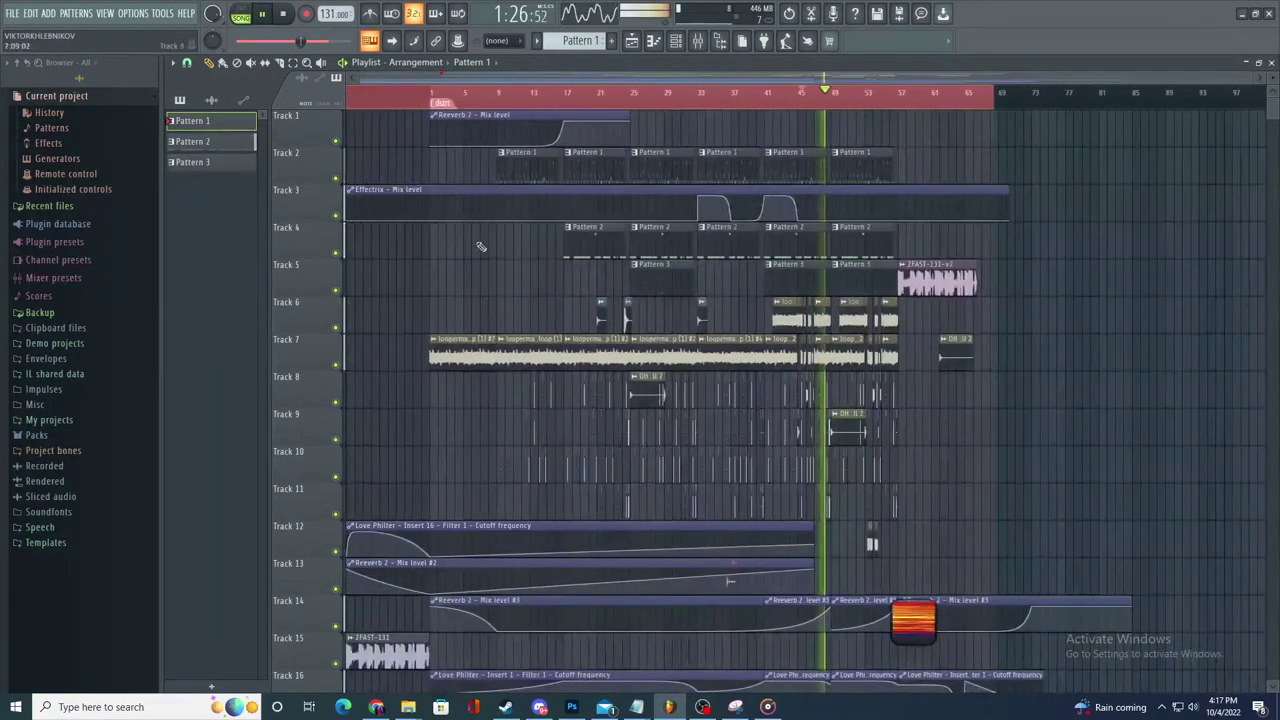
# - Export the song as a WAV file named 2FAST-131-v4-donefinally in the UNTAGGED folder
pyautogui.click(12, 13)
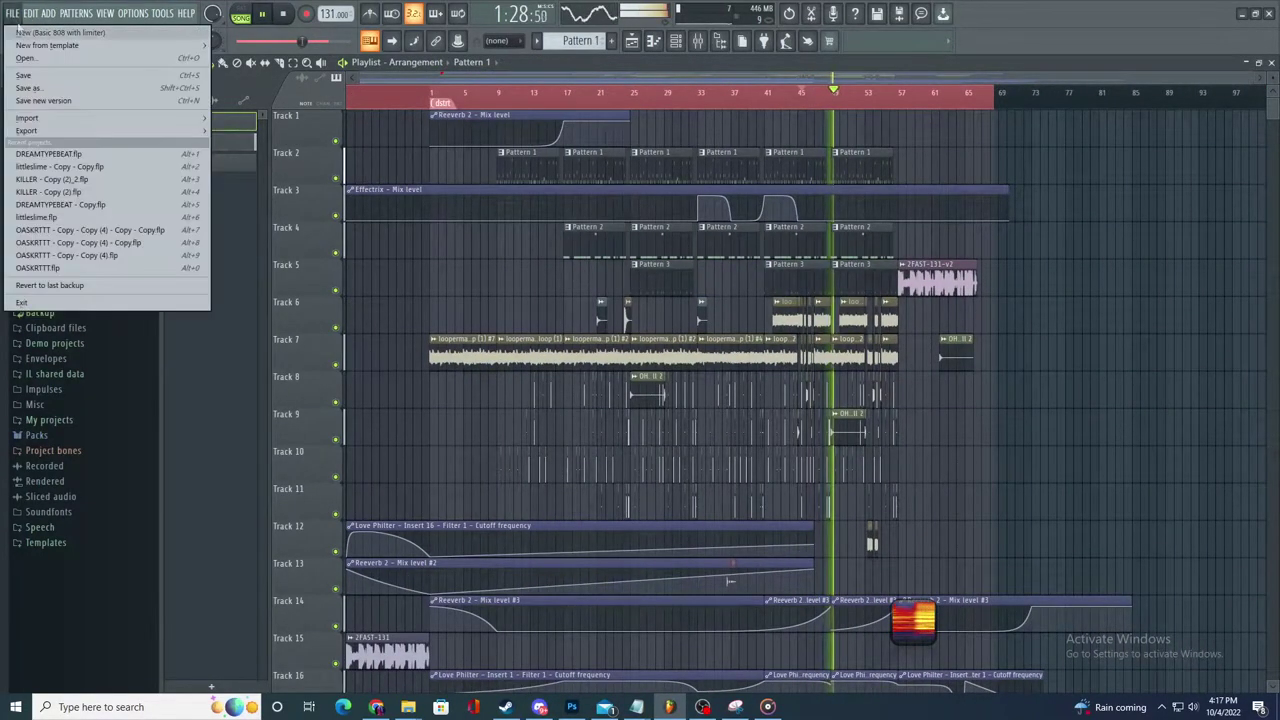
pyautogui.moveTo(60, 124)
pyautogui.click(250, 131)
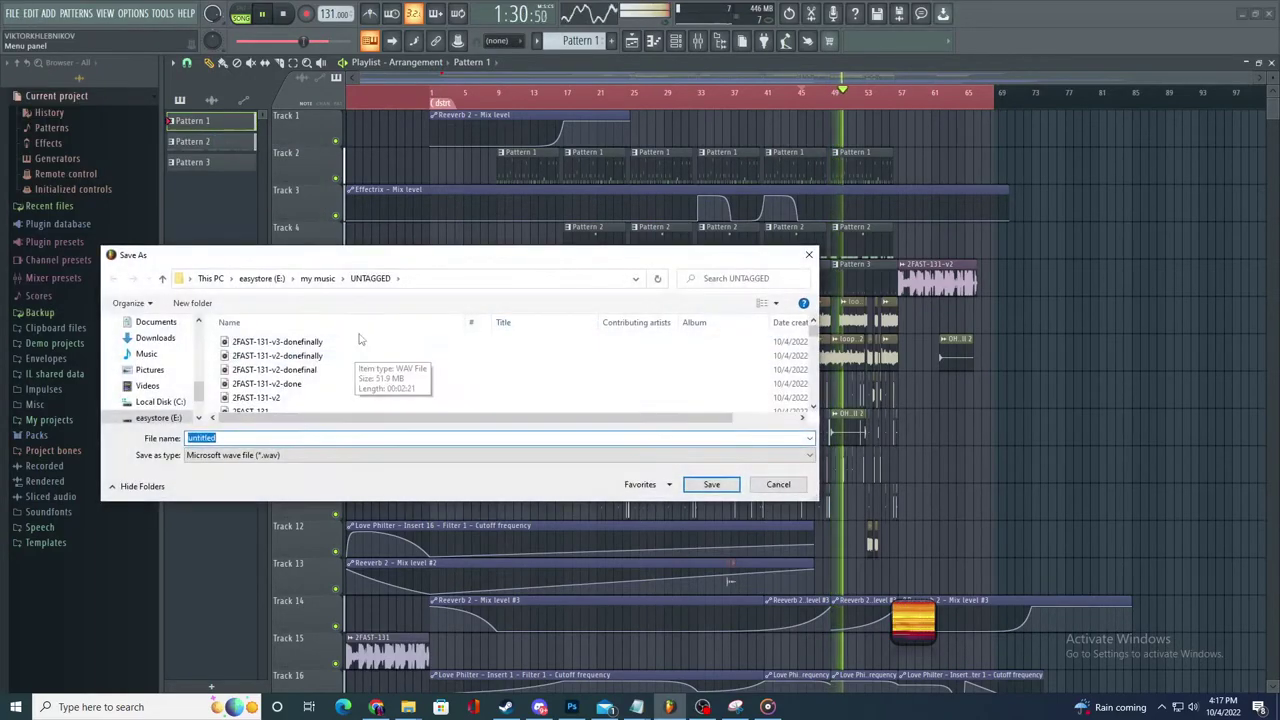
pyautogui.click(320, 341)
pyautogui.click(236, 437)
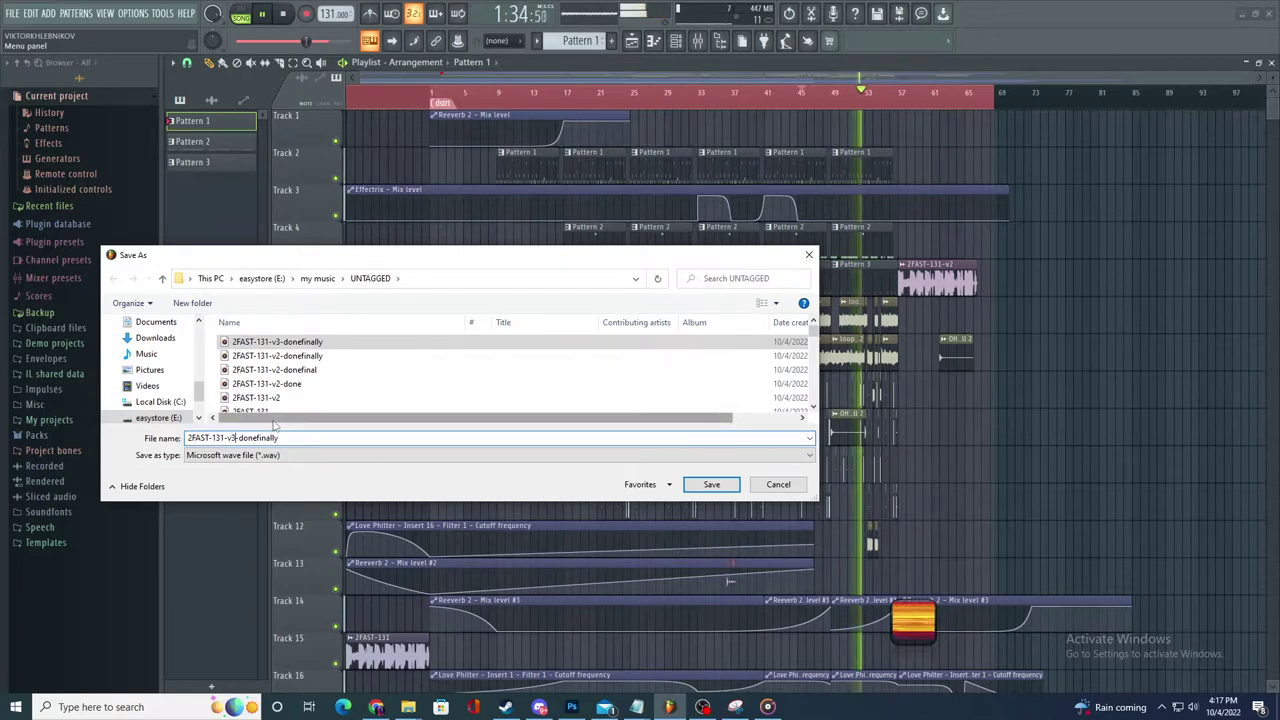
pyautogui.press('BackSpace')
pyautogui.write('4')
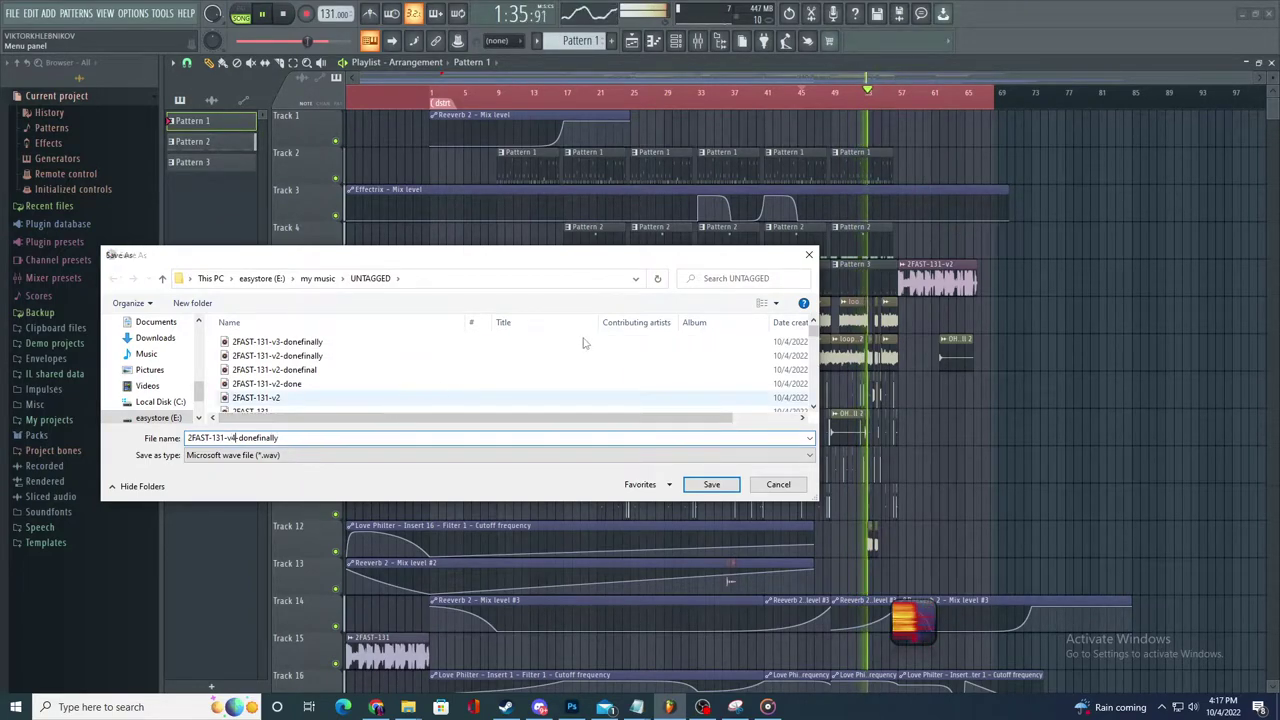
pyautogui.press('Return')
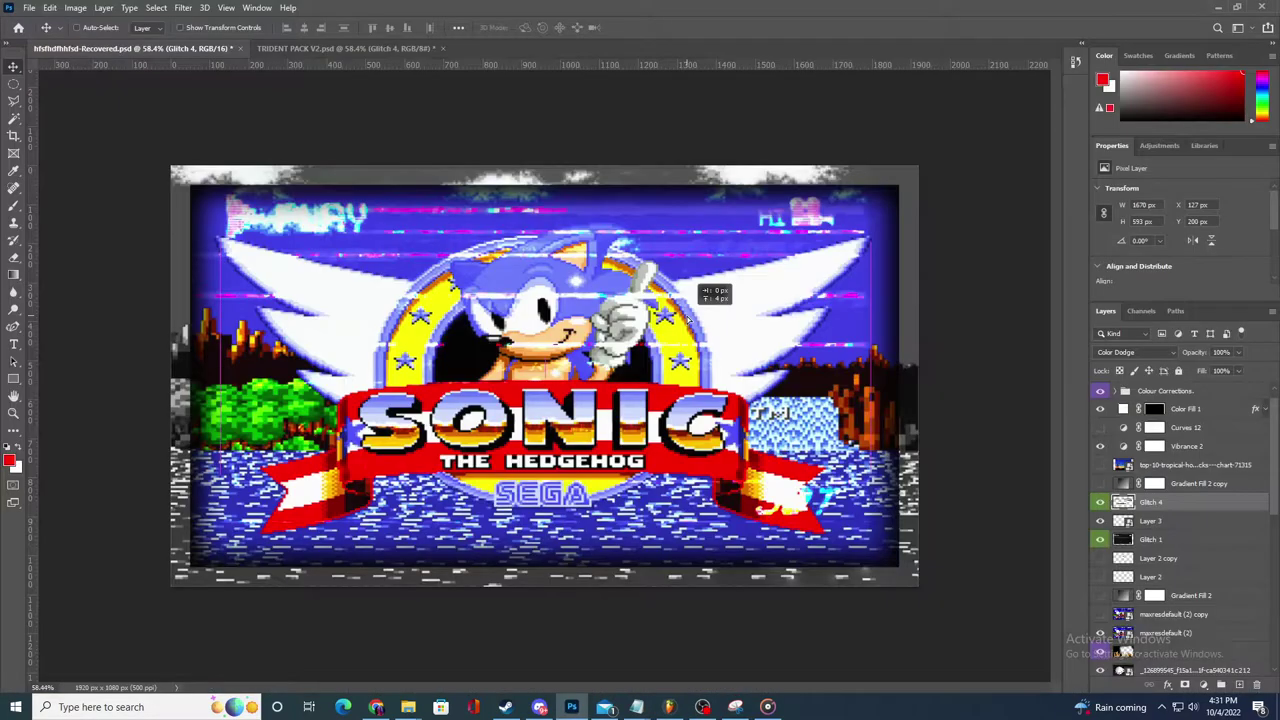
# - In Photoshop, move the Glitch 4 layer down over the Sonic artwork to about X 125 px, Y 269 px, and test its opacity
pyautogui.moveTo(688, 318); pyautogui.dragTo(692, 326)
pyautogui.moveTo(613, 322); pyautogui.dragTo(611, 365)
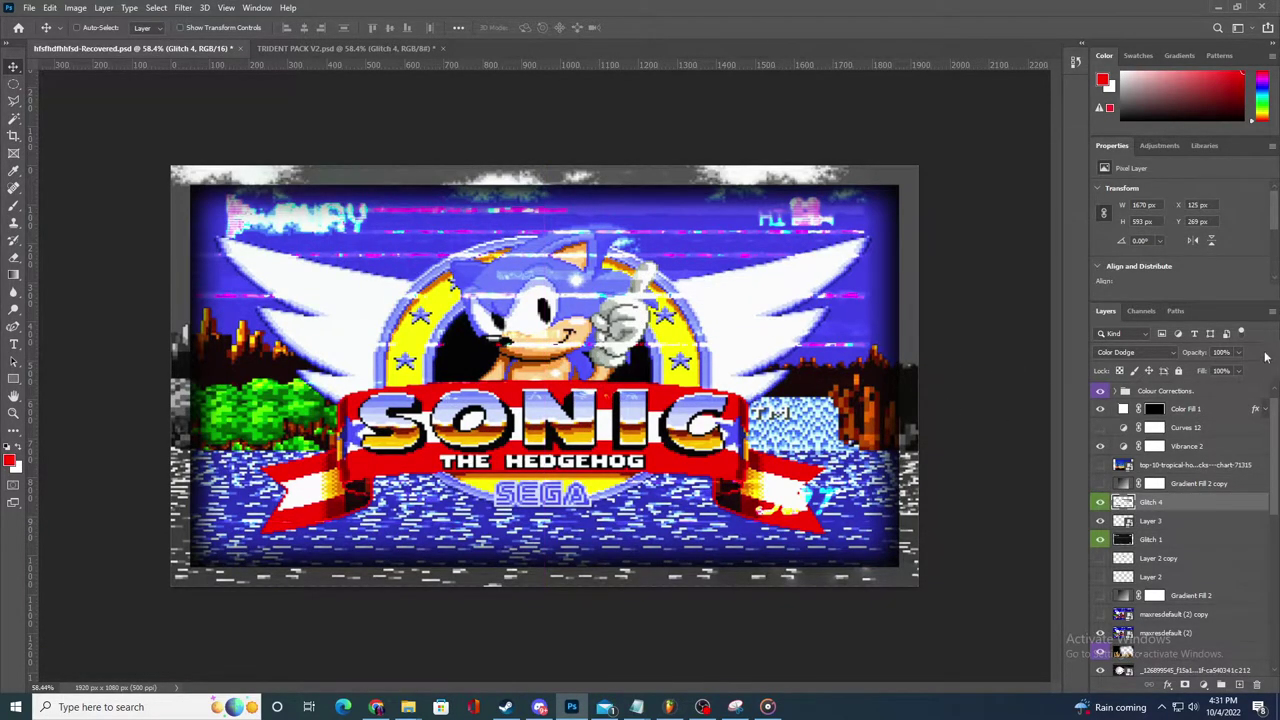
pyautogui.click(1165, 354)
pyautogui.click(1239, 353)
pyautogui.moveTo(1219, 372); pyautogui.dragTo(1250, 370)
# - Set the opacity of Layer 3 to 20% and of the Glitch 1 layer to 67%
pyautogui.click(1145, 521)
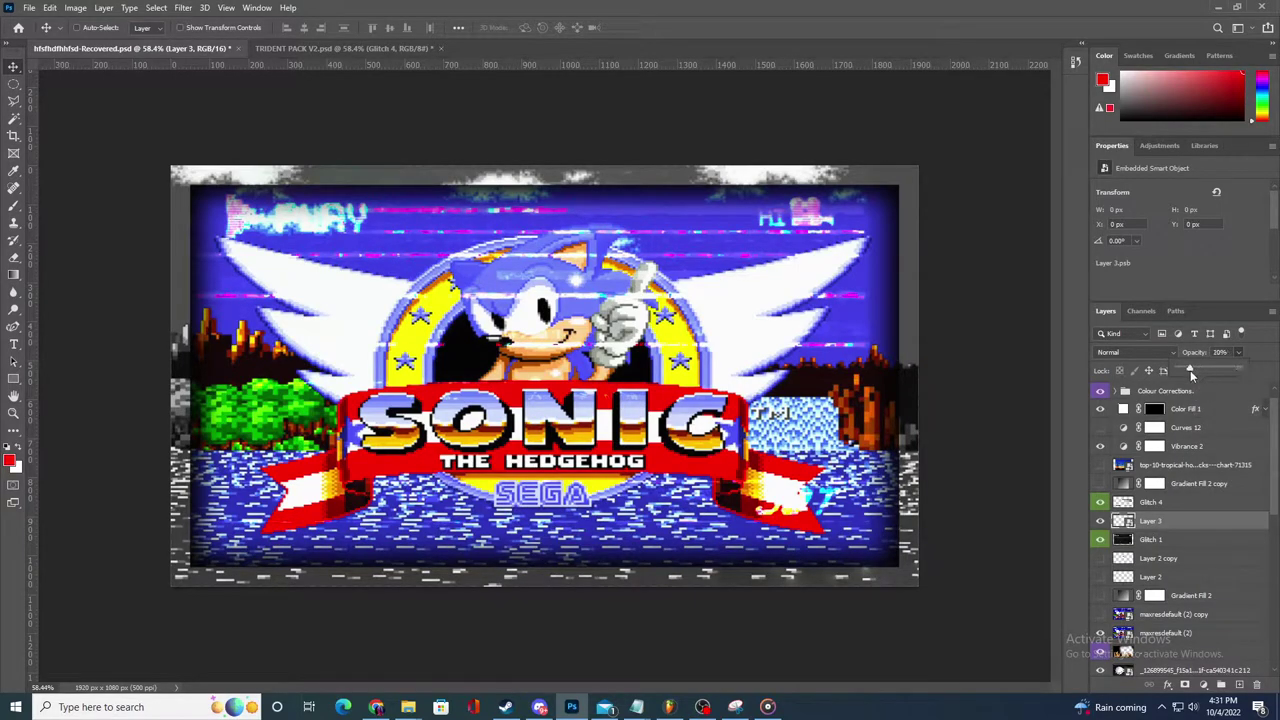
pyautogui.click(1099, 521)
pyautogui.click(1099, 521)
pyautogui.click(1150, 539)
pyautogui.click(1238, 352)
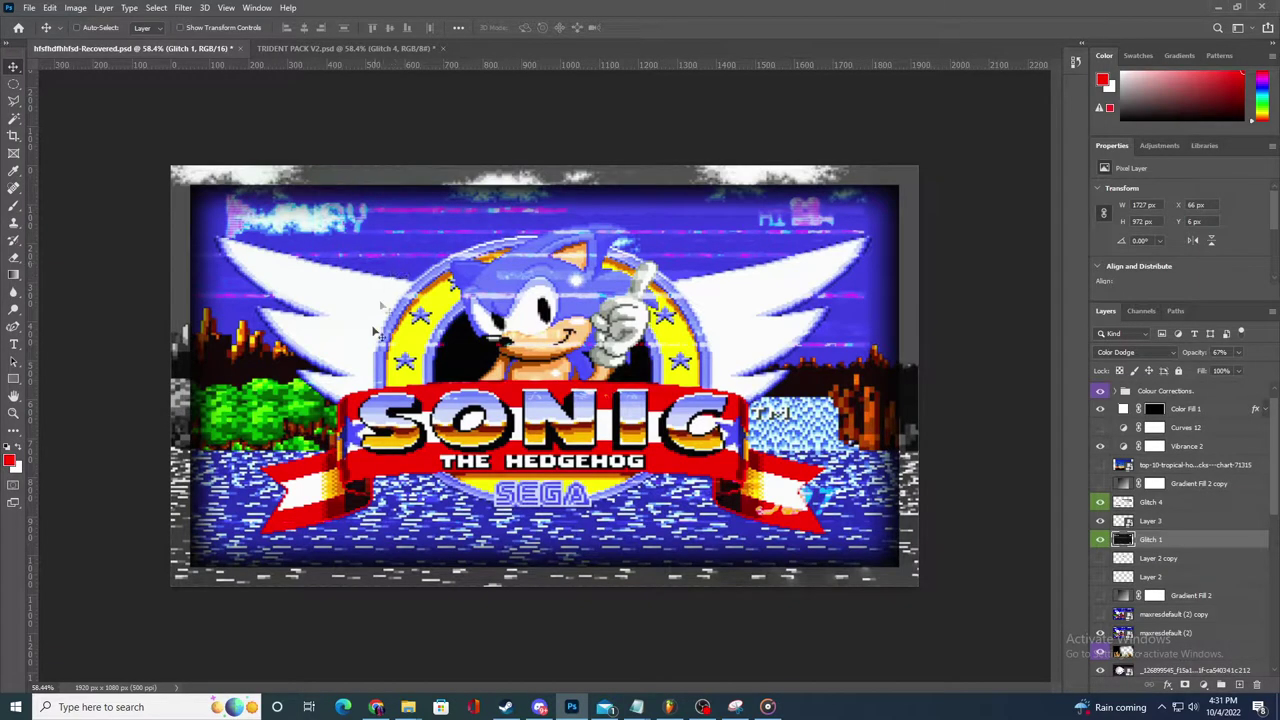
# - Preview several glitch layers in TRIDENT PACK V2.psd one at a time and return to the thumbnail document
pyautogui.click(327, 48)
pyautogui.click(1101, 537)
pyautogui.click(1101, 557)
pyautogui.click(1101, 577)
pyautogui.click(1100, 577)
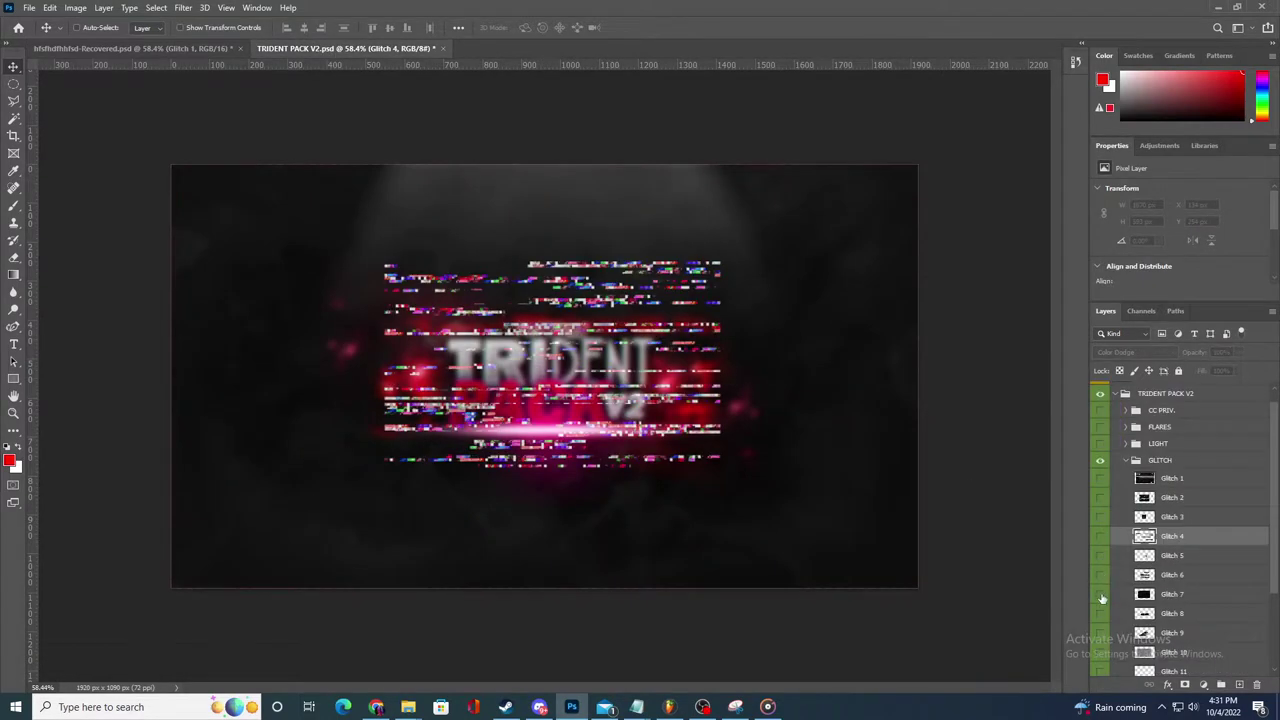
pyautogui.click(1101, 613)
pyautogui.click(1101, 613)
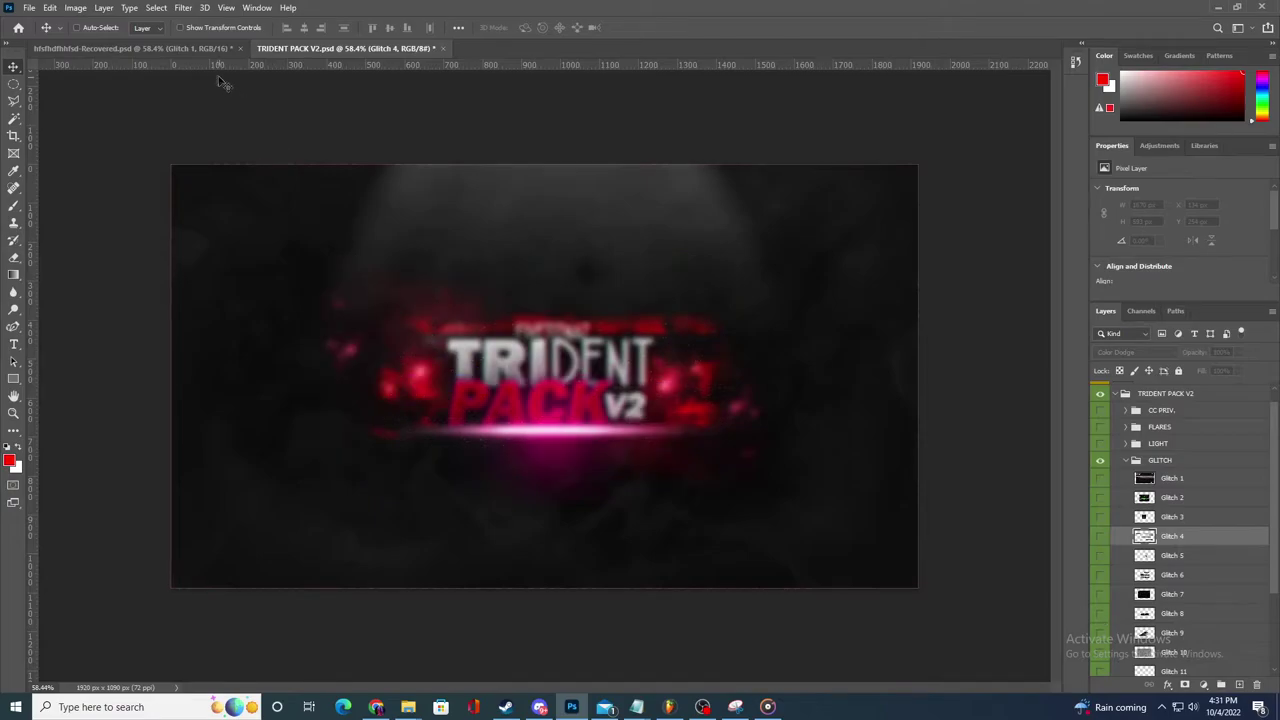
pyautogui.click(140, 48)
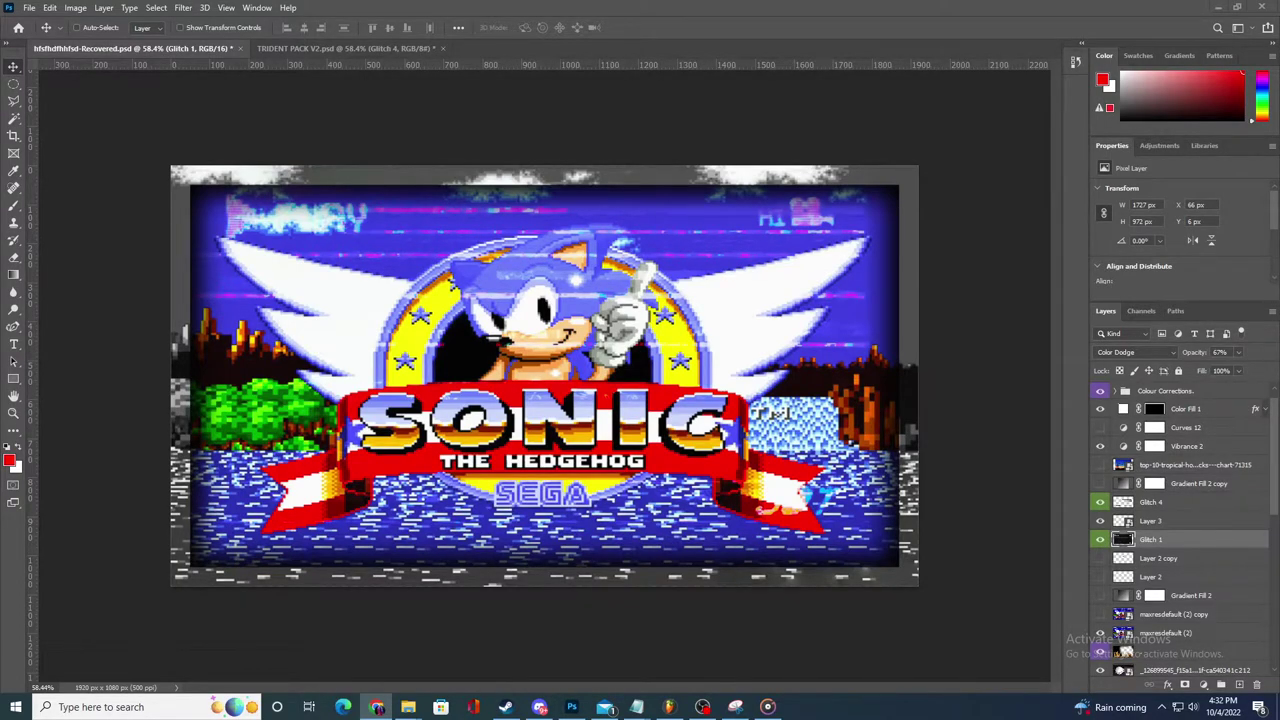
pyautogui.hotkey('alt', 'Tab')
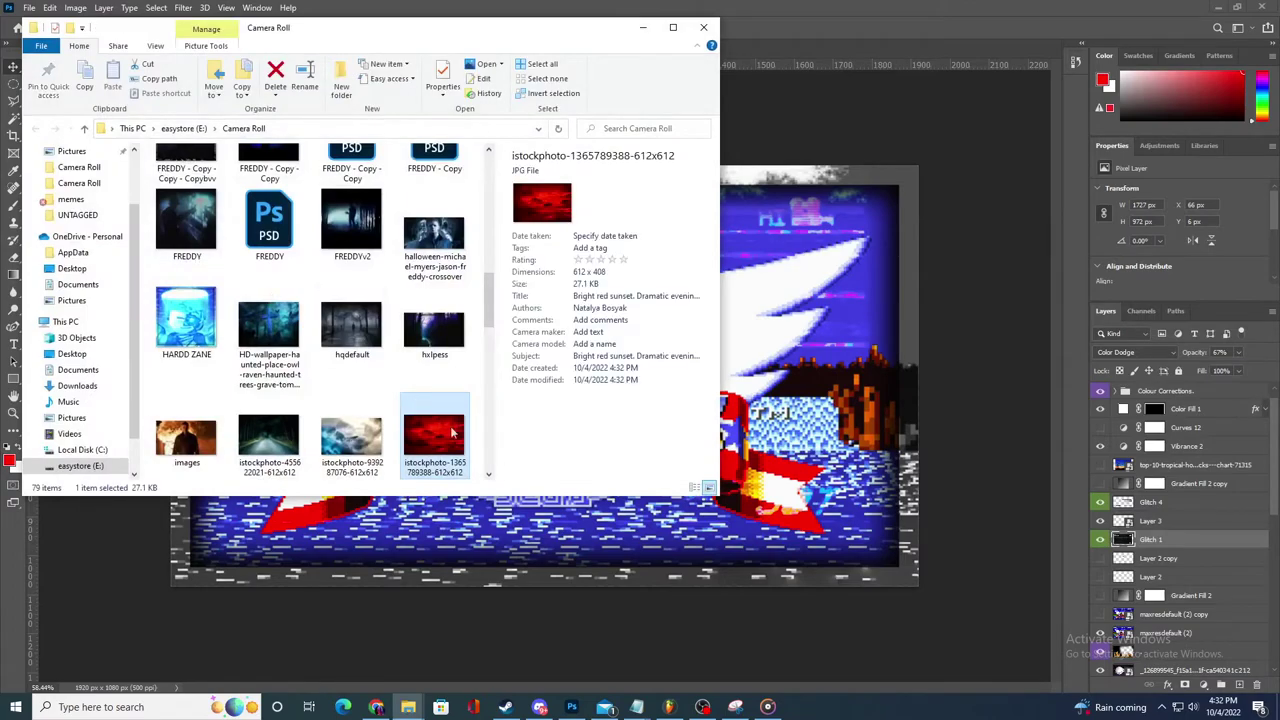
pyautogui.moveTo(452, 433); pyautogui.dragTo(860, 348)
pyautogui.moveTo(506, 318); pyautogui.dragTo(311, 233)
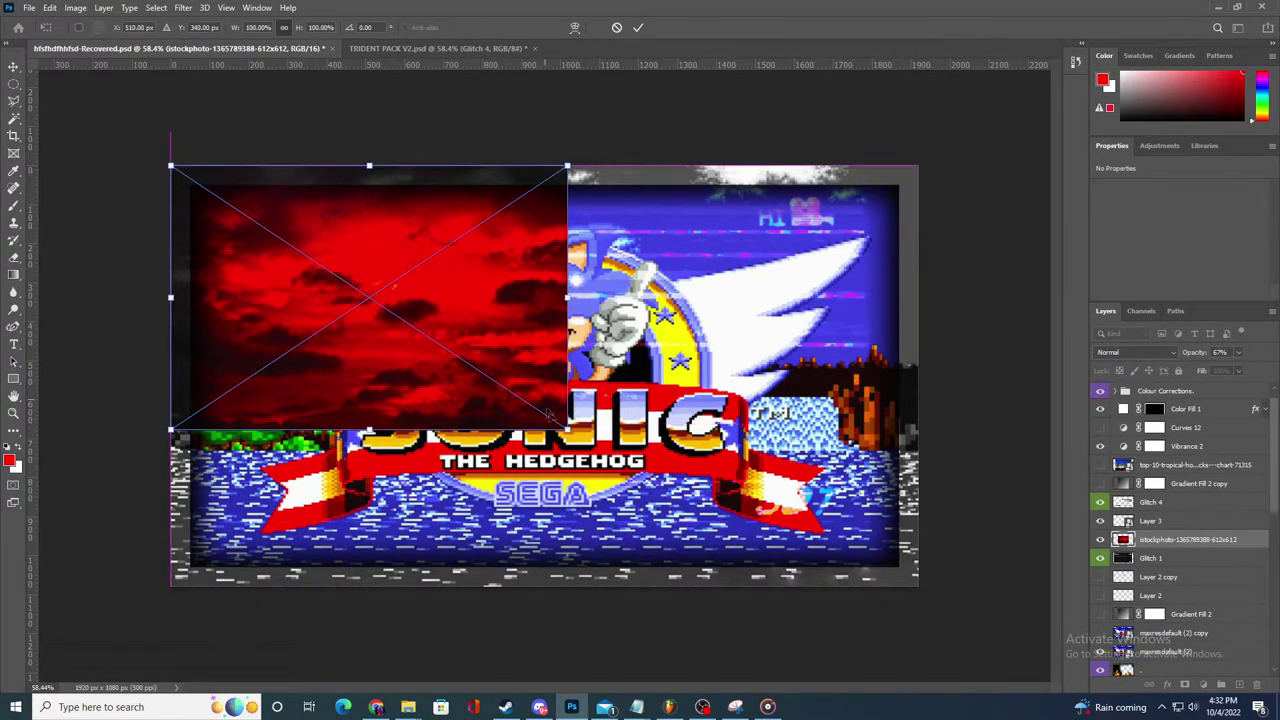
pyautogui.moveTo(566, 430); pyautogui.dragTo(977, 574)
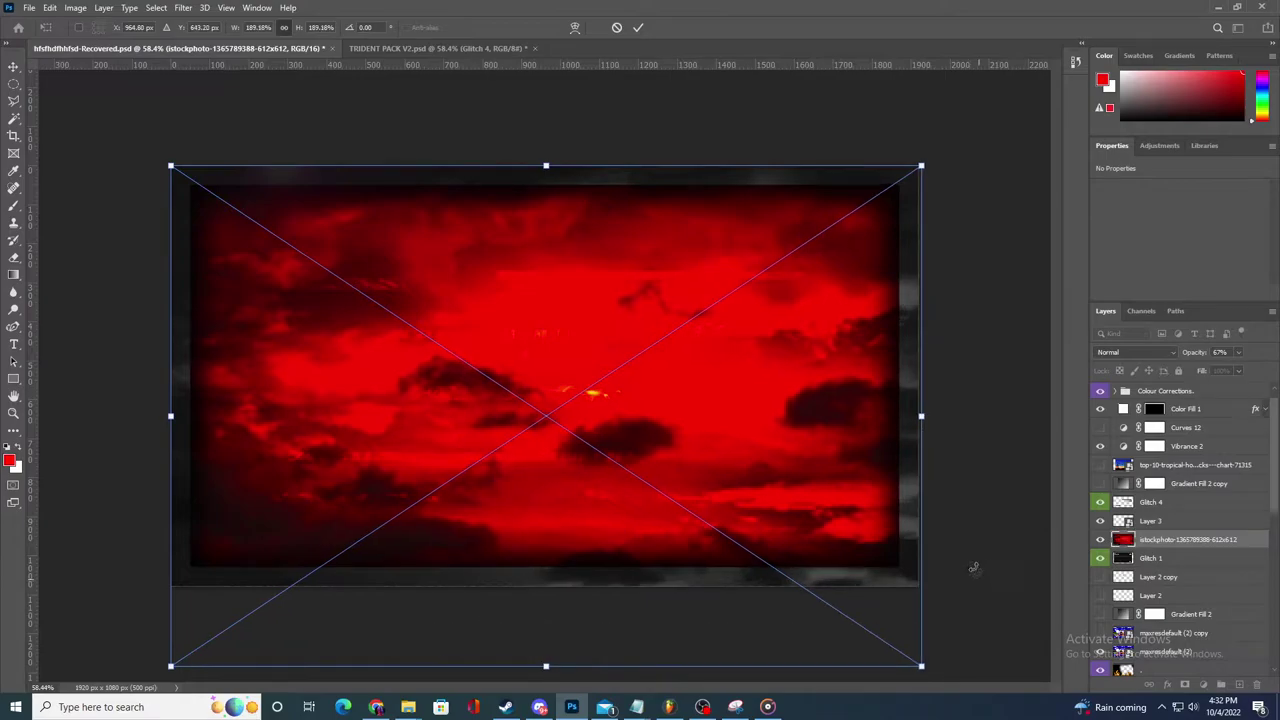
pyautogui.click(638, 28)
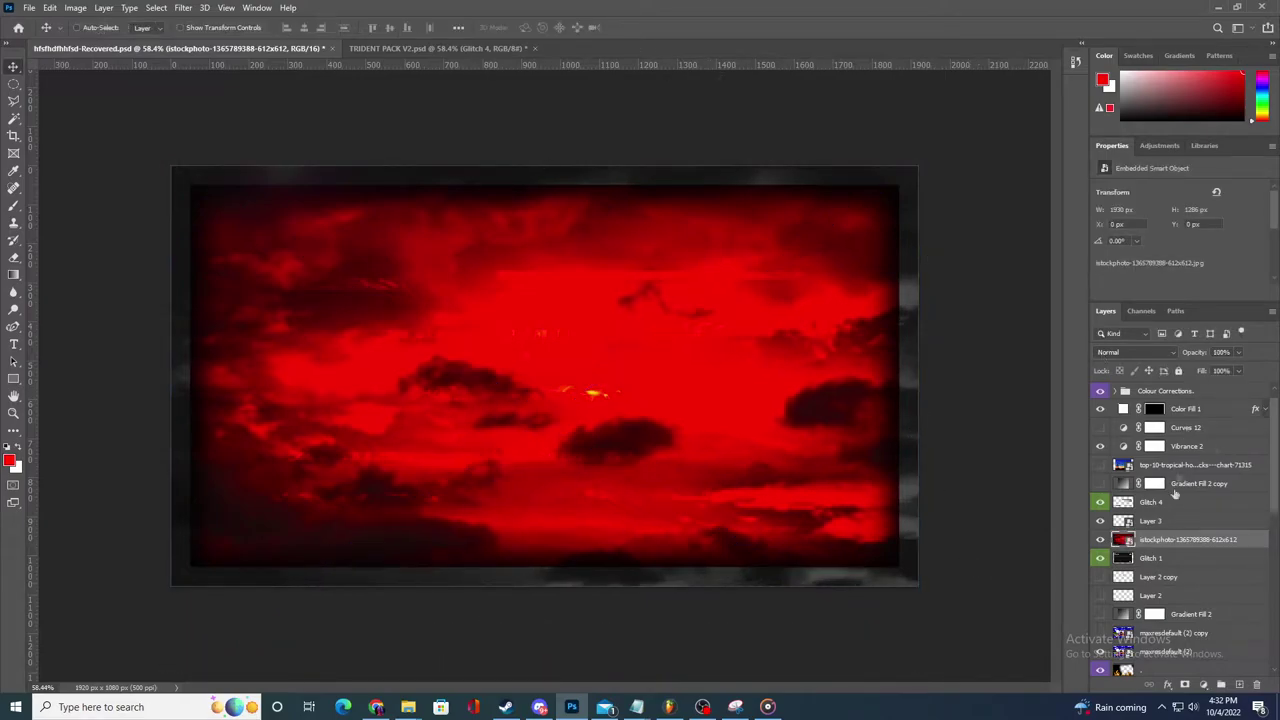
pyautogui.click(1166, 352)
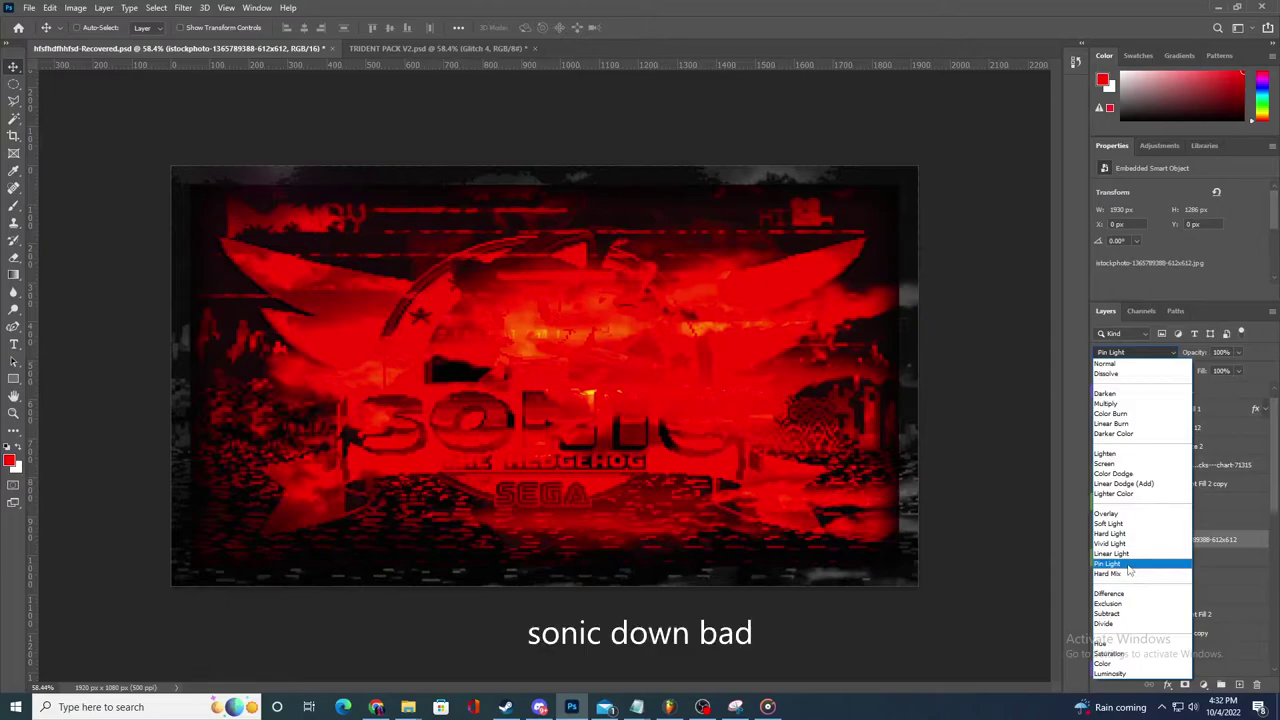
pyautogui.click(1129, 568)
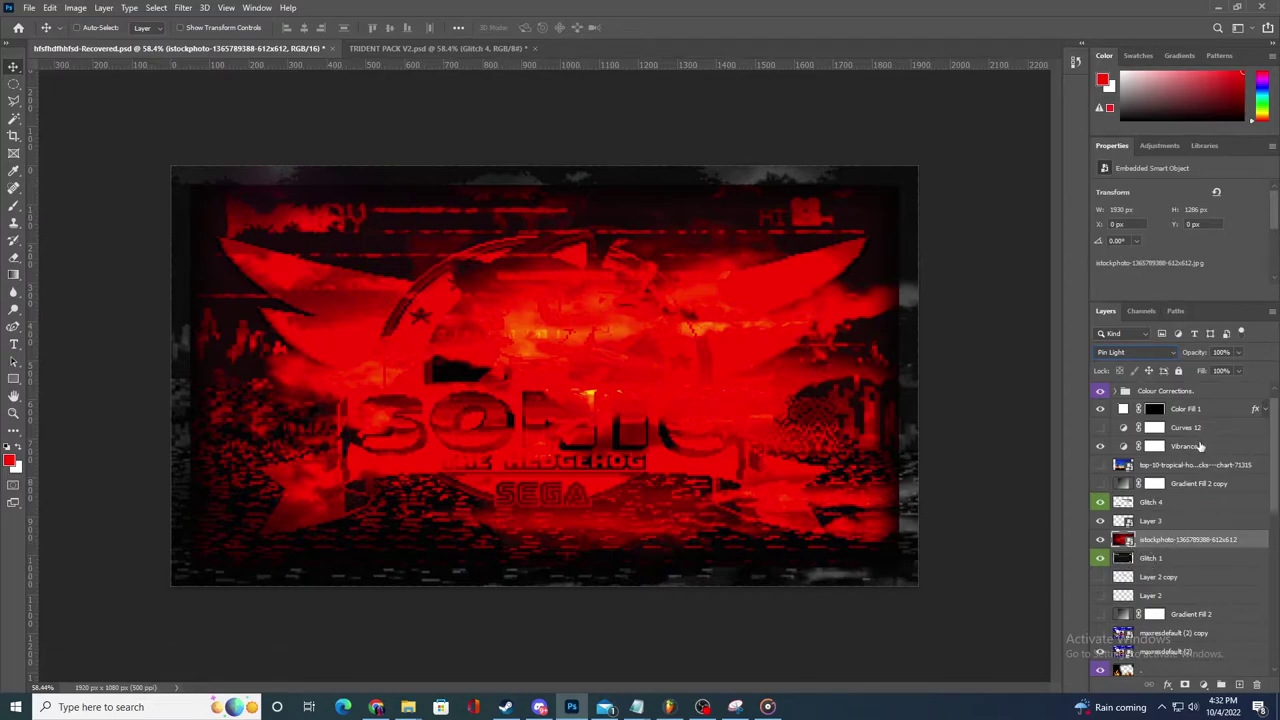
pyautogui.rightClick(1152, 543)
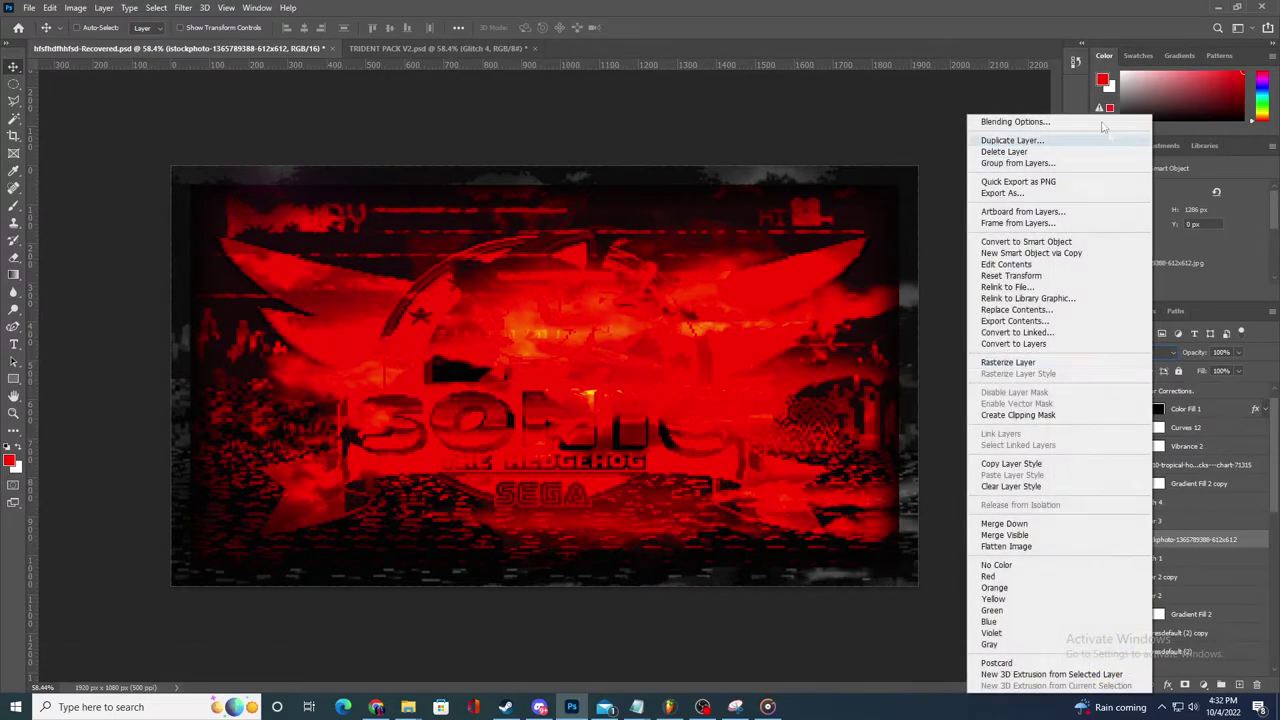
pyautogui.click(1039, 121)
pyautogui.click(776, 418)
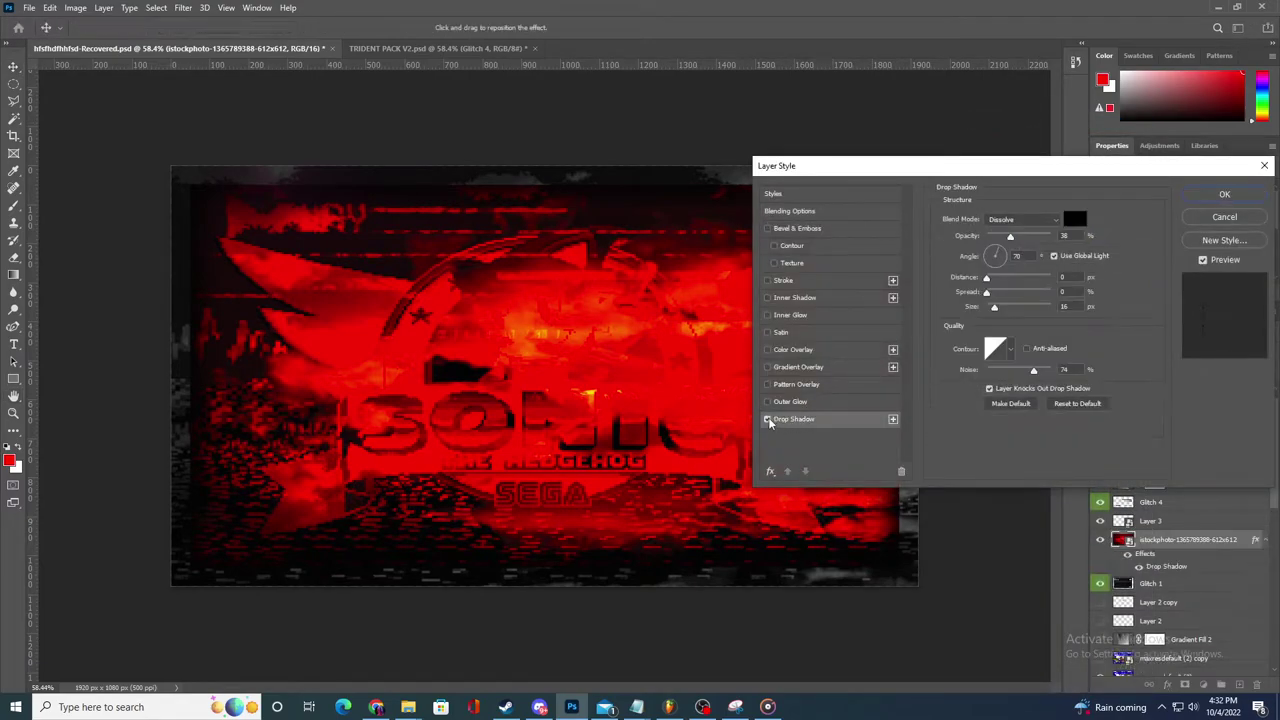
pyautogui.click(768, 402)
pyautogui.click(1258, 212)
pyautogui.rightClick(1188, 539)
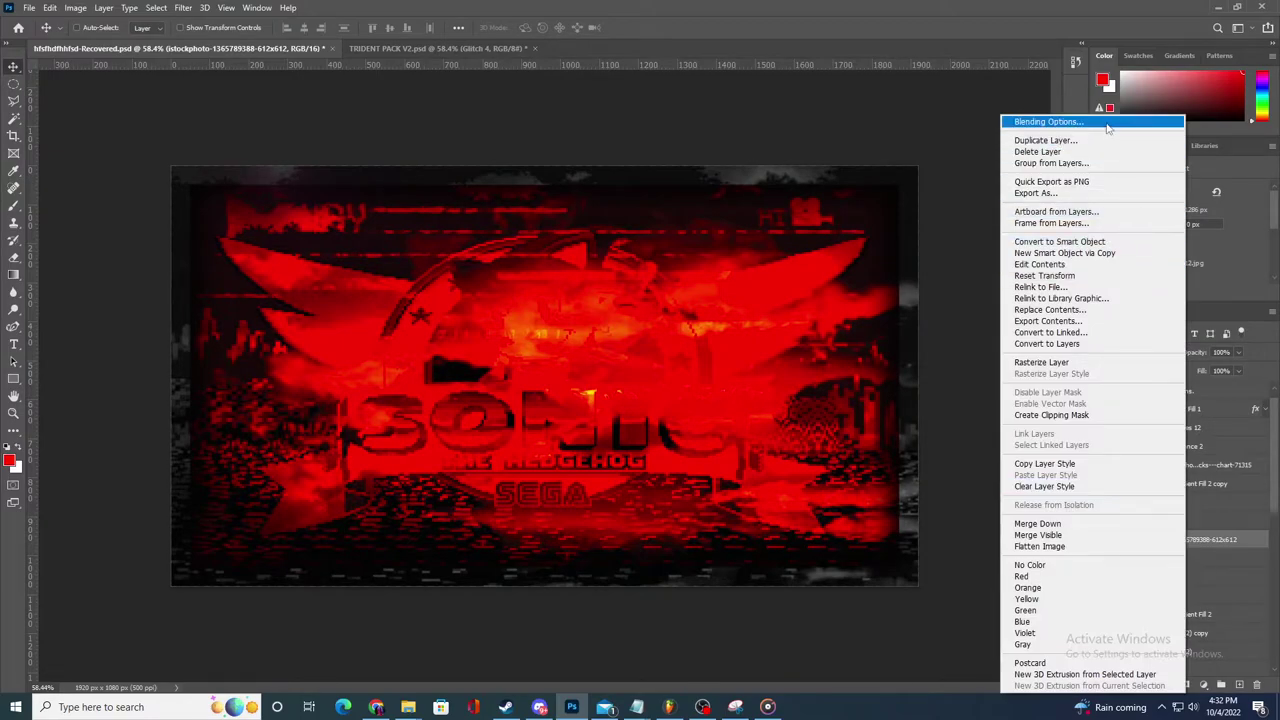
pyautogui.click(1107, 124)
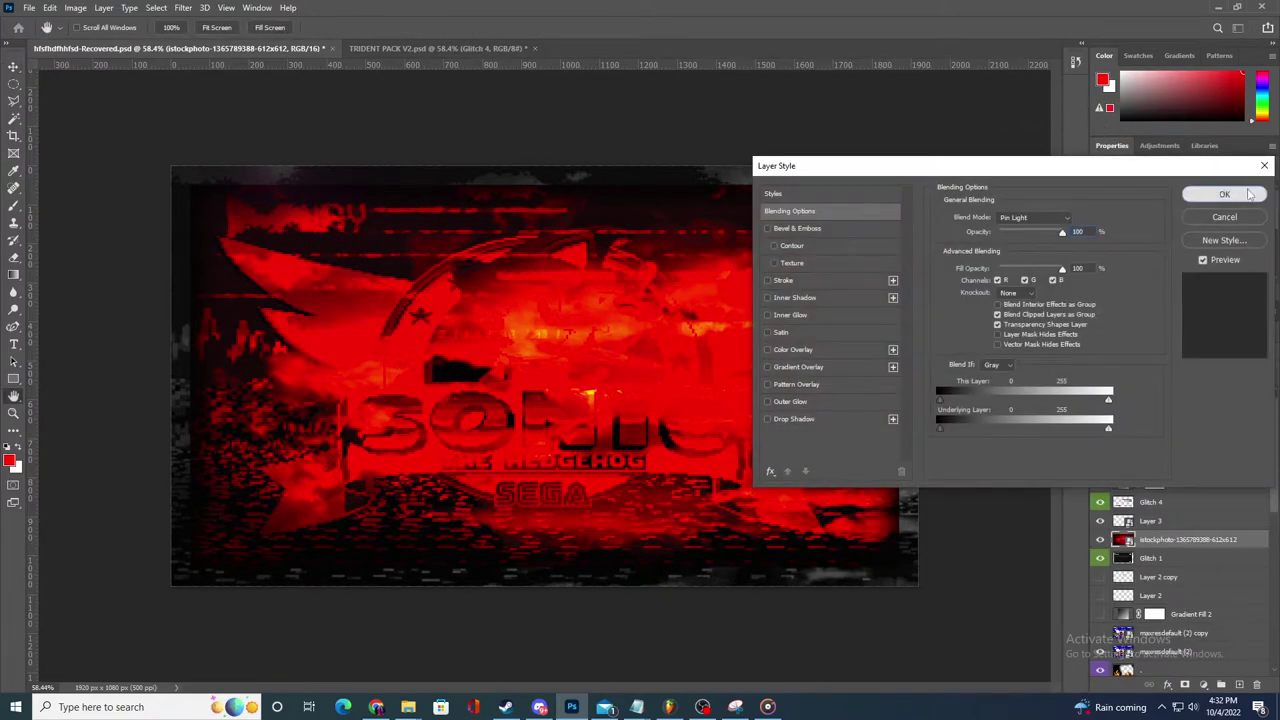
pyautogui.click(1226, 195)
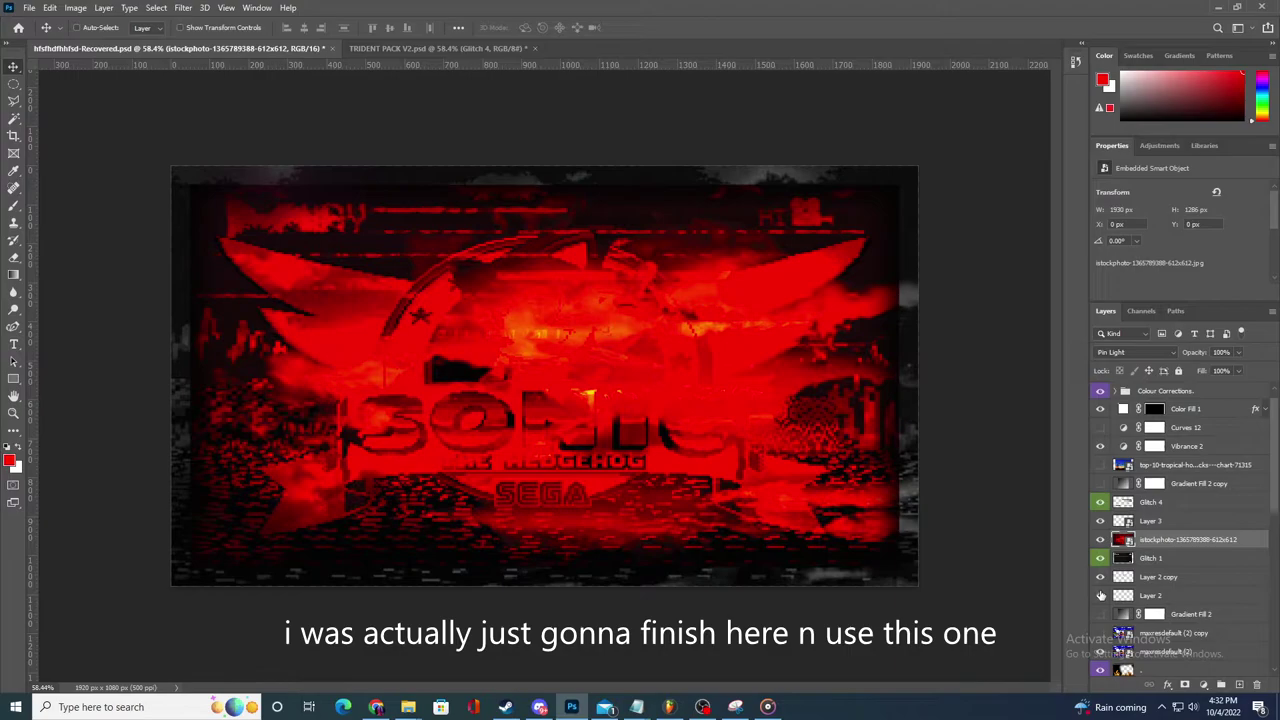
# - Move the diamond layers, Layer 2 and Layer 2 copy, above the red sky image in the layer order
pyautogui.click(1157, 596)
pyautogui.keyDown('shift'); pyautogui.click(1157, 577); pyautogui.keyUp('shift')
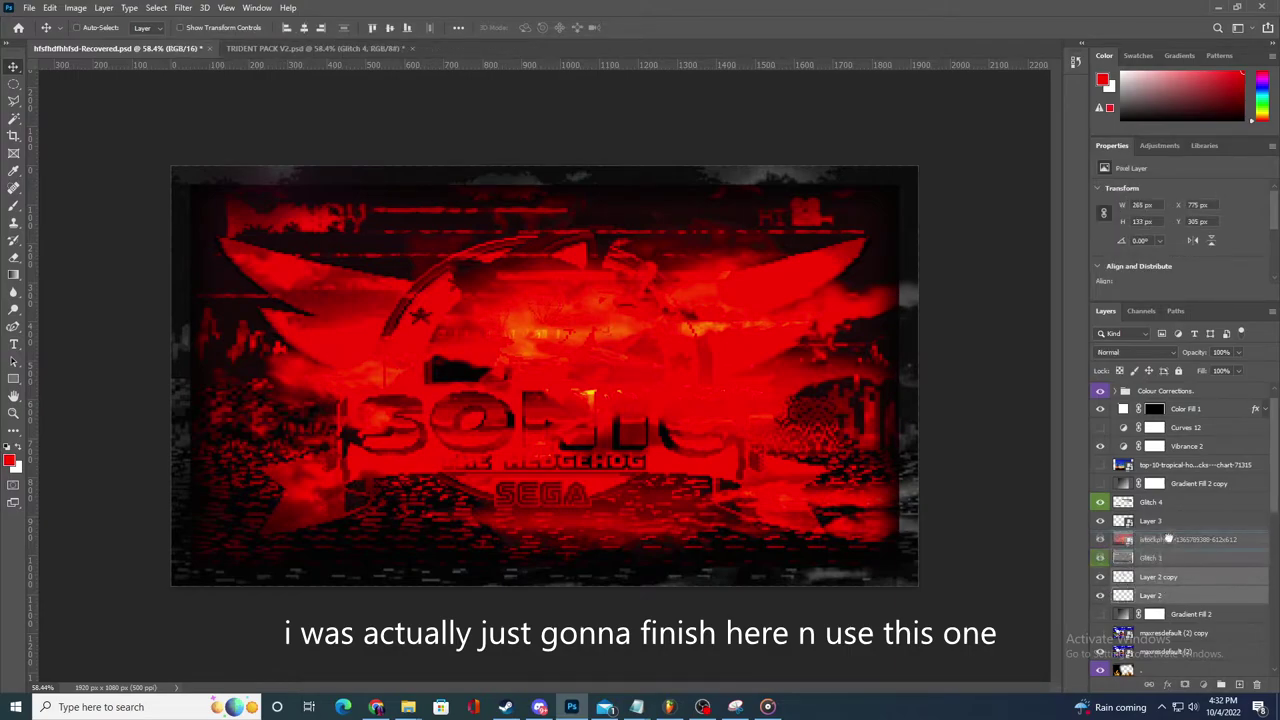
pyautogui.moveTo(1157, 577); pyautogui.dragTo(1171, 540)
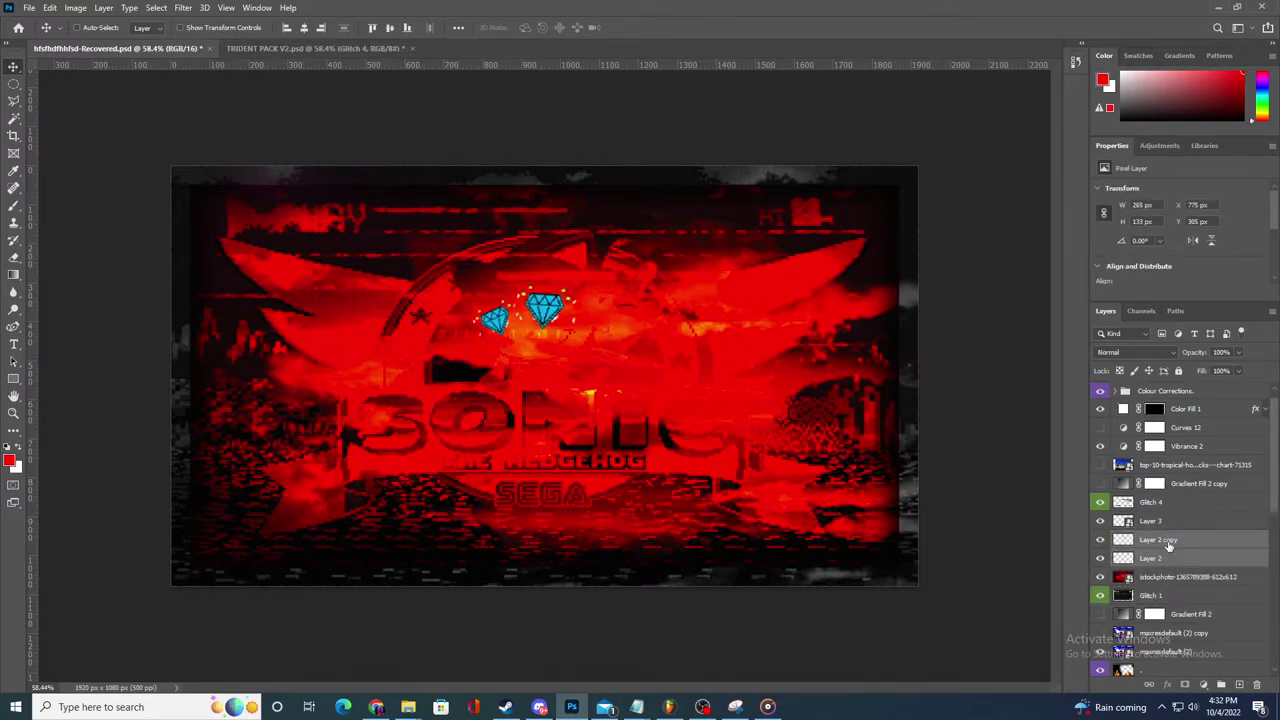
# - Add a red Color Overlay in Hue blend mode to the diamond on Layer 2 copy
pyautogui.rightClick(1181, 544)
pyautogui.click(1211, 543)
pyautogui.click(1208, 506)
pyautogui.click(1184, 542)
pyautogui.rightClick(1177, 542)
pyautogui.click(1030, 151)
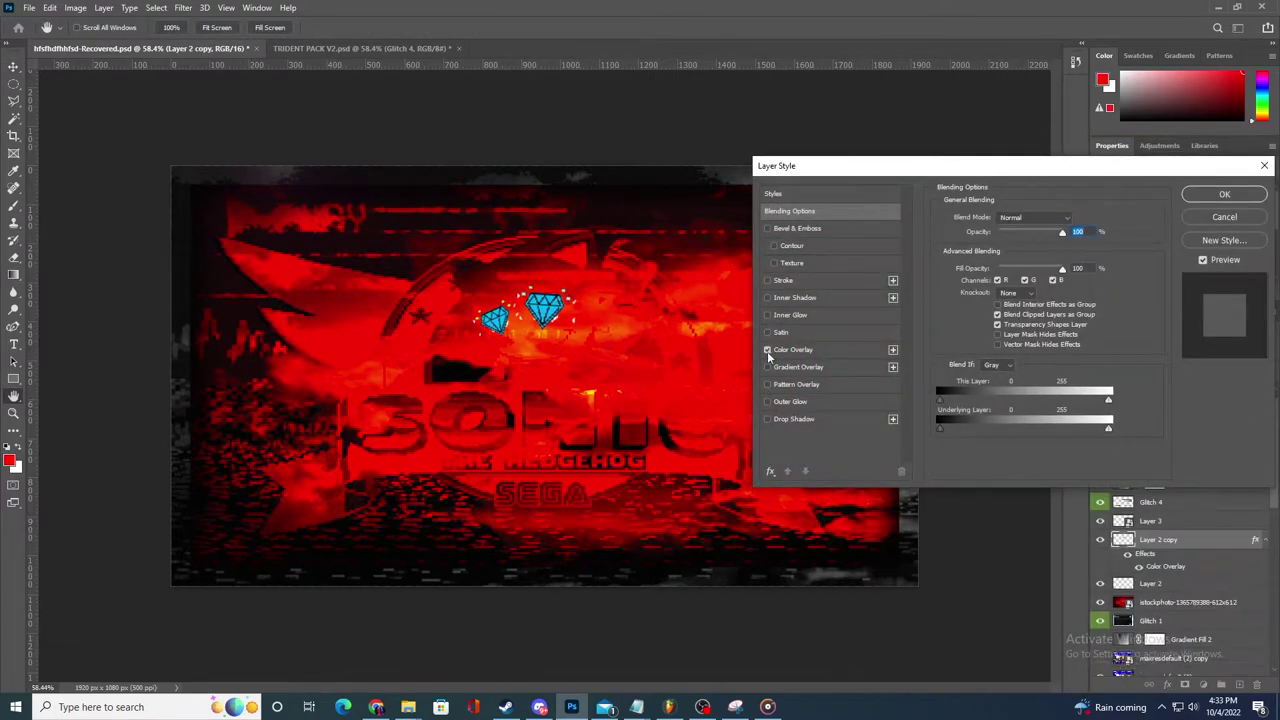
pyautogui.click(793, 353)
pyautogui.click(1076, 218)
pyautogui.moveTo(723, 238); pyautogui.dragTo(1006, 277)
pyautogui.click(1114, 303)
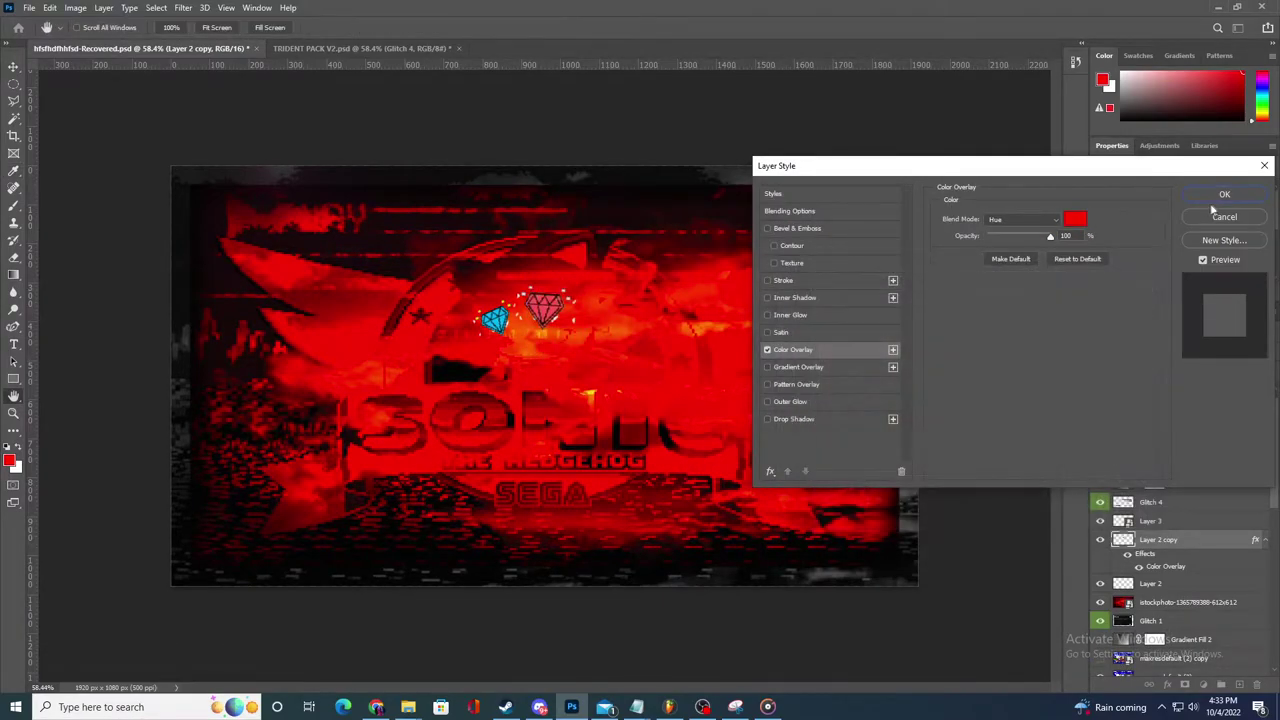
pyautogui.click(1224, 194)
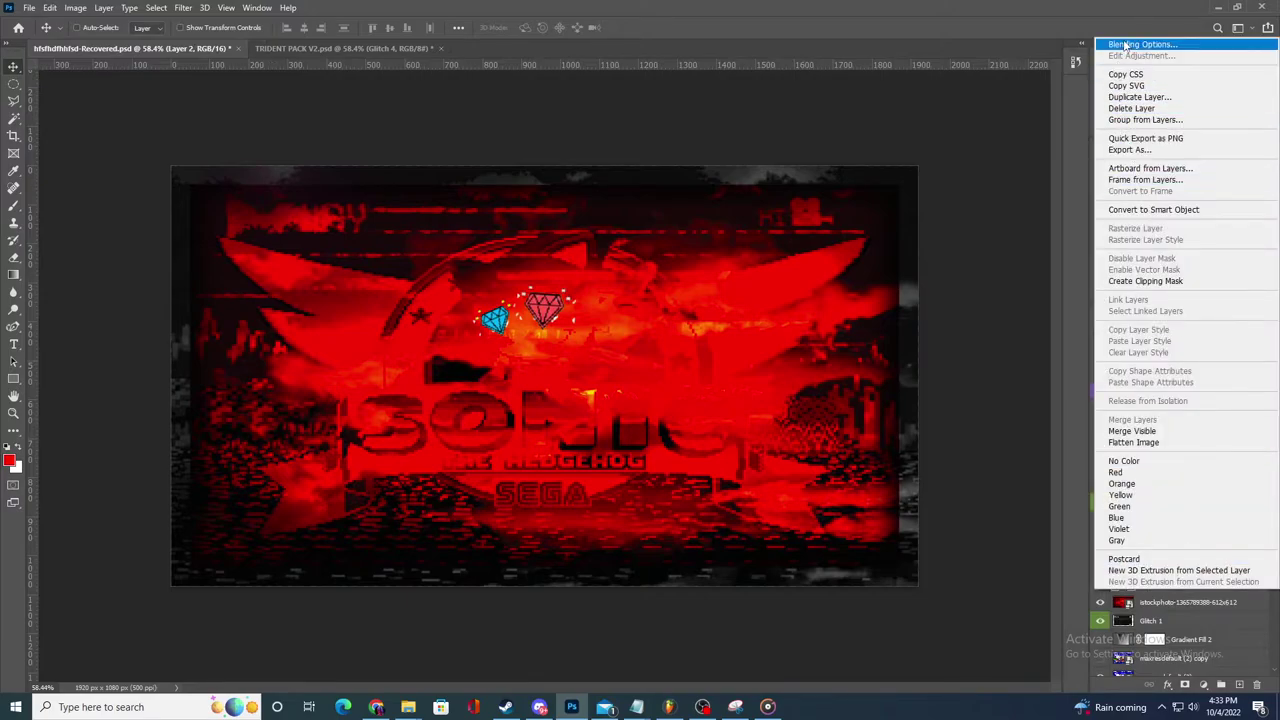
pyautogui.click(1140, 45)
pyautogui.click(1224, 216)
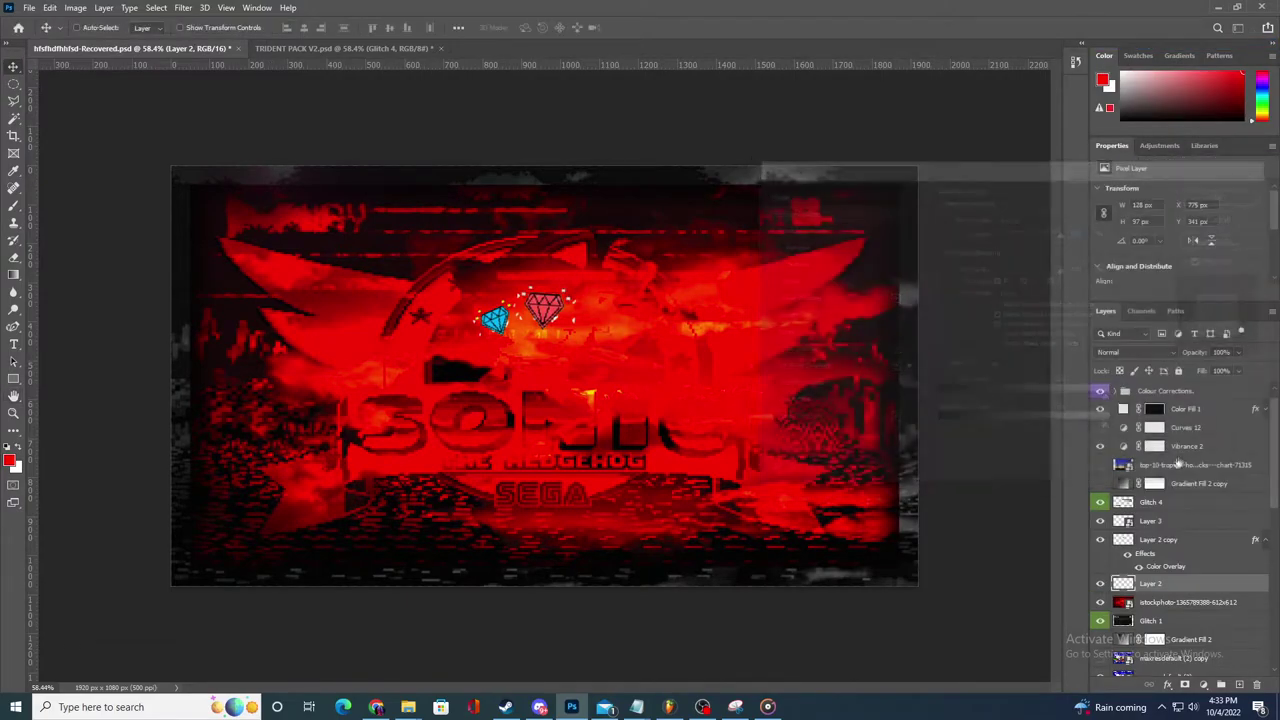
pyautogui.rightClick(1160, 521)
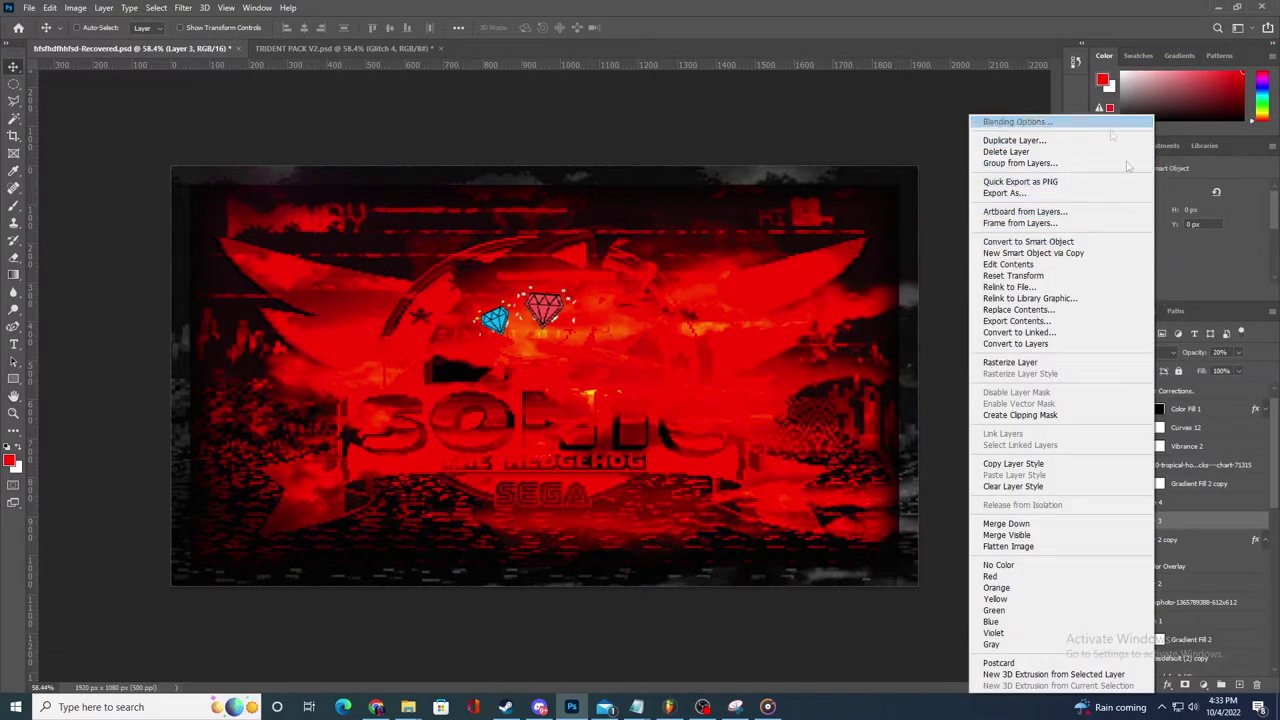
pyautogui.click(1238, 574)
pyautogui.click(1099, 523)
pyautogui.click(1098, 524)
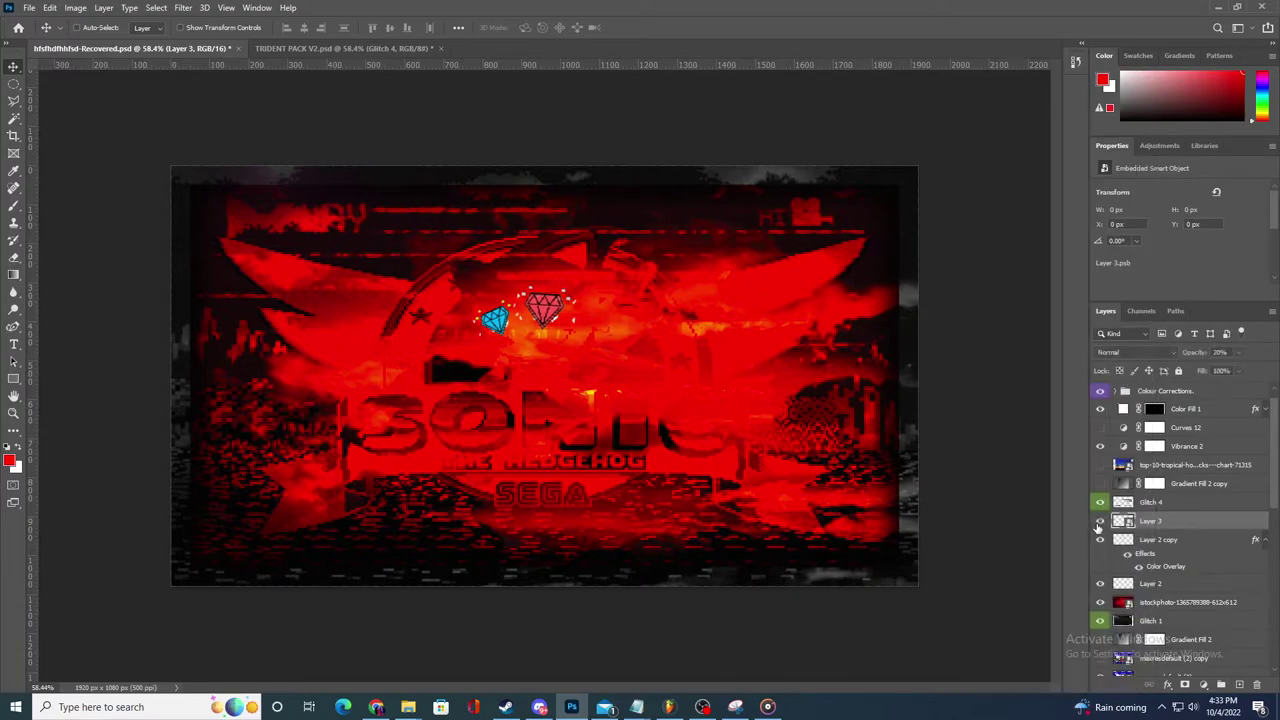
# - Try Drop Shadow and Satin on the Layer 2 diamond, keeping only a red Color Overlay
pyautogui.rightClick(1166, 588)
pyautogui.click(1120, 45)
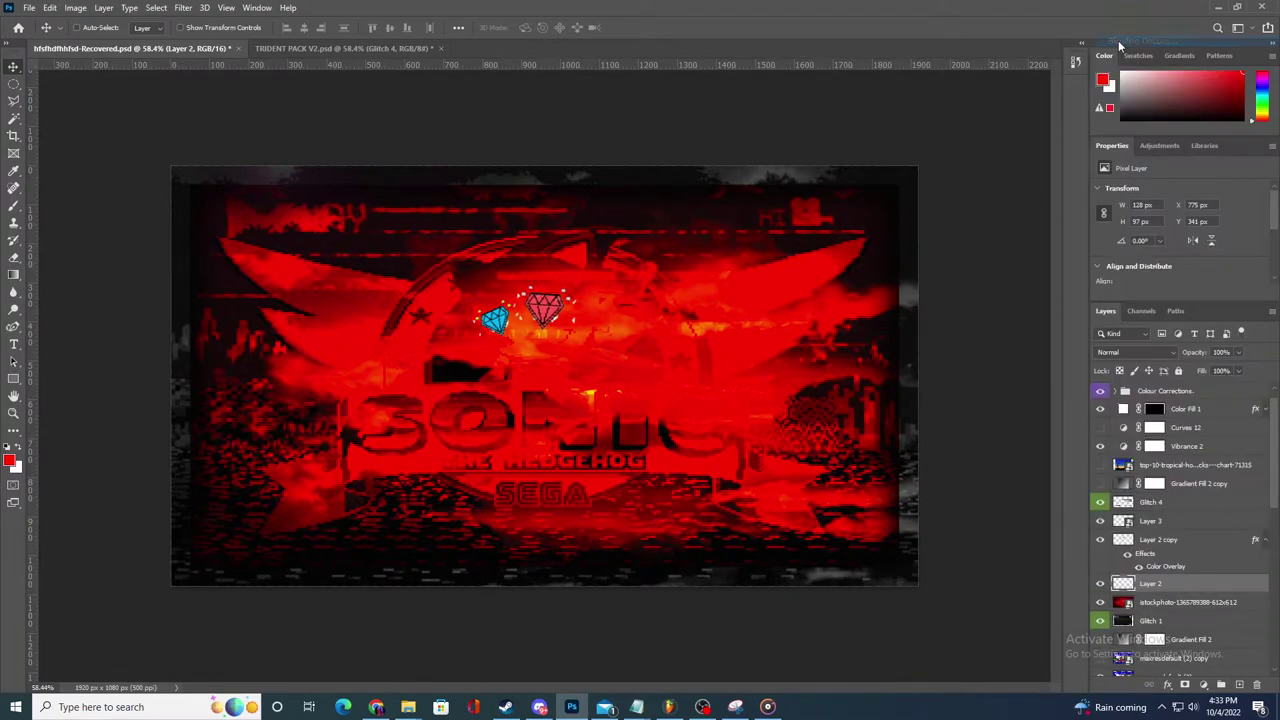
pyautogui.click(768, 419)
pyautogui.click(768, 419)
pyautogui.click(768, 349)
pyautogui.click(781, 332)
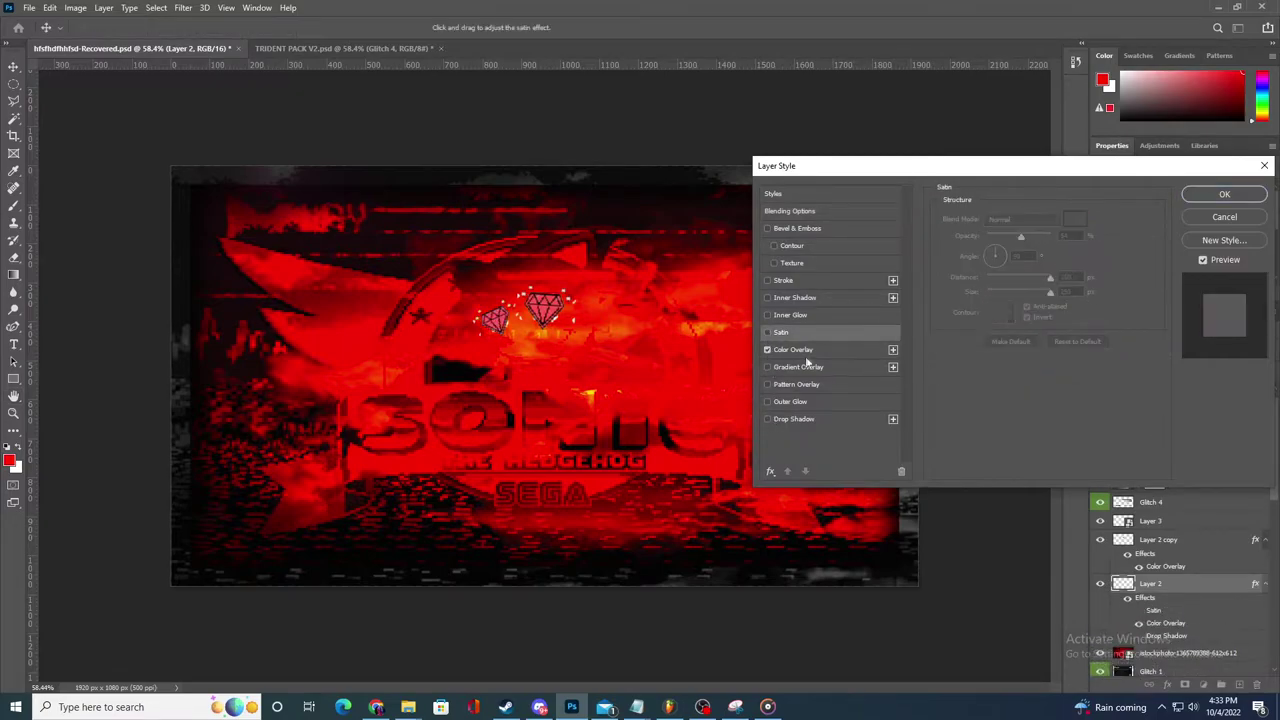
pyautogui.click(1215, 194)
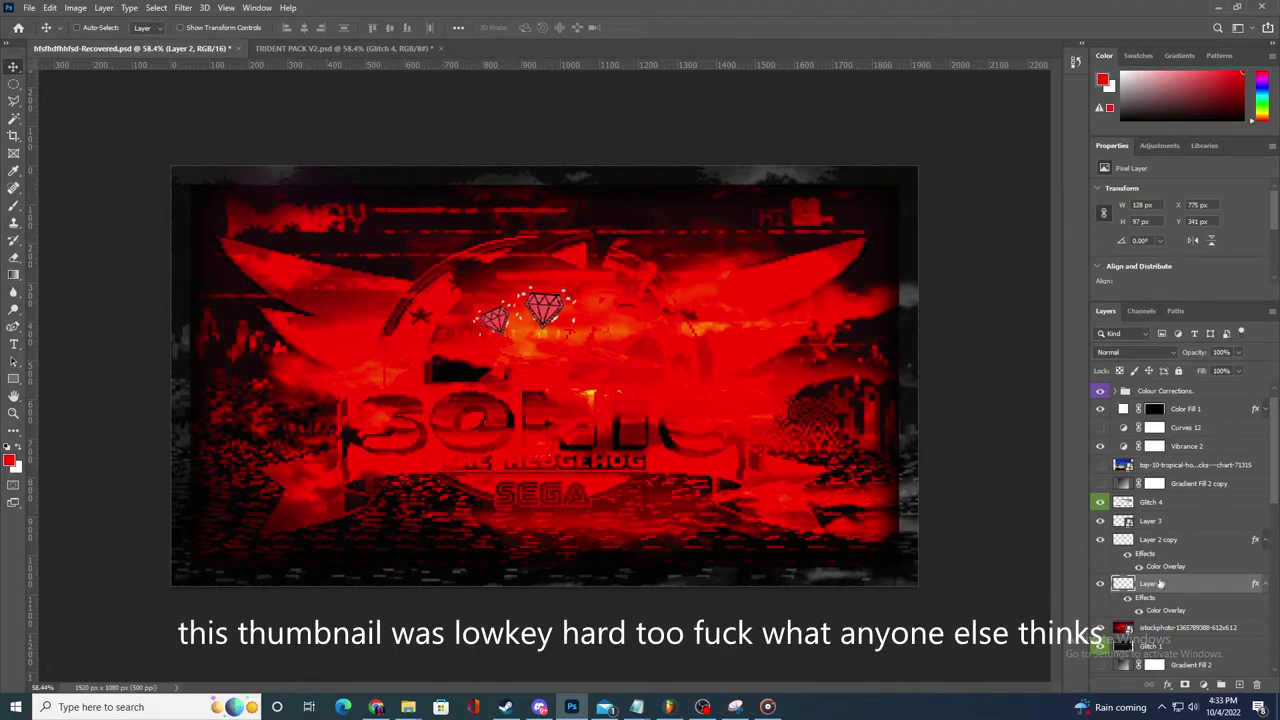
# - Turn off the Color Overlay effect on both Layer 2 and Layer 2 copy
pyautogui.doubleClick(1256, 584)
pyautogui.click(767, 349)
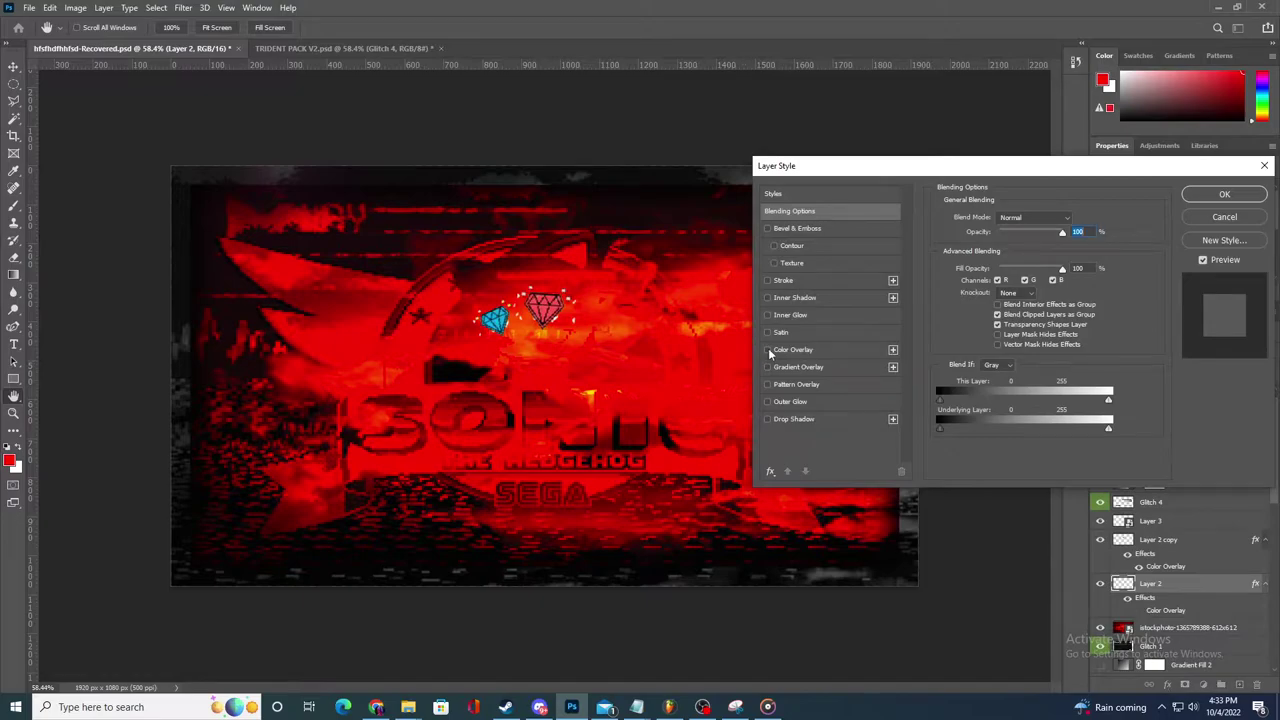
pyautogui.click(1224, 194)
pyautogui.click(1230, 540)
pyautogui.rightClick(1230, 540)
pyautogui.click(1108, 148)
pyautogui.click(767, 349)
pyautogui.click(1224, 194)
pyautogui.scroll(1, 1218, 480)
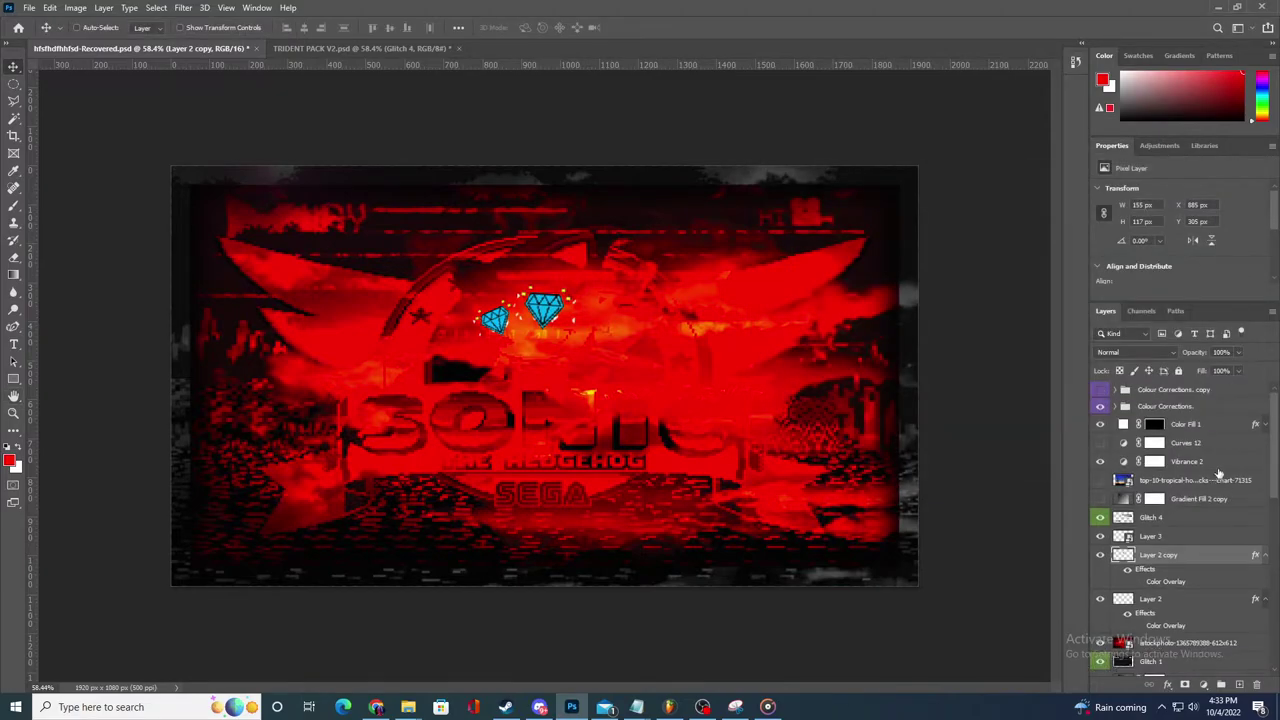
# - Add a solid color fill layer in blue #007eff above Glitch 4 and set its blend mode to Hue
pyautogui.click(1160, 517)
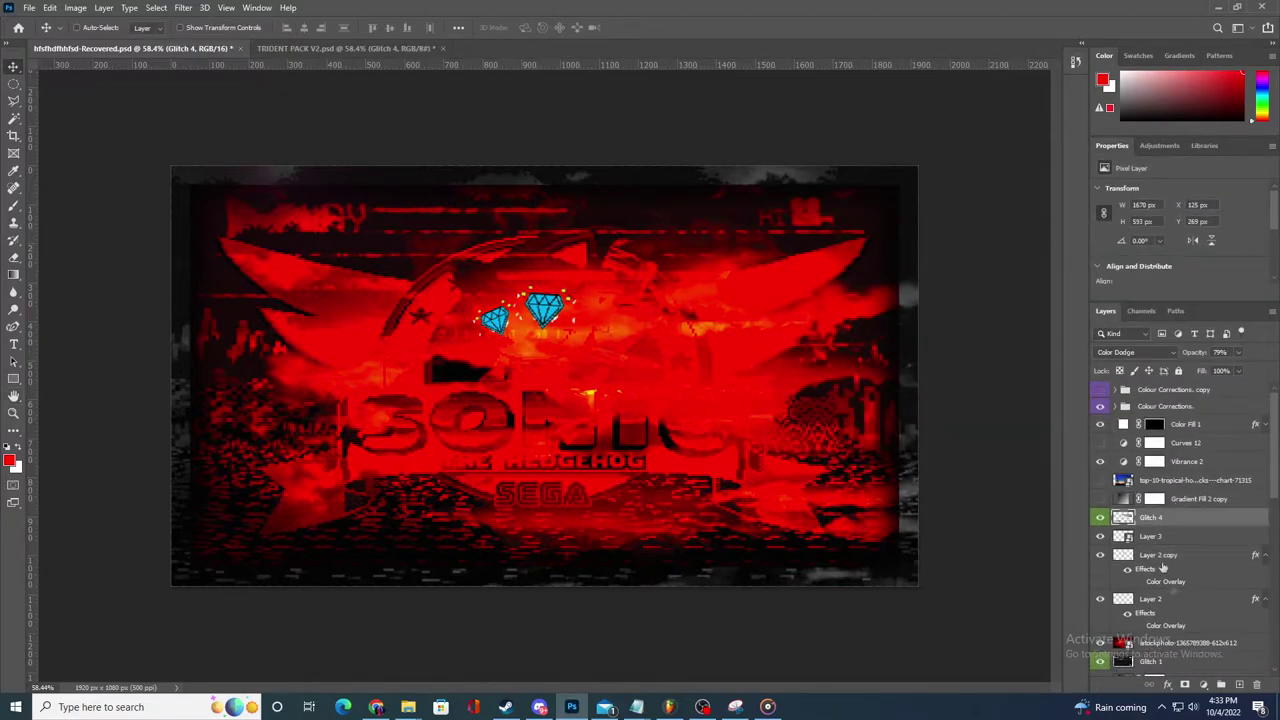
pyautogui.click(1204, 686)
pyautogui.click(1190, 453)
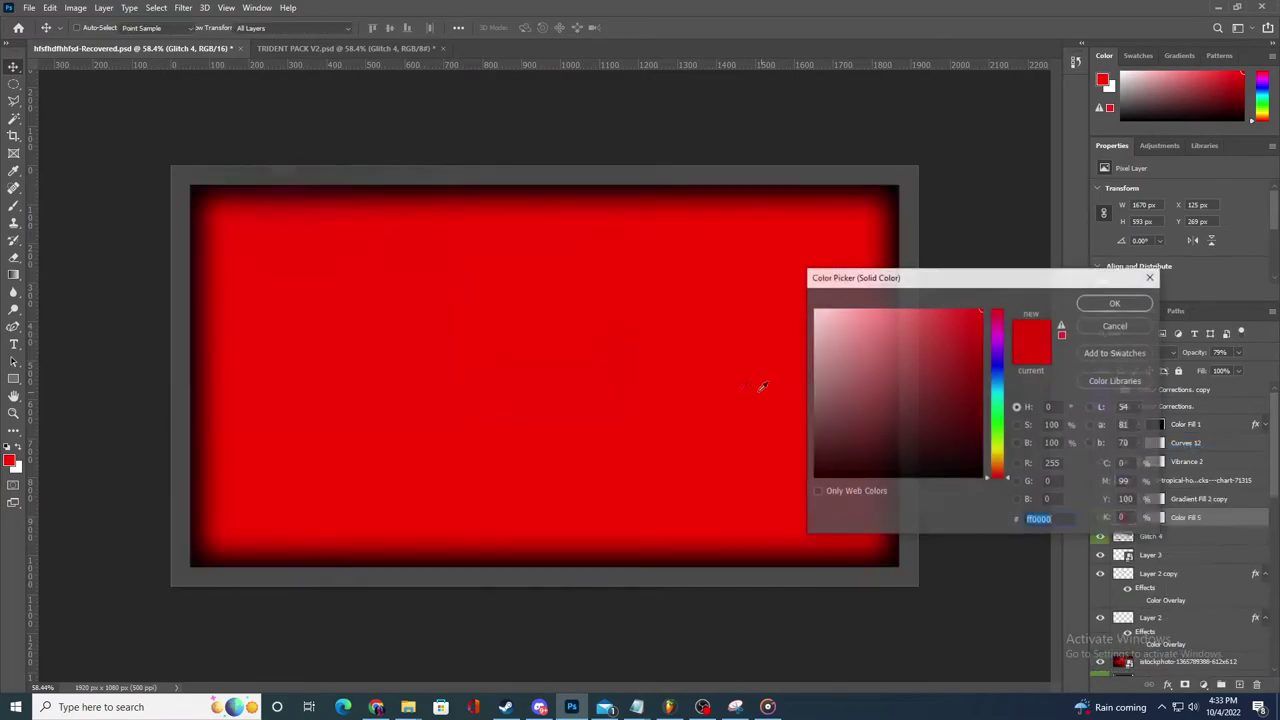
pyautogui.click(948, 318)
pyautogui.click(997, 376)
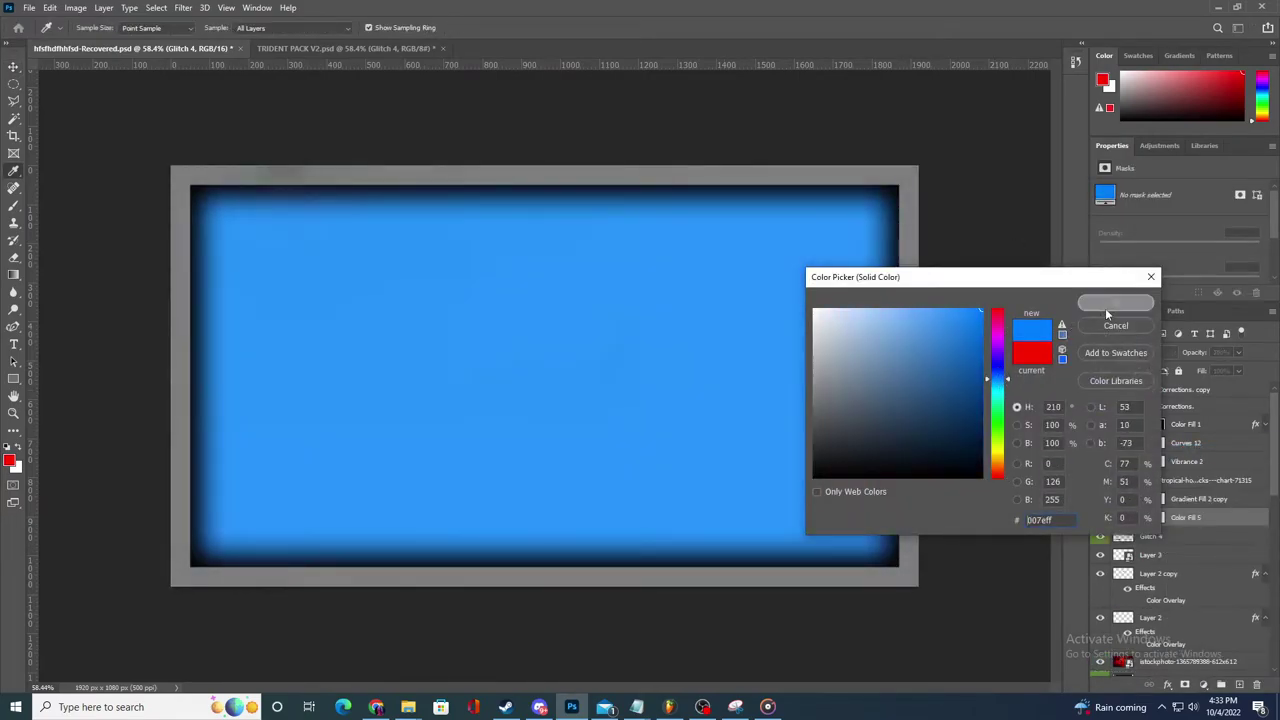
pyautogui.click(1115, 302)
pyautogui.click(1135, 352)
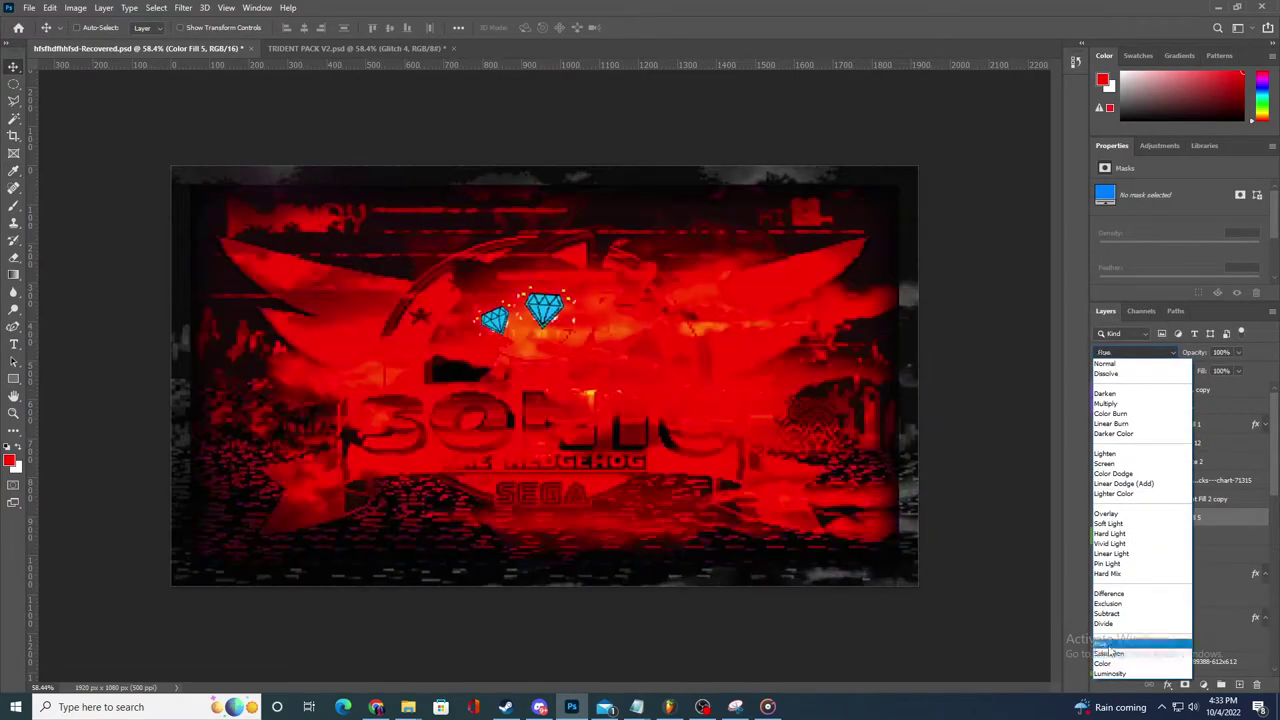
pyautogui.click(1108, 648)
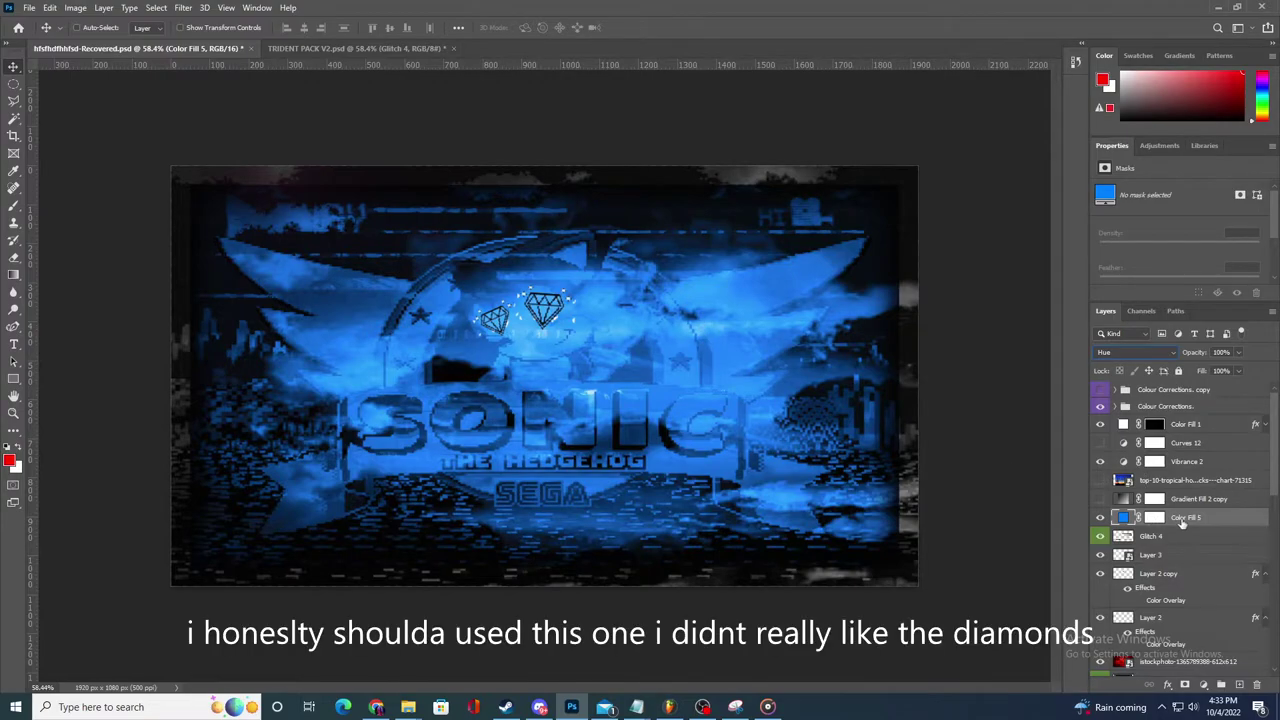
pyautogui.click(1168, 555)
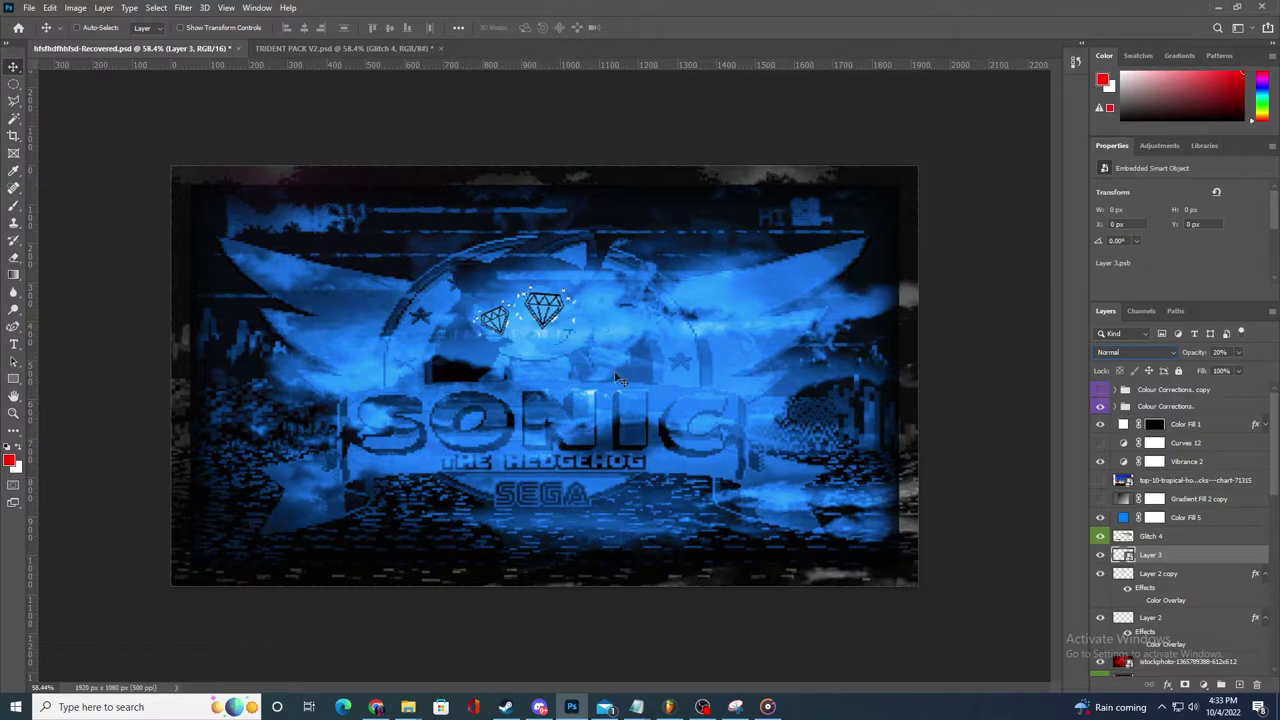
pyautogui.click(30, 8)
pyautogui.moveTo(110, 202)
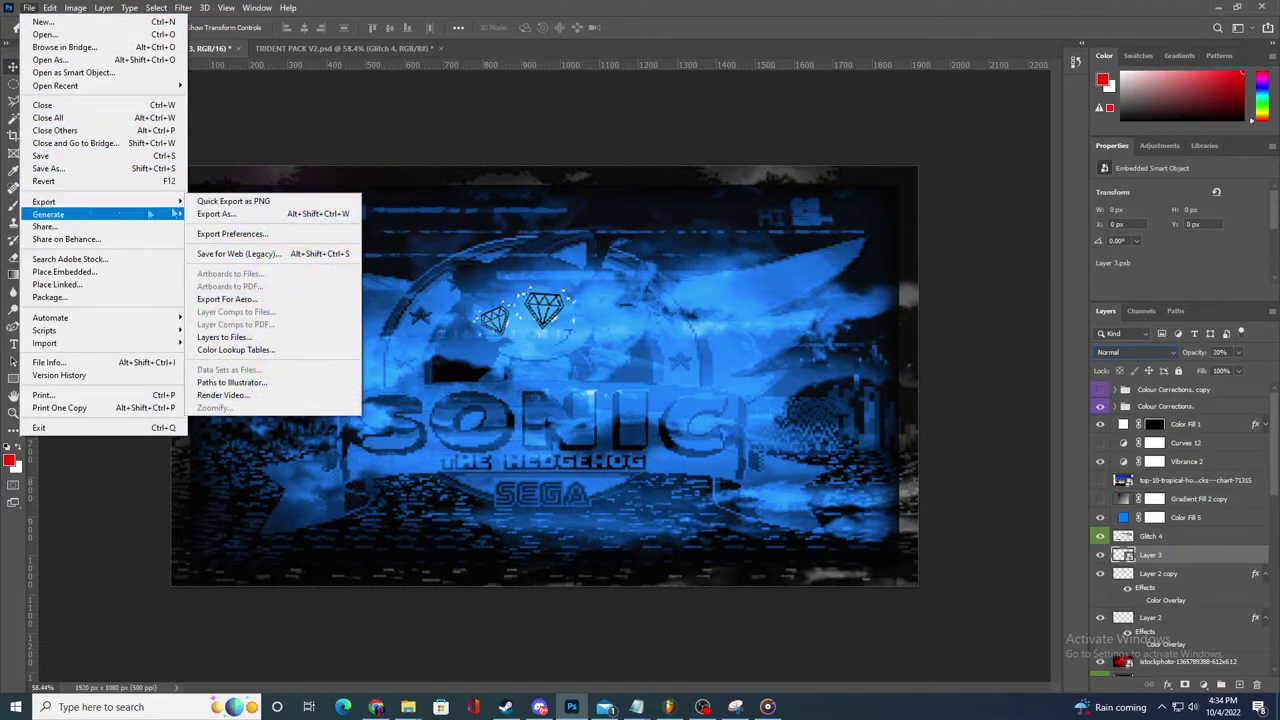
pyautogui.click(229, 214)
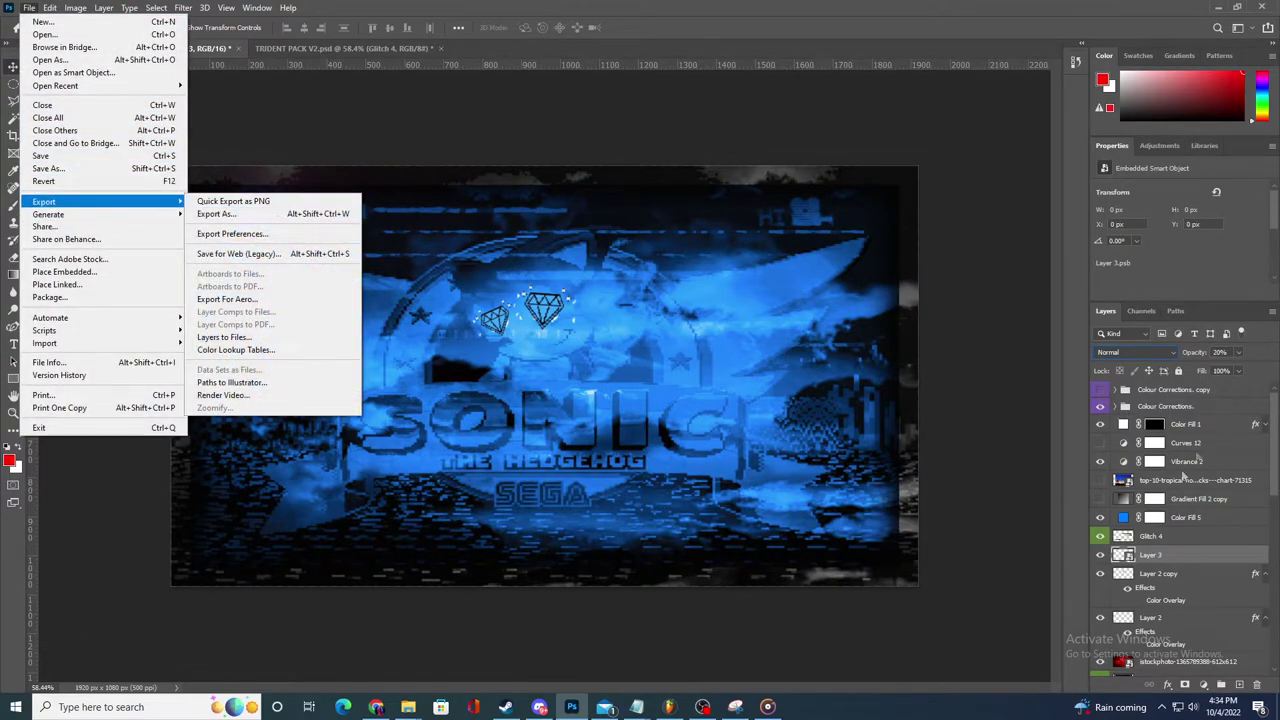
# - Hide the two diamond layers, Layer 2 and Layer 2 copy, keeping Layer 3 and Glitch 4 visible
pyautogui.click(1101, 575)
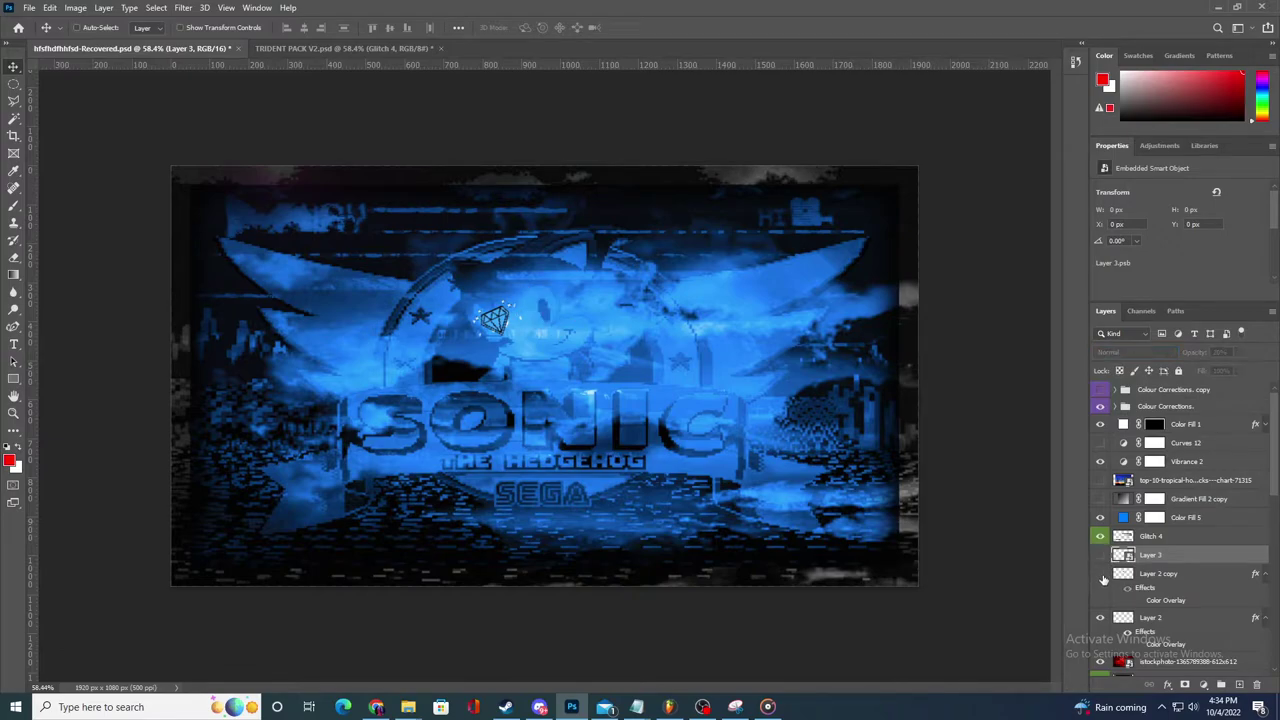
pyautogui.click(1101, 556)
pyautogui.click(1101, 537)
pyautogui.click(1101, 556)
pyautogui.click(1101, 556)
pyautogui.click(1101, 574)
pyautogui.click(1101, 618)
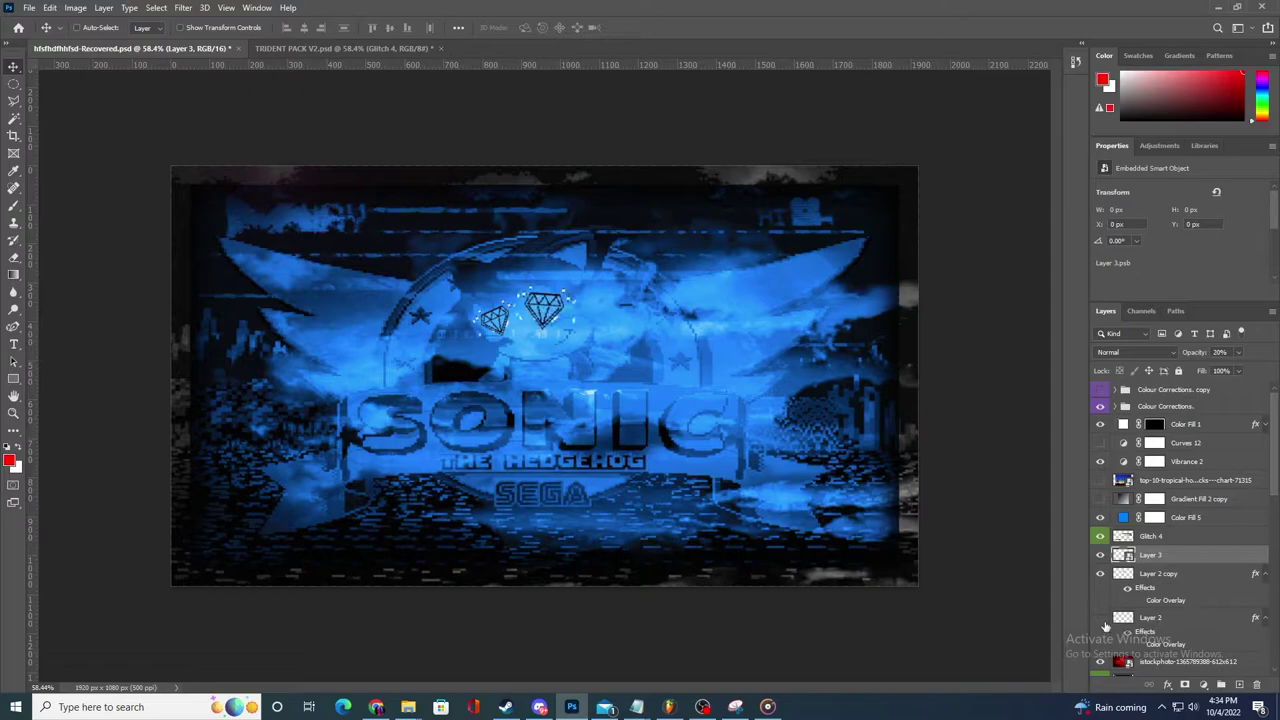
pyautogui.click(1101, 575)
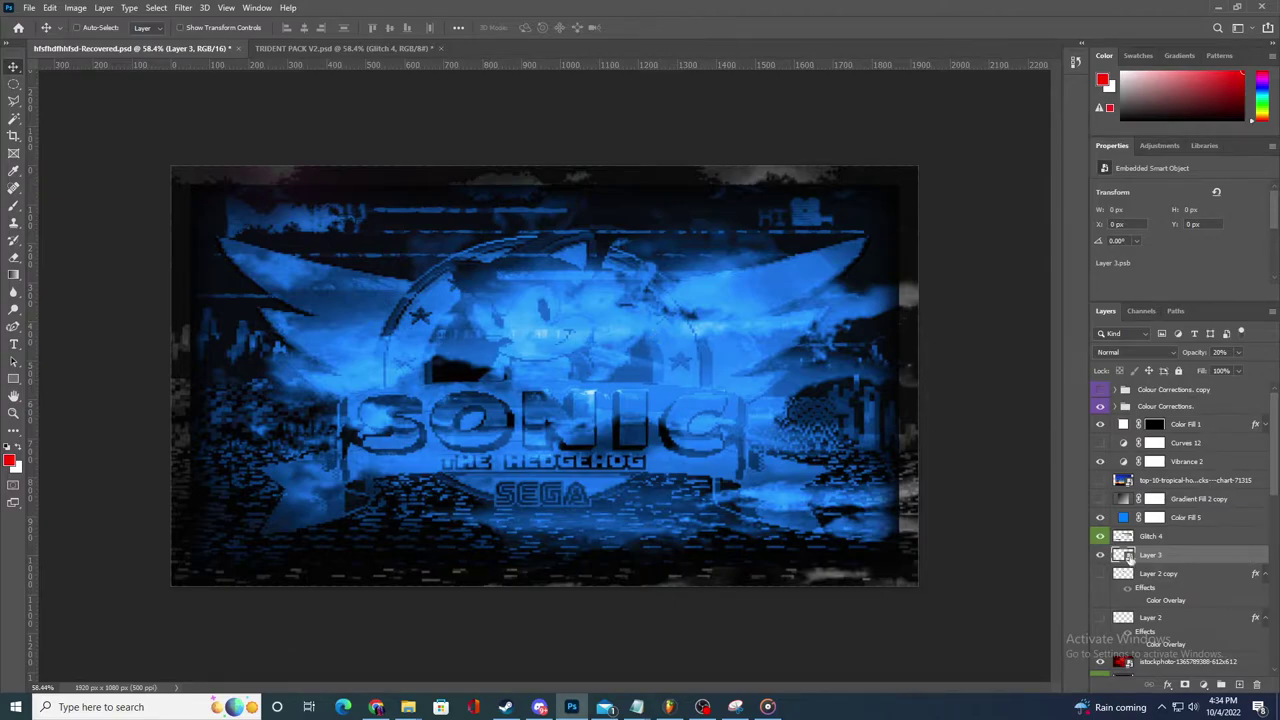
pyautogui.click(1207, 537)
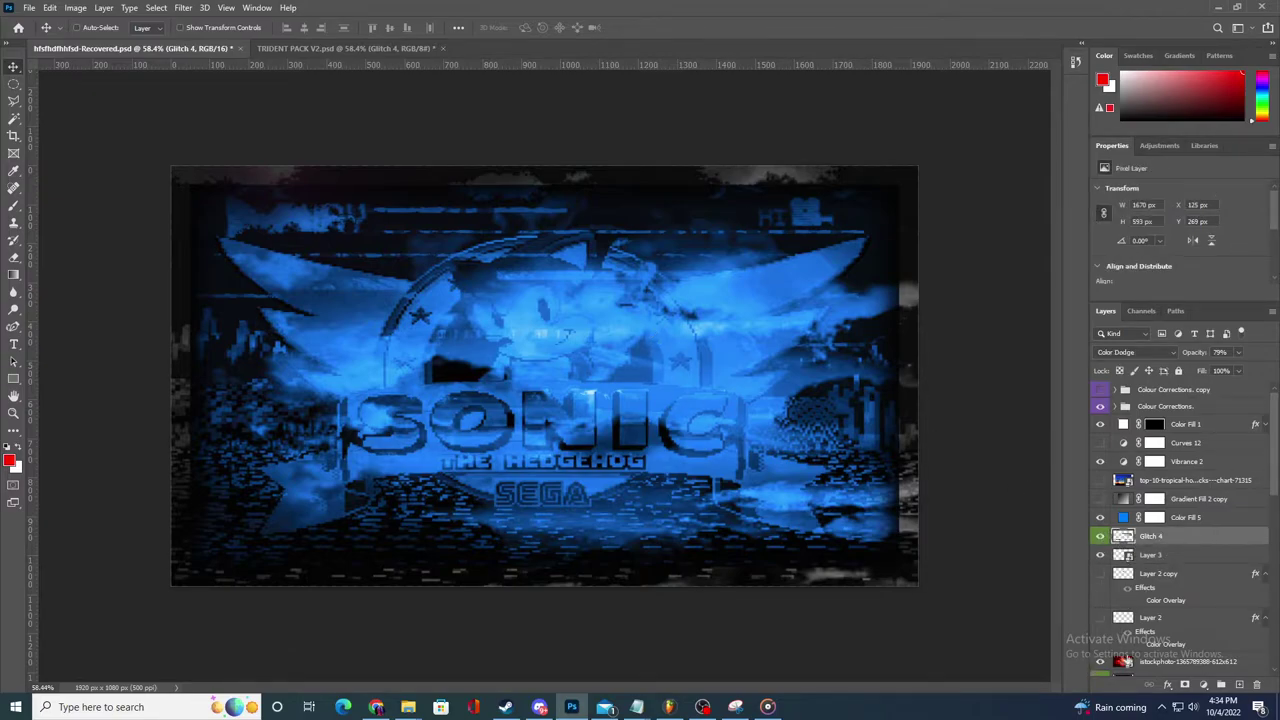
pyautogui.click(1192, 664)
pyautogui.click(1237, 352)
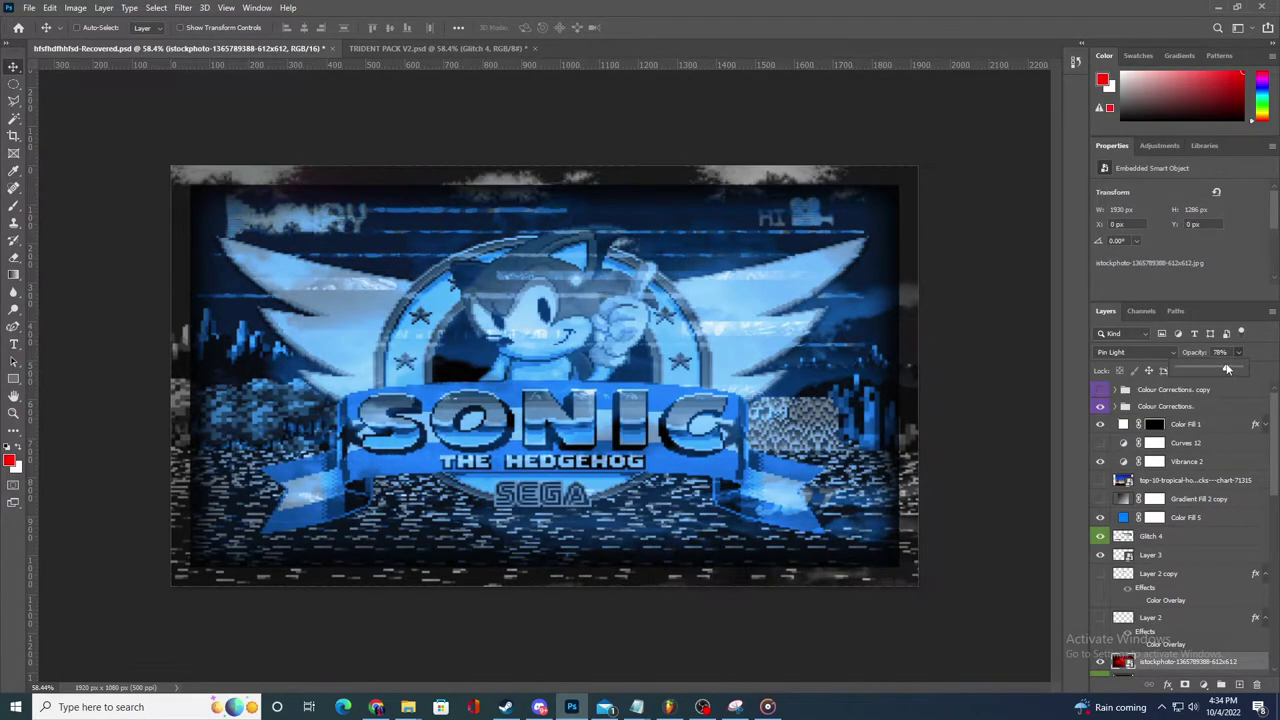
pyautogui.moveTo(1227, 370); pyautogui.dragTo(1236, 370)
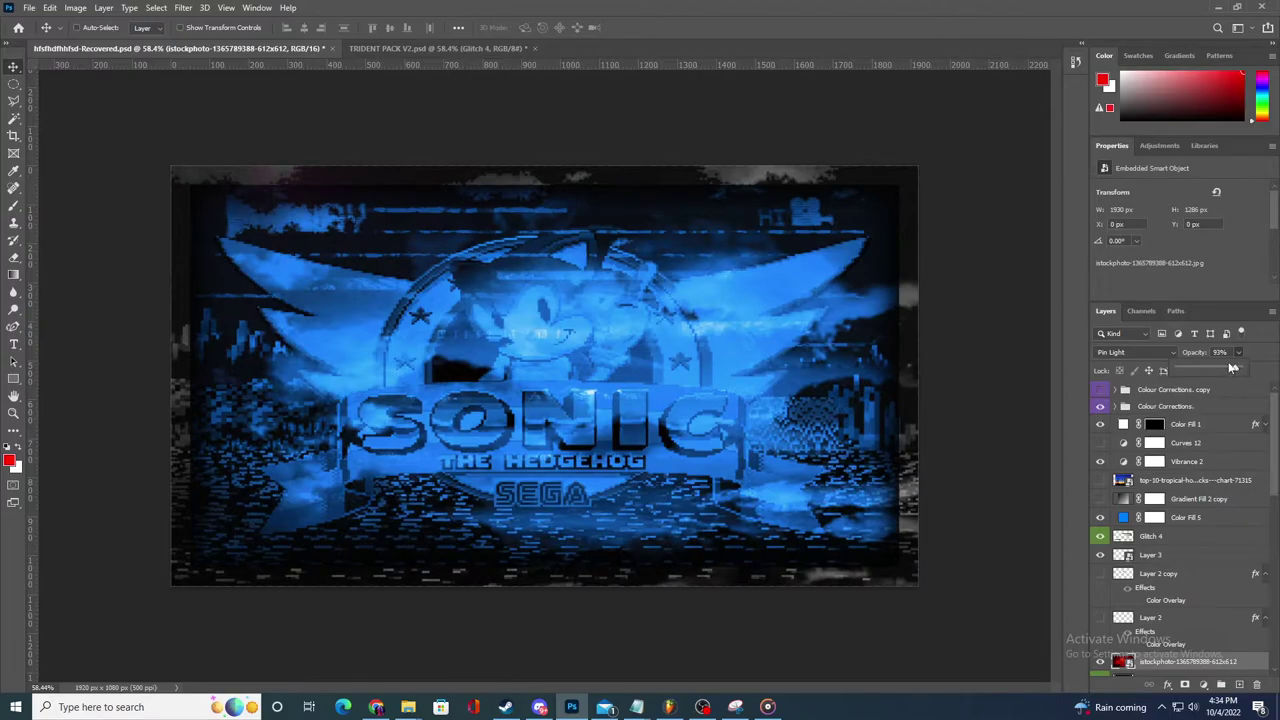
pyautogui.click(1228, 351)
pyautogui.write('97')
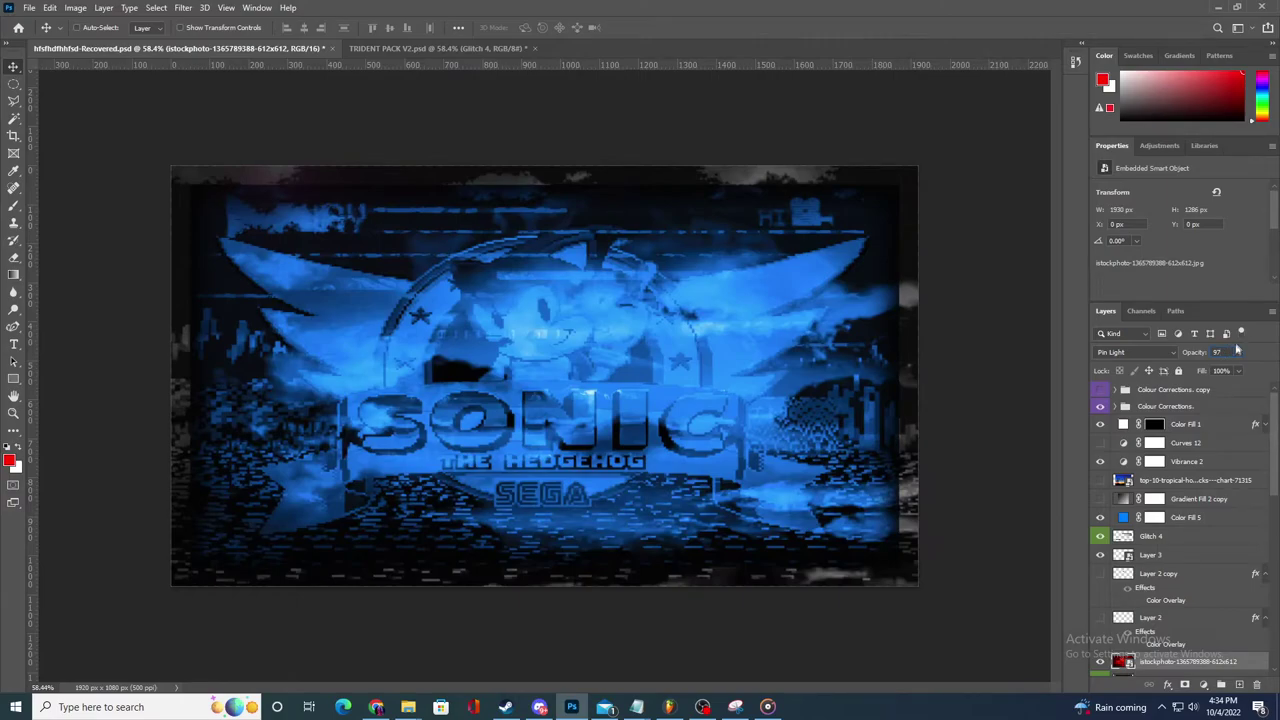
pyautogui.write('0')
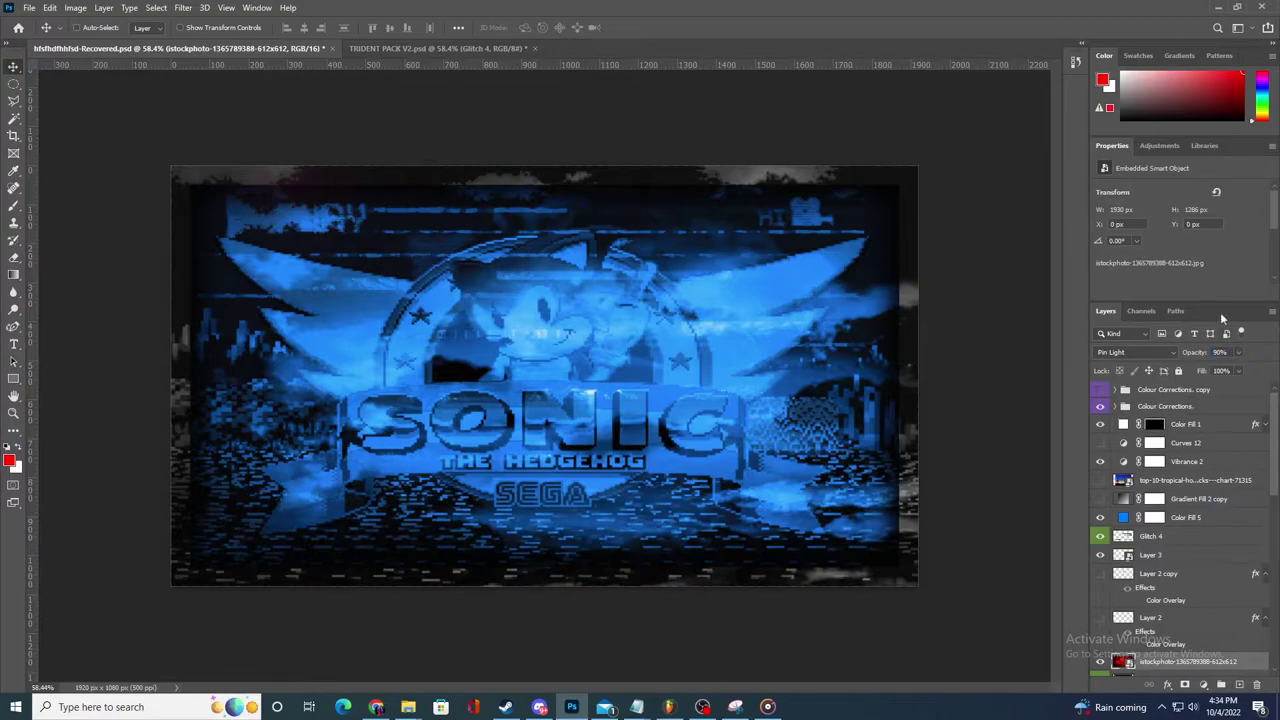
# - Compare the image with the Colour Corrections. group off and on, and show the Colour Corrections. copy group
pyautogui.click(1182, 408)
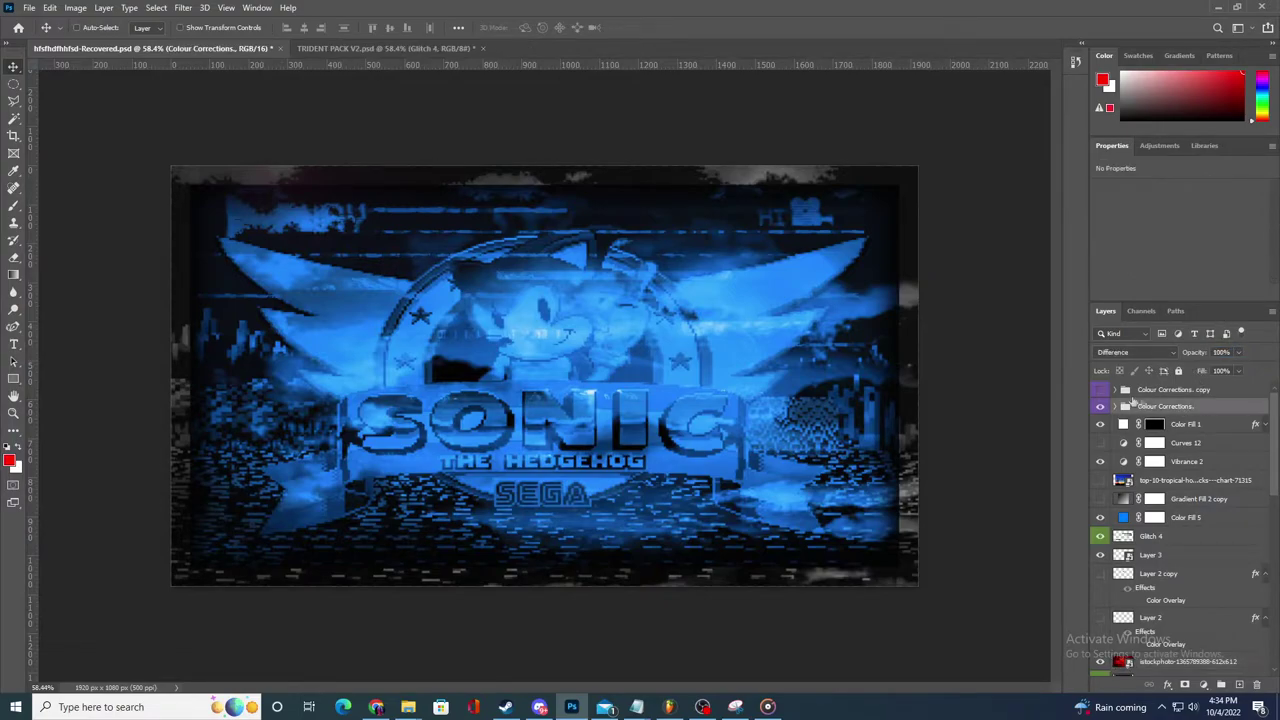
pyautogui.click(1100, 408)
pyautogui.click(1100, 408)
pyautogui.click(1101, 391)
pyautogui.scroll(-5, 1191, 486)
pyautogui.scroll(5, 1192, 486)
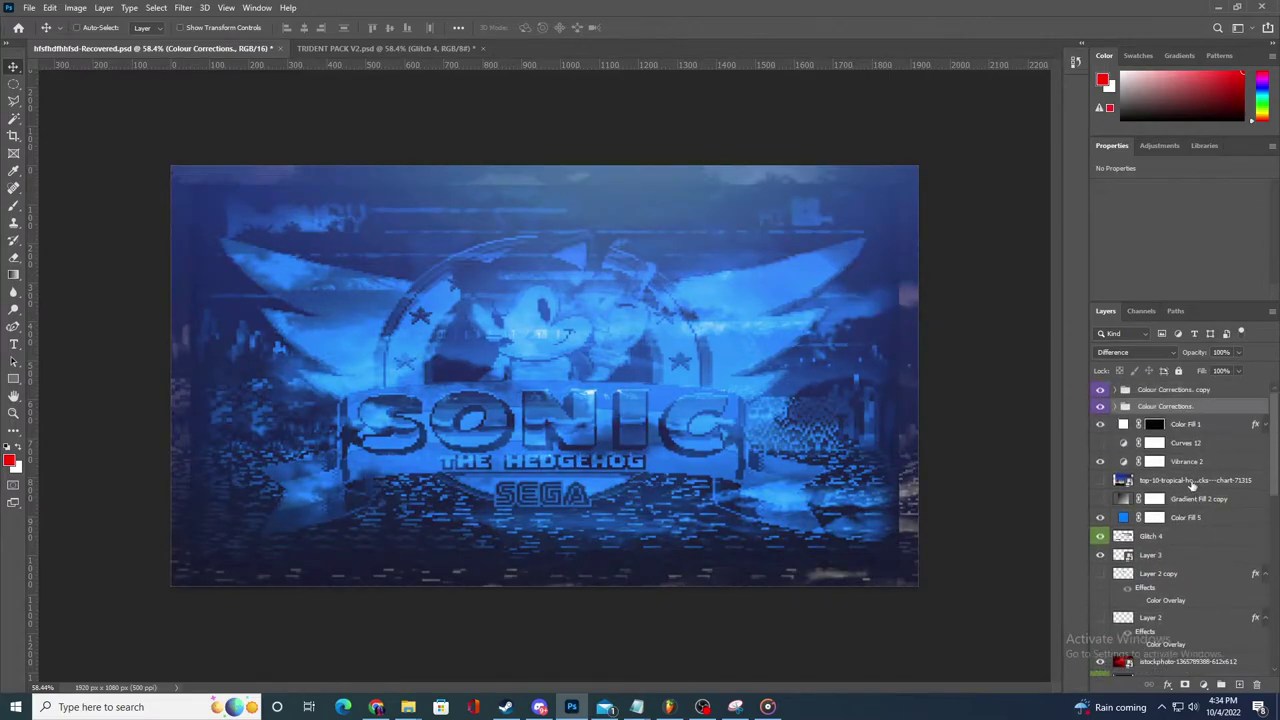
# - Move the Colour Corrections. copy group directly below Color Fill 1, and try Color Fill 1 above all other layers
pyautogui.moveTo(1170, 389); pyautogui.dragTo(1176, 443)
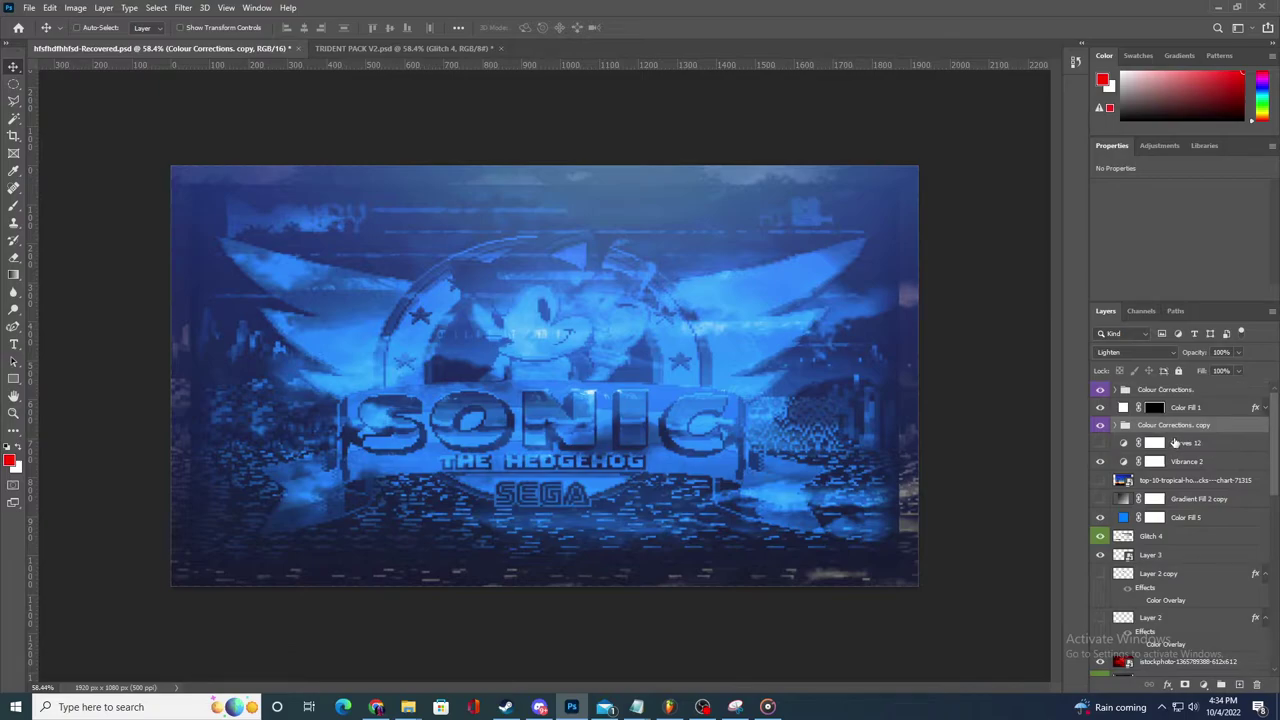
pyautogui.moveTo(1177, 406); pyautogui.dragTo(1216, 388)
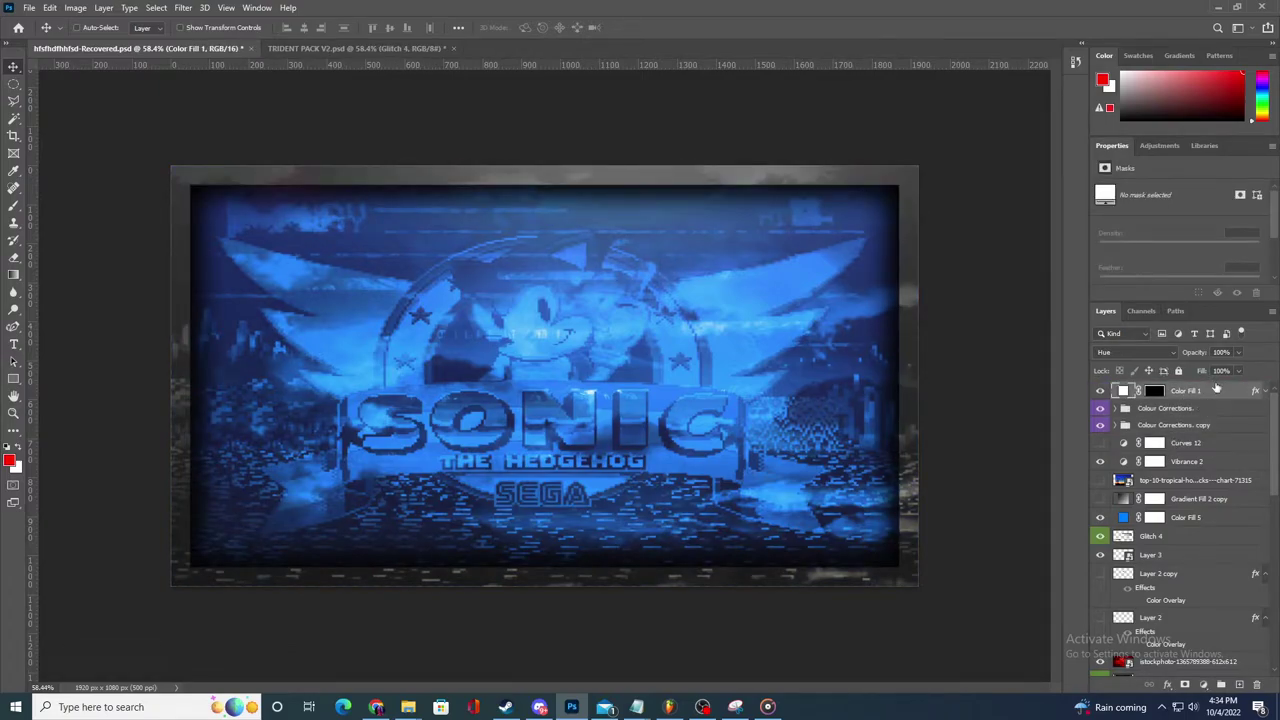
pyautogui.hotkey('ctrl', 'z')
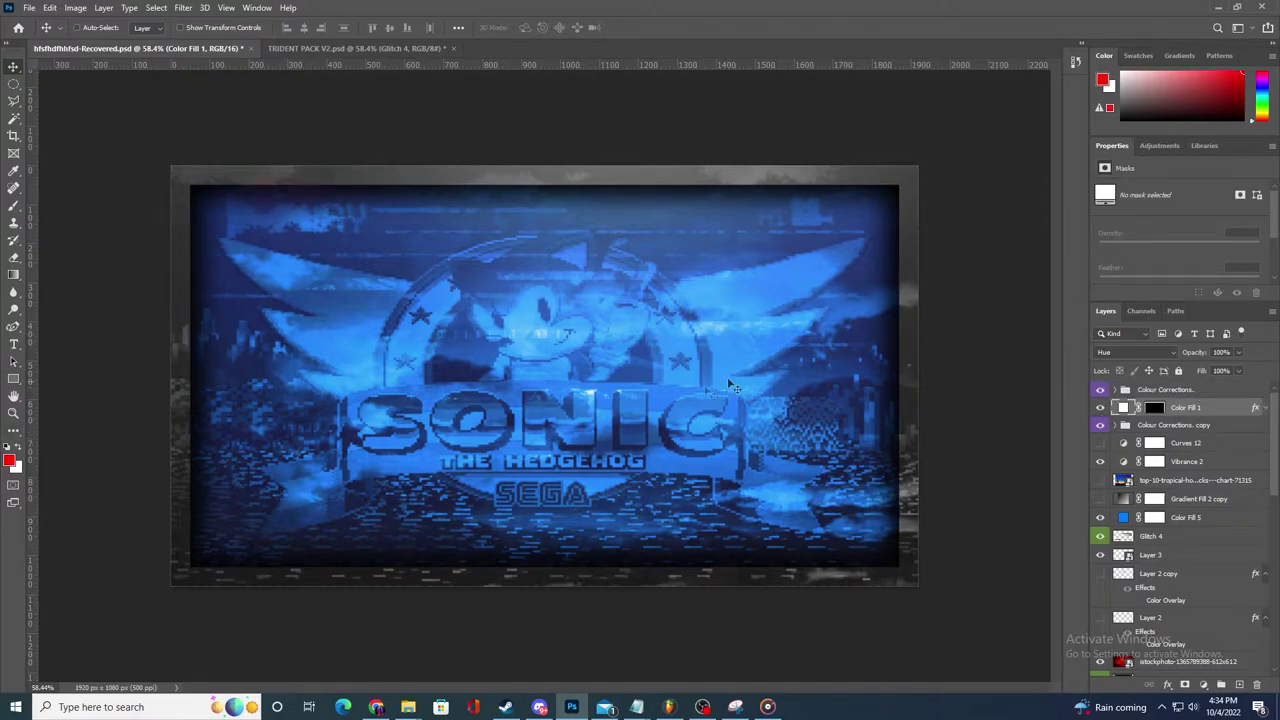
# - Try the composition with the Curves 12 adjustment layer shown and hide it again
pyautogui.click(1180, 517)
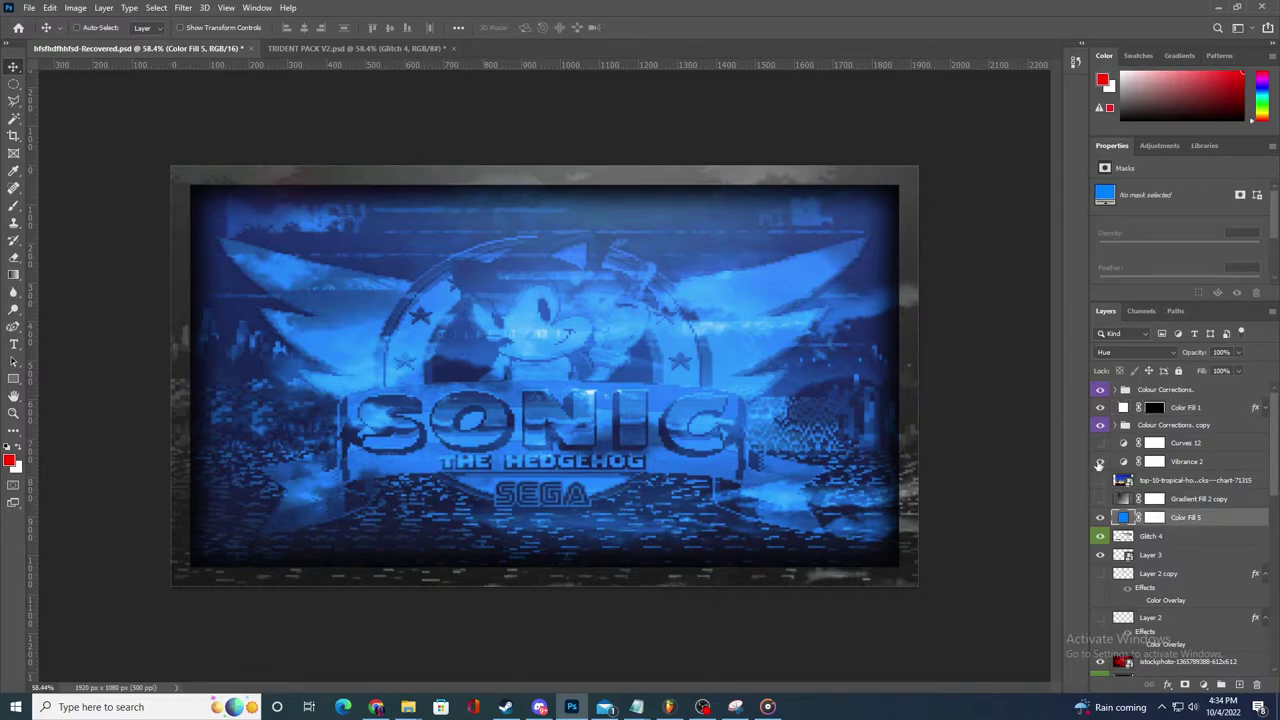
pyautogui.click(1100, 462)
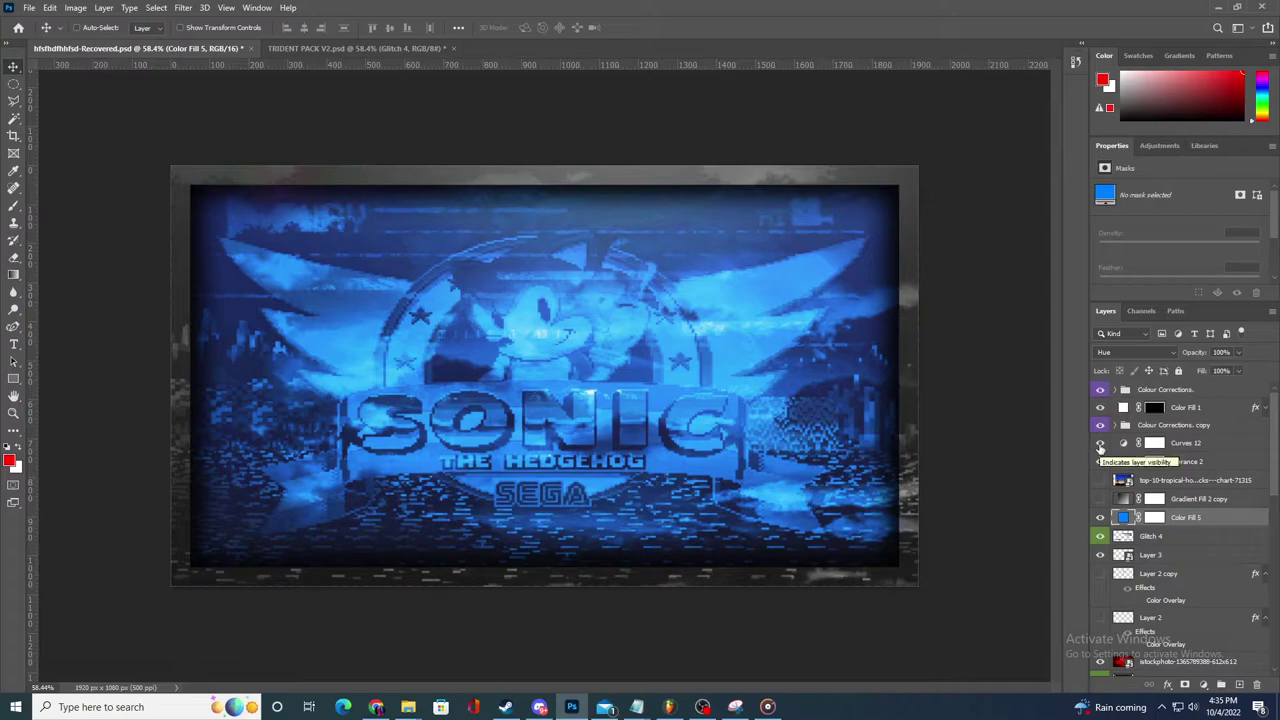
pyautogui.click(1100, 445)
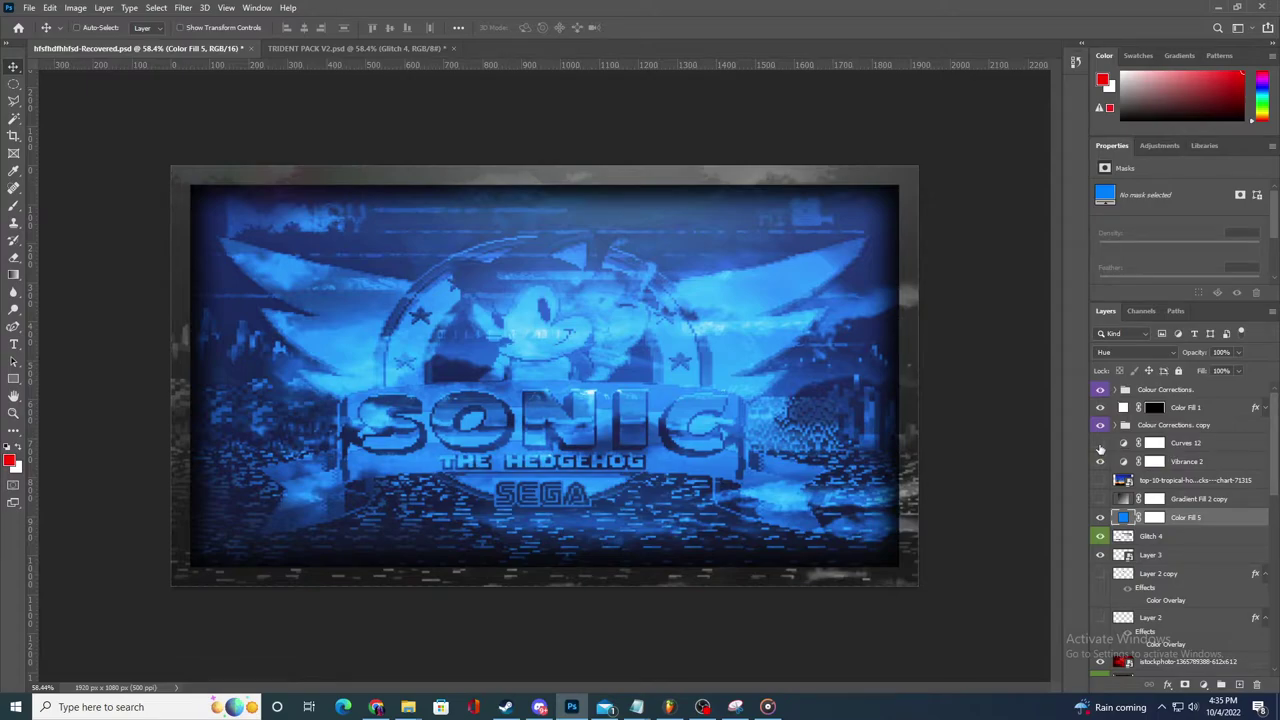
# - Try showing the Layer 2 and Layer 2 copy diamonds over the blue artwork and hide both again
pyautogui.click(14, 259)
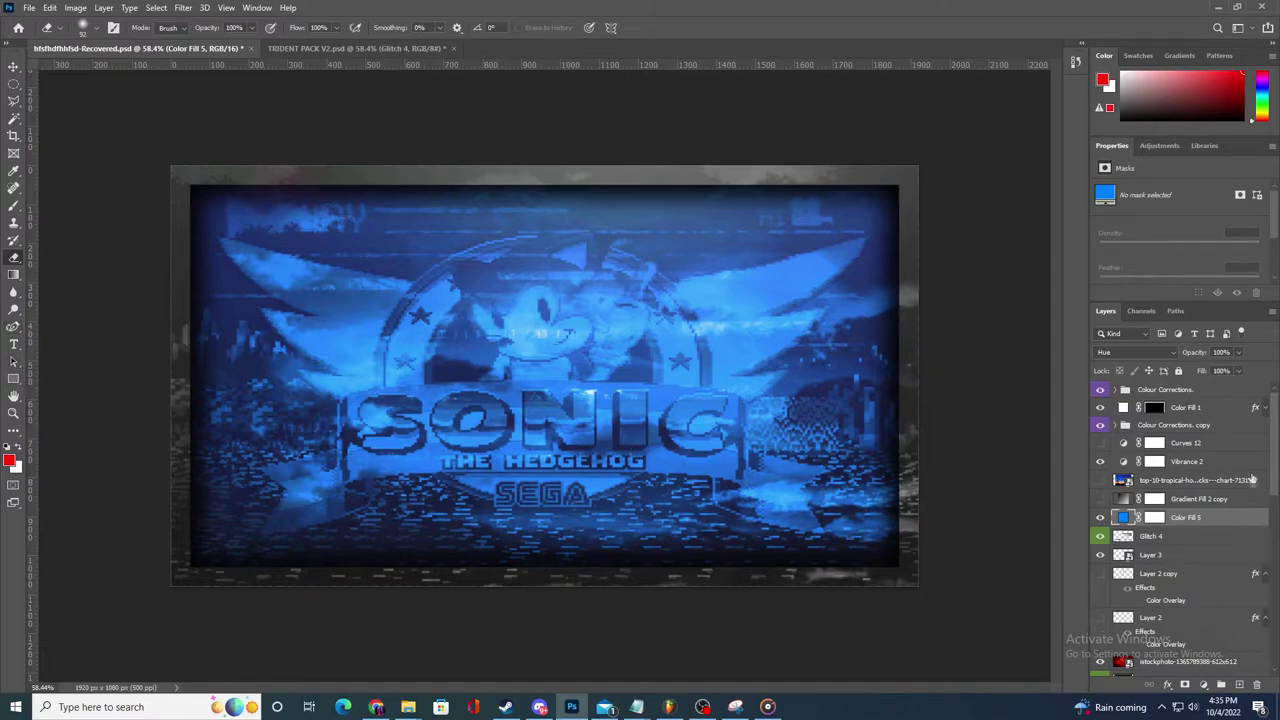
pyautogui.scroll(-3, 1103, 500)
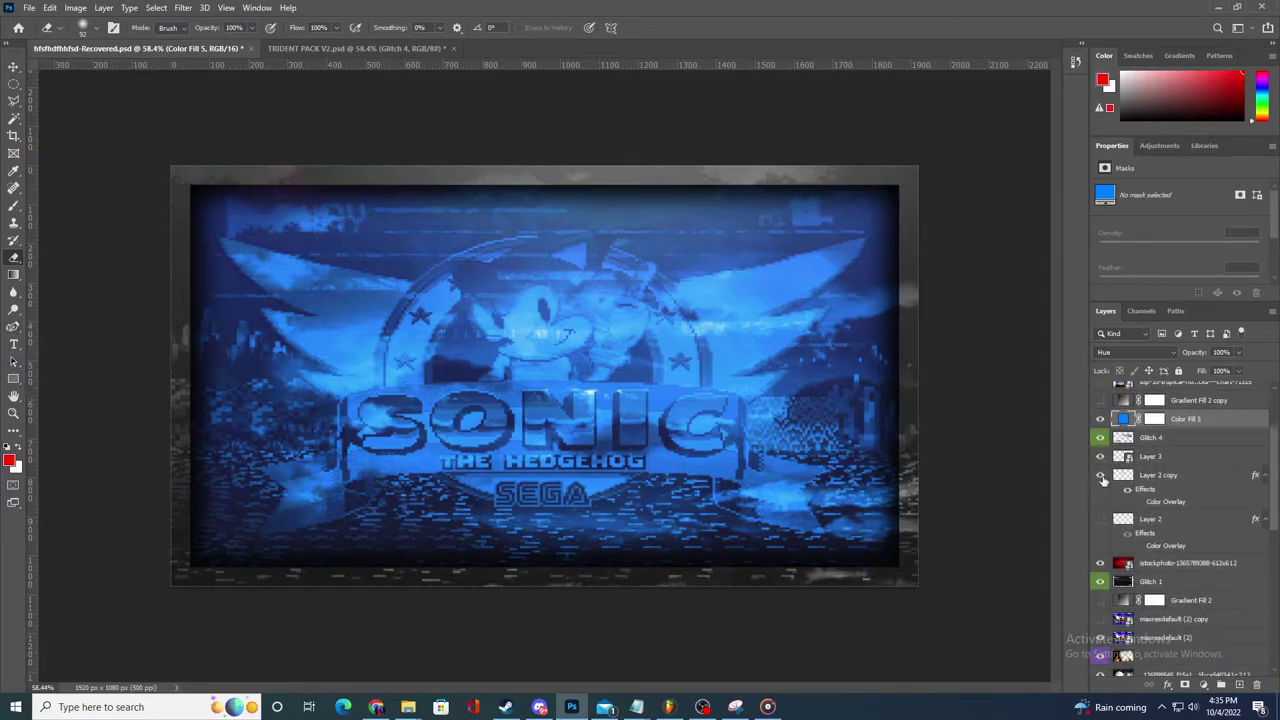
pyautogui.click(1100, 476)
pyautogui.click(1101, 519)
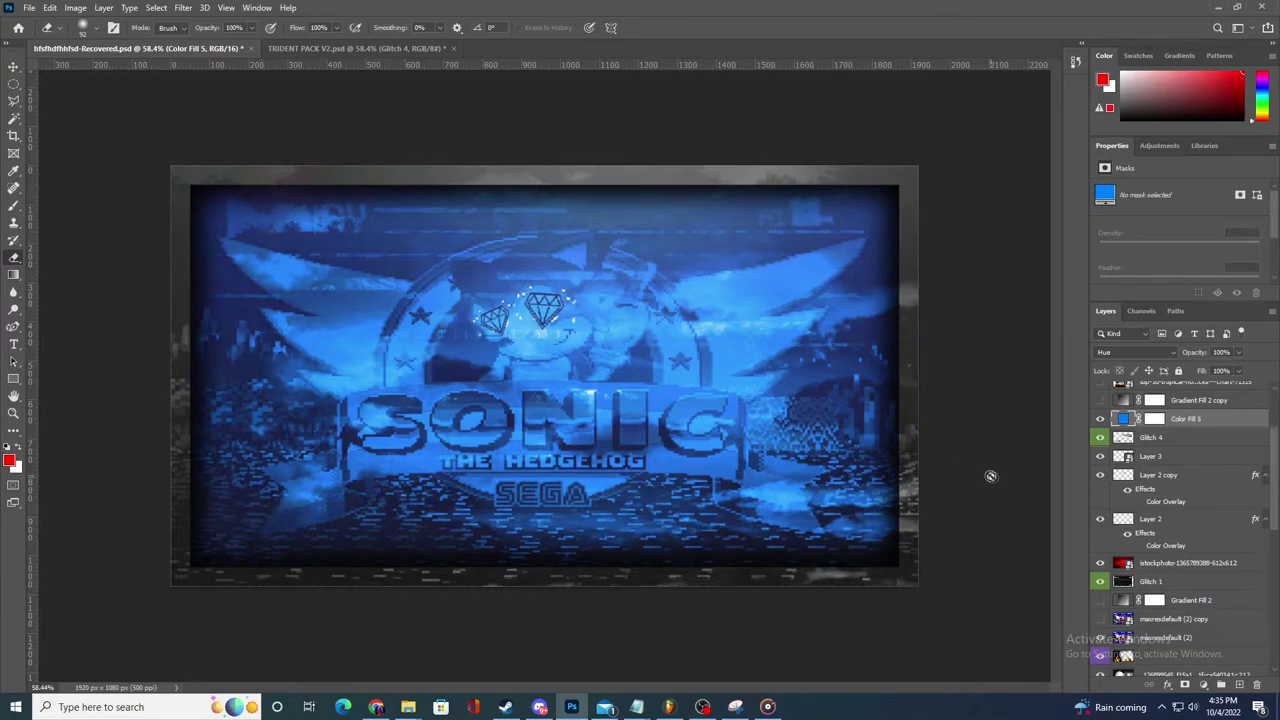
pyautogui.click(1101, 520)
pyautogui.click(1101, 476)
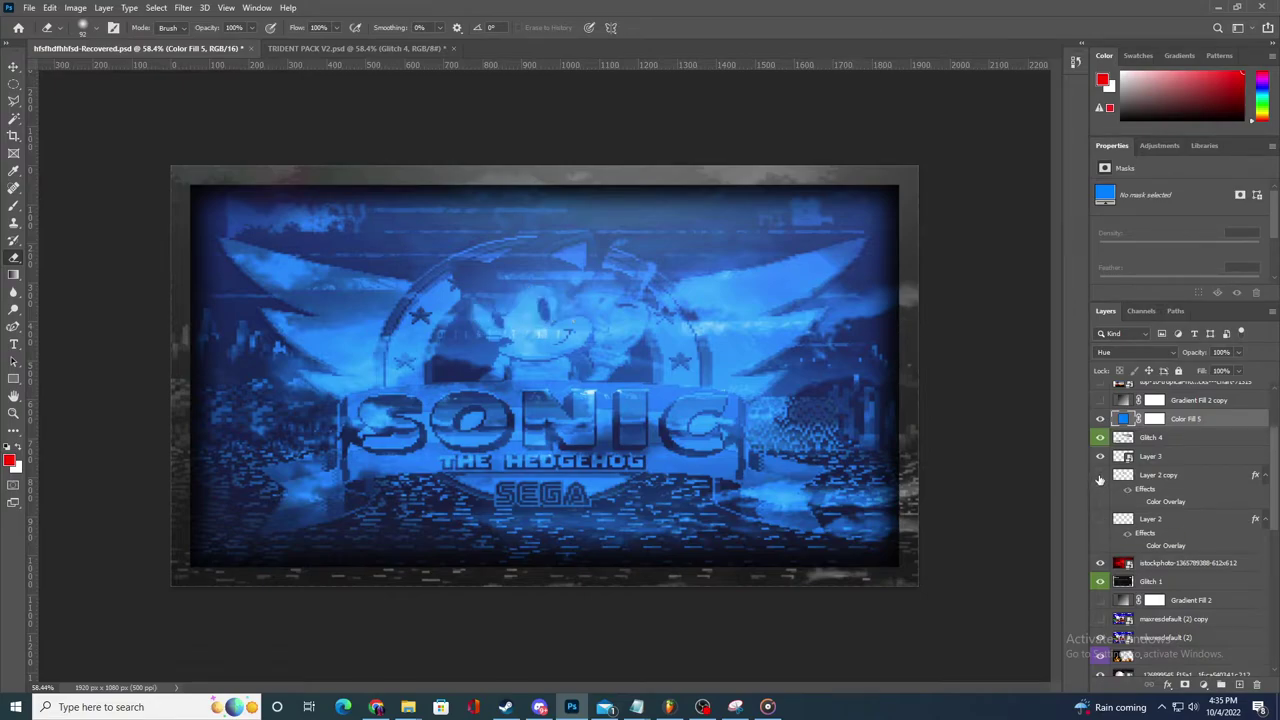
pyautogui.click(1101, 520)
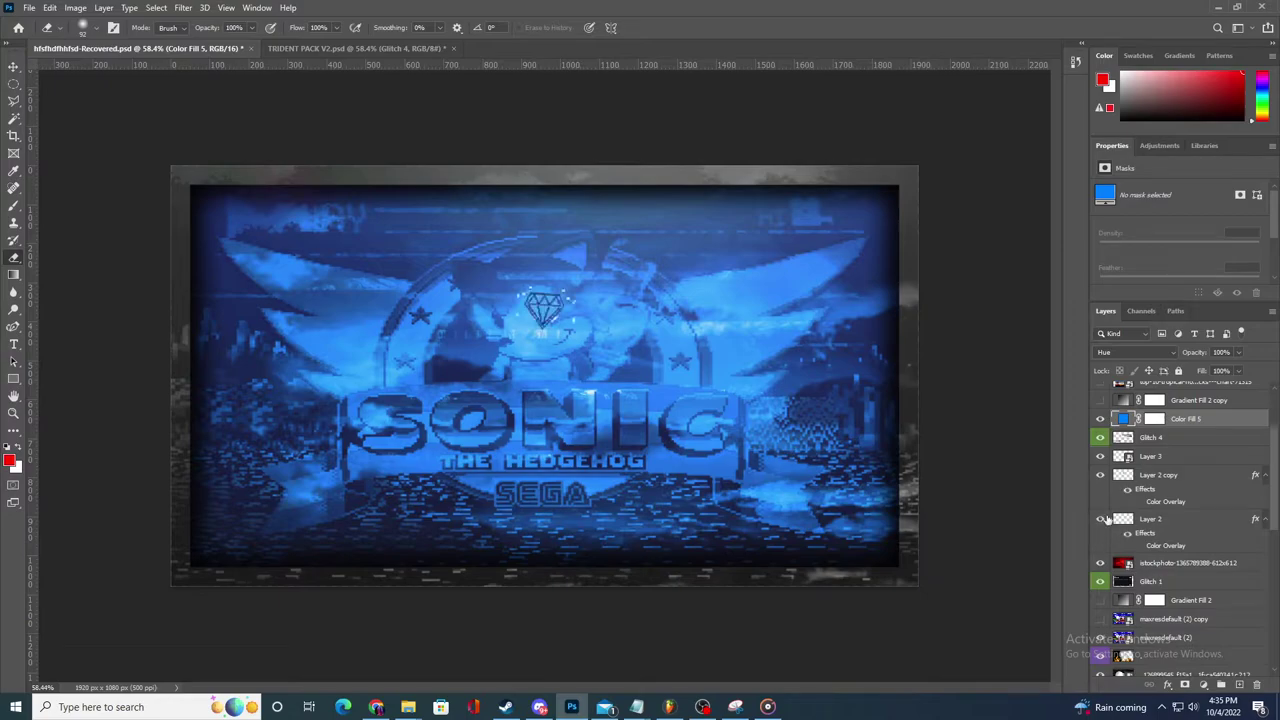
pyautogui.click(1150, 477)
pyautogui.moveTo(1237, 365)
pyautogui.mouseDown()
pyautogui.moveTo(1198, 372)
pyautogui.moveTo(1240, 368)
pyautogui.mouseUp()
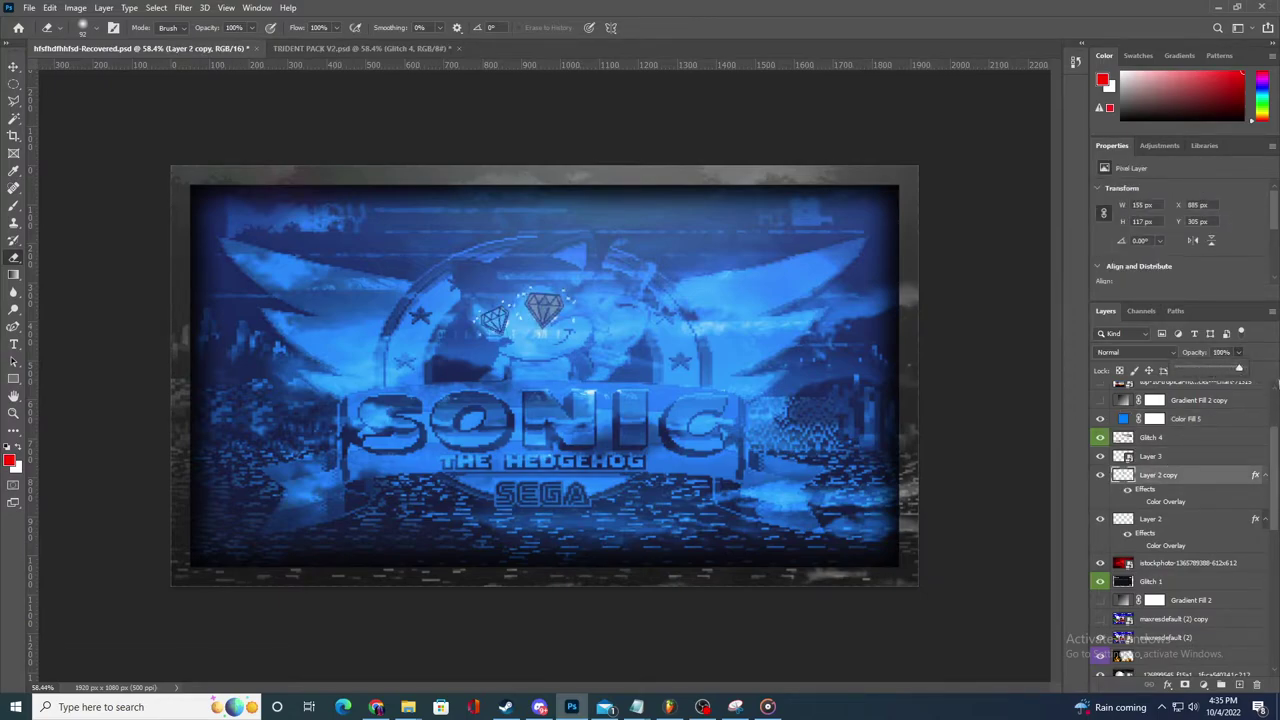
pyautogui.click(1102, 477)
pyautogui.click(1101, 520)
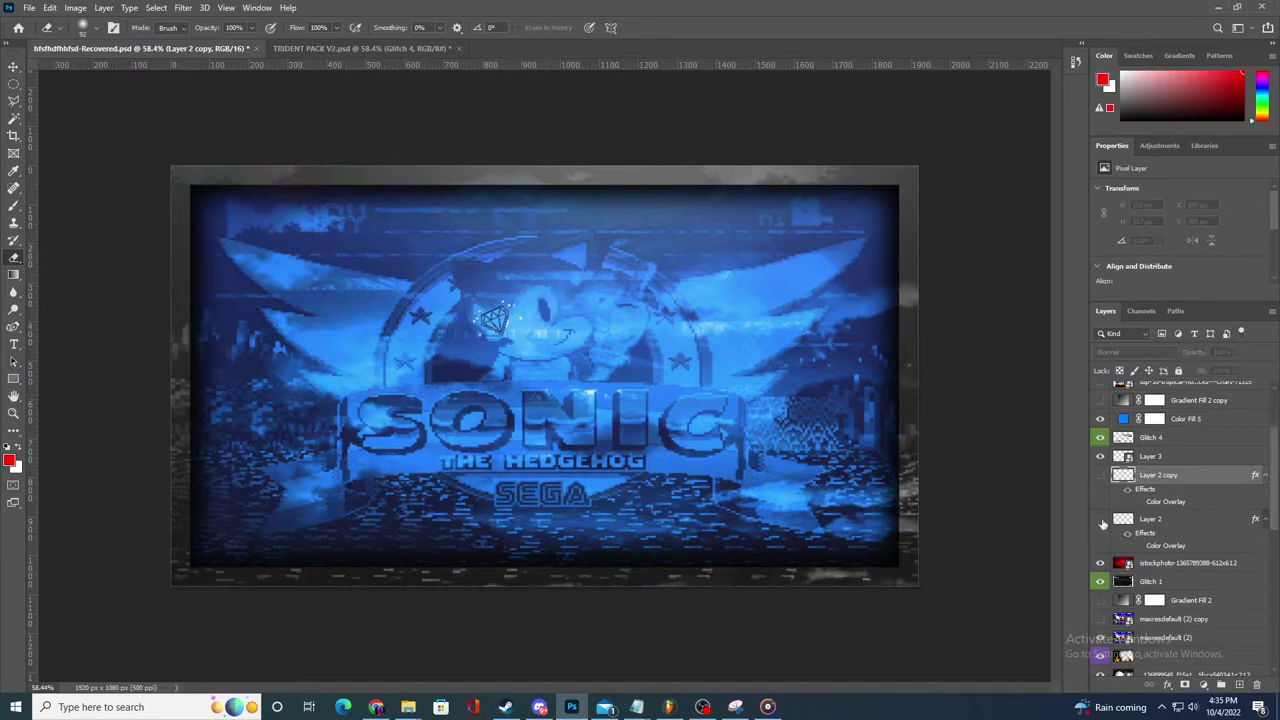
pyautogui.click(1160, 566)
pyautogui.click(1238, 352)
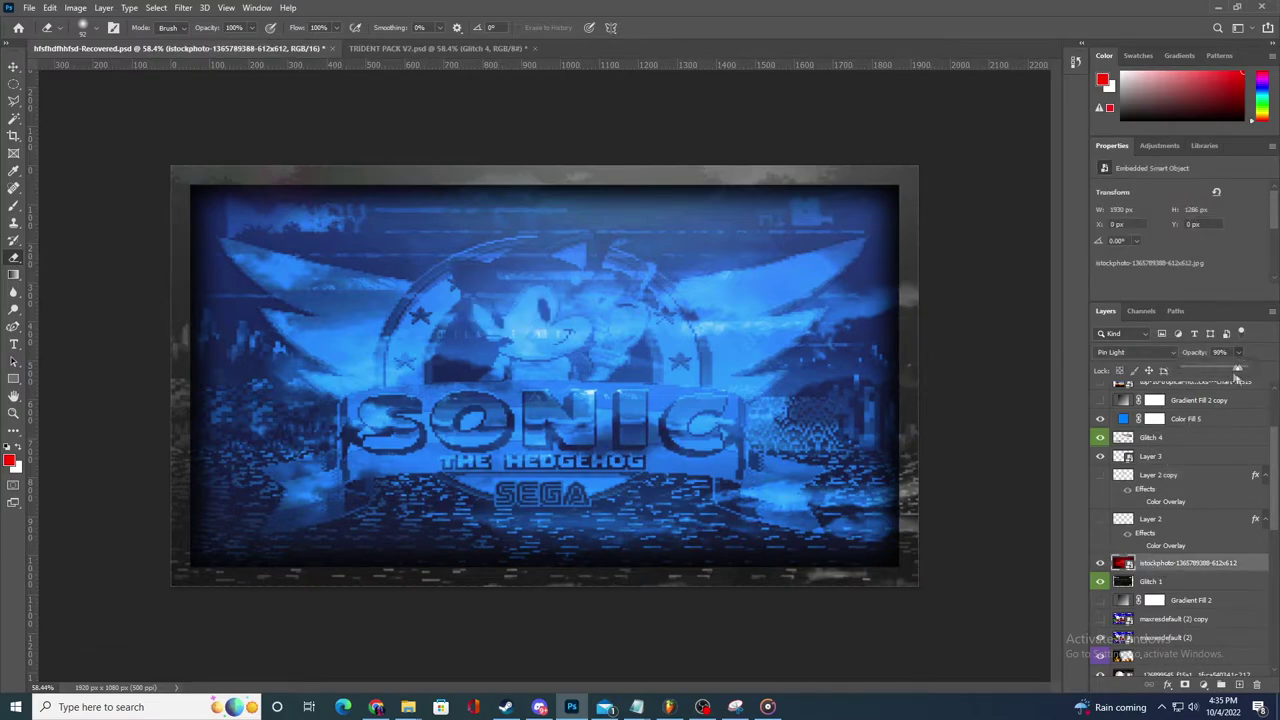
pyautogui.click(1258, 357)
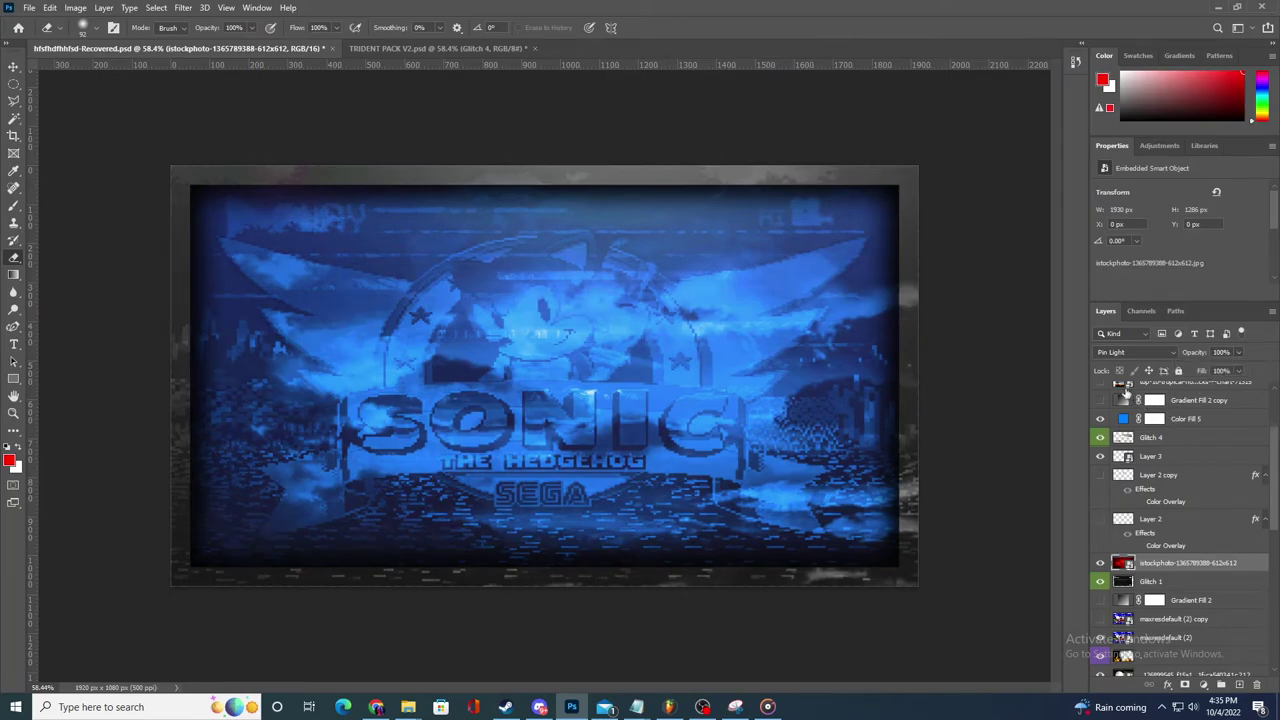
pyautogui.moveTo(1236, 352); pyautogui.dragTo(1207, 371)
pyautogui.moveTo(1229, 372); pyautogui.dragTo(1272, 346)
pyautogui.moveTo(1275, 456); pyautogui.dragTo(1272, 398)
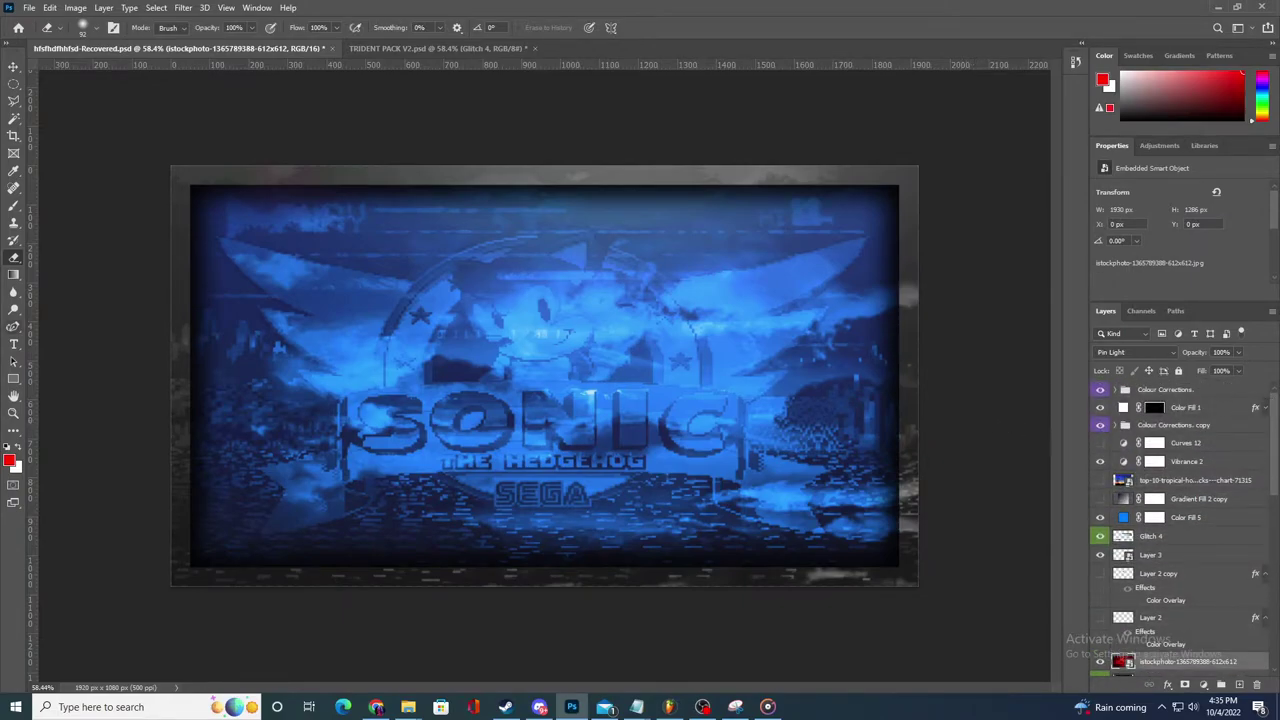
pyautogui.hotkey('alt', 'Tab')
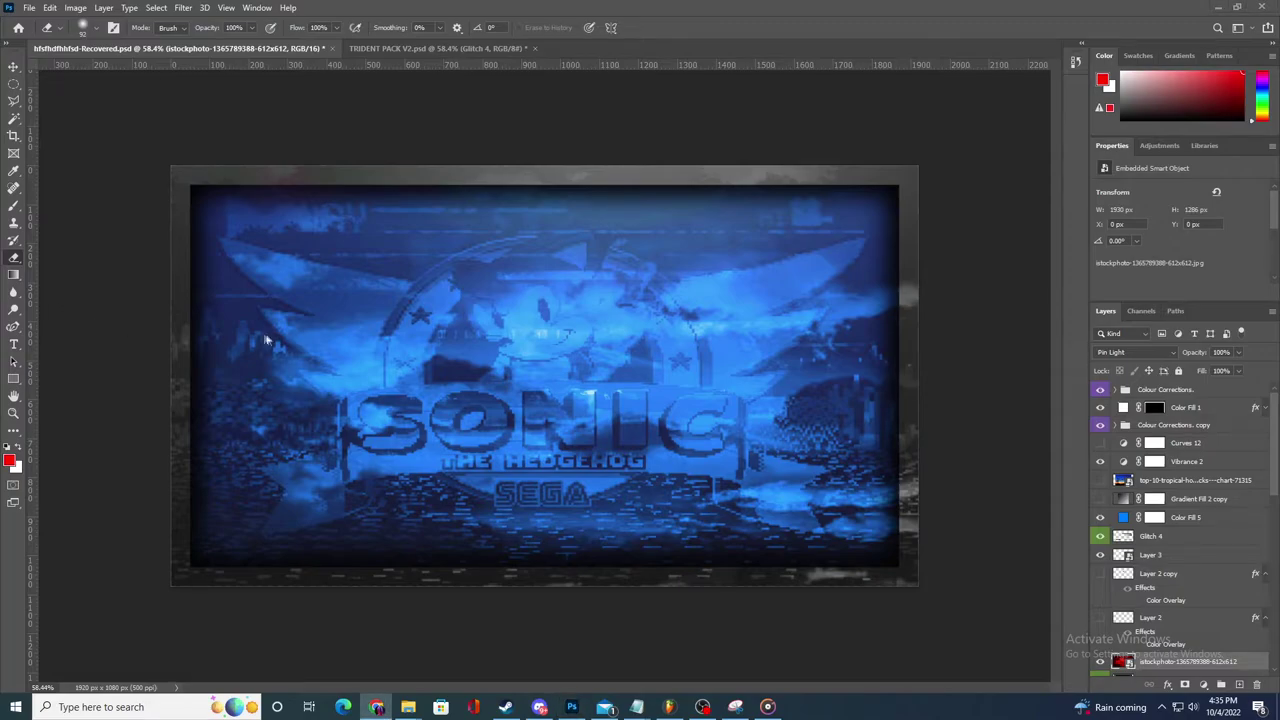
pyautogui.click(29, 8)
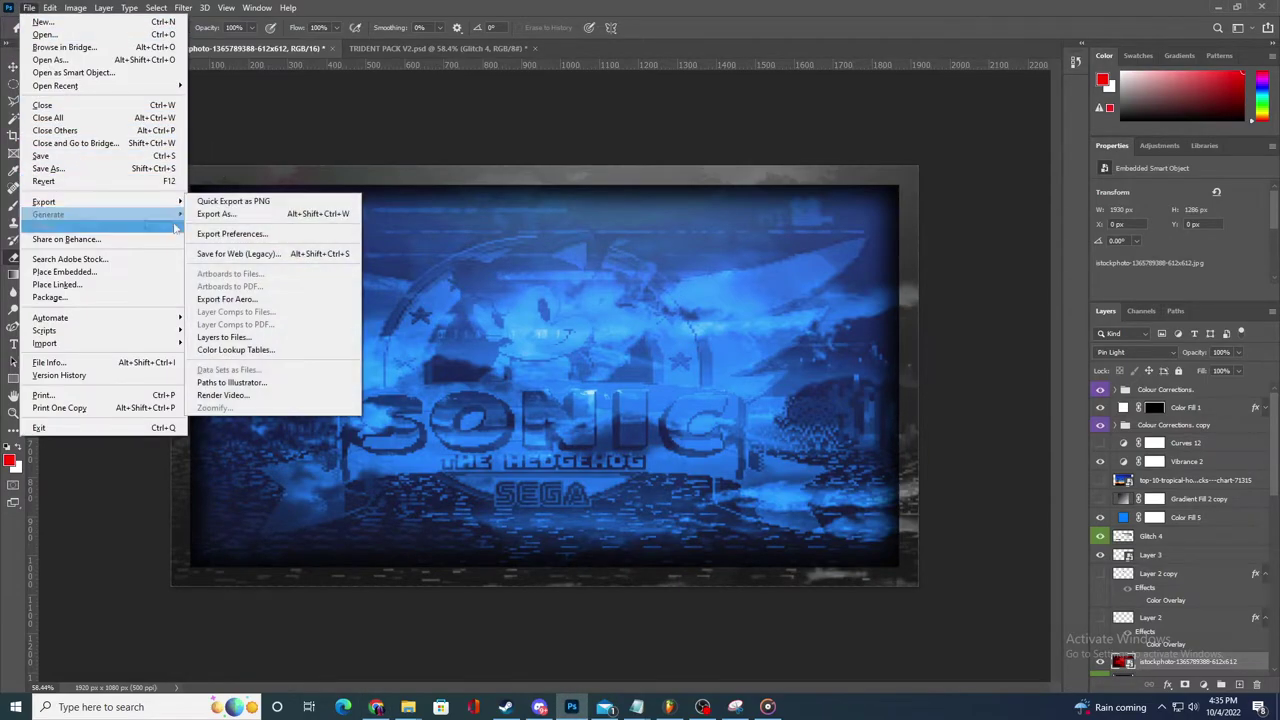
pyautogui.click(238, 216)
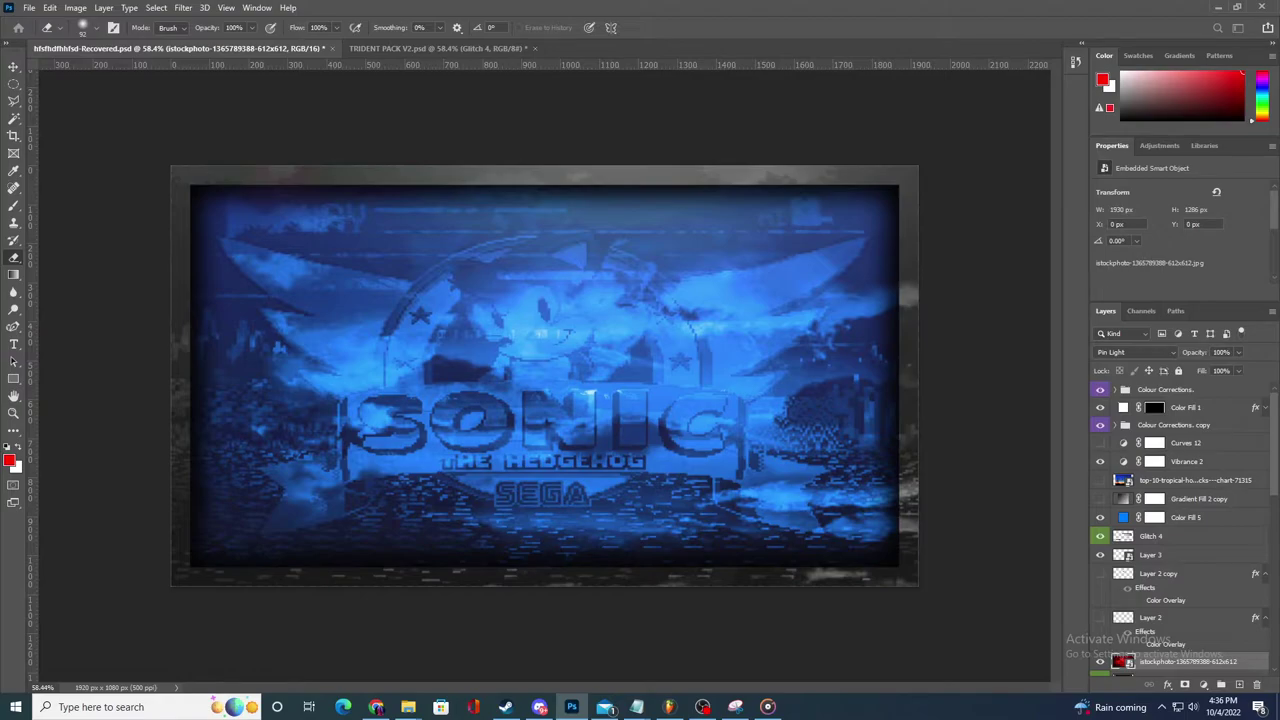
# - Add a Brightness/Contrast adjustment layer directly above the Colour Corrections. copy group with brightness 6 and contrast 42
pyautogui.click(1193, 604)
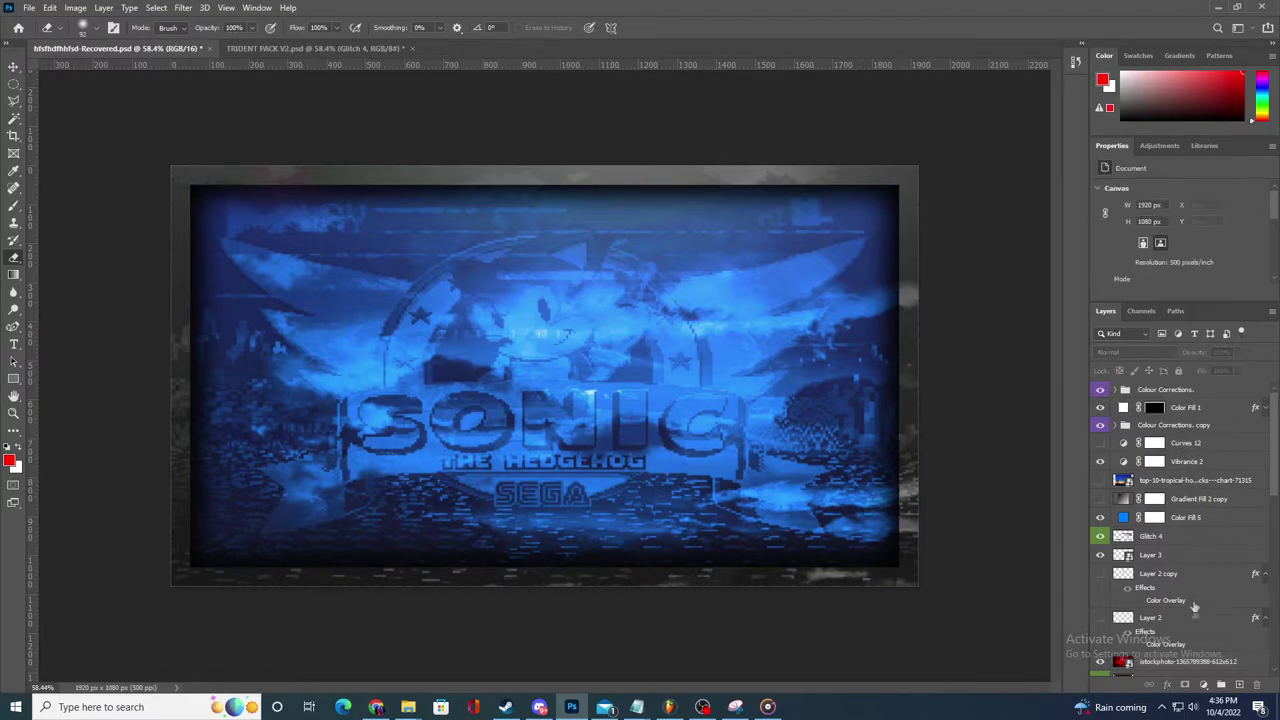
pyautogui.click(1176, 388)
pyautogui.click(1180, 425)
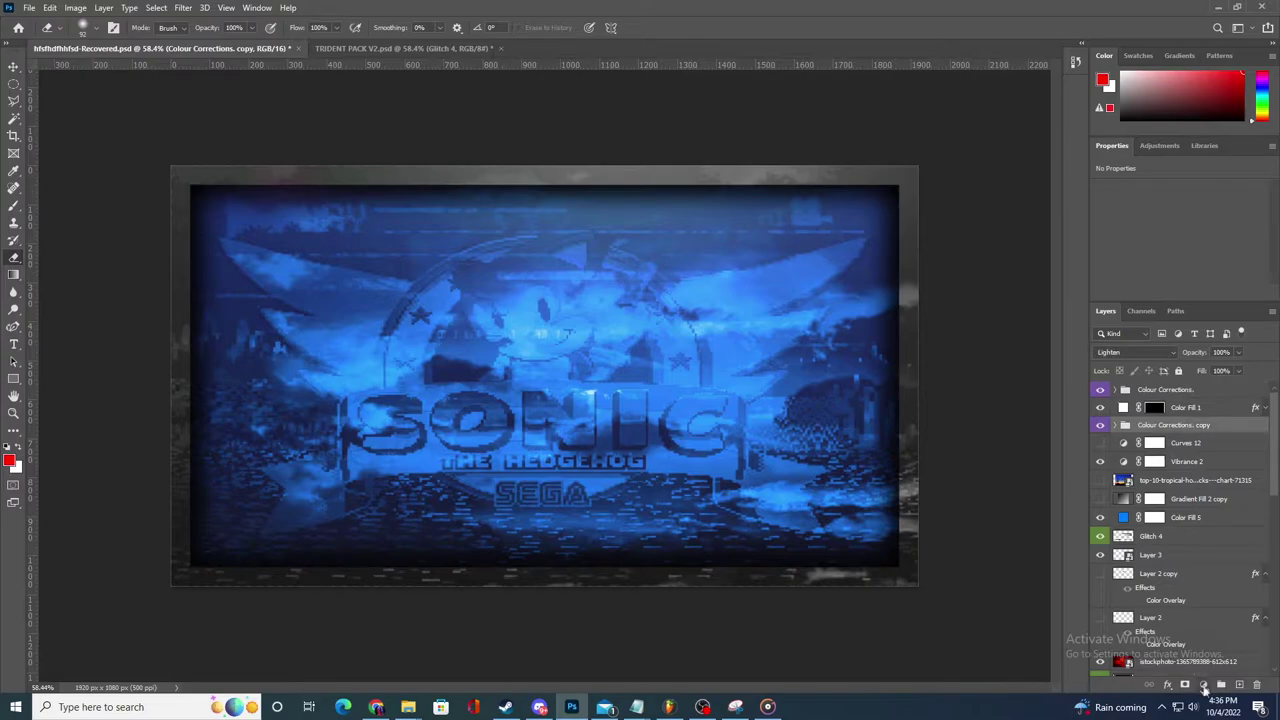
pyautogui.click(1203, 684)
pyautogui.click(1215, 492)
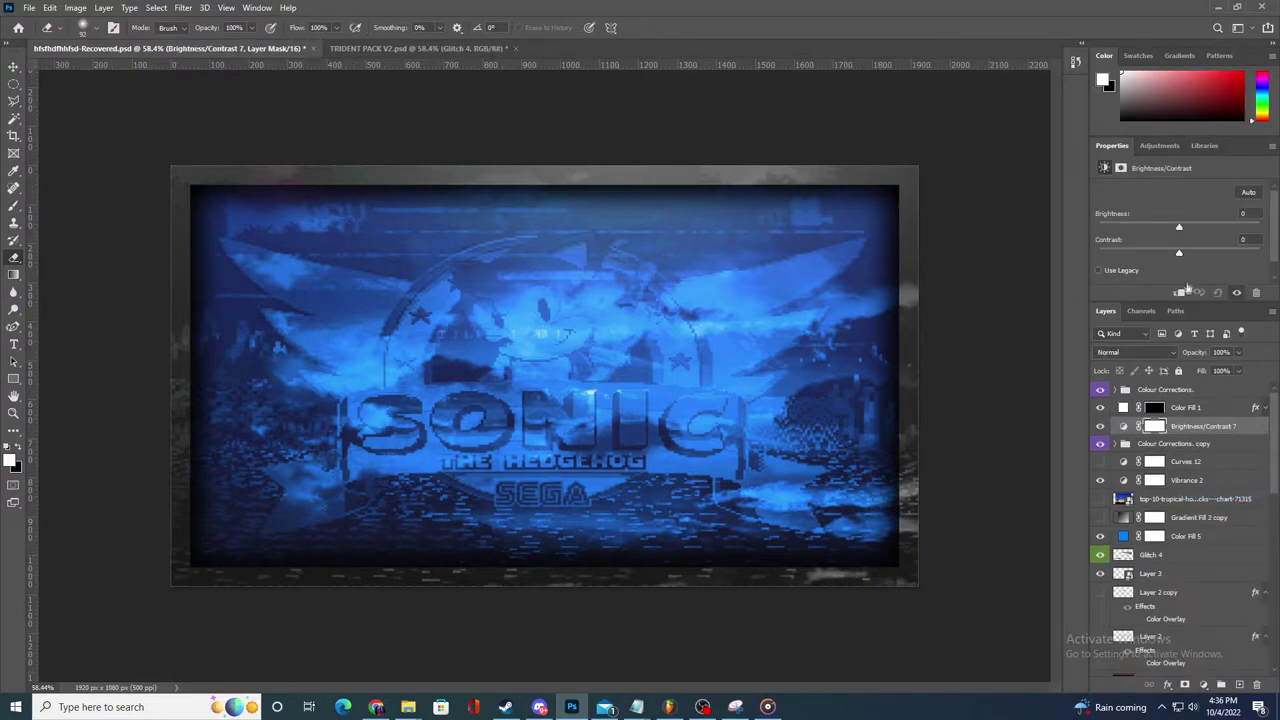
pyautogui.moveTo(1211, 254); pyautogui.dragTo(1242, 256)
pyautogui.moveTo(1180, 228); pyautogui.dragTo(1189, 256)
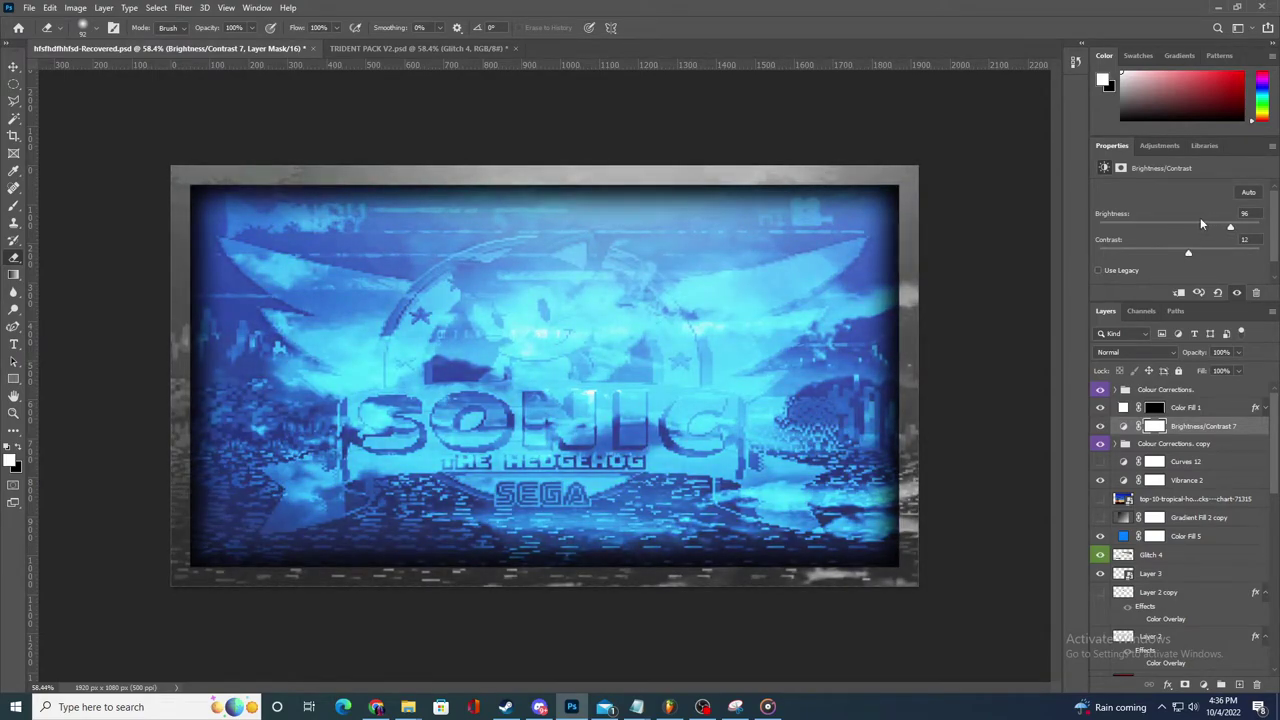
pyautogui.moveTo(1204, 222); pyautogui.dragTo(1161, 231)
pyautogui.moveTo(1251, 256); pyautogui.dragTo(1184, 230)
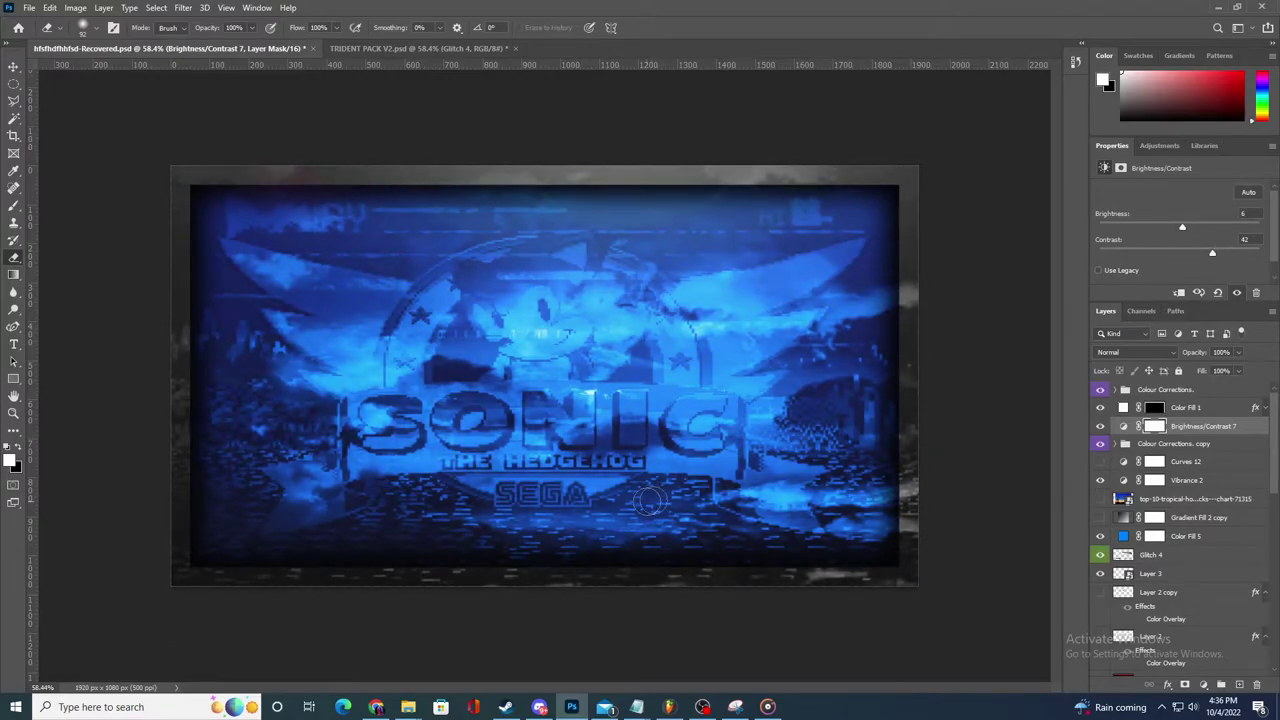
# - Compare the artwork with and without the Colour Corrections groups, Color Fill 1 and the blue Vibrance 2 and Color Fill 5 layers
pyautogui.click(1100, 445)
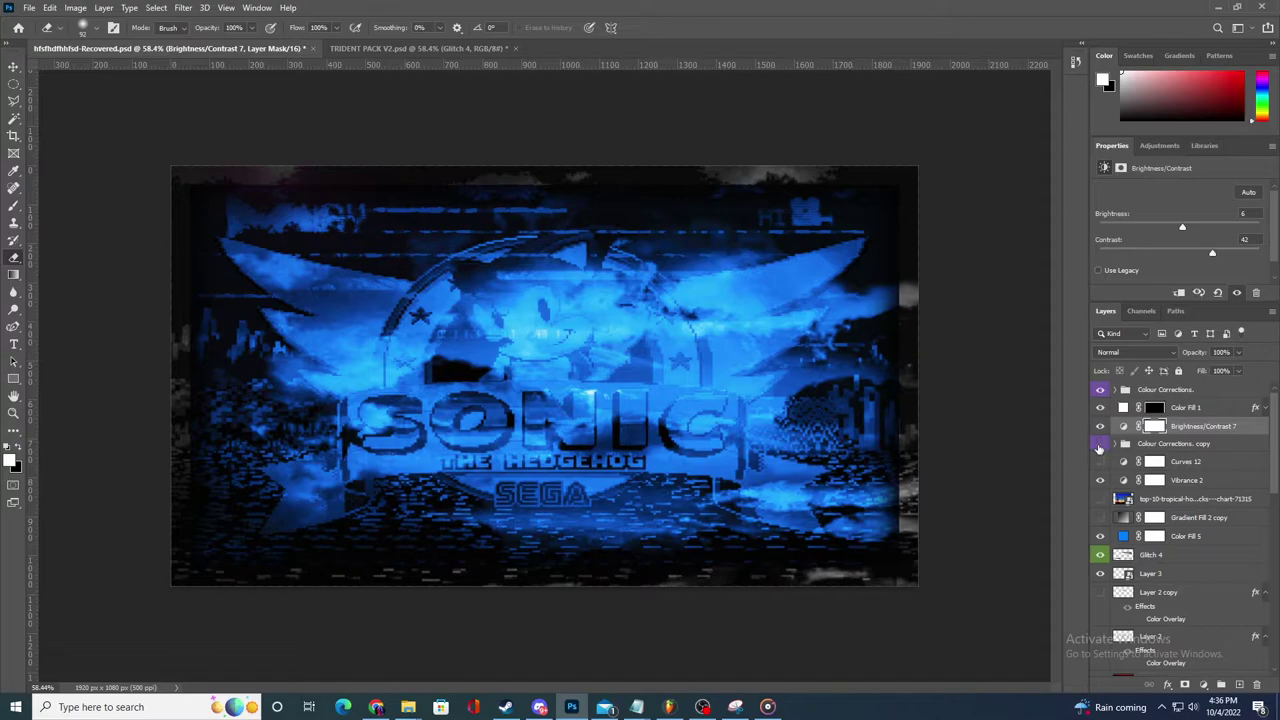
pyautogui.click(1100, 443)
pyautogui.click(1100, 408)
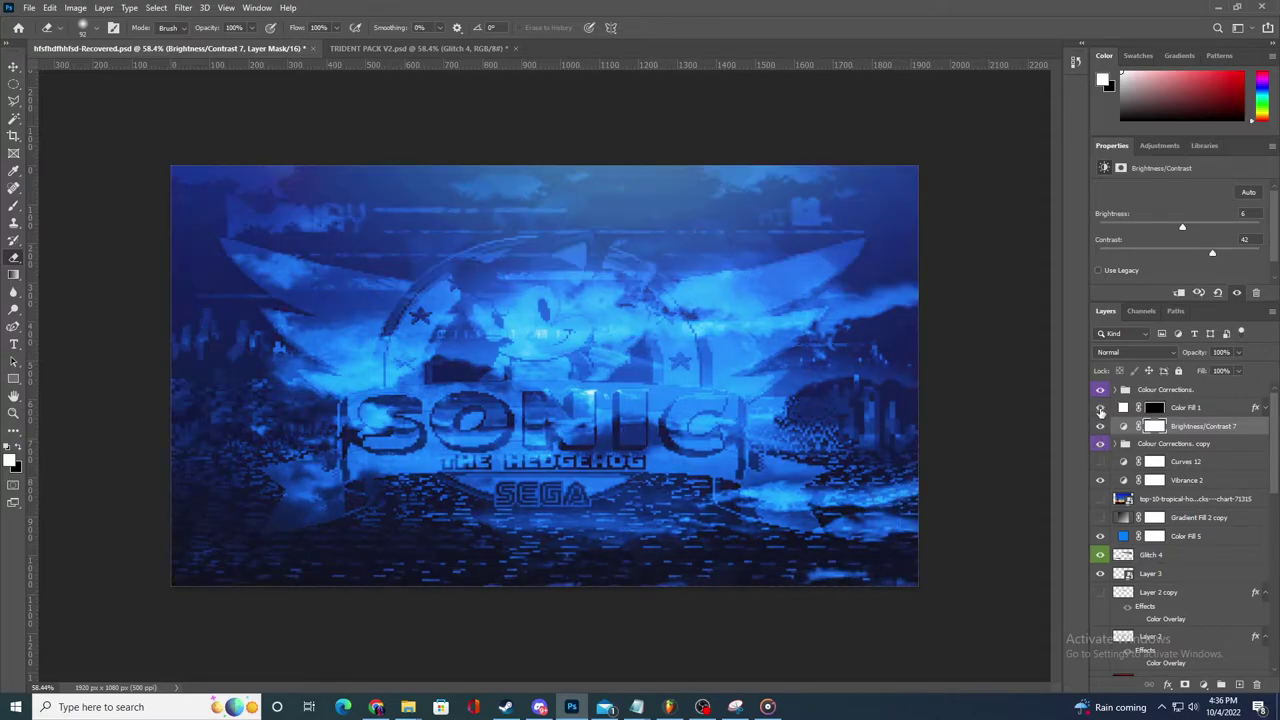
pyautogui.click(1100, 390)
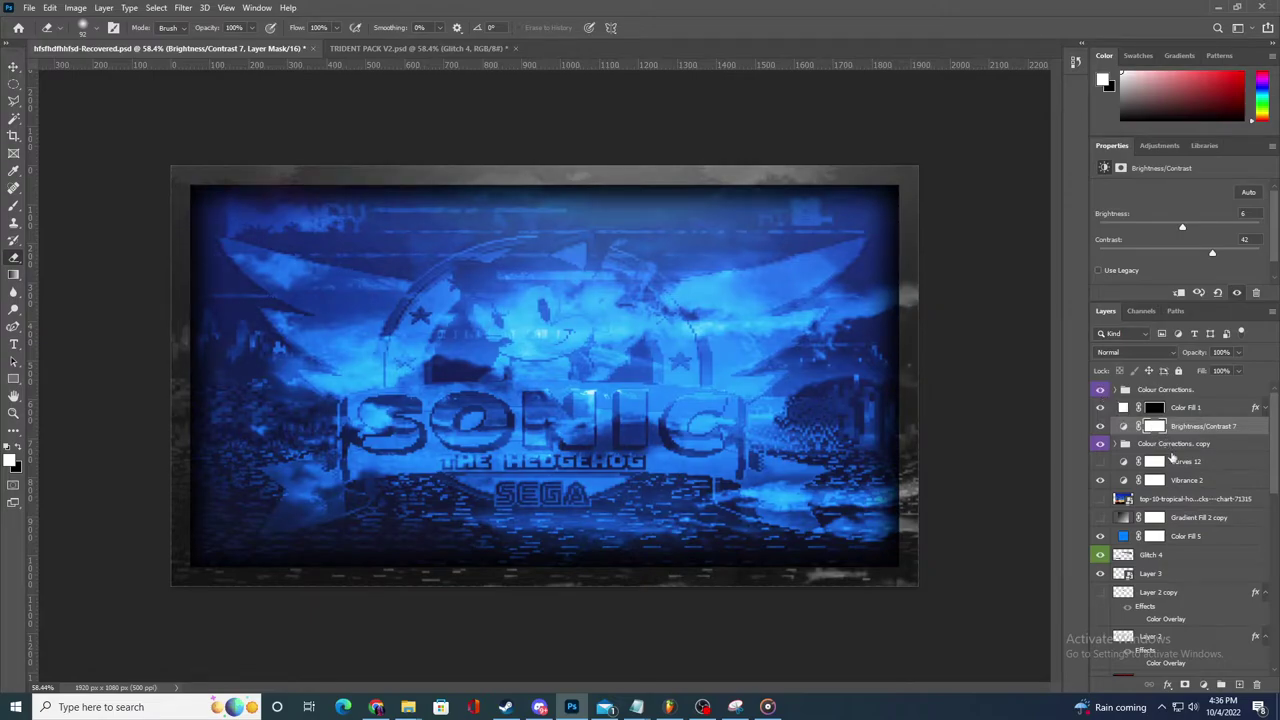
pyautogui.click(1101, 481)
pyautogui.click(1101, 481)
pyautogui.click(1101, 537)
pyautogui.click(1102, 556)
pyautogui.click(1101, 556)
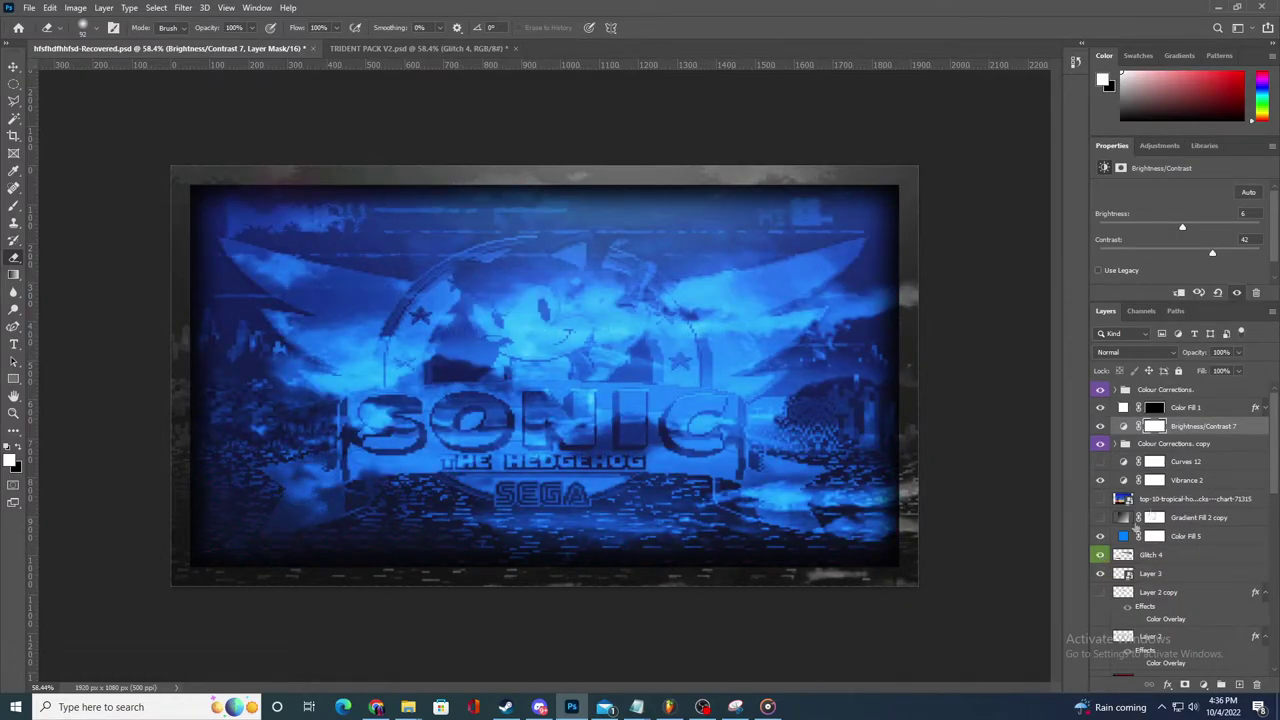
pyautogui.click(1183, 603)
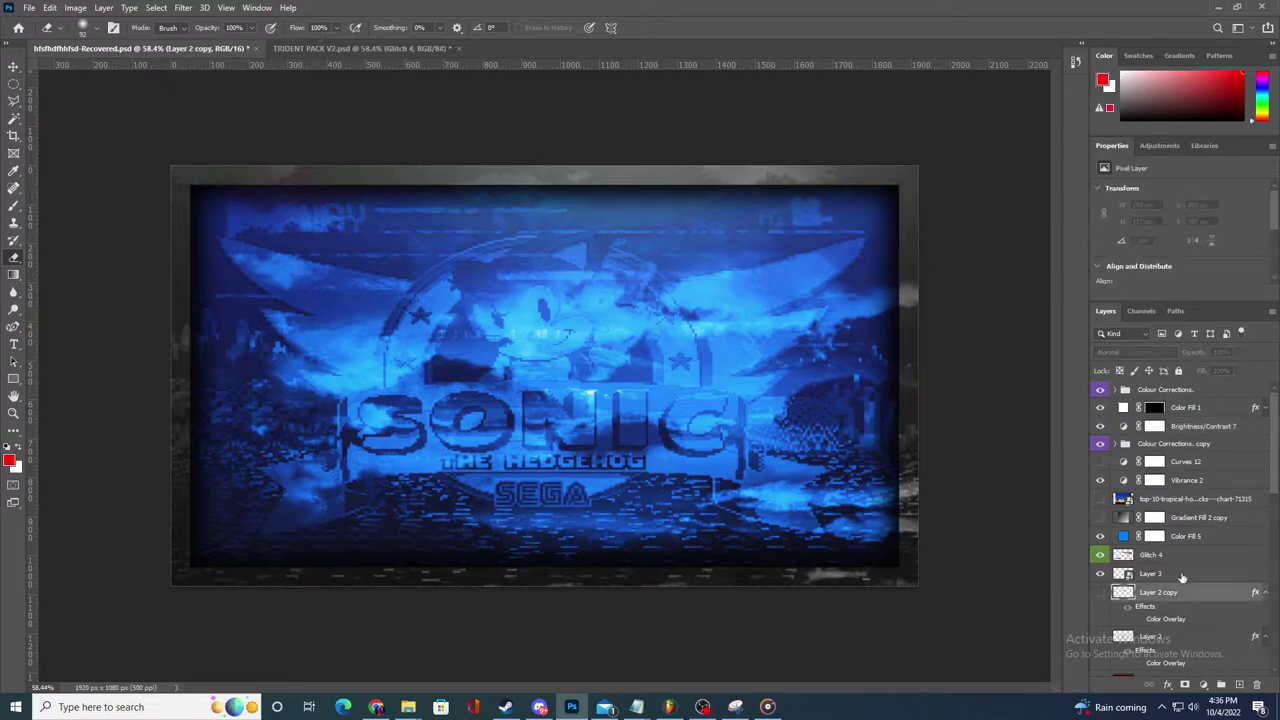
pyautogui.click(1183, 575)
pyautogui.moveTo(1272, 437); pyautogui.dragTo(1276, 484)
pyautogui.click(1181, 532)
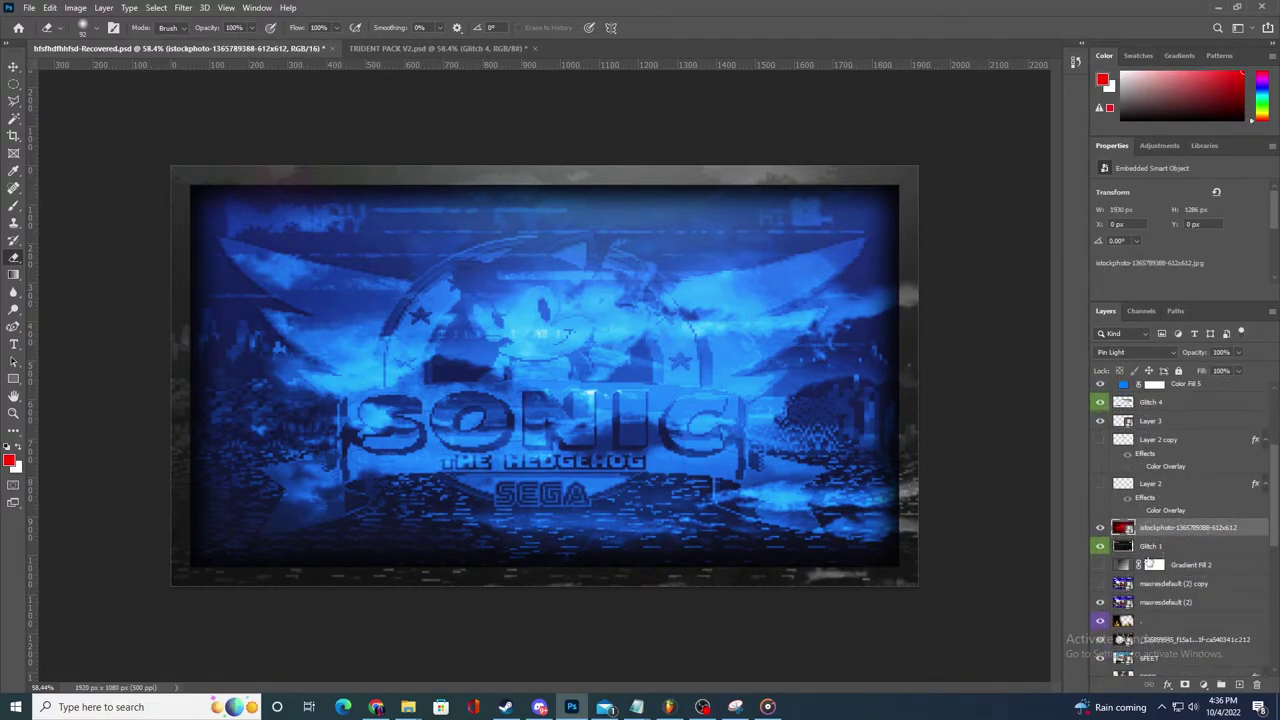
pyautogui.click(13, 66)
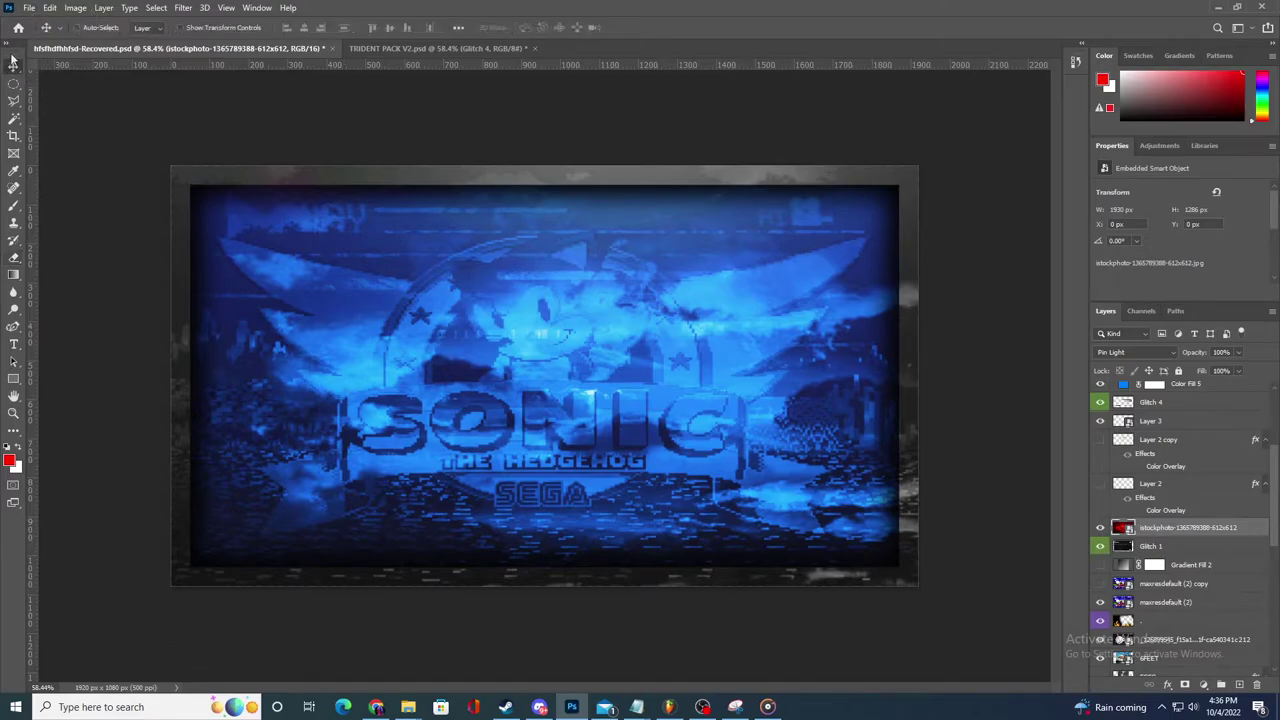
# - Export the blue thumbnail with Export As to the memes folder under the file name bruhhsfhfs
pyautogui.click(29, 7)
pyautogui.moveTo(96, 204)
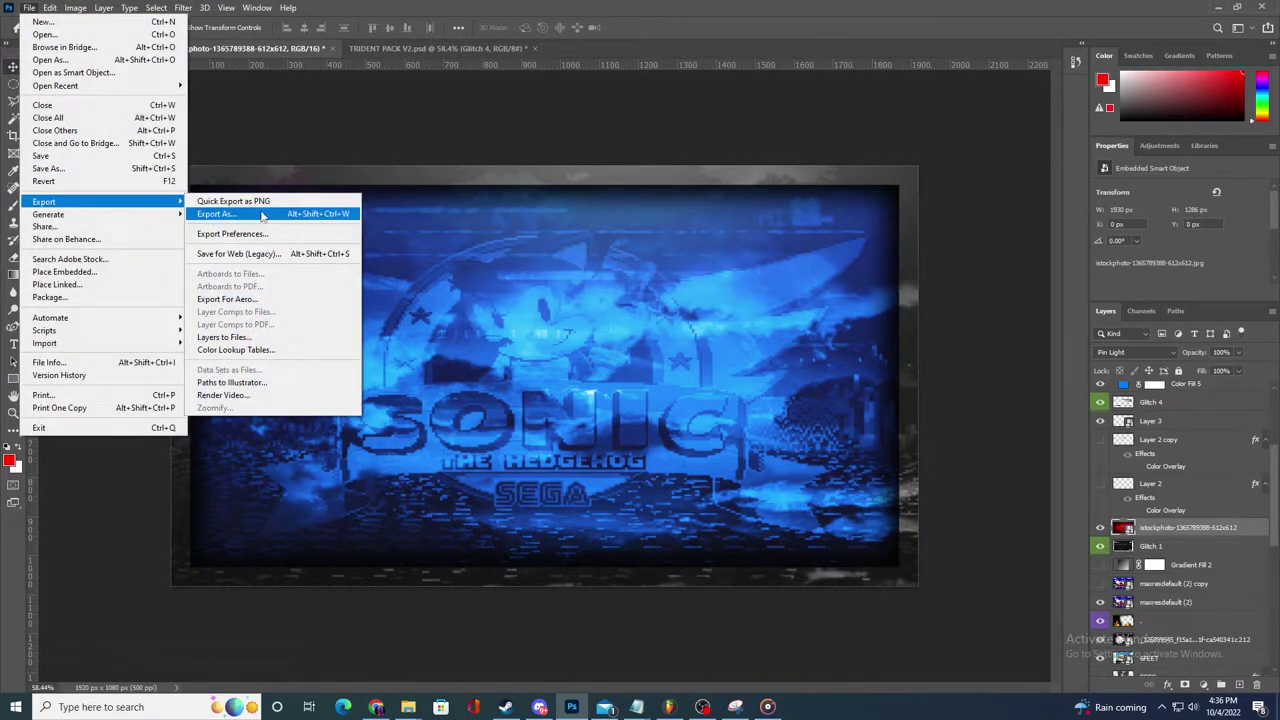
pyautogui.click(261, 213)
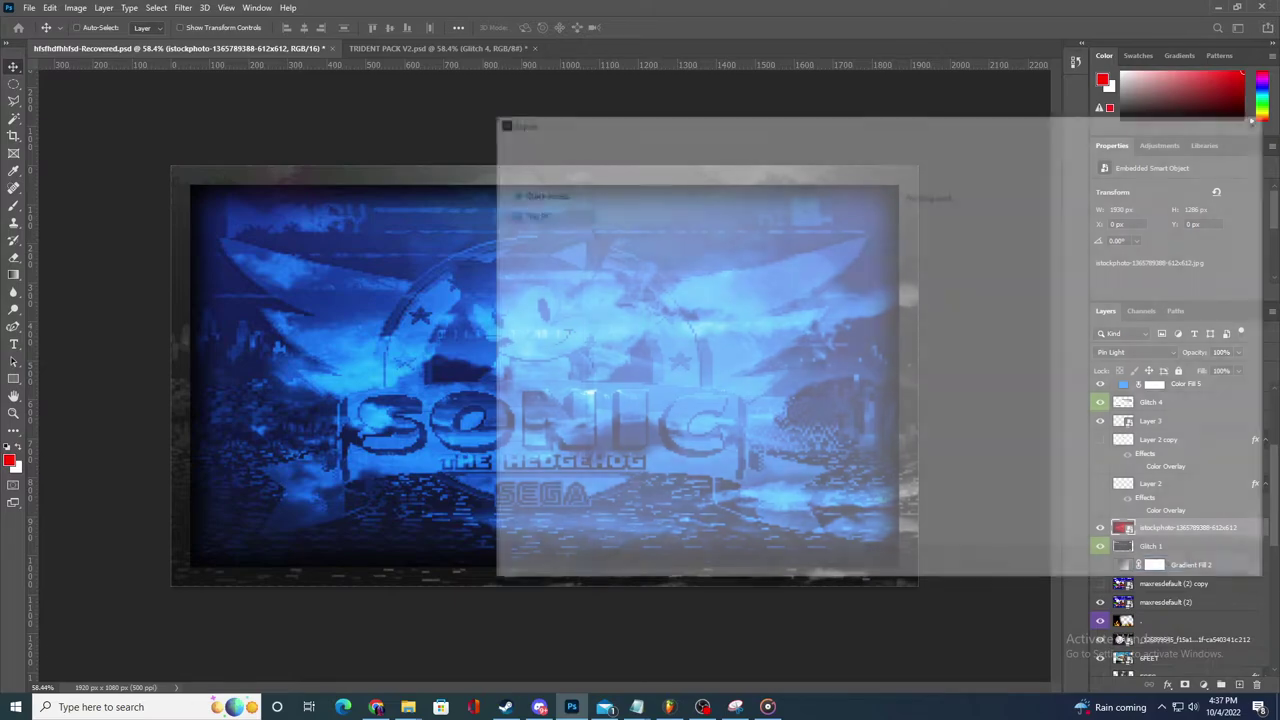
pyautogui.write('scsdfsdfsd')
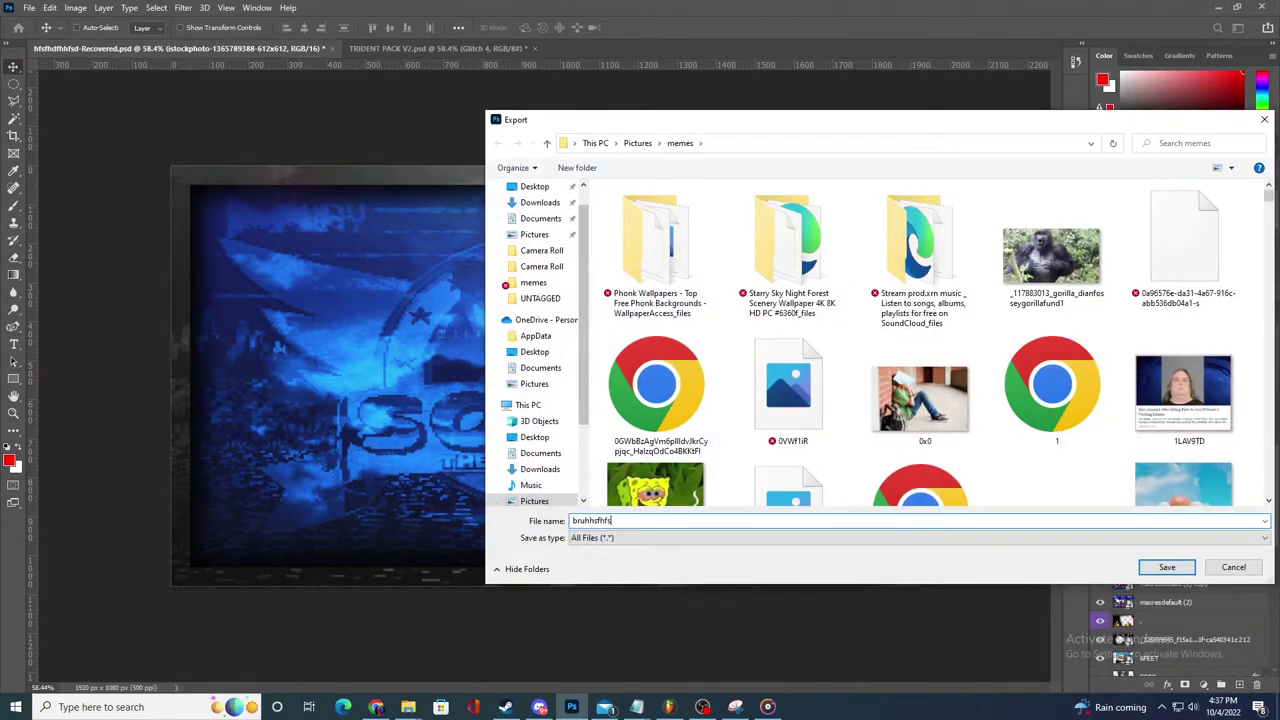
pyautogui.press('Return')
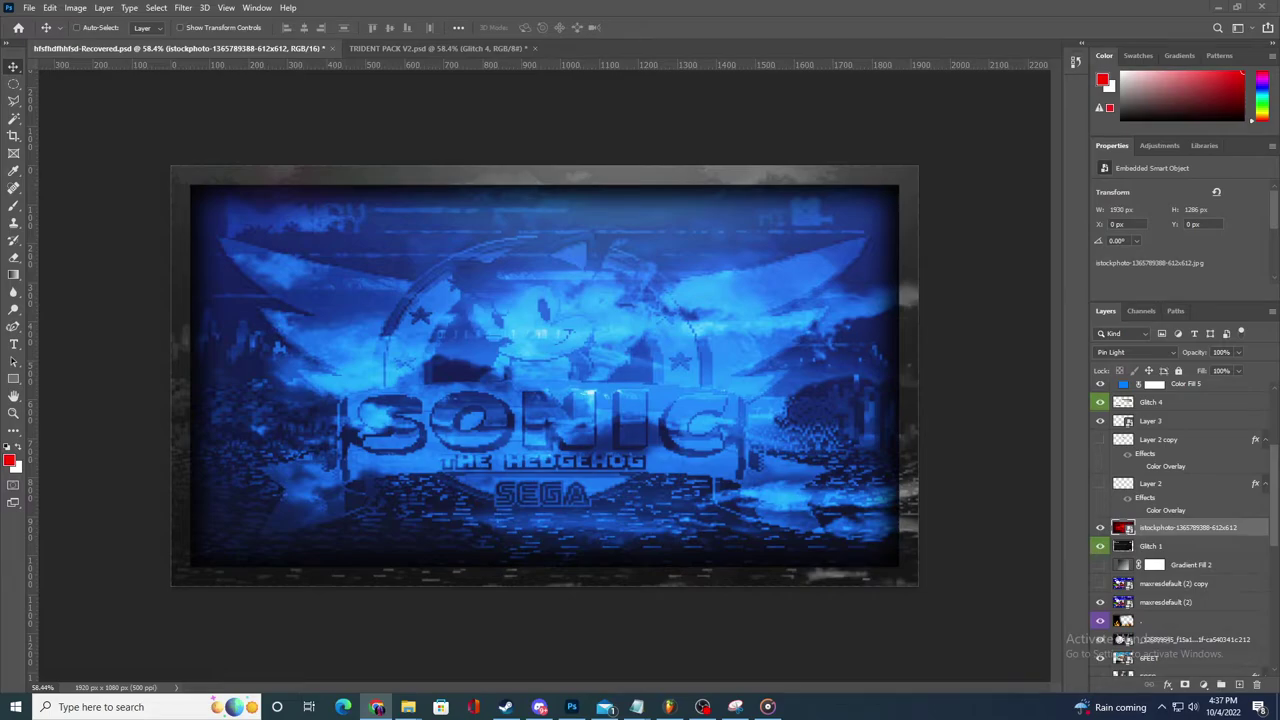
# - Switch to File Explorer and look through the Pictures folder for the exported thumbnail in a maximized window
pyautogui.hotkey('alt', 'Tab')
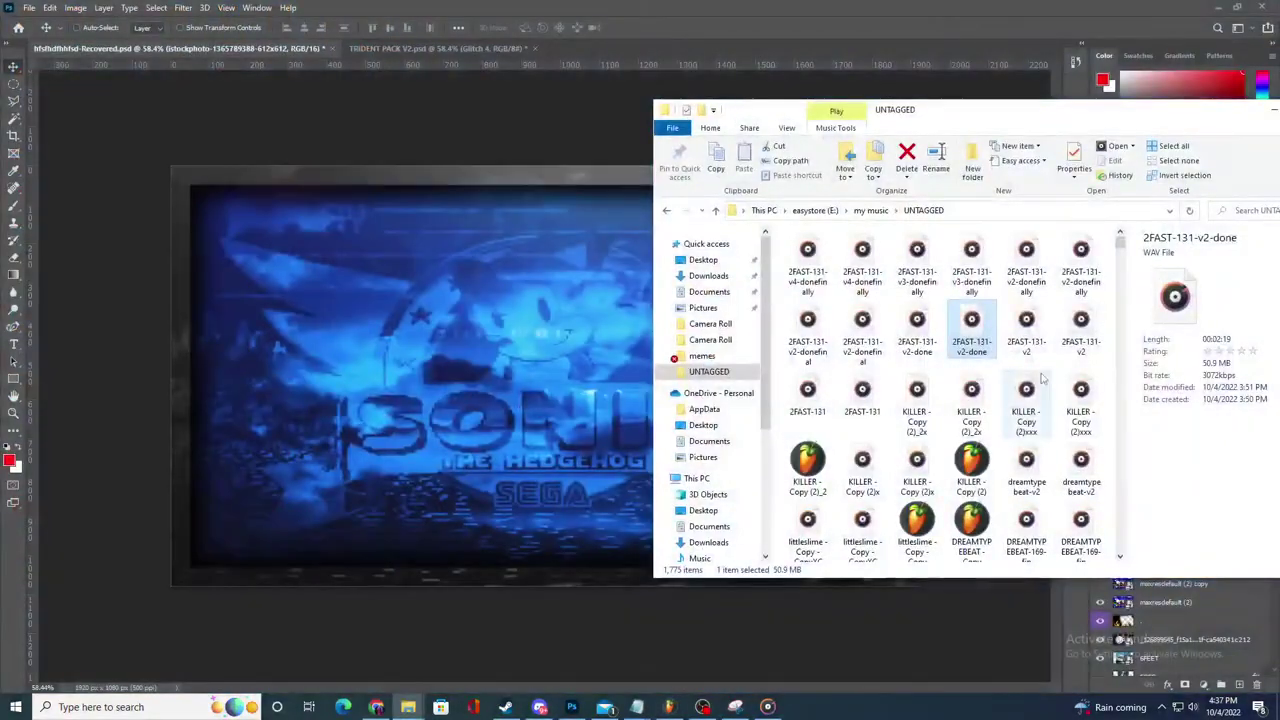
pyautogui.hotkey('alt', 'Tab')
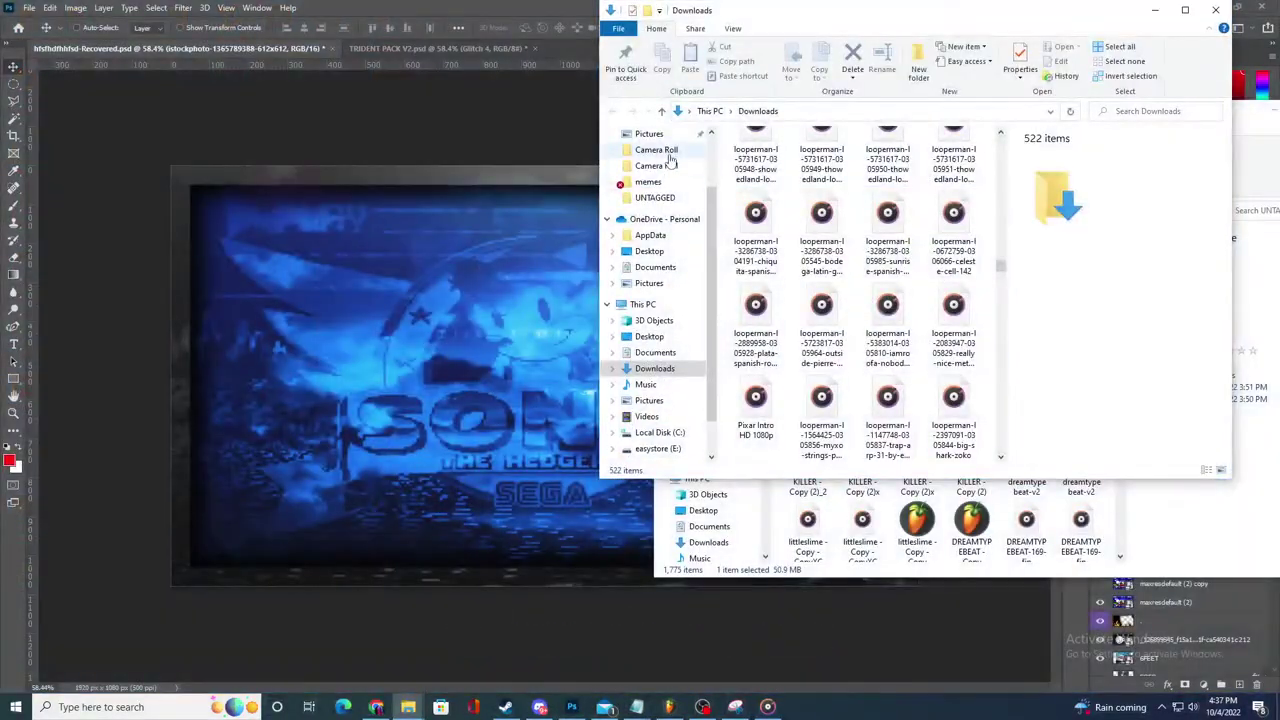
pyautogui.click(650, 134)
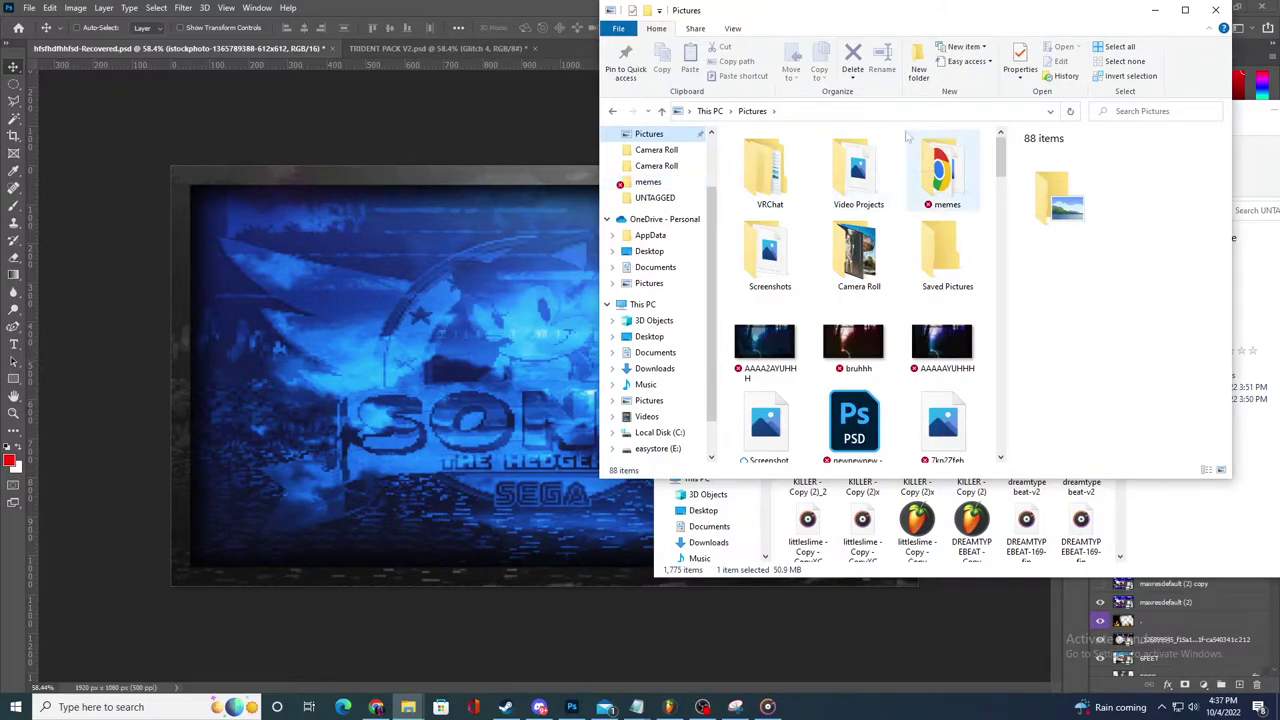
pyautogui.doubleClick(822, 12)
pyautogui.moveTo(1050, 256); pyautogui.dragTo(1062, 17)
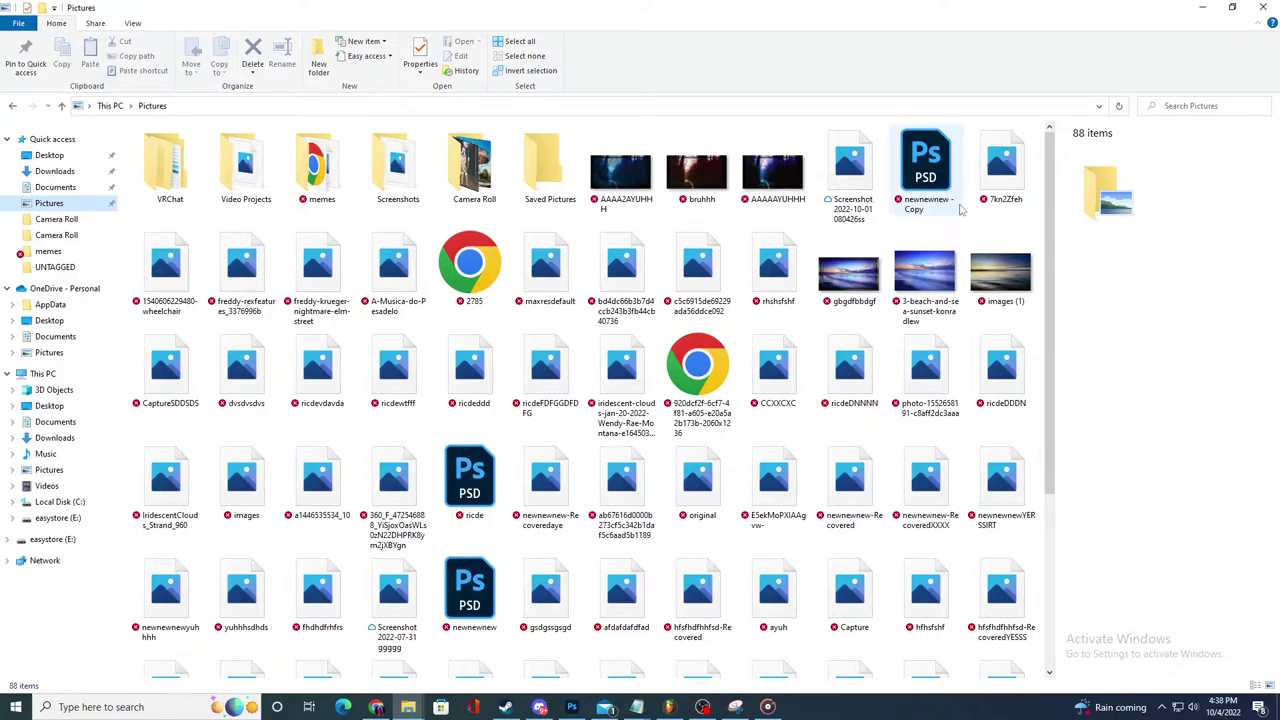
pyautogui.scroll(-3, 1000, 480)
pyautogui.scroll(3, 903, 483)
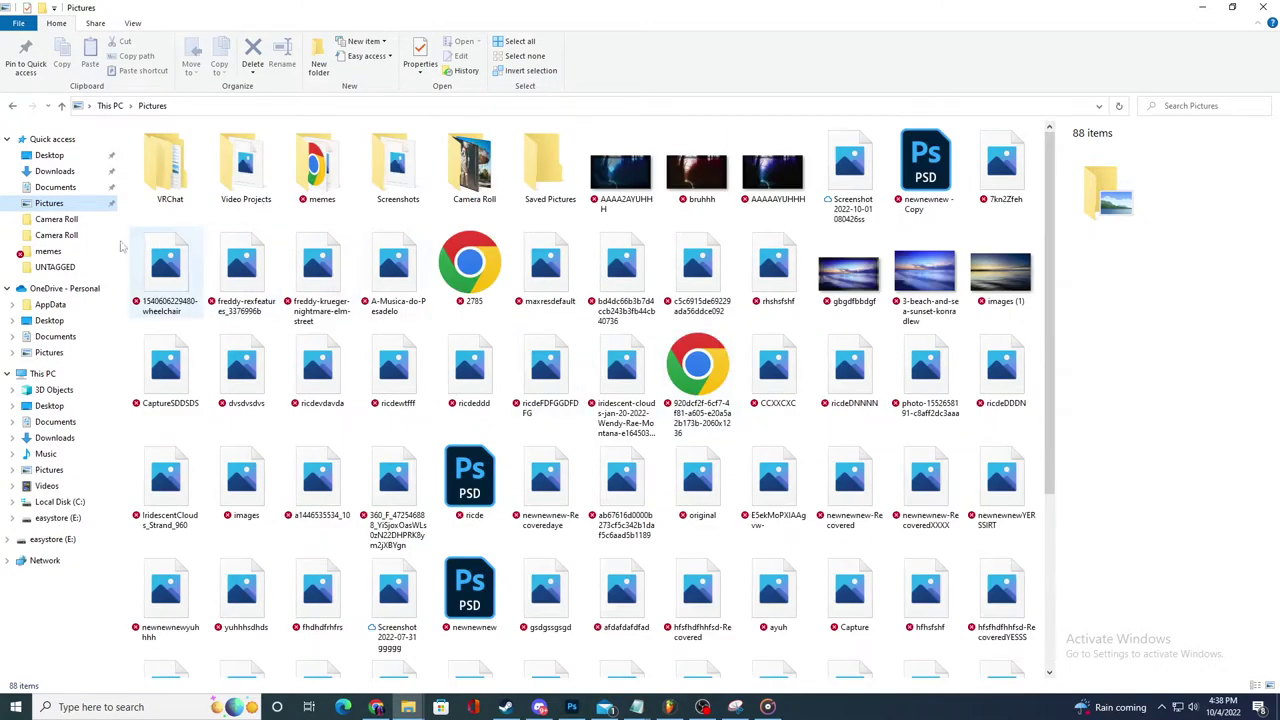
# - Pick the exported bruhhsfhfs image from the recent files and carry it to the other screen, then return to Photoshop
pyautogui.click(45, 139)
pyautogui.click(229, 276)
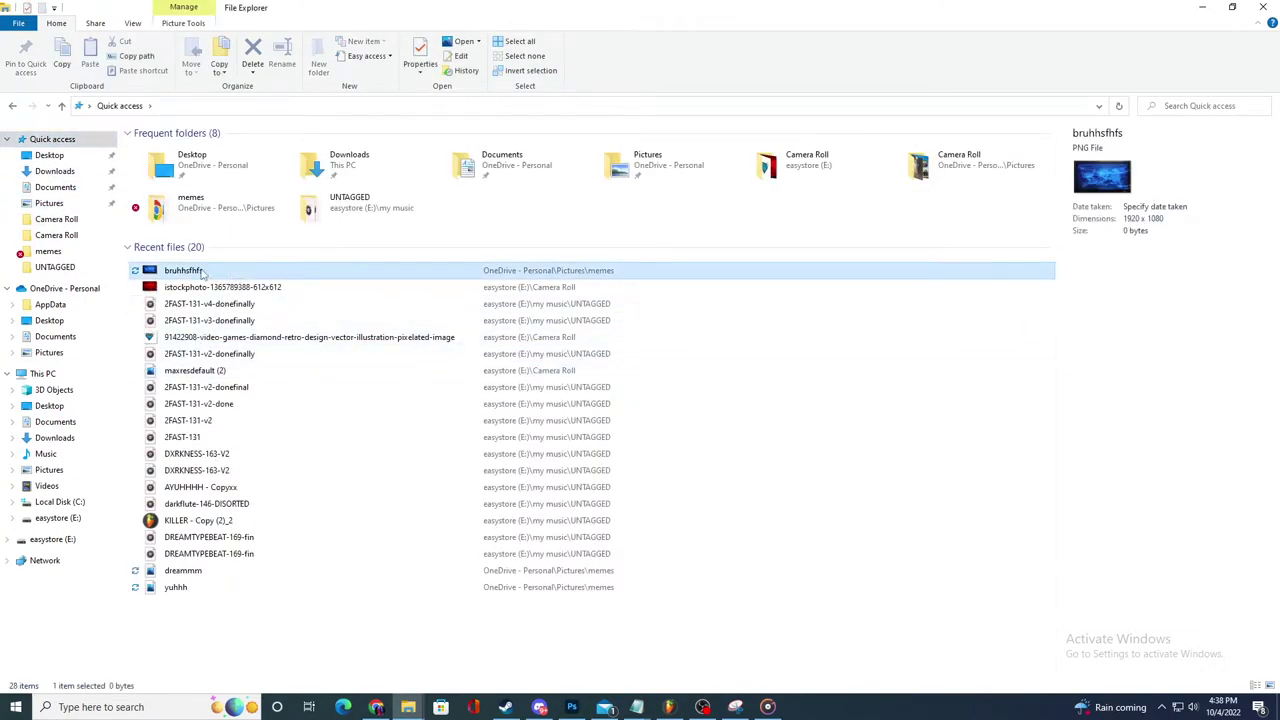
pyautogui.moveTo(195, 277); pyautogui.dragTo(2, 285)
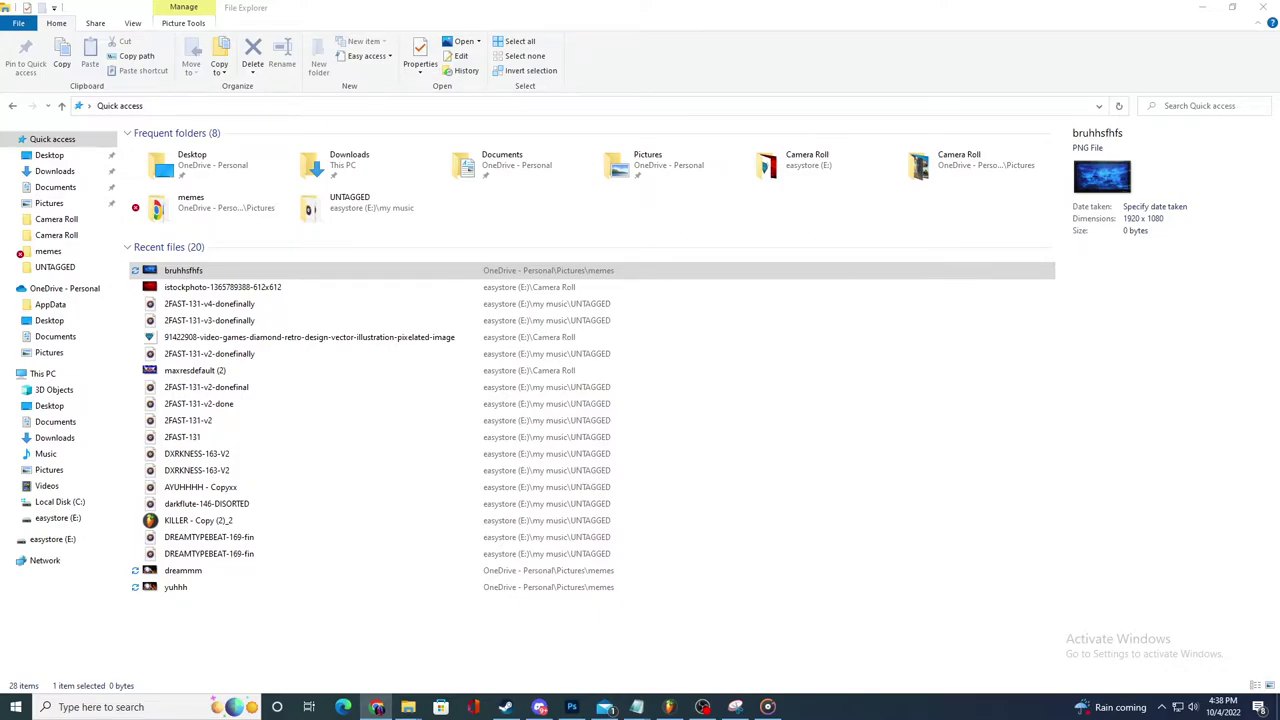
pyautogui.click(1203, 7)
pyautogui.click(493, 291)
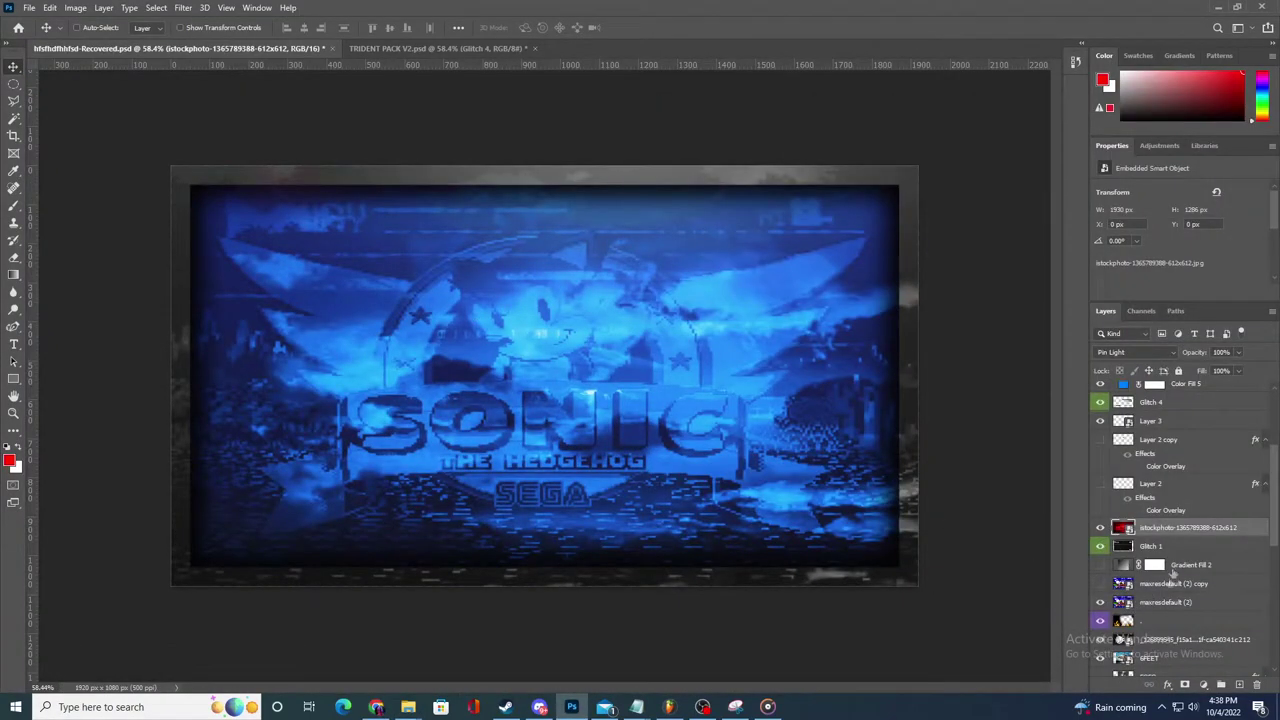
# - Show the maxresdefault (2) copy layer in the blue composition
pyautogui.click(1163, 585)
pyautogui.click(1157, 604)
pyautogui.click(1113, 585)
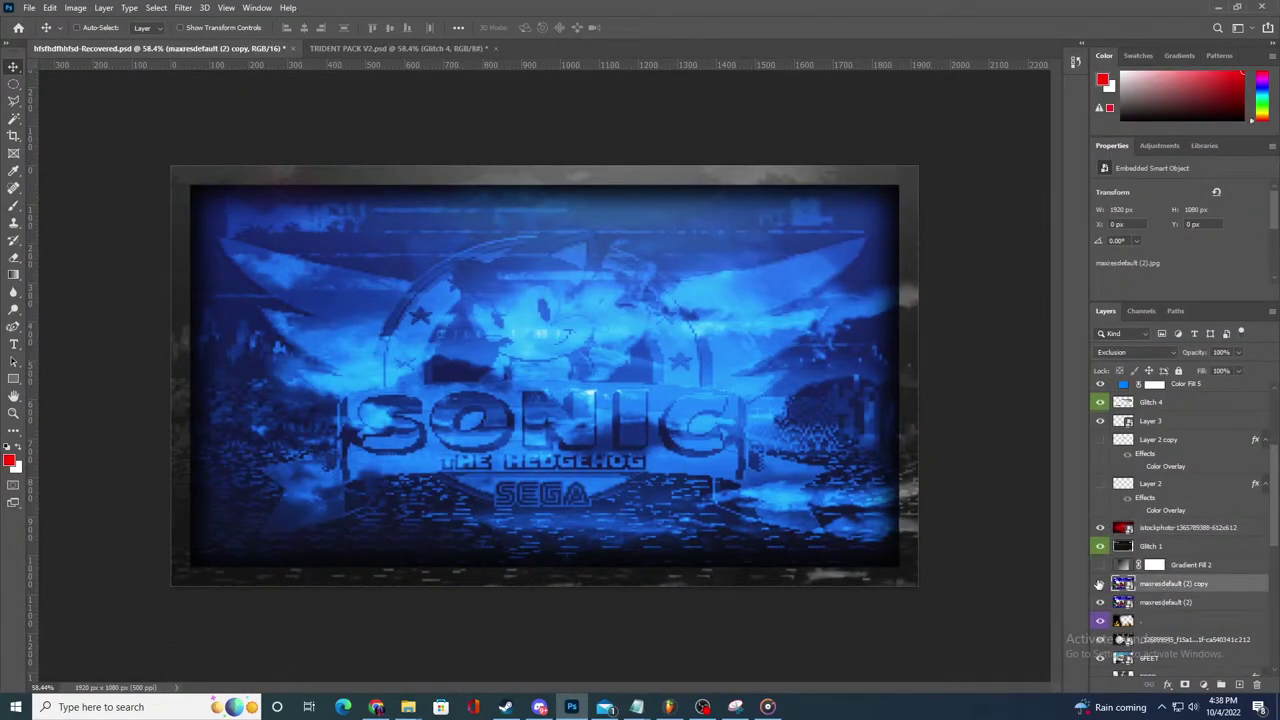
pyautogui.click(1100, 584)
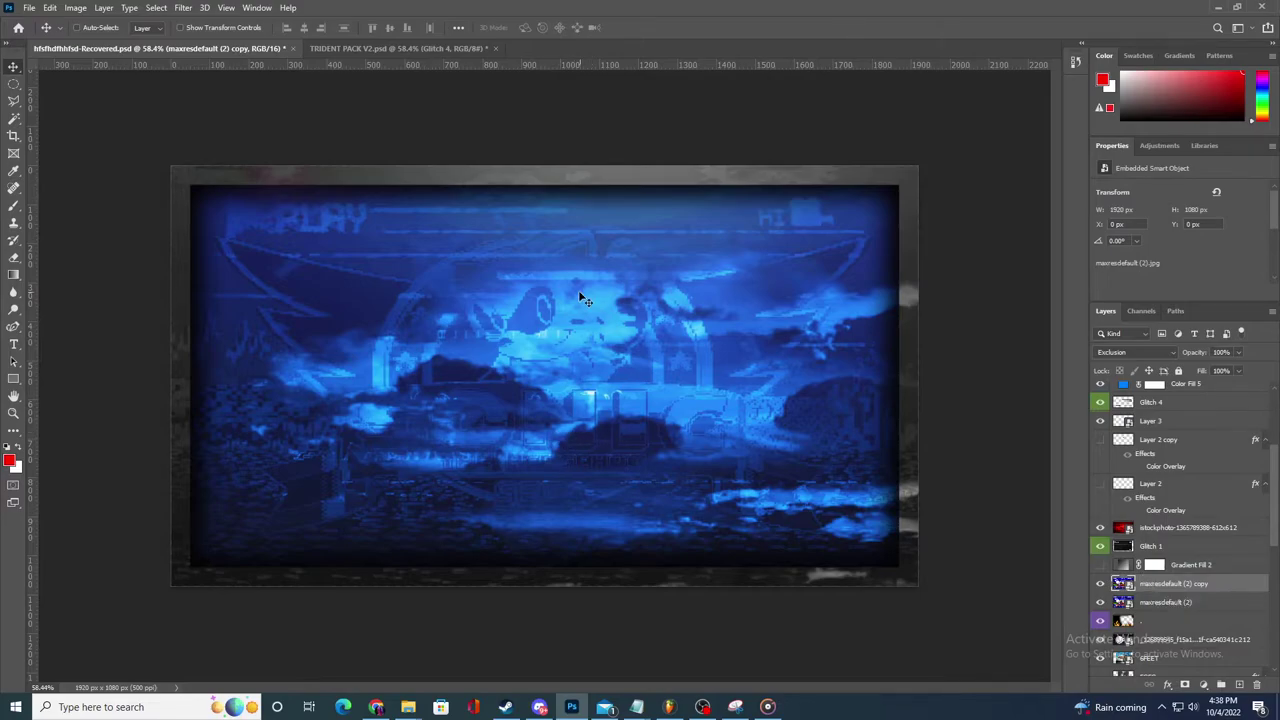
# - Export this version with Export As to the Camera Roll folder in Pictures under the file name noooosopmjik'
pyautogui.click(29, 7)
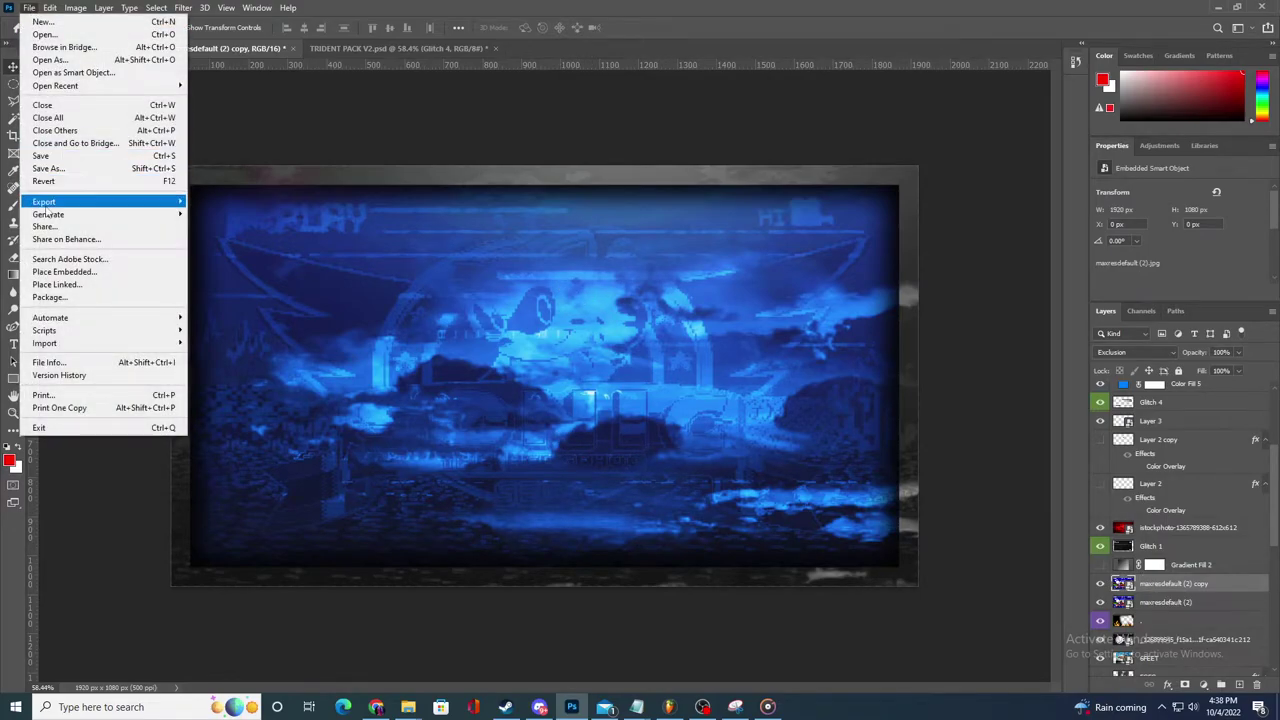
pyautogui.moveTo(170, 203)
pyautogui.click(270, 213)
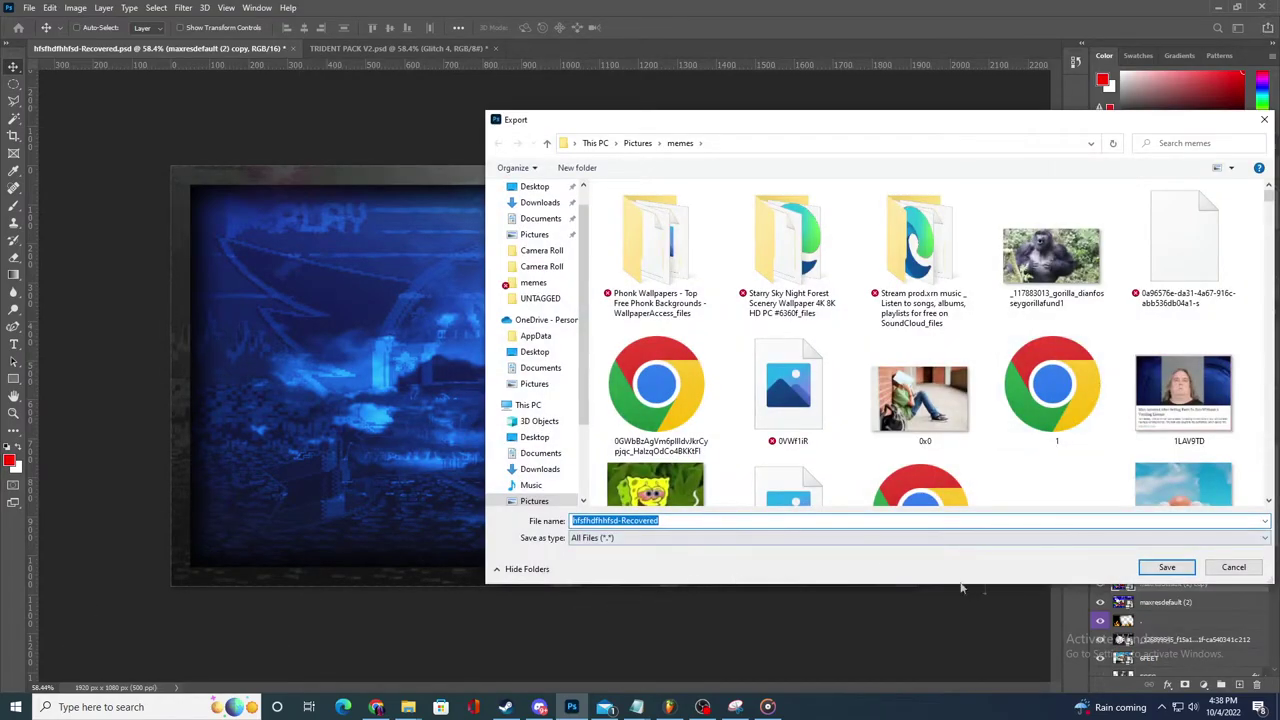
pyautogui.write('noooo')
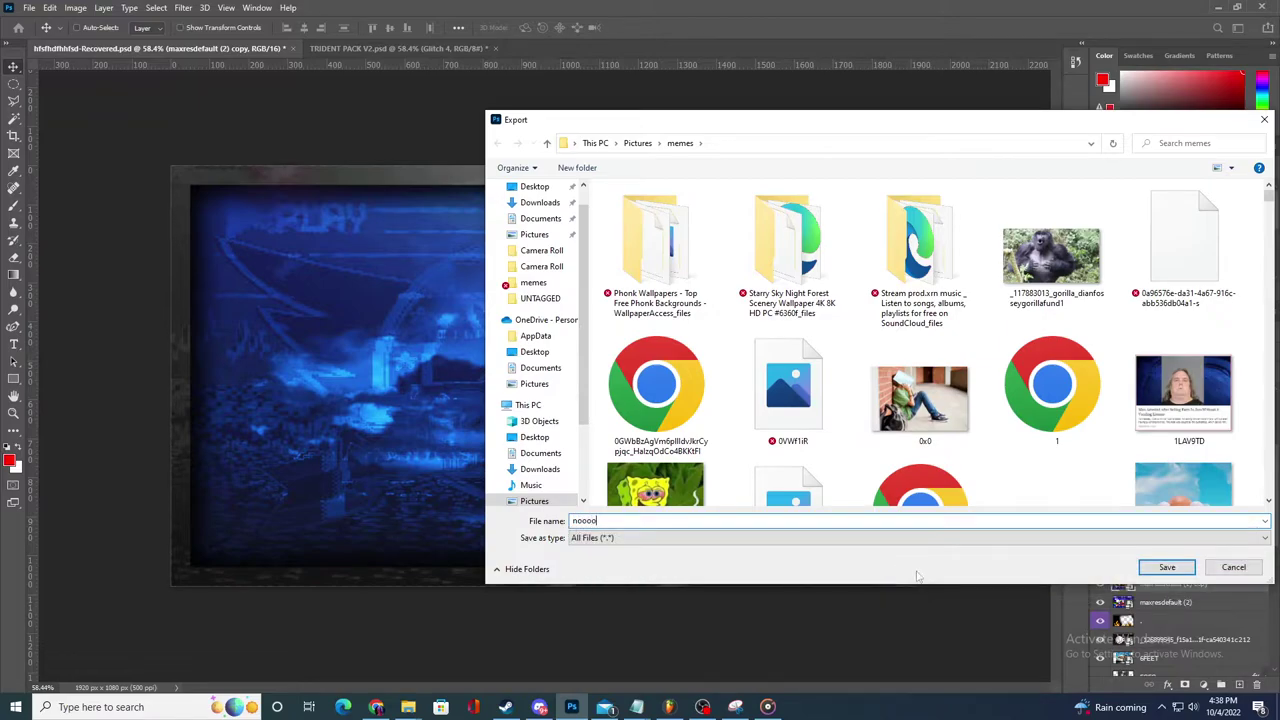
pyautogui.click(545, 300)
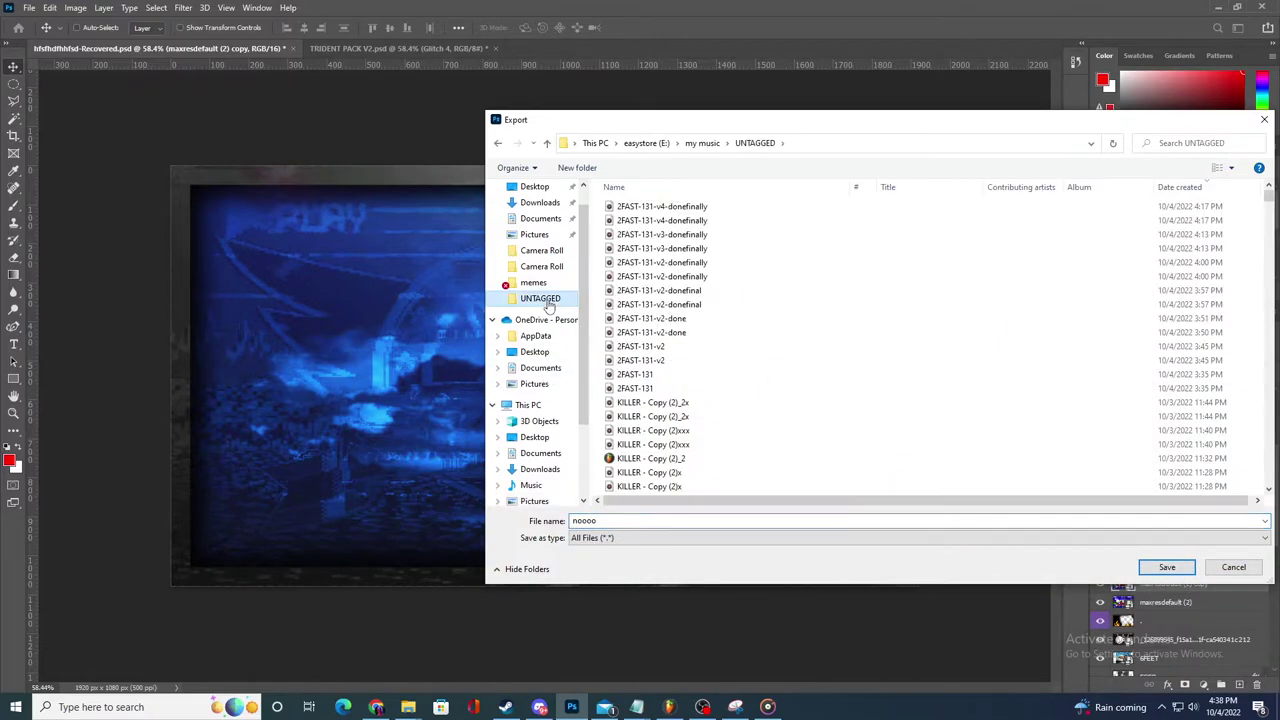
pyautogui.click(541, 250)
pyautogui.click(541, 266)
pyautogui.click(642, 521)
pyautogui.click(642, 521)
pyautogui.write('sopmjk')
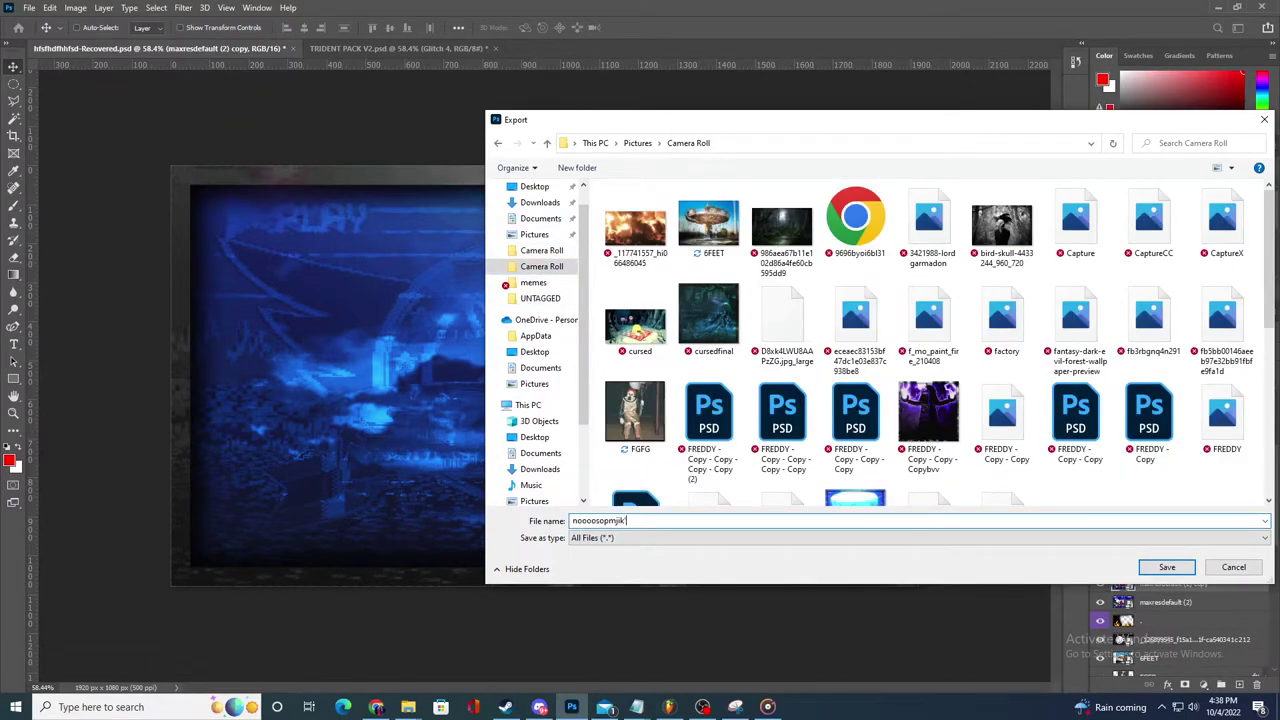
pyautogui.press('Return')
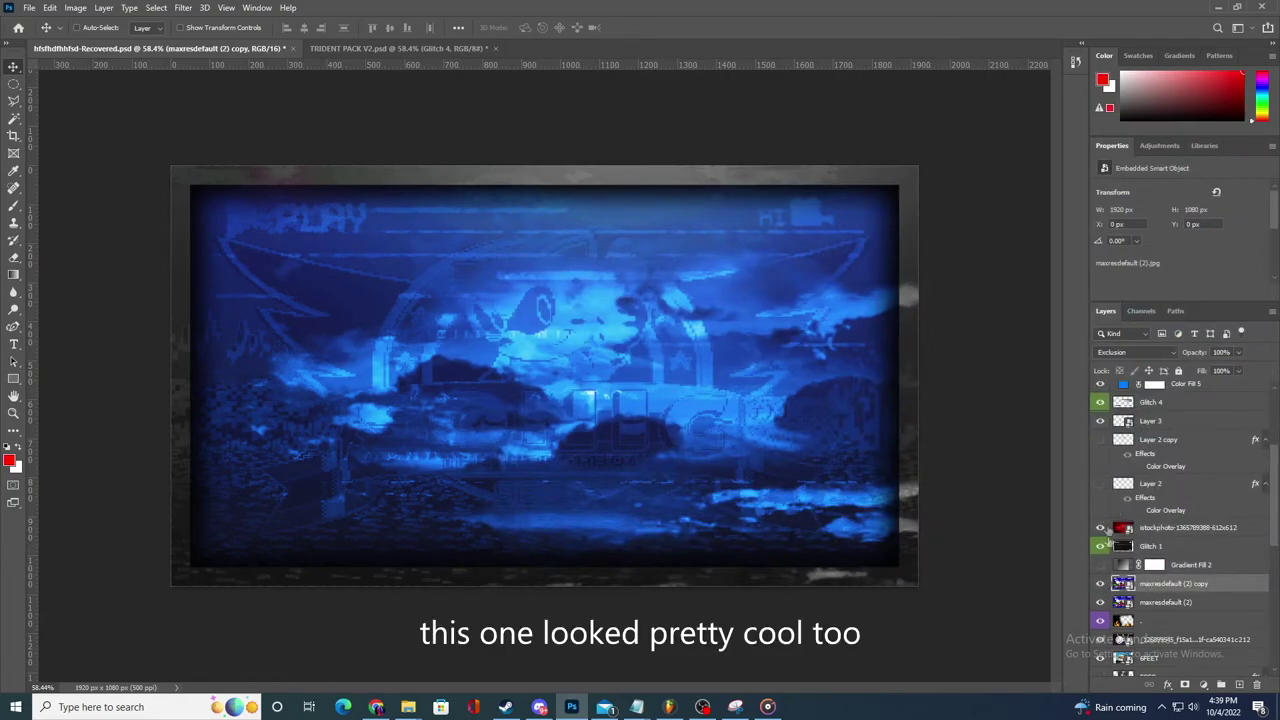
# - Set the maxresdefault (2) copy layer's blend mode to Multiply, compare the image with the layer hidden and shown, and keep its opacity at 100%
pyautogui.click(1146, 353)
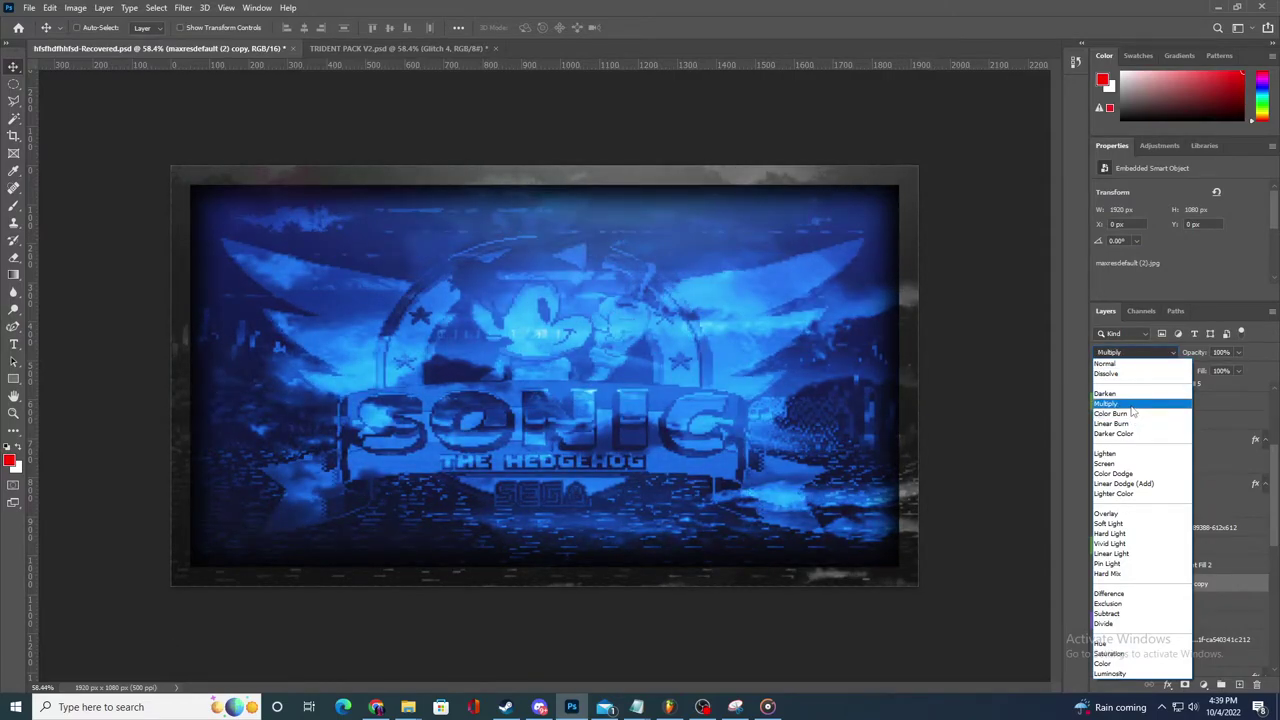
pyautogui.click(1132, 406)
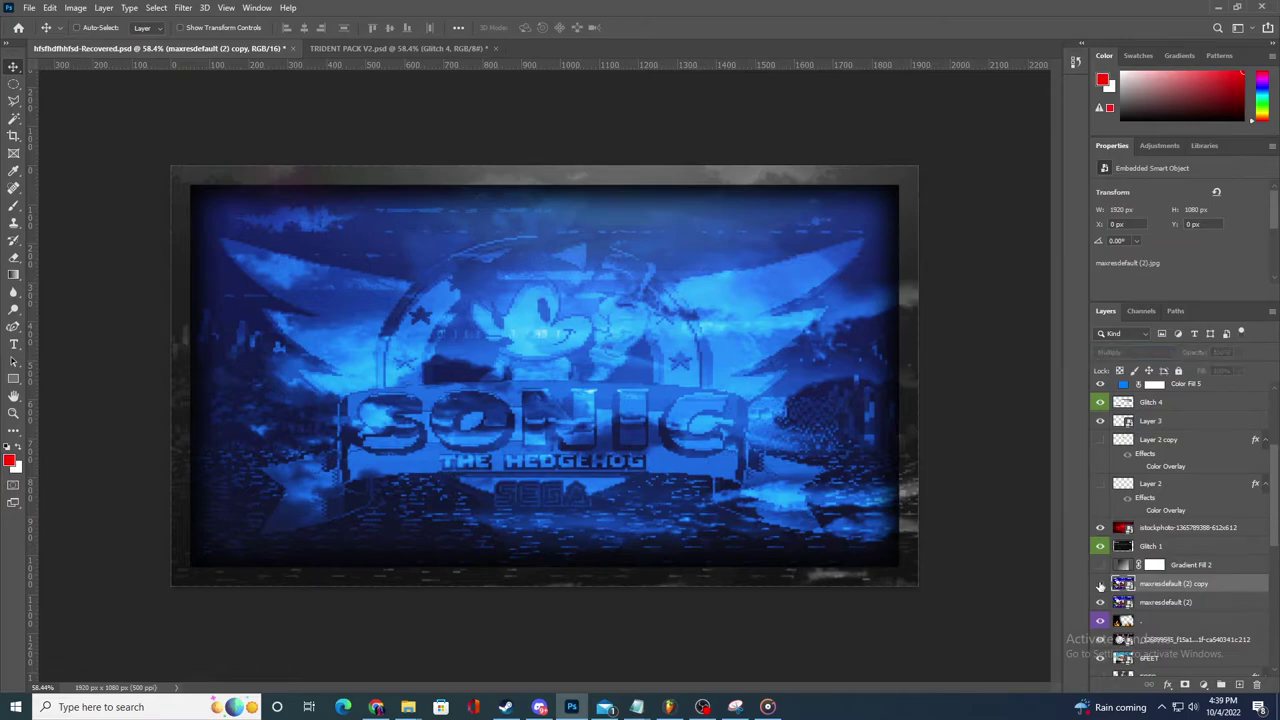
pyautogui.click(1100, 585)
pyautogui.click(1100, 585)
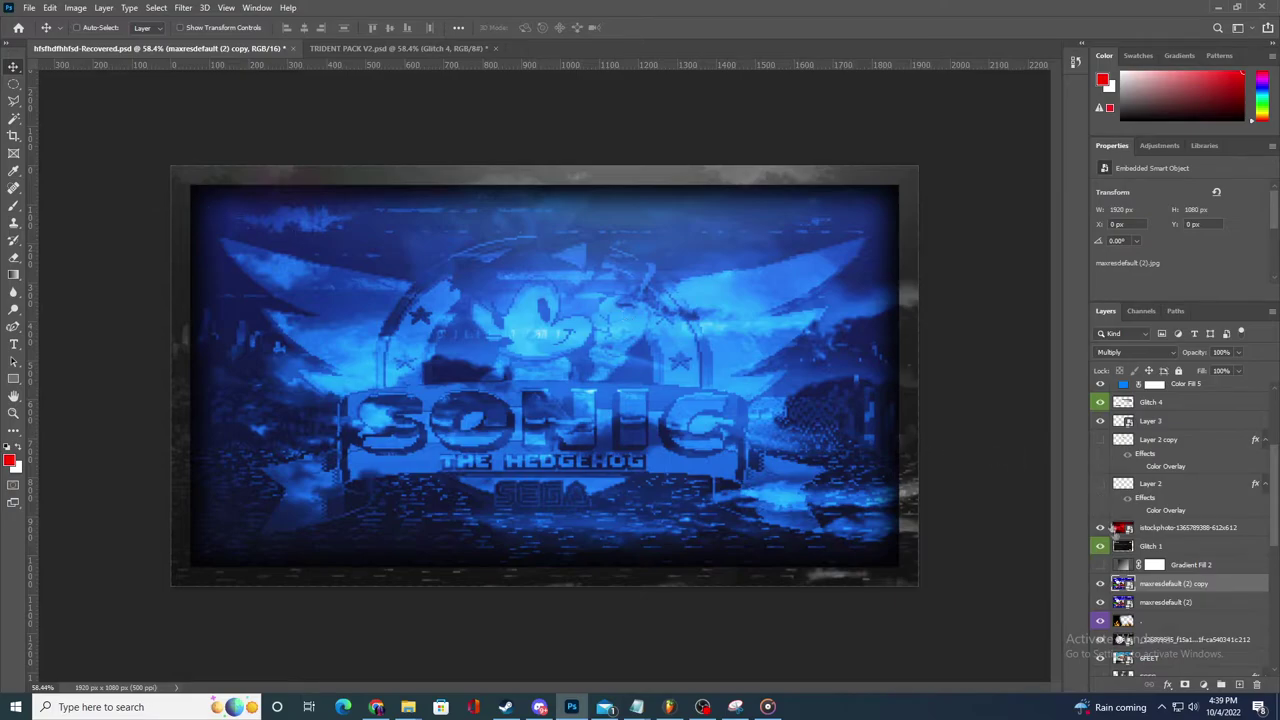
pyautogui.click(1239, 352)
pyautogui.moveTo(1241, 370)
pyautogui.mouseDown()
pyautogui.moveTo(1203, 370)
pyautogui.moveTo(1261, 369)
pyautogui.mouseUp()
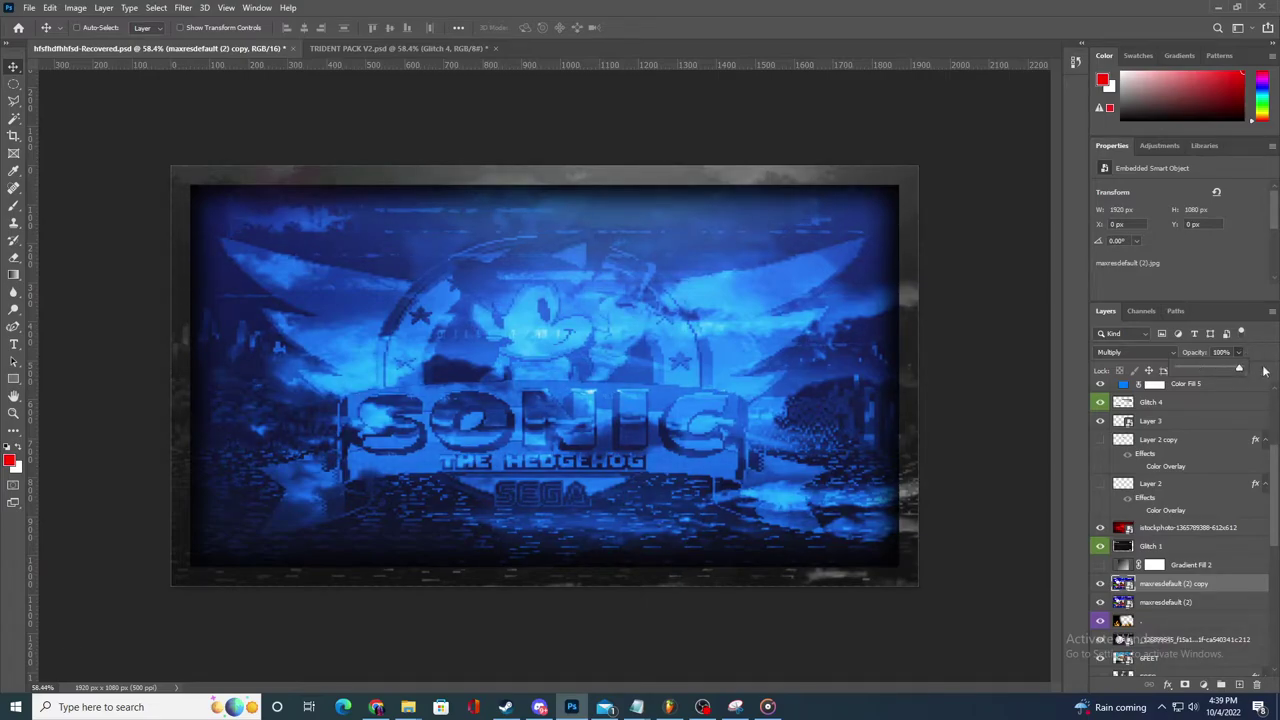
pyautogui.click(437, 142)
# - Export the Multiply version with Export As to the memes folder in Pictures under the file name videos
pyautogui.click(29, 7)
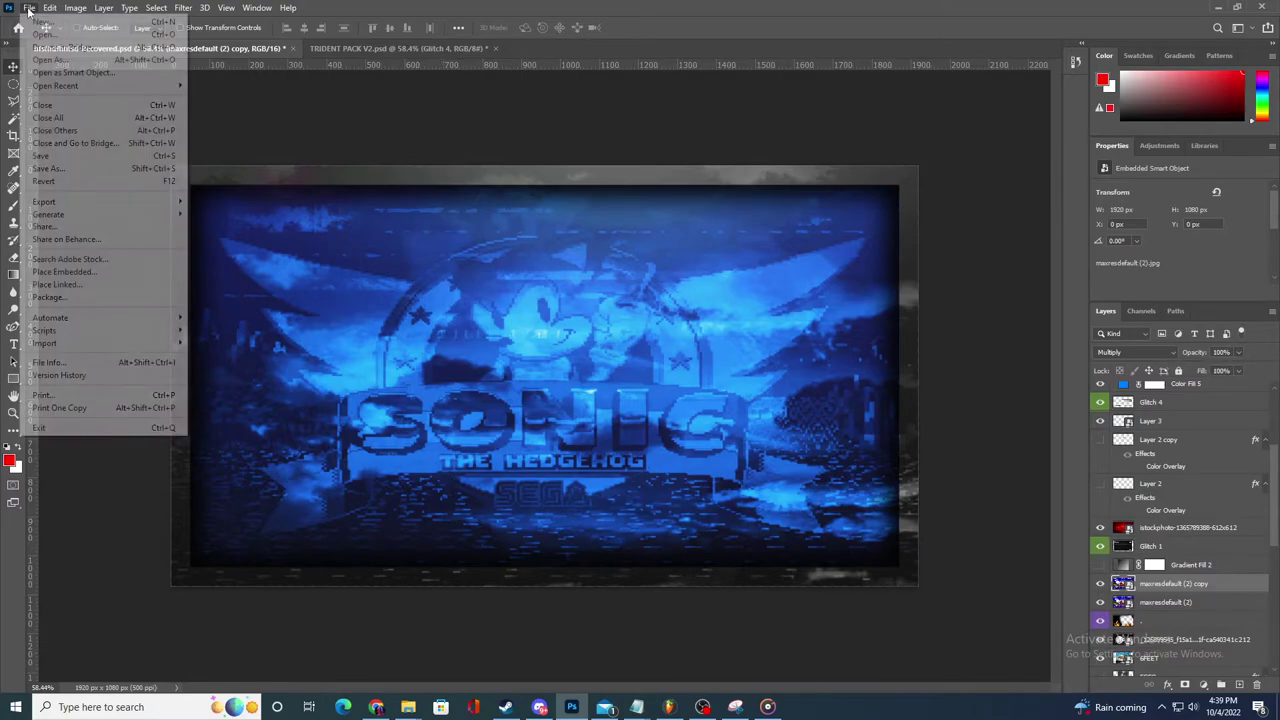
pyautogui.moveTo(88, 203)
pyautogui.click(212, 214)
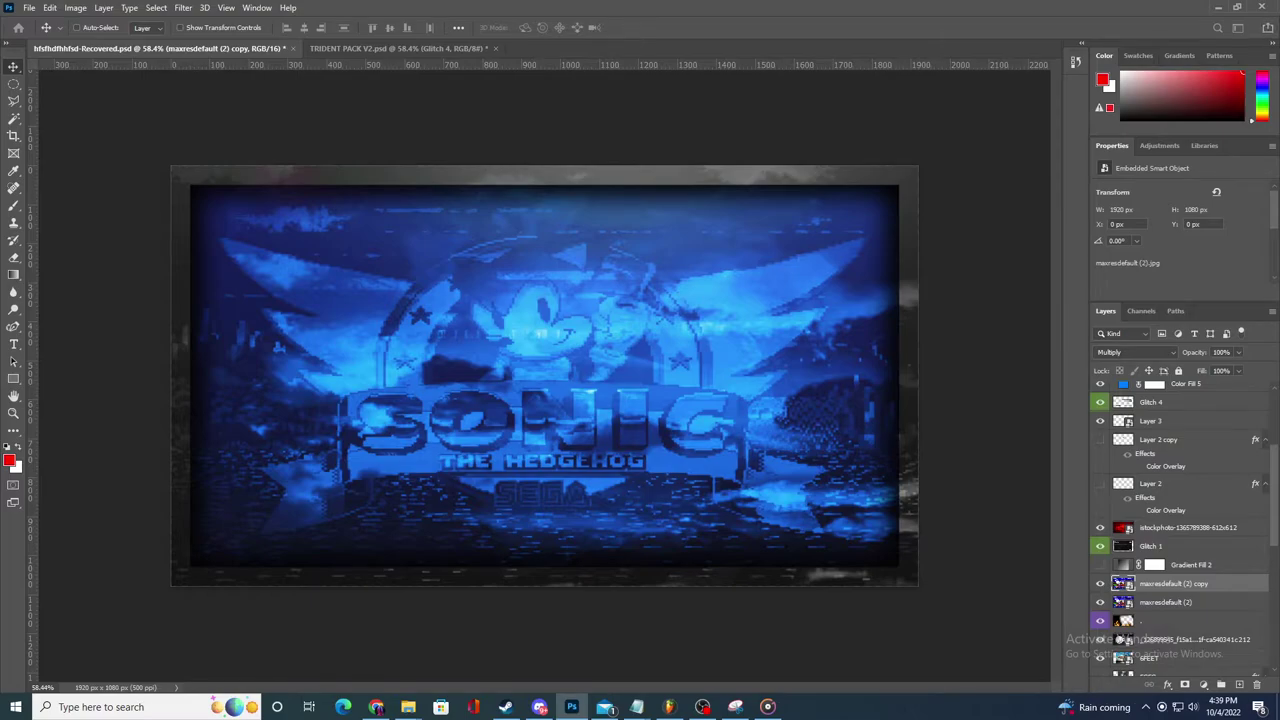
pyautogui.hotkey('alt', 'shift', 'ctrl', 'w')
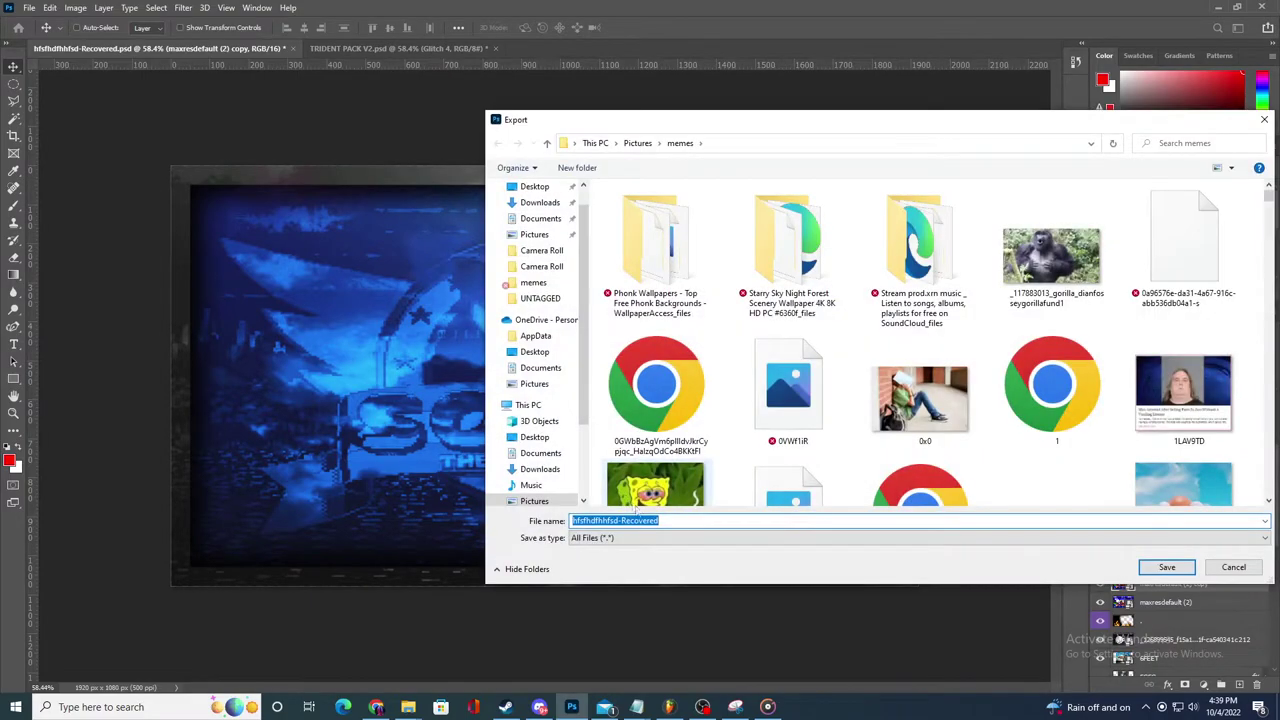
pyautogui.write('videos')
pyautogui.press('Return')
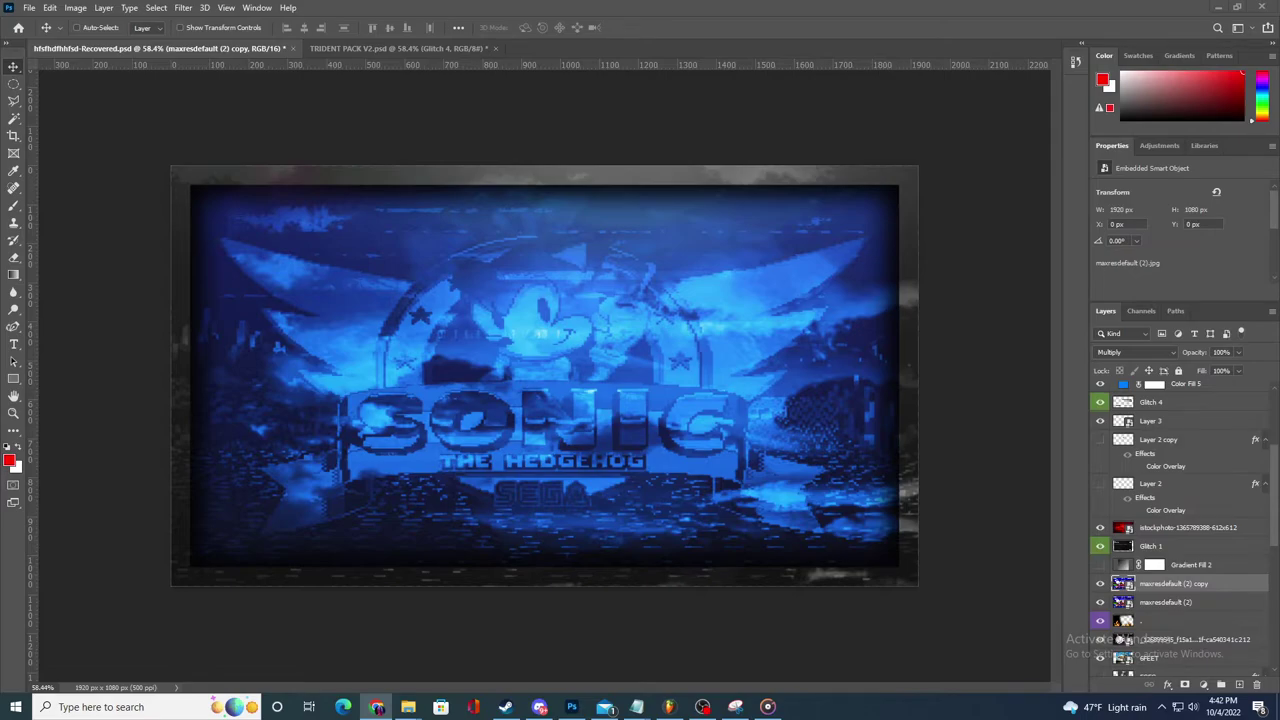
pyautogui.click(767, 707)
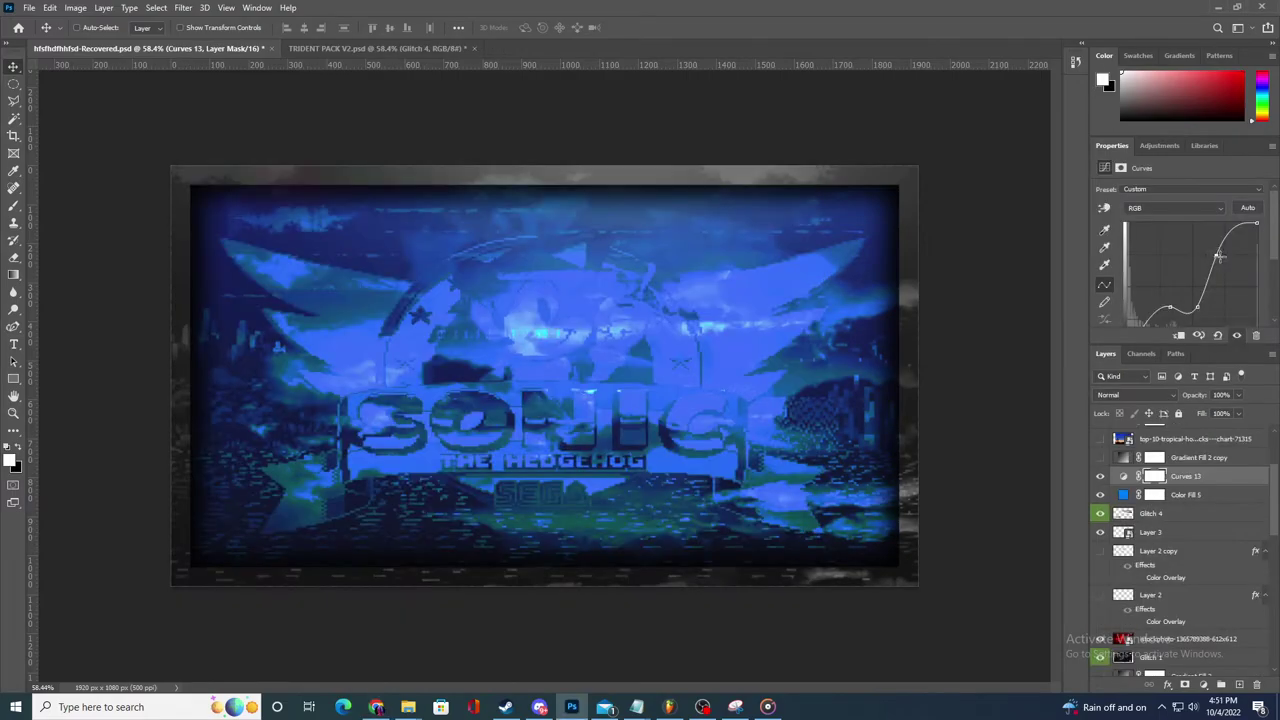
# - Reshape the RGB curve of Curves 13, replacing its upper point with a slightly softer highlight boost
pyautogui.moveTo(1214, 252); pyautogui.dragTo(1177, 330)
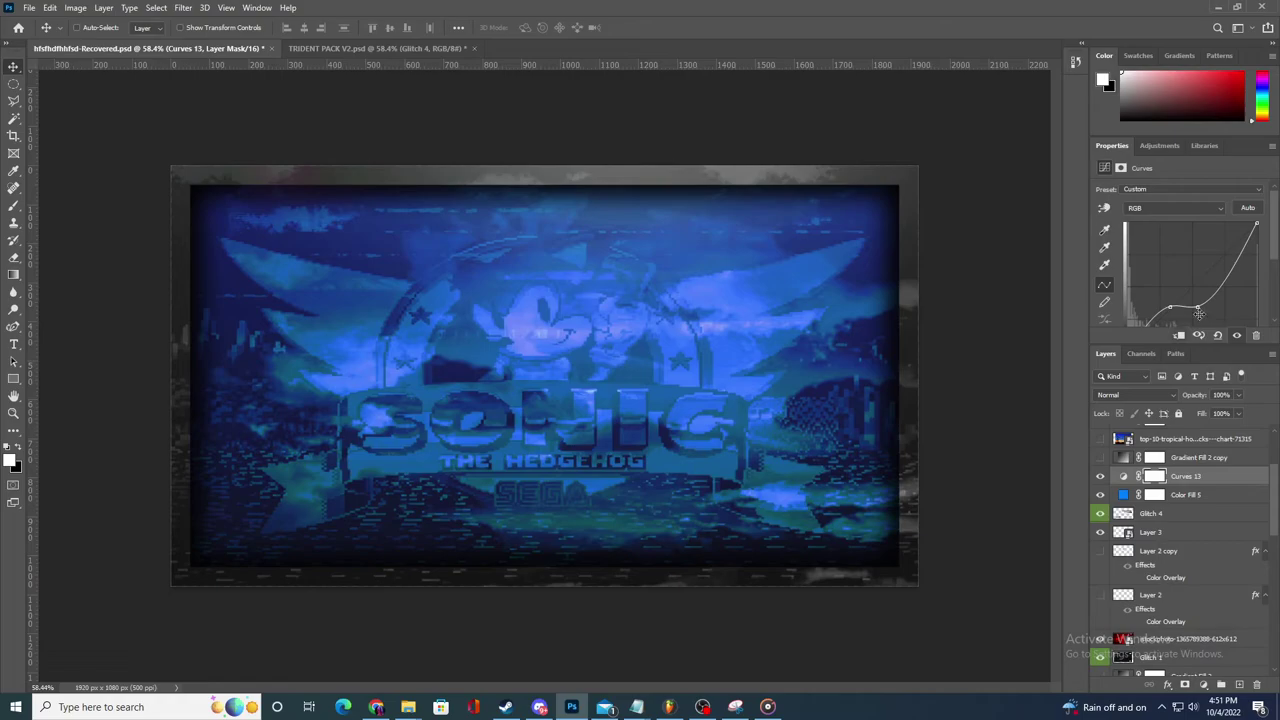
pyautogui.moveTo(1221, 273); pyautogui.dragTo(1224, 257)
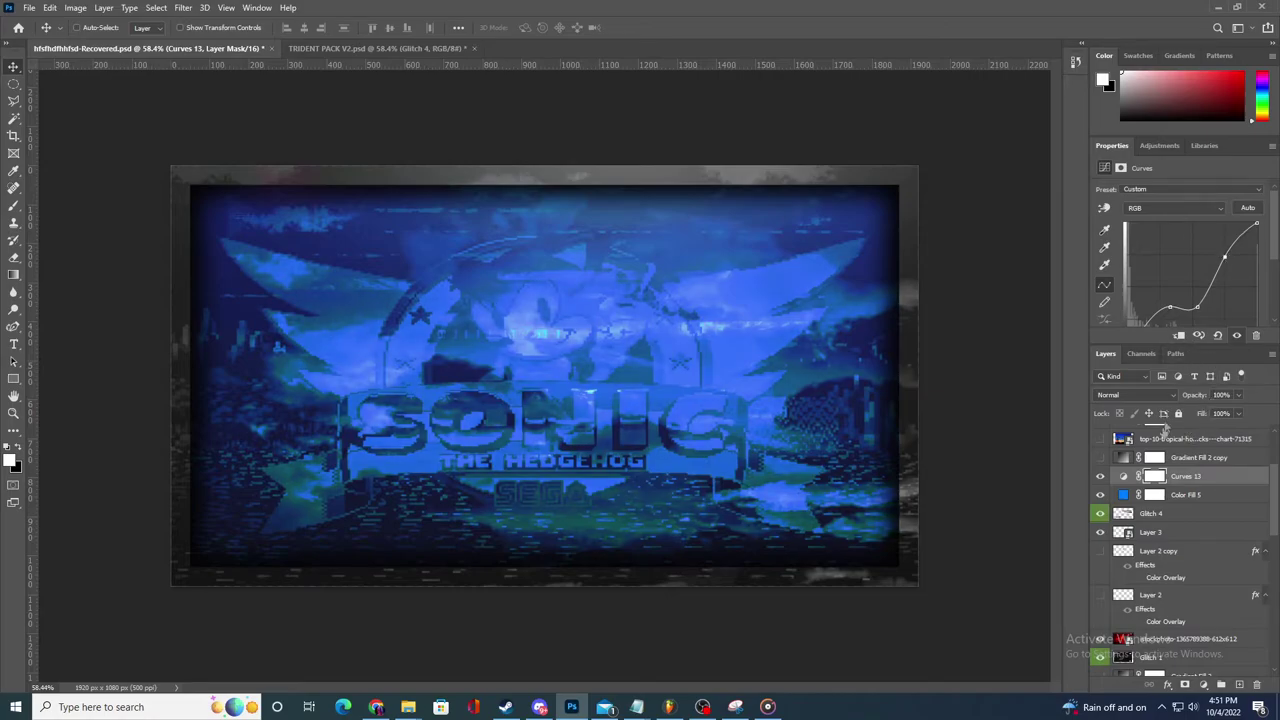
# - Add a Brightness/Contrast adjustment layer above Curves 13 with brightness -34 and contrast 27
pyautogui.click(1202, 684)
pyautogui.click(1190, 478)
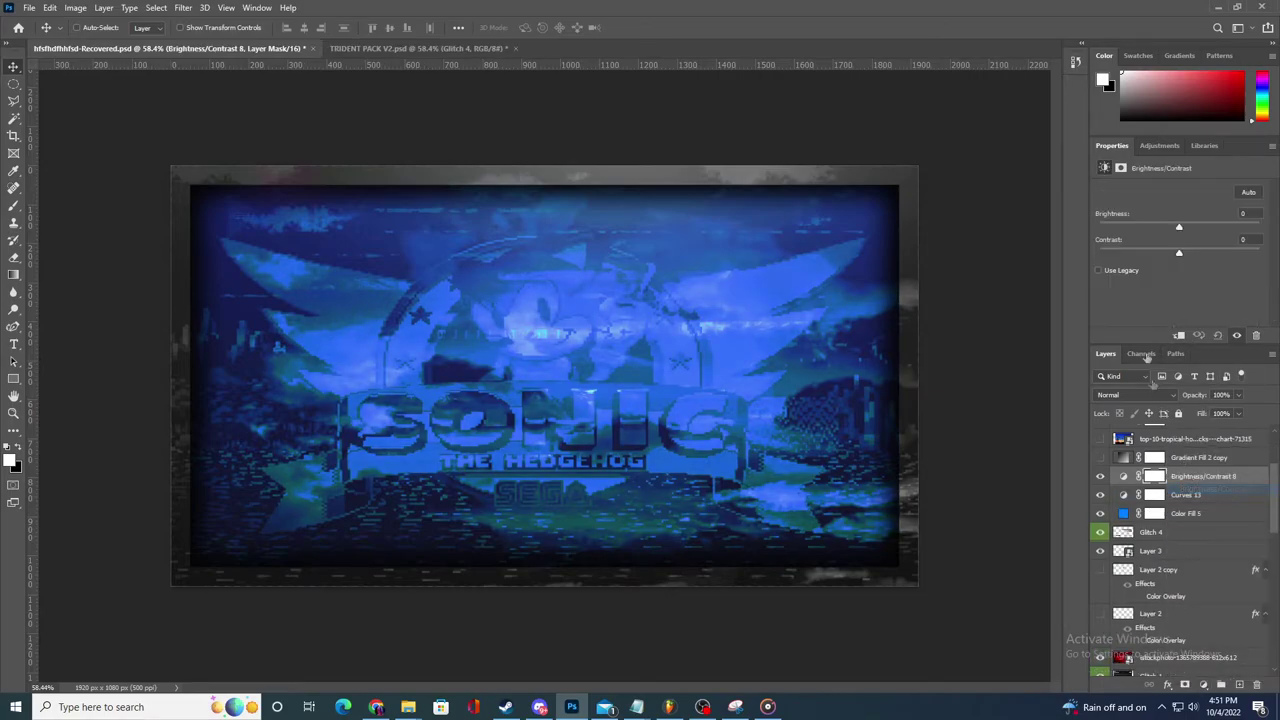
pyautogui.moveTo(1179, 253); pyautogui.dragTo(1211, 227)
pyautogui.click(1152, 227)
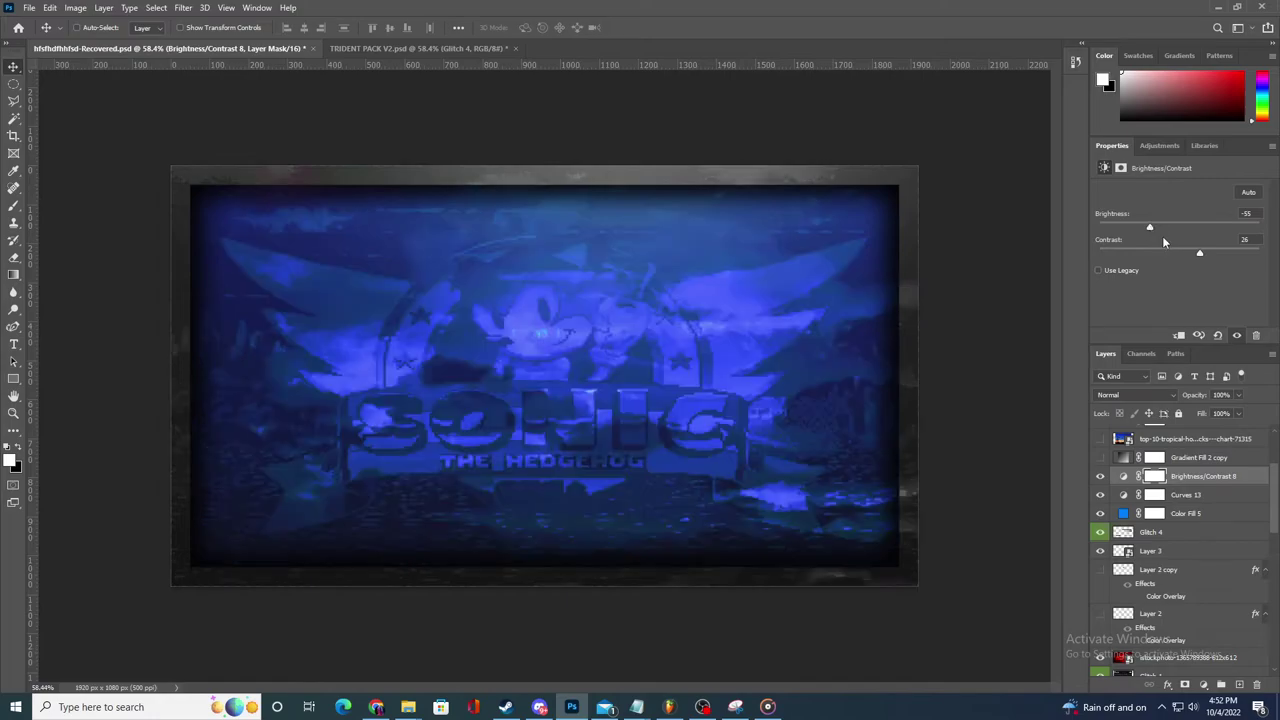
pyautogui.click(1161, 228)
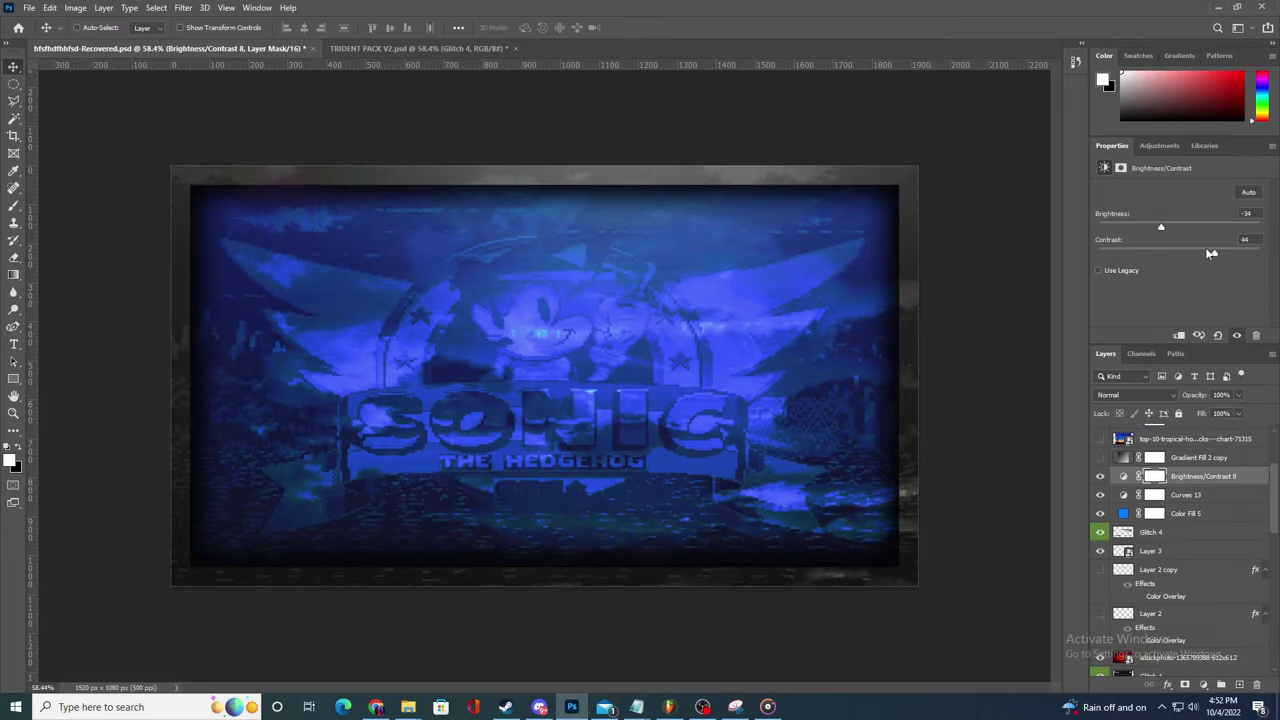
pyautogui.moveTo(1191, 254)
pyautogui.mouseDown()
pyautogui.moveTo(1130, 254)
pyautogui.moveTo(1201, 258)
pyautogui.mouseUp()
# - Compare the image with and without the Brightness/Contrast 8 layer, and hide the Curves 13 layer
pyautogui.click(1217, 475)
pyautogui.click(1100, 476)
pyautogui.click(1100, 477)
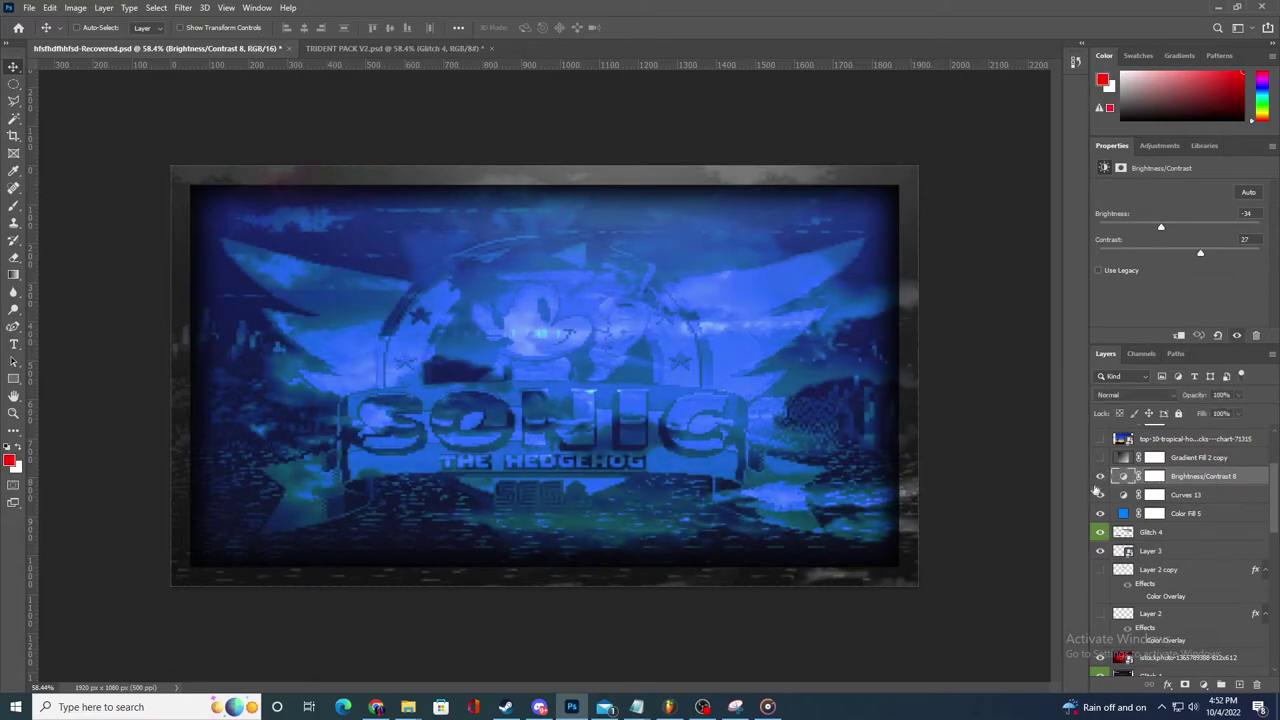
pyautogui.click(1101, 496)
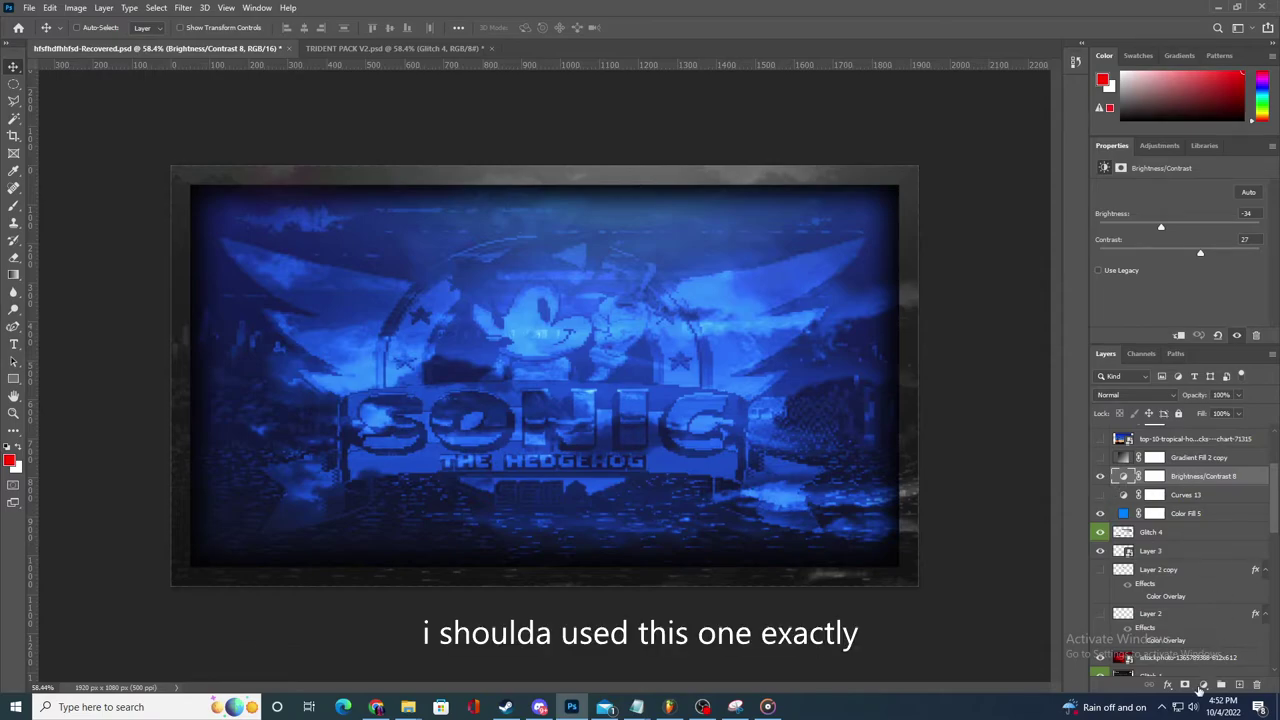
# - Add a Curves adjustment layer above Brightness/Contrast 8 and raise the upper part of its RGB curve to brighten the highlights
pyautogui.click(1203, 685)
pyautogui.click(1196, 517)
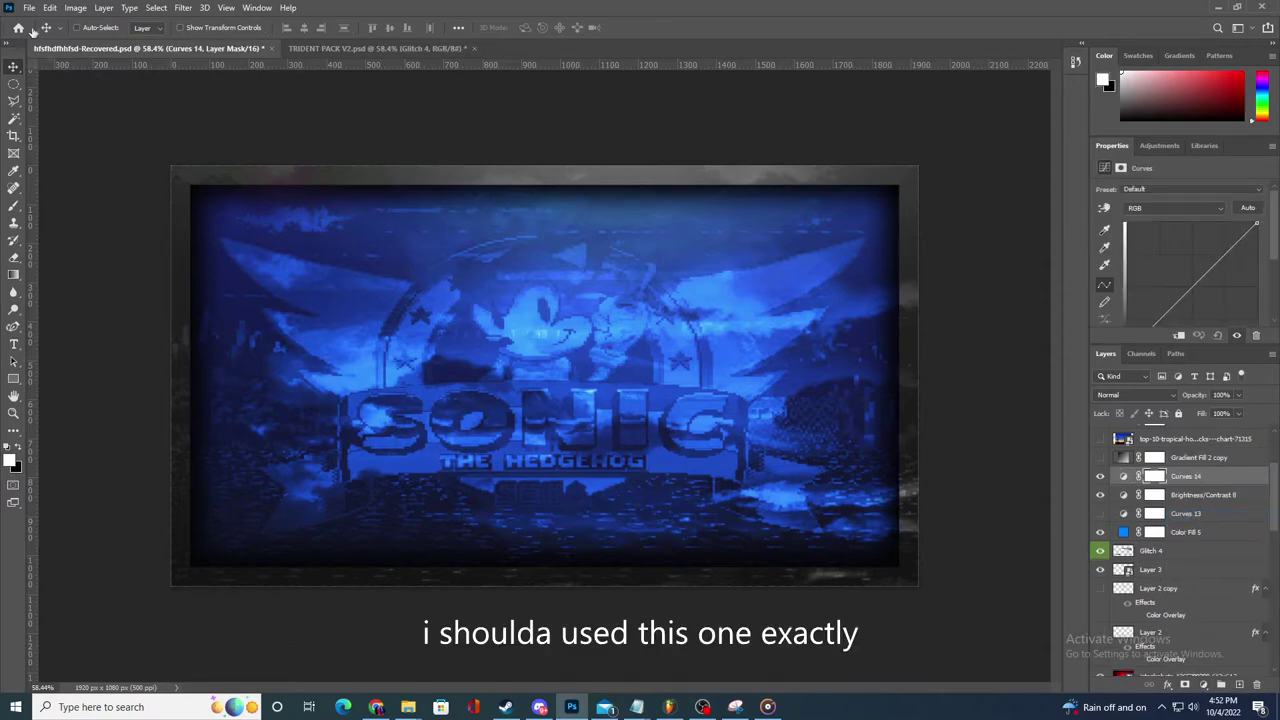
pyautogui.moveTo(1240, 240); pyautogui.dragTo(1272, 222)
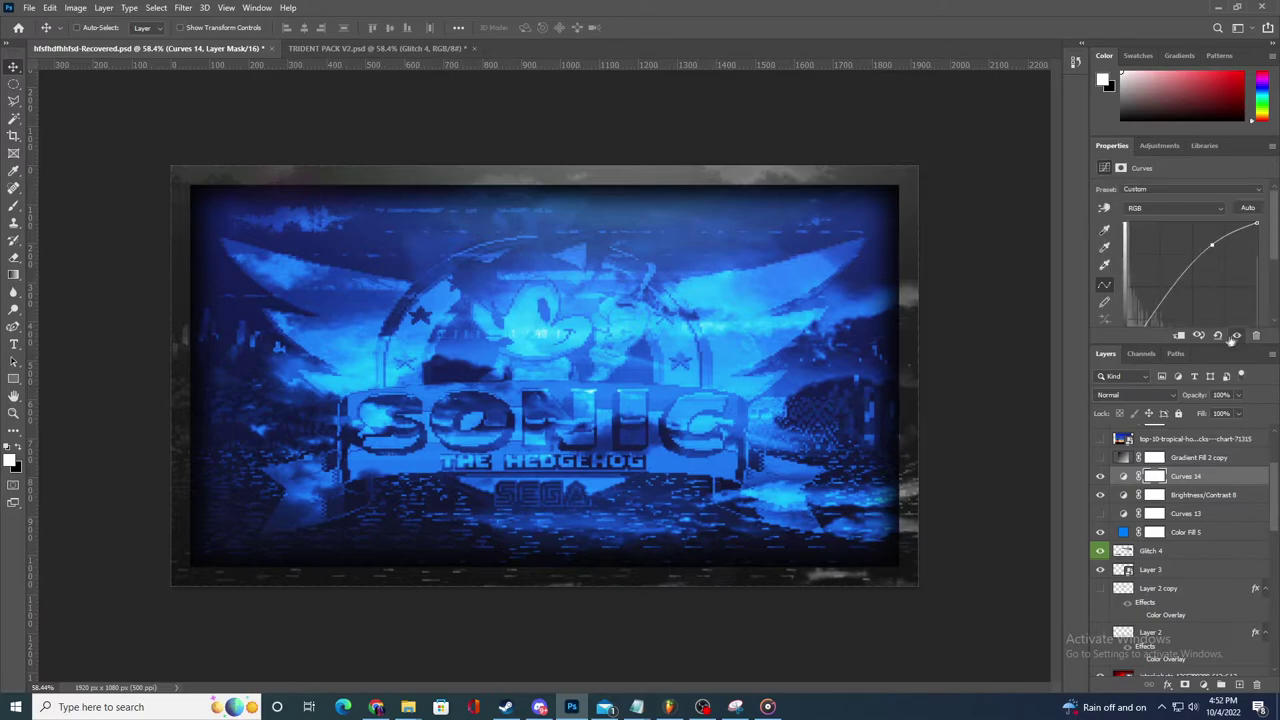
pyautogui.moveTo(1151, 327); pyautogui.dragTo(1151, 350)
pyautogui.hotkey('alt', 'Tab')
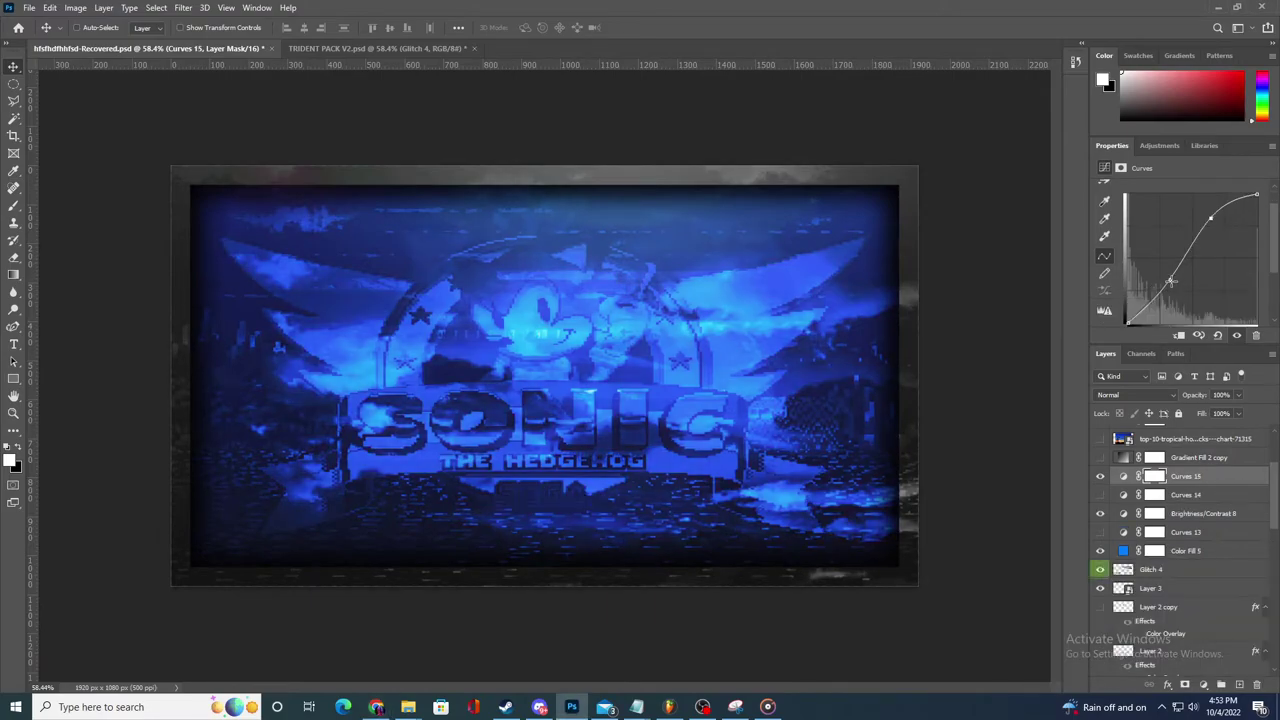
# - Shape the Curves 15 RGB curve into an S with darker shadows and a slightly lowered upper point
pyautogui.moveTo(1170, 281); pyautogui.dragTo(1175, 291)
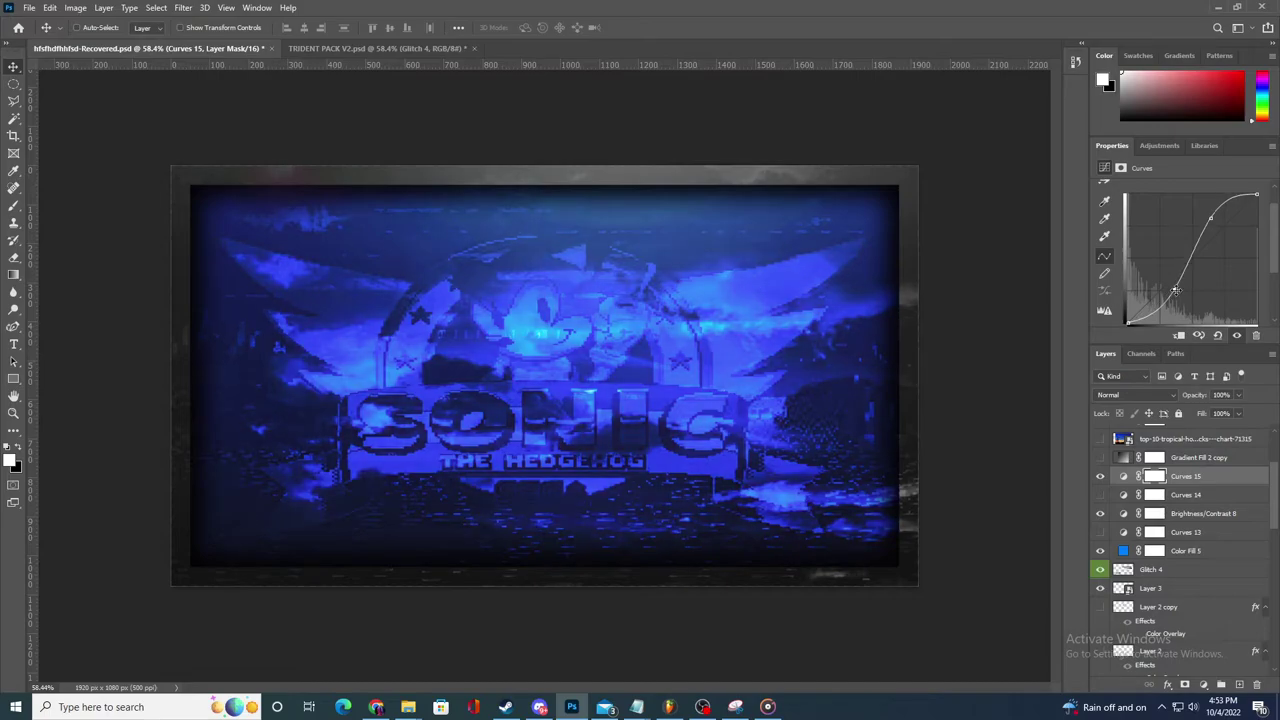
pyautogui.moveTo(1210, 218); pyautogui.dragTo(1214, 224)
pyautogui.moveTo(1166, 298); pyautogui.dragTo(1182, 290)
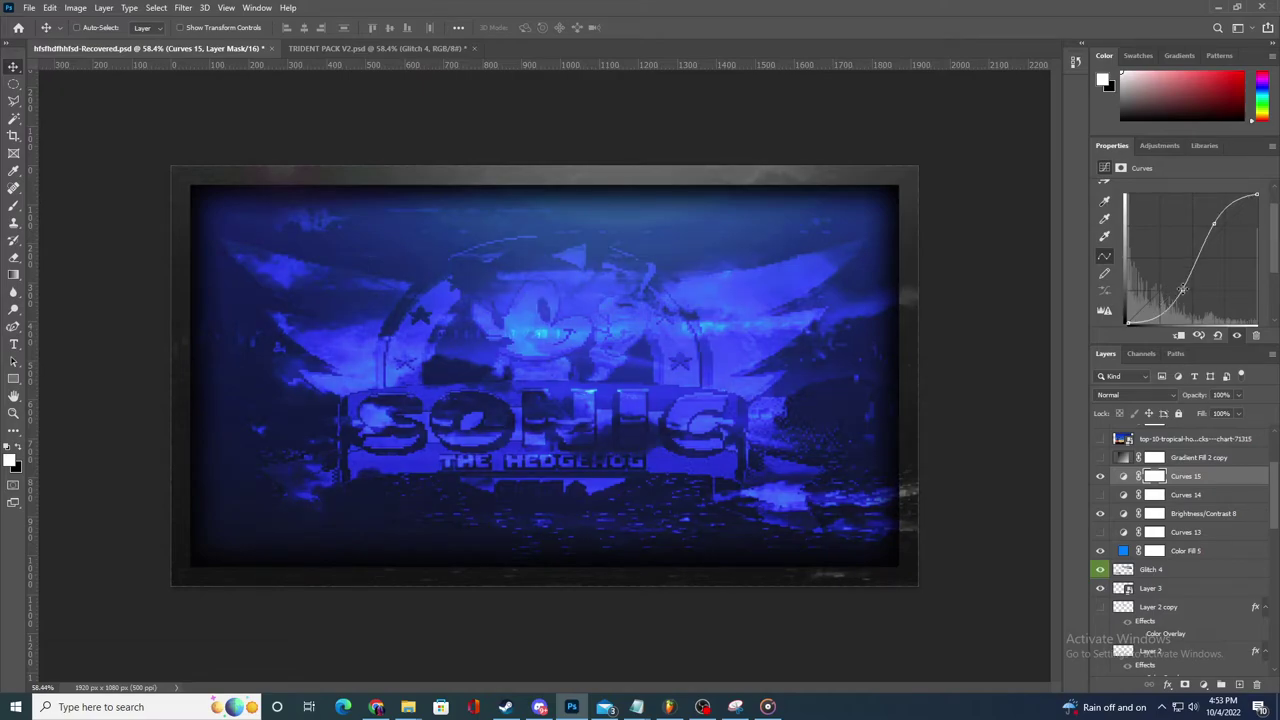
pyautogui.moveTo(1182, 287); pyautogui.dragTo(1181, 276)
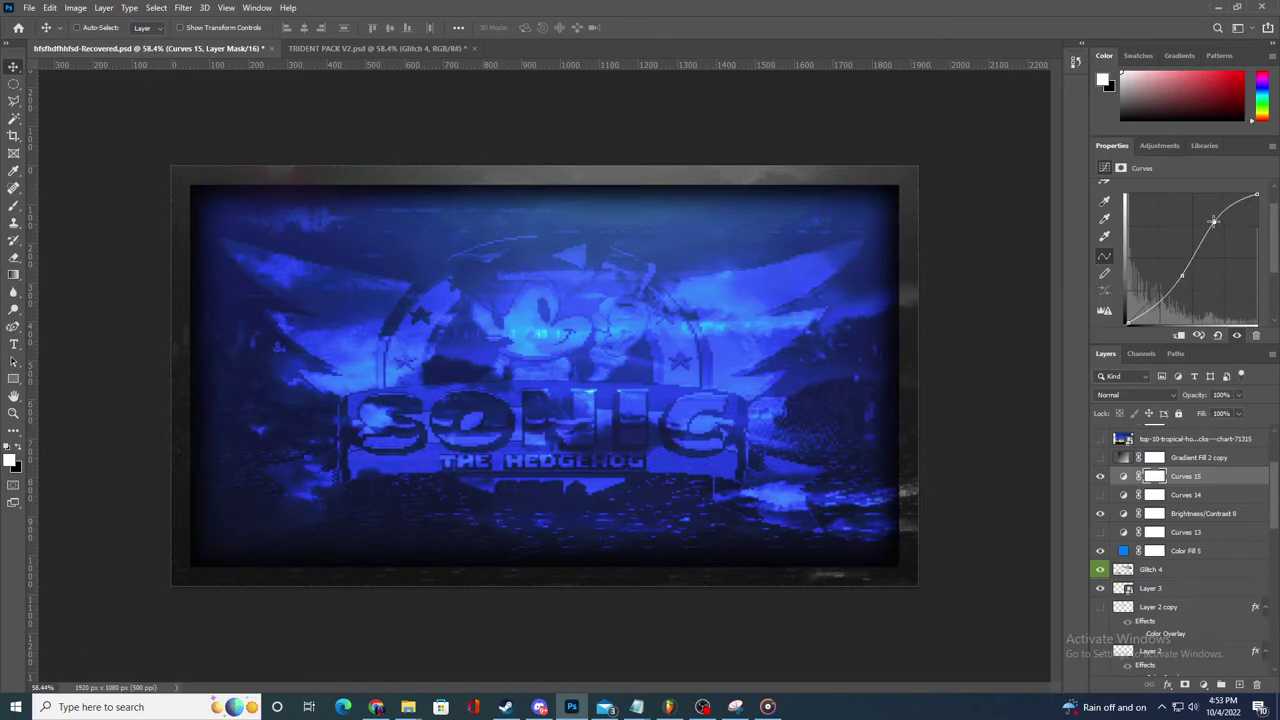
# - Compare the image with Curves 14 and Brightness/Contrast 8 toggled, and hide the Curves 15 and Curves 14 layers
pyautogui.click(1180, 458)
pyautogui.click(1100, 495)
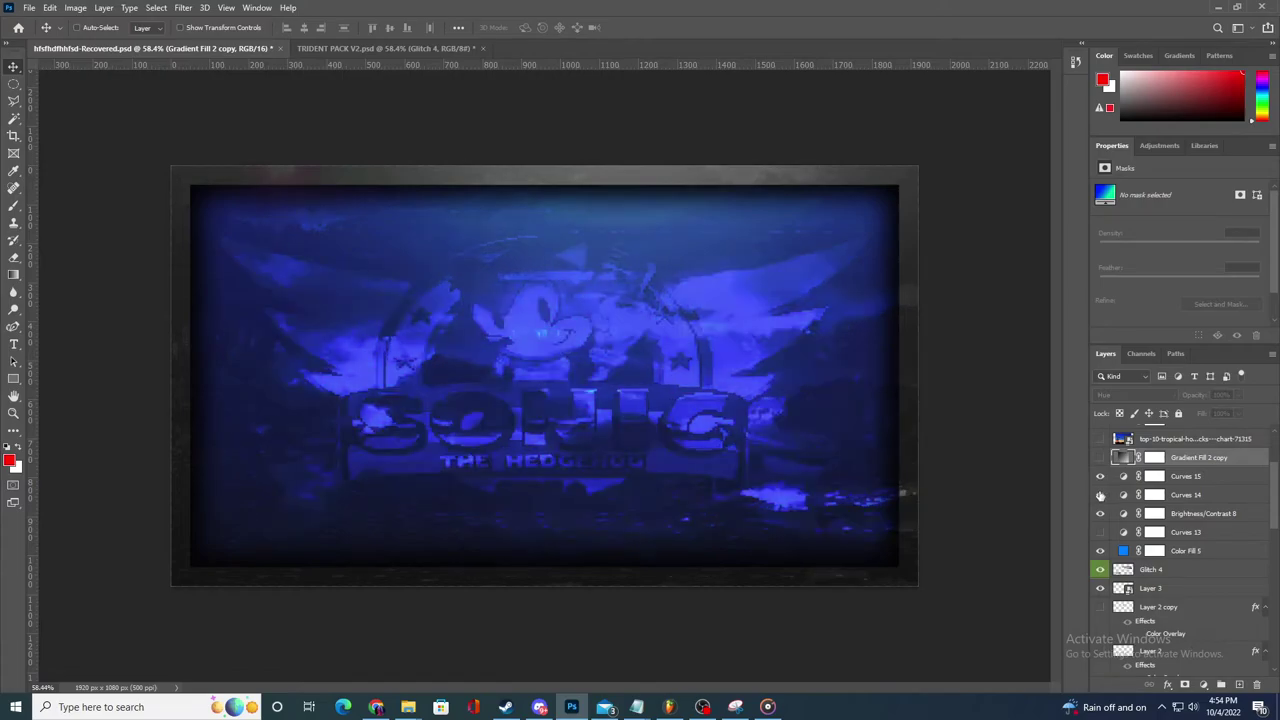
pyautogui.click(1098, 495)
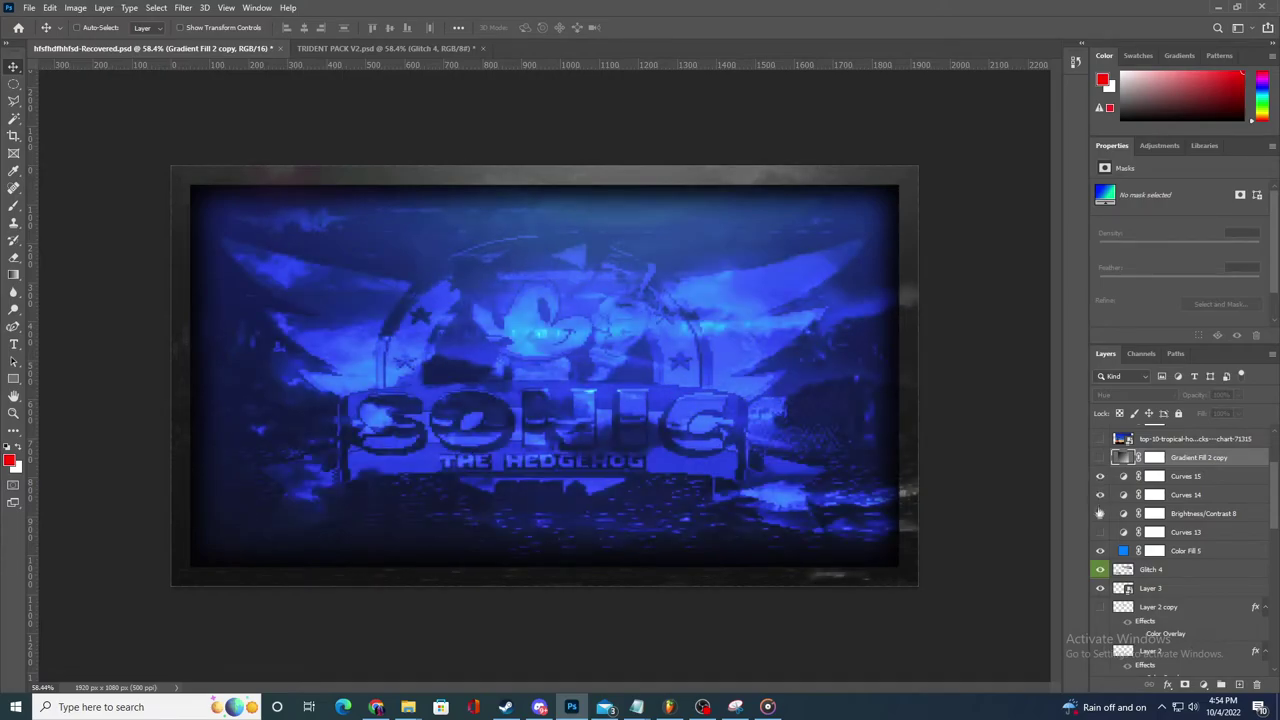
pyautogui.click(1100, 513)
pyautogui.click(1100, 514)
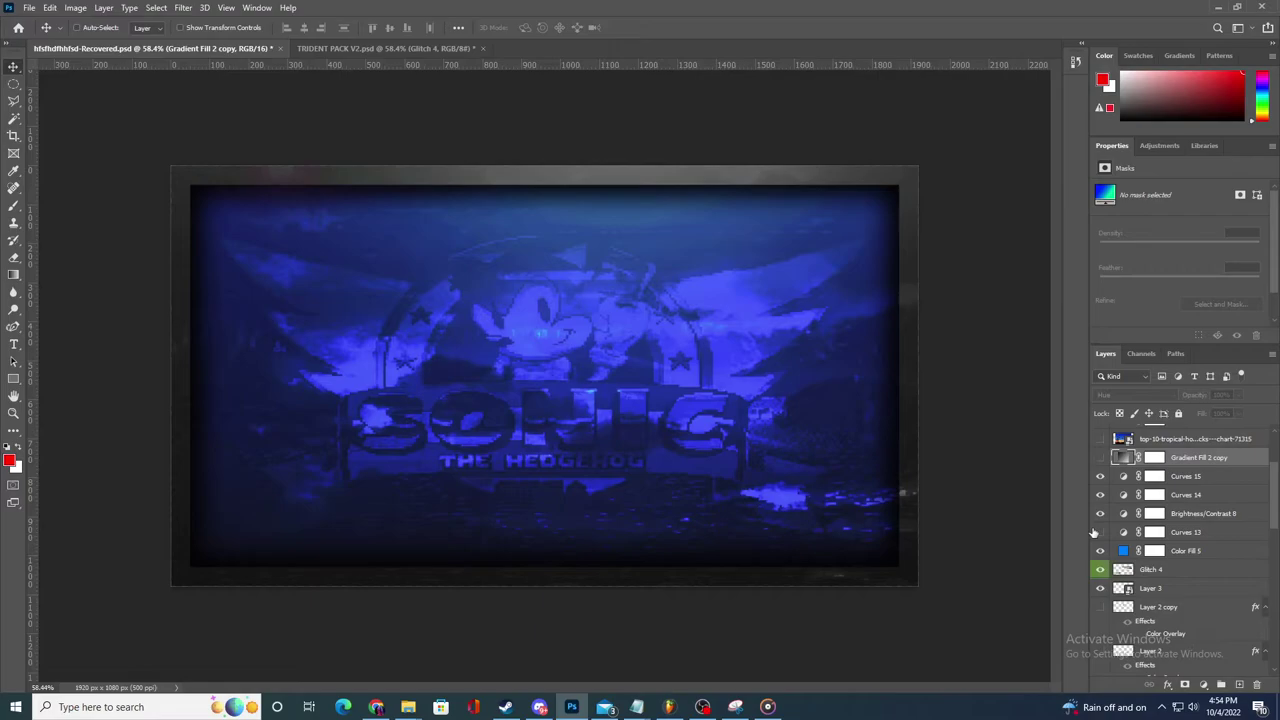
pyautogui.click(1100, 513)
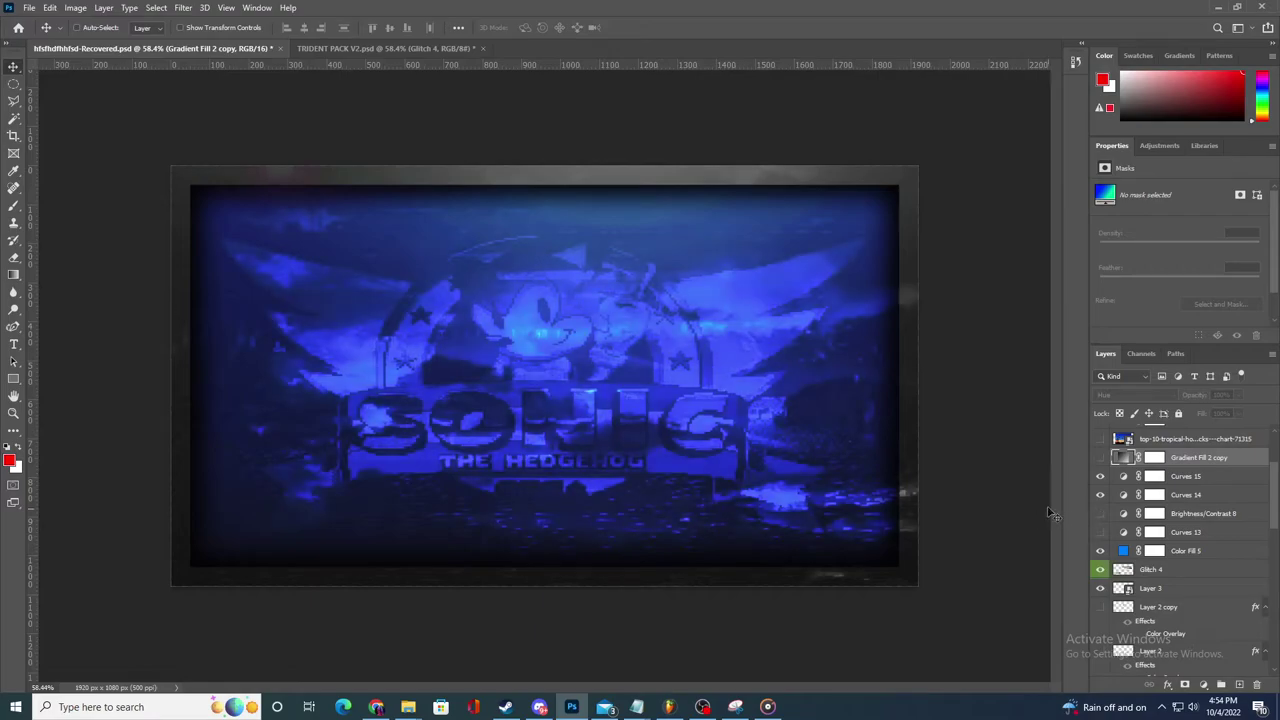
pyautogui.click(1099, 511)
pyautogui.click(1101, 478)
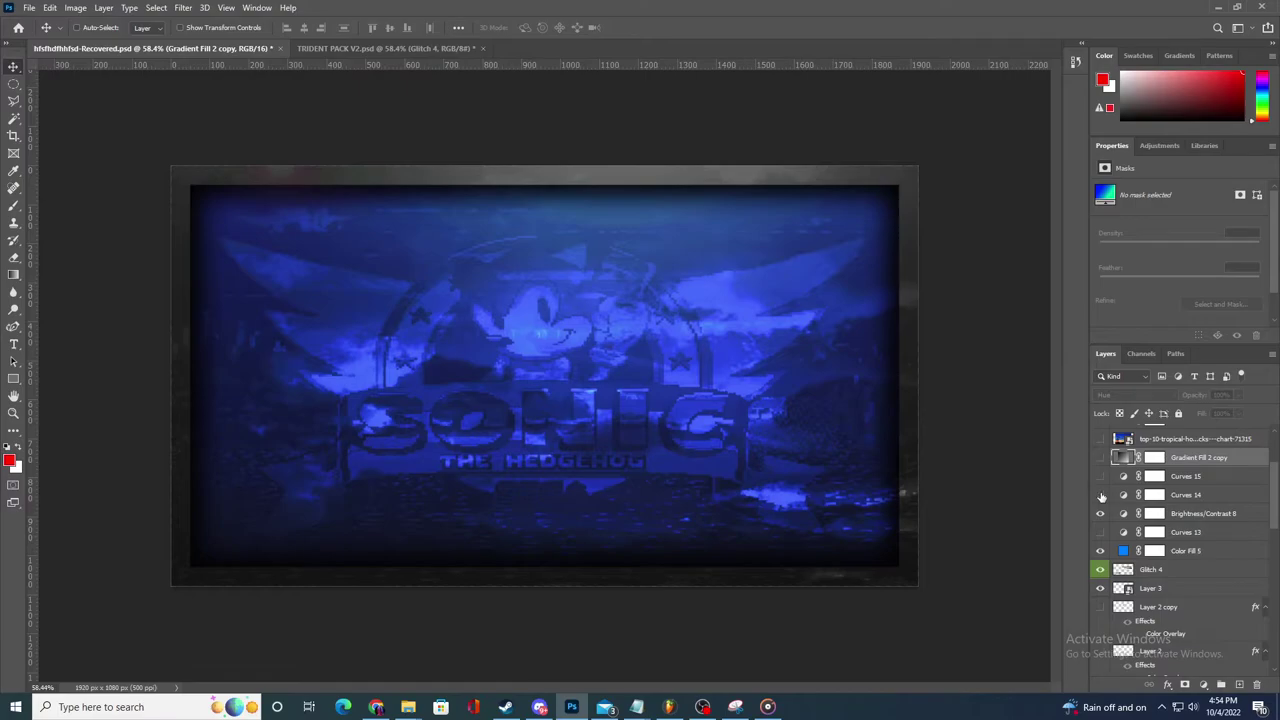
pyautogui.click(1101, 495)
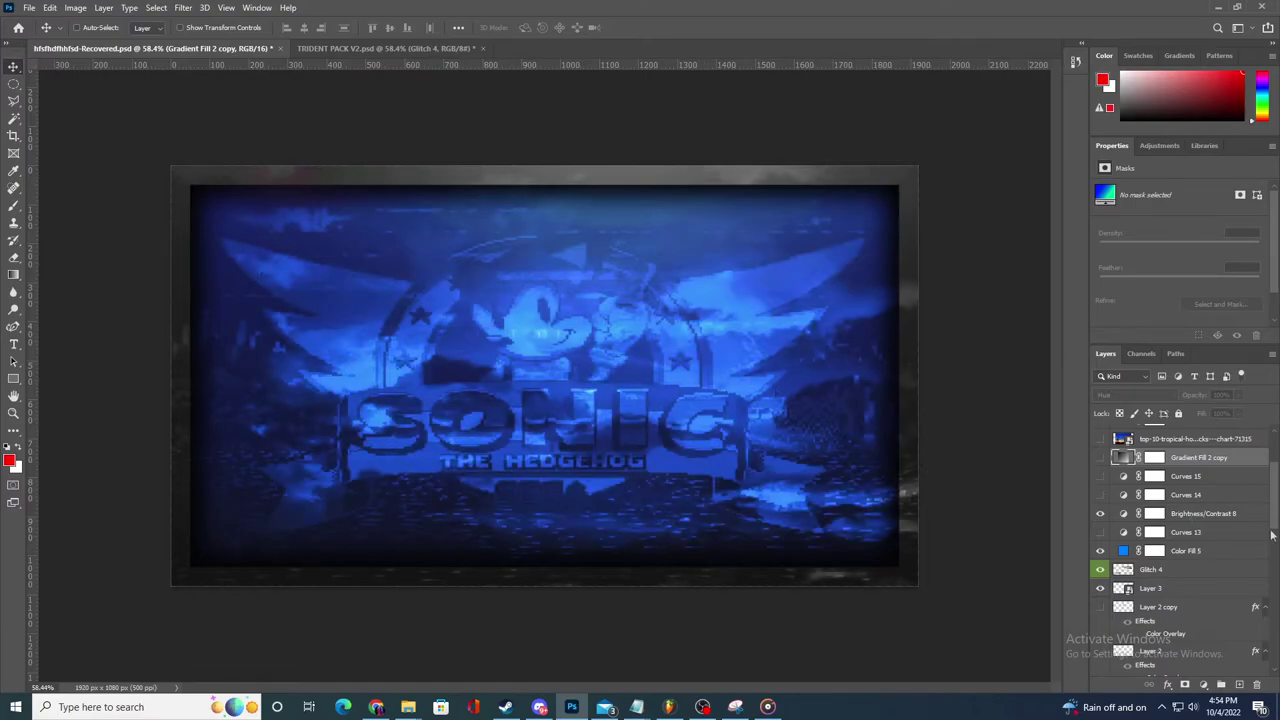
# - Set the Brightness/Contrast 8 layer to brightness -9 and contrast 60
pyautogui.click(1182, 519)
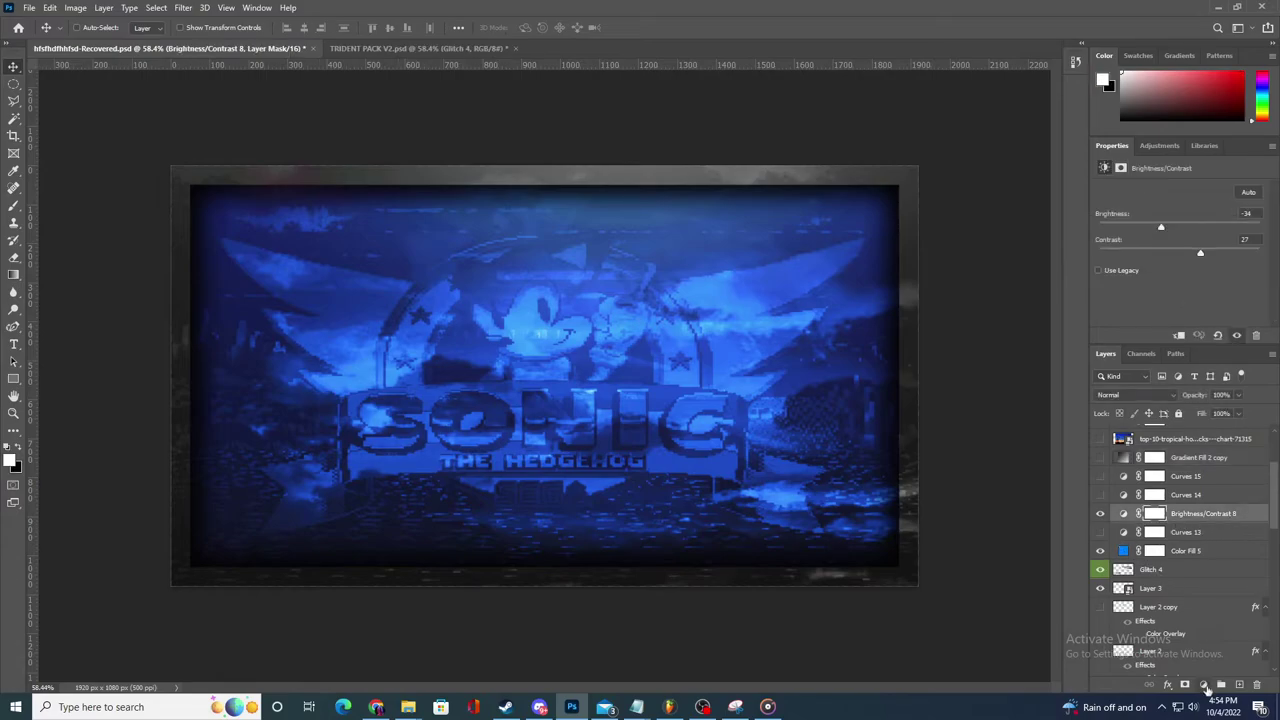
pyautogui.moveTo(1200, 253); pyautogui.dragTo(1219, 258)
pyautogui.click(1225, 251)
pyautogui.click(1165, 229)
pyautogui.click(1171, 229)
pyautogui.moveTo(1174, 230); pyautogui.dragTo(1173, 228)
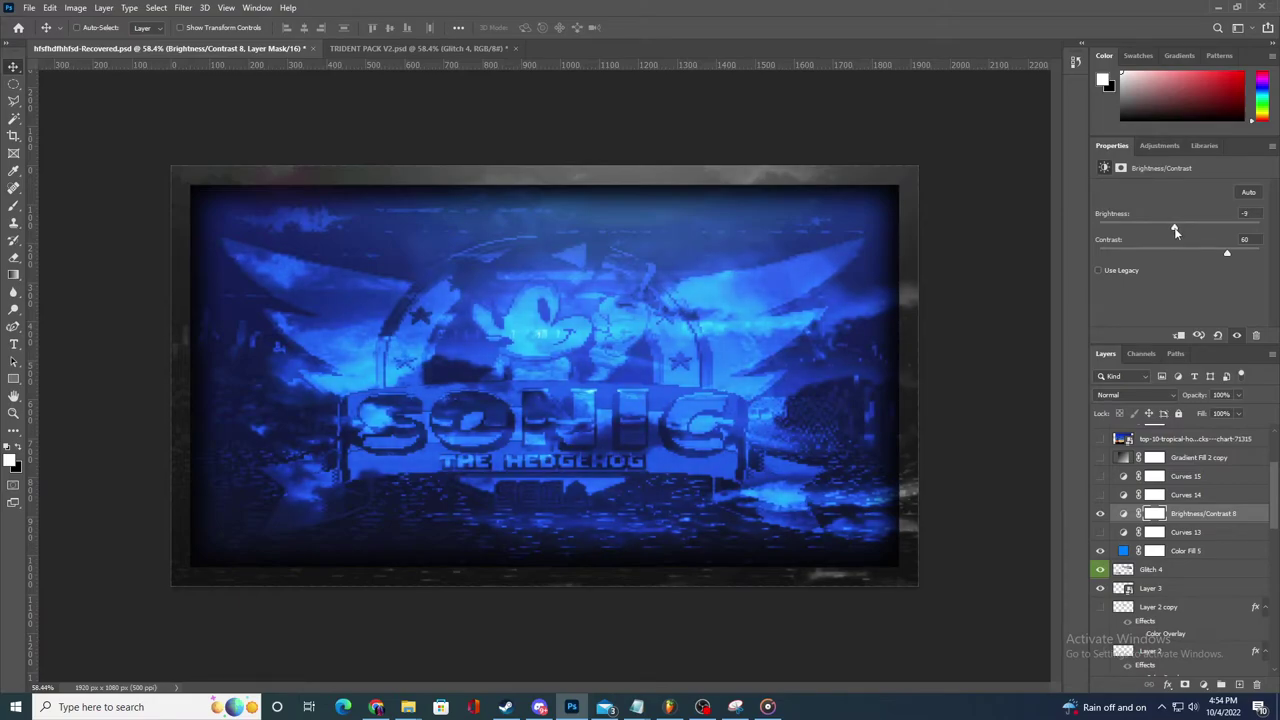
# - Export the adjusted thumbnail with Export As to the memes folder in Pictures under the file name jjhfghjf
pyautogui.click(30, 8)
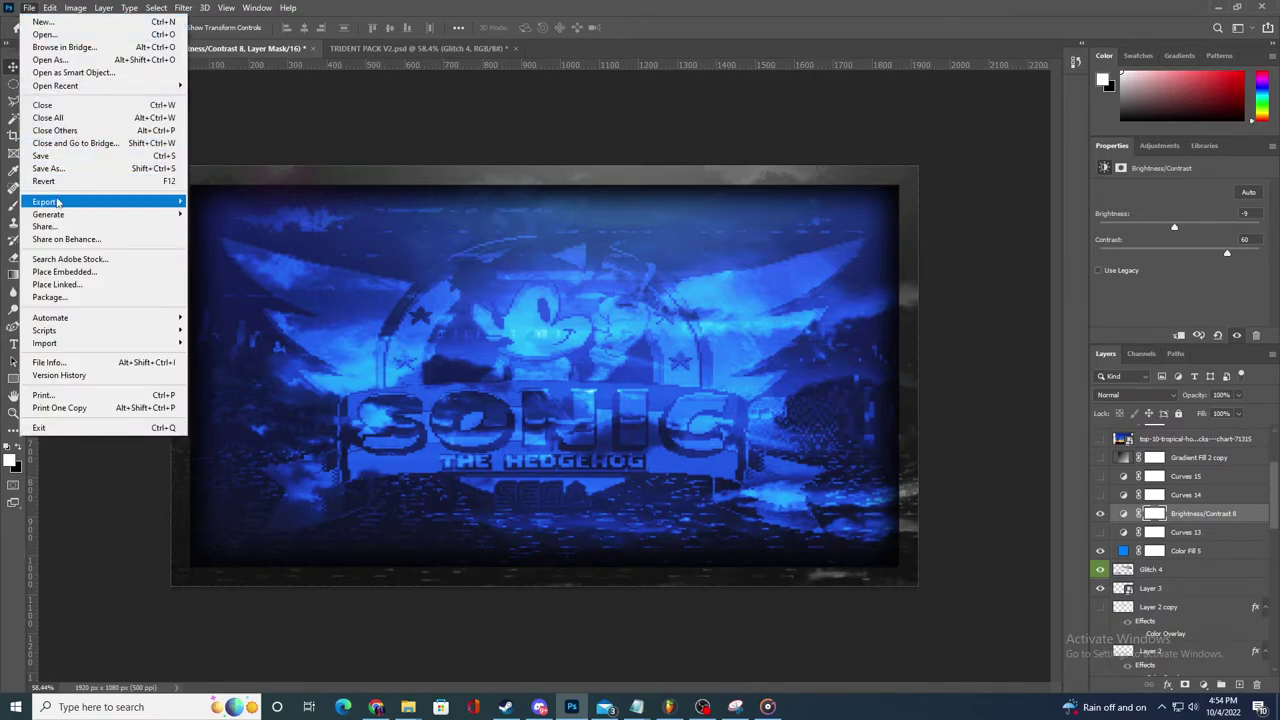
pyautogui.moveTo(100, 202)
pyautogui.click(272, 216)
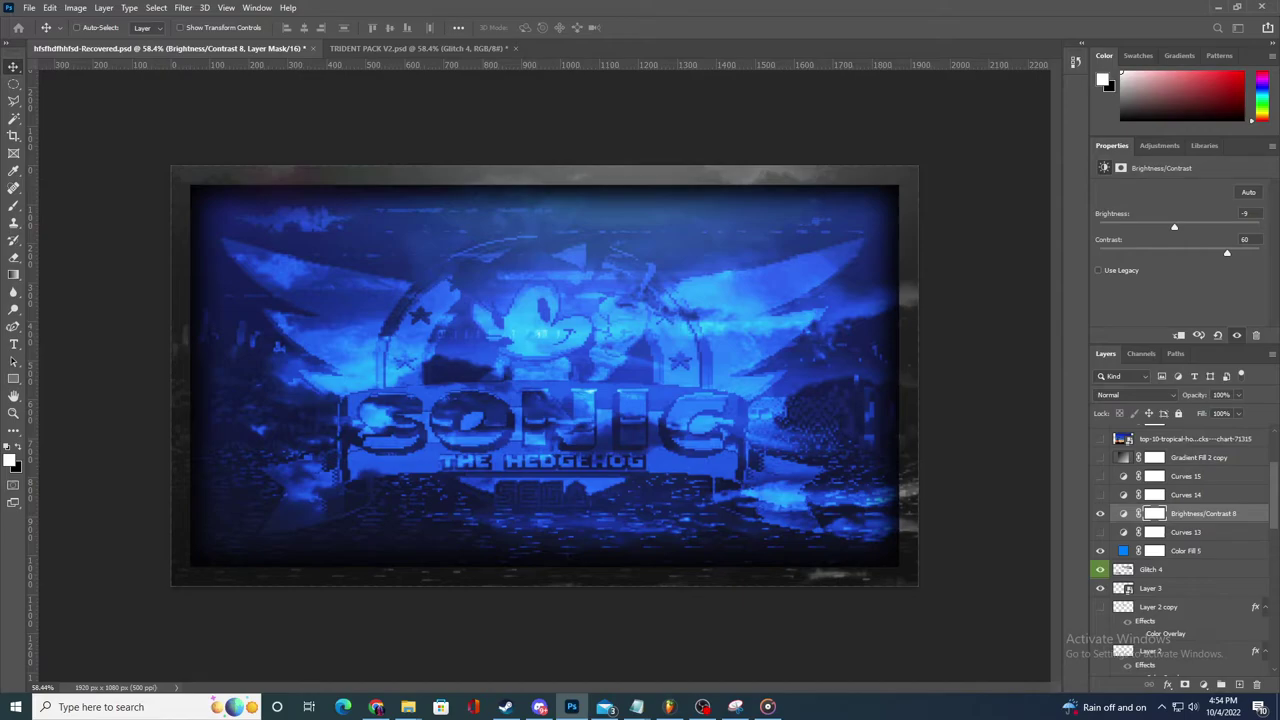
pyautogui.hotkey('ctrl', 'alt', 'shift', 'w')
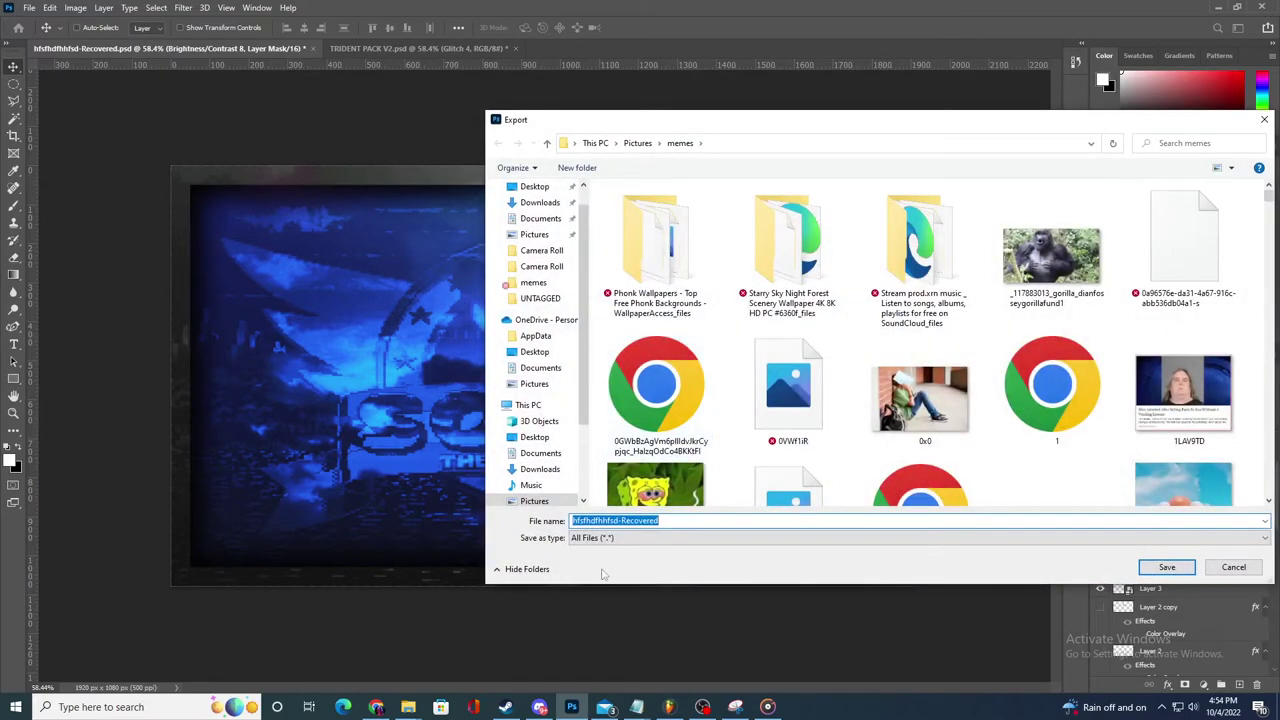
pyautogui.write('jjhfghjf')
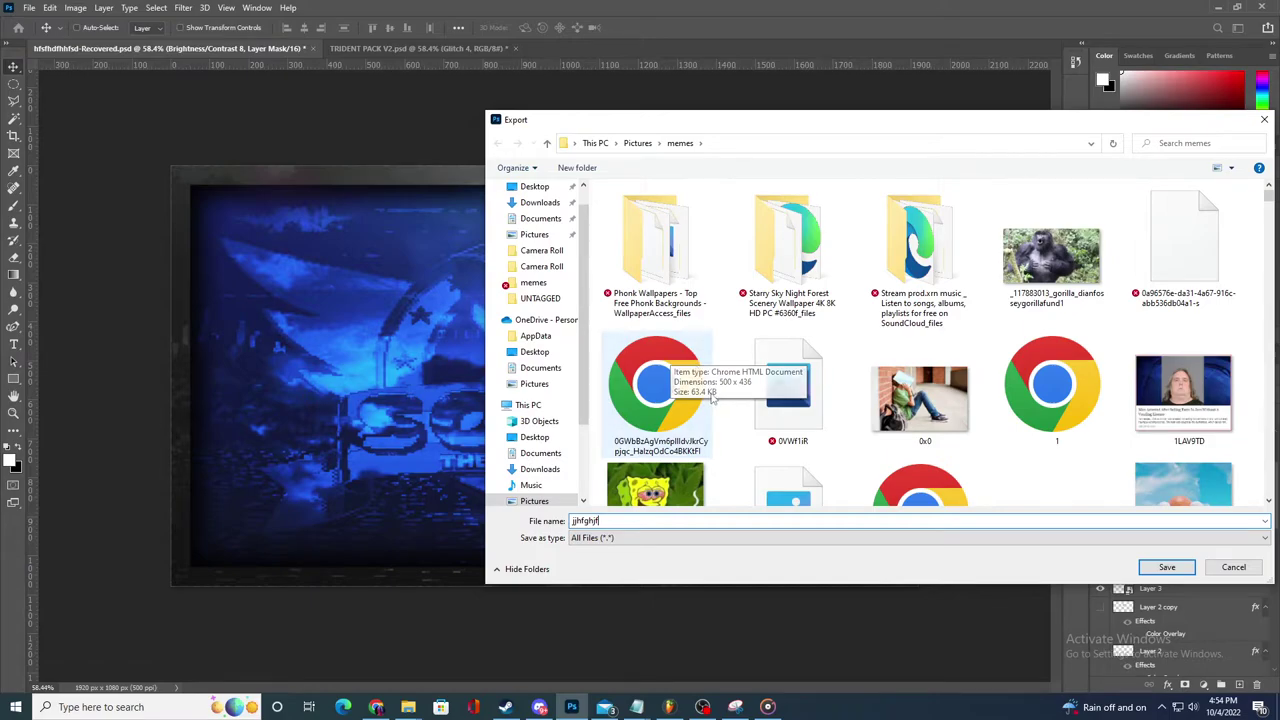
pyautogui.click(1162, 567)
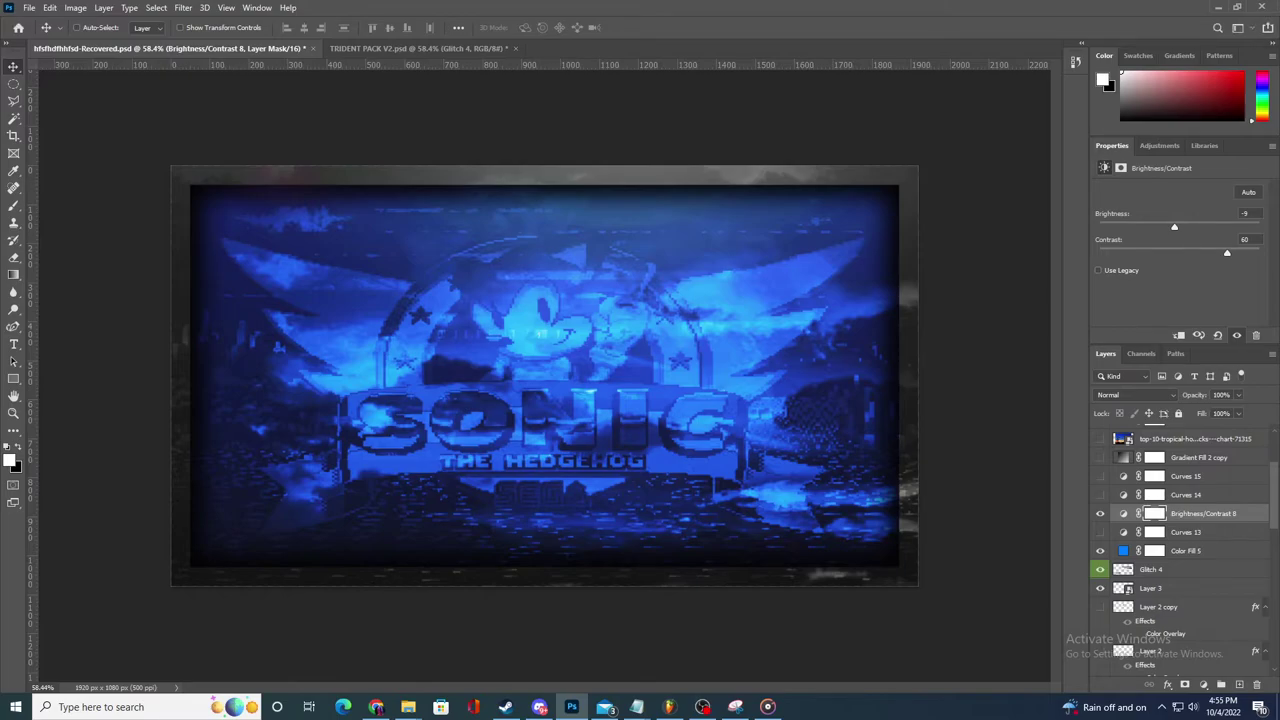
# - Switch to File Explorer and select the exported jjhfghjf image among the recent files
pyautogui.hotkey('alt', 'Tab')
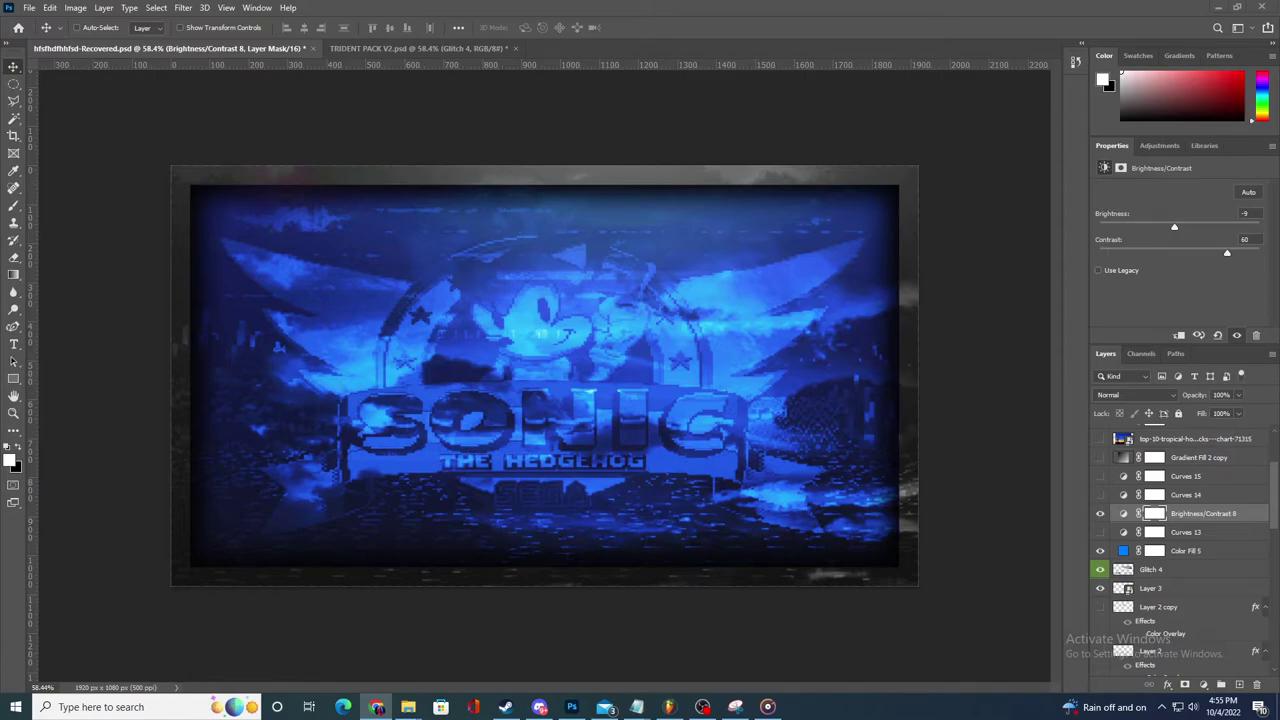
pyautogui.click(408, 707)
pyautogui.moveTo(626, 7); pyautogui.dragTo(892, 154)
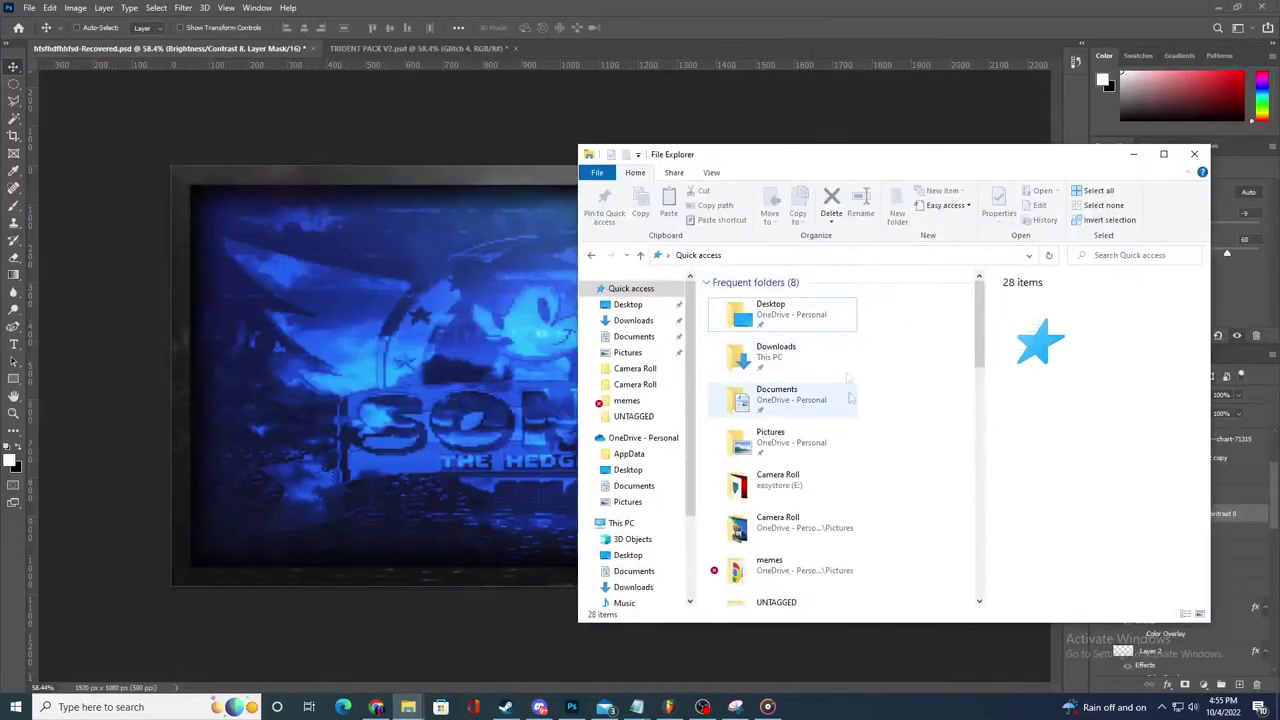
pyautogui.doubleClick(828, 158)
pyautogui.click(213, 272)
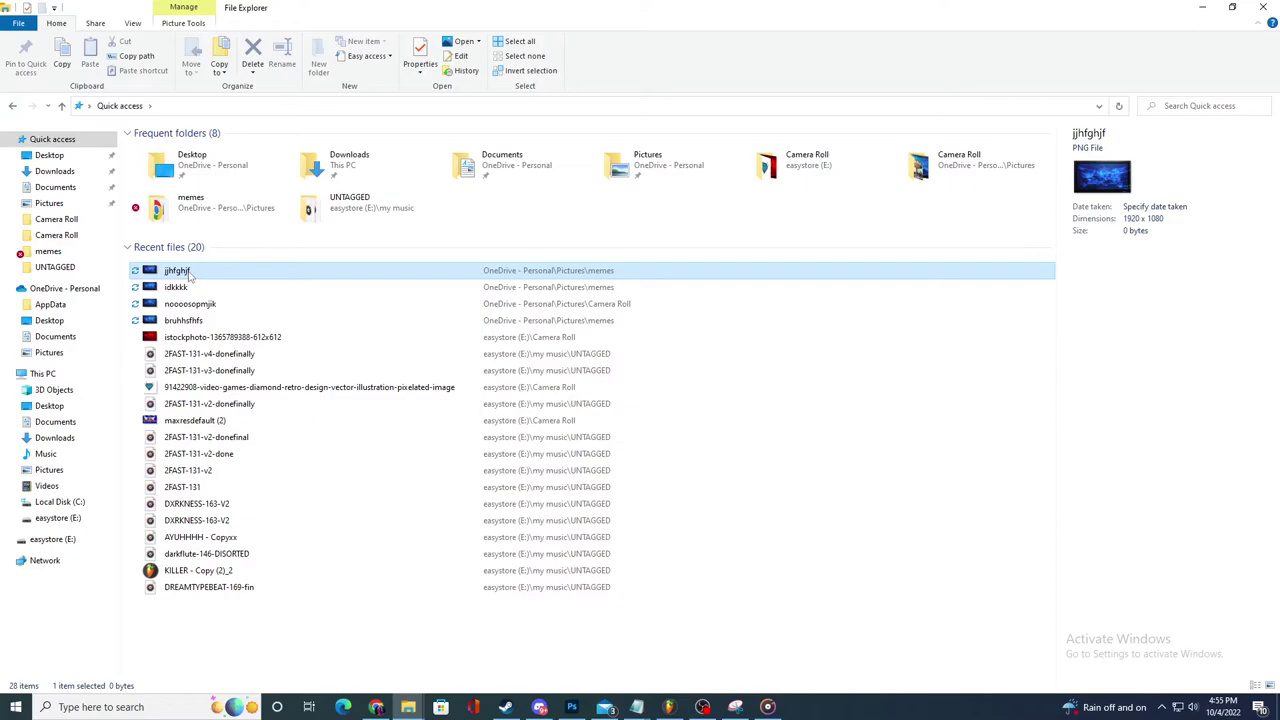
pyautogui.hotkey('alt', 'Tab')
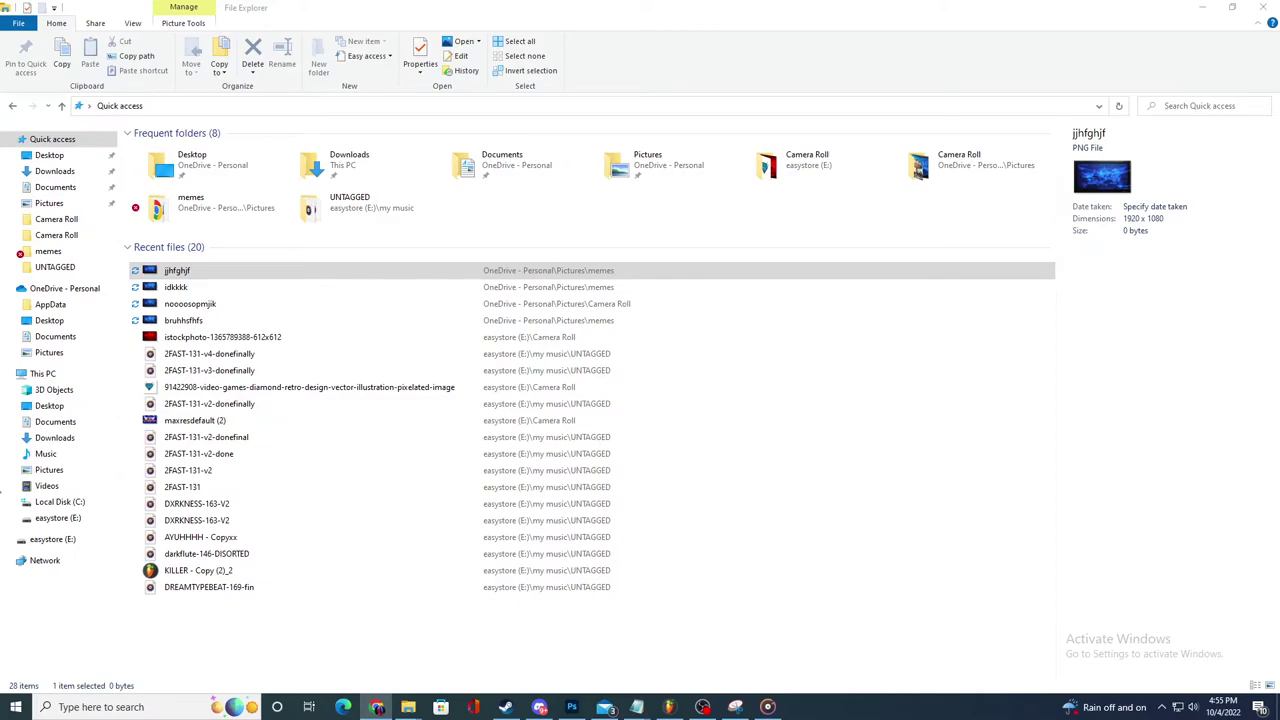
pyautogui.click(752, 706)
pyautogui.click(974, 519)
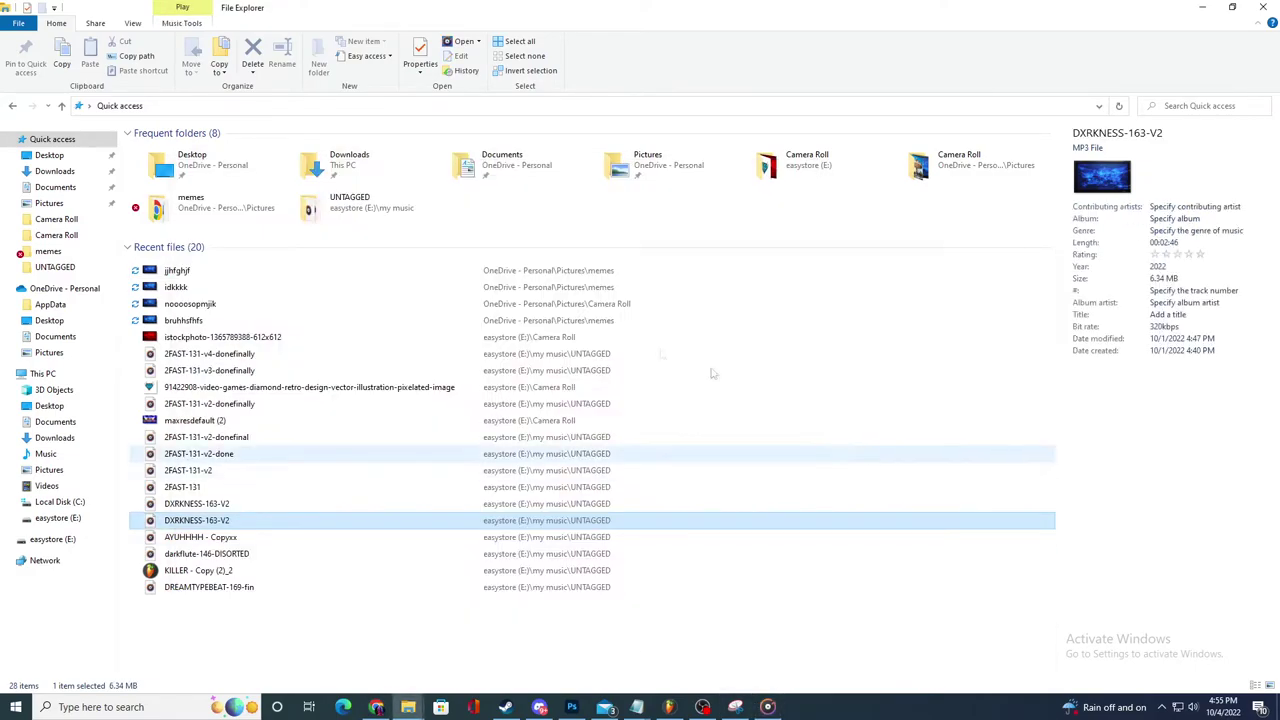
pyautogui.click(62, 172)
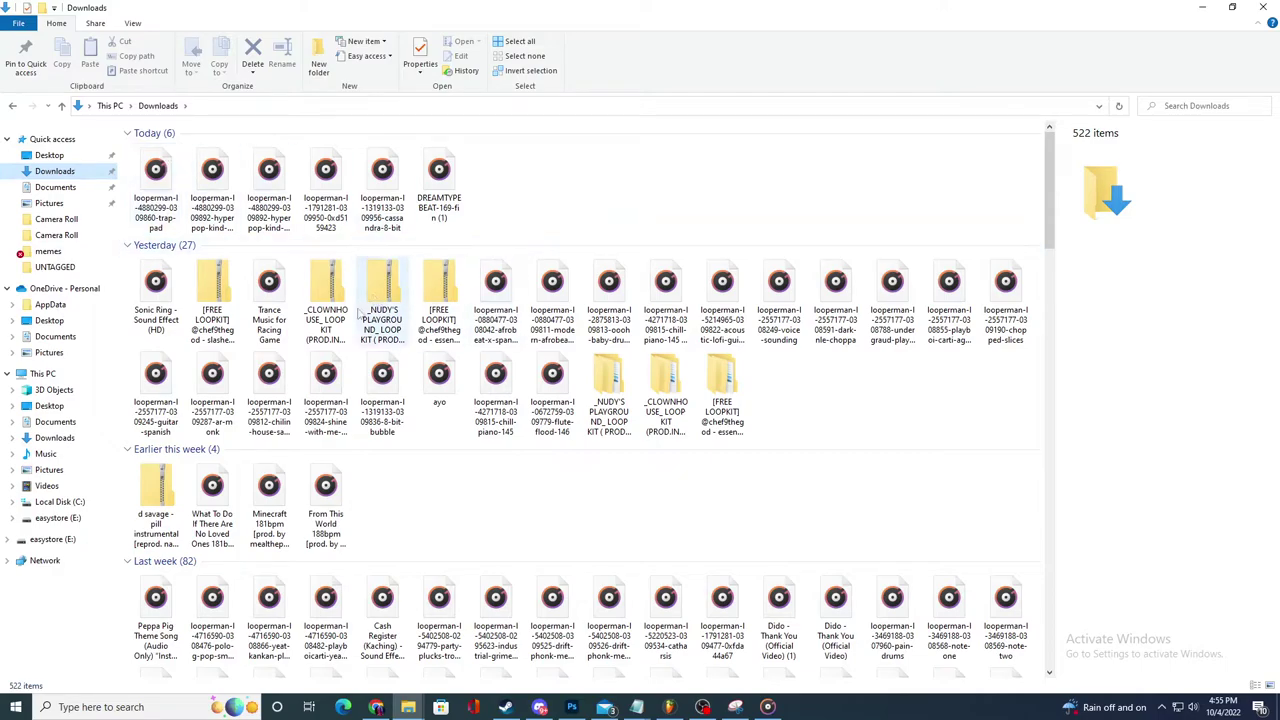
pyautogui.click(507, 709)
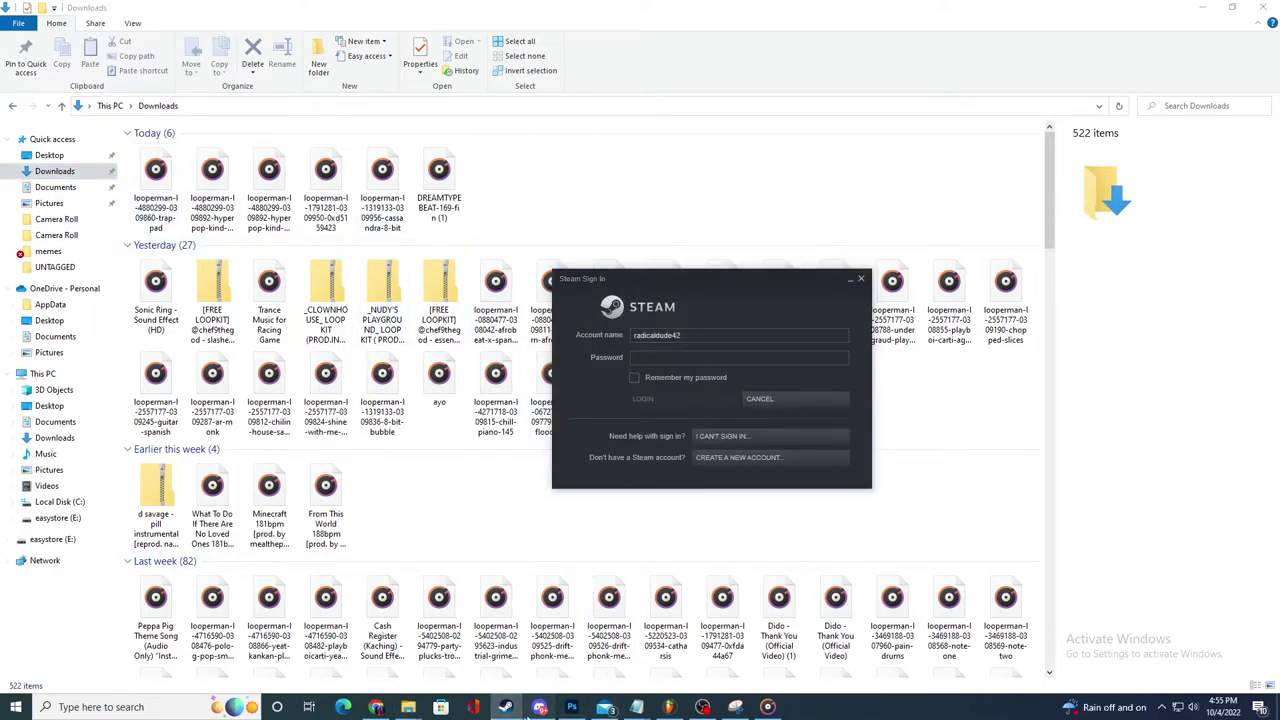
pyautogui.click(535, 711)
pyautogui.click(532, 713)
pyautogui.click(768, 707)
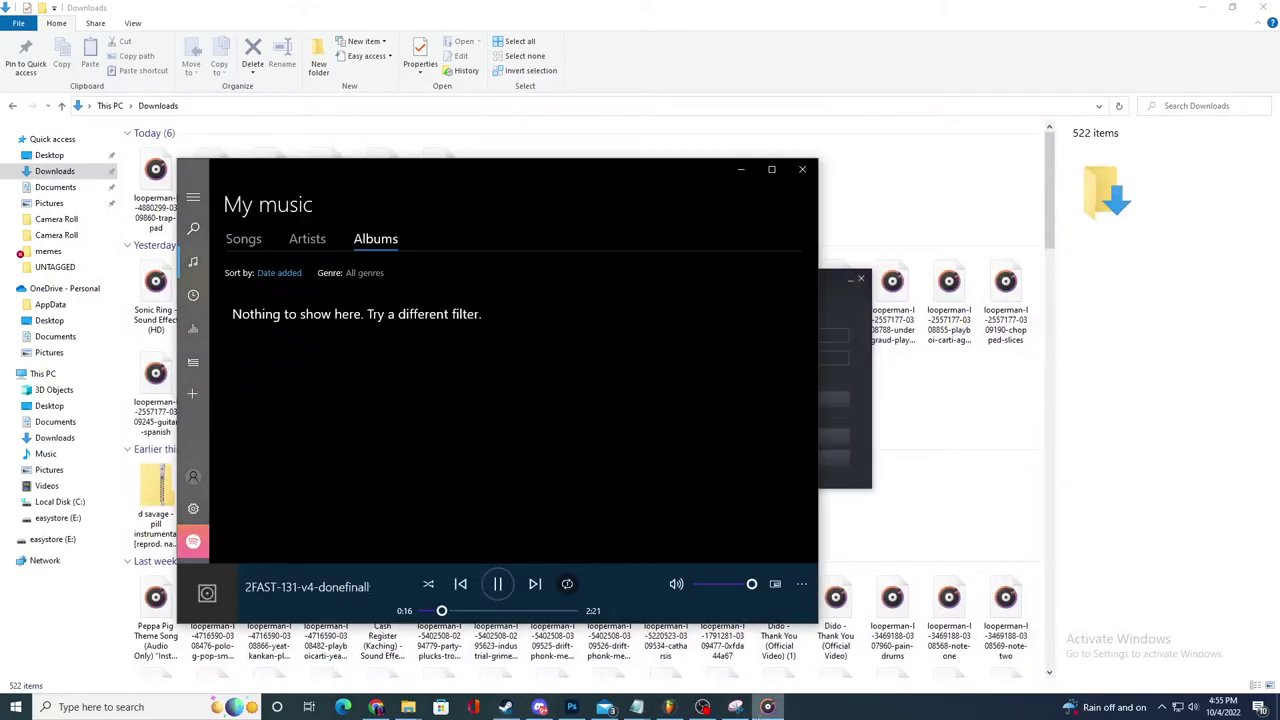
pyautogui.click(742, 169)
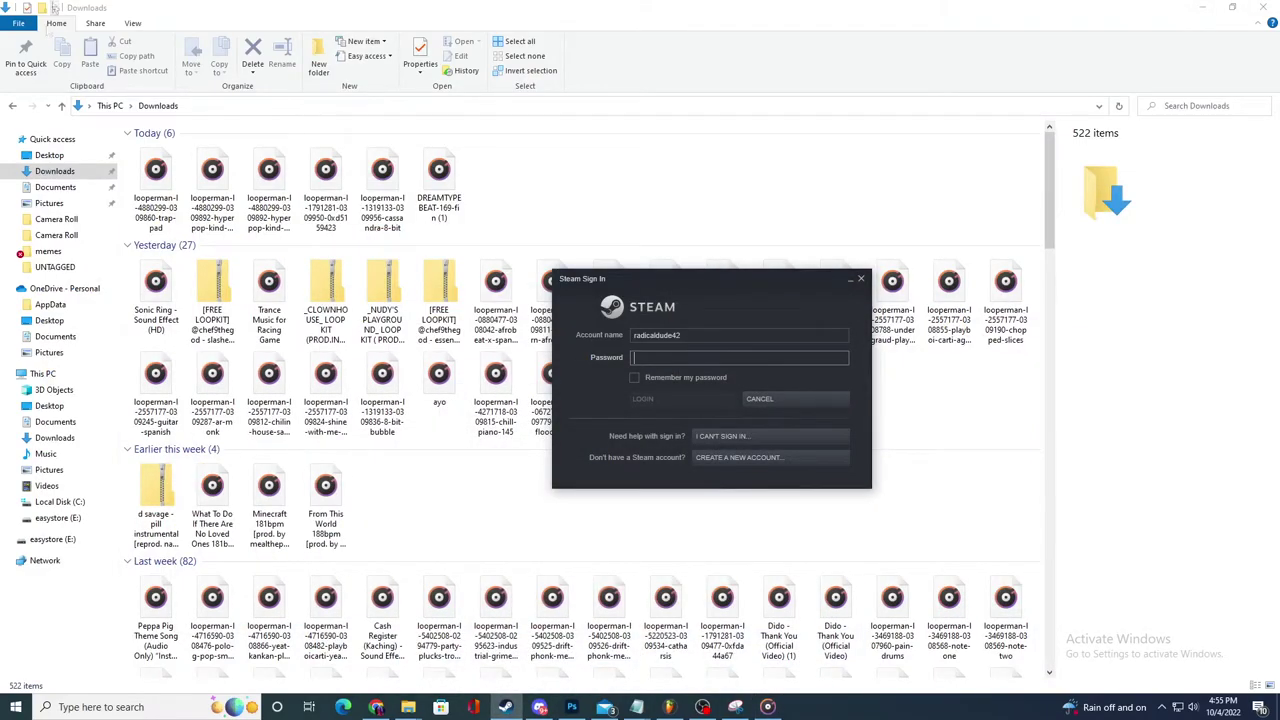
pyautogui.click(739, 189)
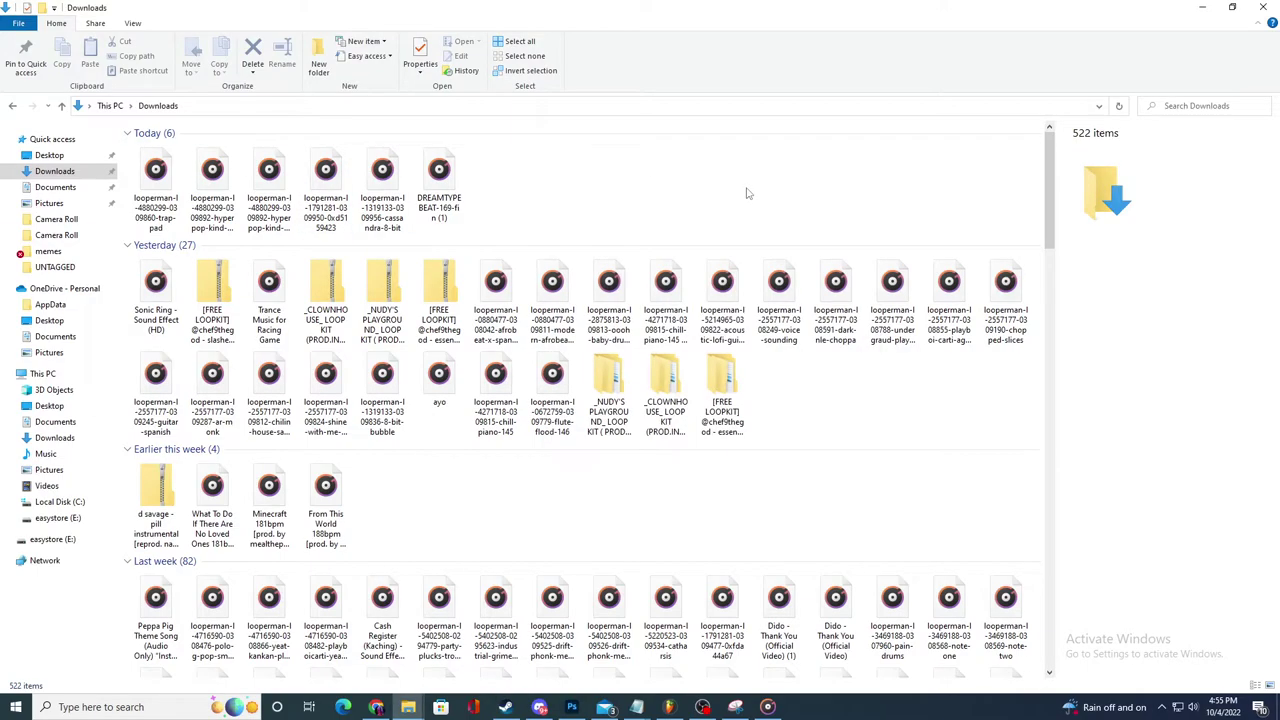
pyautogui.click(1208, 7)
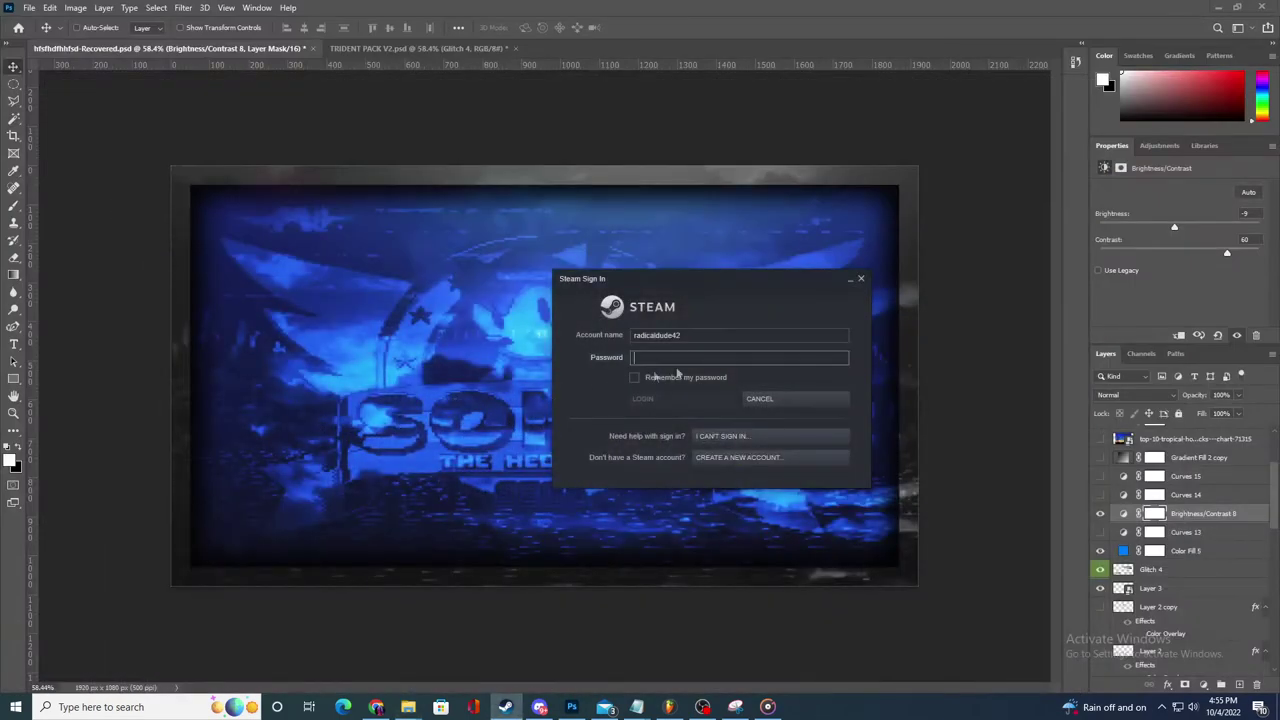
pyautogui.click(859, 279)
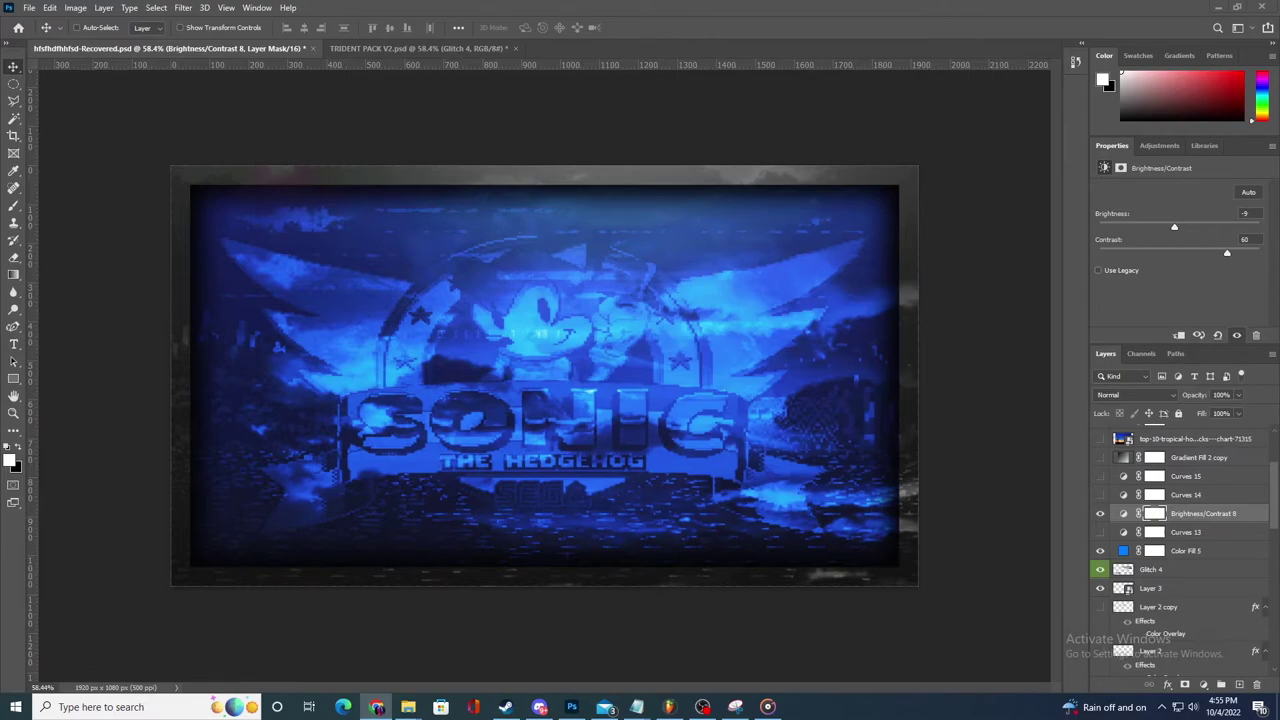
pyautogui.click(29, 7)
pyautogui.moveTo(118, 203)
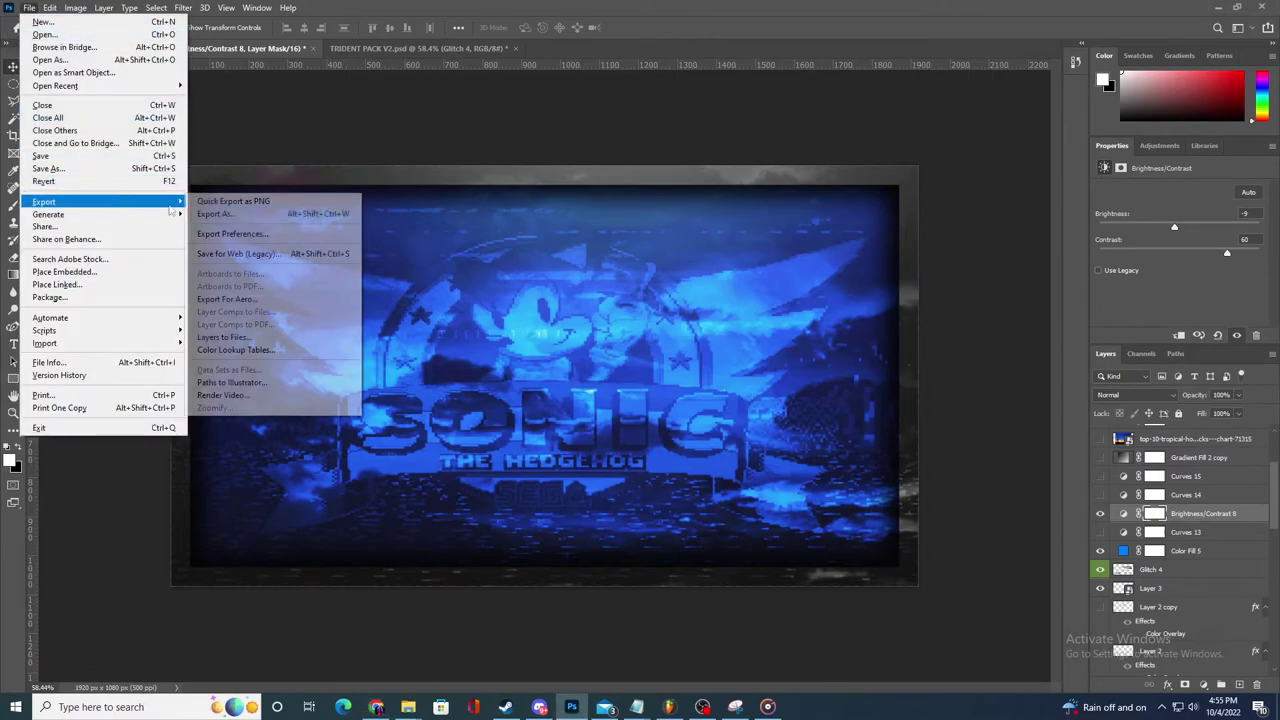
pyautogui.click(255, 213)
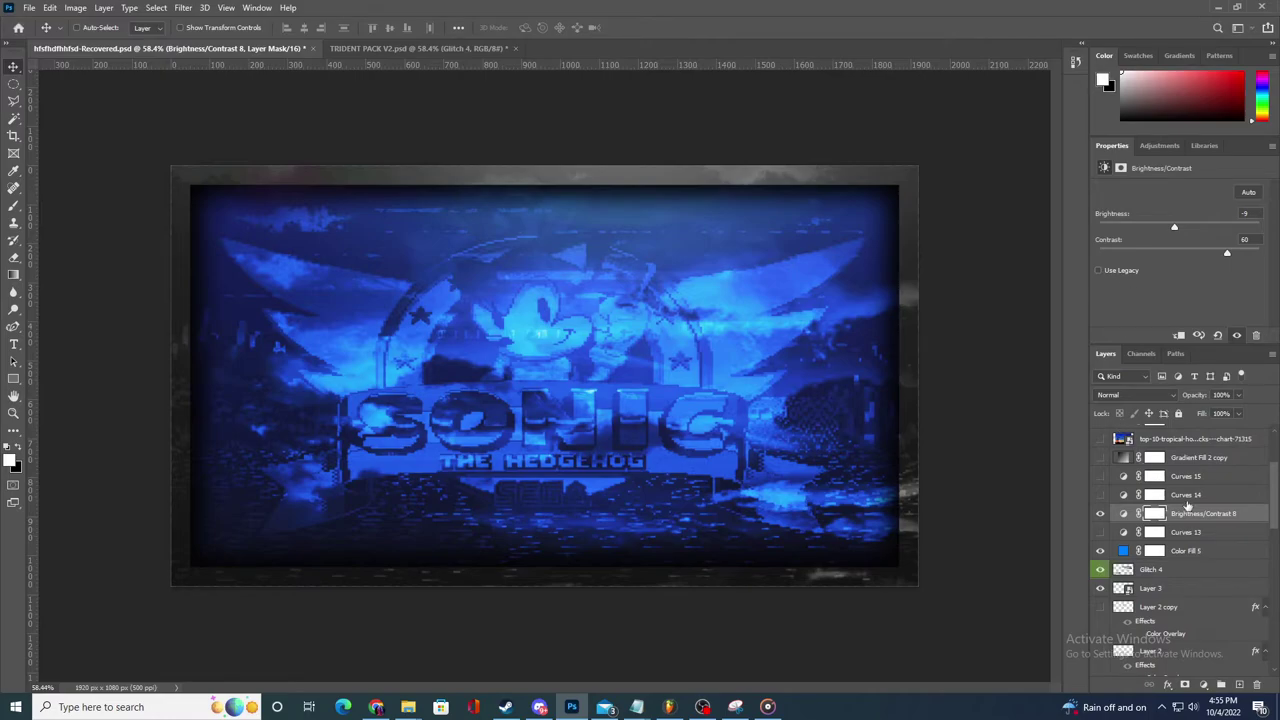
# - Hide the Brightness/Contrast 8 adjustment layer and select the Color Fill 5 layer
pyautogui.click(1138, 494)
pyautogui.click(1176, 513)
pyautogui.click(1101, 515)
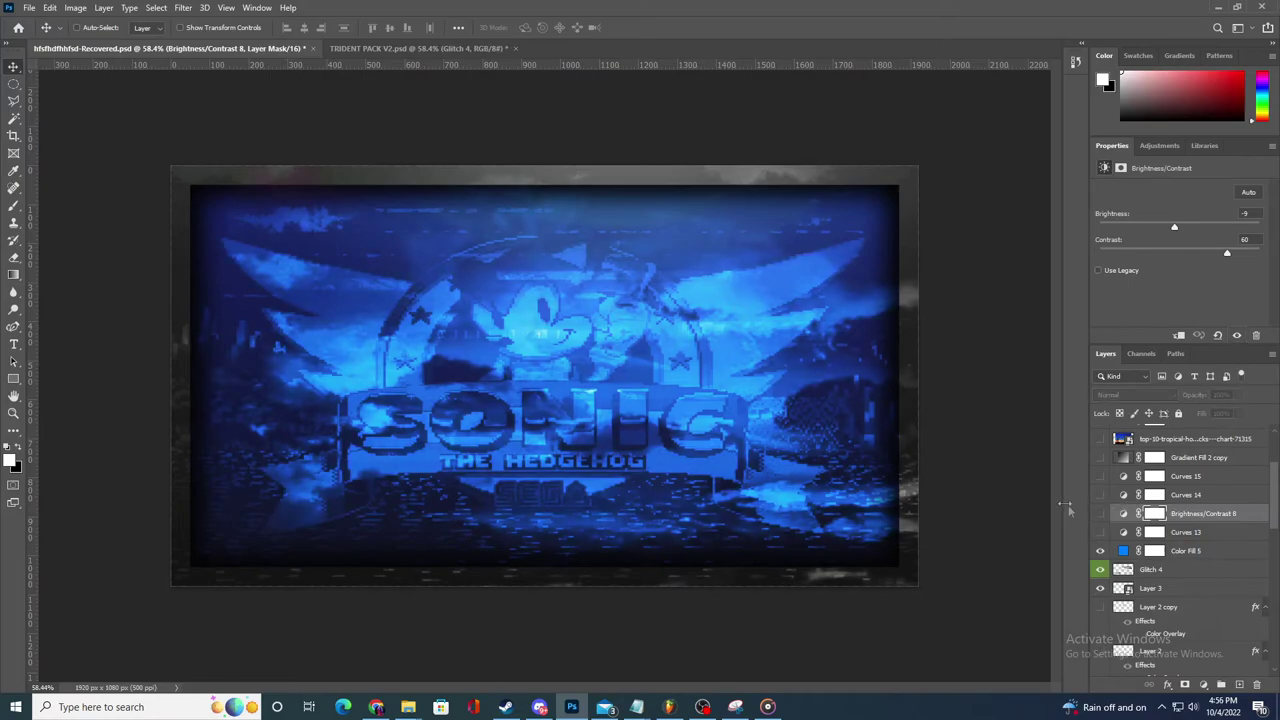
pyautogui.click(1110, 553)
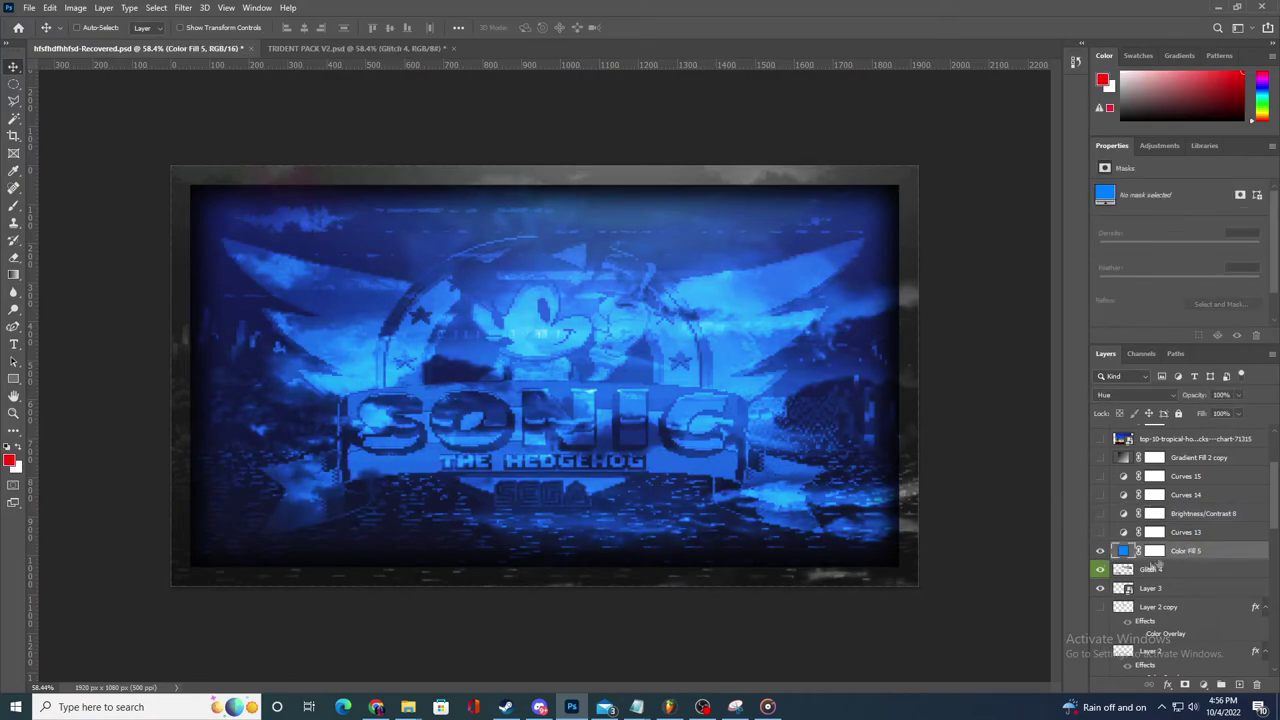
# - Lower the Glitch 4 layer's opacity and set the opacity of Layer 3 to 20%
pyautogui.click(1163, 572)
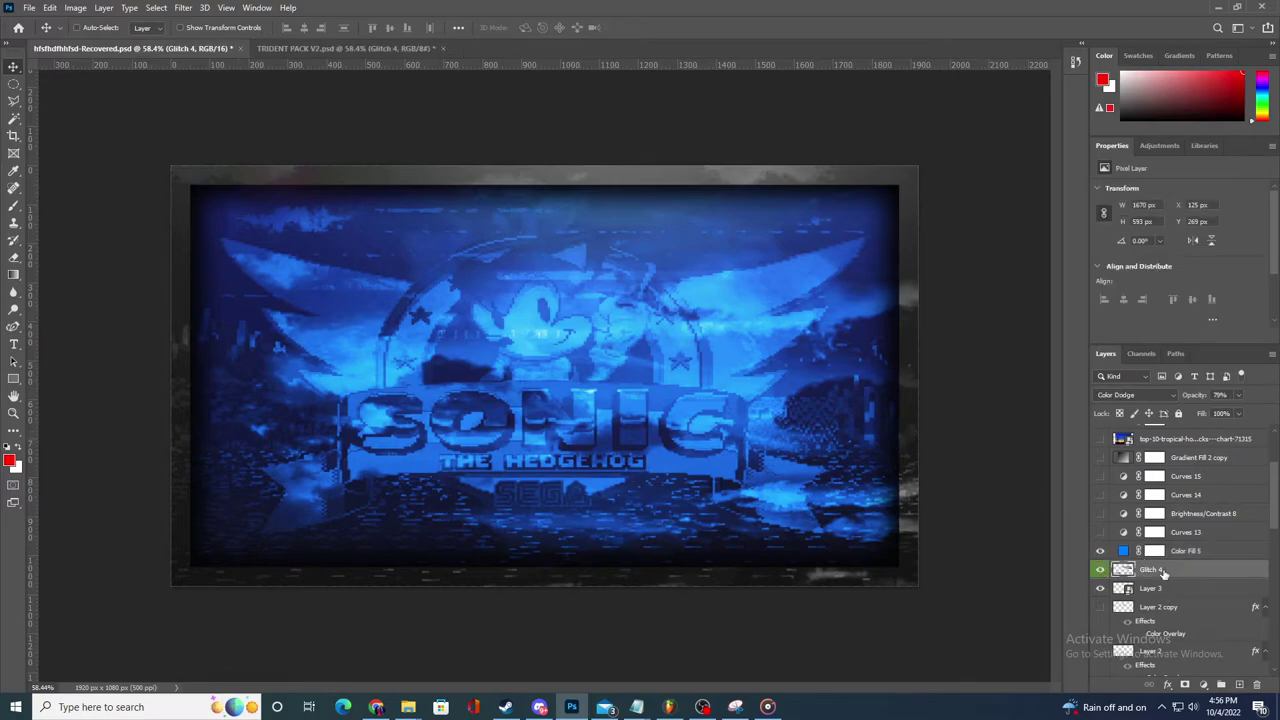
pyautogui.click(1238, 395)
pyautogui.moveTo(1240, 413); pyautogui.dragTo(1222, 413)
pyautogui.click(1157, 589)
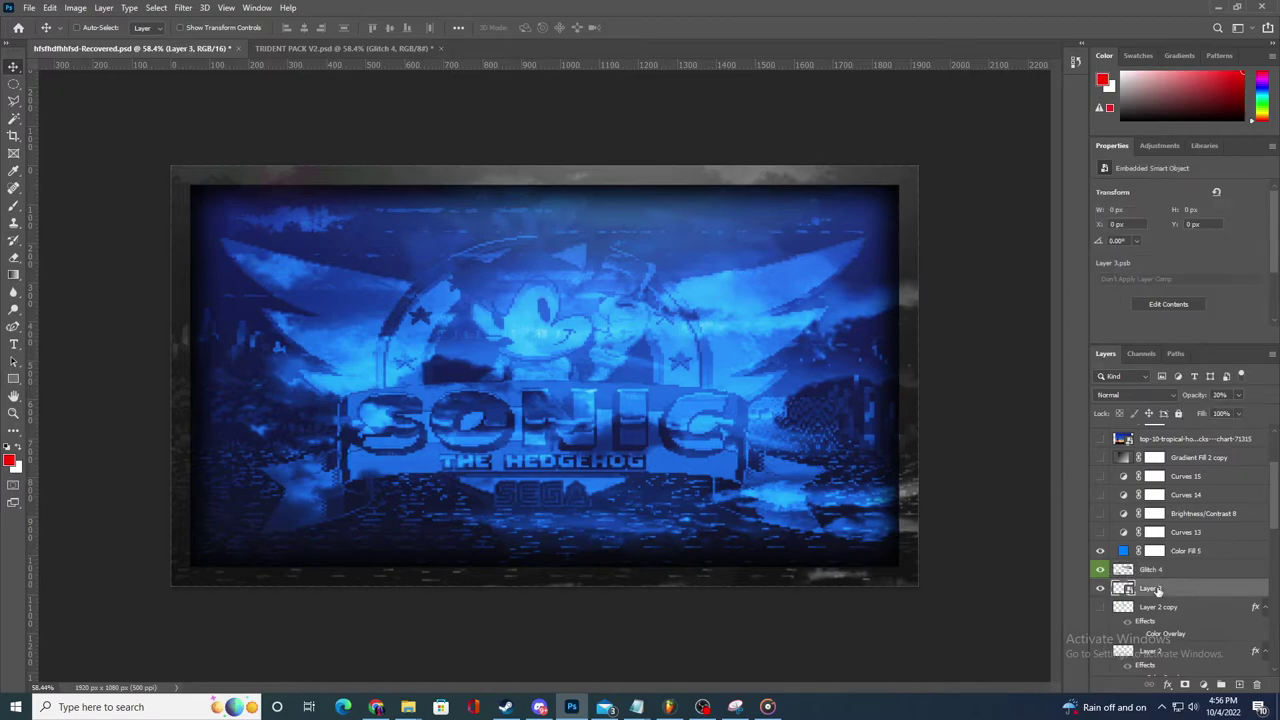
# - Export the thumbnail with Export As to the memes folder in Pictures under the file name afafsafsafd
pyautogui.click(30, 8)
pyautogui.moveTo(82, 204)
pyautogui.click(216, 213)
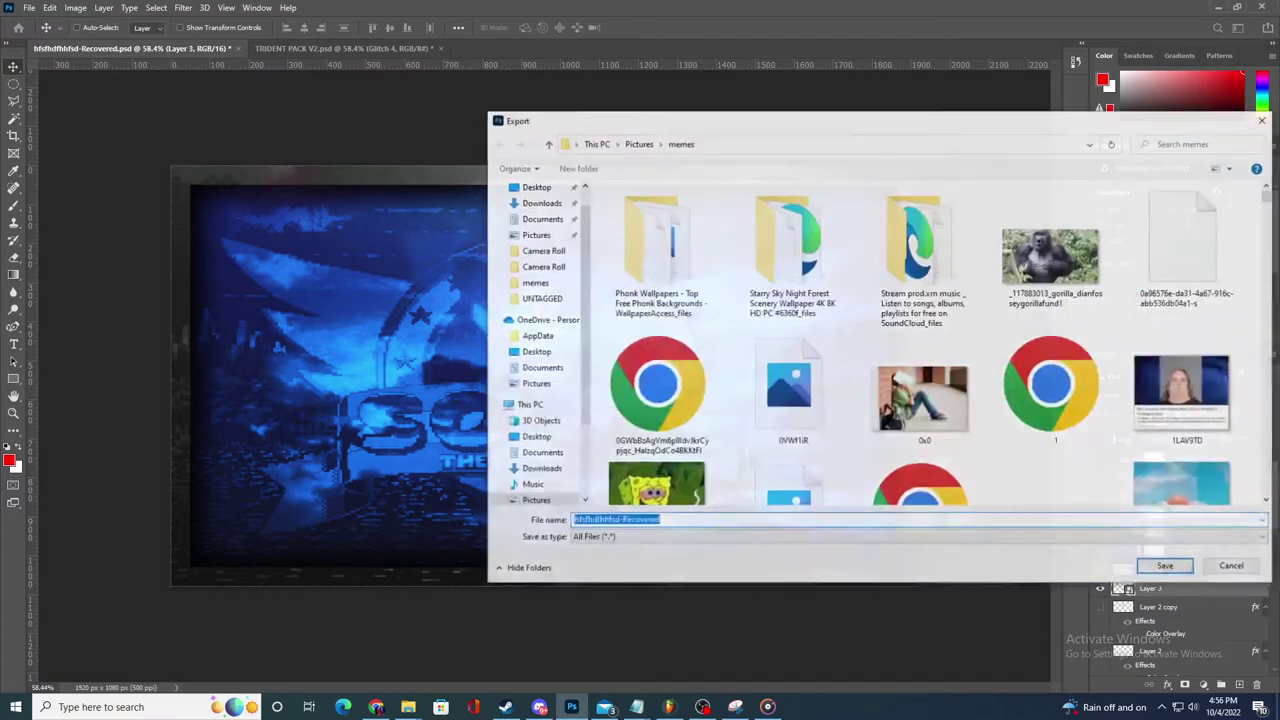
pyautogui.write('sfdfsdfsdf')
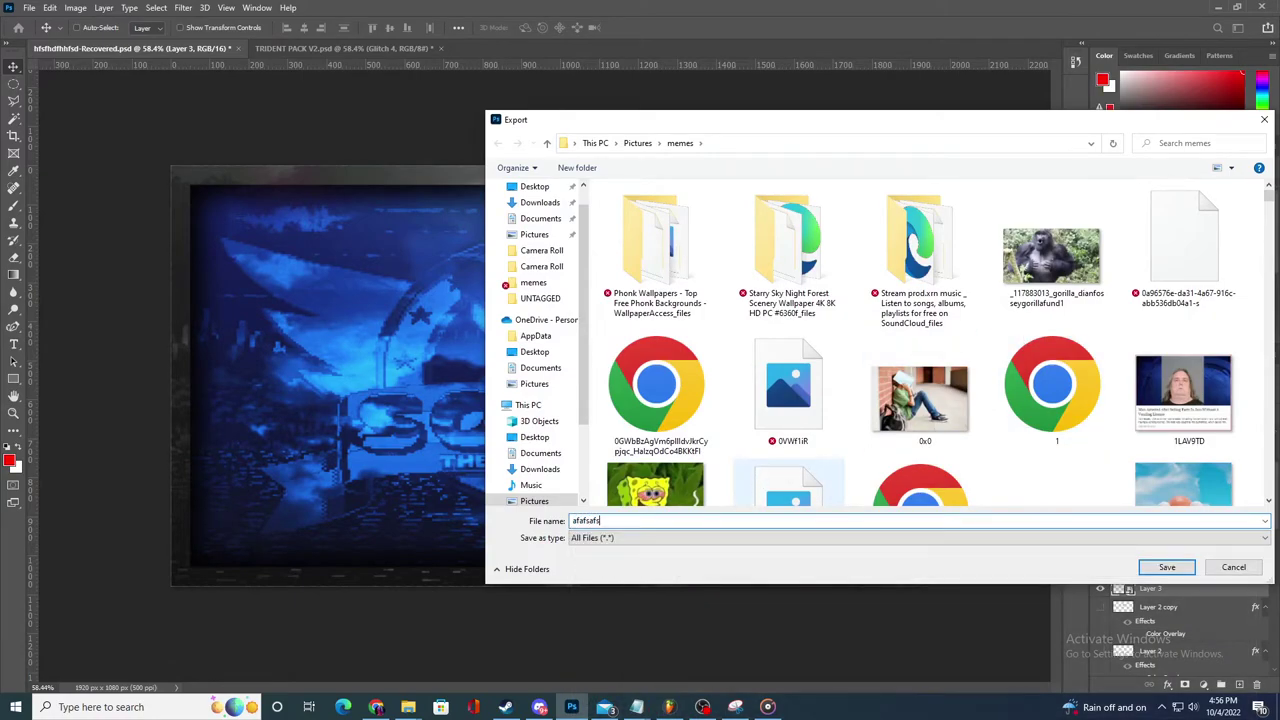
pyautogui.press('Return')
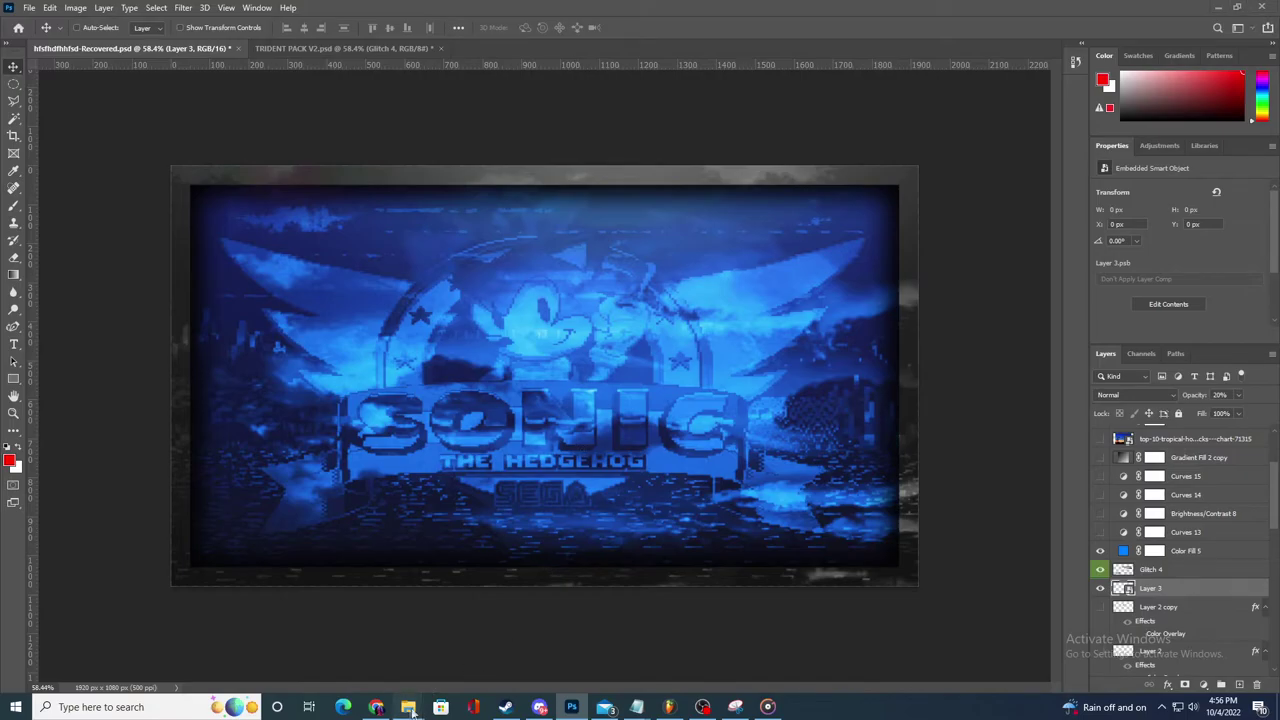
# - Locate the exported afafsafsafd image among File Explorer's recent files and select it for use in another window
pyautogui.moveTo(408, 707)
pyautogui.moveTo(173, 659)
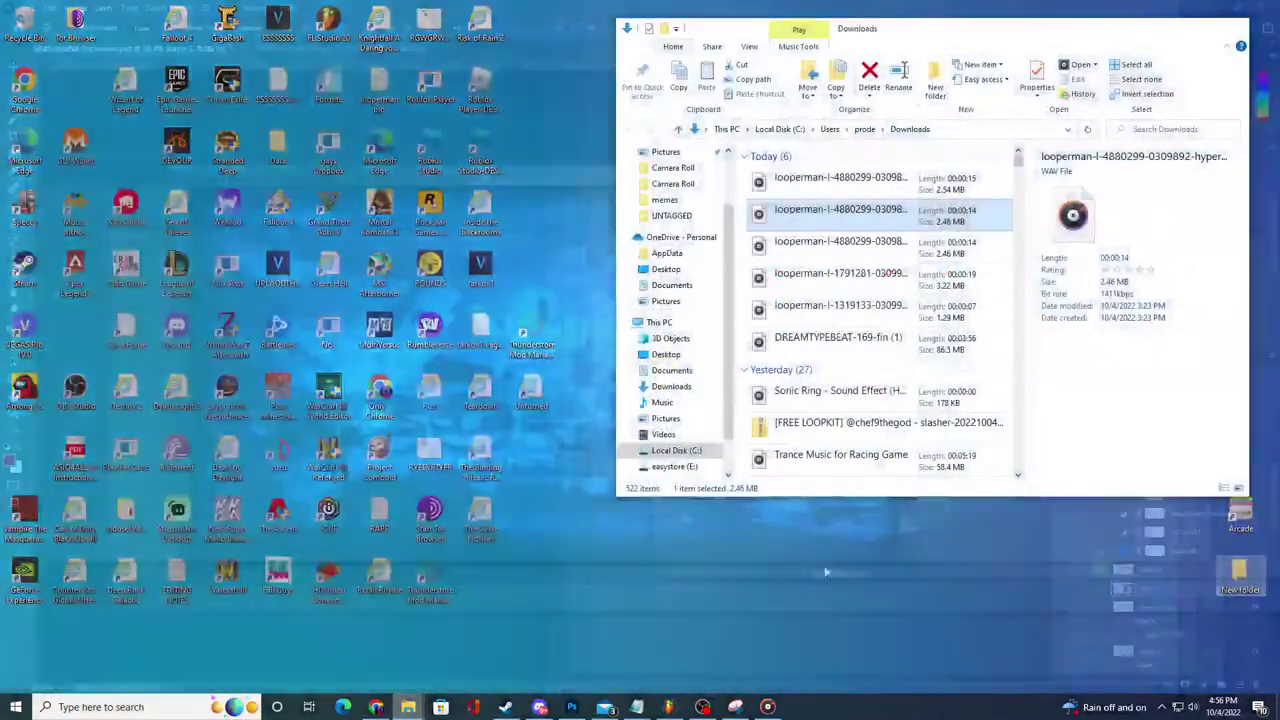
pyautogui.click(712, 648)
pyautogui.click(695, 150)
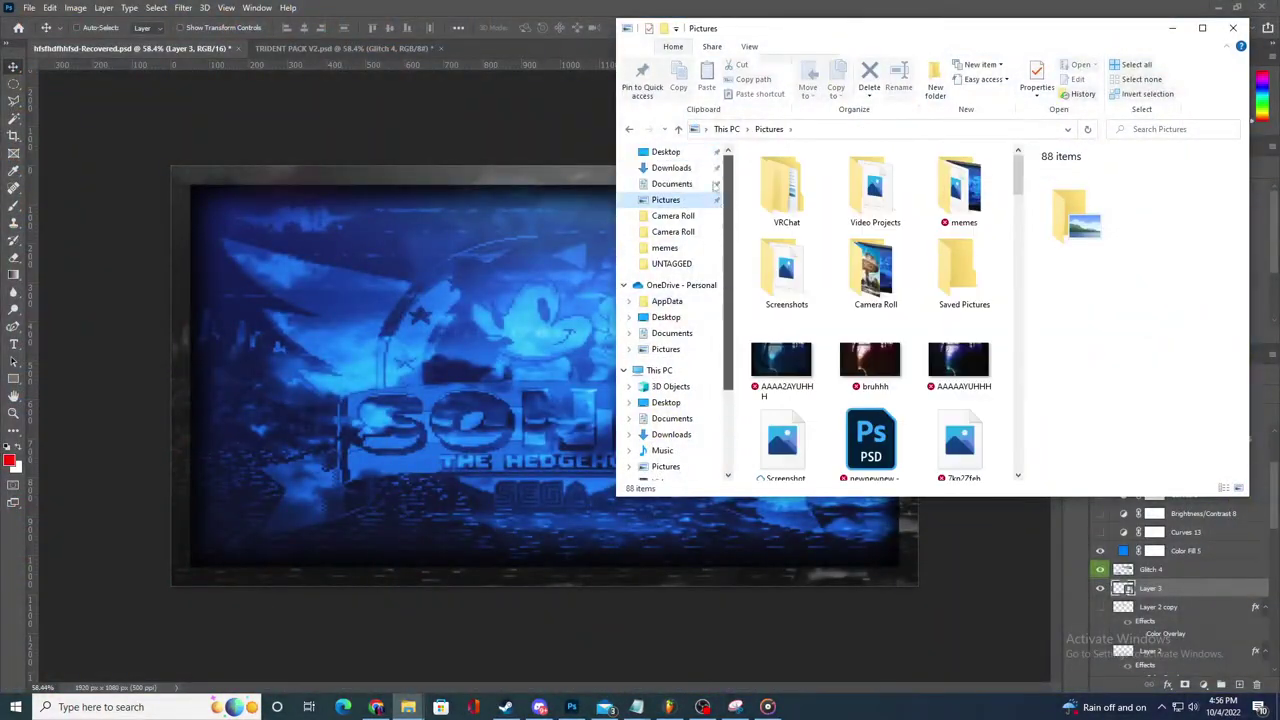
pyautogui.scroll(2, 680, 250)
pyautogui.click(668, 162)
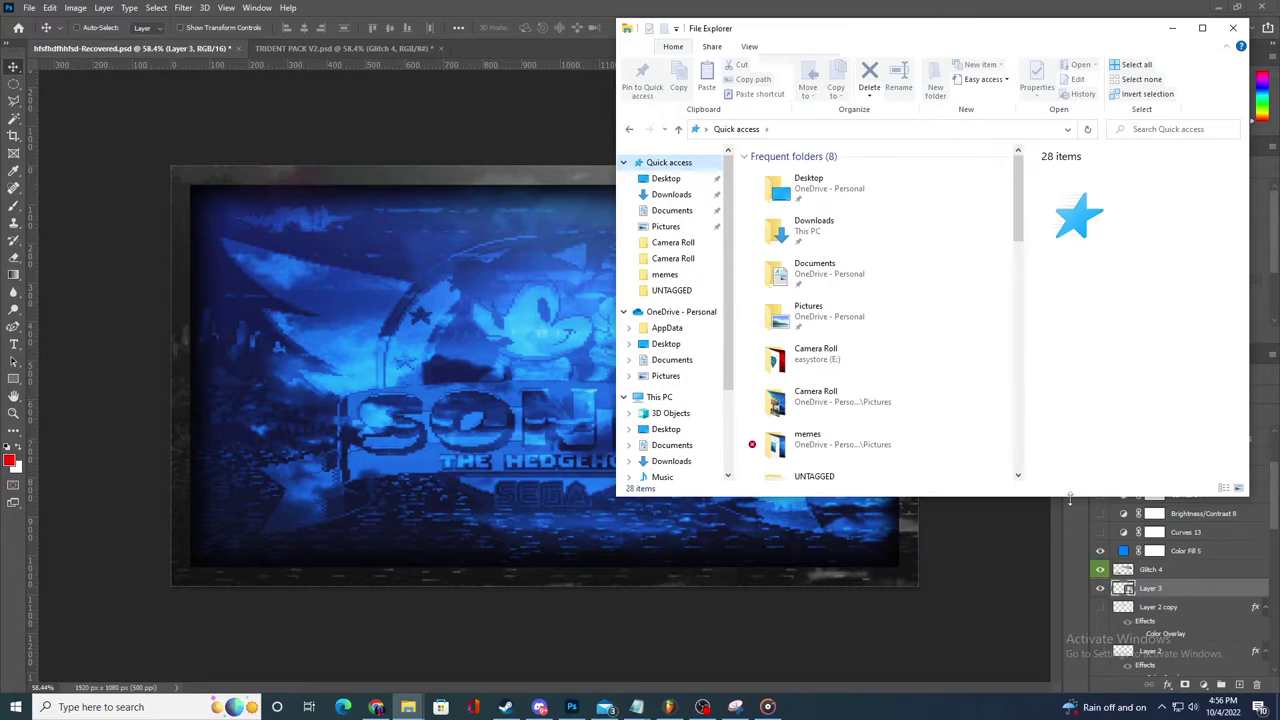
pyautogui.doubleClick(1064, 496)
pyautogui.click(853, 541)
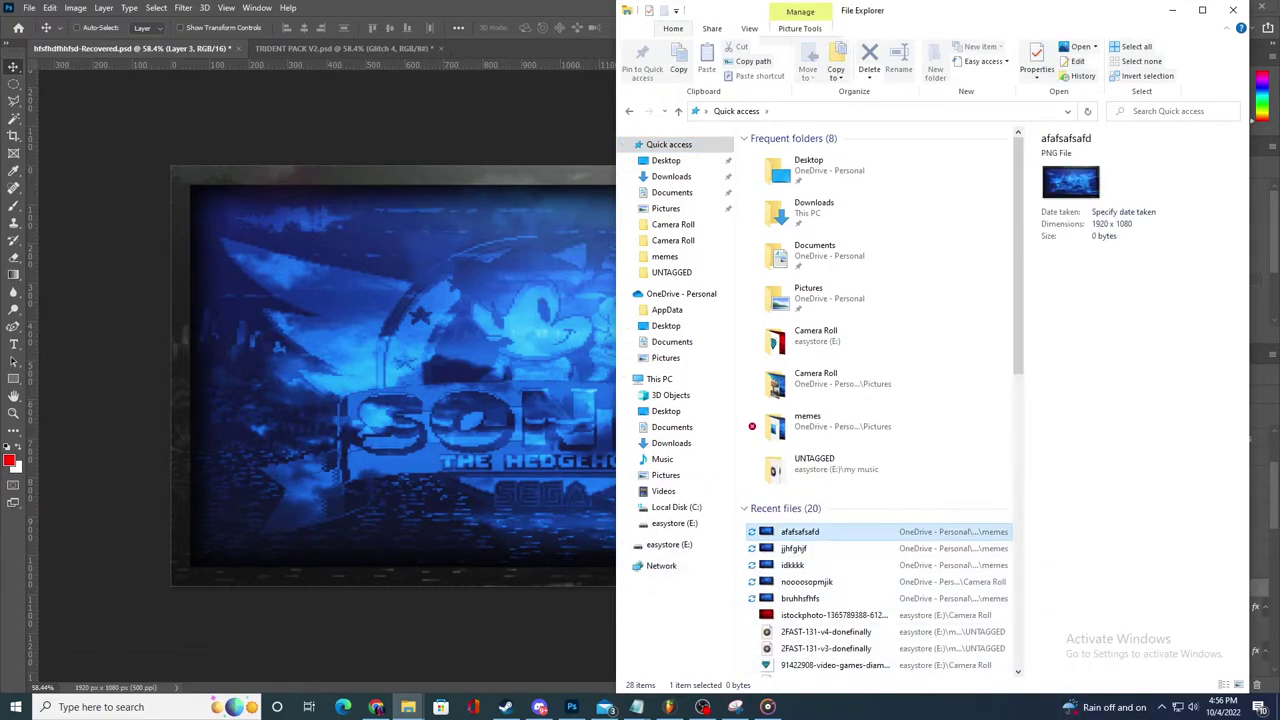
pyautogui.click(240, 555)
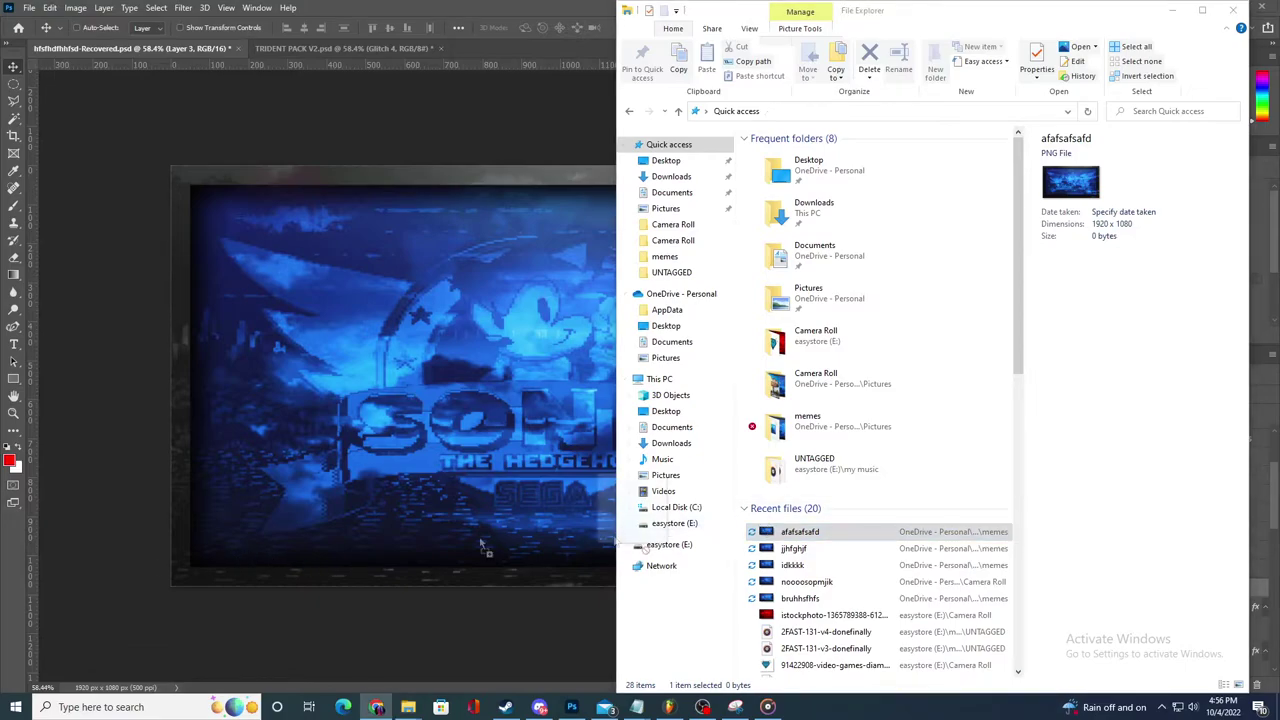